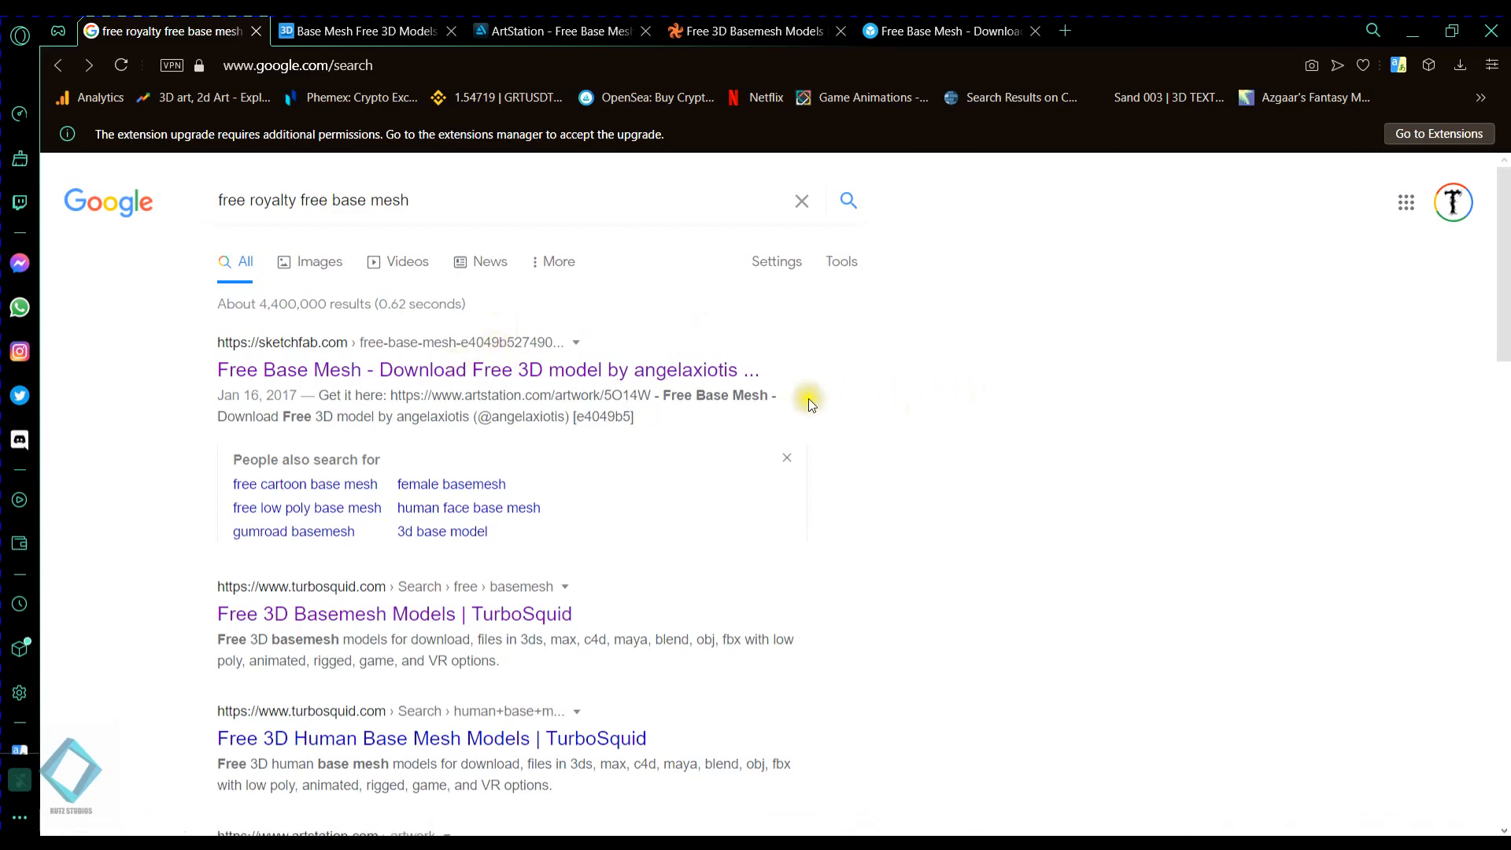
- Shorten the Google search query to "royalty free base mesh" by removing its first word
left_click_drag(410, 201, 332, 200)
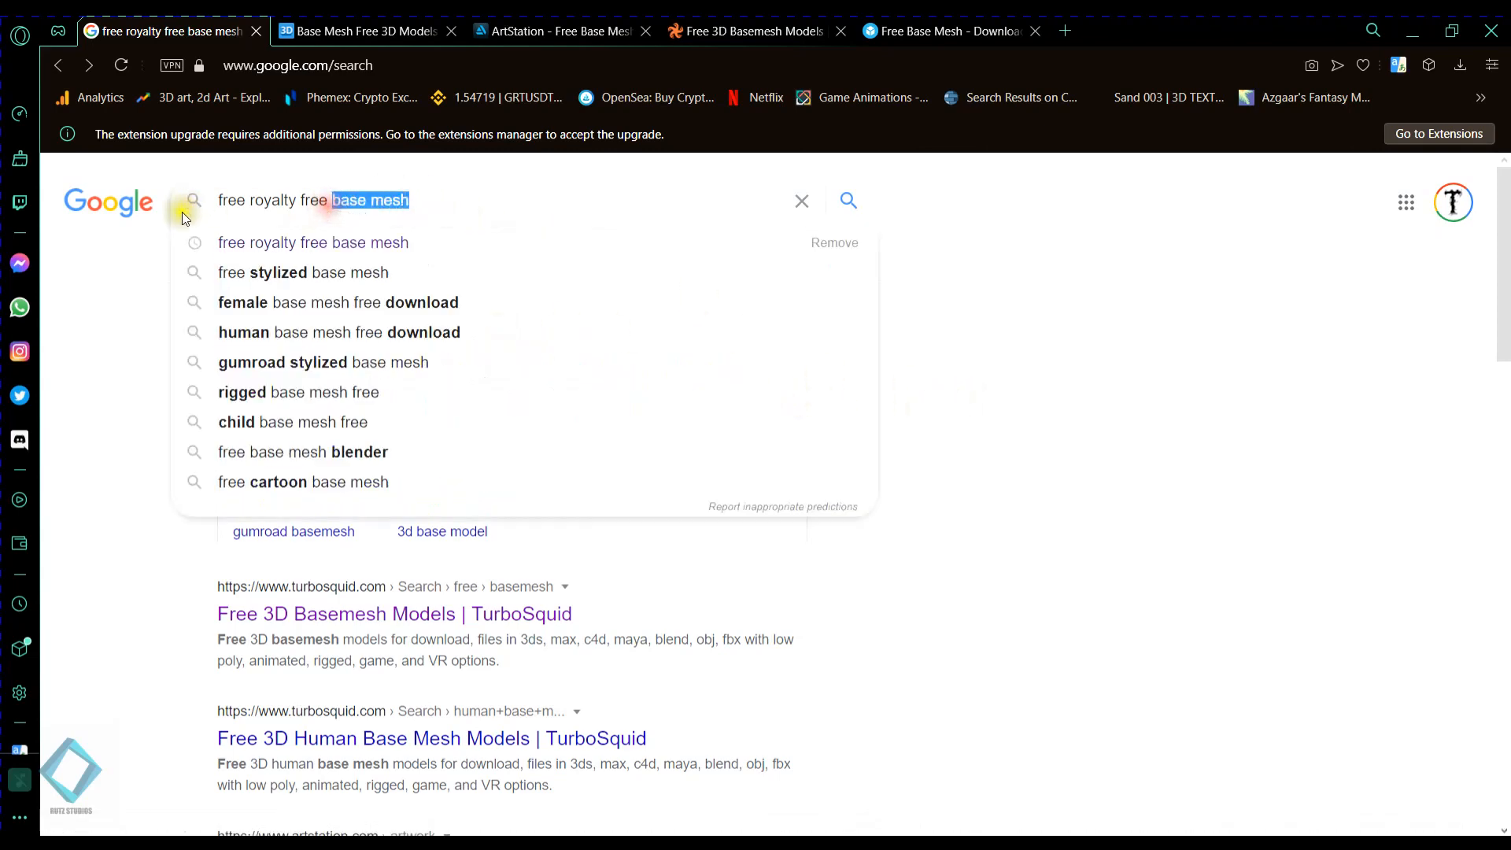
left_click(86, 350)
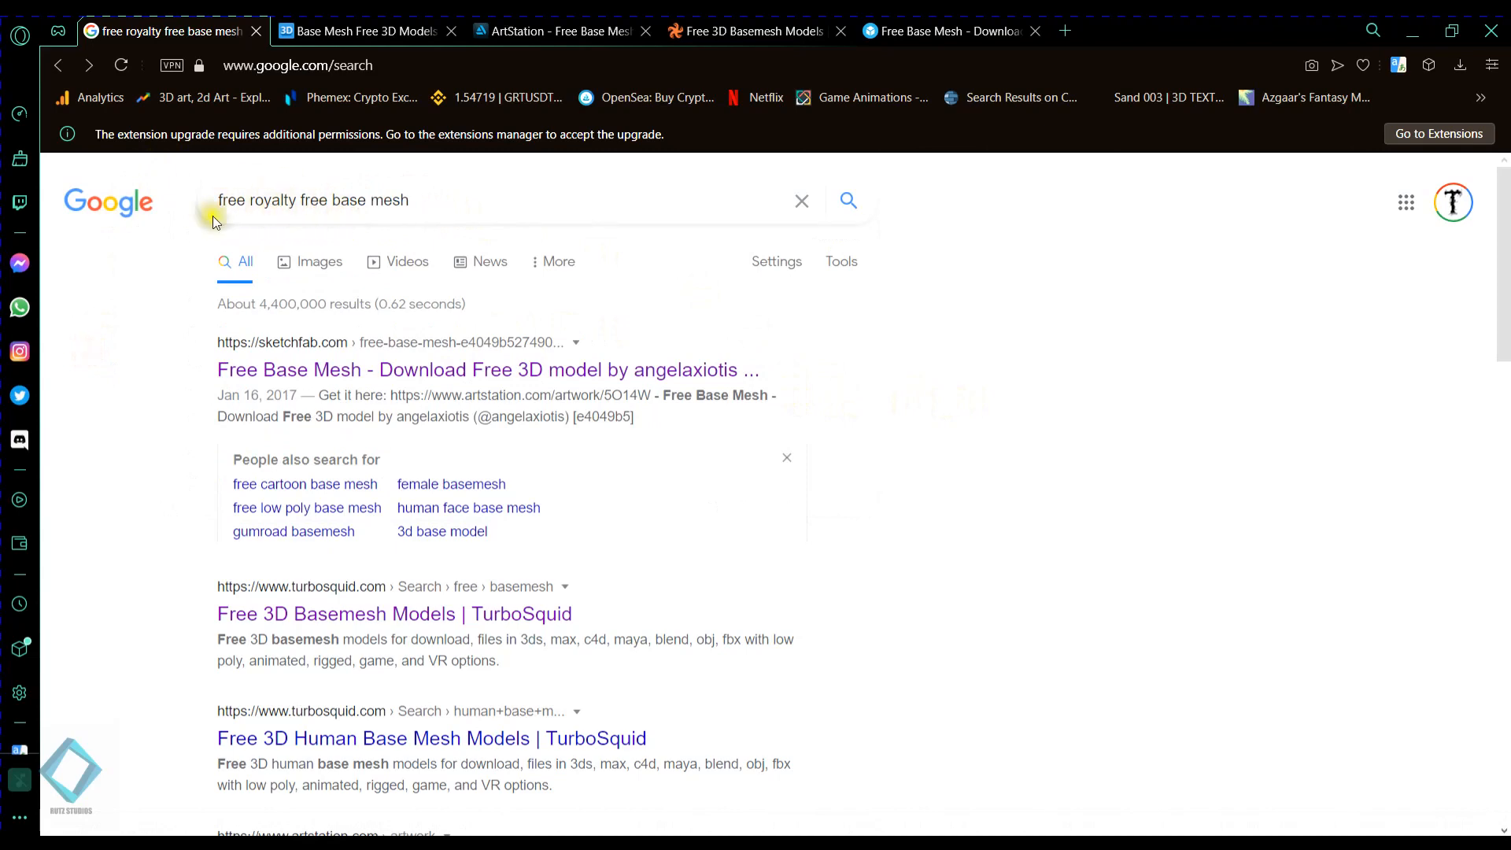
left_click_drag(249, 201, 224, 200)
key("BackSpace")
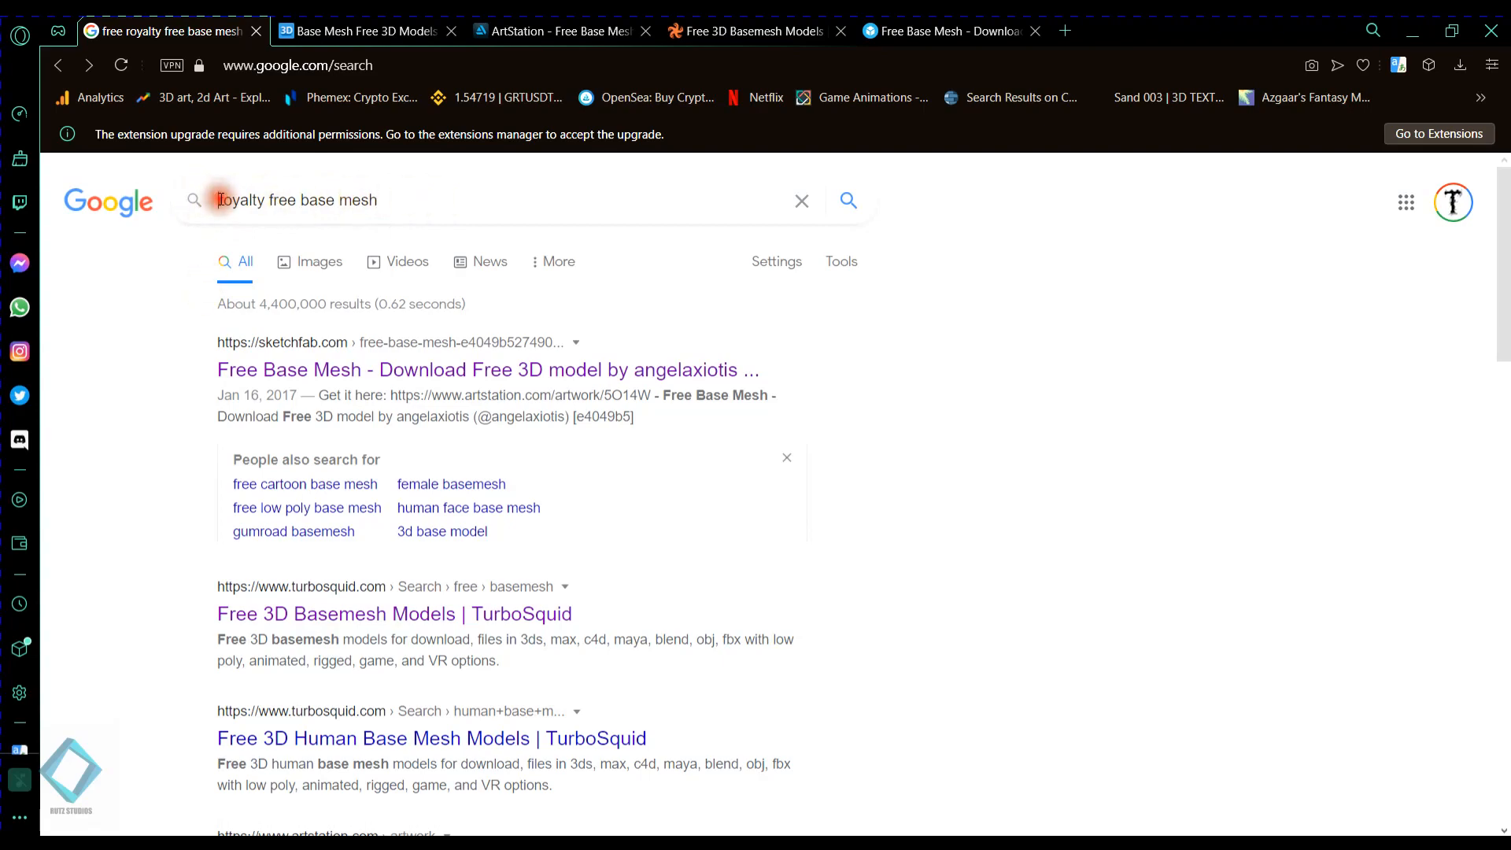
- Look through the Google results for websites offering free base meshes
scroll(418, 393, "down", 15)
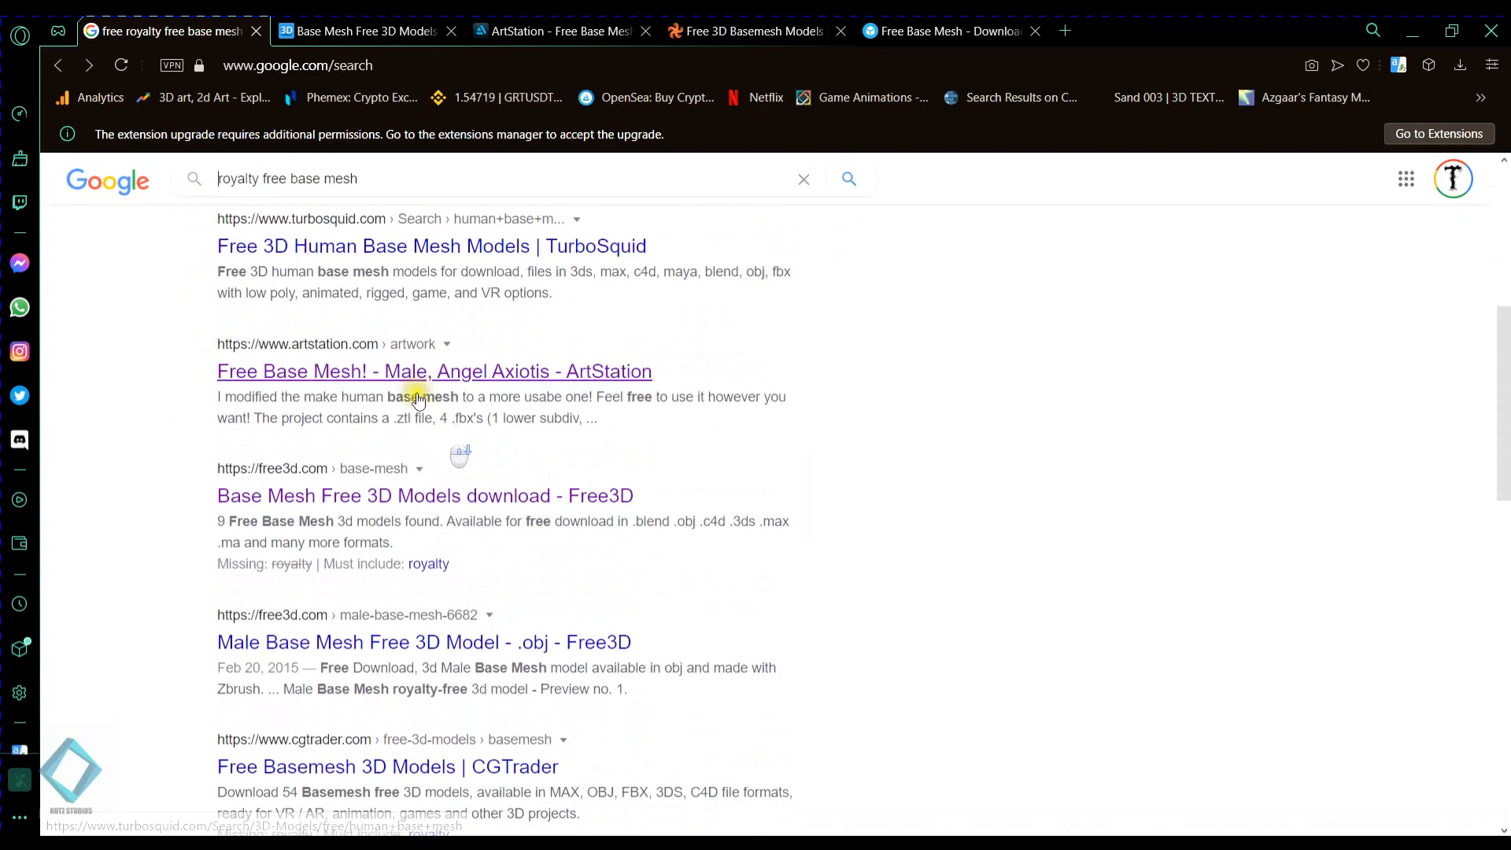
scroll(392, 403, "down", 7)
scroll(371, 482, "up", 15)
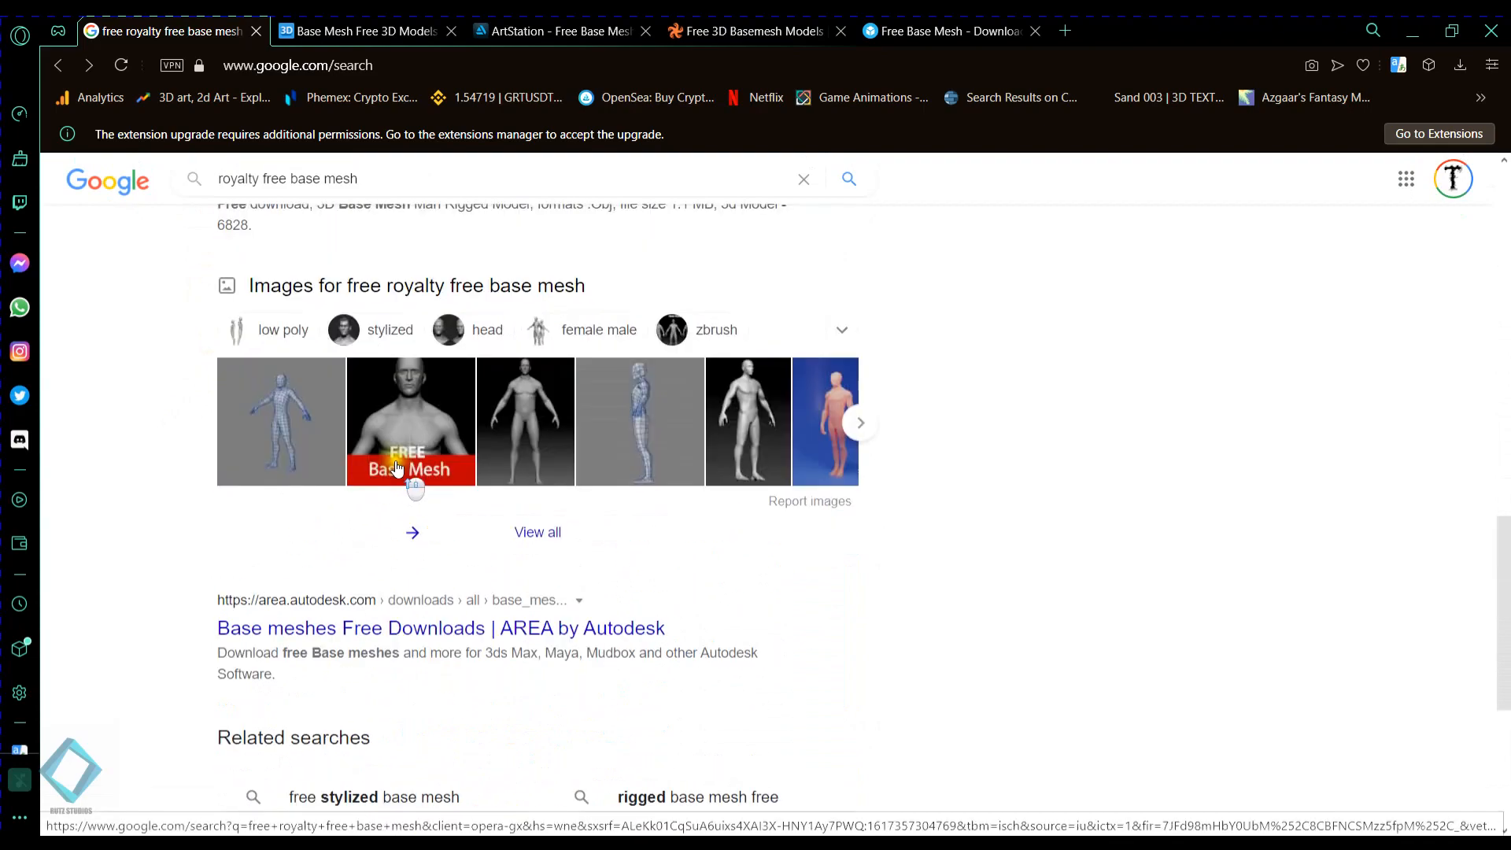
scroll(396, 467, "up", 5)
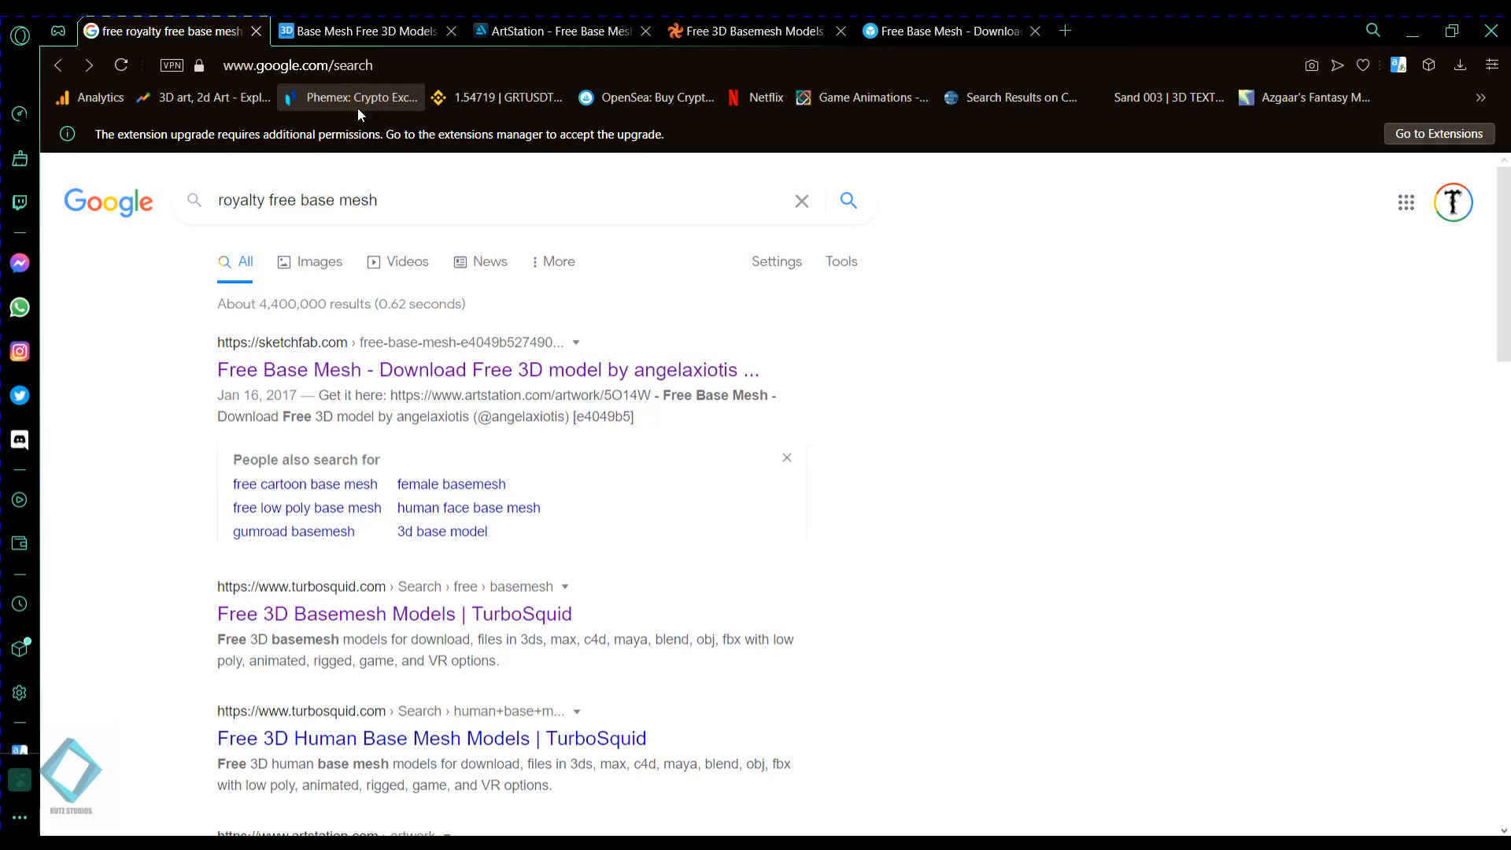
- Switch to the Free3D page and look through its base mesh models
left_click(307, 27)
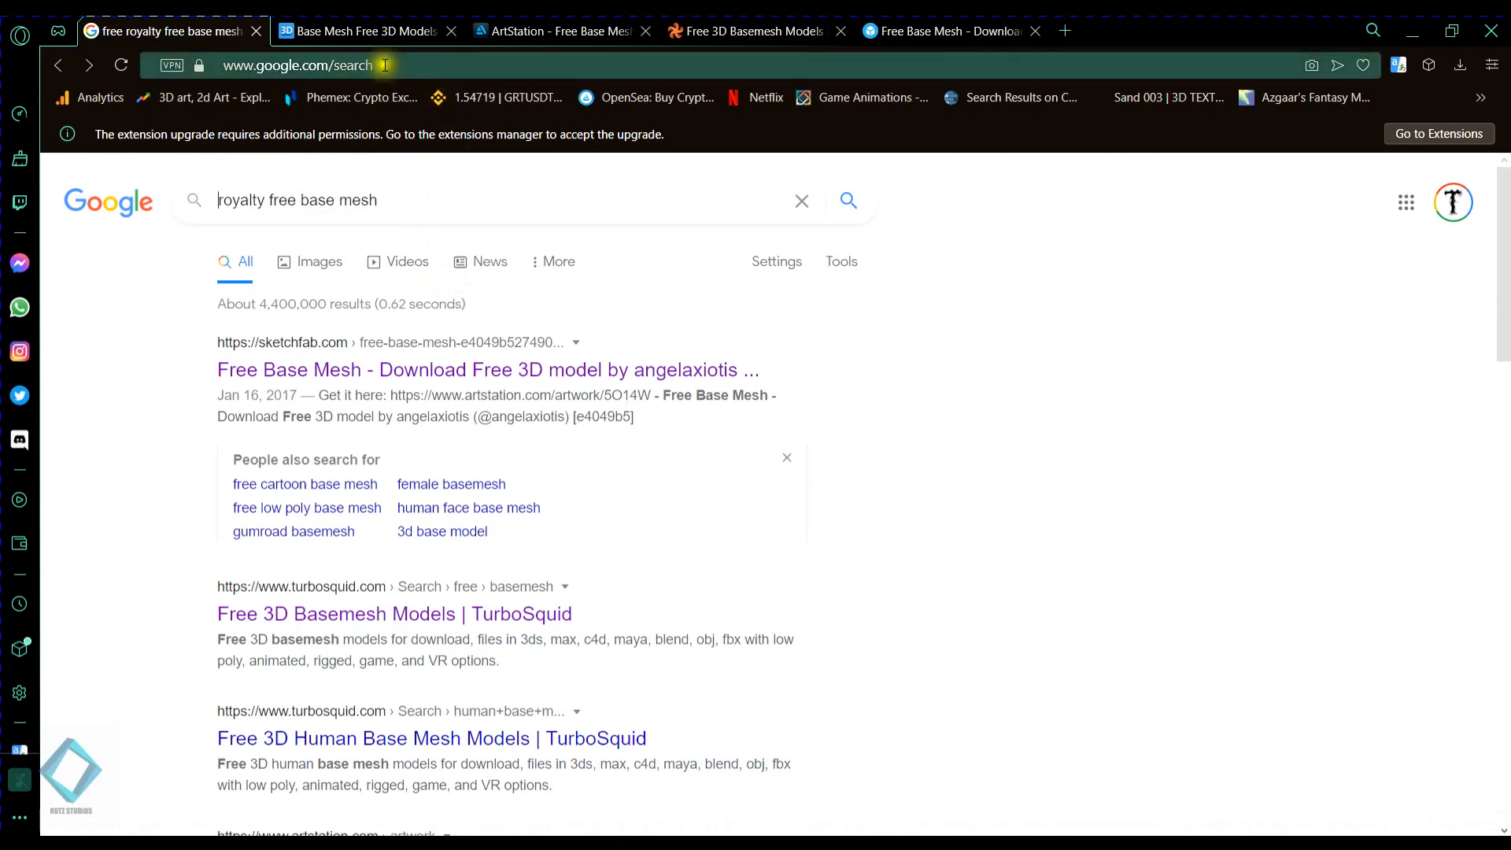
left_click(319, 32)
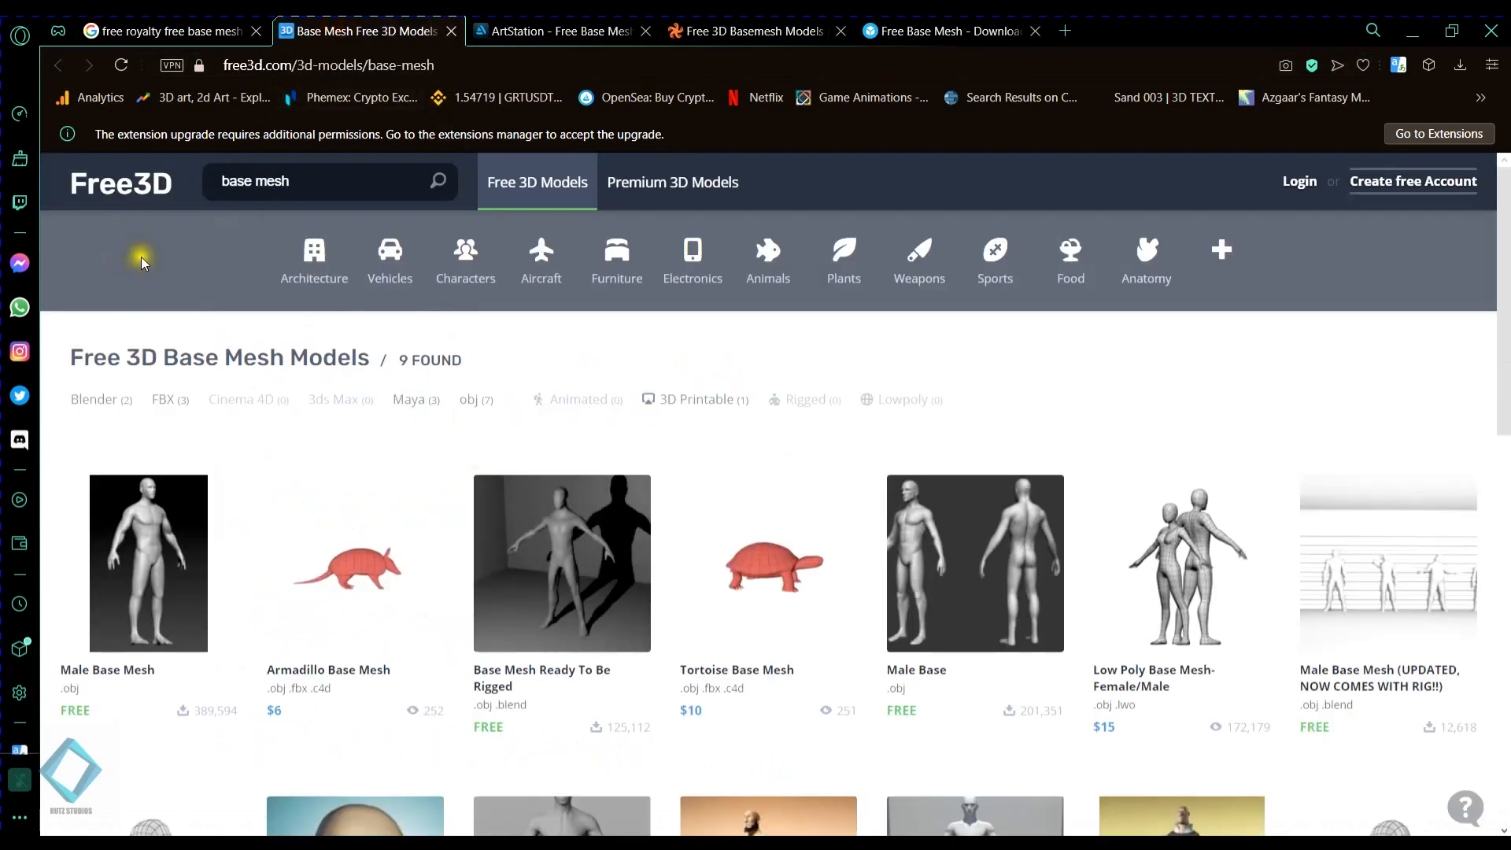
scroll(482, 368, "down", 3)
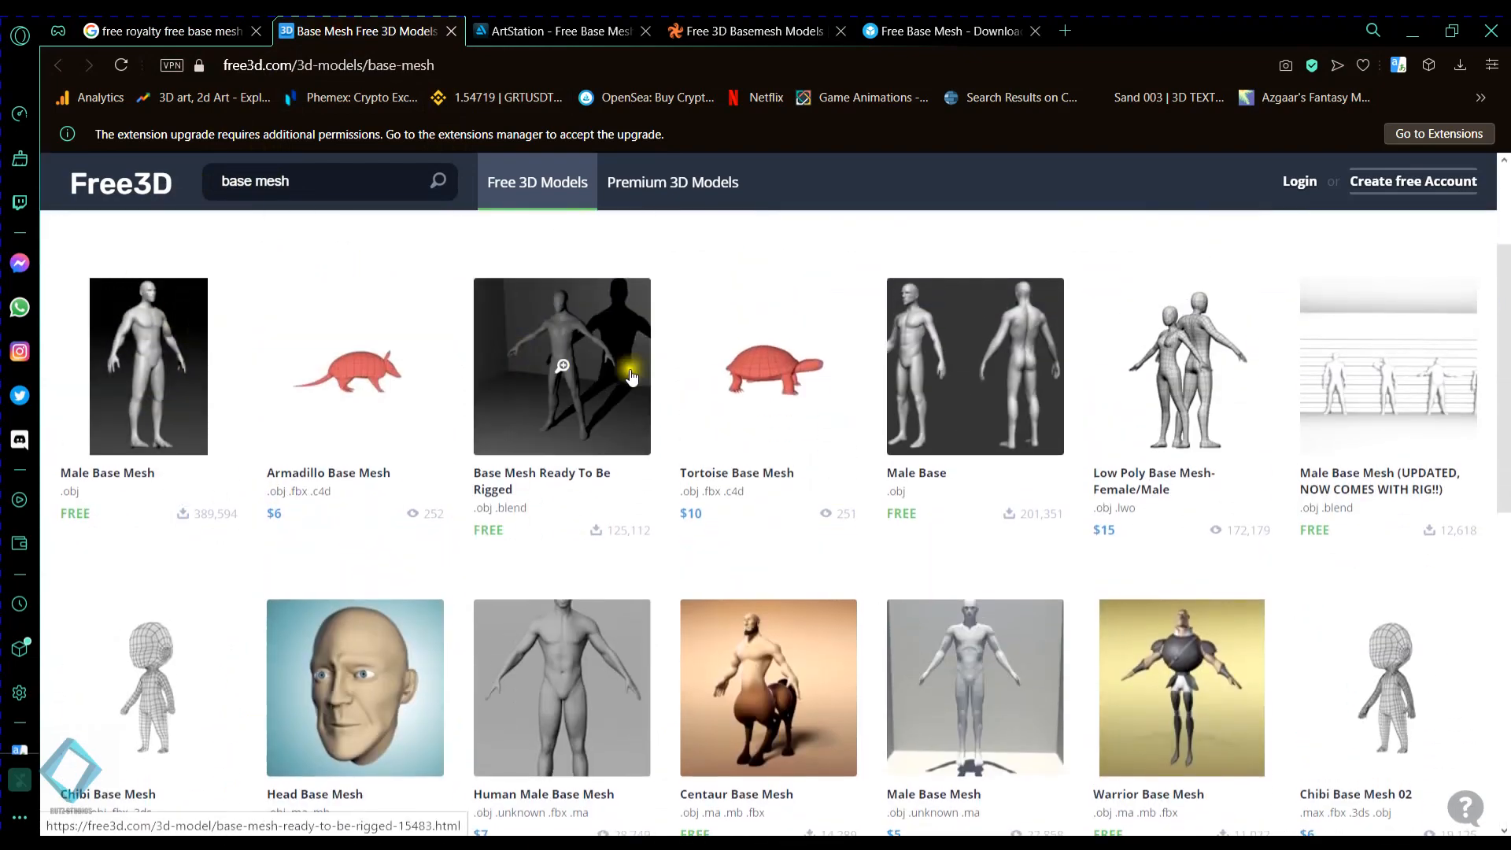
scroll(452, 363, "down", 1)
scroll(453, 363, "down", 4)
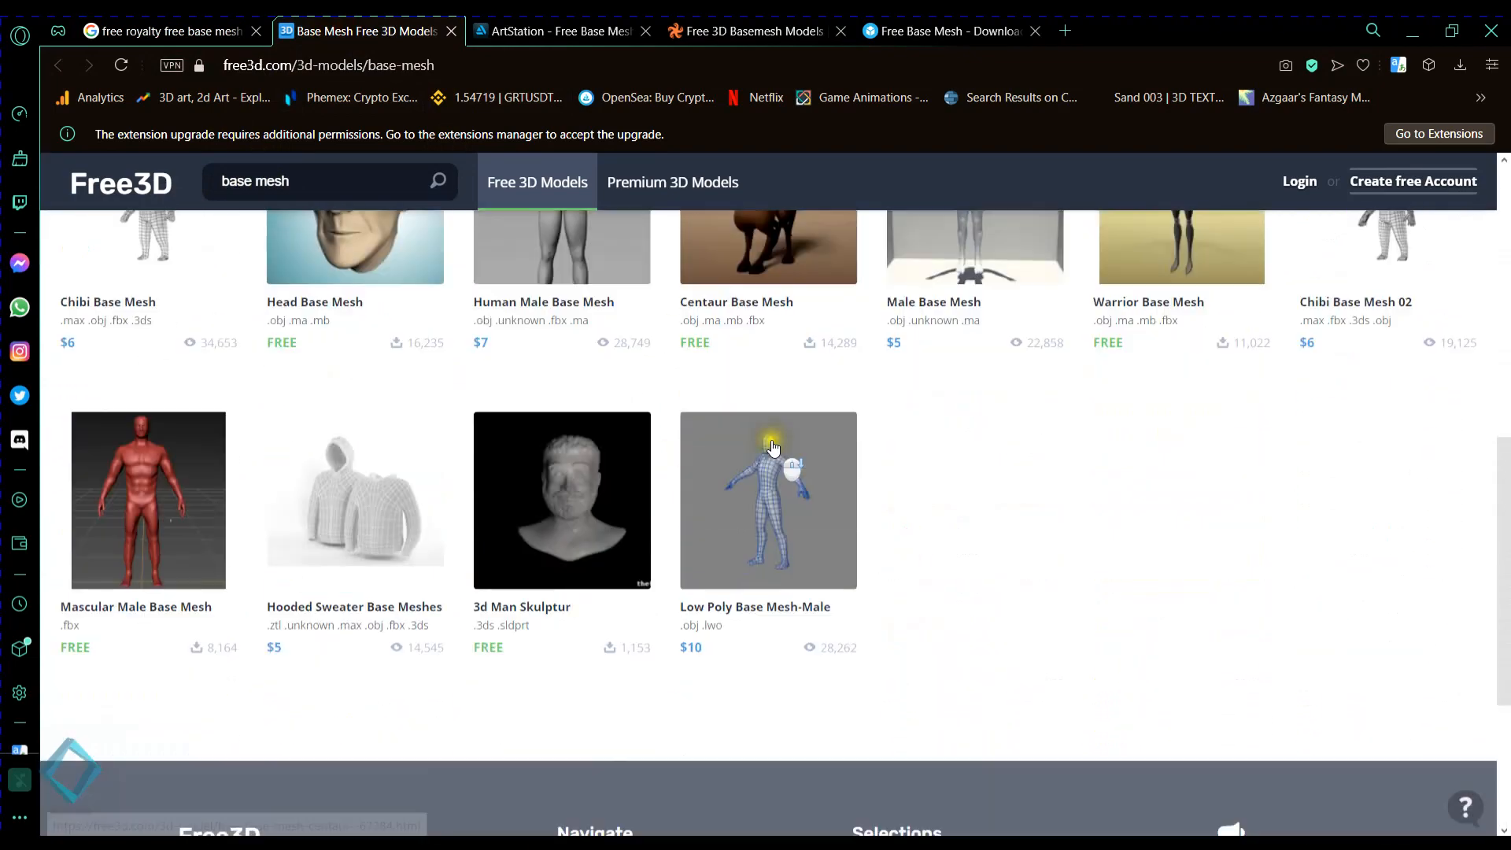
scroll(984, 457, "up", 2)
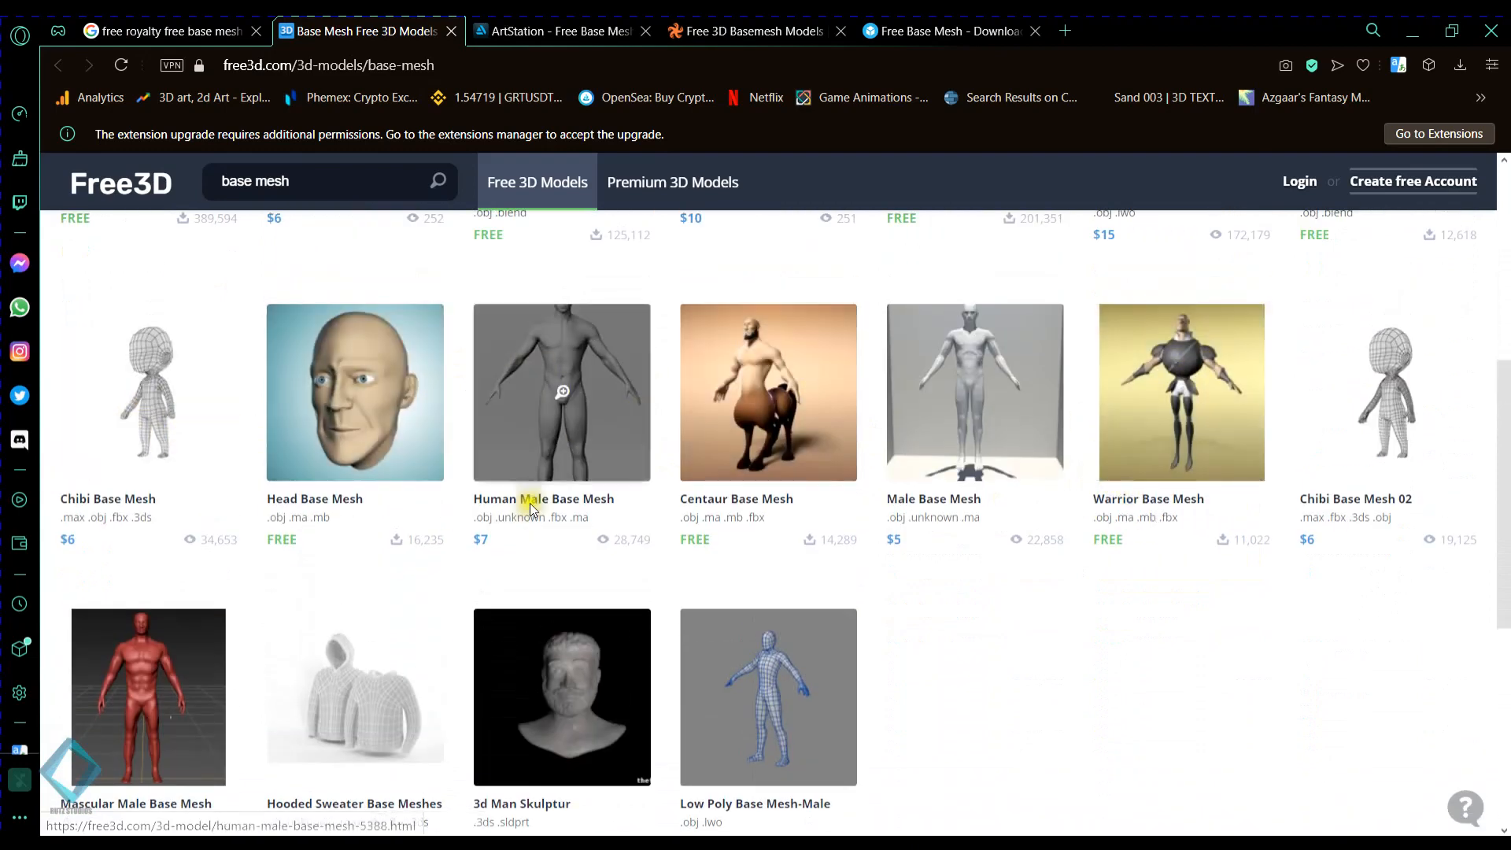
- Look over the already opened base mesh pages on ArtStation, TurboSquid and Sketchfab
left_click(508, 31)
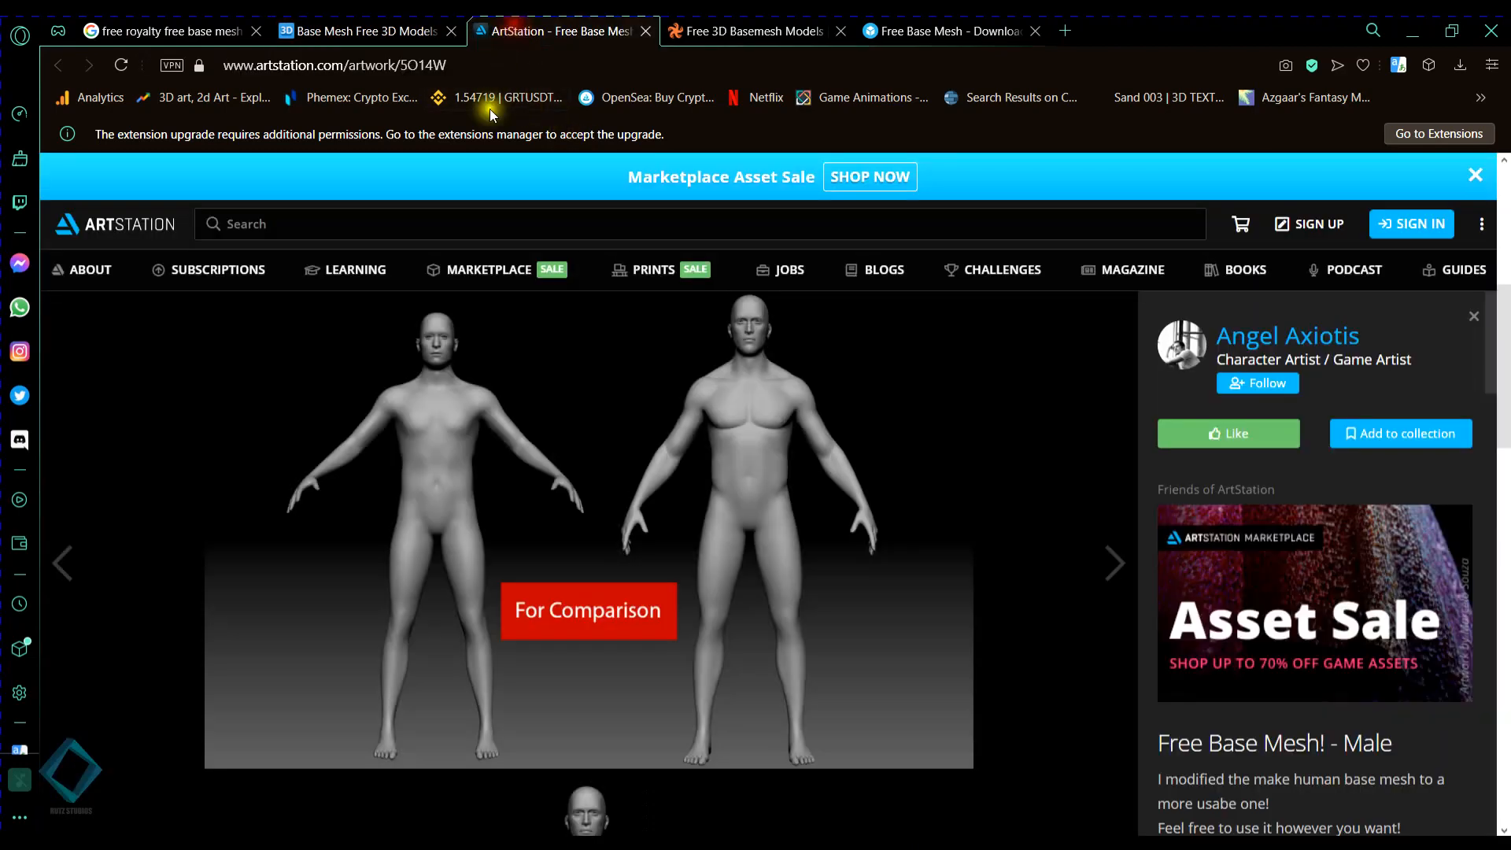
left_click(748, 31)
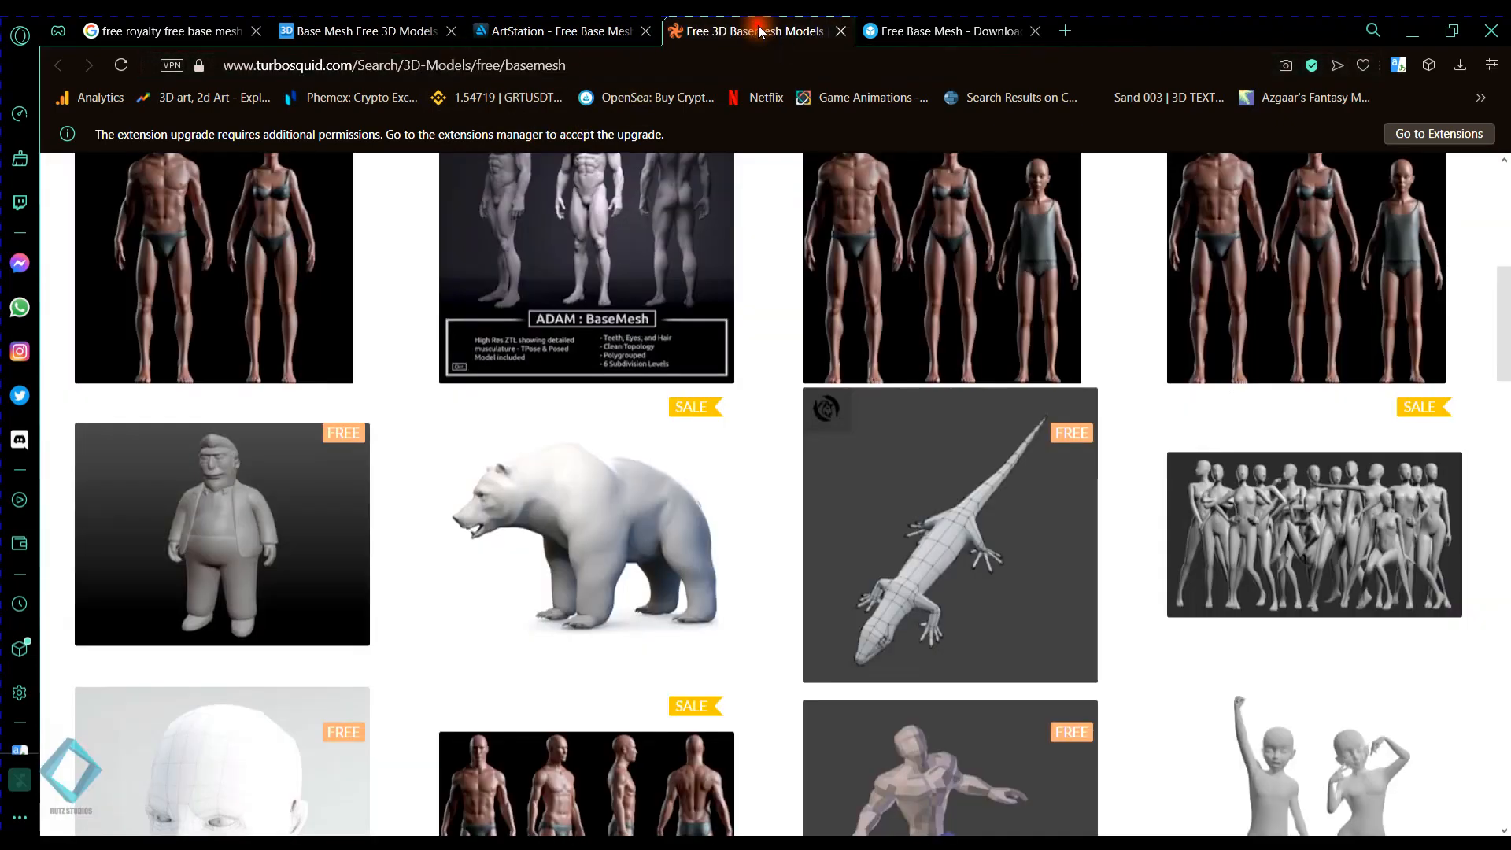
scroll(583, 472, "up", 10)
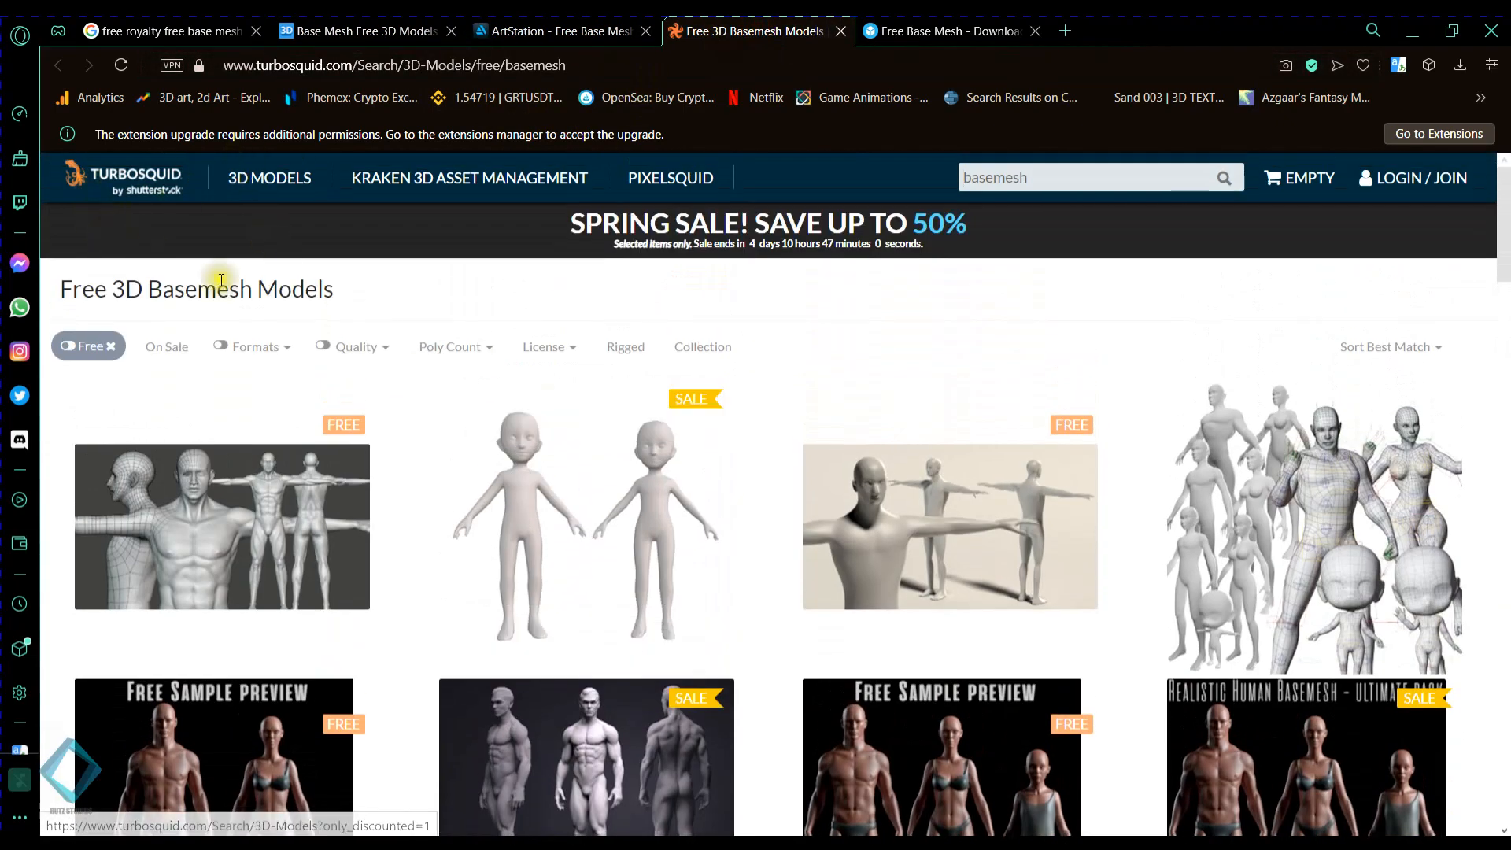
left_click(905, 31)
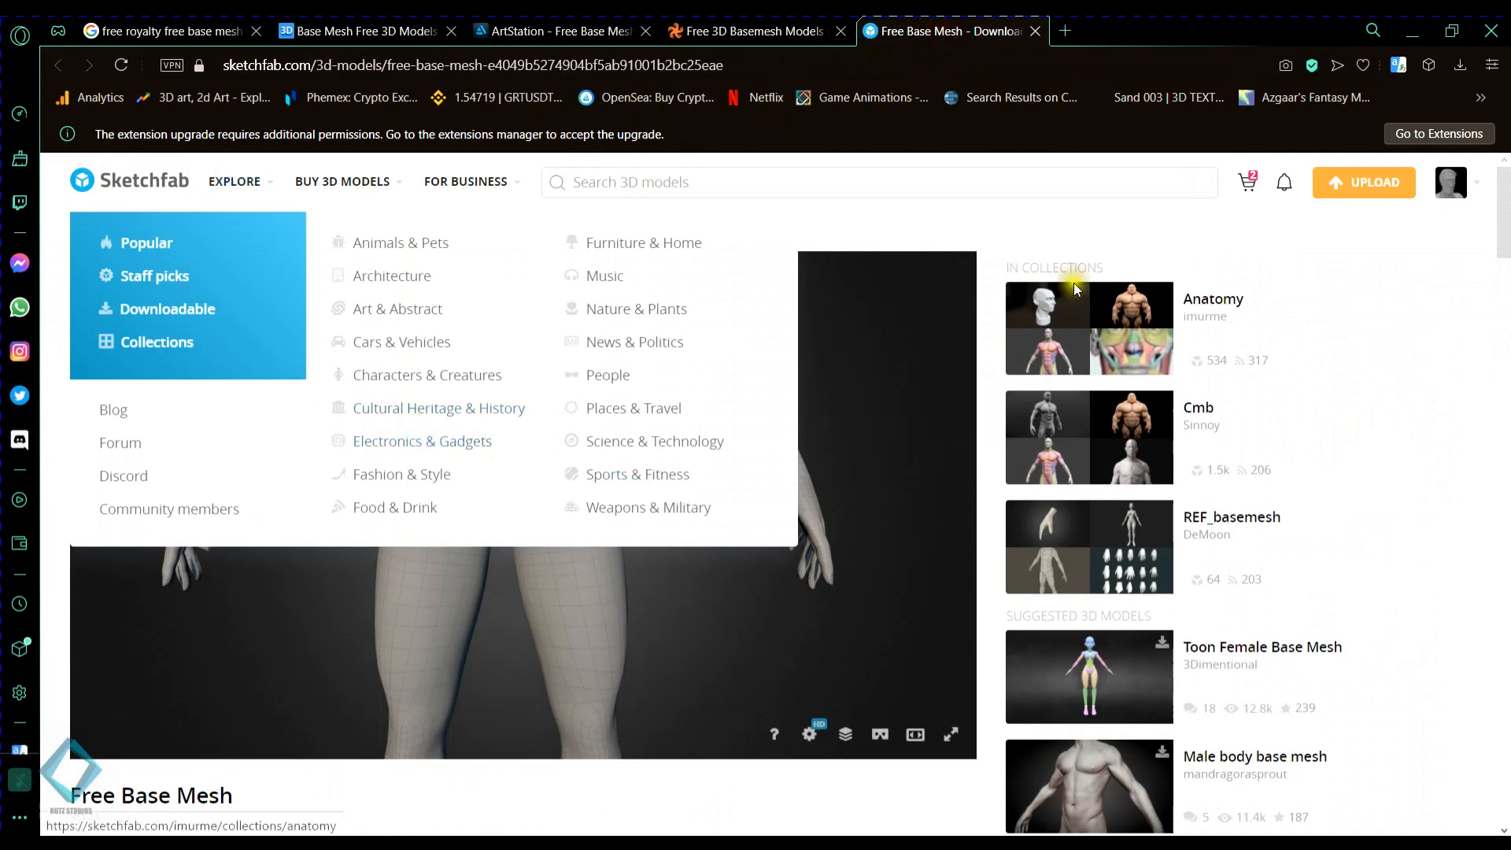
- Return to TurboSquid and examine the models and their prices across the whole Free 3D Basemesh Models listing
left_click(758, 30)
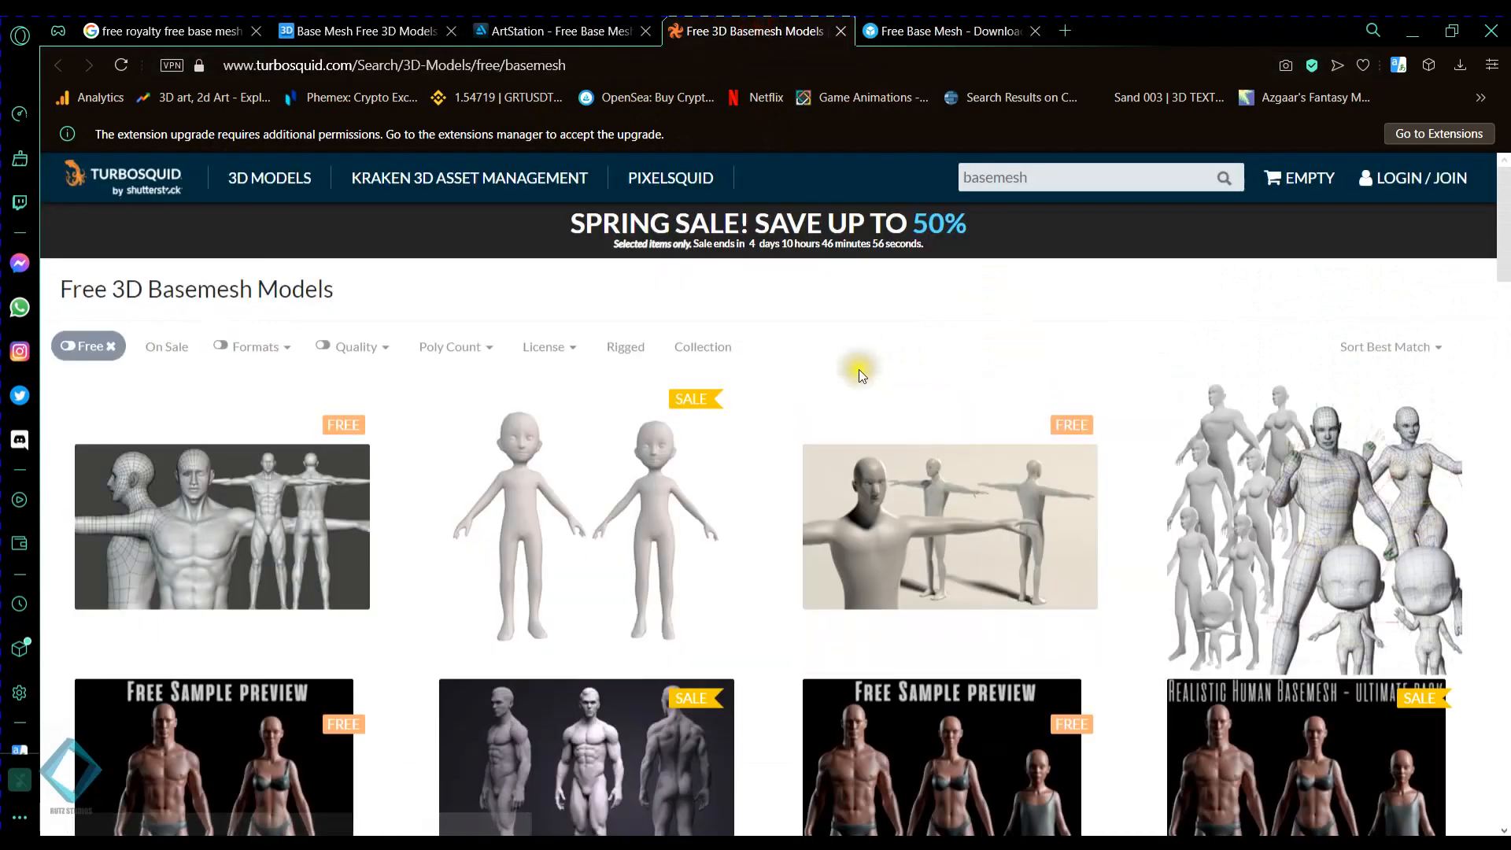
scroll(701, 433, "down", 1)
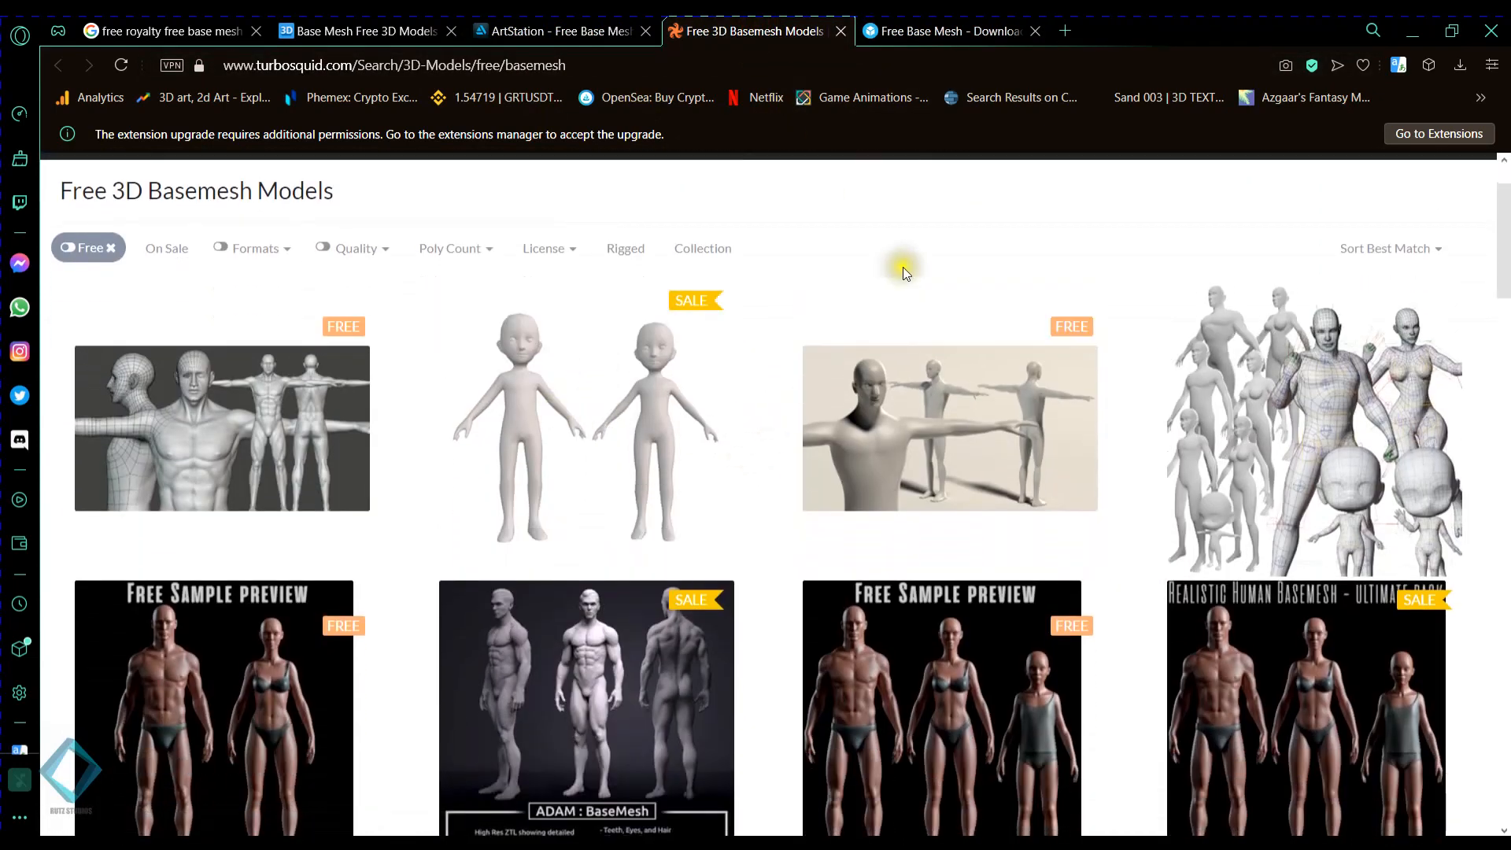
scroll(903, 264, "down", 2)
scroll(905, 303, "down", 7)
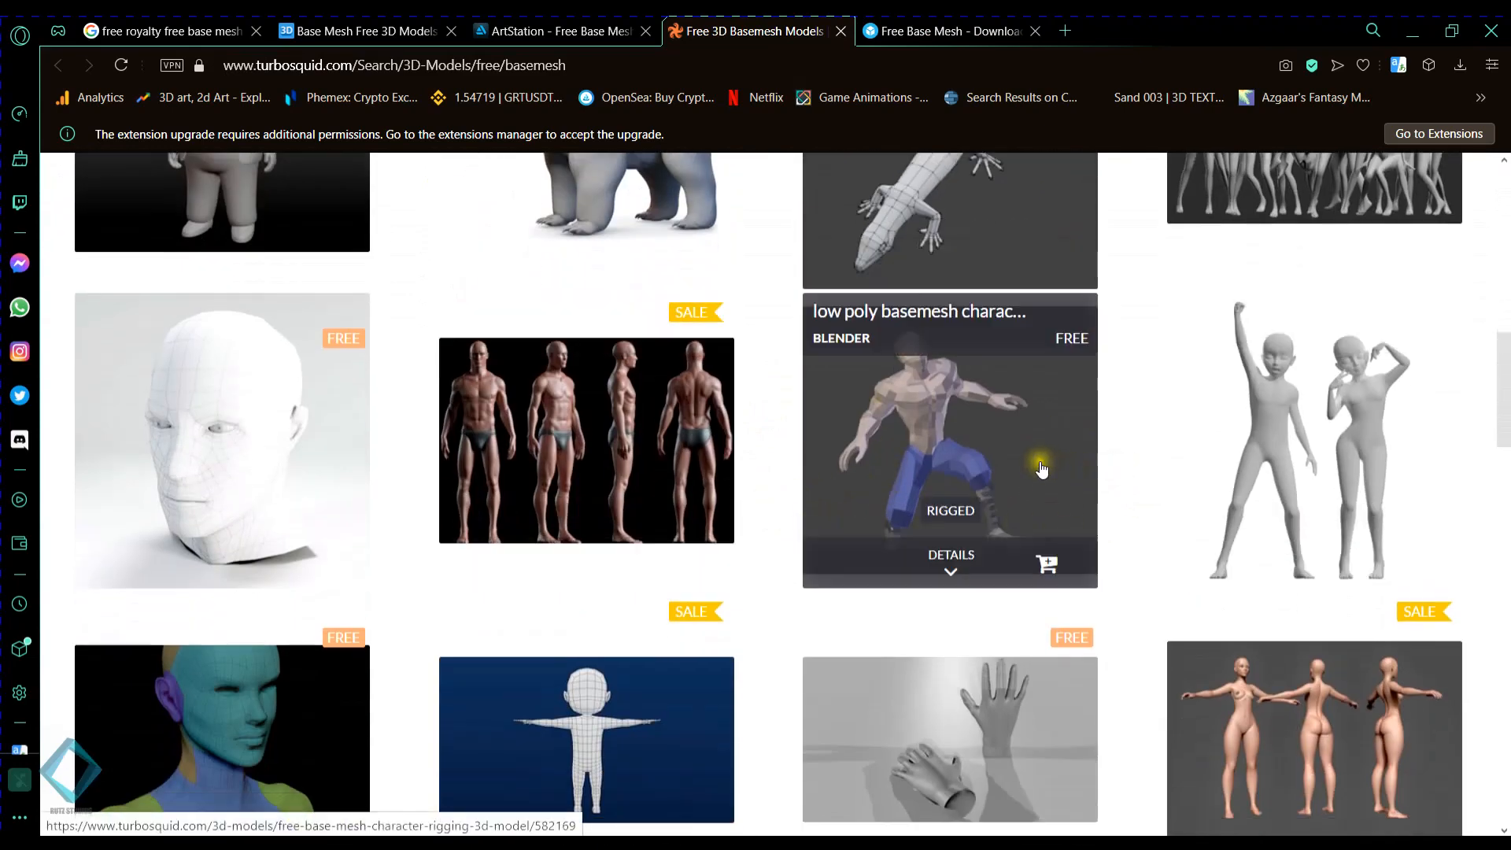
scroll(1100, 439, "down", 4)
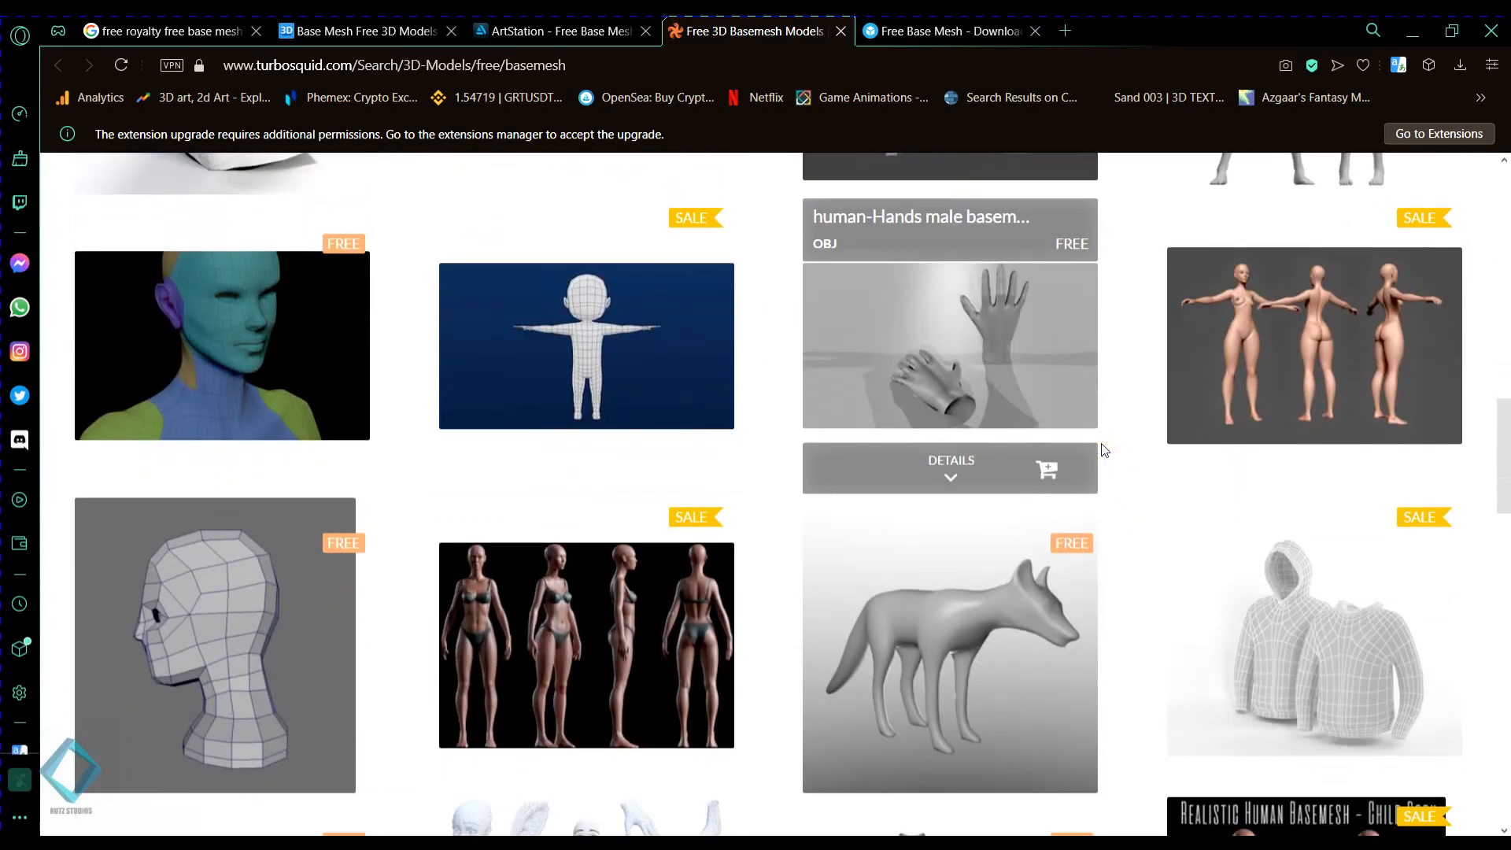
scroll(1104, 450, "down", 7)
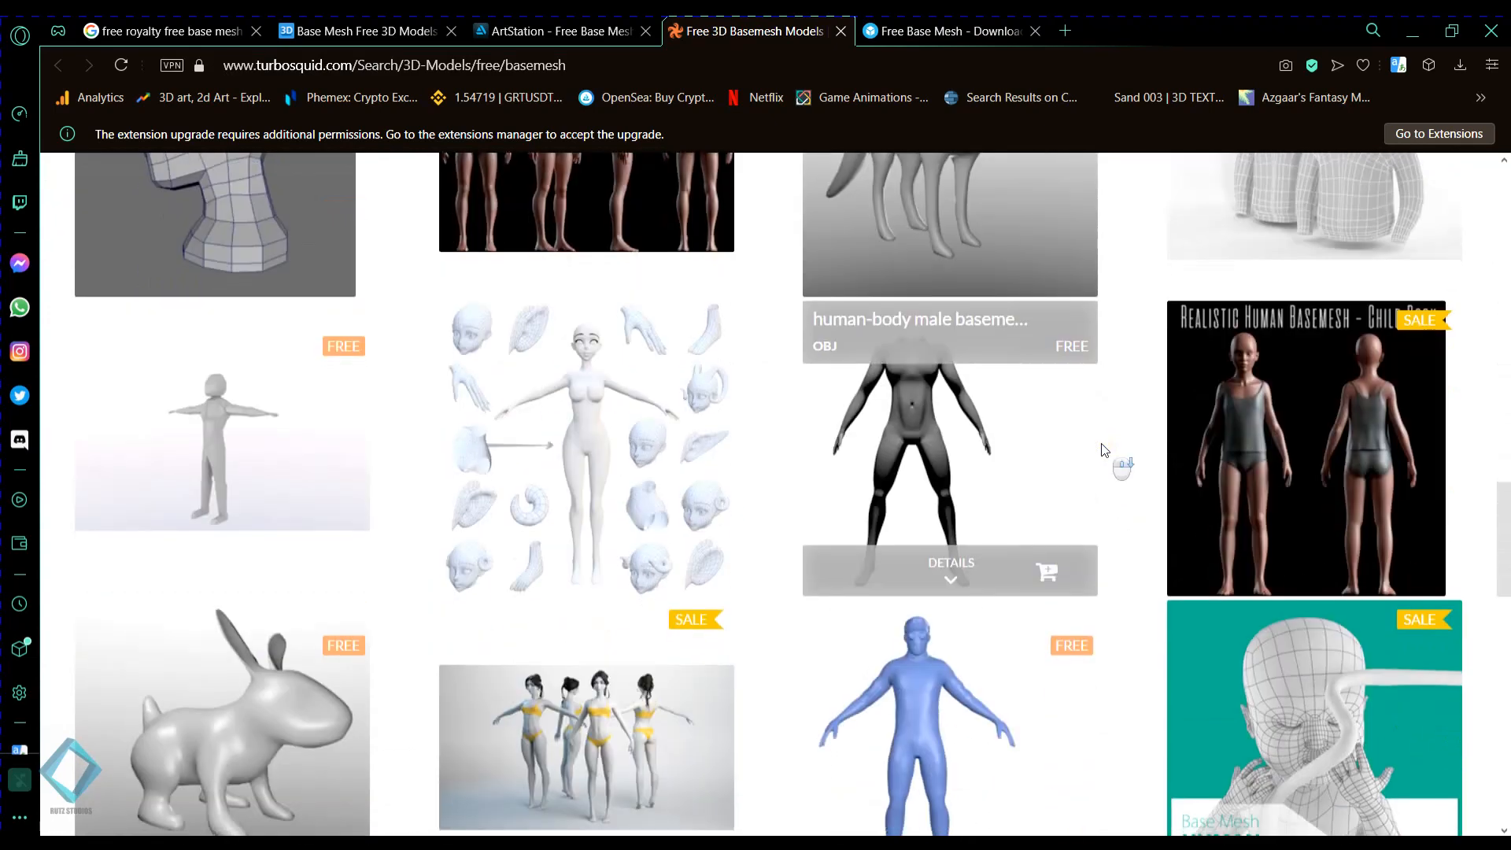
scroll(1102, 450, "down", 6)
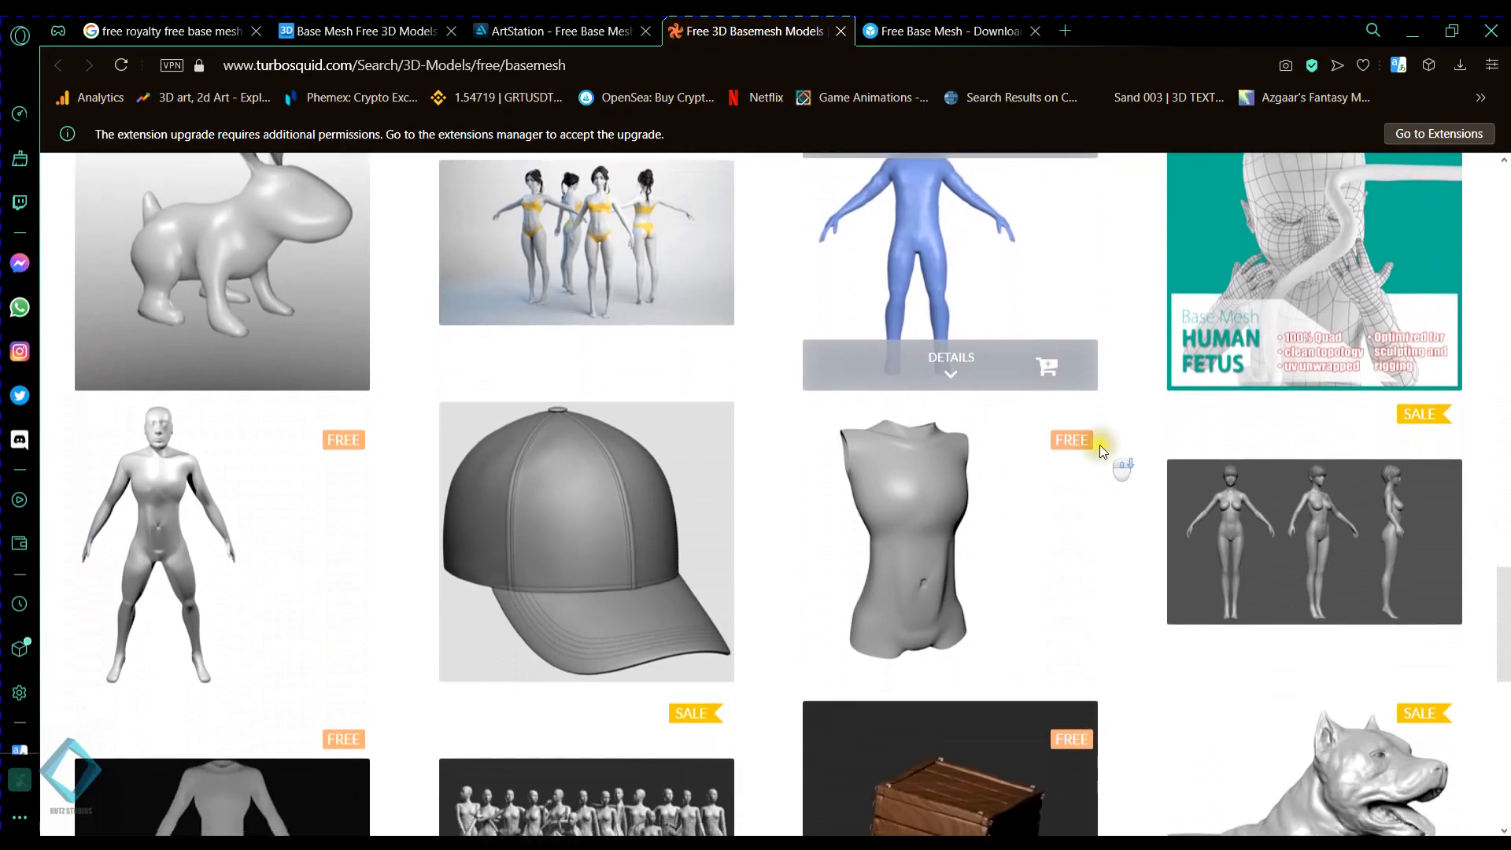
scroll(1101, 450, "down", 6)
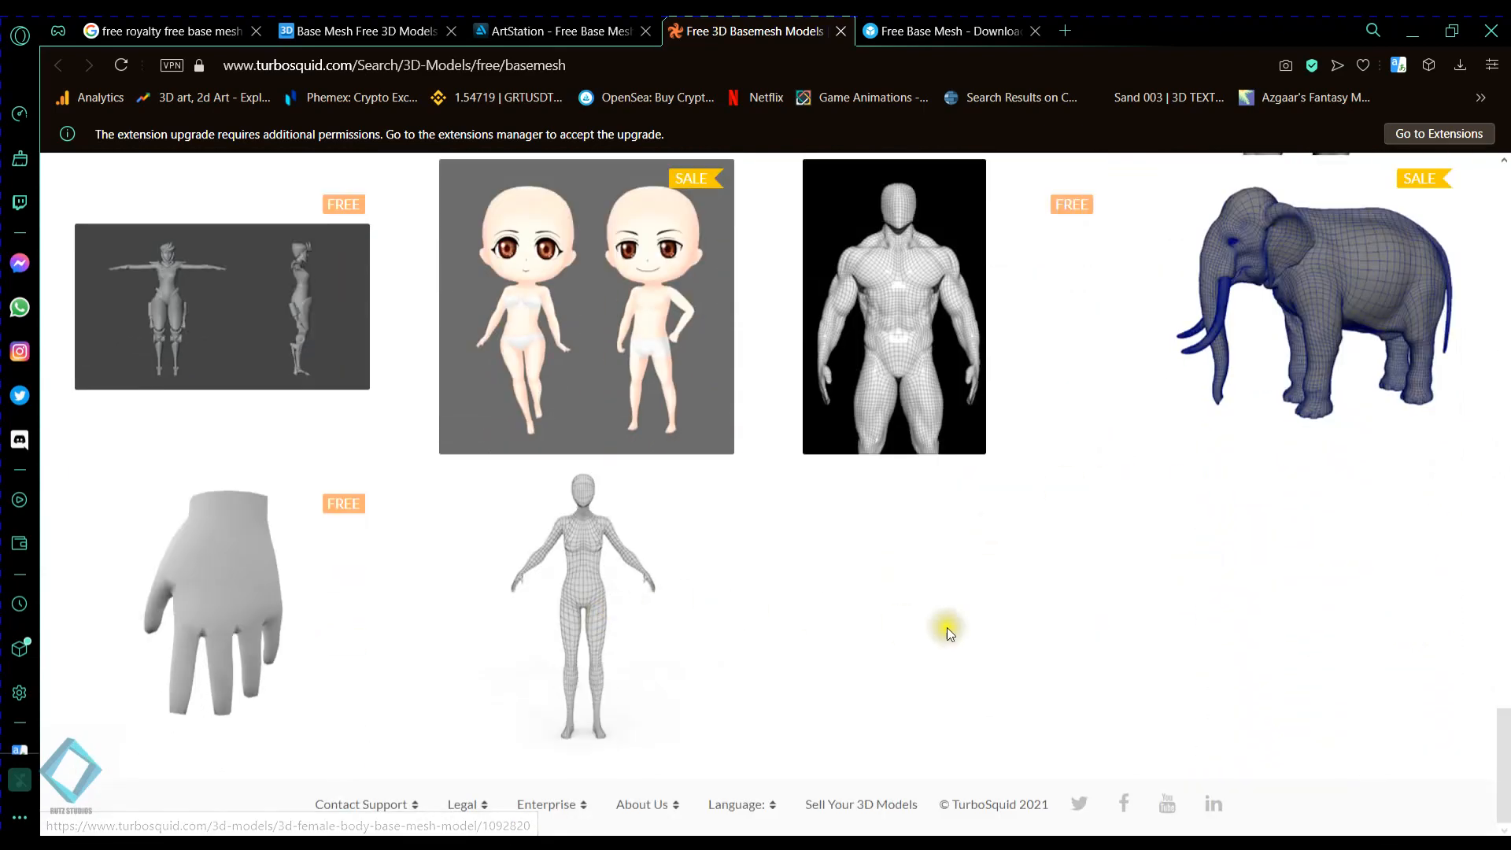
scroll(948, 628, "up", 15)
scroll(951, 634, "up", 20)
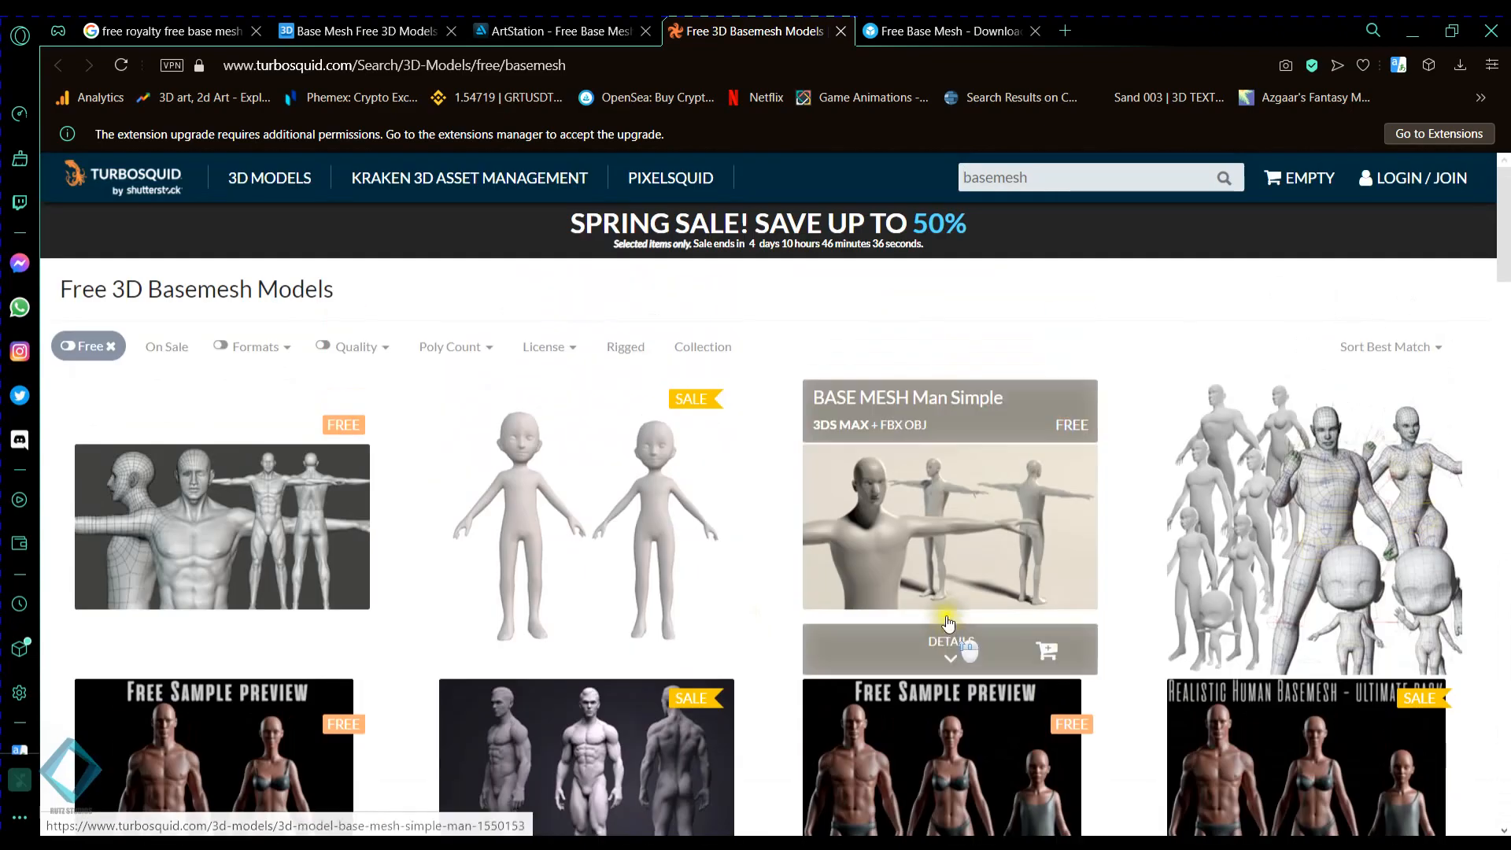
scroll(992, 543, "down", 10)
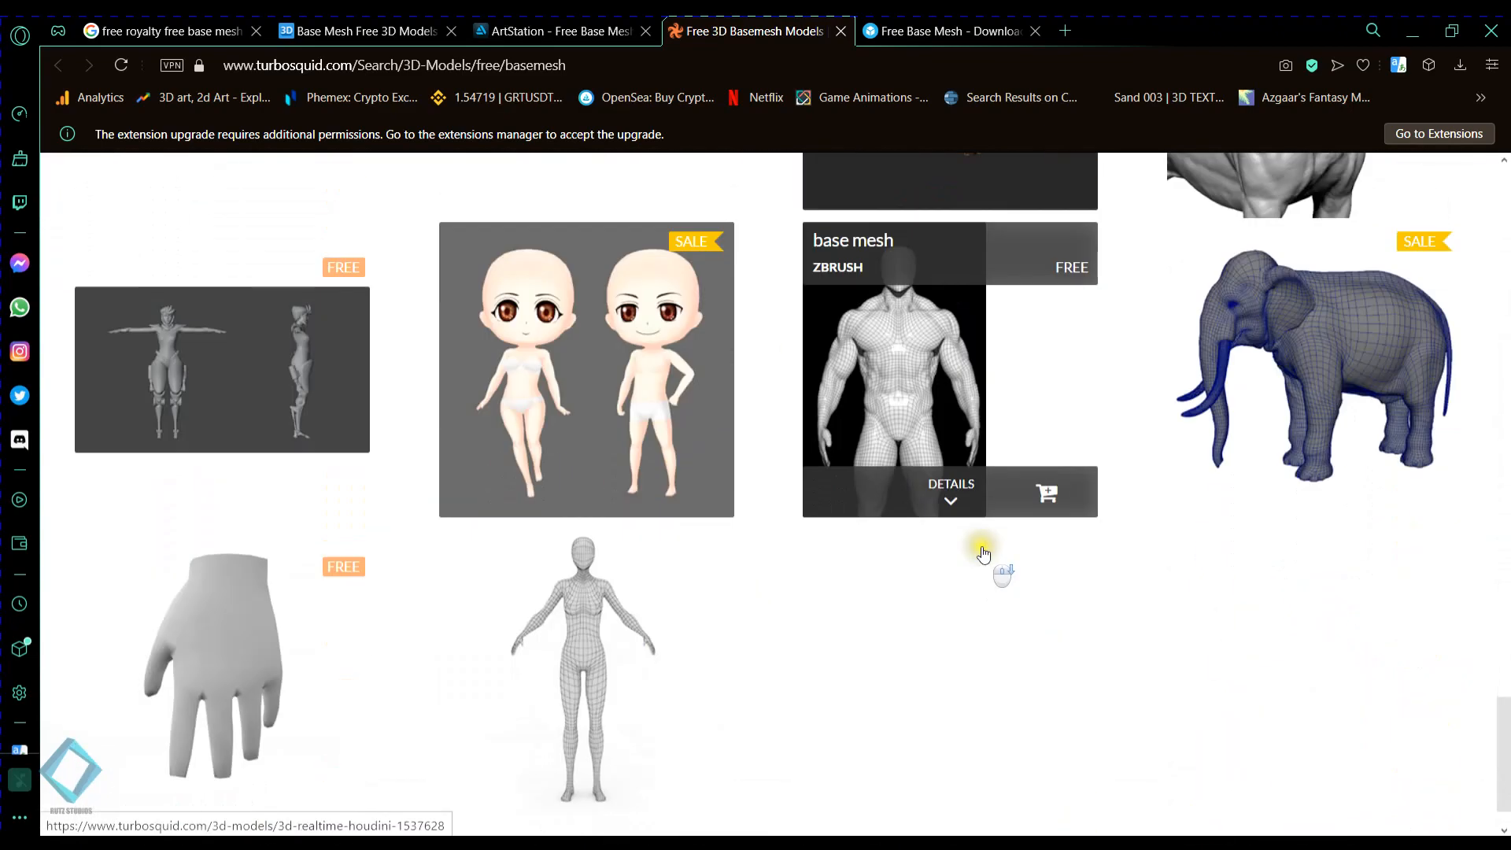
scroll(979, 549, "up", 20)
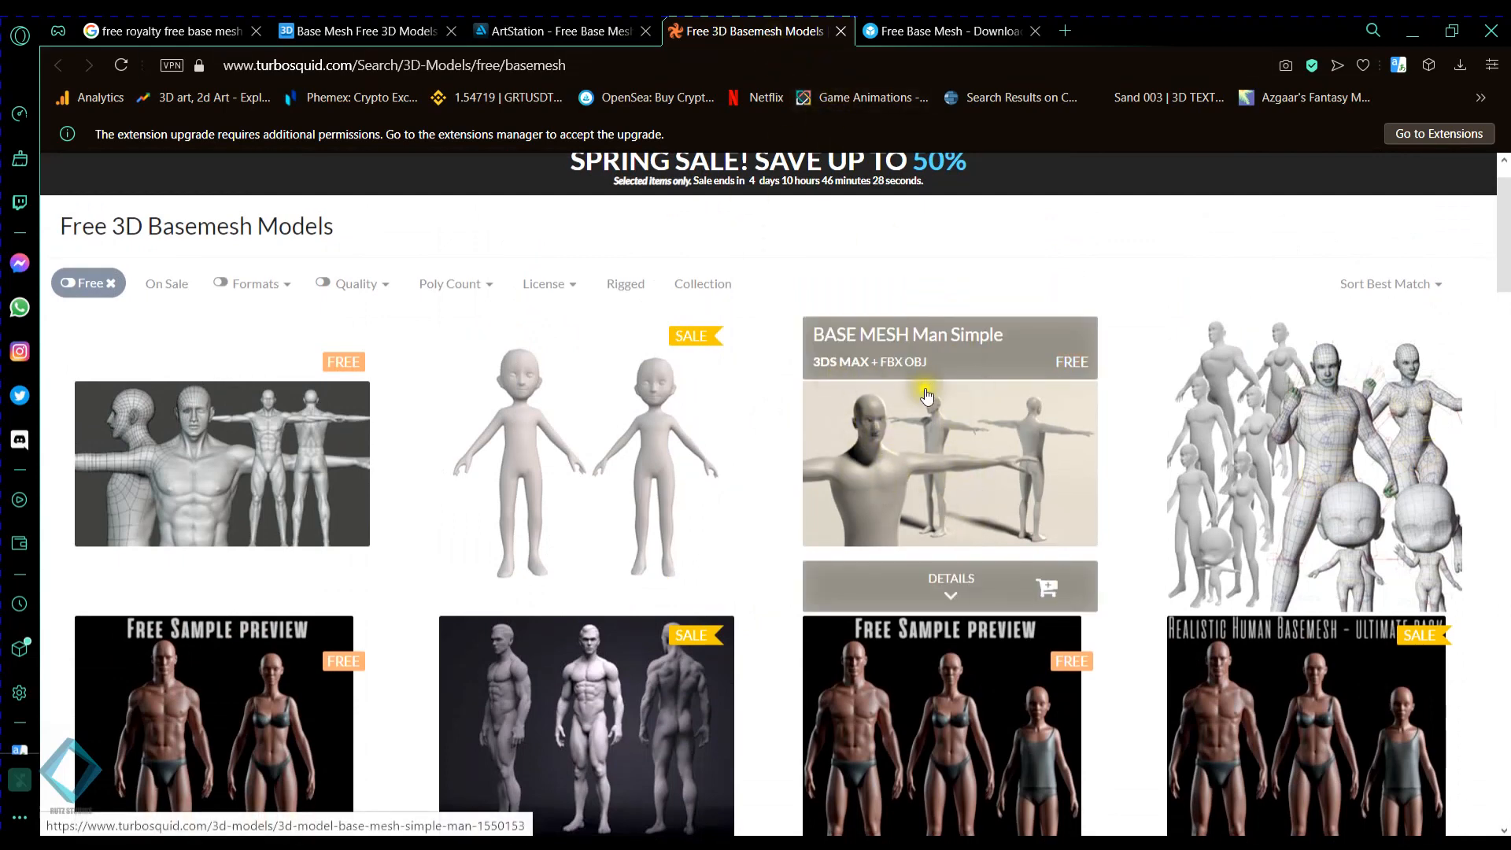
scroll(956, 395, "down", 1)
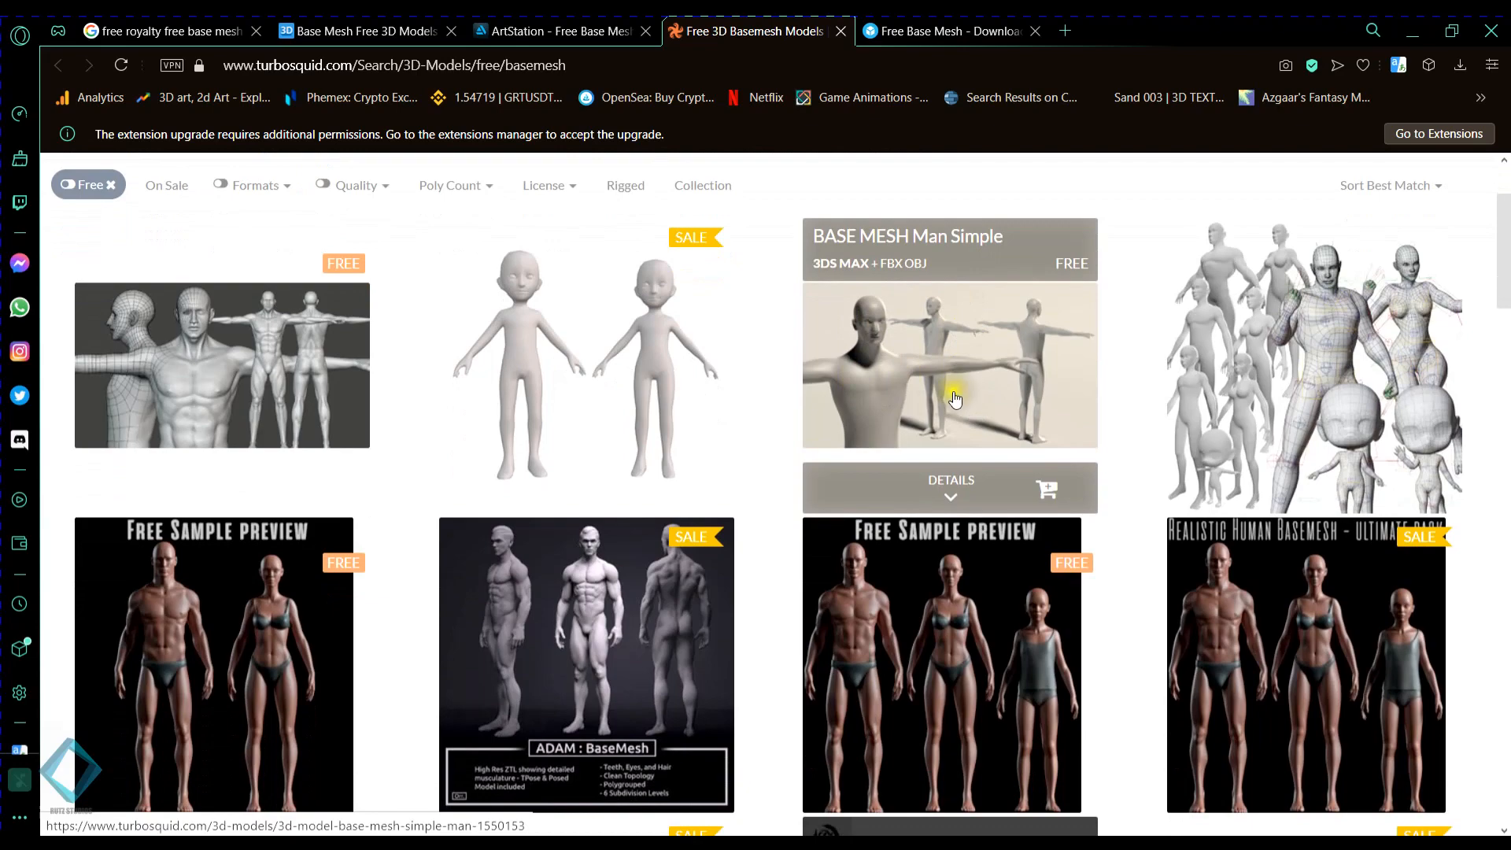
scroll(955, 395, "up", 2)
scroll(187, 500, "down", 4)
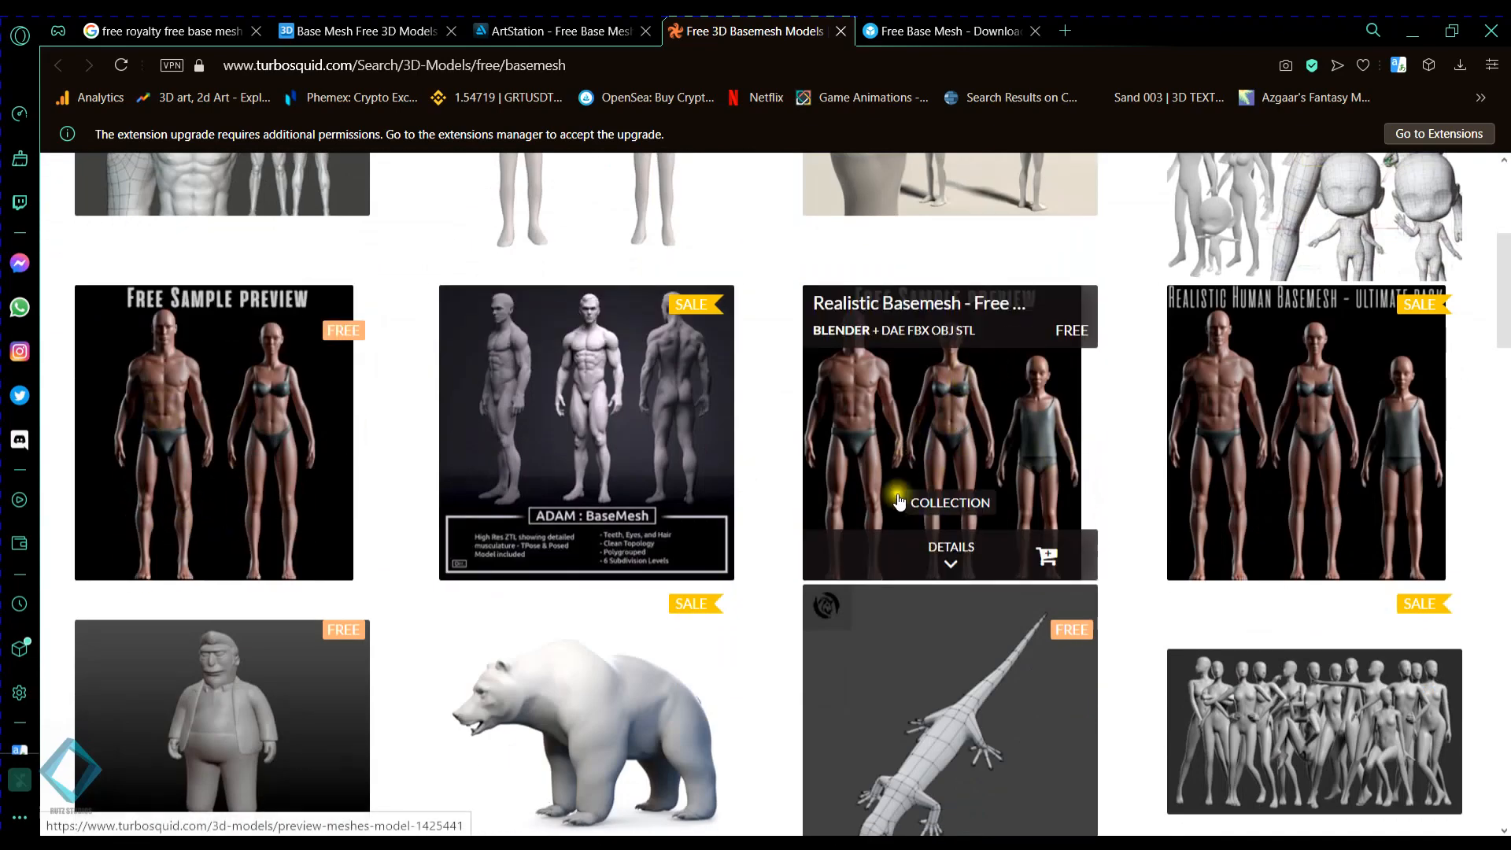
scroll(897, 504, "down", 1)
scroll(861, 363, "up", 6)
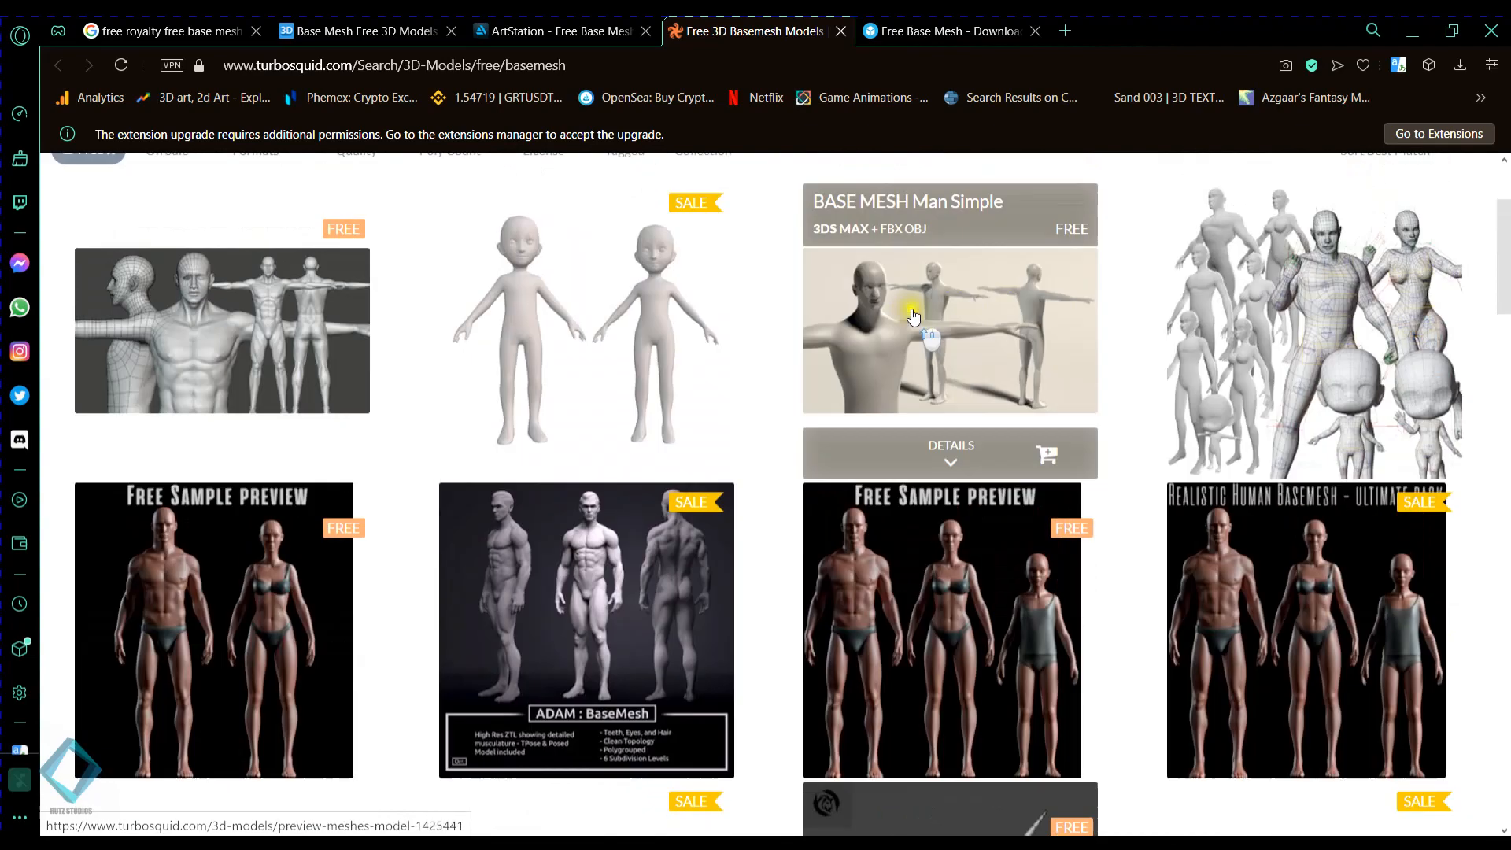
- Switch to Sketchfab and search its 3D models for "free basemesh"
left_click(984, 30)
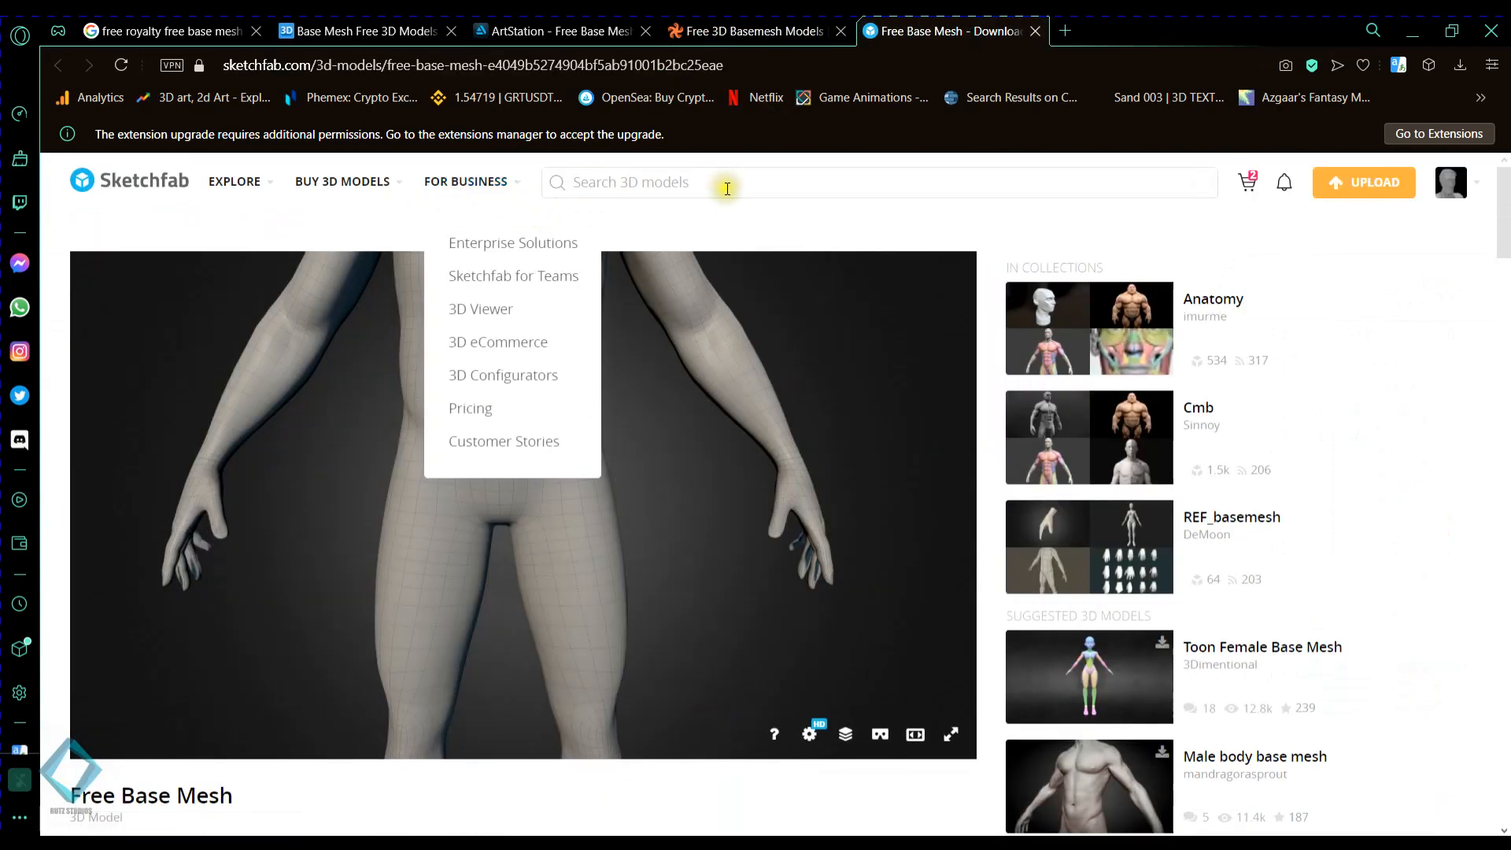
left_click(721, 184)
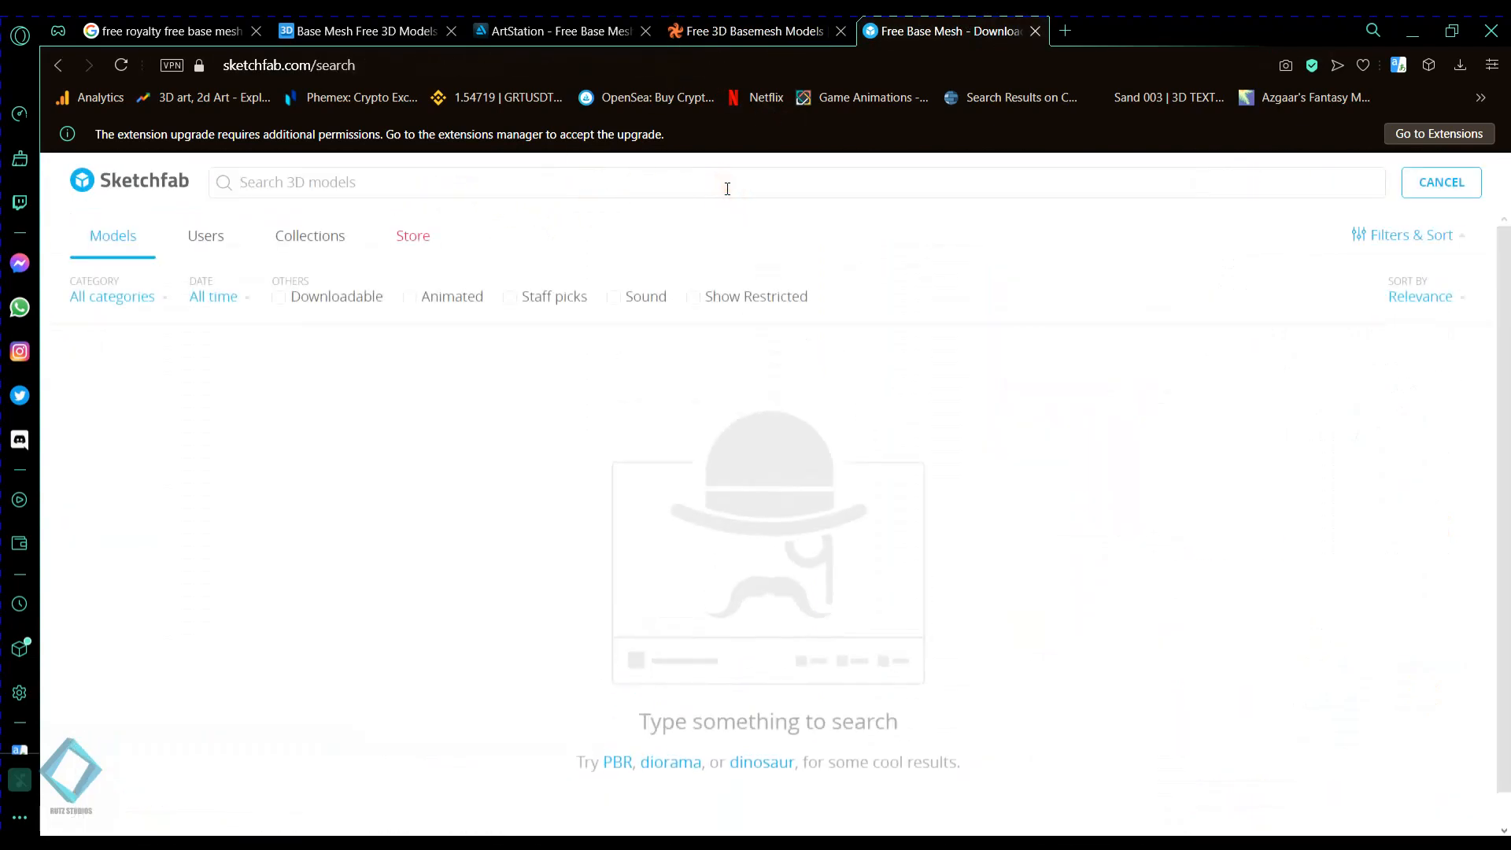
type("free basemesh")
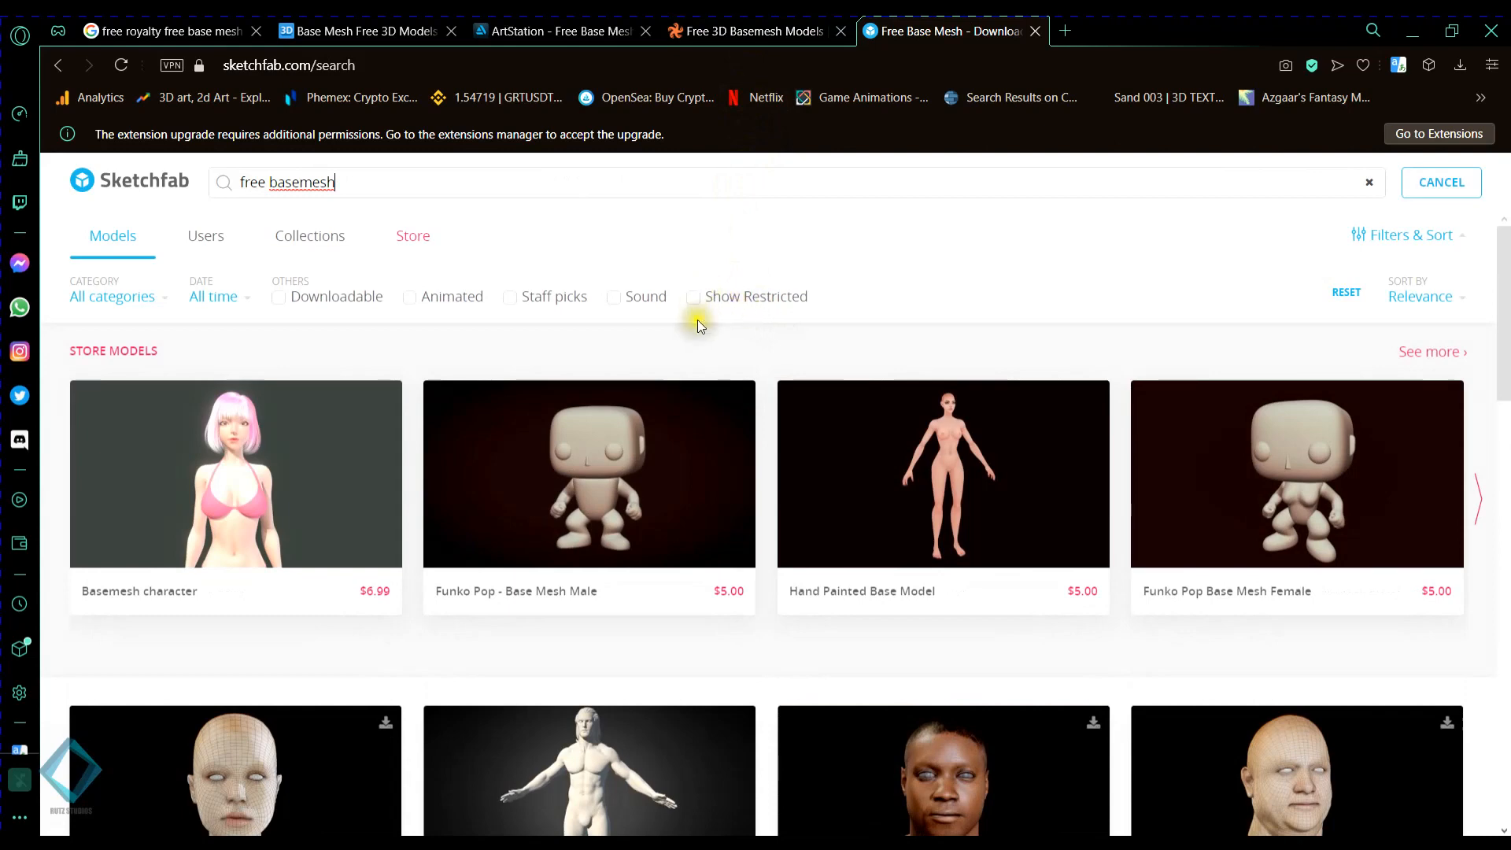
- Limit the Sketchfab results to downloadable models and correct the query to "free base mesh"
left_click(279, 297)
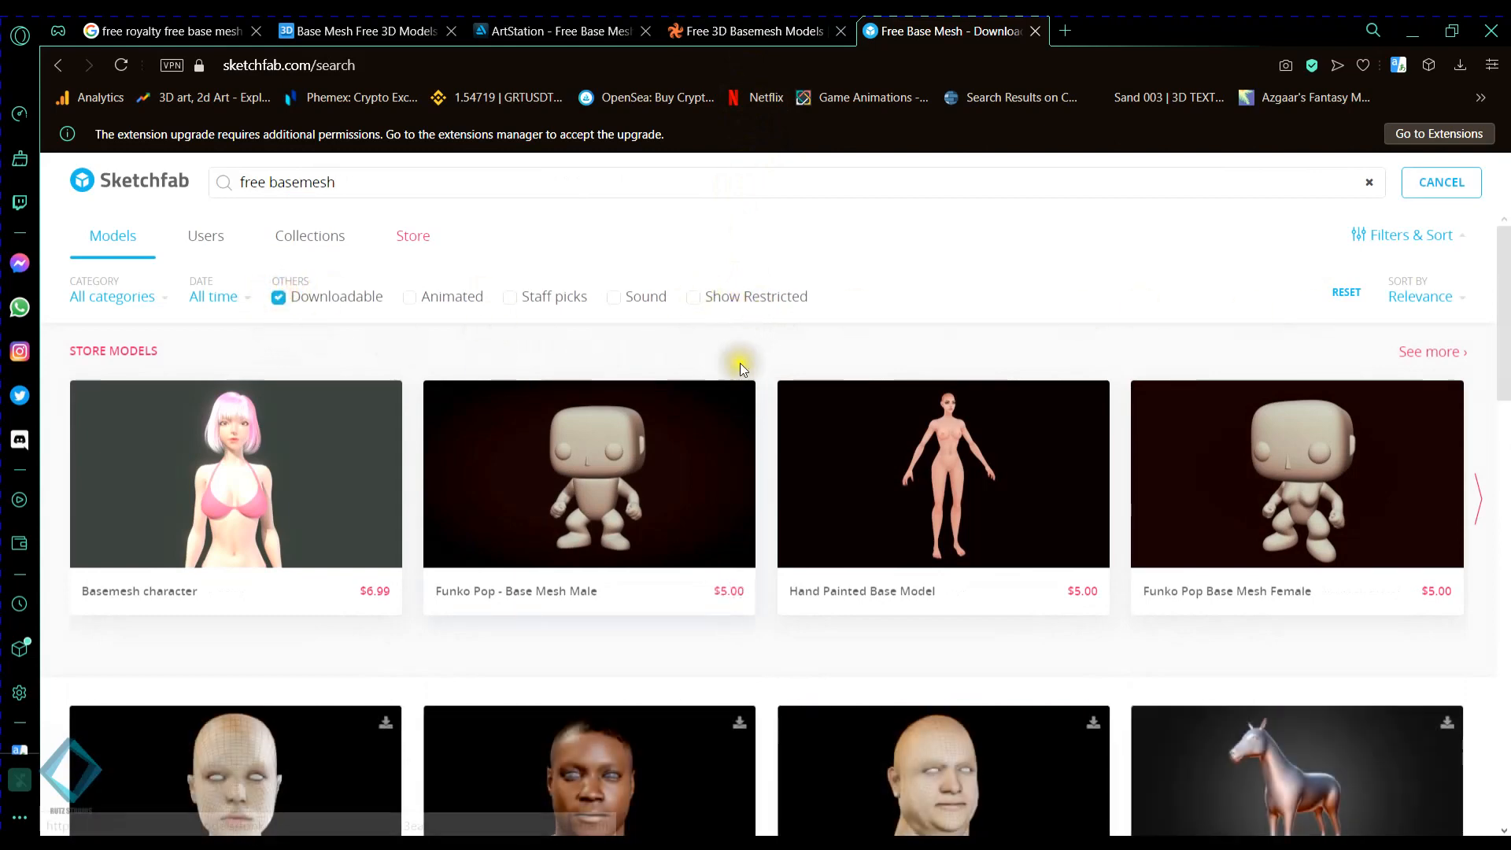
left_click(299, 182)
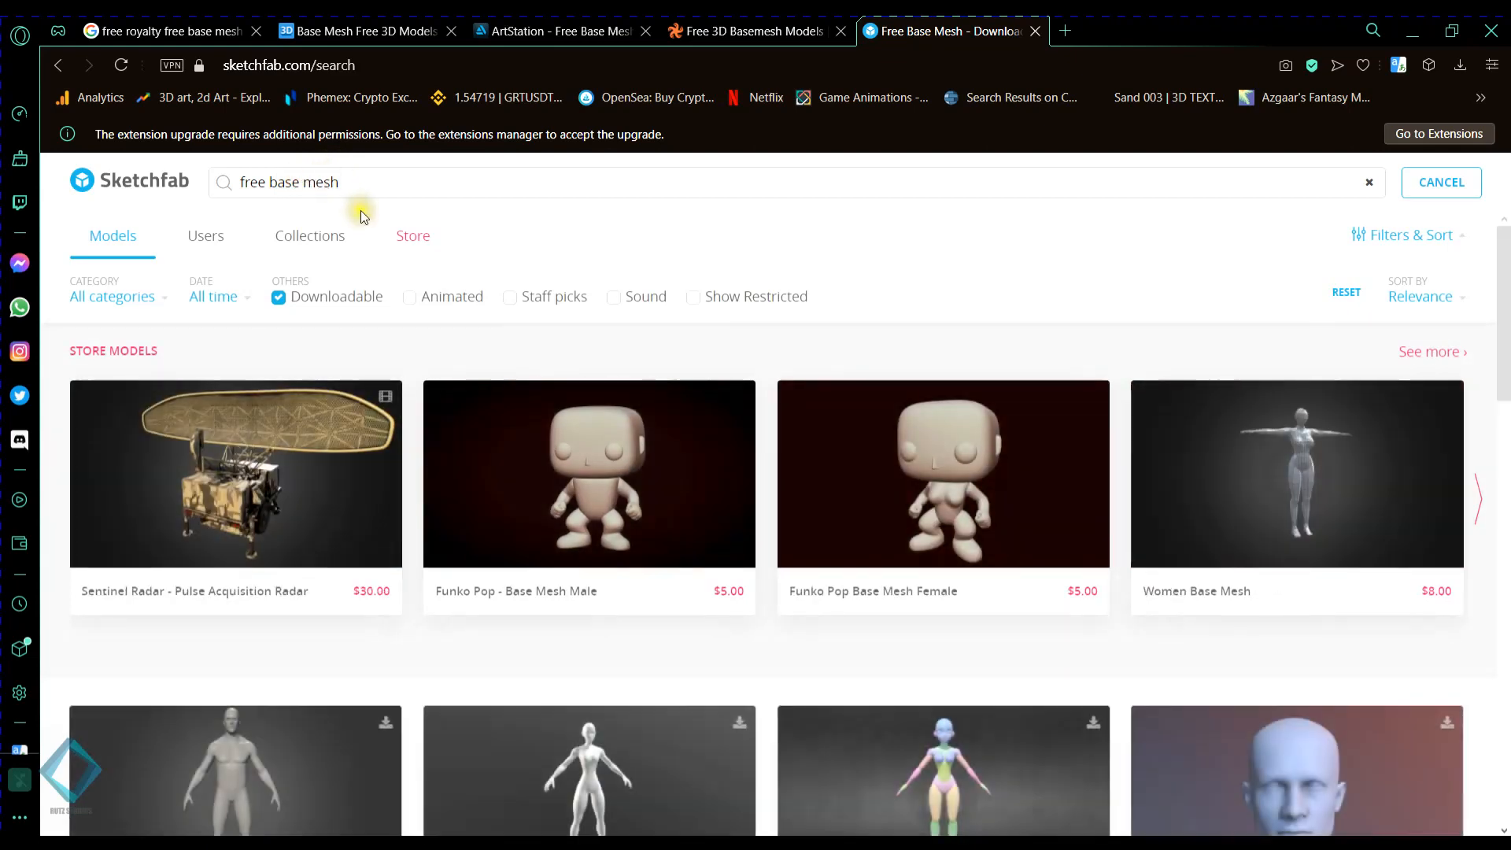
scroll(1089, 277, "down", 5)
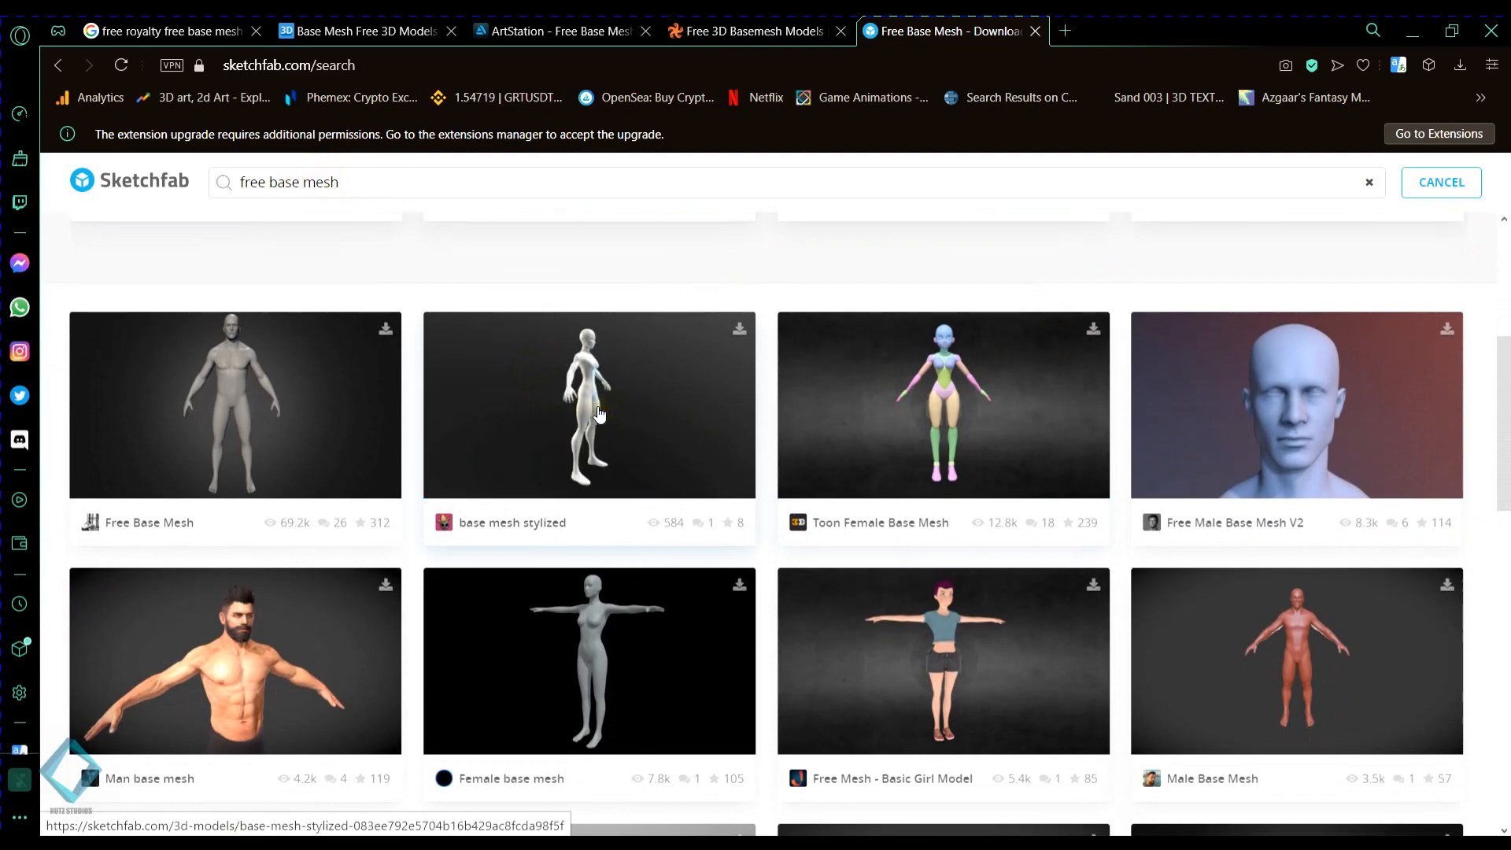
scroll(599, 409, "down", 7)
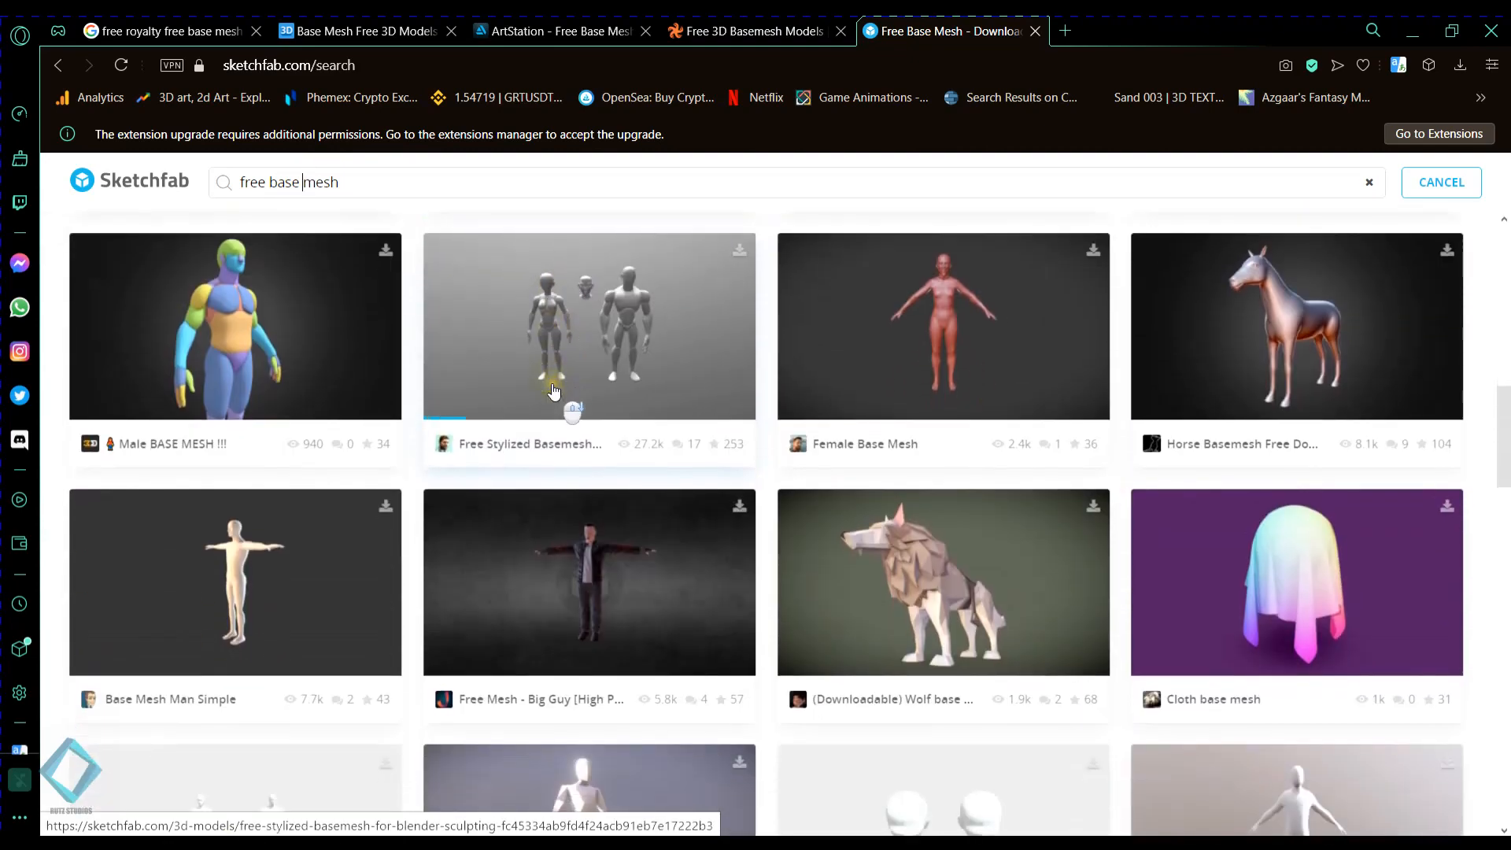
- Open the Downloadable Male Bash Mesh model from the Sketchfab search results
scroll(554, 391, "down", 5)
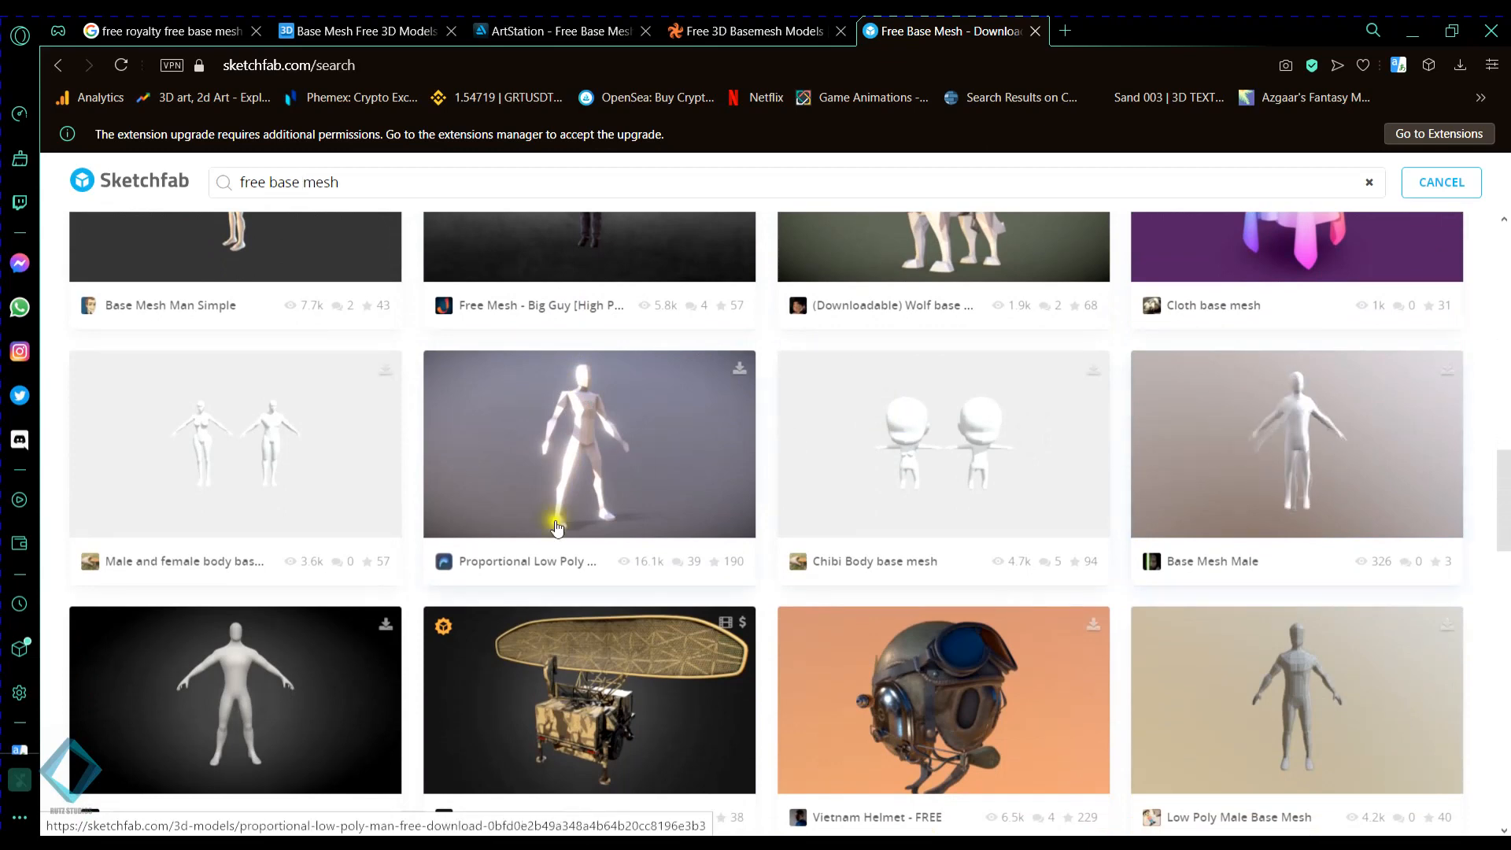
scroll(673, 510, "down", 4)
left_click(223, 506)
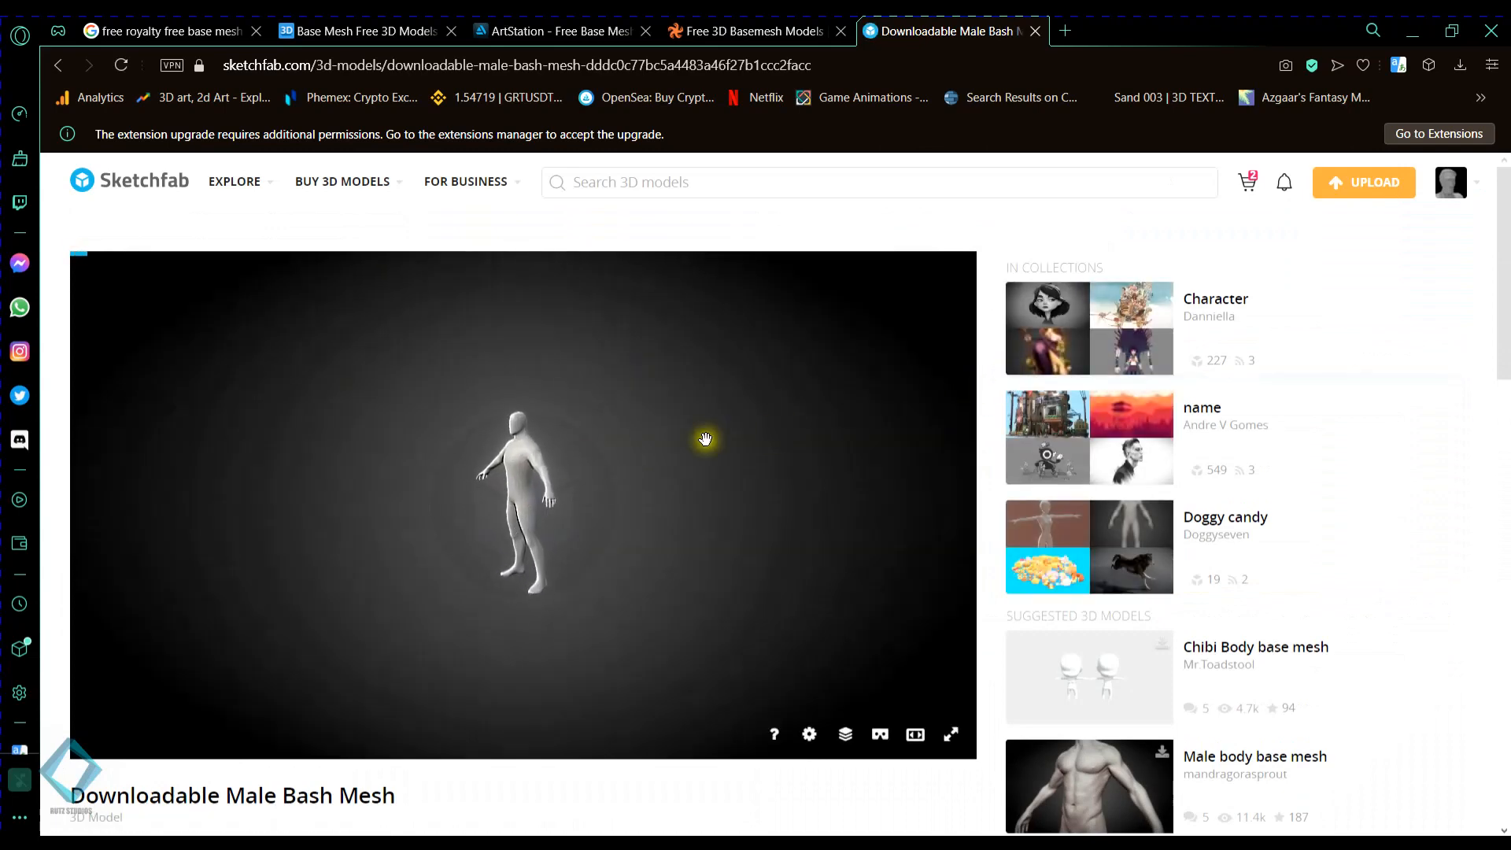
- Inspect the male base mesh from several angles and distances in the 3D preview
left_click_drag(589, 539, 547, 534)
scroll(553, 510, "up", 4)
scroll(639, 505, "down", 3)
left_click_drag(674, 519, 640, 506)
scroll(961, 546, "down", 5)
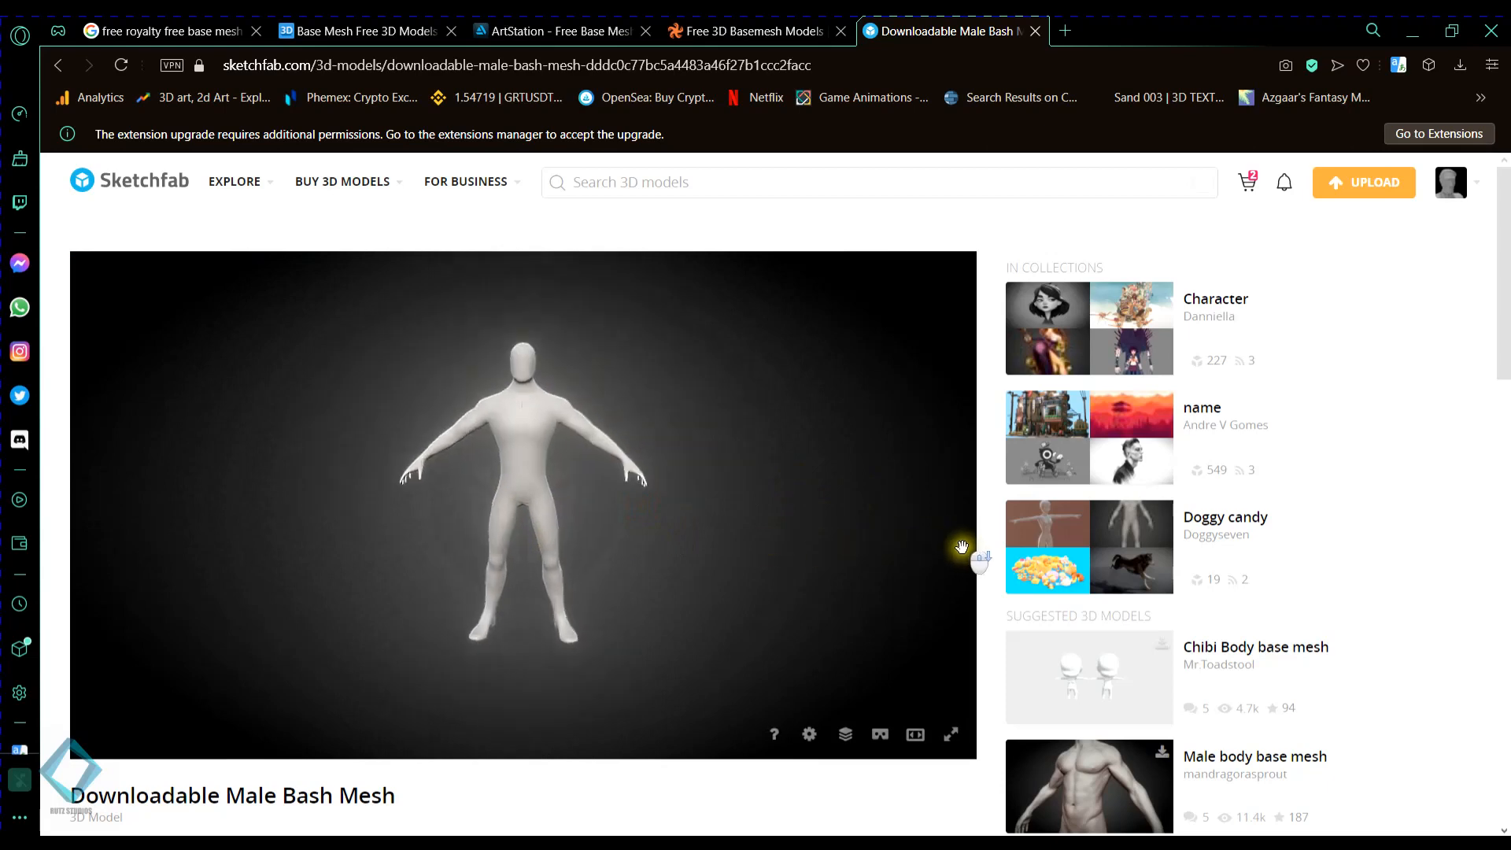
scroll(764, 549, "up", 2)
scroll(763, 549, "up", 2)
- Check the model's CC Attribution license in its description
scroll(984, 474, "down", 7)
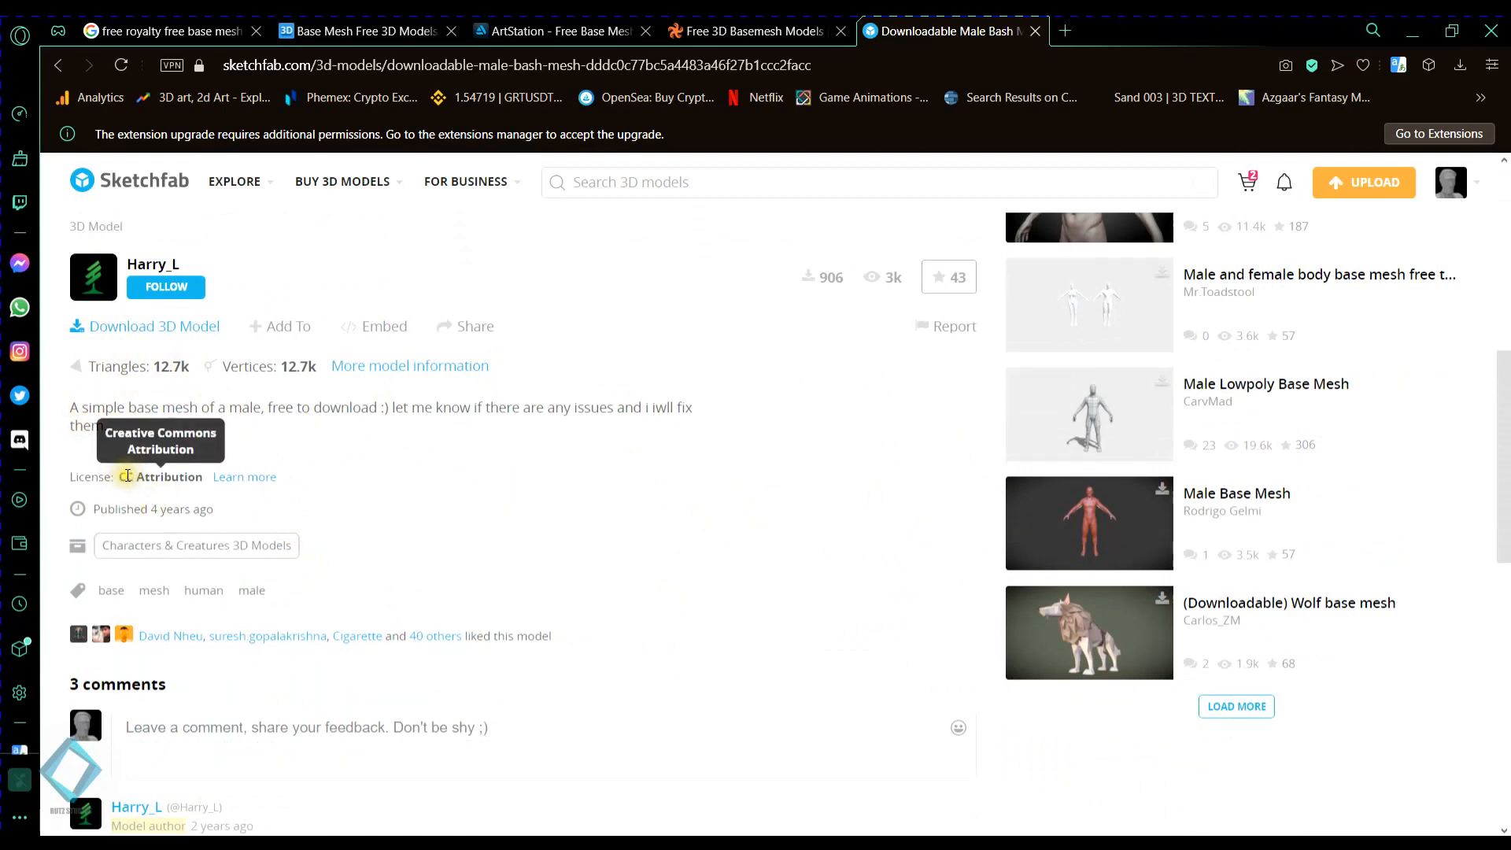
left_click(120, 476)
double_click(123, 477)
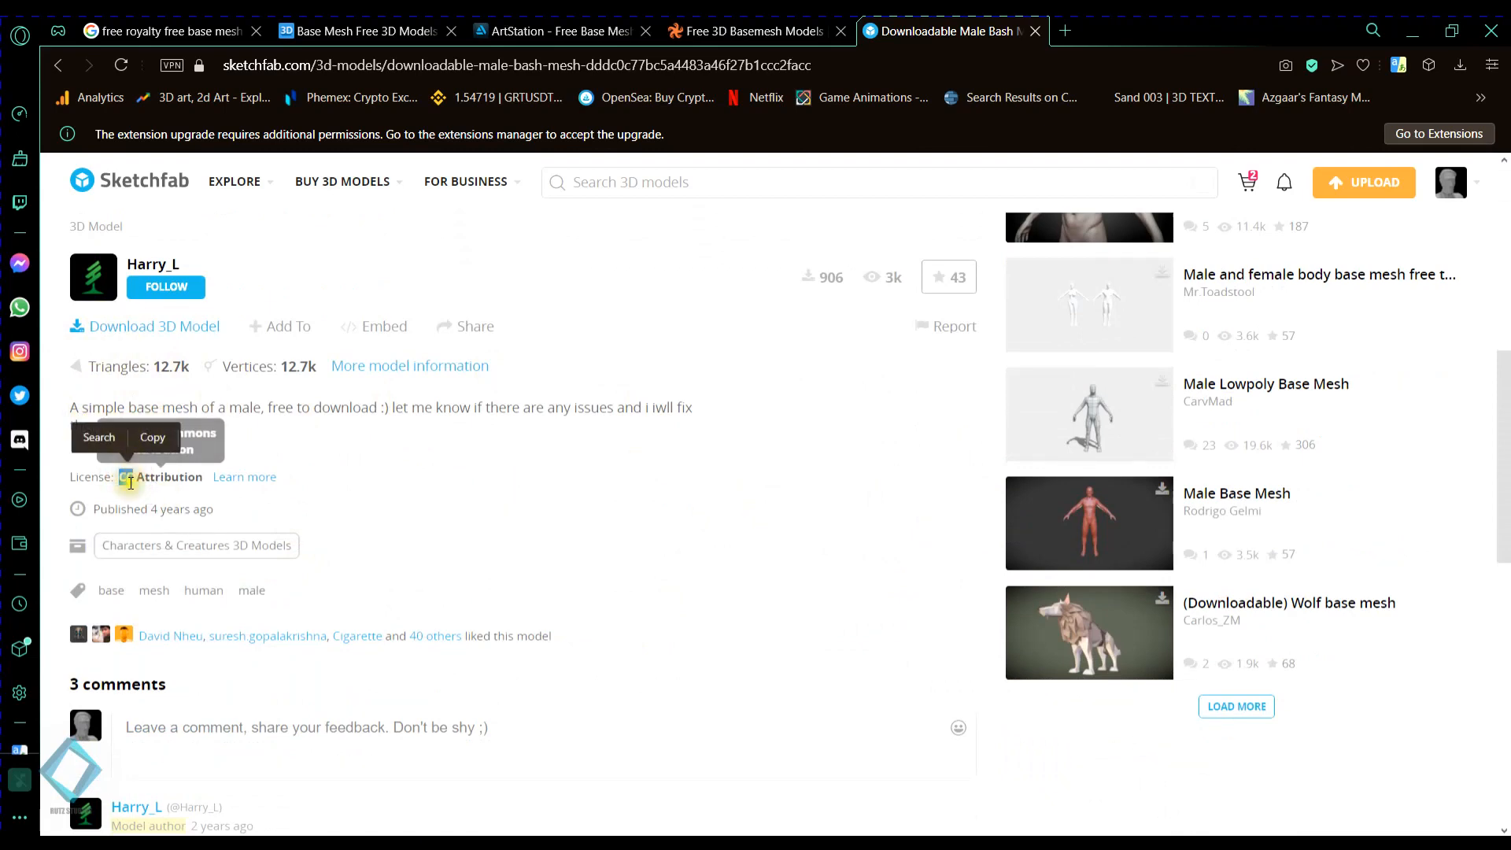
left_click_drag(145, 481, 204, 479)
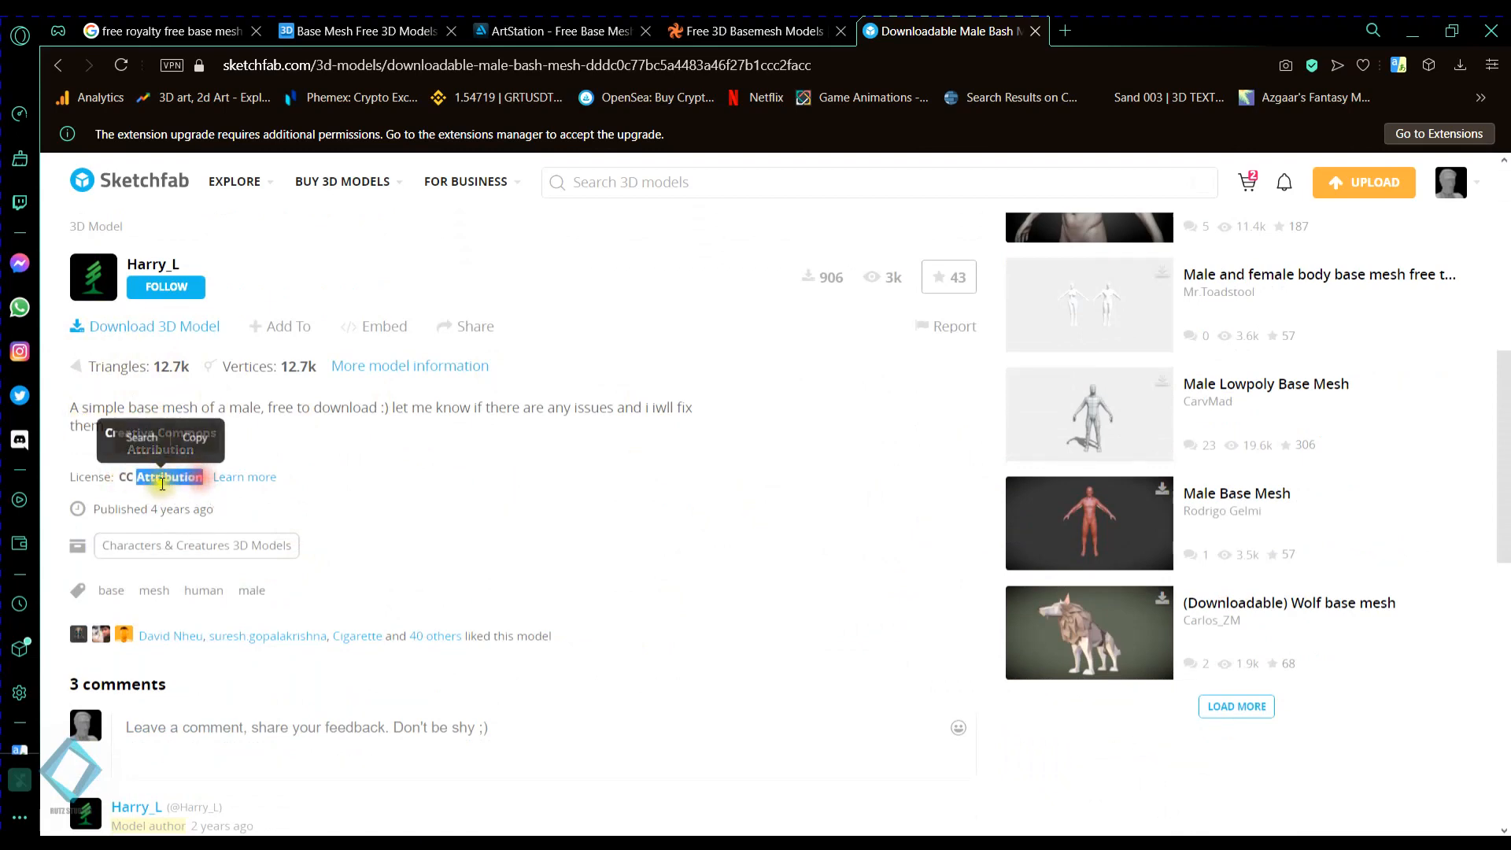
left_click(514, 483)
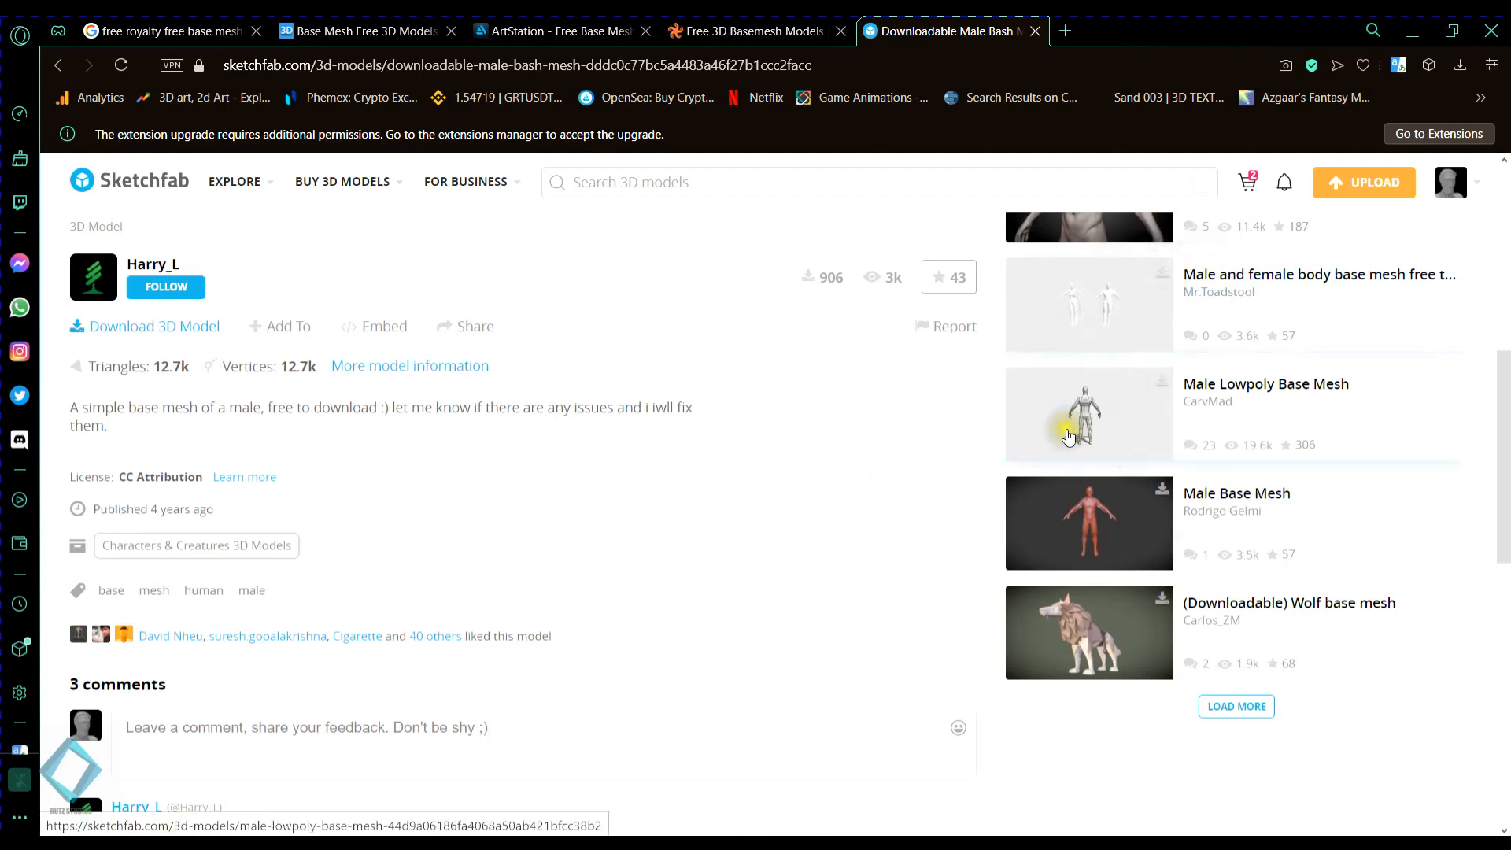
- Review the CC Attribution terms in the model's download options and download the original FBX format
scroll(776, 540, "up", 7)
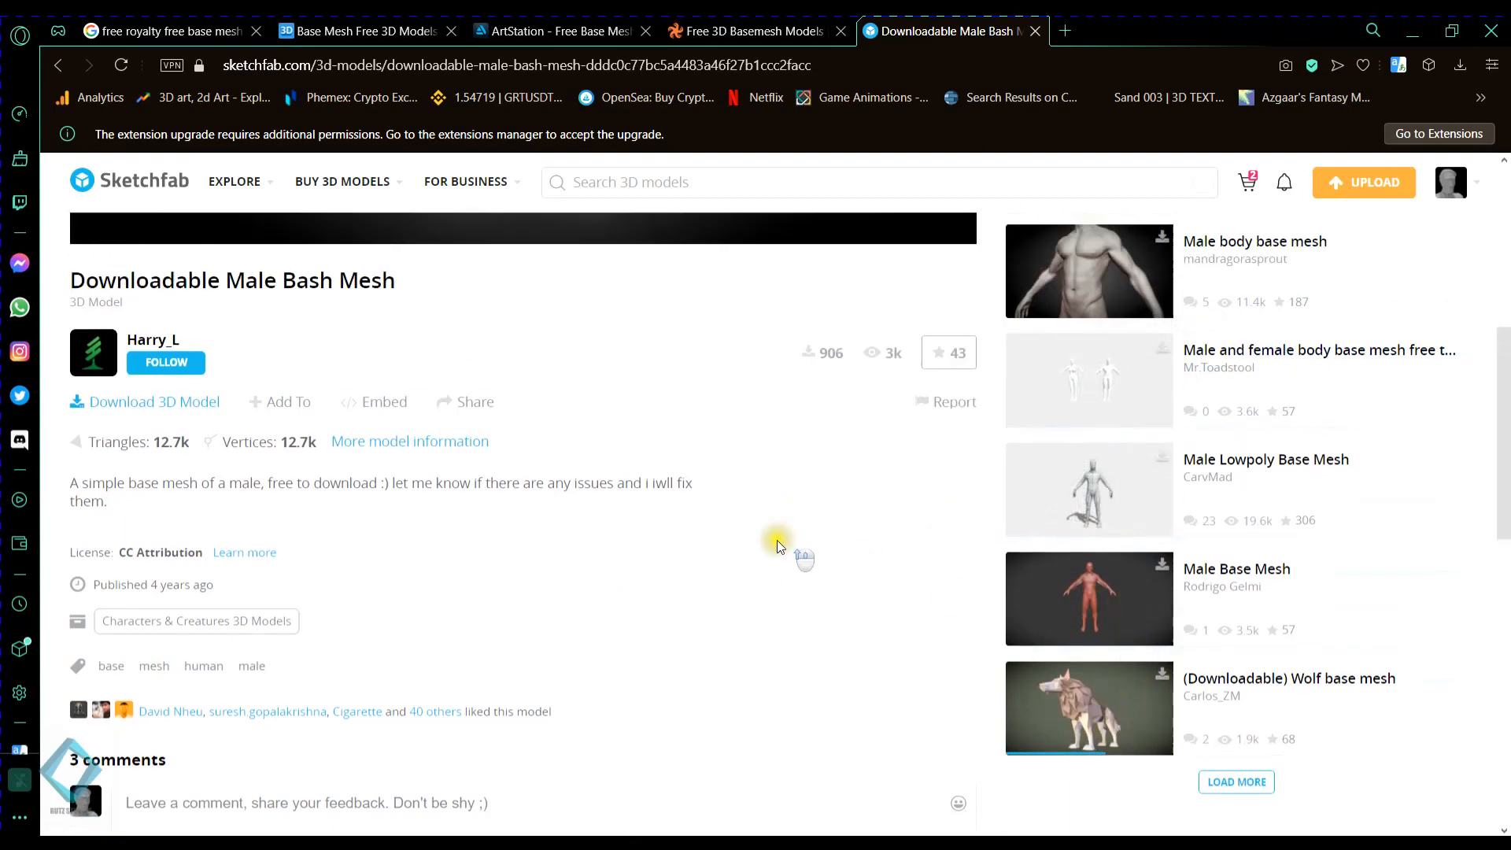
scroll(471, 426, "down", 5)
scroll(800, 772, "down", 5)
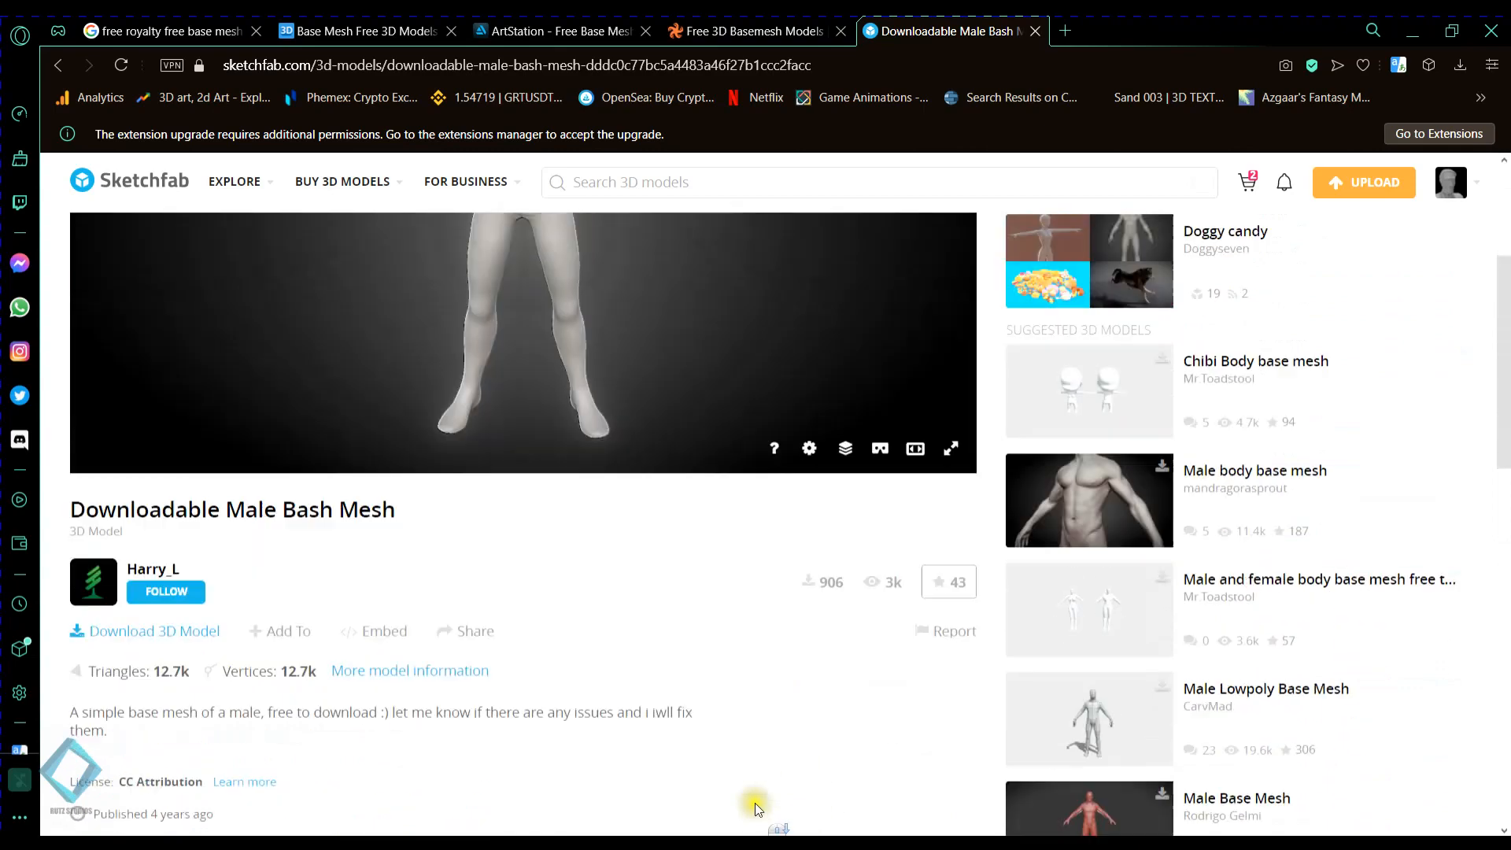
left_click(130, 523)
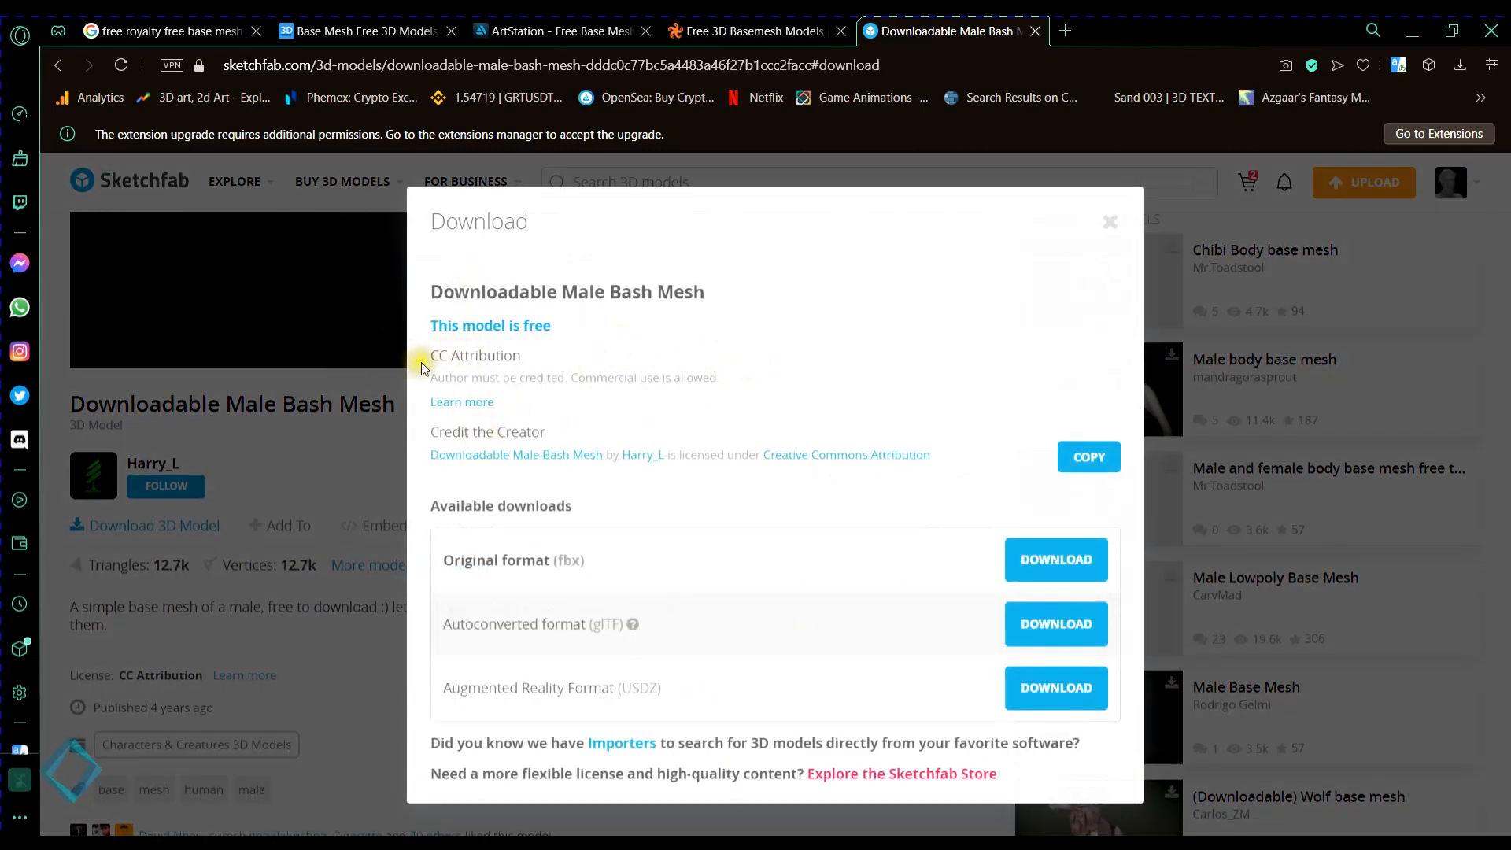
left_click_drag(425, 356, 658, 362)
left_click_drag(427, 373, 755, 378)
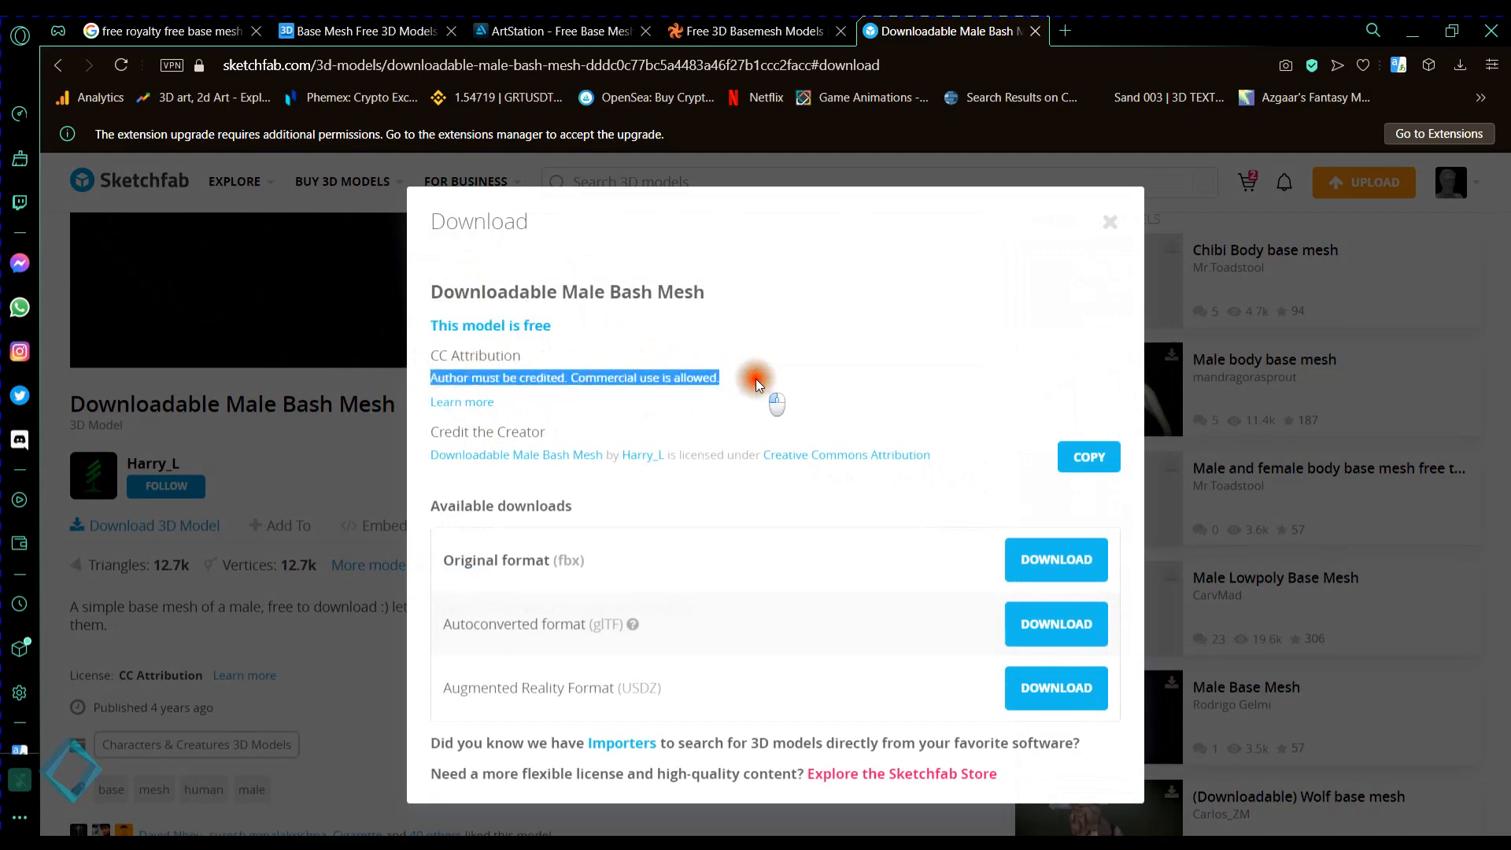
left_click(601, 421)
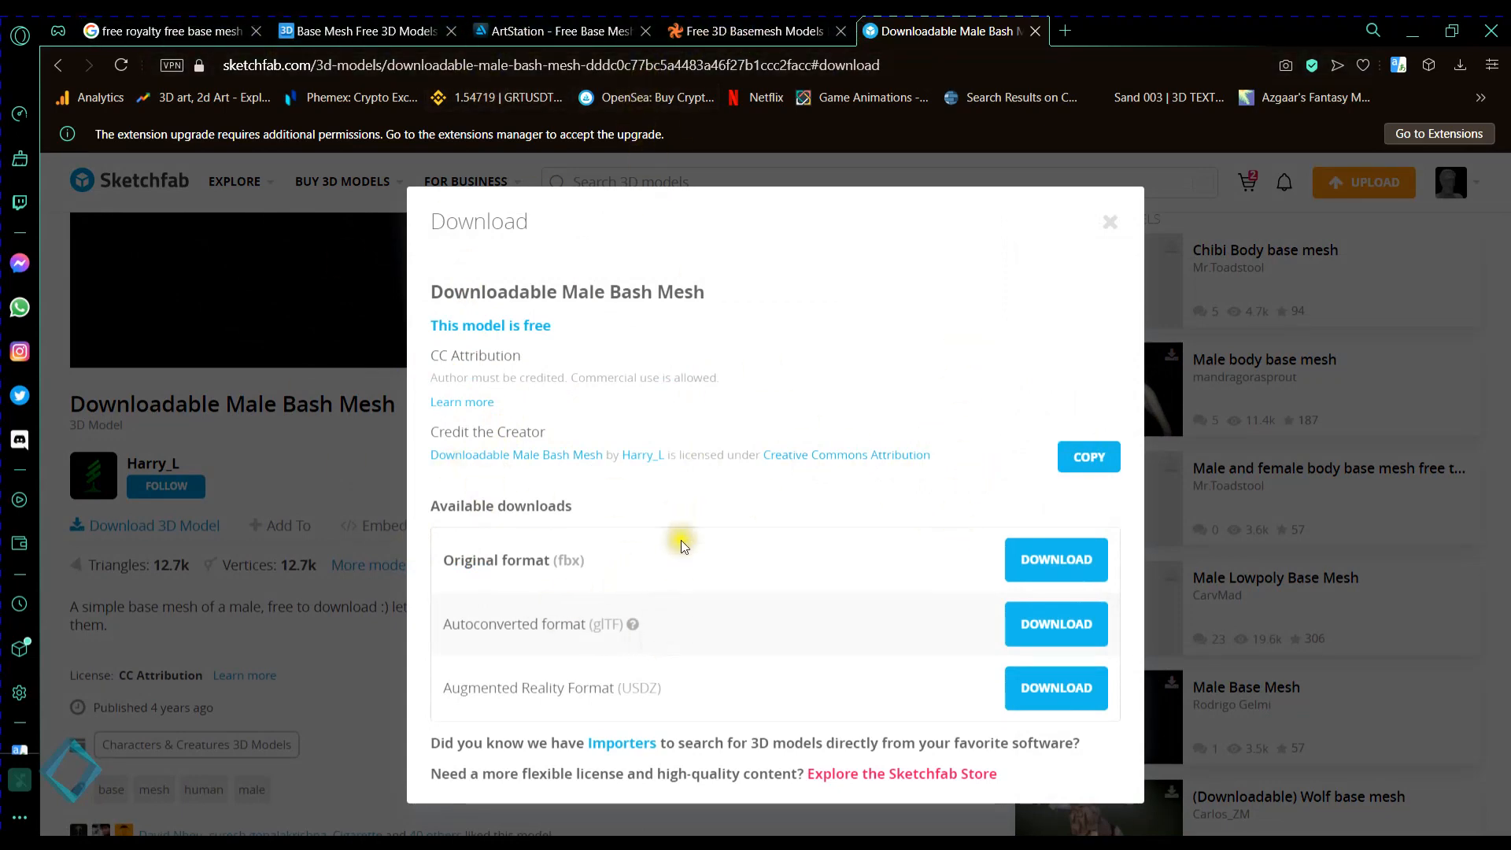
scroll(673, 660, "down", 1)
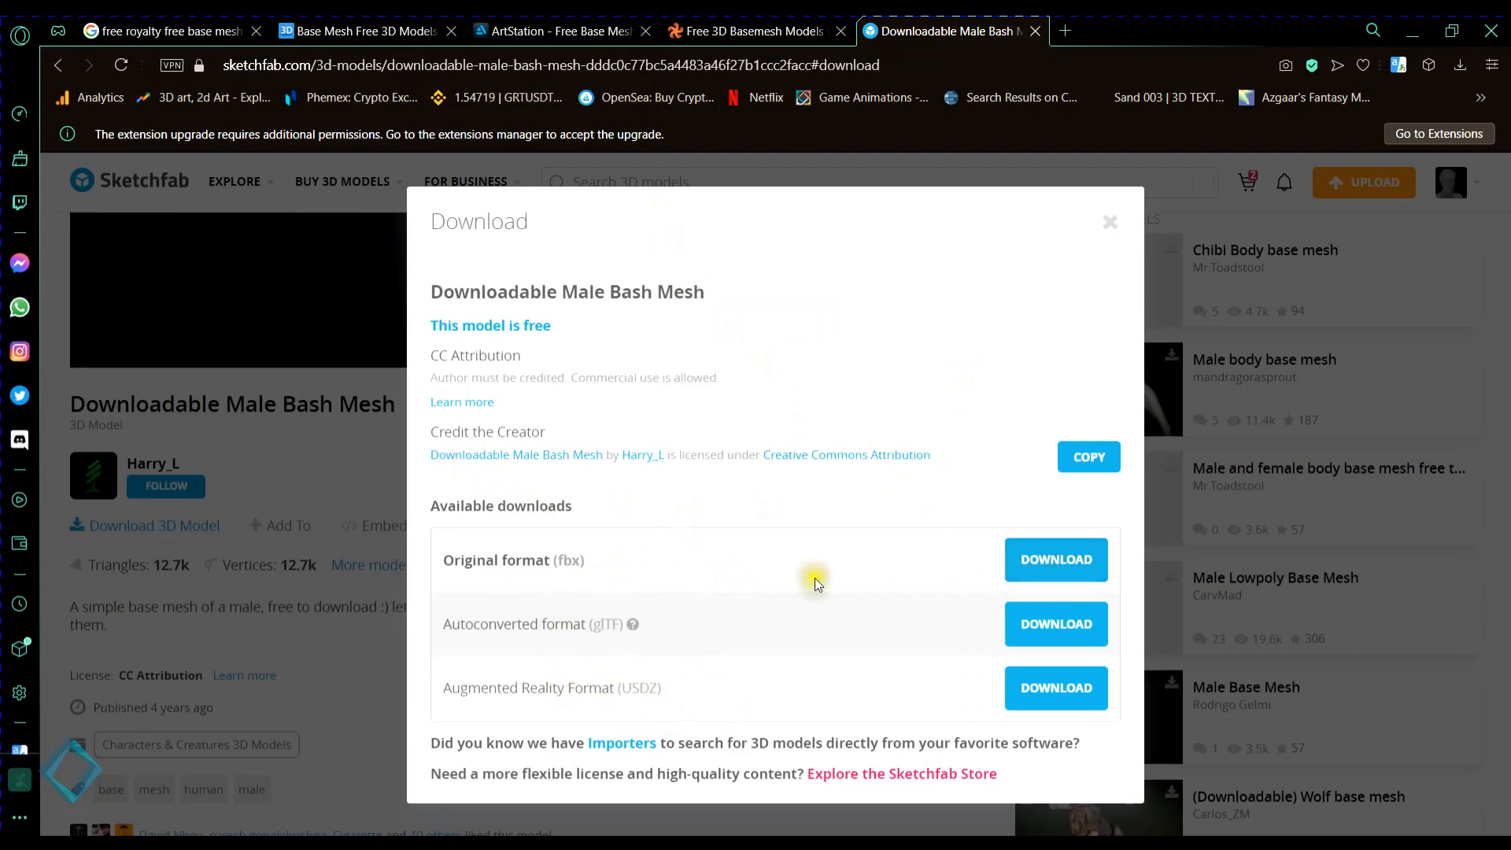
left_click(1067, 571)
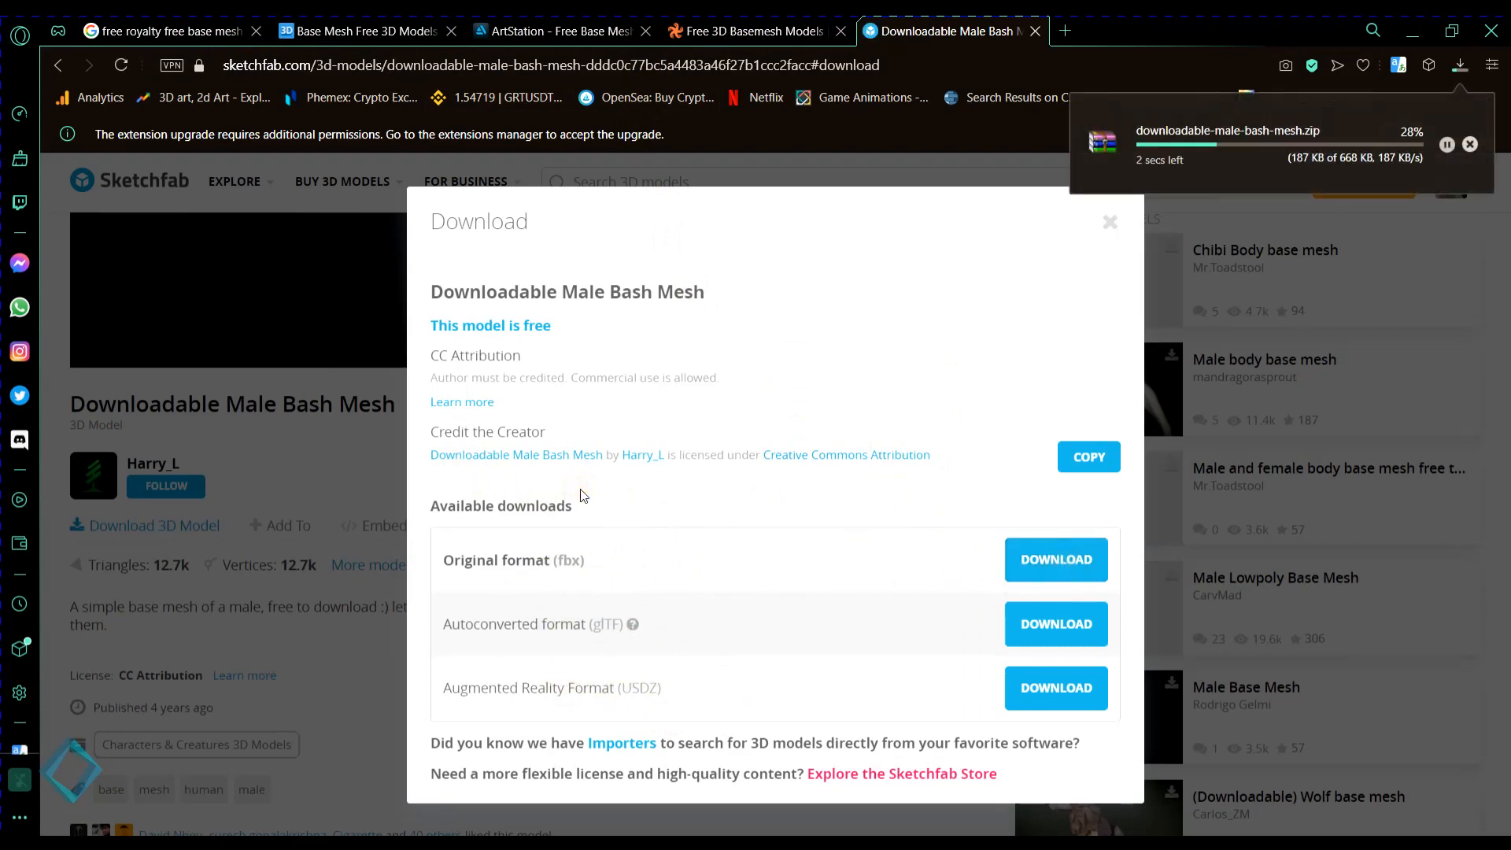
- Copy the model's creator credit text and paste it into a new Notepad document
left_click_drag(934, 458, 441, 472)
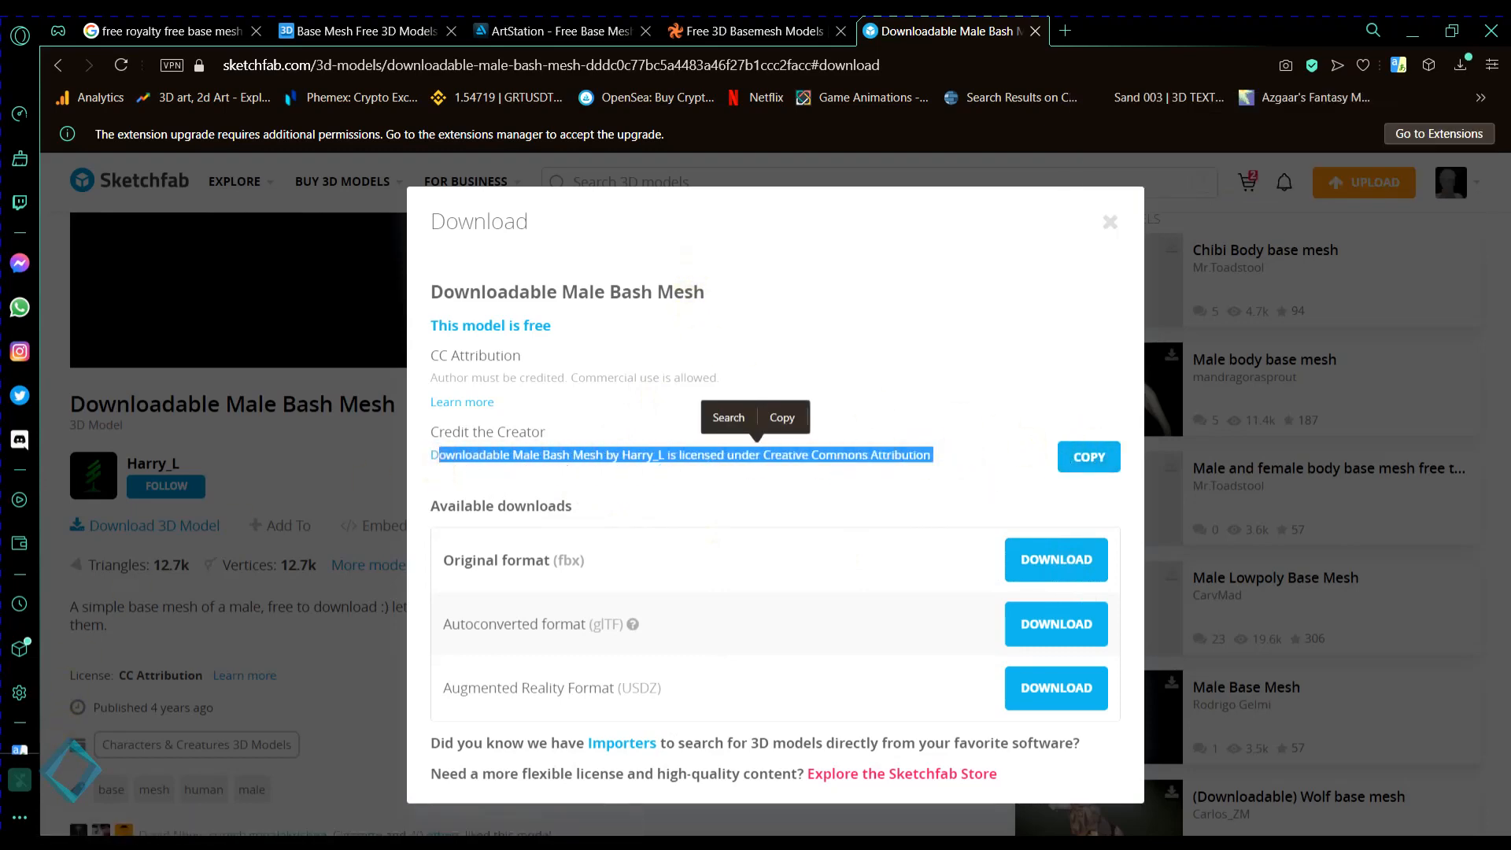
left_click(16, 842)
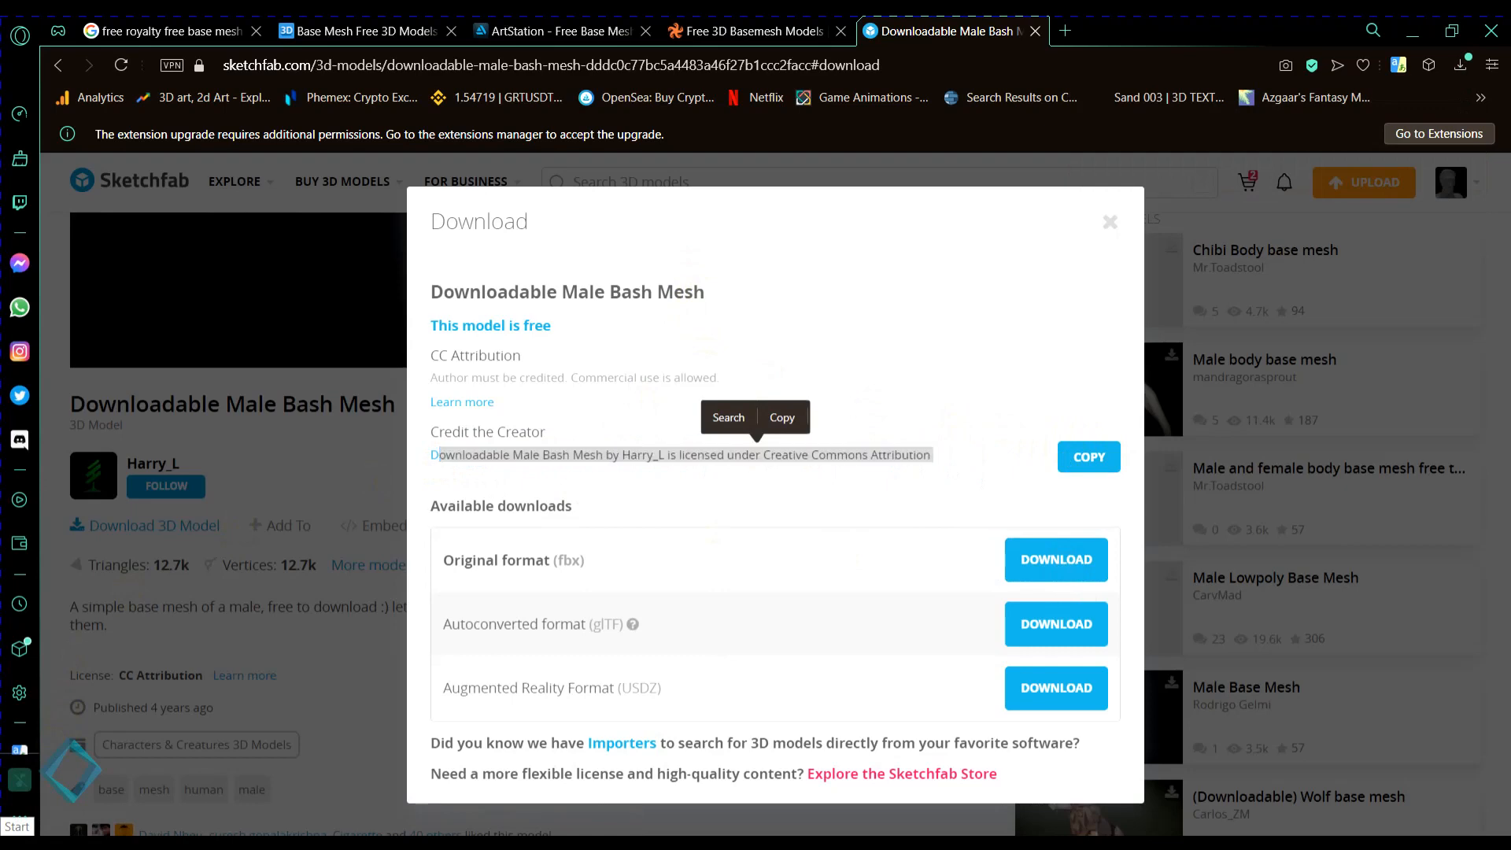
type("not")
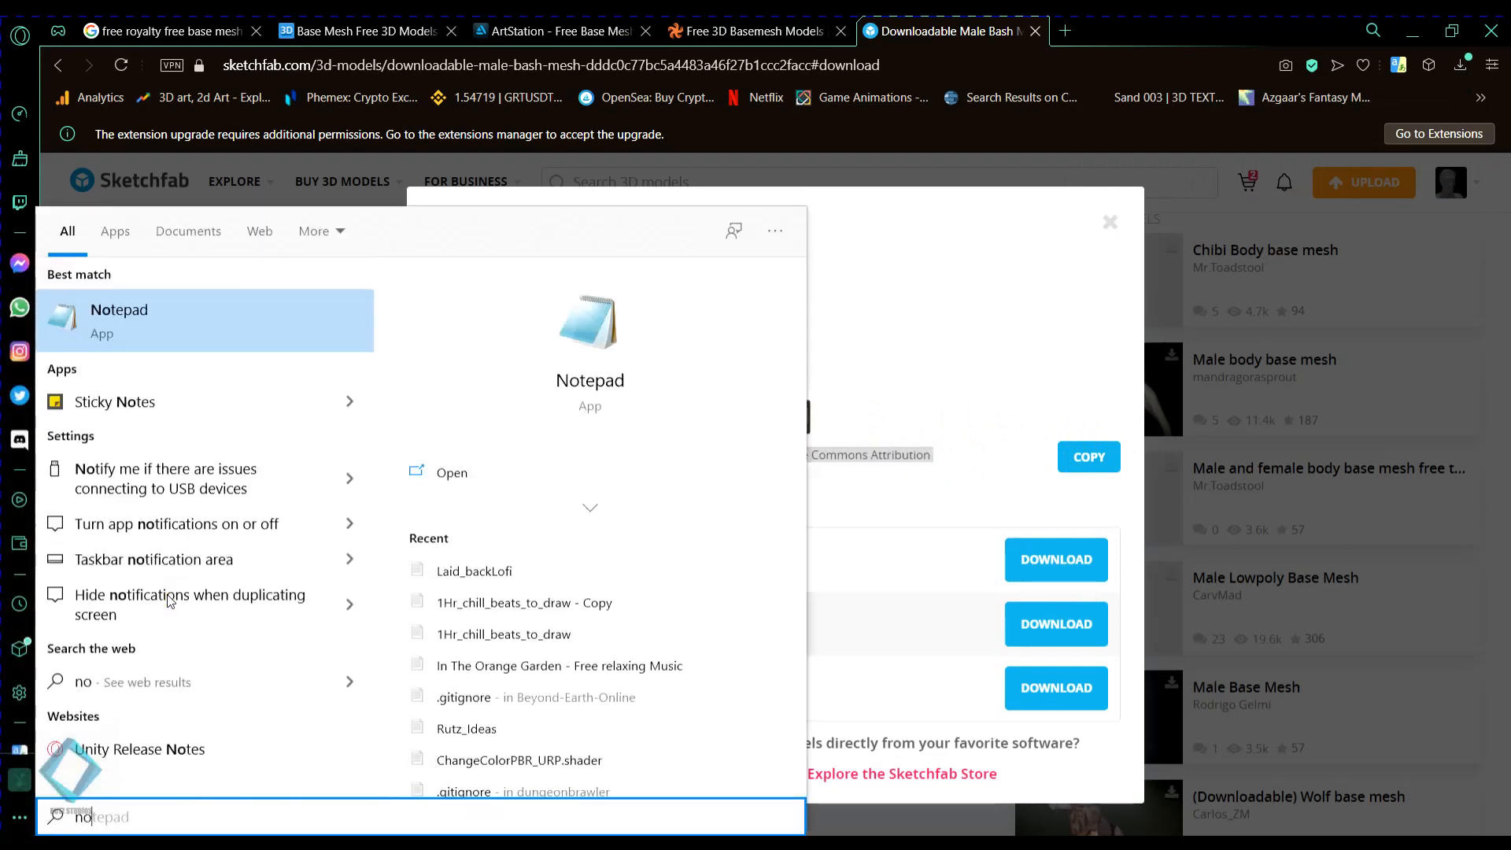
left_click(157, 319)
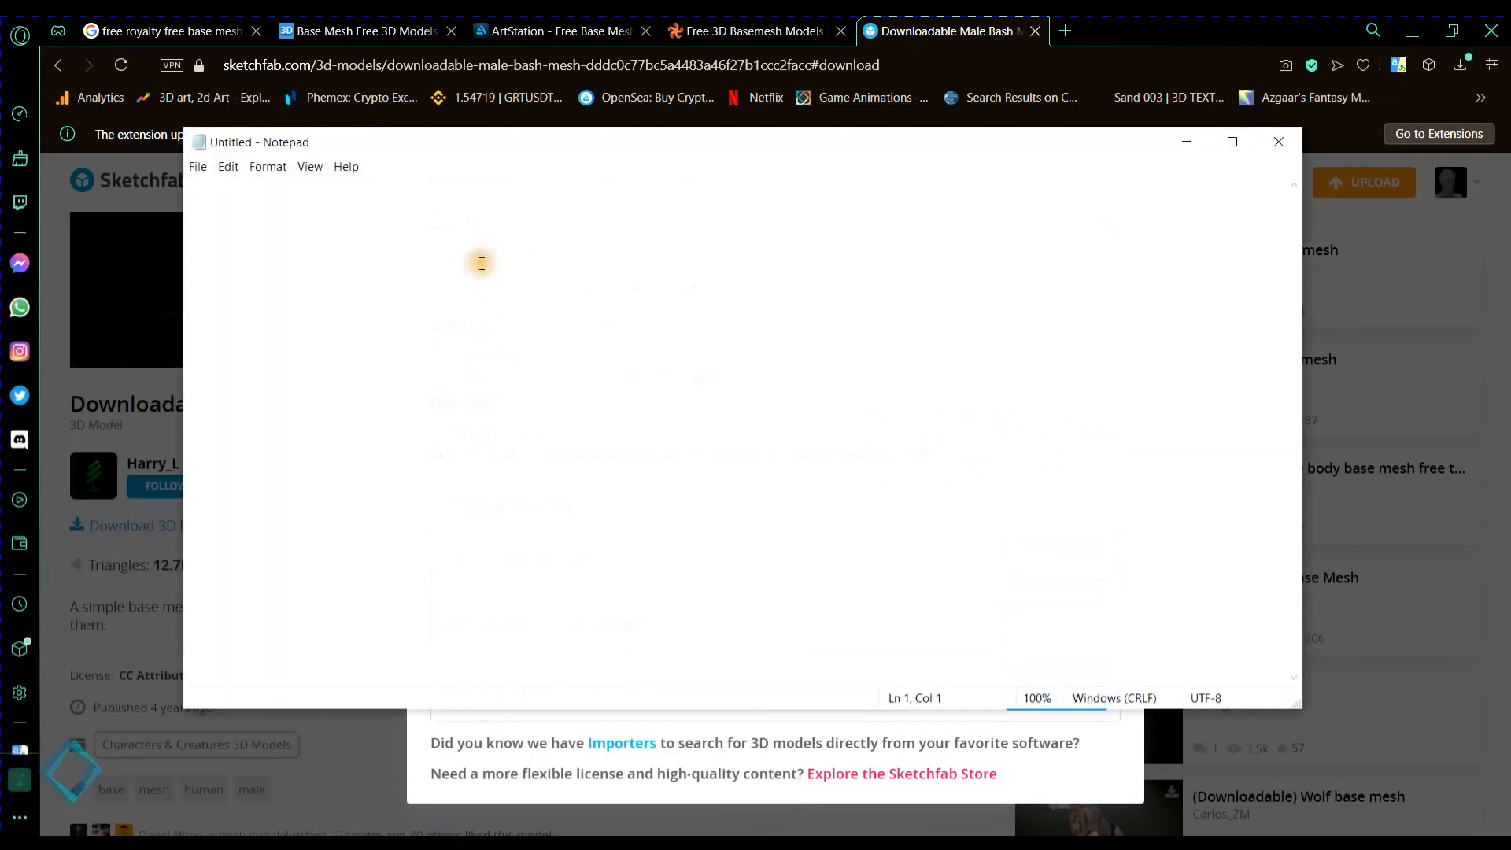
type("\"Downloadable Male Bash Mesh\" (https://skfb.ly/6tAVu) by Harry_L is licensed under Creative Commons Attribution (http://creativecommons.org/licenses/by/4.0/).")
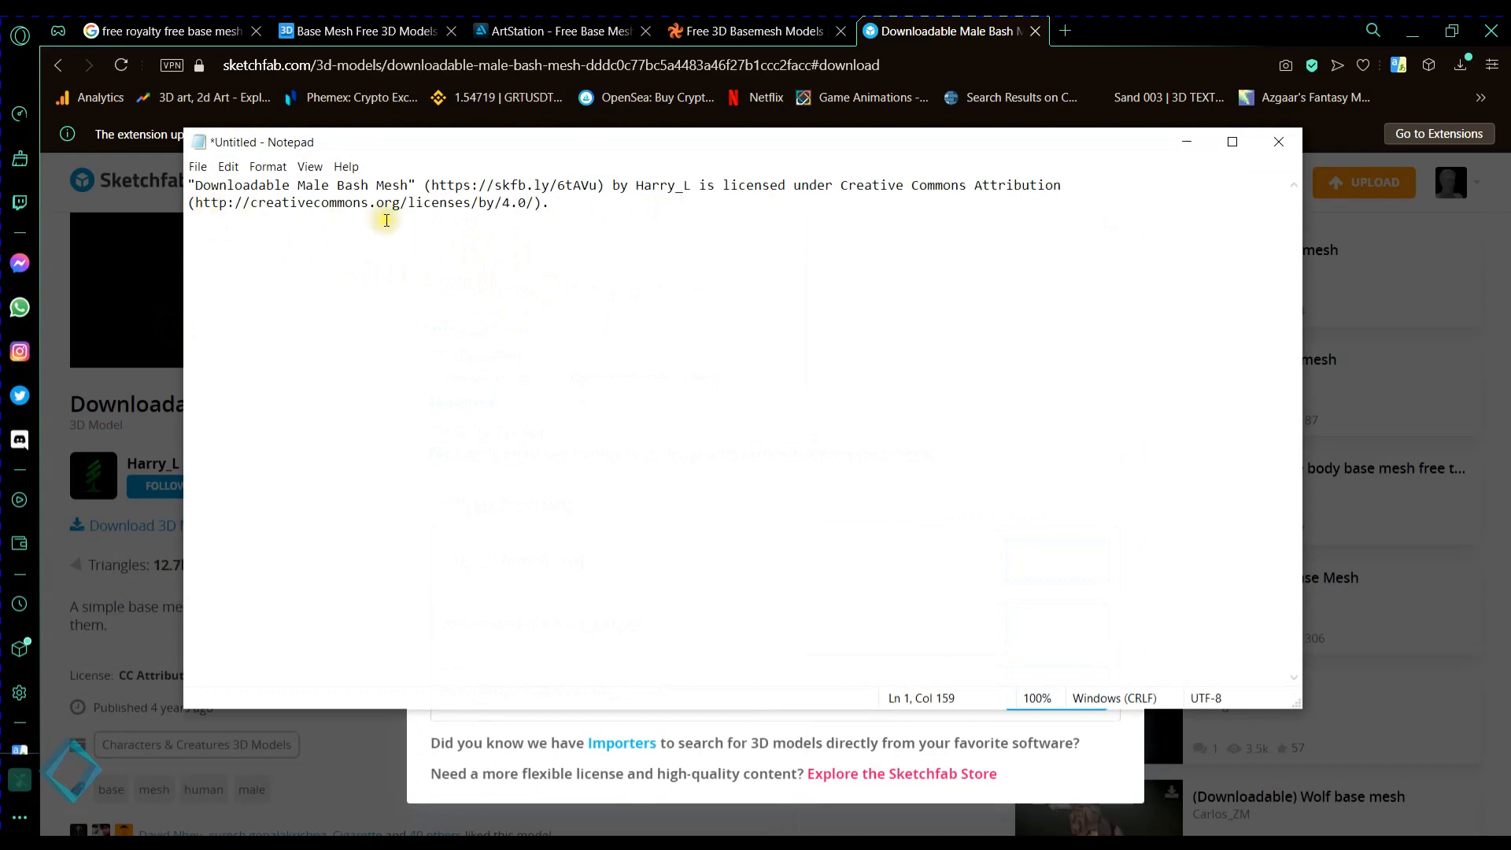
- Close the Notepad document without saving it and close the model's download dialog
left_click_drag(846, 142, 800, 270)
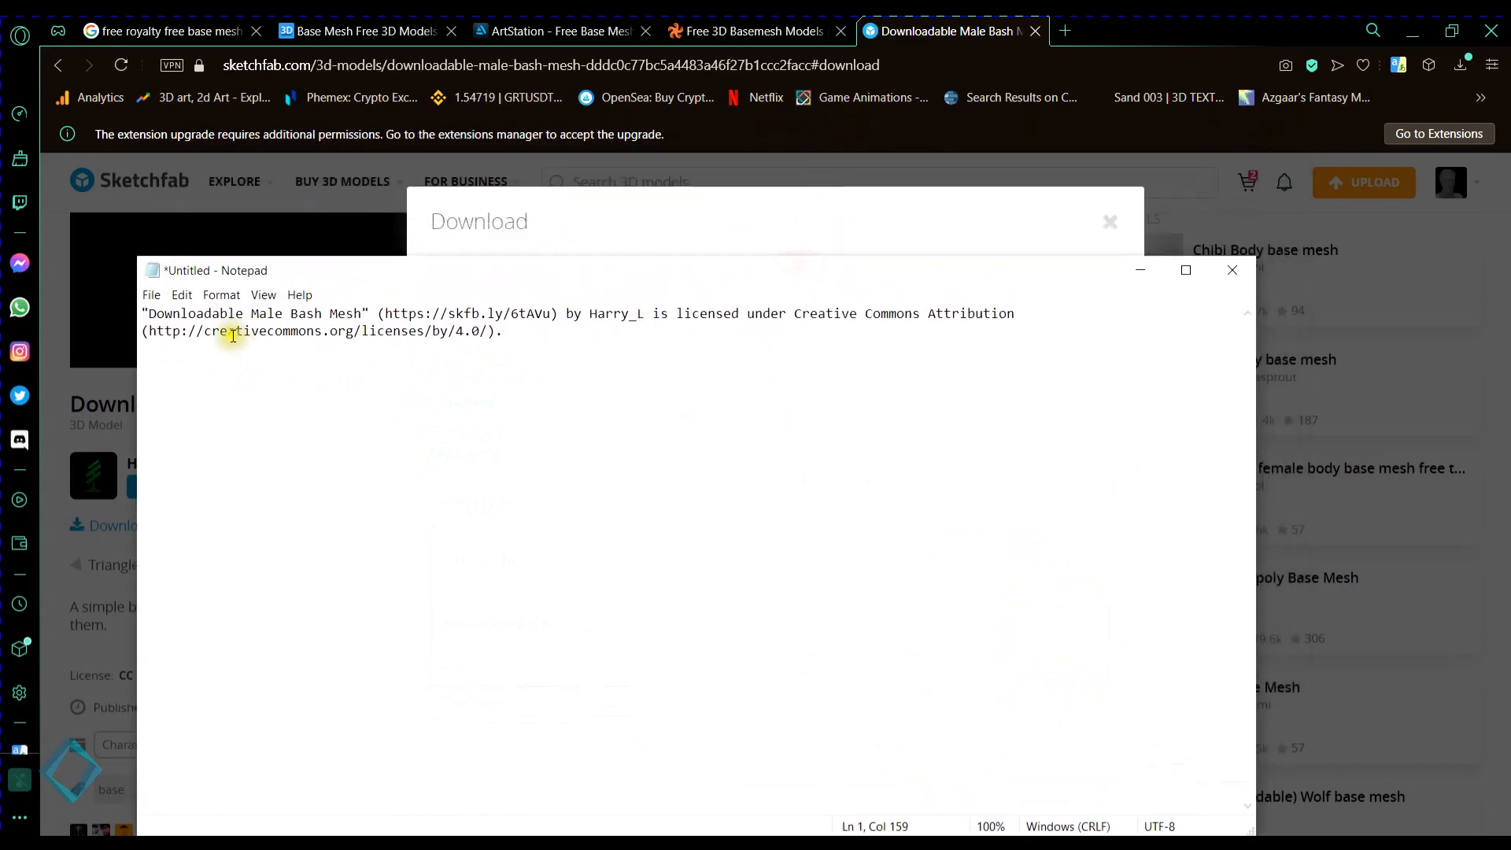
left_click(1242, 271)
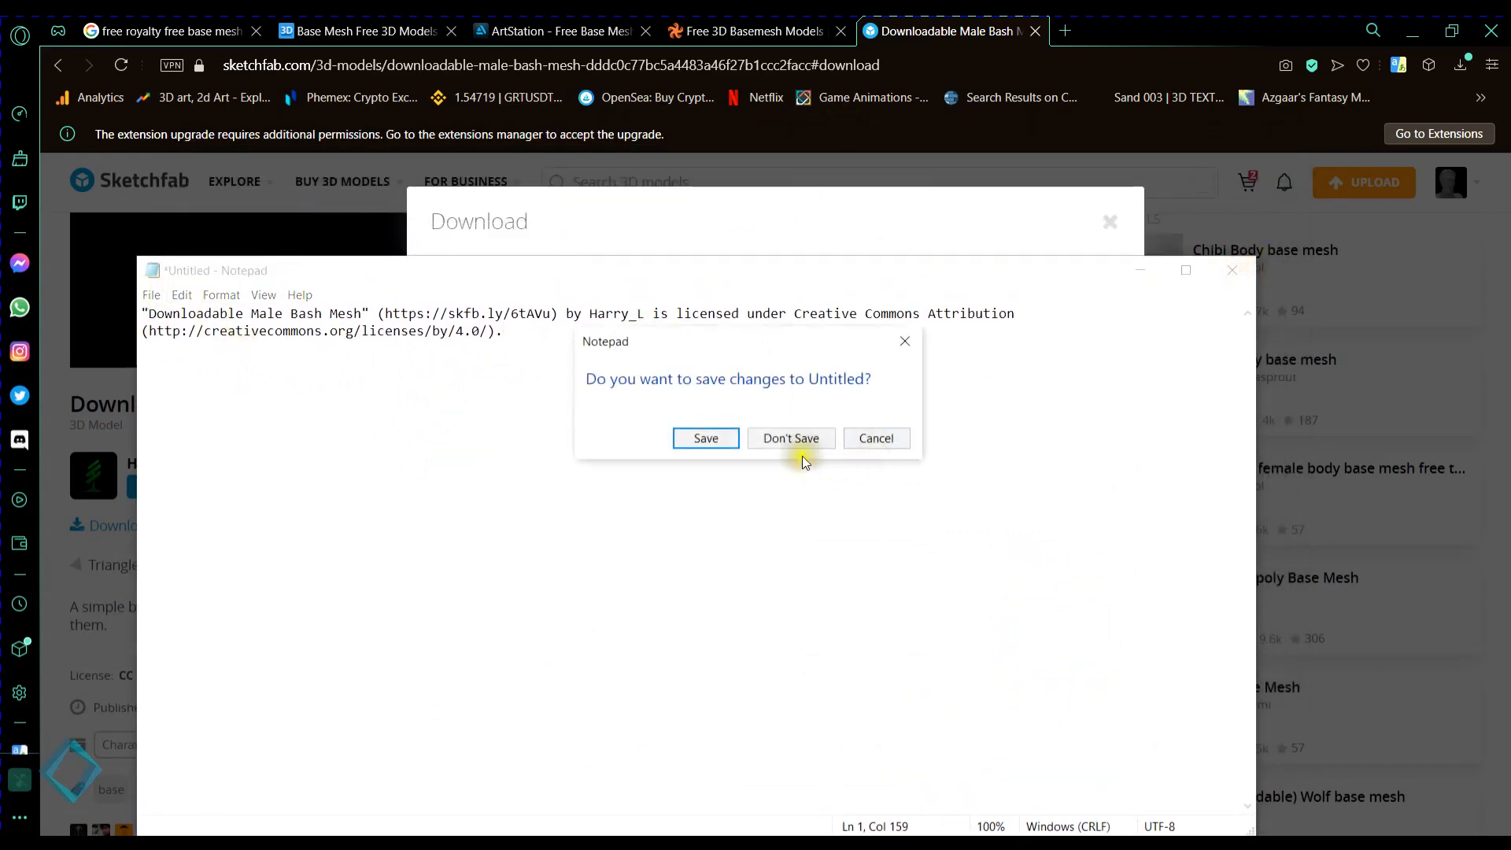
left_click(791, 441)
left_click(975, 351)
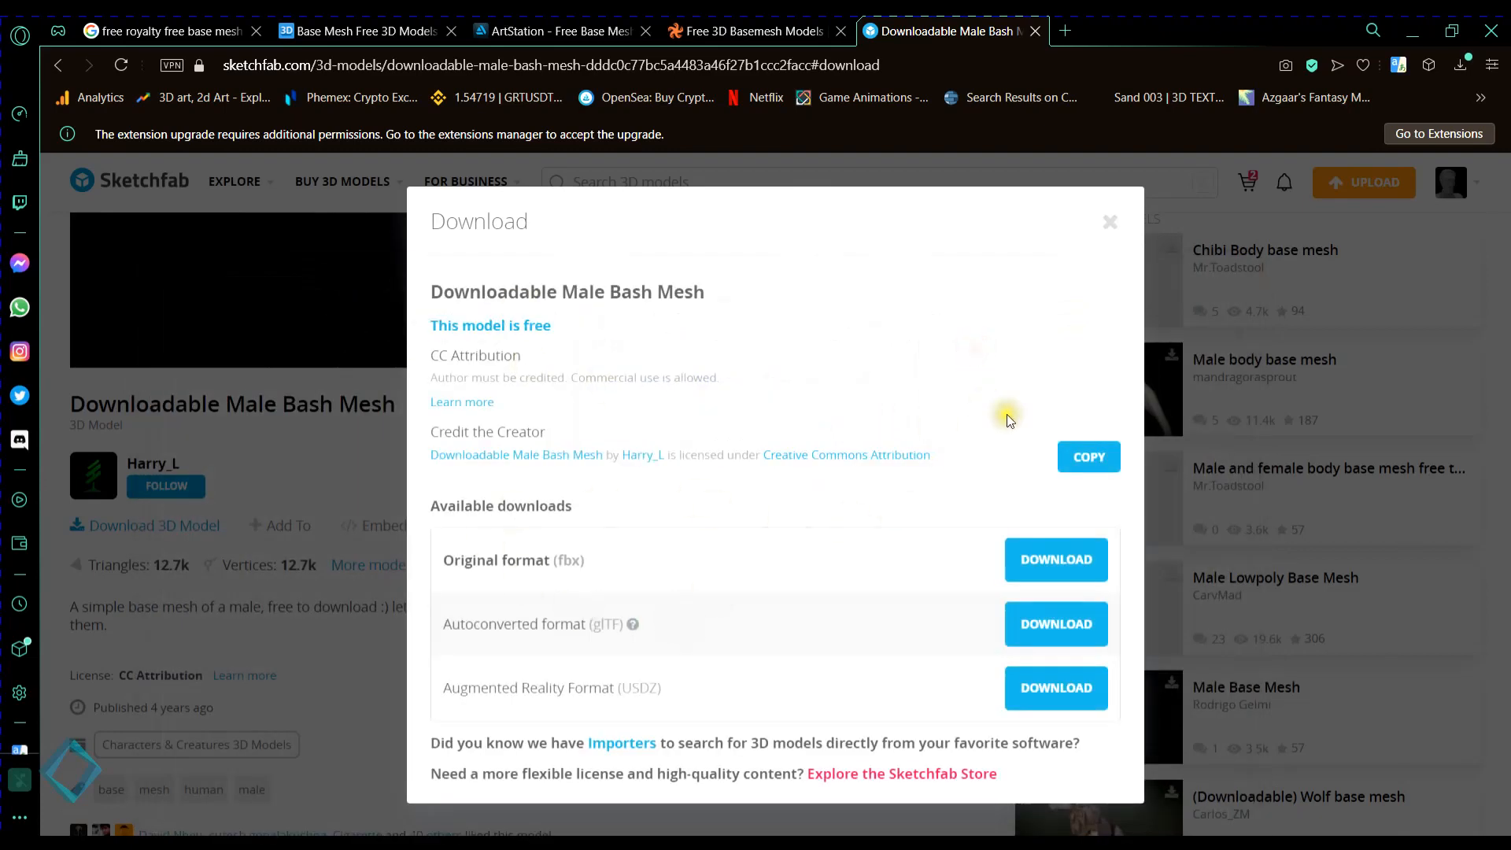
left_click(1110, 223)
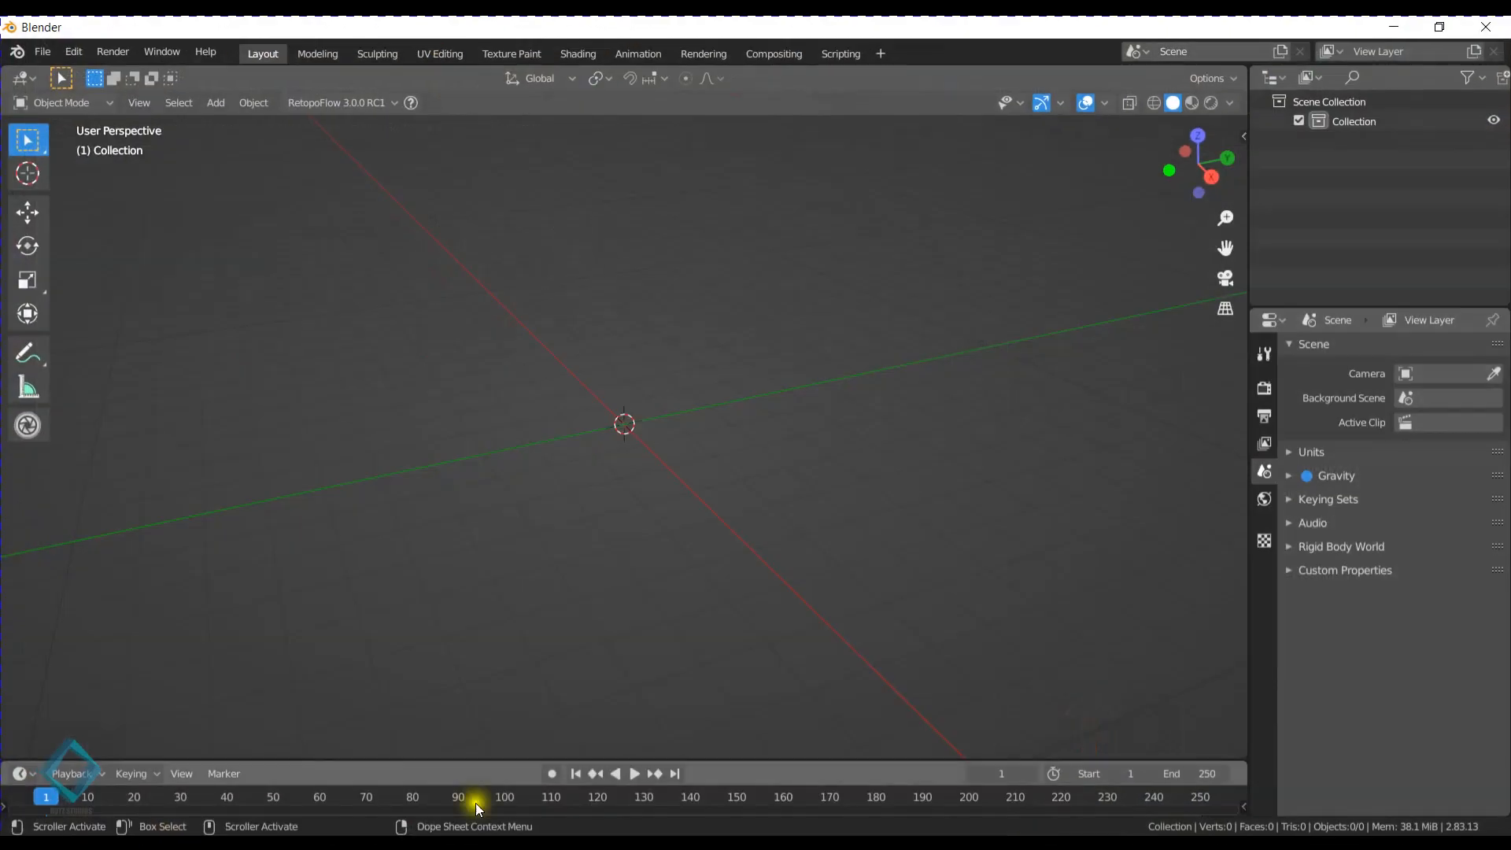
- Switch to Blender and start an FBX import
mouse_move(355, 277)
middle_mouse_down()
mouse_move(560, 368)
mouse_move(706, 395)
mouse_move(715, 428)
middle_mouse_up()
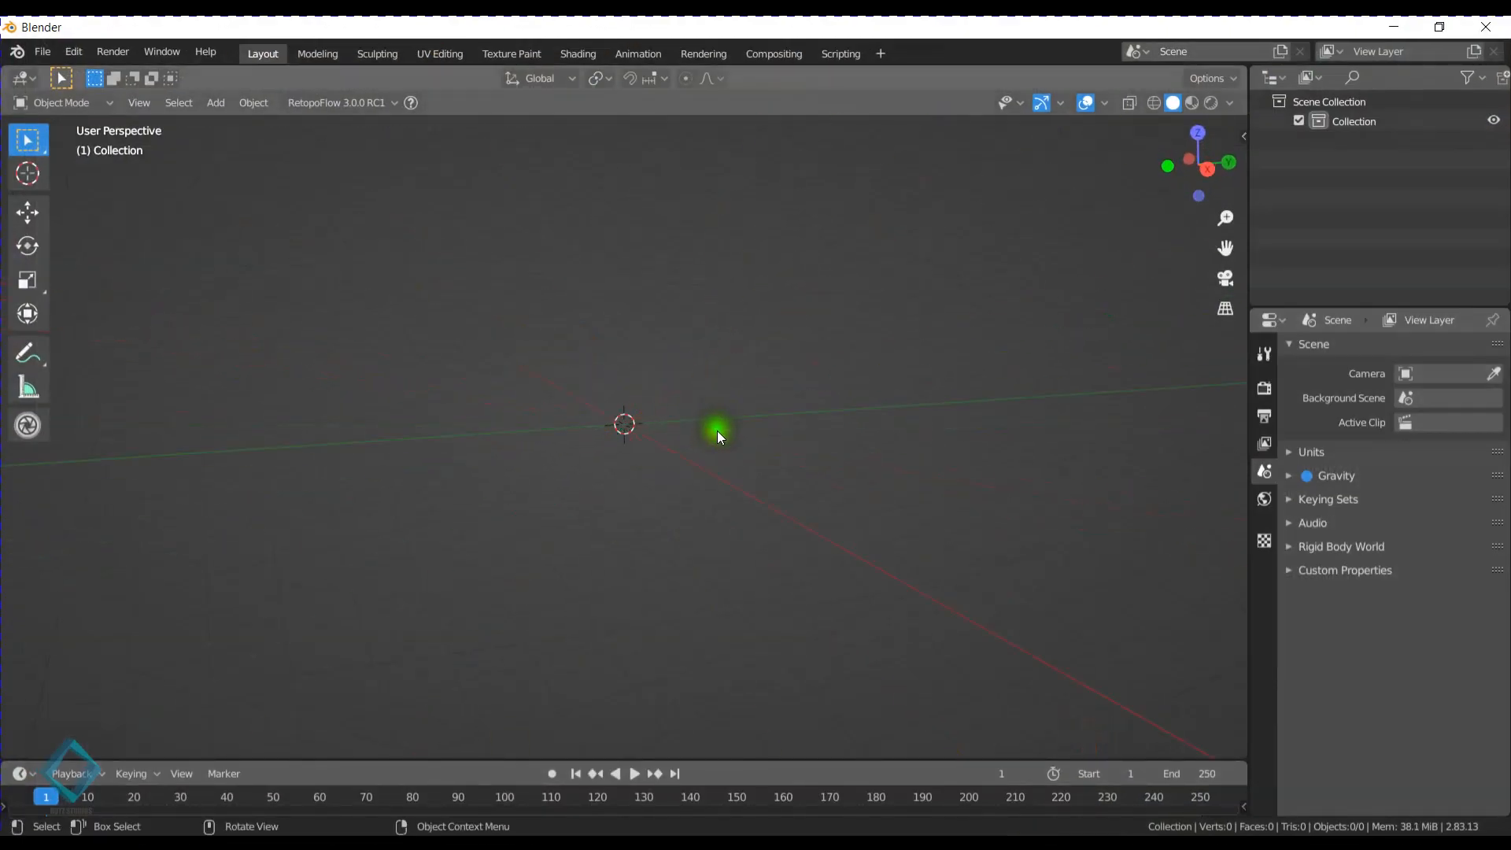
left_click(40, 55)
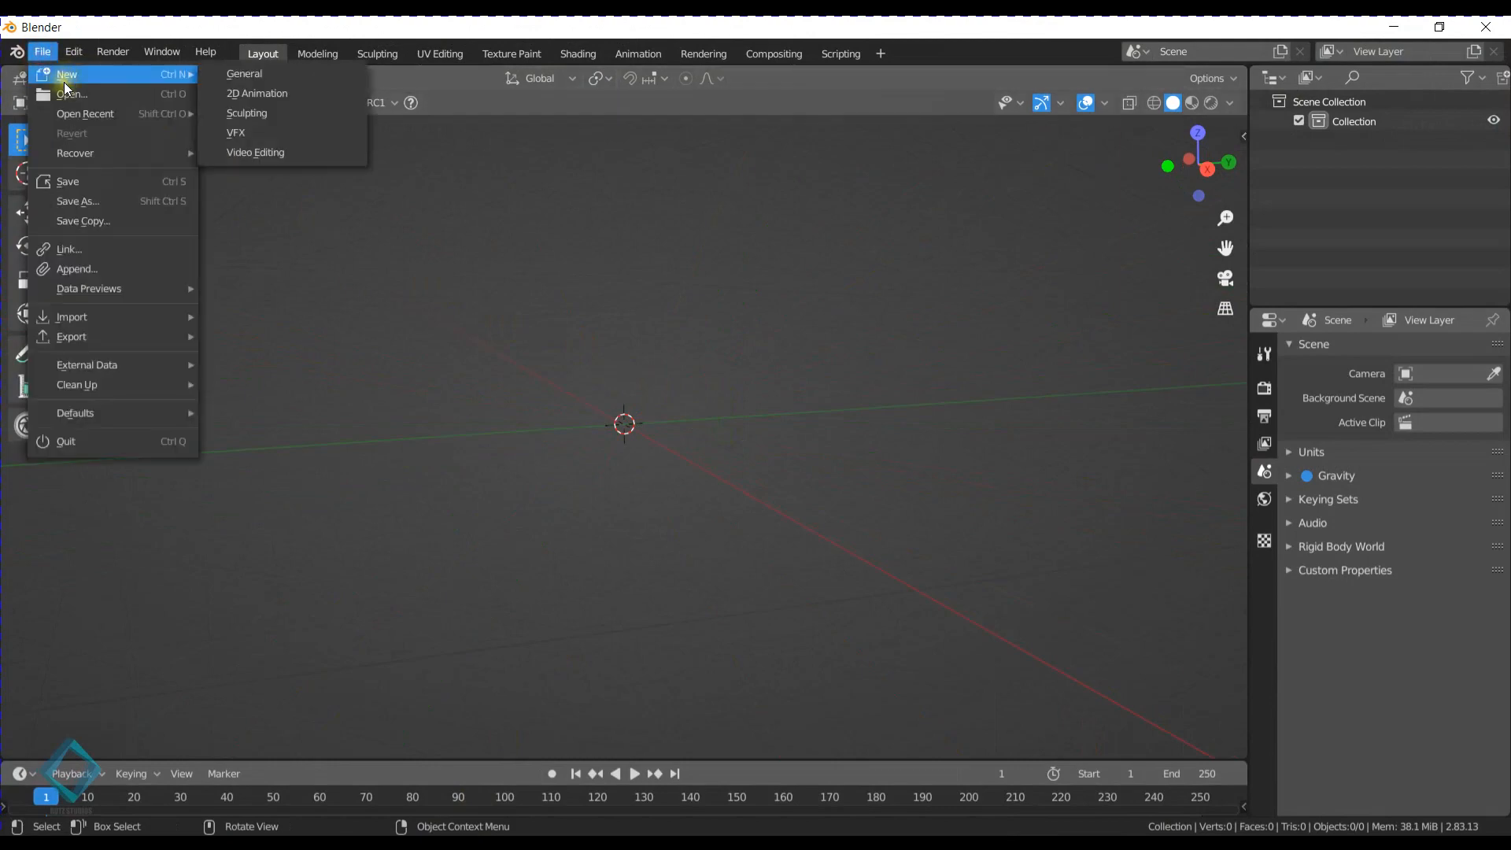
mouse_move(87, 316)
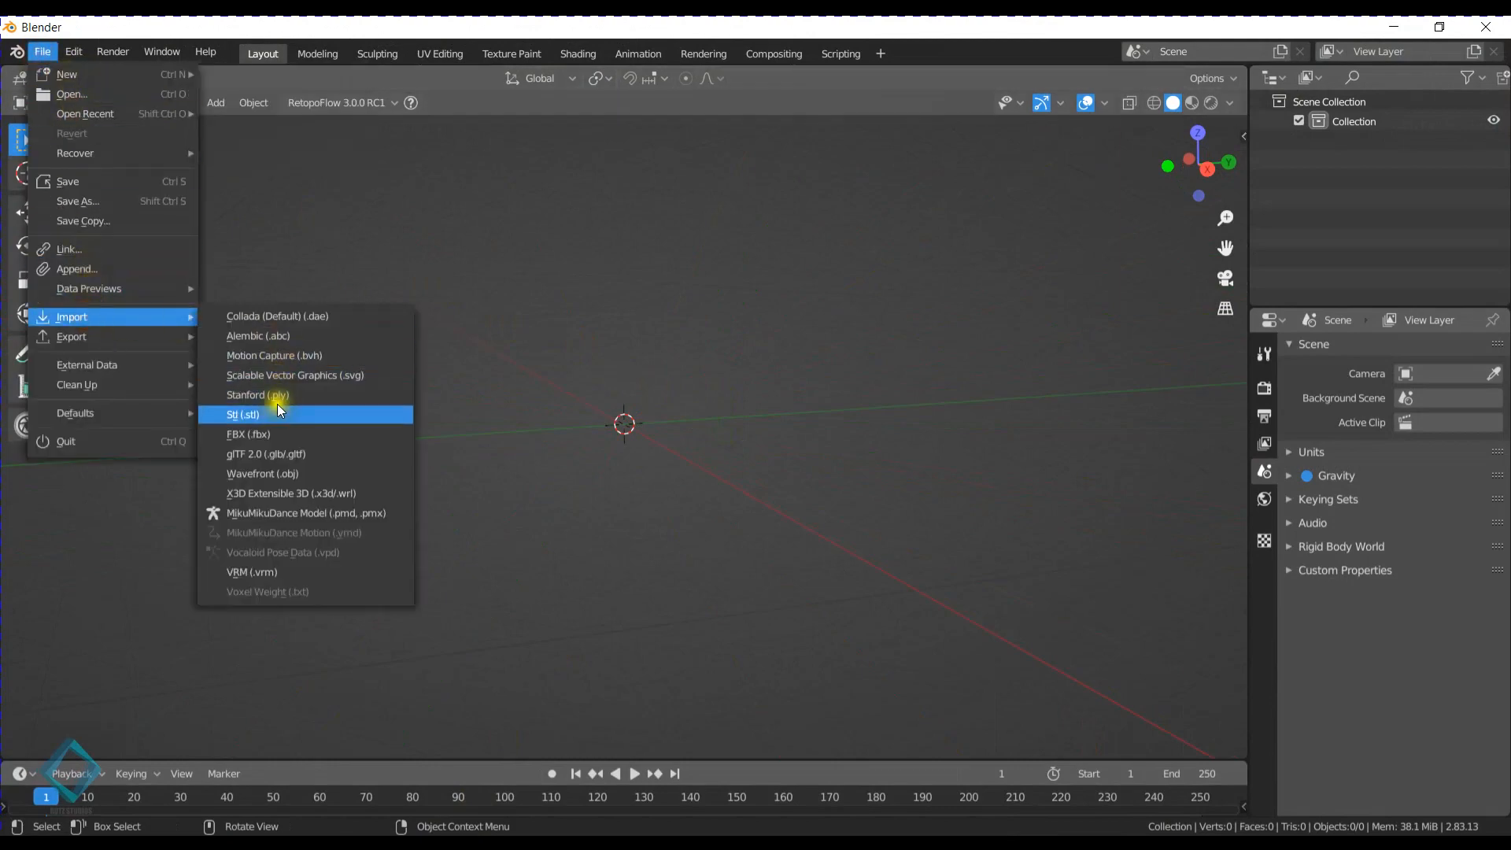
left_click(293, 435)
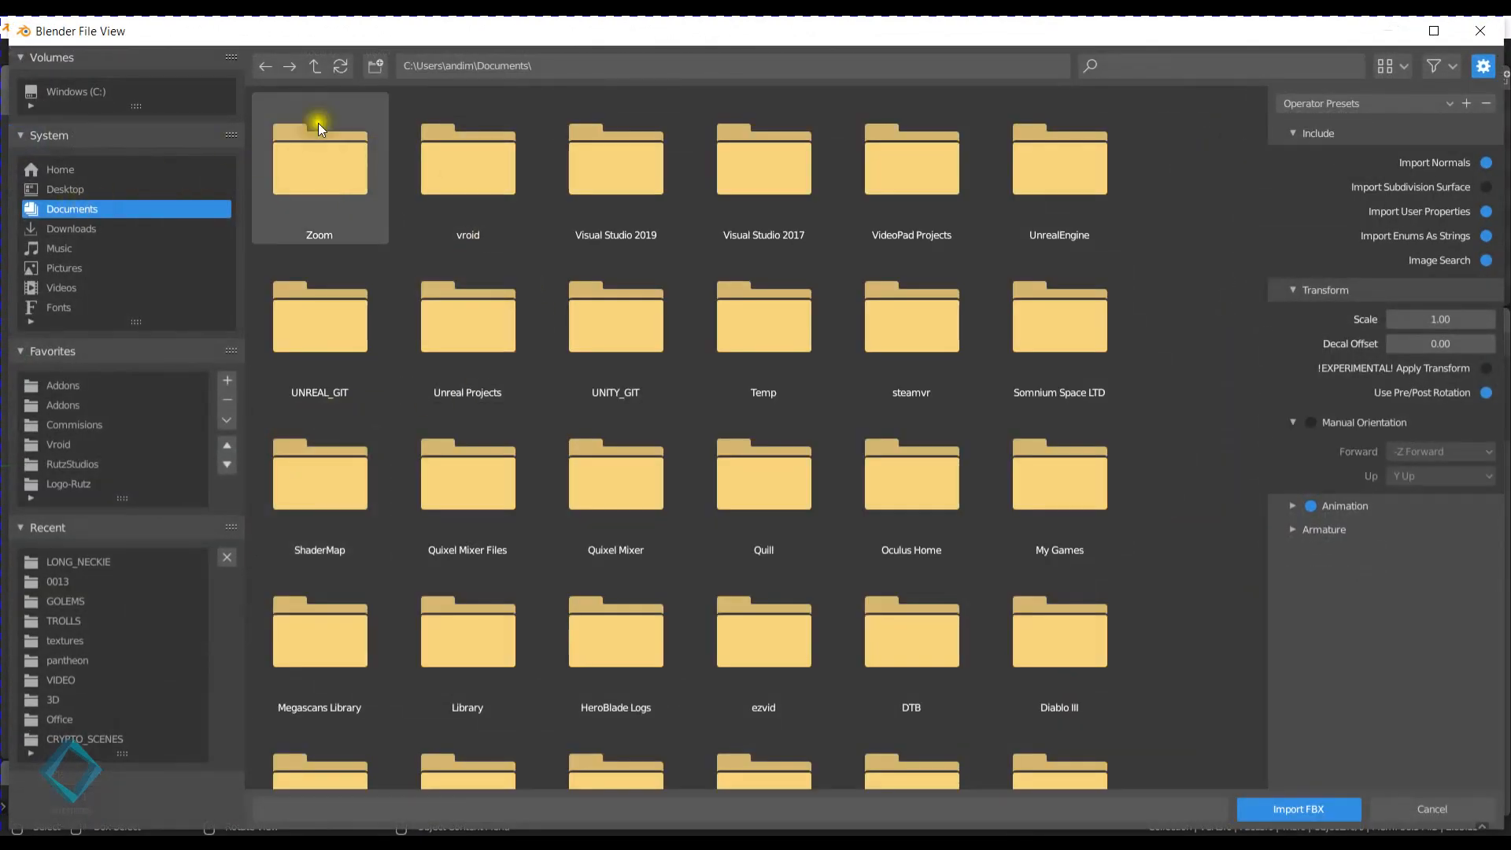
left_click(626, 63)
type("le Male Bash Mesh\" (https://skfb.ly/6tAVu) by Harry_L is licensed under Creative Commons Attribution (http://creativecommons.org/licenses/by/4.0/).")
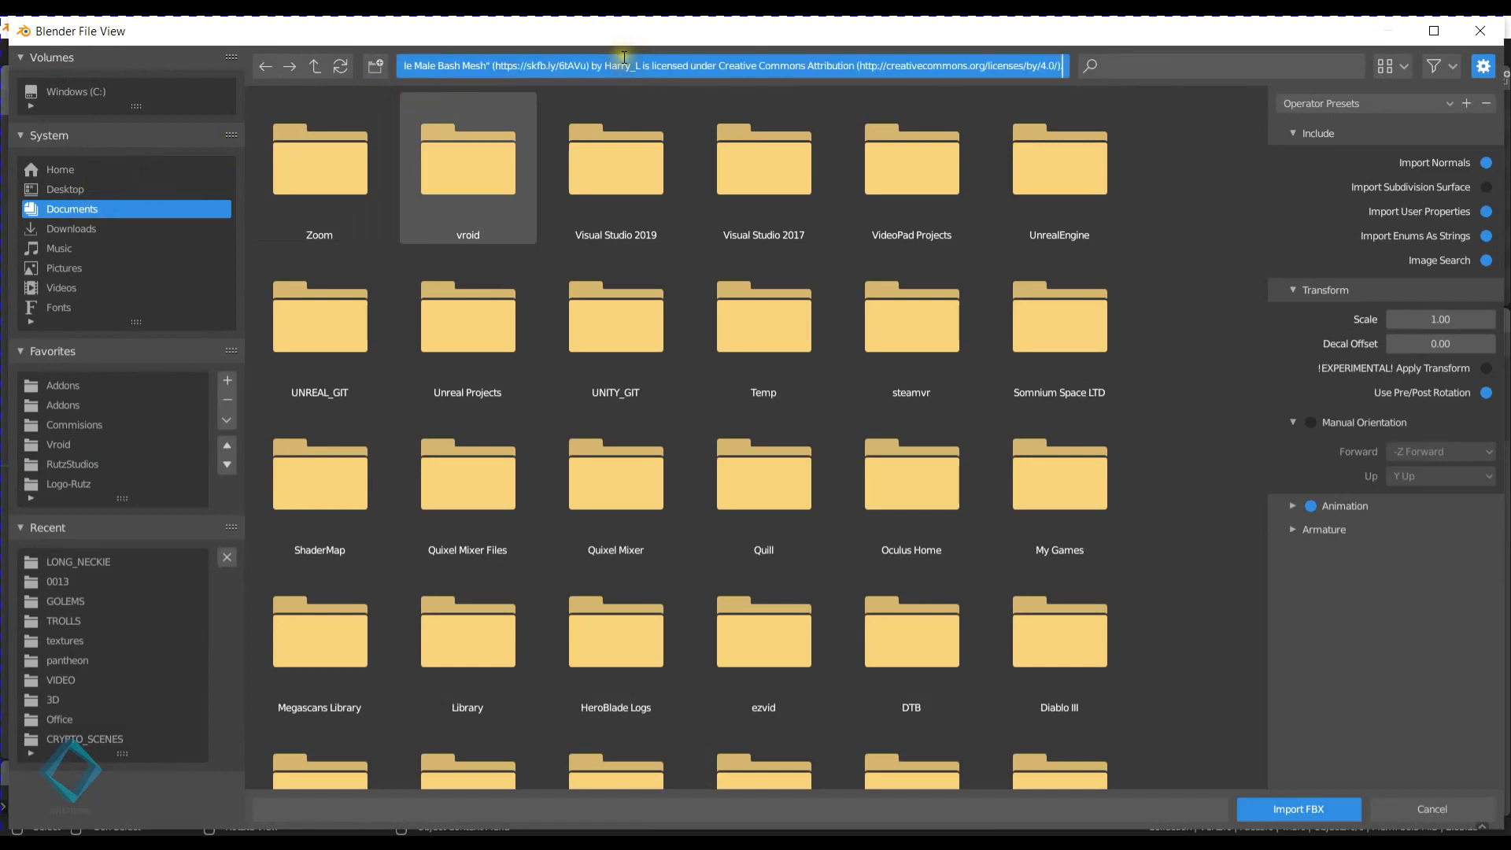
left_click(620, 65)
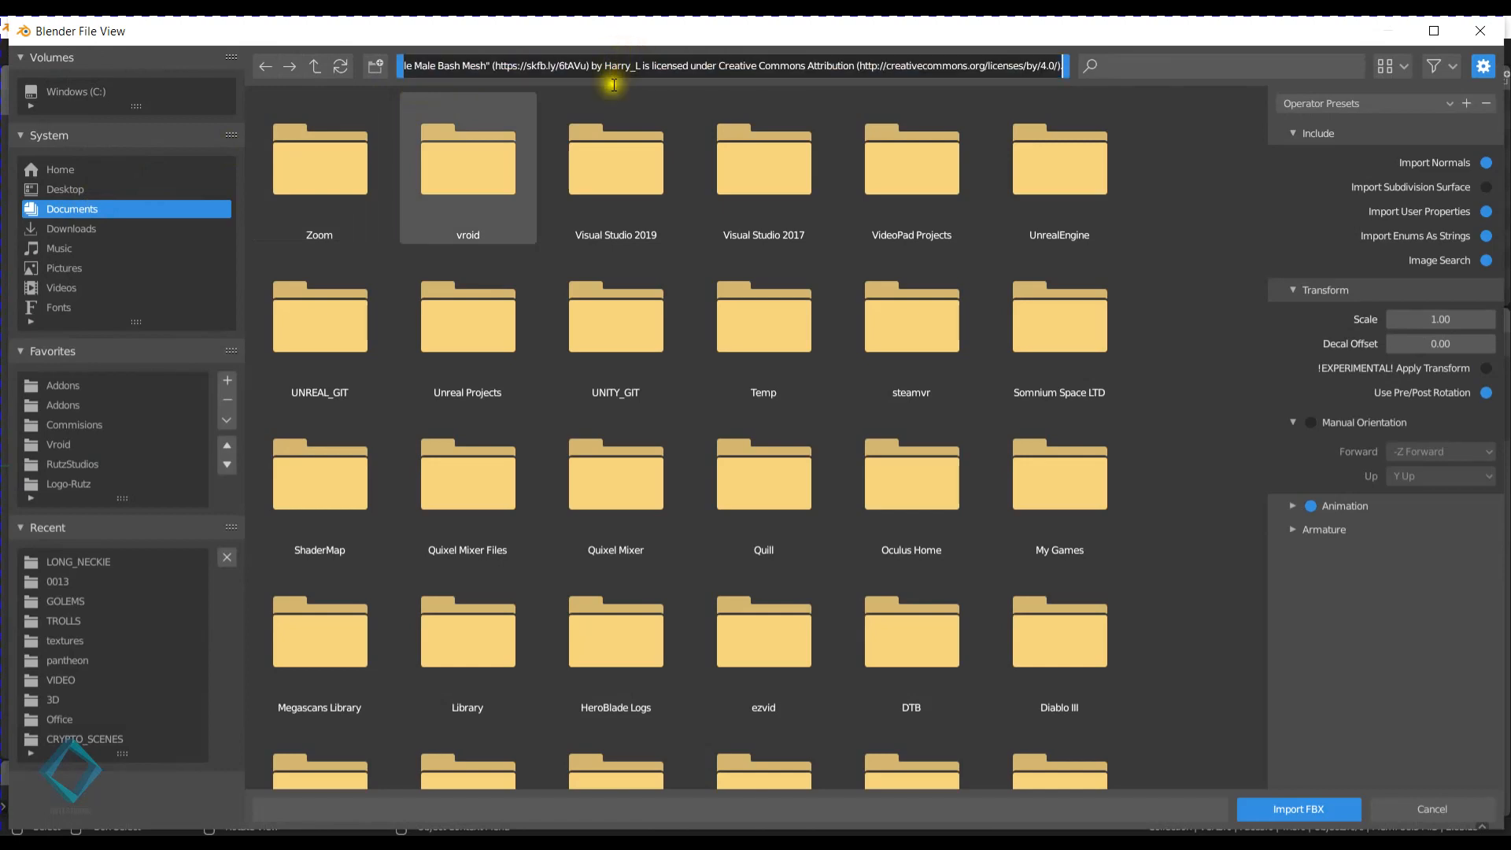
key("BackSpace")
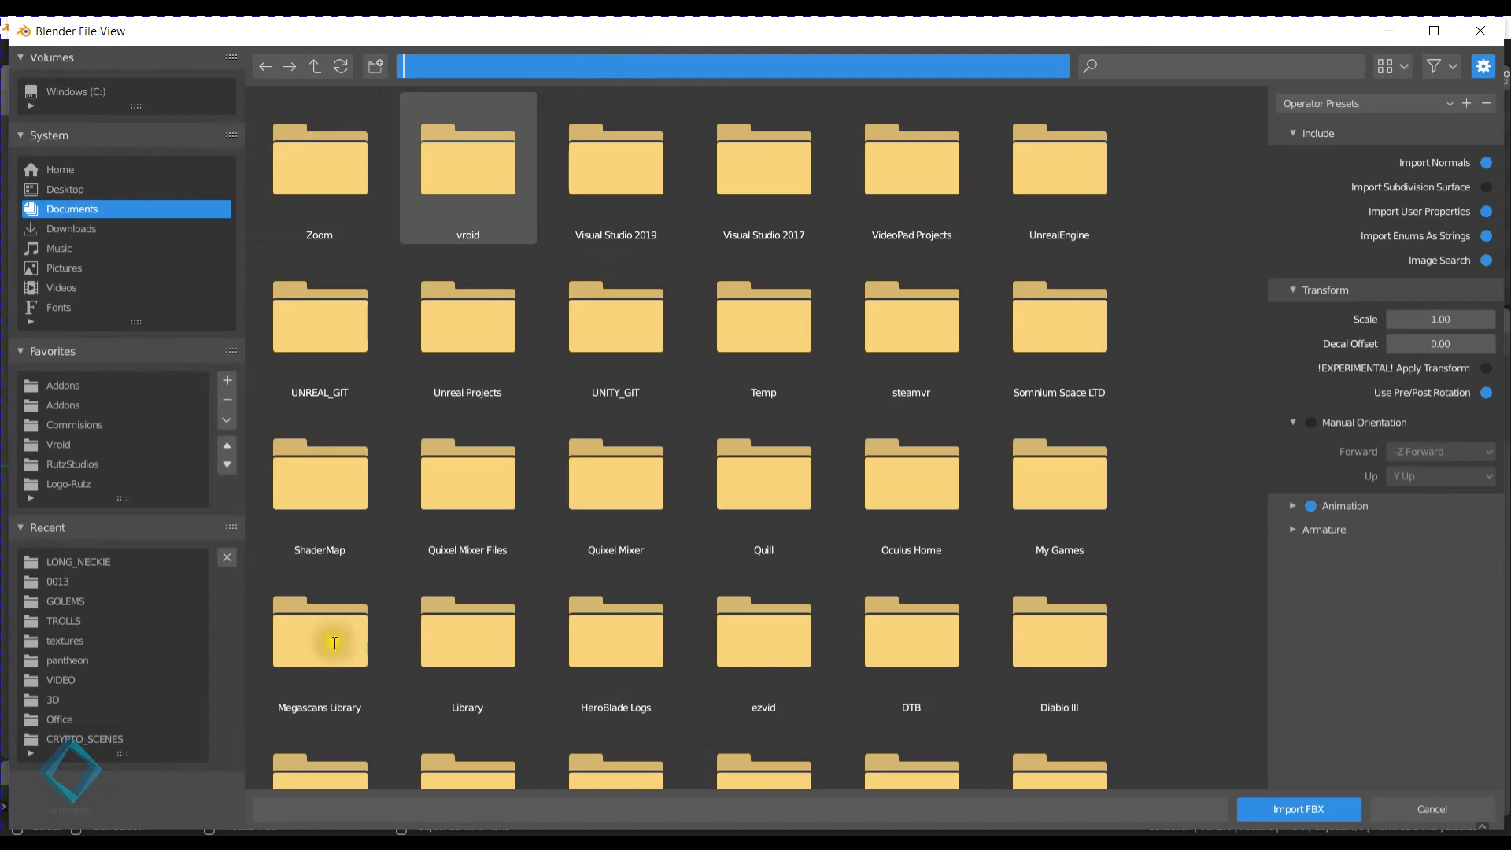
- Copy the path of the Downloads\3D folder from File Explorer and go to that folder in the FBX import browser
left_click(249, 841)
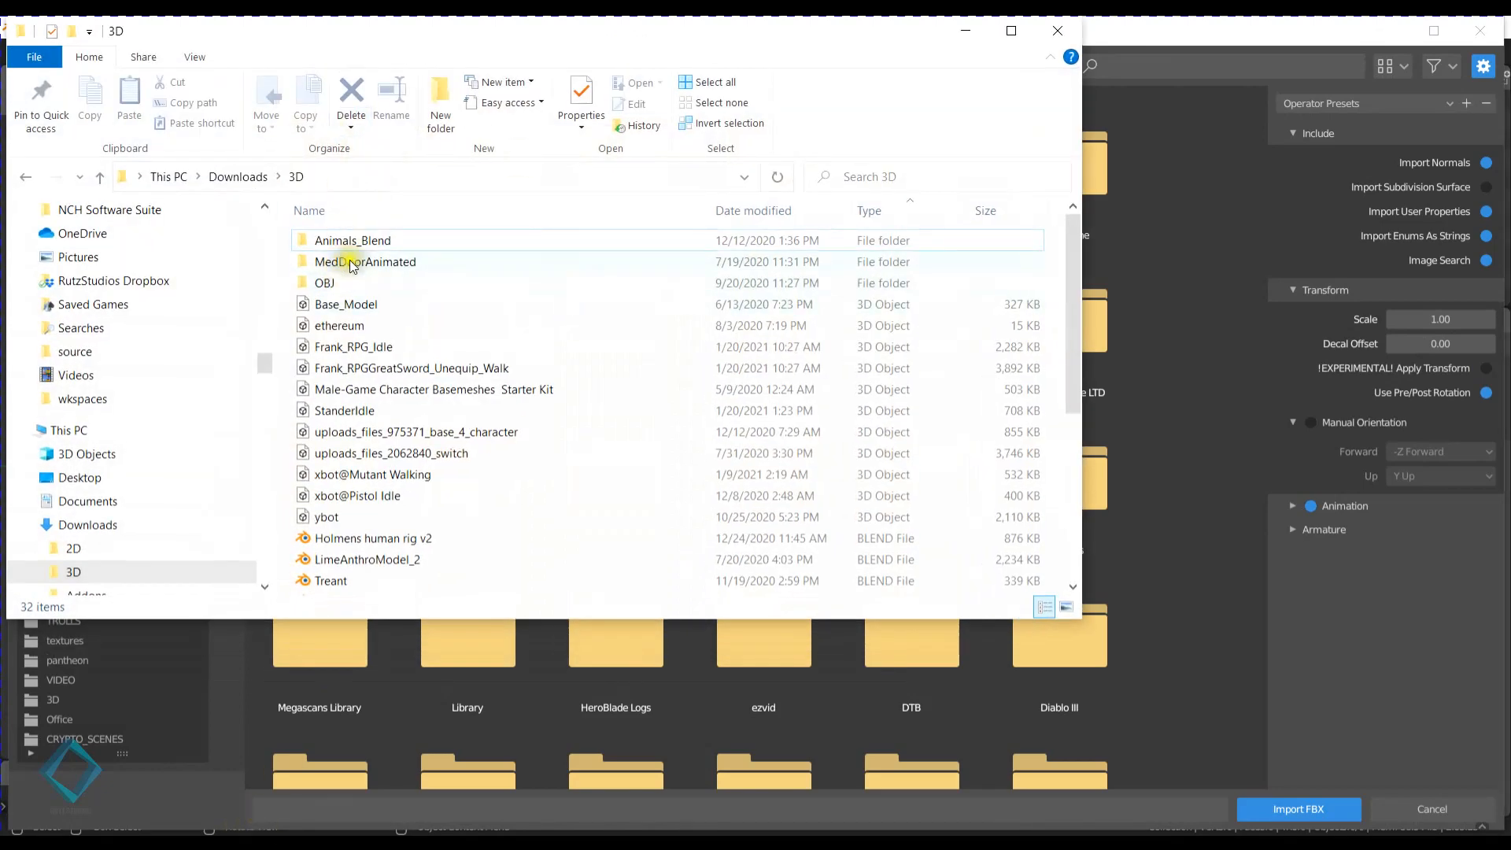
left_click(389, 177)
left_click(1241, 19)
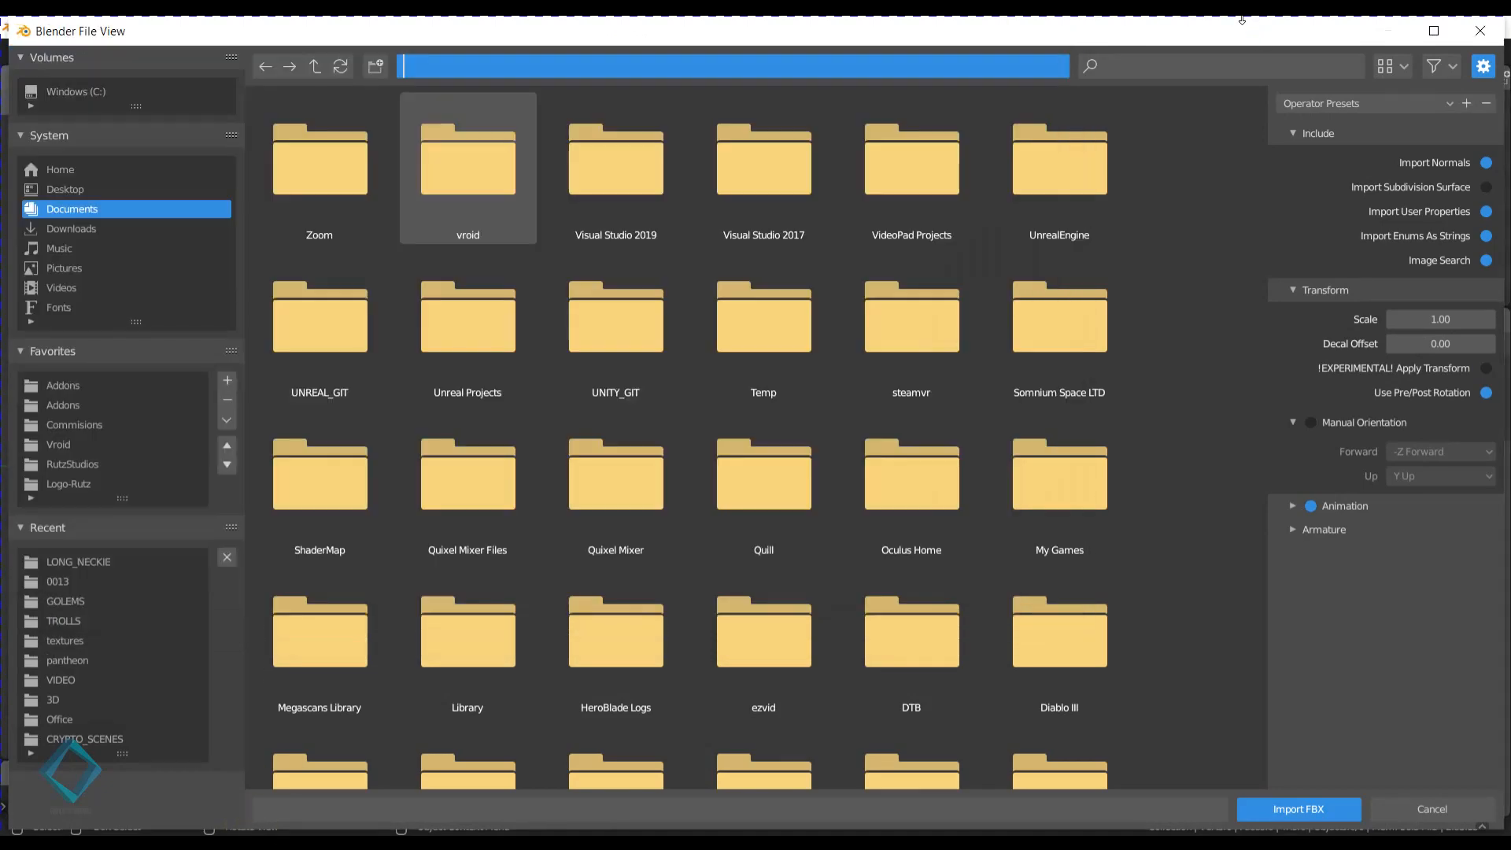
left_click(942, 82)
left_click(934, 67)
type("C:\\Users\\andim\\Downloads\\3D\\")
key("Return")
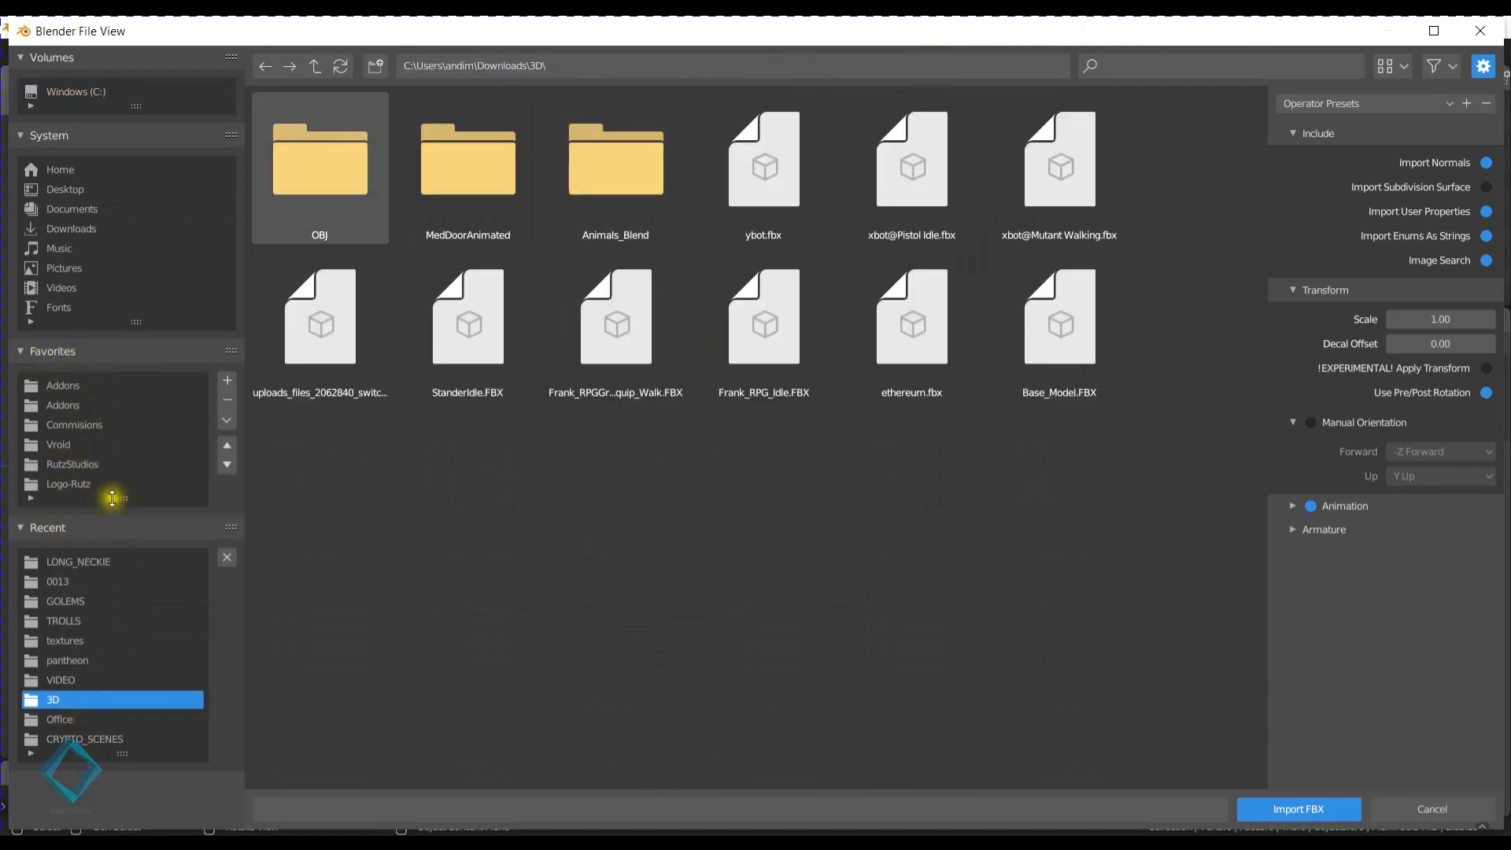
left_click_drag(112, 498, 124, 546)
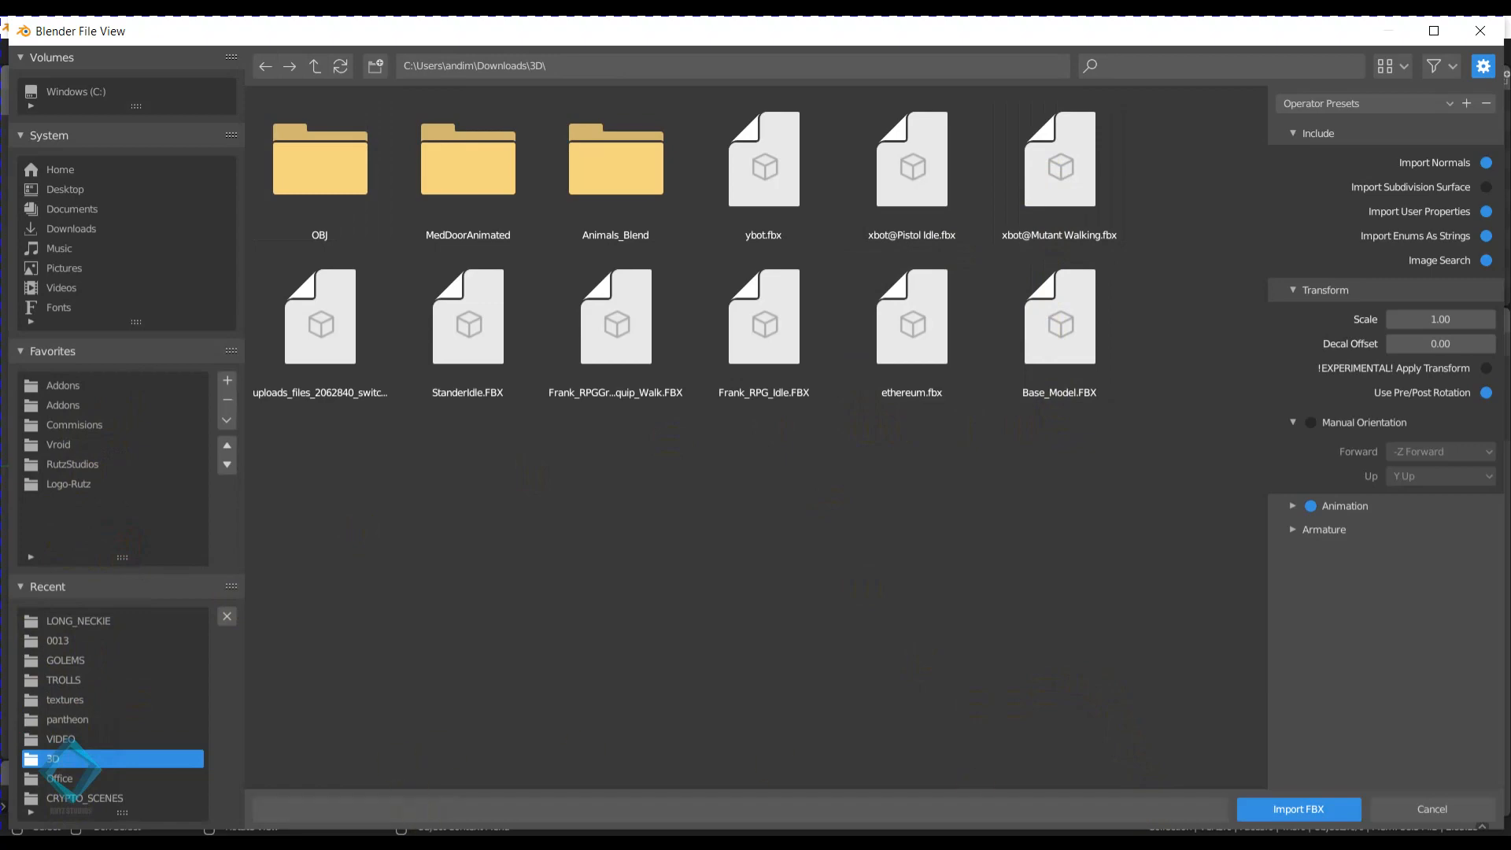
- Switch back to the Sketchfab page in the web browser and open the list of downloaded files
left_click(331, 842)
left_click(372, 817)
left_click(1458, 65)
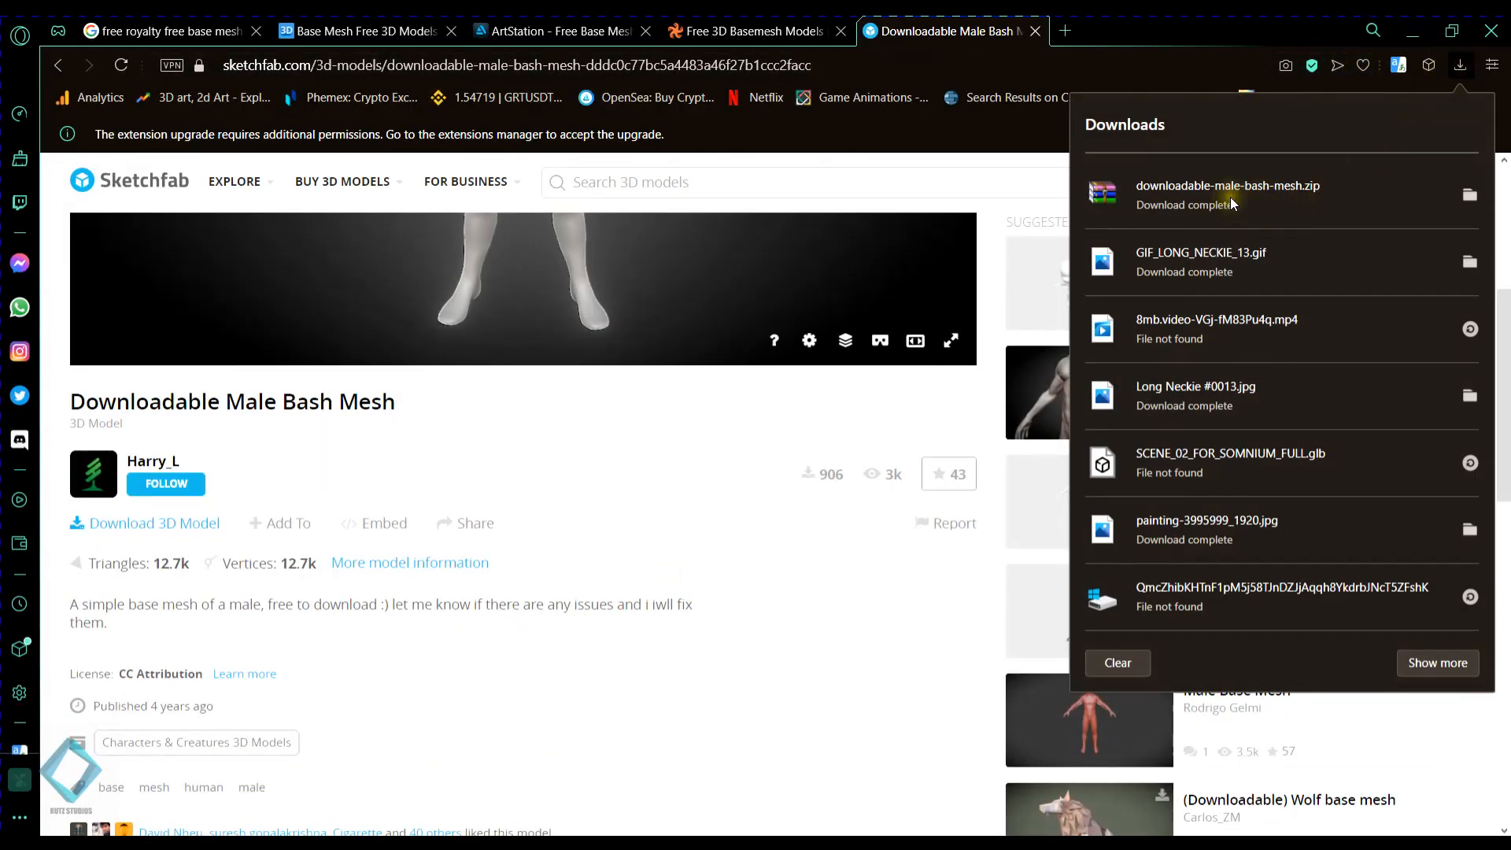
- Open the downloaded downloadable-male-bash-mesh.zip, go into its source folder and dismiss the WinRAR licence reminder
left_click(1201, 197)
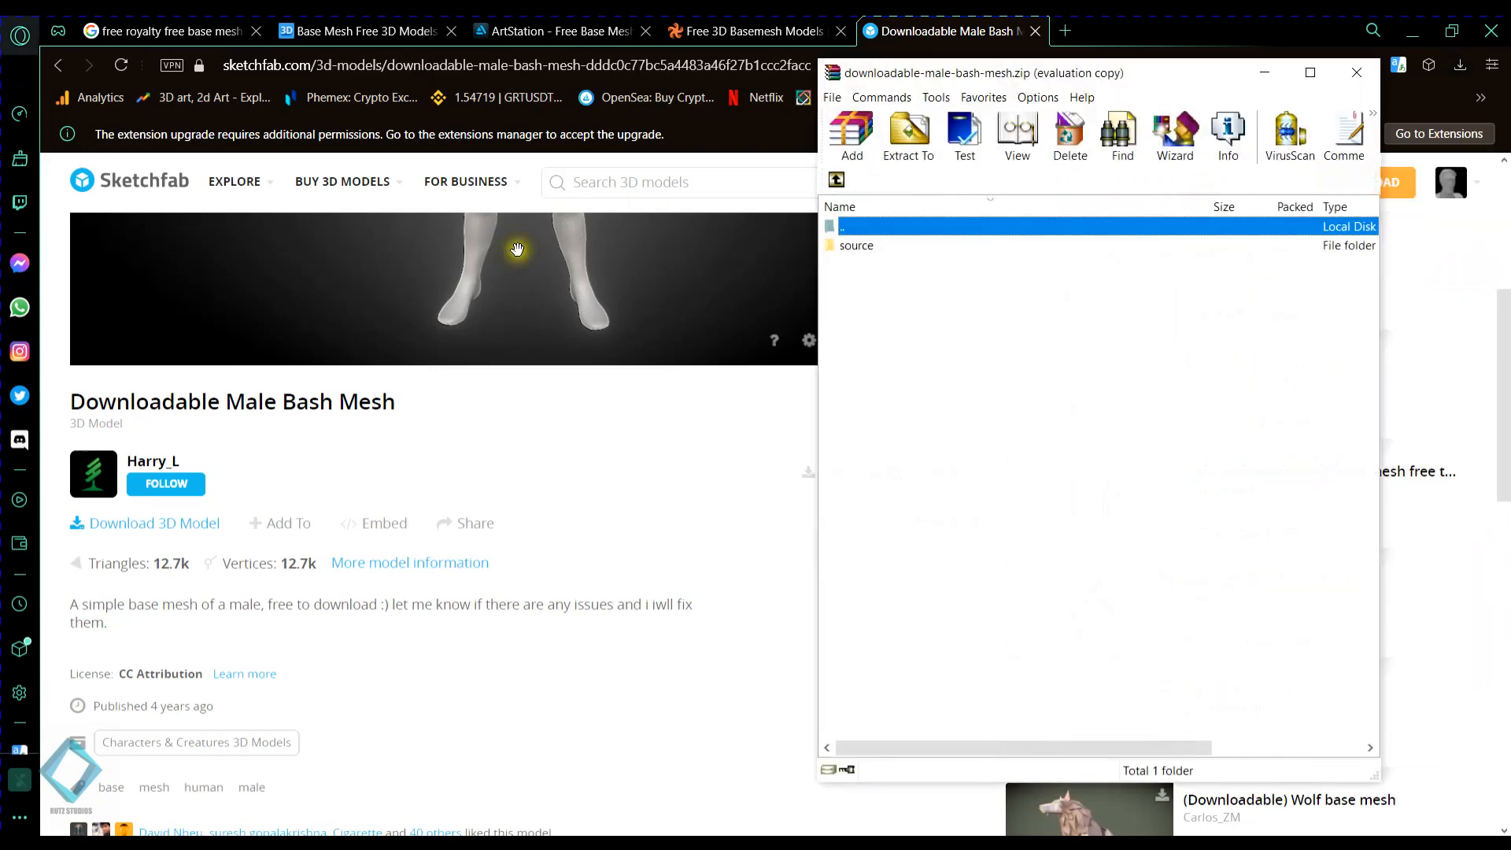
double_click(858, 246)
left_click(898, 245)
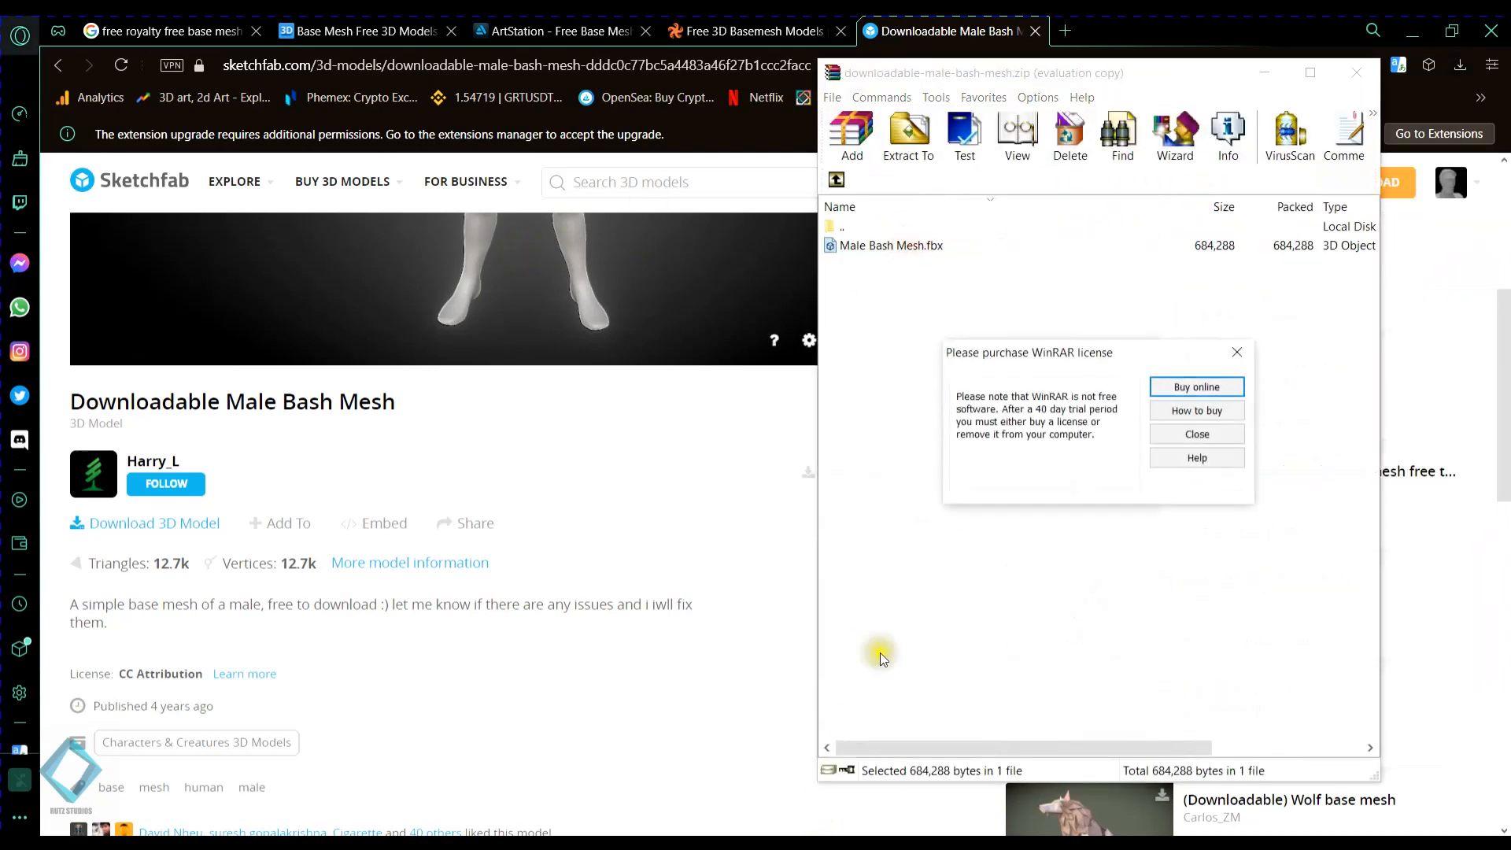
left_click(1234, 352)
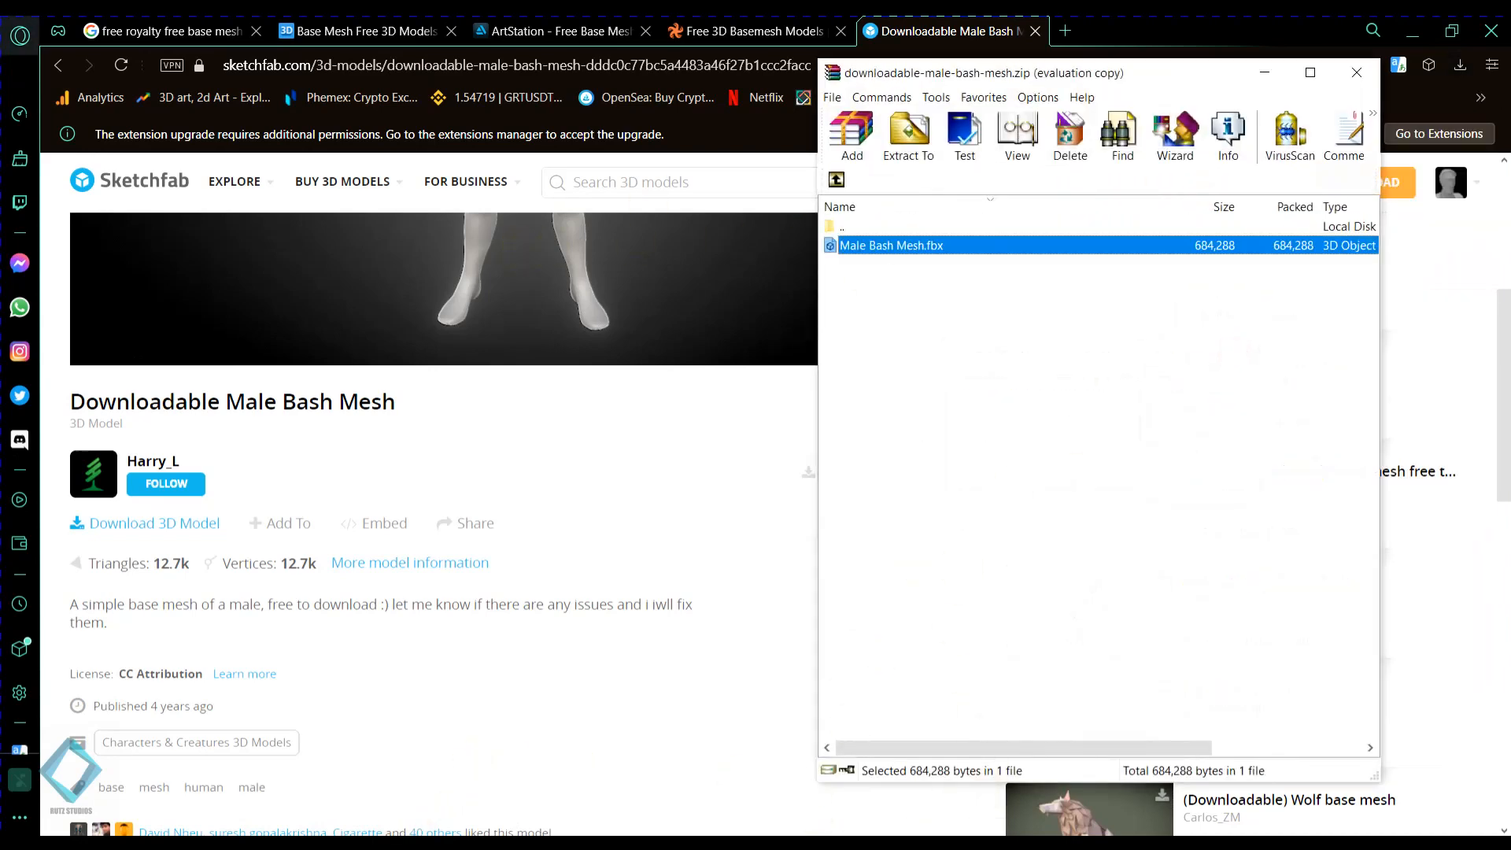
- Extract Male Bash Mesh.fbx from the archive into the Downloads\3D folder, and close the archive and File Explorer windows
left_click(223, 841)
left_click(1234, 340)
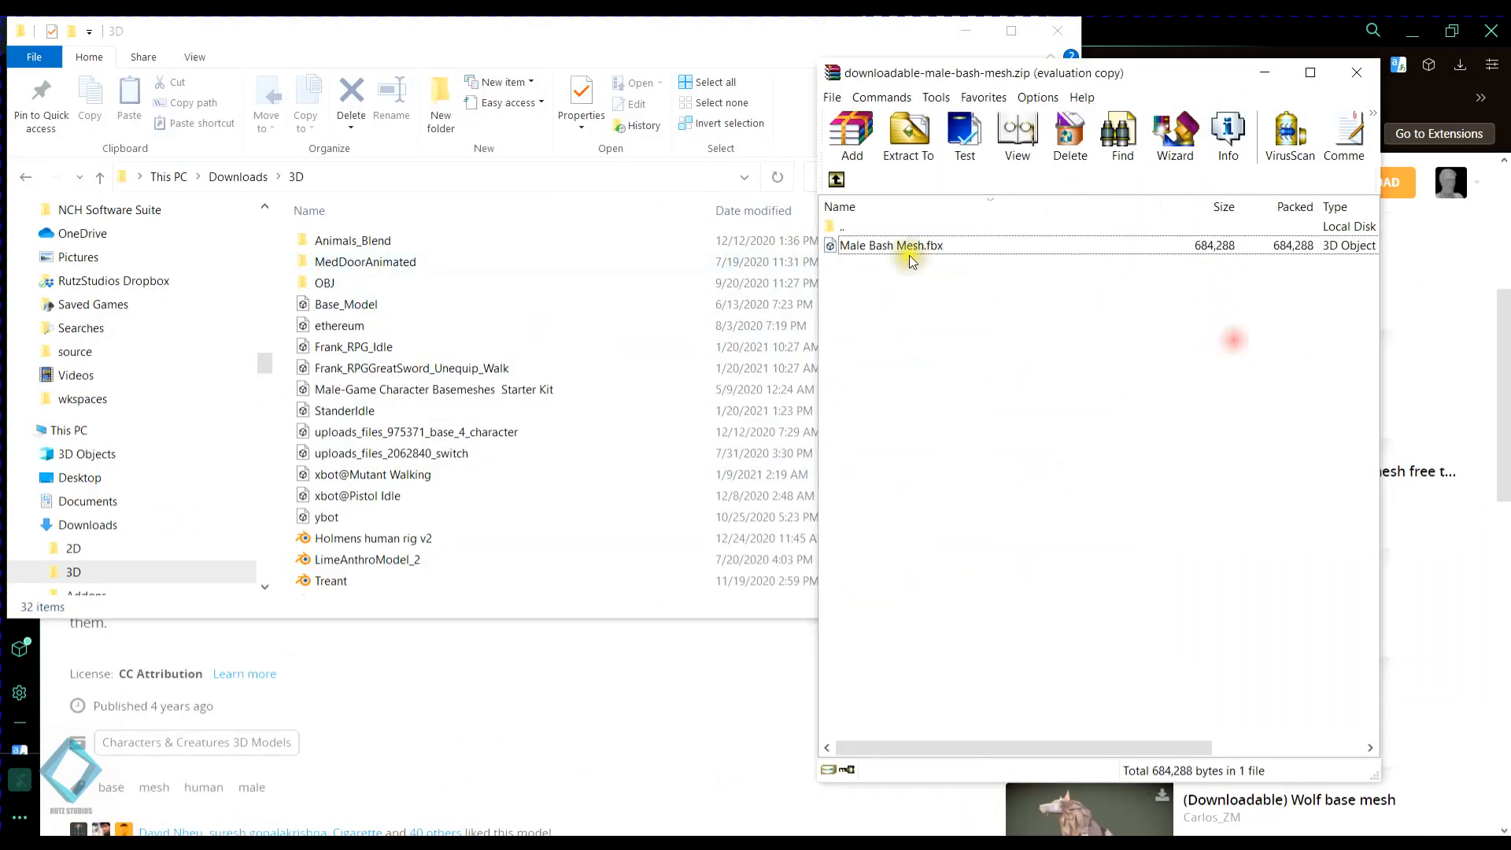
left_click_drag(911, 262, 538, 592)
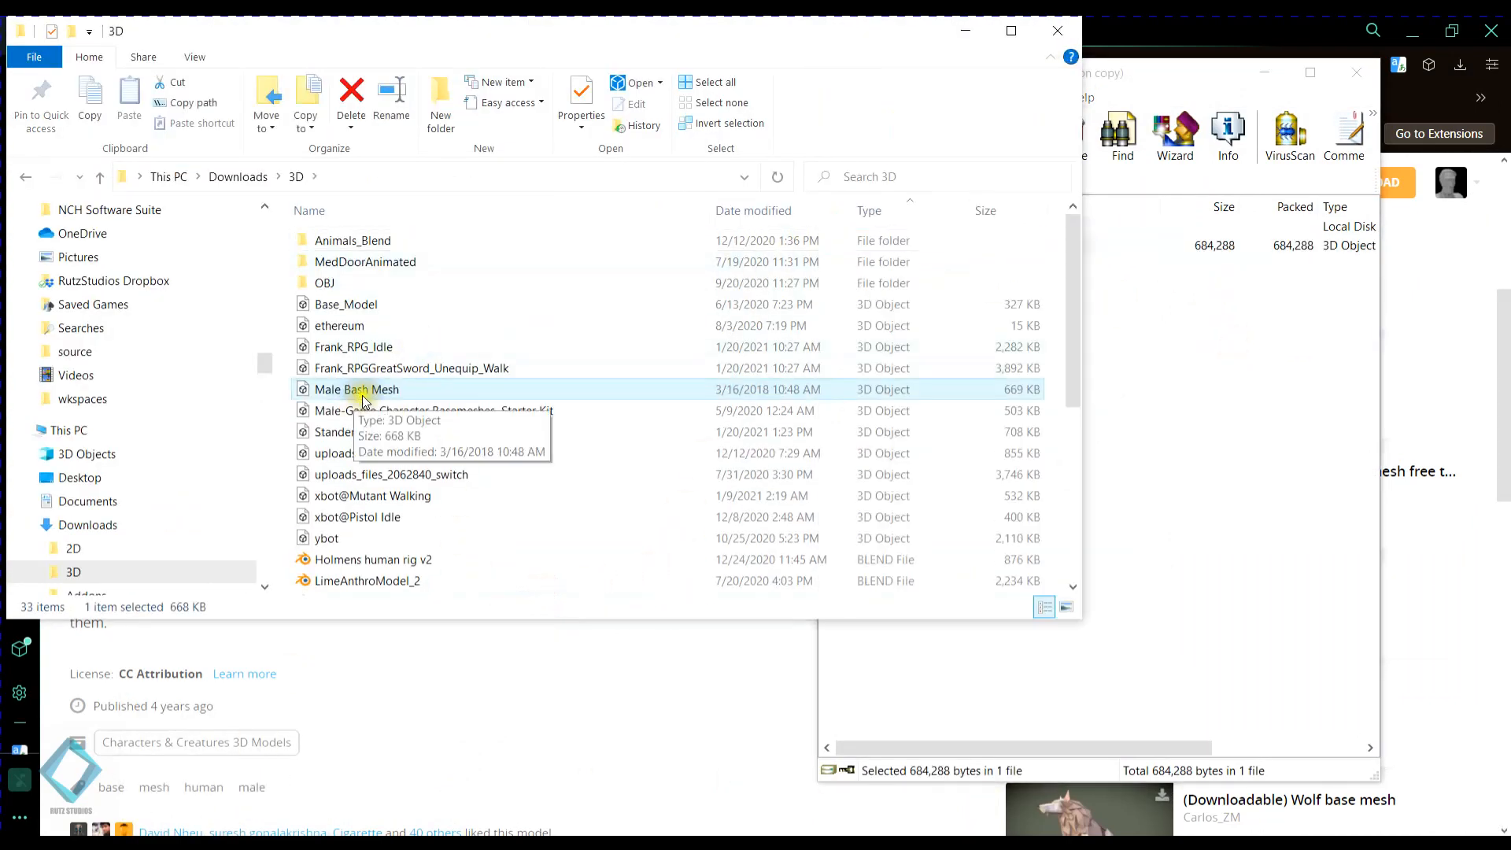
left_click(1356, 73)
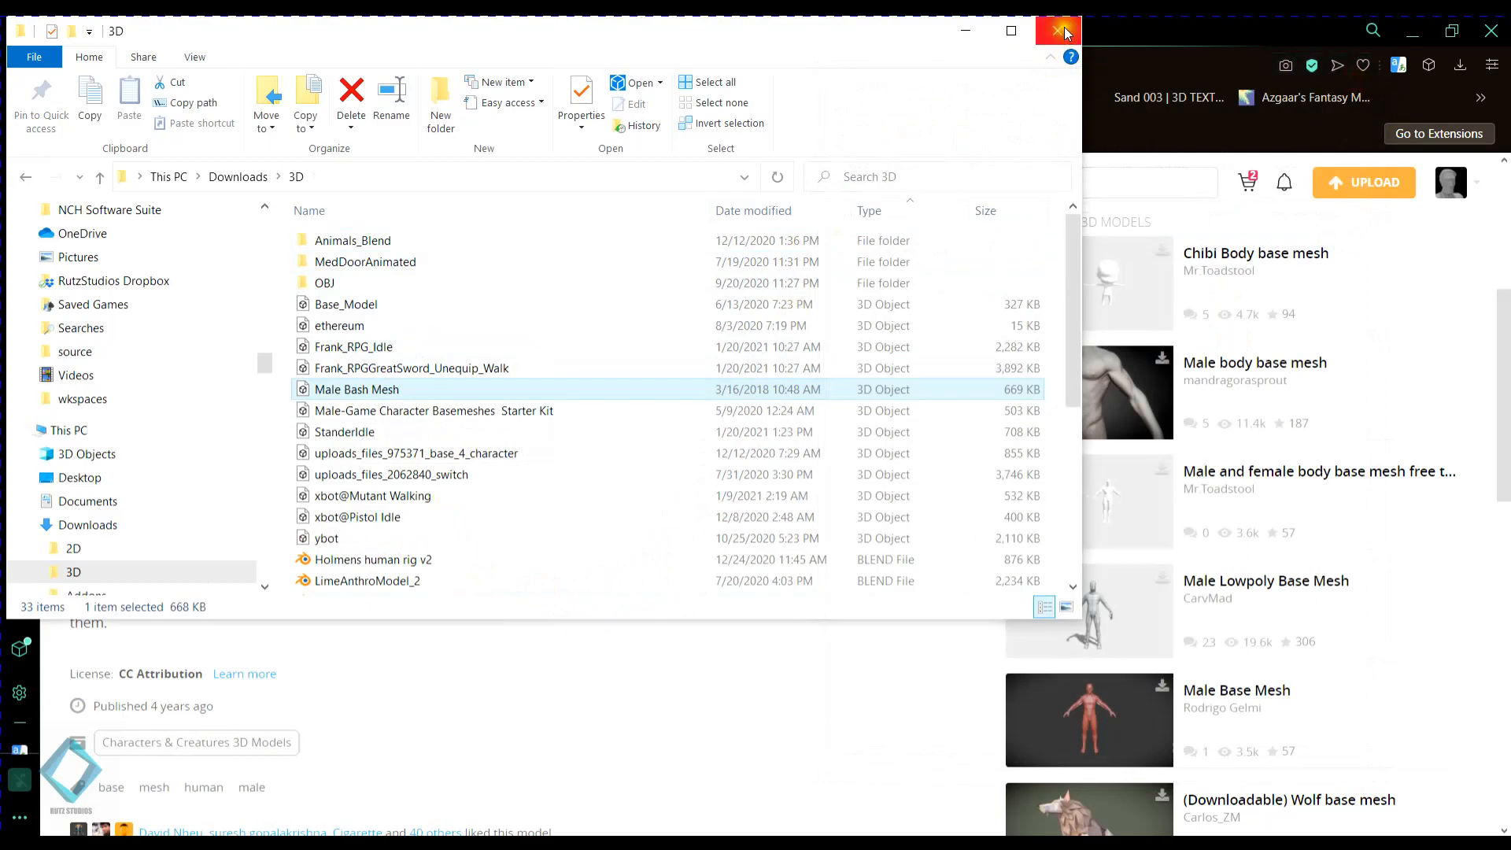
left_click(1066, 31)
- Return to Blender's FBX import browser, refresh the 3D folder and select Male Bash Mesh.fbx, with the browser window maximized
left_click(454, 827)
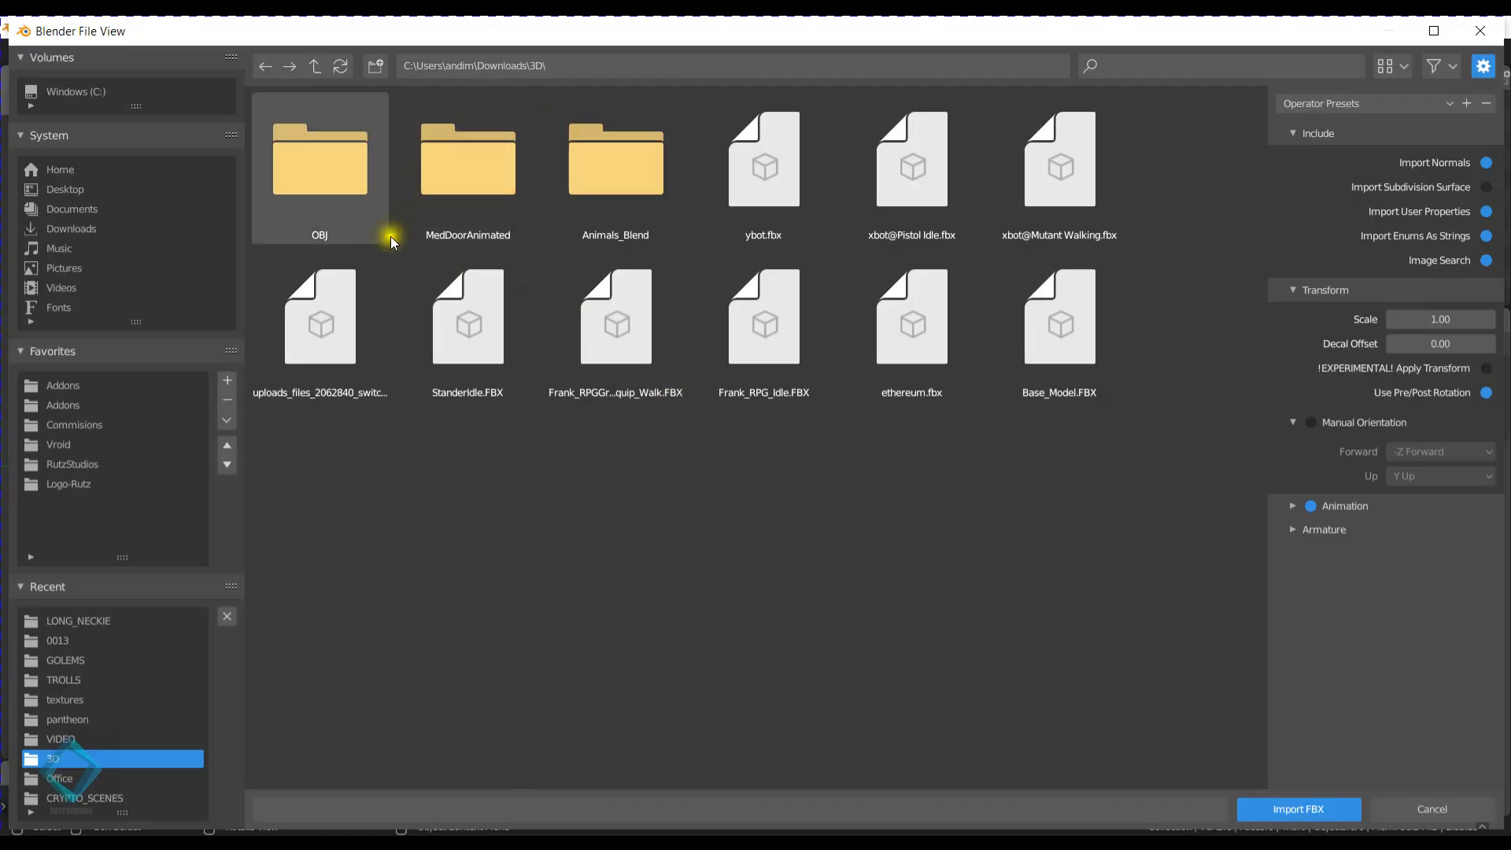
left_click(341, 66)
left_click(380, 504)
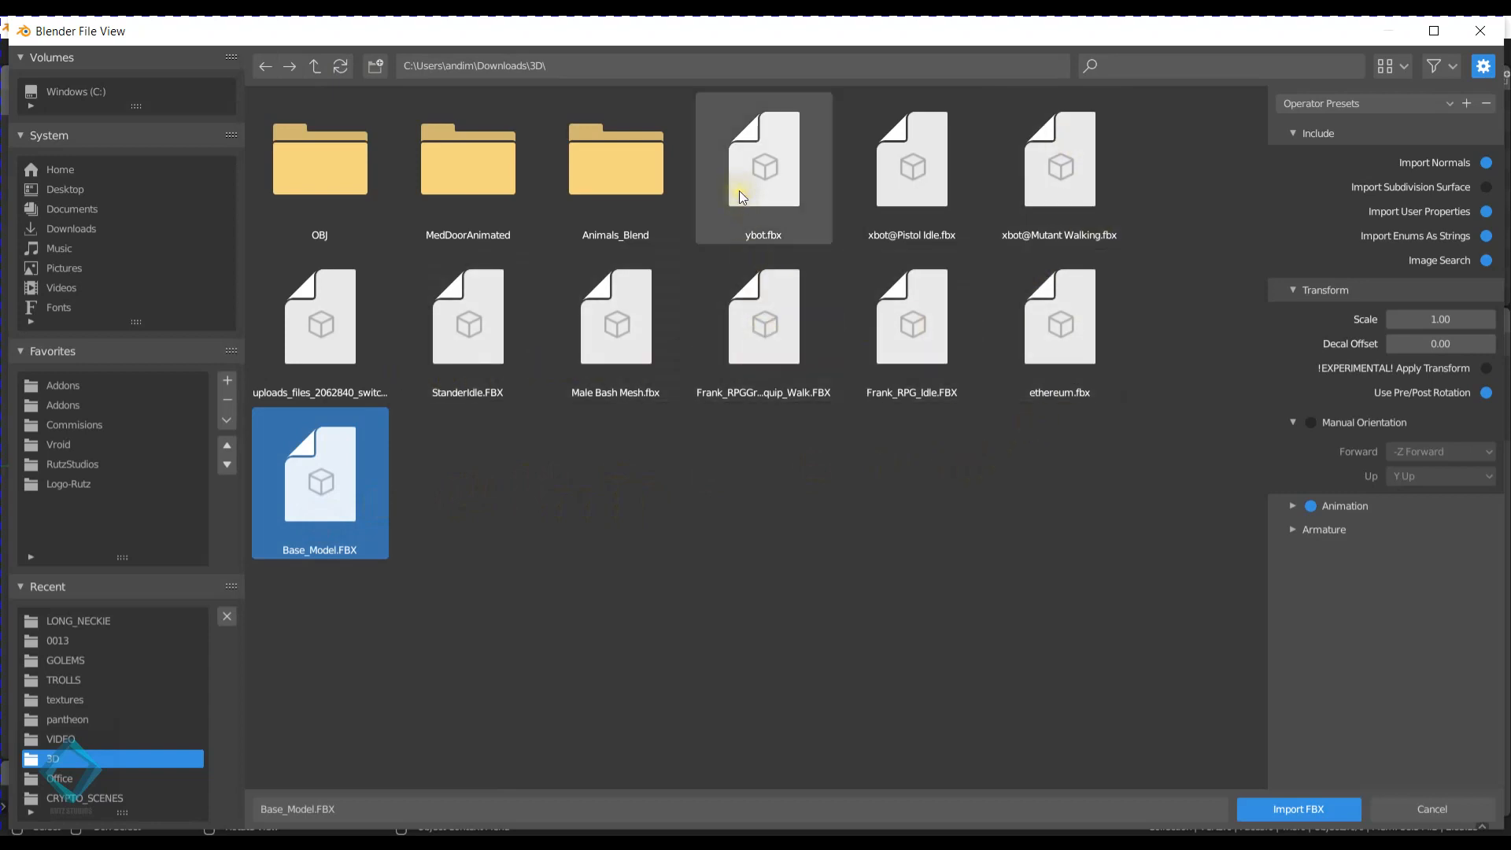
left_click(635, 327)
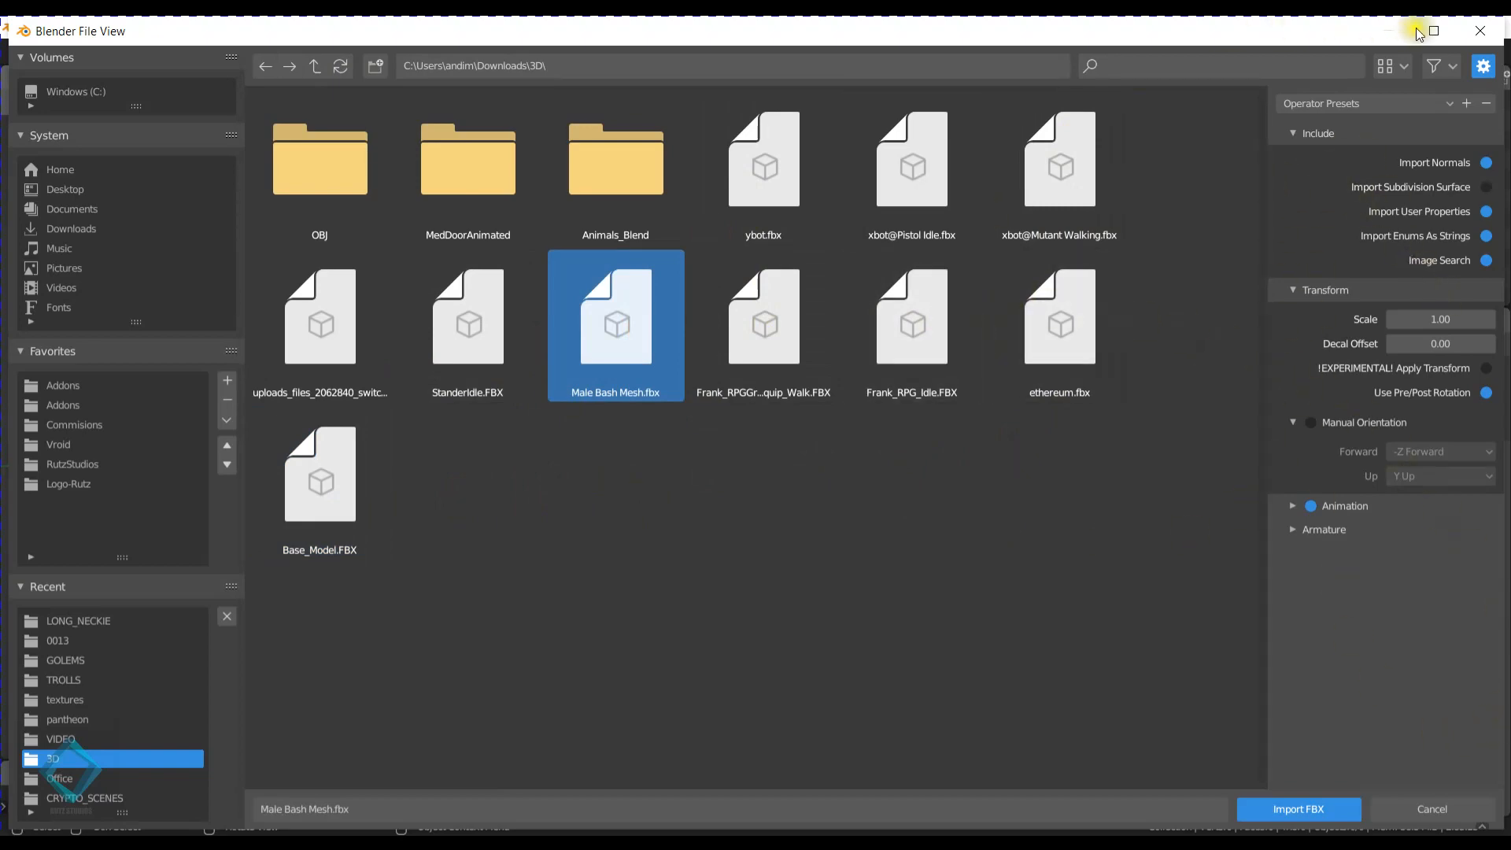
left_click_drag(1416, 34, 1431, 97)
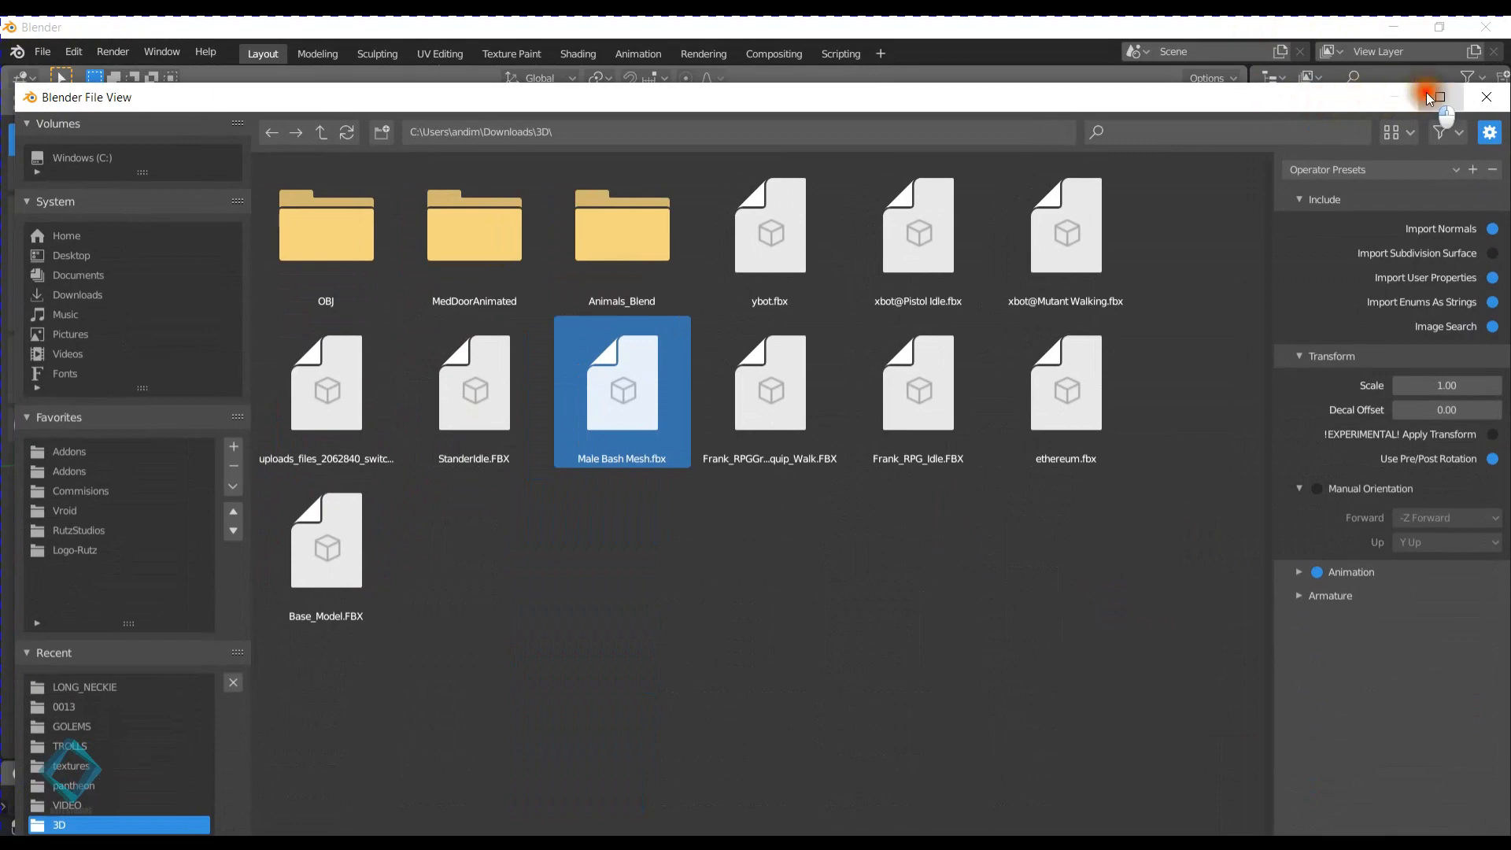
left_click(1433, 97)
- Switch to the web browser and look over the male base mesh's Sketchfab page, from its description to the model preview
mouse_move(331, 842)
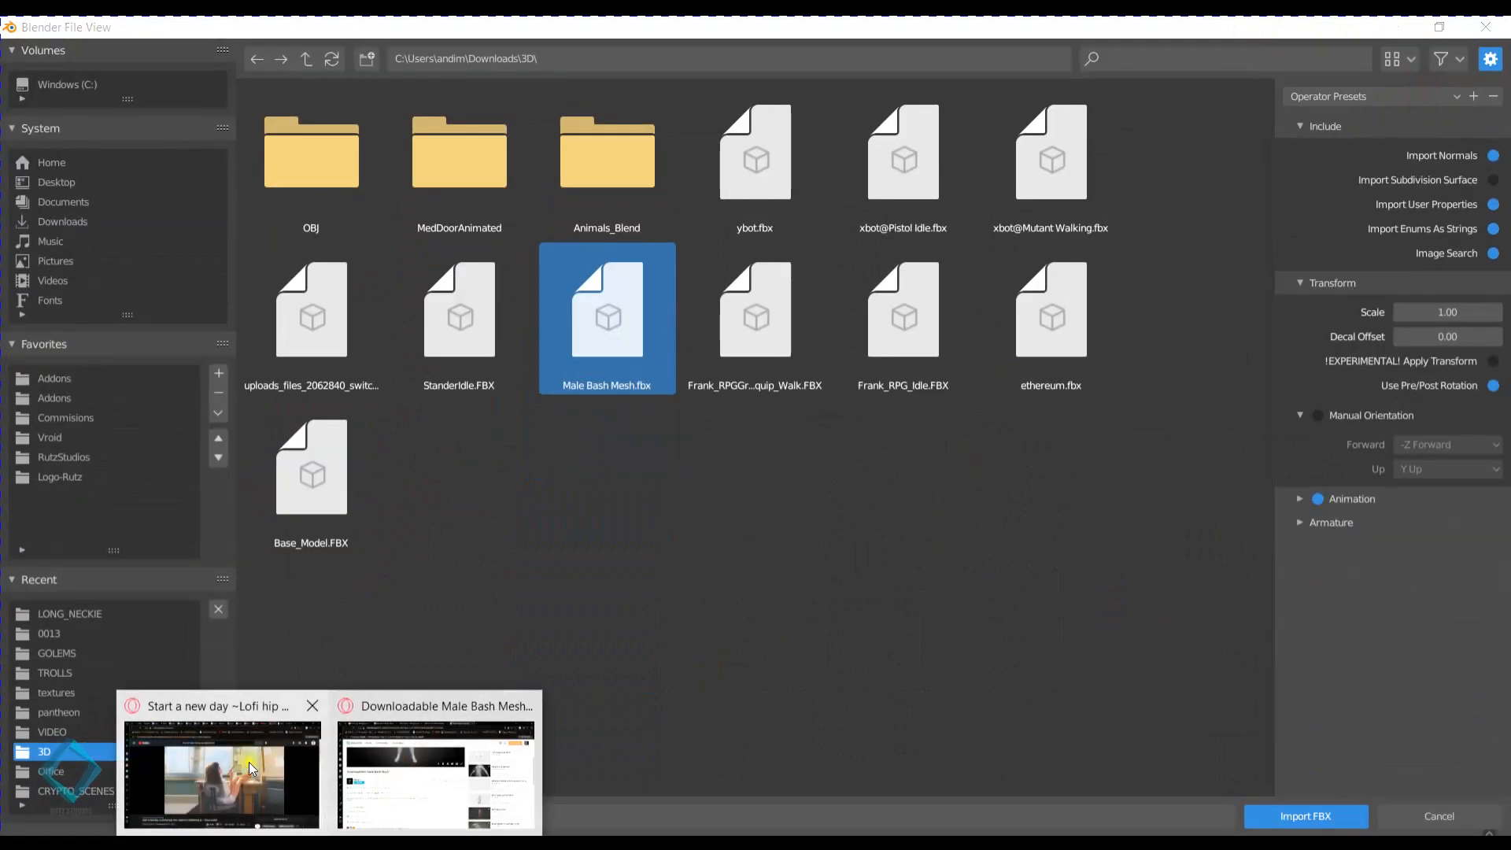
left_click(433, 752)
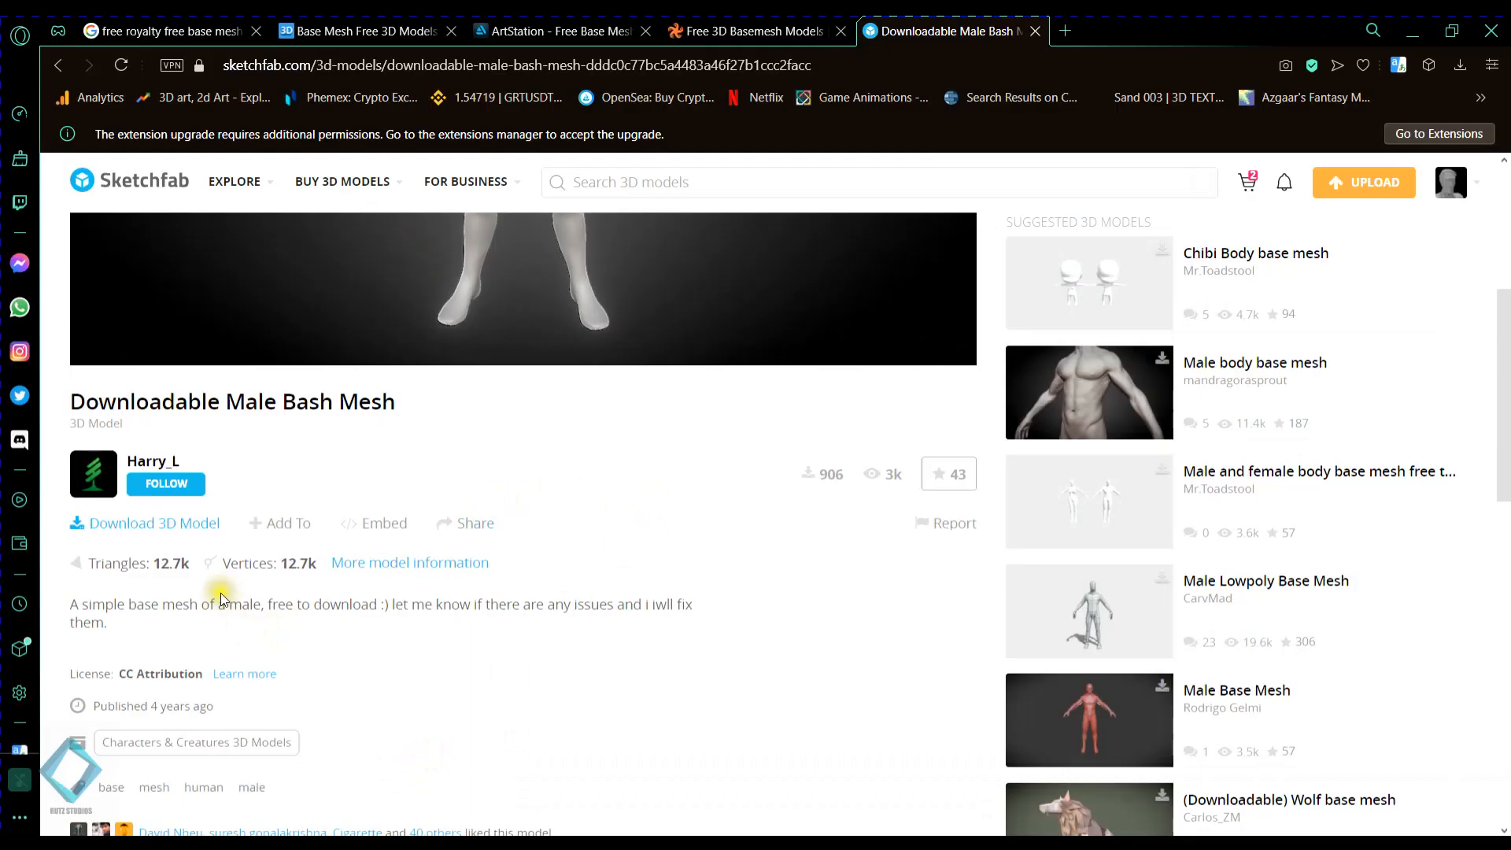
scroll(206, 598, "down", 3)
scroll(201, 606, "up", 3)
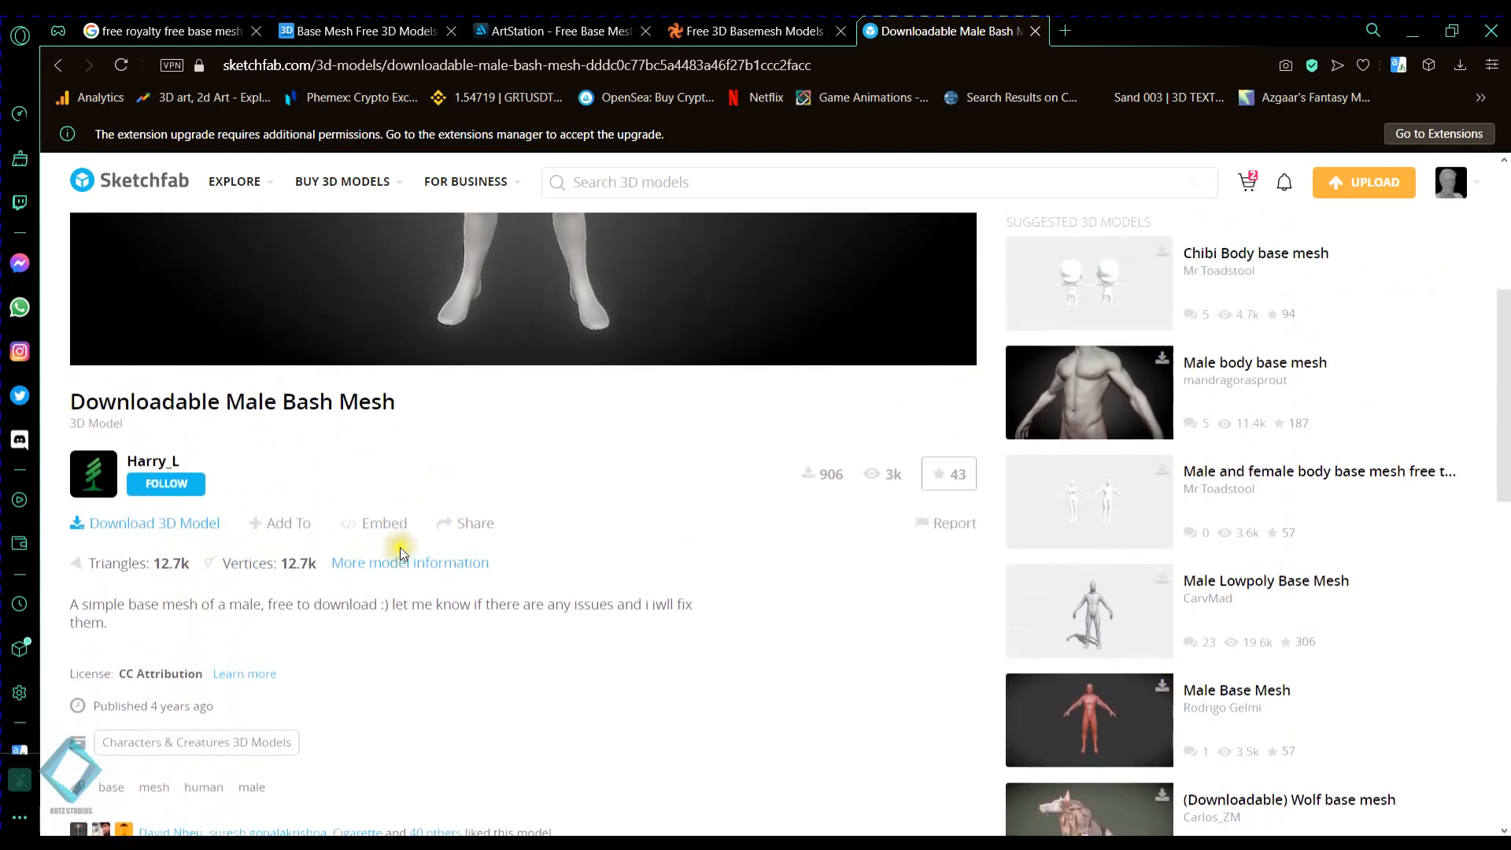
scroll(614, 586, "up", 4)
scroll(618, 590, "up", 4)
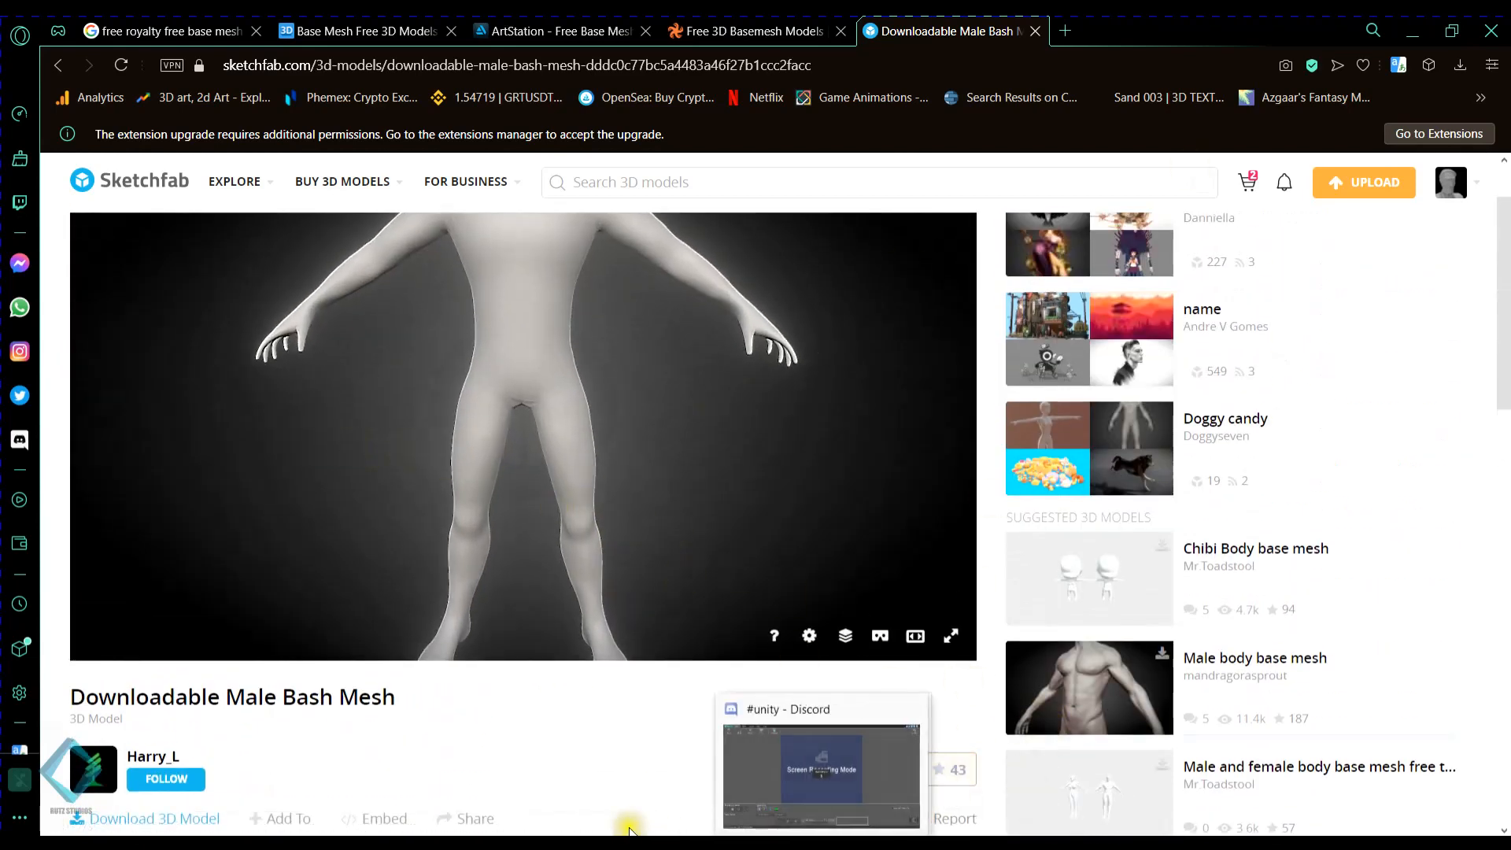
- Switch back to Blender's import browser, expand the Animation and Armature options and try Automatic Bone Orientation on and off
left_click(666, 842)
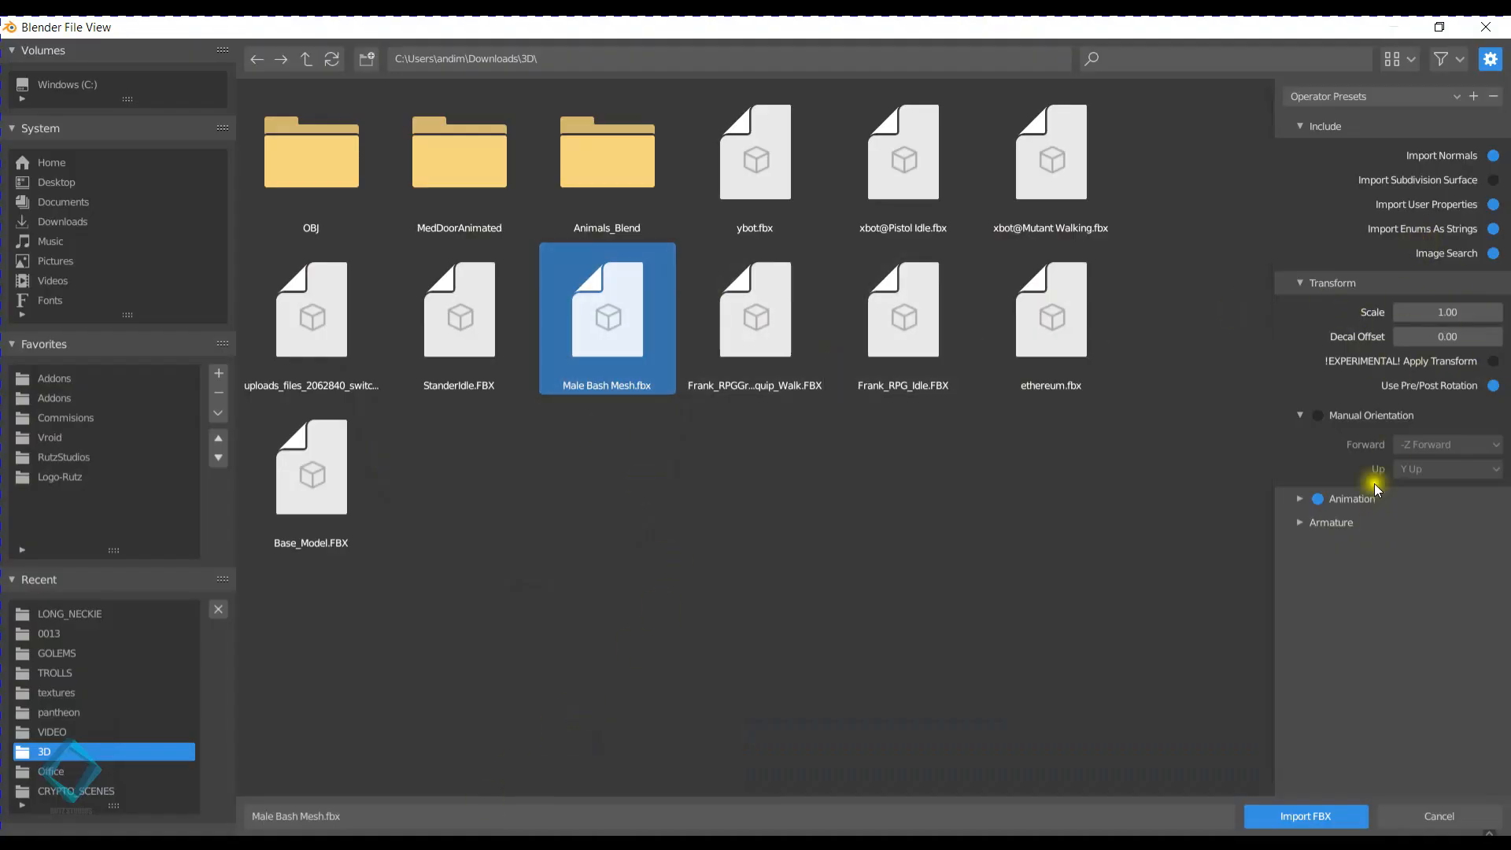
left_click(1299, 500)
left_click(1325, 558)
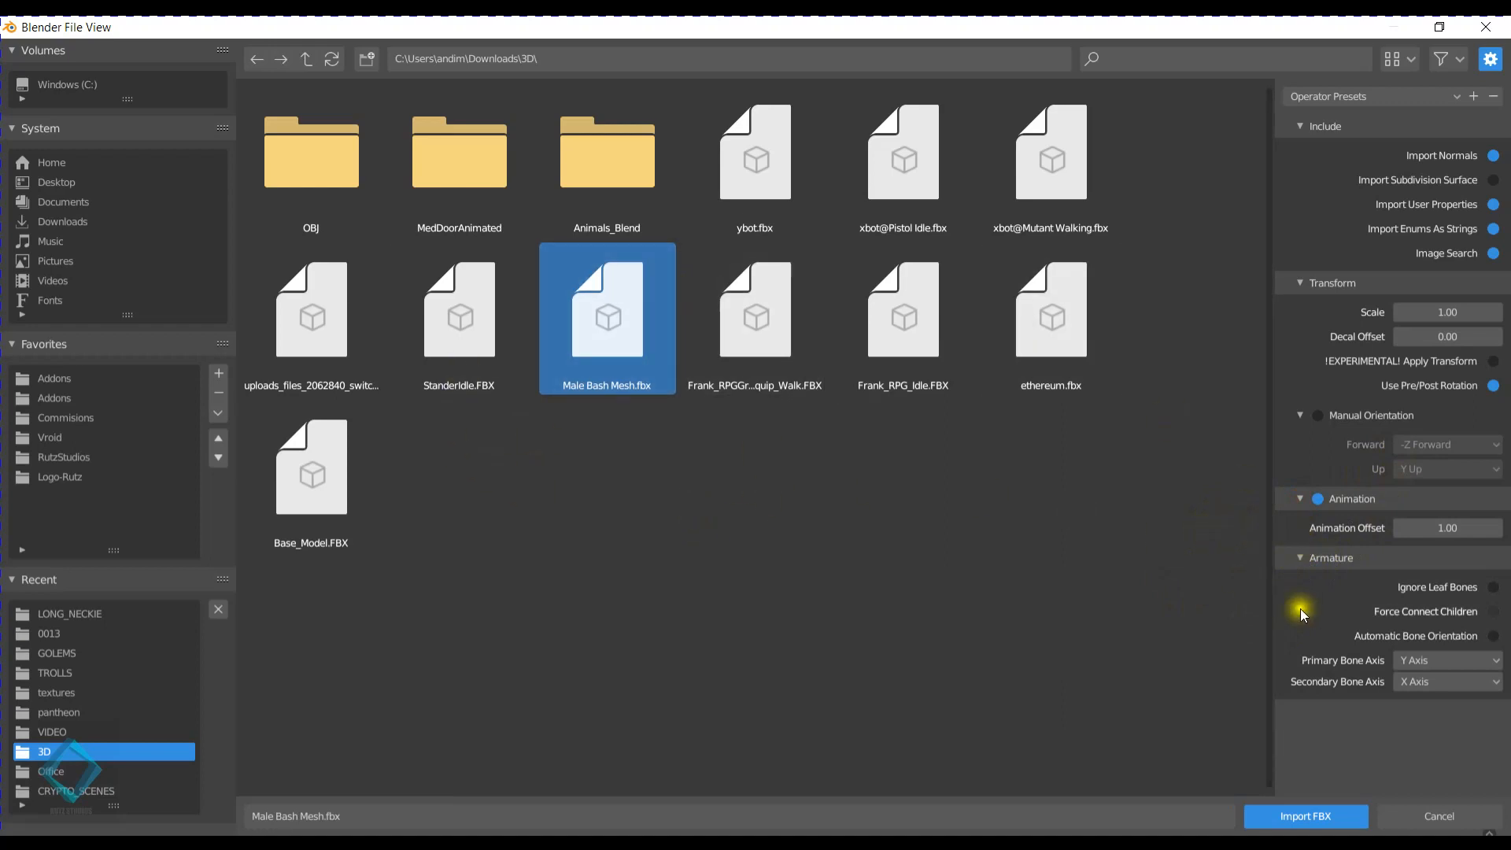
left_click(1493, 636)
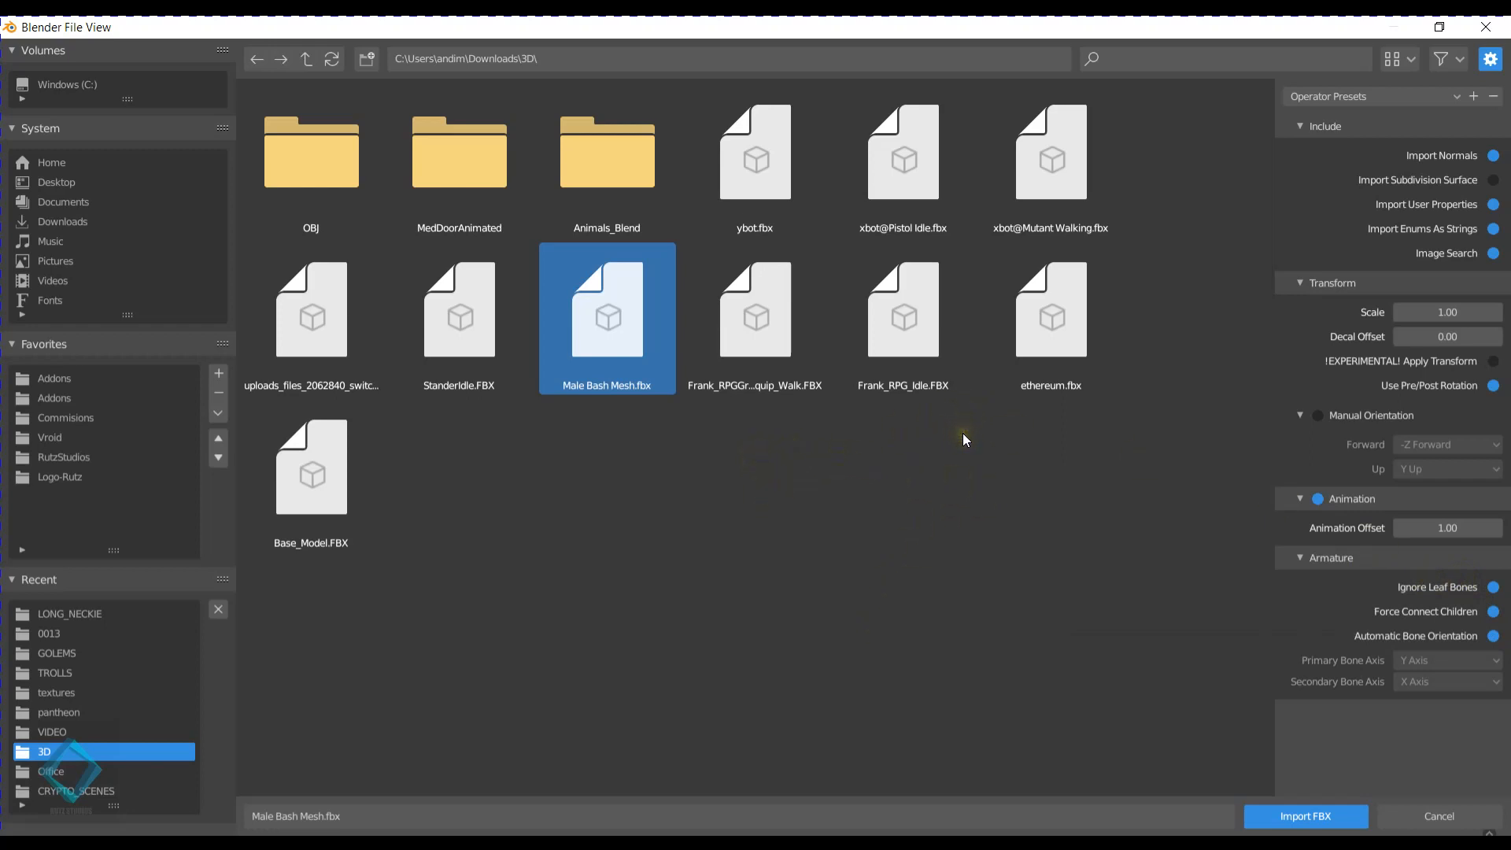
left_click(1492, 634)
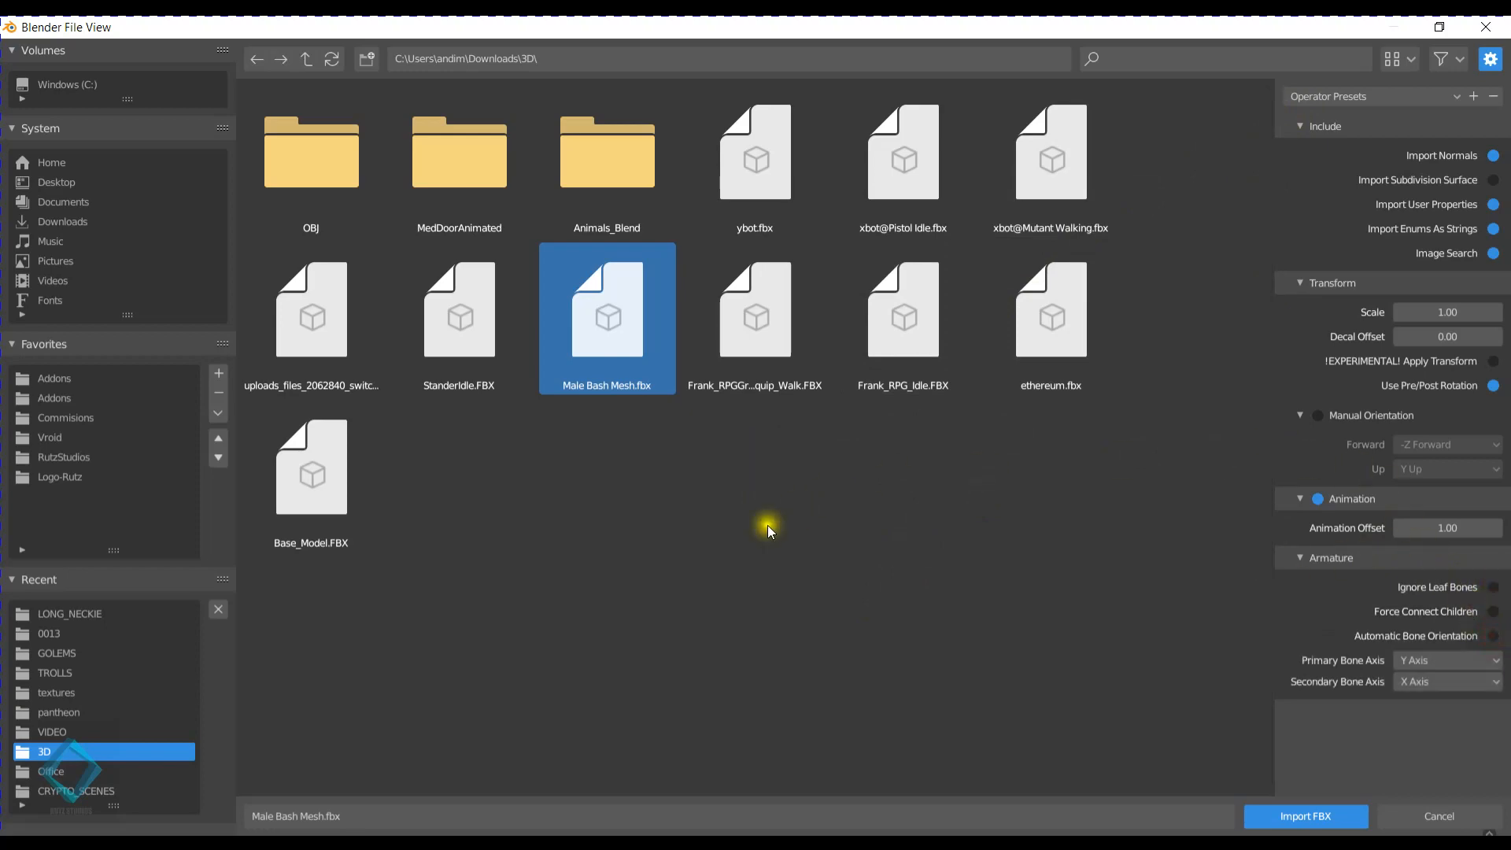
- Import the selected Male Bash Mesh.fbx and frame the imported mesh in the viewport
left_click(1291, 815)
mouse_move(649, 430)
middle_mouse_down()
mouse_move(599, 335)
mouse_move(632, 373)
mouse_move(696, 294)
mouse_move(770, 407)
mouse_move(672, 414)
middle_mouse_up()
left_click(631, 374)
key("KP_Decimal")
- Examine the imported mesh's surface and topology from several angles in Edit Mode and Object Mode, ending in front view
key("Tab")
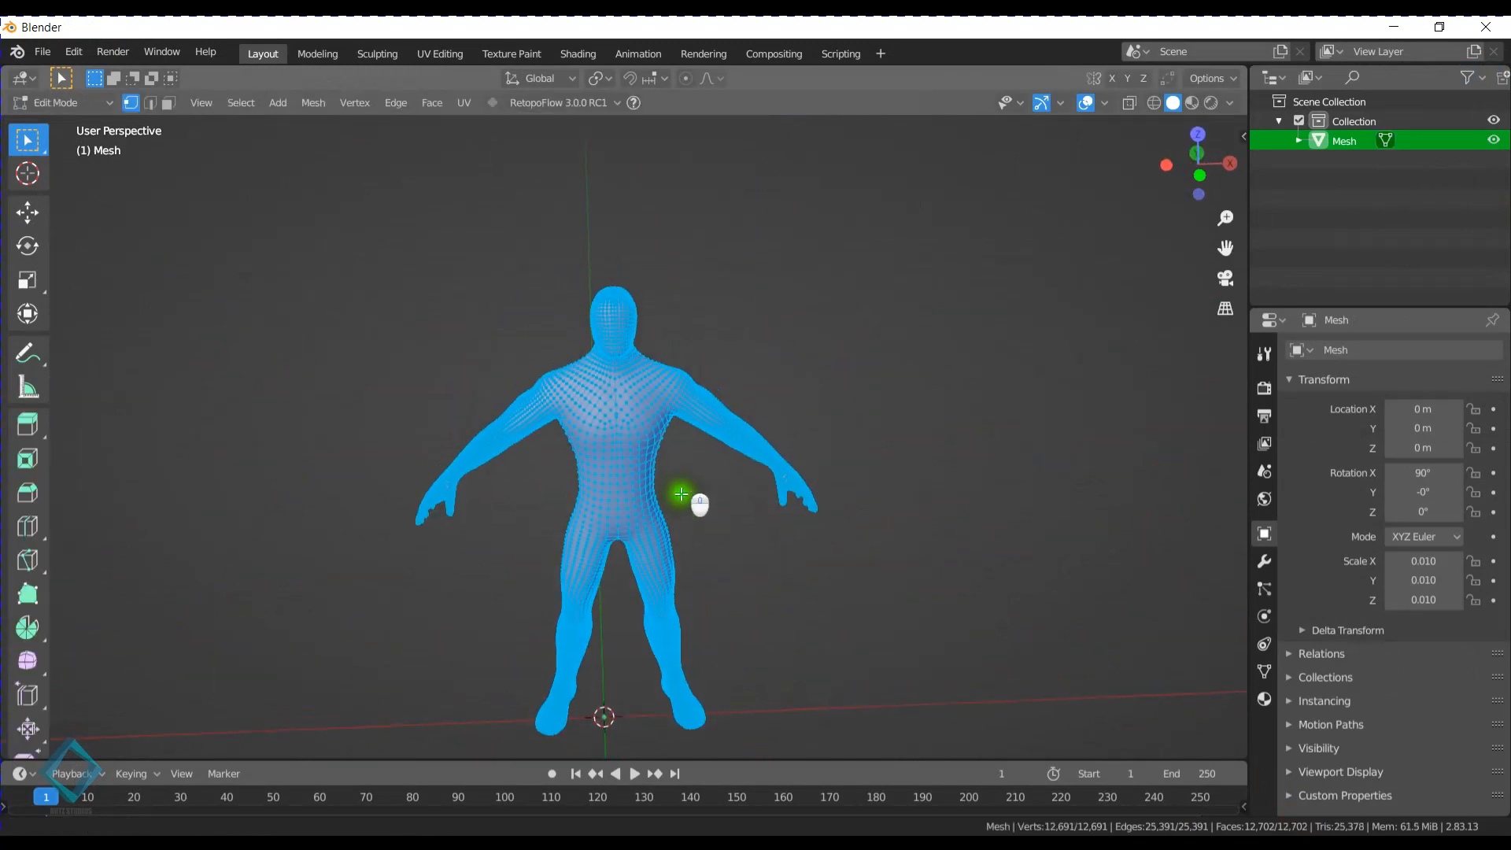
scroll(675, 492, "up", 5)
middle_click_drag(675, 482, 769, 513)
key("Tab")
middle_click_drag(652, 390, 705, 519, "shift")
scroll(700, 543, "up", 1)
key("Tab")
middle_click_drag(777, 557, 688, 440, "shift")
scroll(709, 494, "up", 2)
middle_click_drag(572, 501, 660, 427)
scroll(682, 499, "down", 2)
key("Tab")
scroll(659, 426, "down", 2)
scroll(660, 427, "down", 1)
middle_click_drag(622, 499, 711, 378, "shift")
middle_click_drag(777, 450, 739, 413)
scroll(738, 414, "down", 1)
key("KP_1")
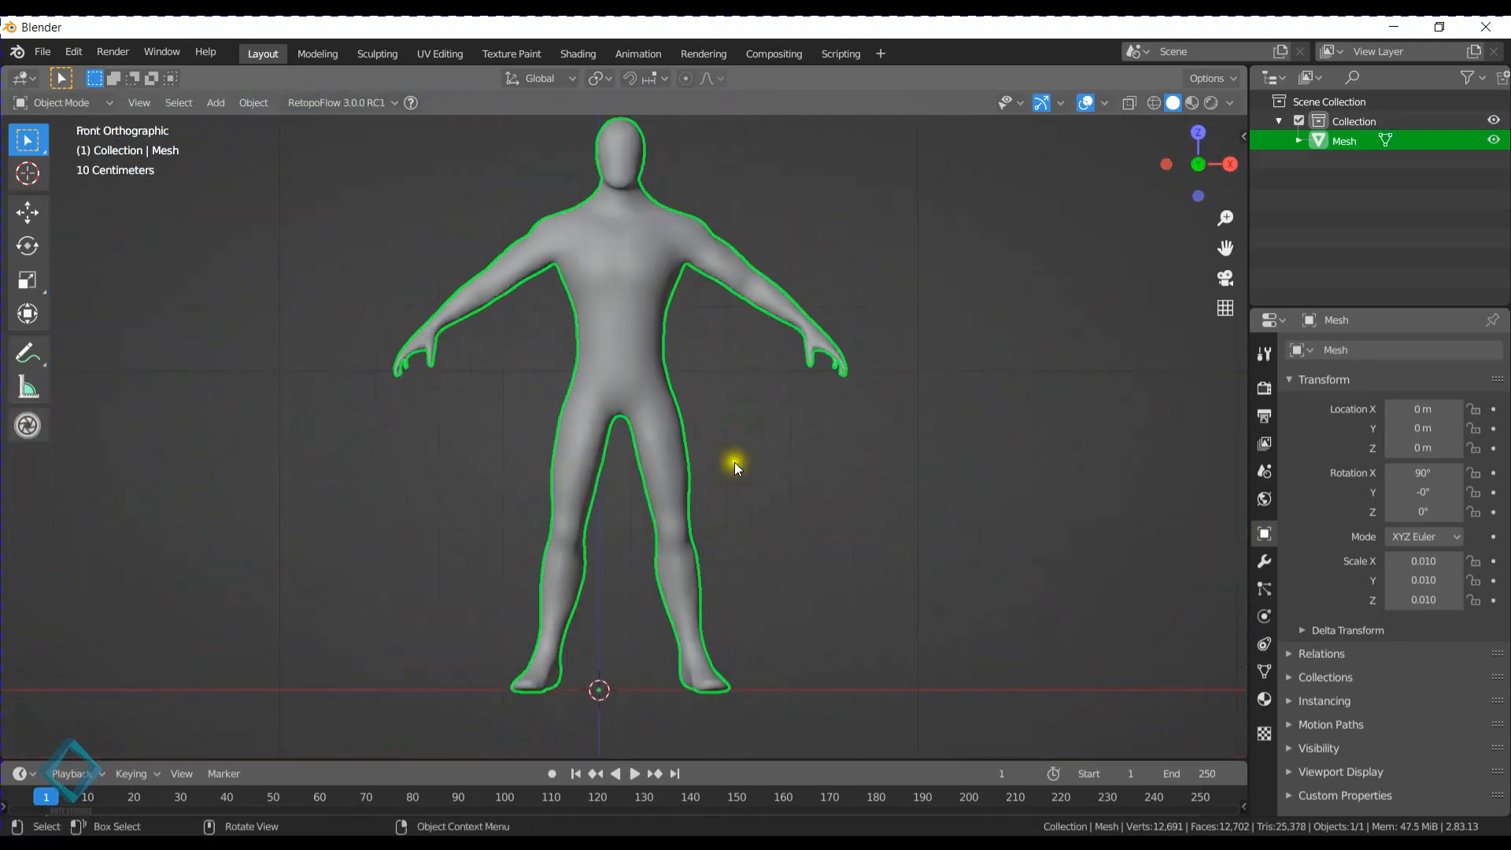
- Put the mesh in Sculpt Mode to view its upper body, and return it to Object Mode
scroll(713, 448, "up", 4)
middle_click_drag(706, 340, 724, 389, "shift")
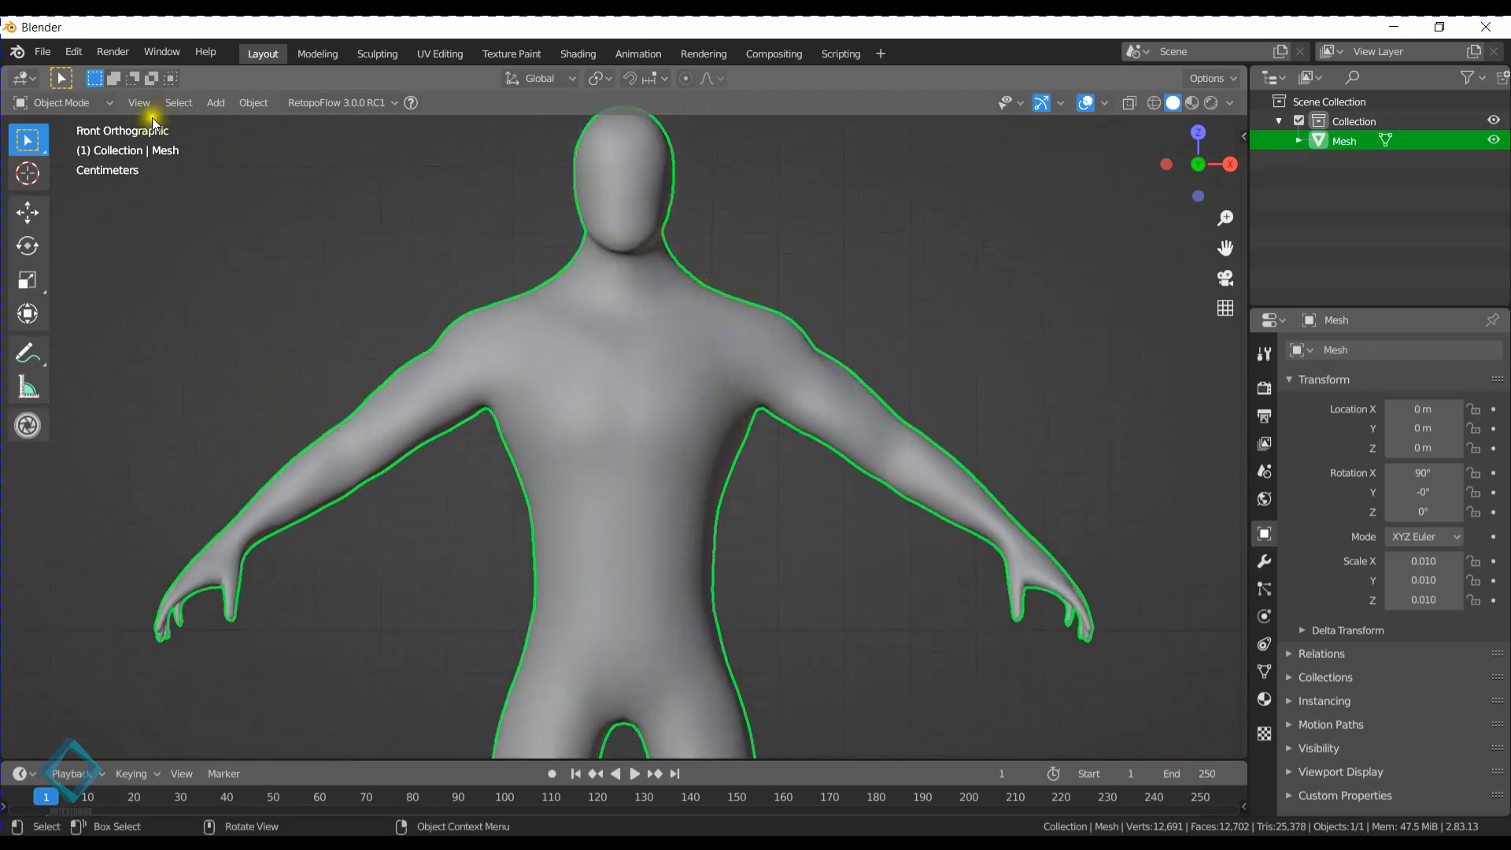
left_click(92, 104)
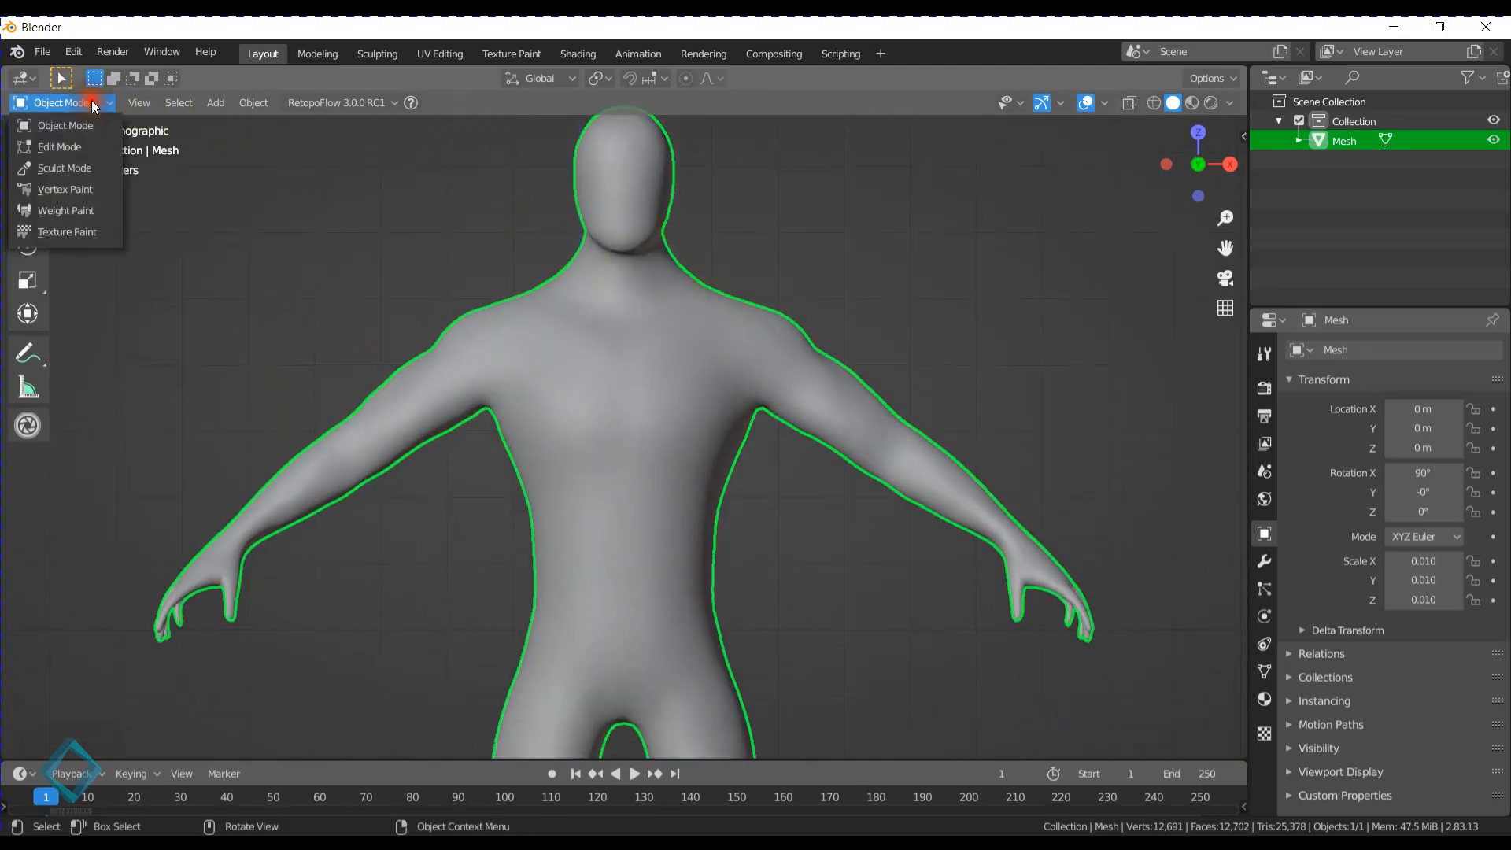
left_click(66, 167)
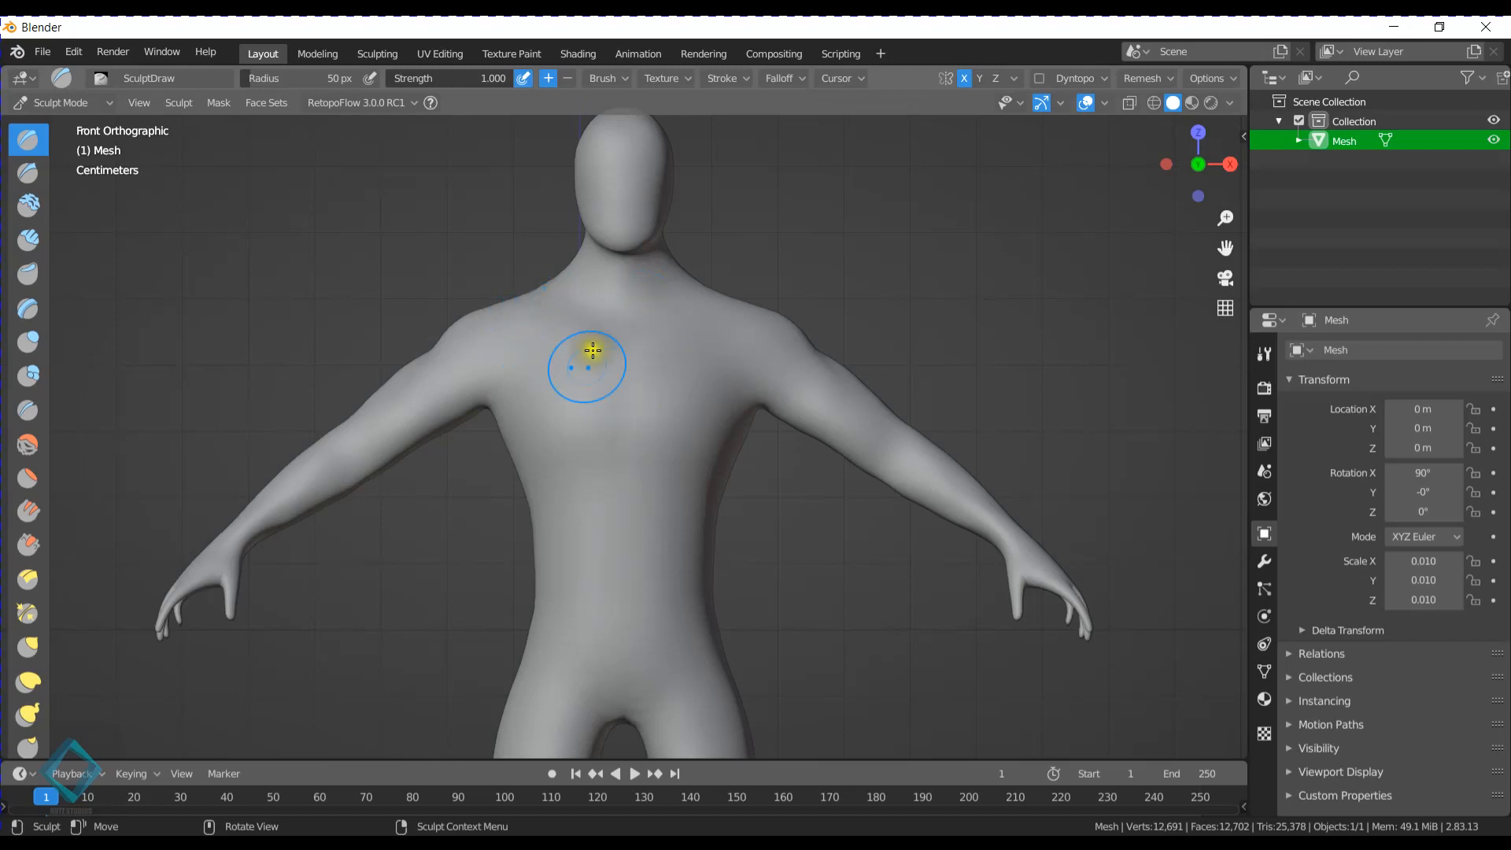
middle_click_drag(686, 410, 687, 349, "shift")
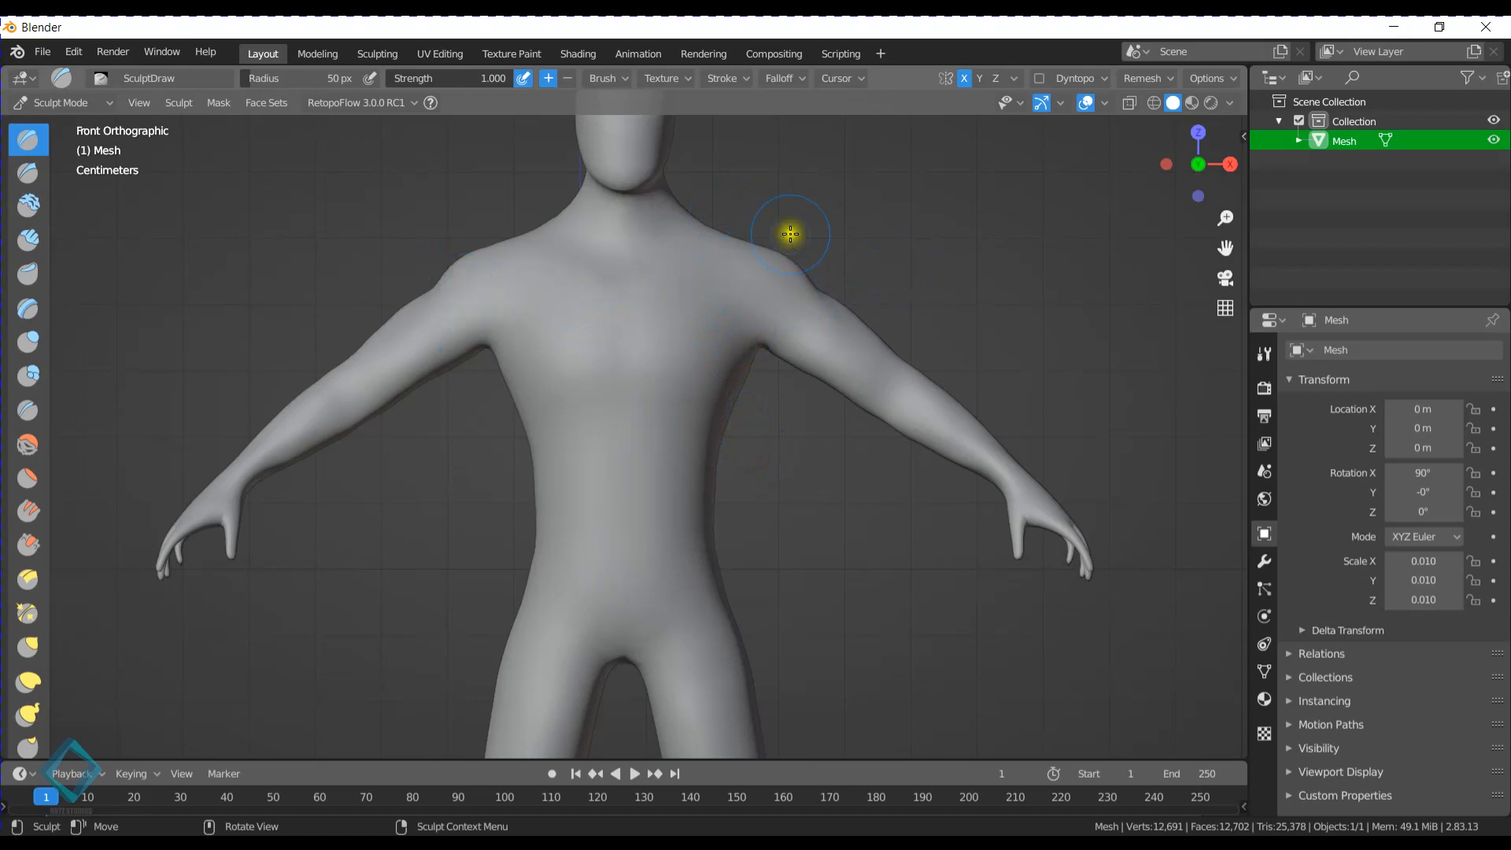
key("ctrl+Tab")
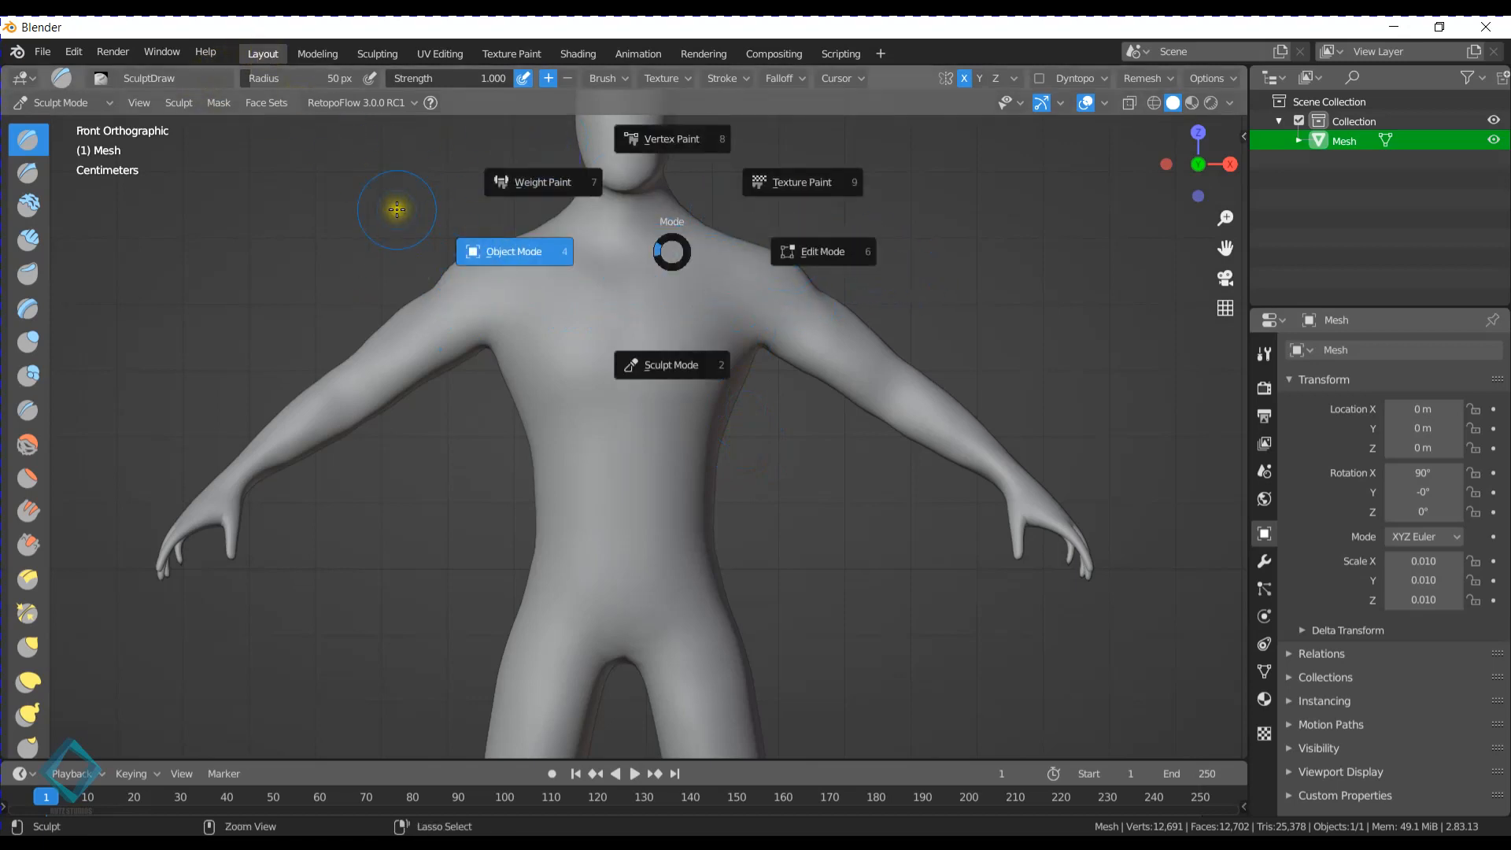
left_click(451, 266)
scroll(693, 455, "down", 5)
middle_click_drag(698, 511, 703, 337, "shift")
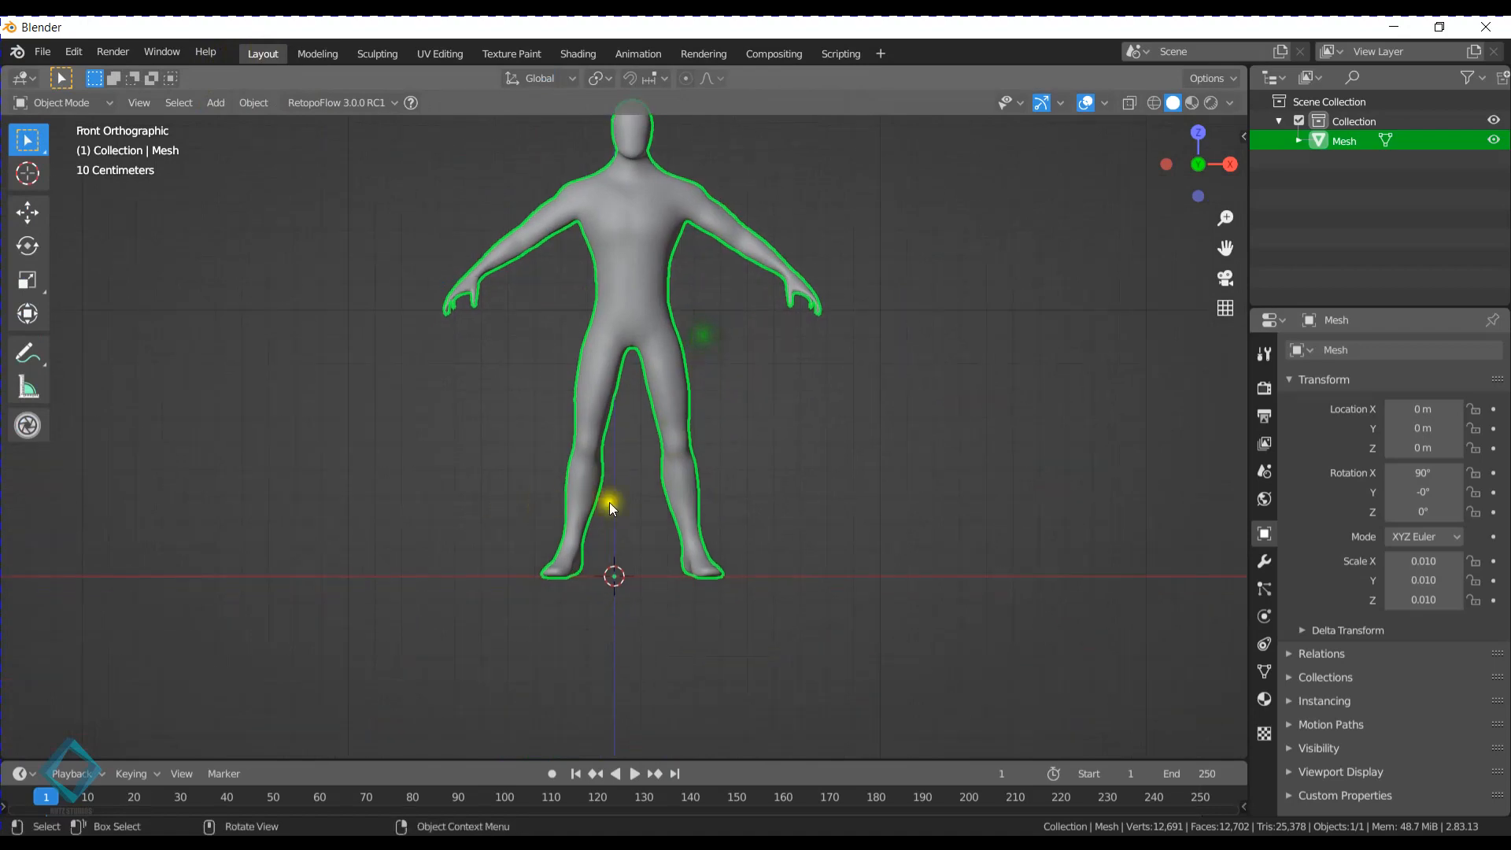
- In Edit Mode, move the whole mesh about 0.07 m along negative X to roughly centre it on the world origin
middle_click_drag(584, 529, 692, 575, "shift")
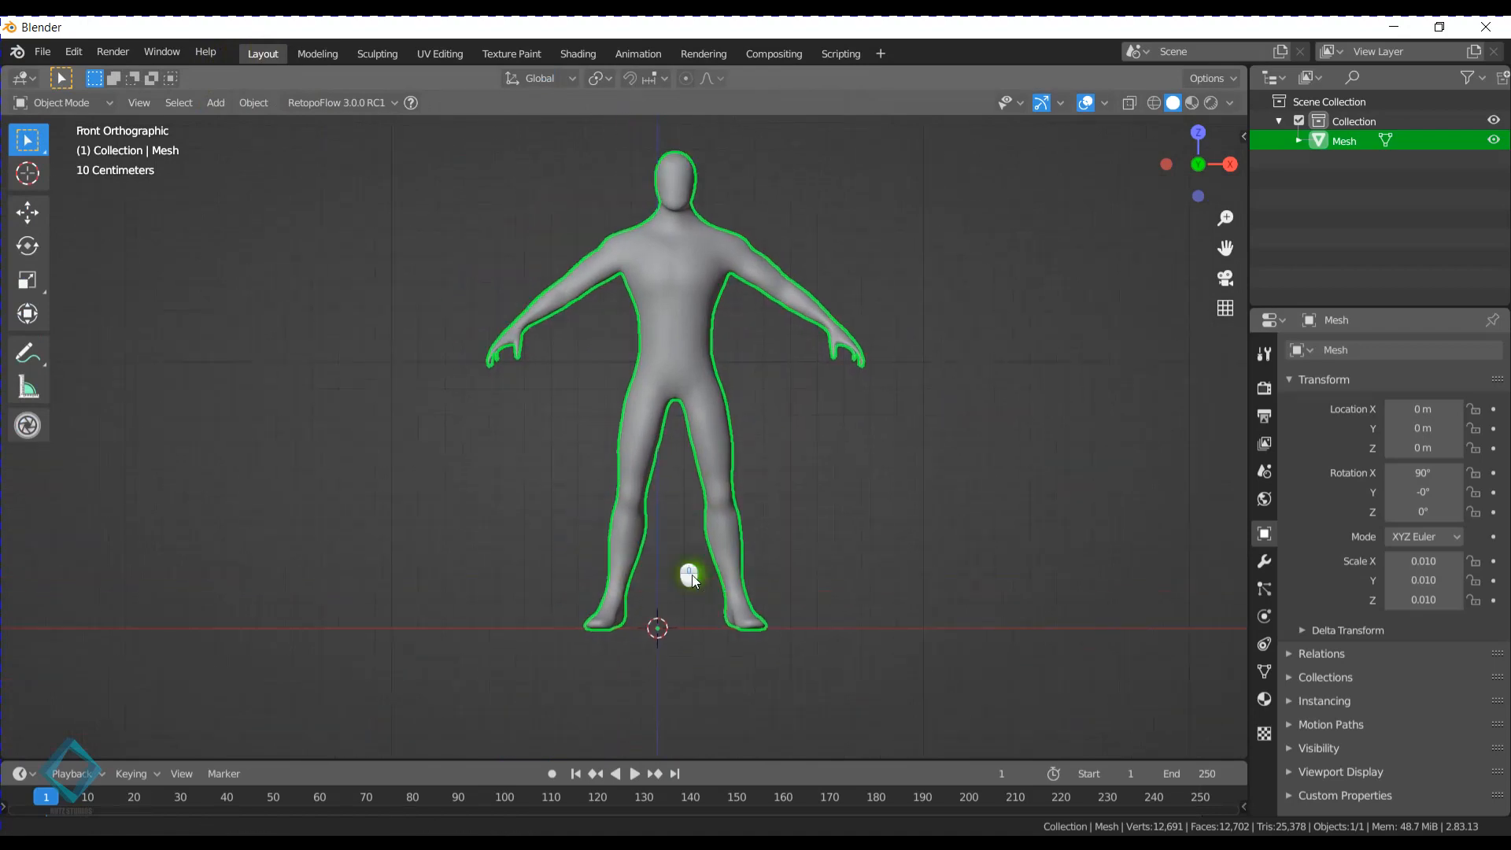
key("Tab")
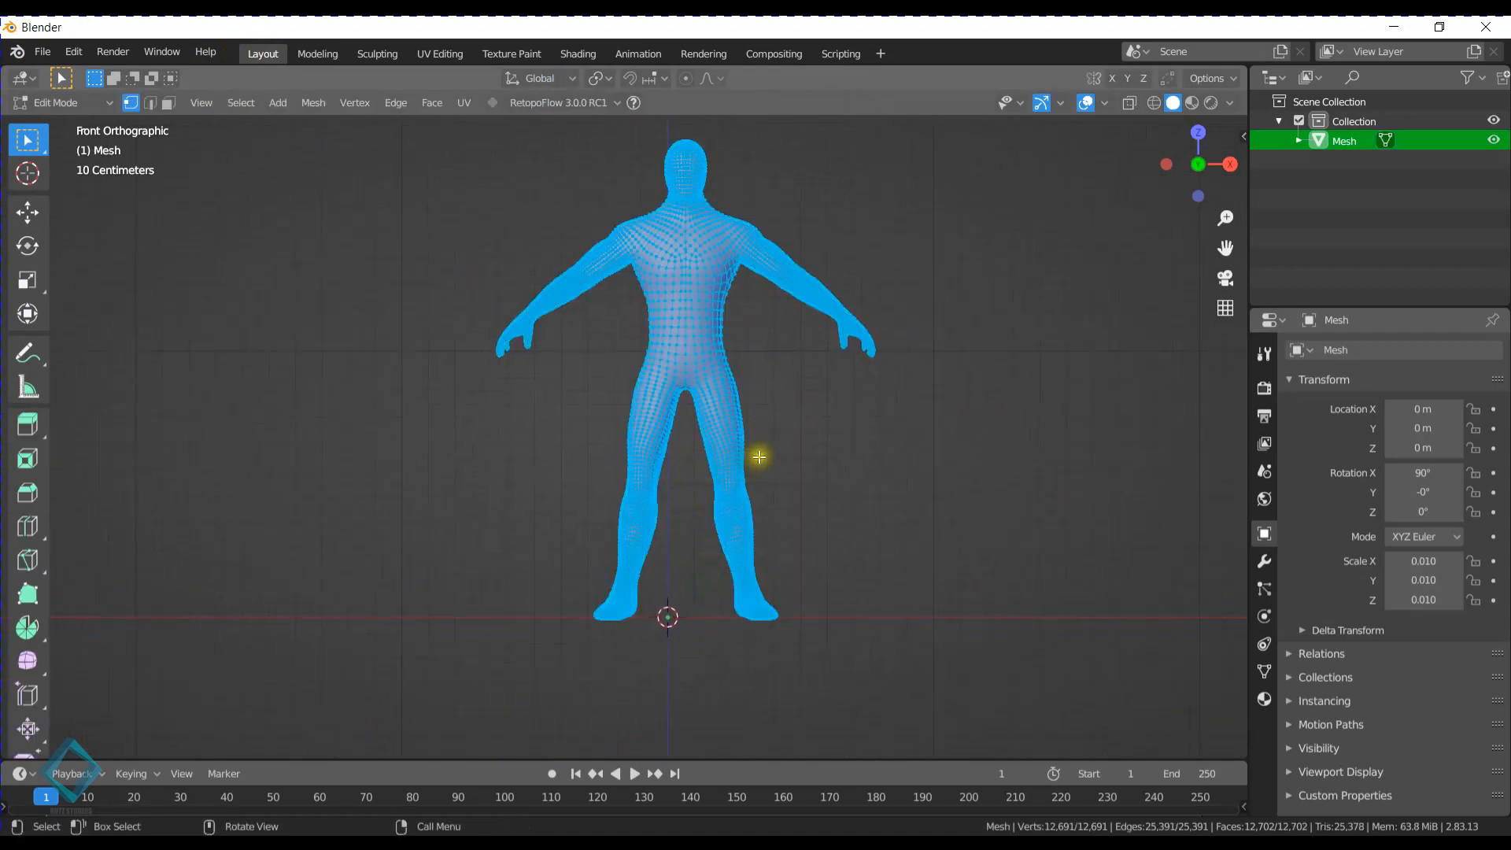
key("g")
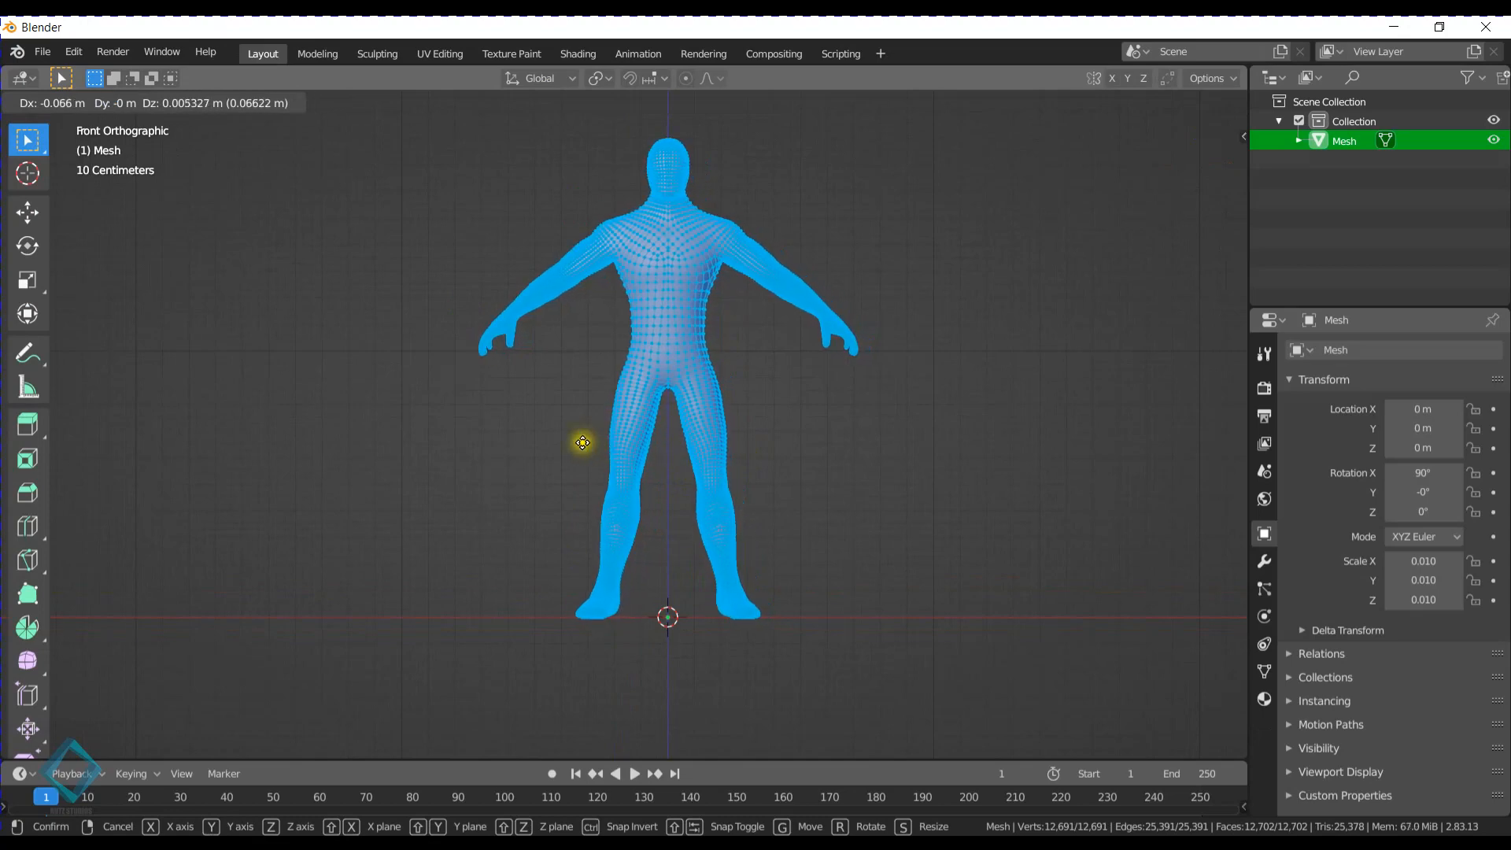
left_click(567, 442)
- Shift the whole mesh about 0.005 m along global X to align the head's centre vertex with the Z axis, and return to Object Mode
scroll(659, 283, "up", 10)
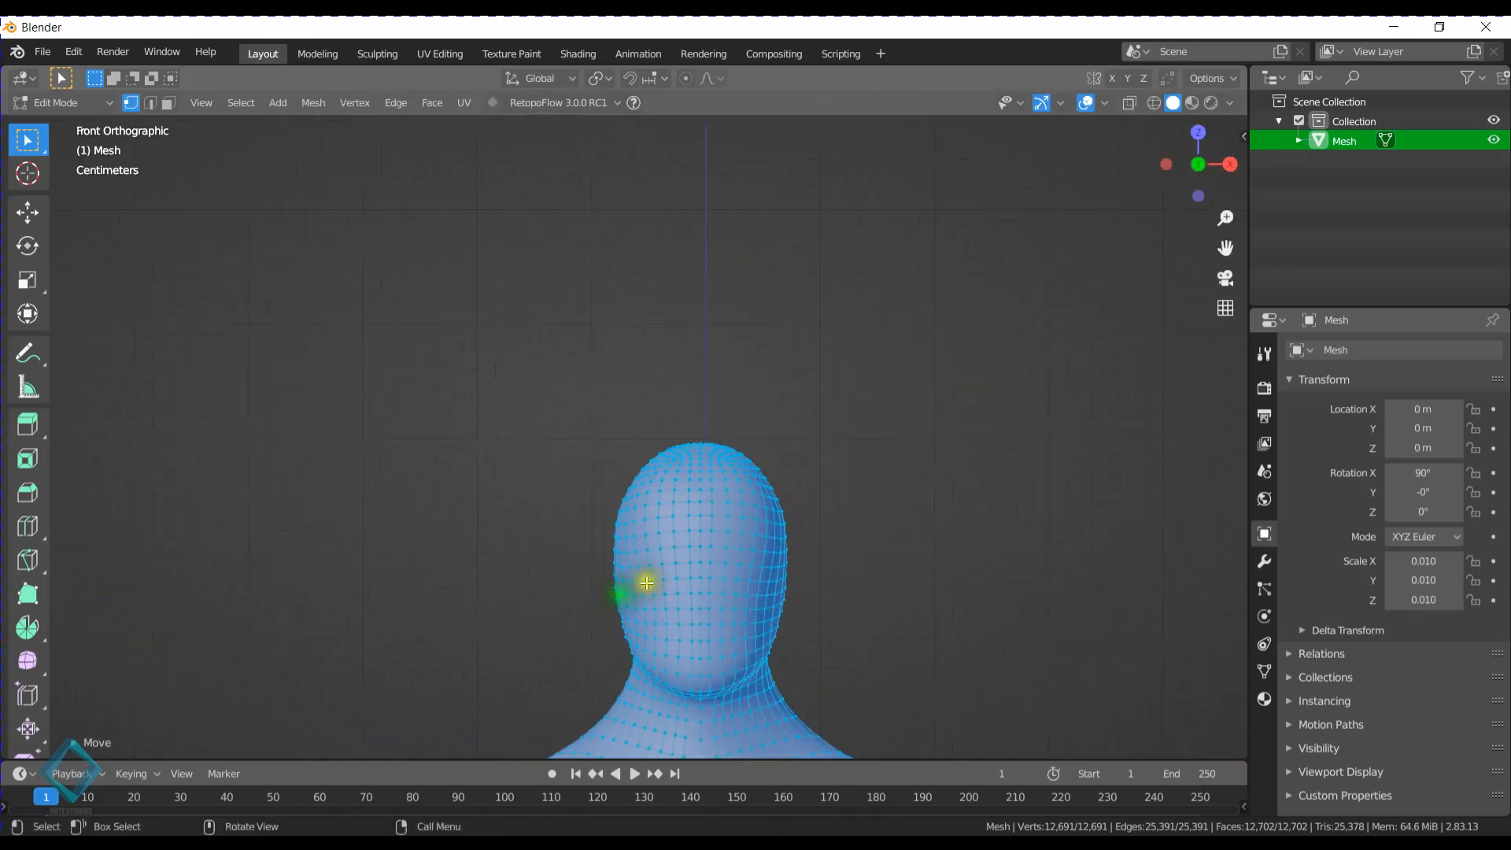
middle_click_drag(662, 445, 564, 378, "shift")
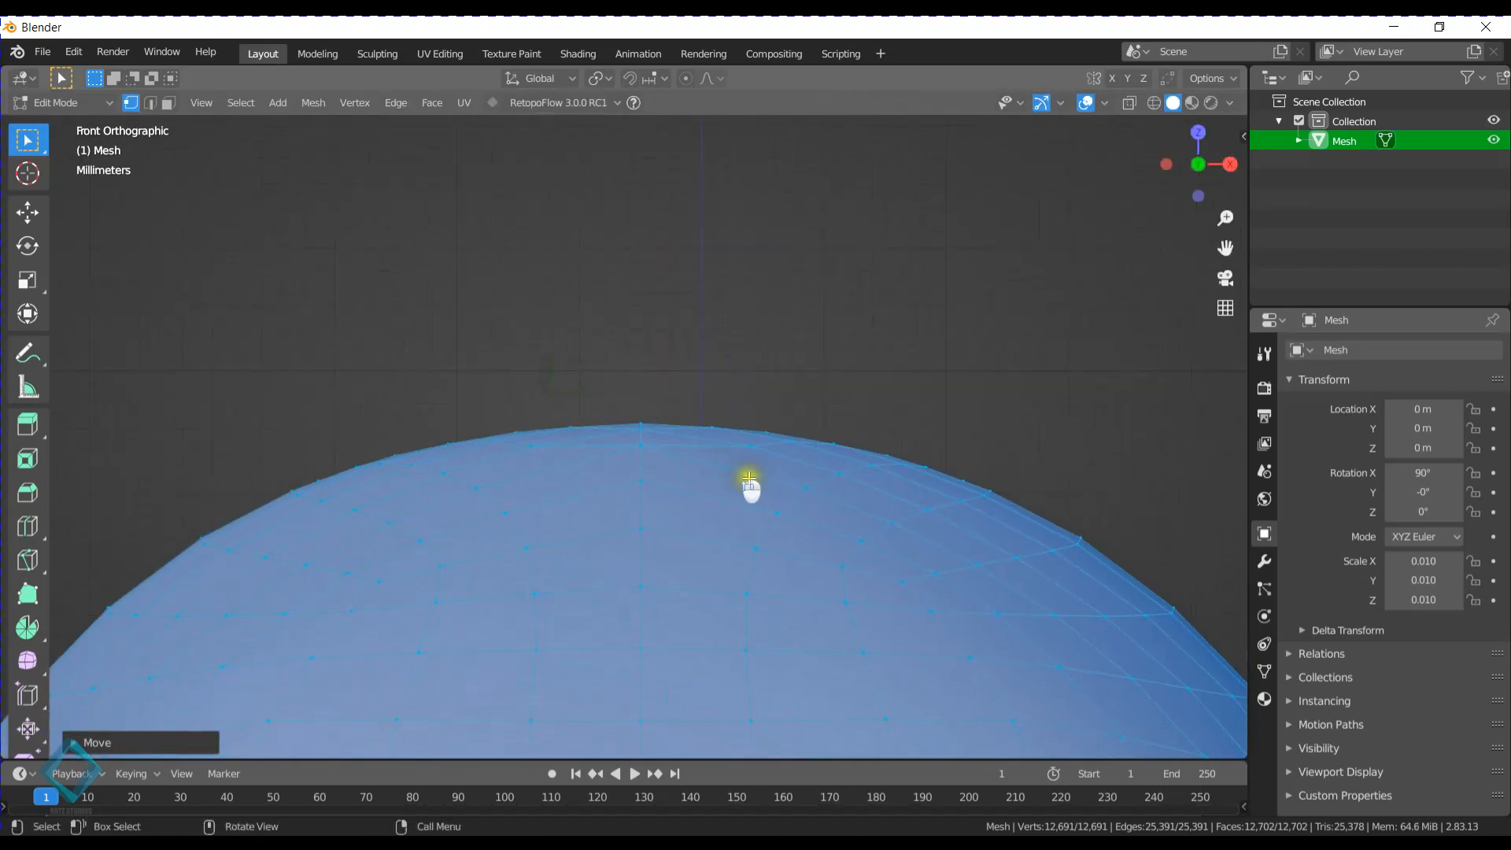
scroll(750, 482, "up", 4)
middle_click_drag(844, 478, 695, 432, "shift")
key("g")
key("x")
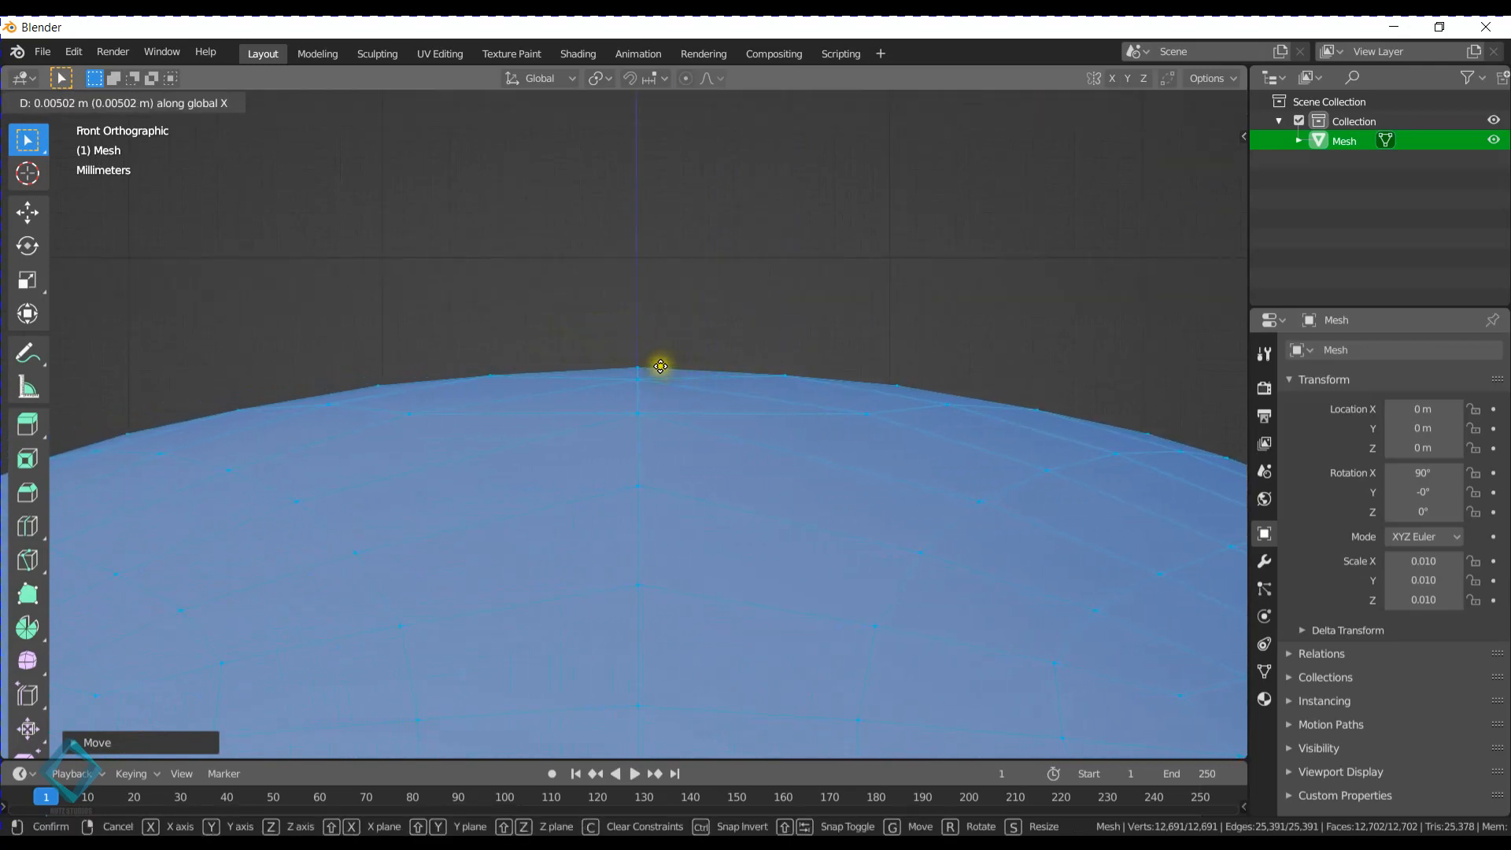
left_click(661, 366)
left_click(639, 357)
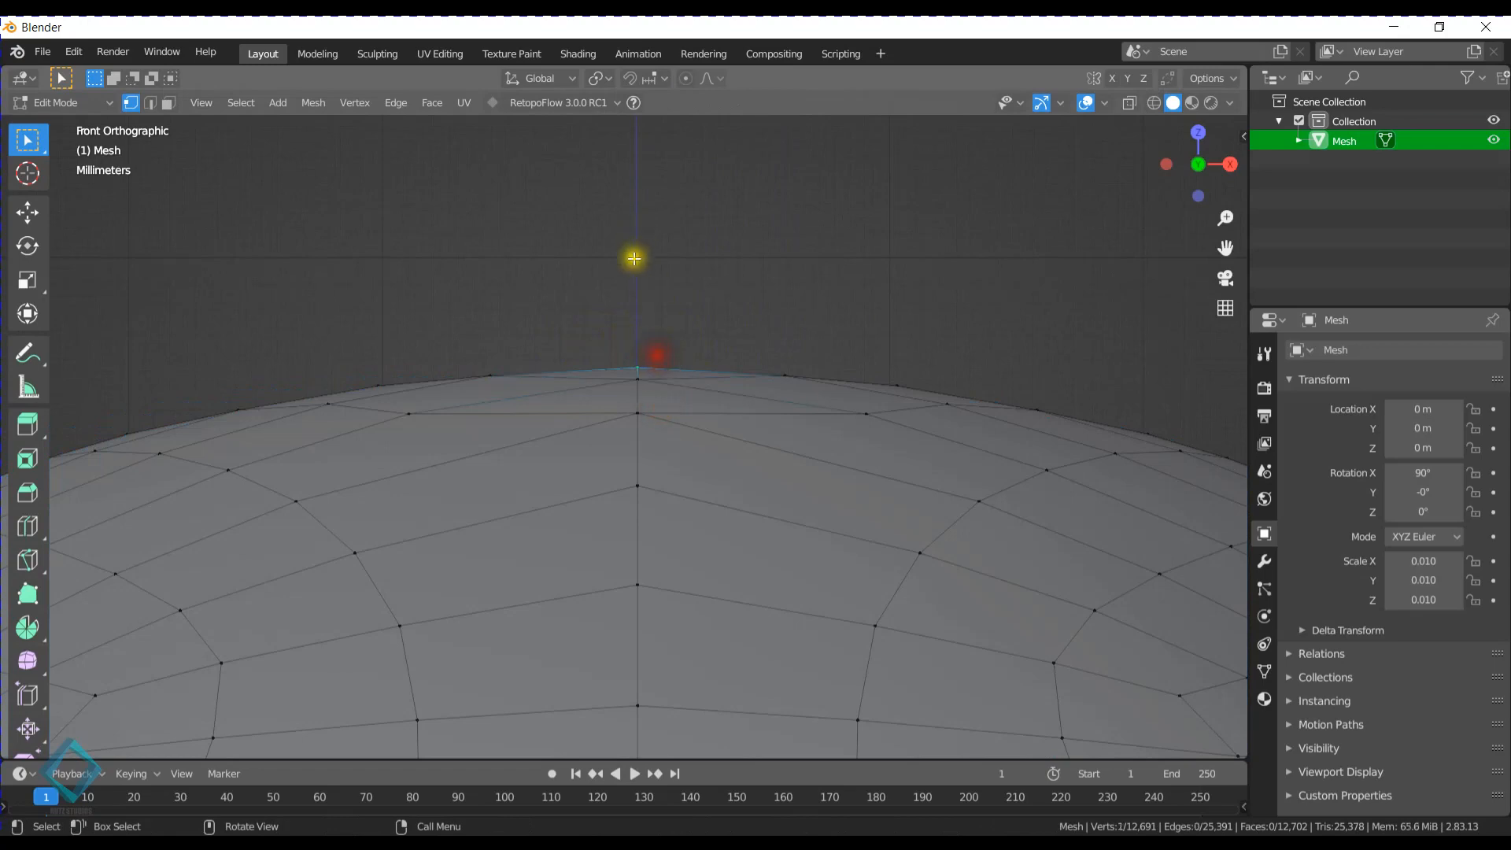
scroll(695, 444, "down", 10)
key("Tab")
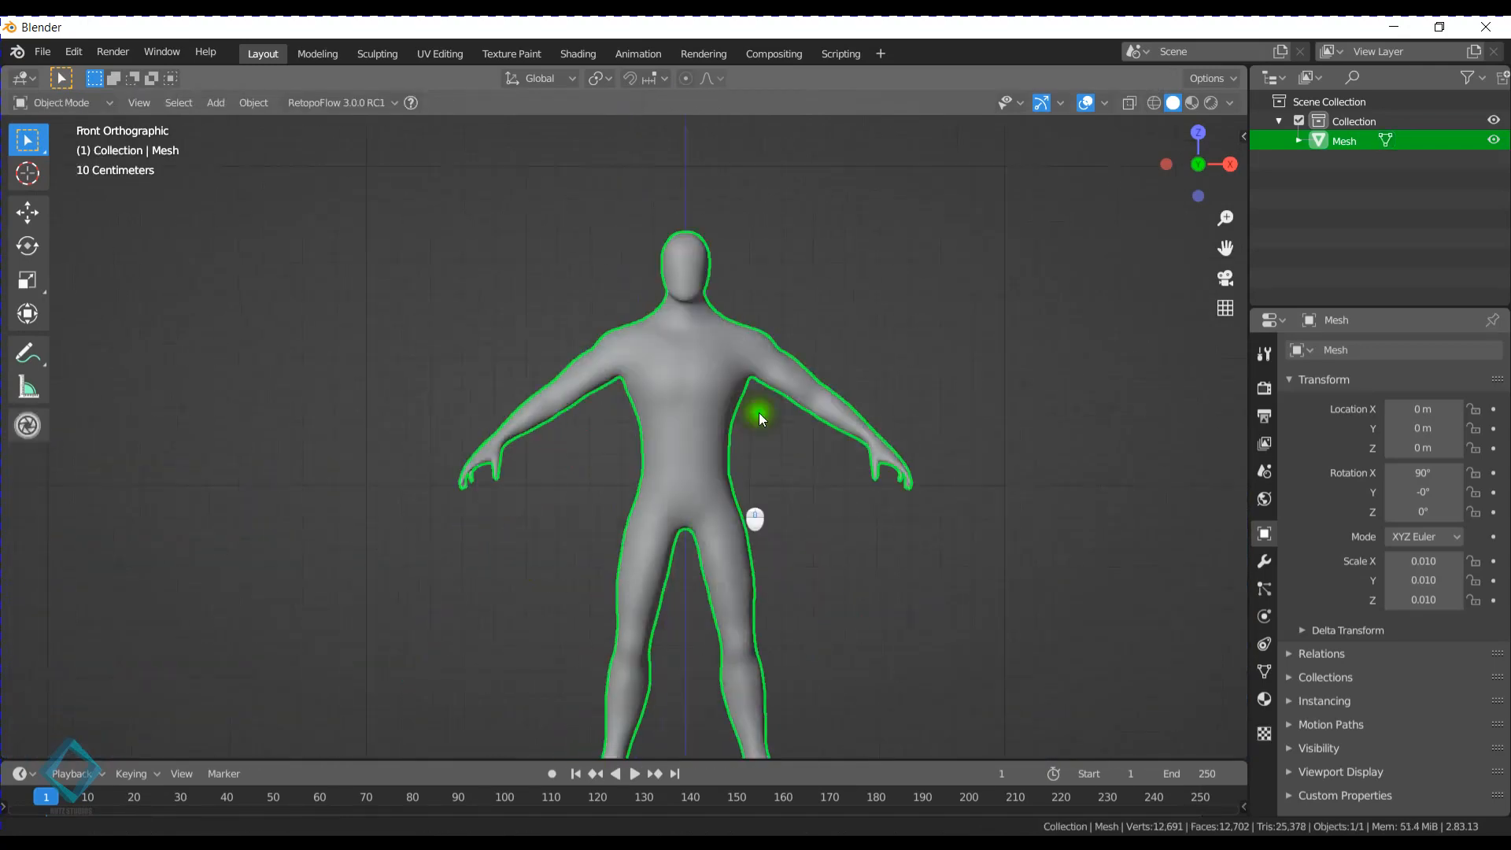
middle_click_drag(814, 537, 794, 521, "shift")
middle_click_drag(769, 347, 734, 418, "shift")
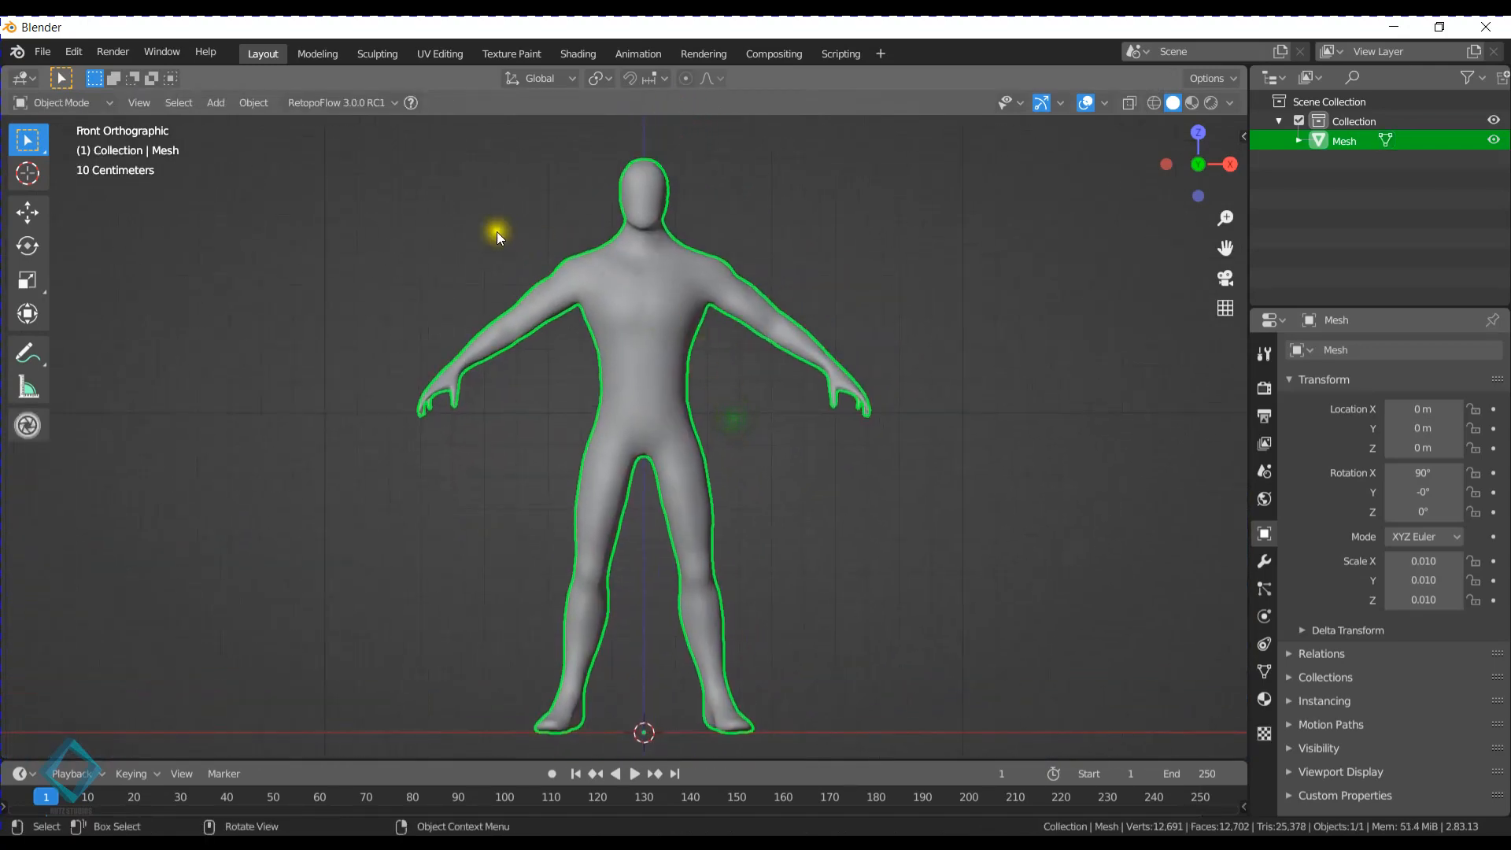
- Switch the mesh to Sculpt Mode and look over its upper body and the available sculpting brushes
key("ctrl+Tab")
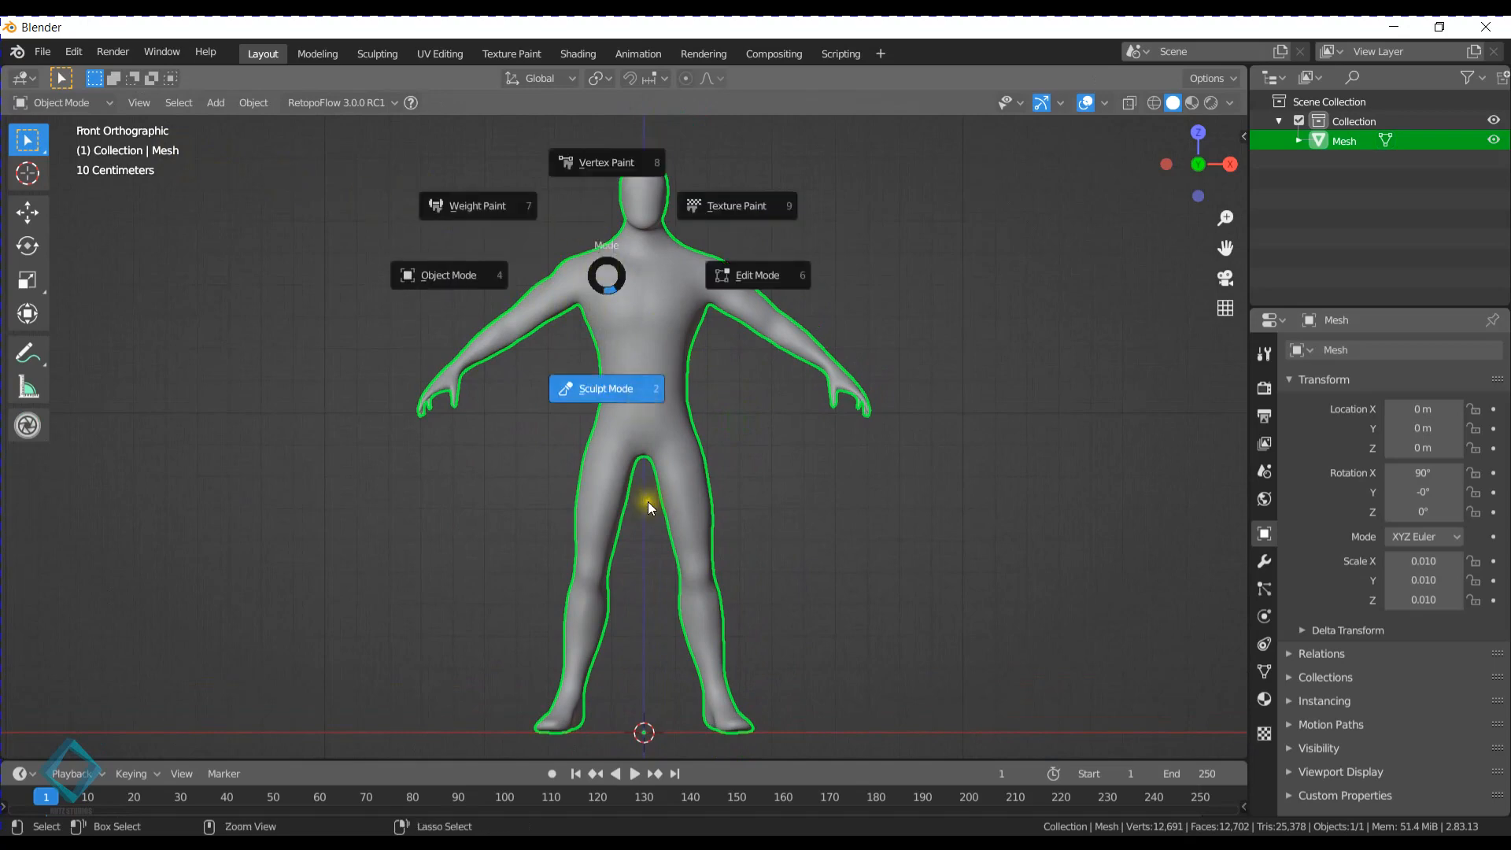
left_click(602, 479)
scroll(614, 492, "up", 5)
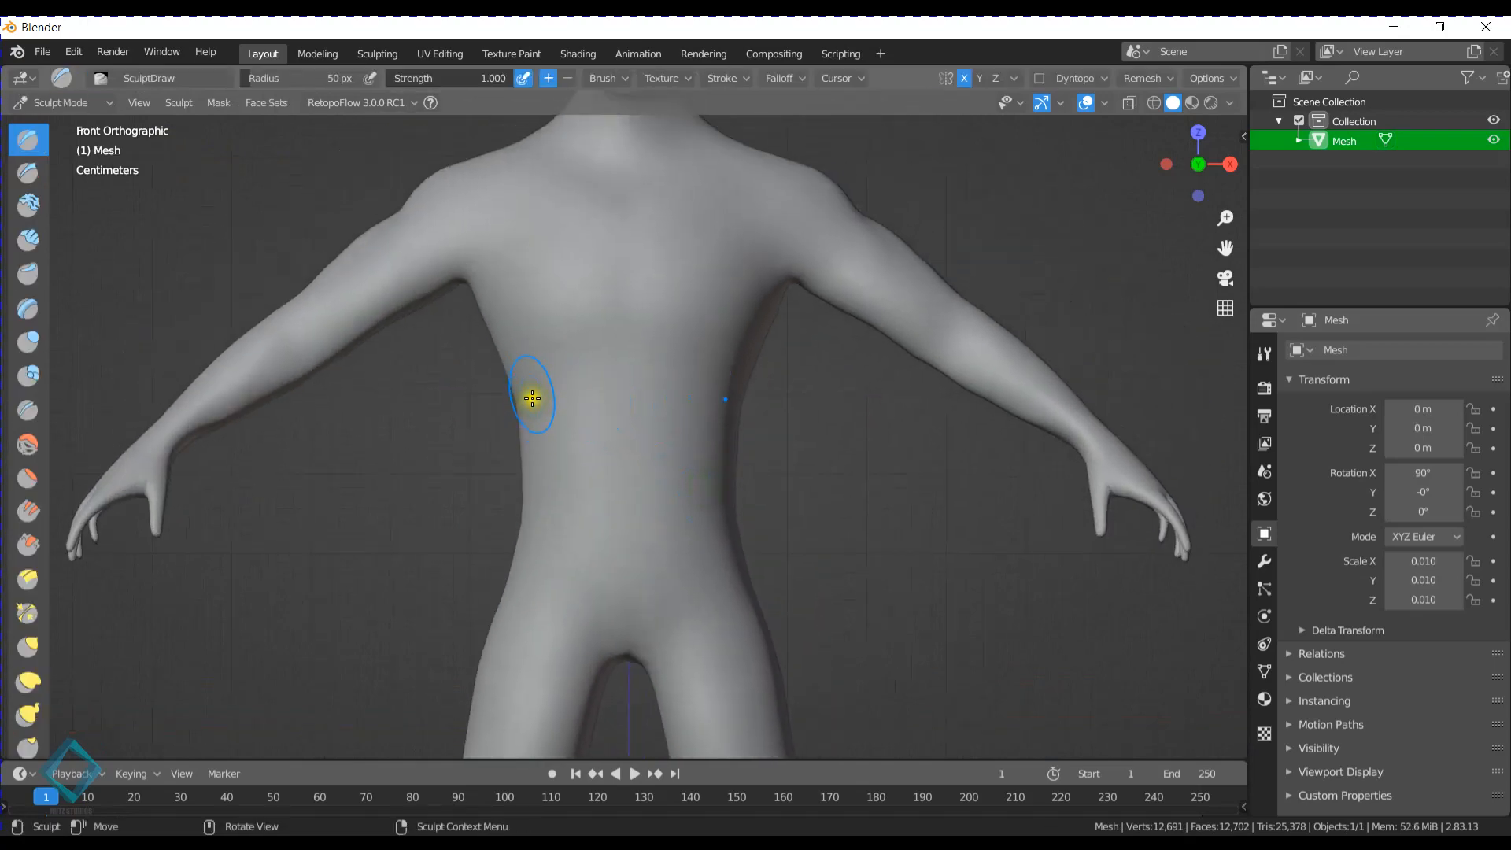
middle_click_drag(574, 299, 562, 489, "shift")
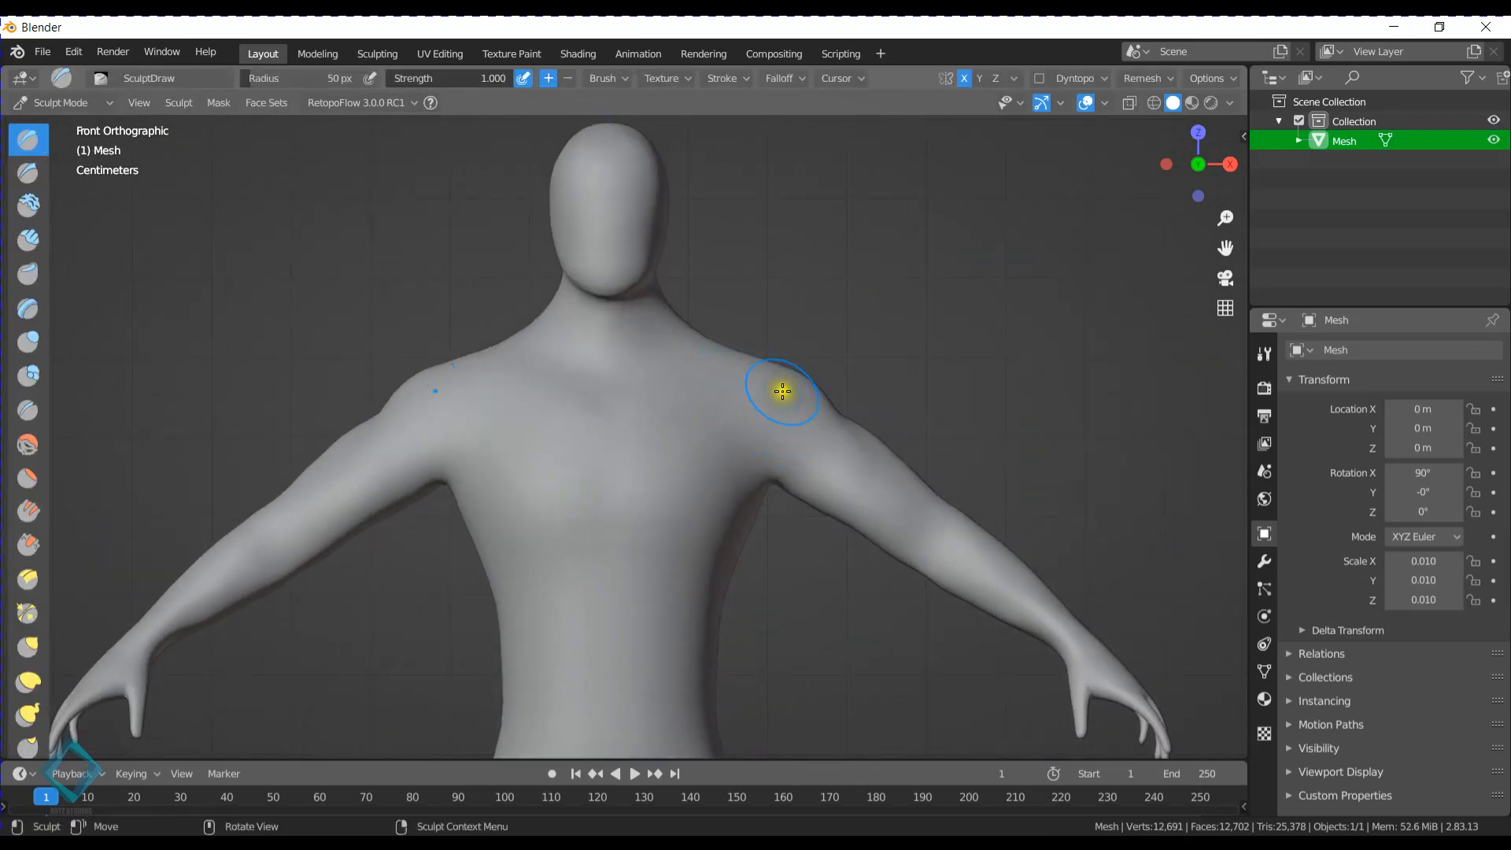
middle_click_drag(764, 413, 643, 433, "shift")
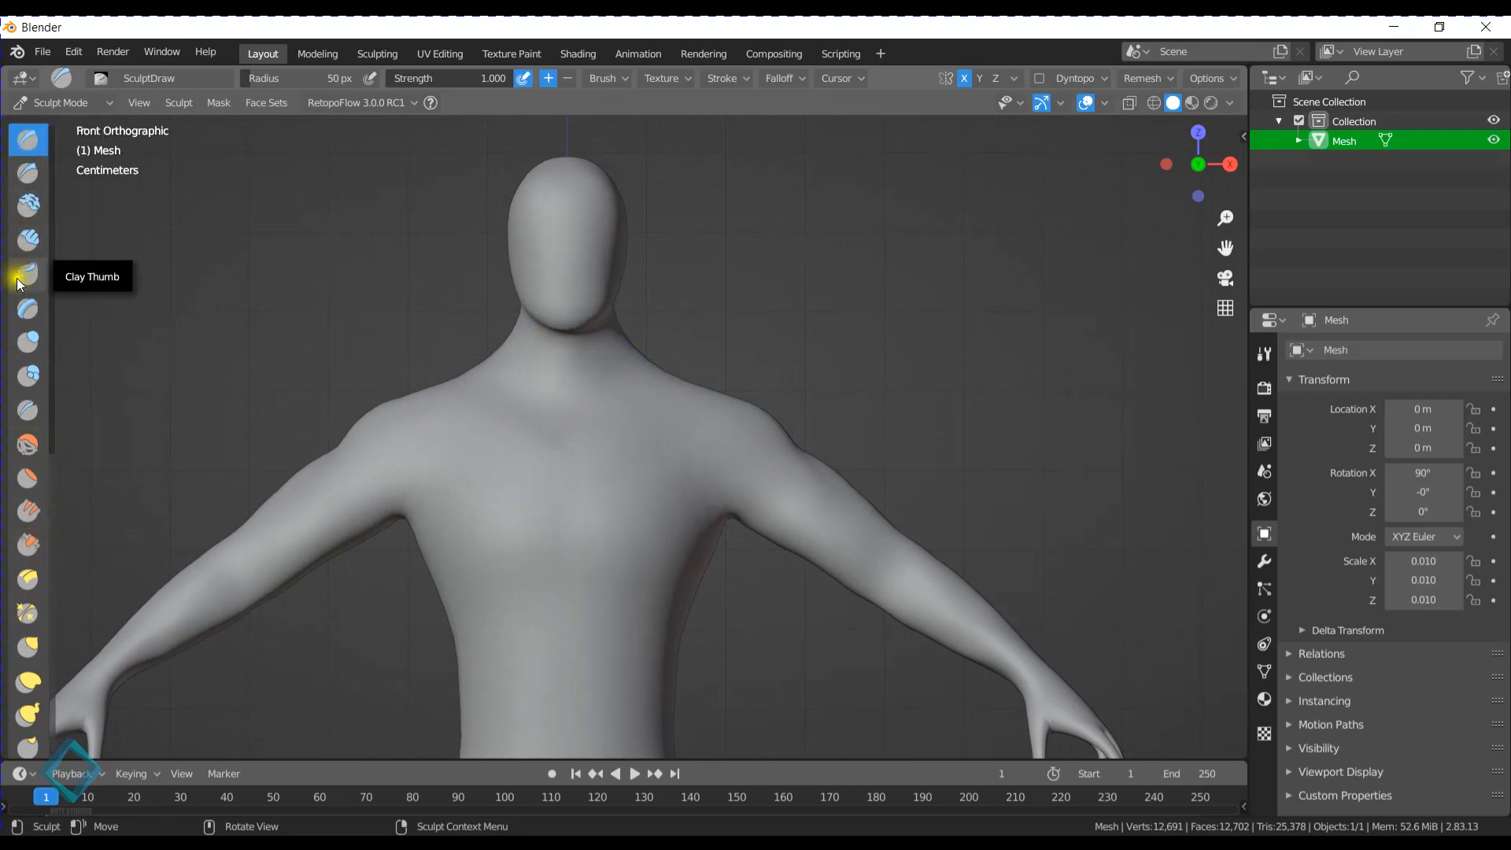
scroll(31, 376, "down", 1)
scroll(28, 417, "down", 4)
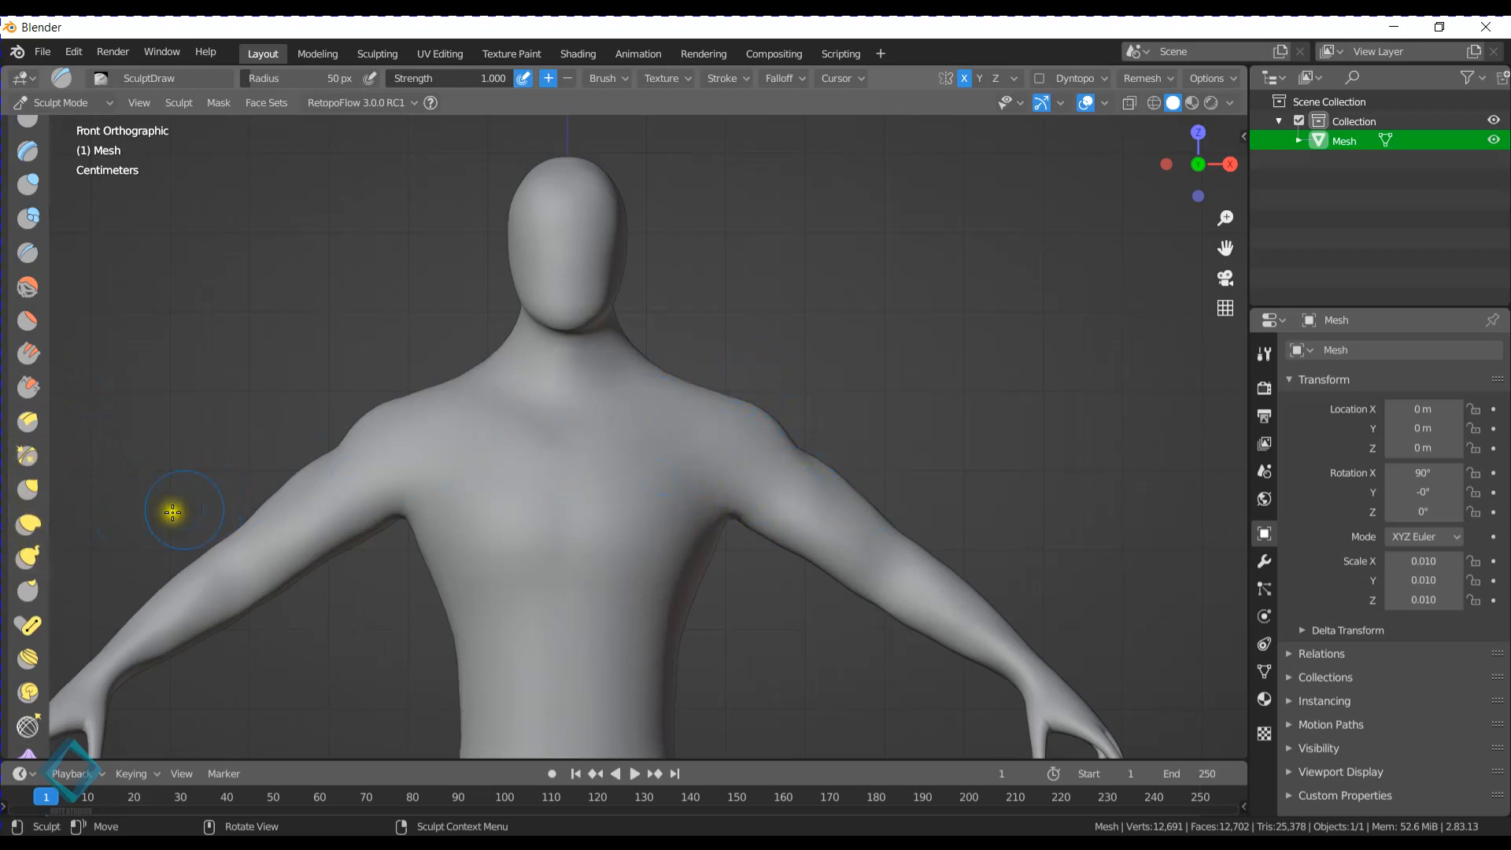
- Try pulling the shoulders outward with the Snake Hook brush, undoing each stroke
key("g")
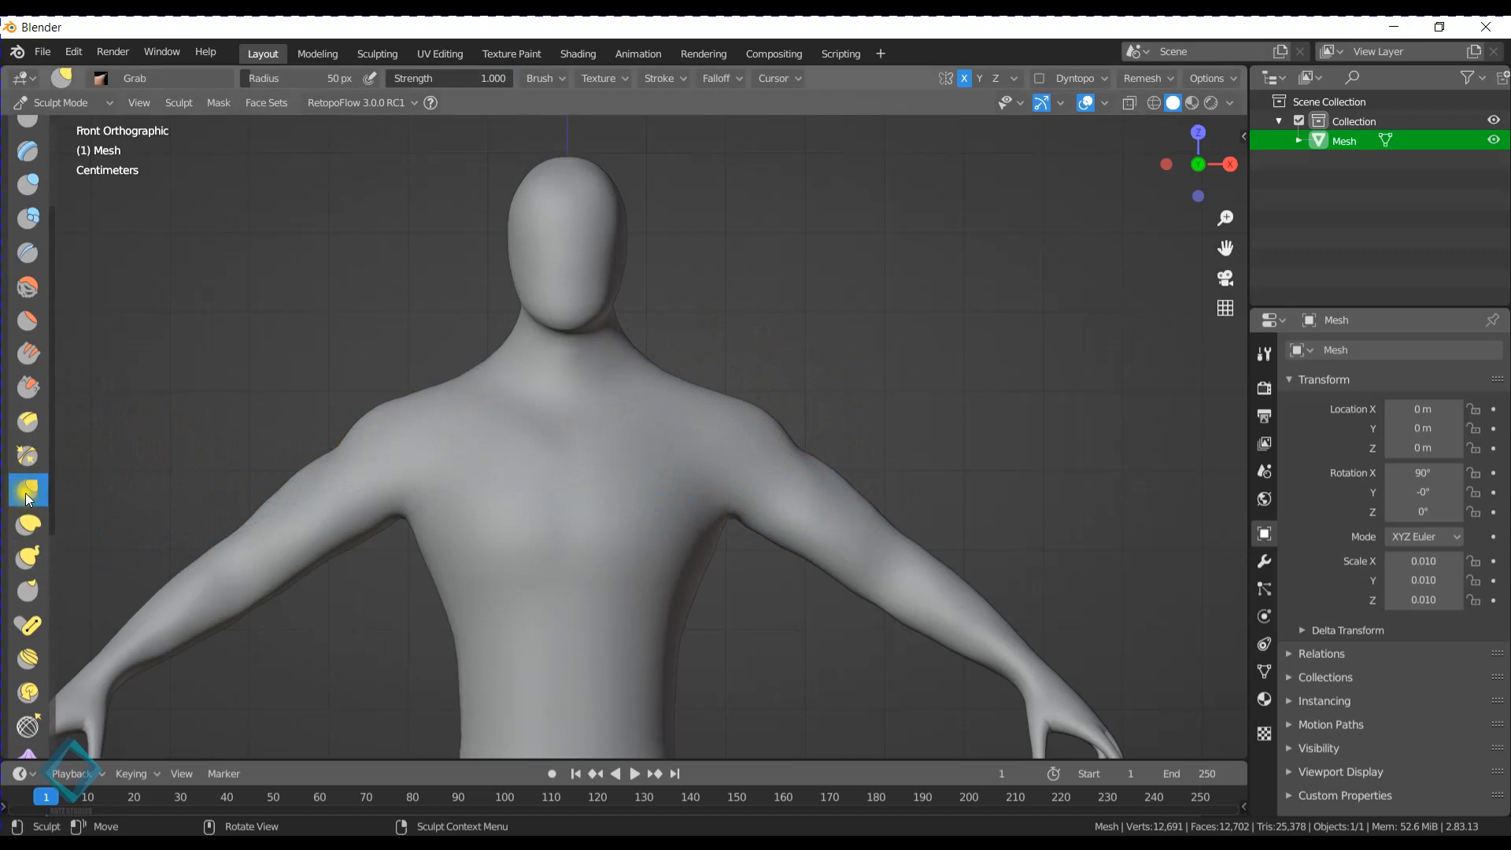
left_click(30, 561)
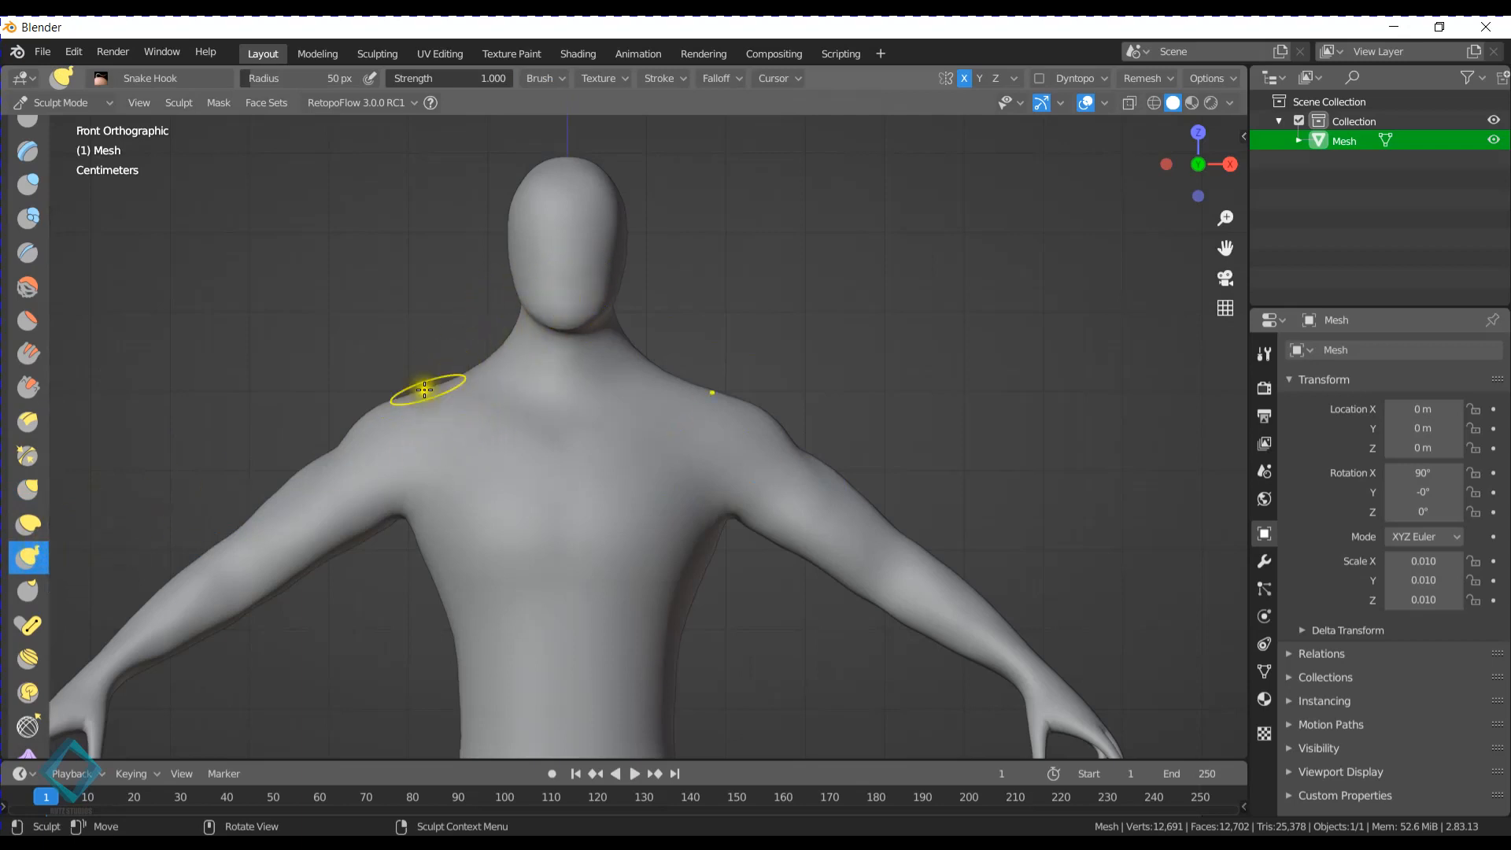
mouse_move(424, 390)
left_mouse_down()
mouse_move(390, 430)
mouse_move(293, 340)
left_mouse_up()
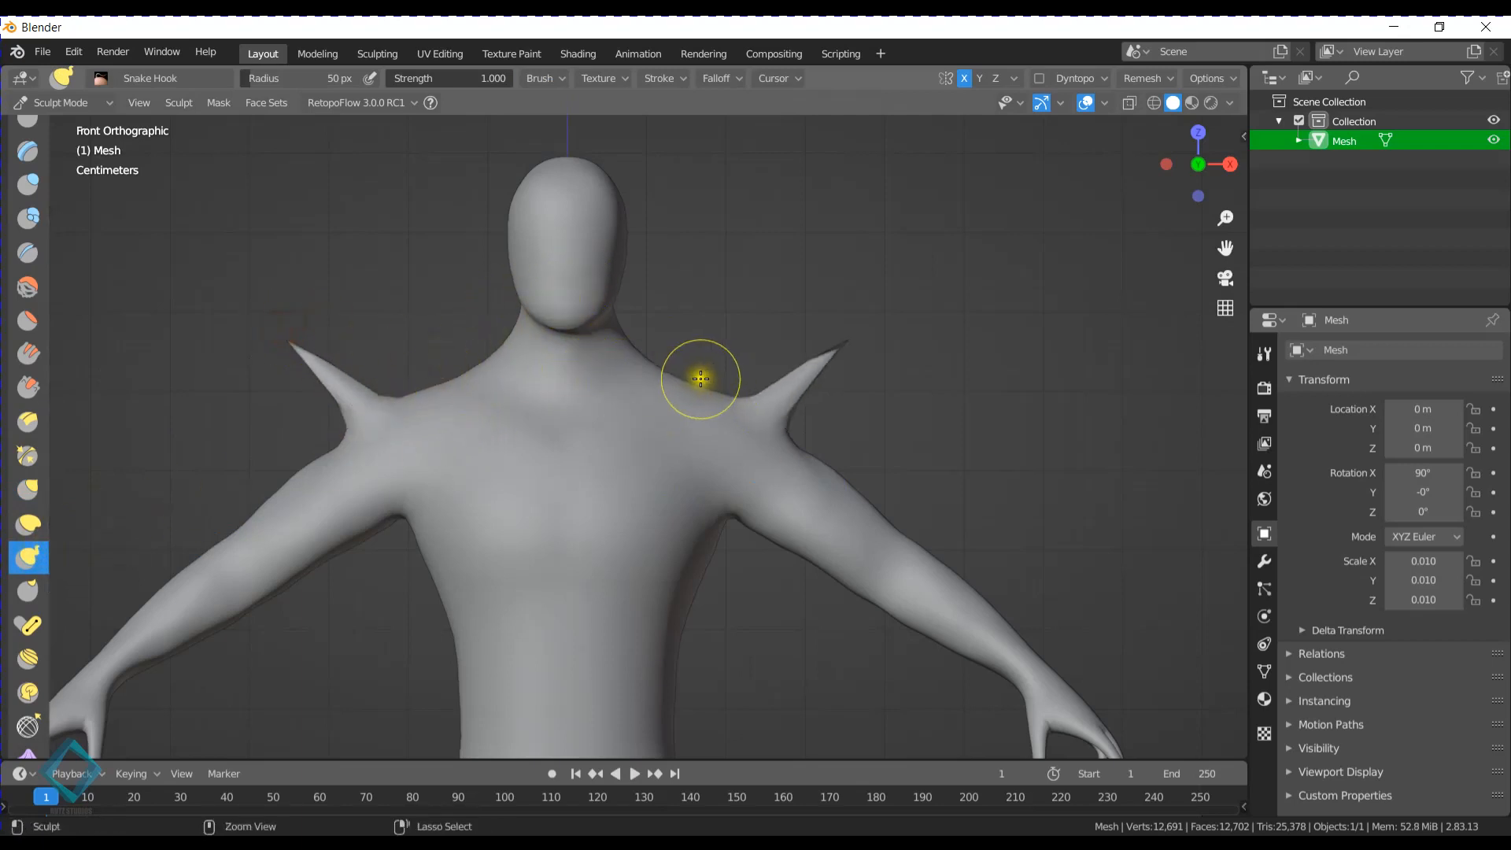
key("ctrl+z")
left_click_drag(682, 387, 765, 288)
key("ctrl+z")
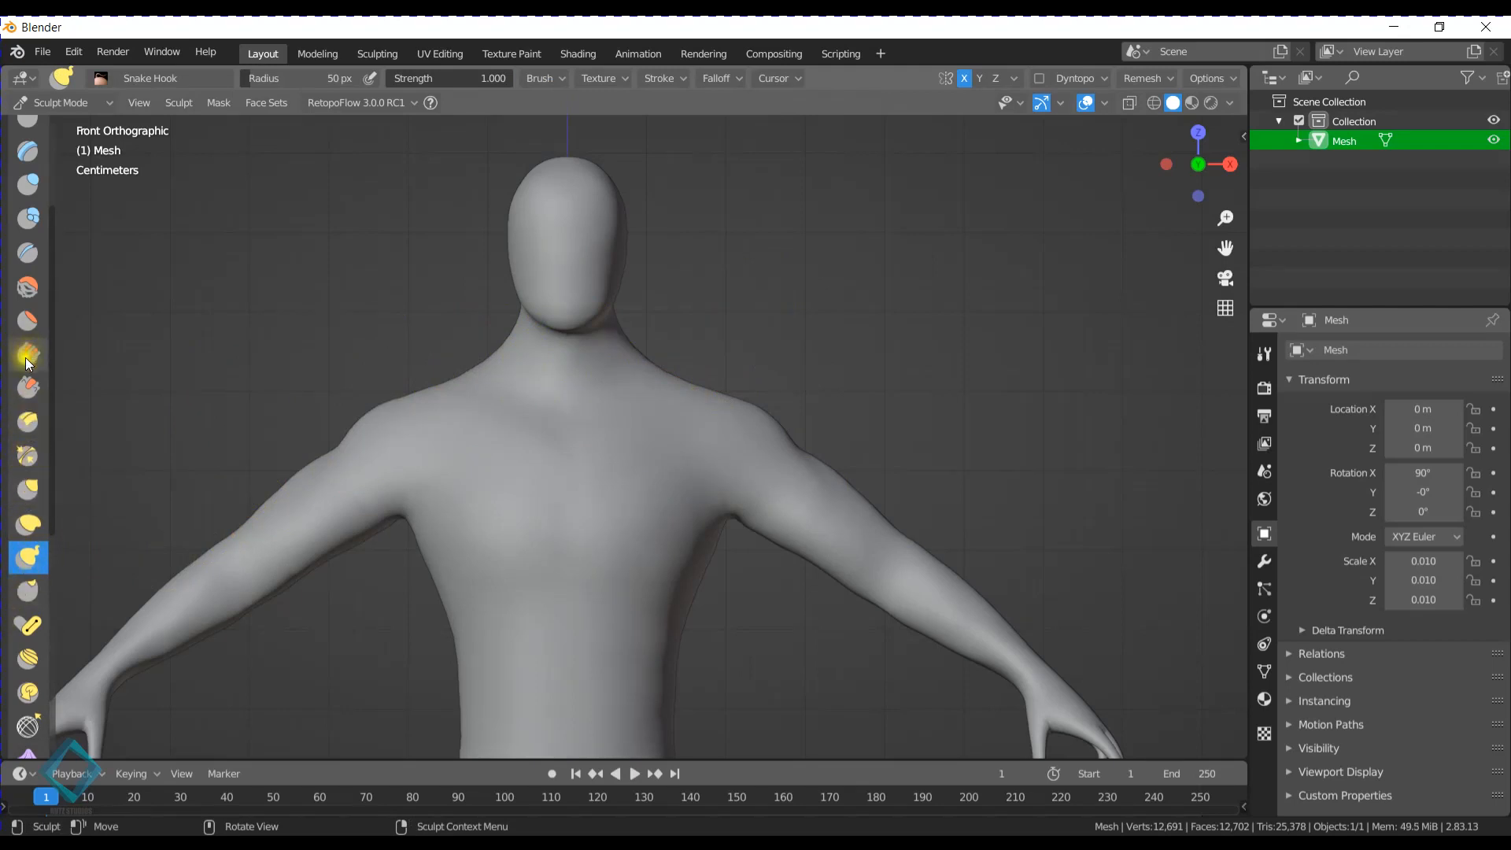
- Choose the Inflate/Deflate brush and set its radius to 113 px over the shoulder
scroll(26, 362, "up", 4)
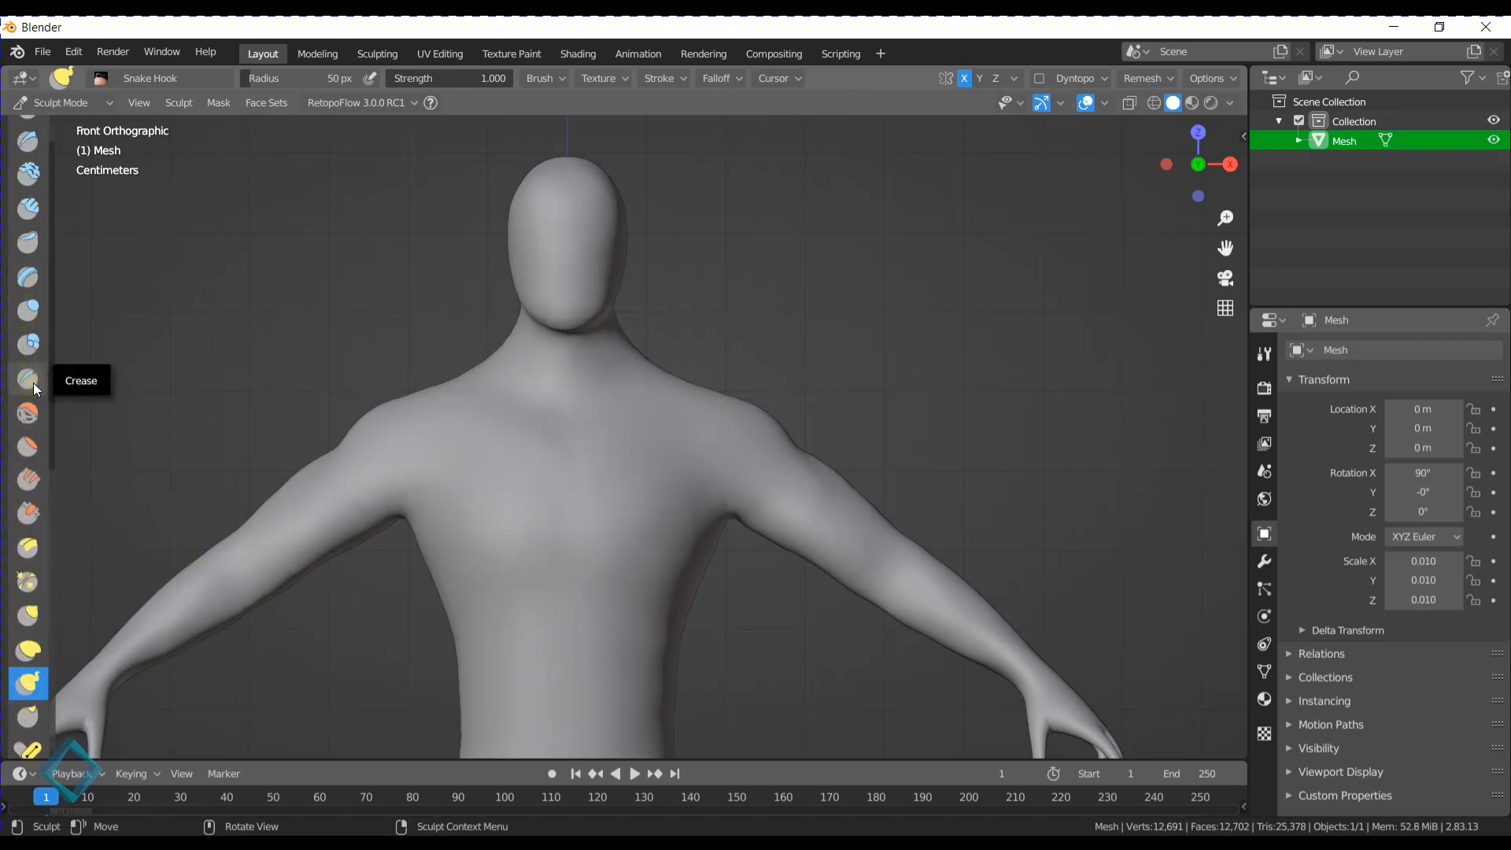
left_click(29, 310)
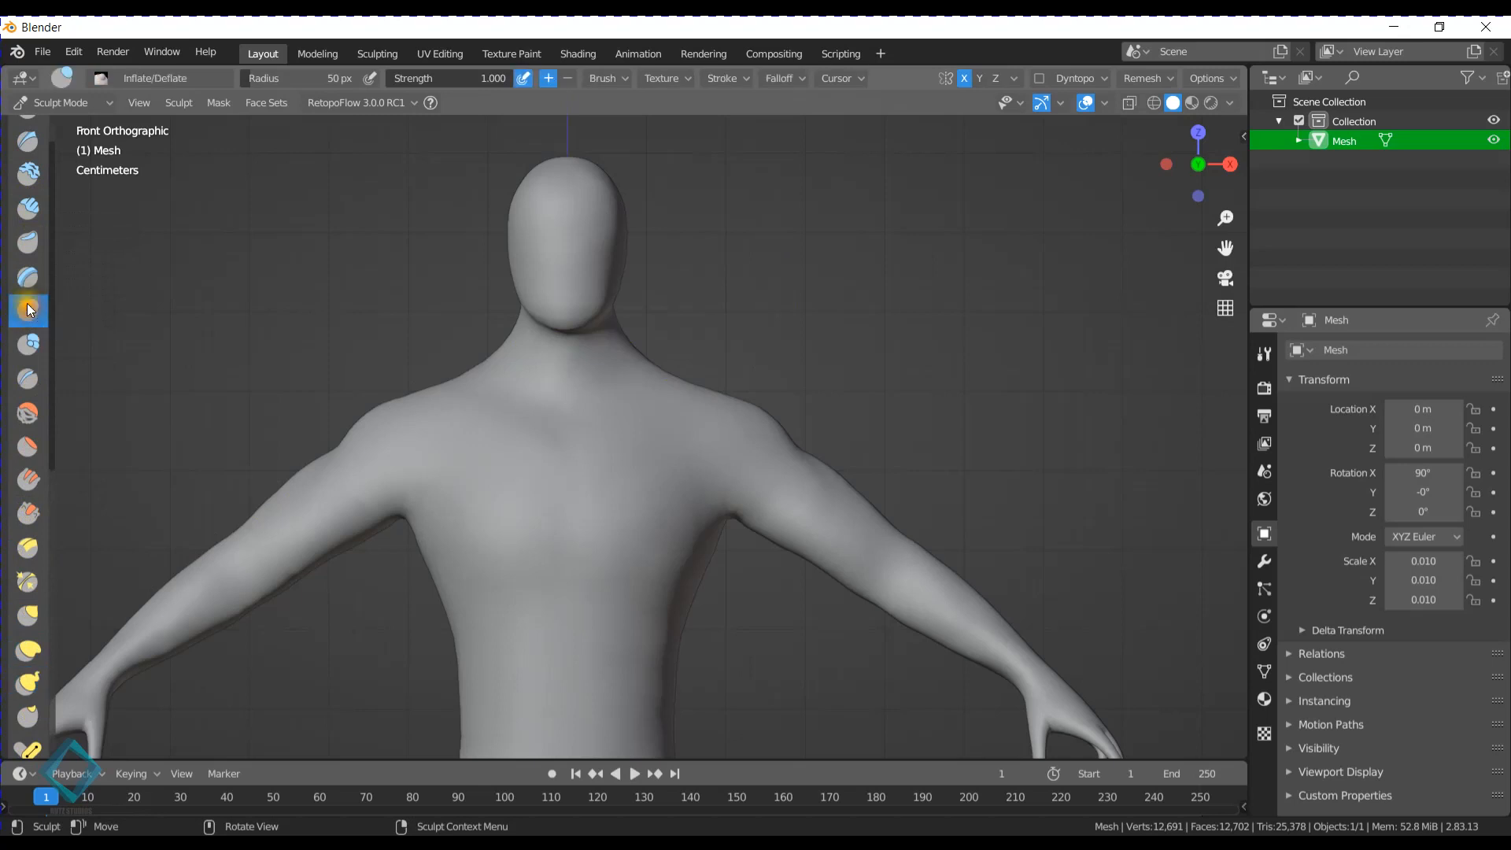
mouse_move(776, 441)
middle_mouse_down()
mouse_move(698, 392)
mouse_move(617, 411)
middle_mouse_up()
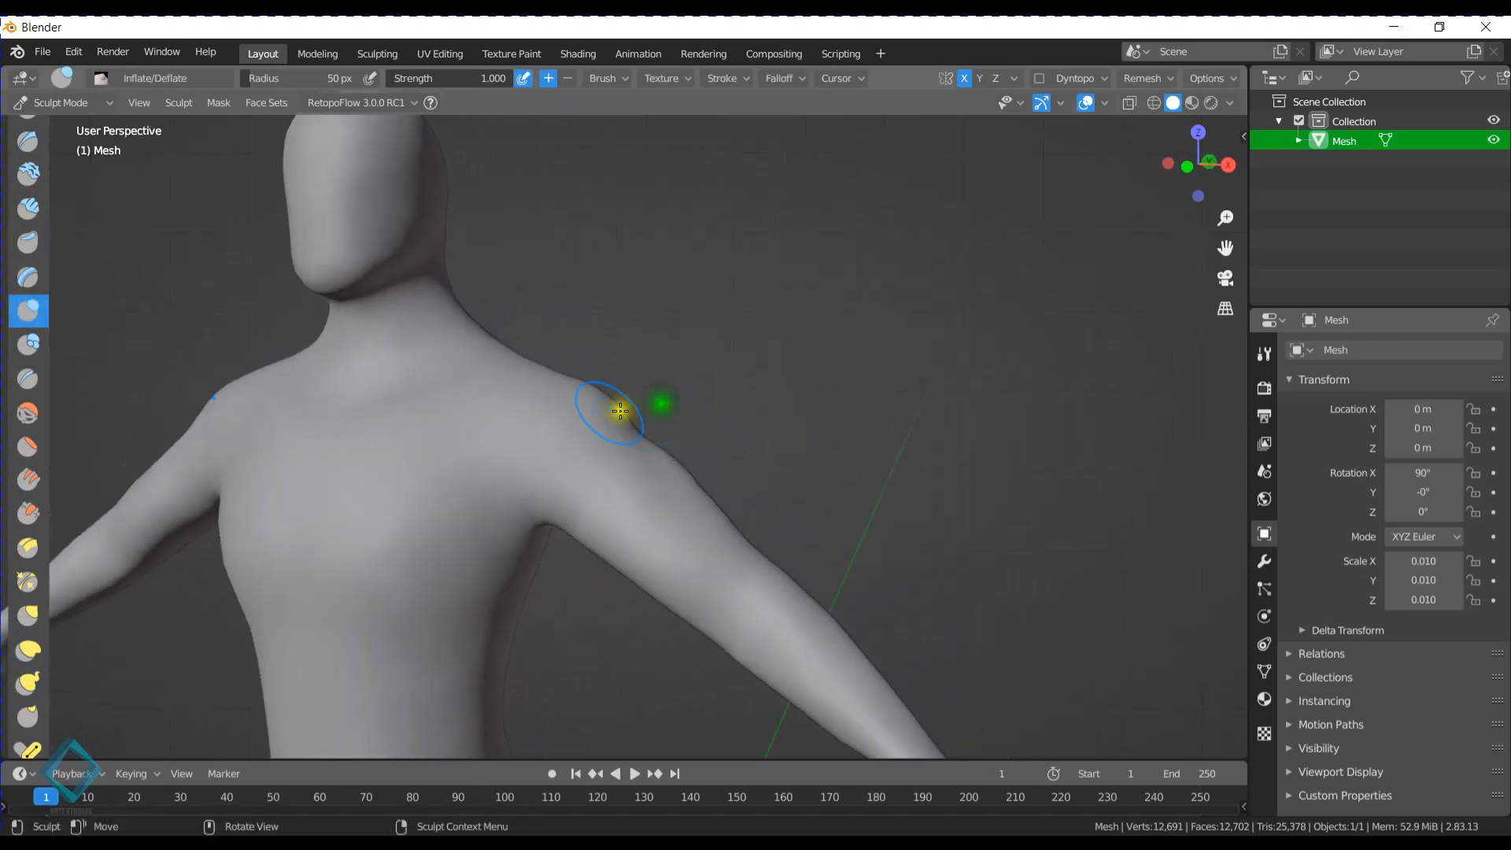
key("f")
left_click(629, 409)
- Try inflating the shoulder area with the Inflate/Deflate brush at full strength, and undo the stroke
left_click_drag(565, 431, 587, 436)
mouse_move(687, 421)
middle_mouse_down()
mouse_move(516, 414)
mouse_move(699, 473)
middle_mouse_up()
left_click_drag(699, 474, 669, 447)
key("ctrl+z")
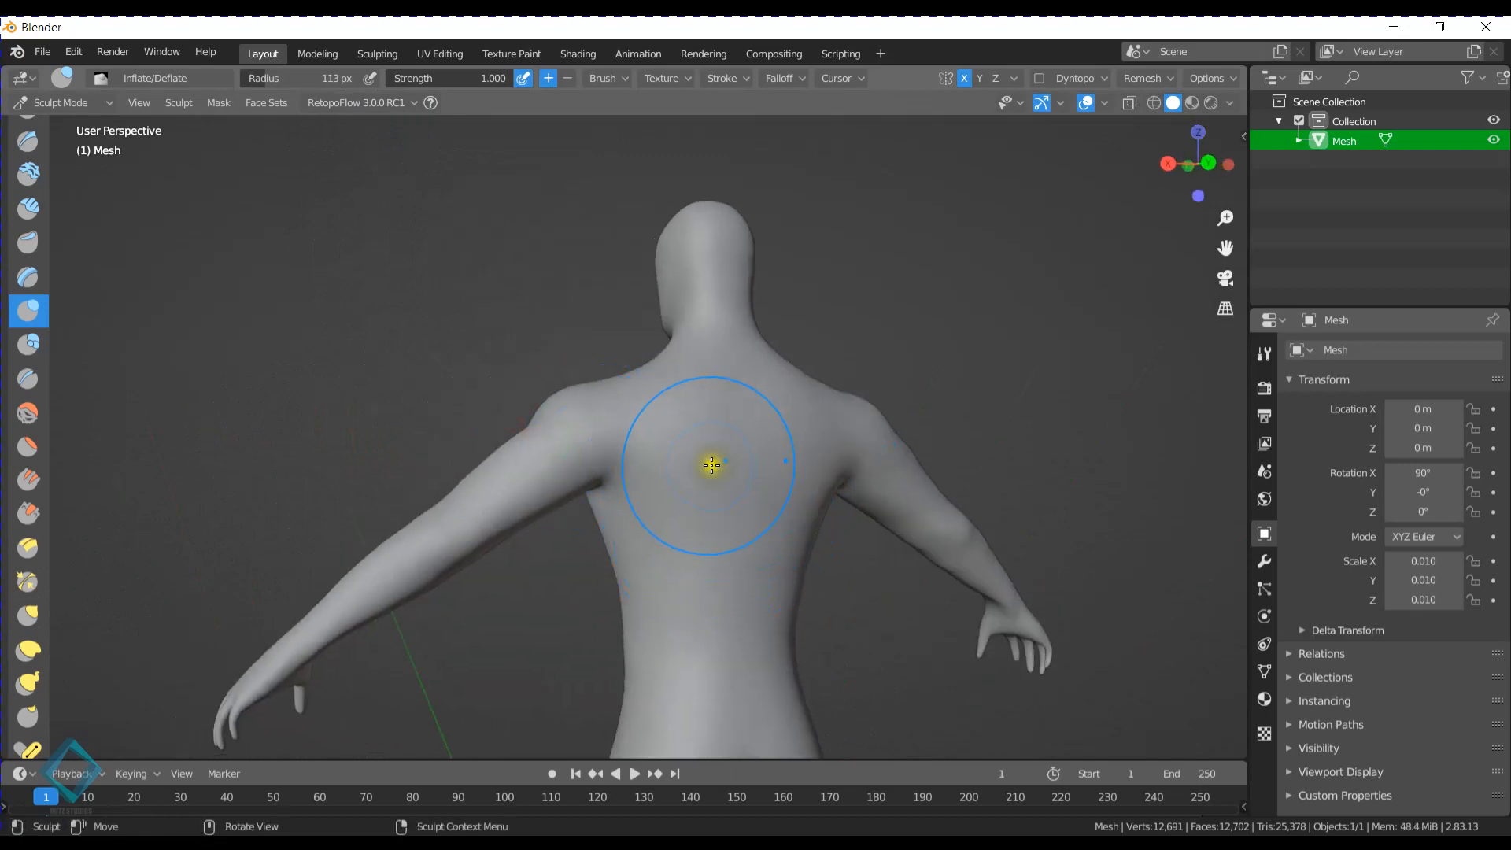
- Lower the Inflate/Deflate strength to 0.331 and build up volume on the upper back and behind the shoulders
key("shift+f")
left_click(602, 480)
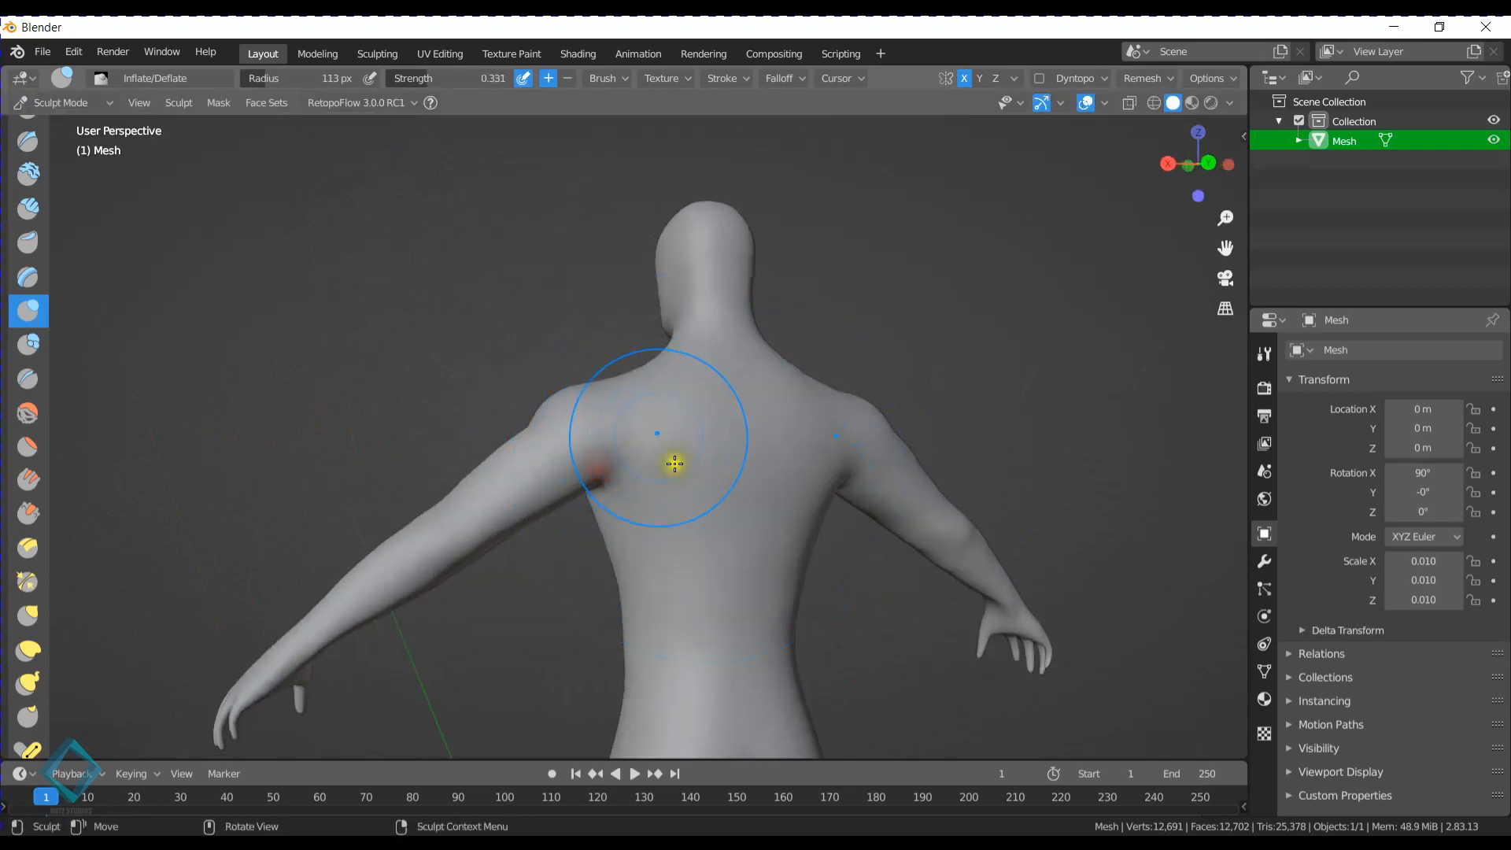
left_click(701, 472)
middle_click_drag(699, 462, 632, 454)
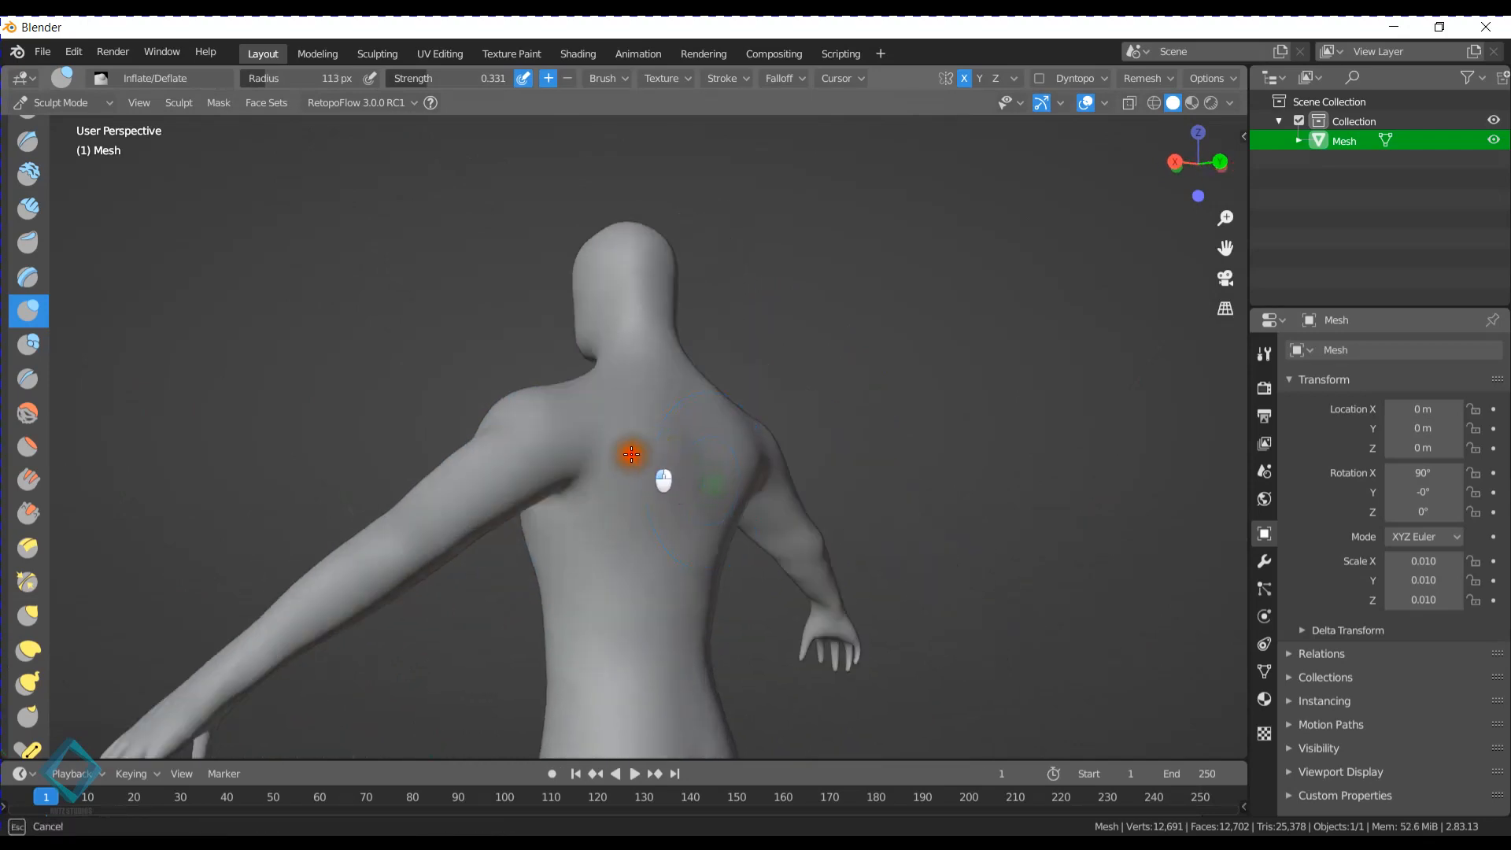
left_click_drag(658, 495, 631, 464)
middle_click_drag(536, 494, 575, 475)
- Examine the topology of the back, shoulders and chest in Edit Mode, and return to Sculpt Mode
key("ctrl+Tab")
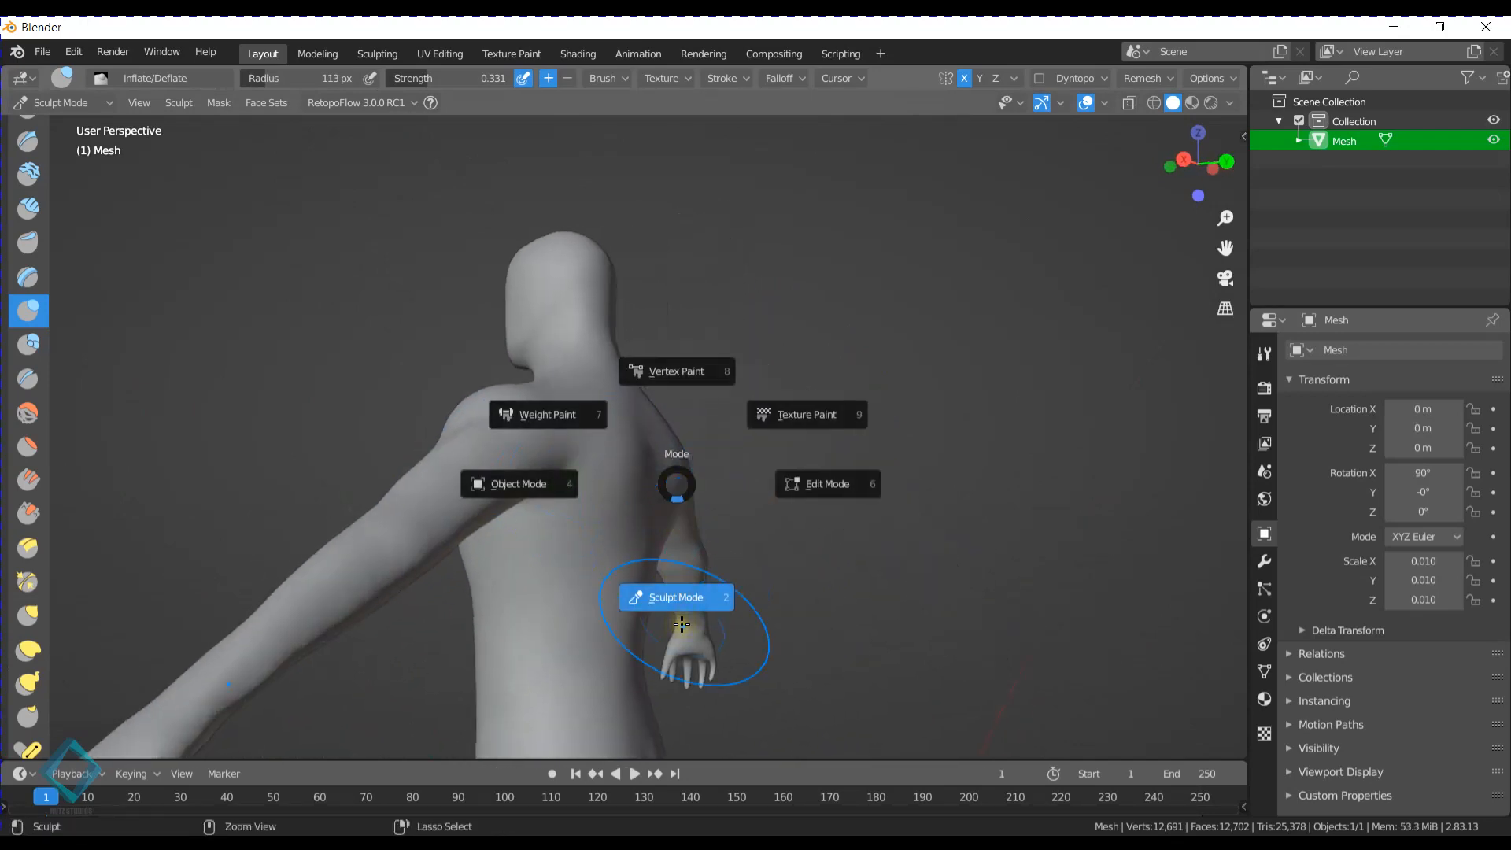
left_click(682, 602)
key("ctrl+Tab")
left_click(965, 489)
middle_click_drag(886, 482, 441, 496)
scroll(756, 545, "up", 3)
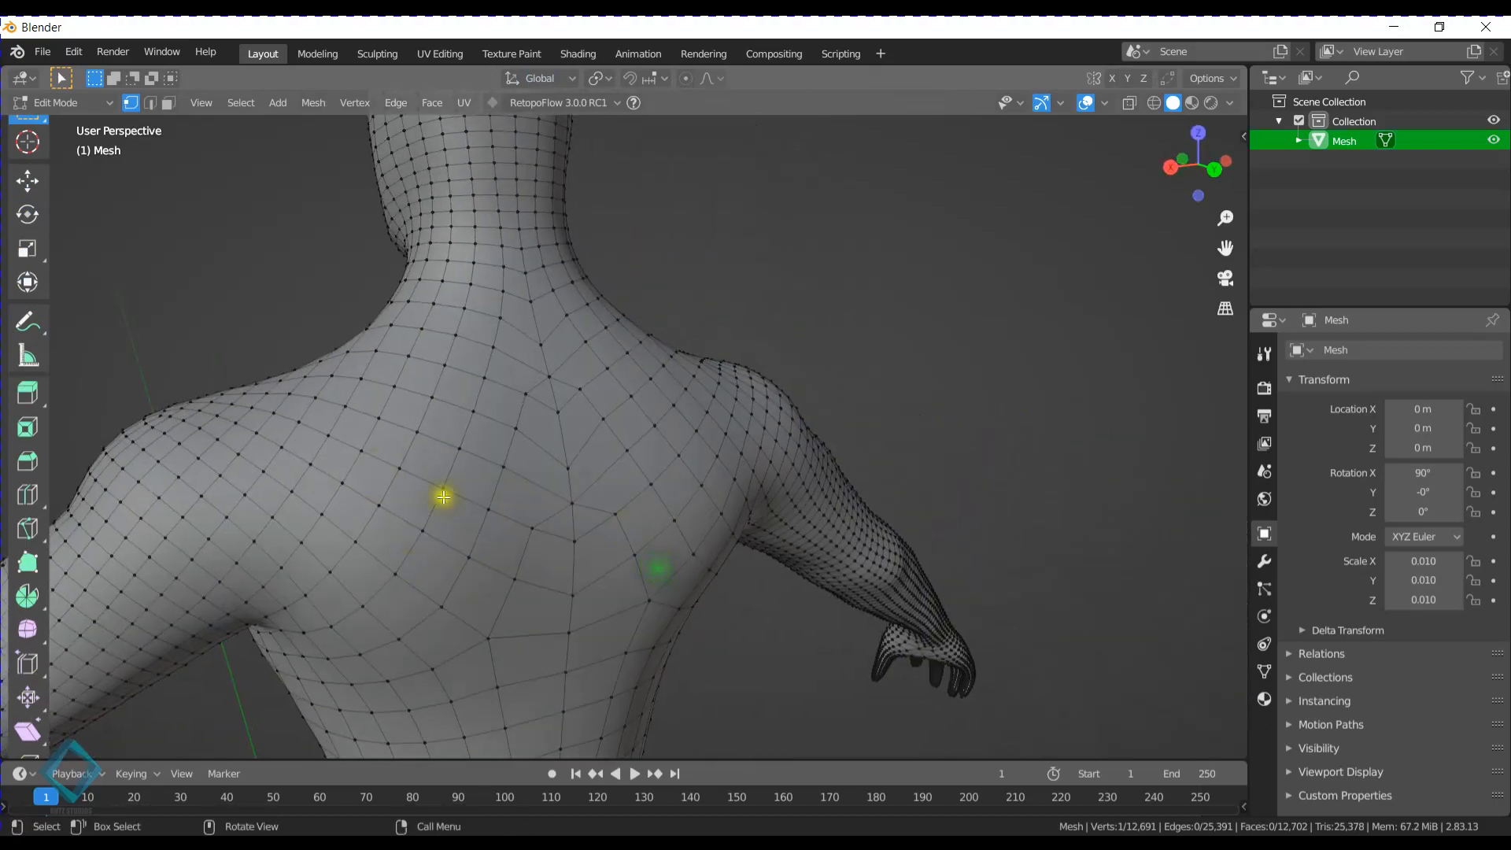
middle_click_drag(866, 509, 748, 444)
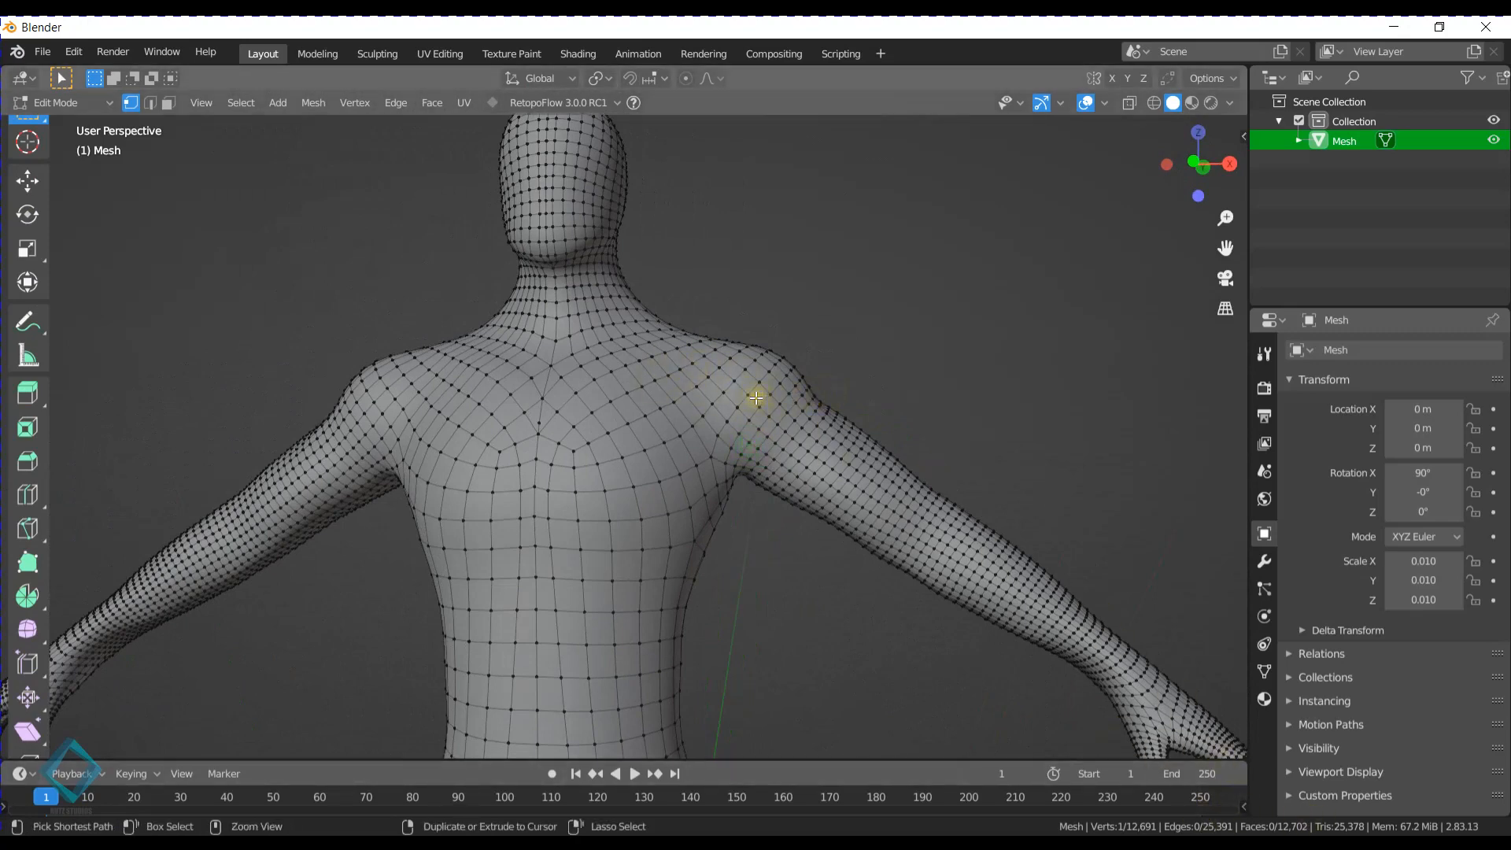
key("ctrl+Tab")
left_click(774, 555)
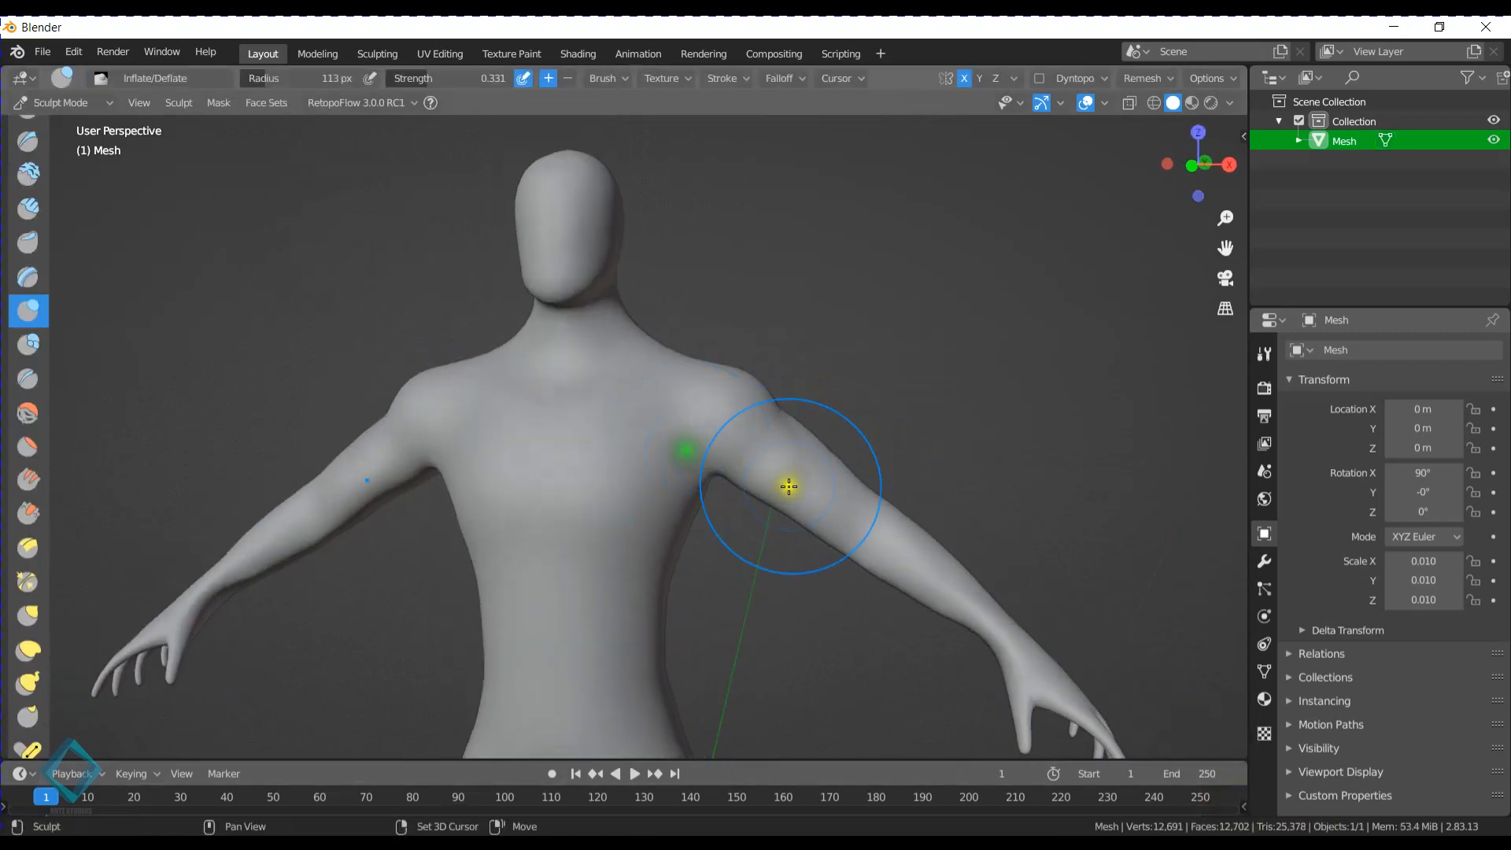
- Inflate the front and back of the upper arms to give them more muscle volume
mouse_move(787, 483)
left_mouse_down()
mouse_move(830, 487)
mouse_move(814, 474)
left_mouse_up()
scroll(814, 475, "up", 3)
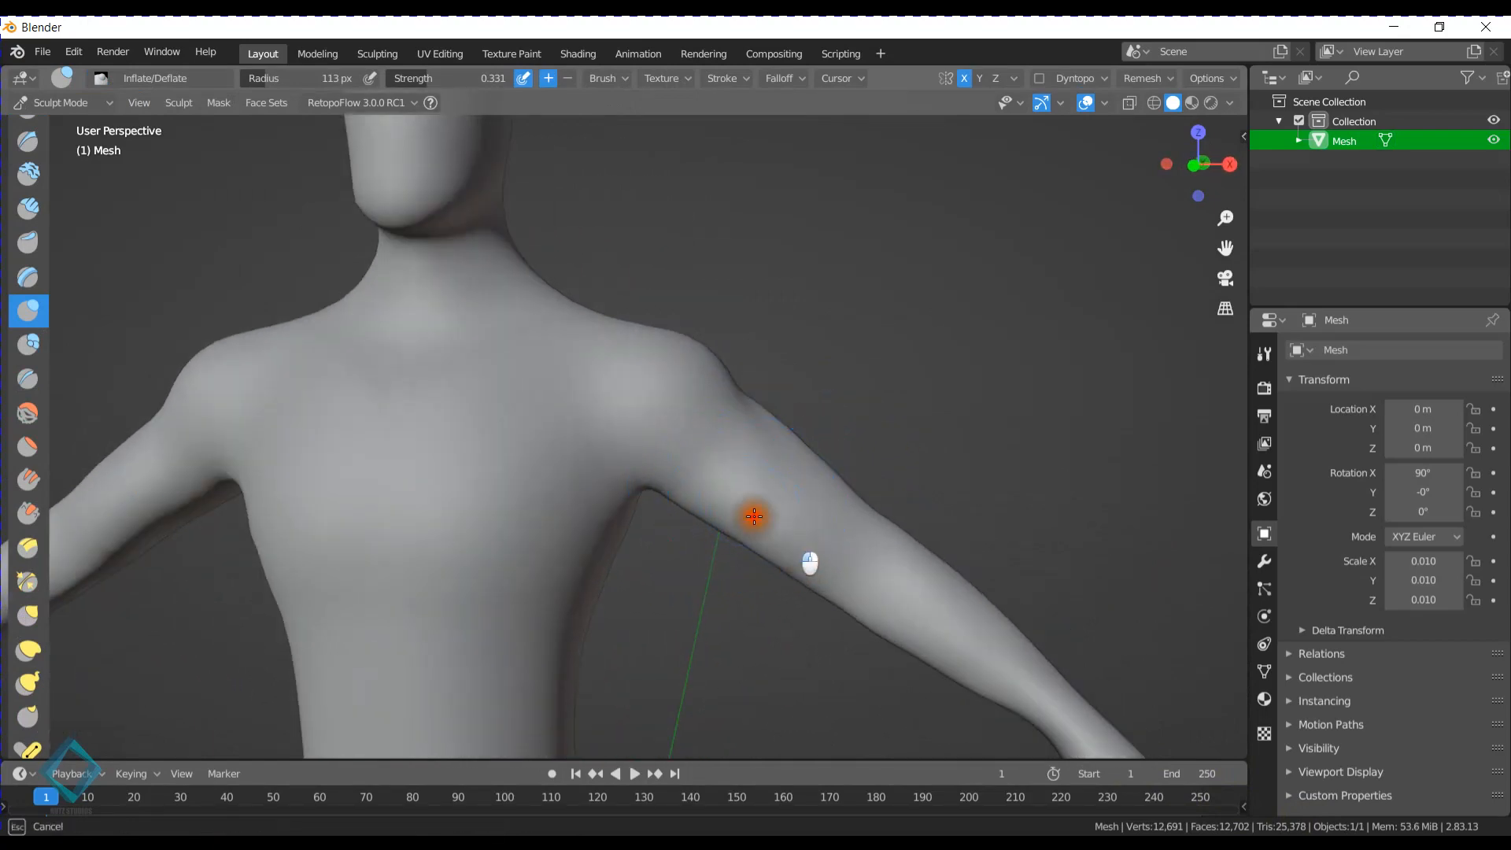
middle_click_drag(690, 490, 462, 530)
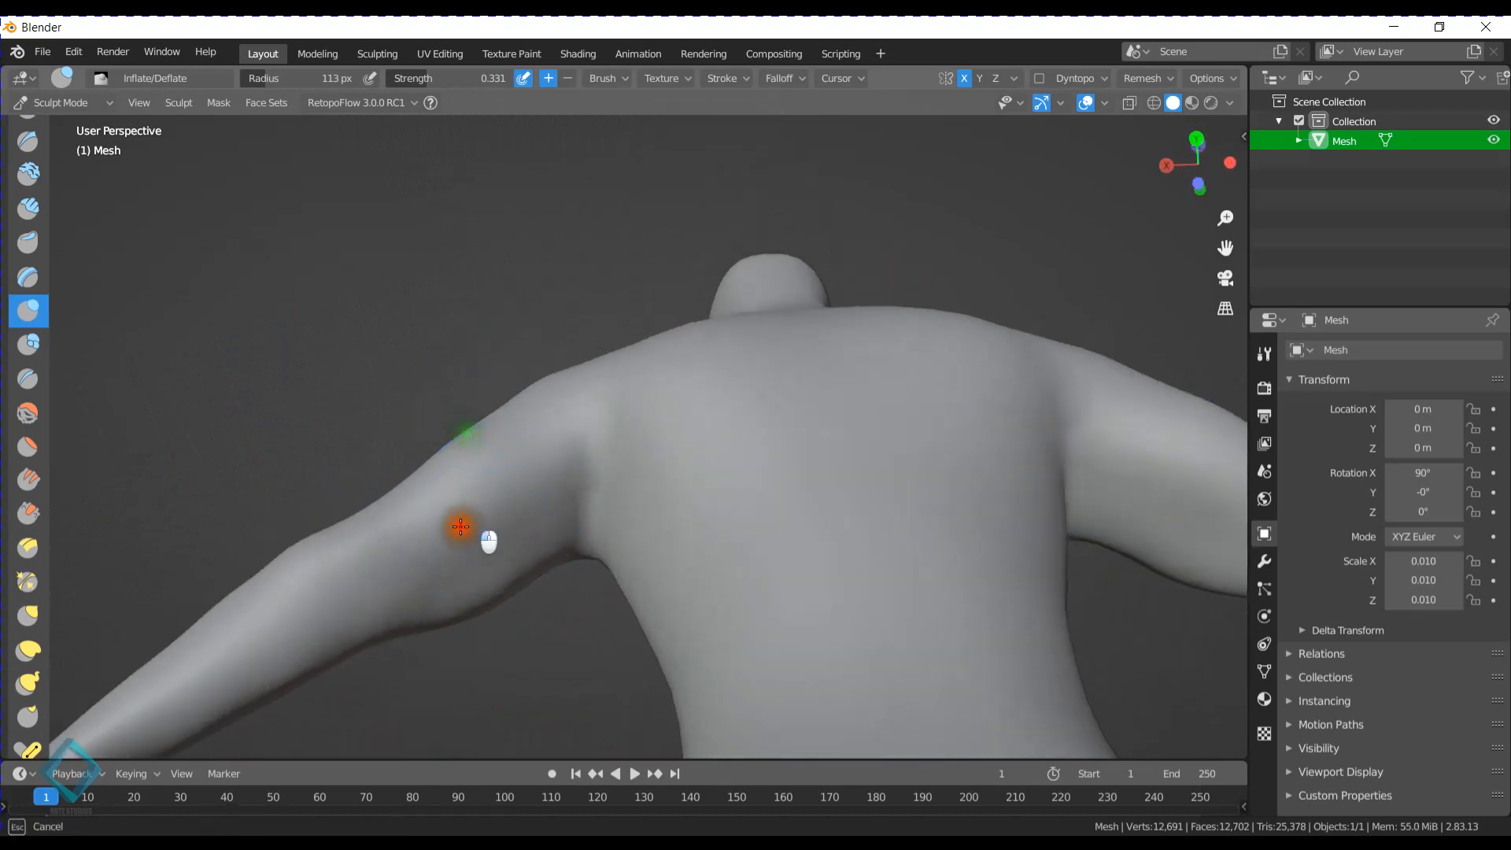
middle_click_drag(530, 442, 784, 395)
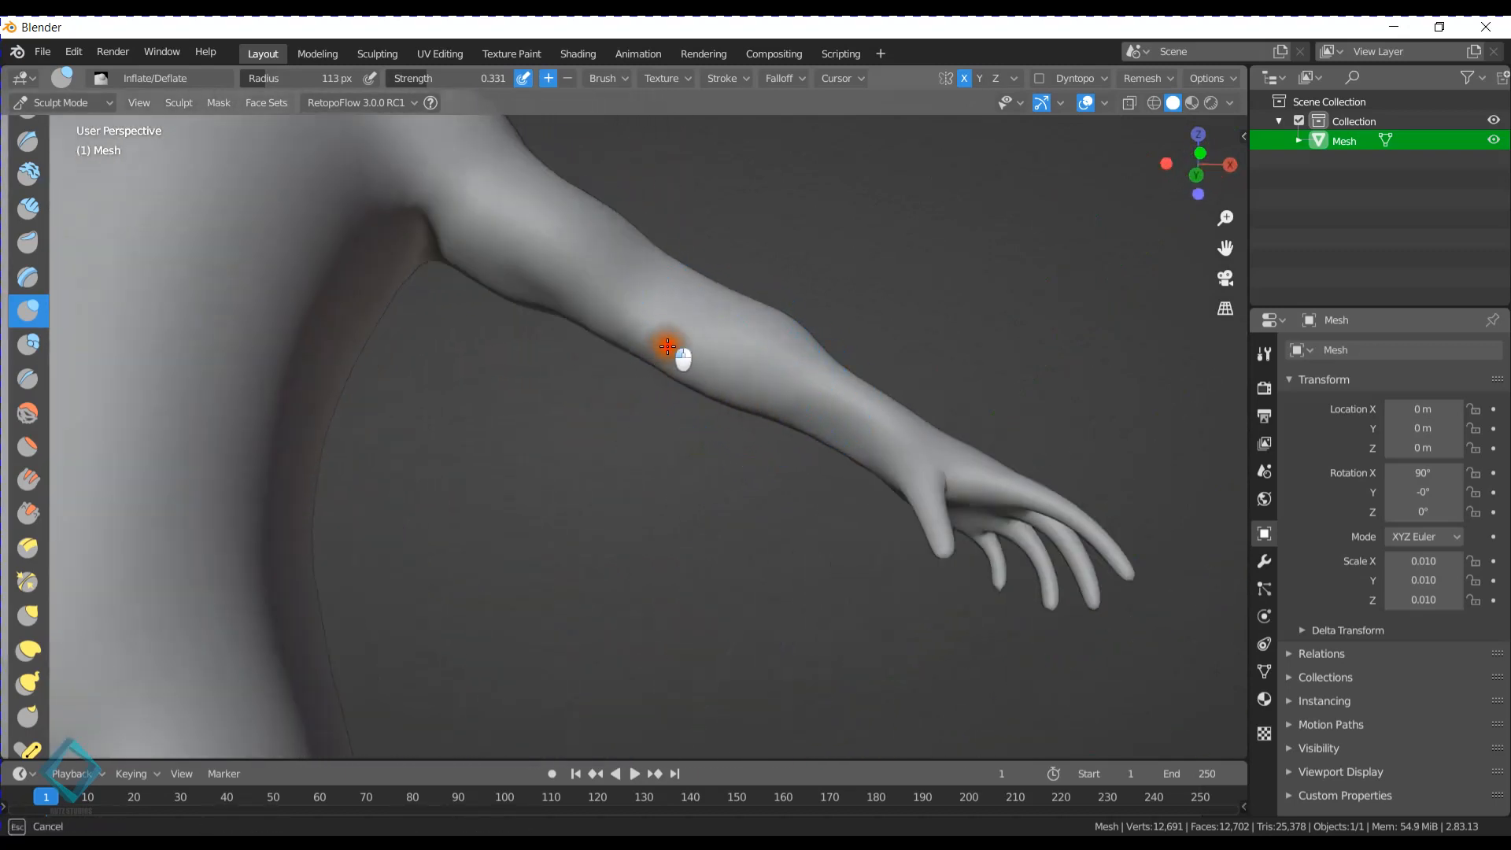
- Build up the forearms around the elbow and below it with Inflate/Deflate strokes from several angles
middle_click_drag(717, 348, 762, 354)
left_click_drag(665, 325, 678, 358)
middle_click_drag(866, 400, 580, 364)
mouse_move(523, 422)
middle_mouse_down()
mouse_move(557, 388)
mouse_move(703, 453)
mouse_move(551, 347)
mouse_move(499, 291)
middle_mouse_up()
left_click_drag(509, 385, 500, 395)
middle_click_drag(501, 393, 739, 455)
left_click_drag(700, 394, 667, 461)
middle_click_drag(665, 450, 715, 405)
left_click_drag(660, 386, 679, 406)
mouse_move(682, 408)
middle_mouse_down()
mouse_move(698, 415)
mouse_move(705, 476)
mouse_move(921, 425)
mouse_move(759, 432)
mouse_move(687, 508)
middle_mouse_up()
- Set the Inflate/Deflate brush to a radius of 123 px and a strength of 0.099
key("shift+f")
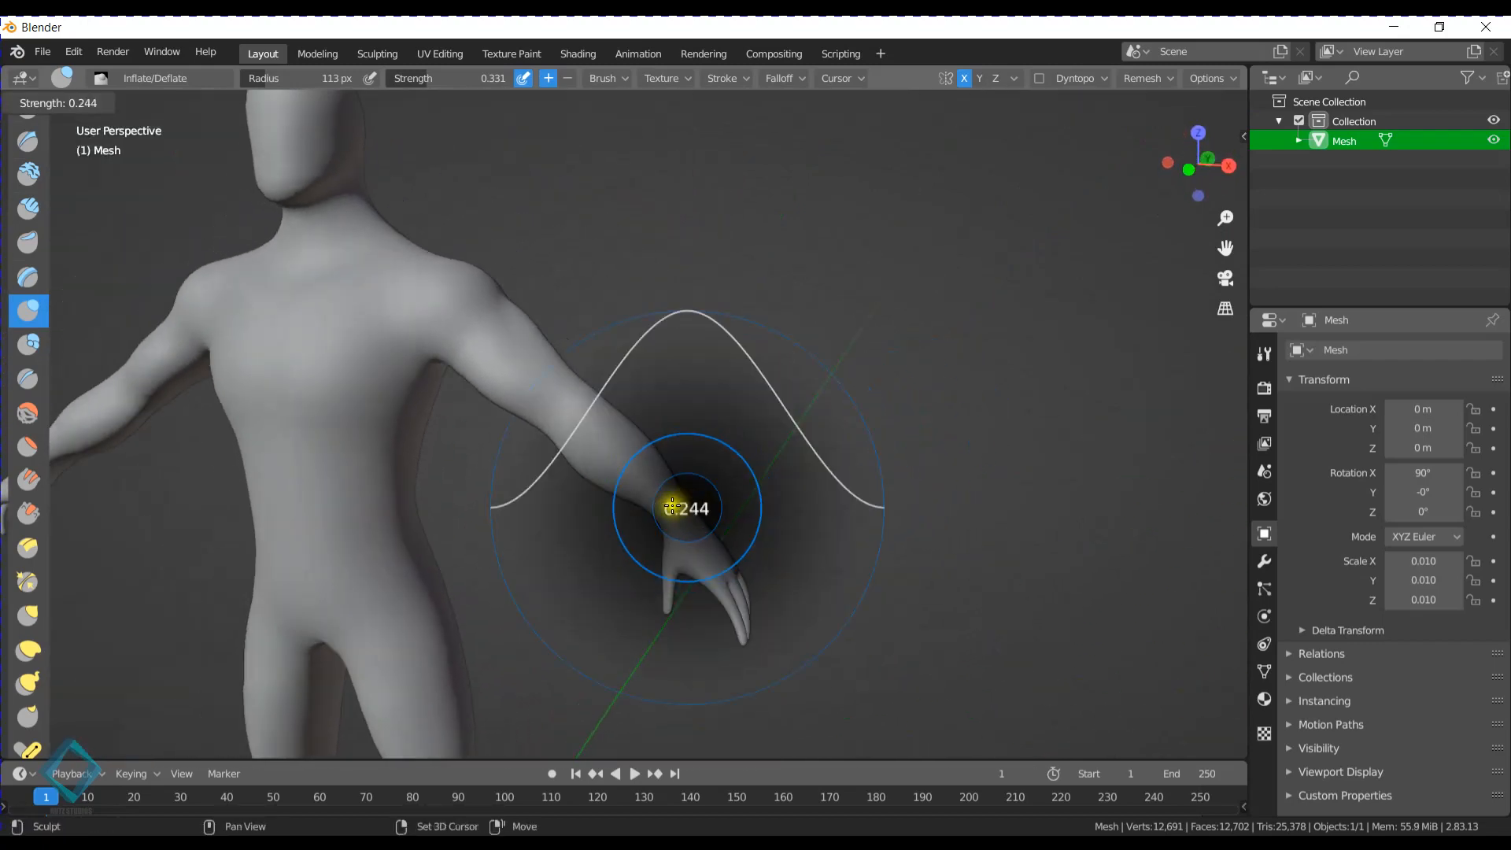
key("Escape")
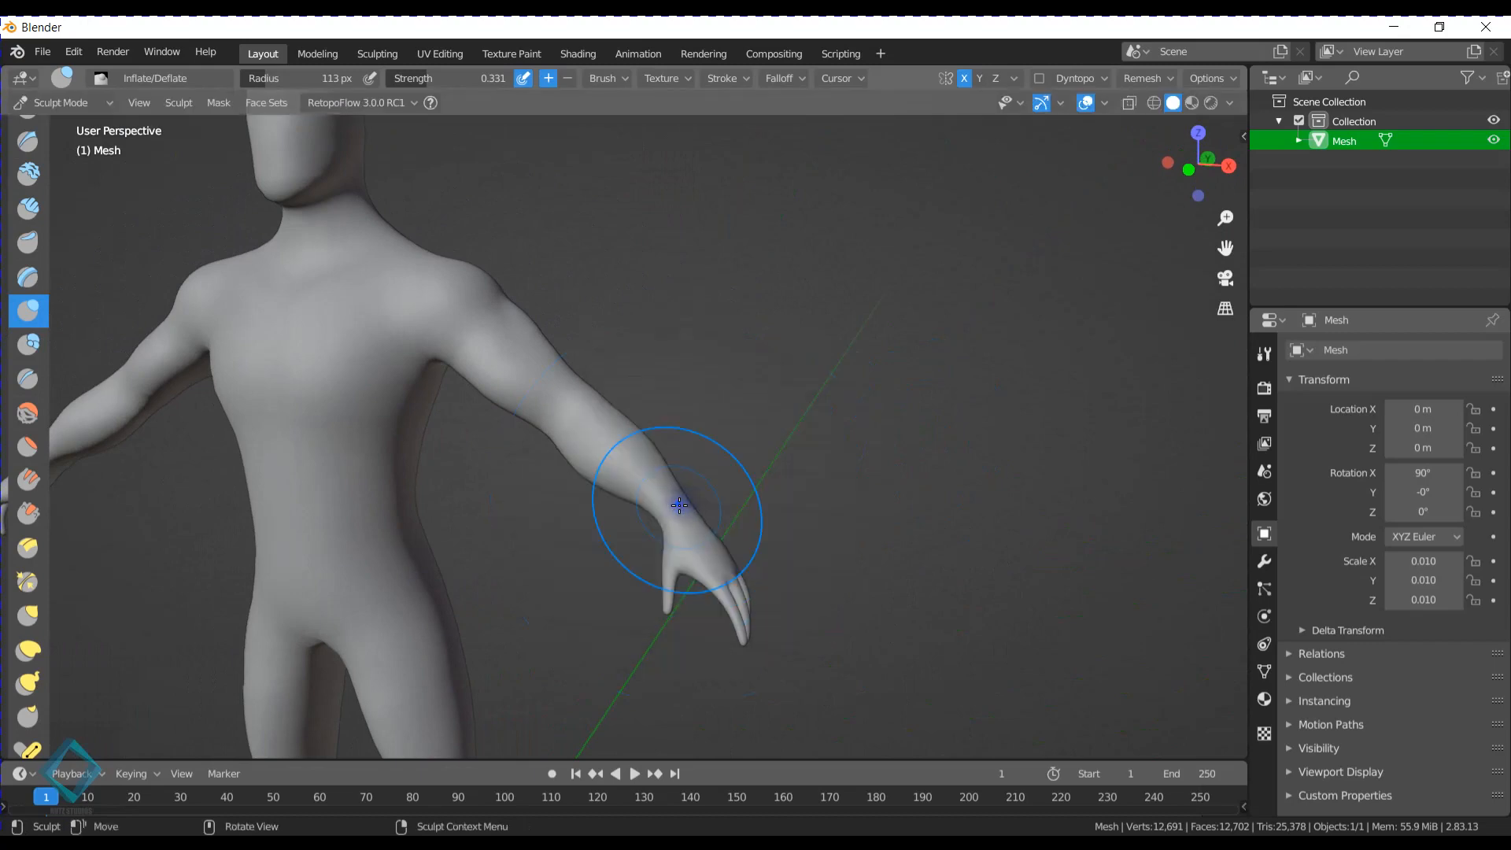
key("shift+f")
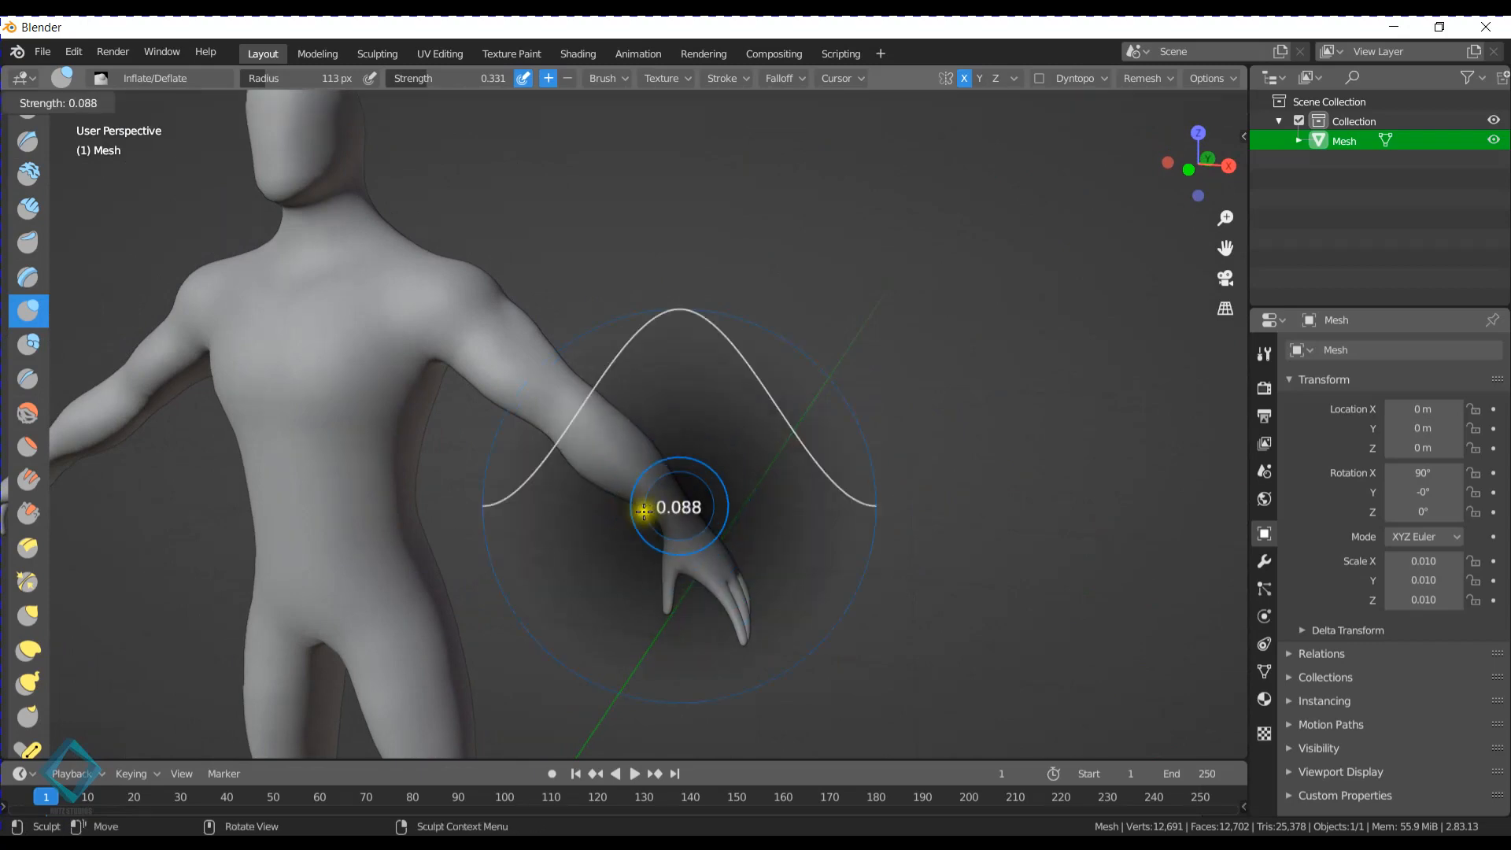
left_click(641, 522)
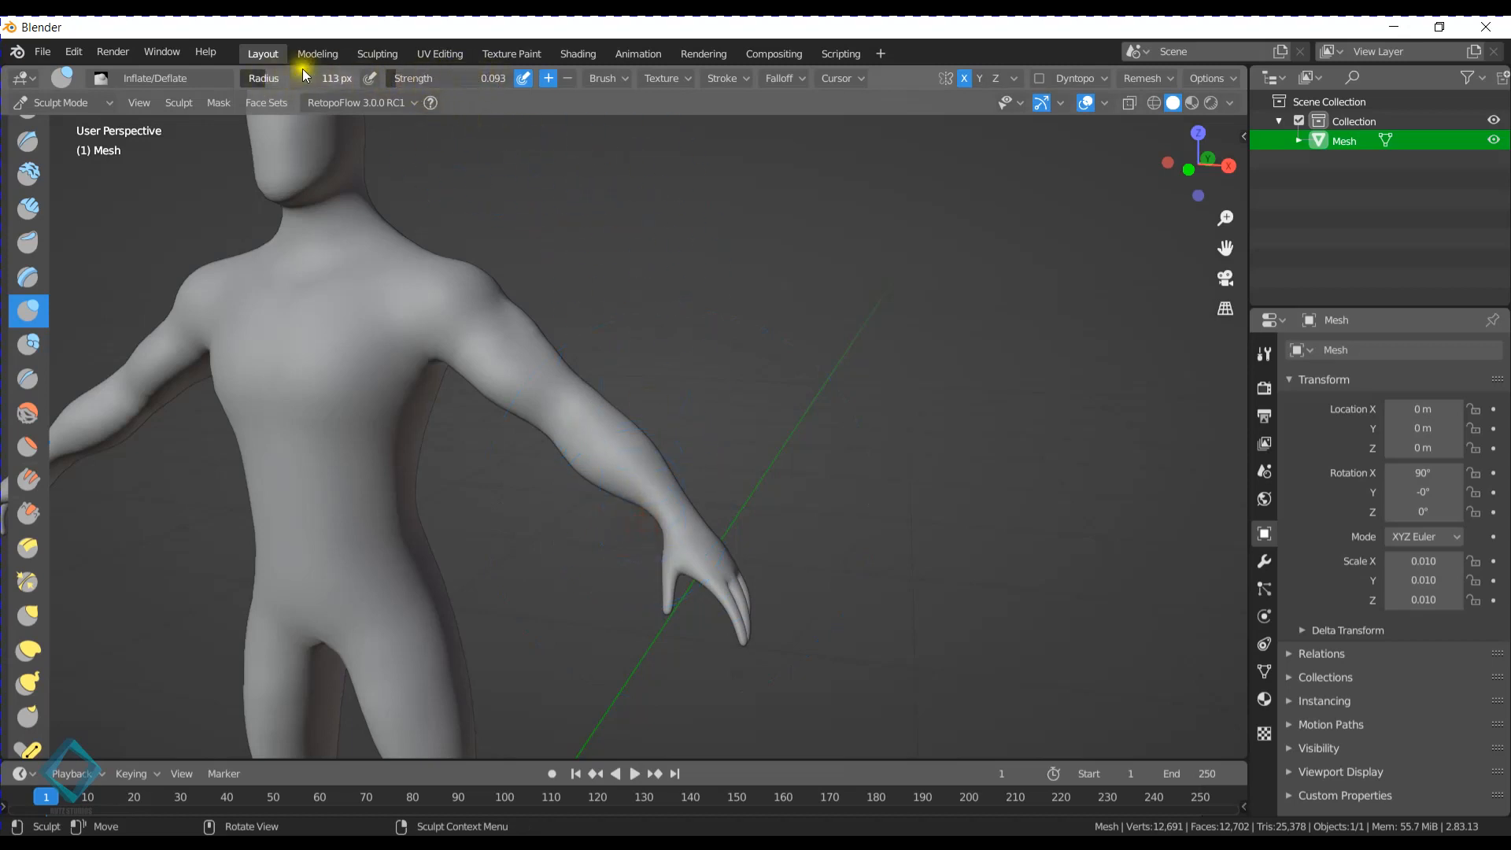
left_click_drag(292, 74, 293, 74)
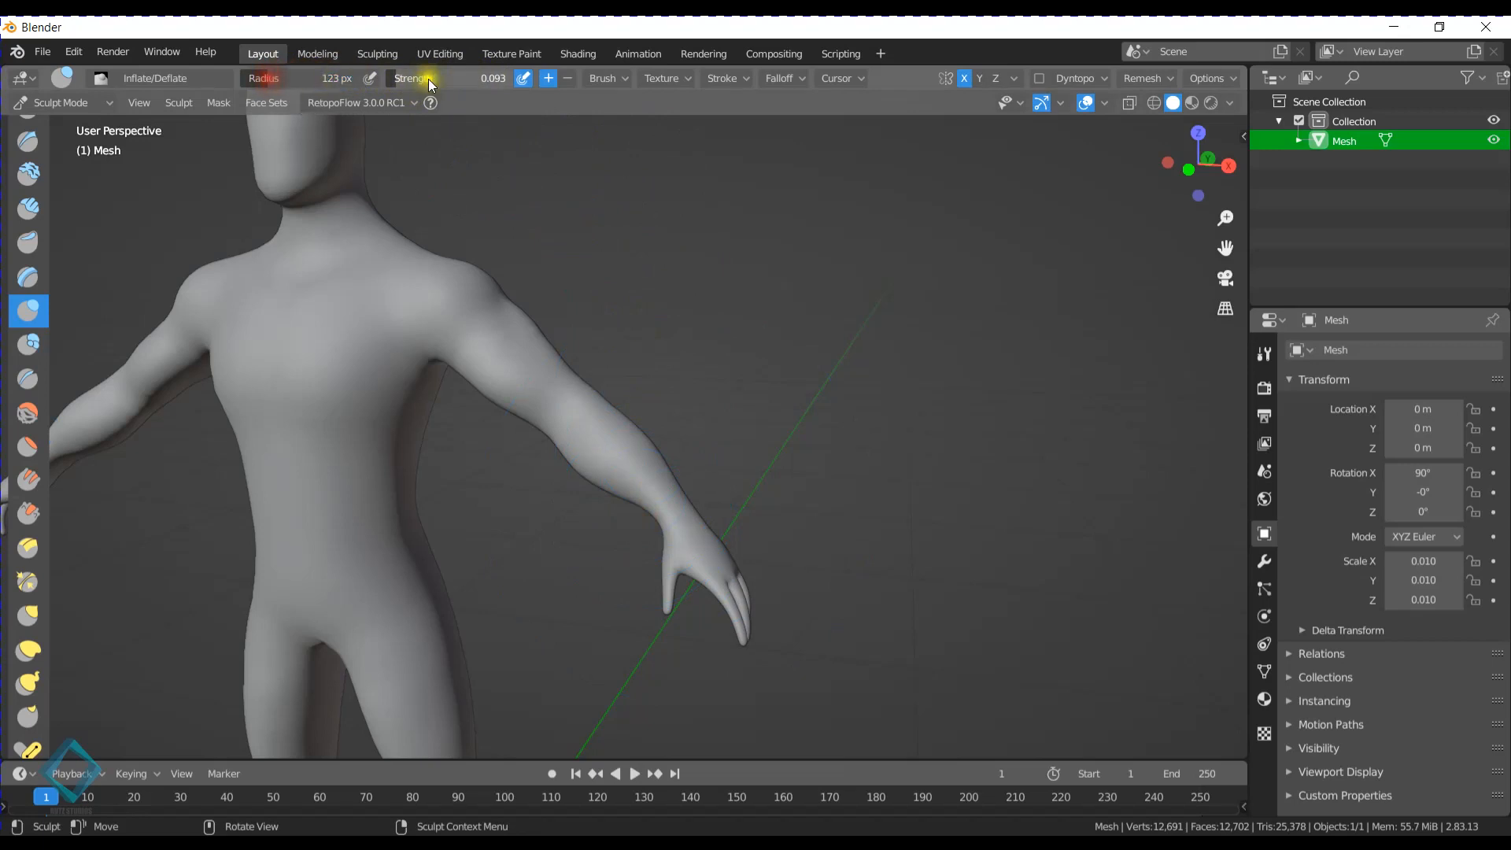
left_click_drag(441, 81, 398, 81)
- In front view, lightly inflate the outer edge of the forearm toward the wrist
scroll(720, 418, "up", 5)
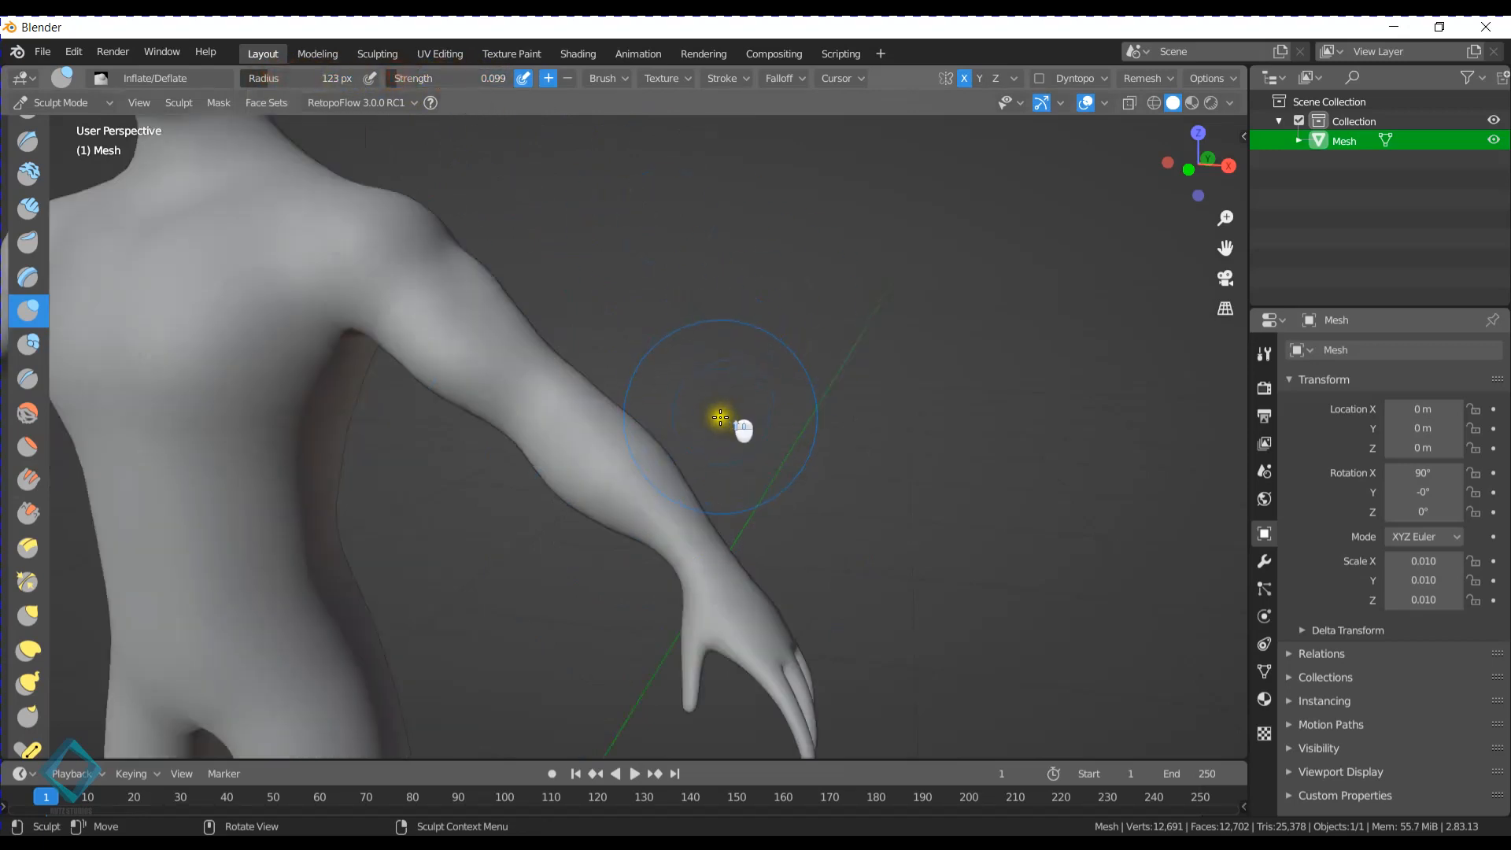
middle_click_drag(719, 418, 741, 363)
key("KP_1")
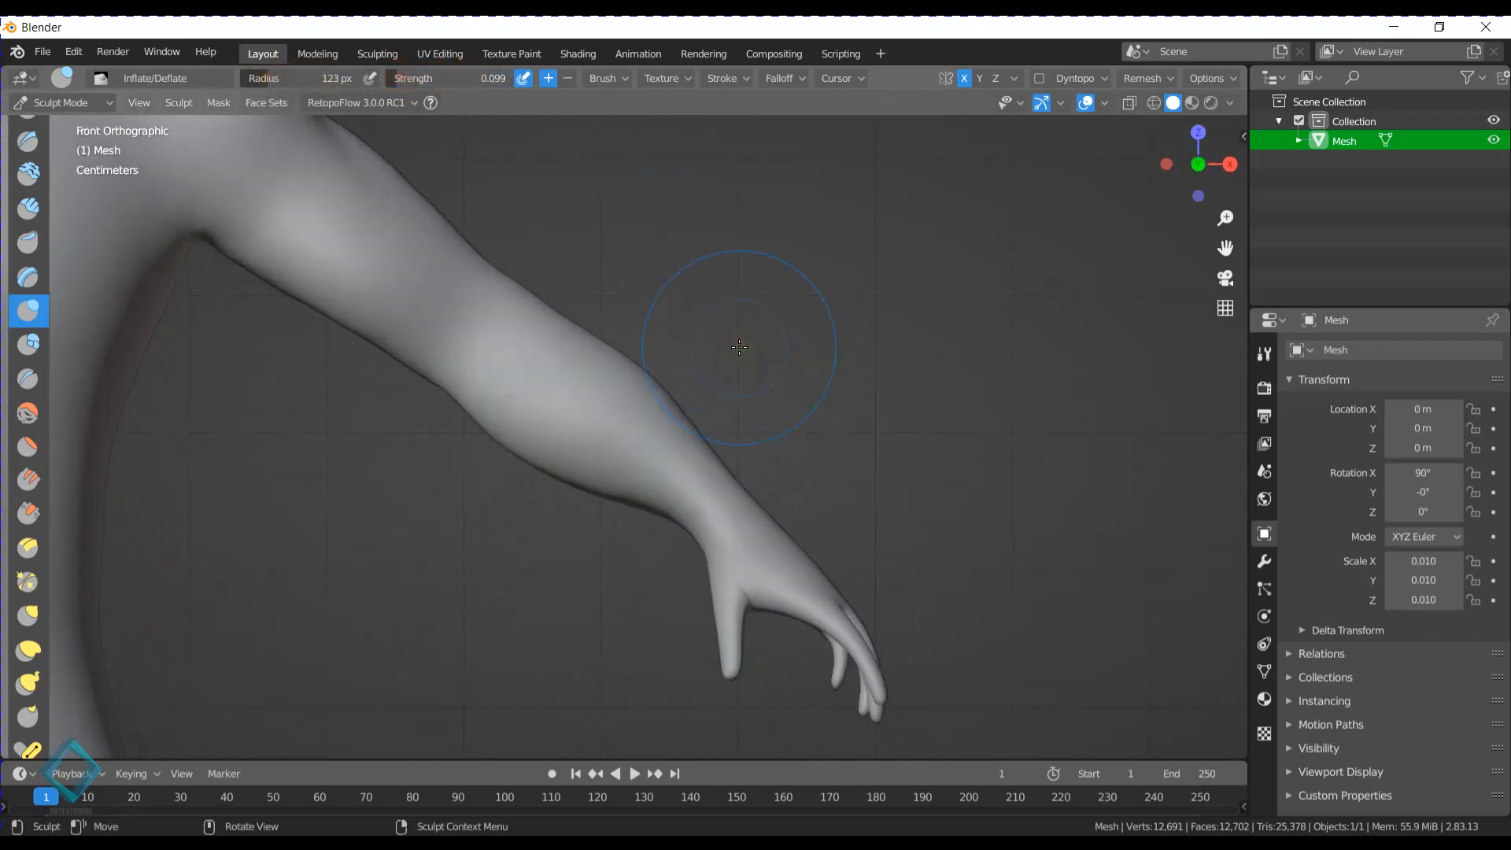
left_click_drag(633, 354, 675, 410, "shift")
- Raise the brush strength to 0.321 and inflate the lower forearm and wrist, including the back side
key("shift+f")
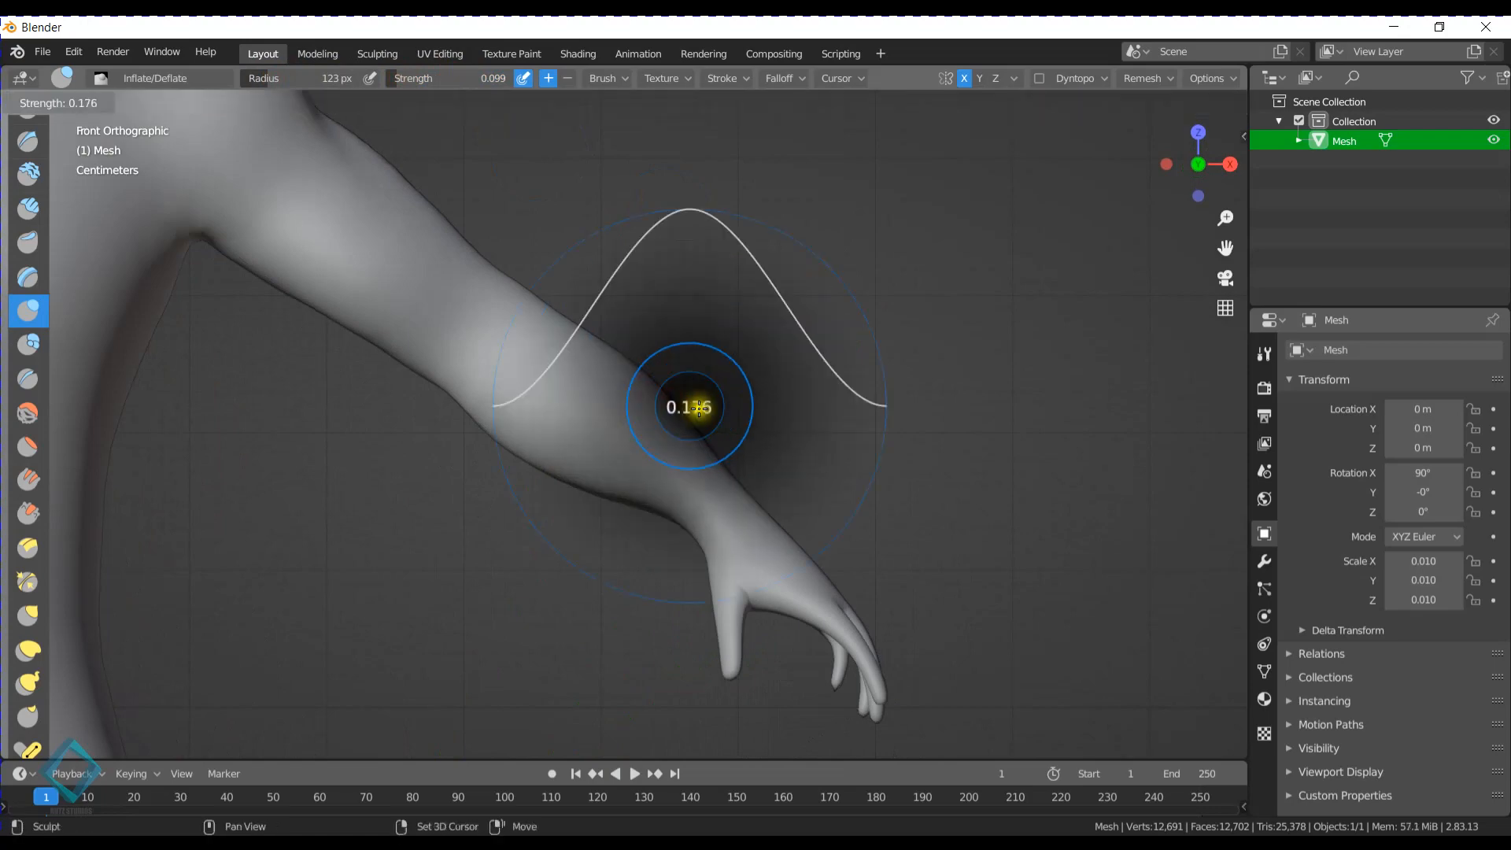
left_click(698, 427)
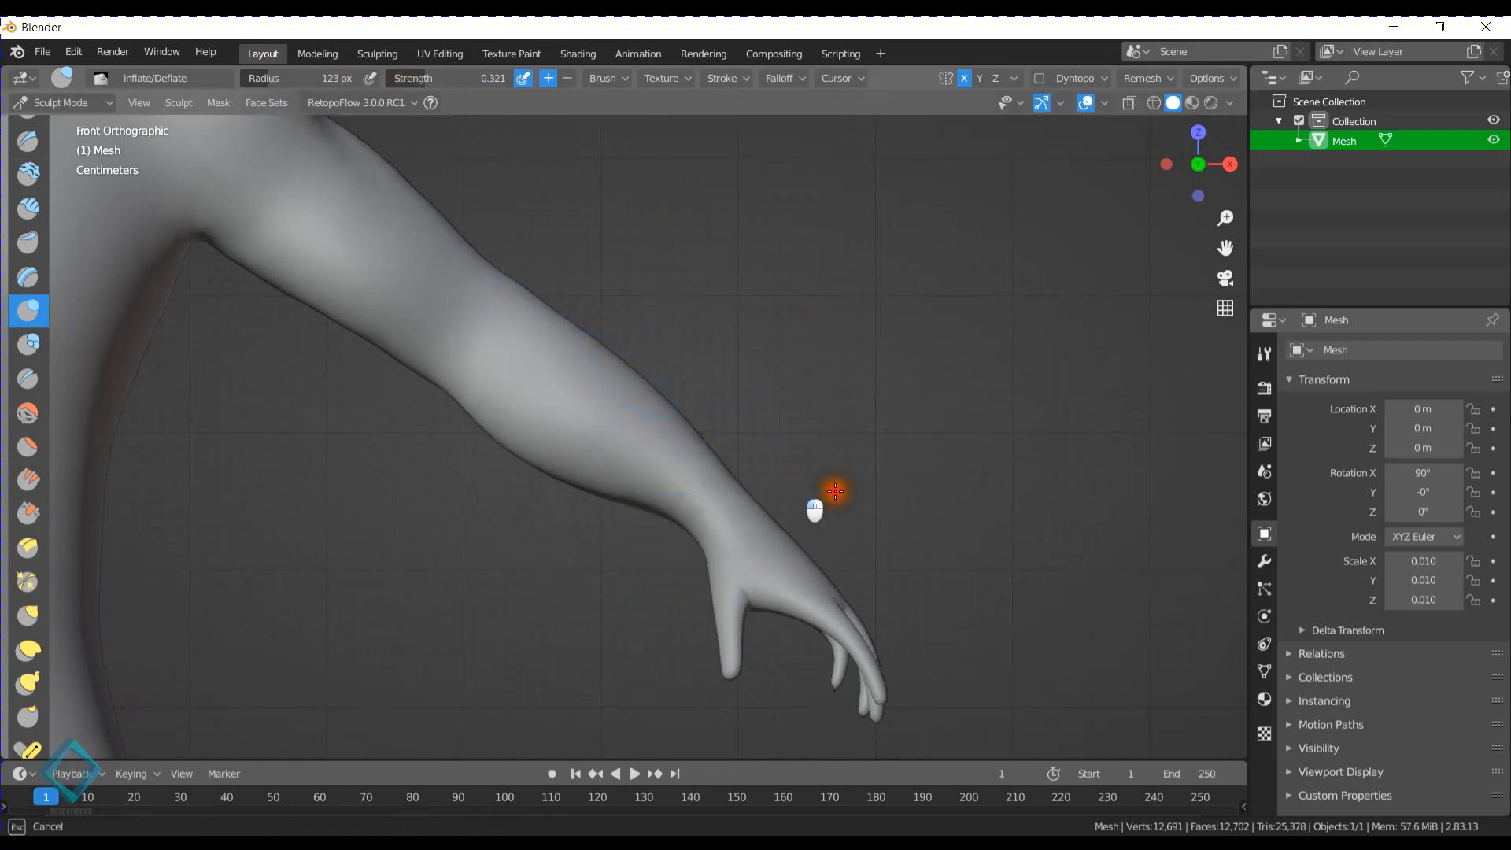
mouse_move(970, 495)
middle_mouse_down()
mouse_move(678, 502)
mouse_move(607, 489)
middle_mouse_up()
mouse_move(607, 489)
left_mouse_down()
mouse_move(703, 497)
mouse_move(588, 508)
mouse_move(563, 530)
left_mouse_up()
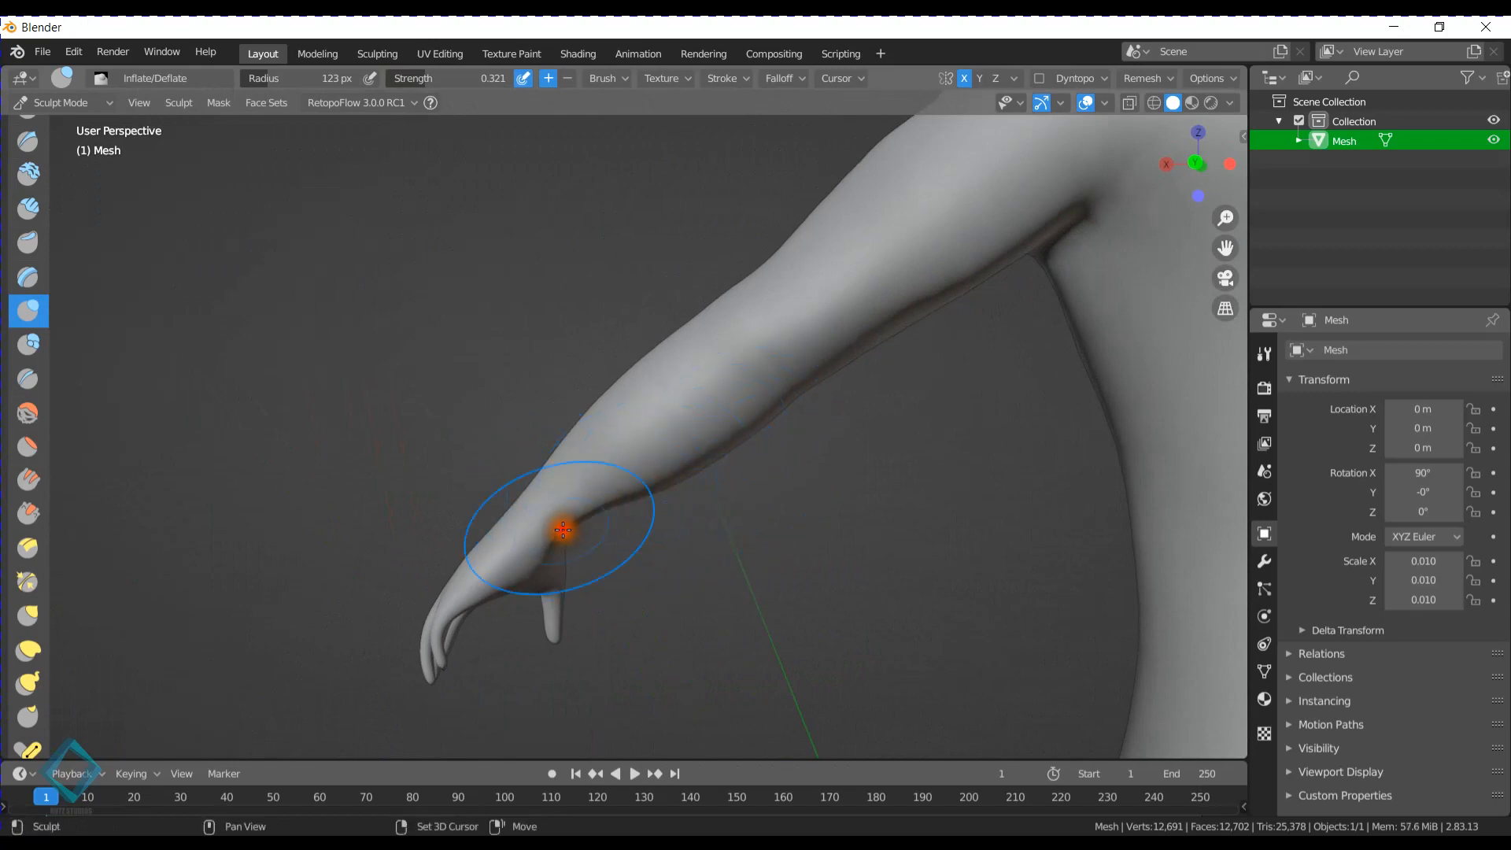
middle_click_drag(569, 508, 822, 516)
- Inflate the thighs from the front and back with the Inflate/Deflate brush to thicken the upper legs
scroll(654, 470, "down", 3)
mouse_move(654, 470)
middle_mouse_down()
mouse_move(740, 435)
mouse_move(641, 483)
mouse_move(803, 461)
mouse_move(755, 475)
mouse_move(732, 448)
mouse_move(674, 435)
mouse_move(758, 435)
mouse_move(691, 443)
mouse_move(685, 499)
mouse_move(641, 409)
mouse_move(603, 405)
middle_mouse_up()
scroll(621, 417, "up", 5)
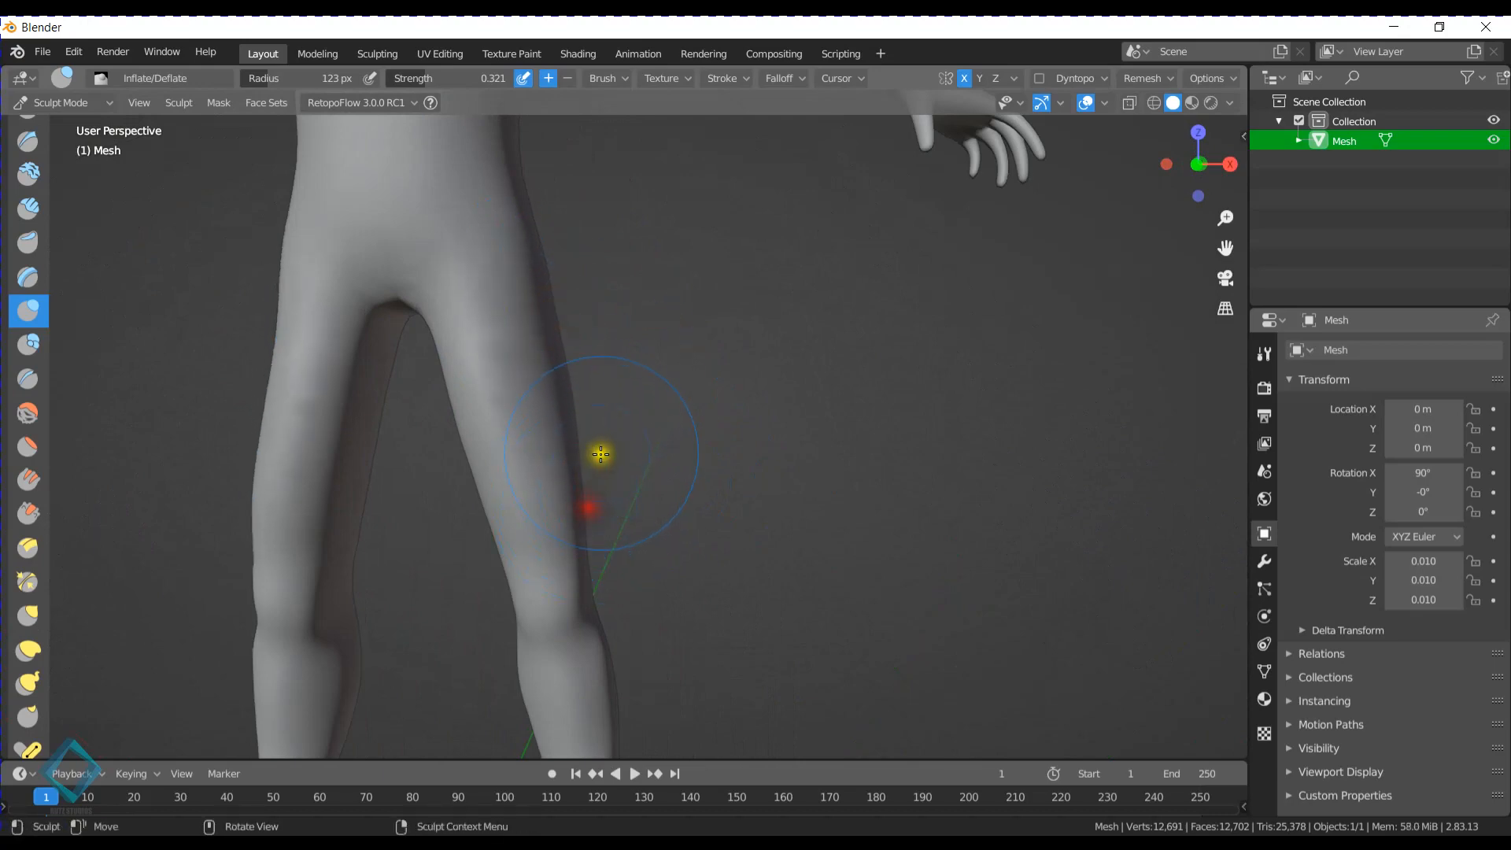
middle_click_drag(600, 451, 598, 384)
left_click_drag(598, 384, 624, 481)
mouse_move(613, 418)
left_mouse_down()
mouse_move(607, 489)
mouse_move(658, 482)
left_mouse_up()
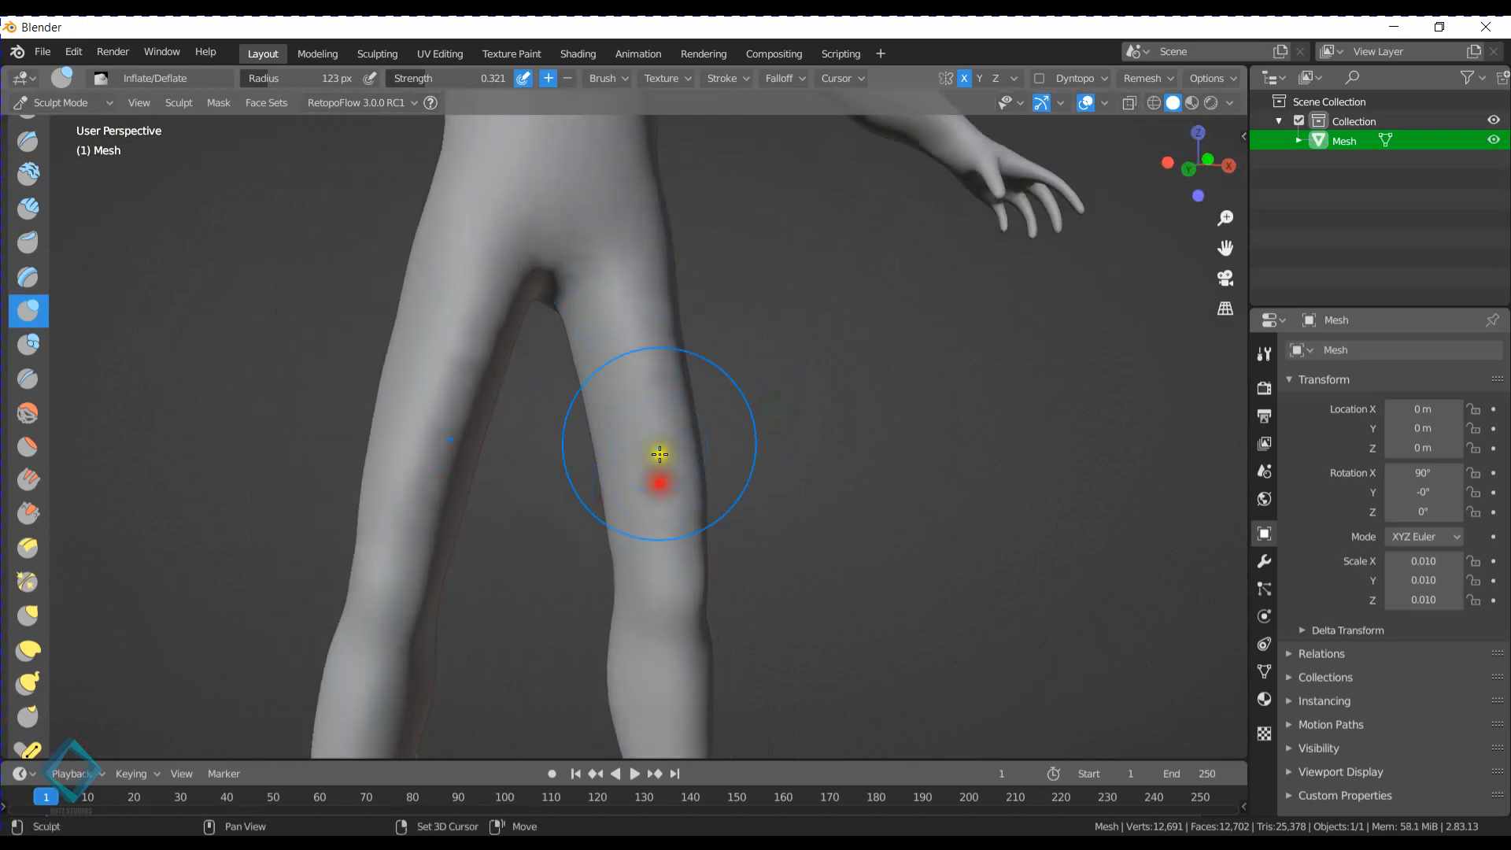
mouse_move(678, 347)
left_mouse_down()
mouse_move(695, 550)
mouse_move(665, 391)
left_mouse_up()
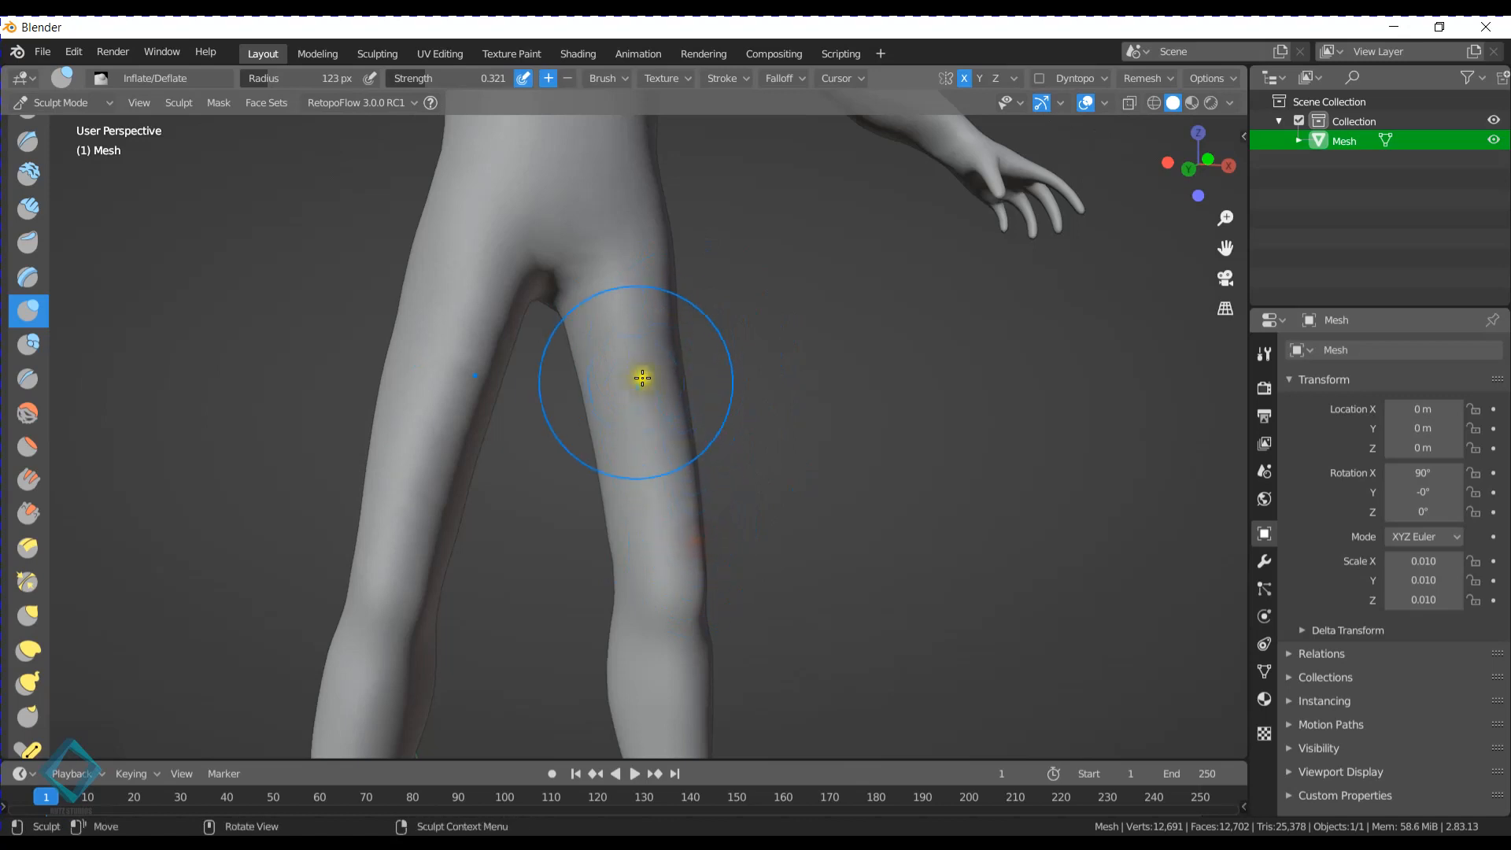
- Inflate the outer sides and backs of the thighs down toward the knees with the Inflate/Deflate brush
middle_click_drag(641, 378, 694, 388)
left_click_drag(677, 300, 677, 454)
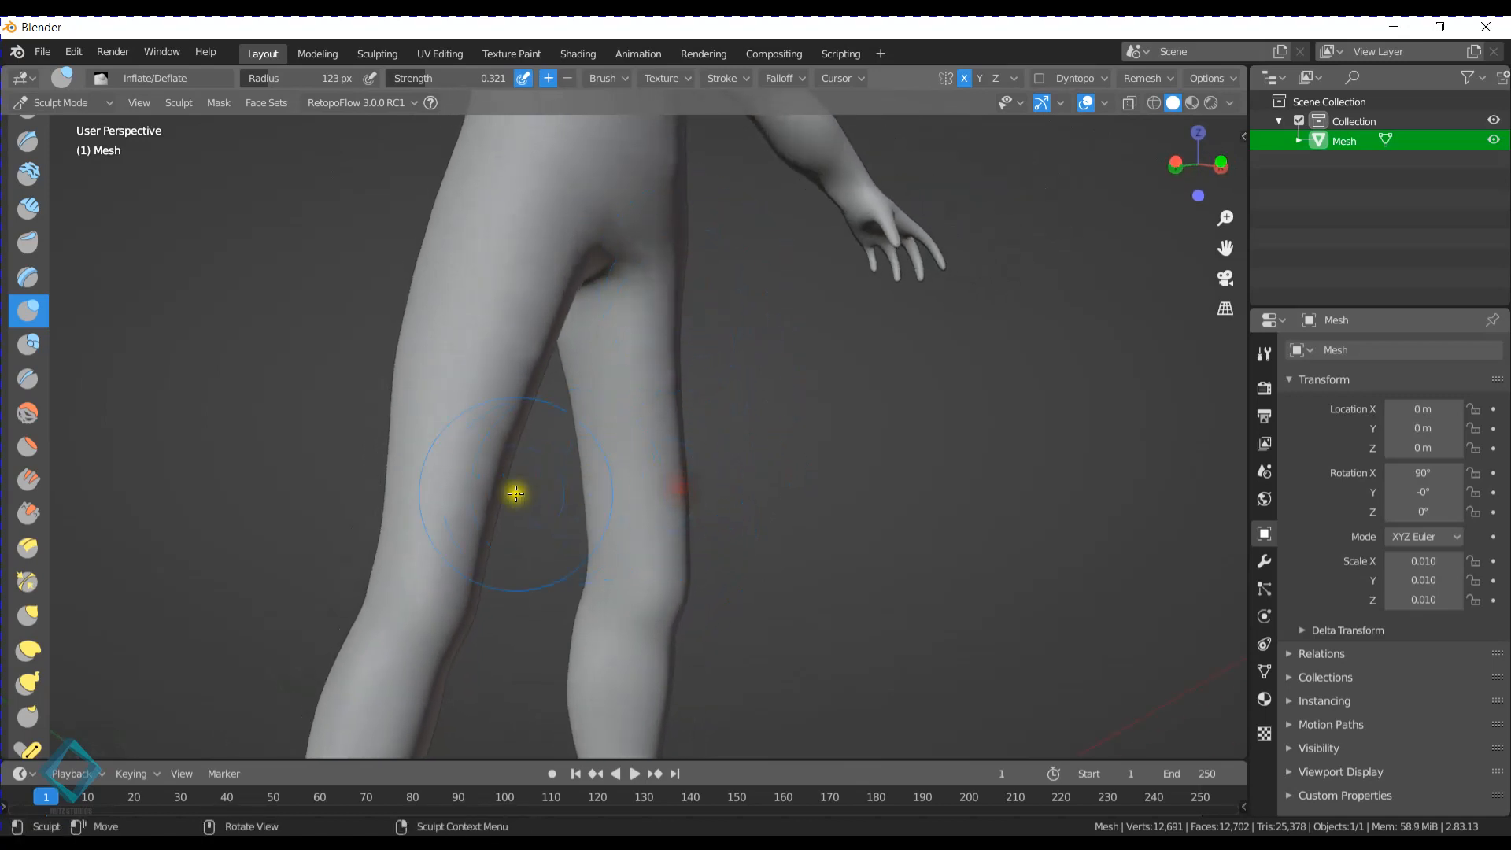
middle_click_drag(149, 449, 351, 462)
scroll(23, 596, "down", 2)
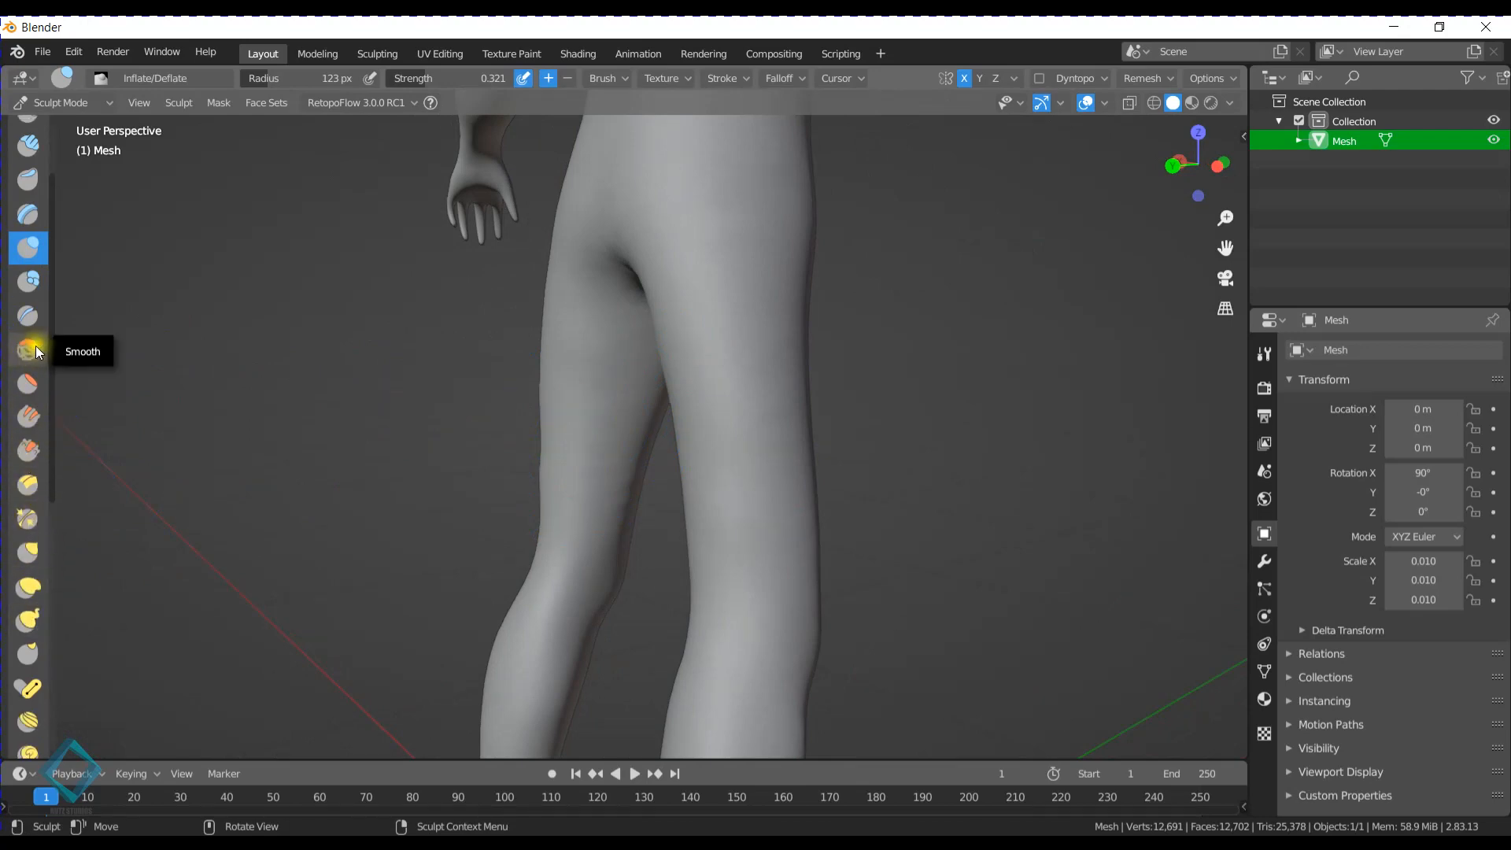
middle_click_drag(779, 445, 660, 511)
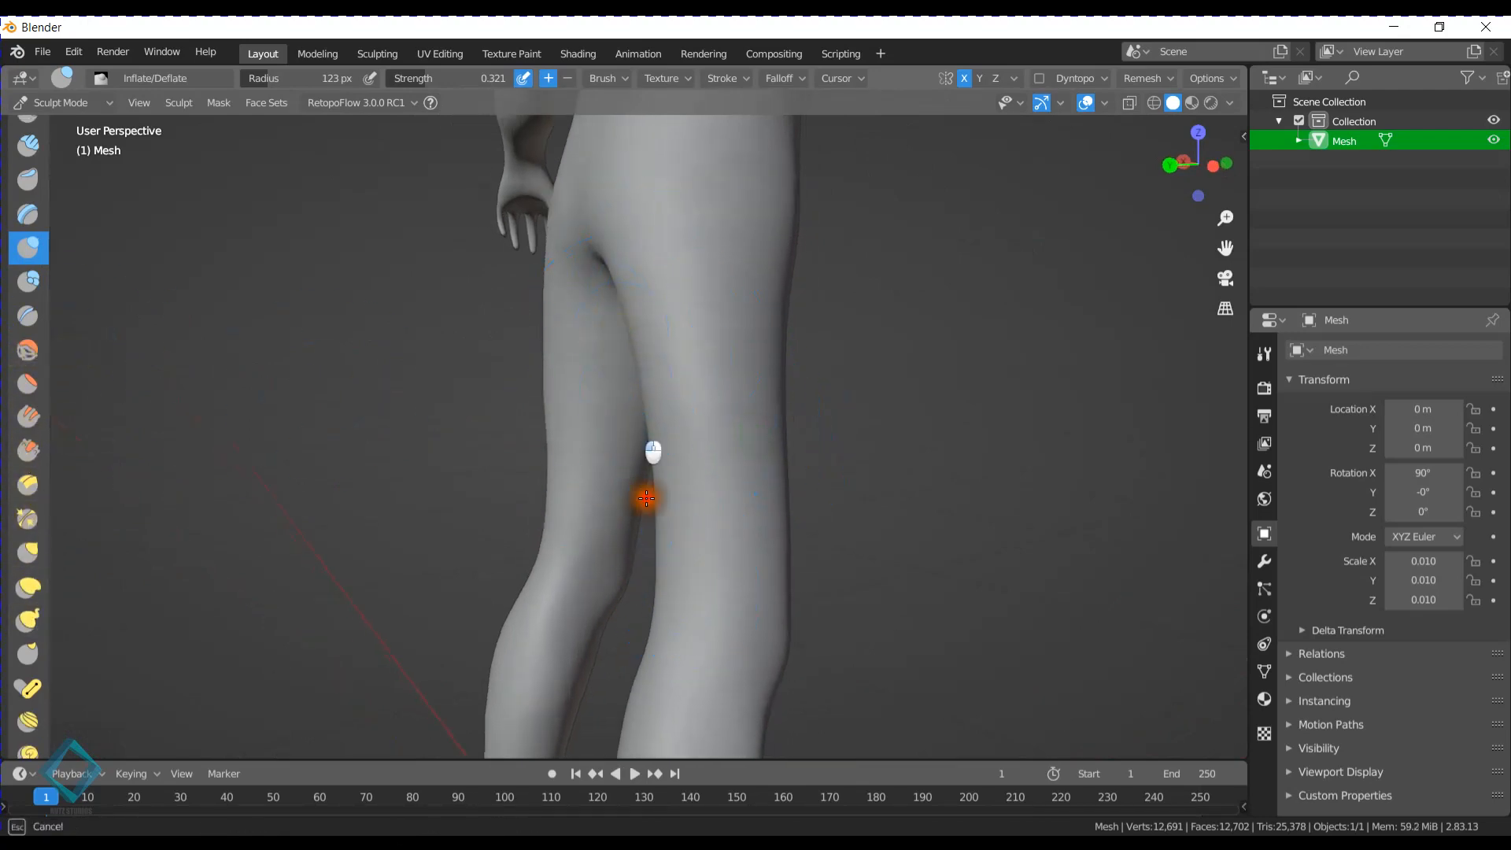
mouse_move(681, 567)
middle_mouse_down("shift")
mouse_move(591, 374)
mouse_move(641, 364)
mouse_move(623, 486)
middle_mouse_up("shift")
left_click_drag(549, 372, 550, 381)
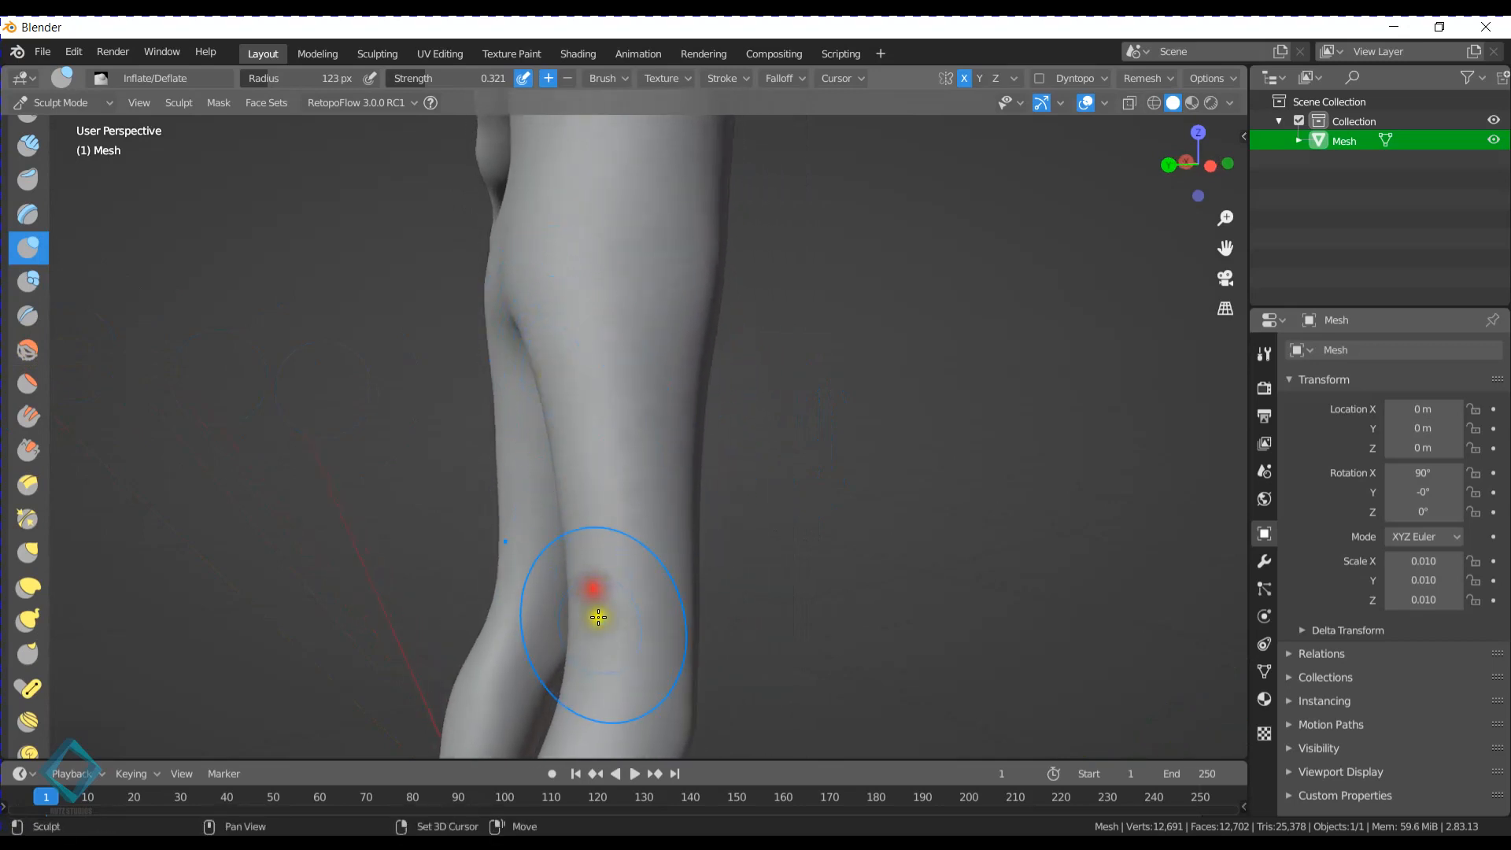
- Inflate the rear thighs, backs of the knees and upper calves from the side and rear
middle_click_drag(598, 617, 533, 224, "shift")
middle_click_drag(528, 288, 597, 321)
middle_click_drag(675, 459, 610, 351, "shift")
left_click_drag(608, 476, 616, 547)
mouse_move(606, 429)
middle_mouse_down()
mouse_move(647, 410)
mouse_move(688, 418)
middle_mouse_up()
mouse_move(813, 441)
left_mouse_down()
mouse_move(783, 519)
mouse_move(819, 606)
left_mouse_up()
mouse_move(824, 554)
middle_mouse_down("shift")
mouse_move(780, 519)
mouse_move(681, 527)
middle_mouse_up("shift")
left_click_drag(686, 472, 686, 473)
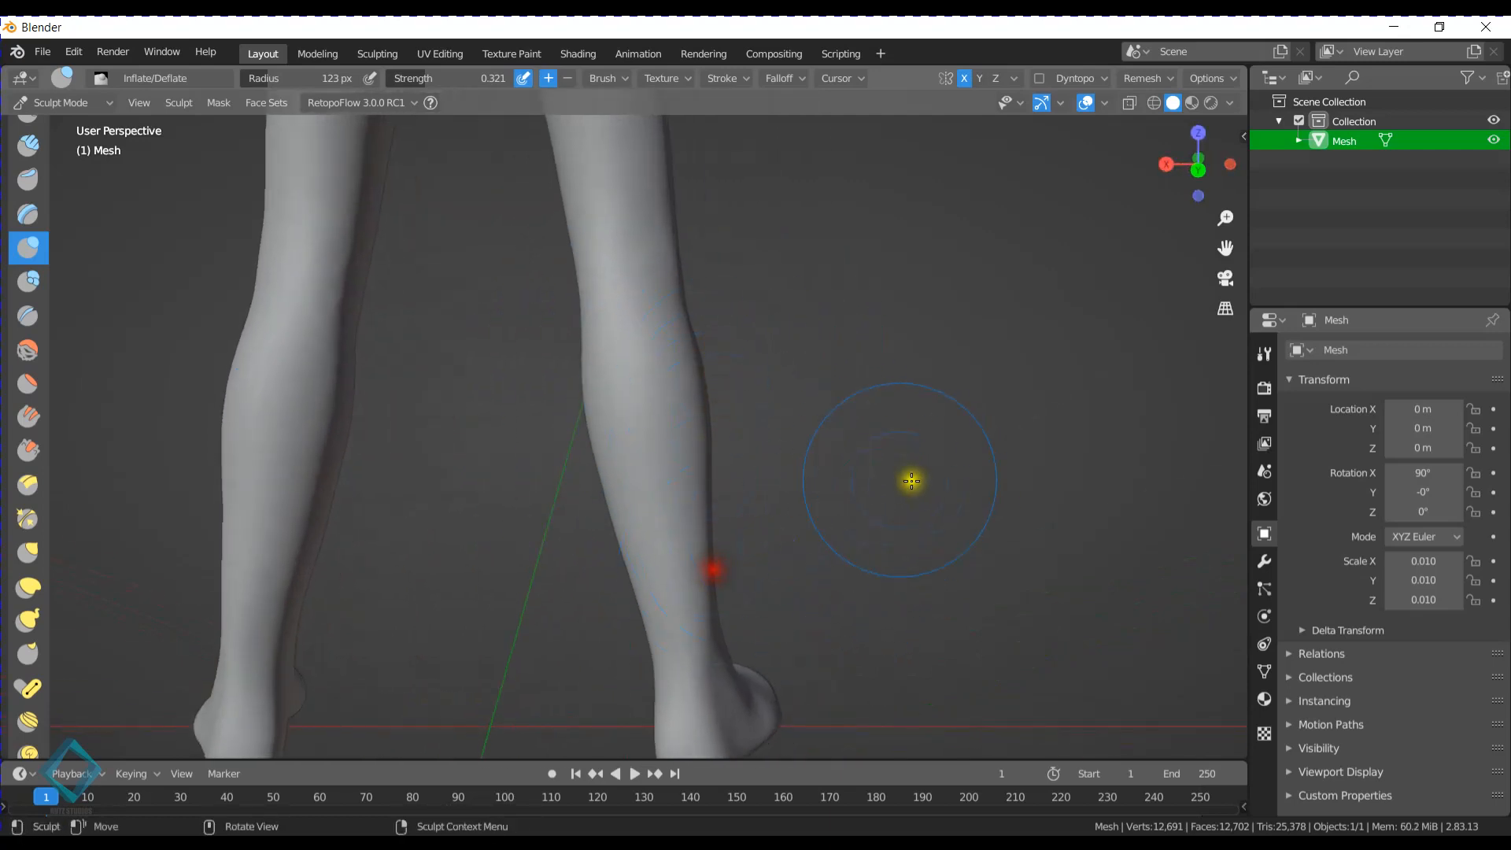
- From behind, inflate the inner calves and lower legs down to the ankles
middle_click_drag(911, 481, 509, 361)
mouse_move(484, 513)
left_mouse_down()
mouse_move(462, 530)
mouse_move(452, 293)
left_mouse_up()
mouse_move(451, 293)
middle_mouse_down()
mouse_move(518, 419)
mouse_move(623, 476)
middle_mouse_up()
left_click_drag(623, 476, 624, 475)
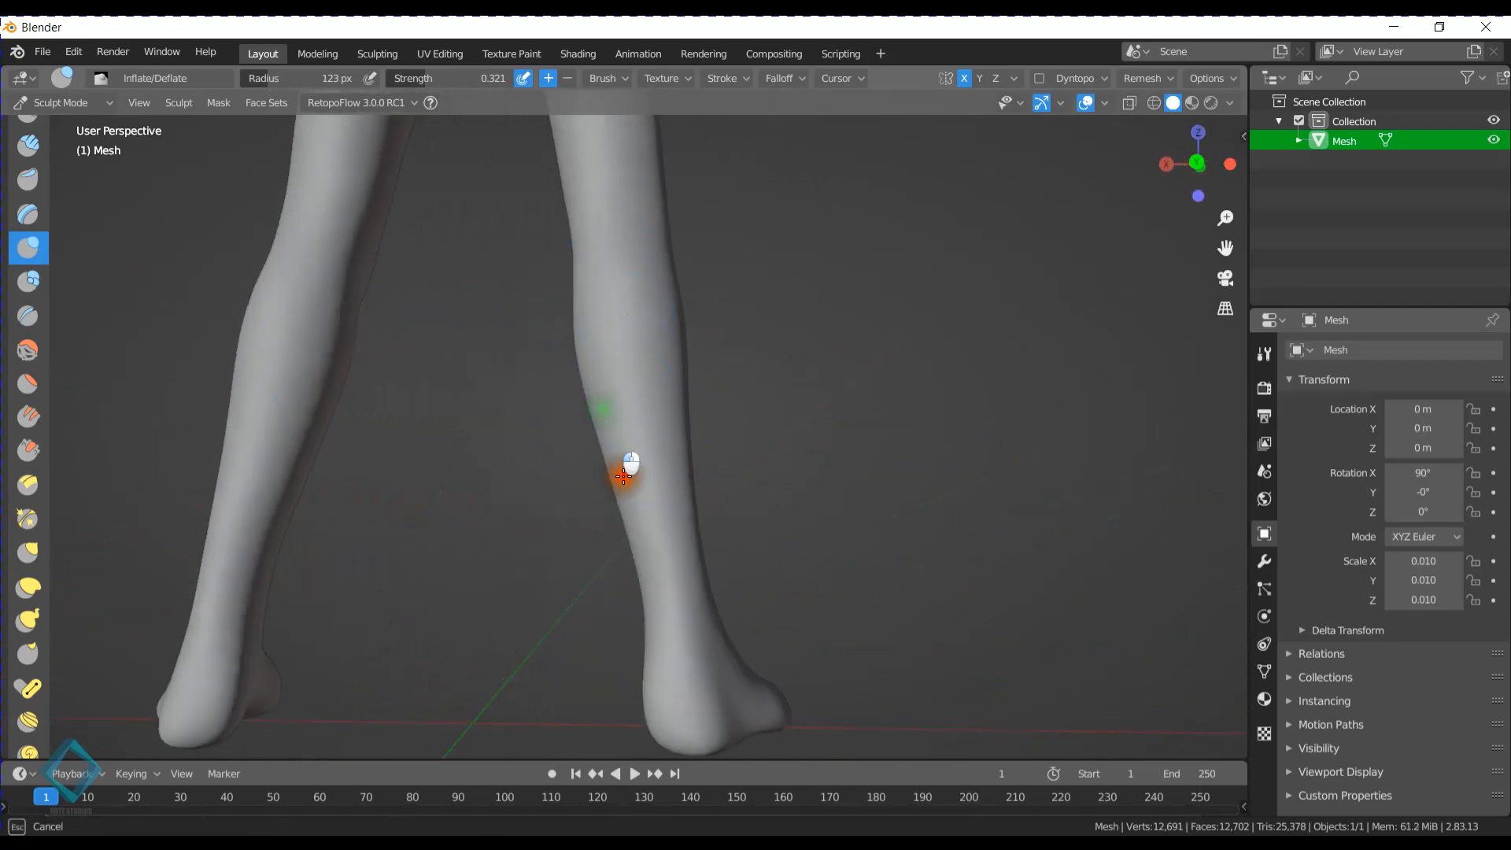
left_click_drag(635, 538, 661, 641)
mouse_move(662, 641)
middle_mouse_down()
mouse_move(678, 529)
mouse_move(683, 551)
middle_mouse_up()
- From behind, add more volume around the backs of the thighs and knees
left_click_drag(589, 409, 589, 410)
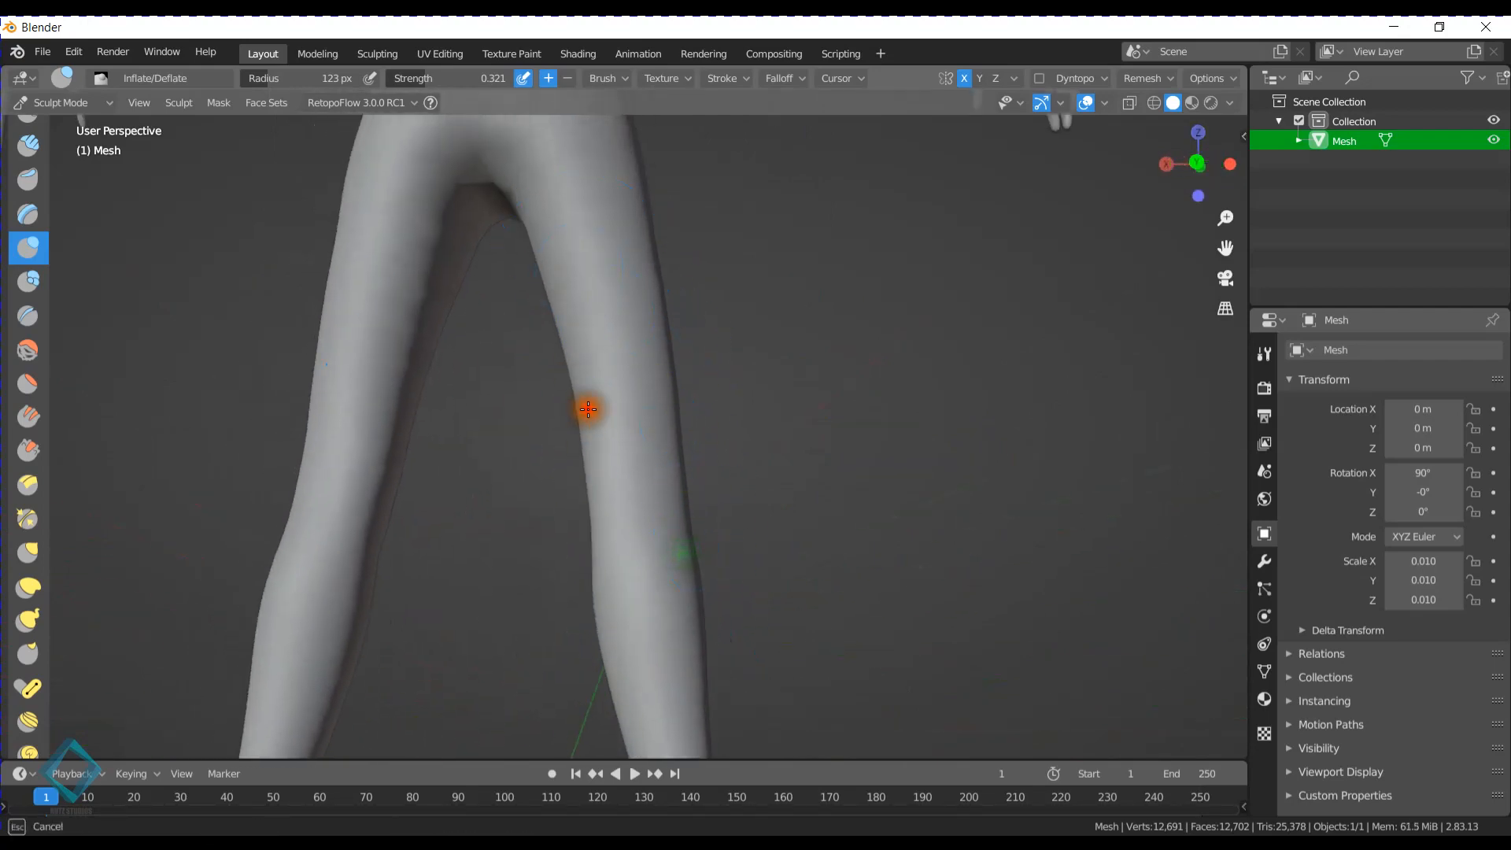
middle_click_drag(658, 407, 651, 321)
left_click_drag(664, 520, 654, 577)
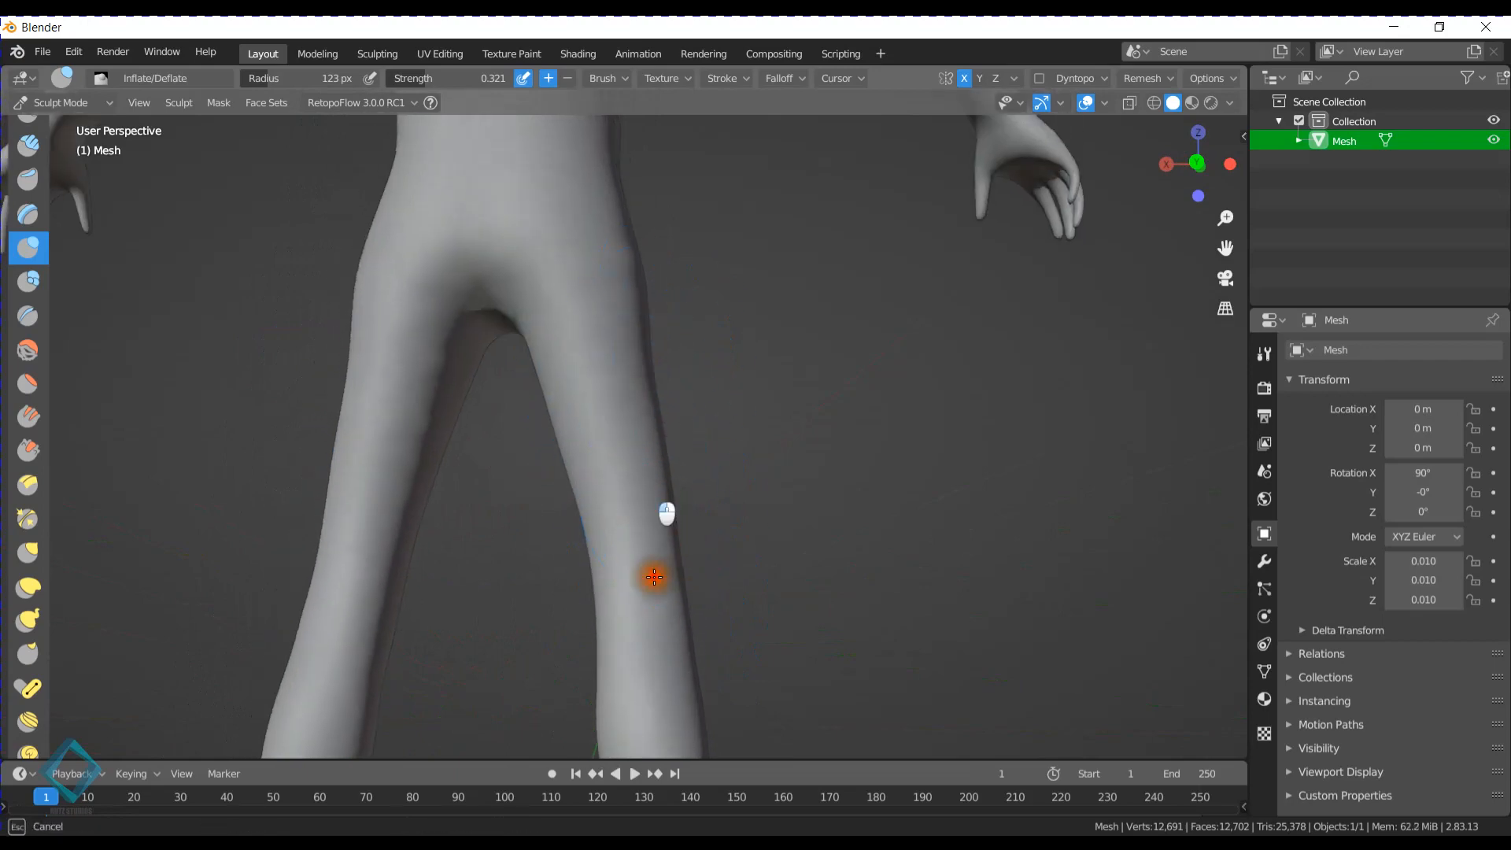
left_click_drag(647, 415, 634, 358)
left_click_drag(627, 233, 654, 546)
middle_click_drag(654, 603, 625, 442, "shift")
left_click_drag(613, 302, 613, 307)
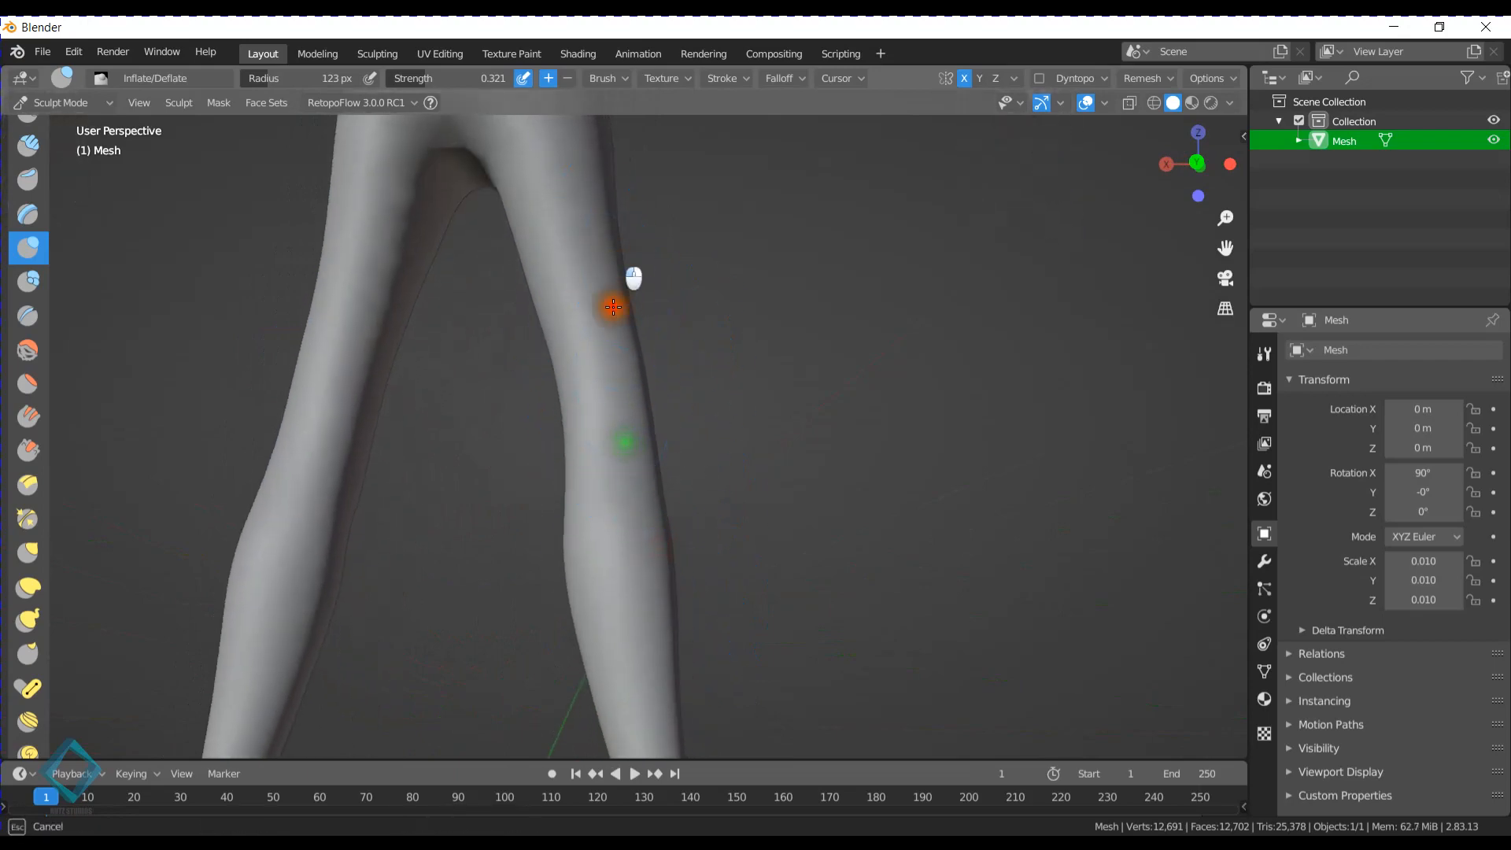
- From the front, inflate the thighs, knees and shins down toward the ankles
left_click_drag(665, 644, 678, 634)
mouse_move(804, 547)
middle_mouse_down()
mouse_move(544, 555)
mouse_move(577, 471)
mouse_move(665, 527)
mouse_move(661, 458)
middle_mouse_up()
middle_click_drag(664, 329, 676, 381, "shift")
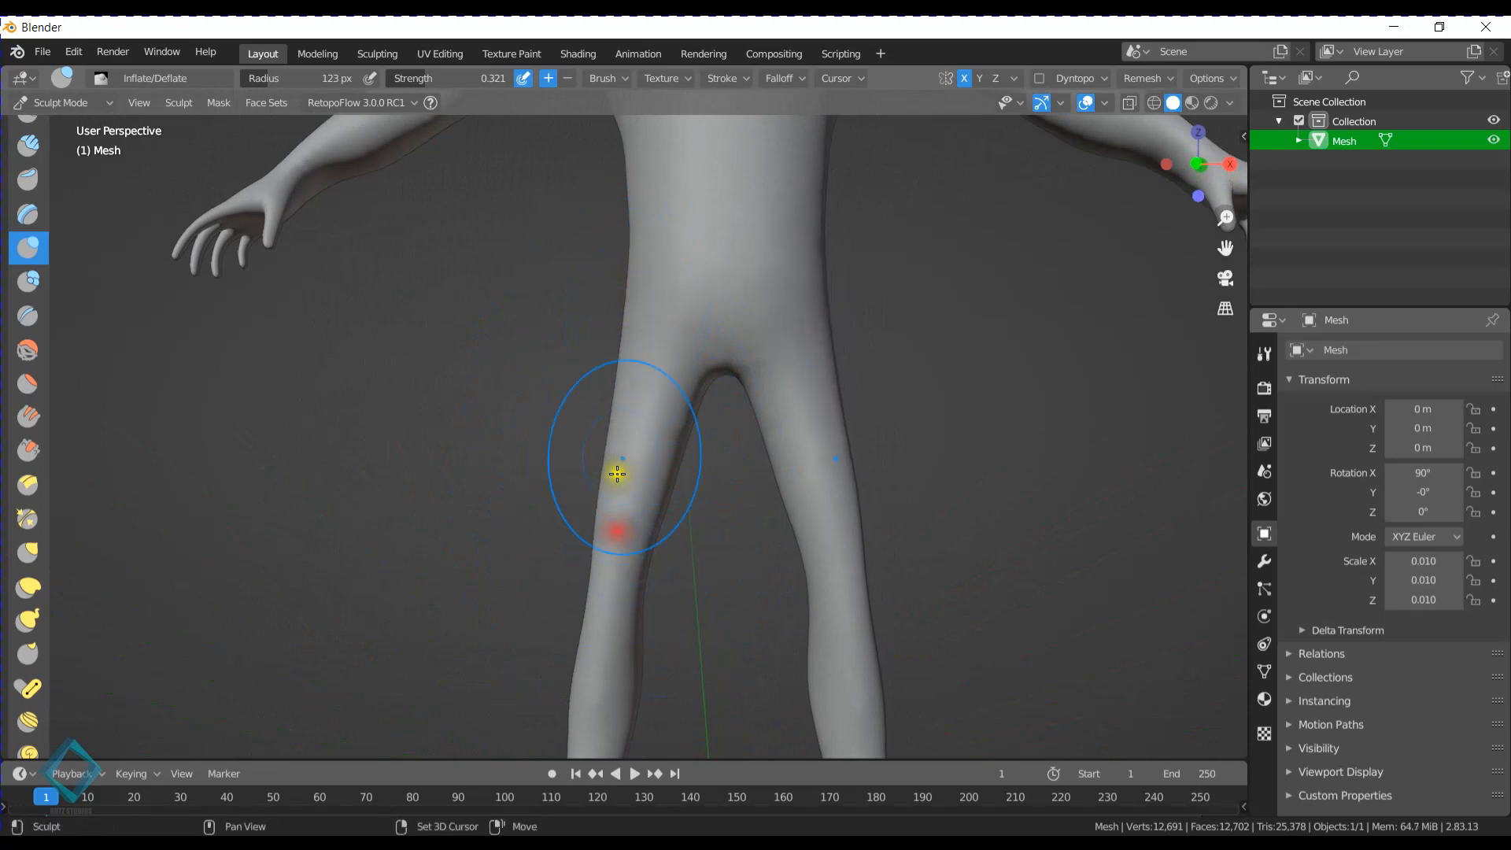
middle_click_drag(594, 652, 708, 448, "shift")
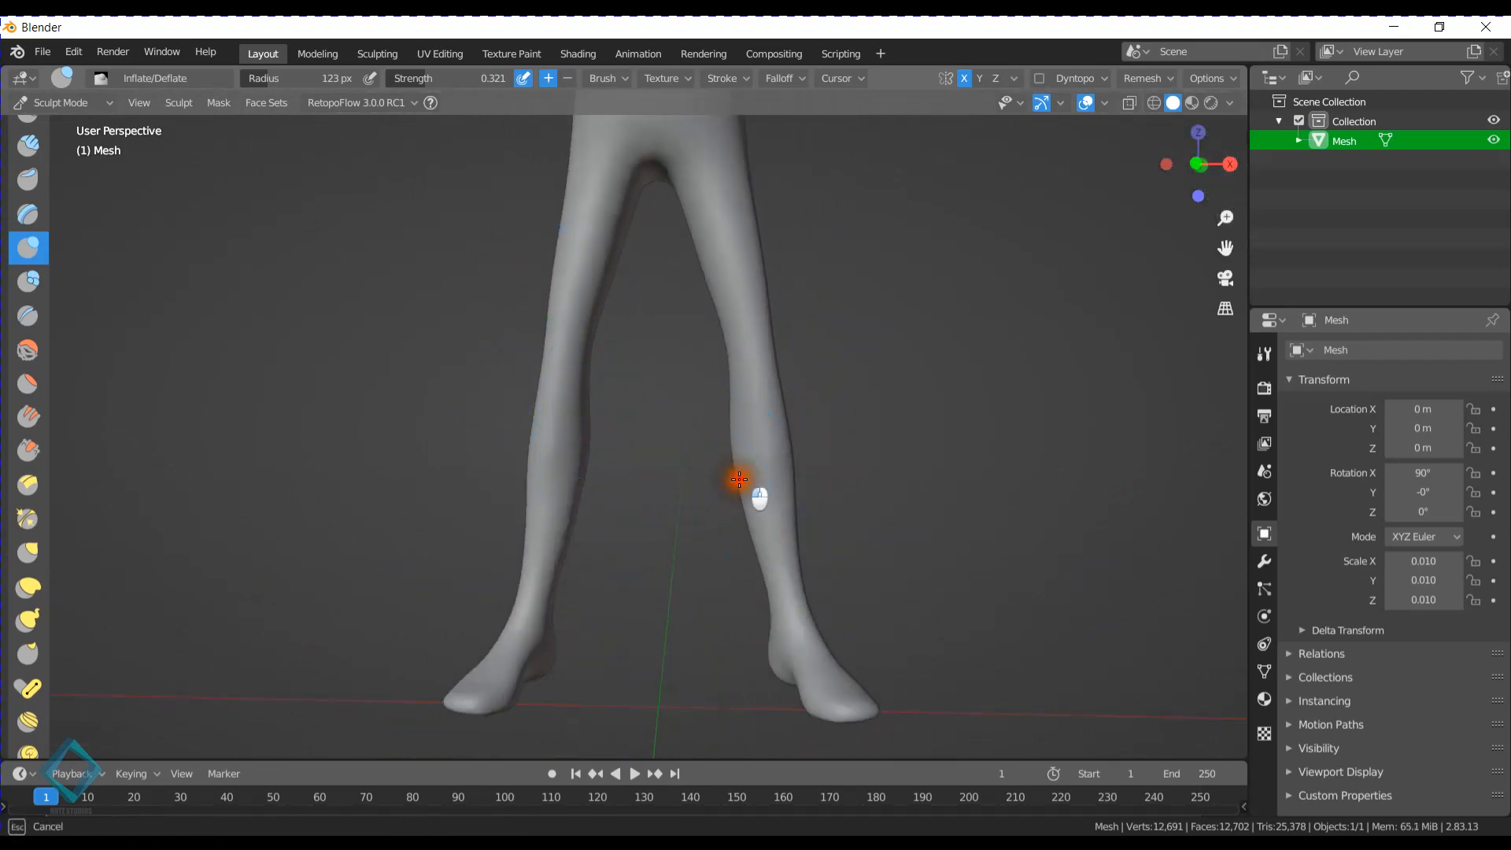
left_click_drag(739, 480, 789, 561)
middle_click_drag(719, 537, 617, 499, "shift")
scroll(617, 499, "up", 2)
left_click_drag(695, 538, 695, 545)
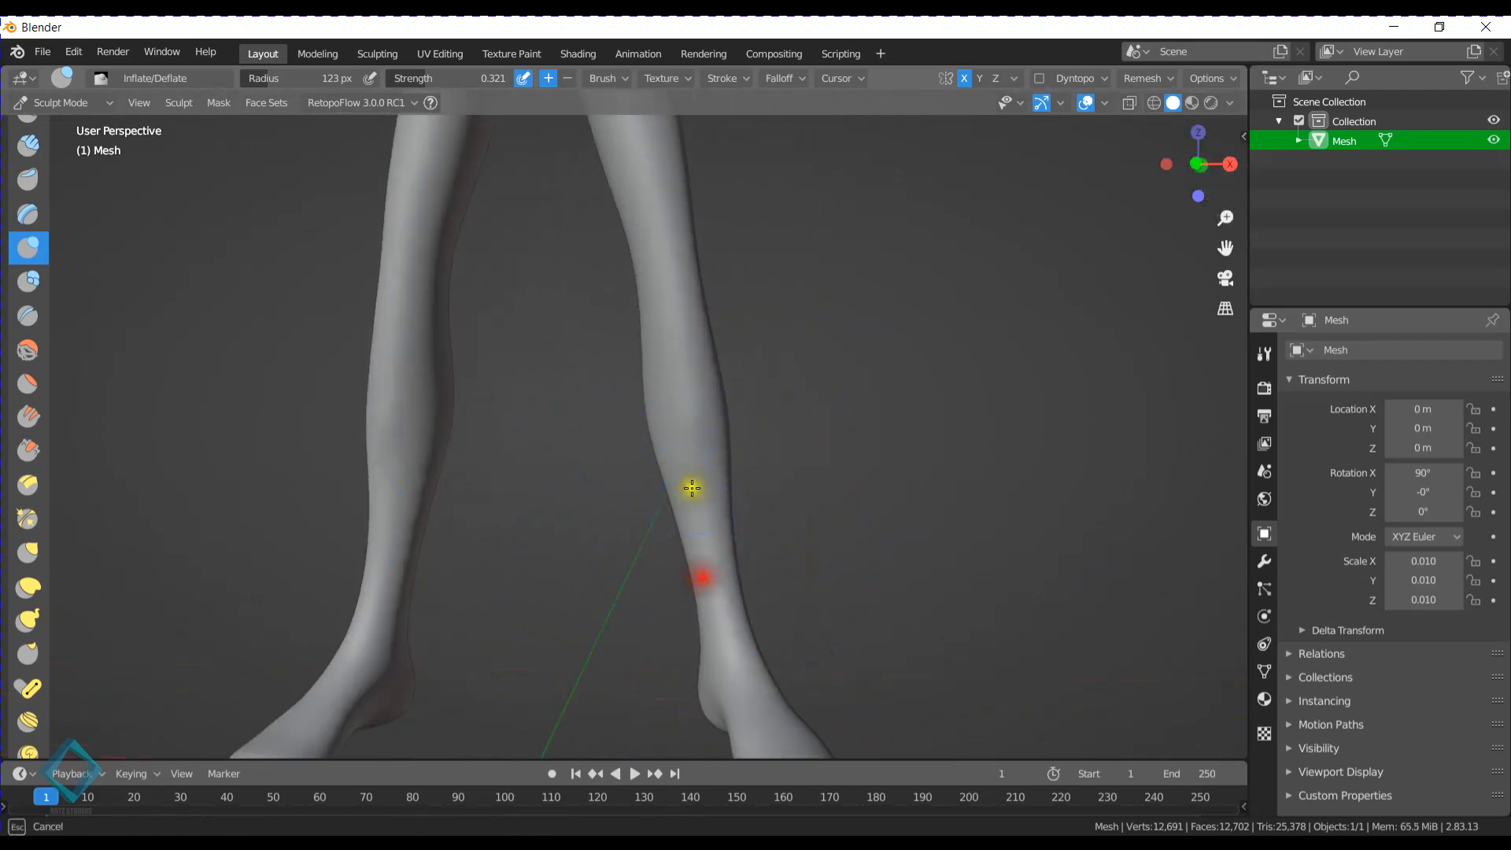
left_click_drag(650, 389, 712, 597)
- Examine the whole figure's proportions from the front, side and back
scroll(692, 472, "down", 2)
middle_click_drag(612, 364, 614, 530, "shift")
scroll(617, 532, "down", 3)
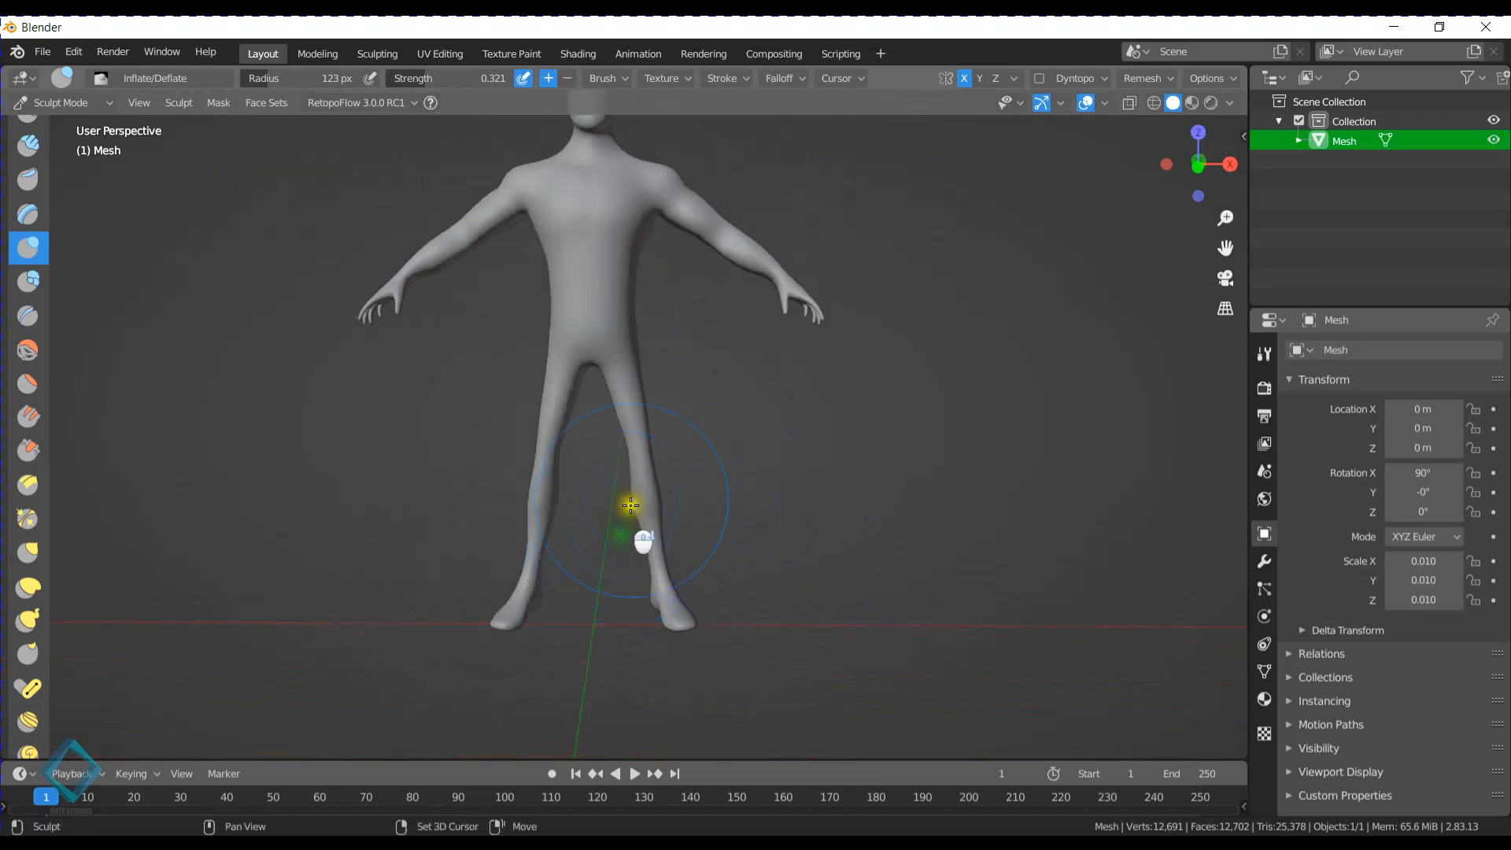
middle_click_drag(627, 476, 630, 543, "shift")
mouse_move(632, 529)
middle_mouse_down()
mouse_move(663, 520)
mouse_move(522, 507)
middle_mouse_up()
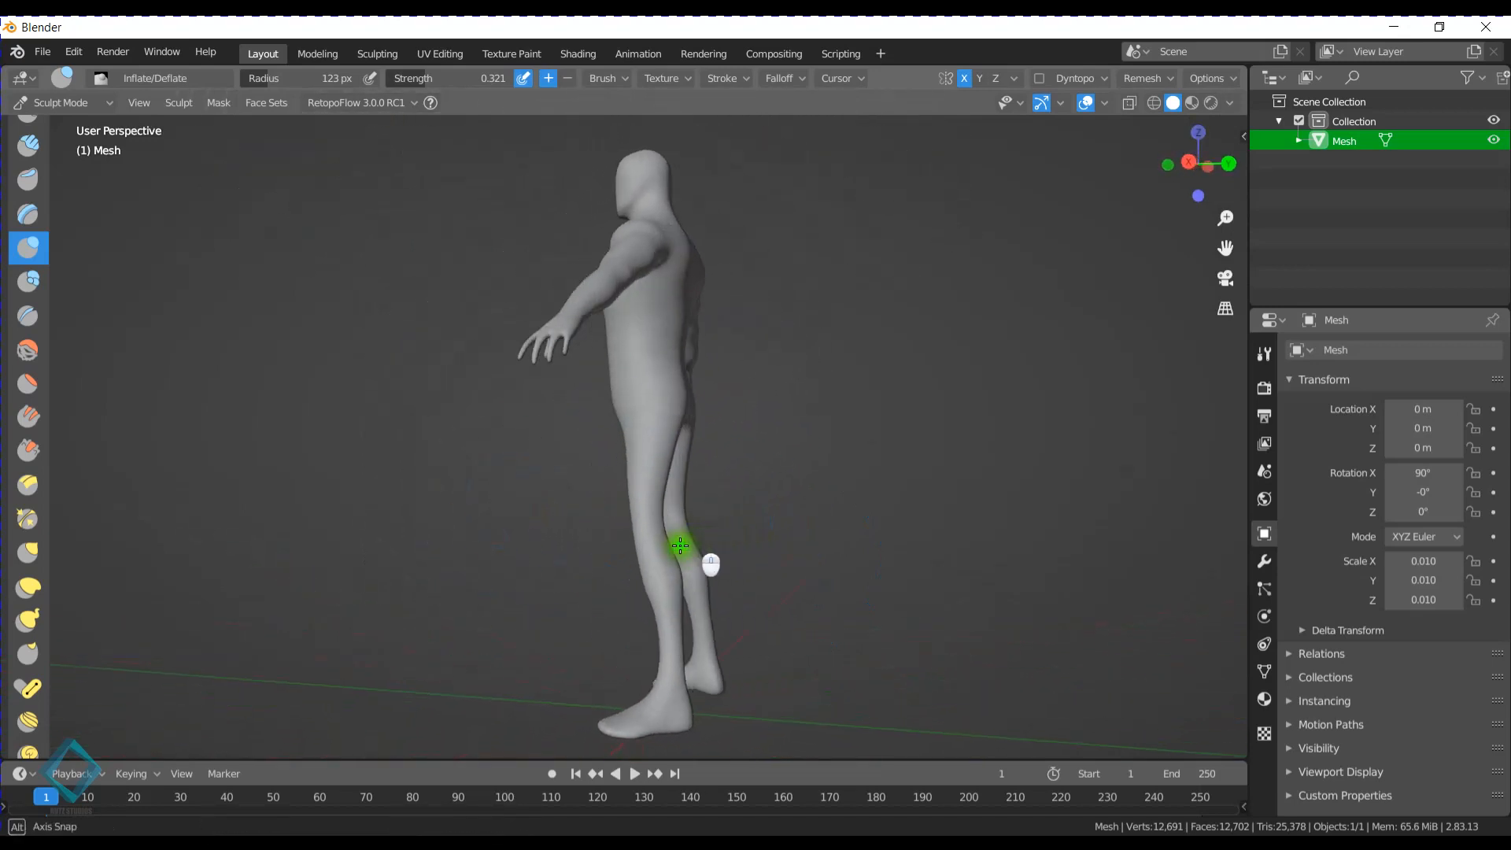
mouse_move(685, 546)
middle_mouse_down()
mouse_move(489, 546)
mouse_move(723, 558)
mouse_move(539, 551)
middle_mouse_up()
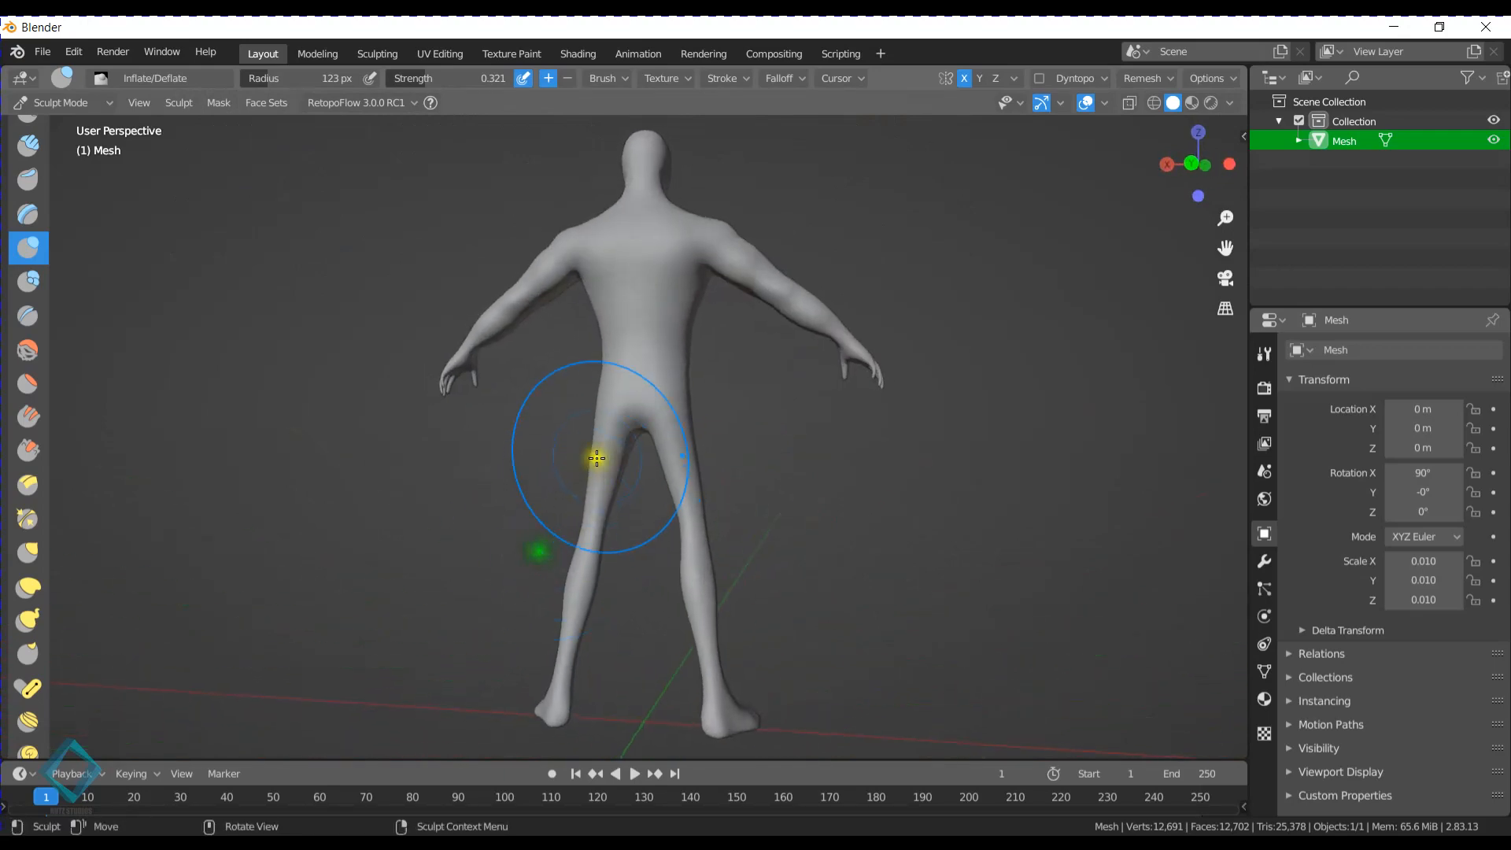
middle_click_drag(611, 470, 732, 512)
middle_click_drag(601, 478, 569, 463)
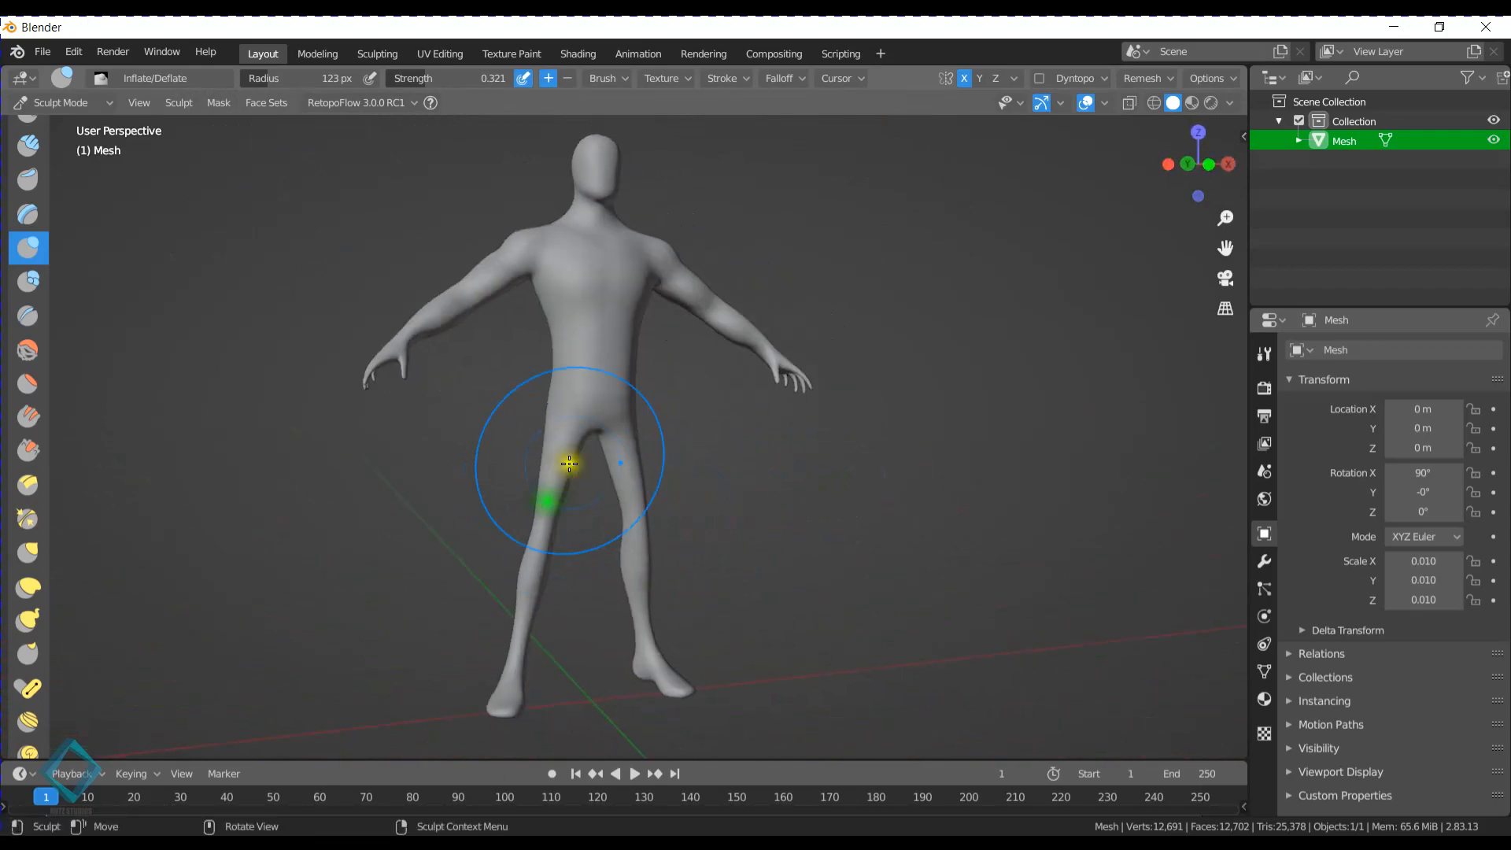
middle_click_drag(744, 474, 580, 489)
middle_click_drag(591, 432, 618, 505, "shift")
scroll(618, 505, "up", 1)
middle_click_drag(618, 506, 652, 440)
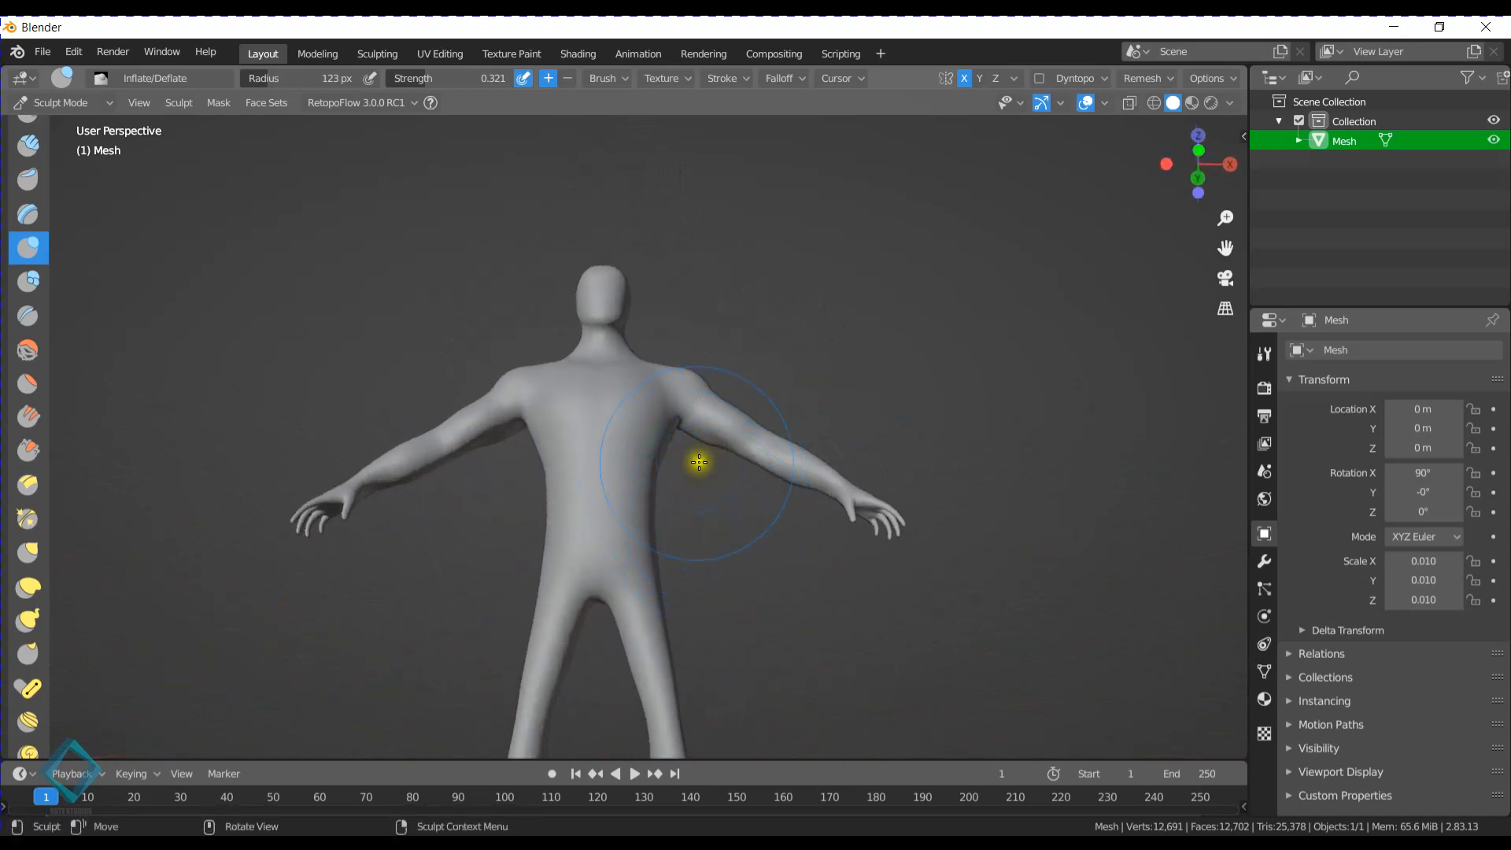
mouse_move(703, 391)
middle_mouse_down()
mouse_move(696, 452)
mouse_move(597, 378)
middle_mouse_up()
- Check the mesh briefly in Edit Mode, return to Sculpt Mode and view the full figure from the front
key("Tab")
mouse_move(677, 540)
middle_mouse_down()
mouse_move(546, 486)
mouse_move(914, 489)
mouse_move(850, 465)
mouse_move(534, 465)
mouse_move(711, 526)
middle_mouse_up()
key("Tab")
scroll(574, 404, "down", 2)
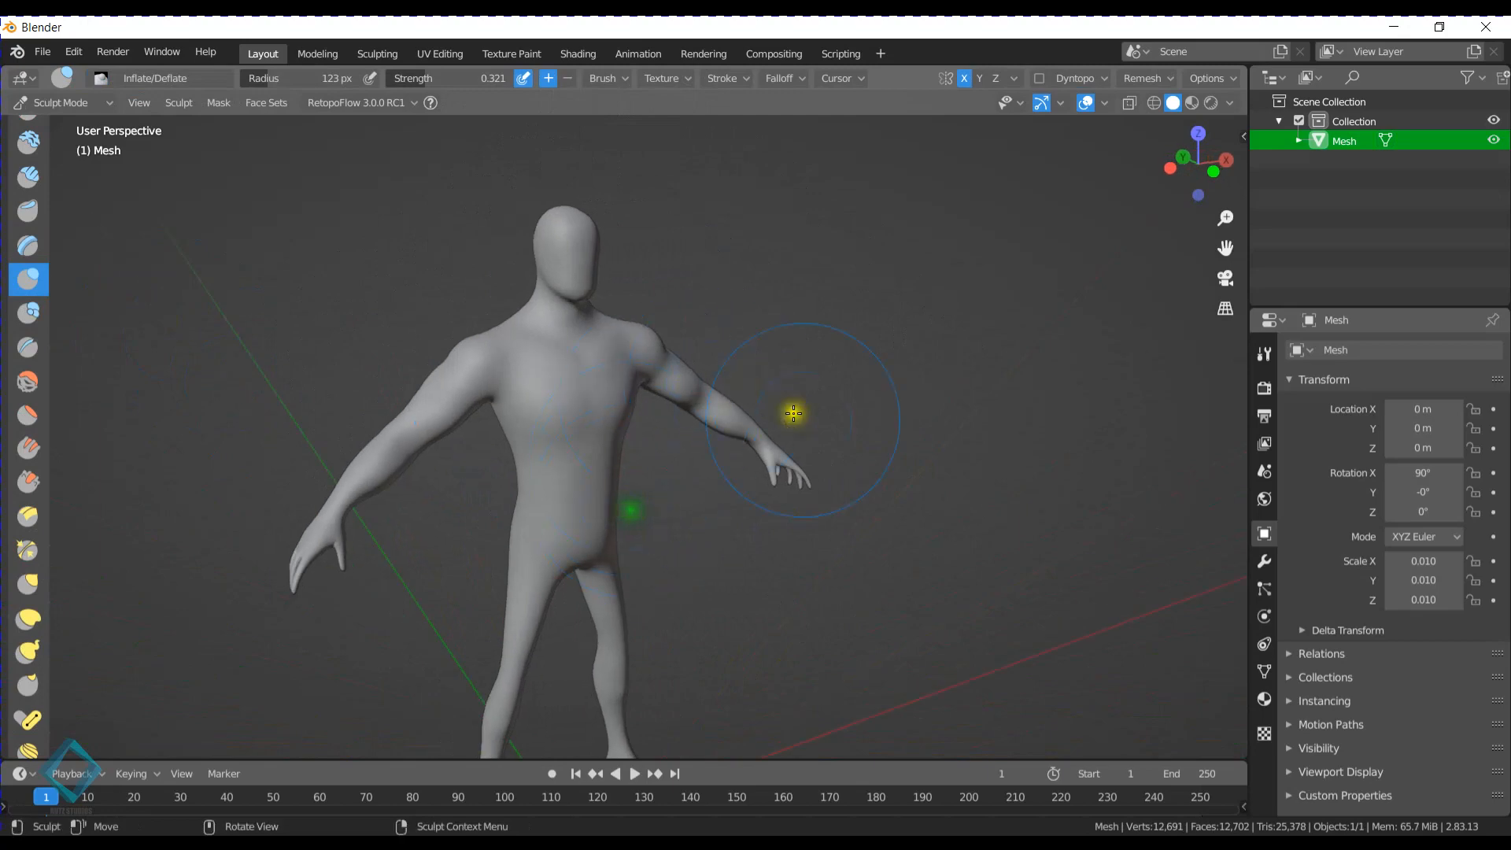
middle_click_drag(794, 413, 655, 455)
scroll(651, 466, "down", 3)
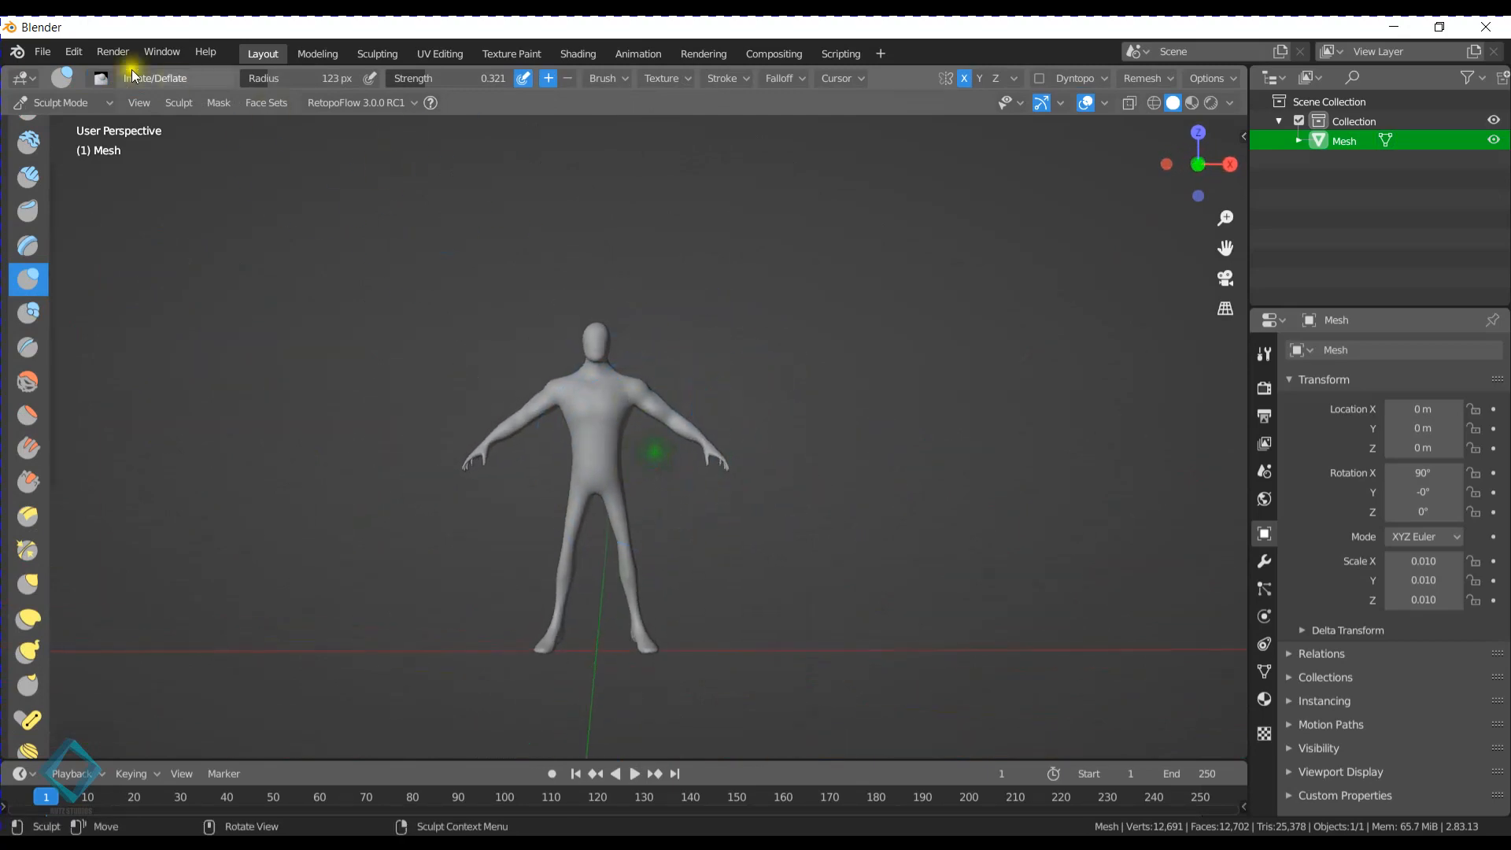
- Export the sculpted mesh as FBX to the Downloads 3D folder, overwriting Male Bash Mesh.fbx
left_click(114, 52)
mouse_move(45, 54)
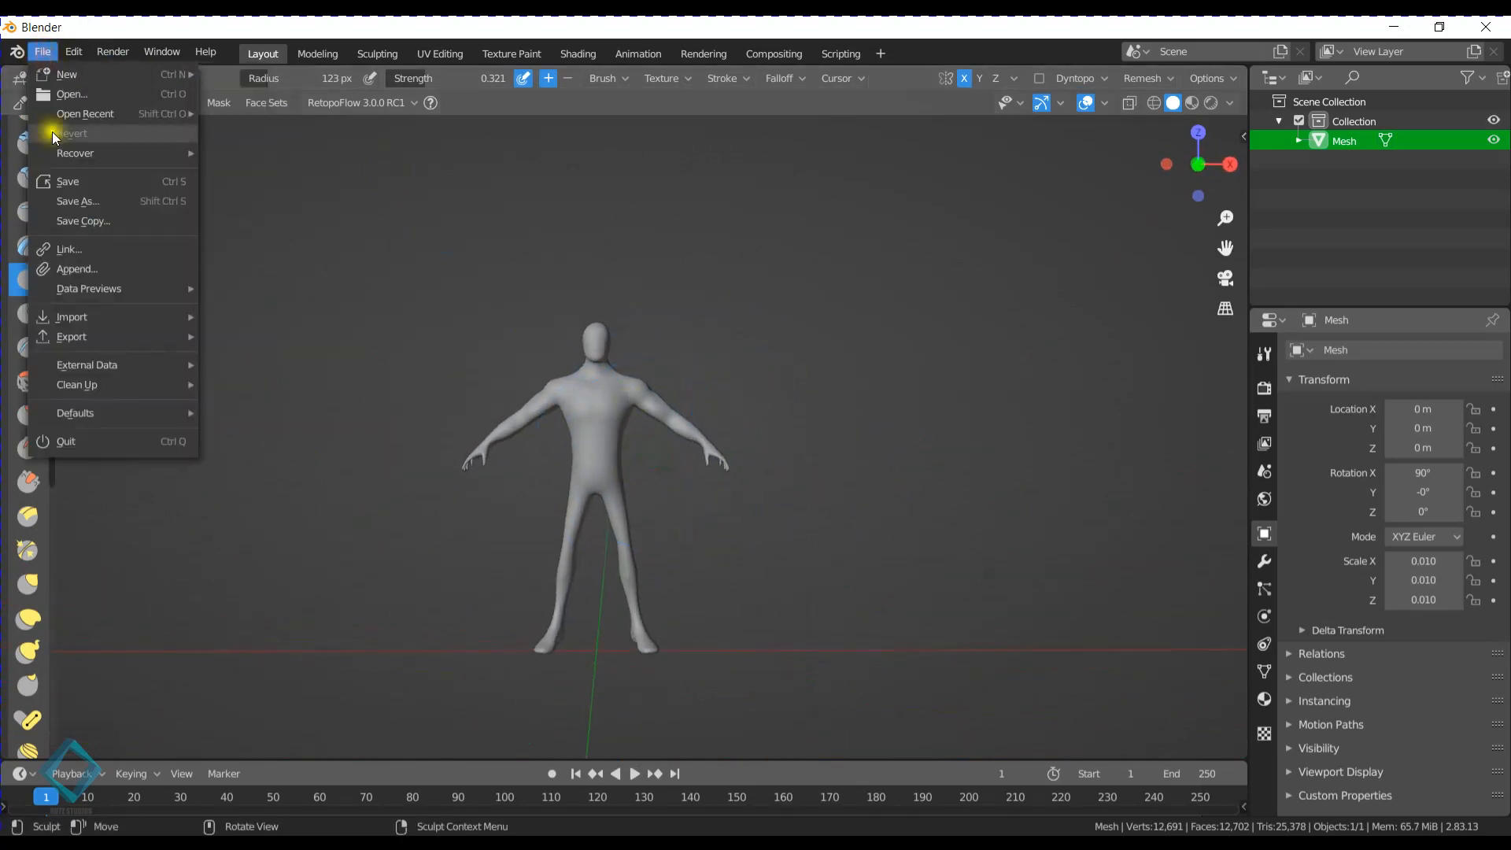
mouse_move(88, 338)
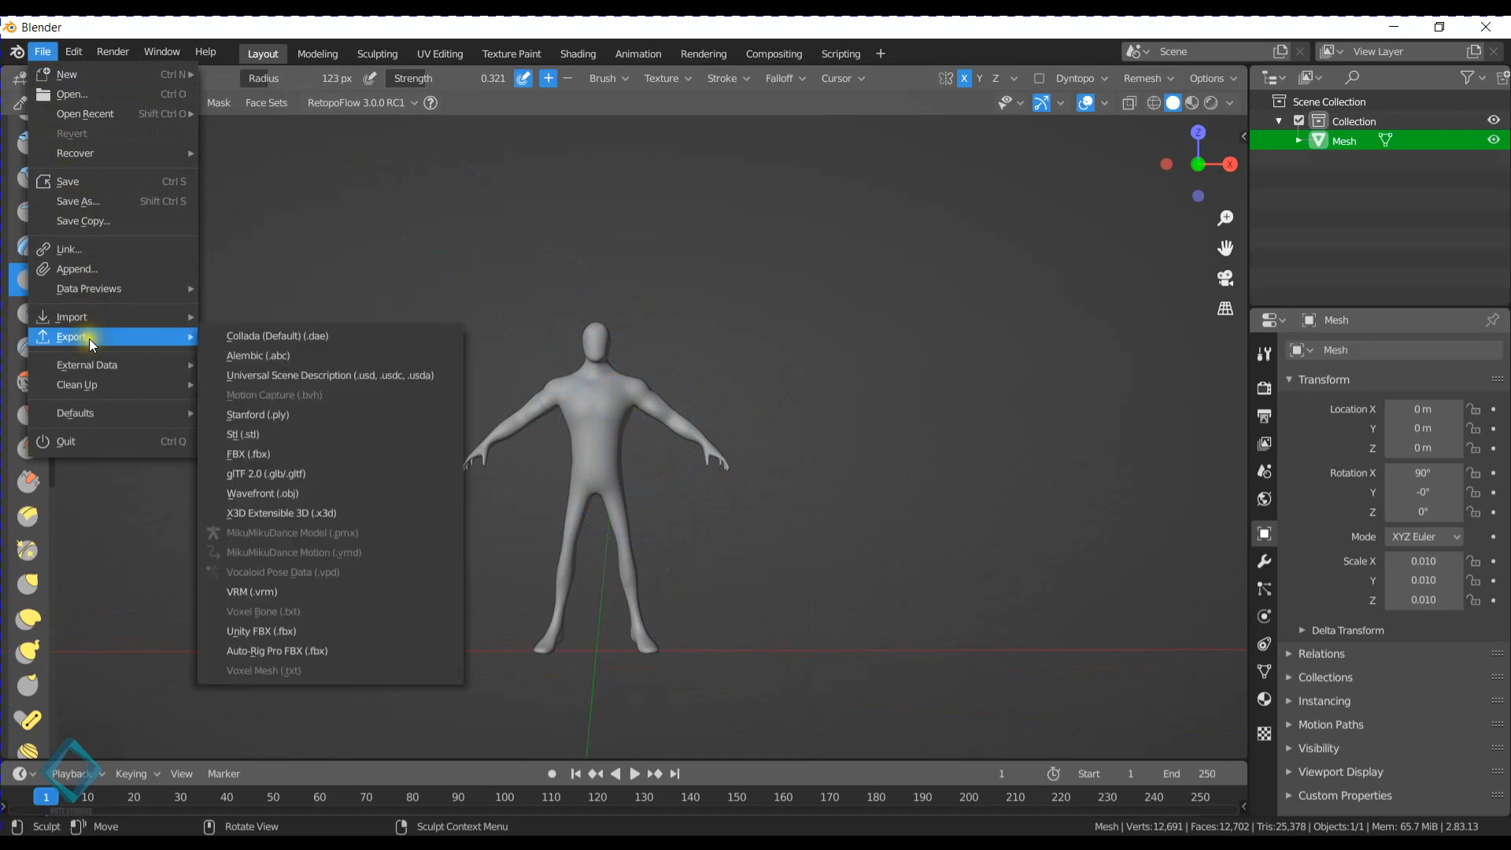
left_click(303, 453)
left_click(64, 559)
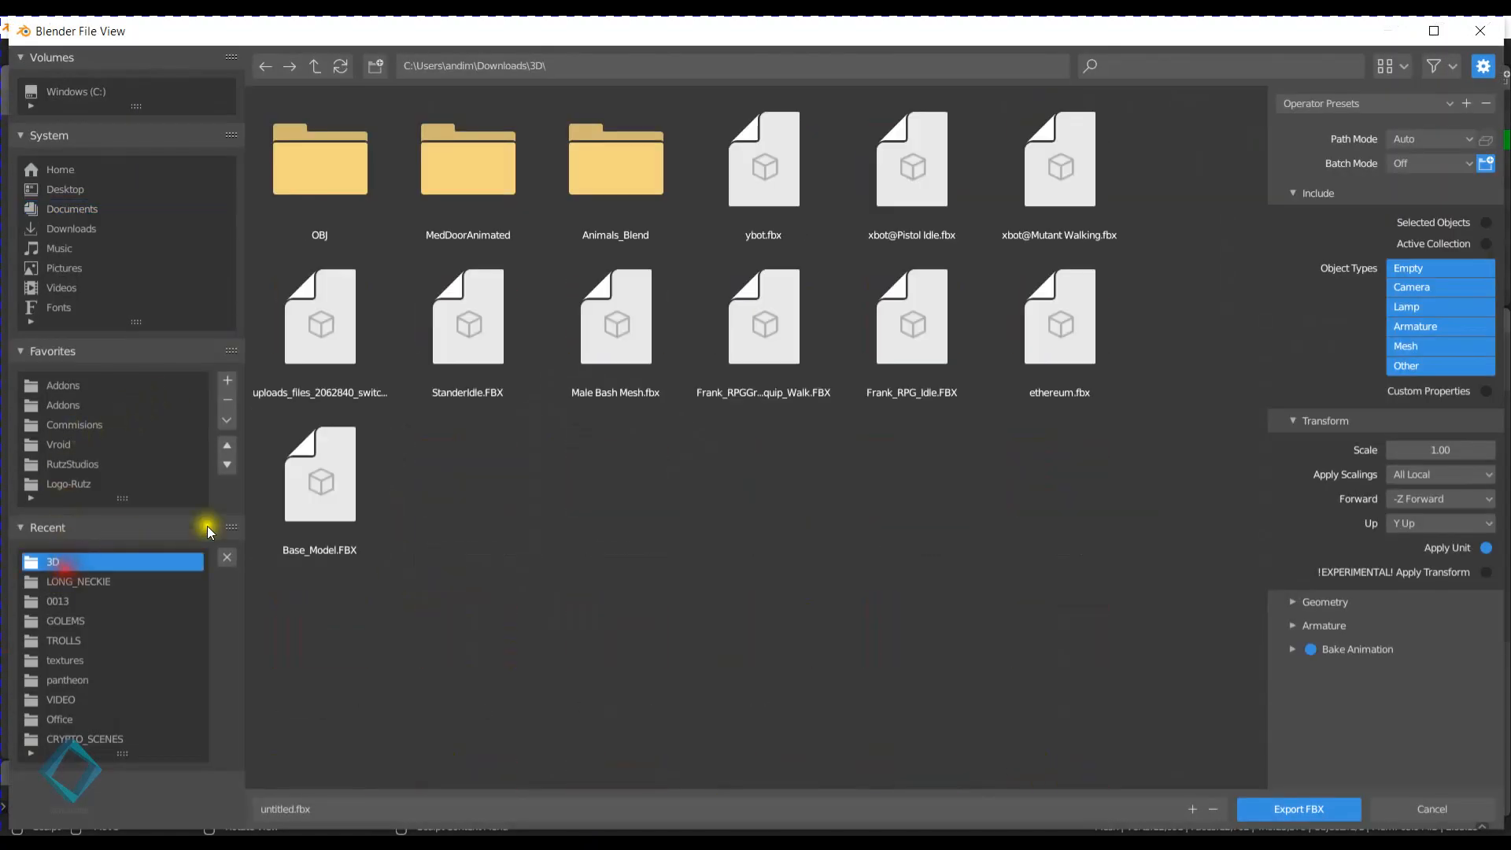
double_click(615, 348)
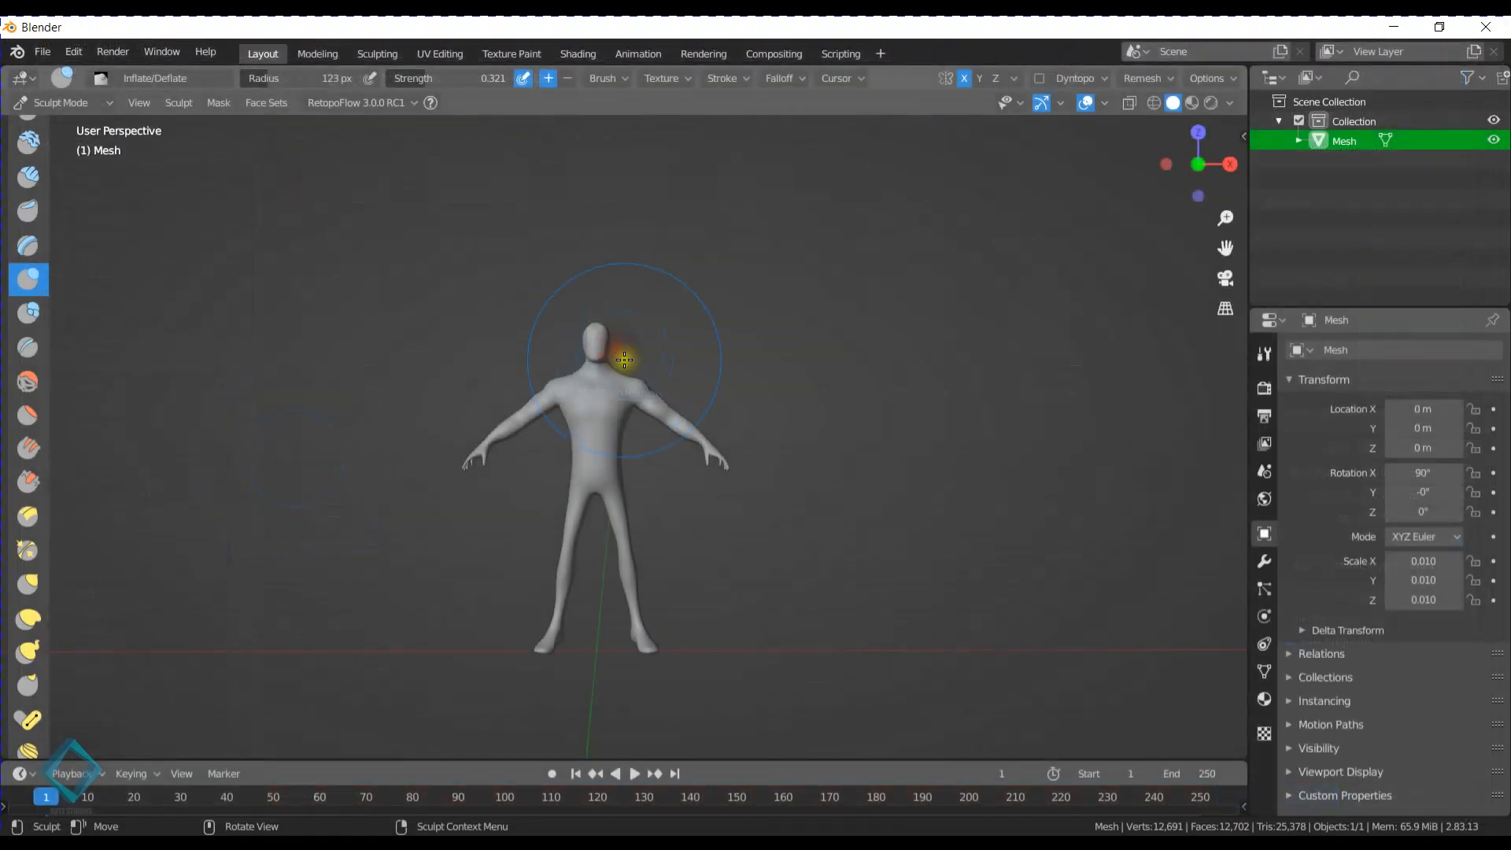
- Switch the figure from Sculpt Mode to Object Mode and try moving it
key("ctrl+Tab")
left_click(610, 268)
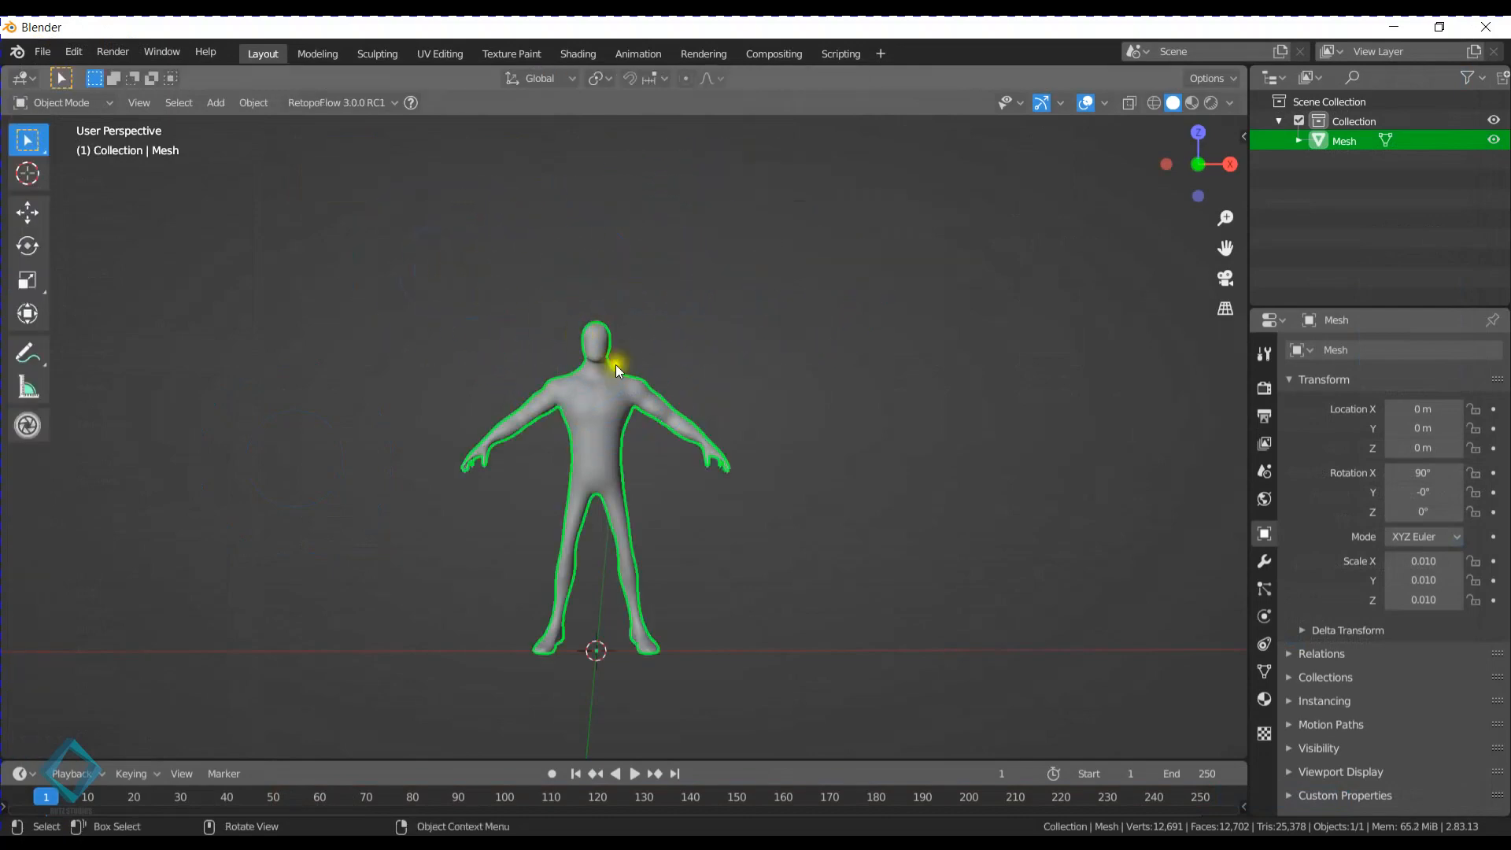
key("g")
right_click(762, 398)
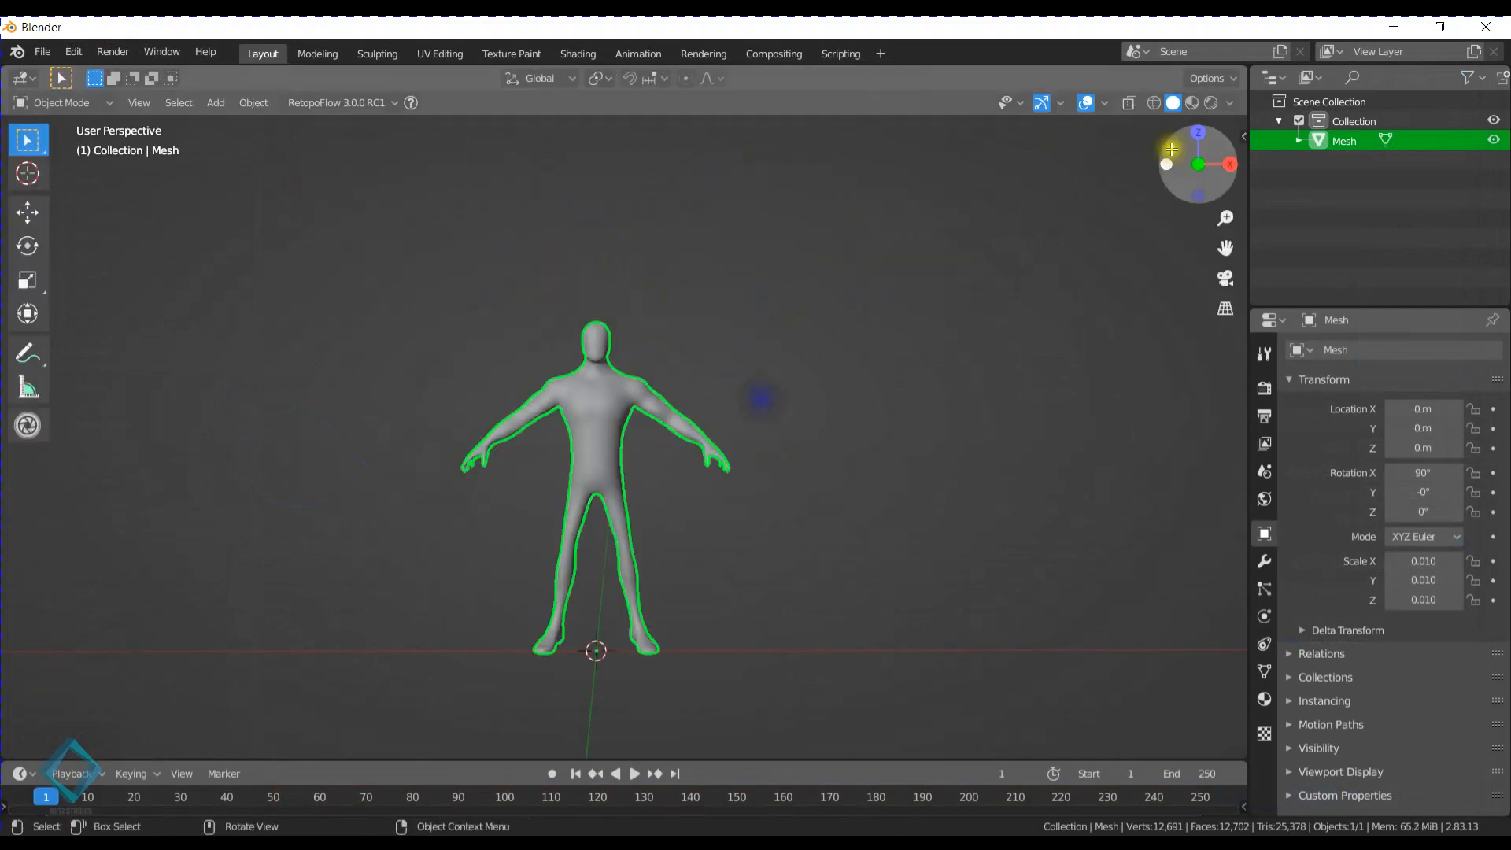
- Import Male Bash Mesh.fbx from the 3D folder into the main collection and delete the imported copy
left_click(1381, 120)
left_click(43, 52)
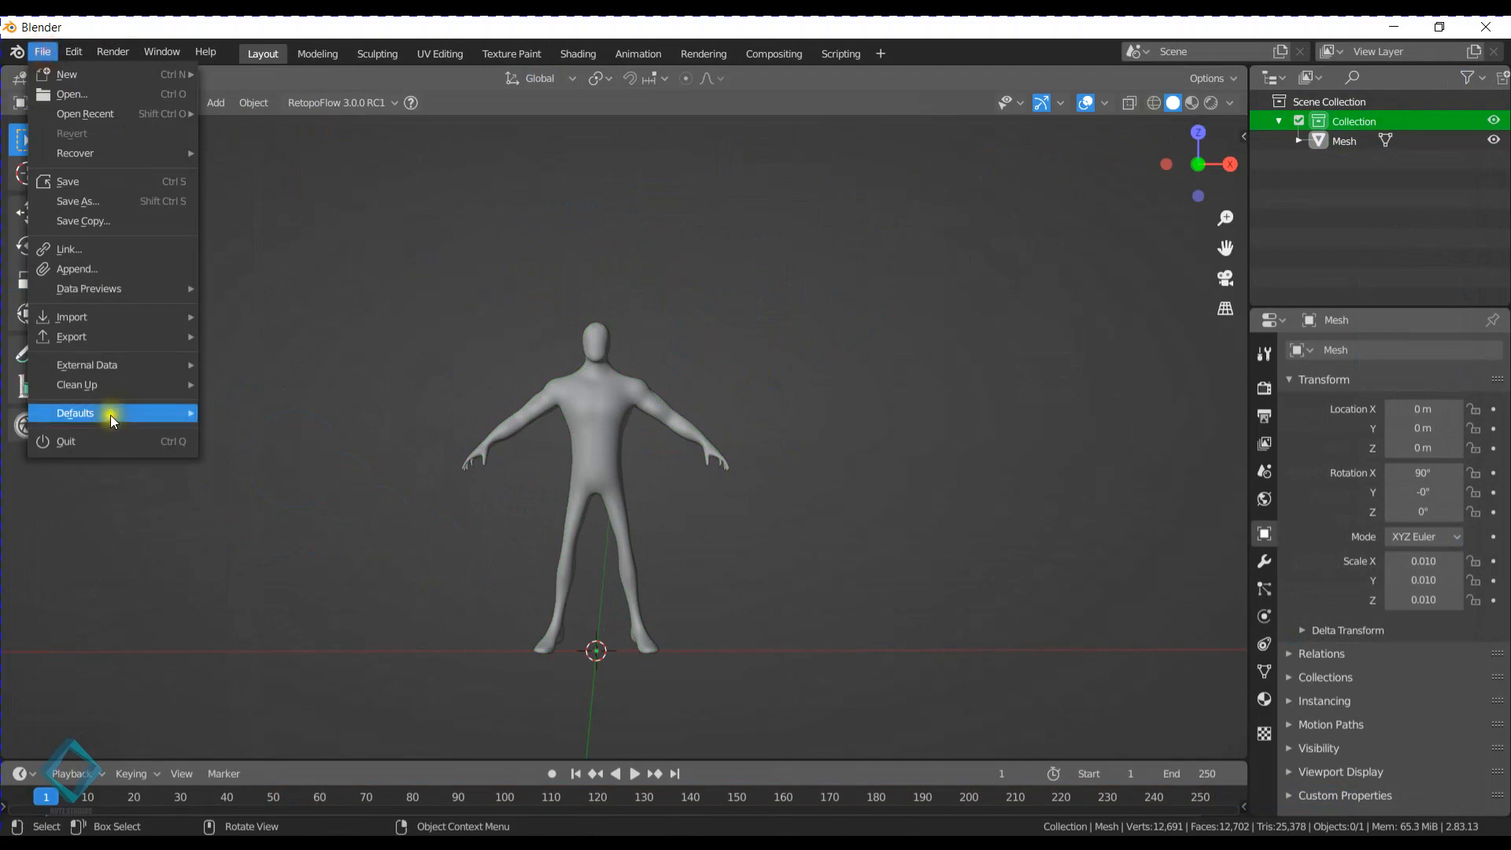
mouse_move(110, 334)
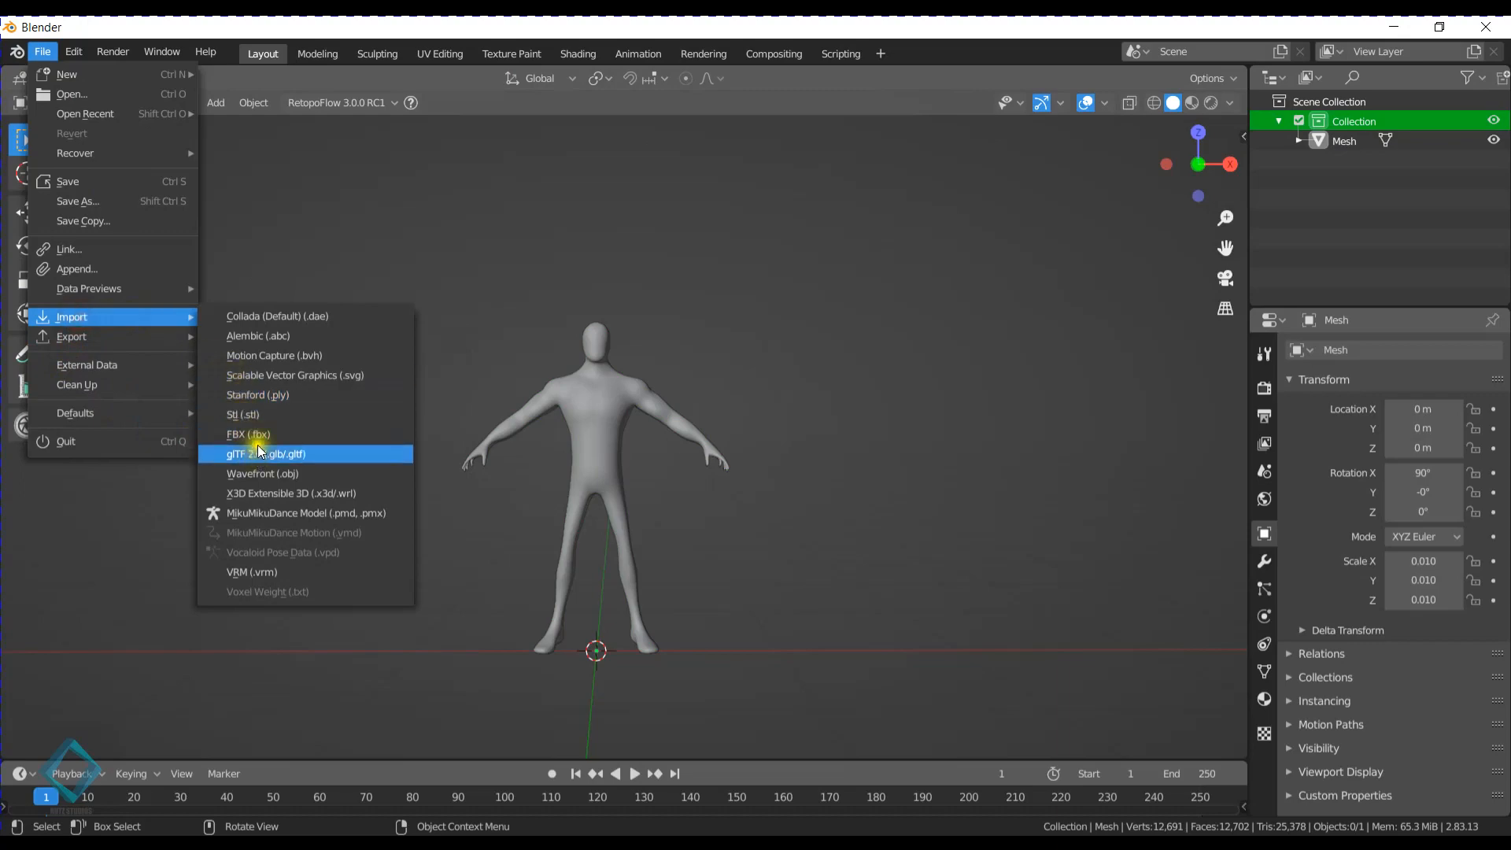
left_click(260, 435)
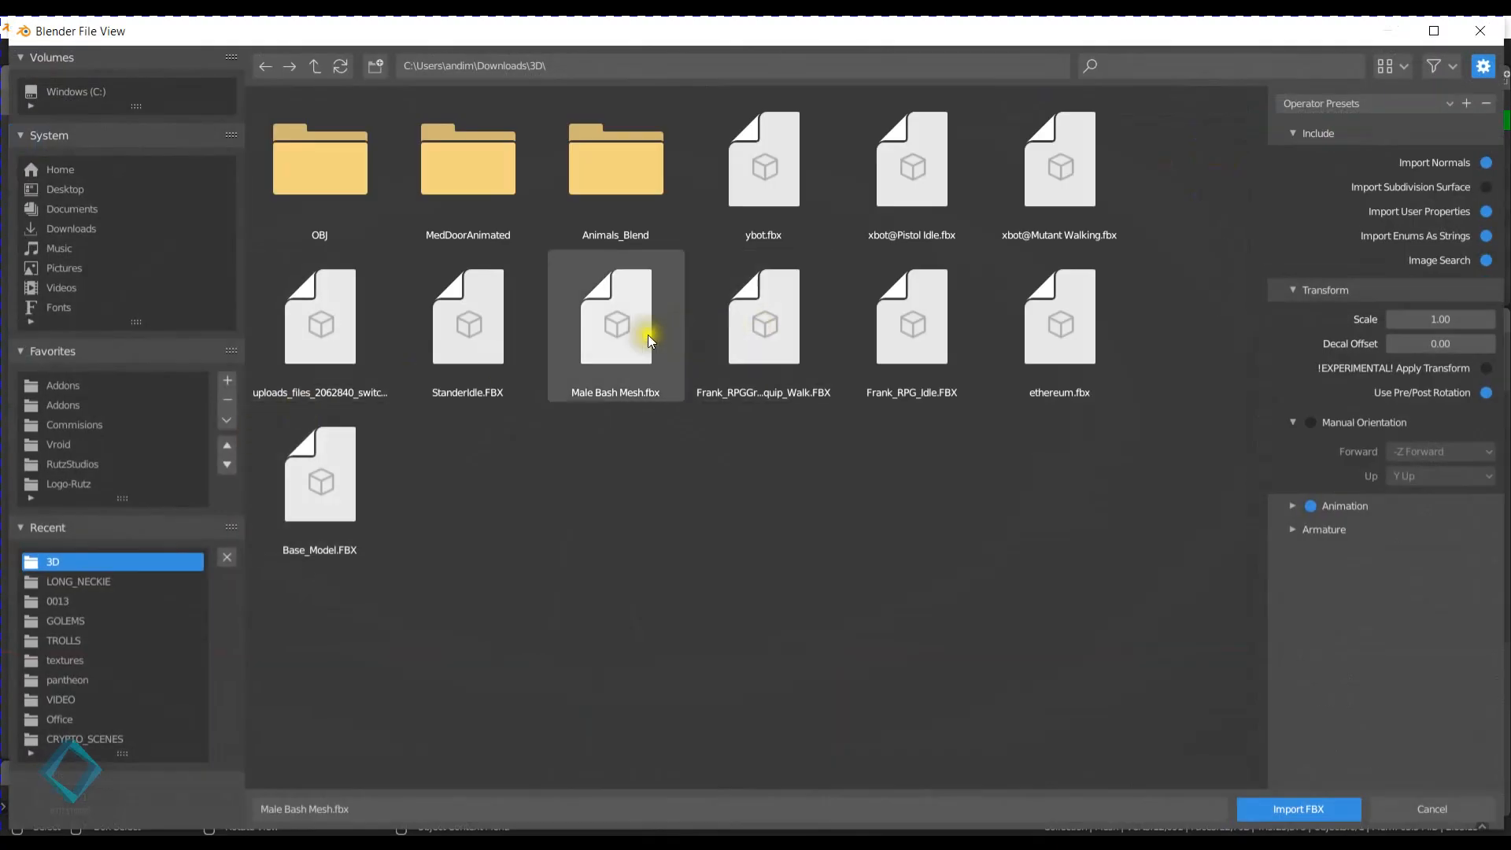
double_click(640, 338)
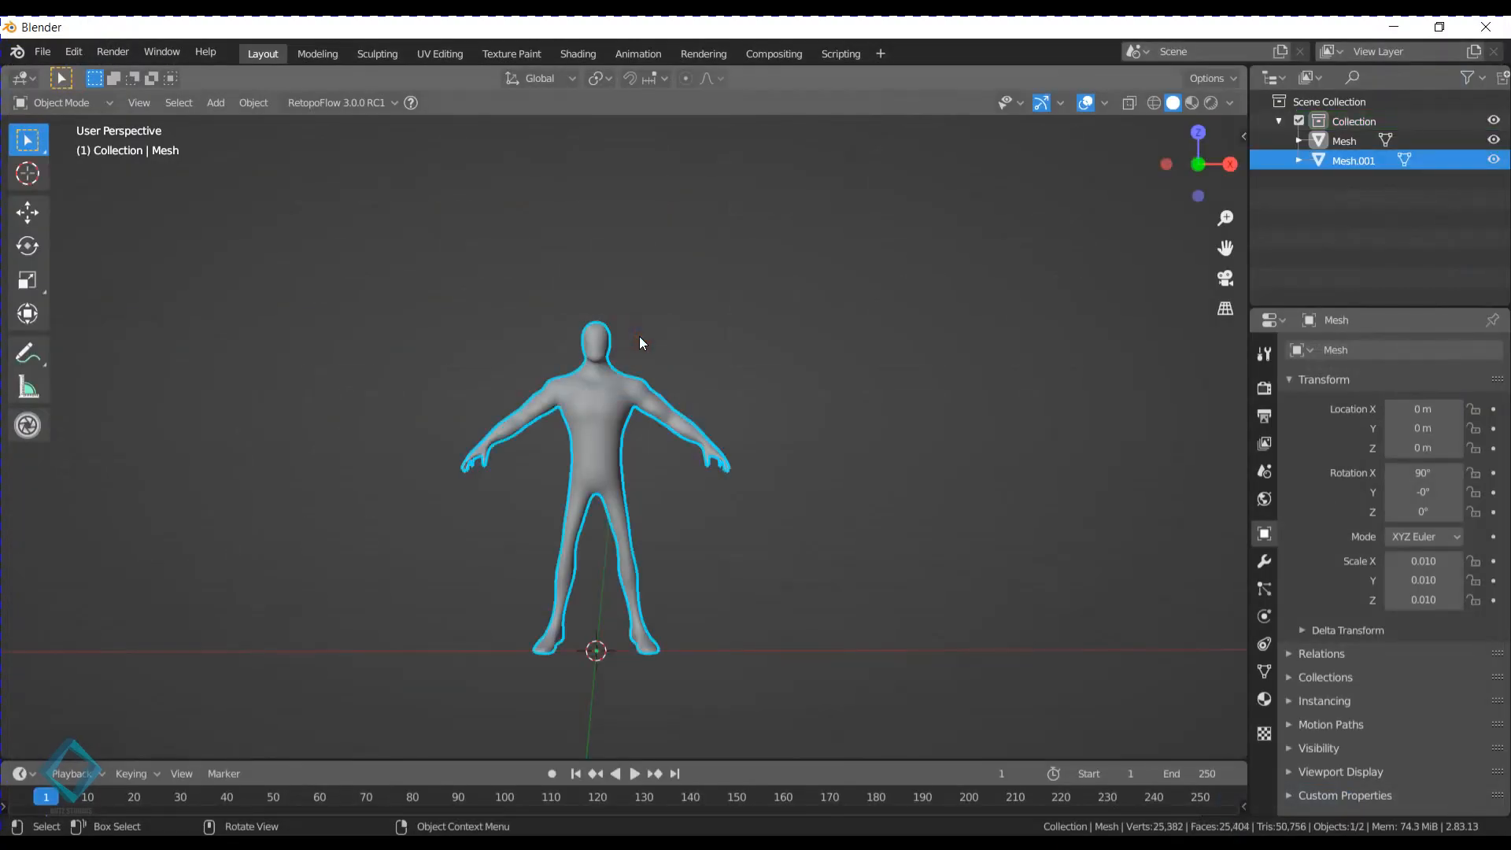
key("Delete")
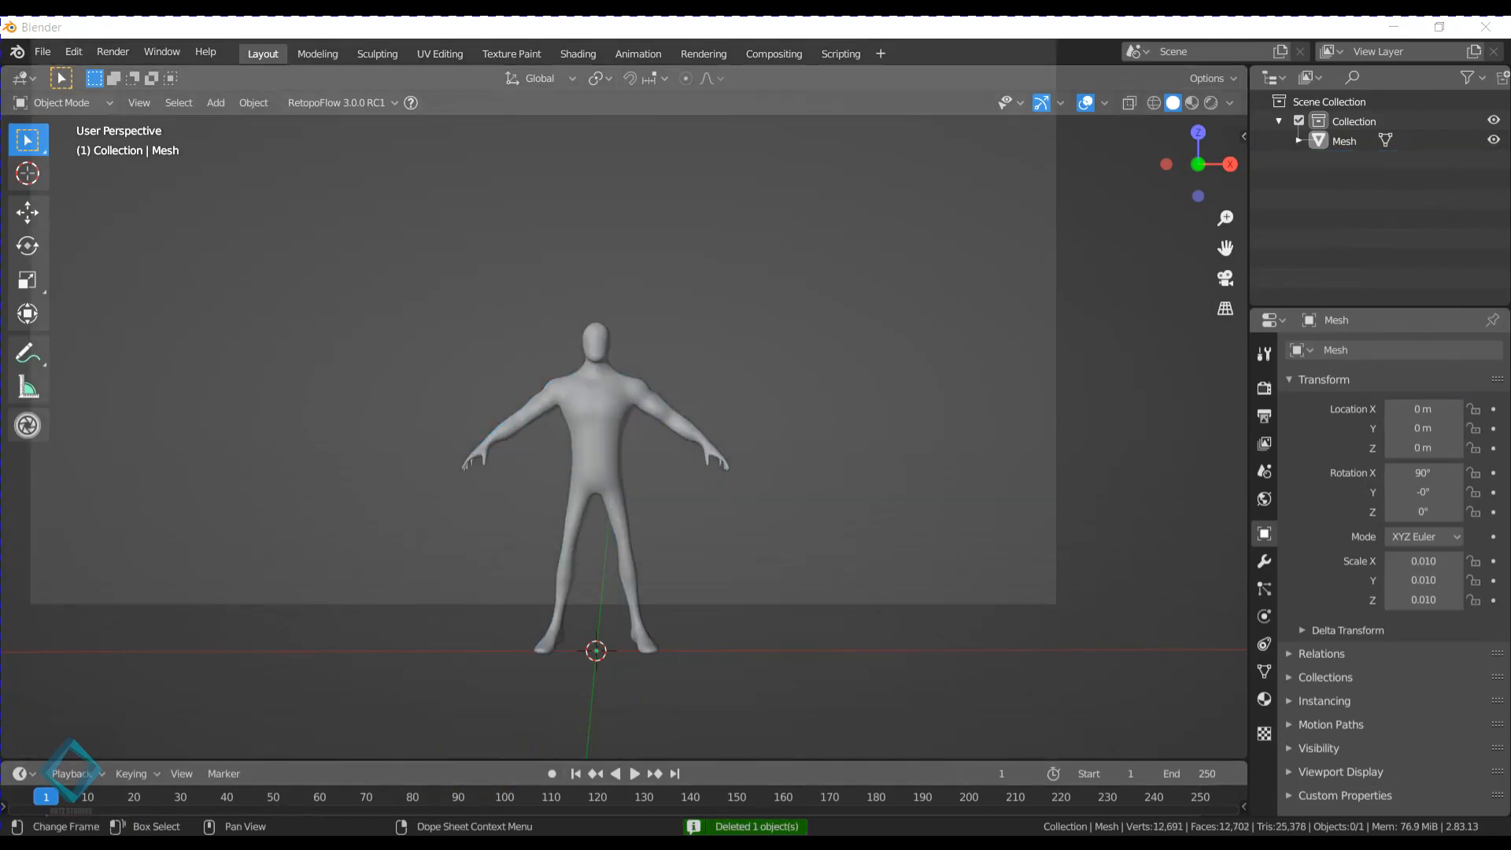
- Switch to File Explorer and look through the Downloads 3D folder for the original base mesh
key("super+e")
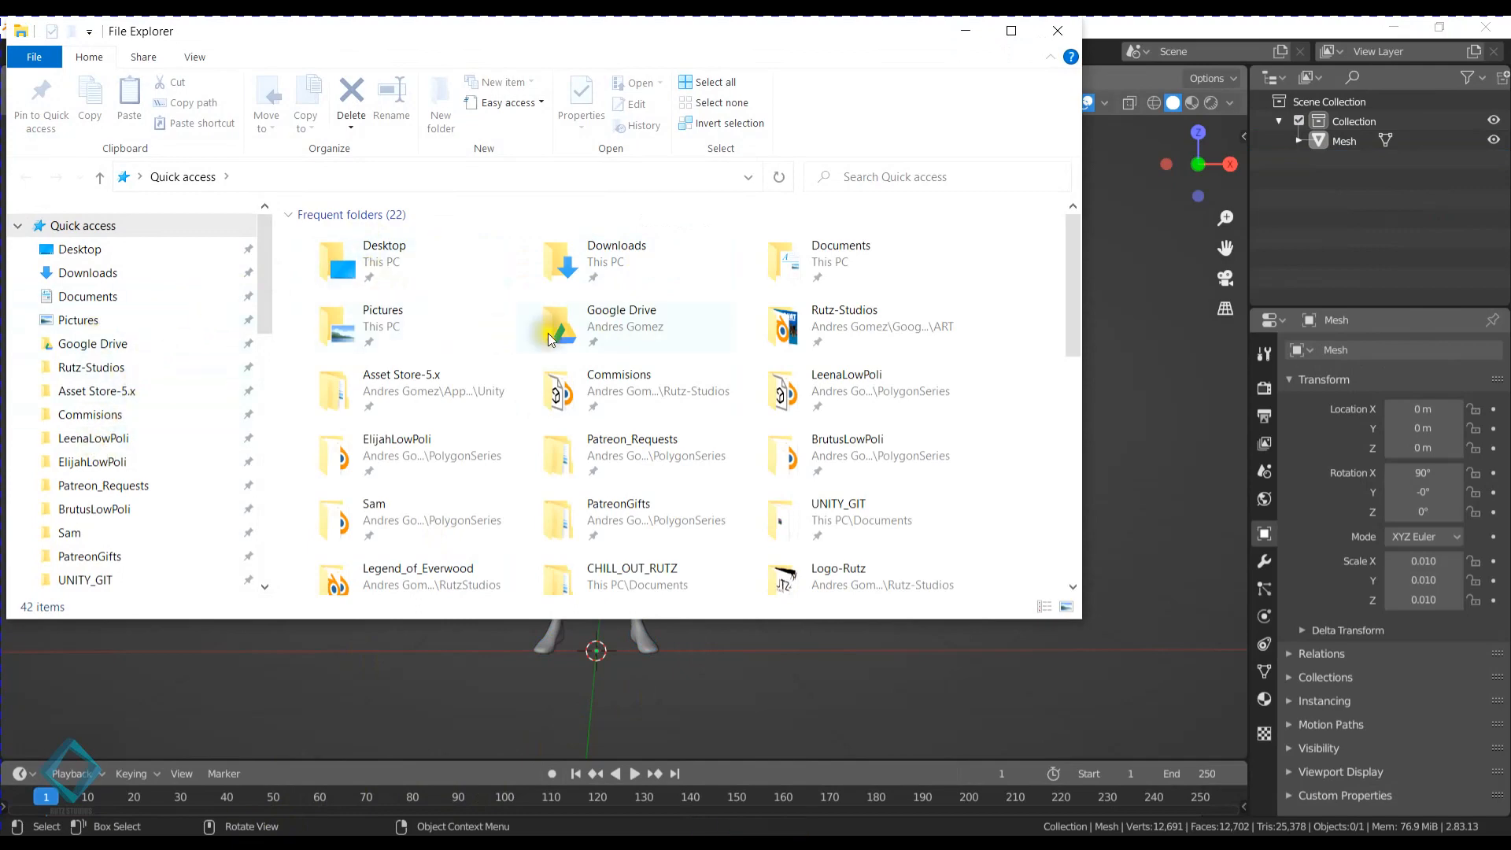
left_click(126, 271)
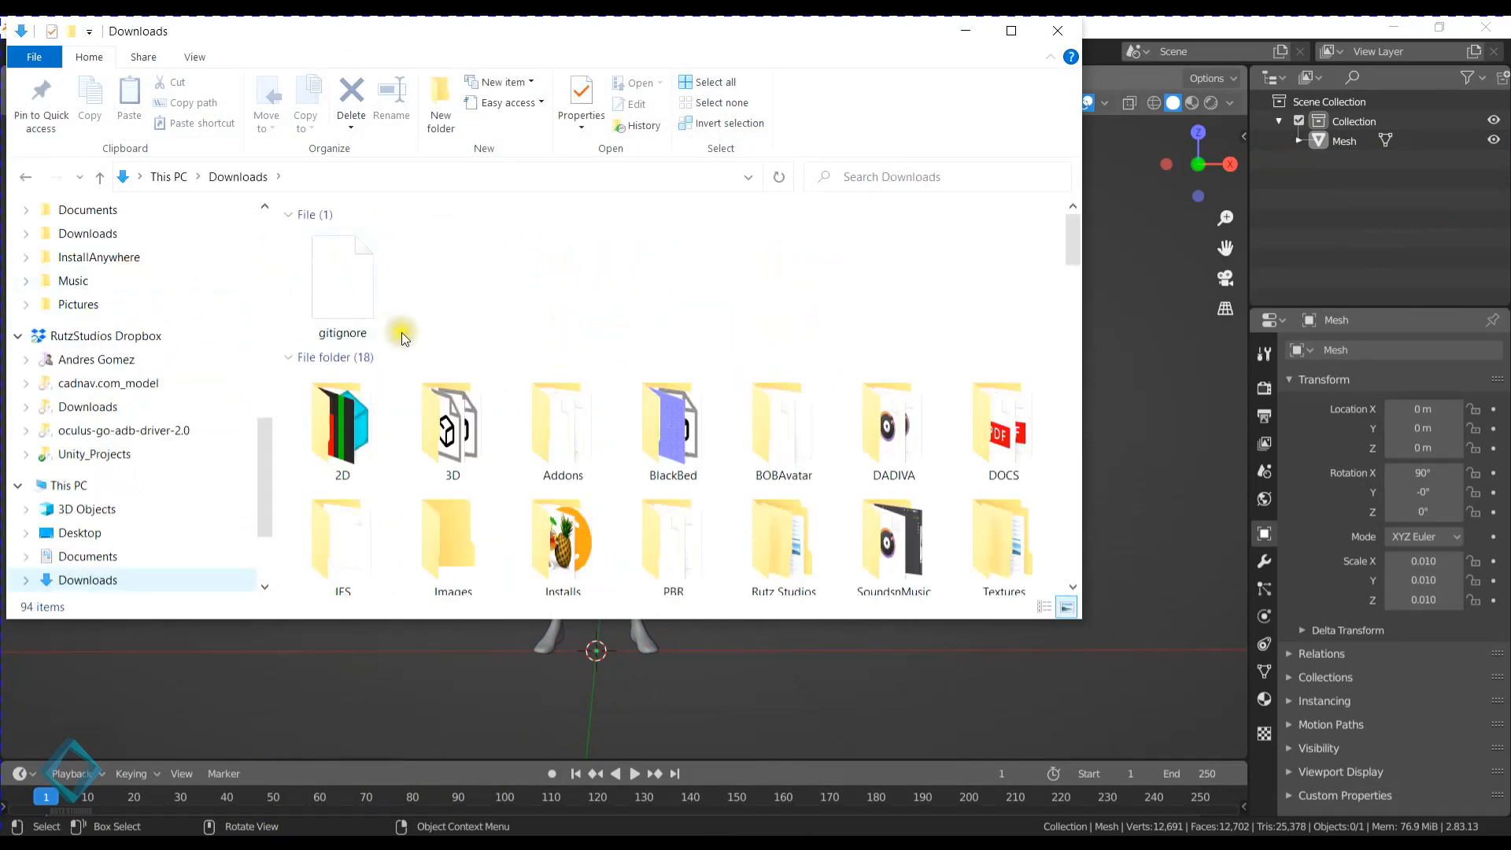
double_click(446, 407)
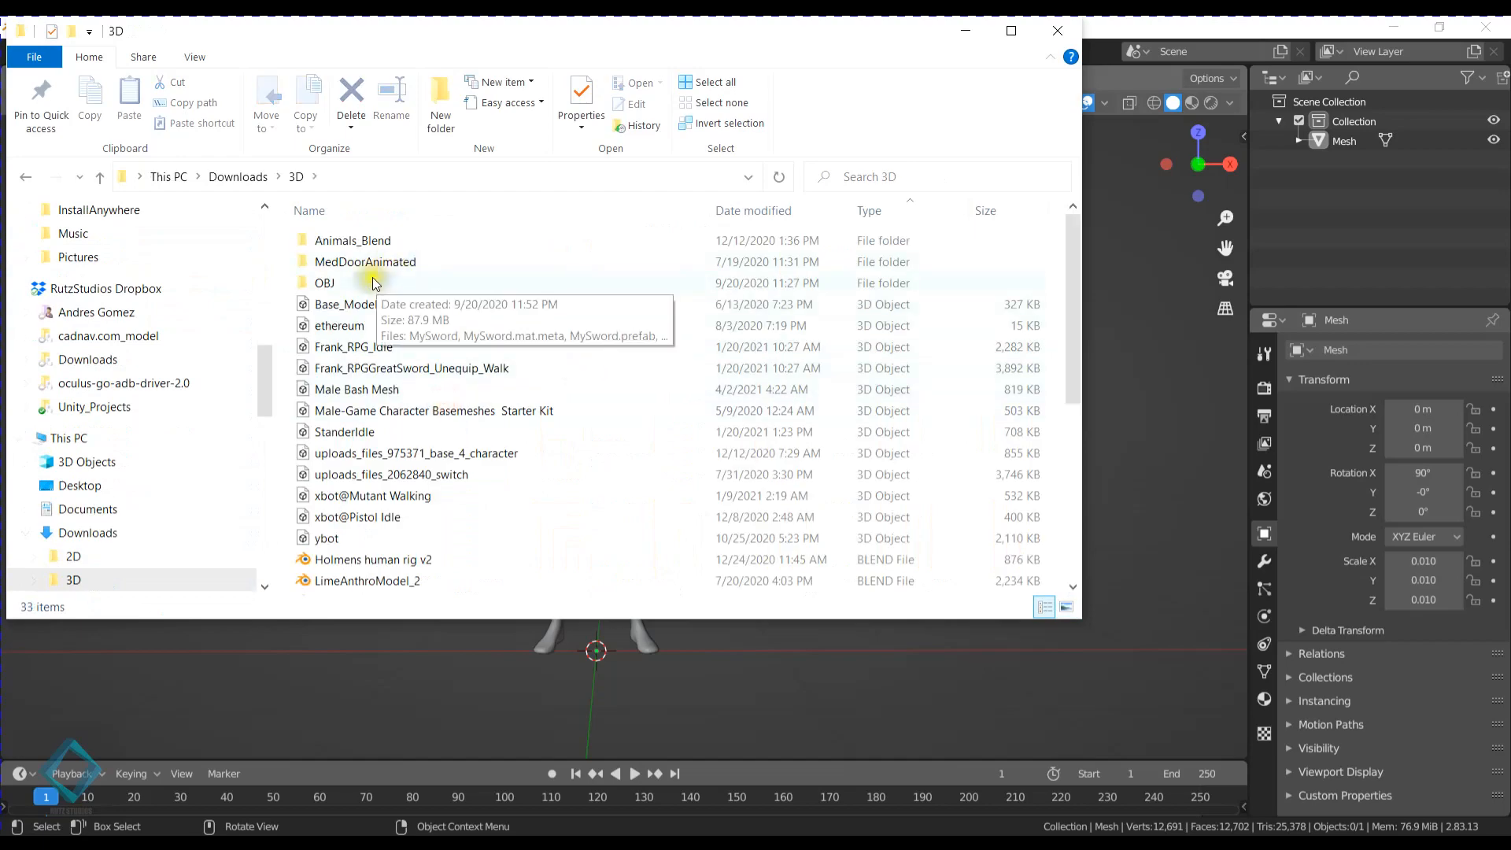
scroll(386, 250, "down", 4)
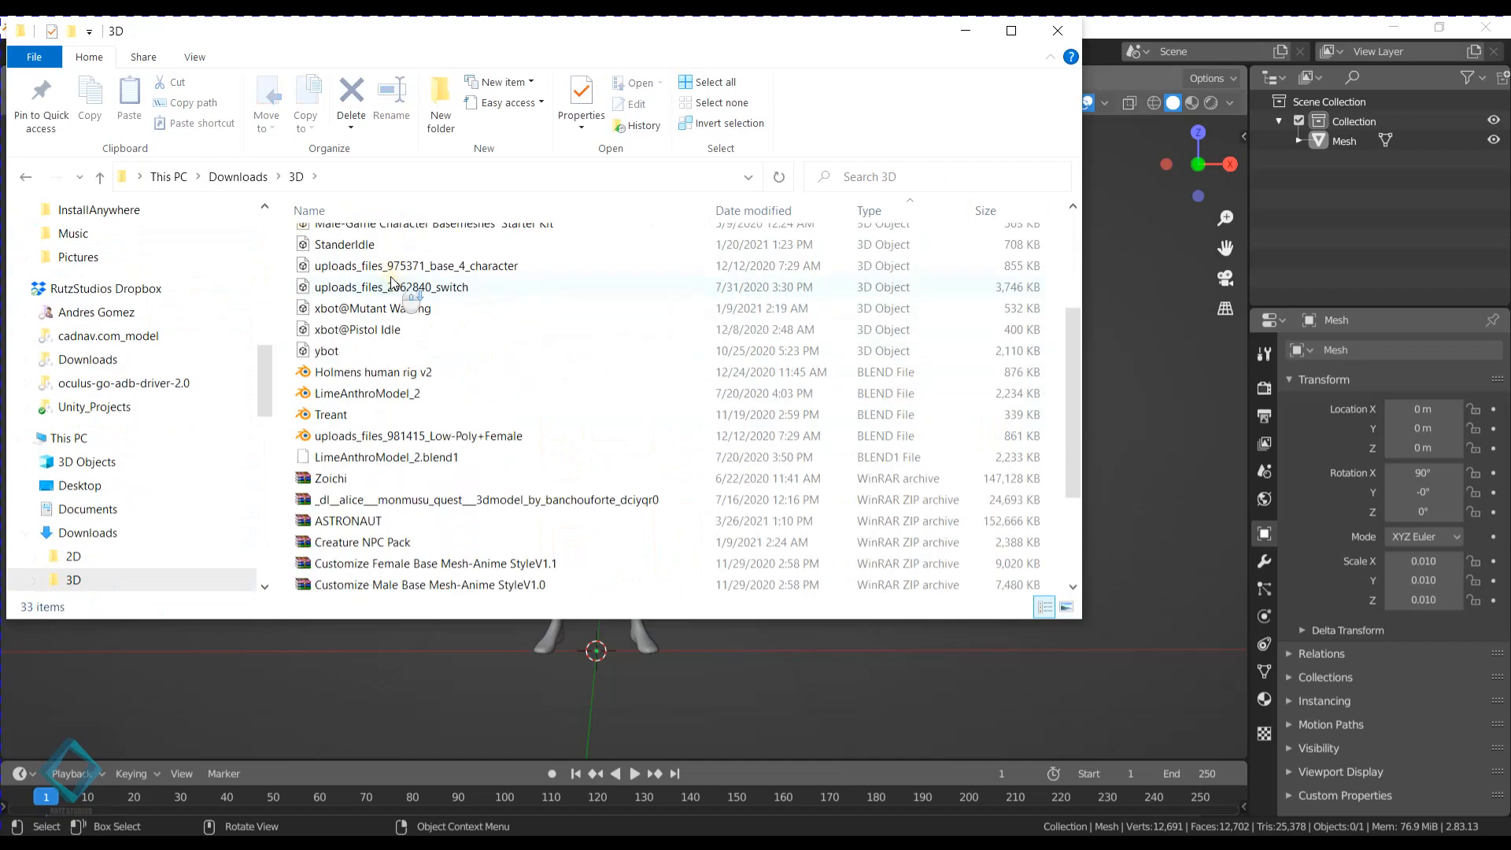
scroll(386, 302, "down", 2)
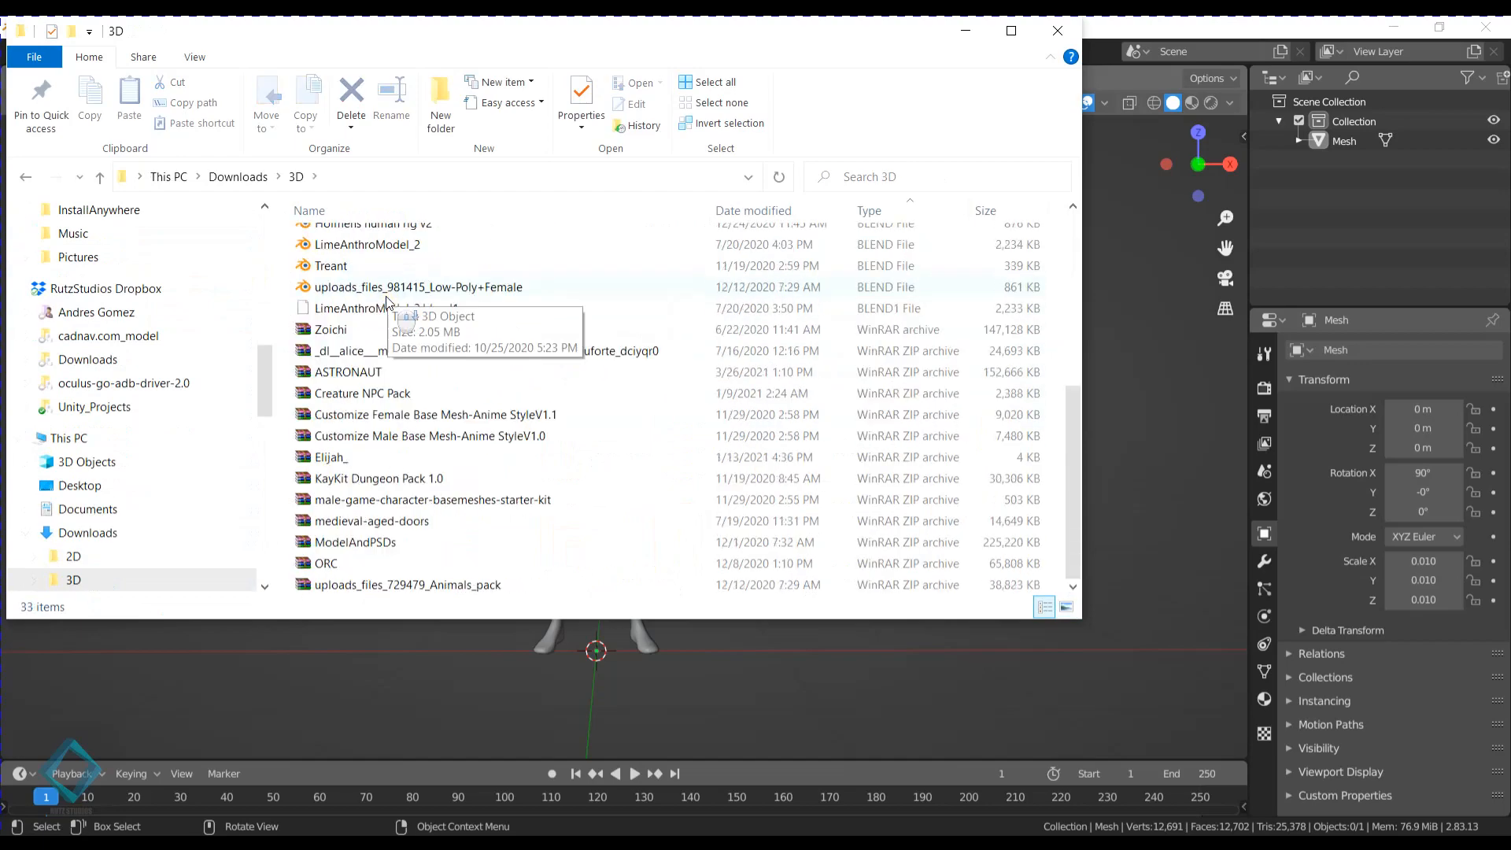
- Switch to the browser and open the downloaded downloadable-male-bash-mesh.zip to locate the original Male Bash Mesh.fbx
left_click(1057, 30)
mouse_move(331, 842)
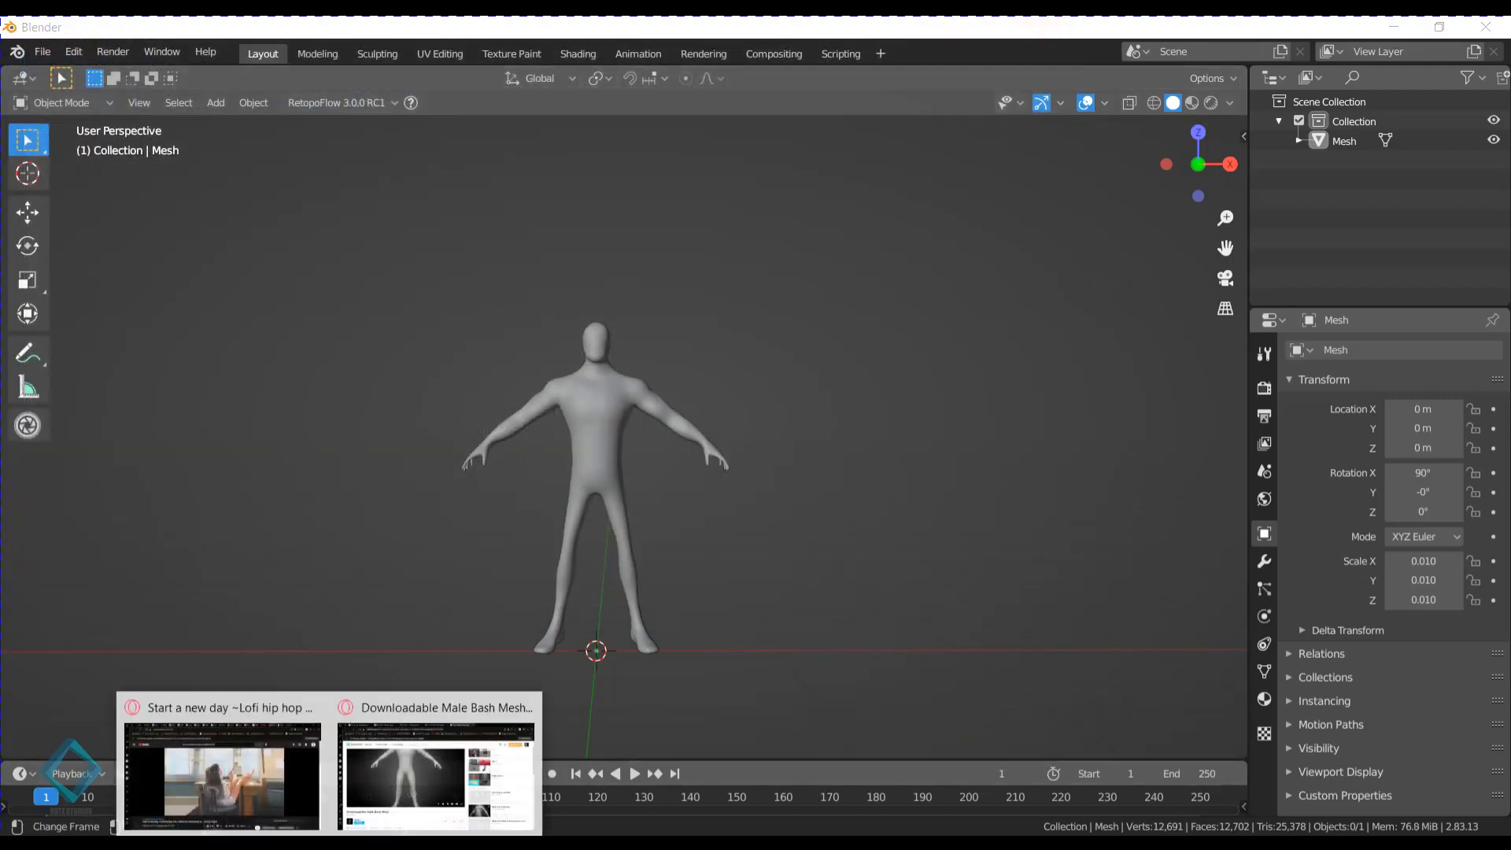
left_click(393, 769)
left_click(1464, 65)
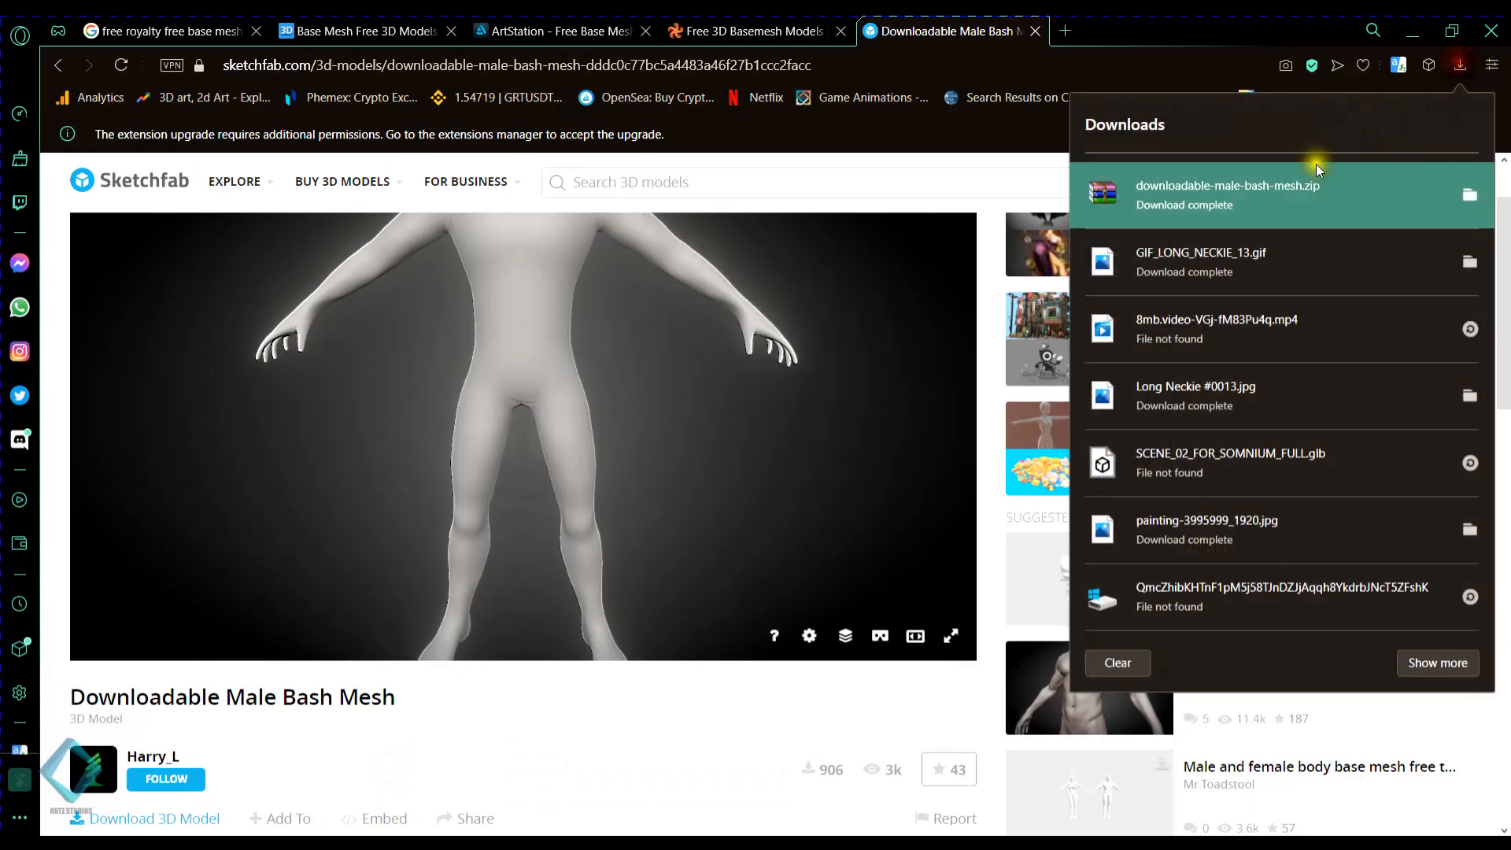
left_click(1316, 163)
left_click(876, 246)
double_click(876, 247)
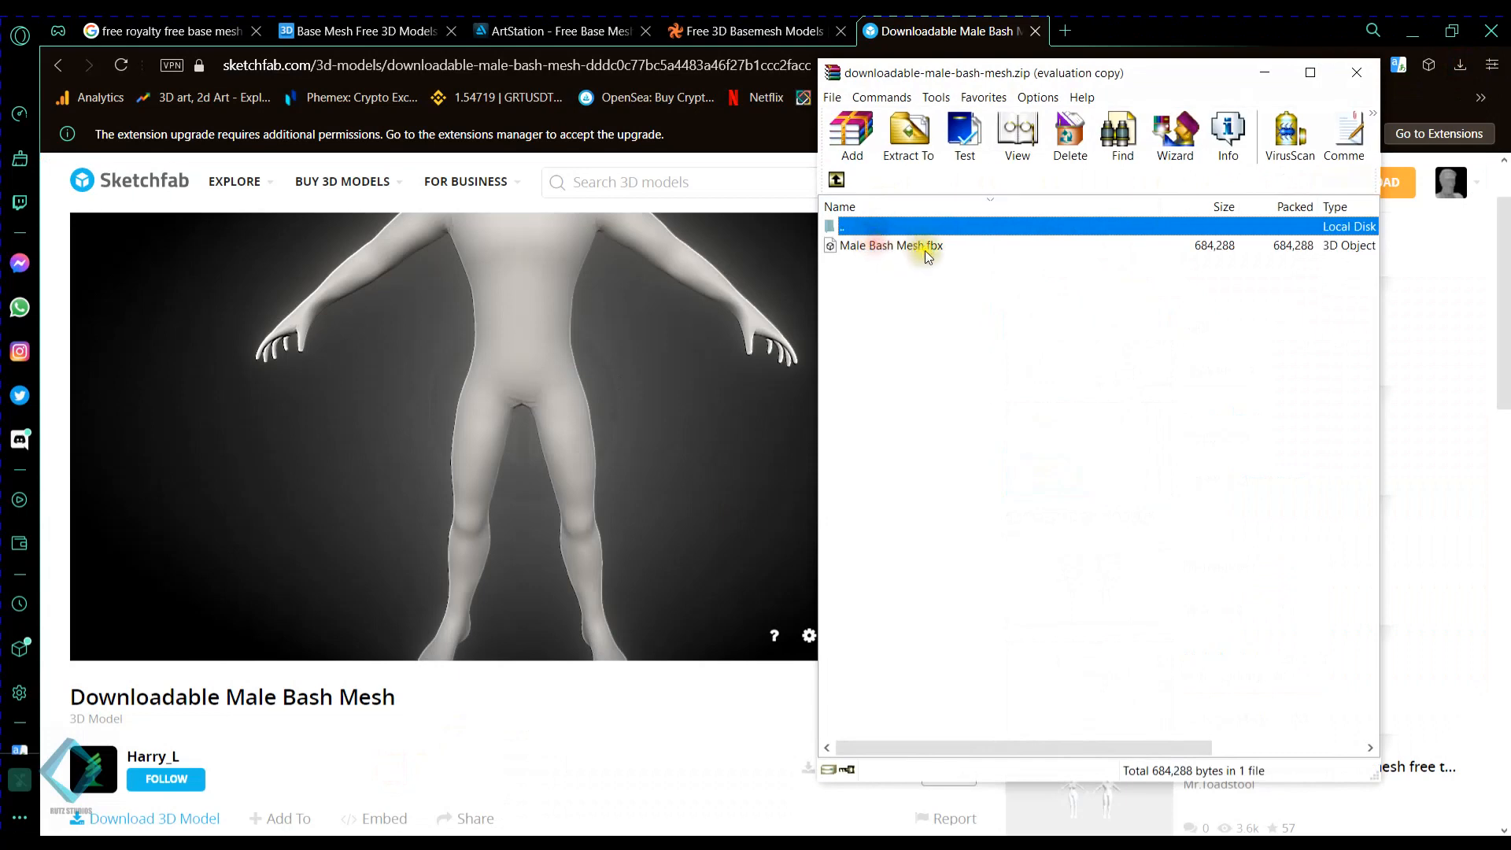
left_click(917, 246)
- Open a new File Explorer window and go to the 3D folder in Downloads
mouse_move(425, 842)
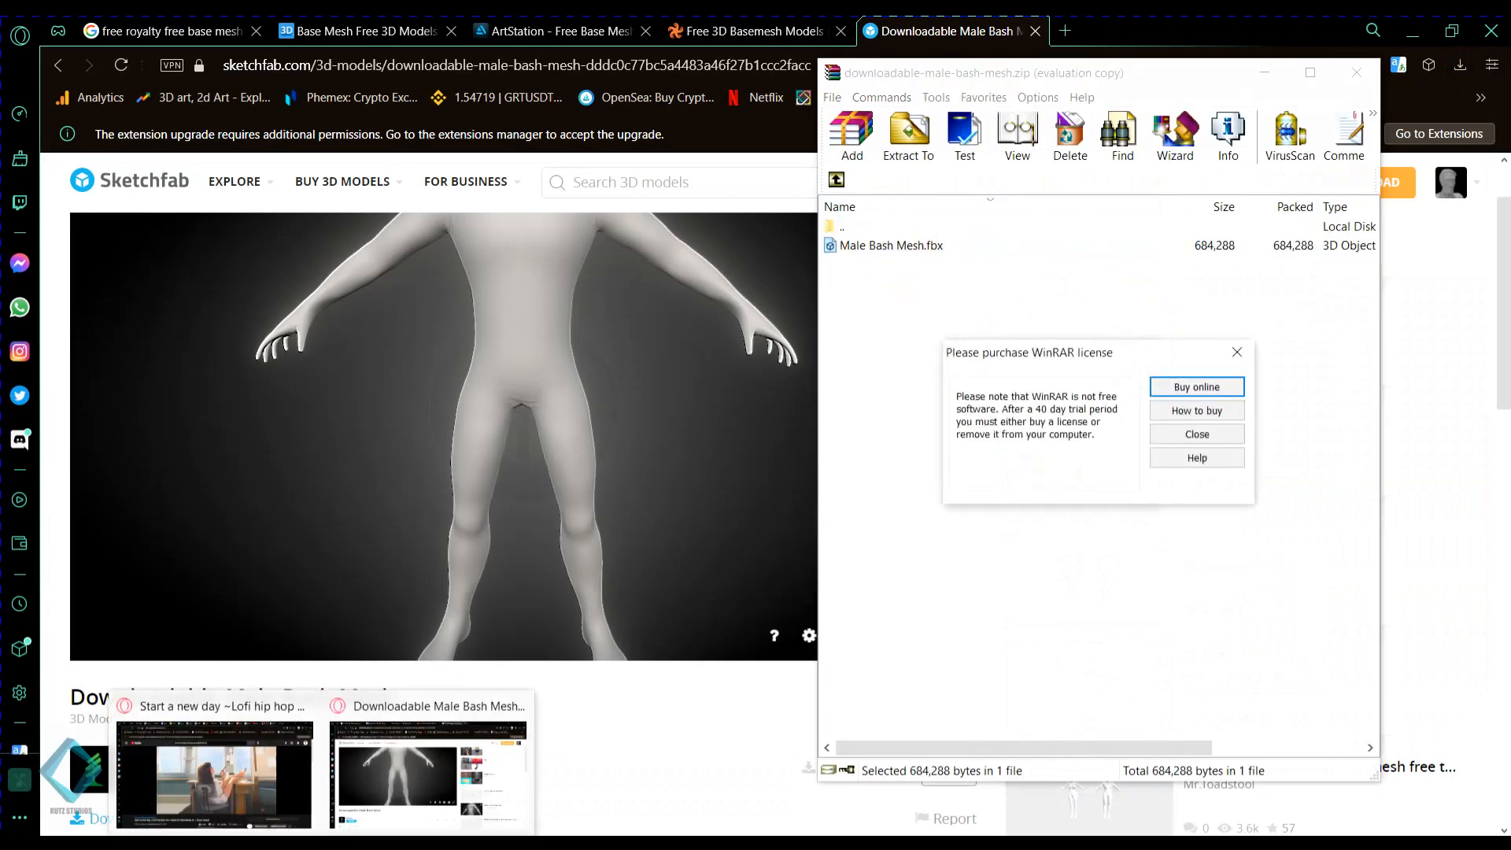
right_click(224, 842)
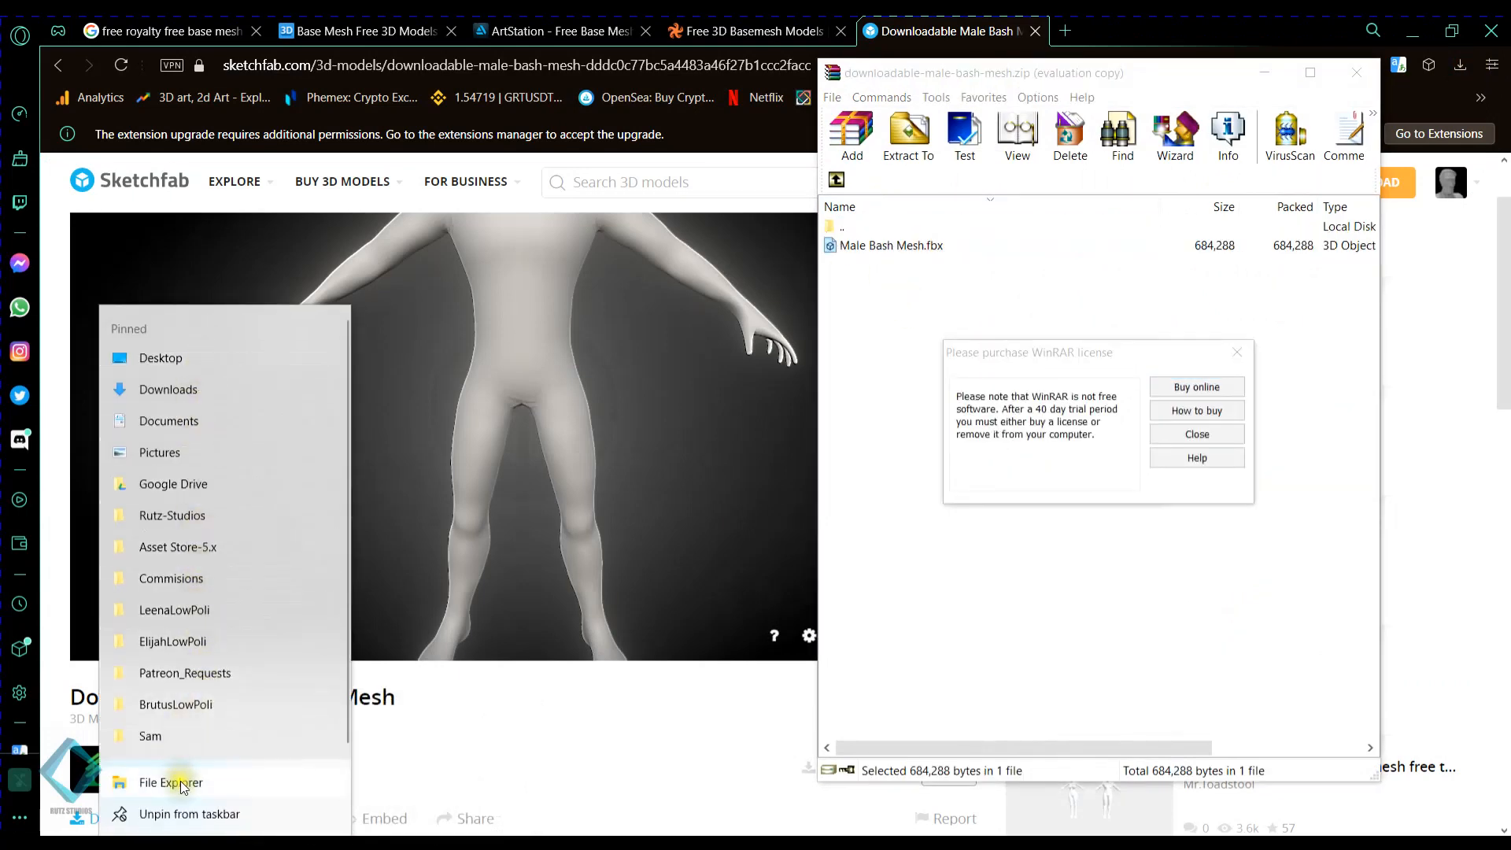
left_click(181, 784)
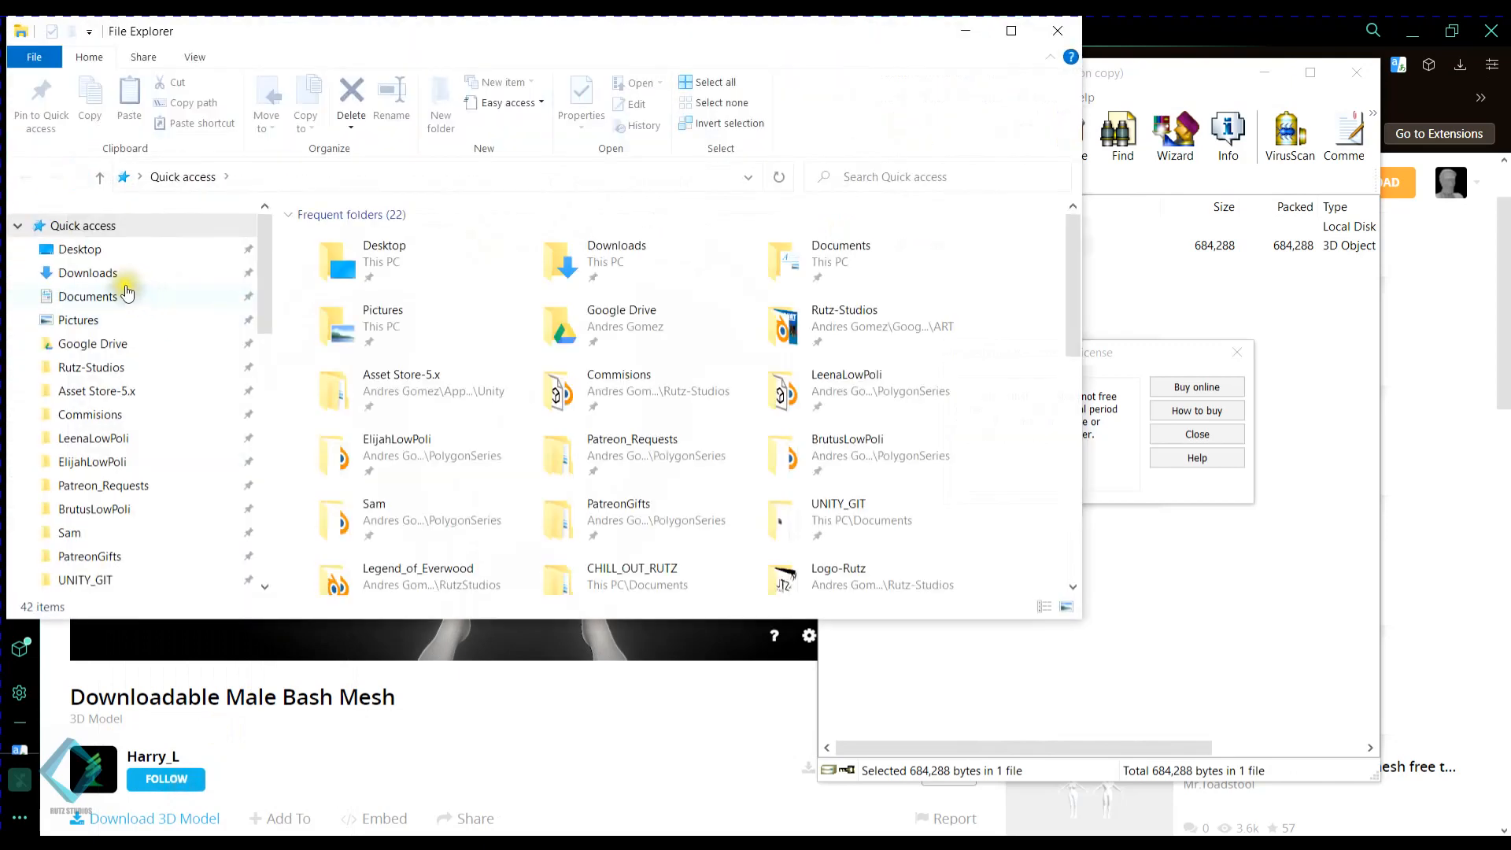
left_click(122, 272)
double_click(462, 415)
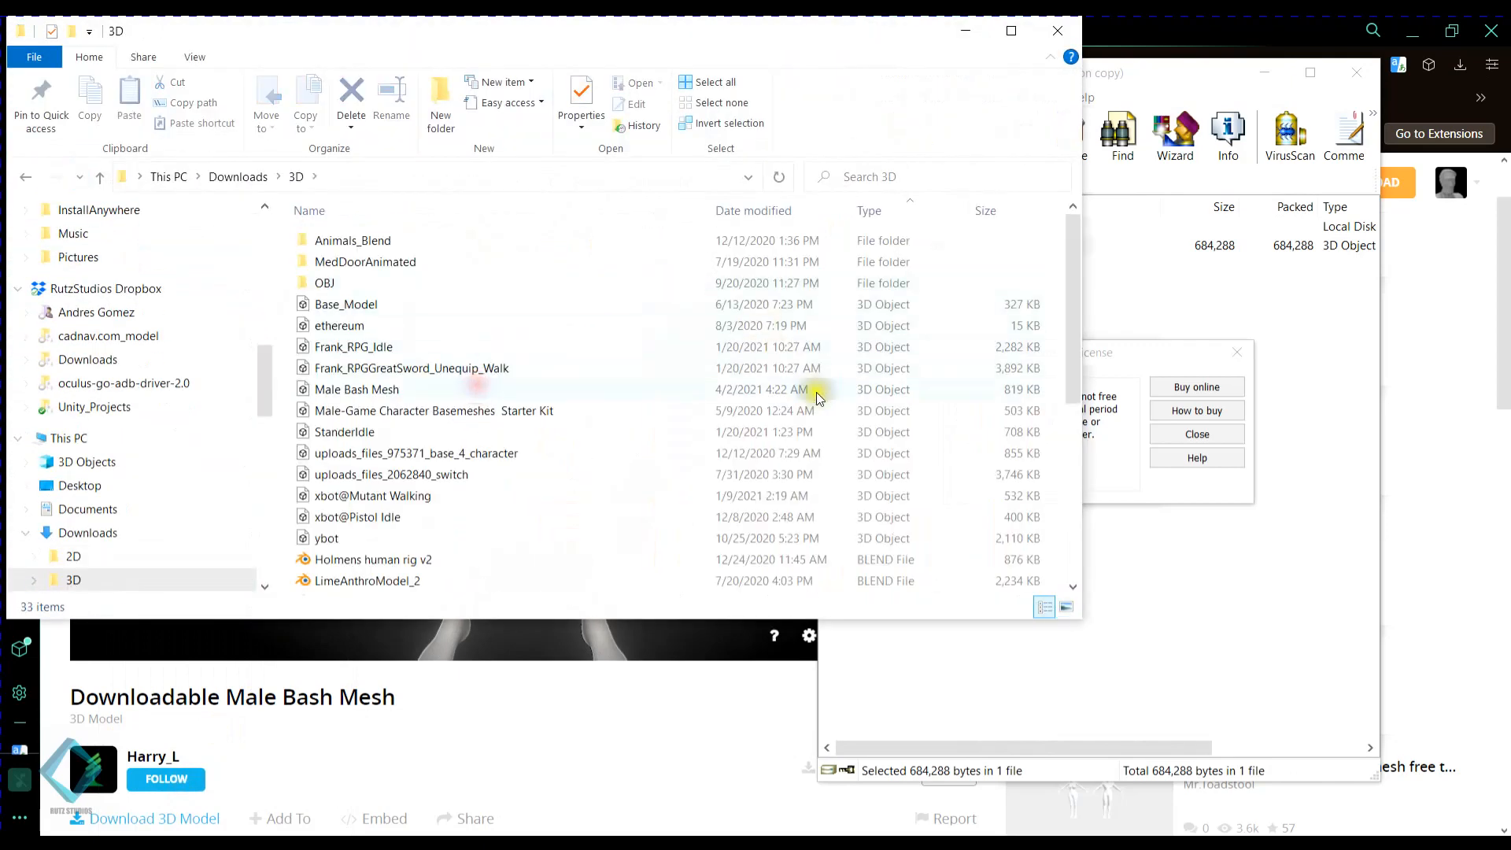
- Copy Male Bash Mesh.fbx from the archive into the 3D folder, keeping both versions, and return to Blender
left_click(1192, 580)
left_click(1235, 358)
left_click_drag(925, 245, 549, 307)
left_click_drag(558, 557, 558, 557)
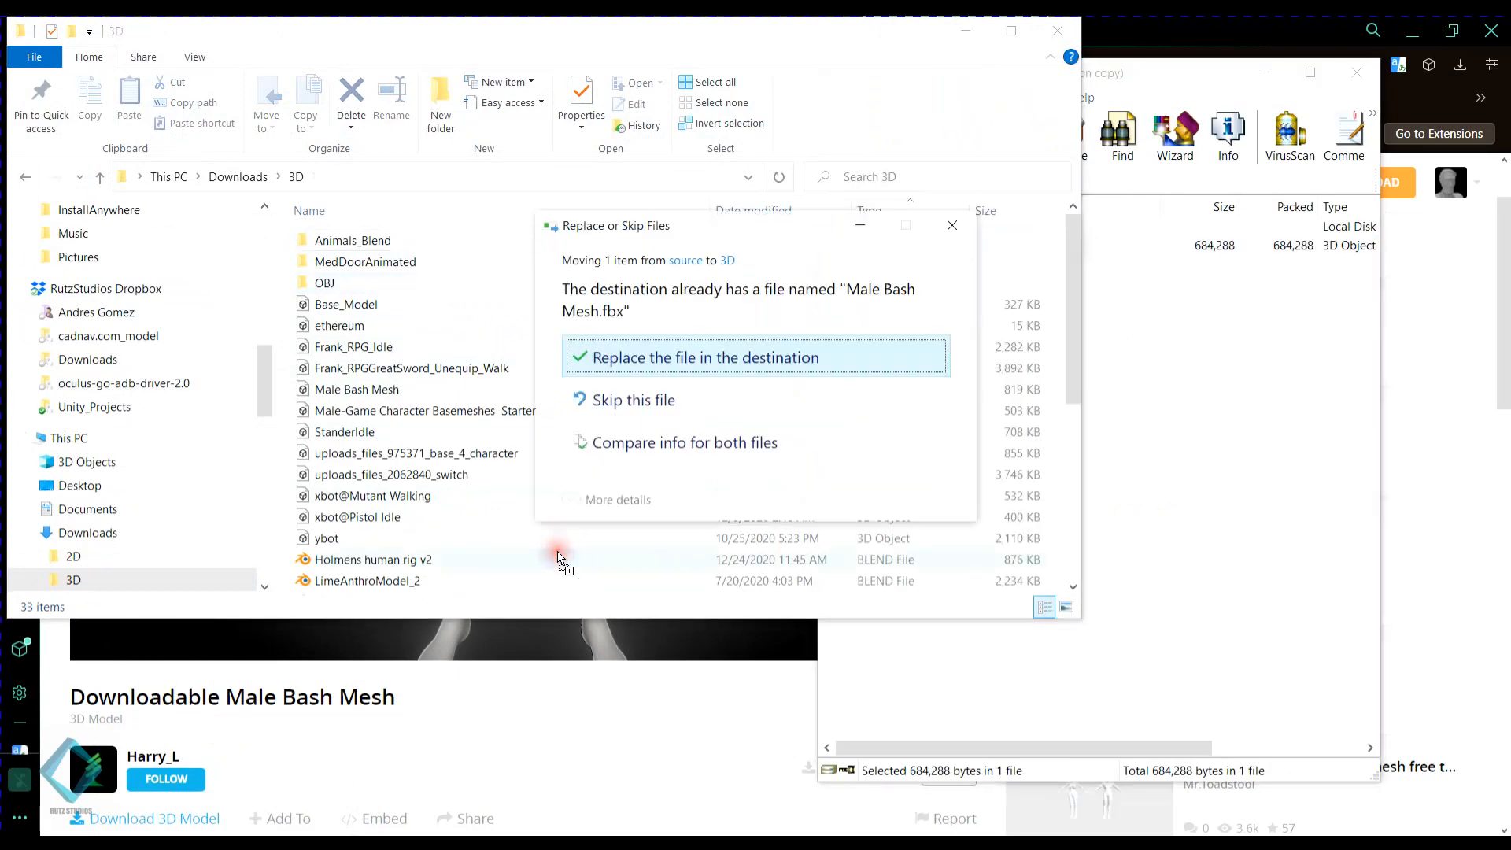
left_click(673, 443)
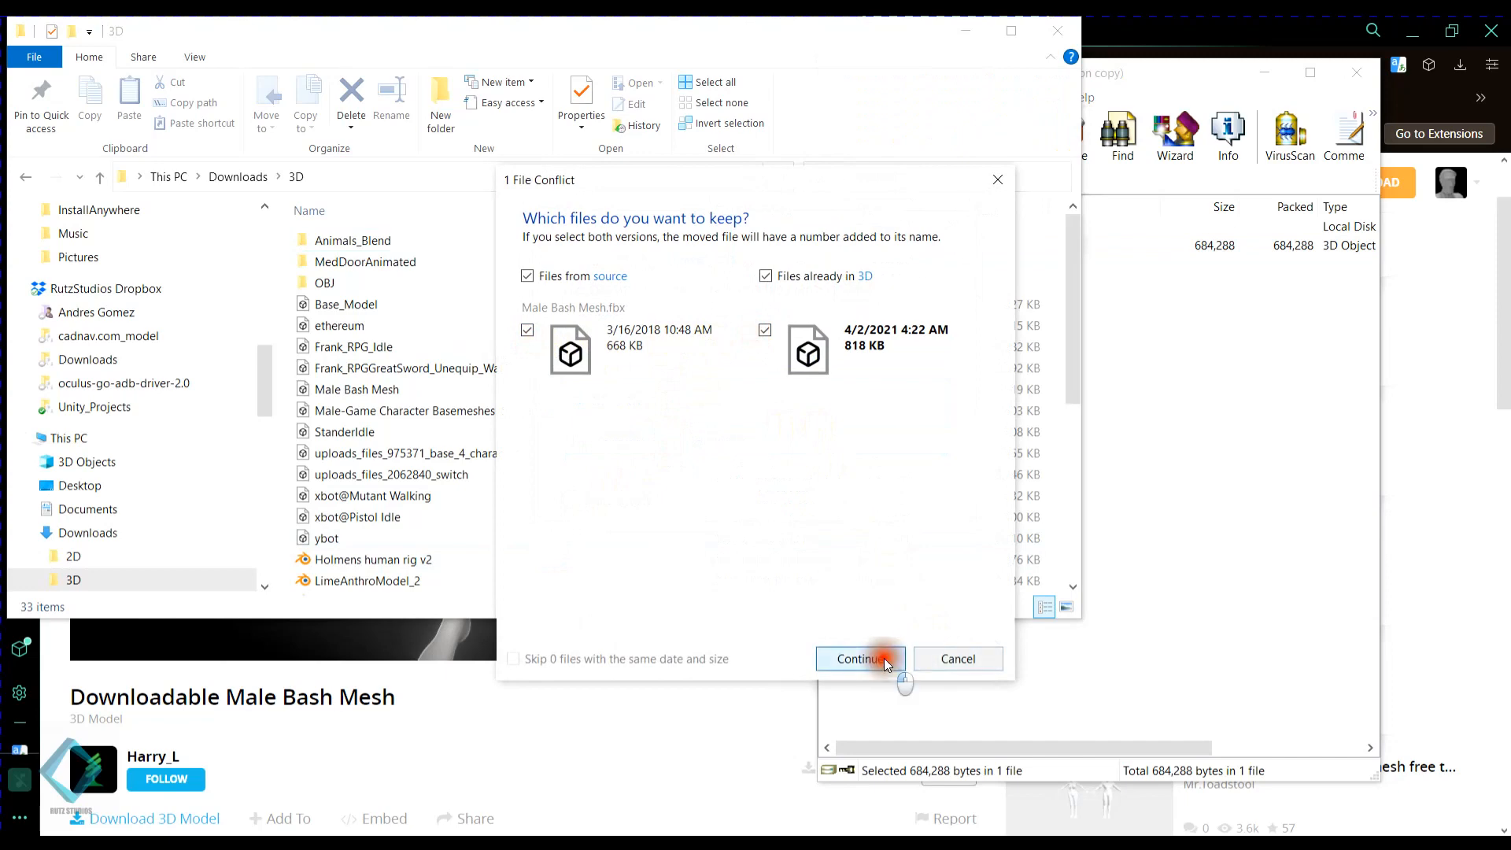
left_click(861, 659)
left_click(401, 390)
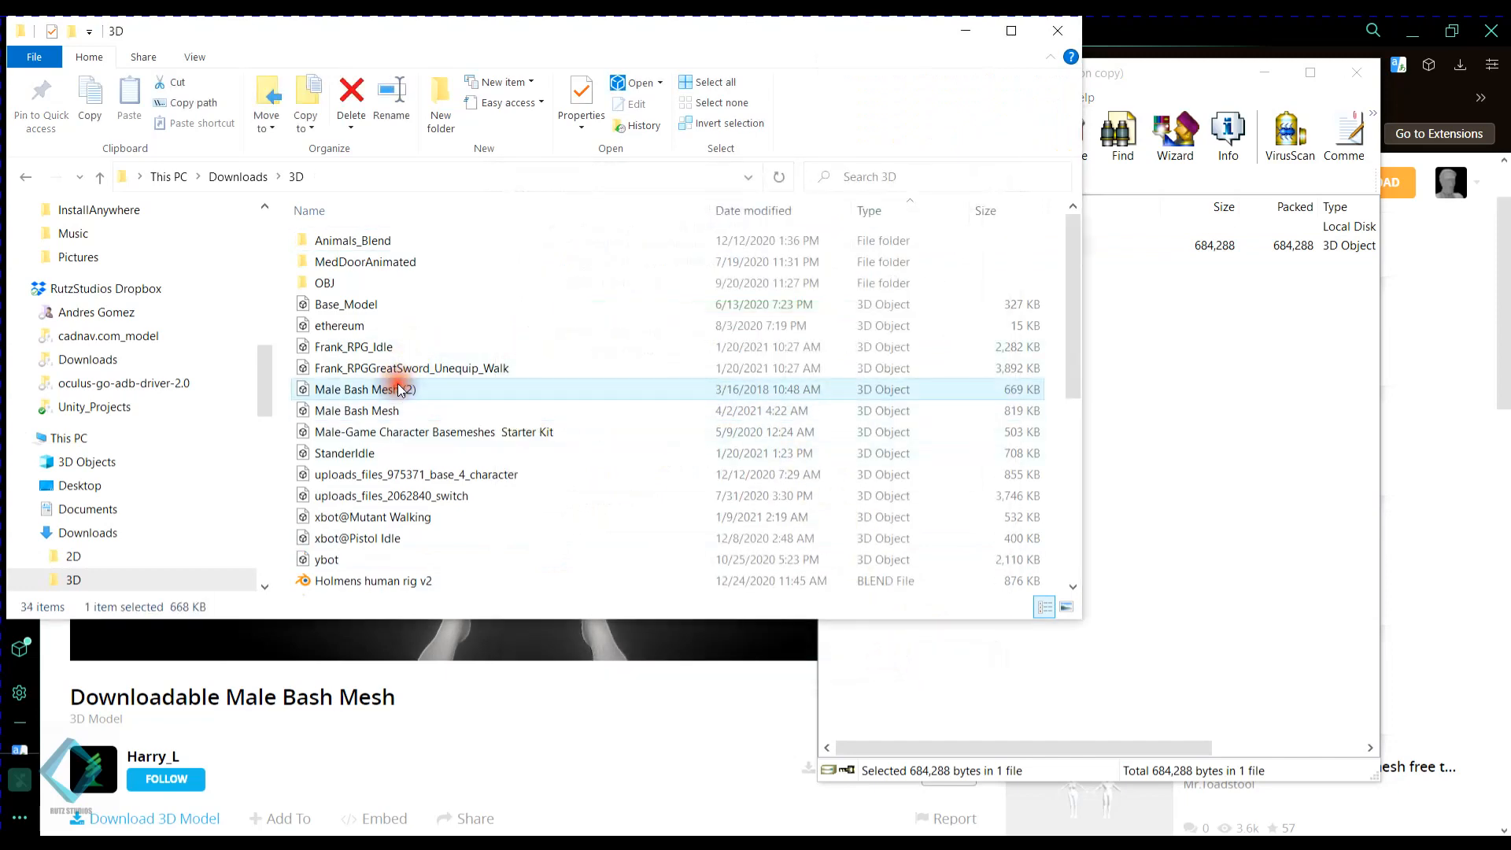
left_click(1360, 69)
left_click(965, 34)
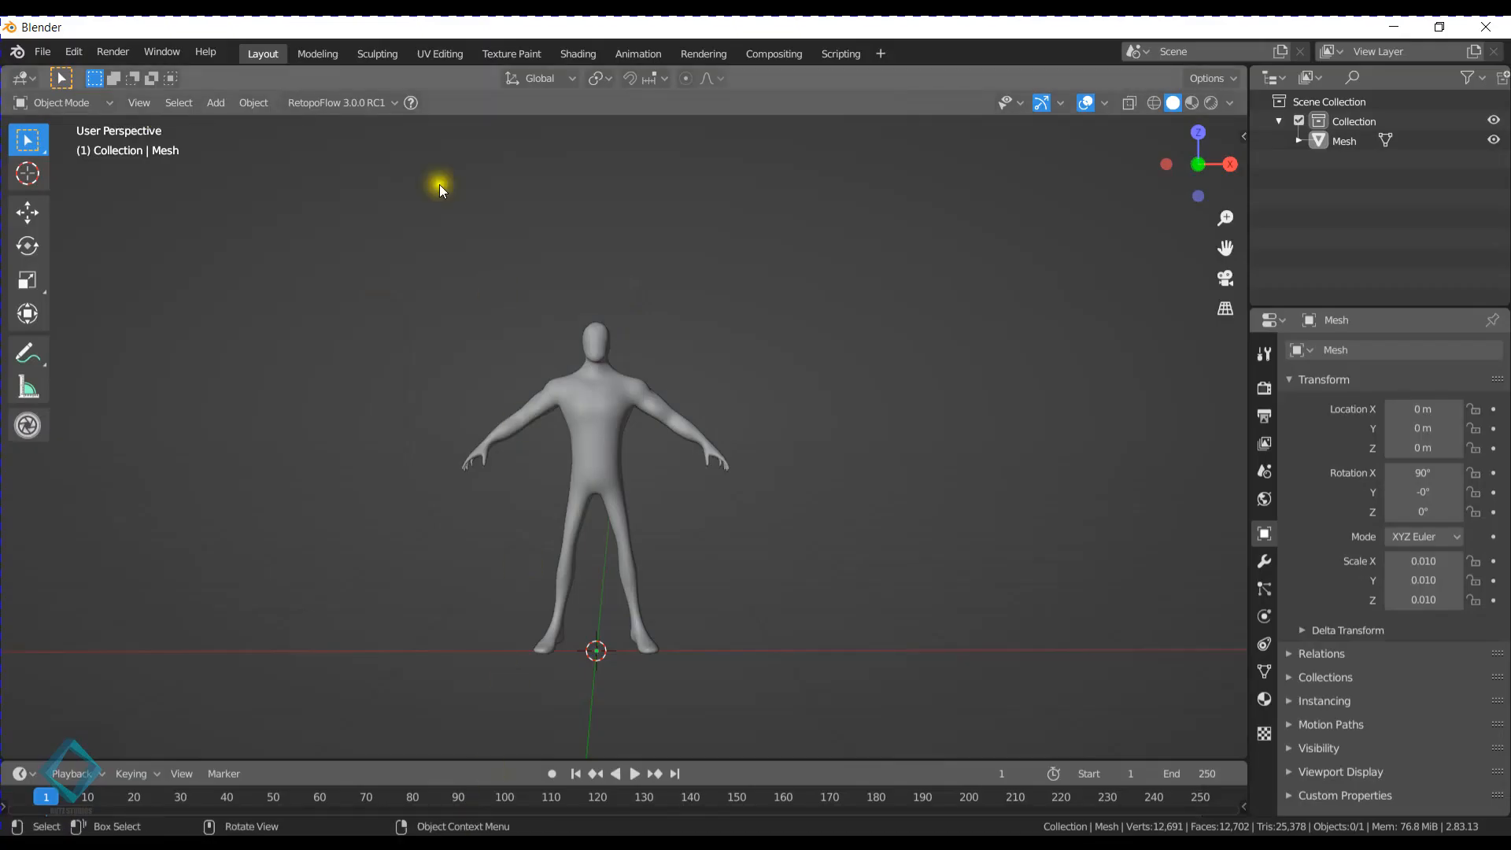
- Import Male Bash Mesh (2).fbx and move it along the X axis to stand beside the sculpted figure
left_click(41, 52)
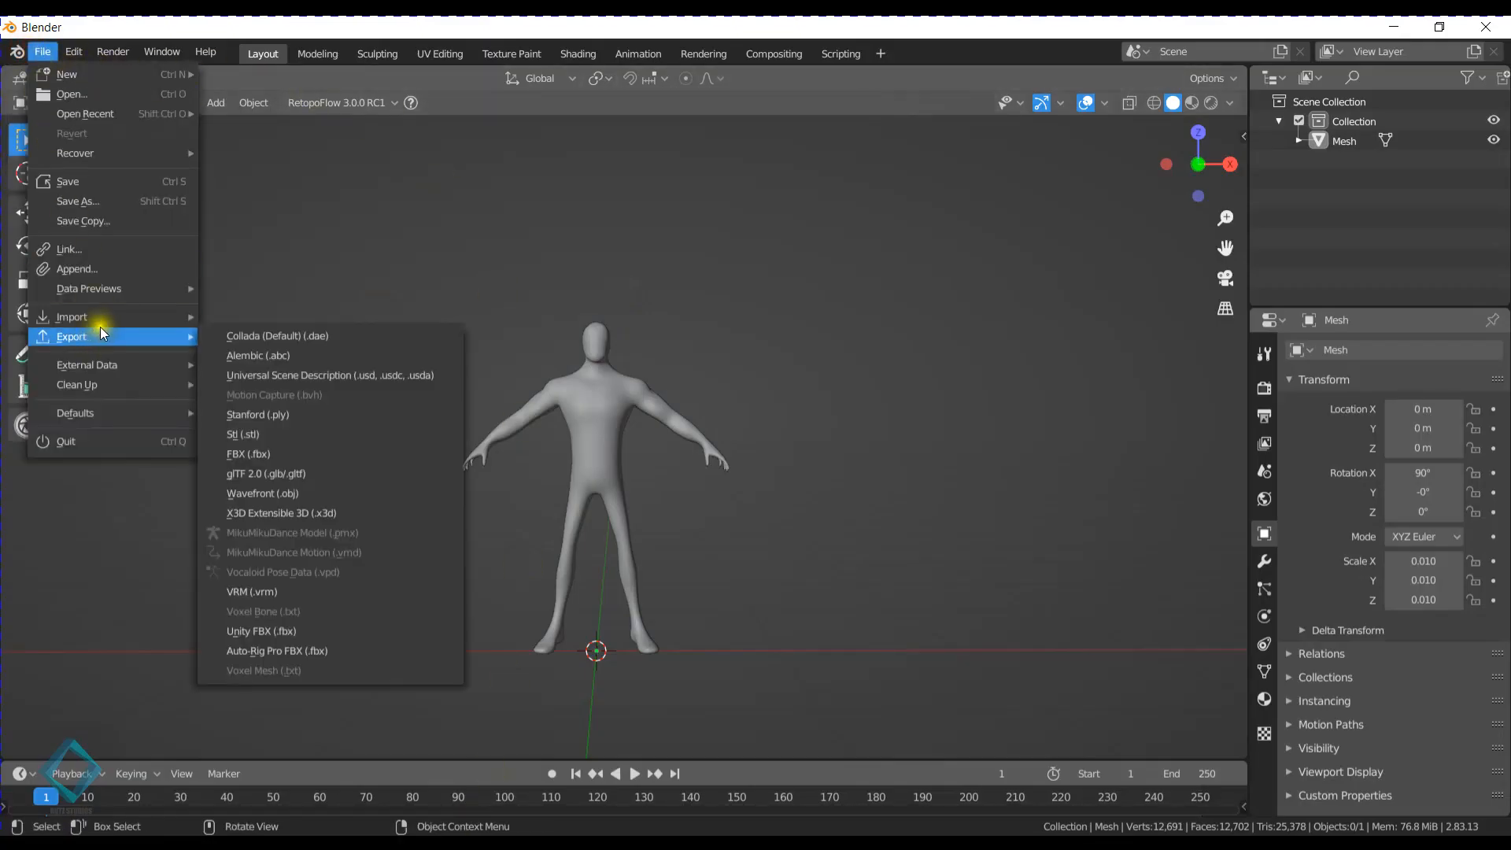
mouse_move(107, 315)
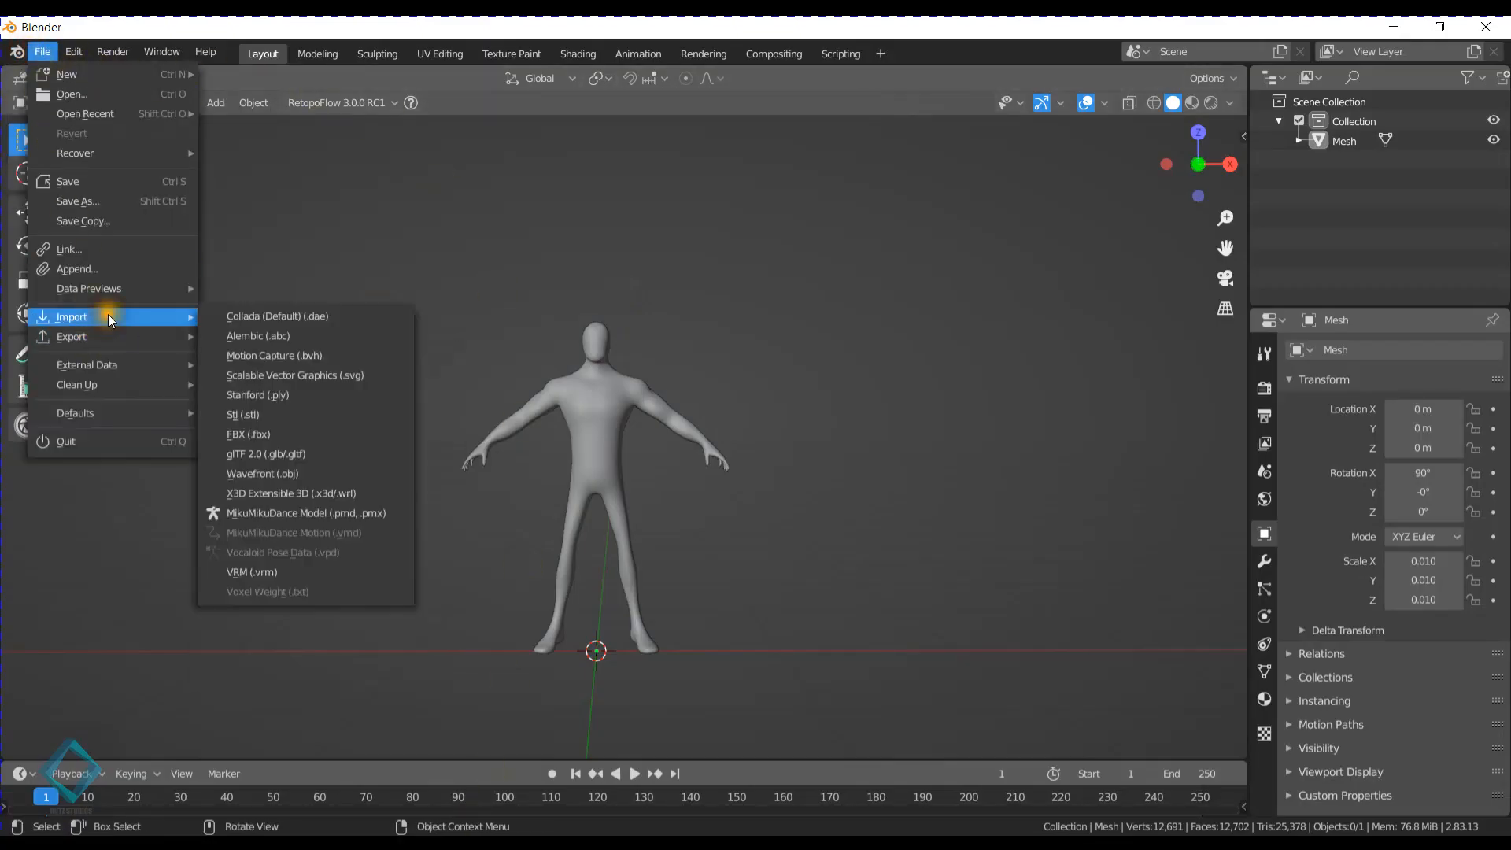
left_click(244, 433)
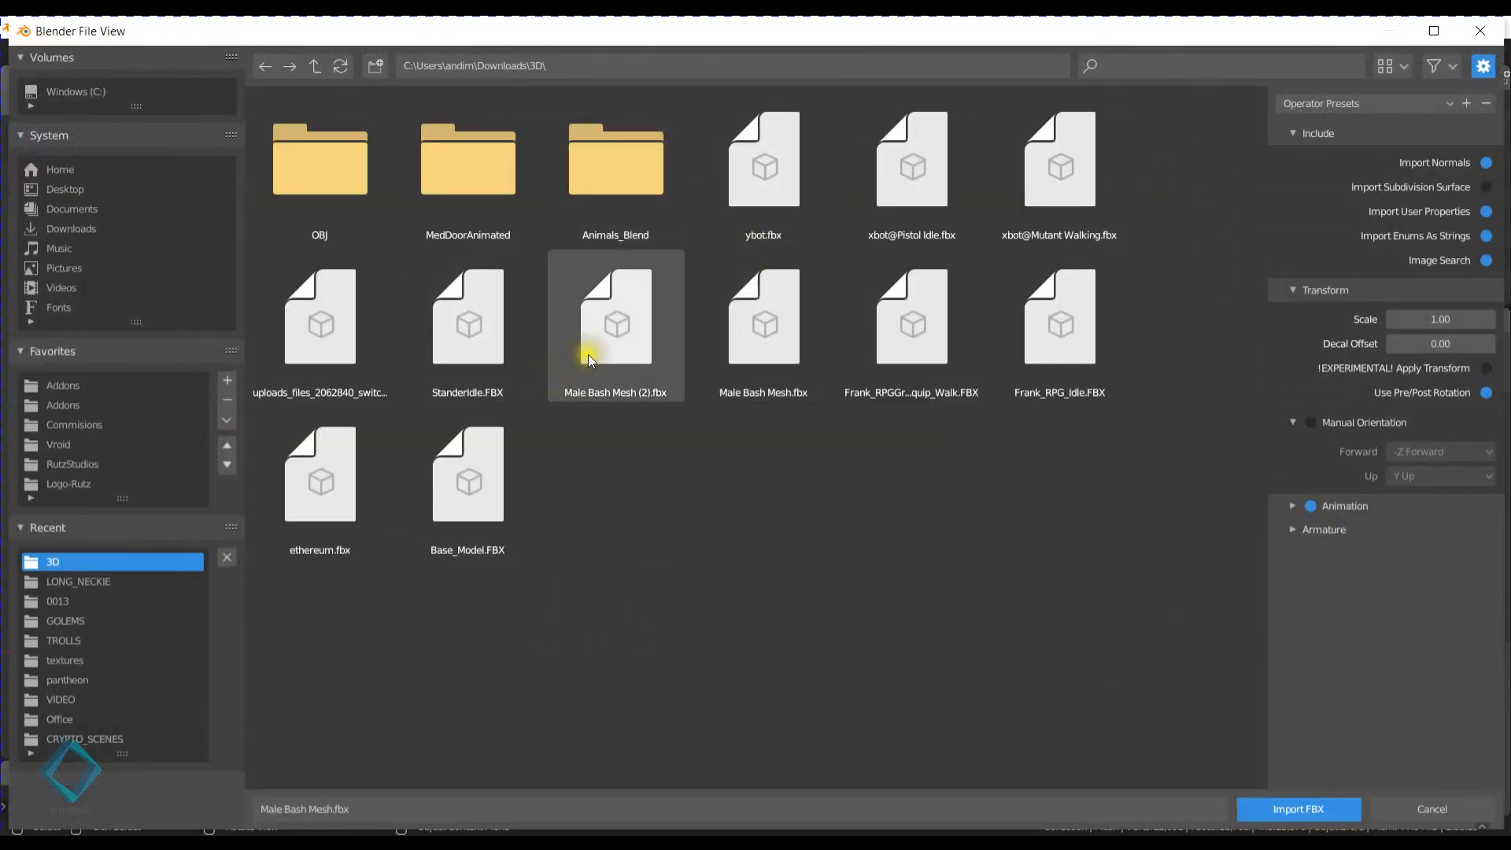
double_click(588, 354)
key("g")
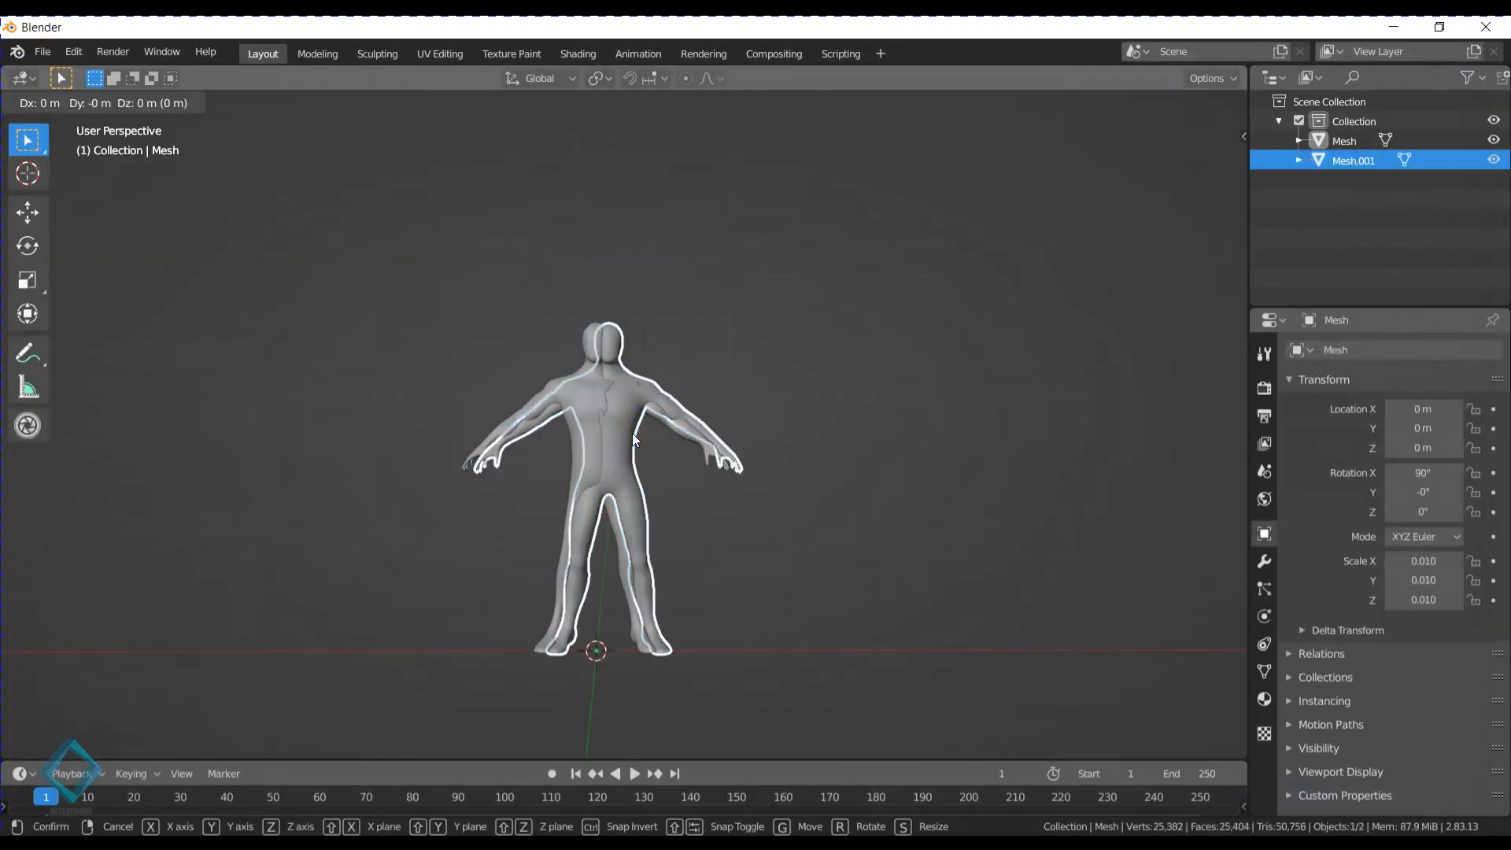
key("x")
left_click(875, 439)
- Select the sculpted figure and switch it to Sculpt Mode
left_click(1058, 512)
middle_click_drag(1050, 513, 907, 435)
scroll(1044, 527, "up", 2)
middle_click_drag(848, 446, 852, 446)
mouse_move(860, 276)
middle_mouse_down()
mouse_move(781, 366)
mouse_move(687, 379)
mouse_move(801, 414)
mouse_move(568, 437)
mouse_move(810, 433)
mouse_move(905, 455)
mouse_move(520, 460)
mouse_move(779, 469)
mouse_move(625, 455)
mouse_move(768, 448)
mouse_move(539, 466)
middle_mouse_up()
middle_click_drag(530, 424, 636, 499, "shift")
scroll(635, 499, "up", 2)
left_click(650, 503)
key("ctrl+Tab")
left_click(671, 621)
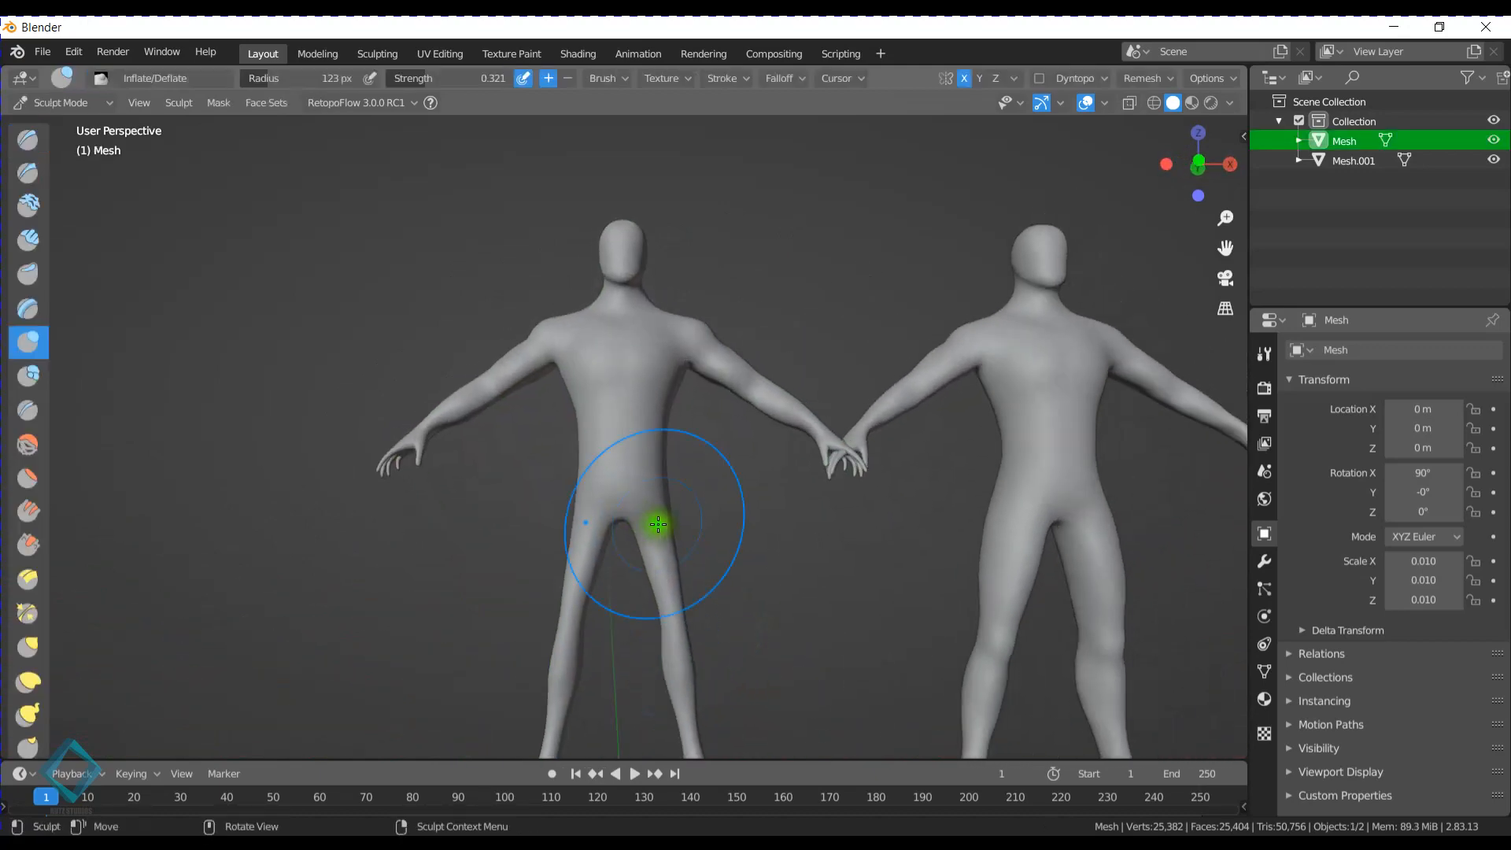
- Build up the sculpted figure's chest with symmetrical Inflate strokes
scroll(658, 523, "up", 4)
middle_click_drag(771, 446, 762, 564, "shift")
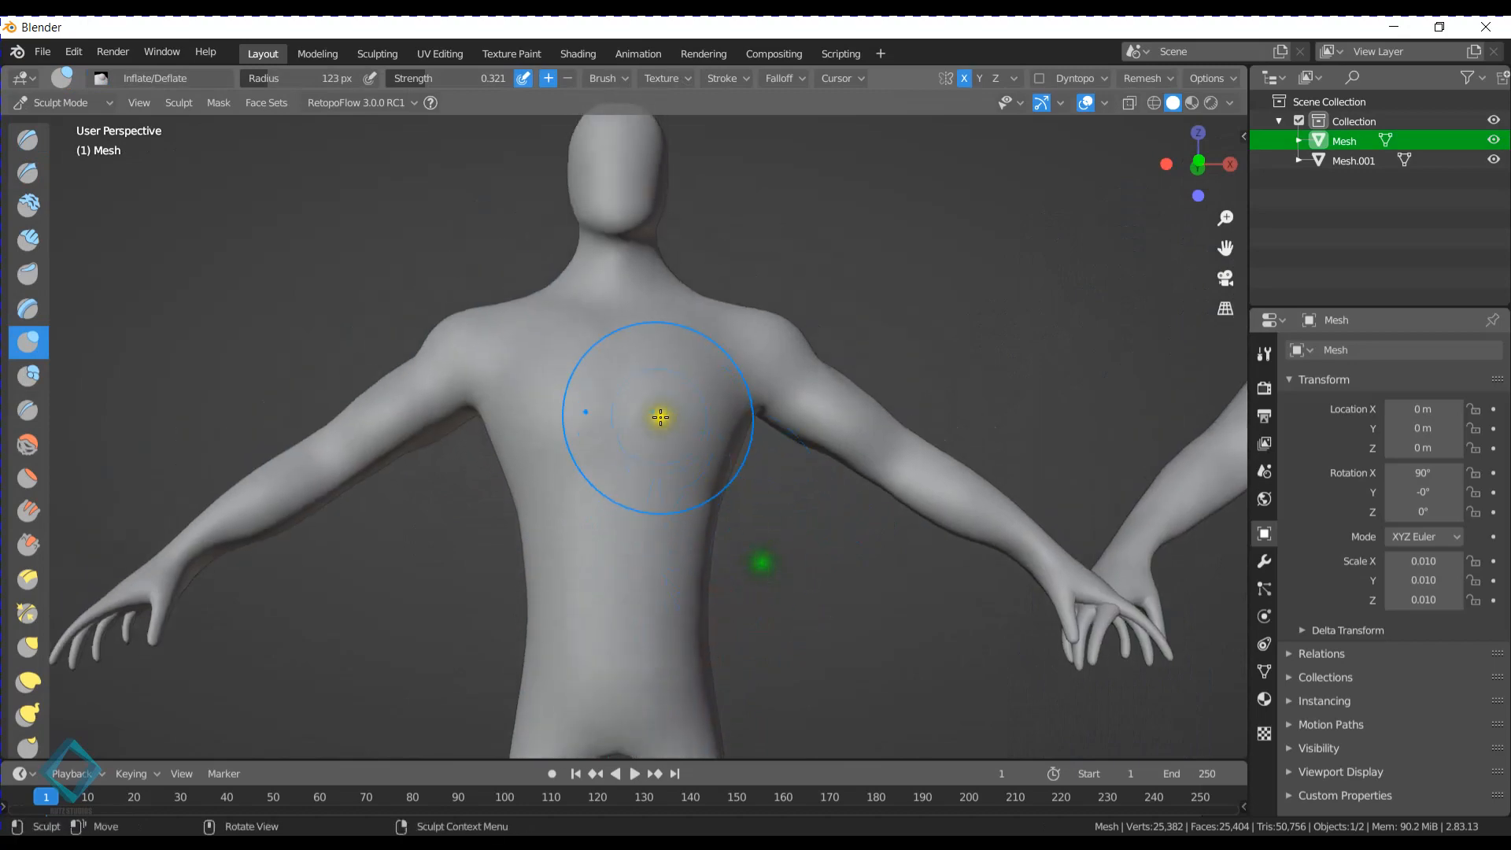
middle_click_drag(626, 438, 583, 499, "shift")
mouse_move(574, 496)
middle_mouse_down()
mouse_move(627, 516)
mouse_move(645, 425)
middle_mouse_up()
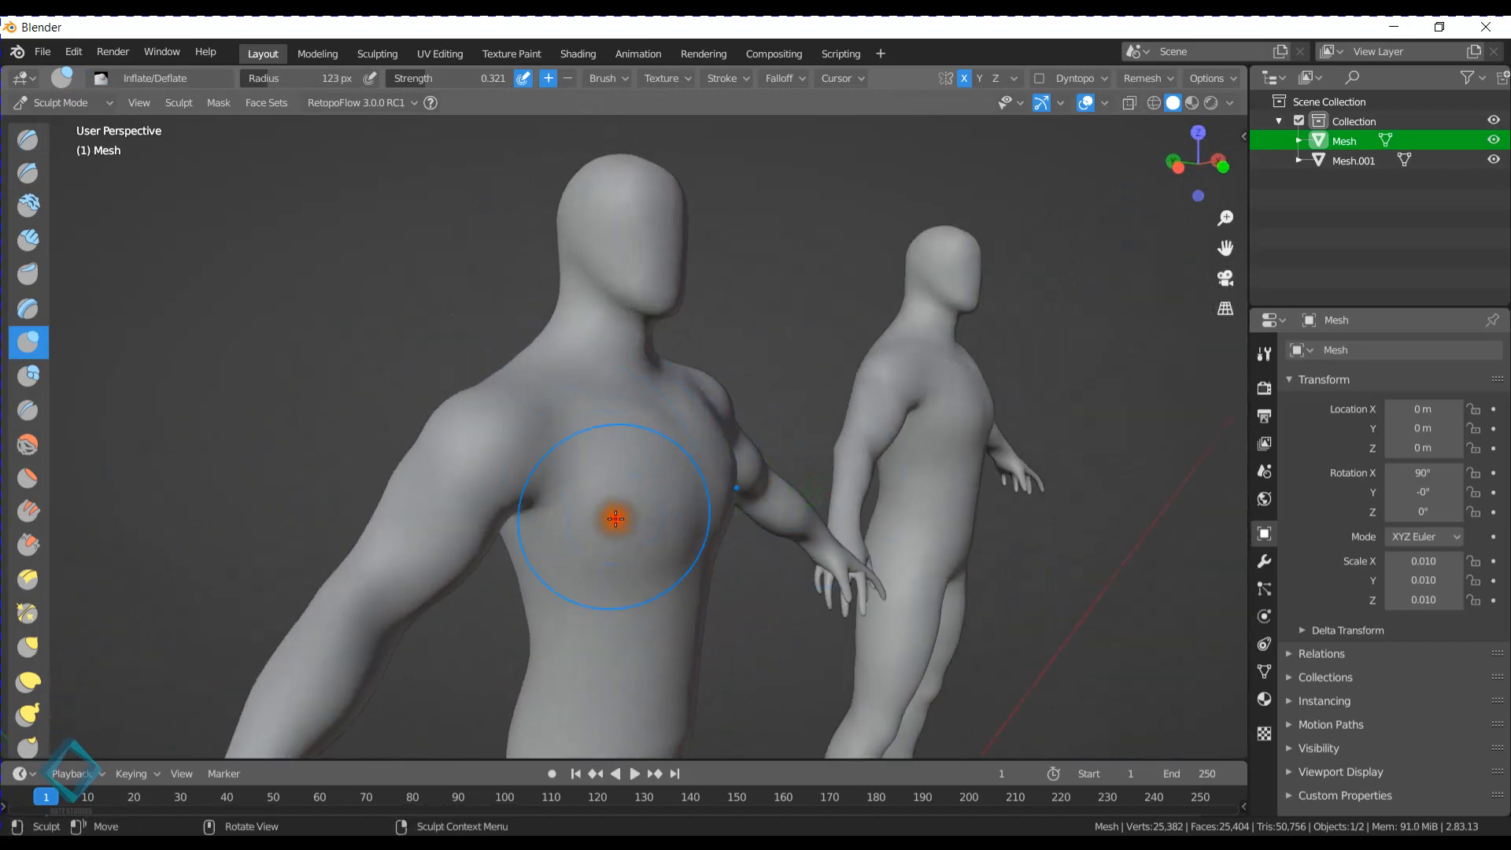
mouse_move(616, 518)
middle_mouse_down()
mouse_move(743, 540)
mouse_move(728, 467)
mouse_move(575, 320)
middle_mouse_up()
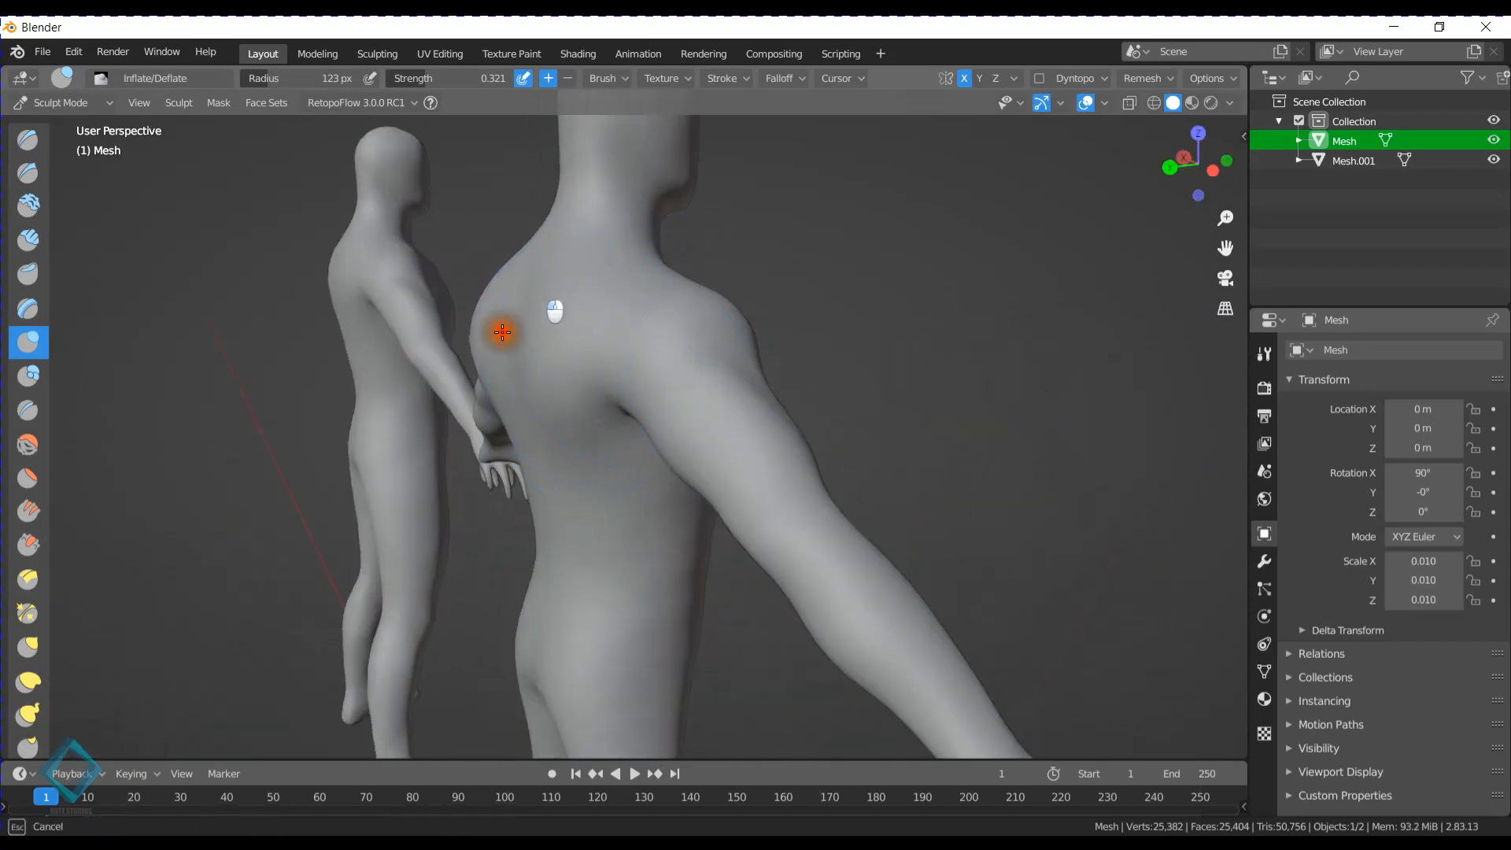
- Inflate the upper back, the trapezius between neck and shoulders, and the sides of the chest
mouse_move(503, 332)
middle_mouse_down()
mouse_move(564, 388)
mouse_move(674, 399)
middle_mouse_up()
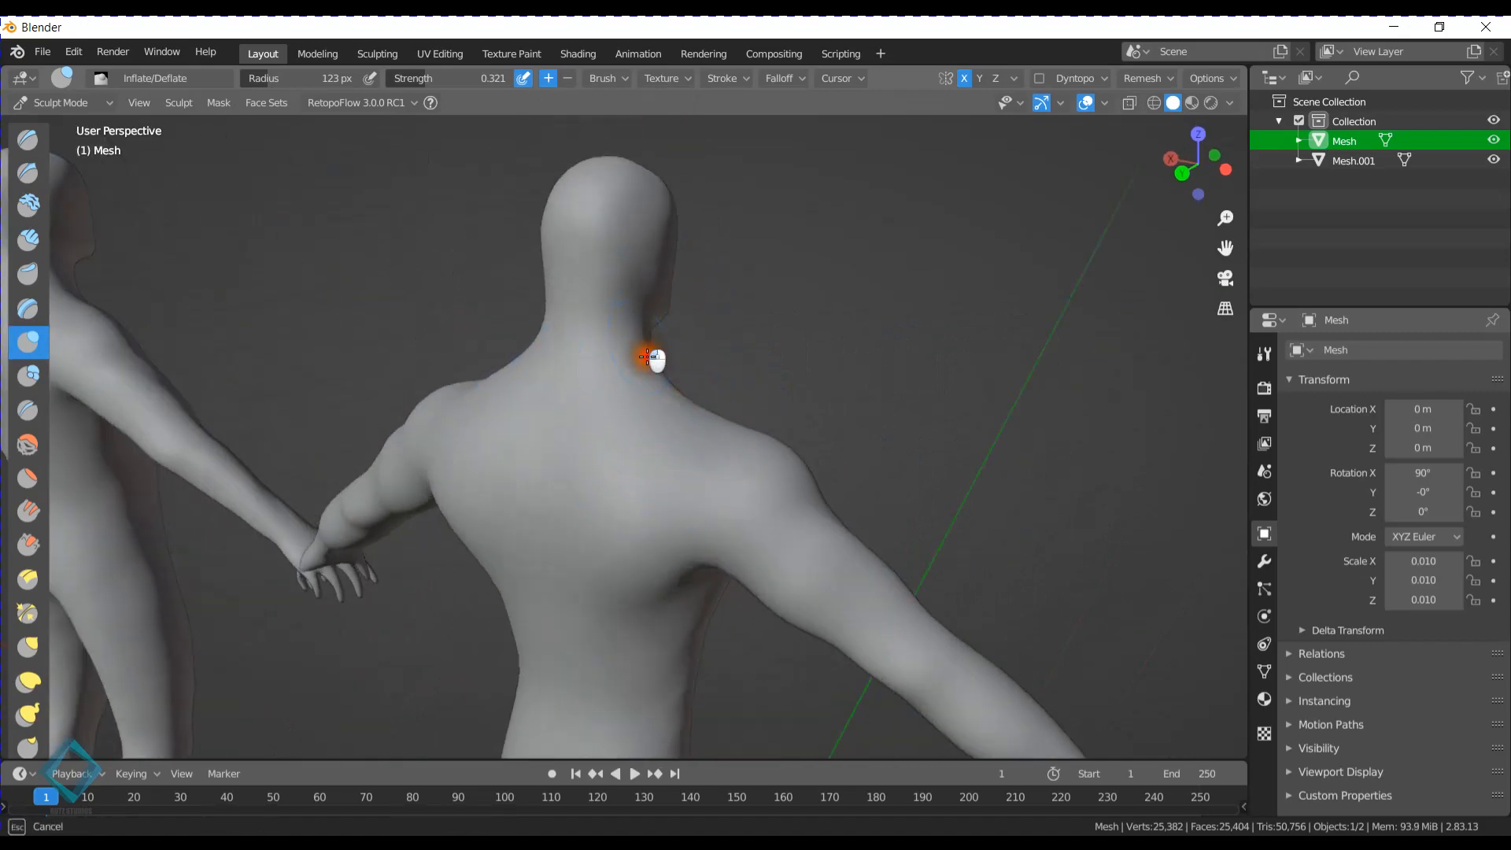
left_click_drag(647, 356, 691, 398)
mouse_move(698, 395)
middle_mouse_down()
mouse_move(746, 381)
mouse_move(641, 428)
mouse_move(675, 422)
middle_mouse_up()
scroll(641, 429, "up", 2)
left_click_drag(592, 382, 599, 403)
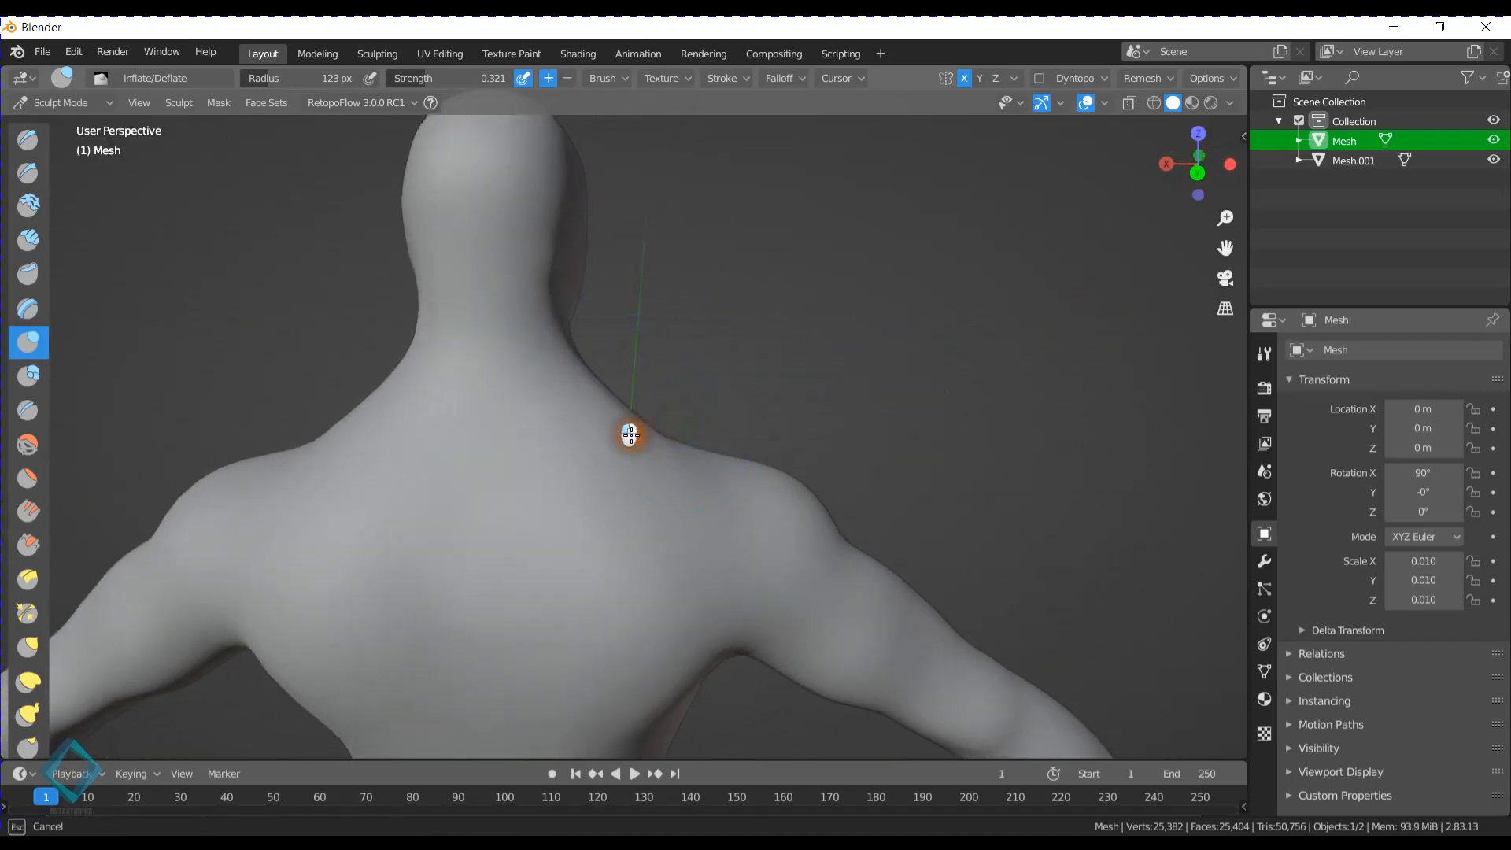
middle_click_drag(718, 411, 612, 415)
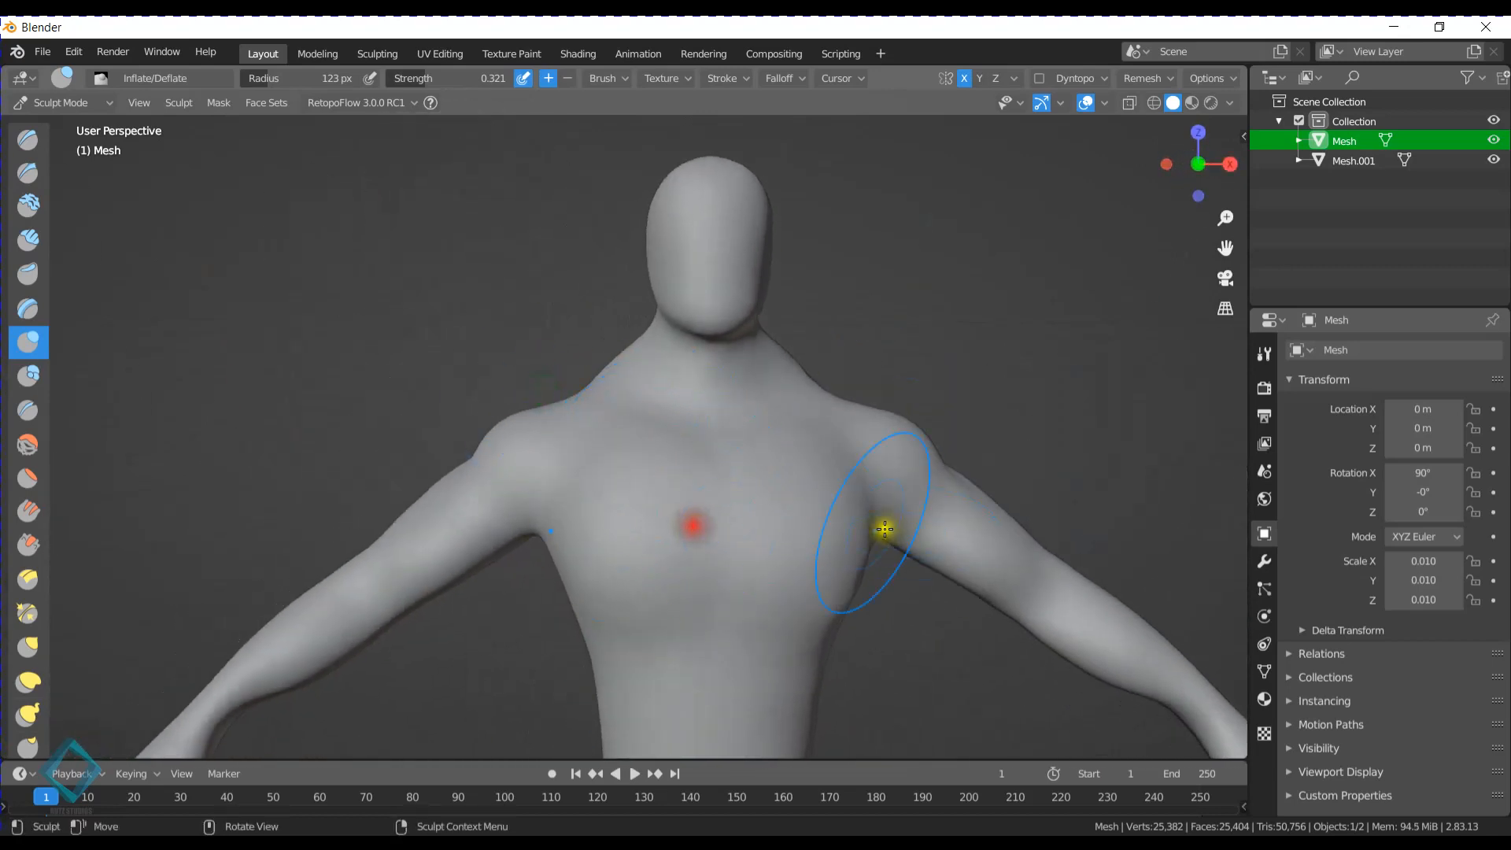
mouse_move(820, 577)
left_mouse_down()
mouse_move(810, 590)
mouse_move(803, 573)
left_mouse_up()
- Examine the sculpted figure's proportions next to the original mesh from several angles
scroll(826, 577, "down", 2)
mouse_move(811, 565)
middle_mouse_down("shift")
mouse_move(688, 394)
mouse_move(695, 416)
middle_mouse_up("shift")
scroll(738, 472, "down", 3)
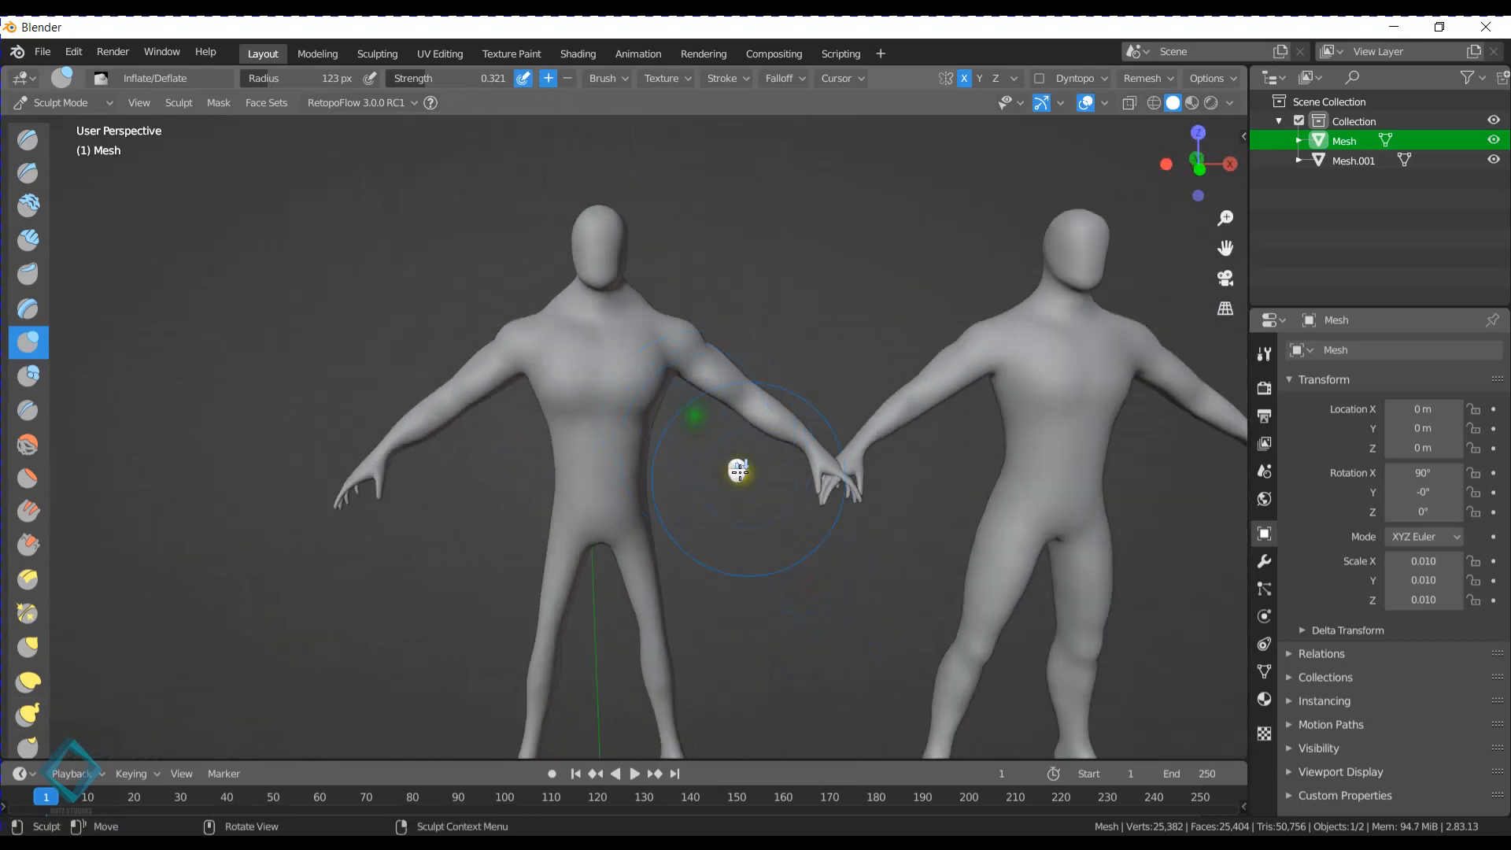
middle_click_drag(747, 480, 694, 612)
scroll(711, 472, "down", 2)
scroll(695, 612, "up", 1)
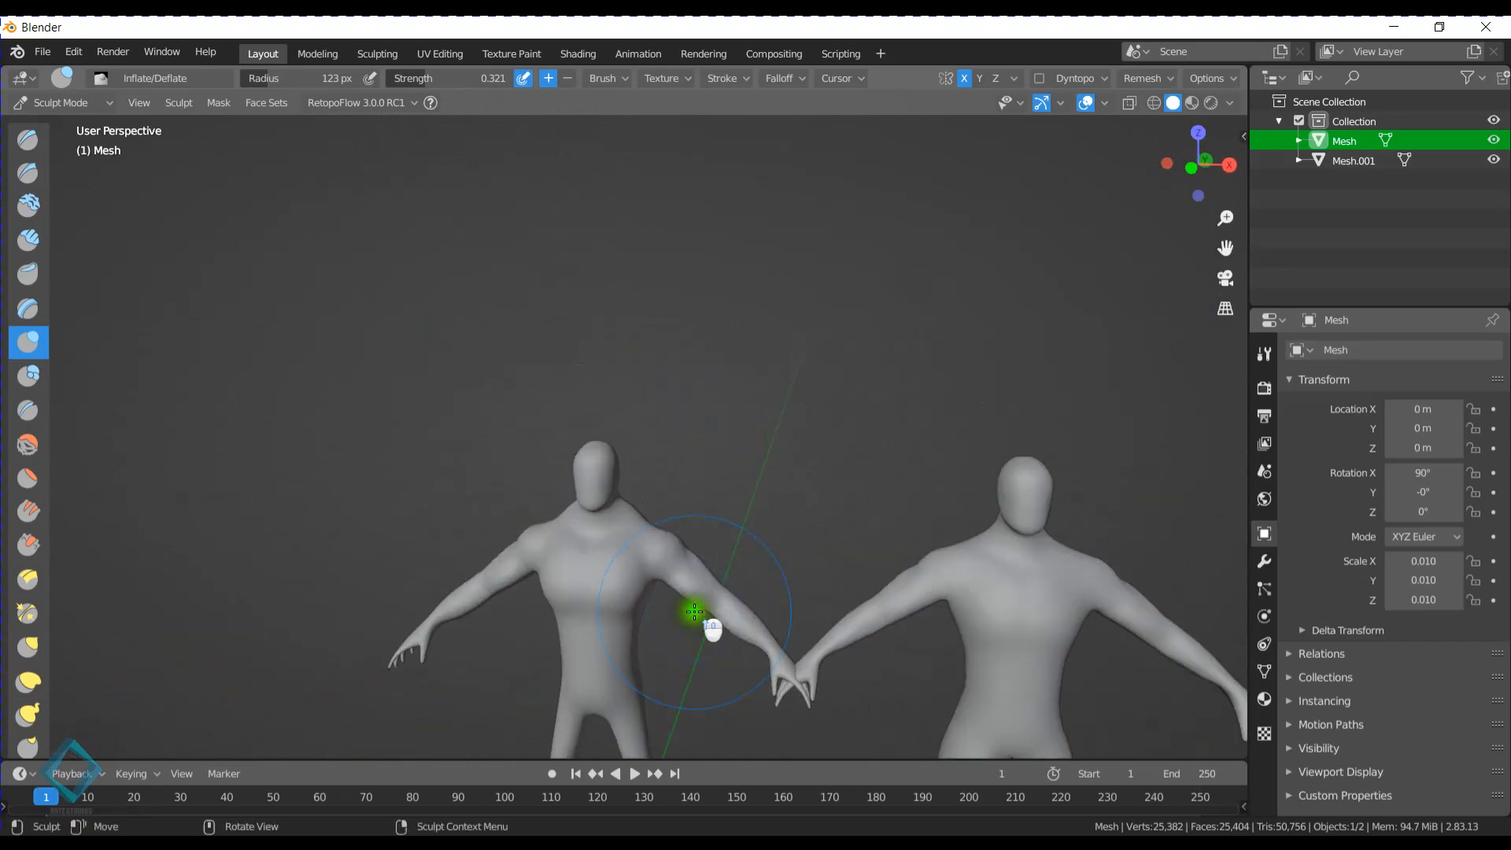
scroll(694, 612, "up", 5)
middle_click_drag(654, 559, 679, 536)
middle_click_drag(678, 536, 697, 471, "shift")
- Narrow the sides of the face and pull the chin down with the Grab brush in front view
key("KP_1")
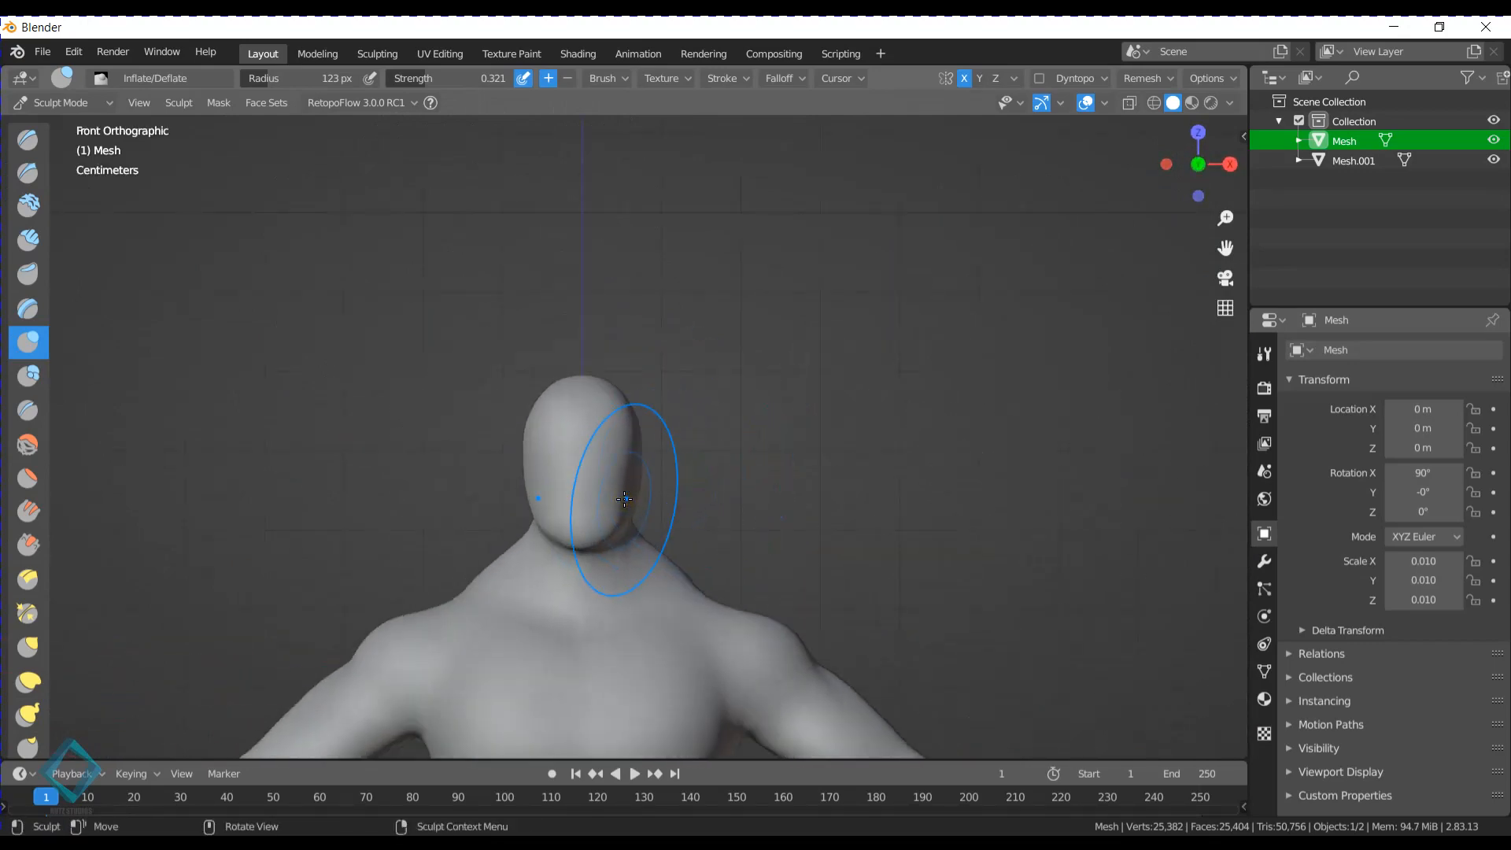
scroll(644, 530, "up", 3)
middle_click_drag(651, 520, 799, 309, "shift")
middle_click_drag(773, 360, 743, 403, "shift")
key("g")
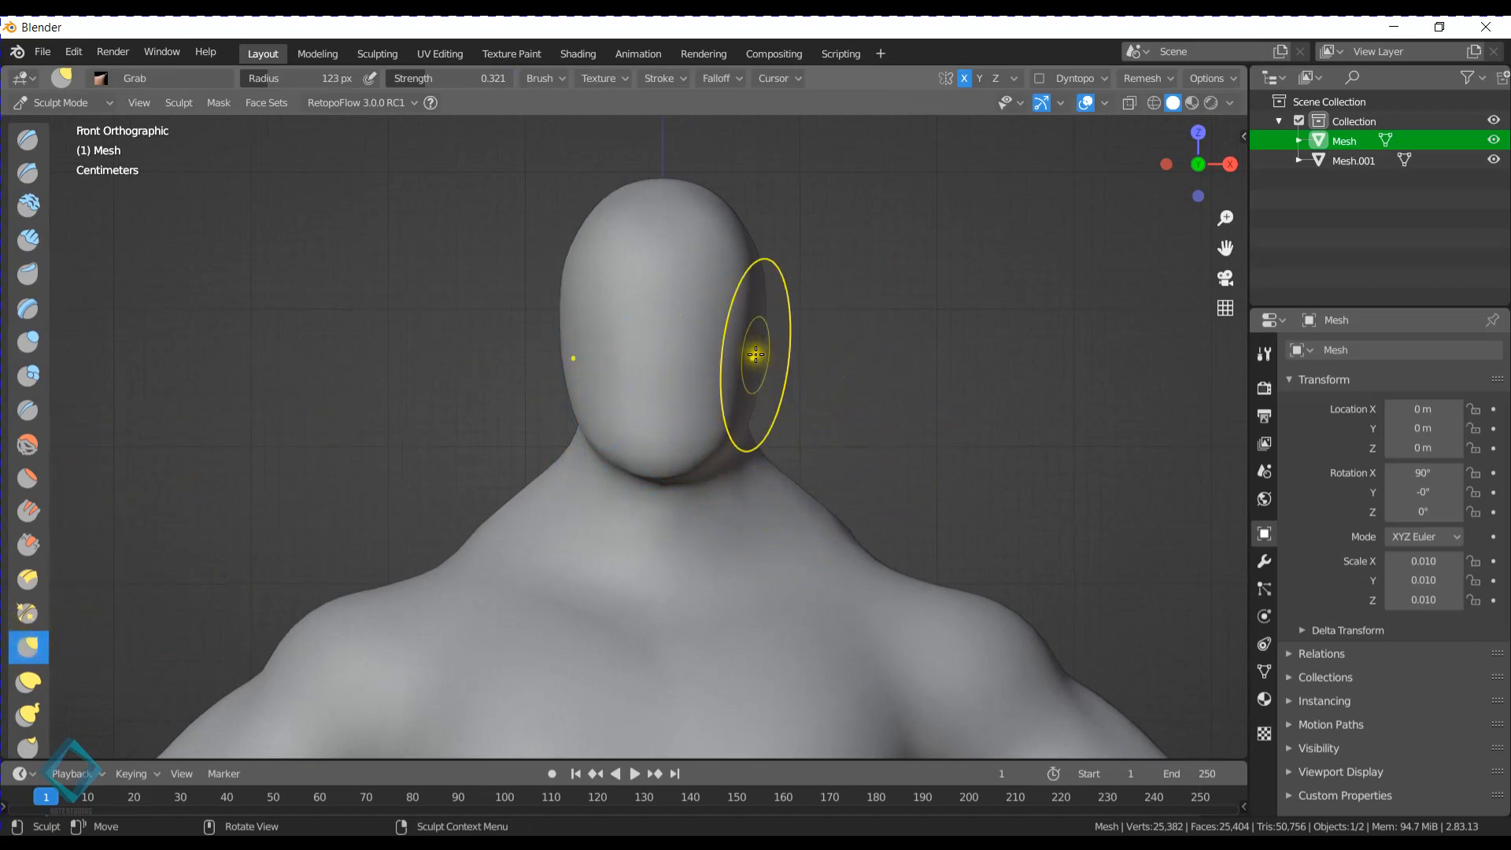
left_click_drag(754, 355, 715, 352)
left_click_drag(653, 460, 634, 551)
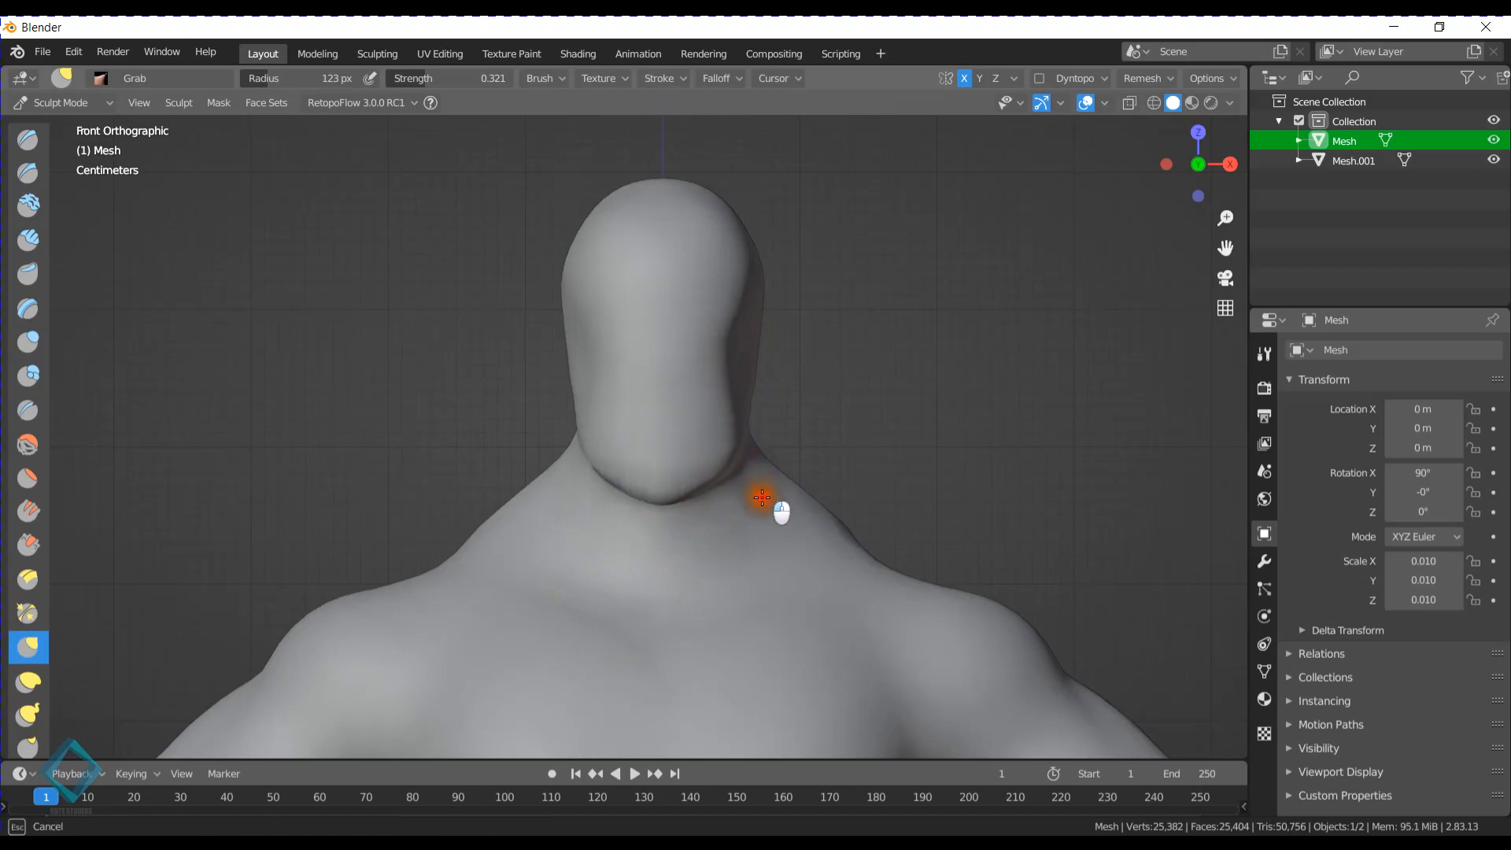
middle_click_drag(757, 441, 706, 477, "shift")
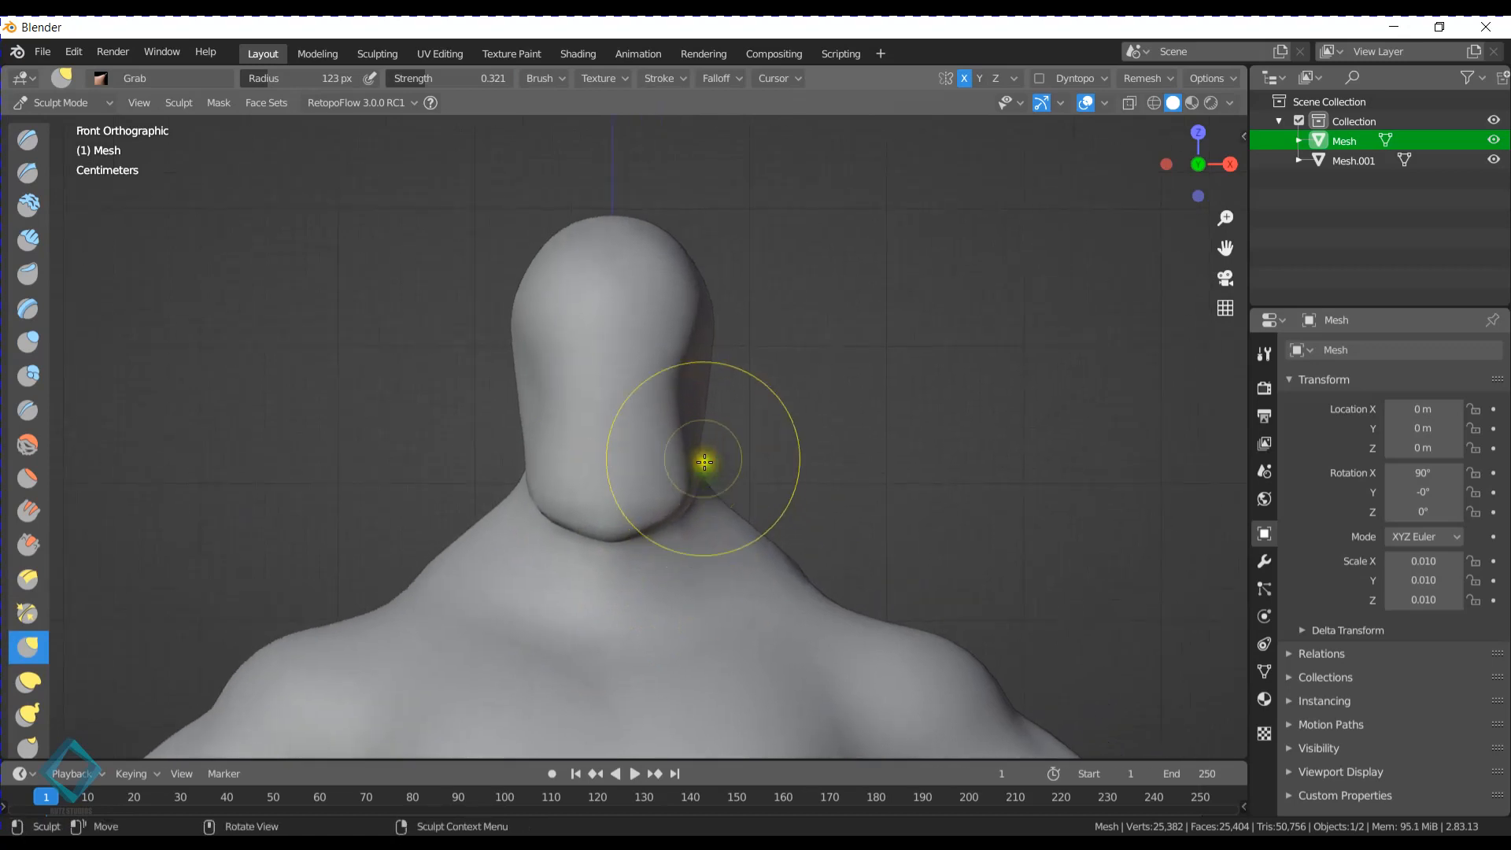
left_click_drag(702, 460, 675, 451)
- Set the Grab brush strength to 0.360 and reshape the crown and back of the head
middle_click_drag(695, 364, 704, 417, "shift")
mouse_move(726, 360)
left_mouse_down()
mouse_move(668, 301)
mouse_move(684, 327)
left_mouse_up()
middle_click_drag(811, 330, 644, 327)
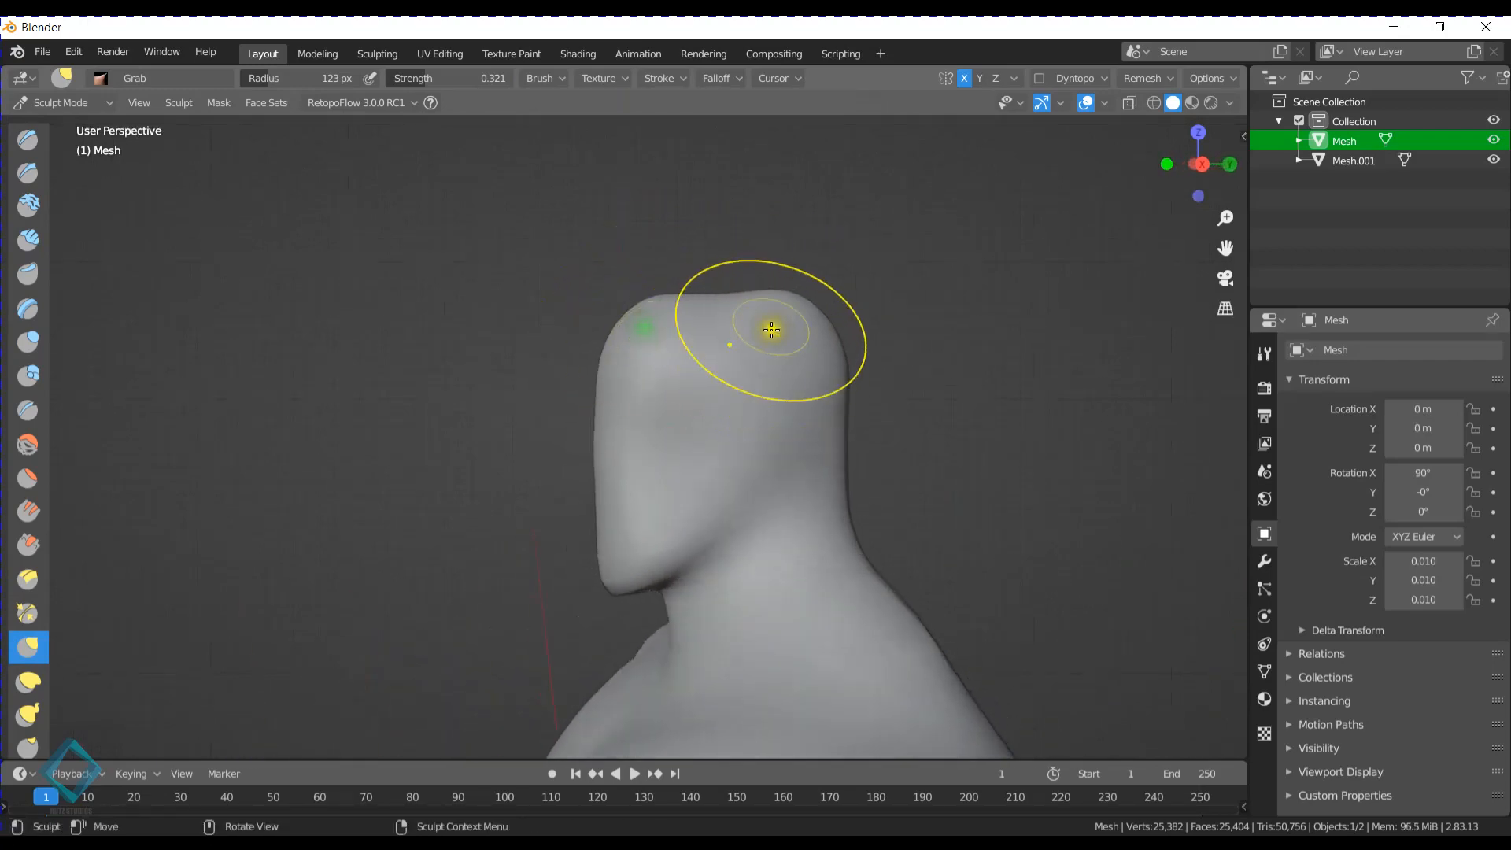
key("shift+f")
left_click(811, 338)
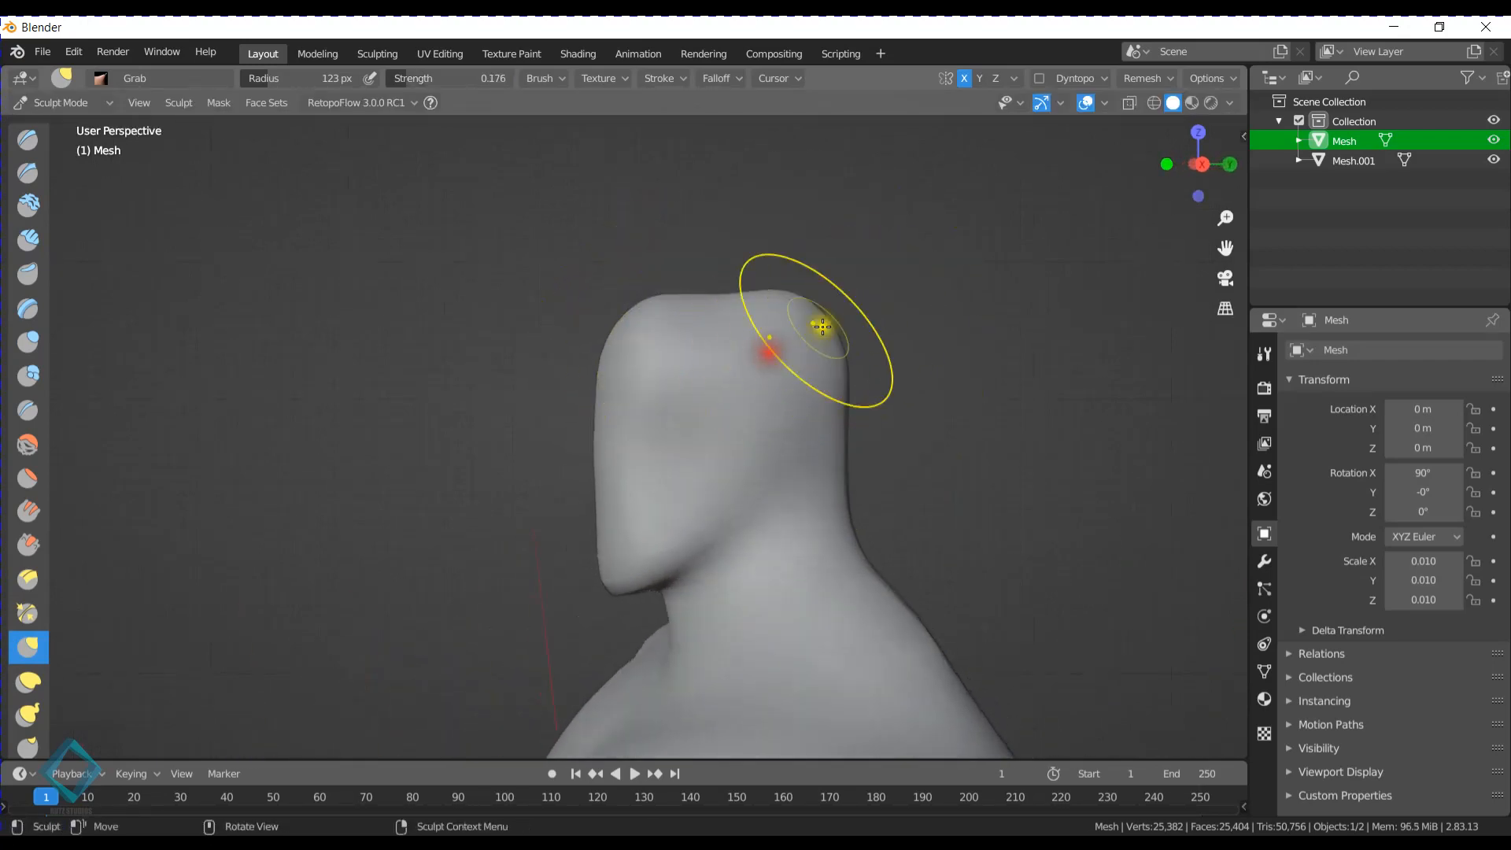
key("shift+f")
left_click(799, 317)
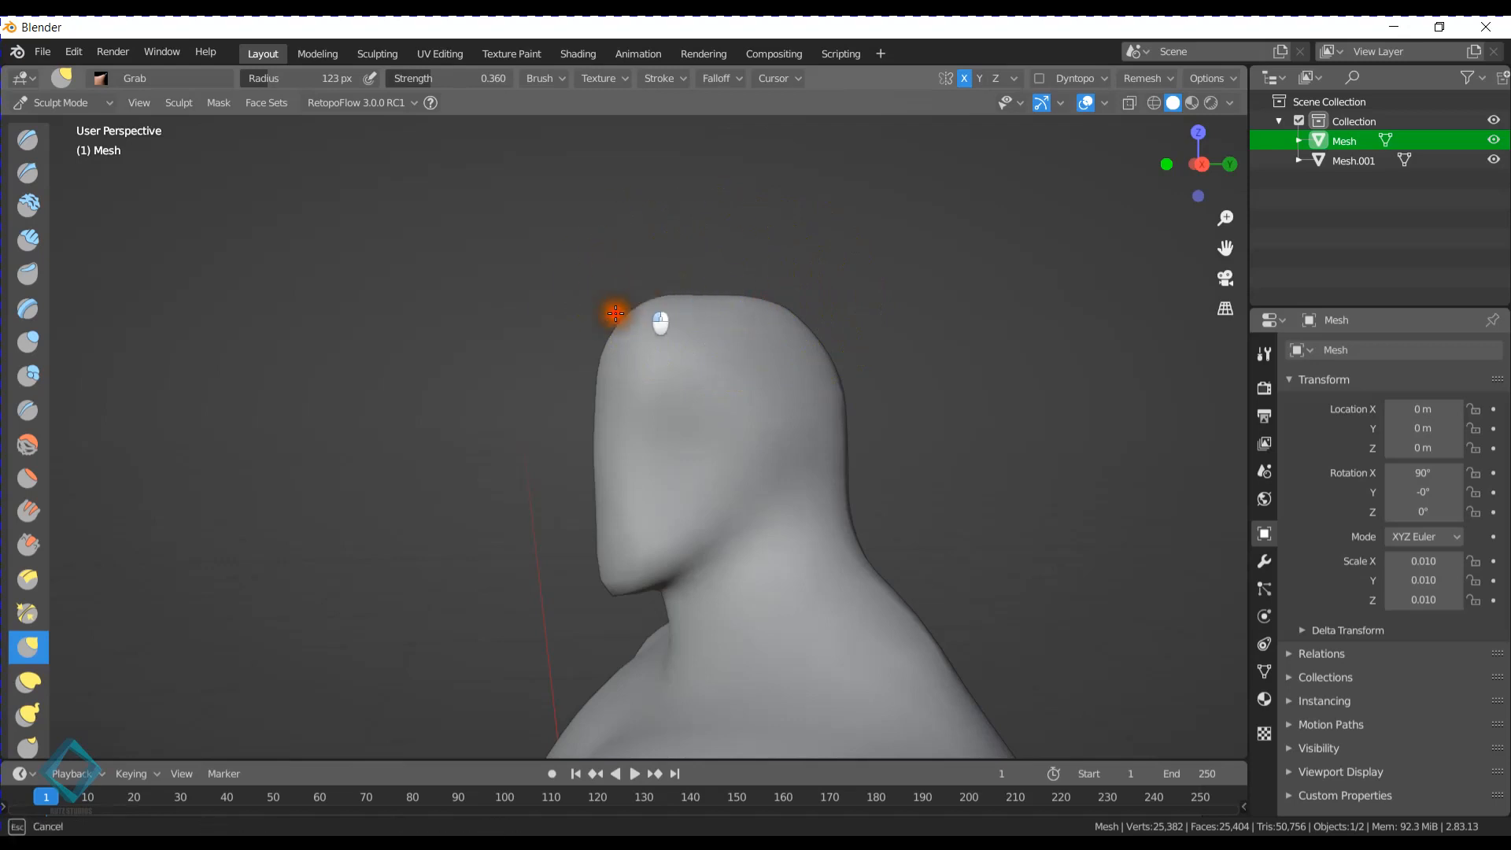
mouse_move(709, 304)
middle_mouse_down()
mouse_move(596, 330)
mouse_move(641, 328)
mouse_move(644, 308)
middle_mouse_up()
- Pull the chin forward with the Grab brush in a side view of the head
scroll(643, 315, "down", 4)
middle_click_drag(682, 472, 651, 408, "shift")
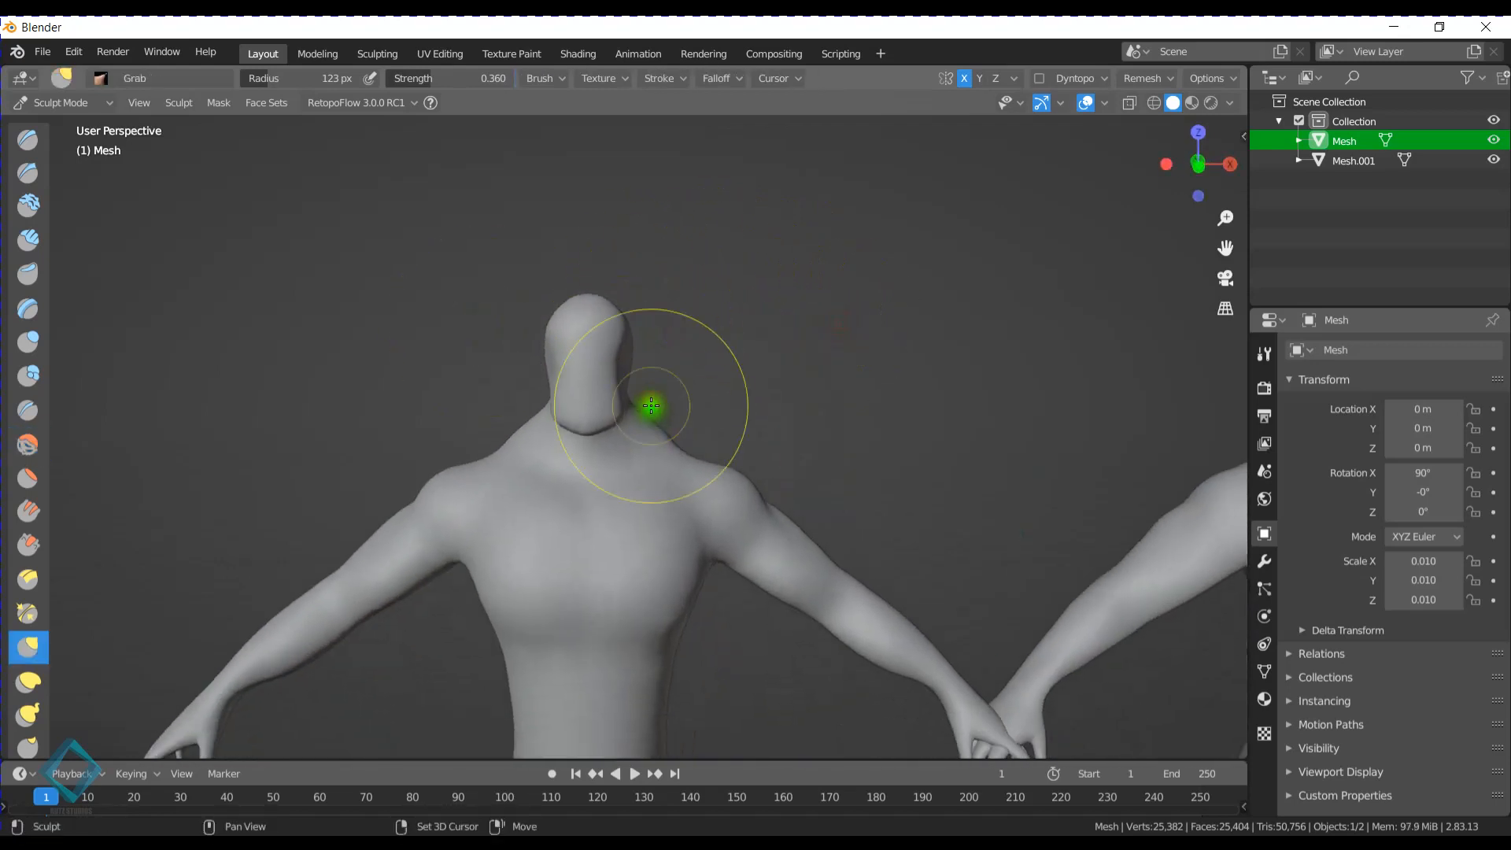
scroll(651, 408, "down", 3)
middle_click_drag(705, 465, 679, 463)
scroll(679, 463, "down", 3)
mouse_move(762, 496)
middle_mouse_down()
mouse_move(701, 499)
mouse_move(782, 496)
middle_mouse_up()
scroll(726, 483, "up", 6)
scroll(726, 483, "up", 4)
middle_click_drag(532, 455, 570, 423, "shift")
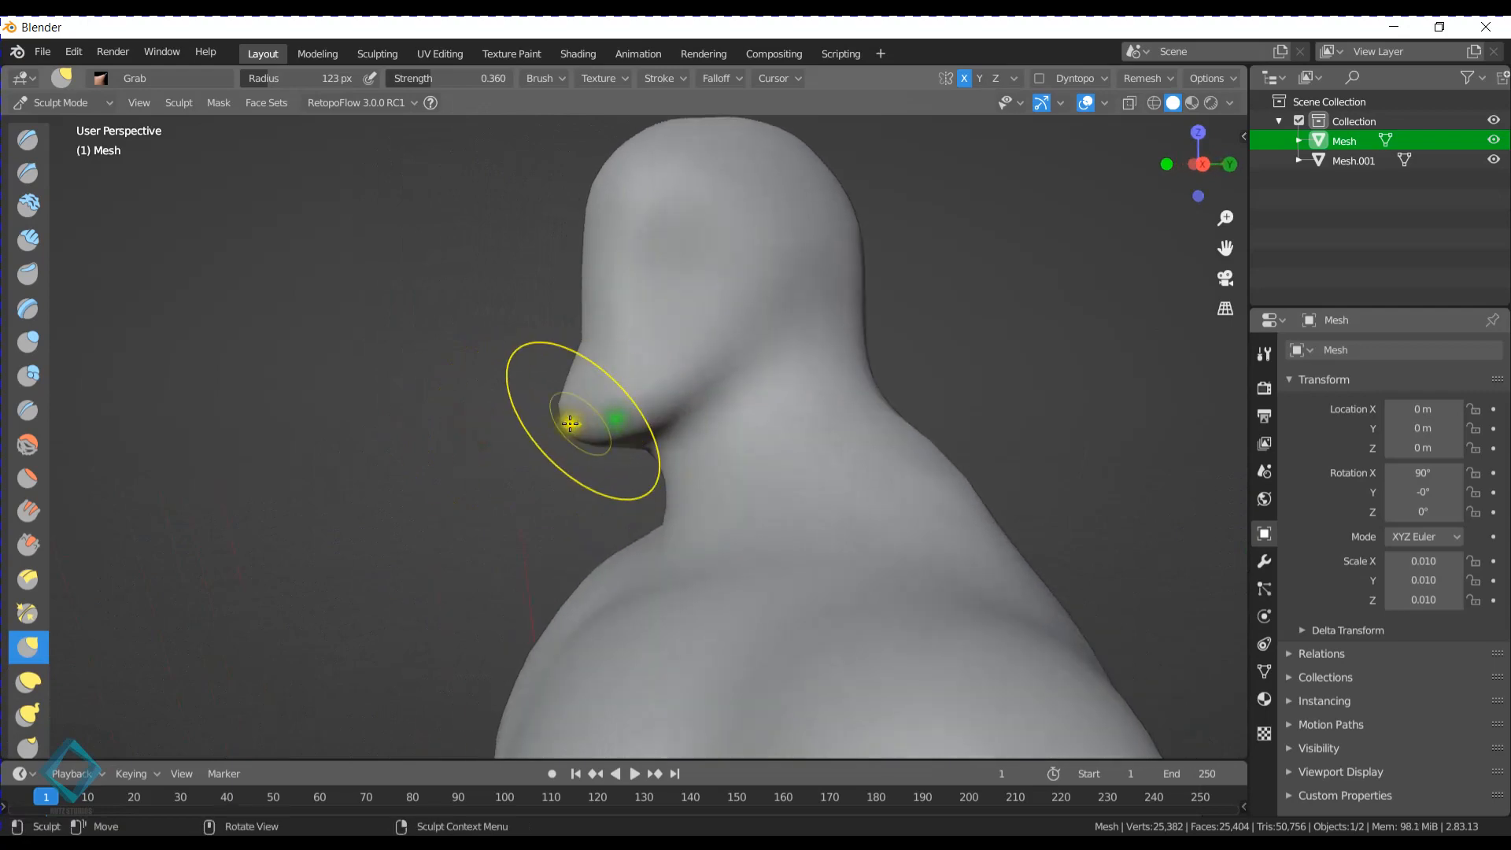
- Reshape the underside and rear corner of the jaw with the Grab brush from behind the head
scroll(544, 435, "down", 6)
middle_click_drag(504, 462, 721, 465)
scroll(654, 487, "down", 3)
scroll(654, 489, "up", 5)
scroll(598, 474, "up", 4)
middle_click_drag(599, 473, 604, 519)
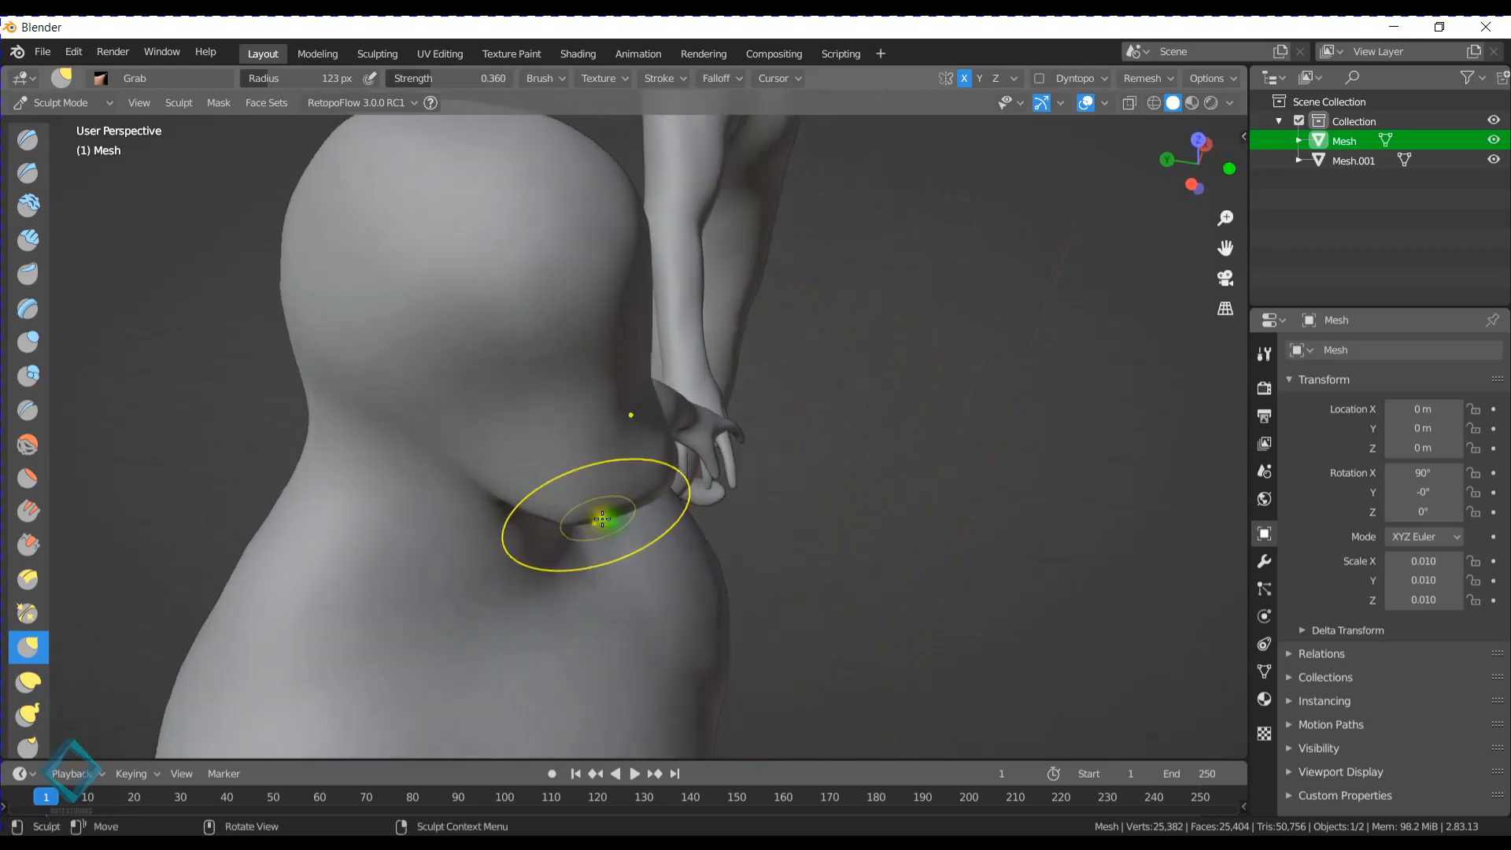
left_click_drag(651, 526, 647, 516)
scroll(653, 510, "up", 3)
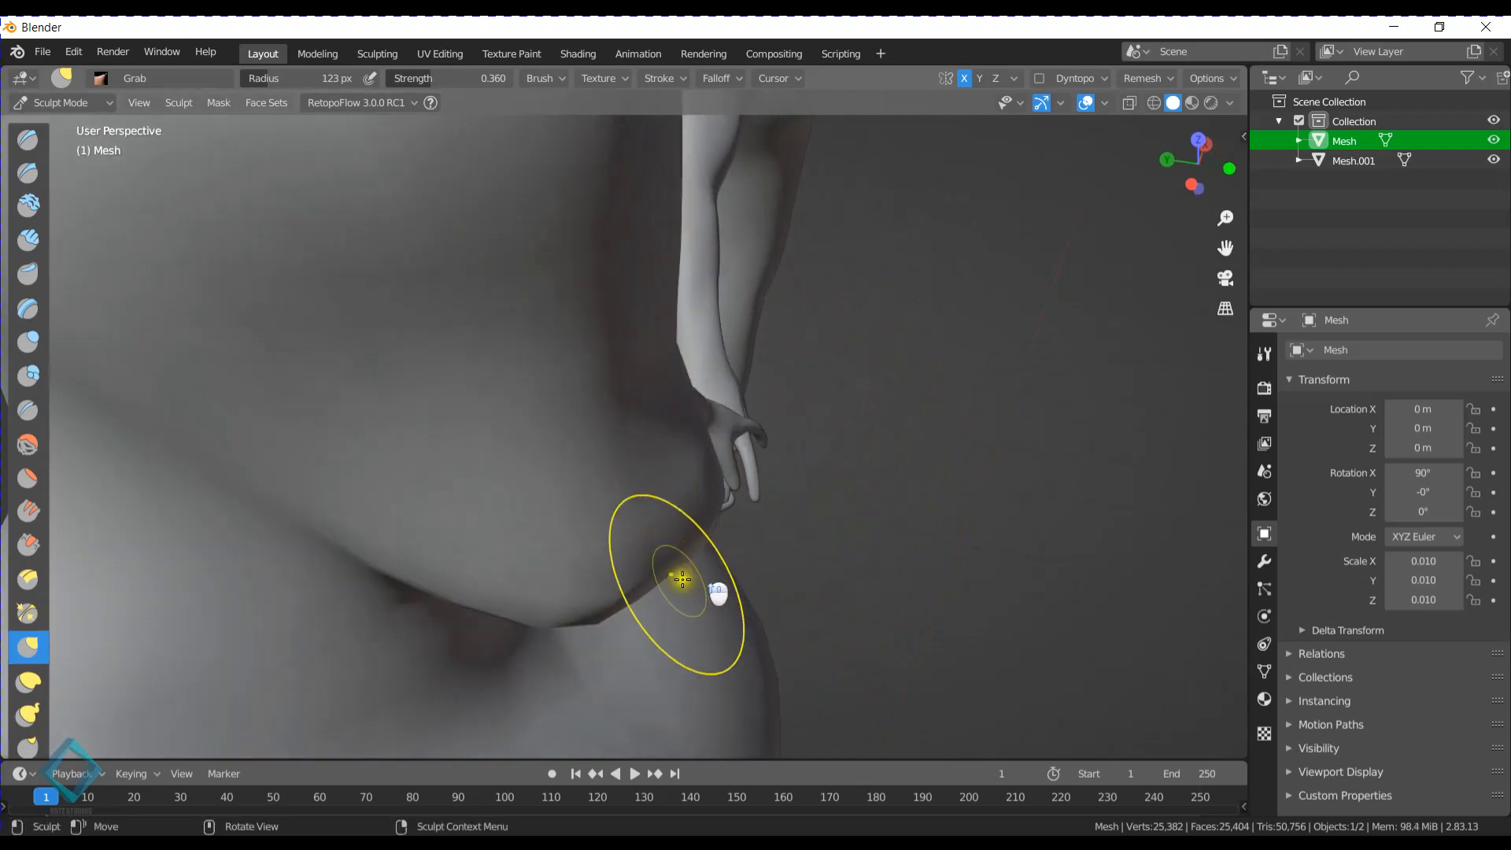
left_click_drag(669, 584, 696, 595)
- Adjust the front profile of the lower face above the chin with the Grab brush in a side view
mouse_move(937, 621)
middle_mouse_down()
mouse_move(883, 590)
mouse_move(729, 596)
mouse_move(570, 562)
middle_mouse_up()
middle_click_drag(598, 488, 641, 480)
mouse_move(510, 390)
left_mouse_down()
mouse_move(529, 396)
mouse_move(517, 350)
mouse_move(530, 313)
left_mouse_up()
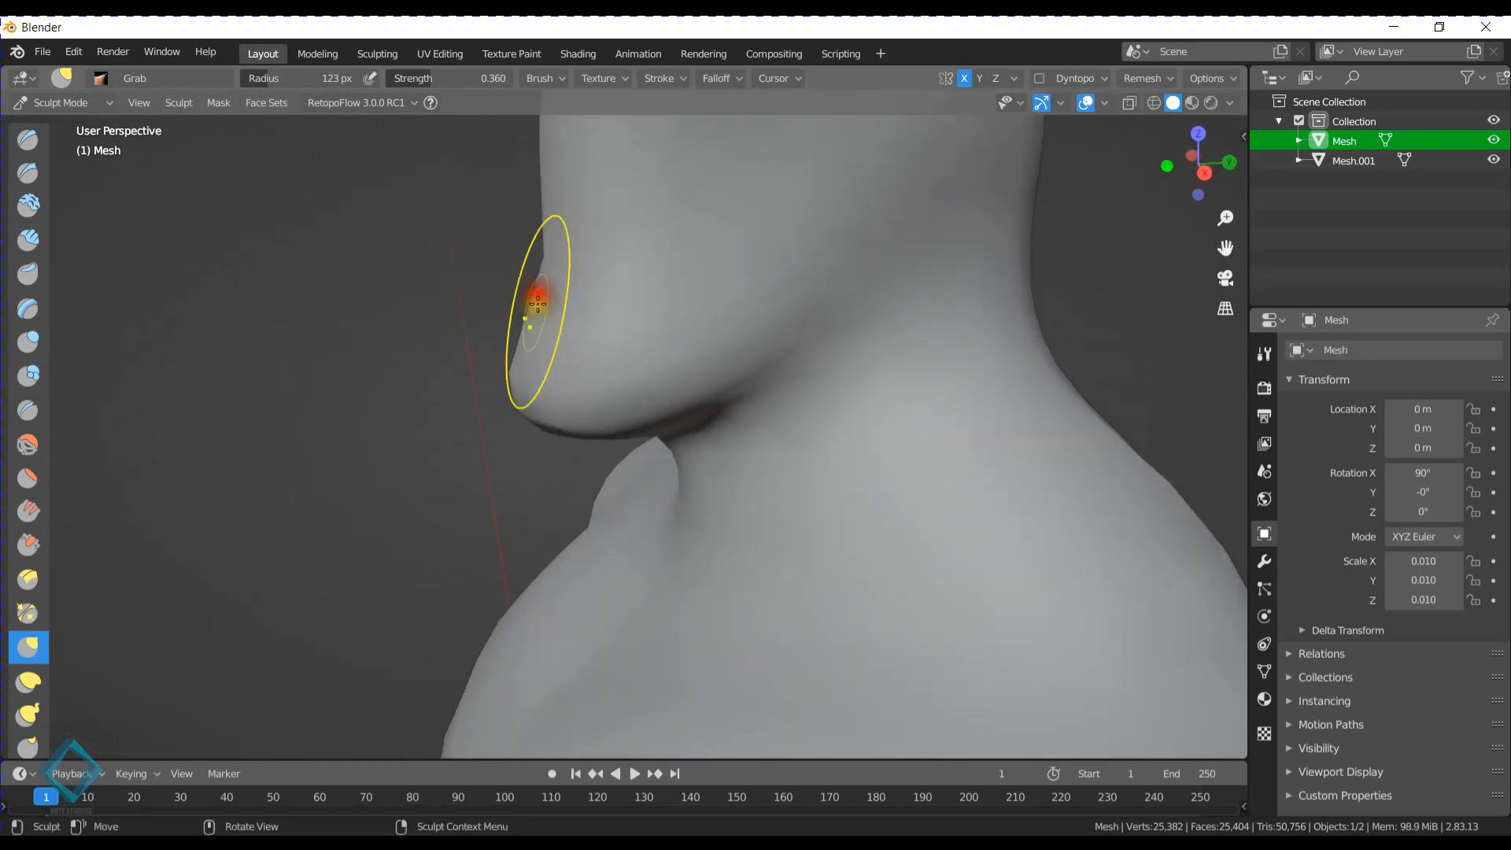
- Switch to Object Mode and hide the original comparison mesh, Mesh.001
mouse_move(530, 314)
middle_mouse_down()
mouse_move(531, 480)
mouse_move(617, 474)
mouse_move(560, 429)
mouse_move(685, 450)
mouse_move(796, 411)
mouse_move(796, 499)
mouse_move(742, 509)
mouse_move(756, 483)
mouse_move(597, 513)
mouse_move(742, 466)
middle_mouse_up()
scroll(742, 465, "up", 2)
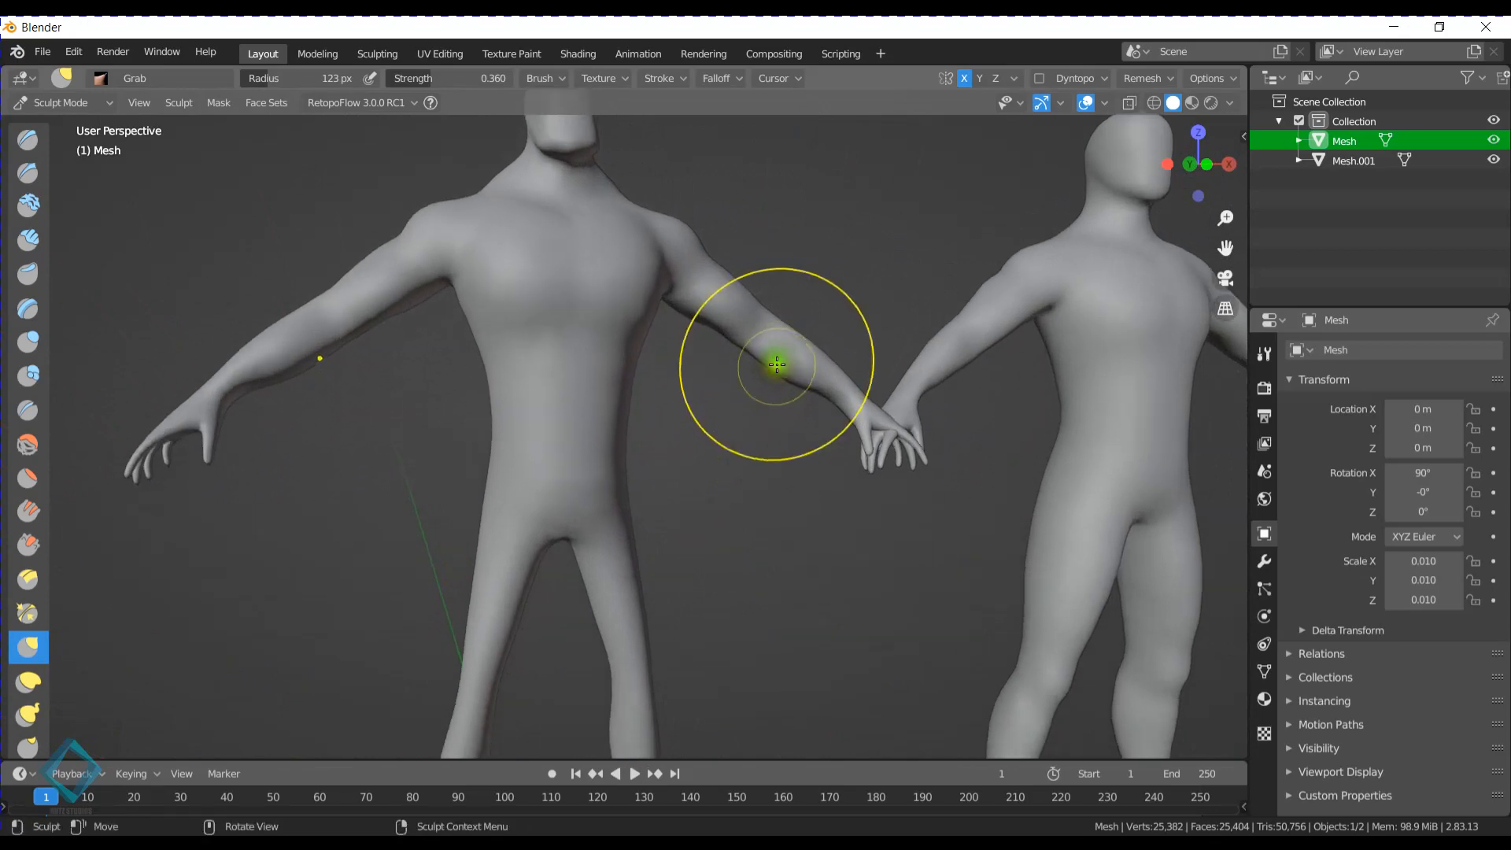
key("ctrl+Tab")
scroll(572, 425, "down", 3)
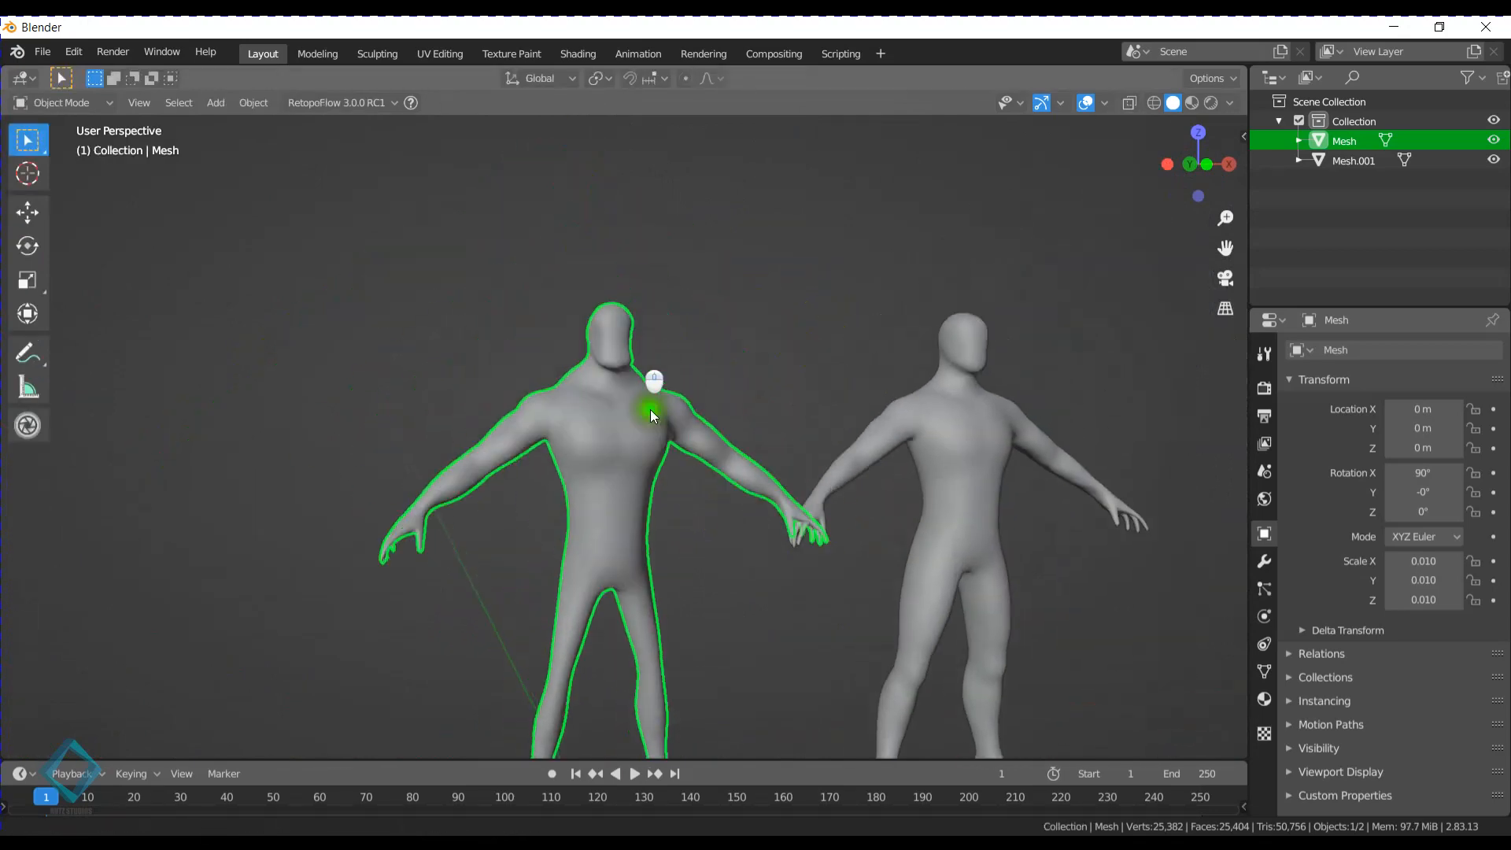
mouse_move(650, 409)
middle_mouse_down()
mouse_move(680, 456)
mouse_move(499, 339)
mouse_move(624, 438)
mouse_move(686, 394)
mouse_move(723, 409)
mouse_move(703, 410)
middle_mouse_up()
key("KP_3")
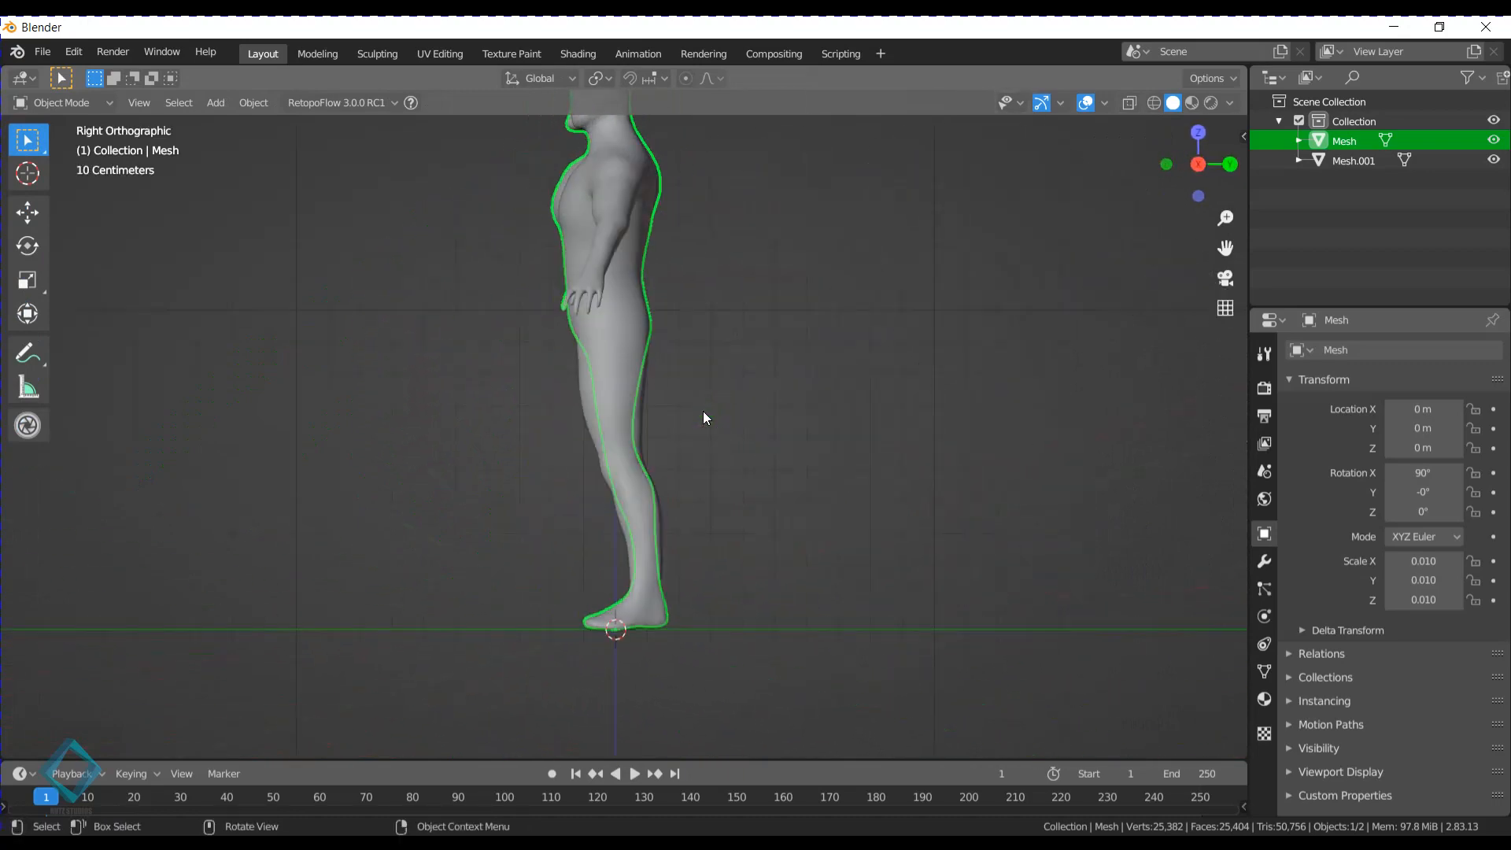
key("KP_1")
left_click(980, 243)
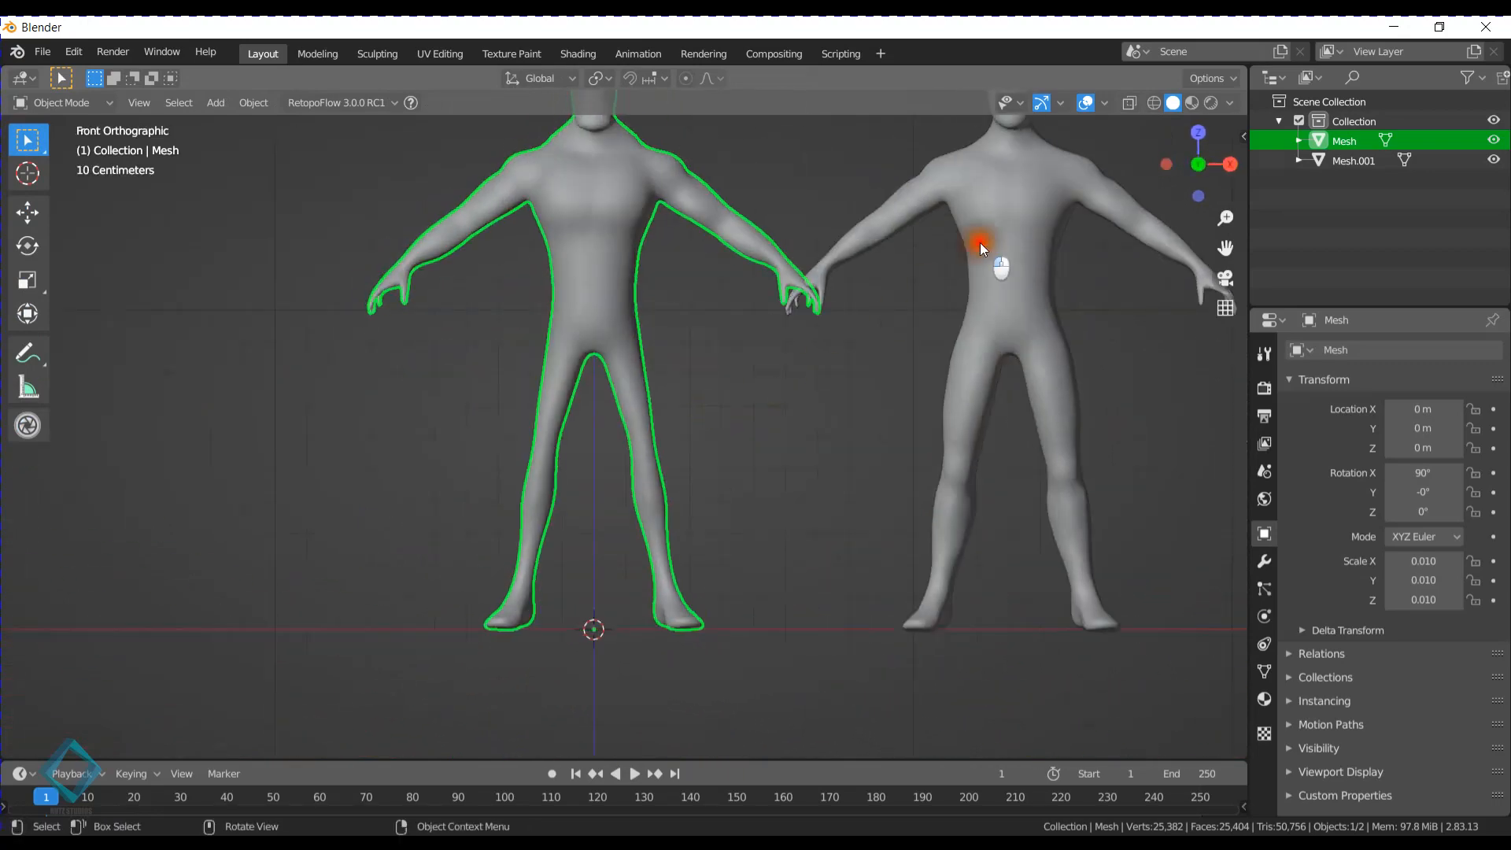
left_click(1493, 159)
- Select the sculpted mesh and open it in Edit Mode with its head framed in front view
scroll(584, 452, "up", 7)
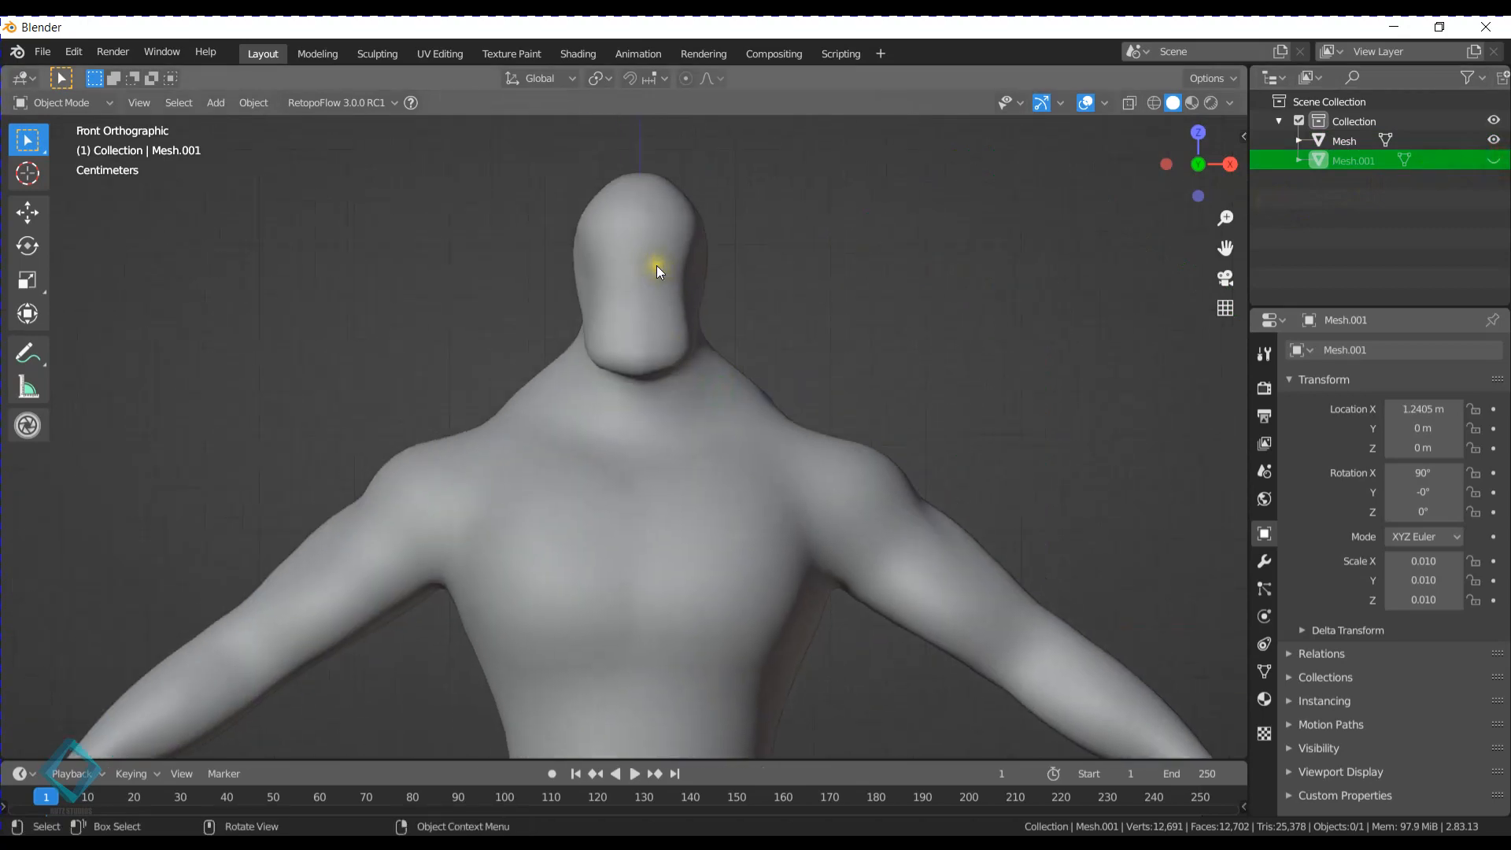
left_click(649, 230)
key("Tab")
scroll(649, 230, "up", 4)
middle_click_drag(665, 229, 701, 470, "shift")
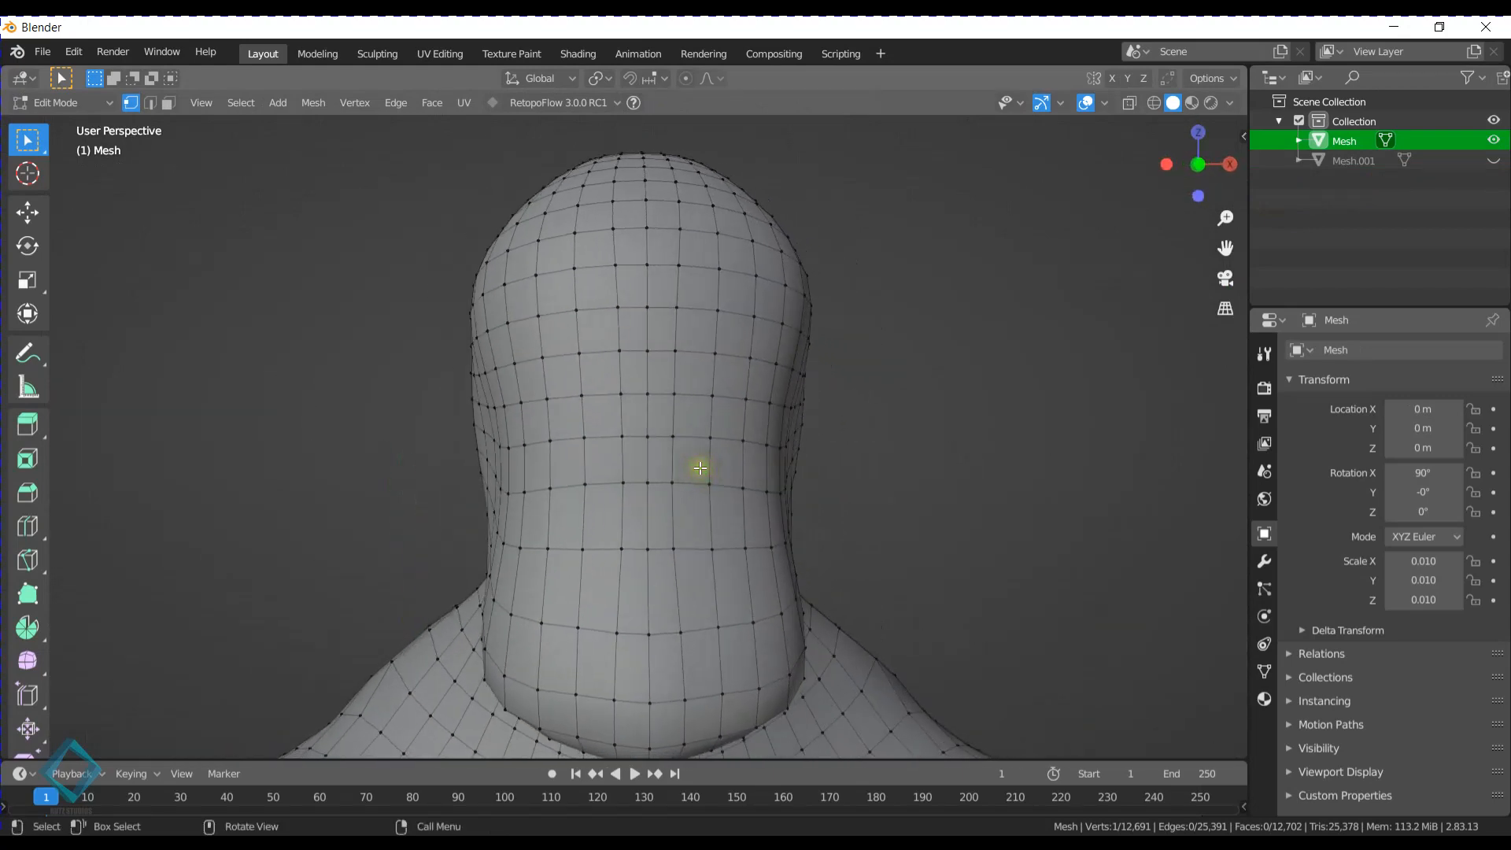
key("KP_1")
scroll(702, 398, "up", 2)
scroll(692, 394, "down", 3)
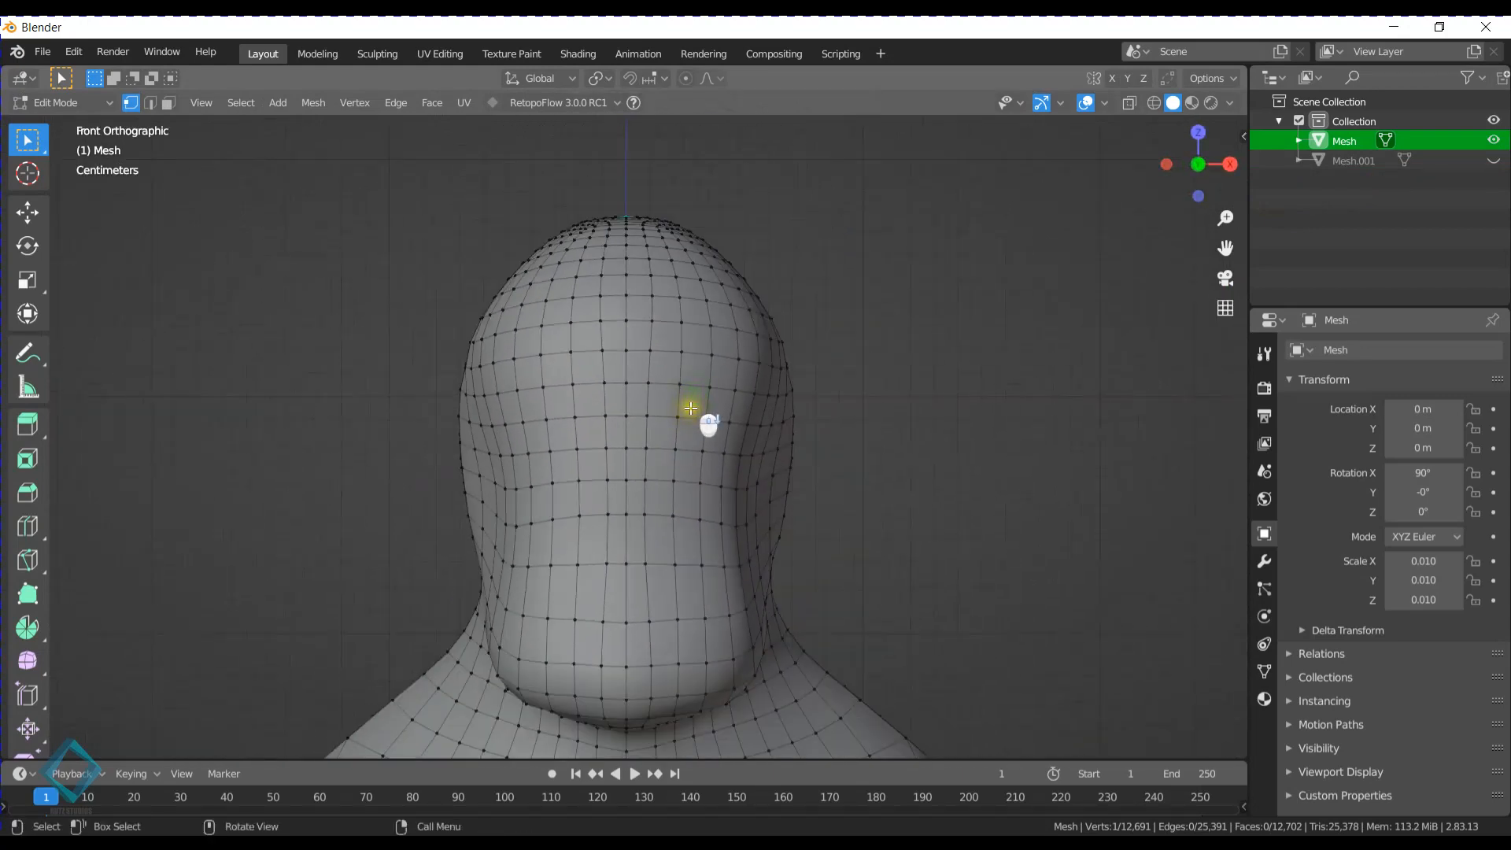
key("Tab")
key("ctrl+z")
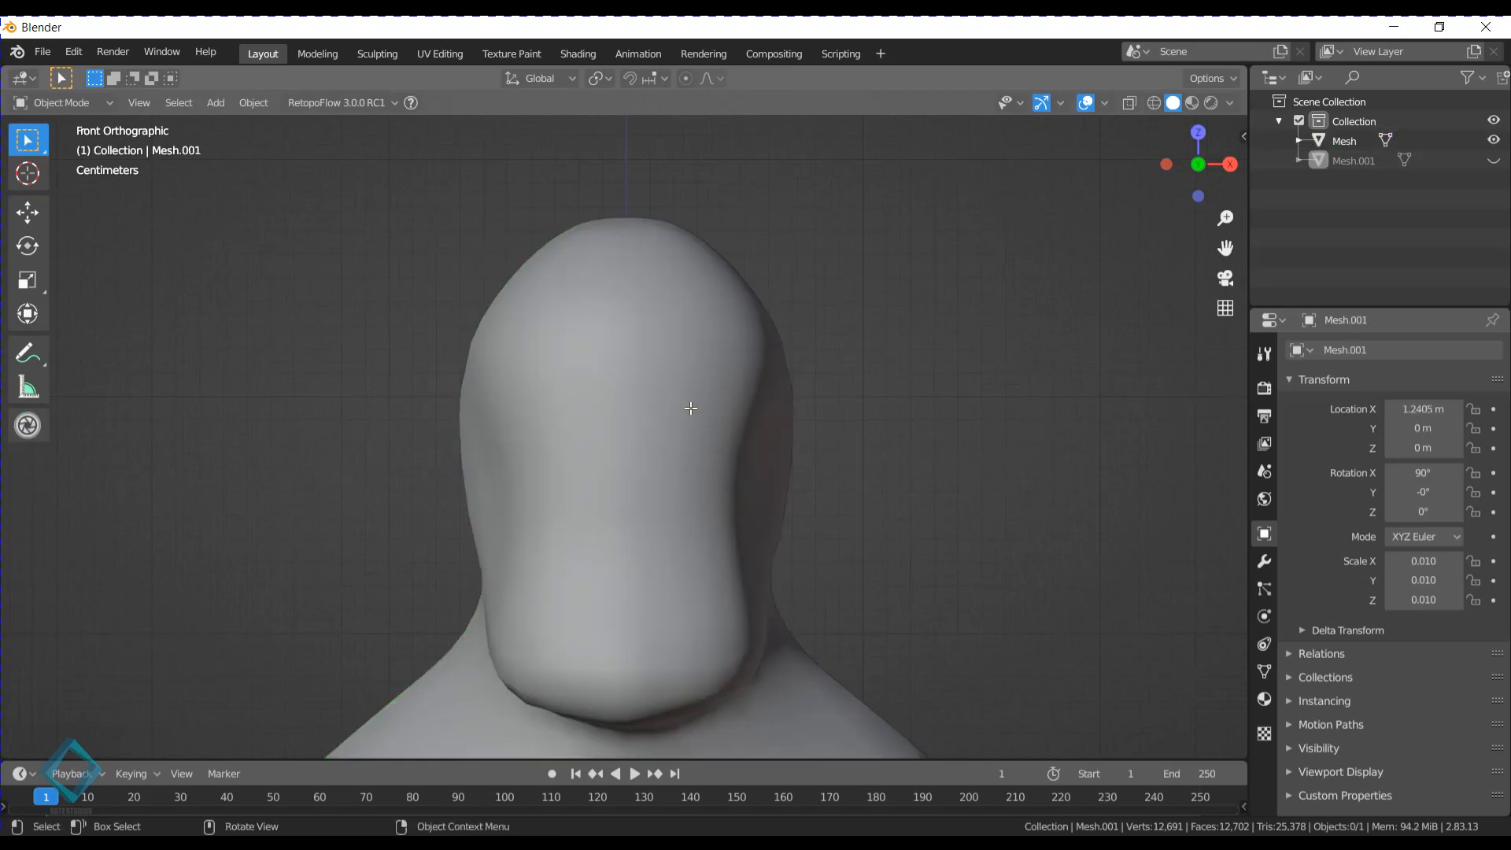
key("ctrl+shift+z")
key("Tab")
- Select a block of faces four wide and three high over the character's left eye area and dissolve it into a single face
scroll(691, 380, "up", 2)
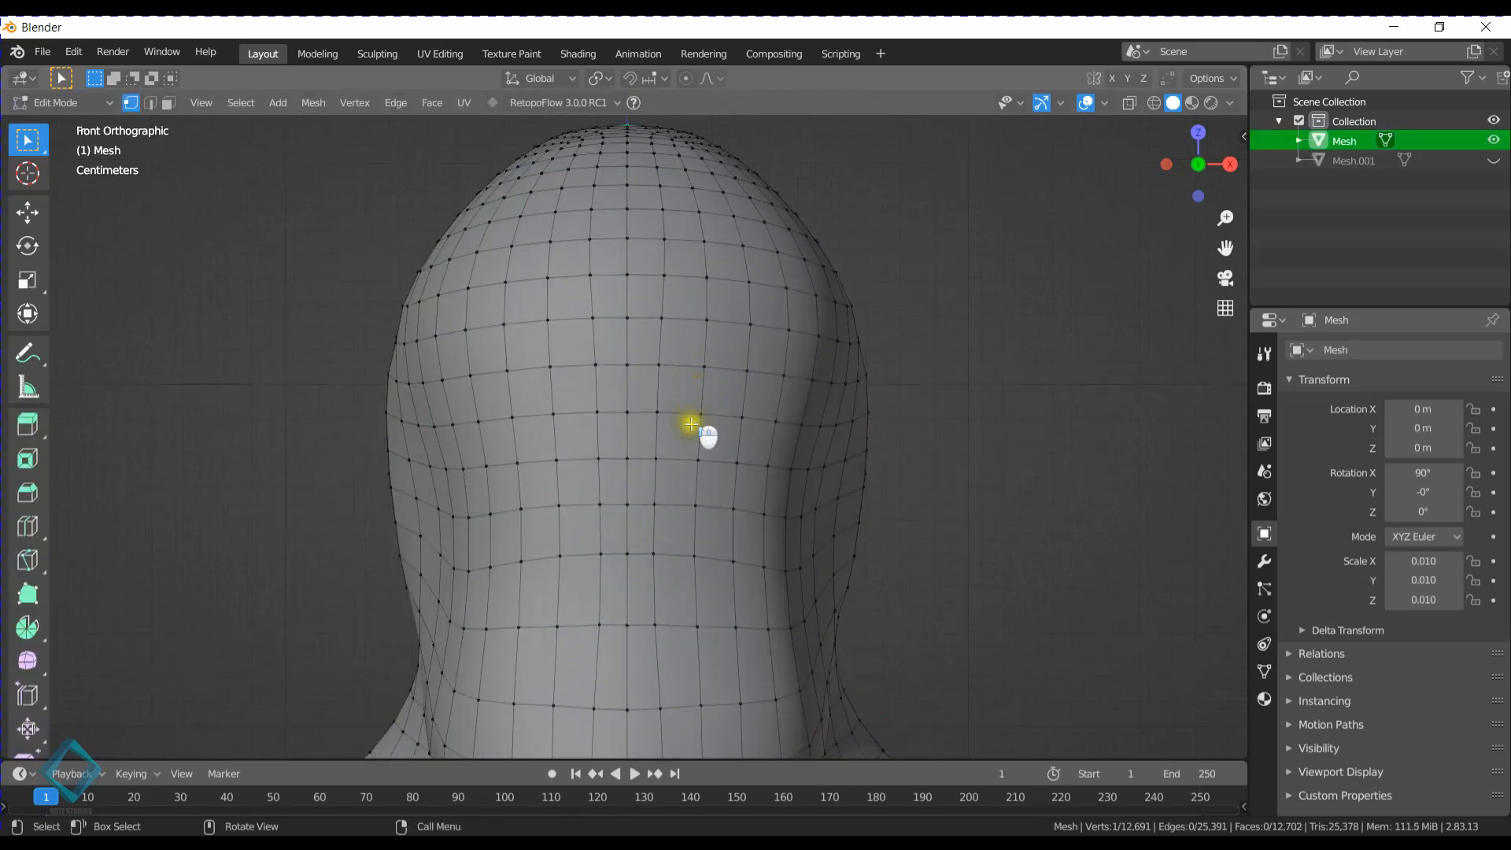
left_click(700, 441, "shift")
left_click(744, 474, "shift")
left_click_drag(711, 410, 729, 484)
left_click_drag(701, 392, 769, 492)
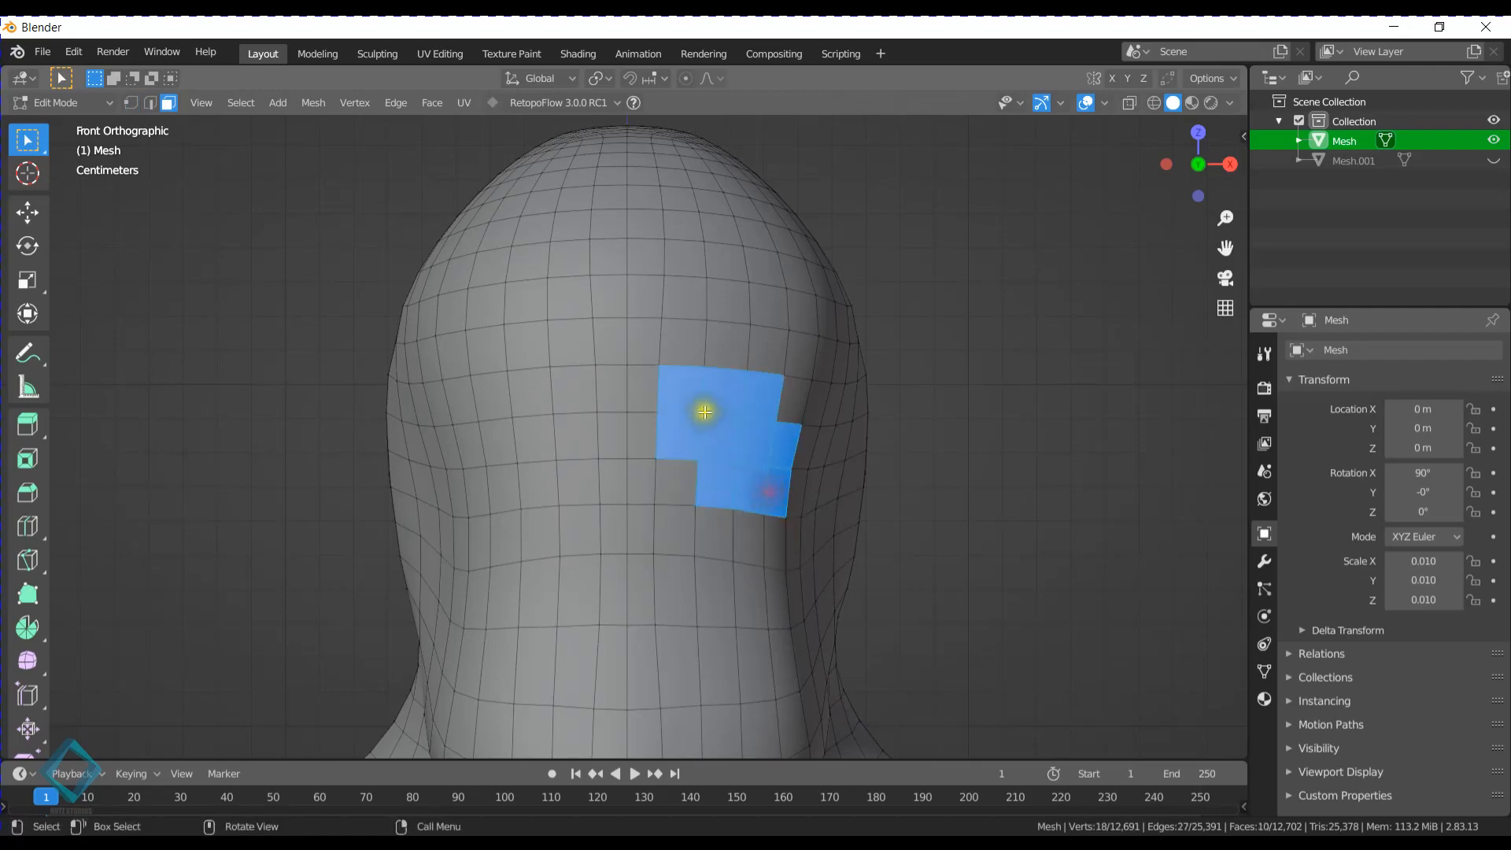
left_click_drag(673, 432, 712, 499, "shift")
left_click(790, 408, "shift")
scroll(778, 442, "down", 4)
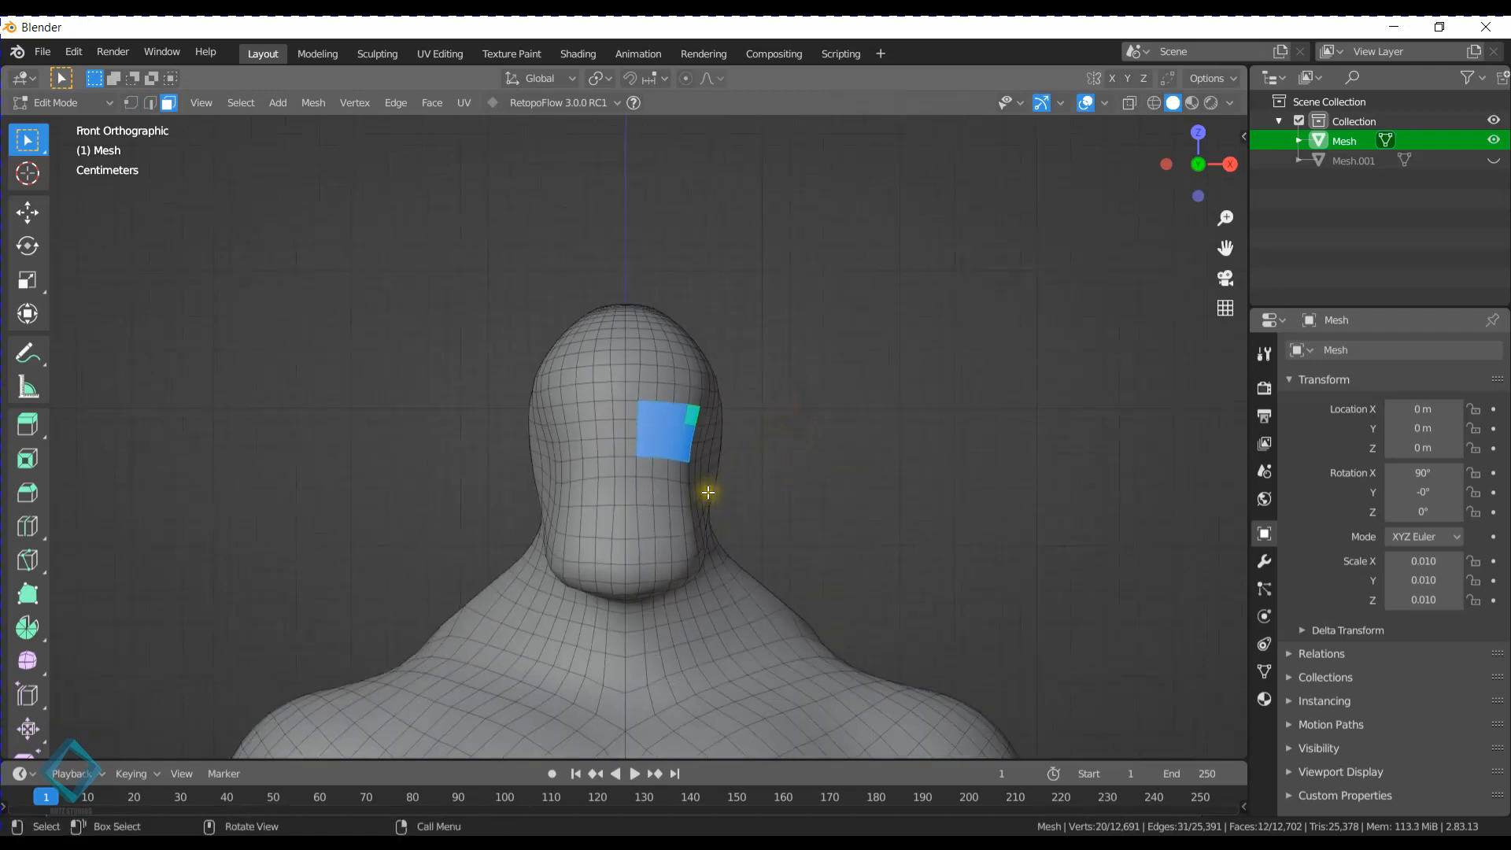
mouse_move(708, 492)
middle_mouse_down()
mouse_move(661, 499)
mouse_move(580, 449)
mouse_move(644, 486)
mouse_move(779, 492)
mouse_move(513, 486)
mouse_move(713, 486)
middle_mouse_up()
key("KP_1")
scroll(710, 487, "up", 5)
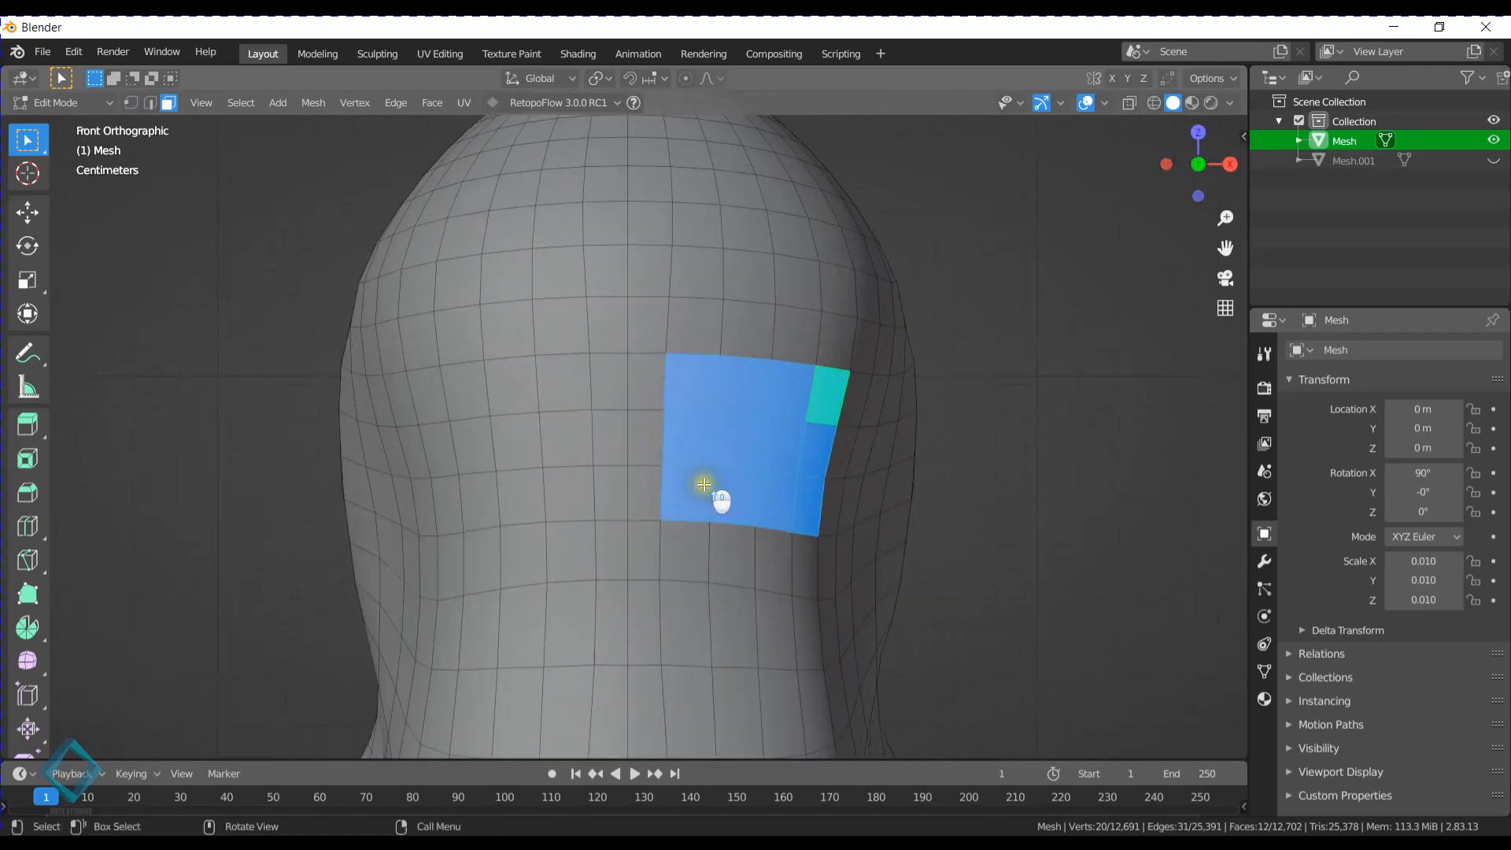
scroll(708, 494, "down", 1)
middle_click_drag(847, 467, 815, 438, "shift")
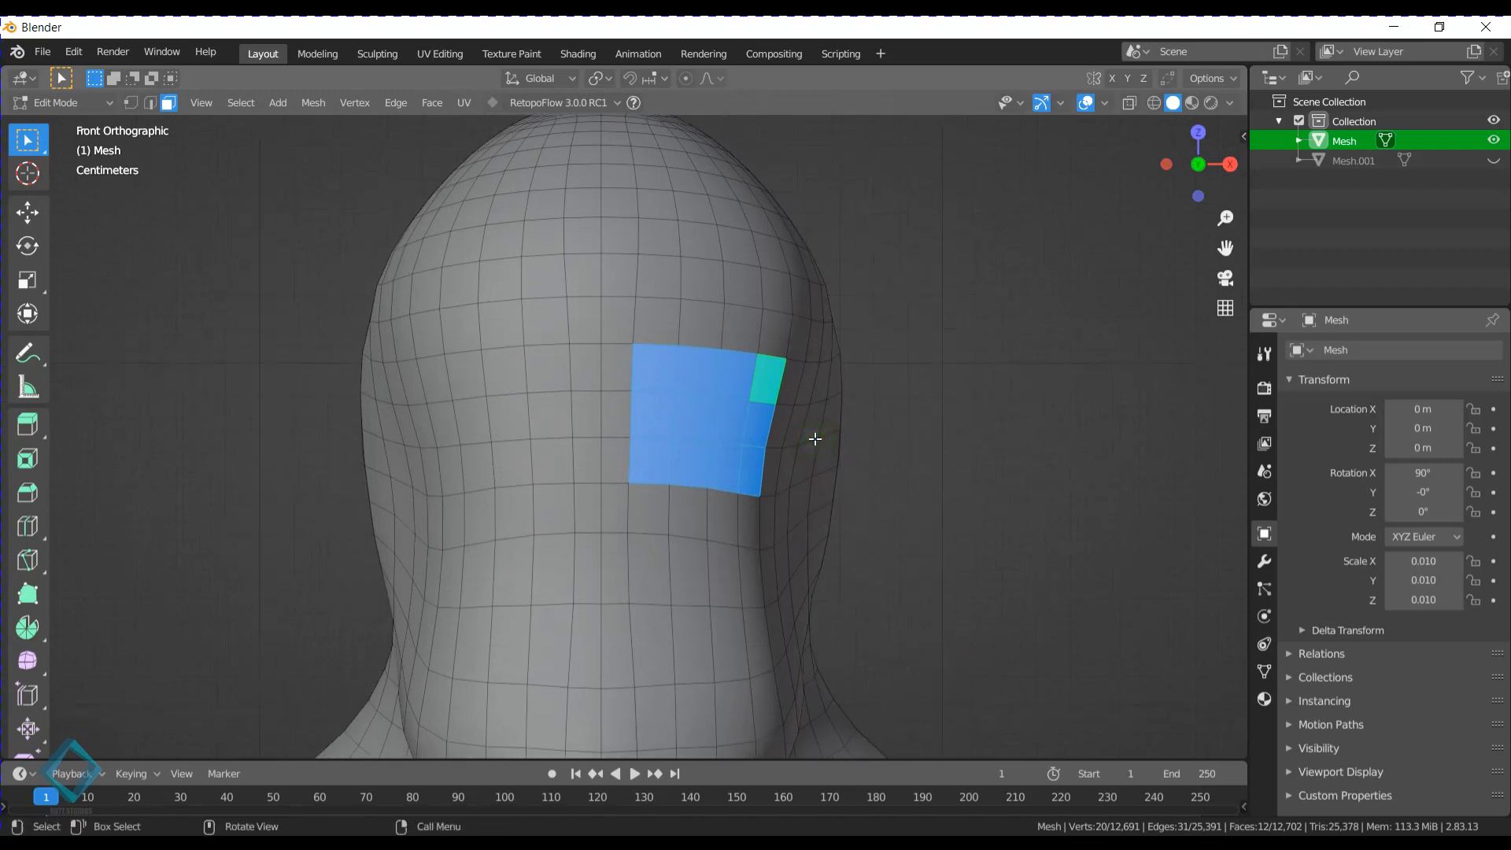
key("ctrl+x")
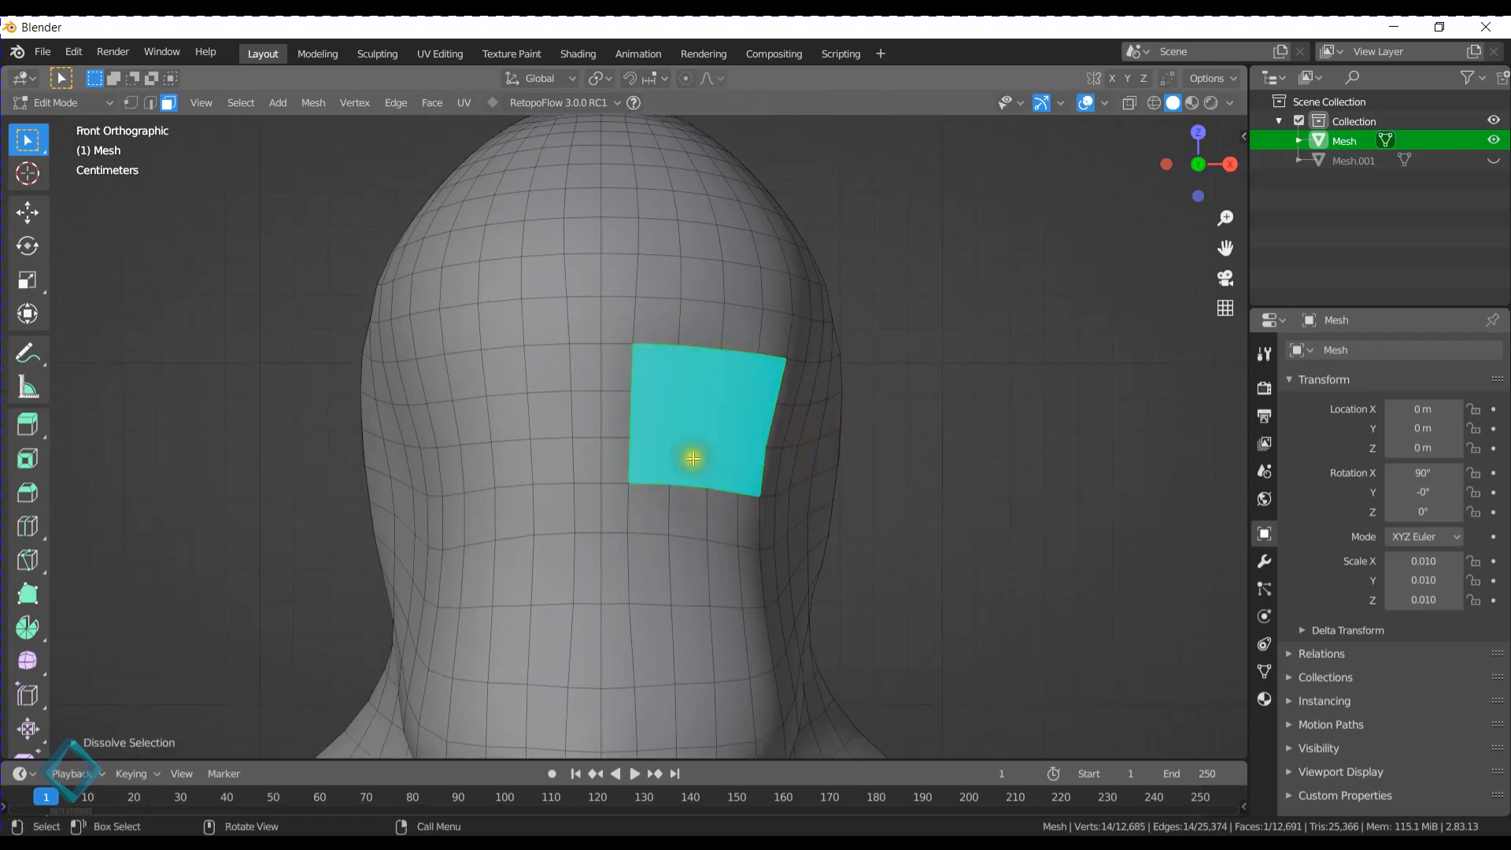
- Shape the dissolved eye face into a circle and relax it with LoopTools
key("n")
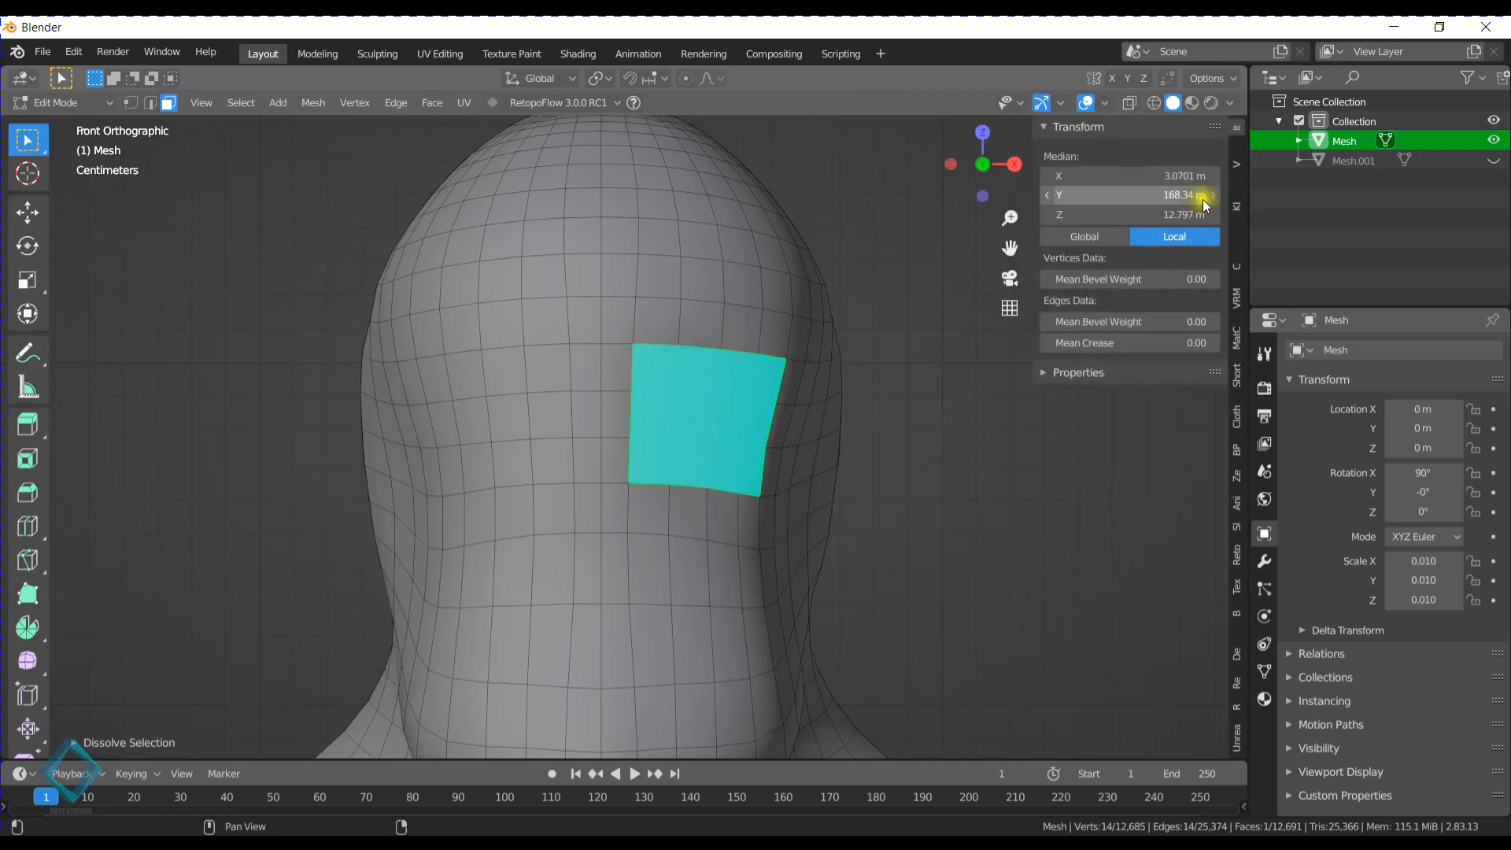
left_click(1234, 172)
left_click(1235, 180)
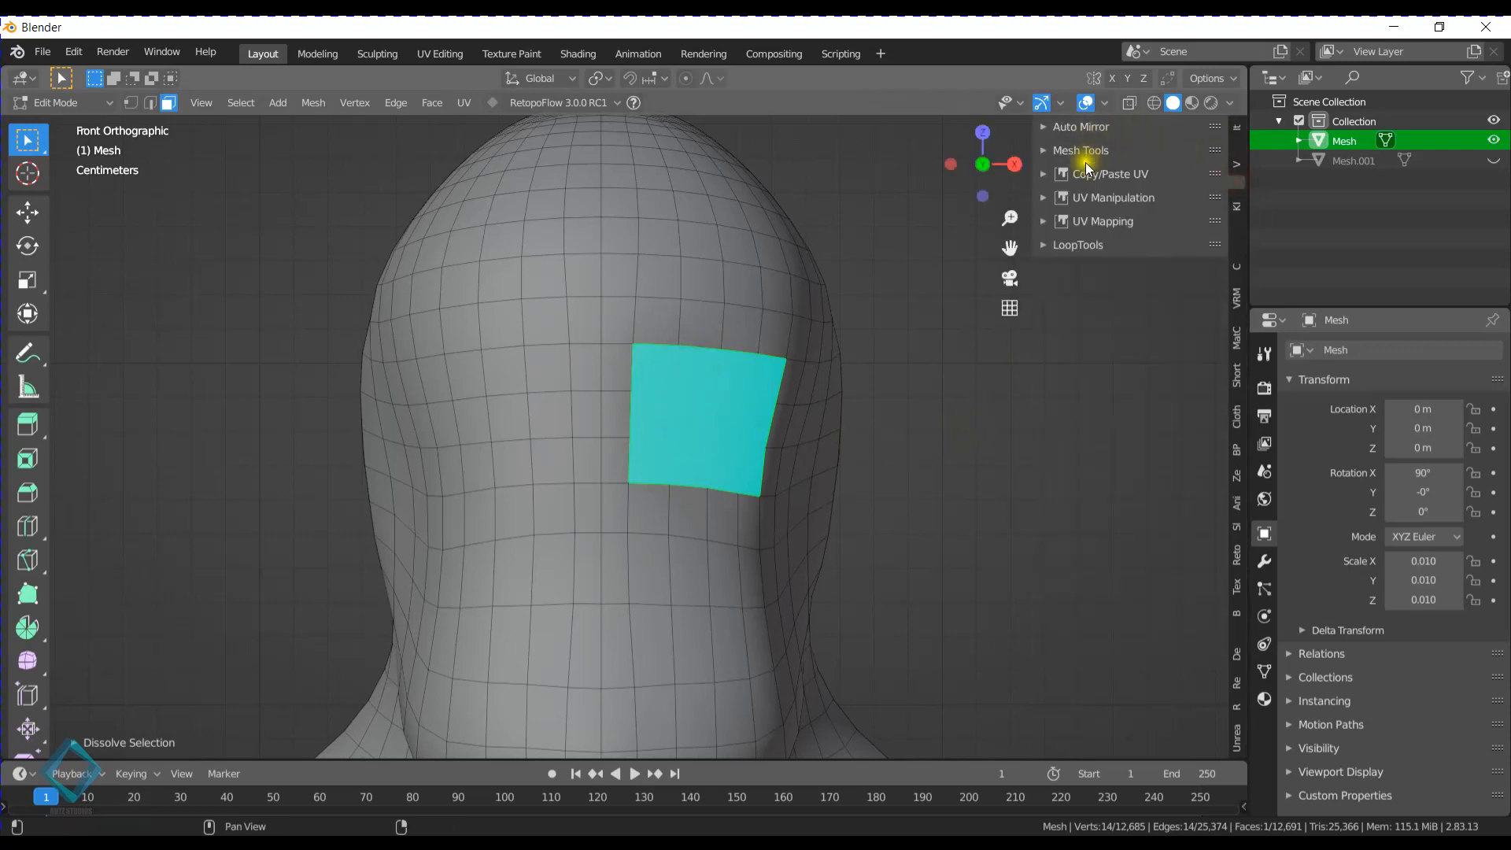
left_click(1078, 245)
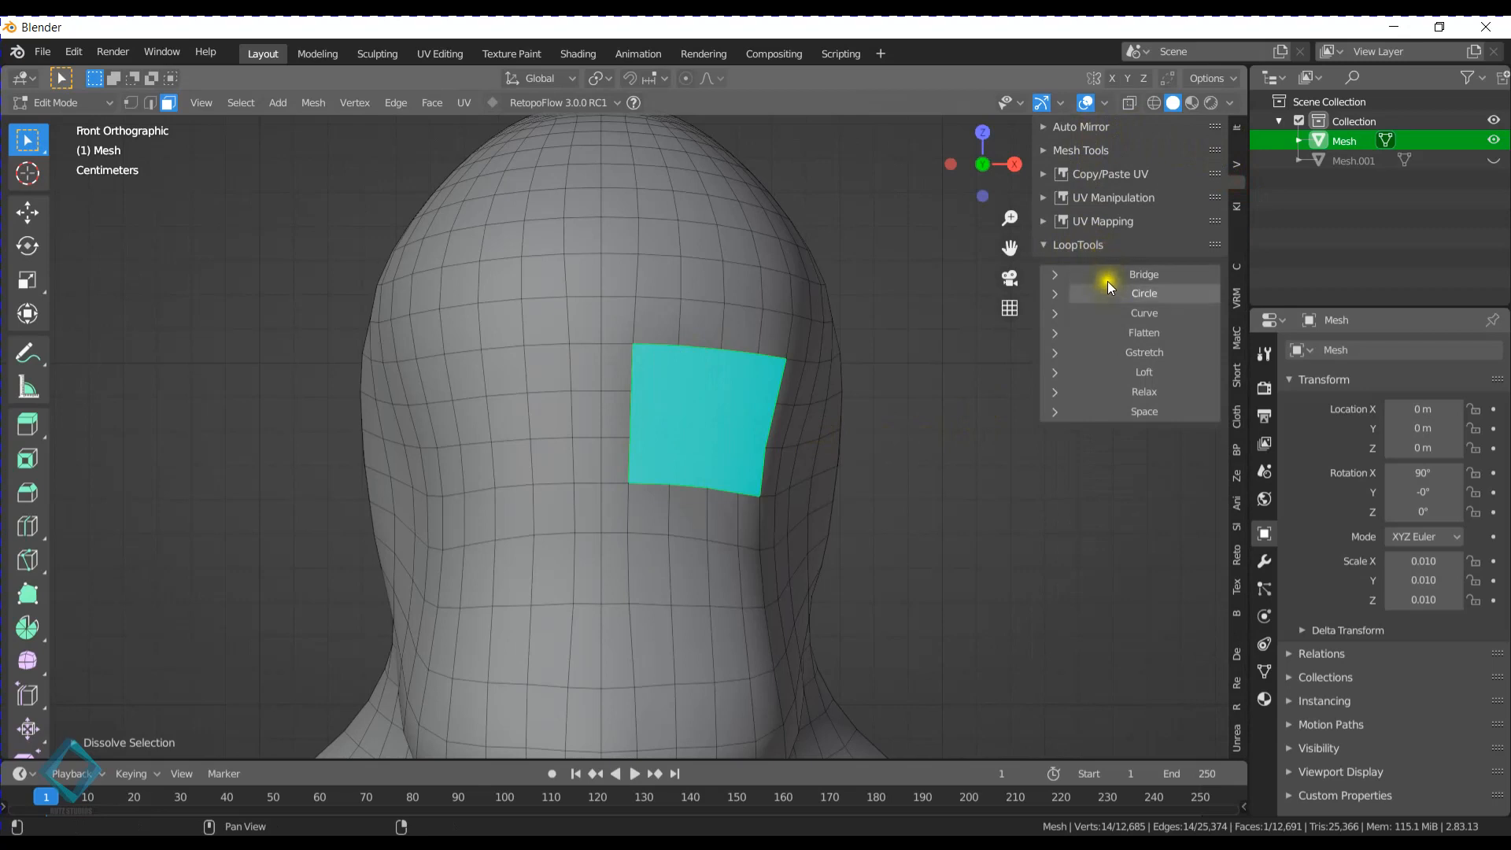
left_click(1128, 393)
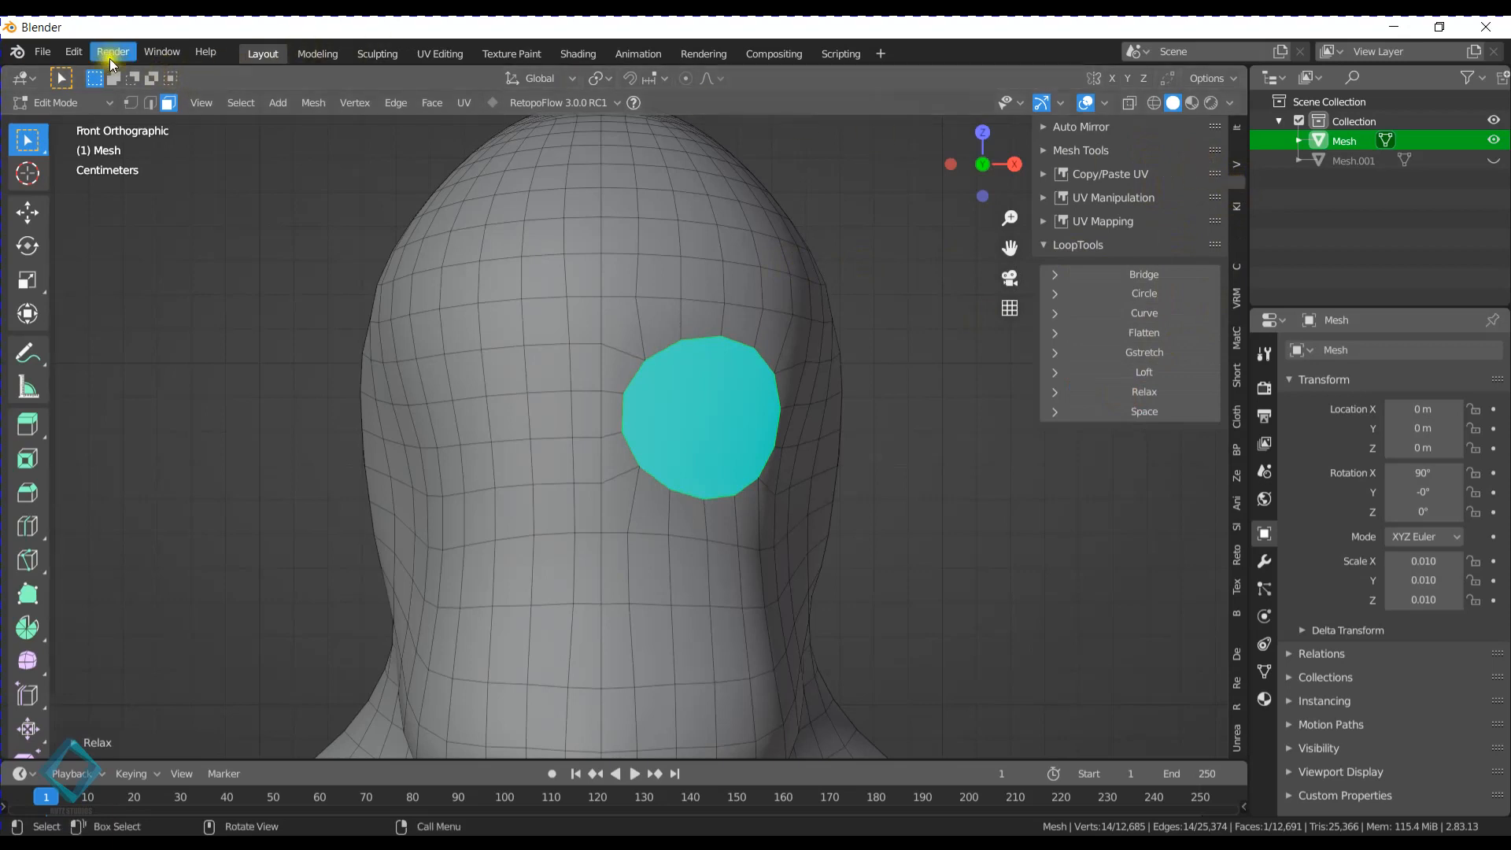
- Search the add-on preferences for "loop", expand the LoopTools details, save the preferences and close them
left_click(74, 53)
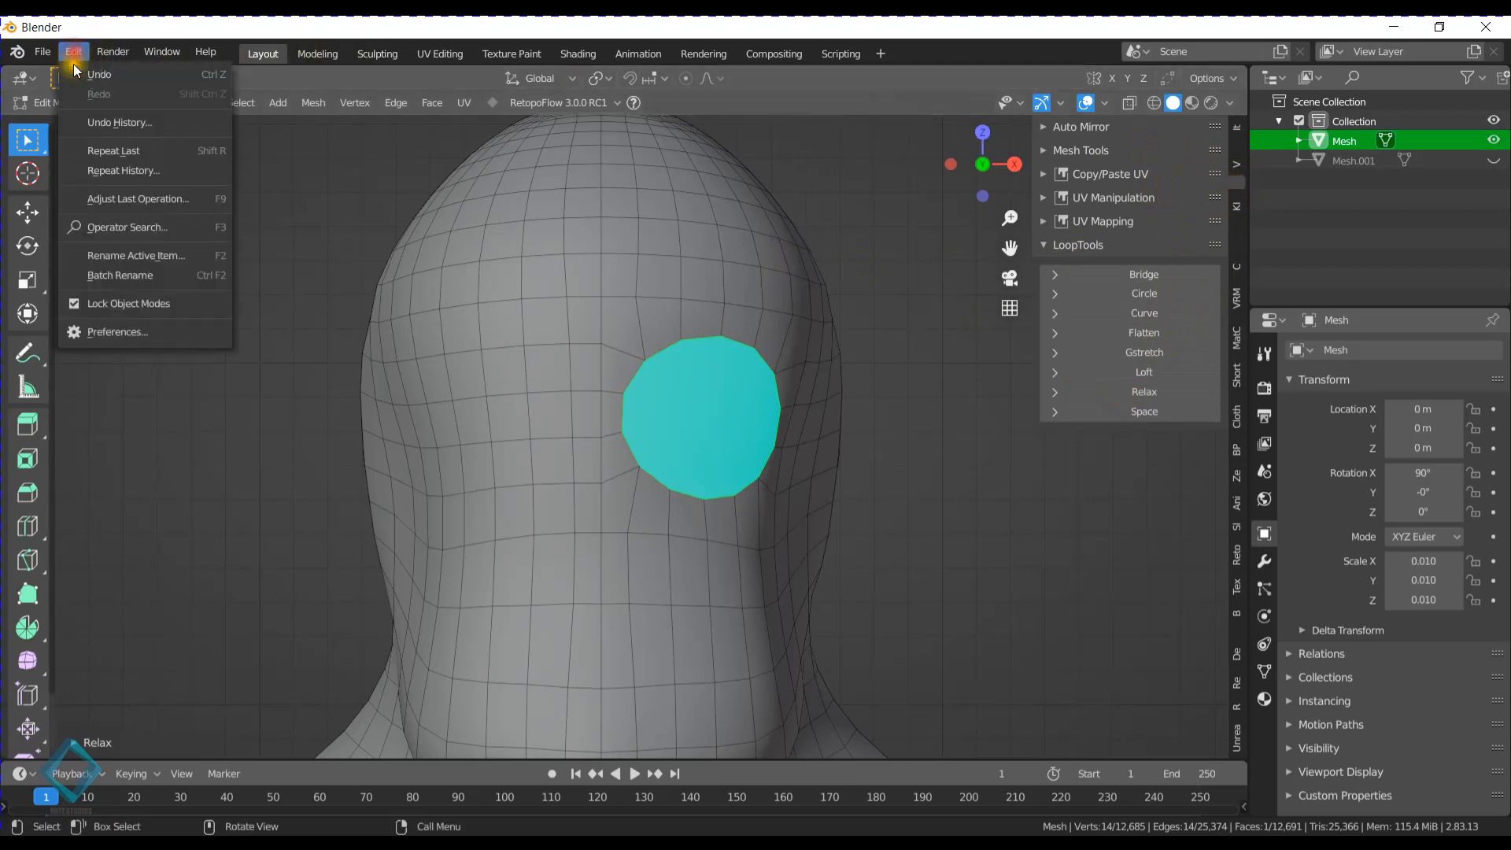
left_click(97, 333)
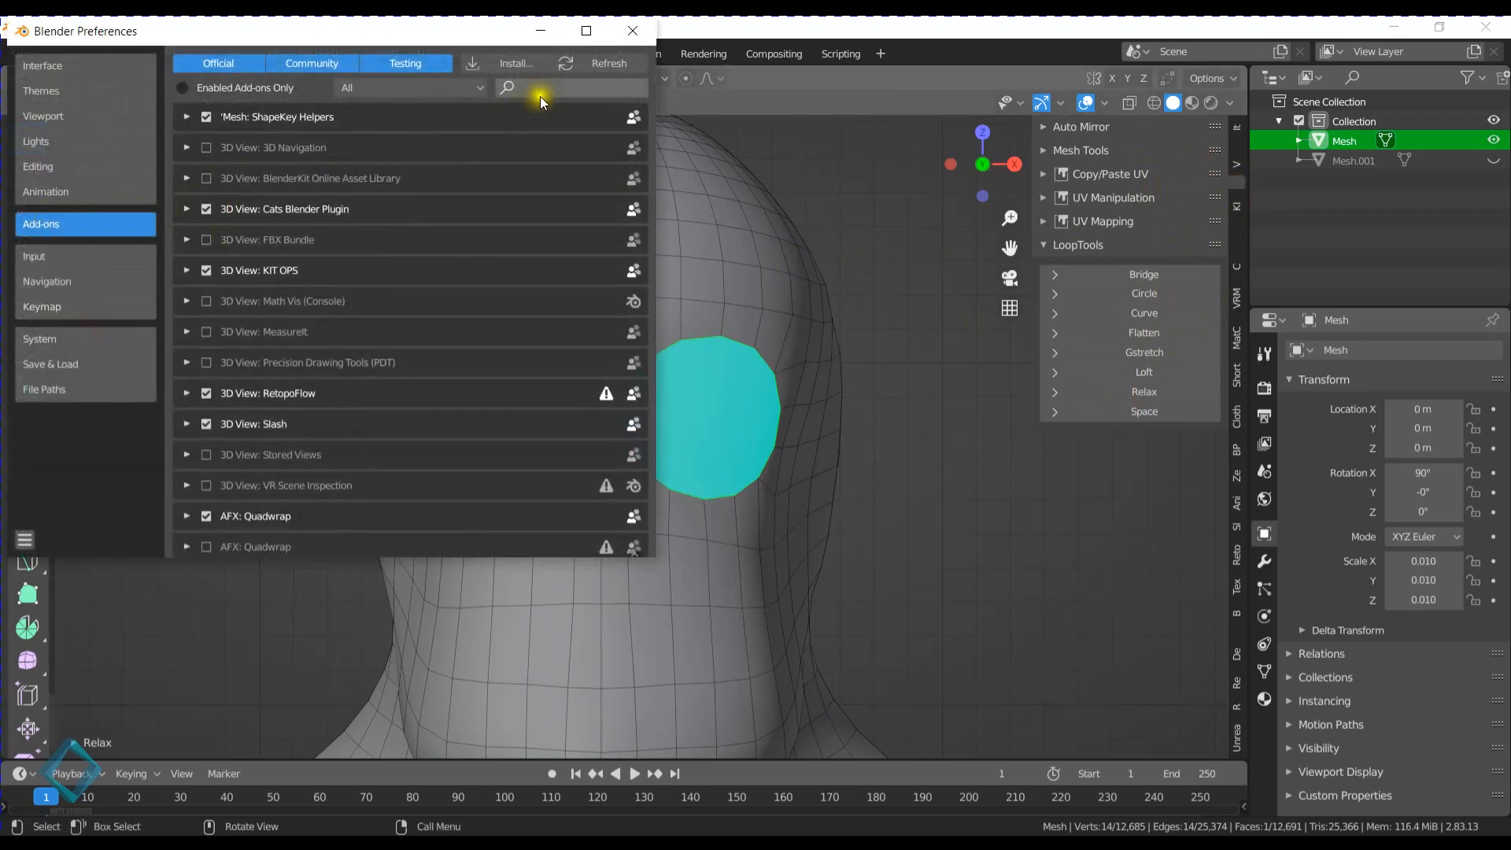
type("loop")
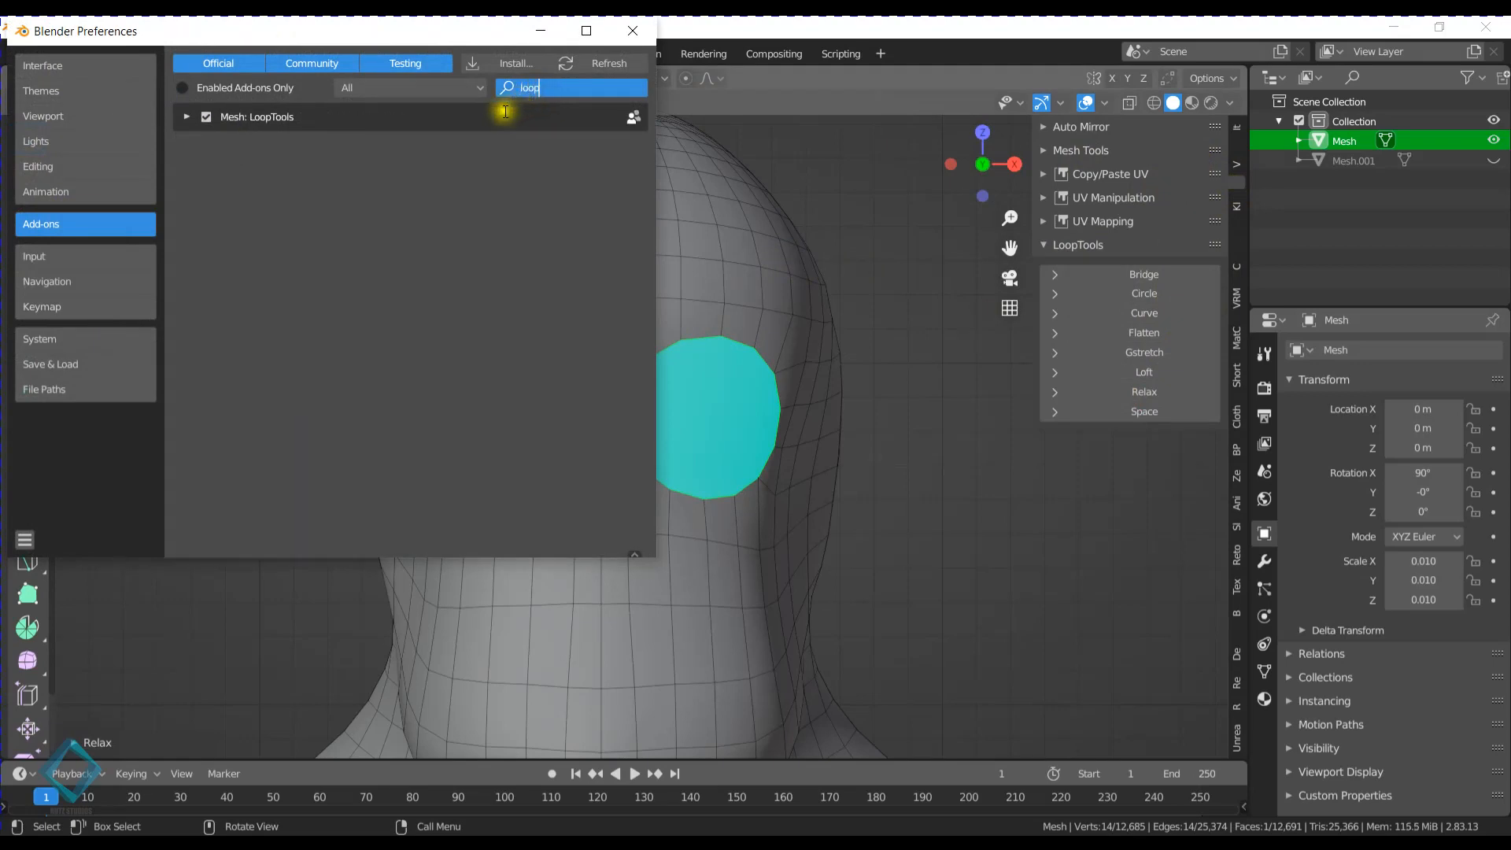
left_click(170, 118)
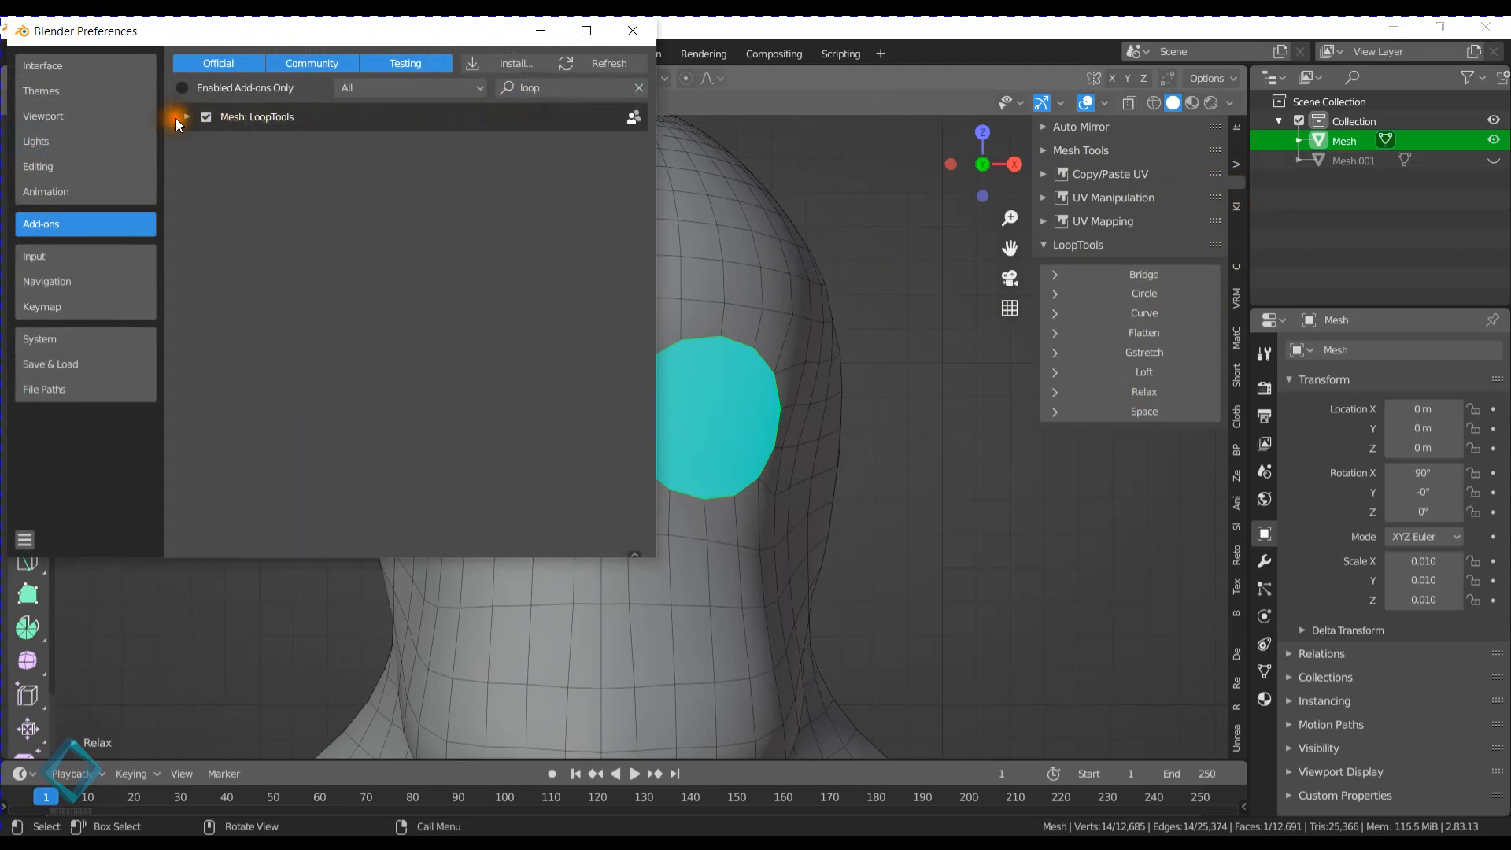
left_click(177, 118)
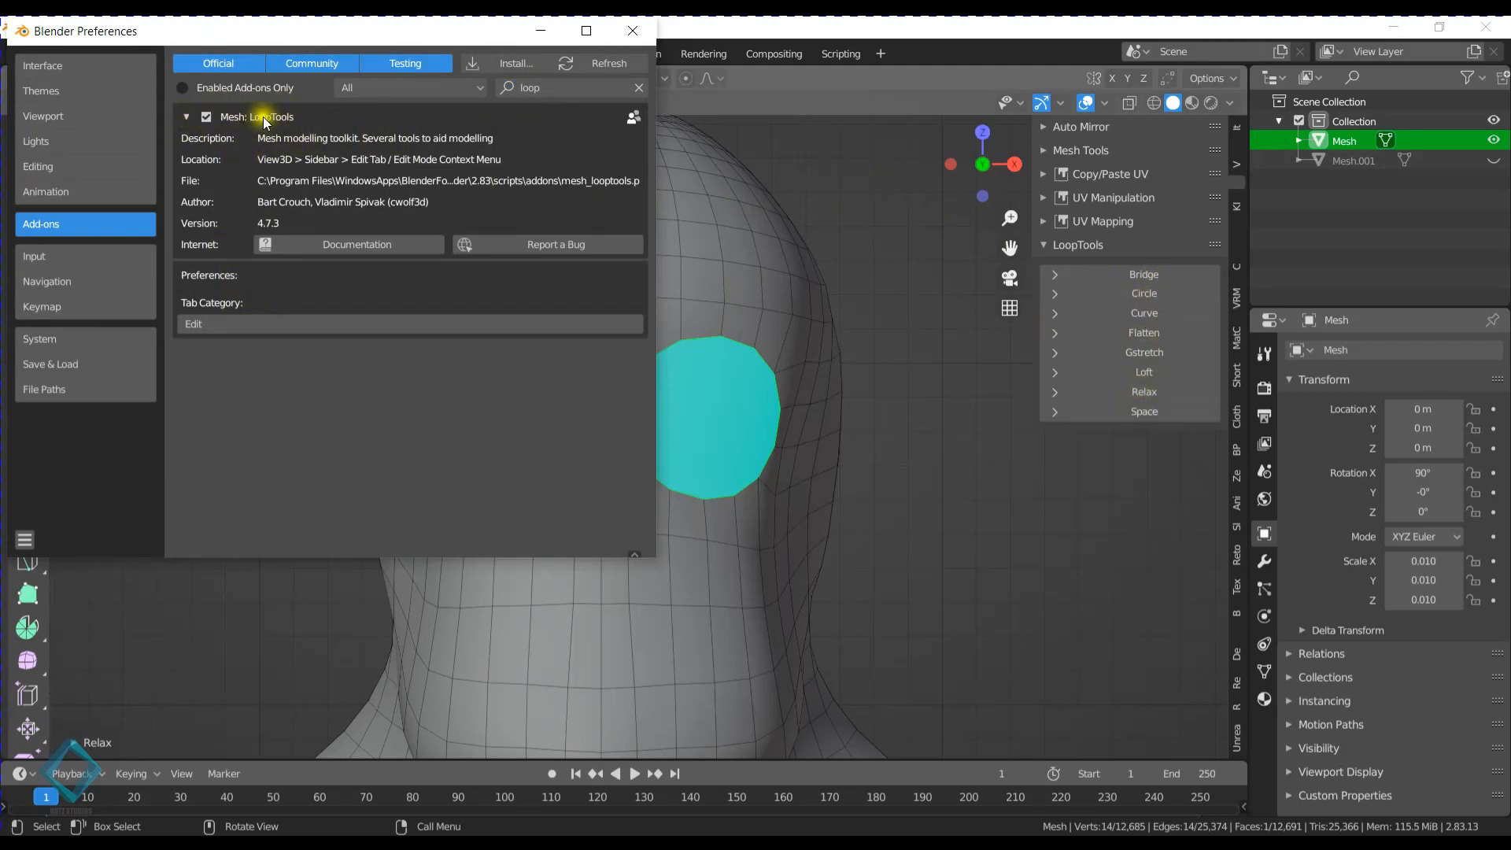
left_click(25, 540)
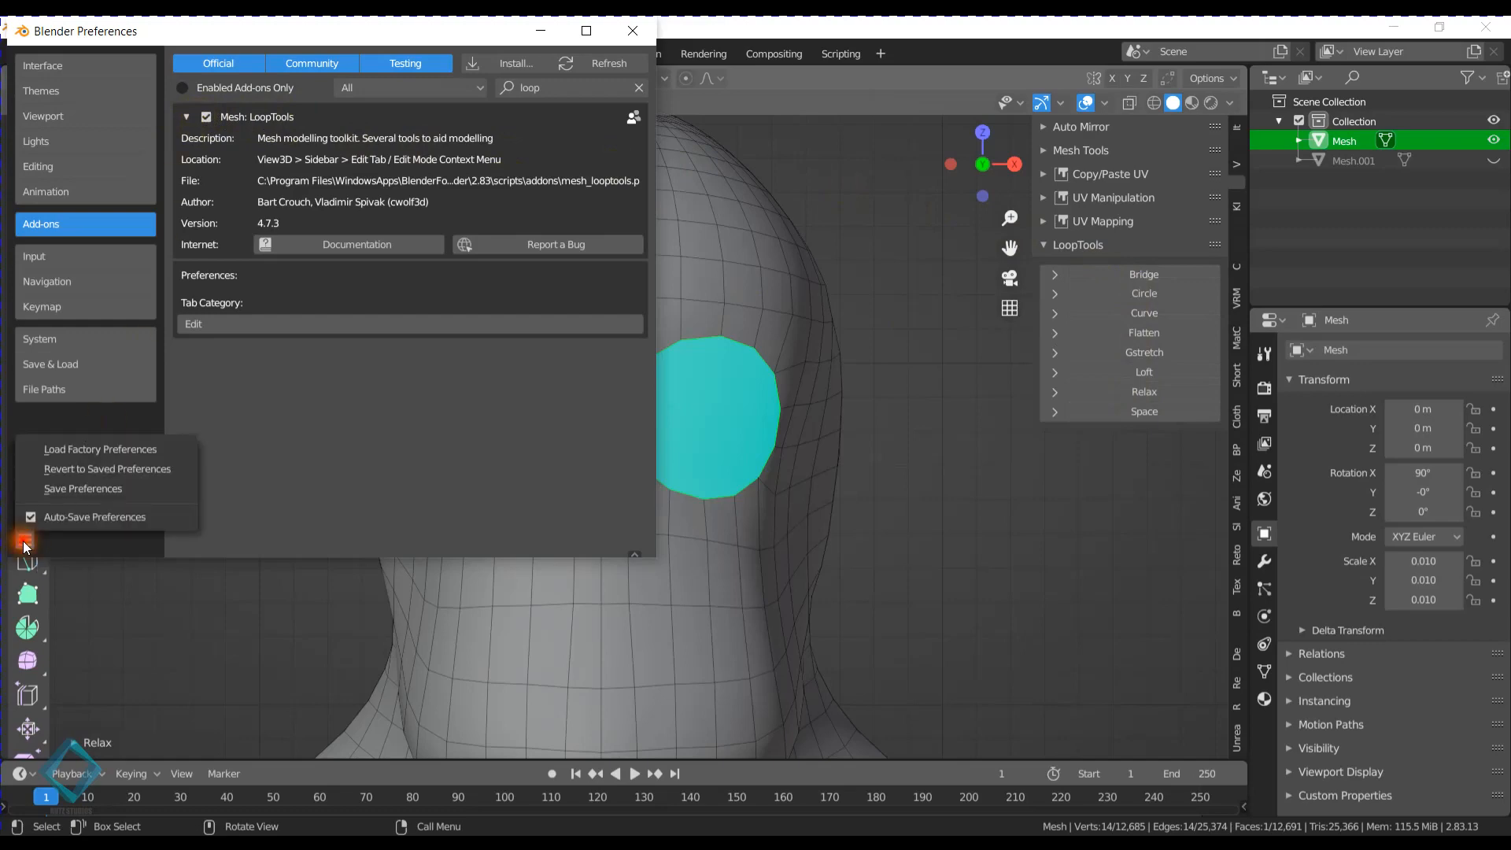
left_click(103, 488)
left_click(633, 31)
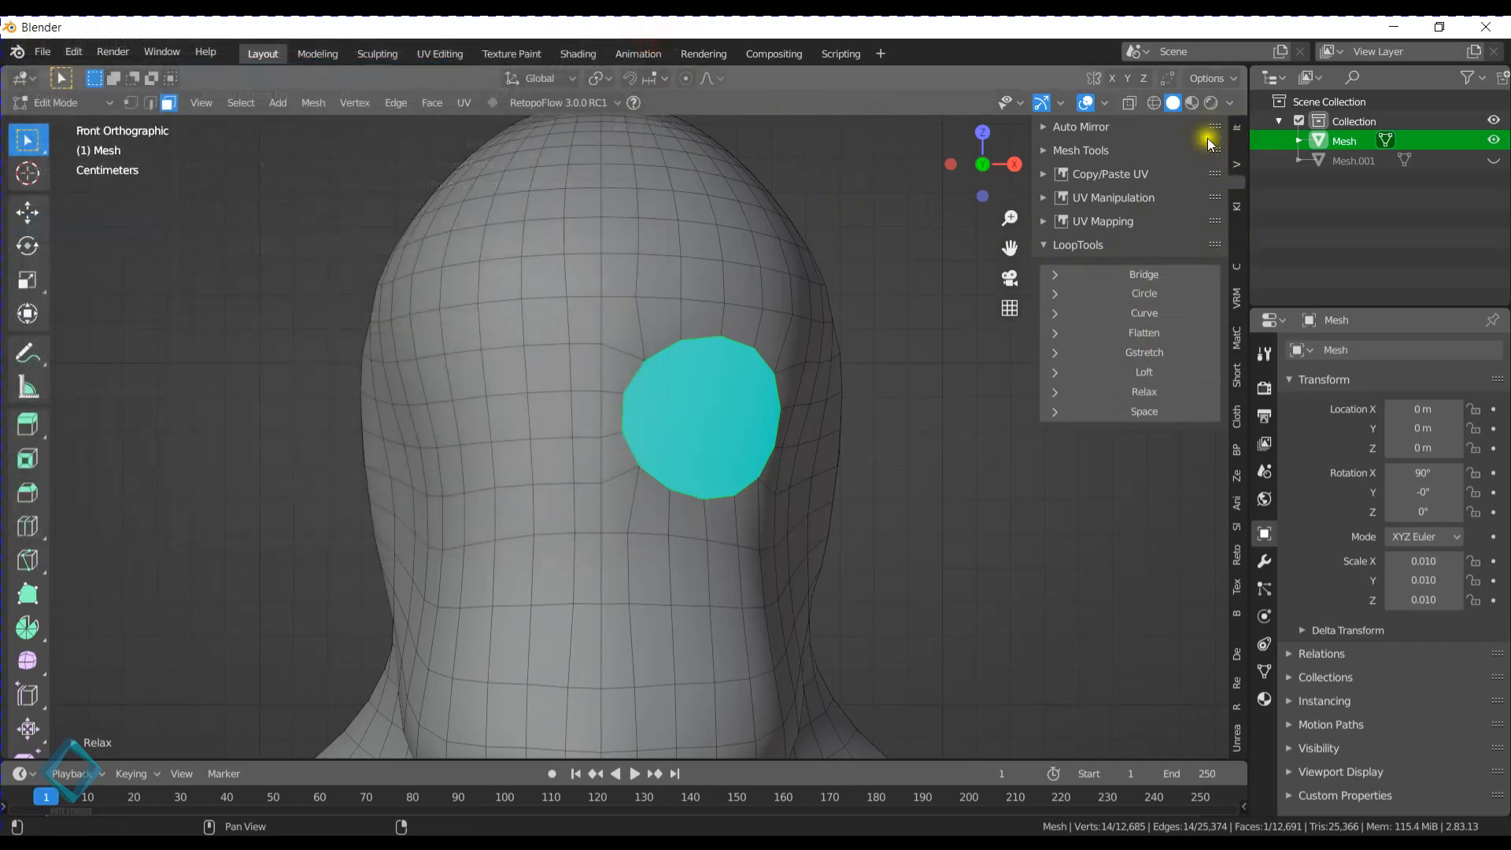
left_click(1076, 134)
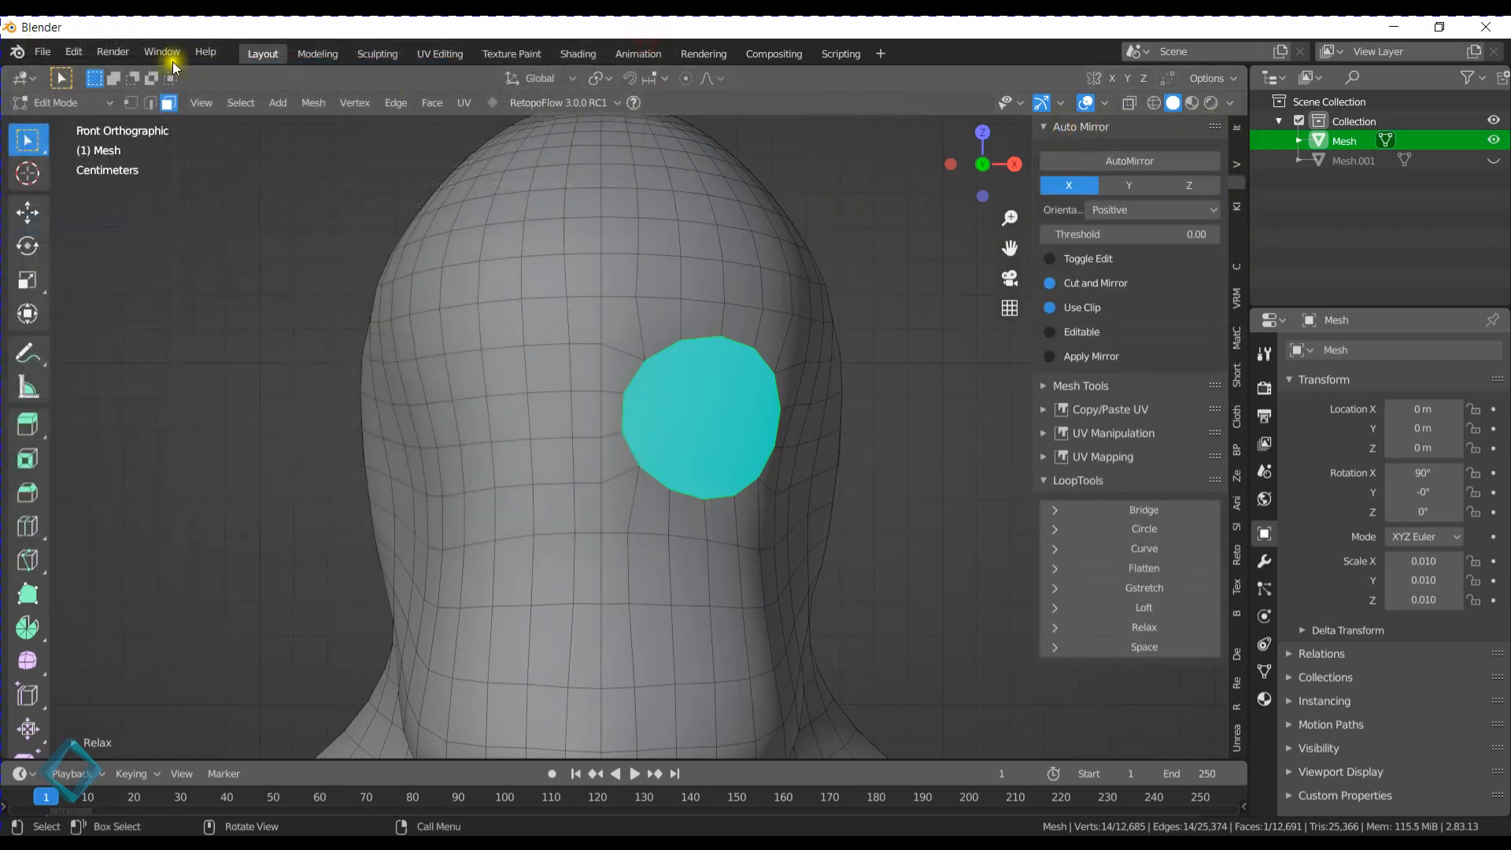
left_click(1106, 129)
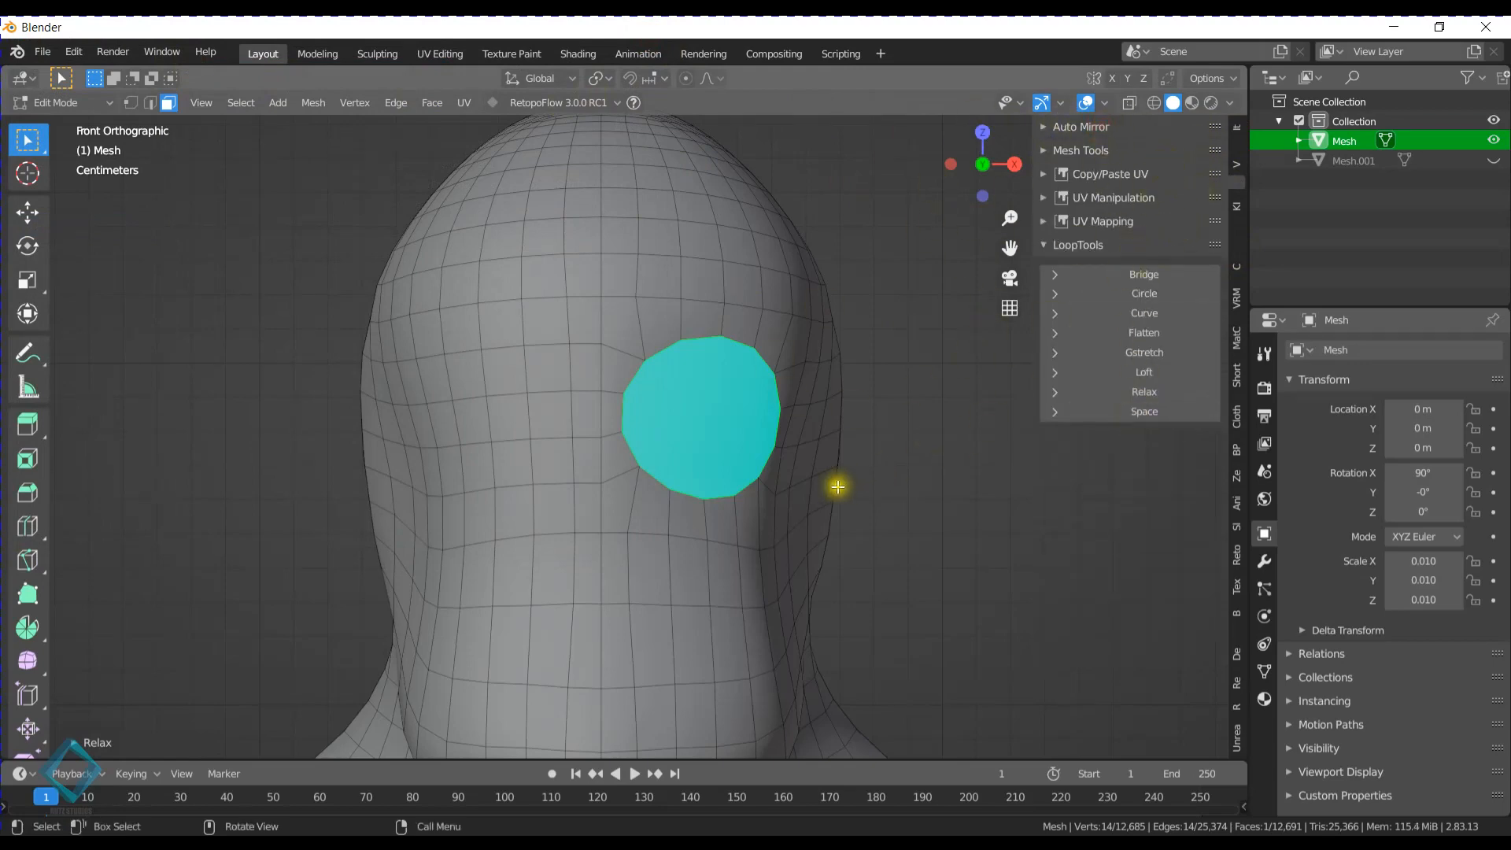
- Move the round eye face back into the head along the Y axis
middle_click_drag(837, 486, 525, 360)
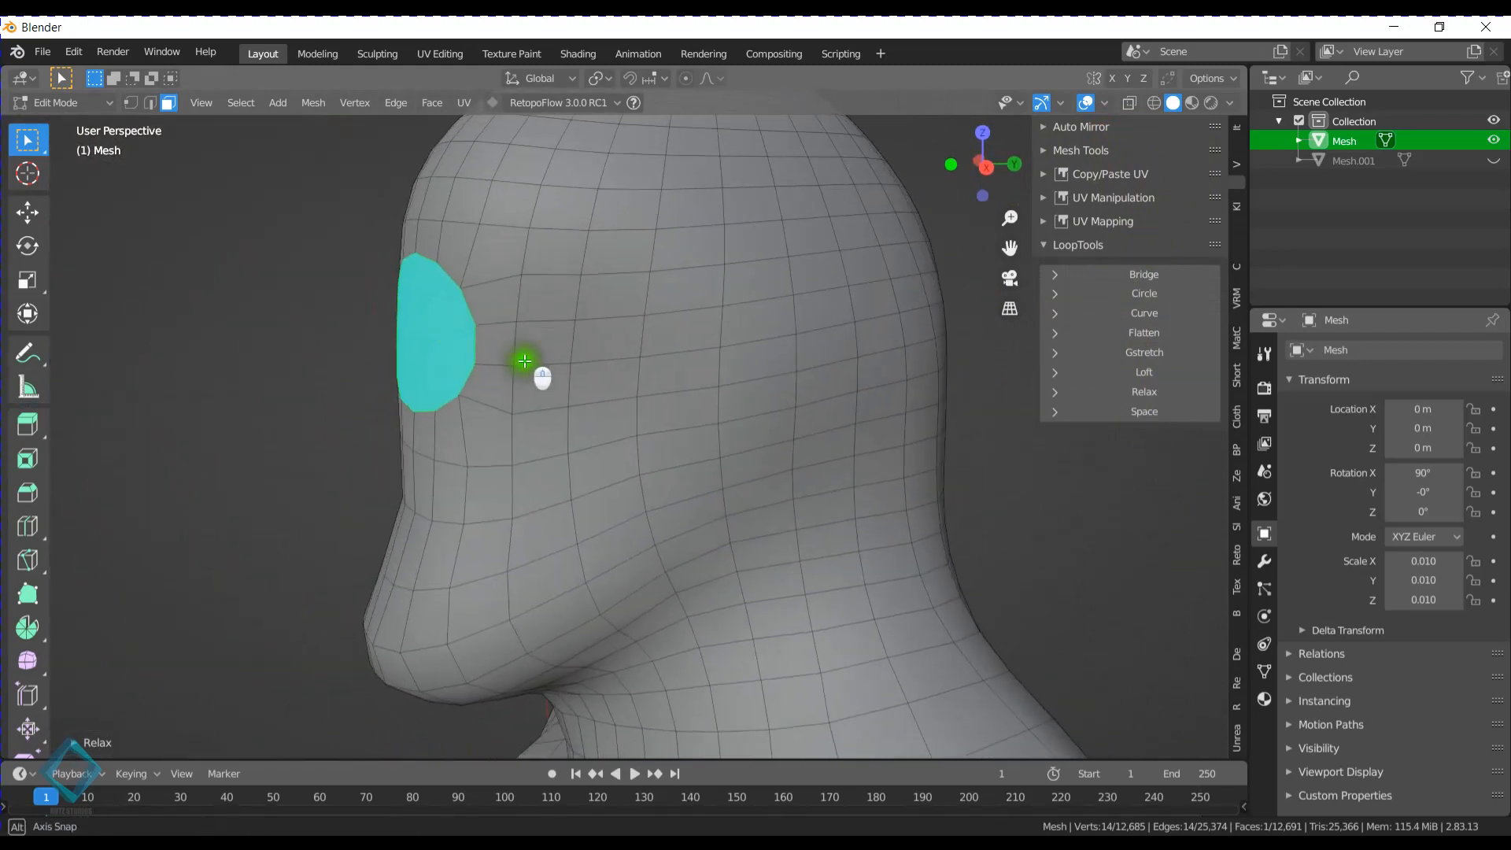
key("g")
key("y")
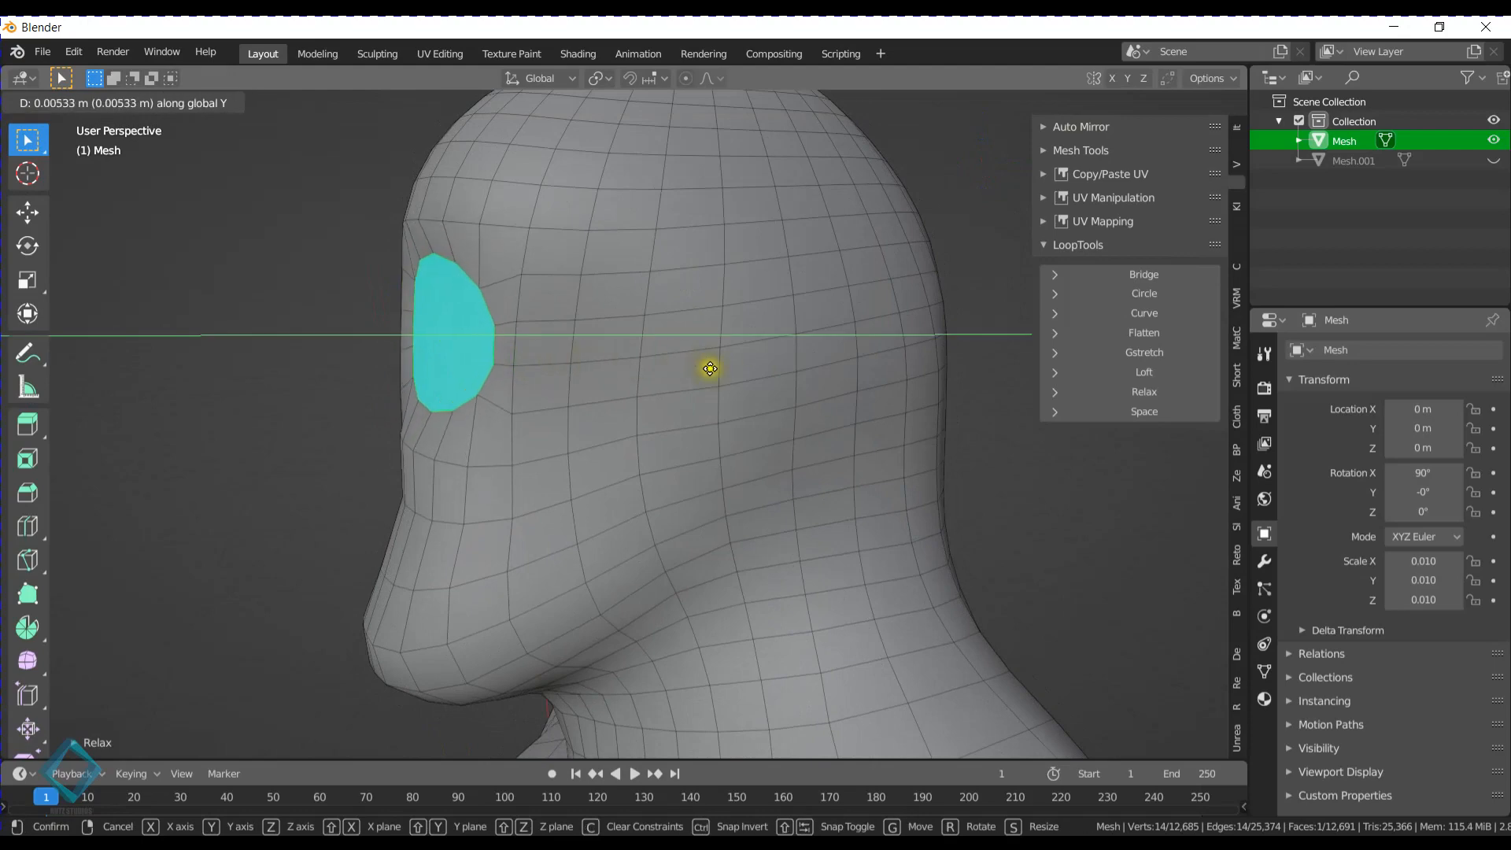
left_click(769, 374)
- Inset the round eye face by about 0.73 and move it about 0.0057 m back into the head along the Y axis
middle_click_drag(766, 362, 816, 314)
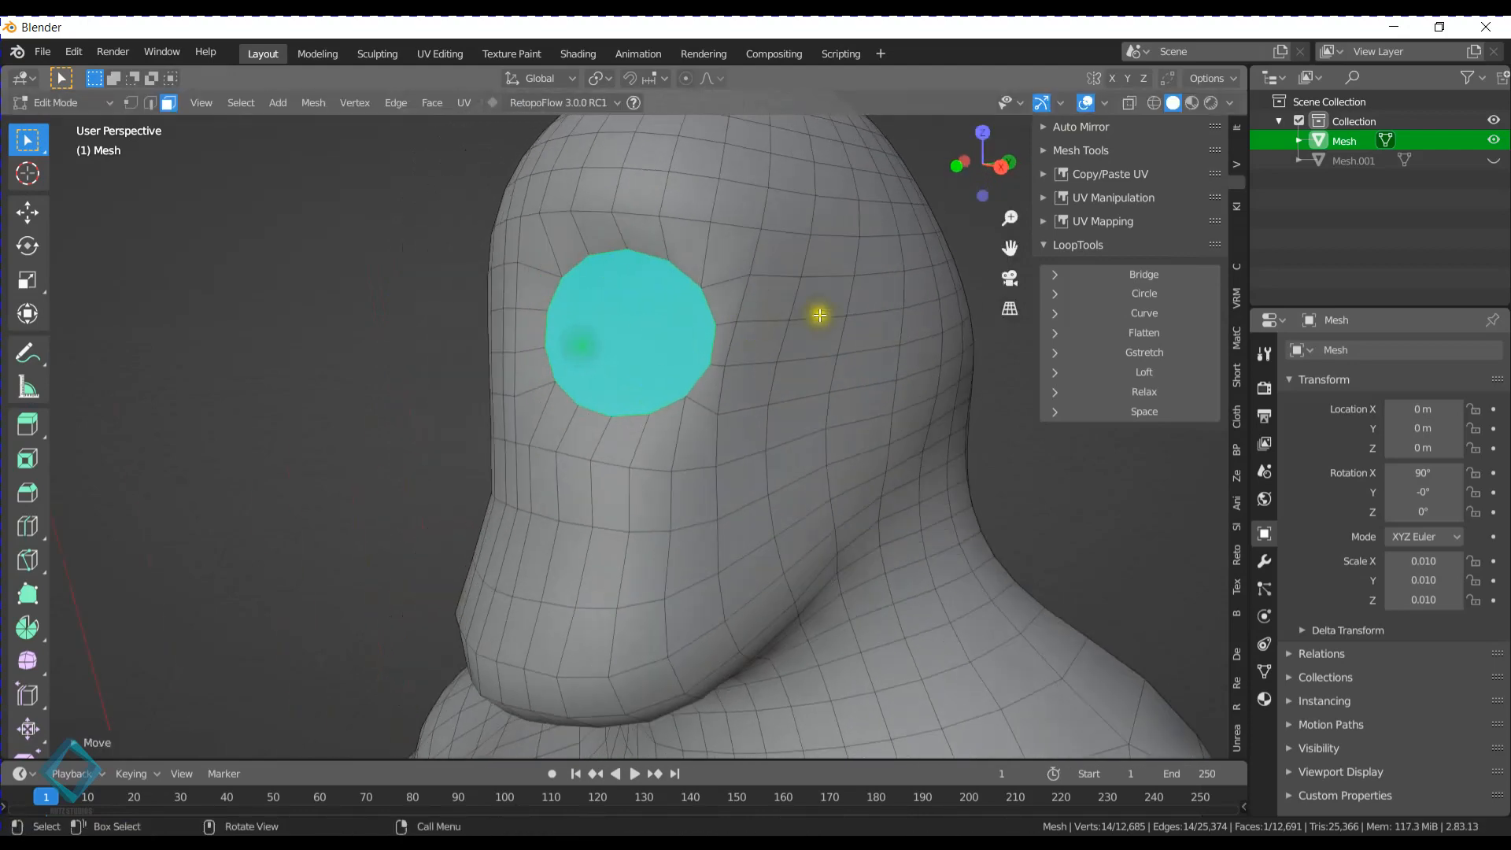
key("i")
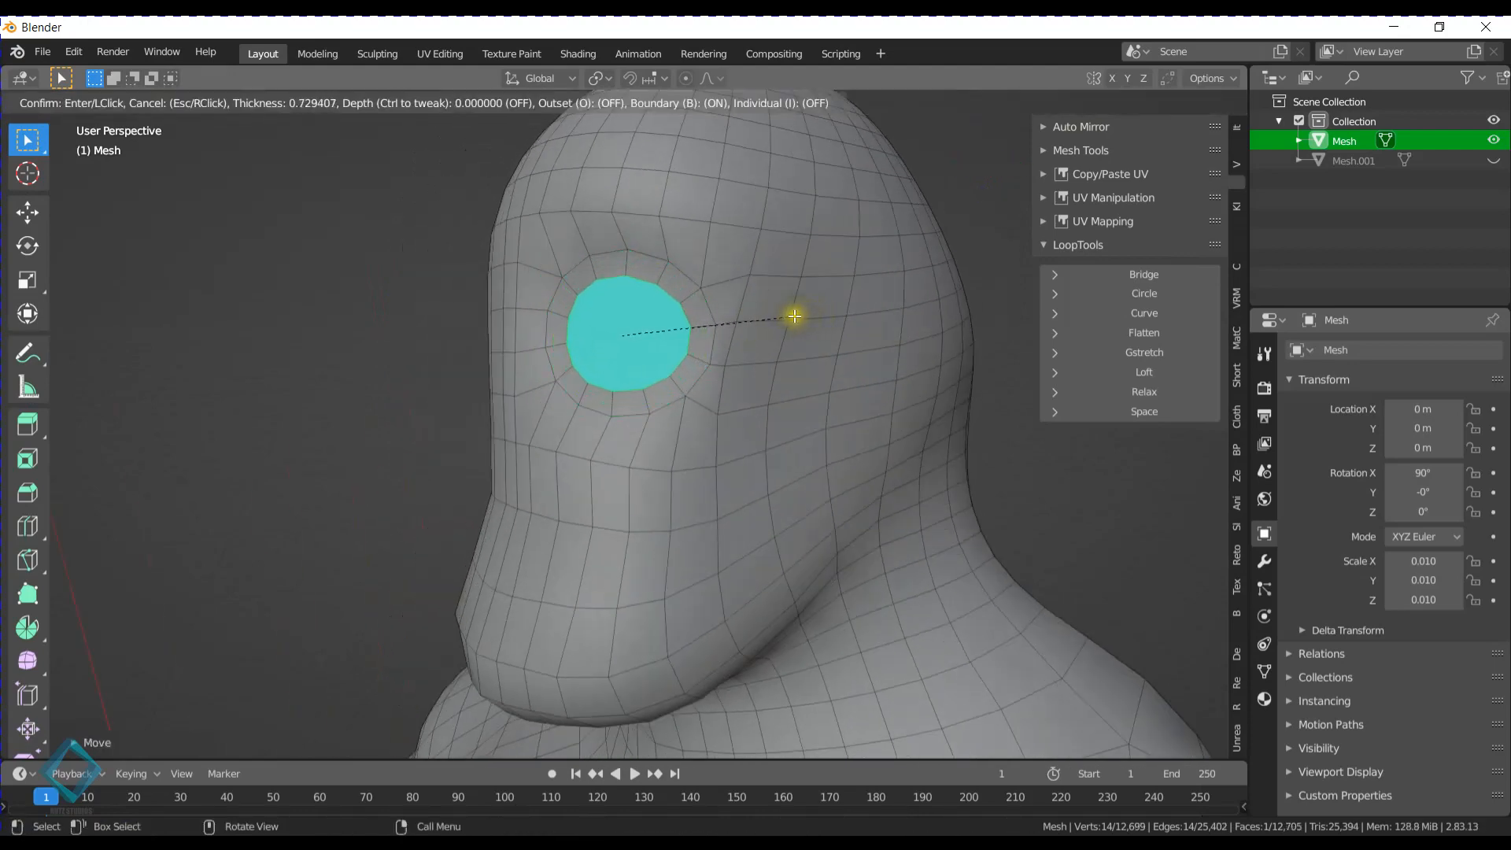
left_click(793, 315)
key("g")
key("y")
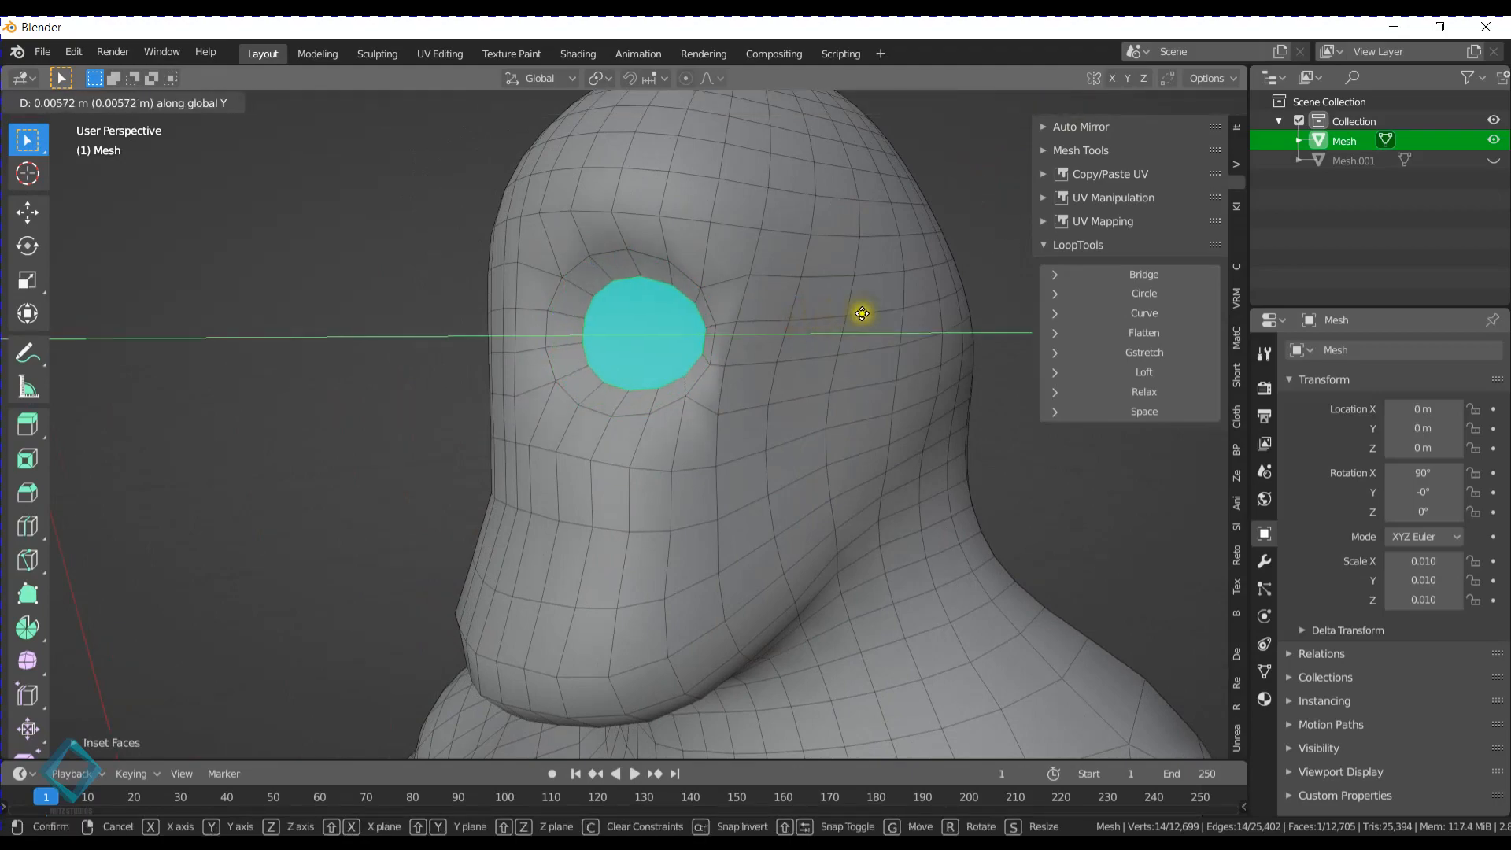
left_click(863, 313)
- Shift the inner eye socket face sideways along the X axis
middle_click_drag(769, 320, 586, 408)
key("Tab")
key("Tab")
key("g")
key("x")
left_click(700, 381)
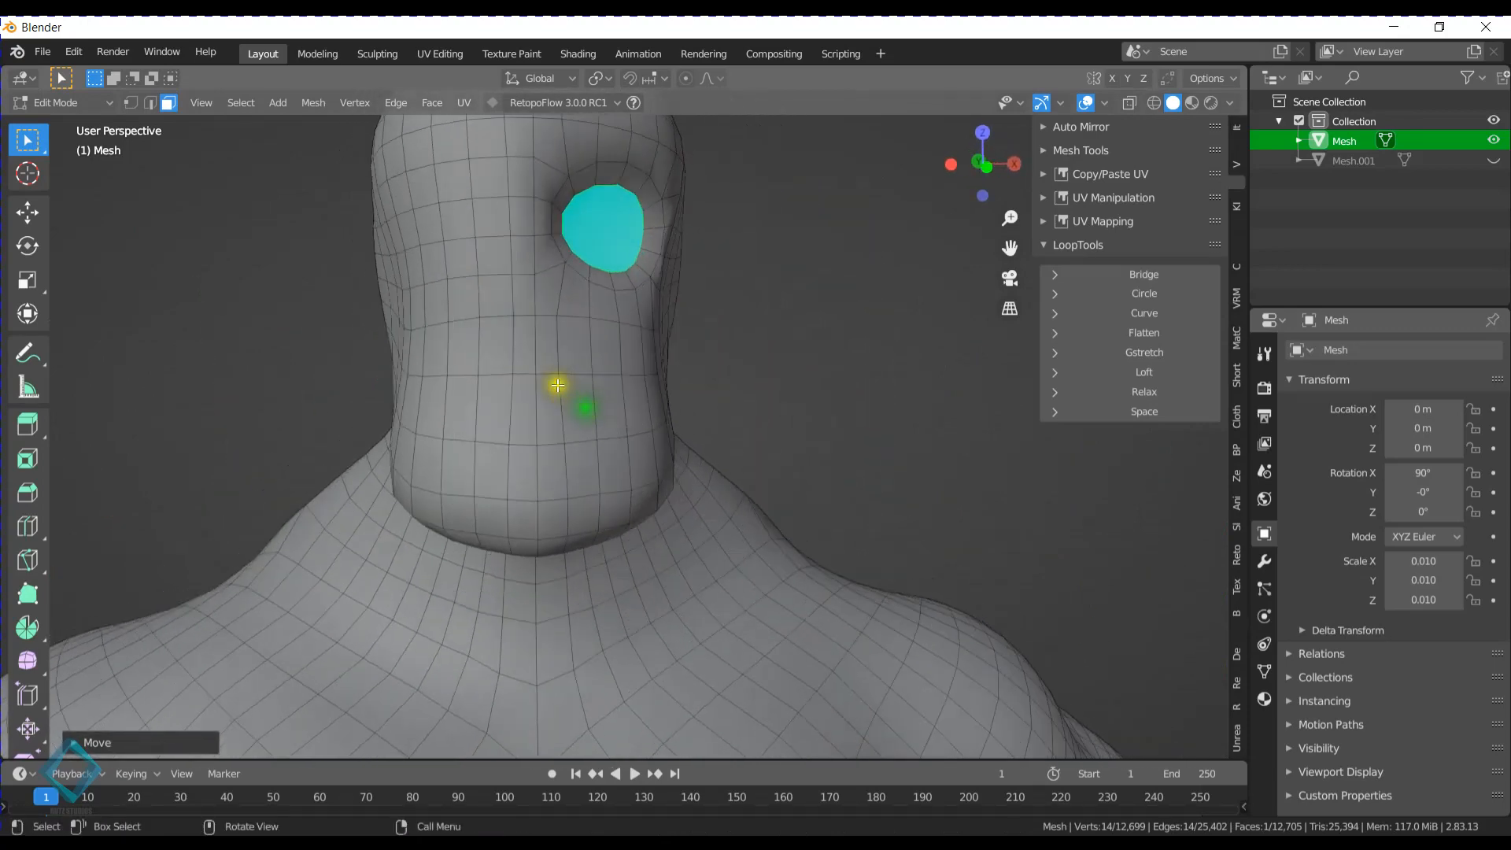
- Dissolve a block of faces six wide and two high over the mouth area into a single face and relax it with LoopTools
left_click_drag(479, 341, 616, 422)
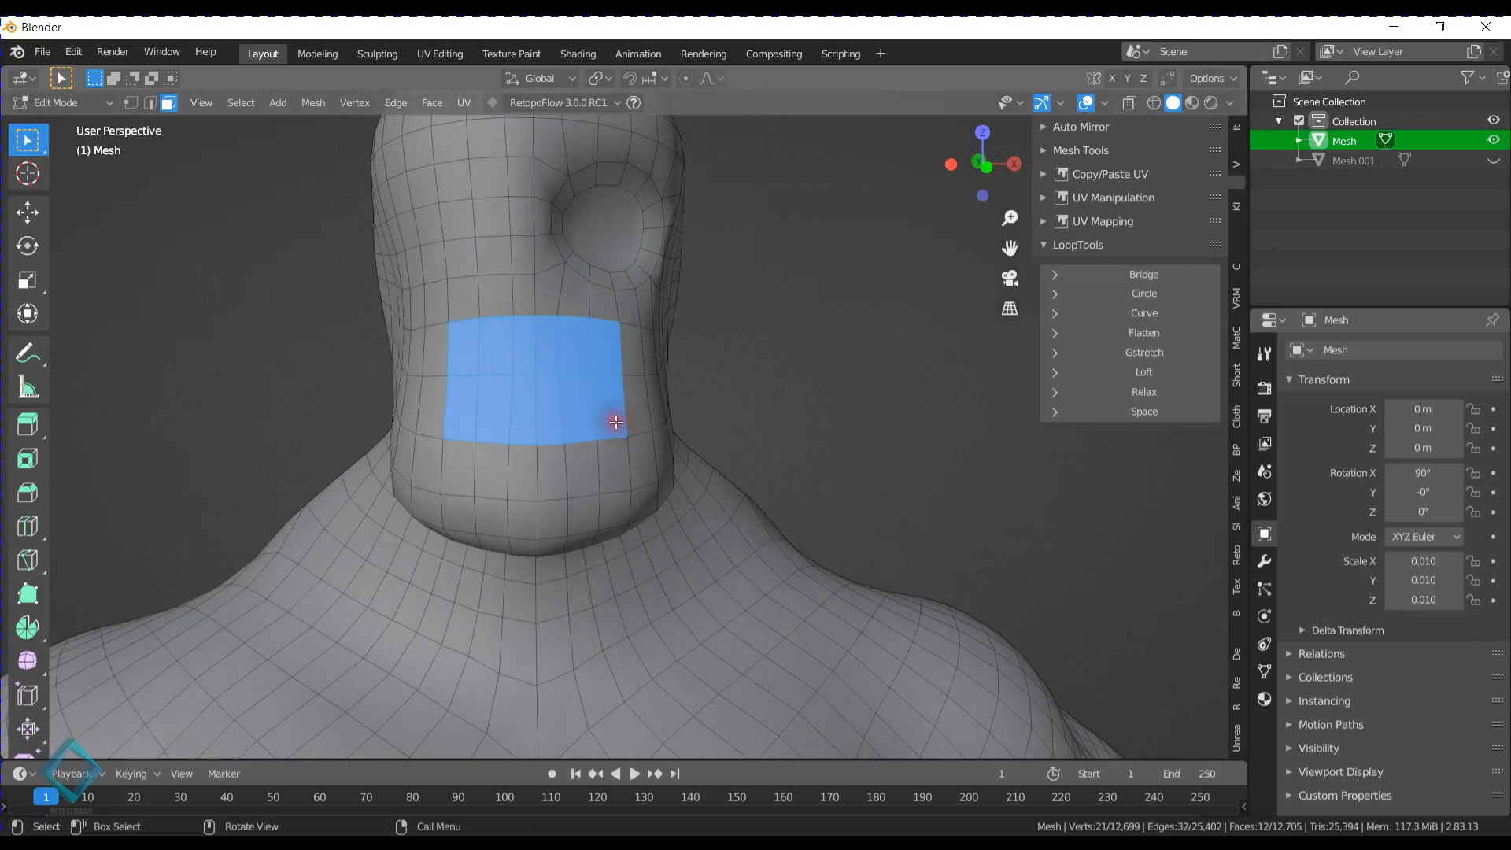
mouse_move(611, 398)
middle_mouse_down()
mouse_move(630, 412)
mouse_move(600, 365)
mouse_move(612, 379)
middle_mouse_up()
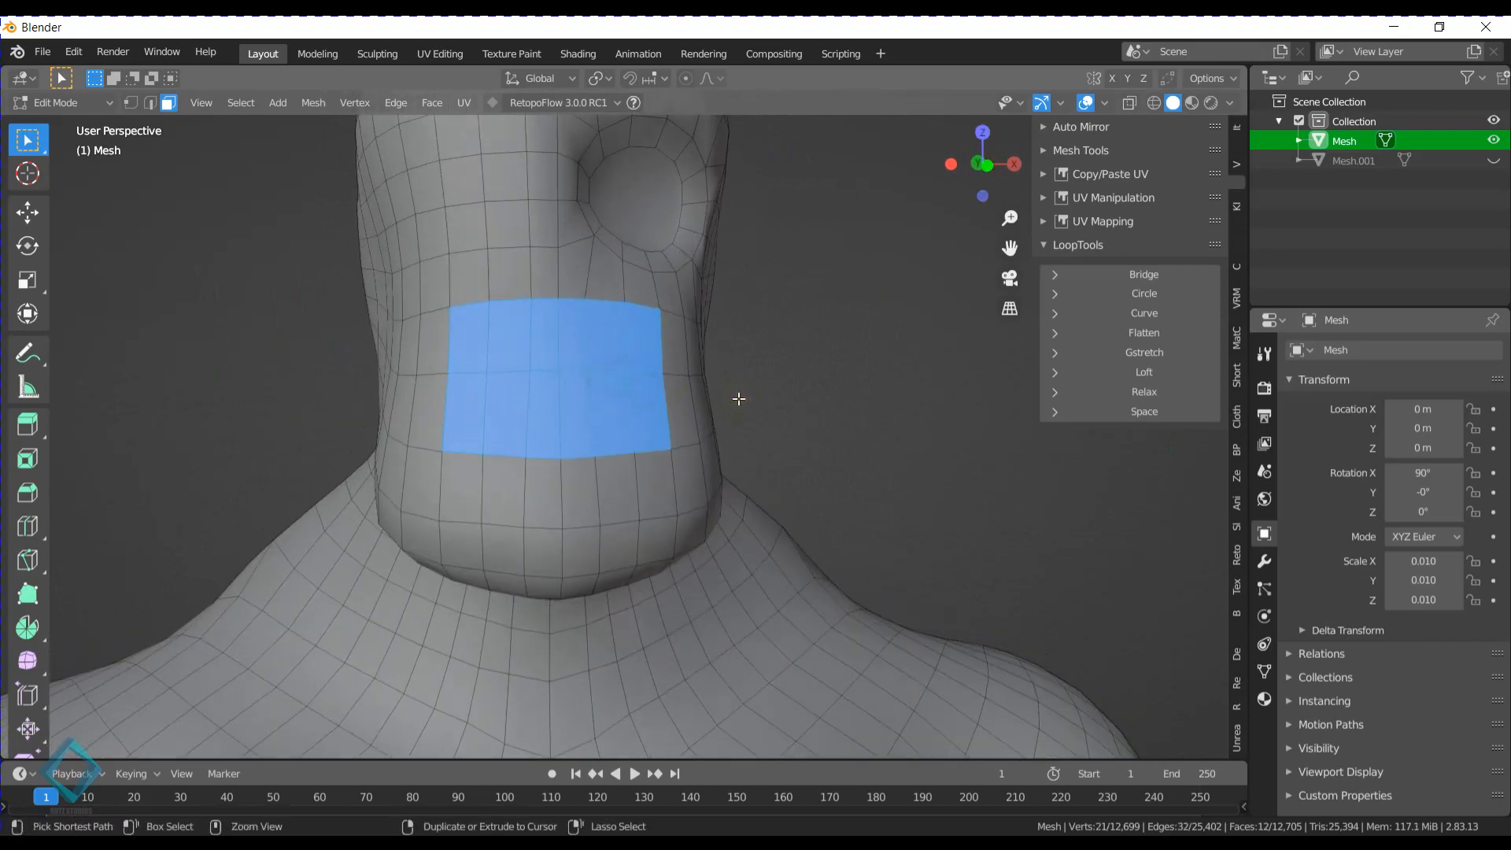
key("ctrl+x")
middle_click_drag(739, 399, 644, 379)
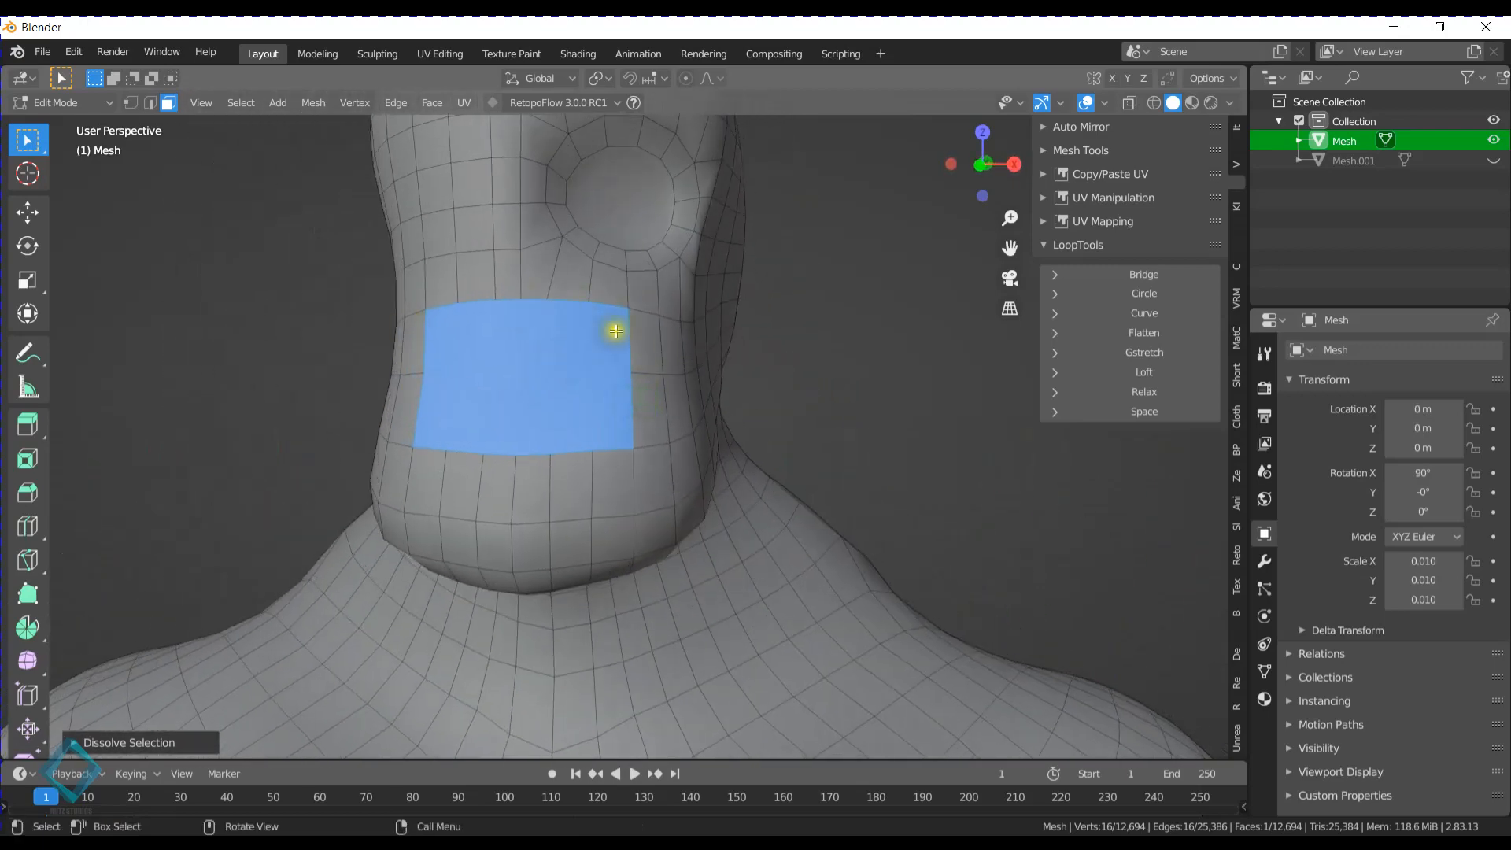
left_click(1154, 395)
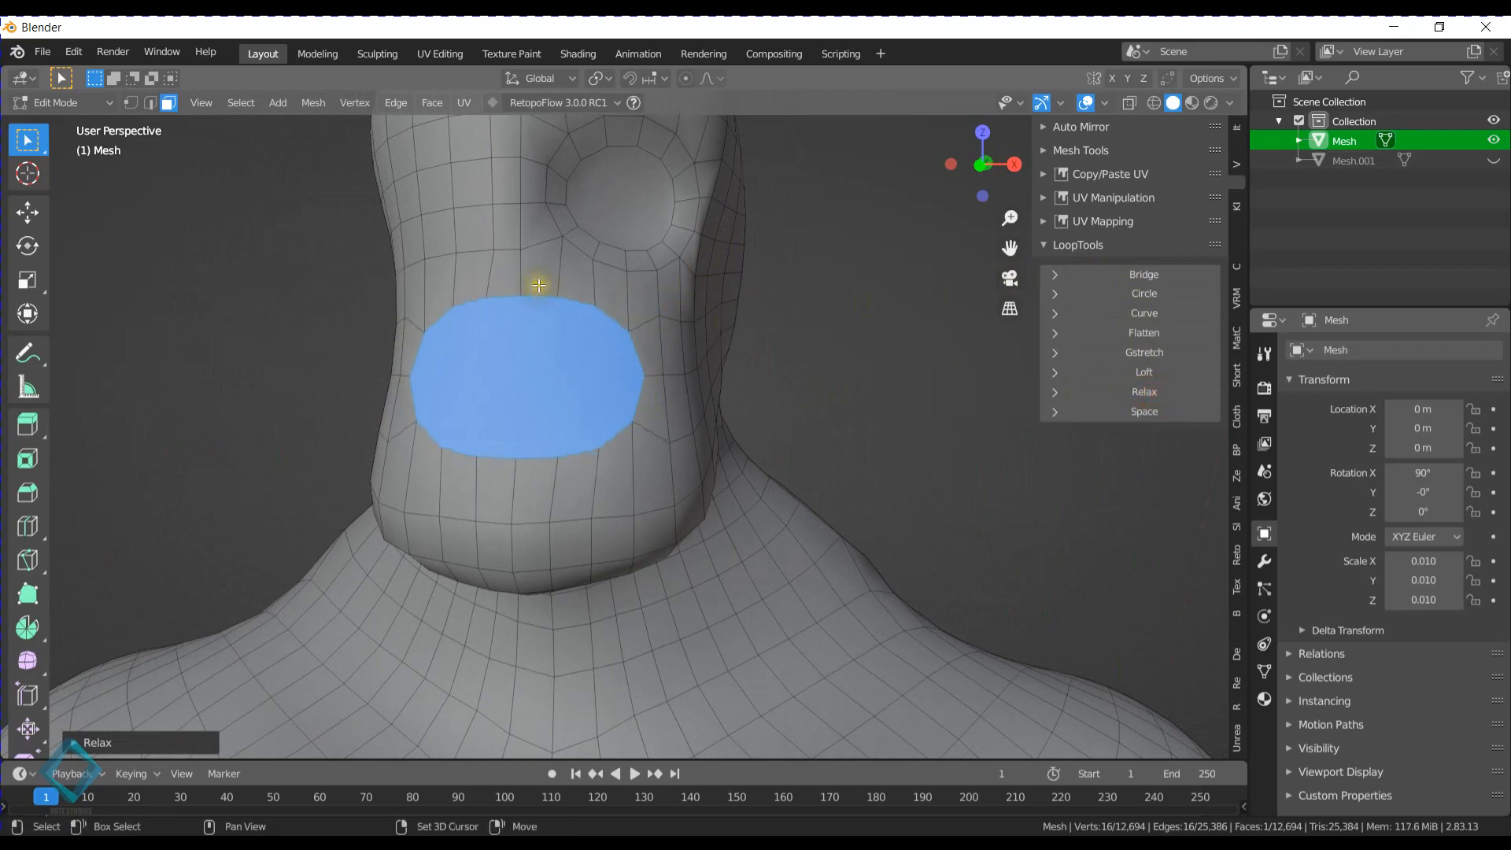
middle_click_drag(539, 285, 512, 340)
key("s")
key("z")
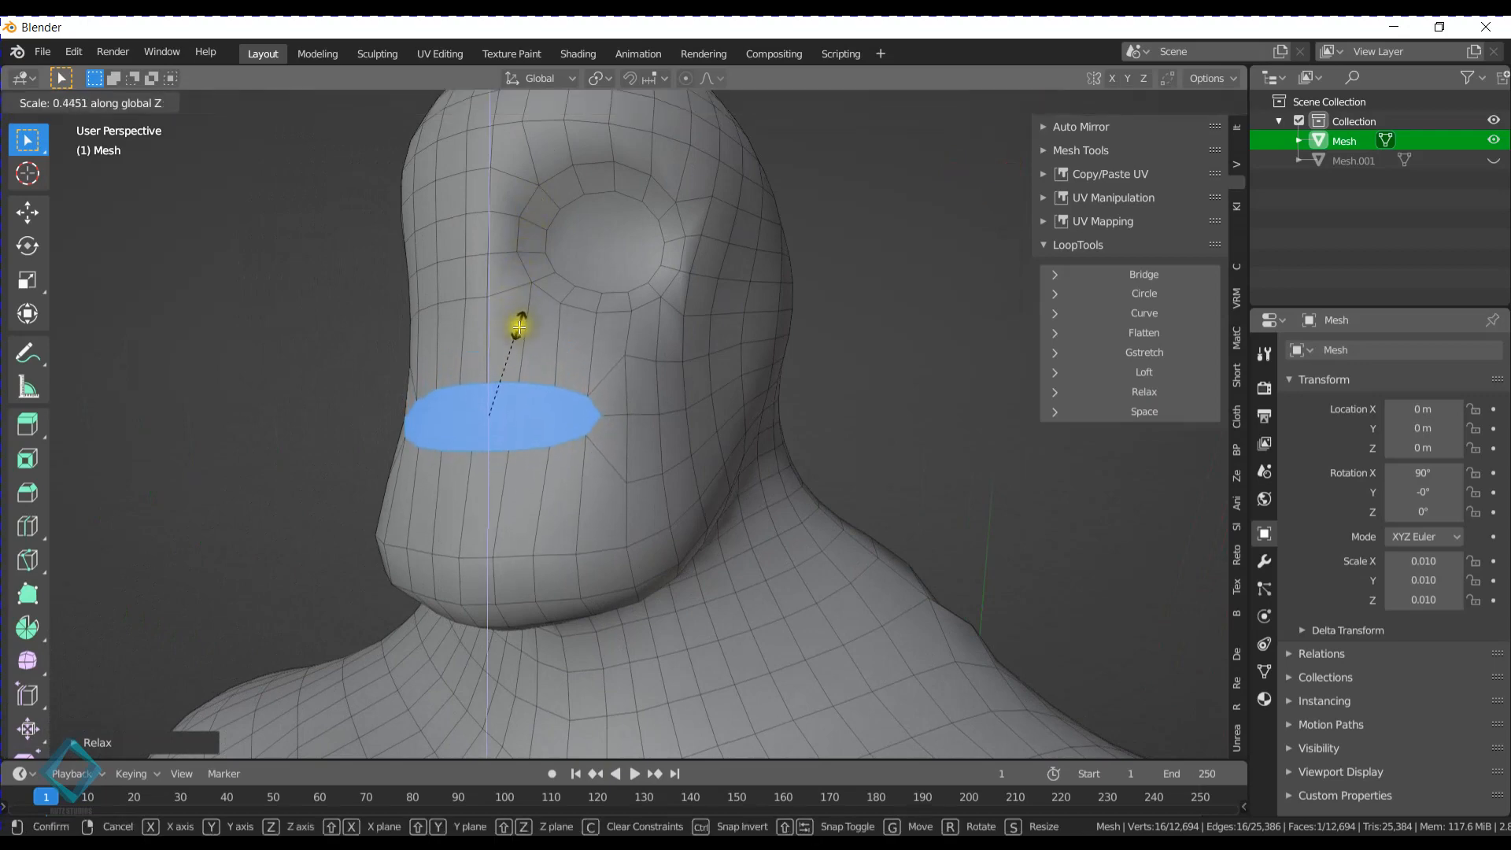
left_click(525, 305)
- Inset the relaxed mouth face by about 0.42 and flatten the inner face to about 0.58 along the Z axis
middle_click_drag(567, 378, 711, 351)
key("i")
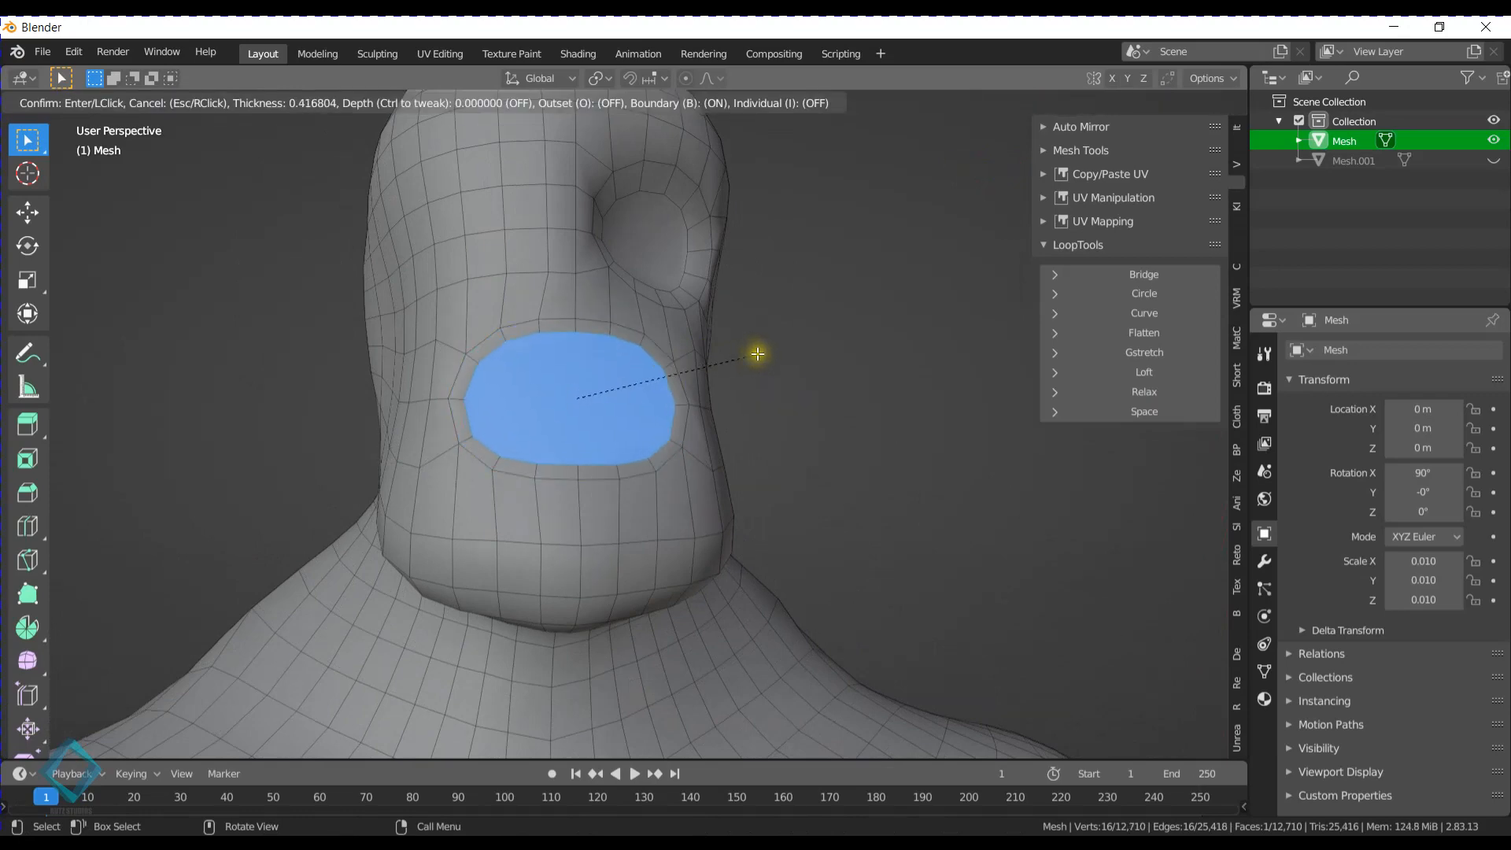
left_click(744, 350)
key("s")
key("z")
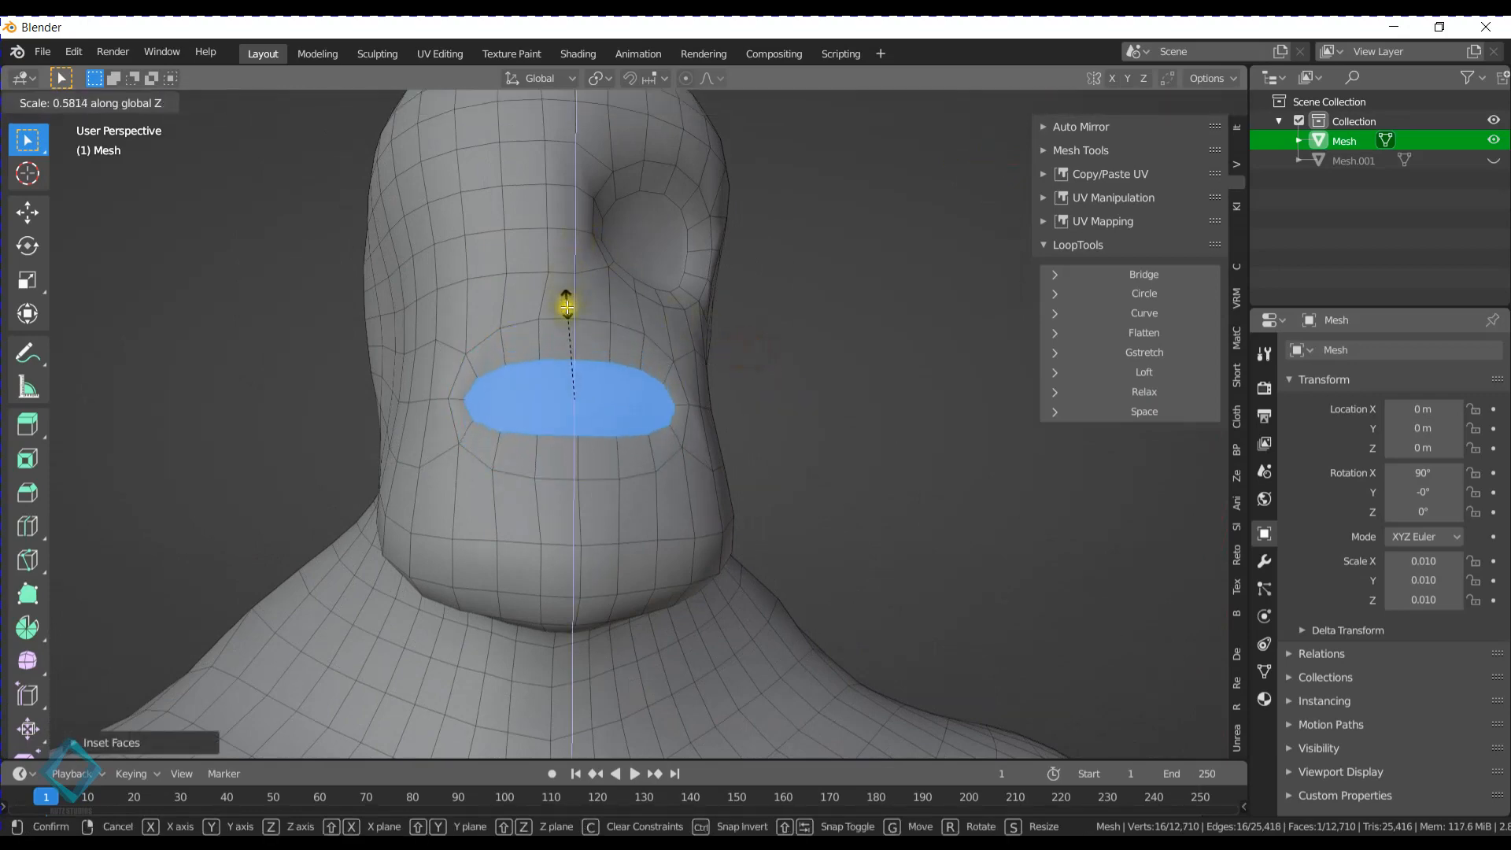
left_click(566, 306)
middle_click_drag(600, 321, 536, 391)
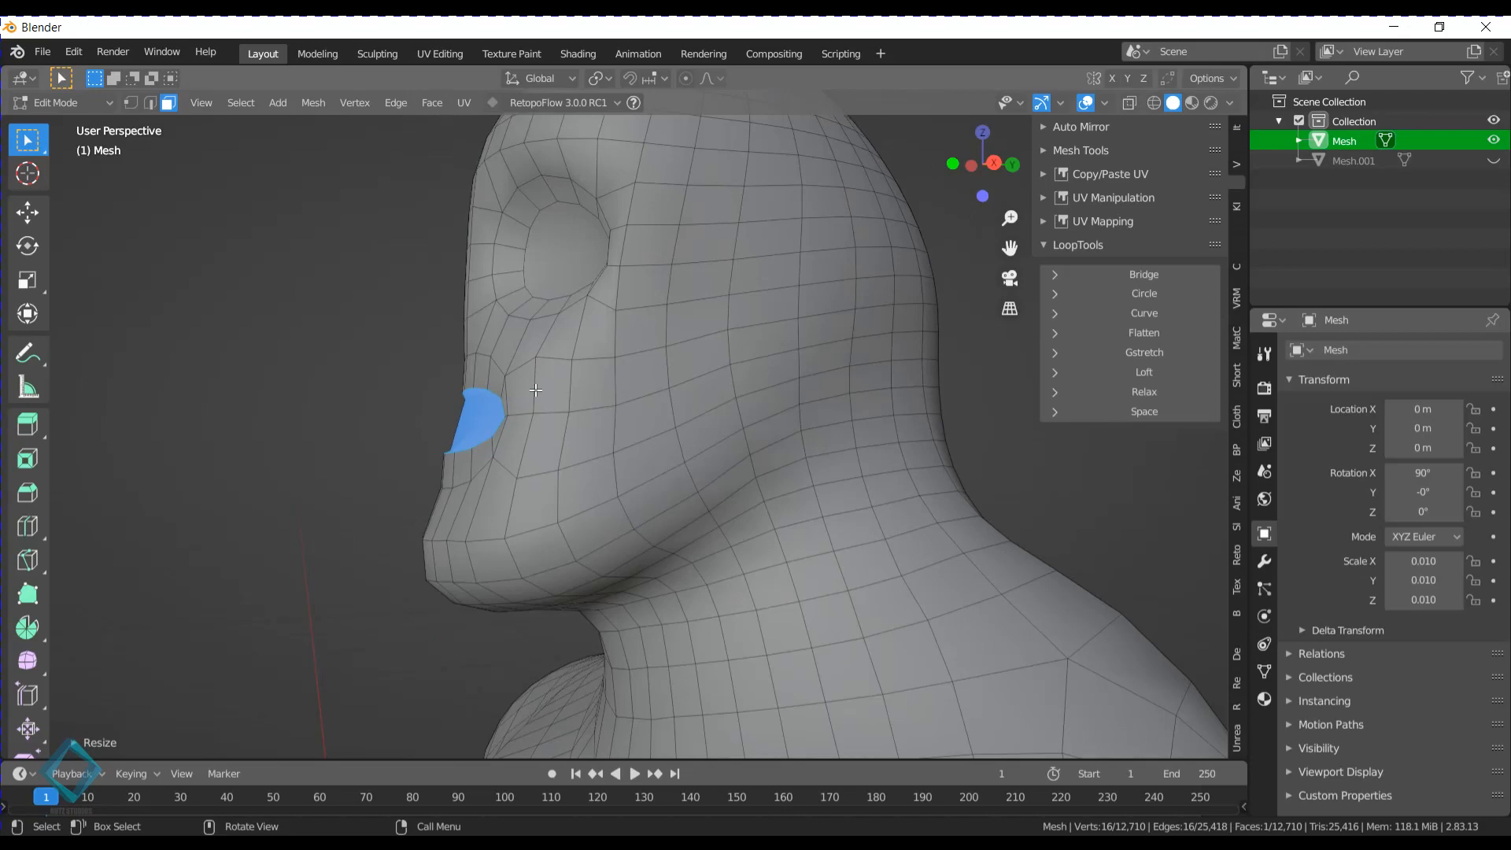
- Inset the mouth face once more and flatten the new inner face along the Z axis into a narrow slit
middle_click_drag(447, 374, 516, 395)
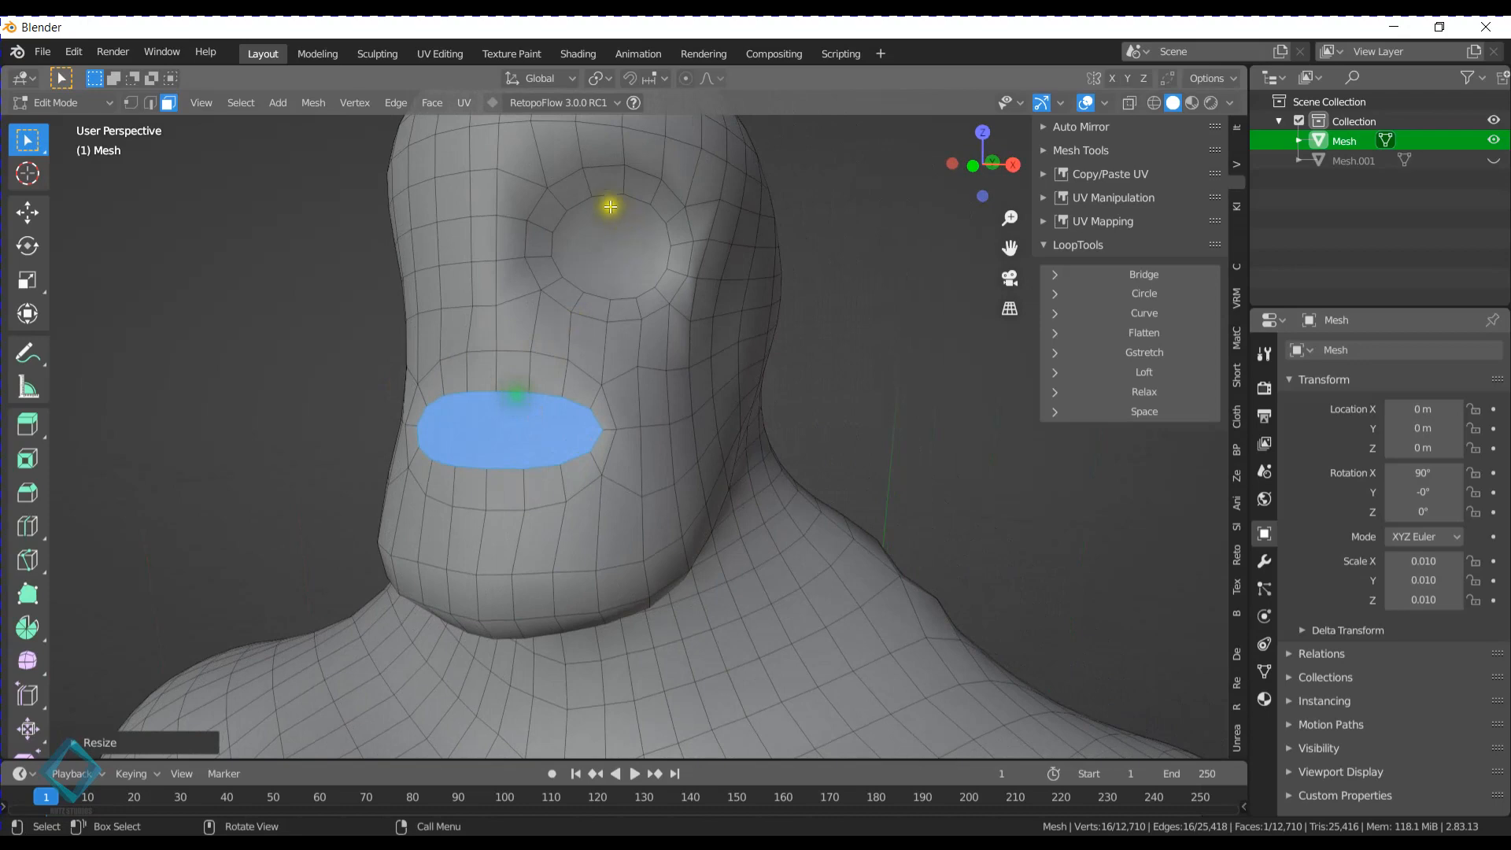
left_click(167, 103)
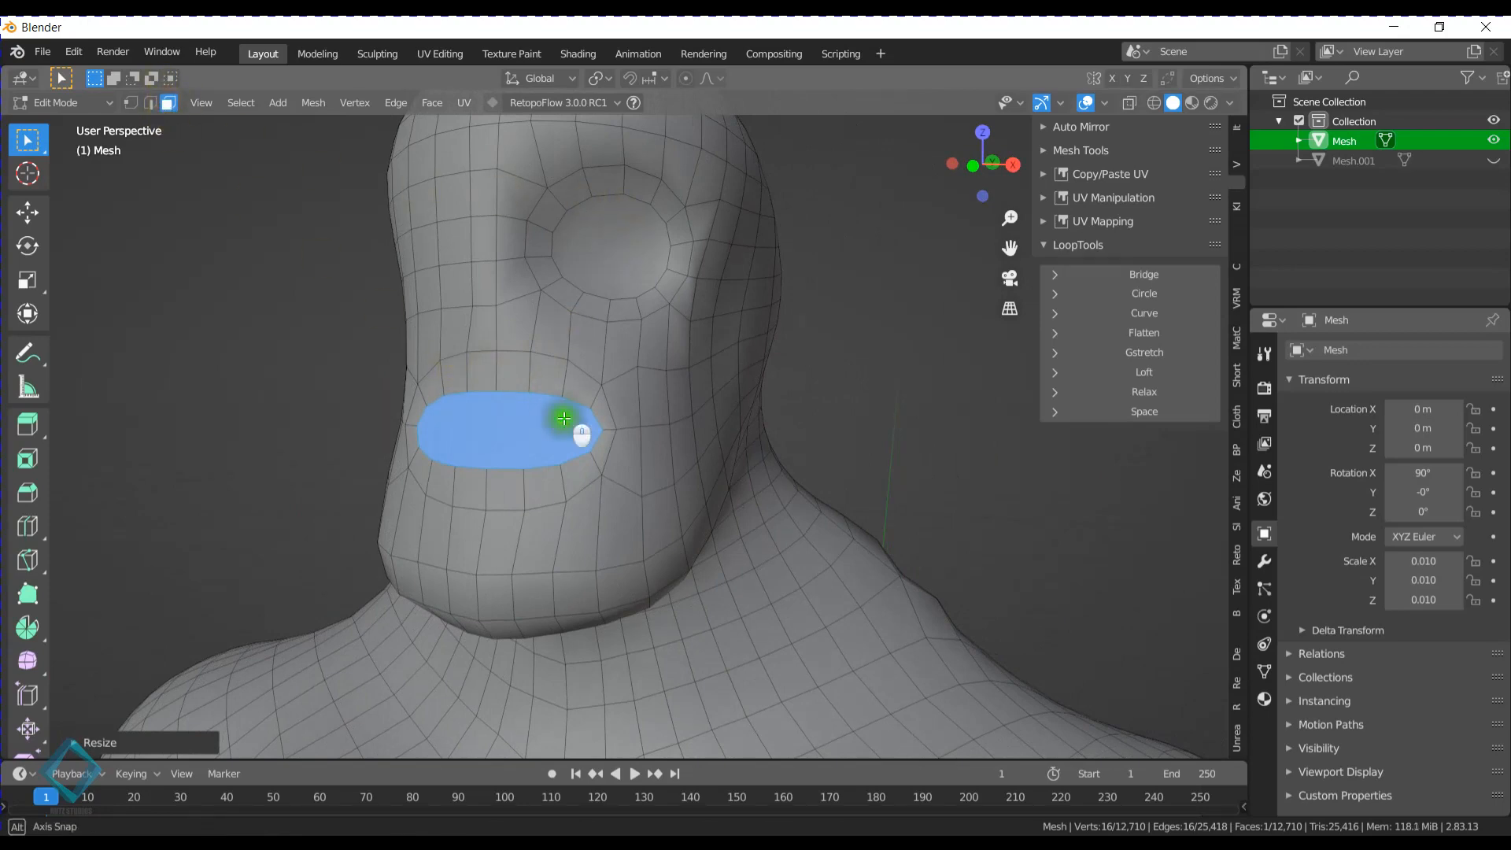
middle_click_drag(574, 425, 589, 418)
key("i")
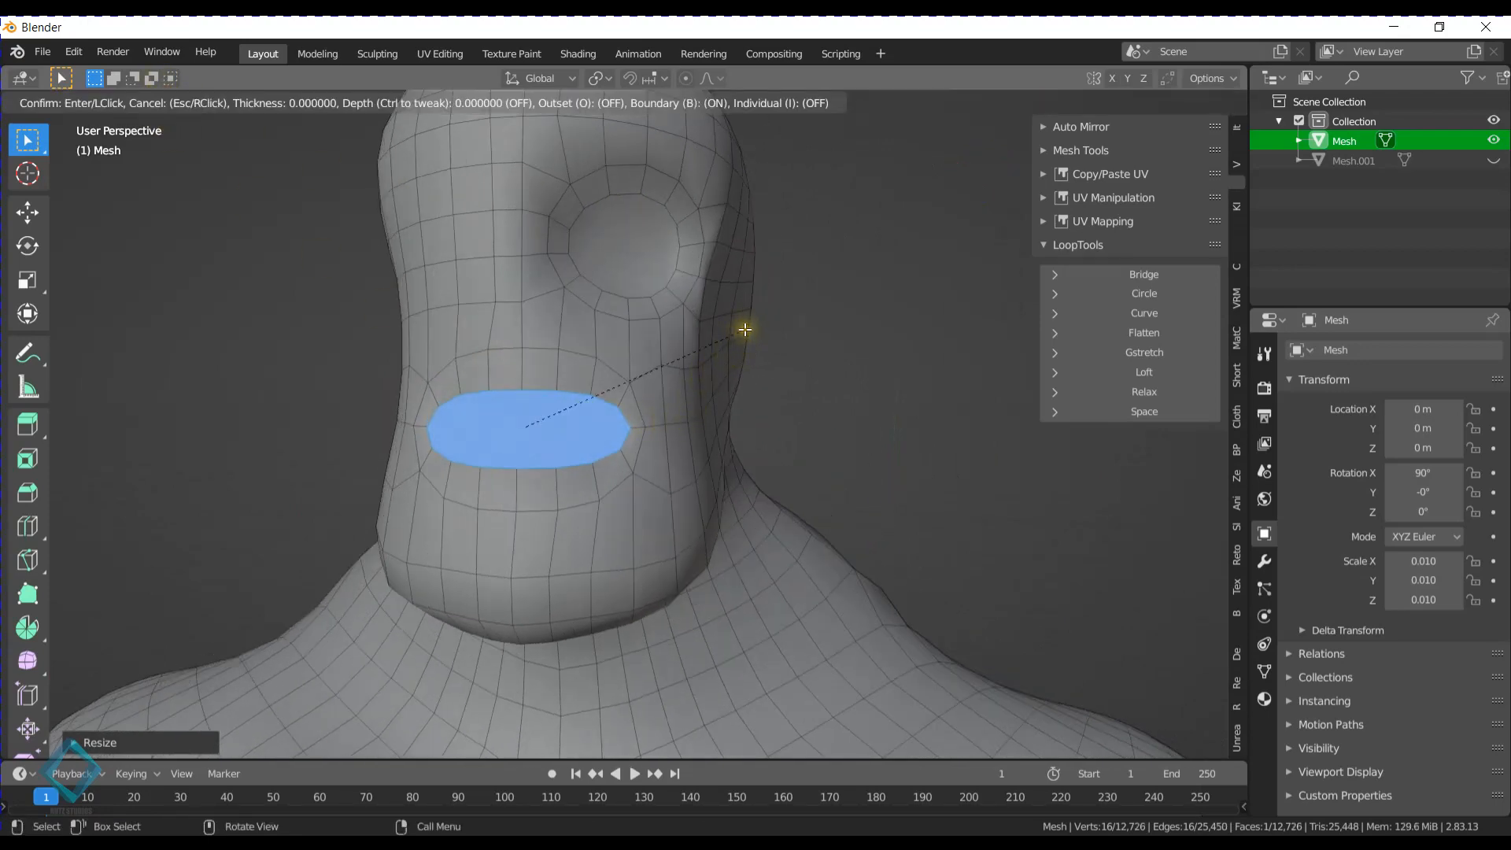
left_click(722, 329)
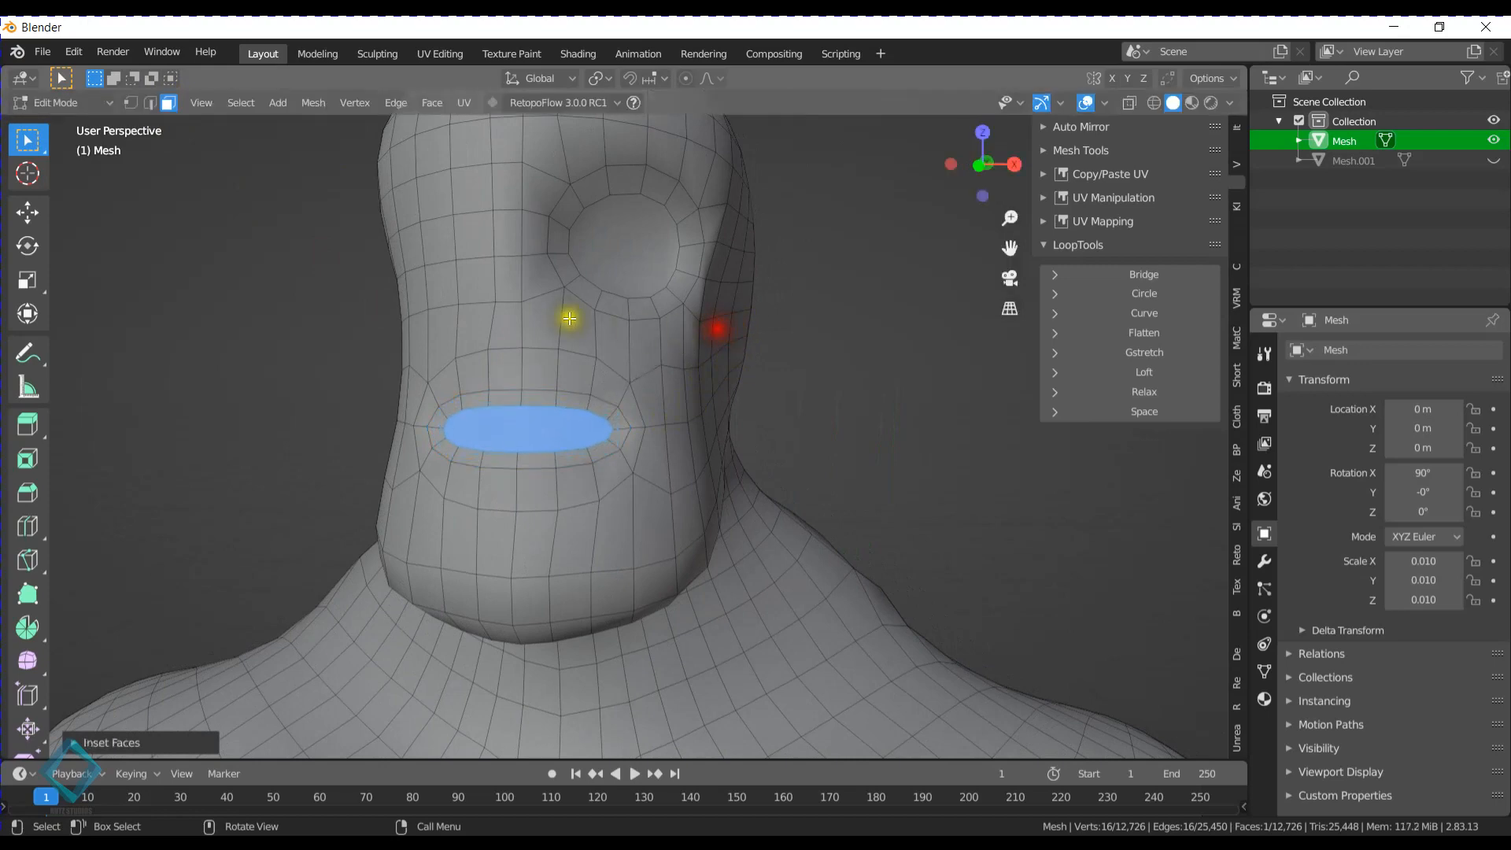
key("s")
key("z")
left_click(551, 366)
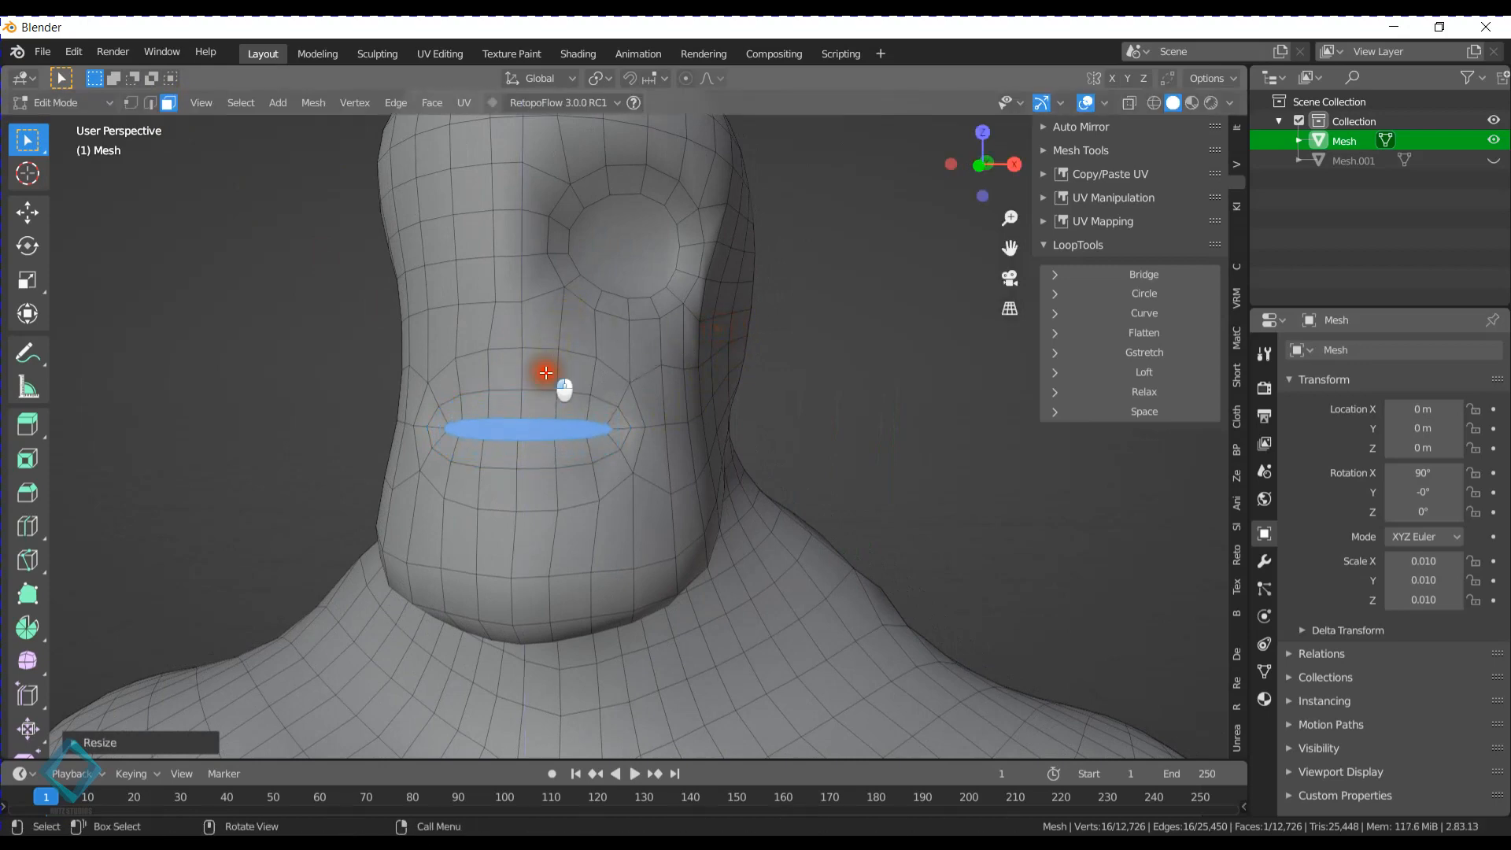
- Extrude the narrow mouth face back into the head along the Y axis
middle_click_drag(543, 376, 602, 340)
middle_click_drag(709, 397, 692, 404)
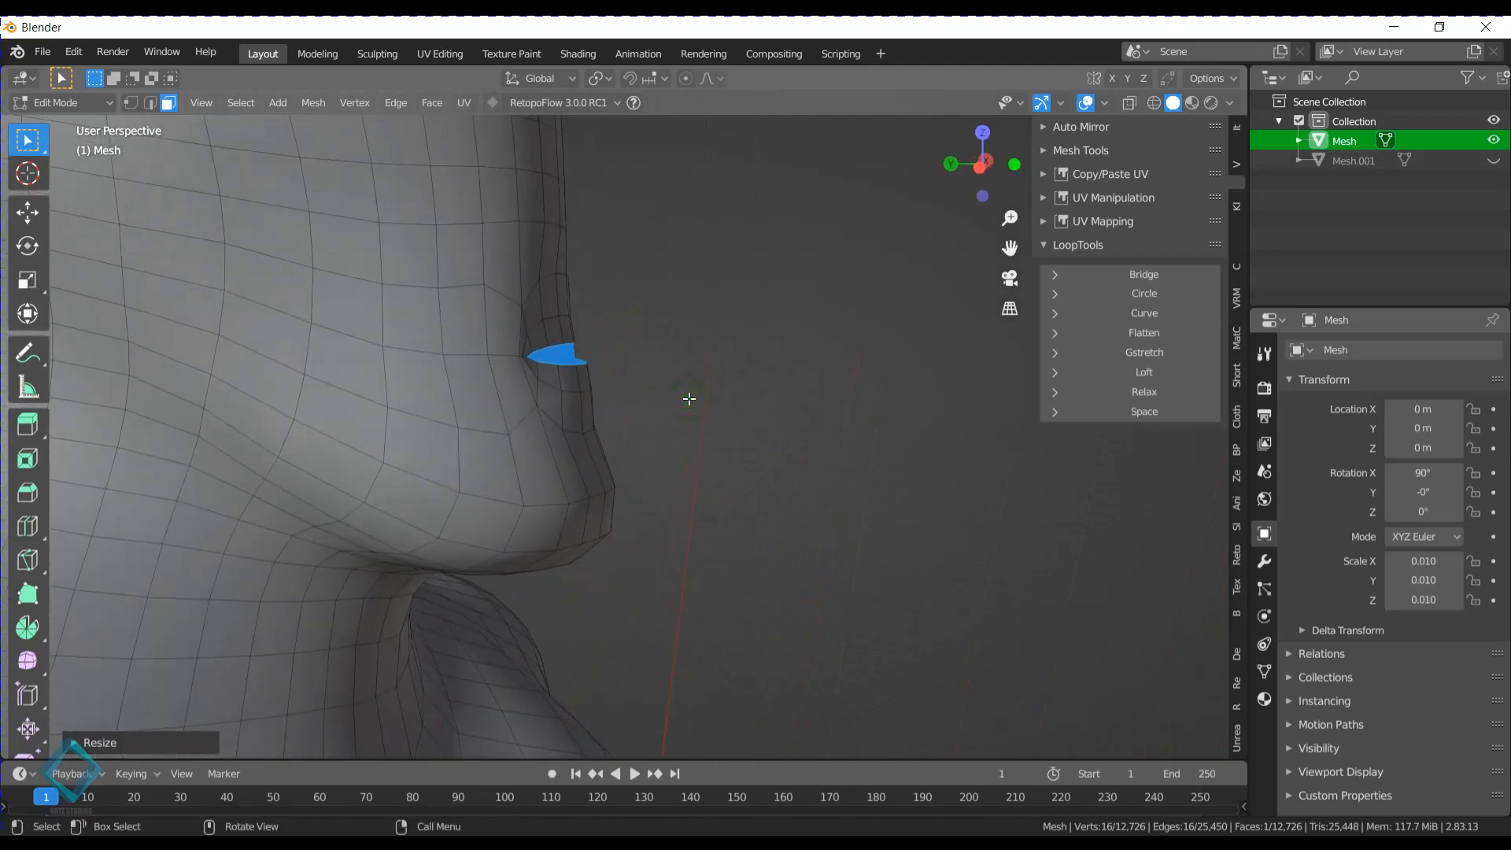
key("e")
key("y")
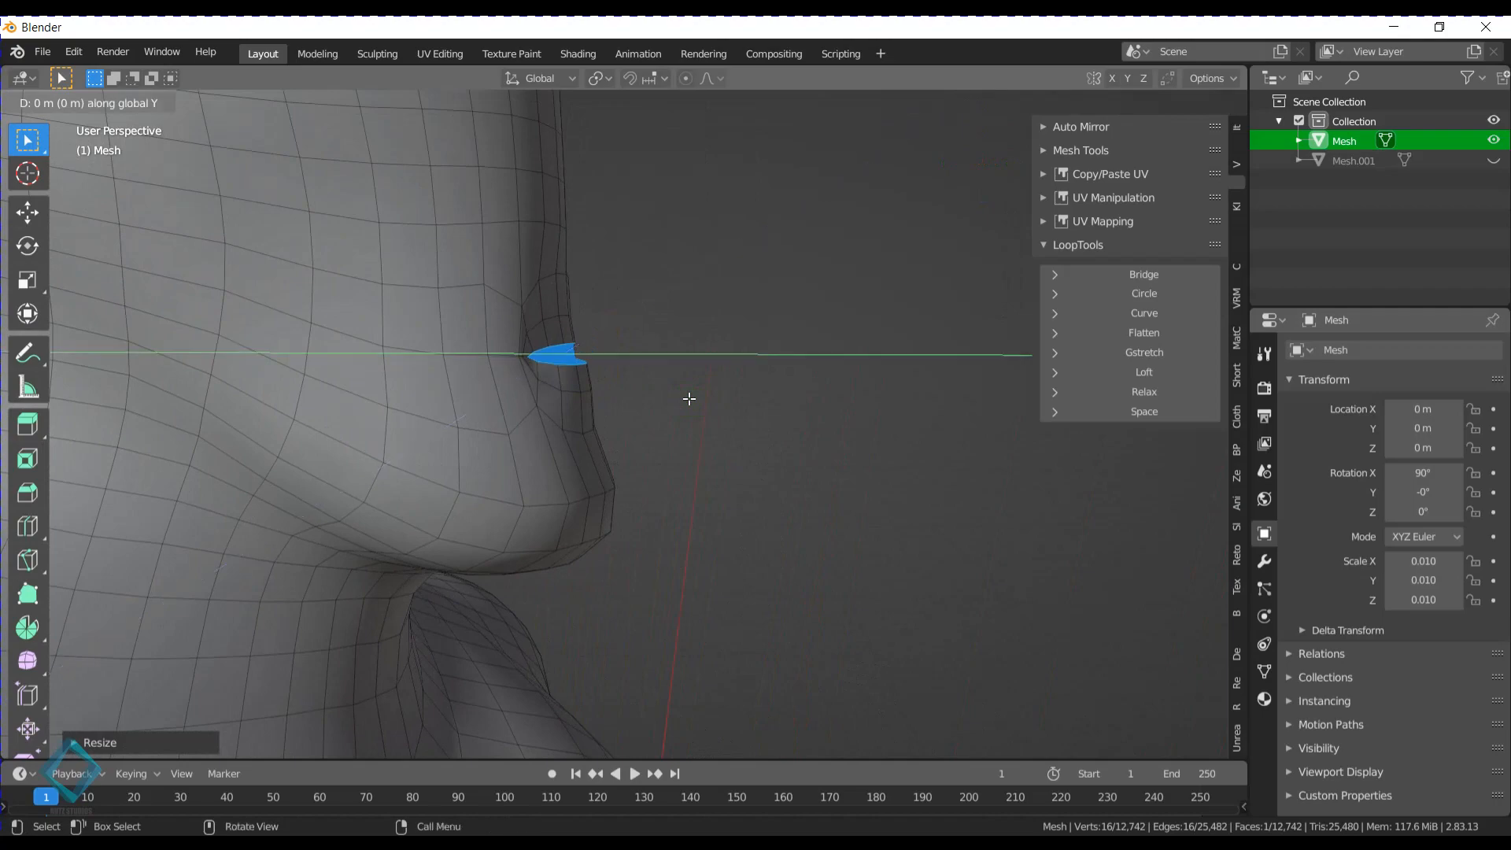
left_click(540, 386)
- Delete the face that closes the back of the extruded mouth so the mouth is open
middle_click_drag(671, 341, 378, 348)
scroll(651, 435, "up", 3)
middle_click_drag(575, 358, 535, 427, "shift")
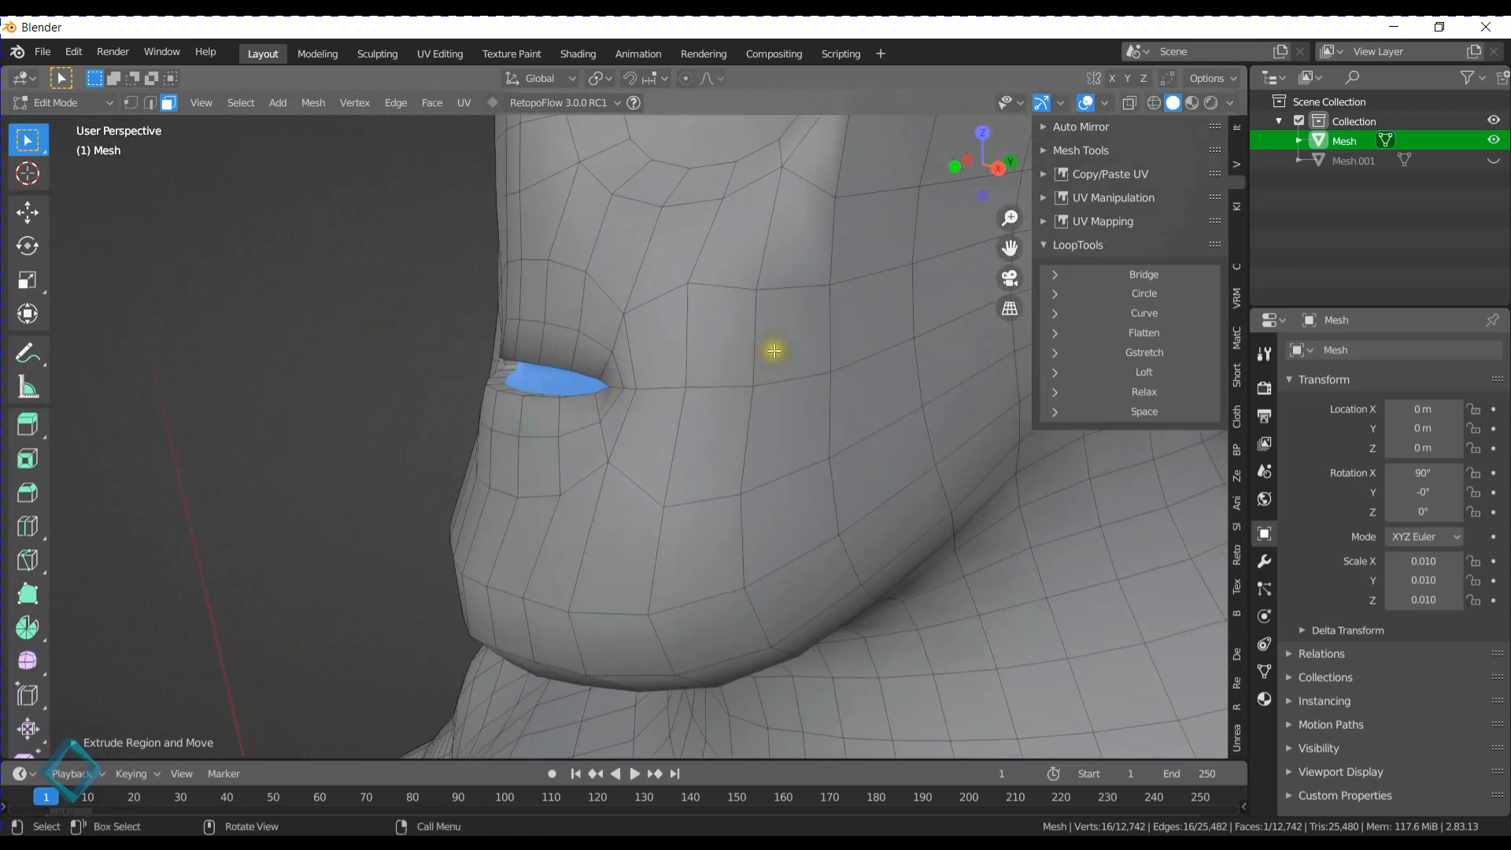
key("ctrl+x")
key("x")
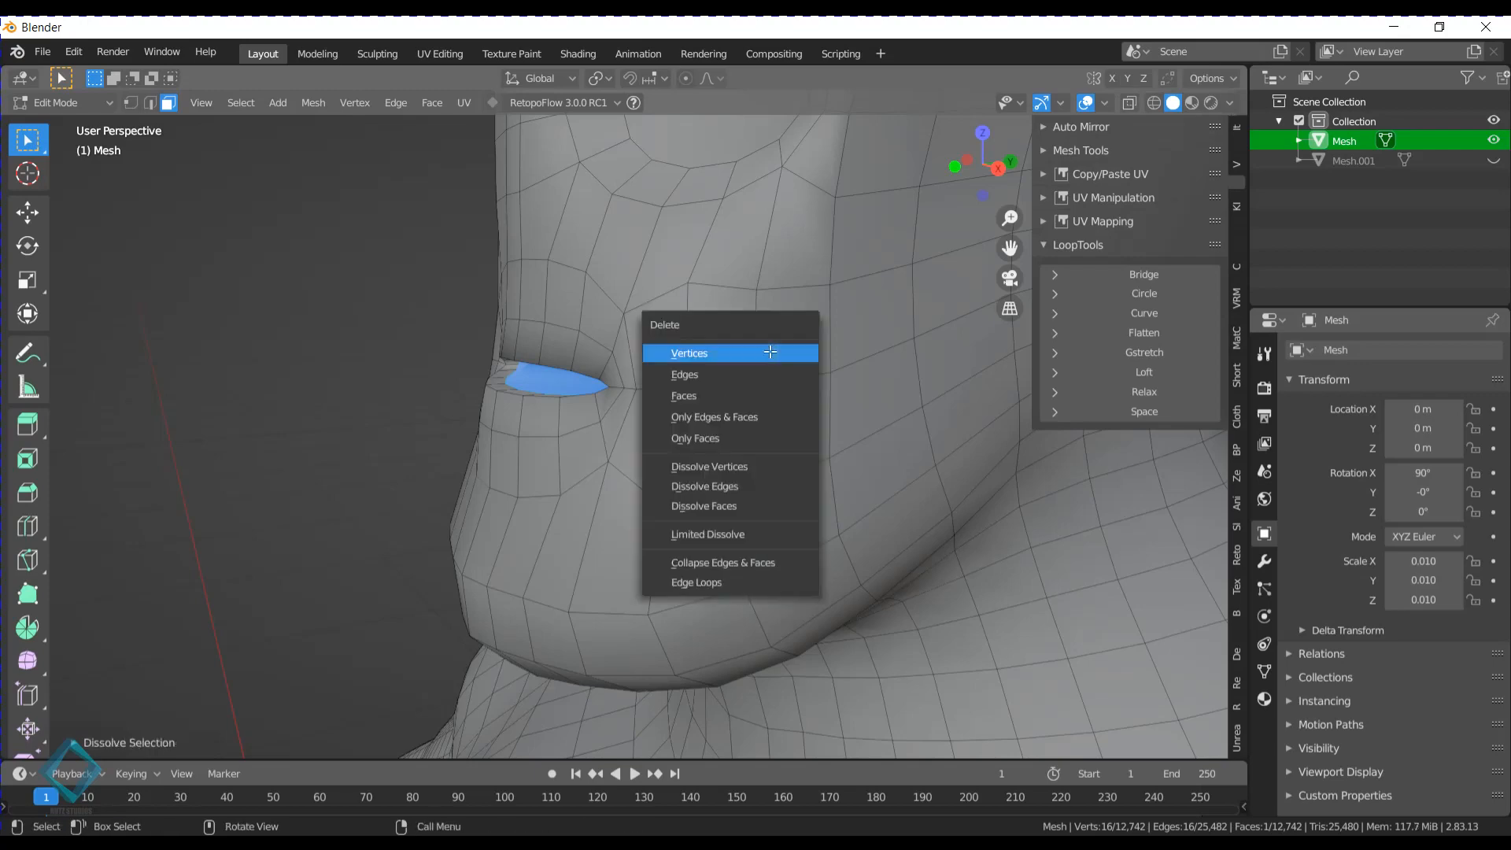
left_click(720, 396)
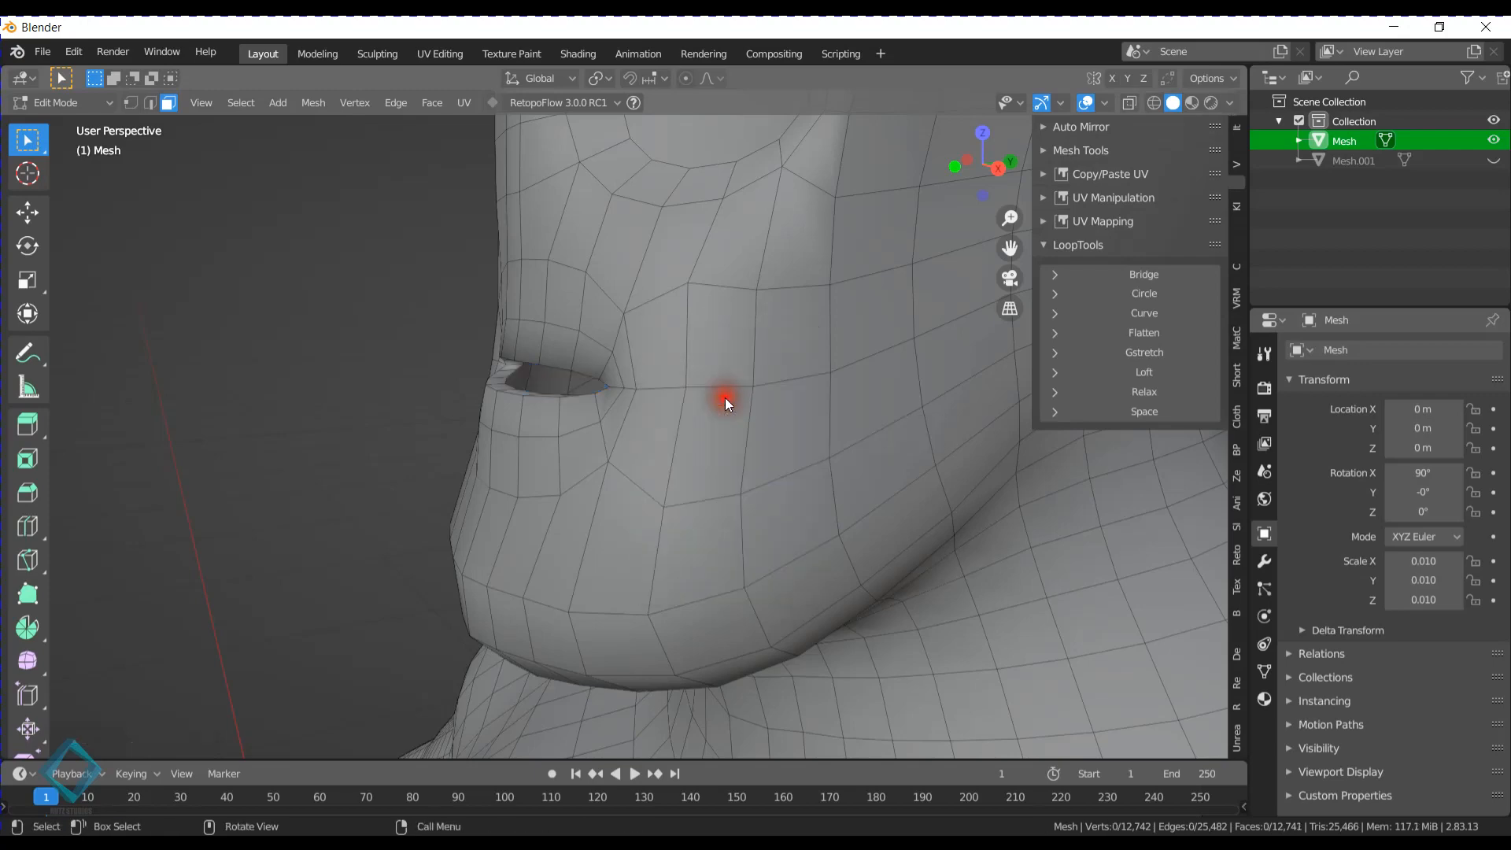
- Select the open edge loop around the inner rim of the mouth in edge selection mode
middle_click_drag(718, 398, 603, 379)
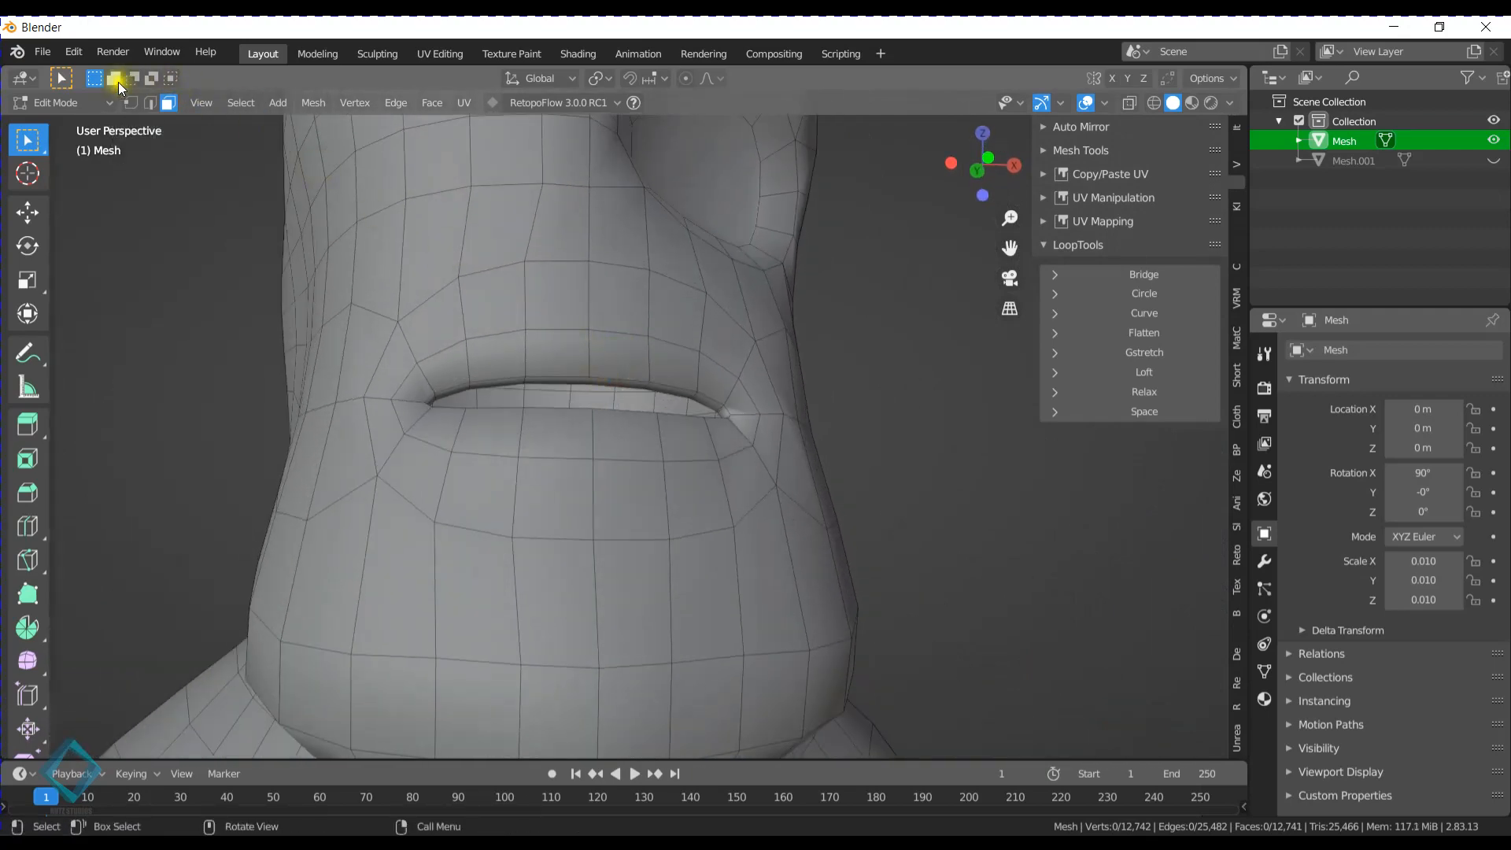
left_click(150, 102)
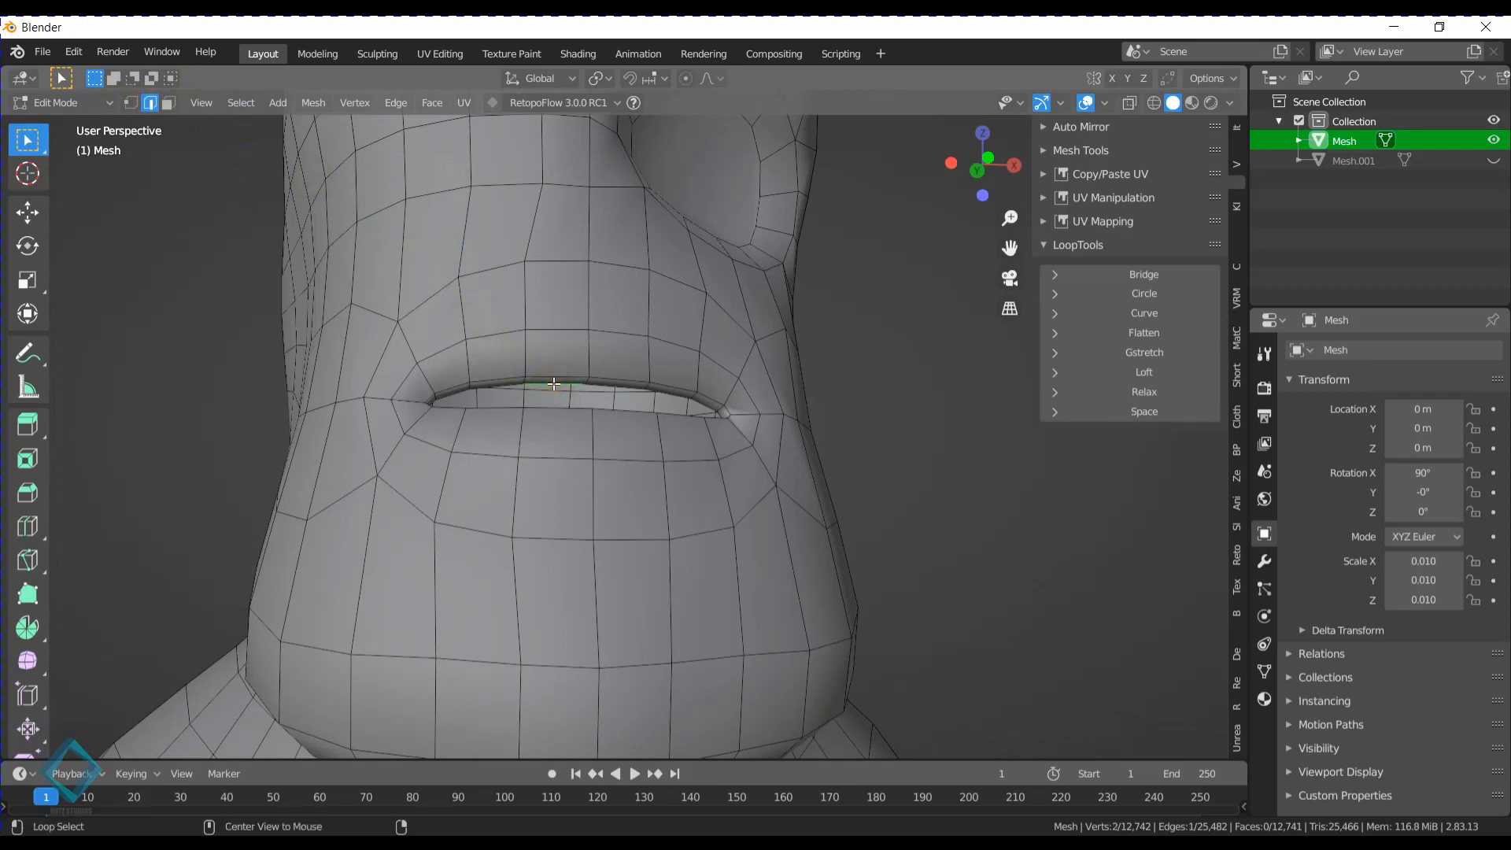
left_click(608, 382, "alt")
middle_click_drag(607, 381, 551, 537)
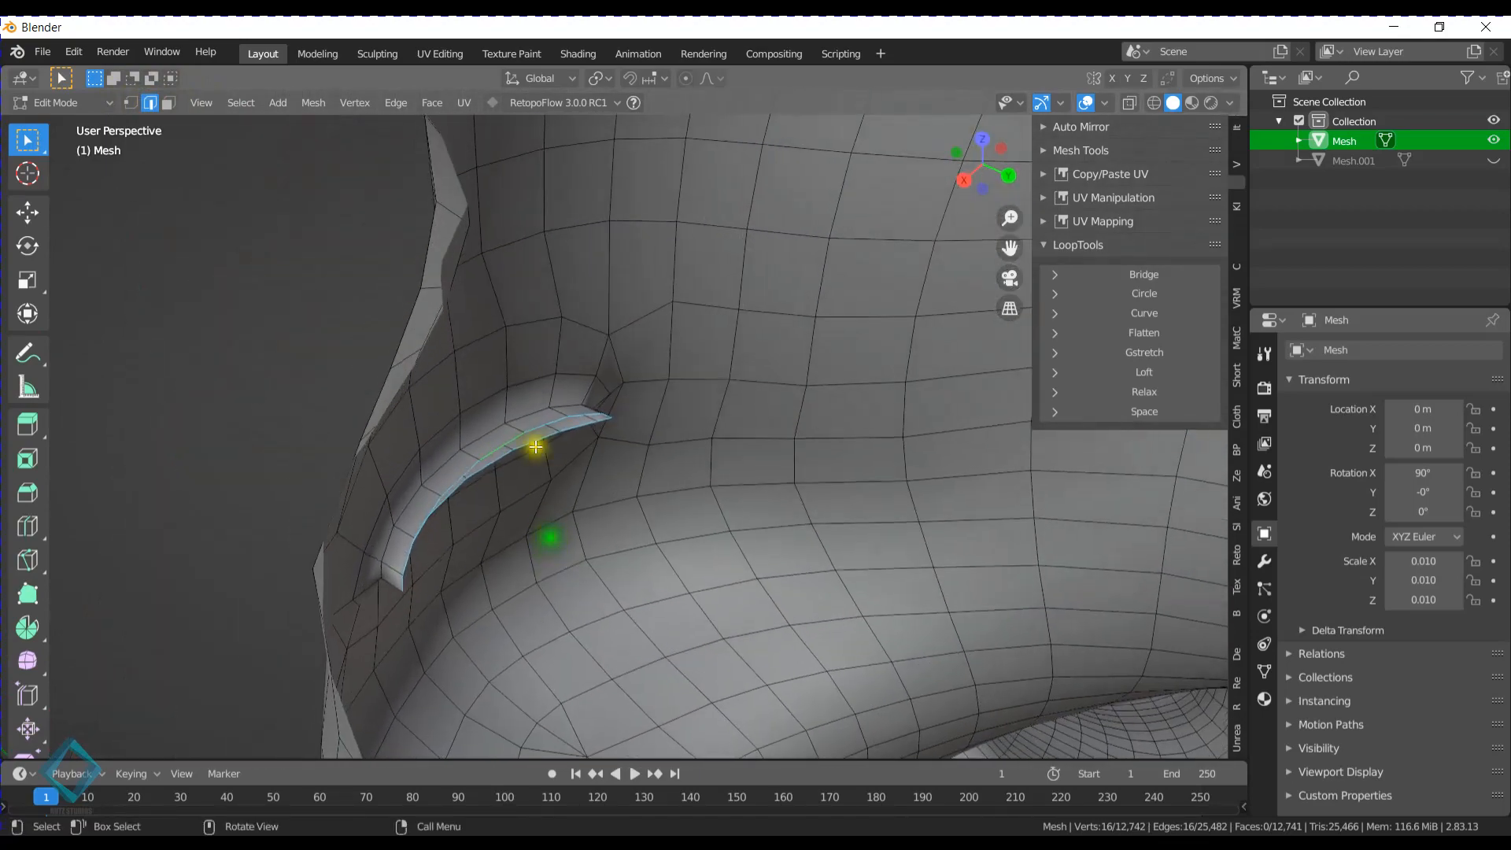
- Set the viewport's clip start to 0.001 m so the inside of the head can be viewed up close
middle_click_drag(626, 447, 687, 480)
scroll(682, 486, "up", 5)
scroll(682, 486, "down", 3)
scroll(682, 486, "up", 3)
scroll(682, 486, "down", 3)
scroll(681, 486, "up", 3)
scroll(594, 432, "down", 3)
scroll(716, 485, "down", 3)
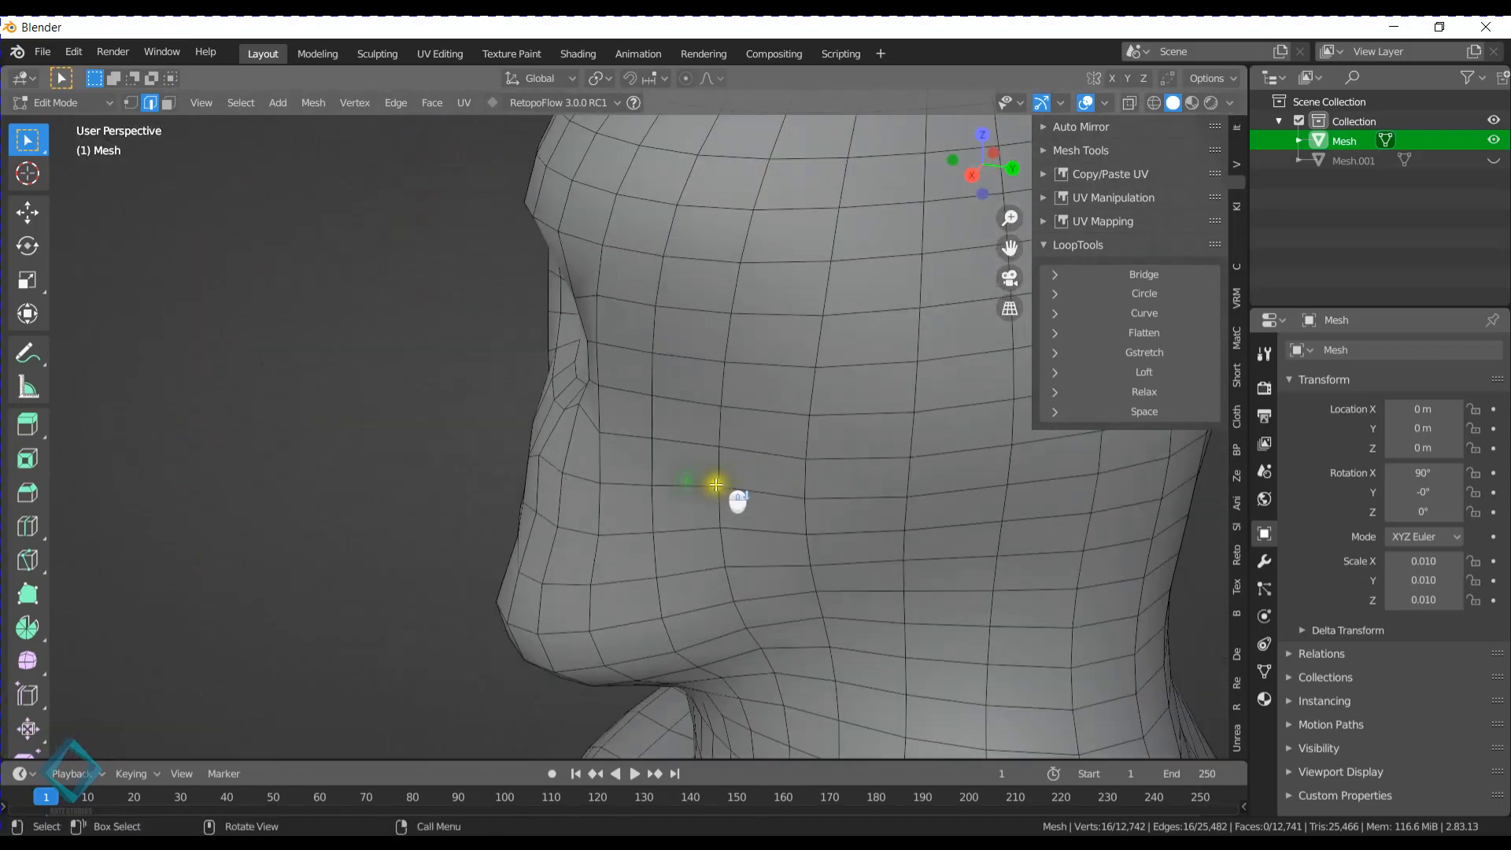
scroll(692, 485, "up", 5)
scroll(692, 485, "down", 3)
scroll(527, 473, "down", 4)
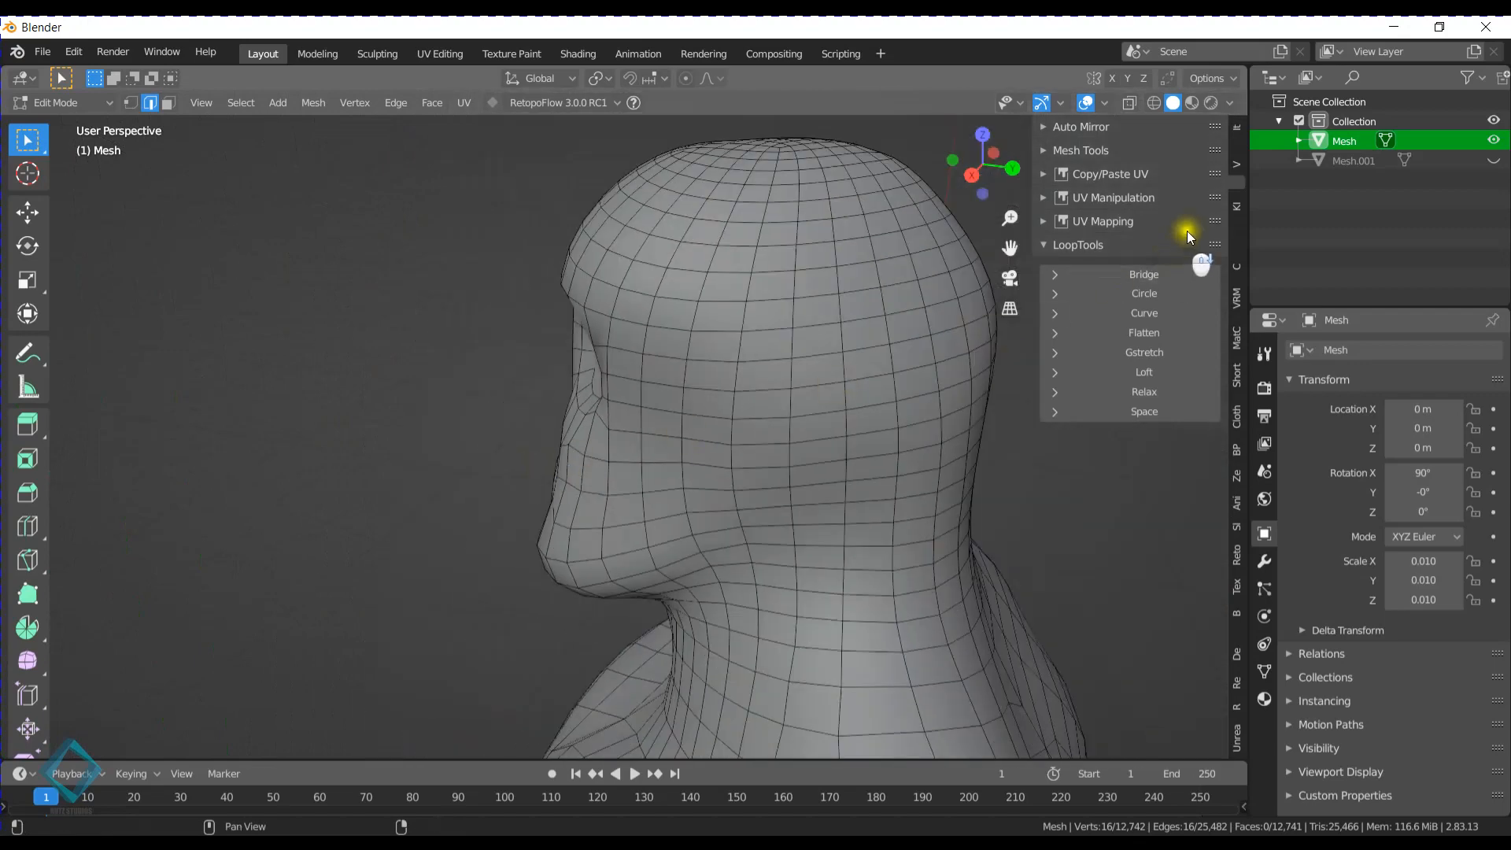
left_click(1244, 148)
left_click(1239, 165)
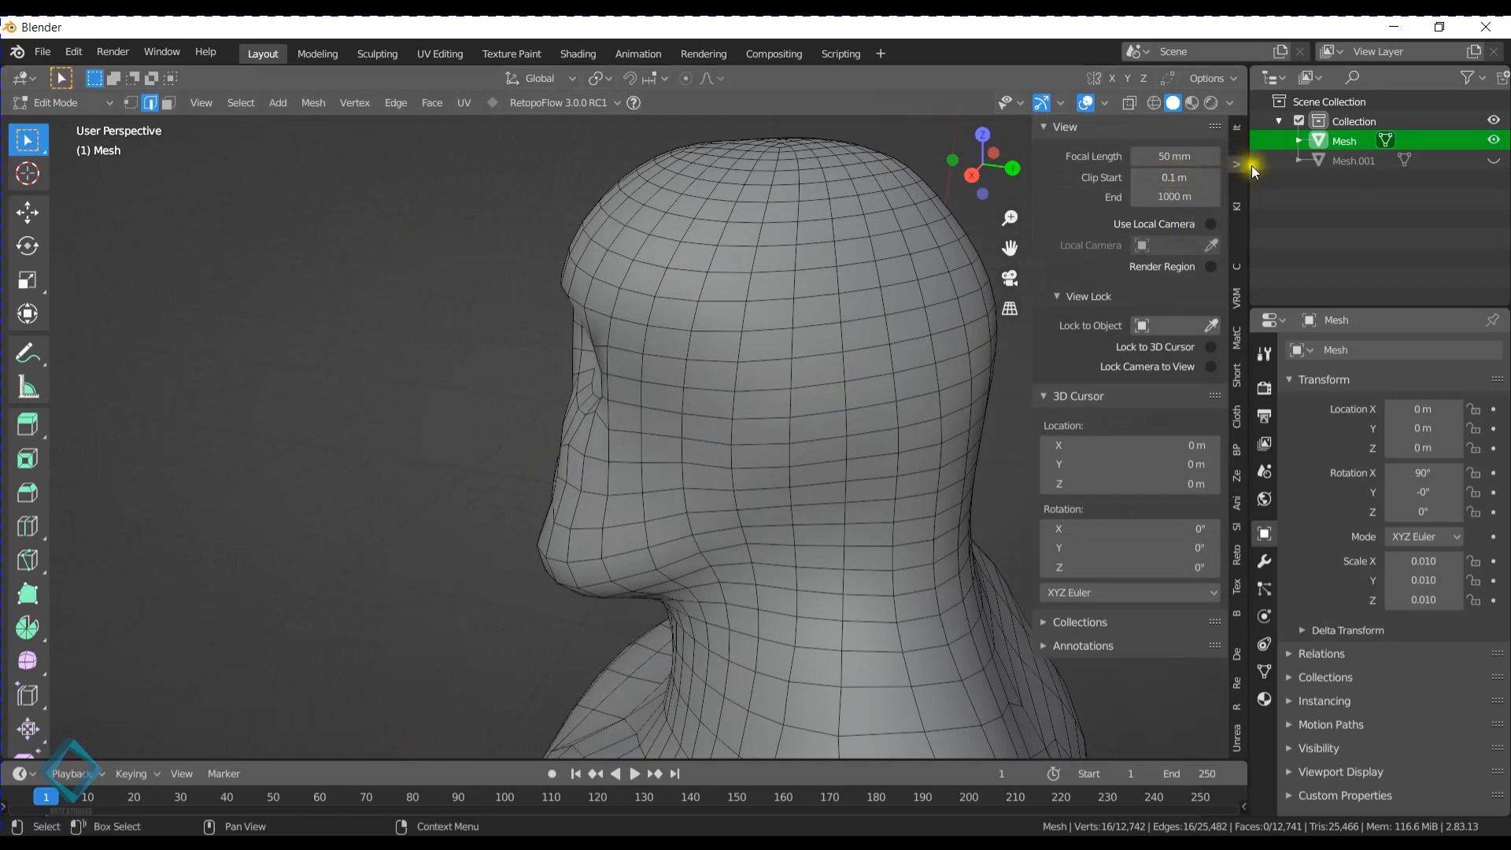
double_click(1181, 179)
type("0.001")
key("Return")
- Hide the sidebar and turn on X-ray with the head seen in the right orthographic view
scroll(717, 382, "up", 10)
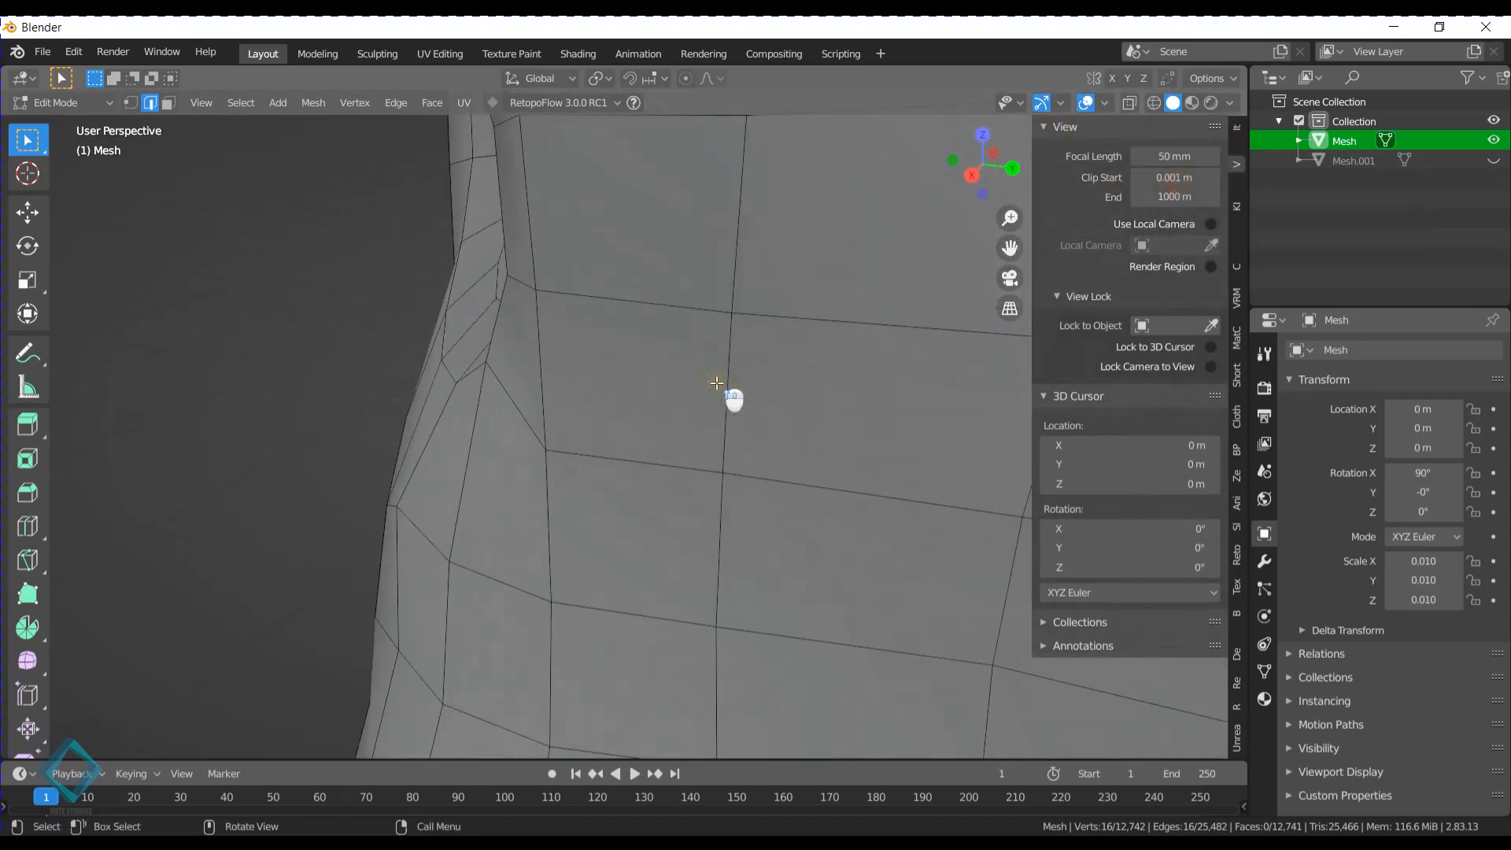
scroll(717, 383, "up", 5)
middle_click_drag(719, 388, 752, 392)
scroll(700, 409, "down", 3)
scroll(738, 403, "down", 4)
scroll(901, 442, "down", 4)
scroll(893, 434, "down", 3)
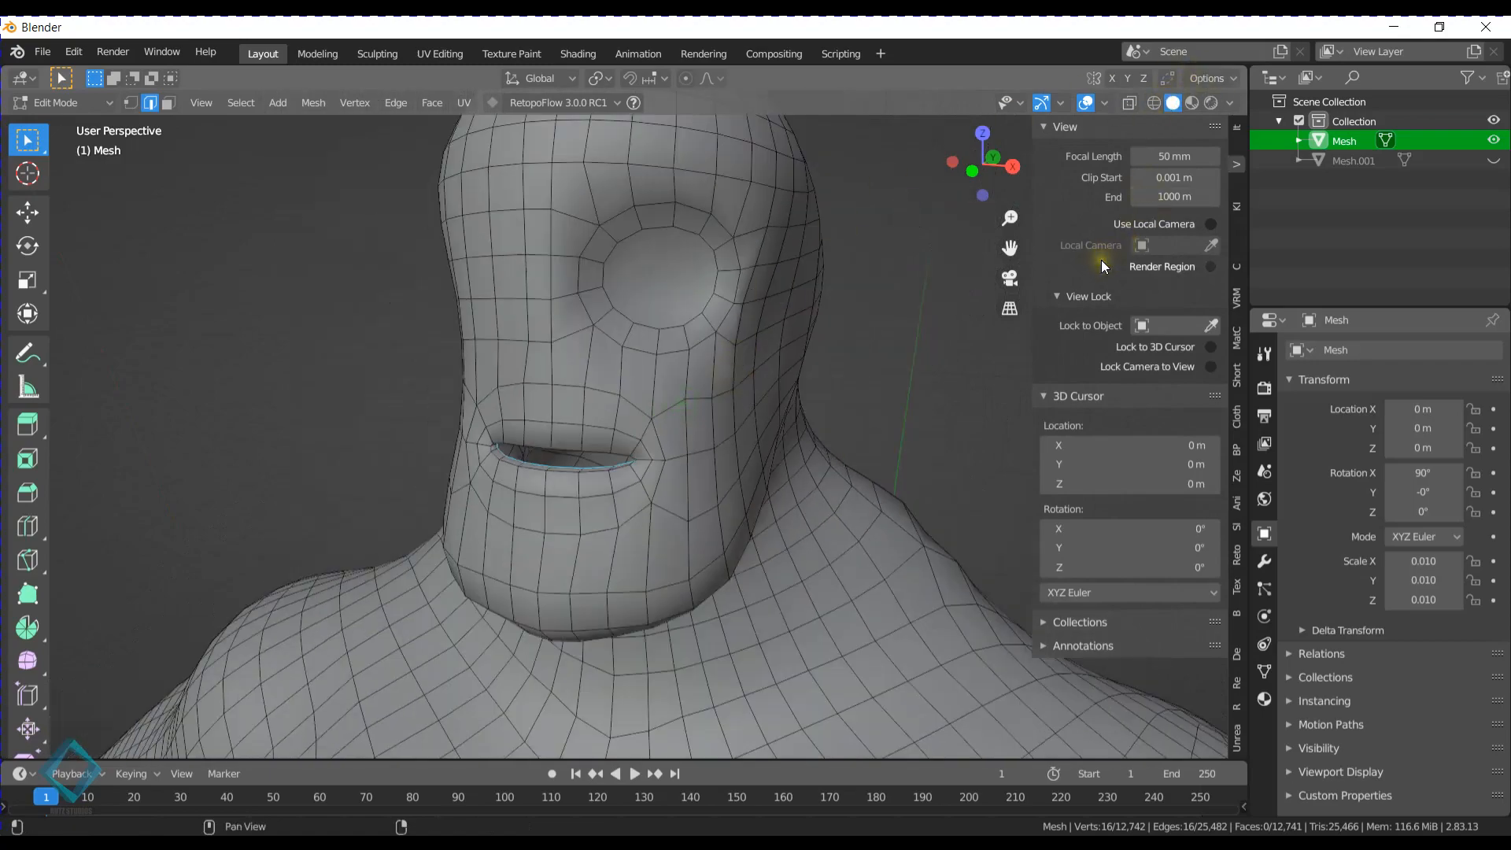
key("n")
middle_click_drag(830, 337, 753, 314)
scroll(788, 327, "up", 6)
scroll(854, 337, "down", 3)
middle_click_drag(880, 336, 800, 327)
scroll(889, 278, "down", 4)
left_click(1134, 105)
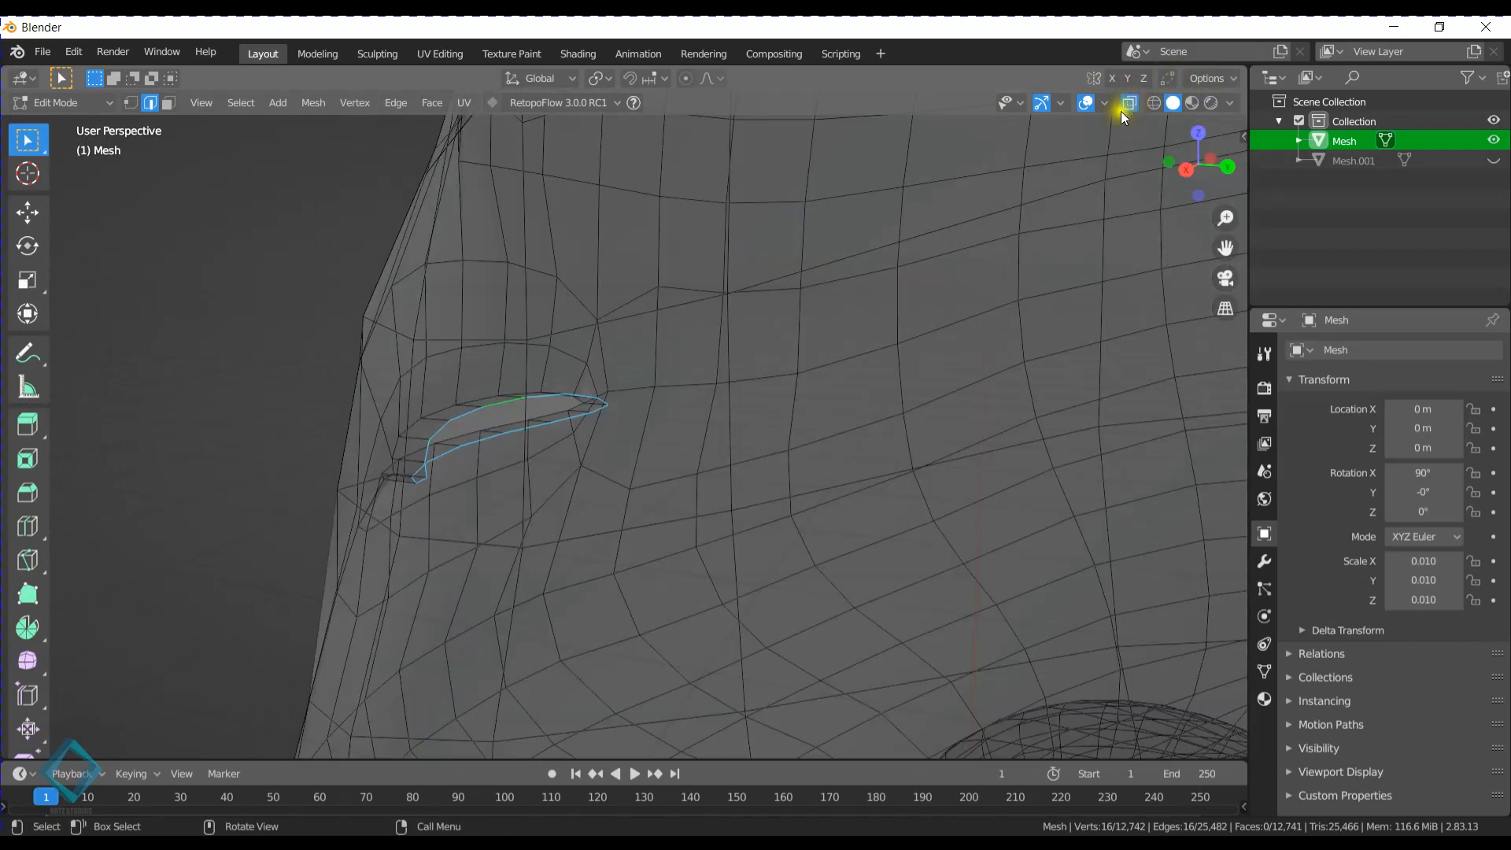
left_click(1186, 170)
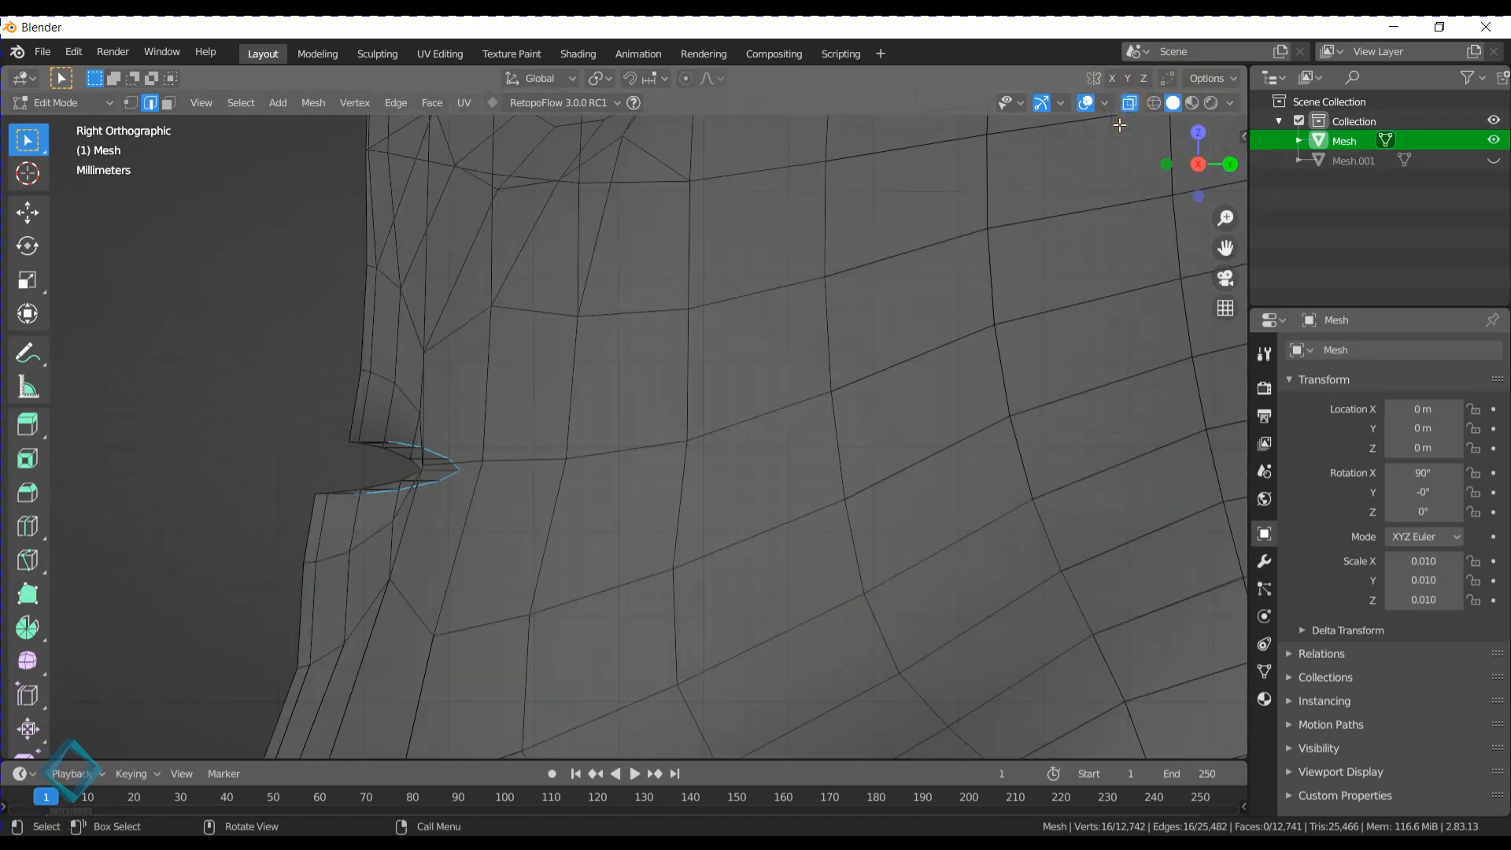
- Extrude the mouth's inner rim loop deeper into the head along the Y axis
scroll(900, 233, "down", 6)
middle_click_drag(775, 319, 544, 396, "shift")
scroll(544, 396, "up", 3)
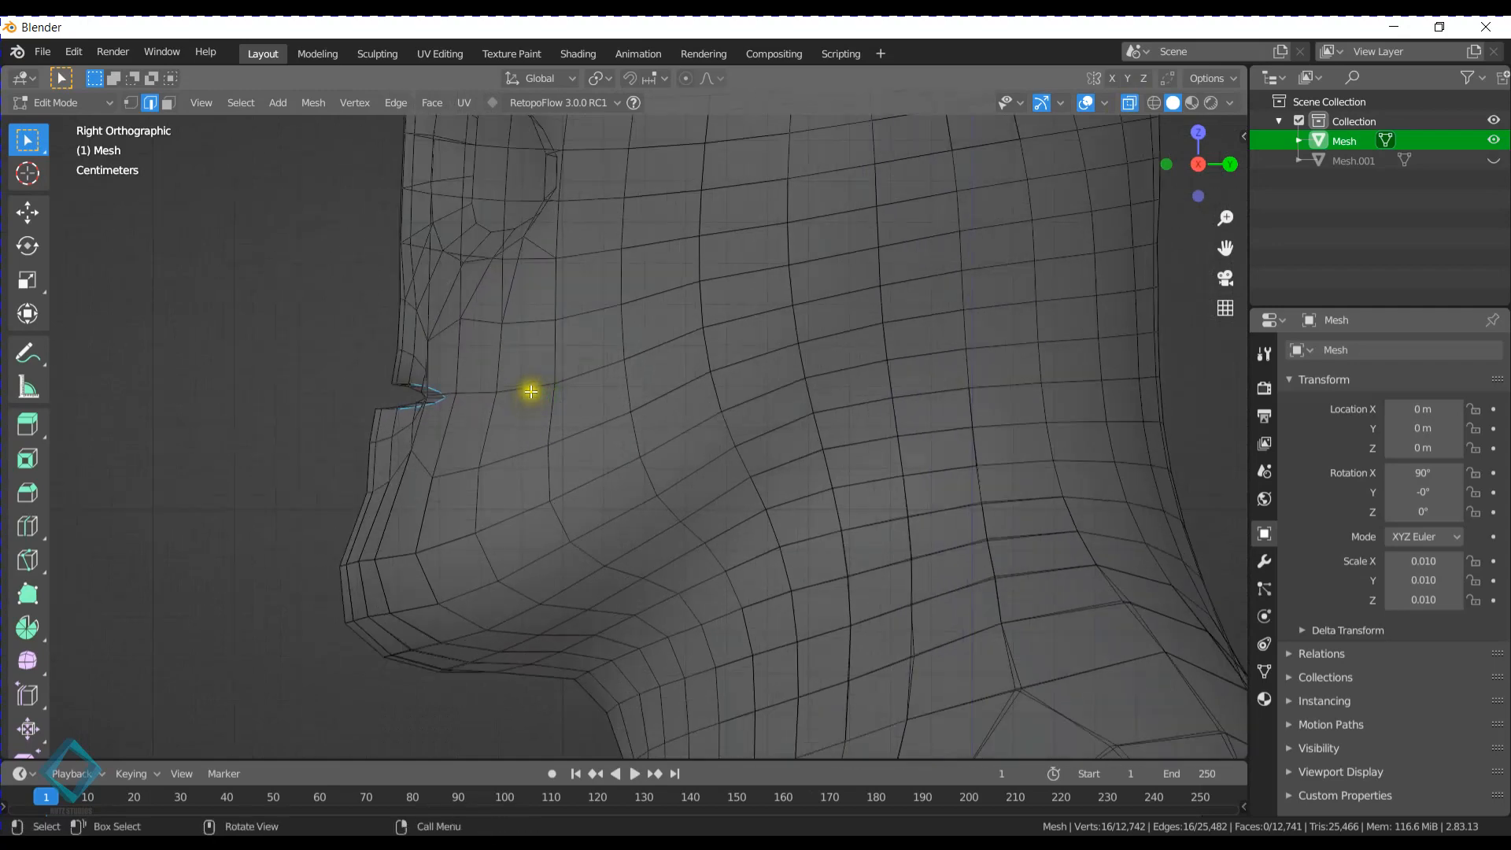
key("e")
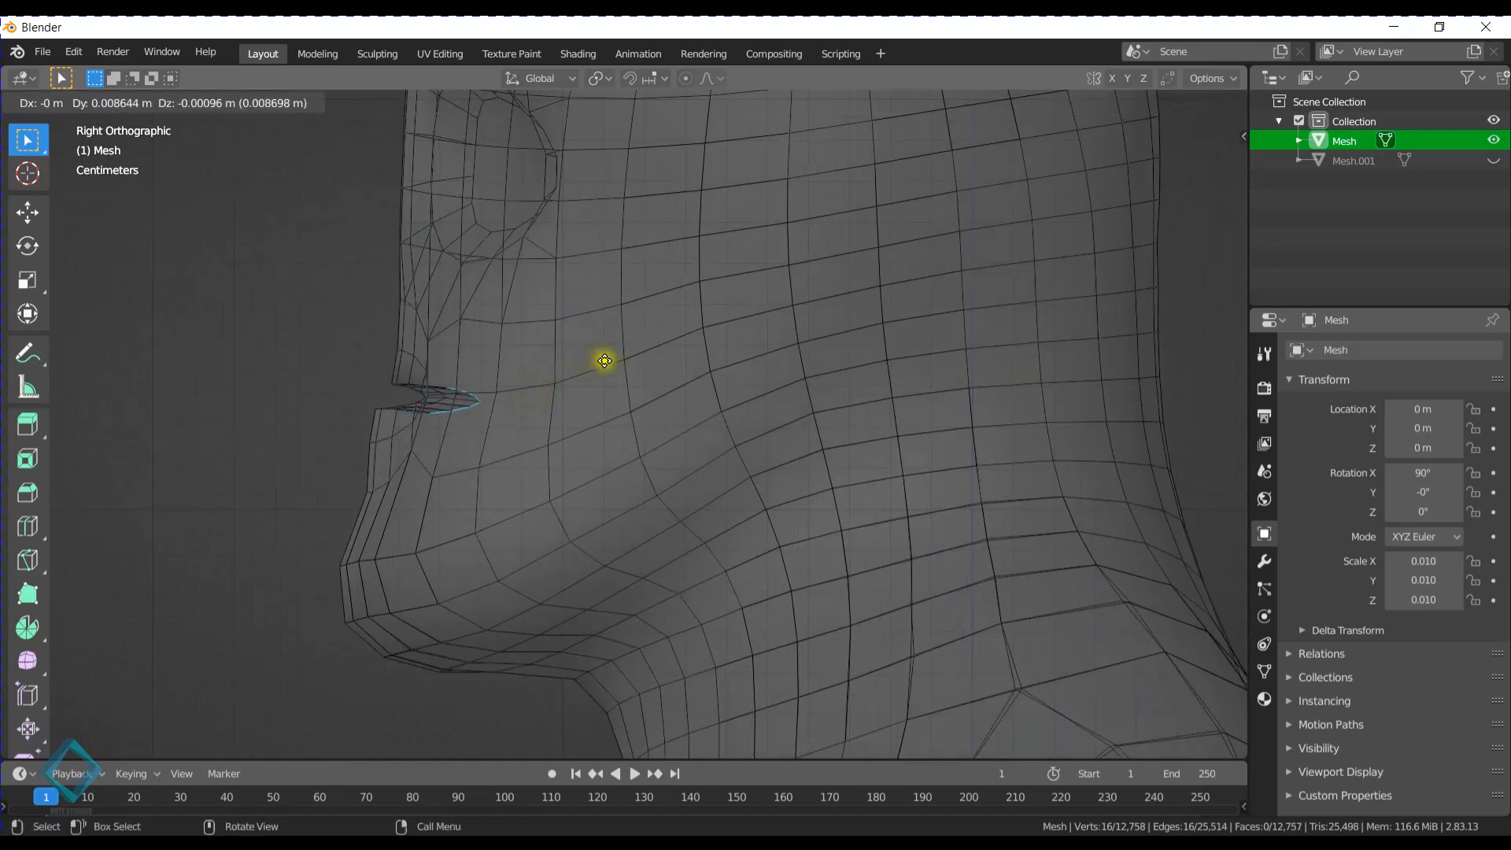
key("y")
left_click(634, 351)
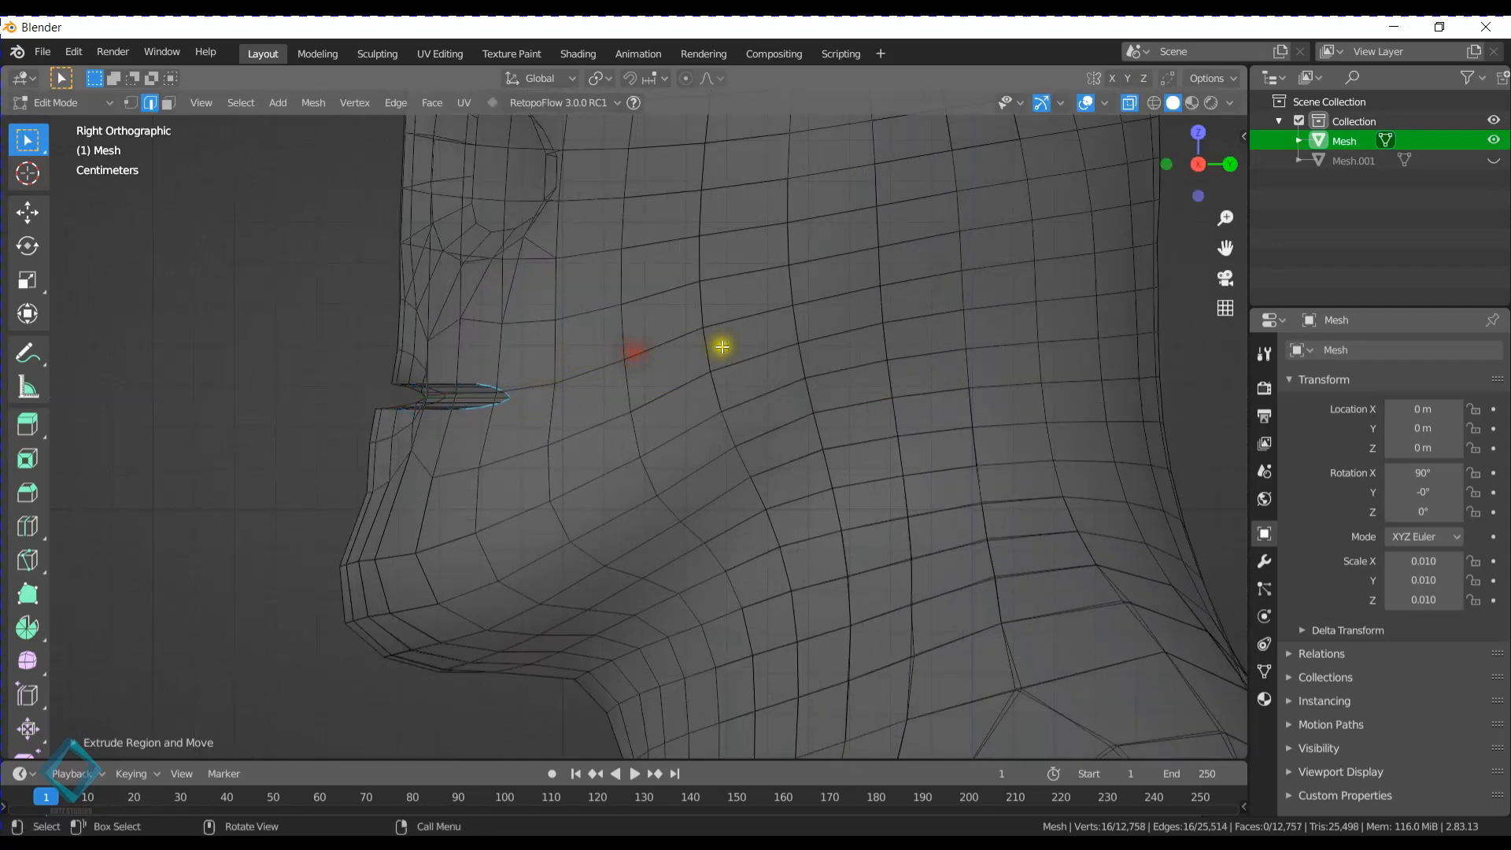
- Flatten the extruded mouth loop completely along the Y axis so its vertices line up vertically in side view
key("s")
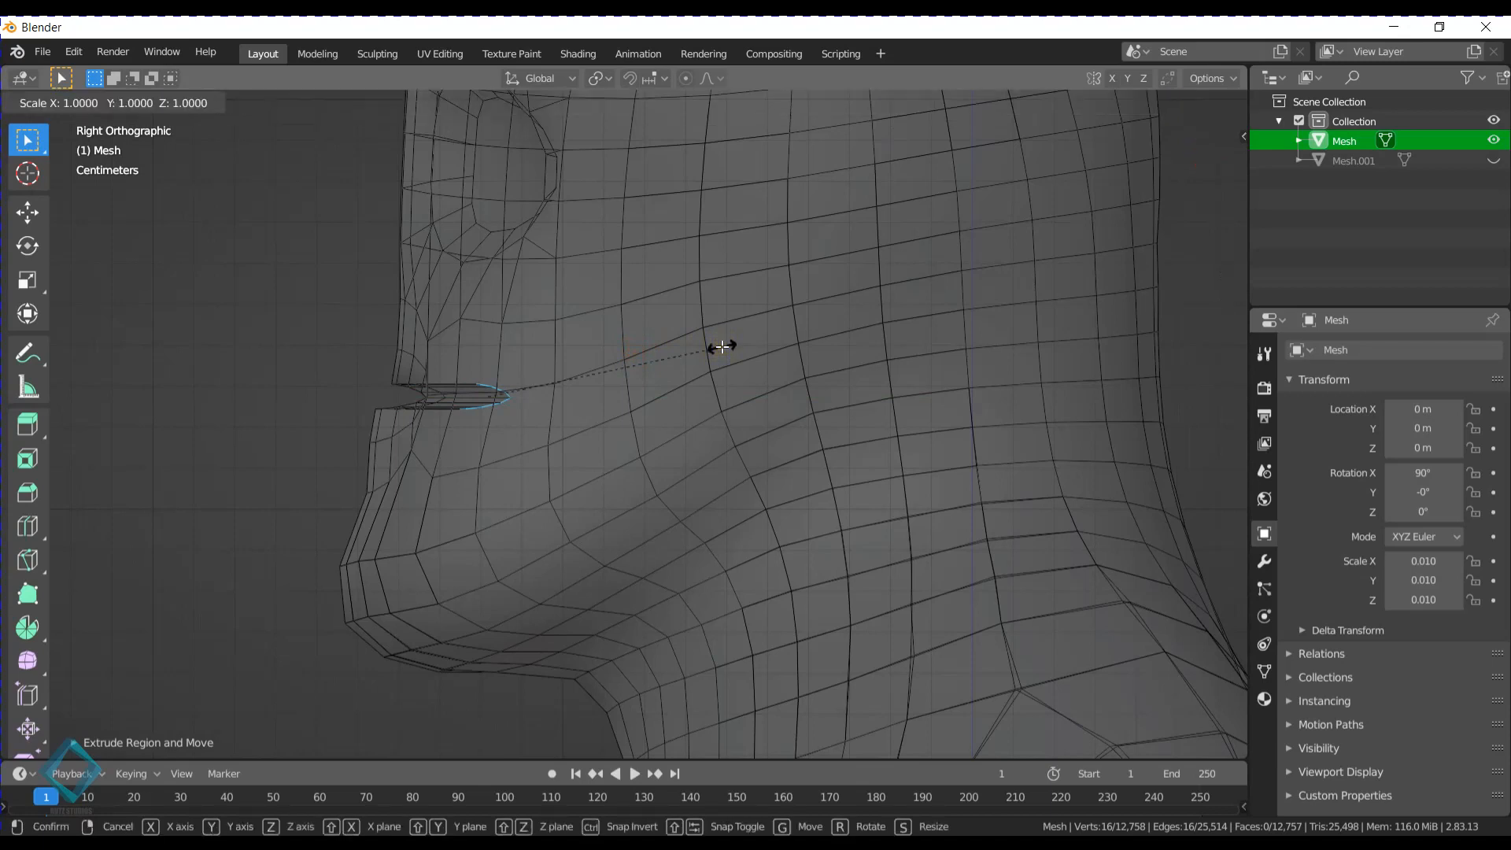
key("y")
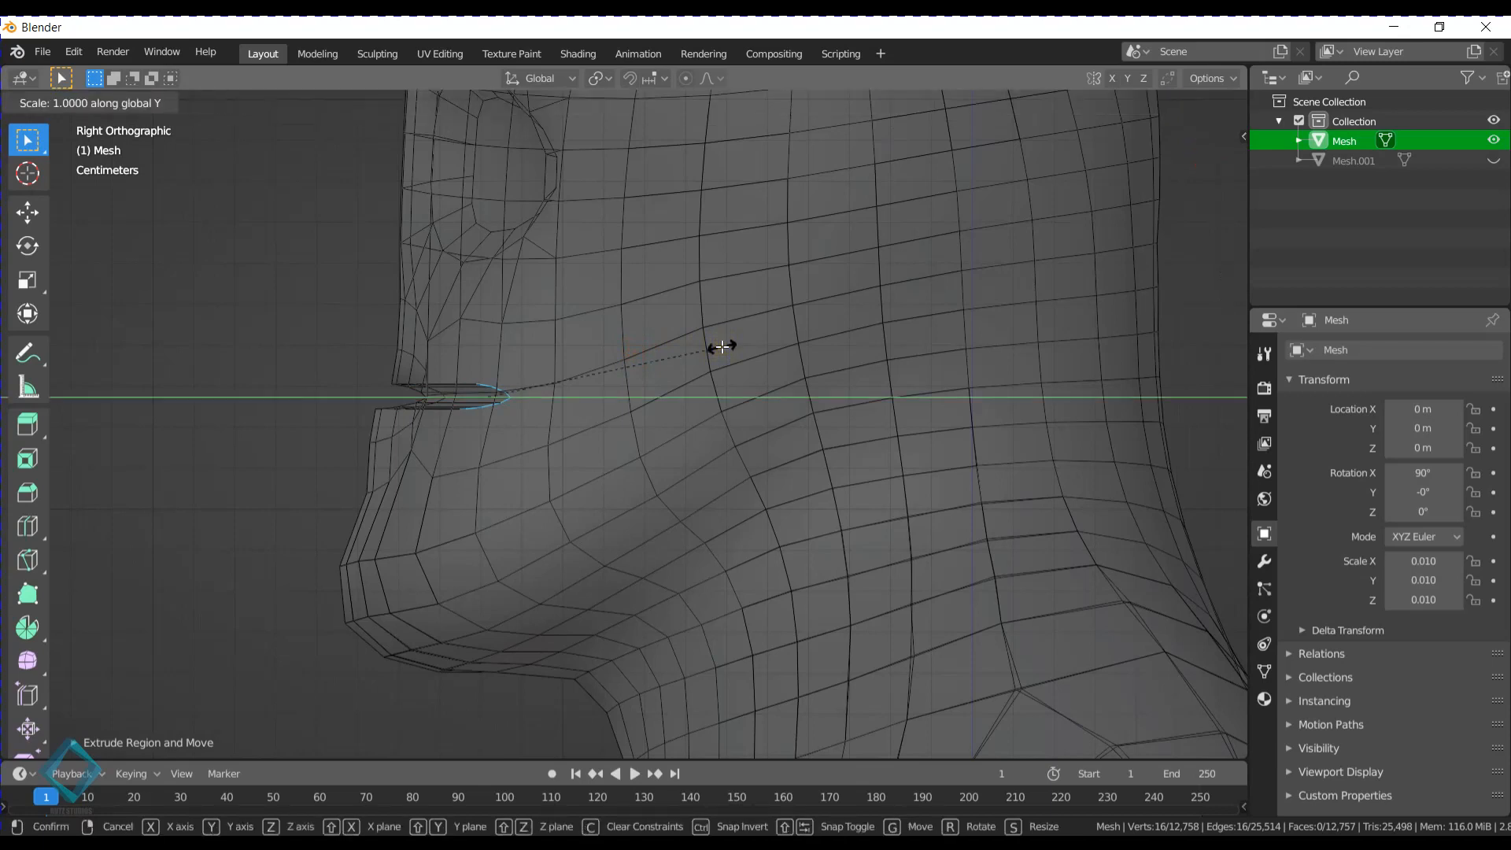
left_click(723, 346)
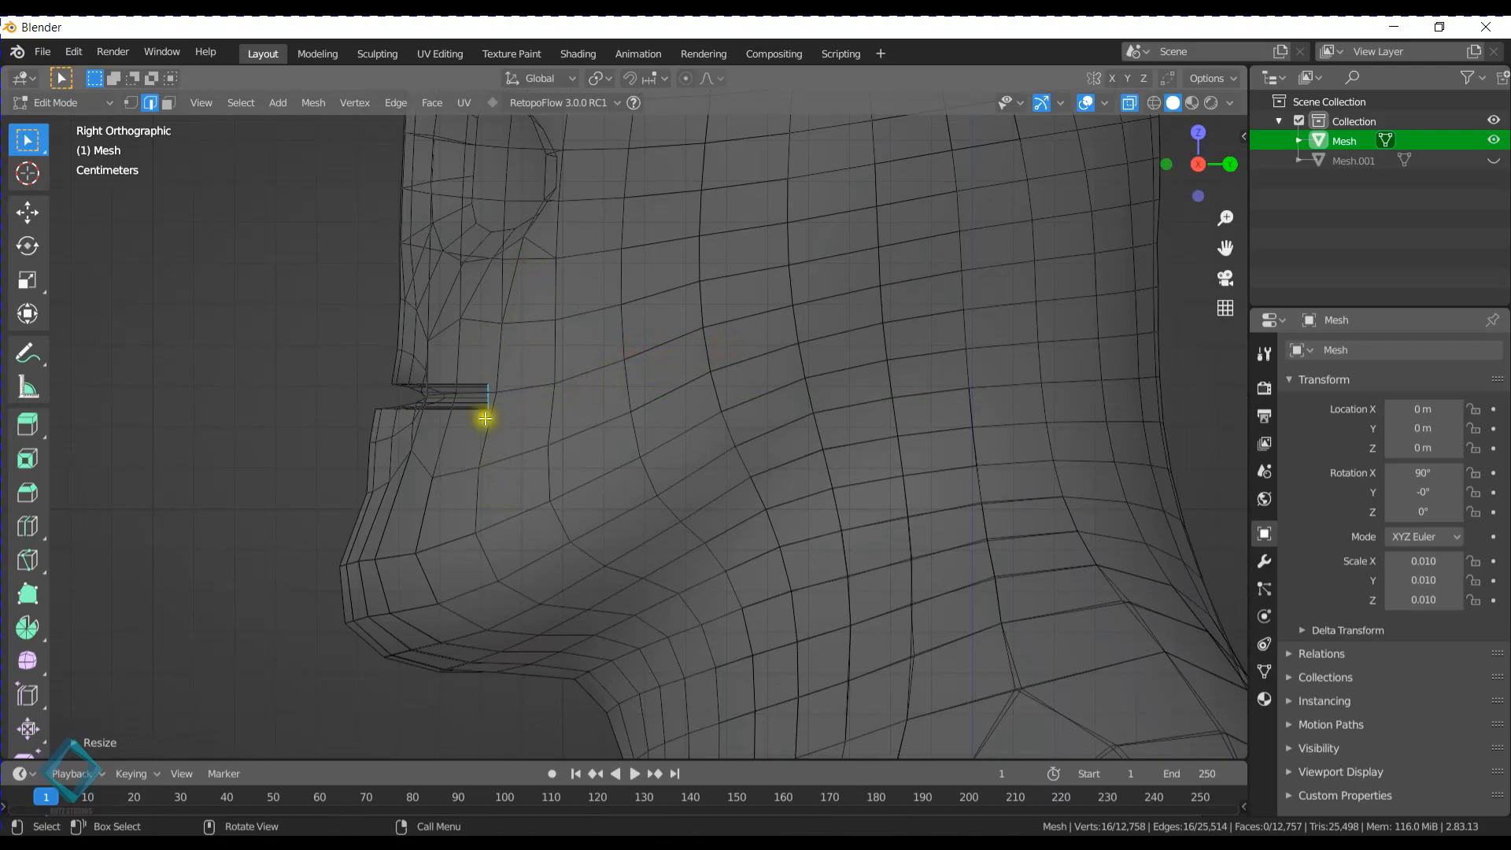
- Scale the flattened mouth loop up along the Z axis to widen the cavity behind the lips
middle_click_drag(600, 397, 712, 390)
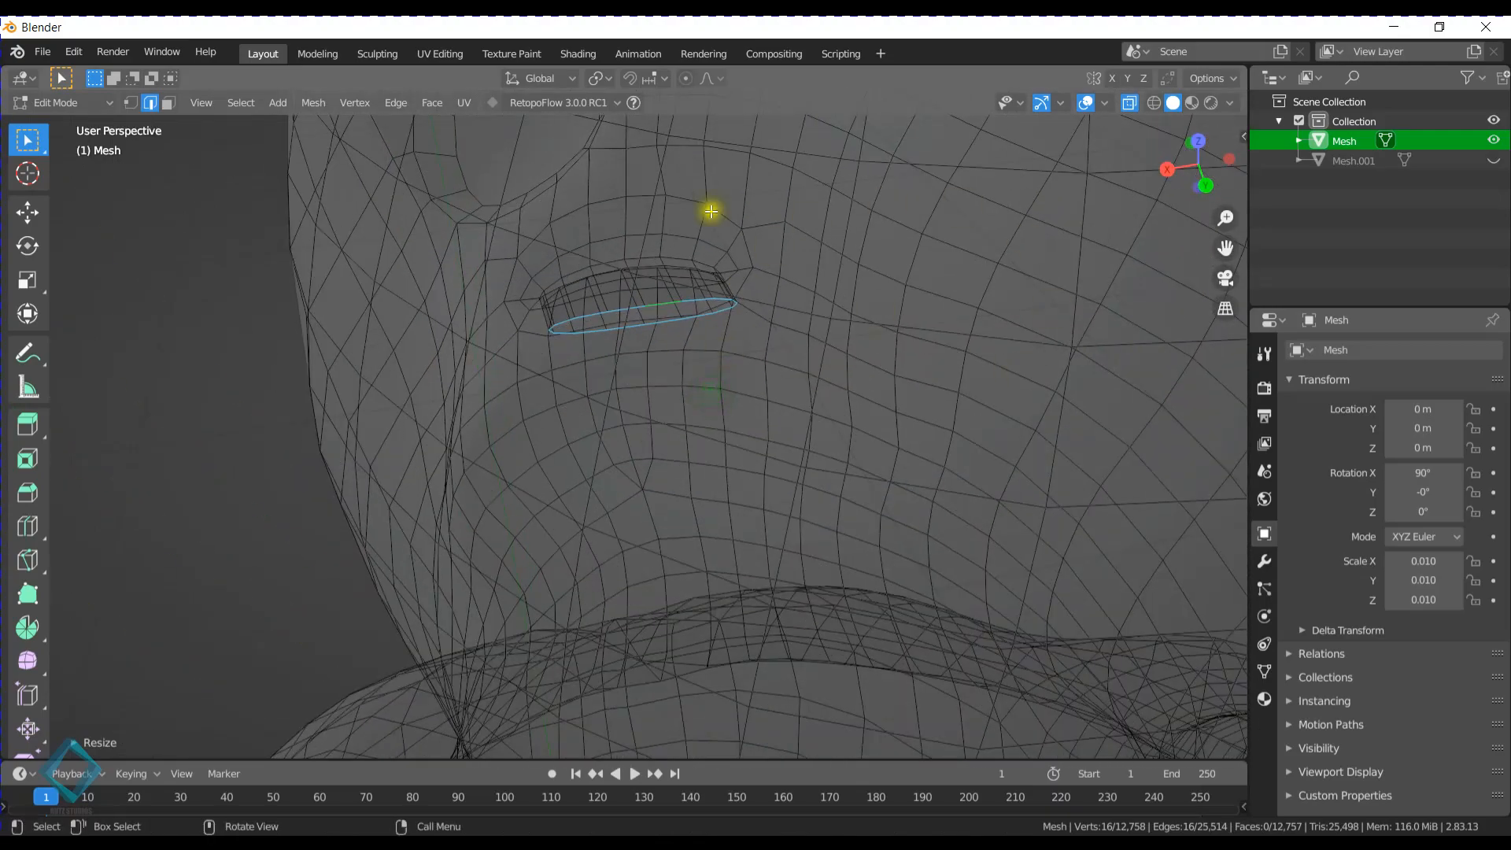
middle_click_drag(757, 504, 707, 402)
key("s")
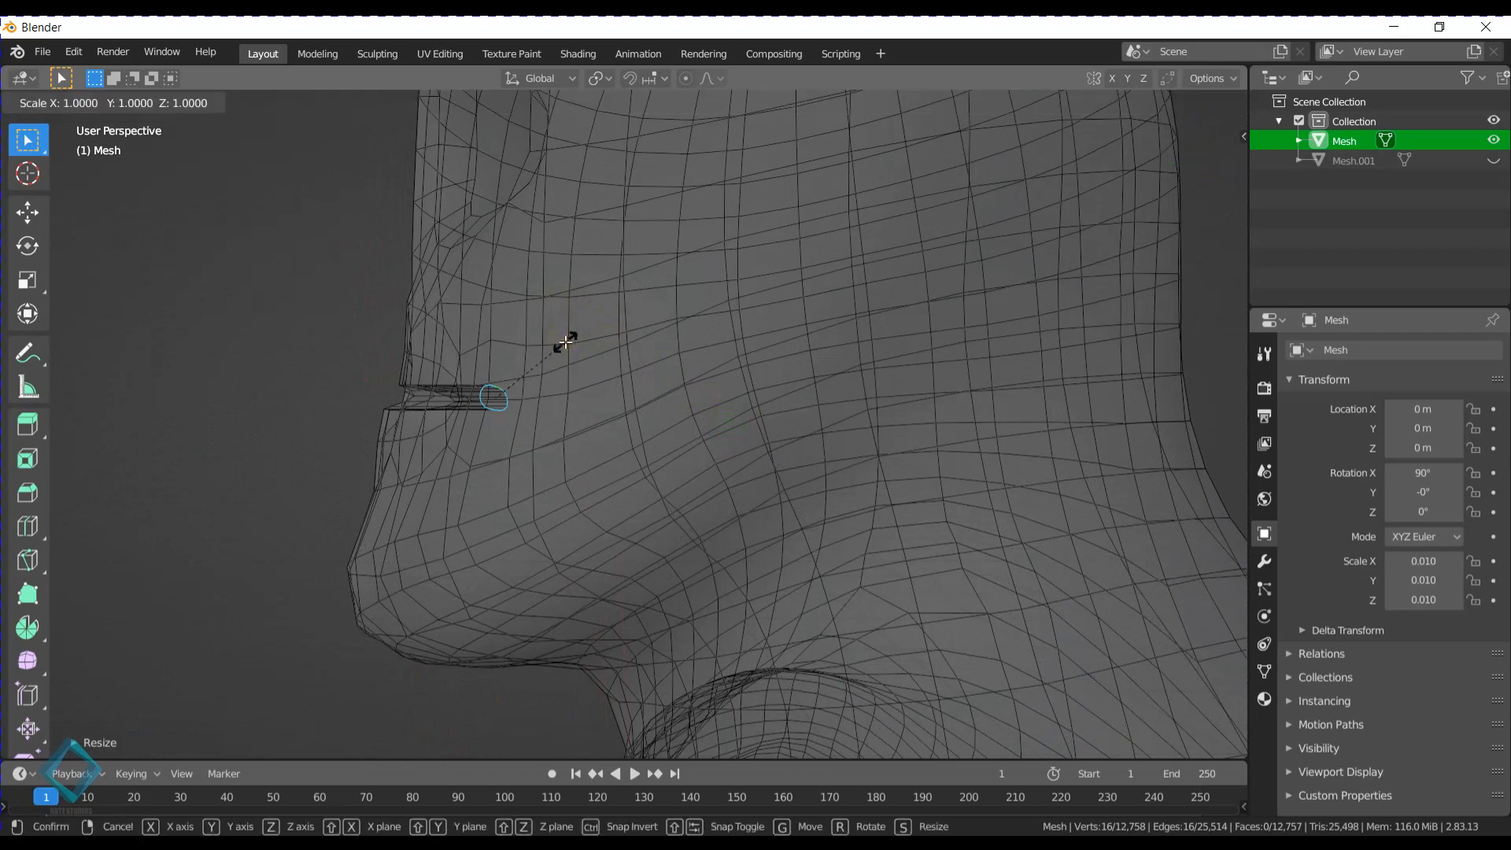
key("z")
left_click(709, 250)
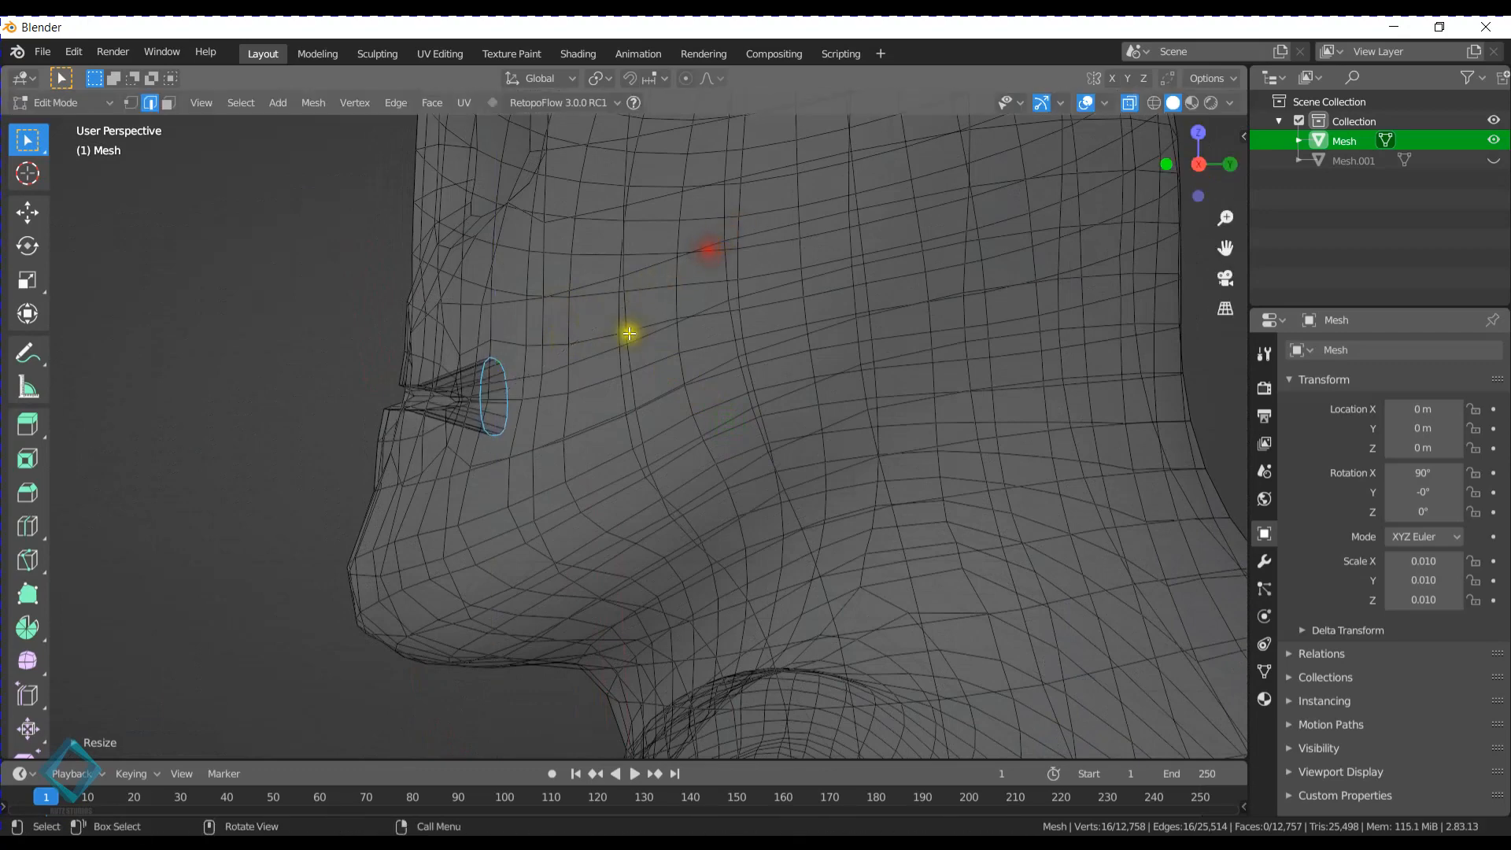
- Extrude the mouth loop straight back from the right side view and scale the new loop up
key("KP_3")
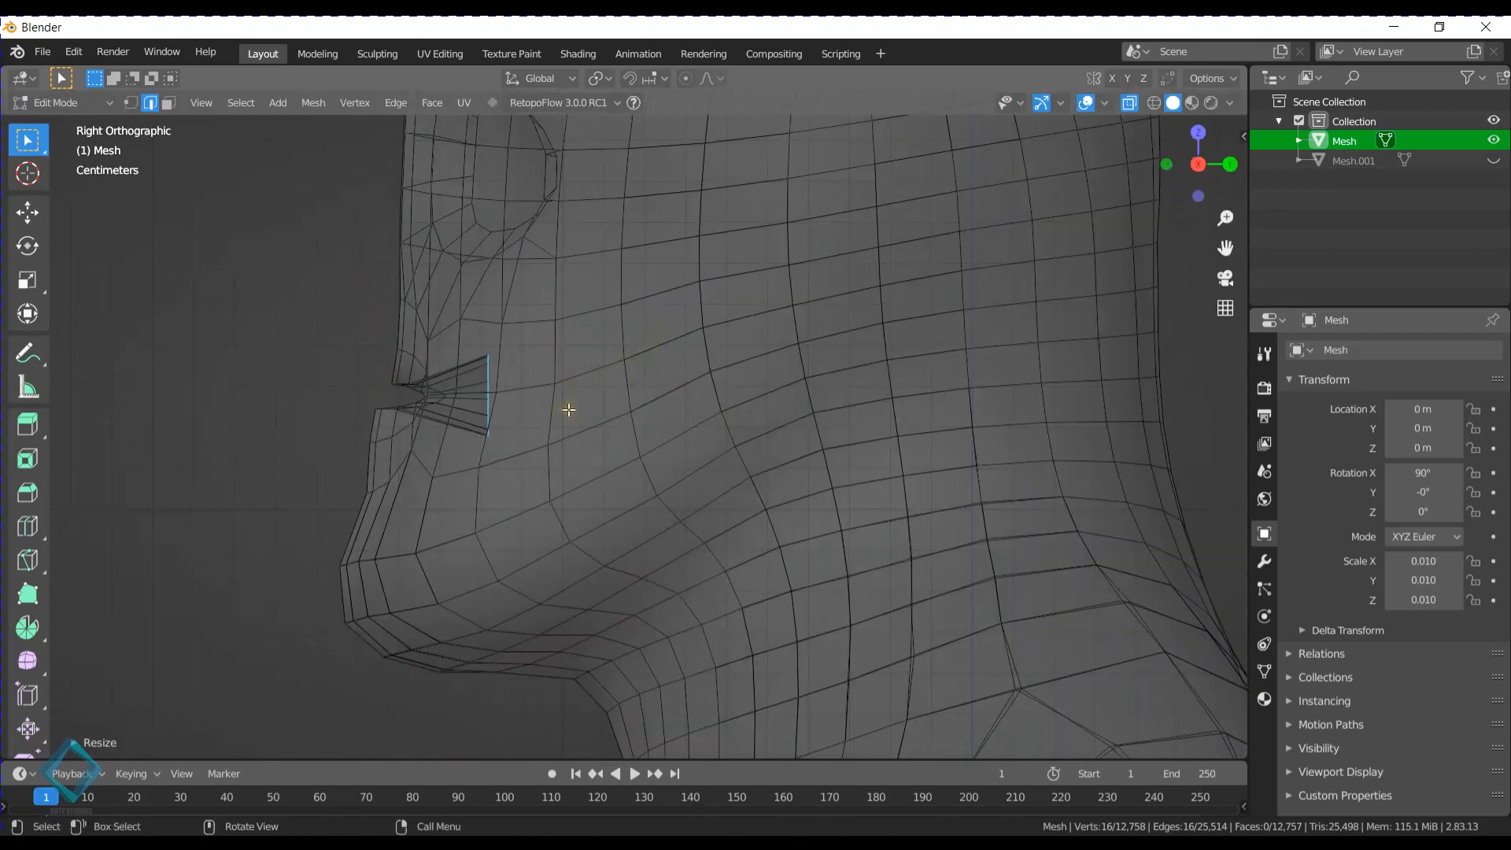
key("e")
left_click(640, 410)
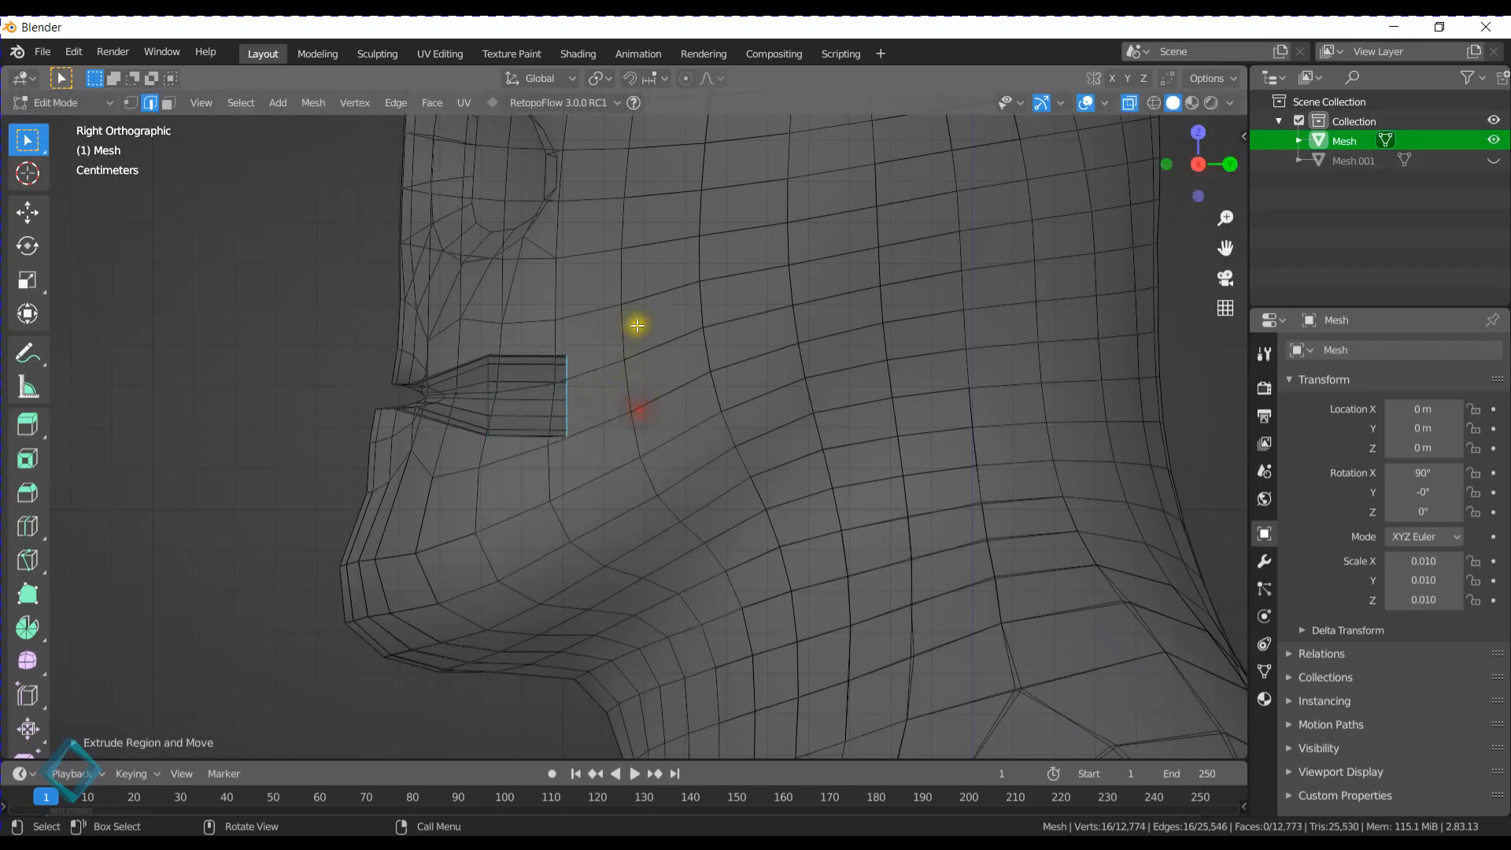
key("s")
left_click(693, 296)
- Extrude the enlarged mouth loop farther back and rotate its end by about 17°
key("e")
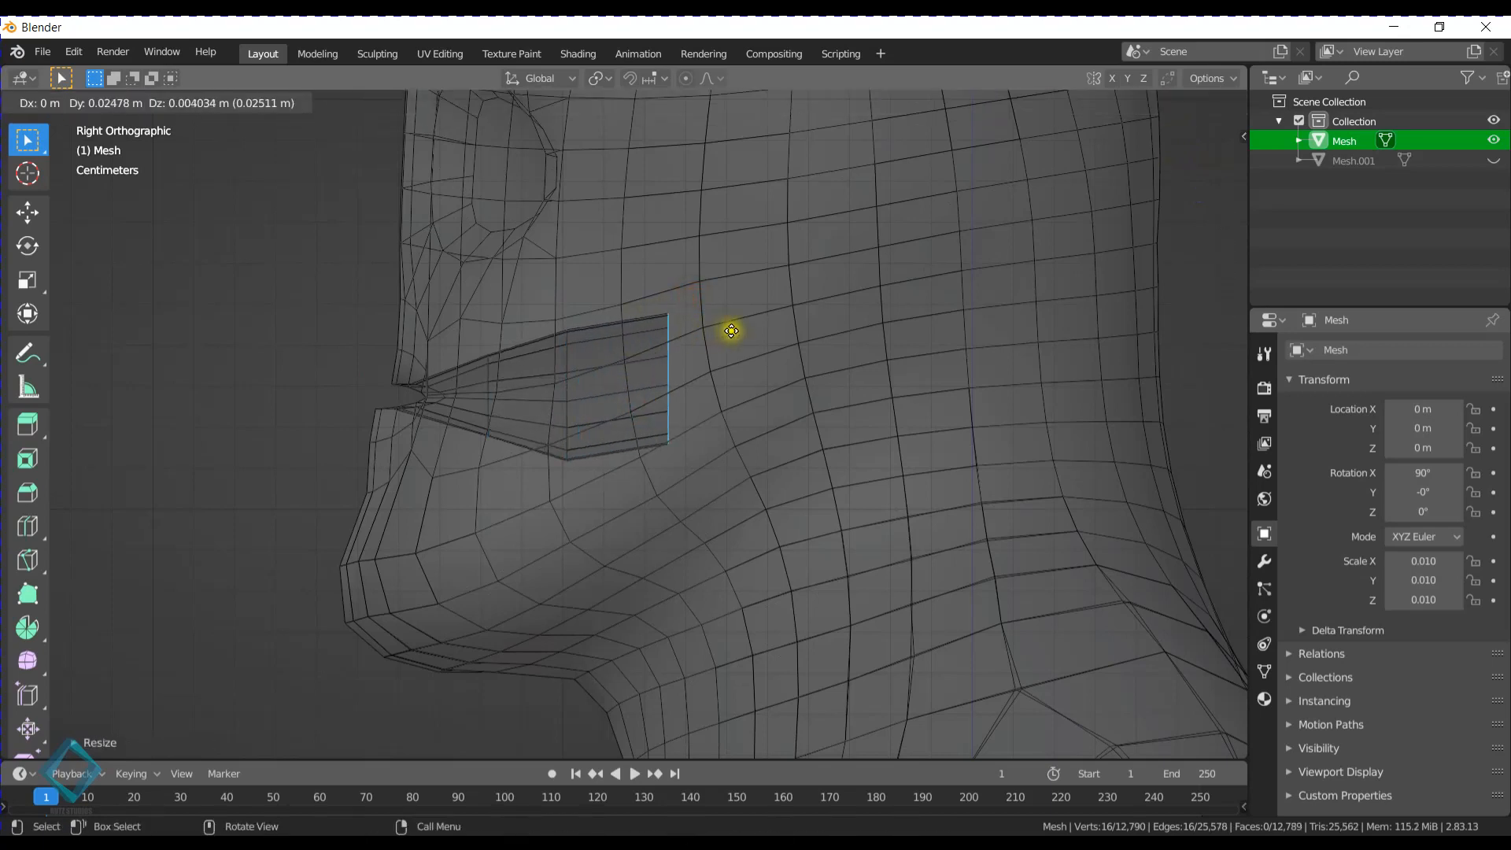
left_click(767, 346)
key("r")
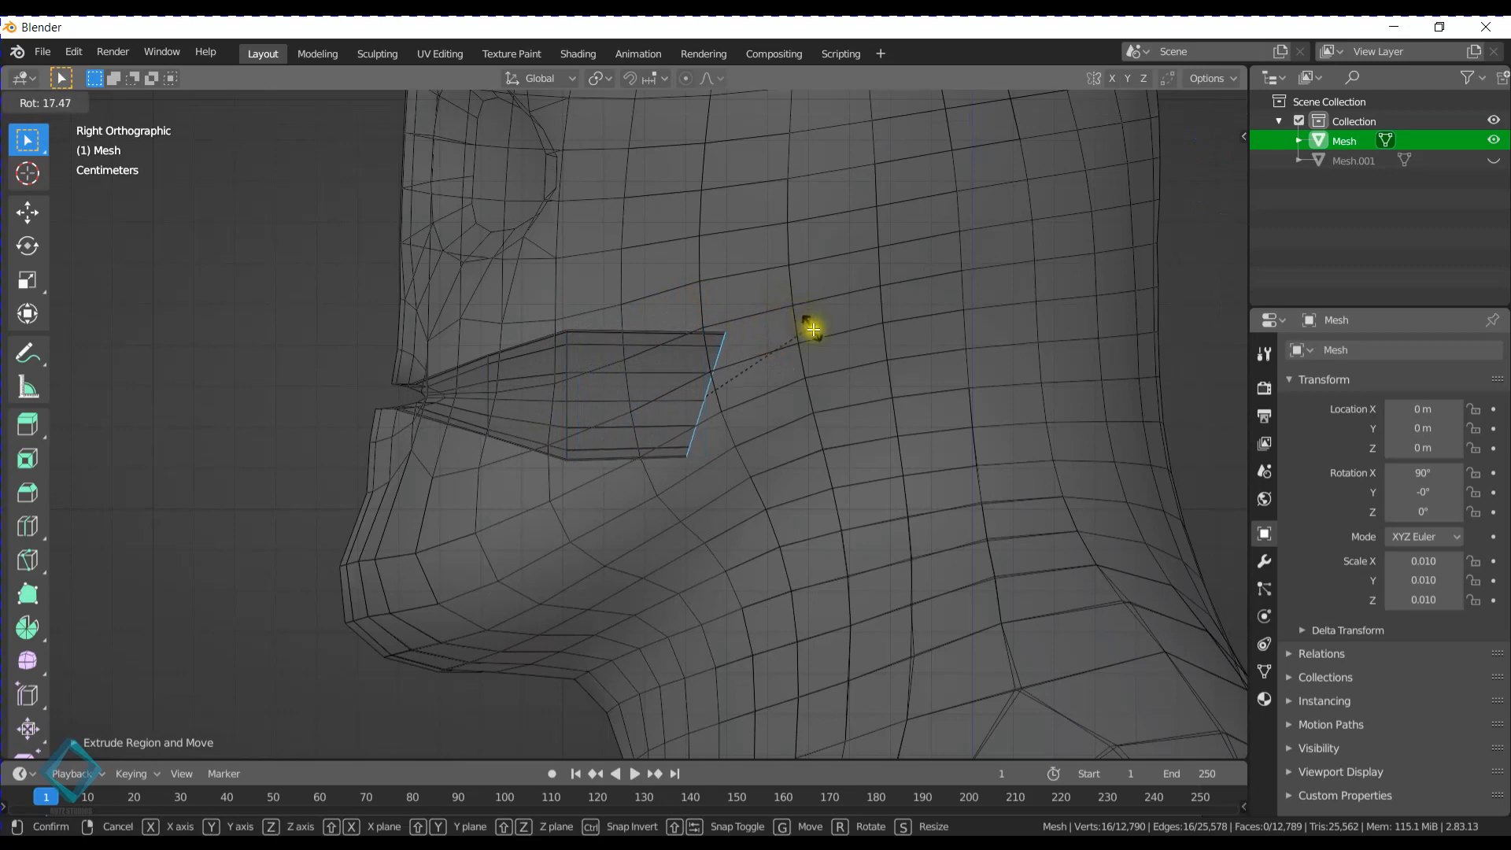
left_click(810, 328)
- Shift the tilted end loop of the mouth cavity slightly and scale it up evenly
key("g")
left_click(801, 335)
key("s")
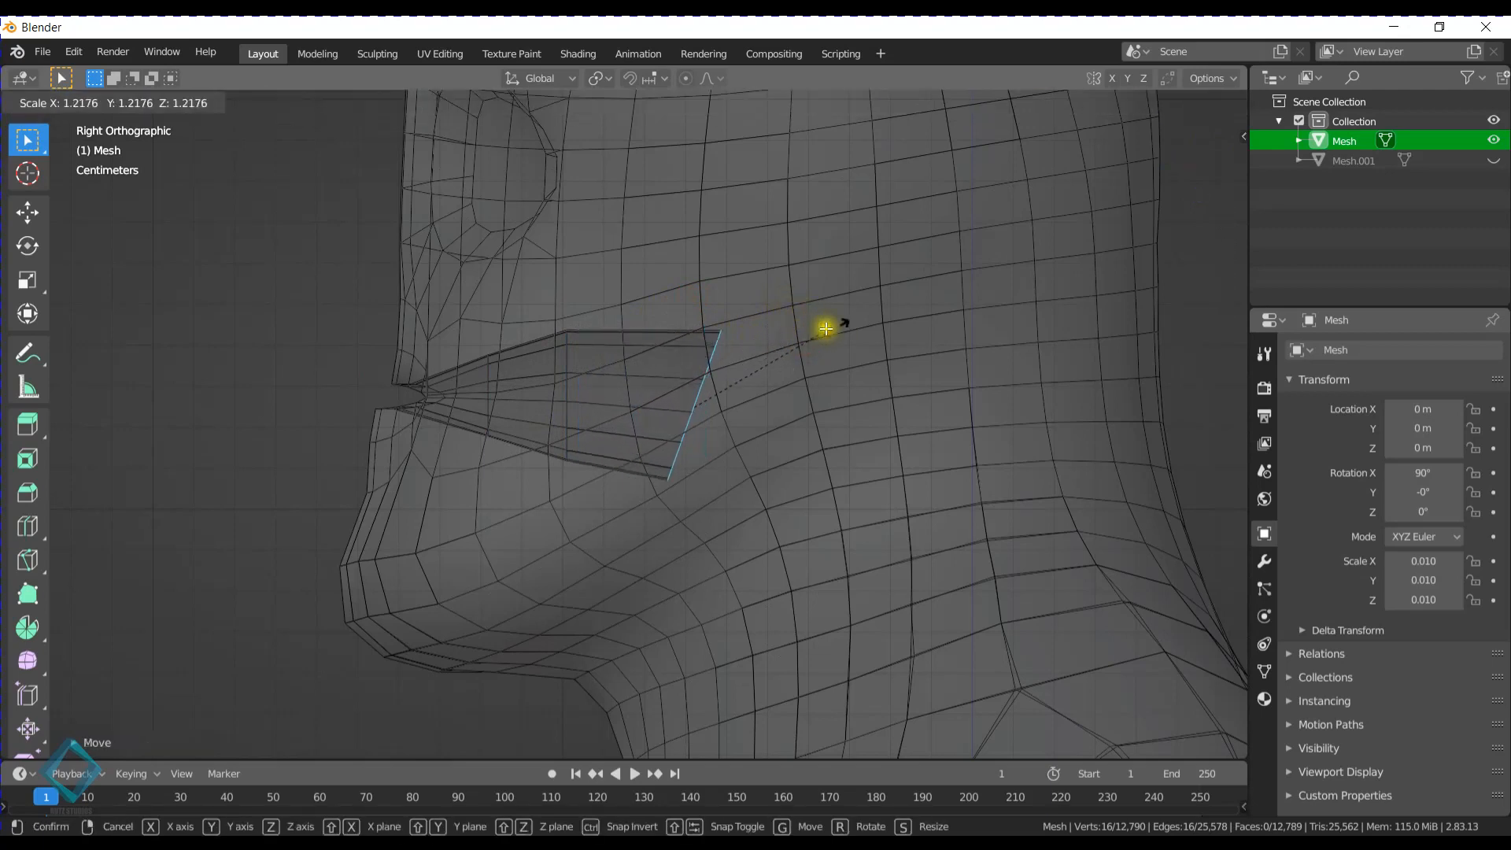
left_click(872, 316)
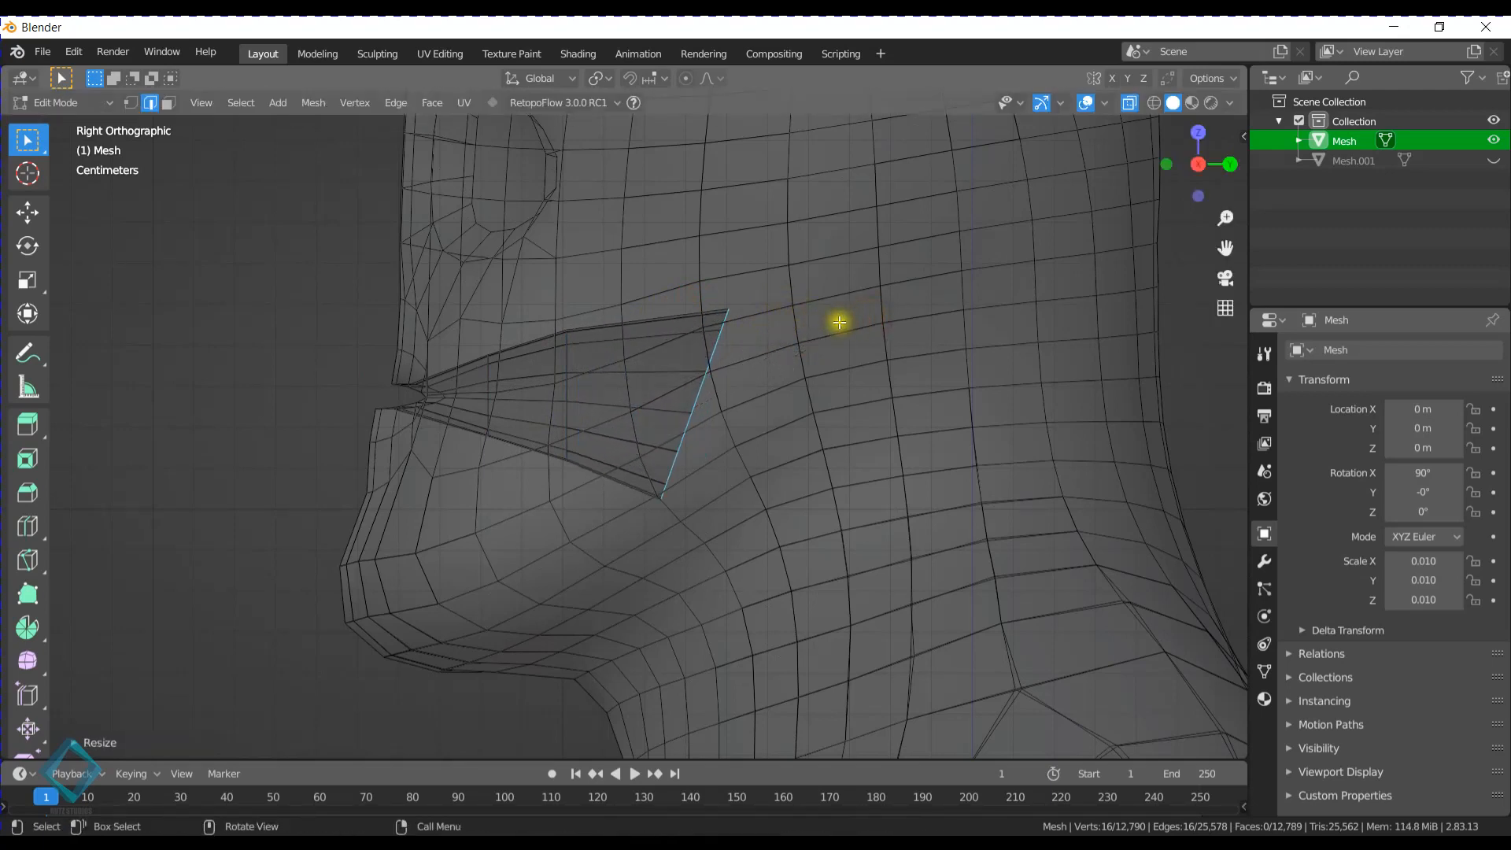
- Extrude the mouth cavity's end loop farther back and down, tilt it more steeply and scale it down
key("e")
left_click(961, 399)
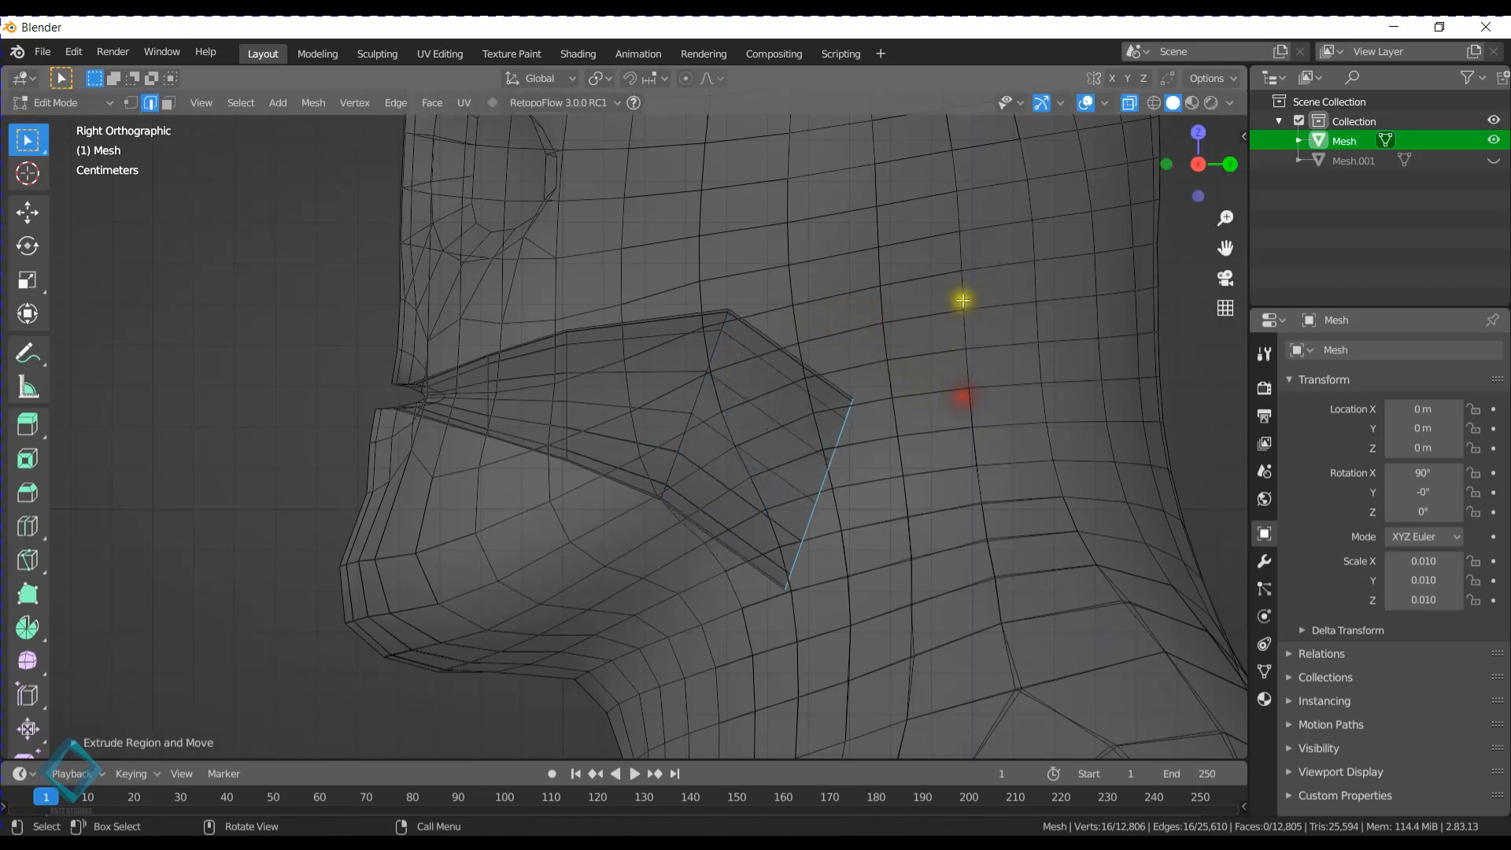
key("r")
left_click(985, 402)
key("s")
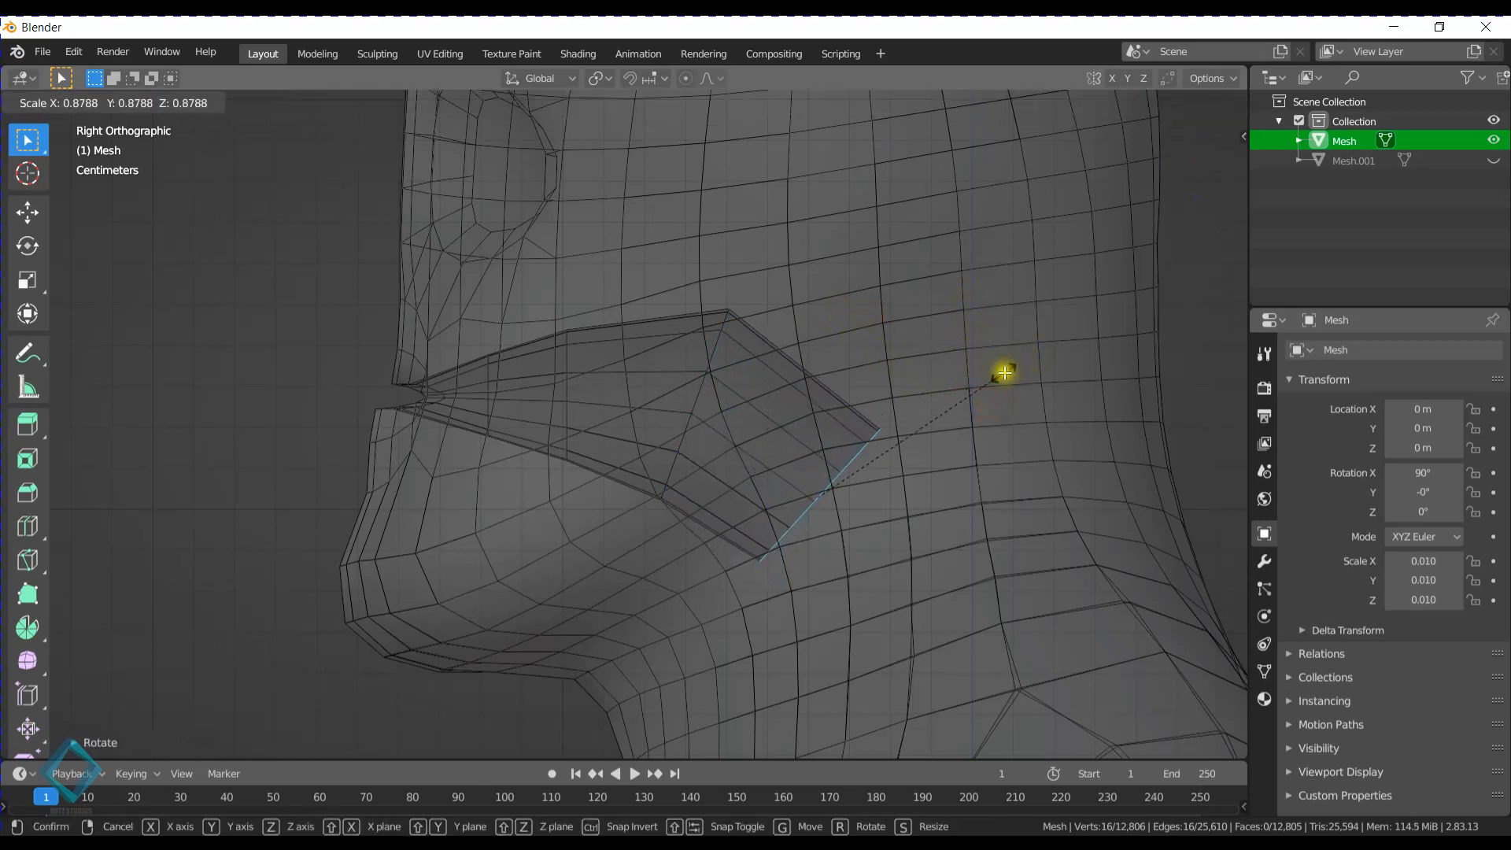
left_click(963, 395)
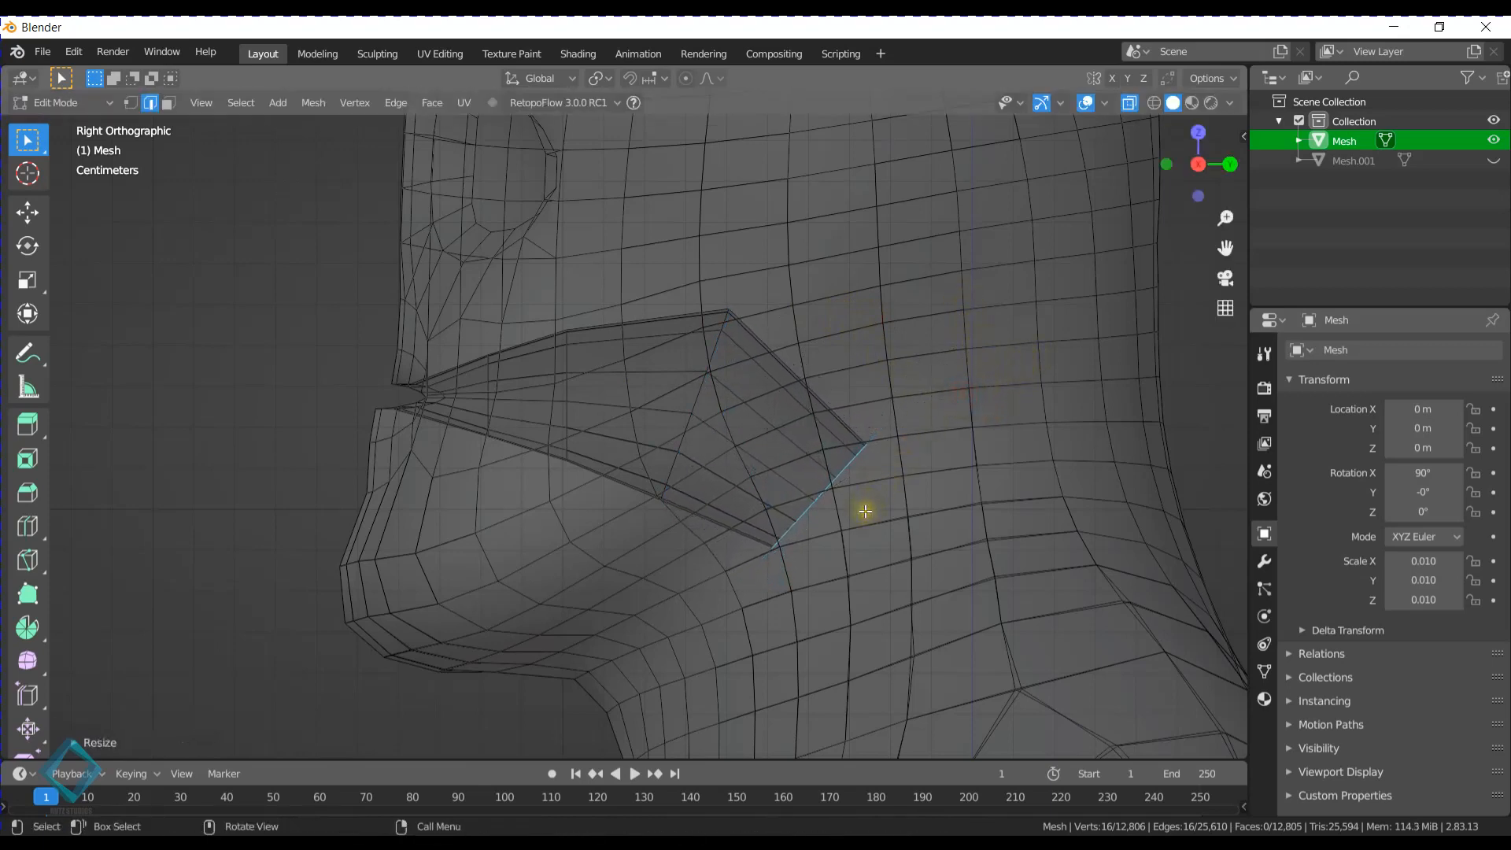
- Close the open back end of the mouth cavity by filling its selected edge loop with a face
middle_click_drag(865, 511, 826, 497)
key("f")
middle_click_drag(885, 439, 871, 405)
- Examine the shape of the mouth cavity inside the head in Object Mode, with and without X-ray and overlays
key("Tab")
middle_click_drag(414, 429, 439, 348)
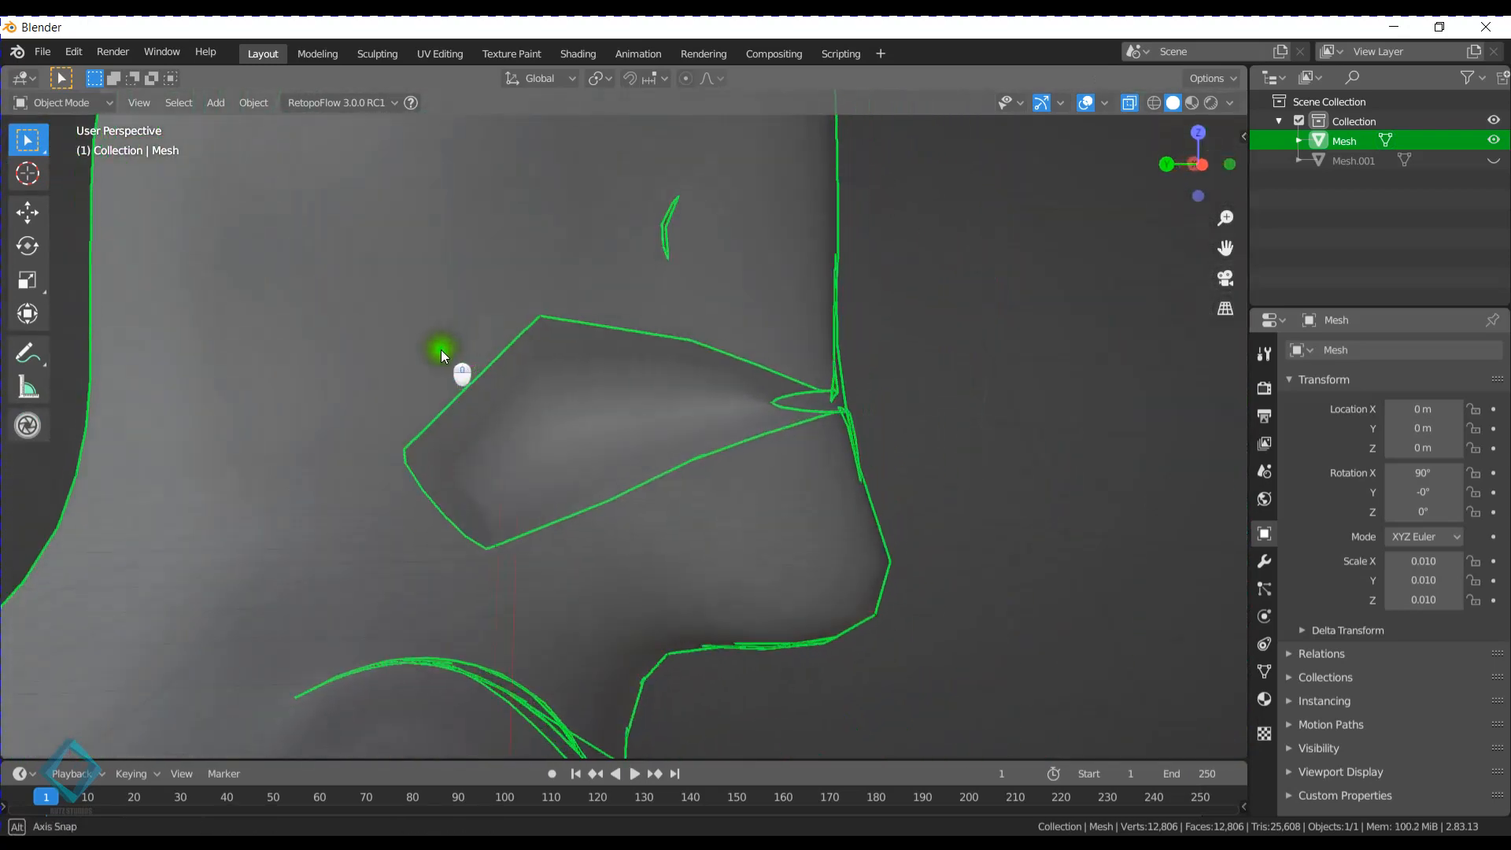
left_click(1131, 102)
middle_click_drag(769, 347, 625, 405)
scroll(752, 407, "up", 3)
scroll(782, 384, "up", 3)
scroll(625, 404, "down", 4)
left_click(1089, 102)
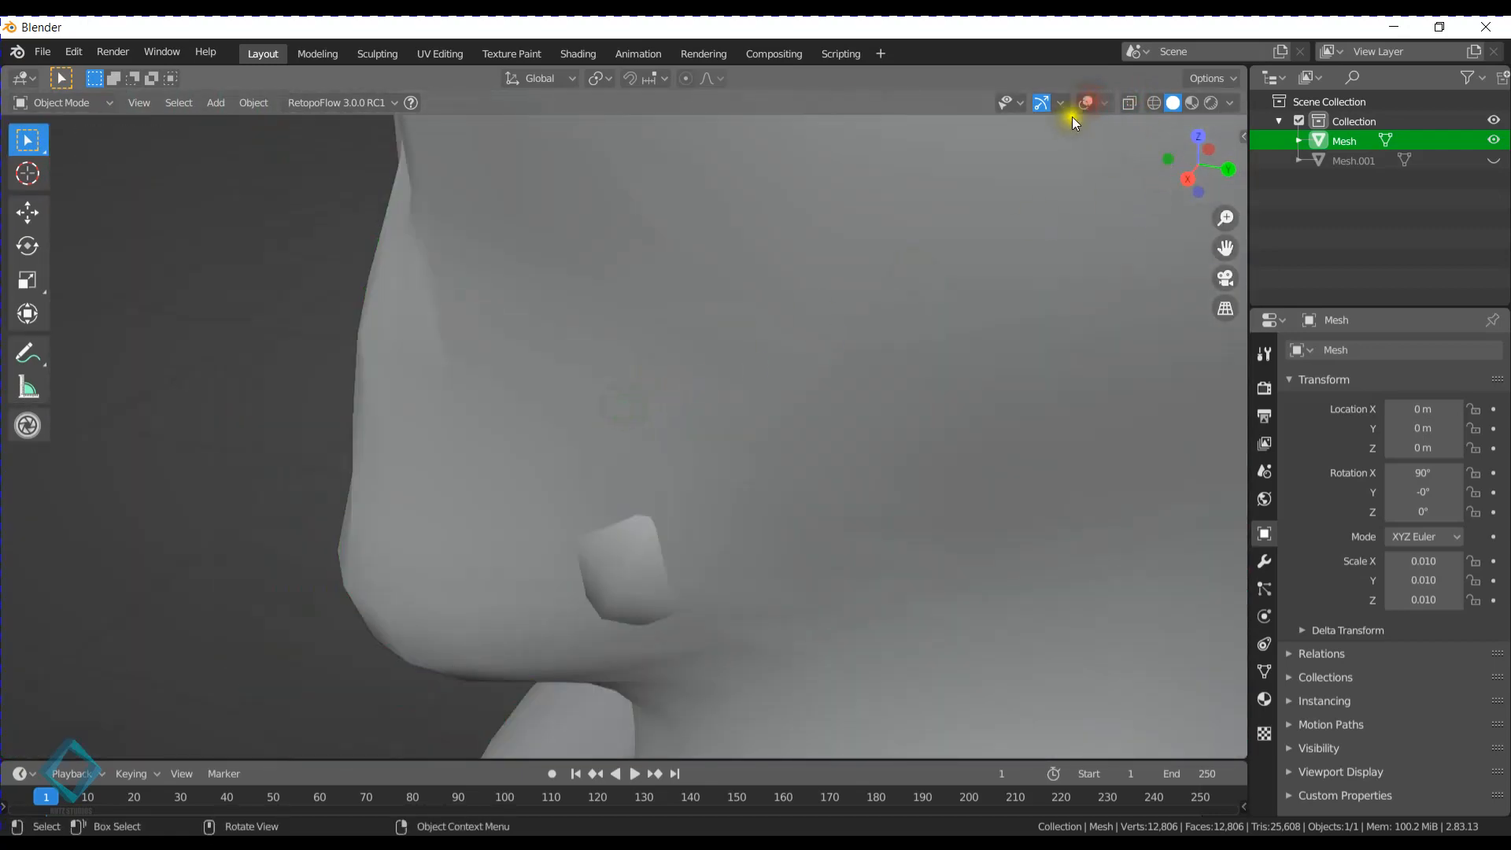
left_click(1086, 103)
left_click(1130, 102)
middle_click_drag(786, 350, 774, 306)
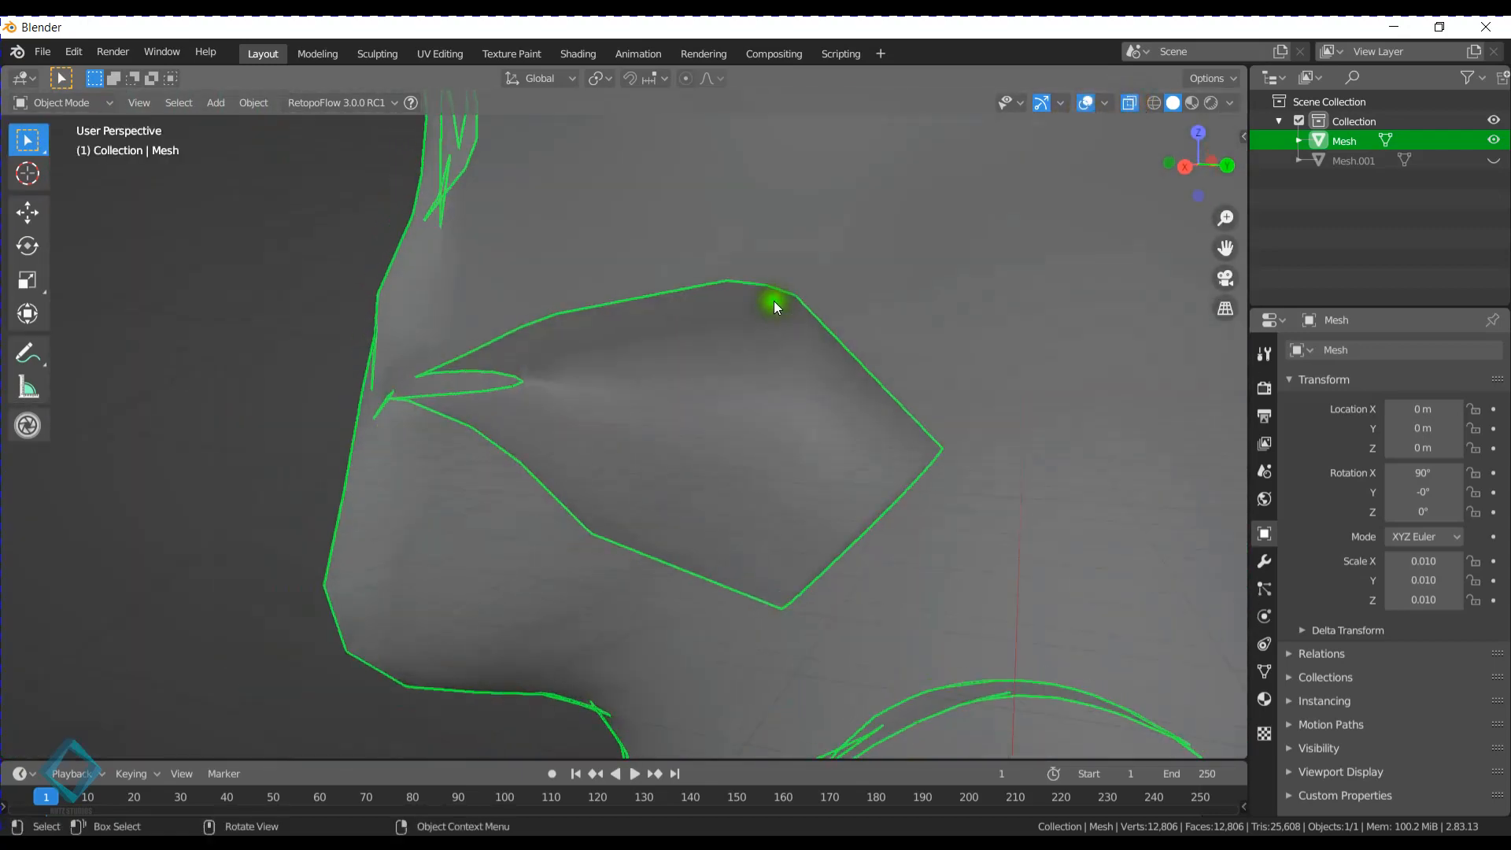
- Select the middle edge loop of the mouth cavity in Edit Mode and scale it narrower along the X axis
key("Tab")
middle_click_drag(710, 389, 631, 351)
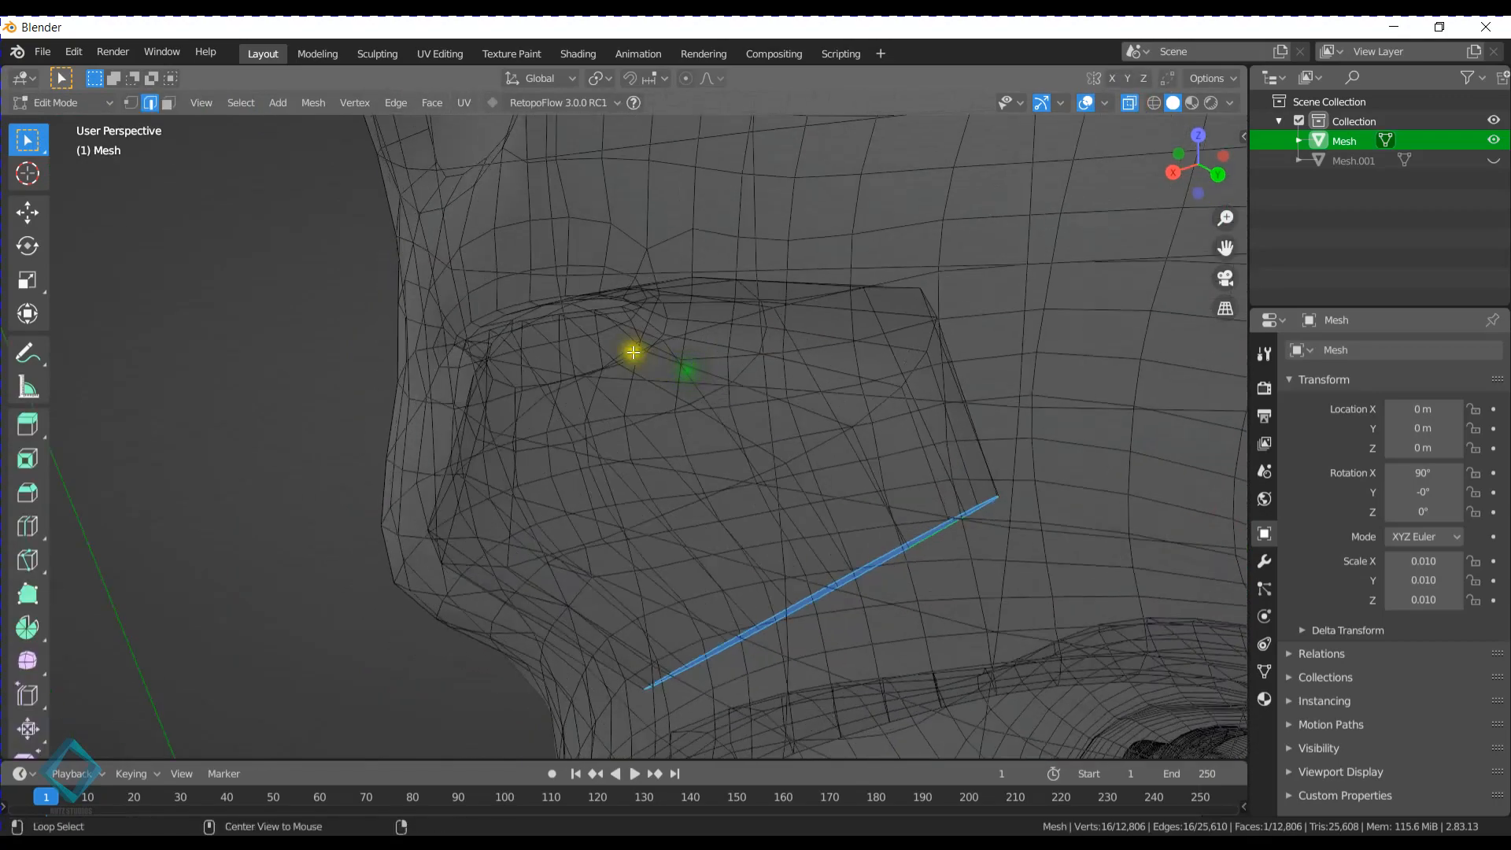
left_click(633, 353, "alt")
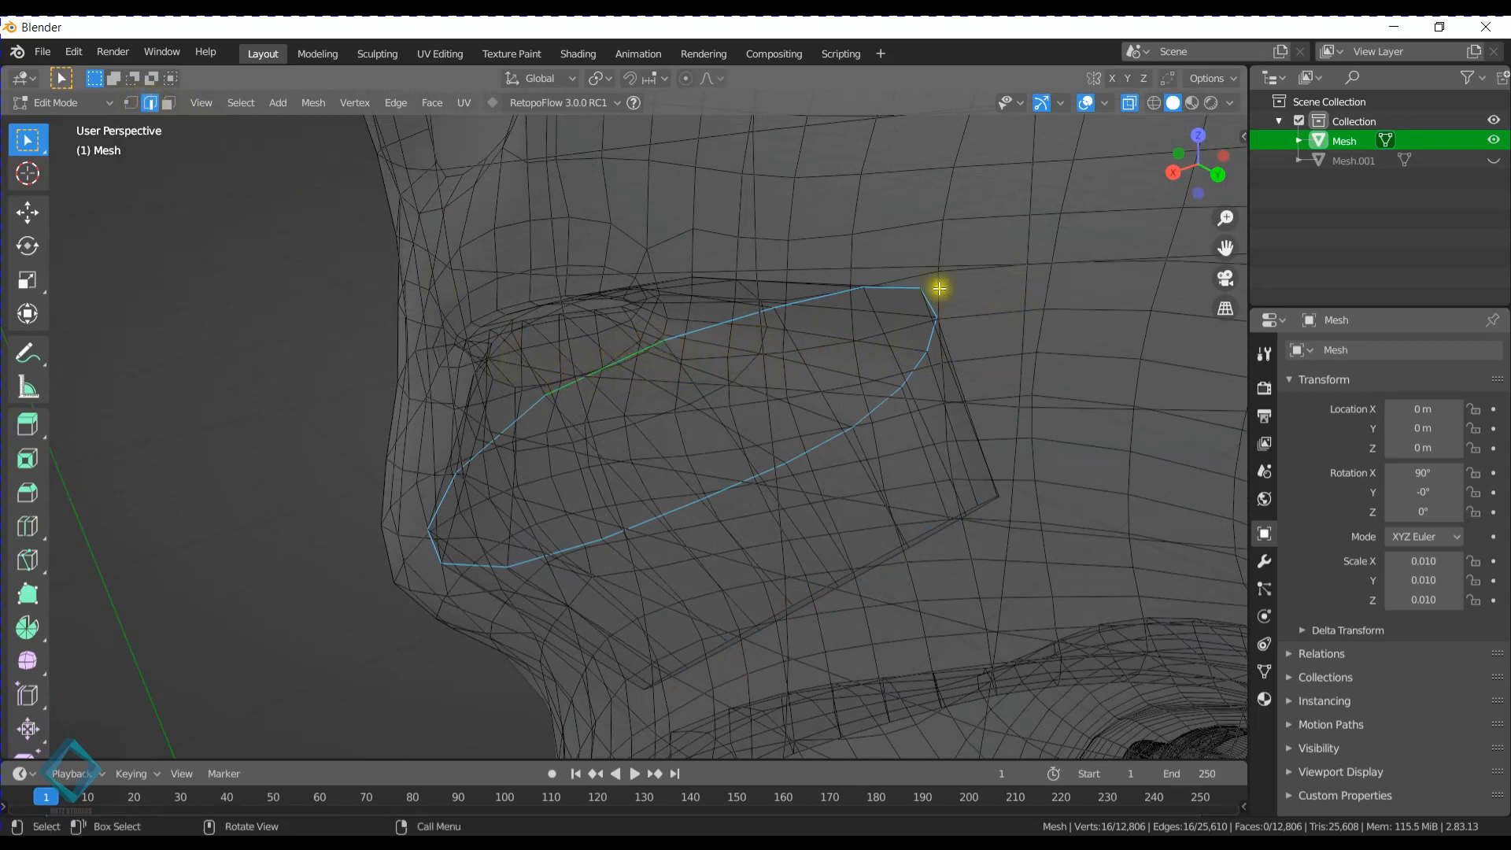
key("s")
key("x")
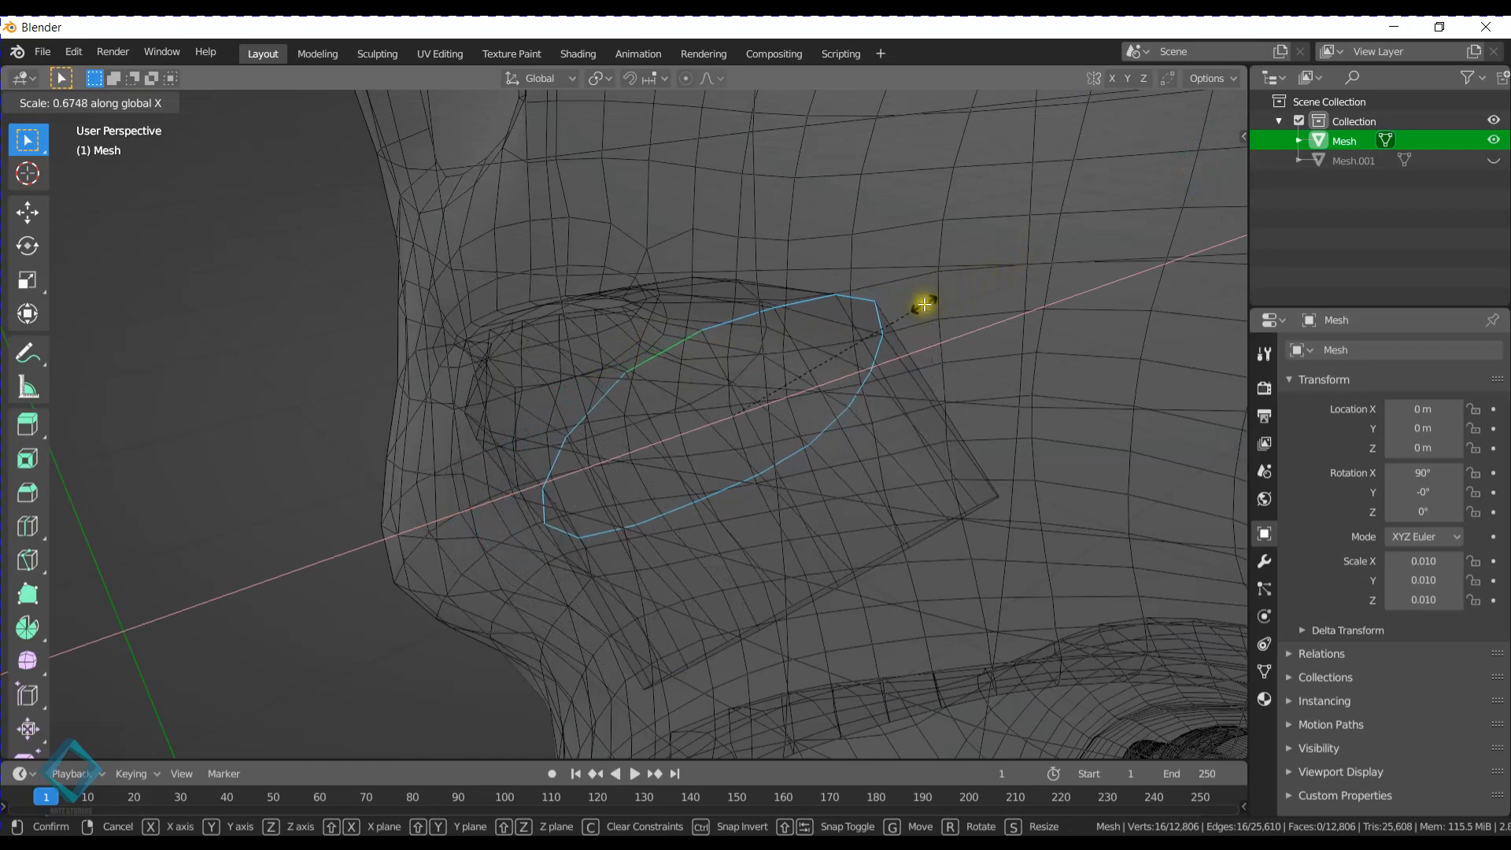
right_click(921, 301)
middle_click_drag(810, 567, 793, 530)
key("x")
left_click(776, 475)
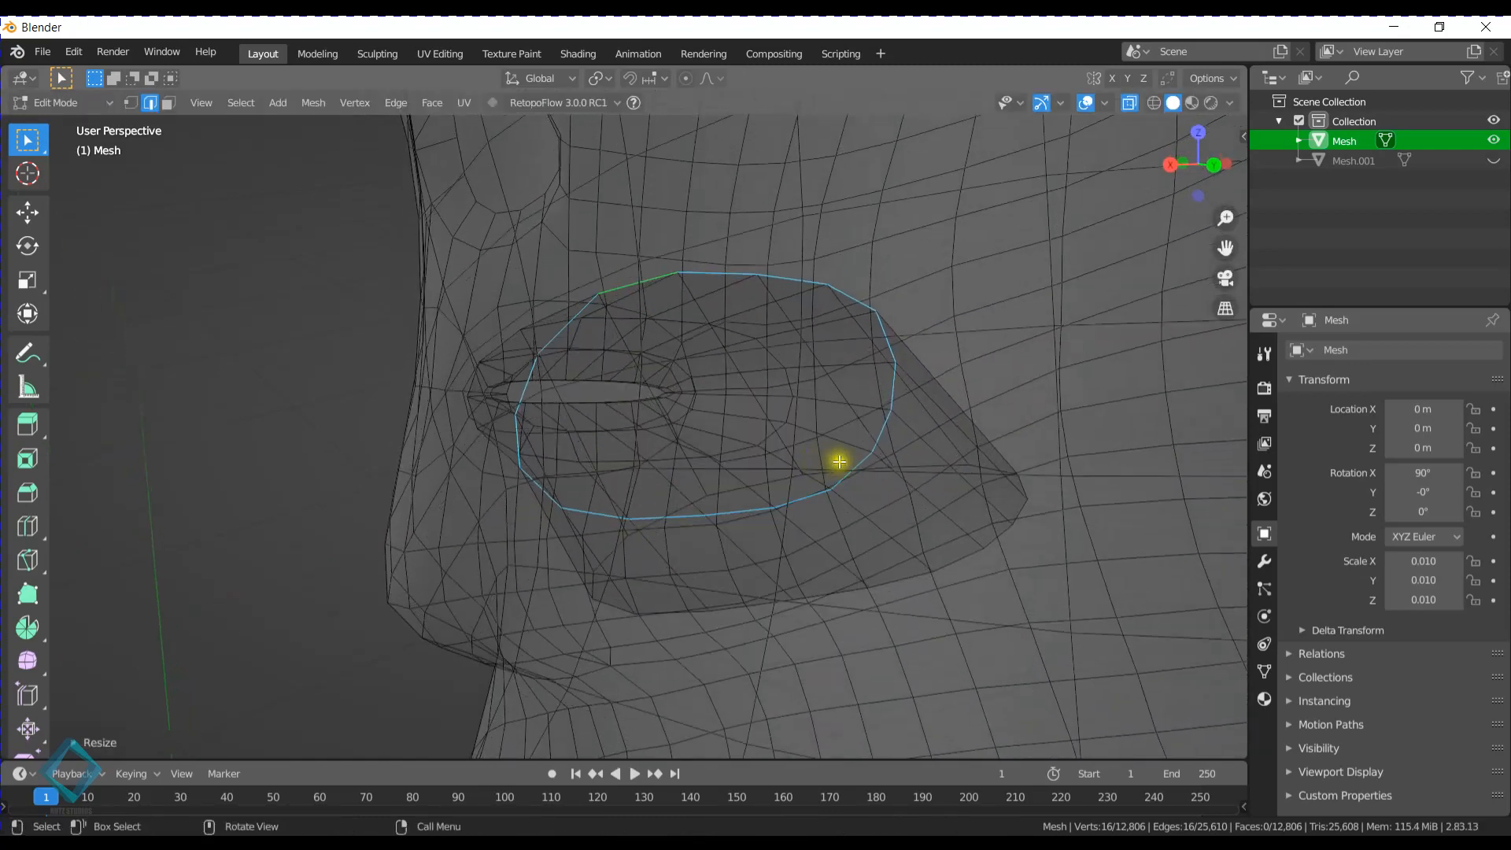
- Select the face closing the back of the mouth cavity and scale it down along the X axis
middle_click_drag(887, 476, 857, 530)
key("f")
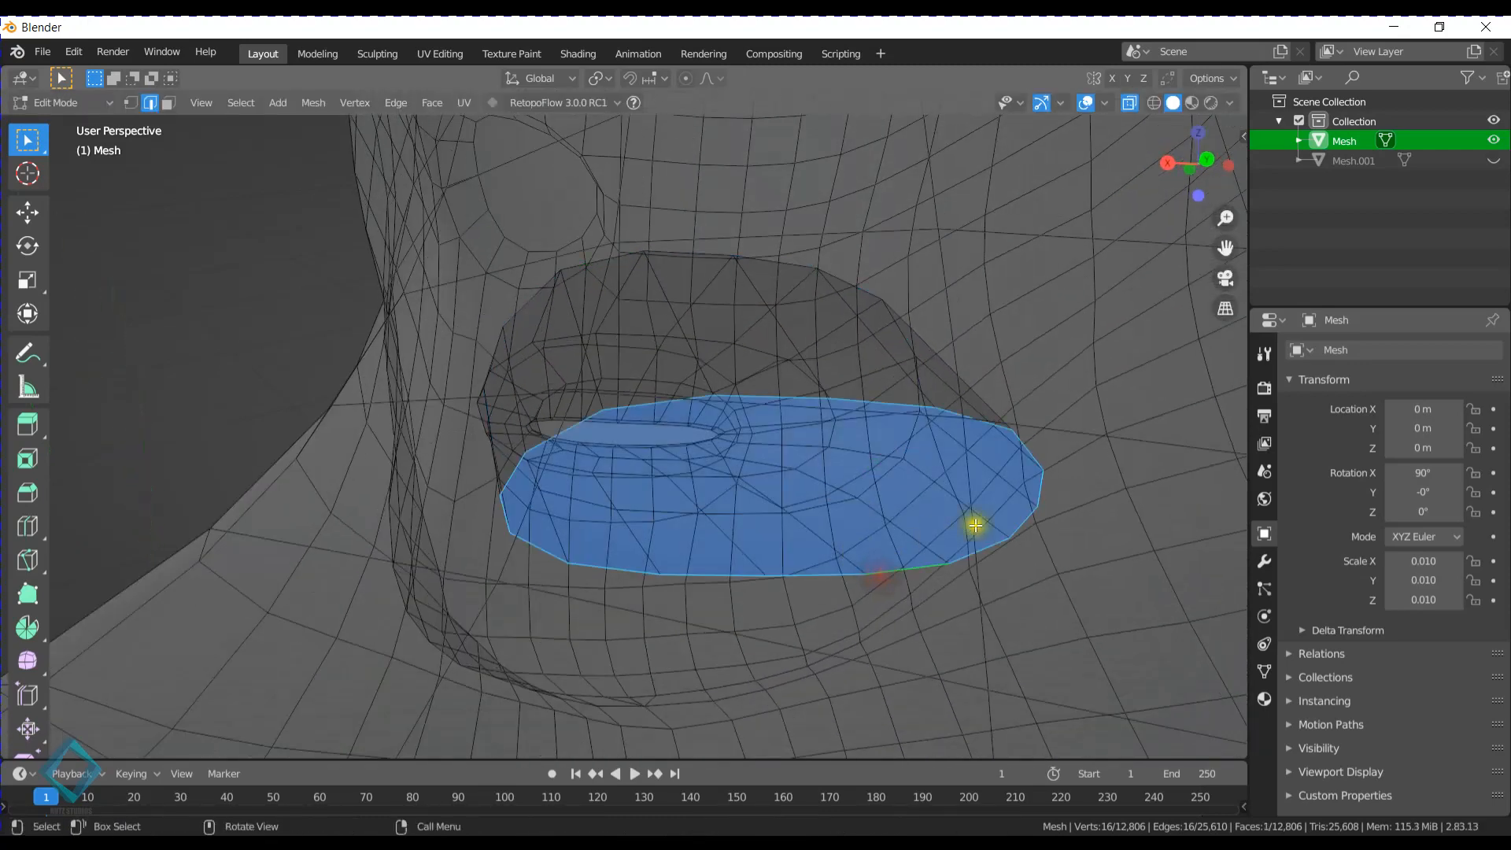
mouse_move(1053, 420)
middle_mouse_down()
mouse_move(1073, 449)
mouse_move(1055, 445)
middle_mouse_up()
key("s")
key("x")
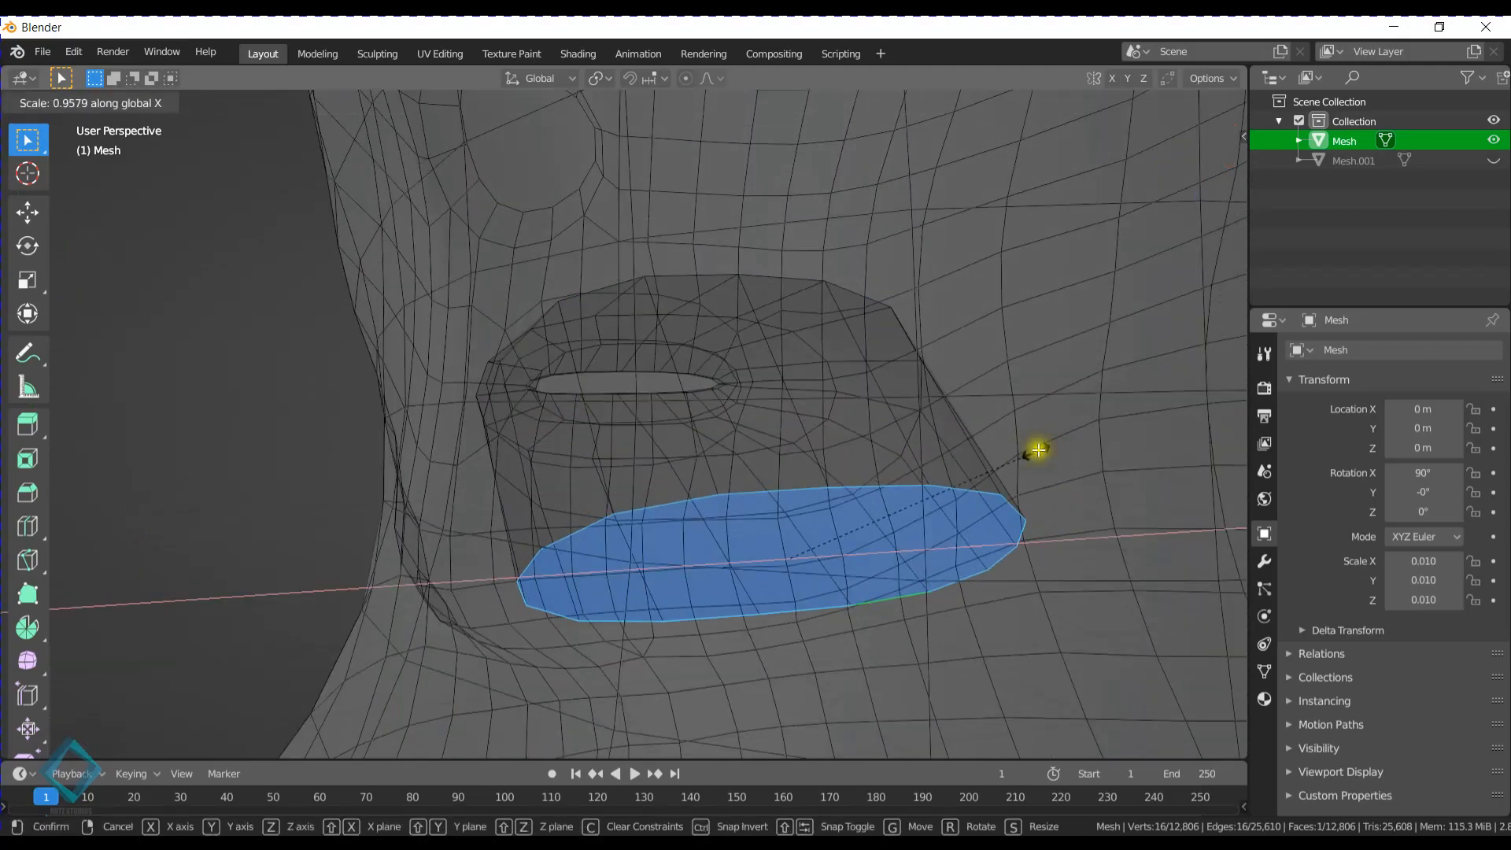
left_click(905, 467)
- Turn off X-ray display, switch to face selection and clear the current selection
mouse_move(685, 381)
middle_mouse_down()
mouse_move(718, 422)
mouse_move(890, 375)
mouse_move(735, 395)
mouse_move(715, 371)
mouse_move(692, 389)
middle_mouse_up()
left_click(1133, 107)
middle_click_drag(810, 354, 826, 374)
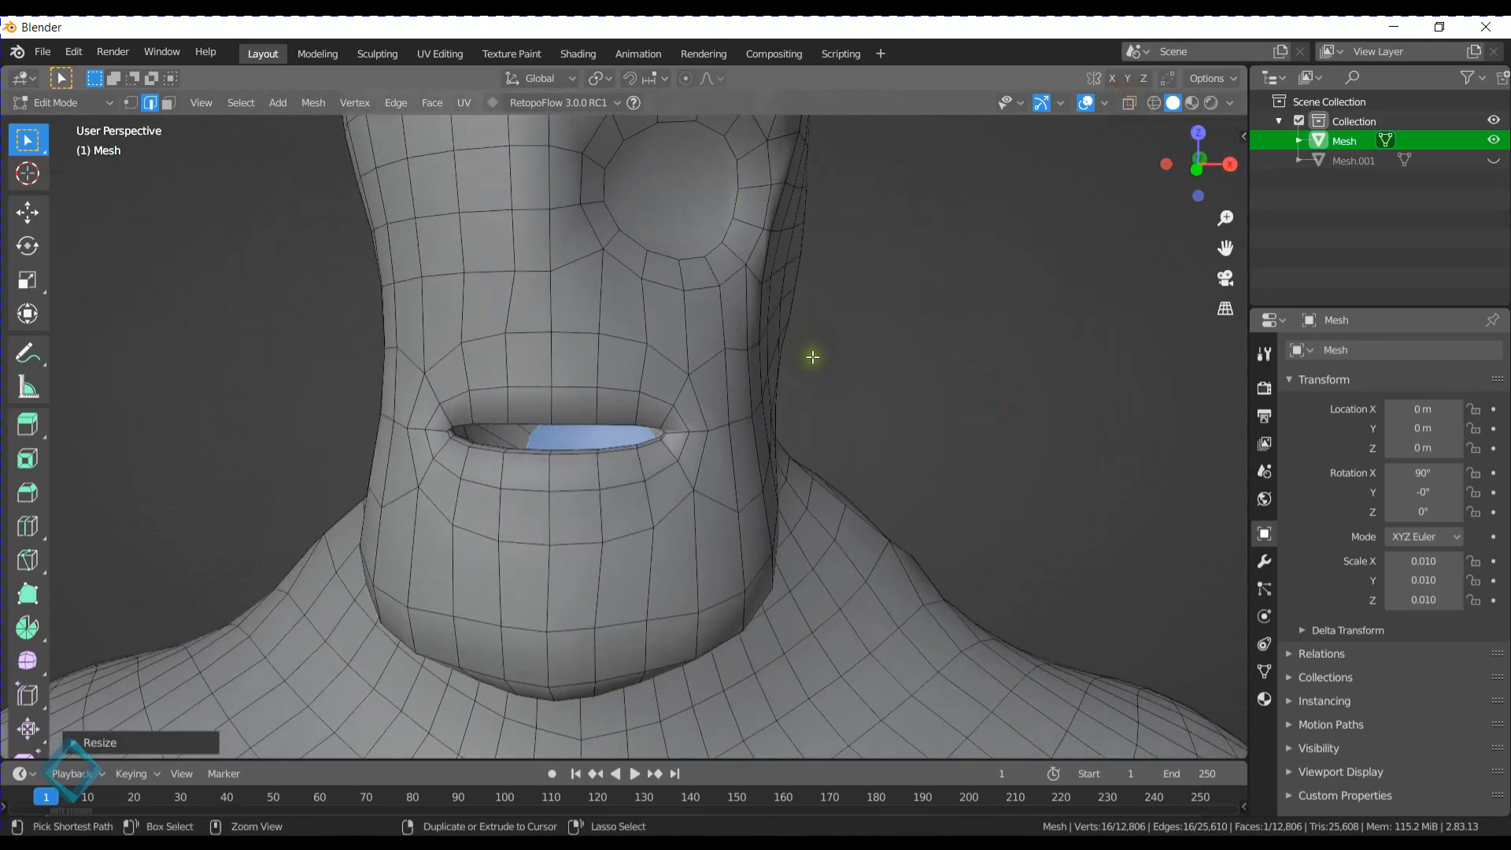
key("ctrl+s")
key("Escape")
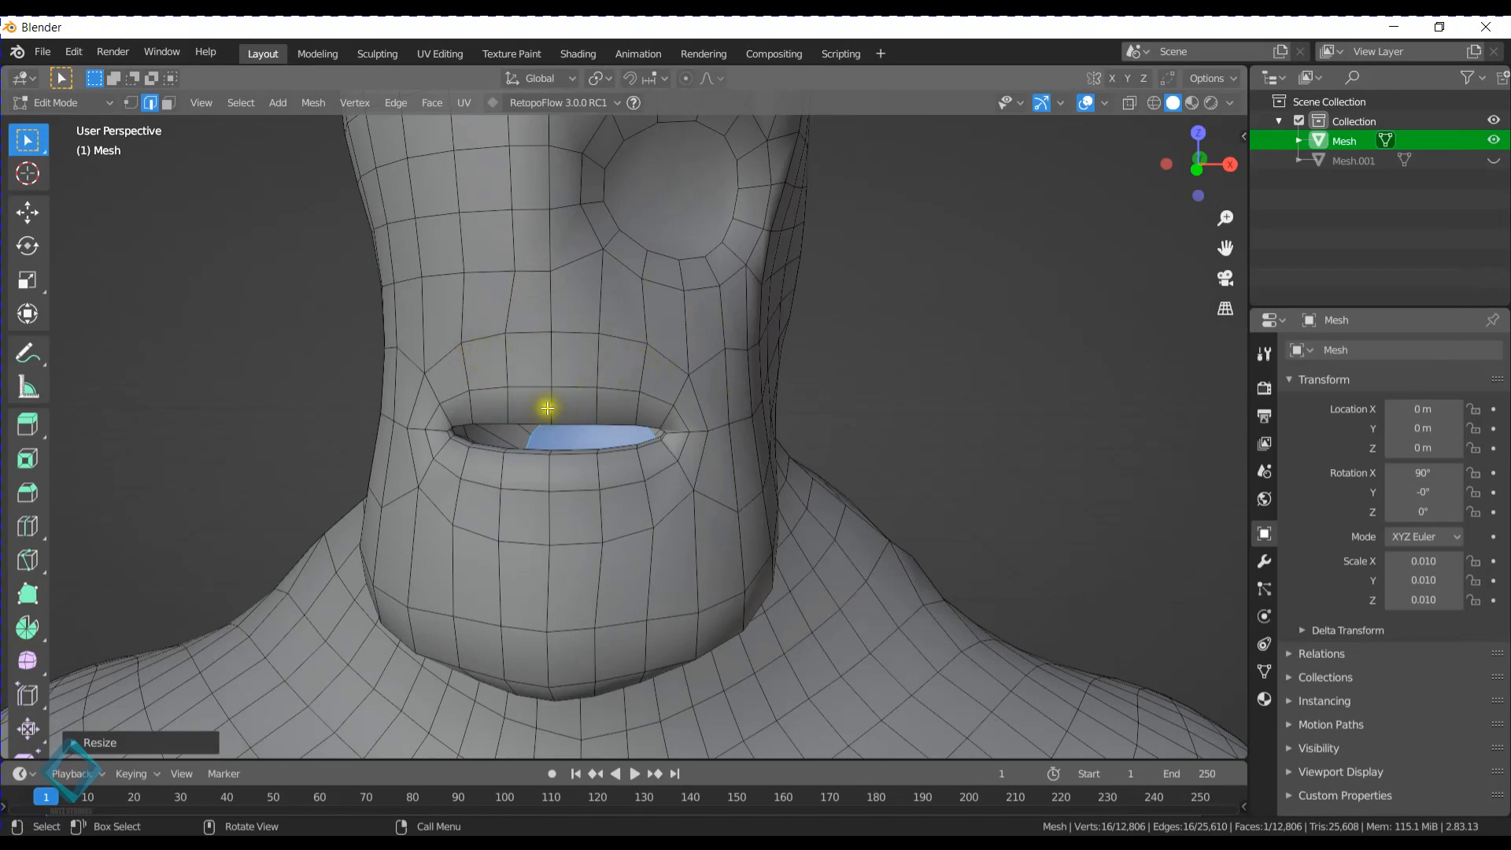
left_click(172, 110)
left_click(229, 320)
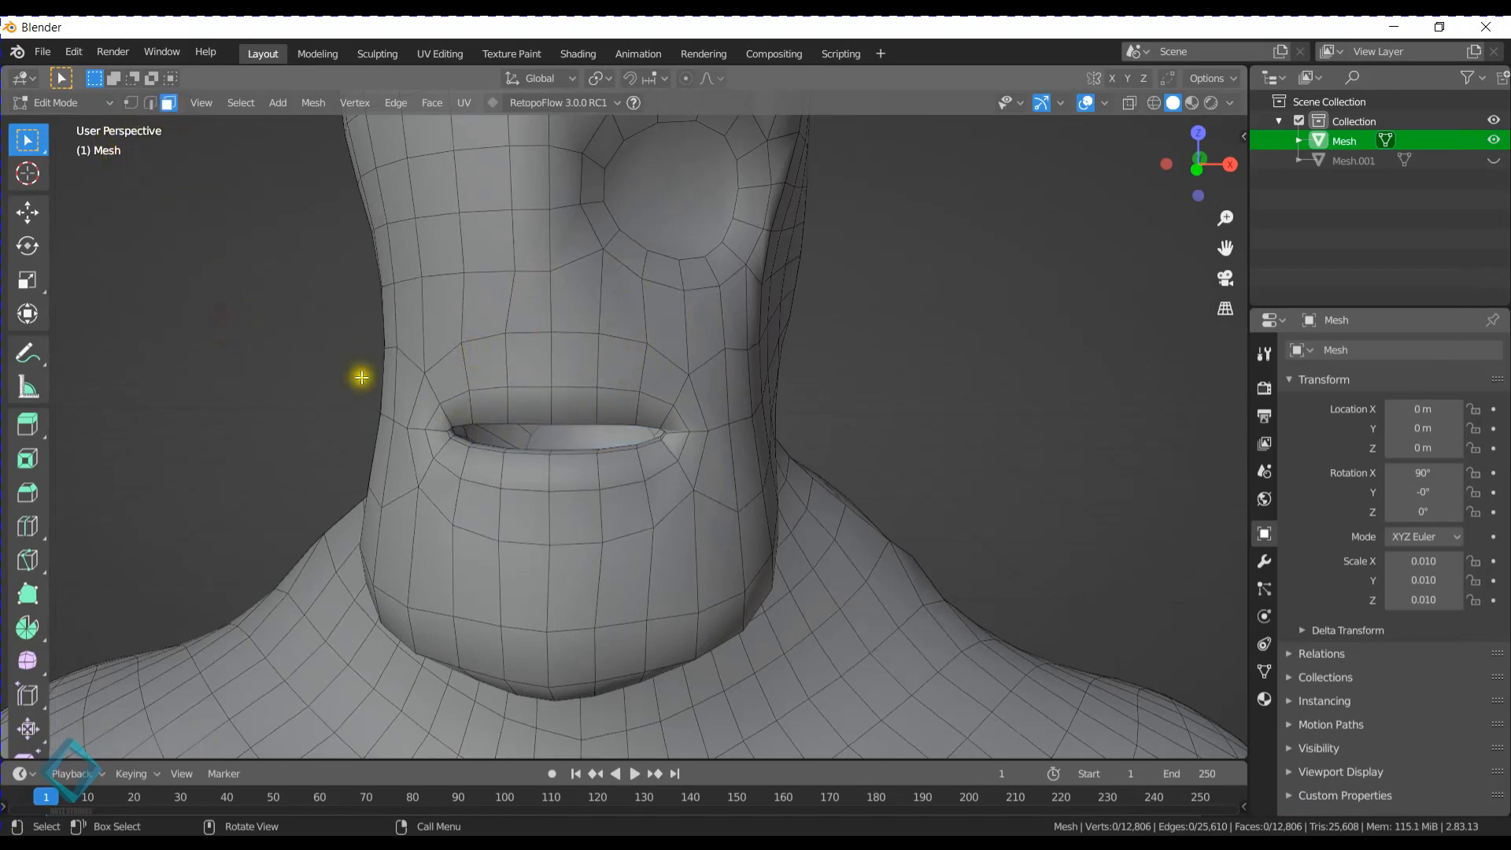
- Examine the mouth opening, eye socket and overall head shape from several angles and distances
middle_click_drag(360, 390, 528, 357)
middle_click_drag(596, 394, 678, 375)
middle_click_drag(605, 306, 615, 386)
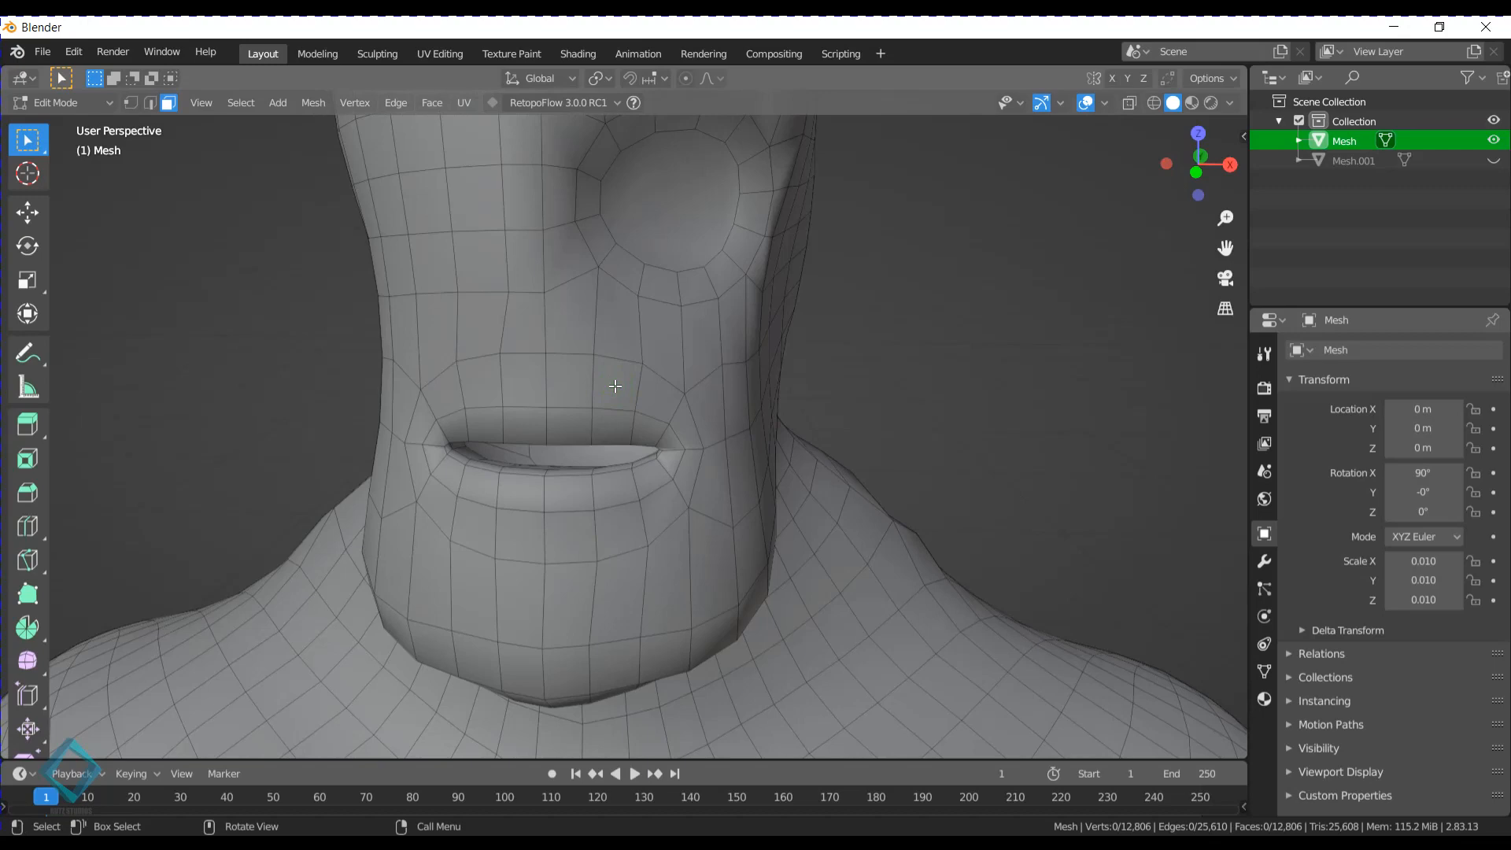
scroll(616, 383, "down", 4)
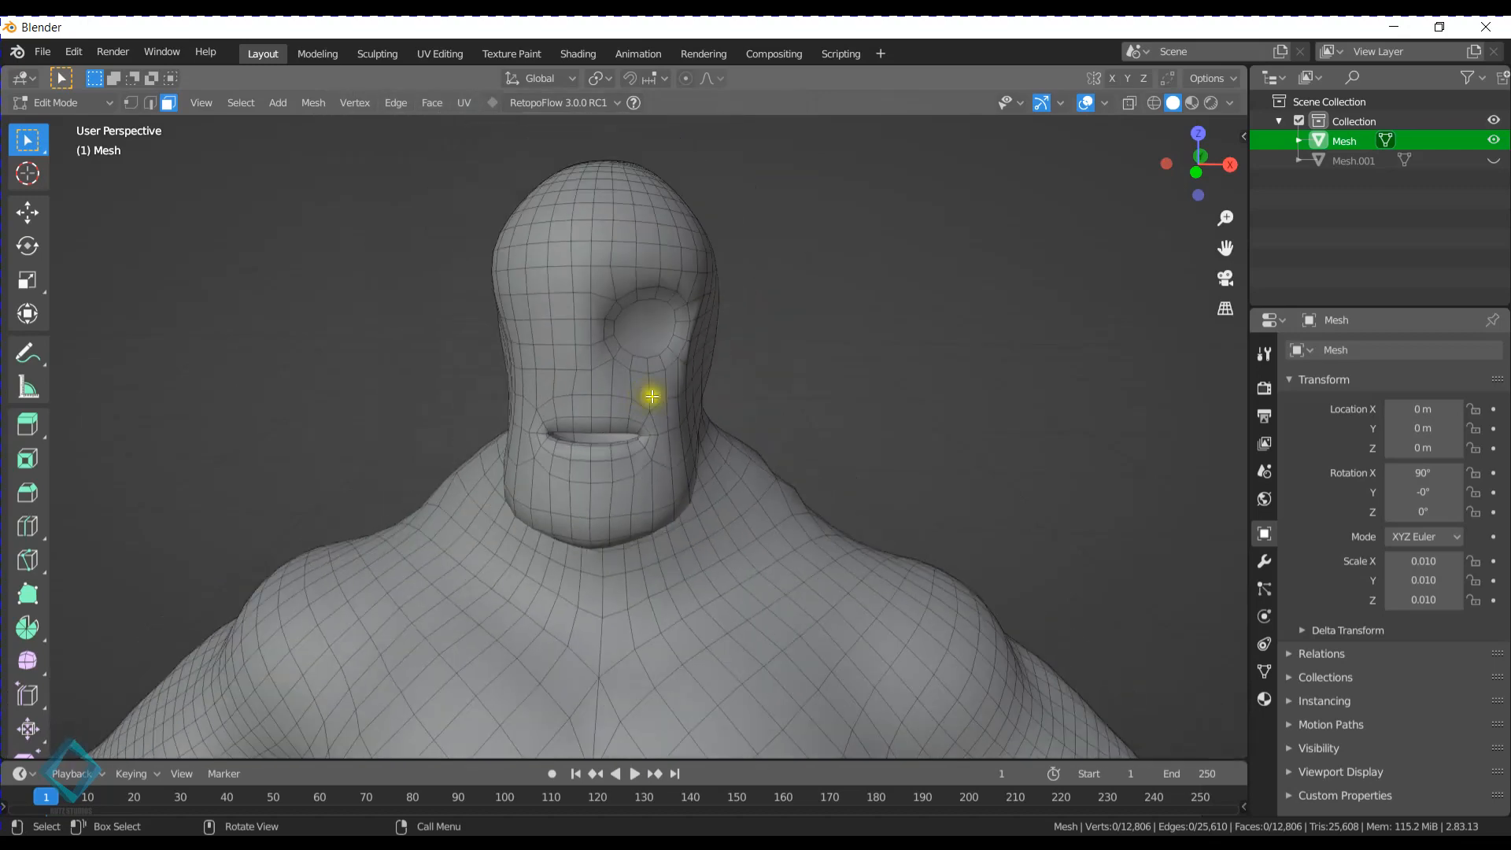
middle_click_drag(652, 397, 594, 416)
scroll(617, 391, "up", 5)
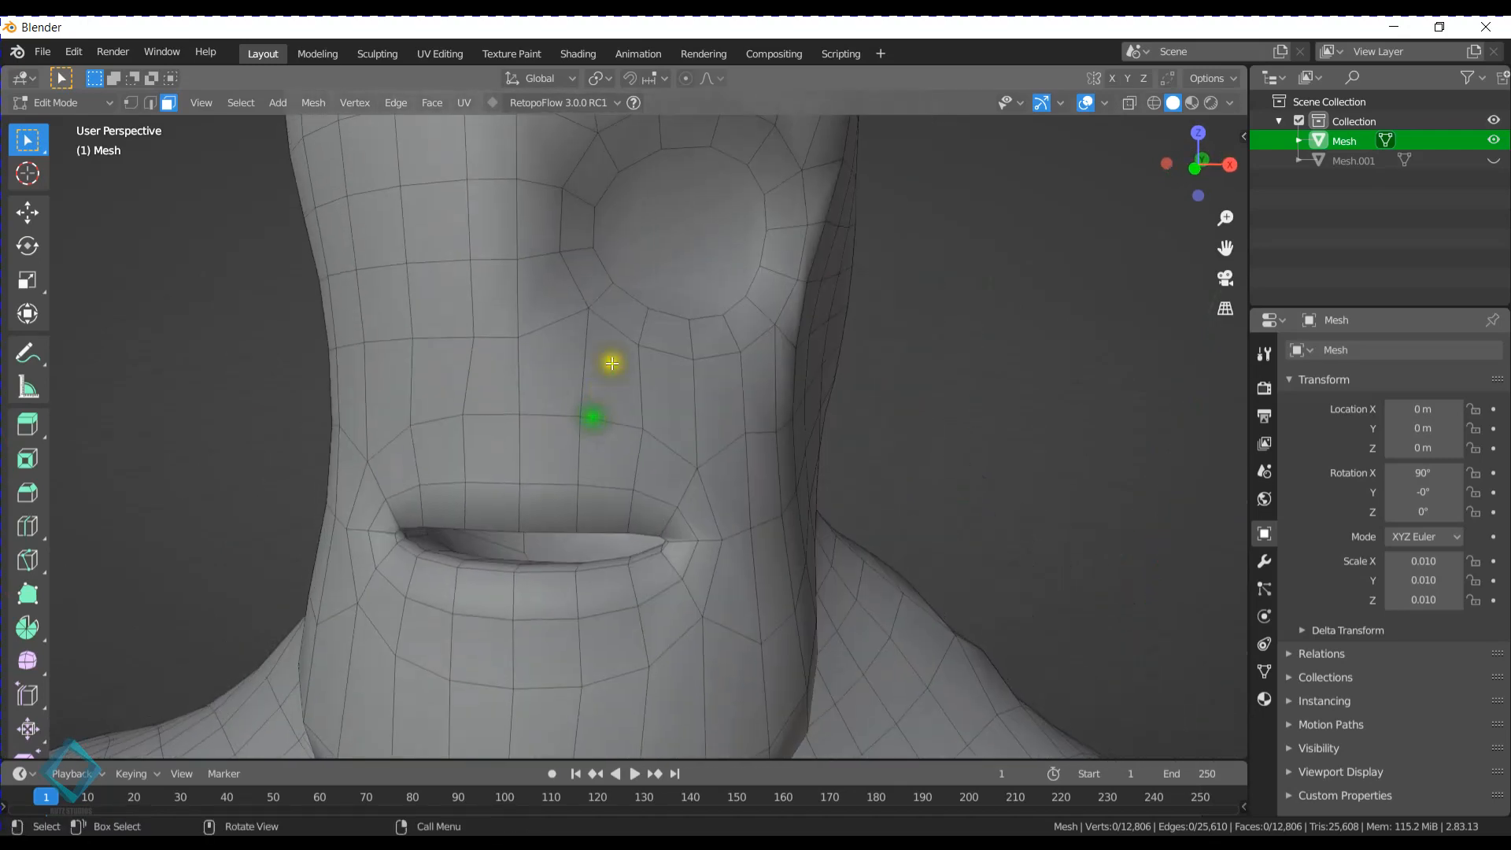
left_click(654, 233)
mouse_move(768, 228)
middle_mouse_down()
mouse_move(674, 256)
mouse_move(683, 279)
middle_mouse_up()
scroll(669, 287, "down", 5)
- Switch to Sculpt Mode and reshape the upper lip, mouth corner and cheek with the Grab brush
key("ctrl+Tab")
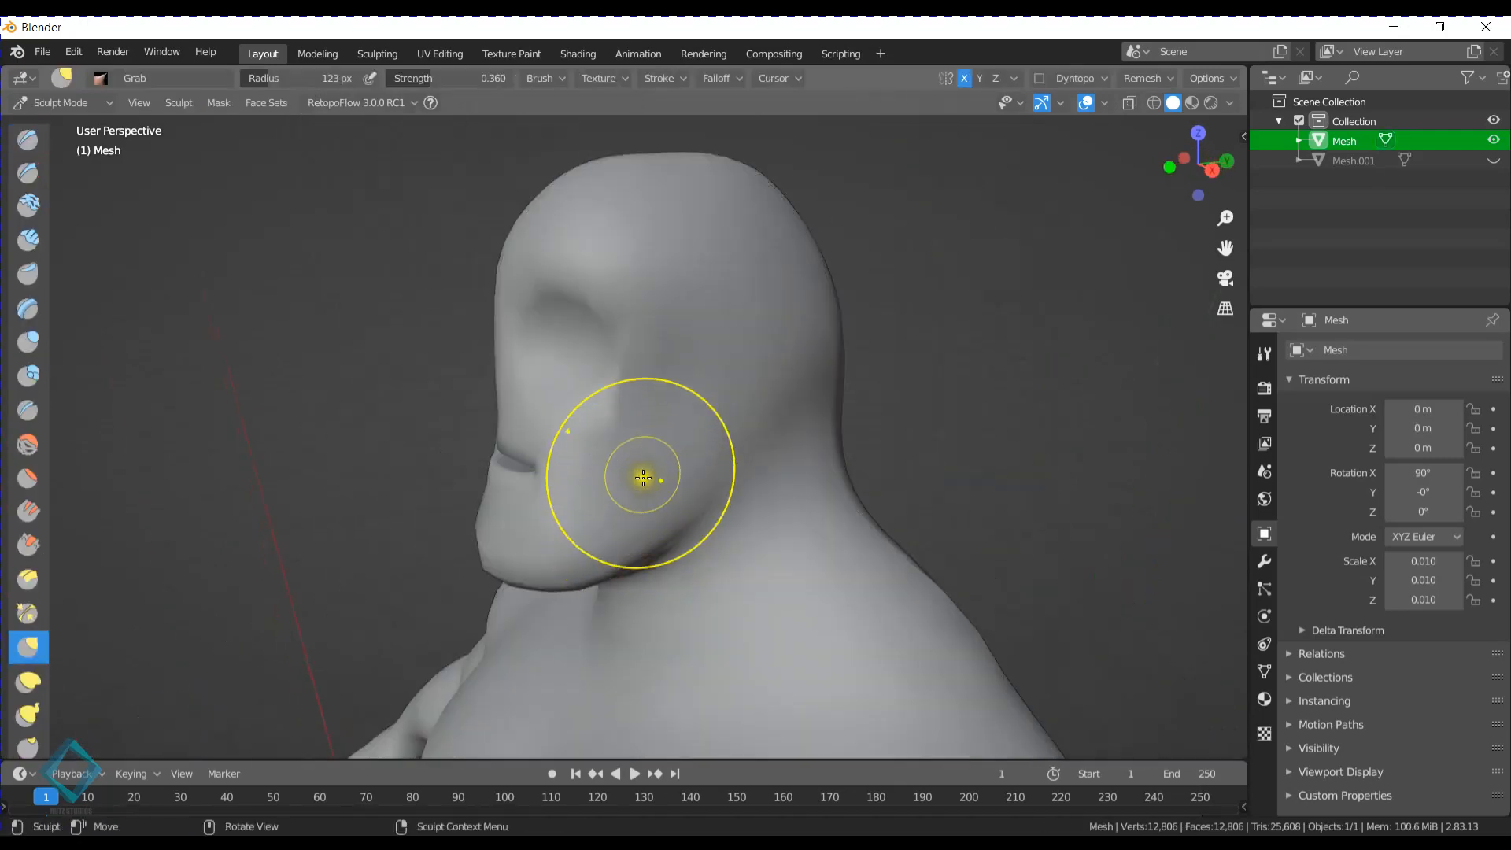
mouse_move(639, 384)
middle_mouse_down()
mouse_move(708, 449)
mouse_move(739, 380)
middle_mouse_up()
scroll(729, 432, "up", 4)
mouse_move(782, 300)
left_mouse_down()
mouse_move(837, 287)
mouse_move(809, 319)
mouse_move(850, 327)
left_mouse_up()
left_click_drag(809, 241, 860, 229)
mouse_move(860, 229)
middle_mouse_down()
mouse_move(721, 267)
mouse_move(607, 247)
middle_mouse_up()
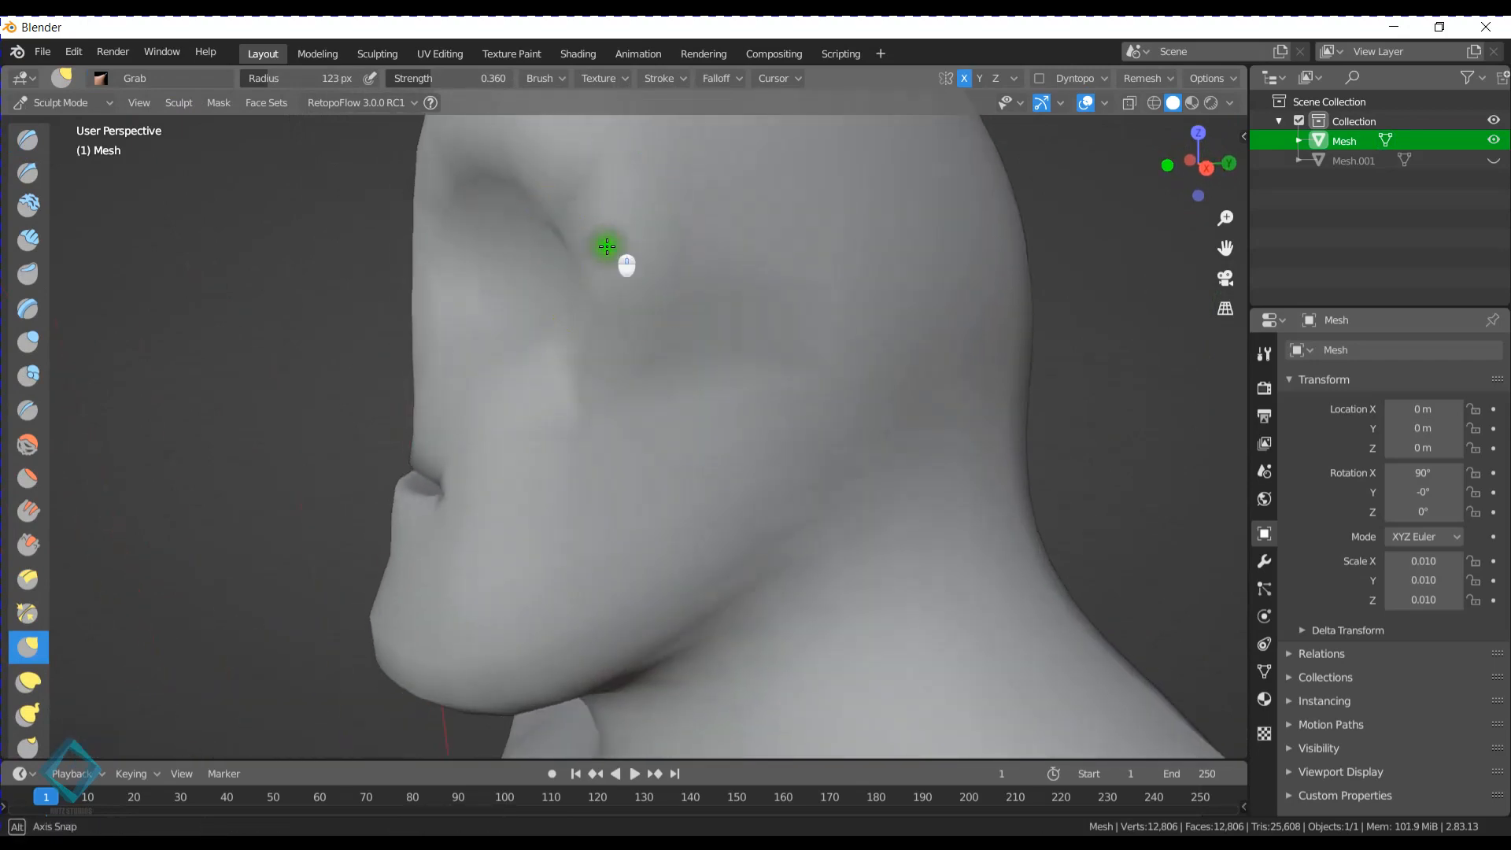
scroll(564, 233, "down", 4)
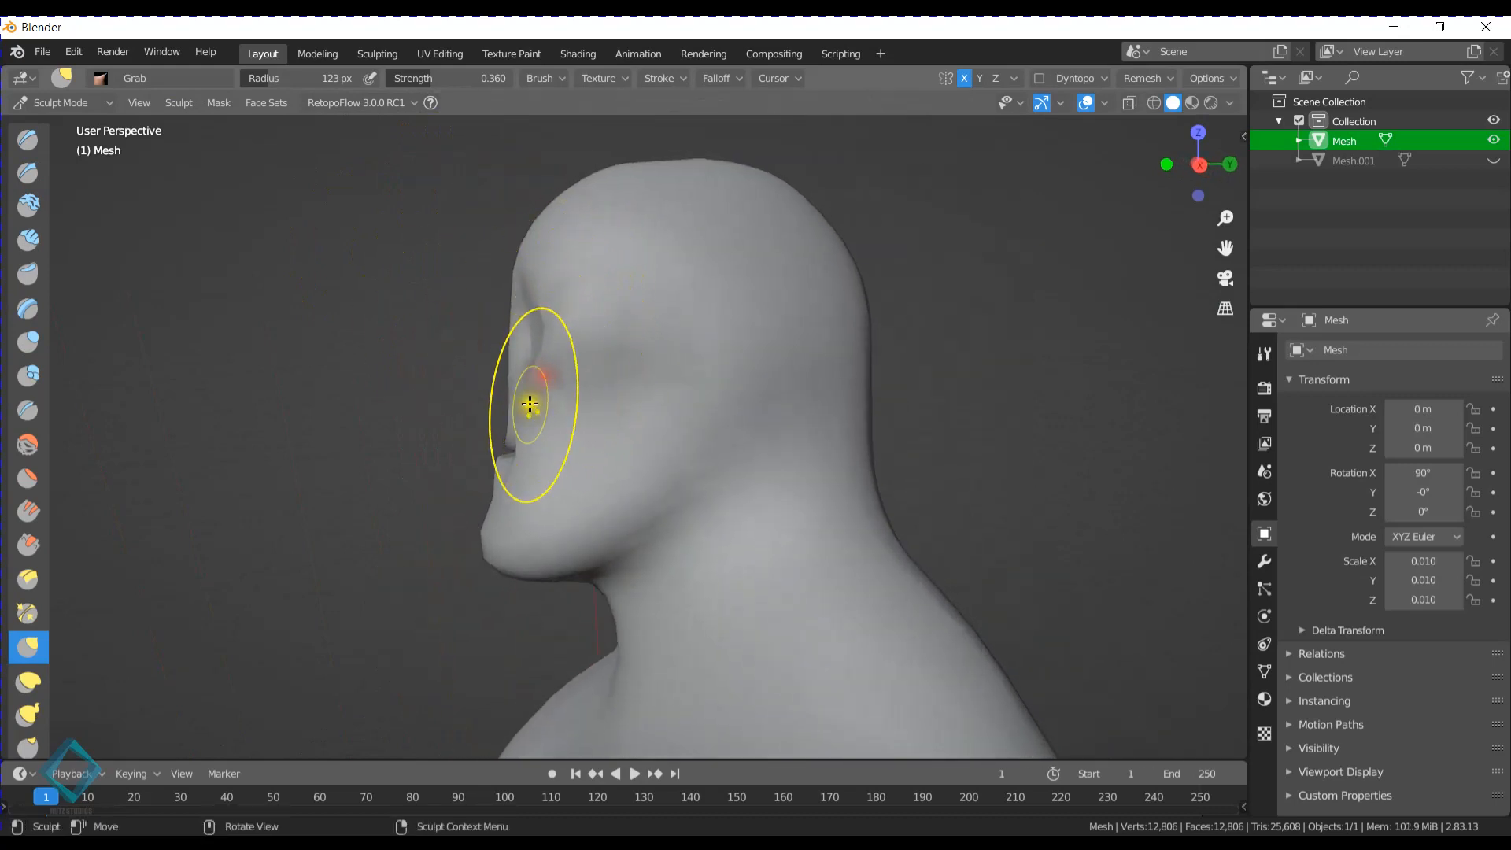
scroll(498, 394, "up", 3)
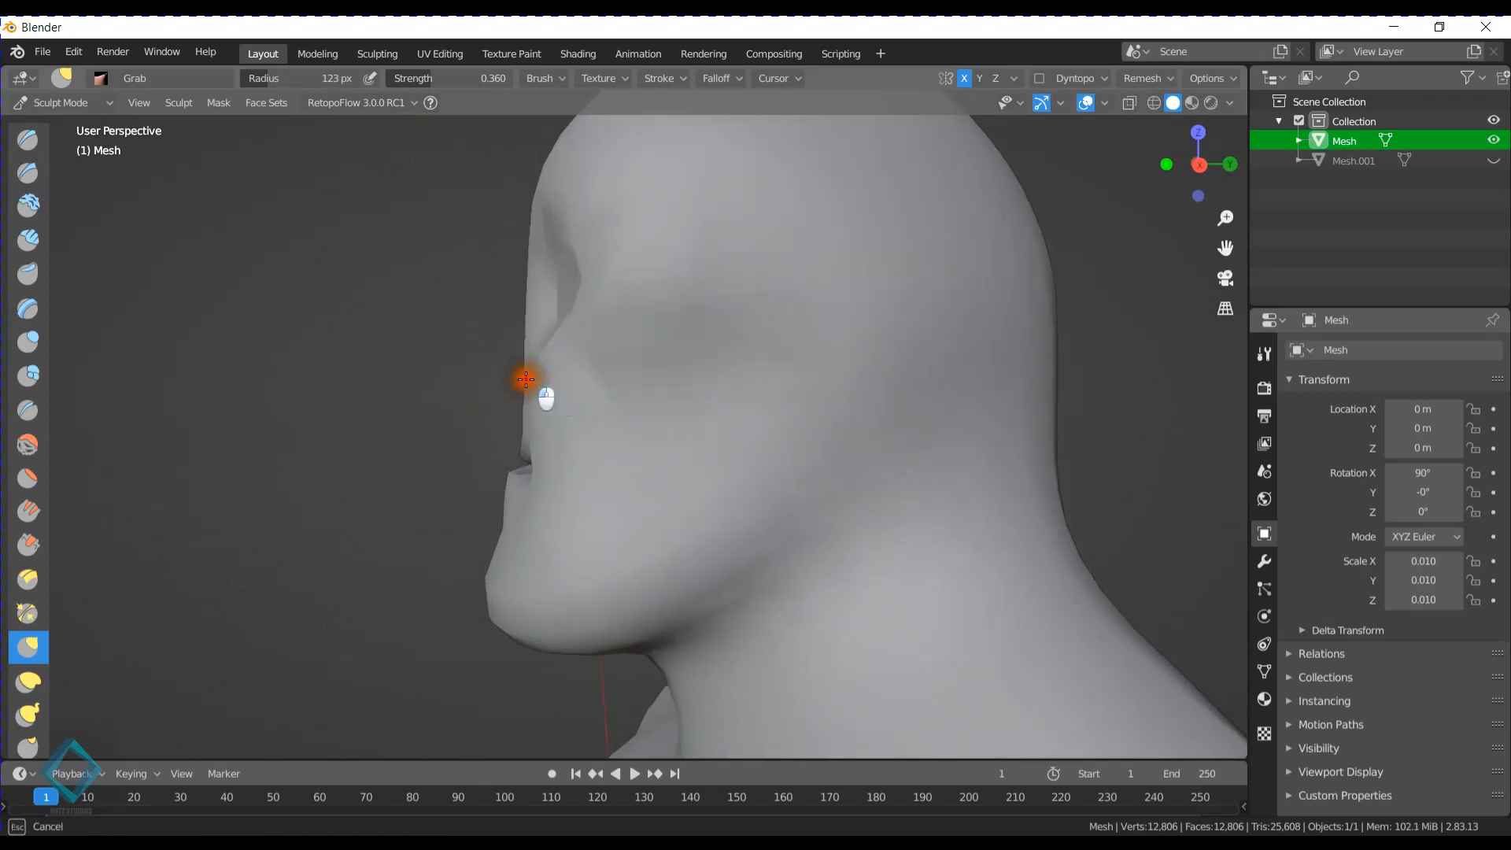
mouse_move(569, 468)
left_mouse_down()
mouse_move(591, 474)
mouse_move(598, 425)
mouse_move(558, 458)
left_mouse_up()
left_click_drag(598, 395, 605, 385)
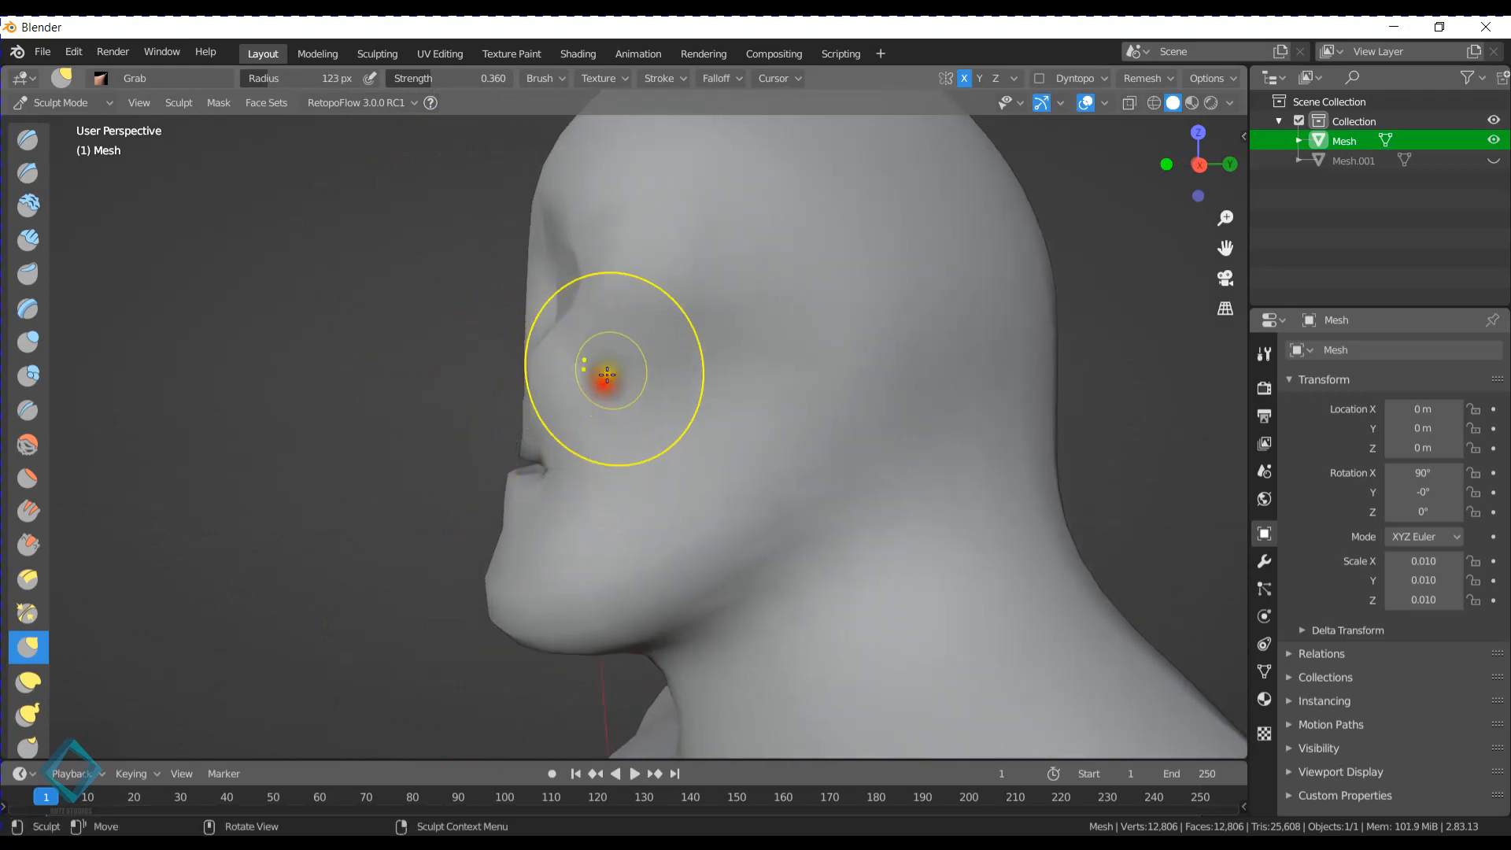
- Reshape the outer eye socket edge and cheekbone with further Grab brush strokes
mouse_move(612, 375)
middle_mouse_down()
mouse_move(782, 363)
mouse_move(732, 405)
mouse_move(772, 421)
mouse_move(782, 381)
mouse_move(742, 404)
mouse_move(631, 402)
mouse_move(630, 351)
mouse_move(551, 260)
middle_mouse_up()
mouse_move(550, 260)
left_mouse_down()
mouse_move(519, 261)
mouse_move(544, 265)
left_mouse_up()
mouse_move(592, 255)
left_mouse_down()
mouse_move(560, 249)
mouse_move(595, 278)
mouse_move(611, 270)
left_mouse_up()
middle_click_drag(606, 275, 584, 287)
left_click_drag(576, 403, 572, 401)
mouse_move(573, 345)
left_mouse_down()
mouse_move(550, 344)
mouse_move(594, 339)
left_mouse_up()
mouse_move(559, 330)
middle_mouse_down()
mouse_move(705, 341)
mouse_move(738, 352)
mouse_move(624, 347)
mouse_move(742, 425)
mouse_move(748, 392)
middle_mouse_up()
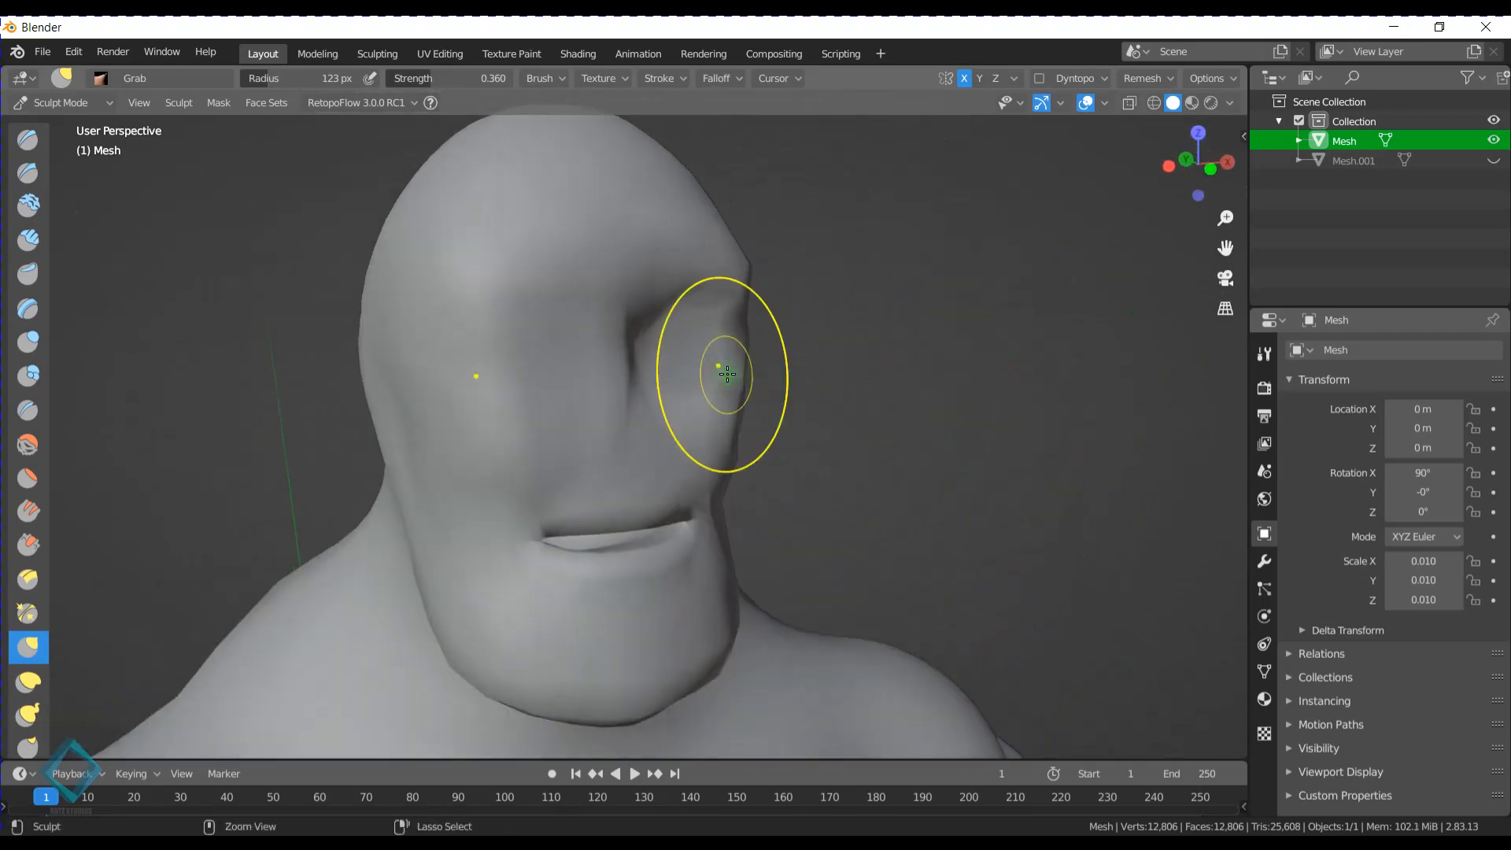
- Return to Object Mode, deselect the mesh and review the sculpted head from the front and side
key("ctrl+Tab")
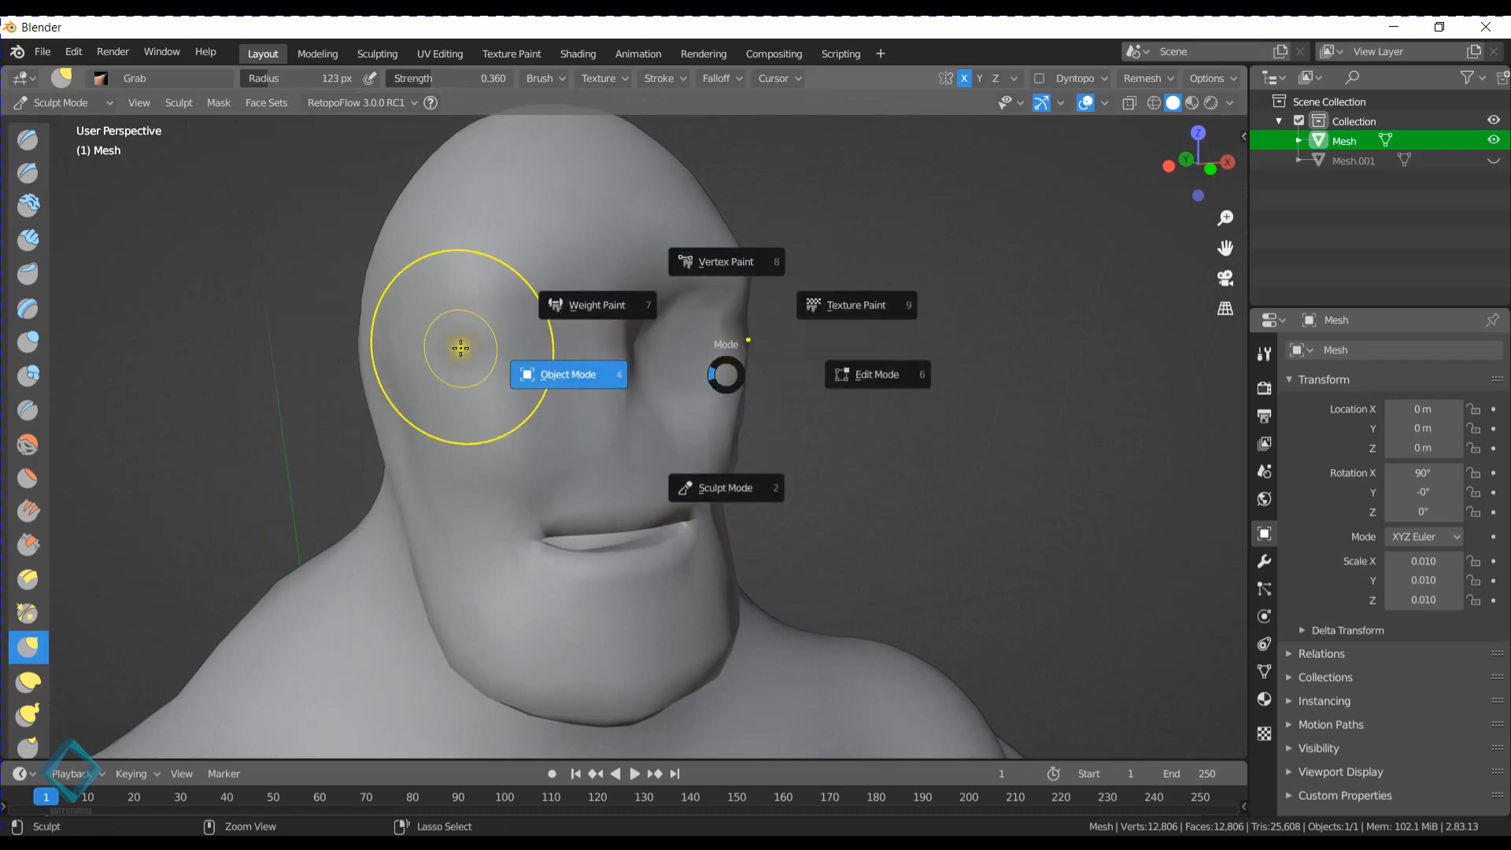
left_click(545, 375)
left_click(891, 371)
scroll(909, 545, "down", 8)
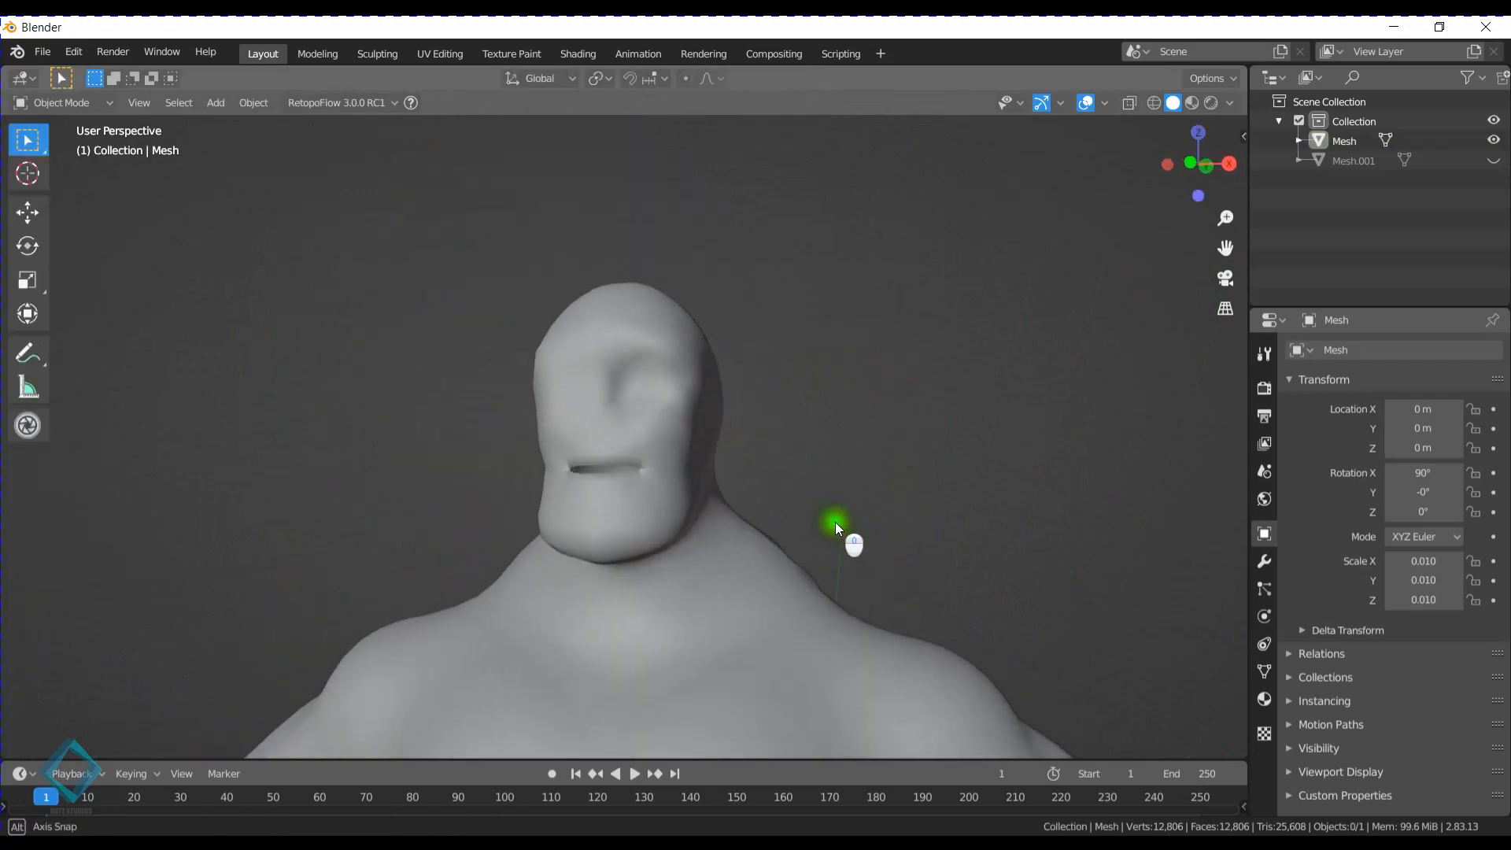
middle_click_drag(688, 499, 704, 551)
middle_click_drag(700, 555, 782, 550)
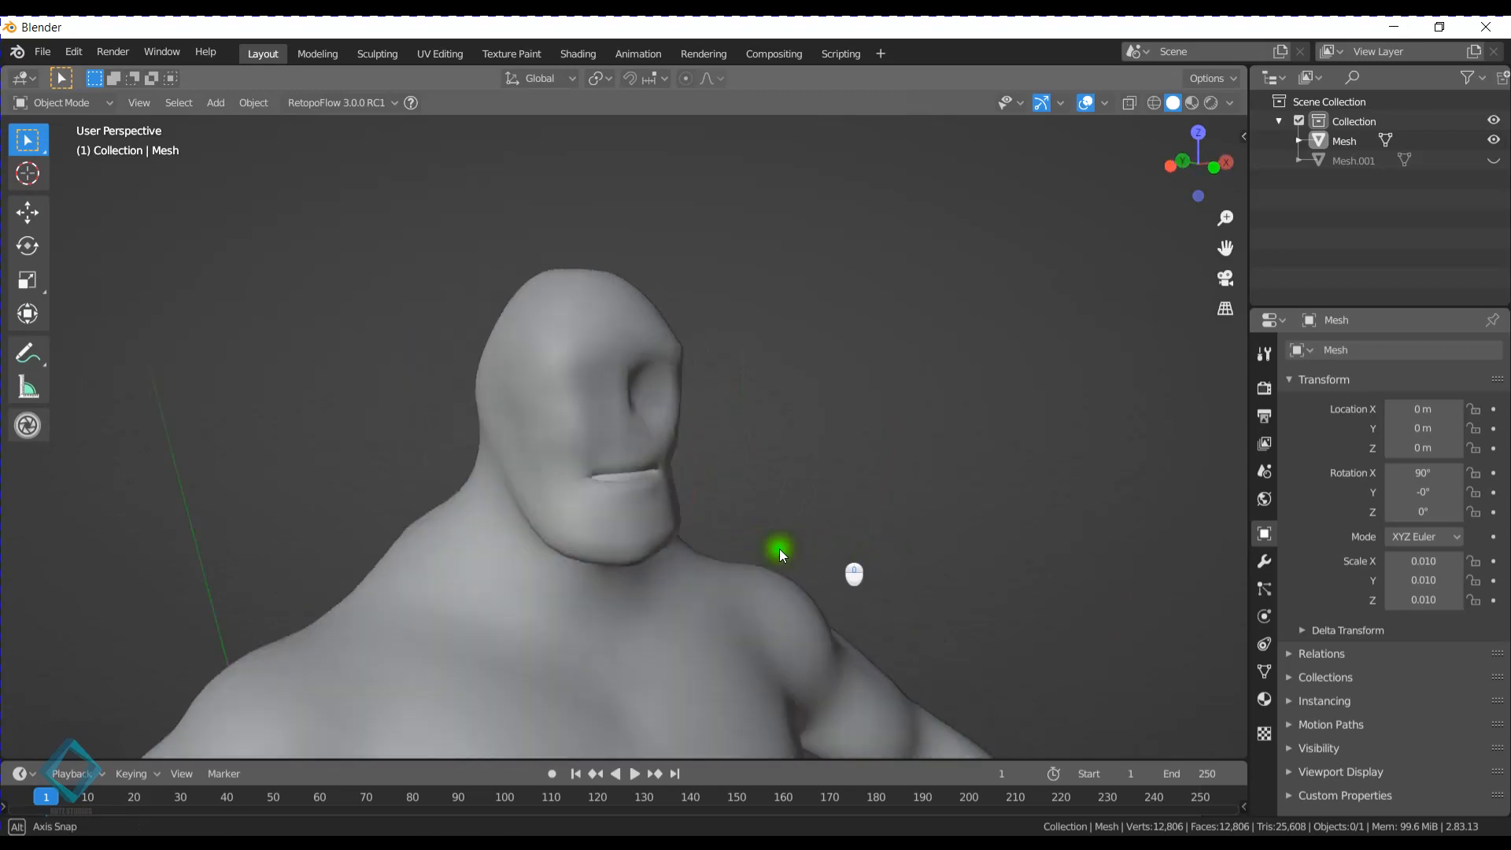
- Enter Edit Mode on the mesh and select the two stacked faces beside the nose centerline, below the inner eye socket
scroll(743, 547, "up", 5)
left_click(587, 400)
key("Tab")
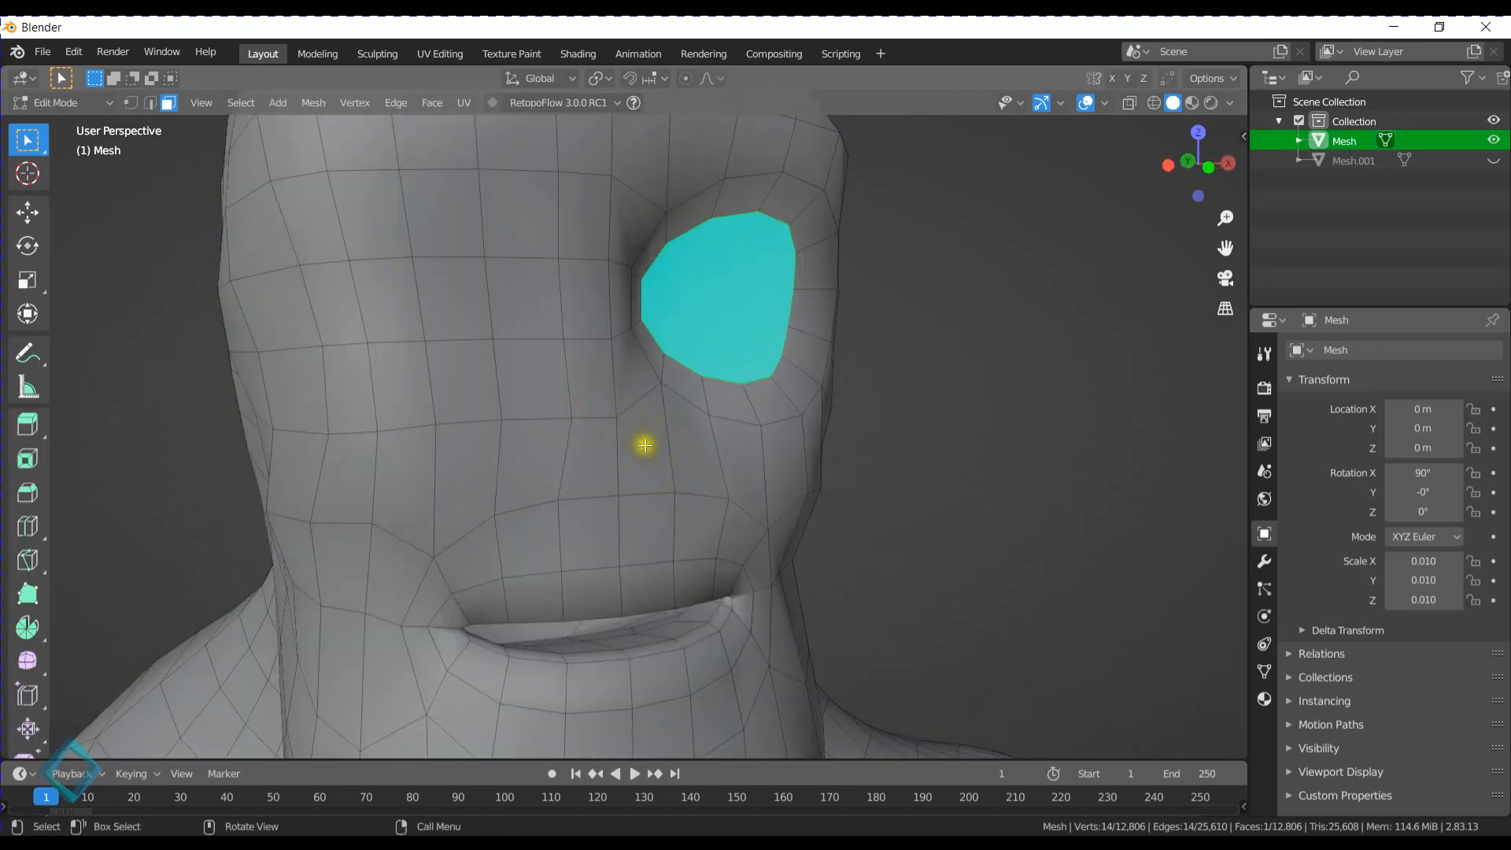
middle_click_drag(640, 442, 617, 449)
left_click_drag(517, 373, 600, 462)
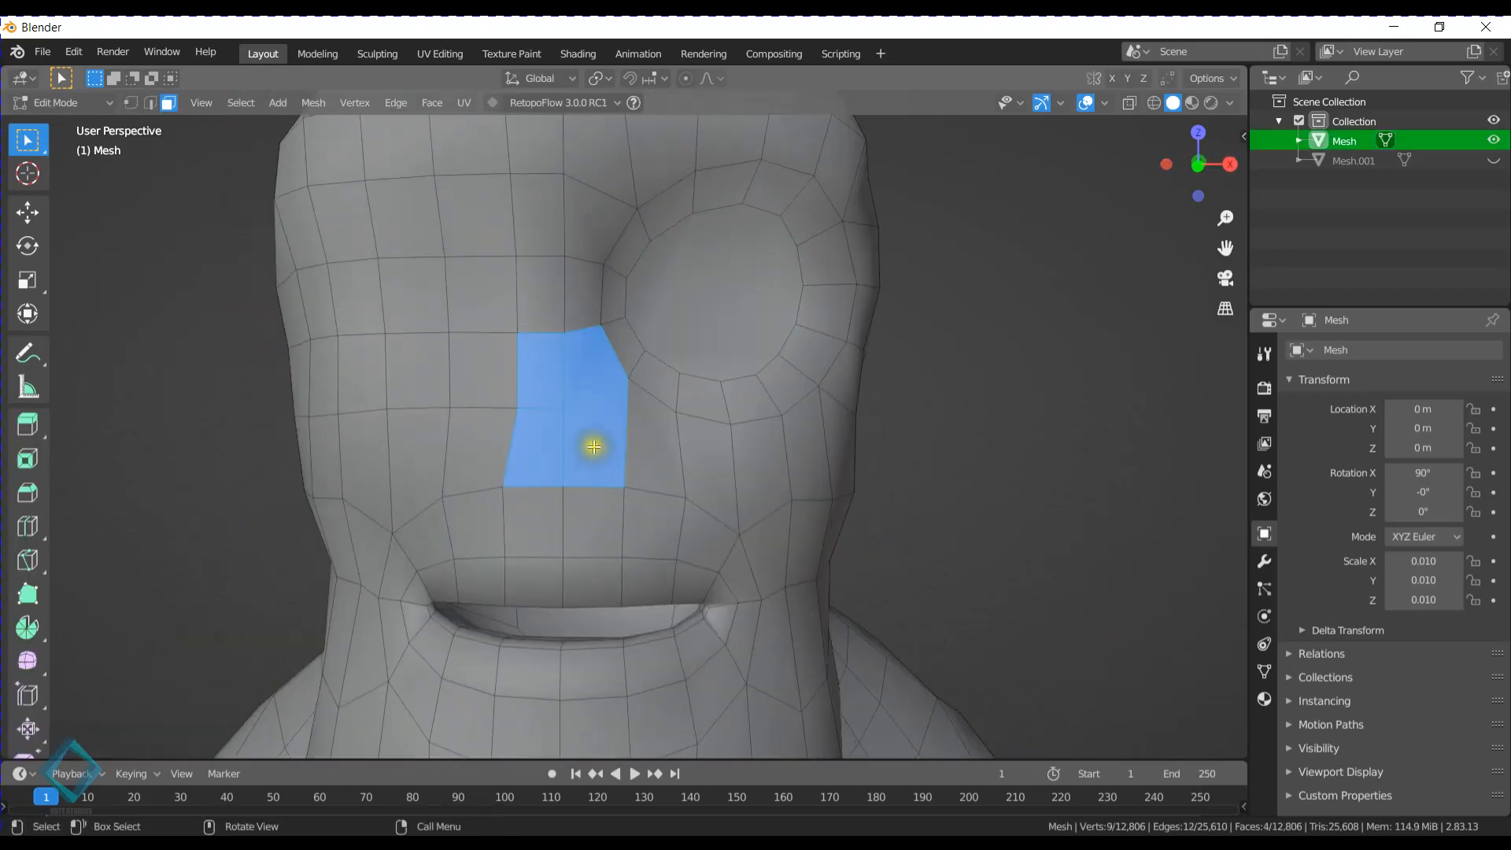
left_click(566, 387)
left_click(576, 457)
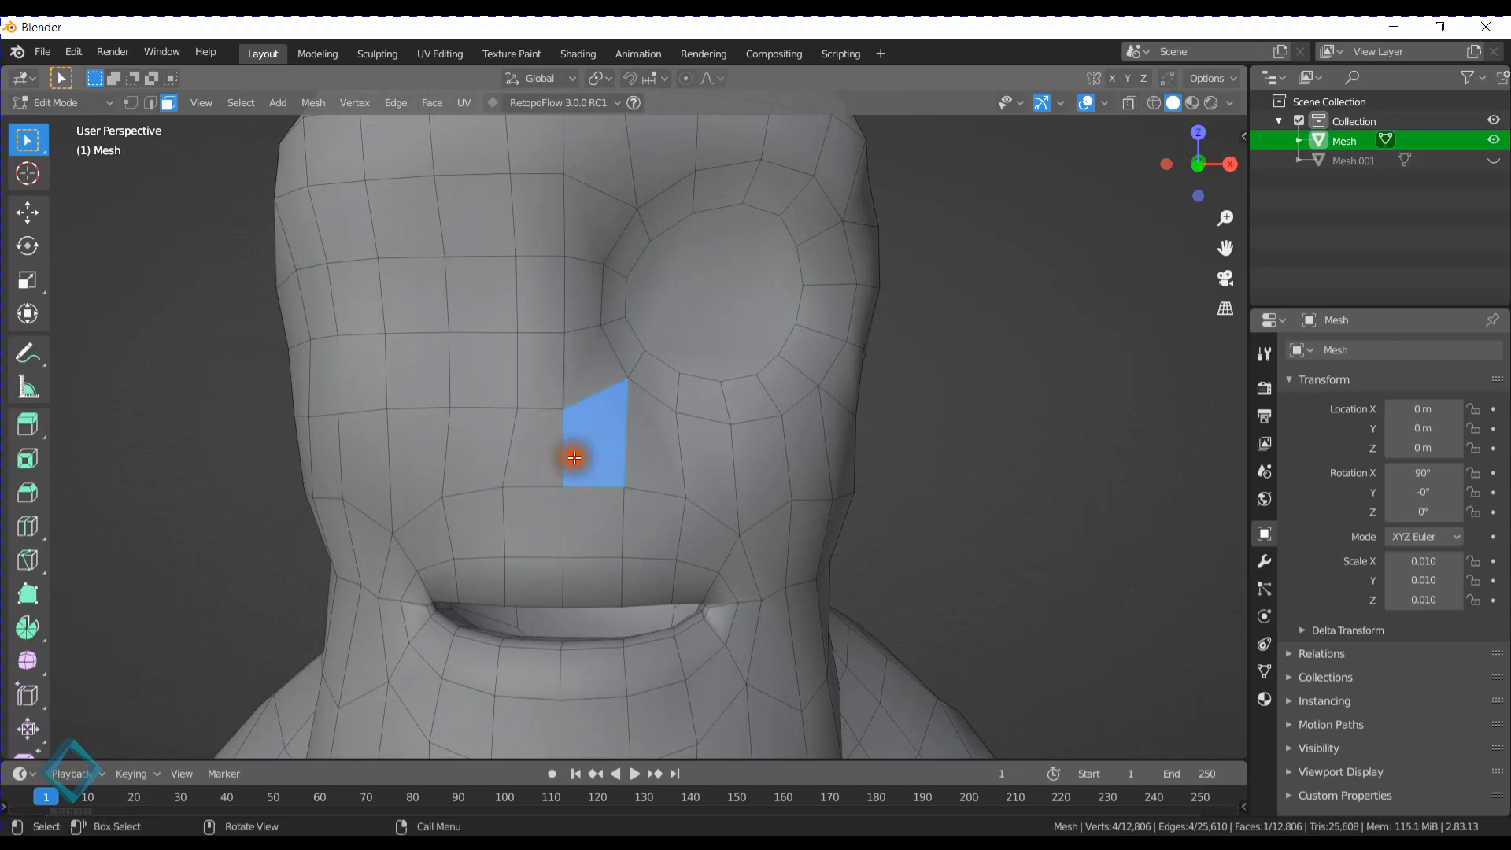
left_click(589, 368, "shift")
scroll(578, 280, "down", 3)
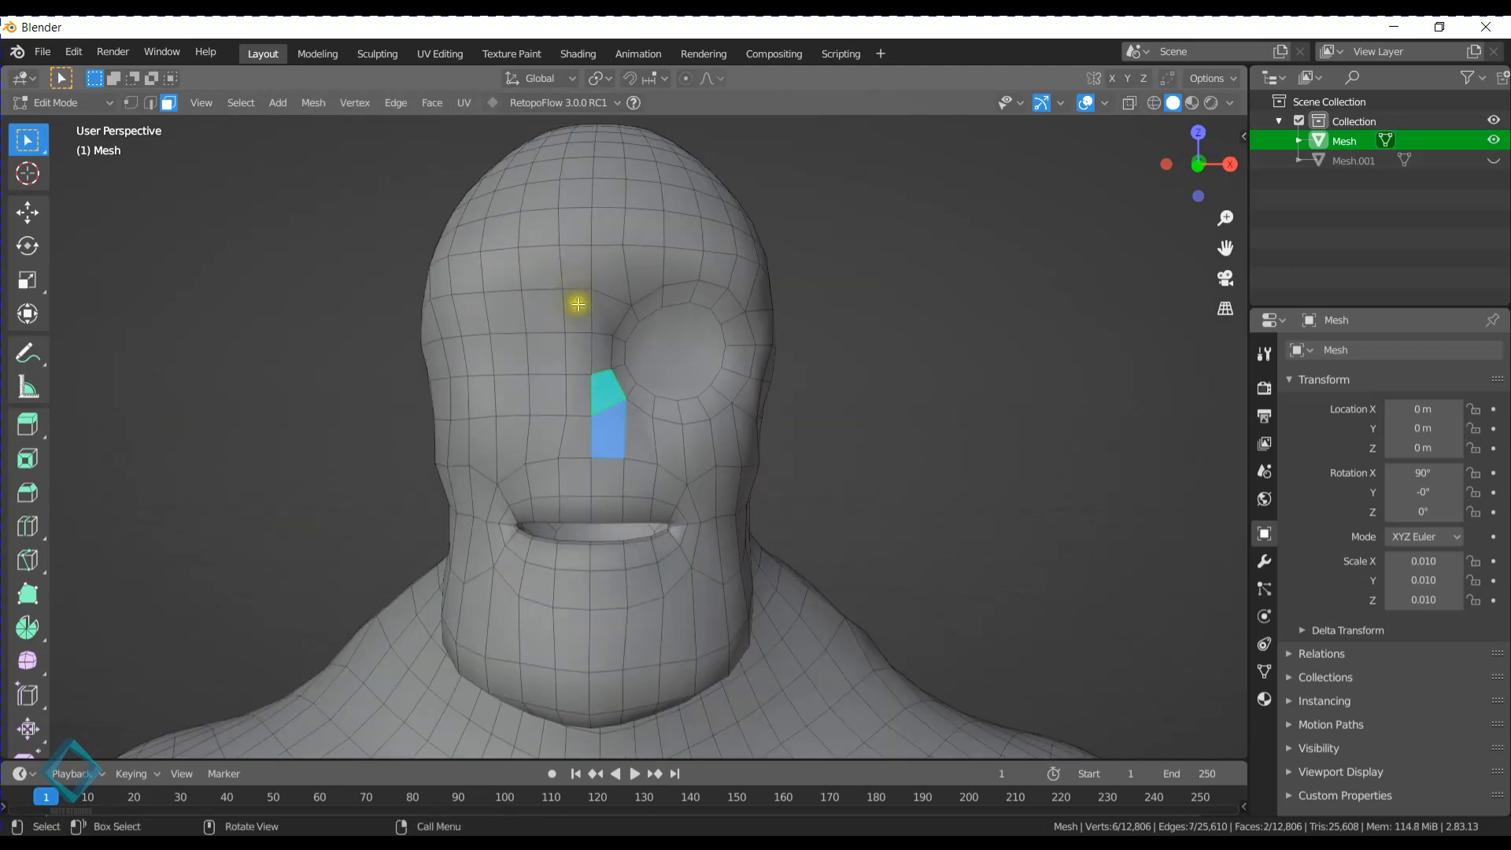
- Return to Object Mode, select the Mesh object and apply AutoMirror on the X axis with Positive orientation, Cut and Mirror and Use Clip enabled
key("Tab")
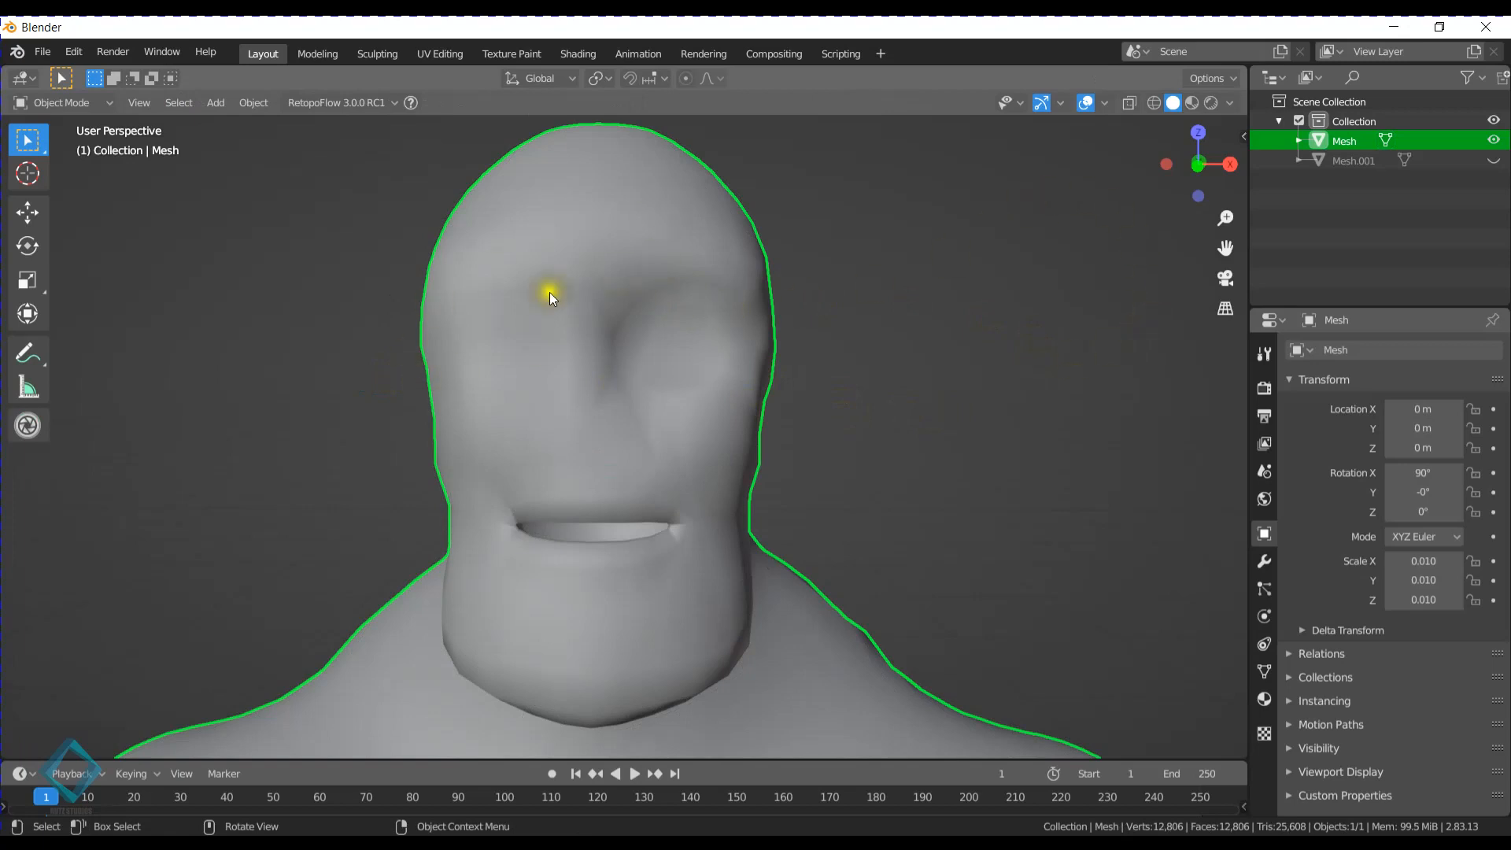
key("n")
key("alt+a")
left_click(1236, 189)
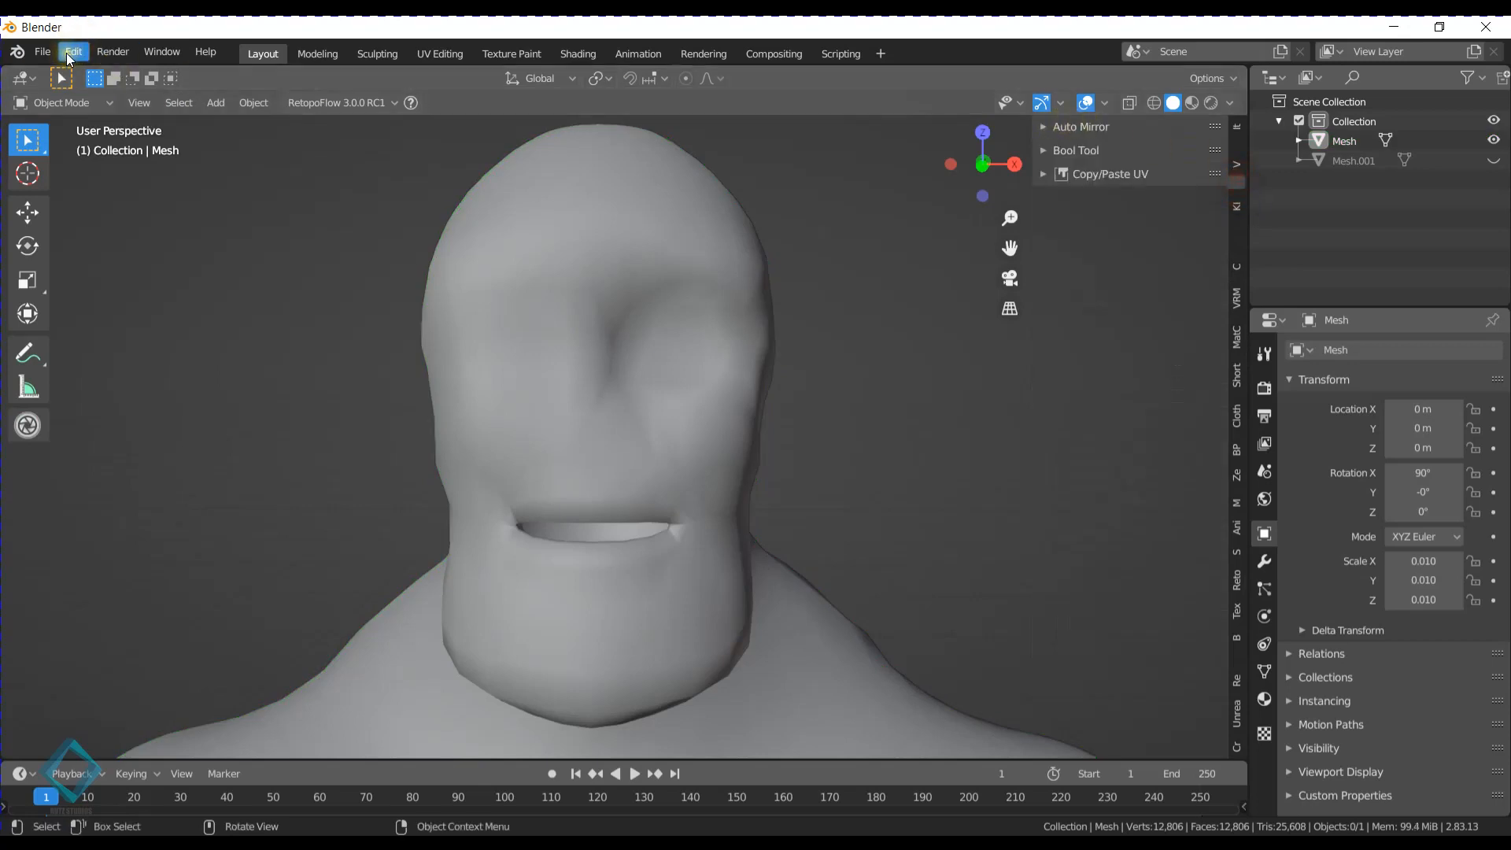
left_click(1107, 127)
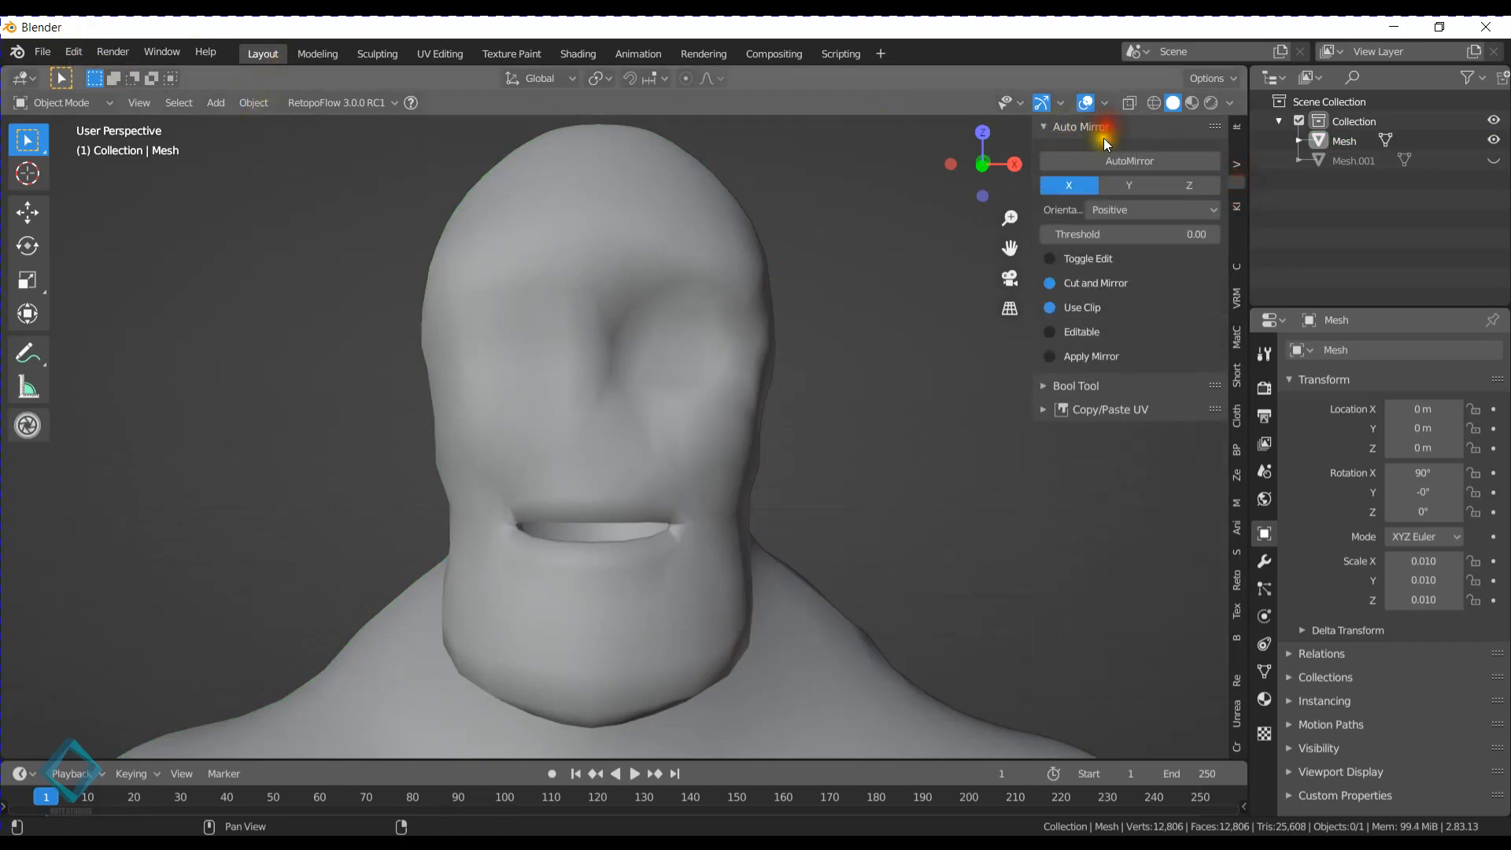
left_click(621, 247)
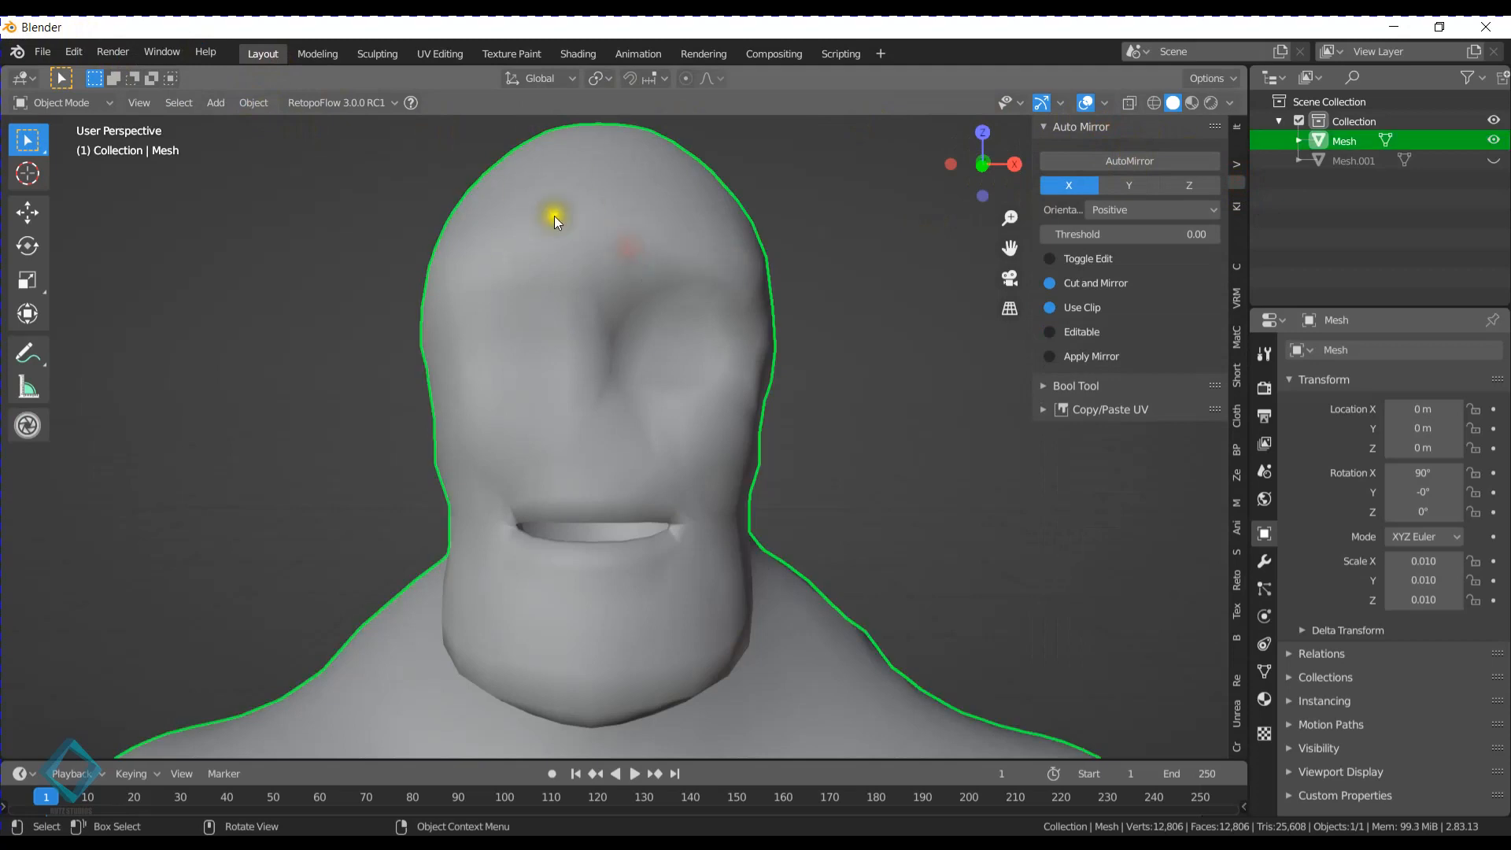
left_click(1131, 159)
middle_click_drag(706, 370, 583, 354)
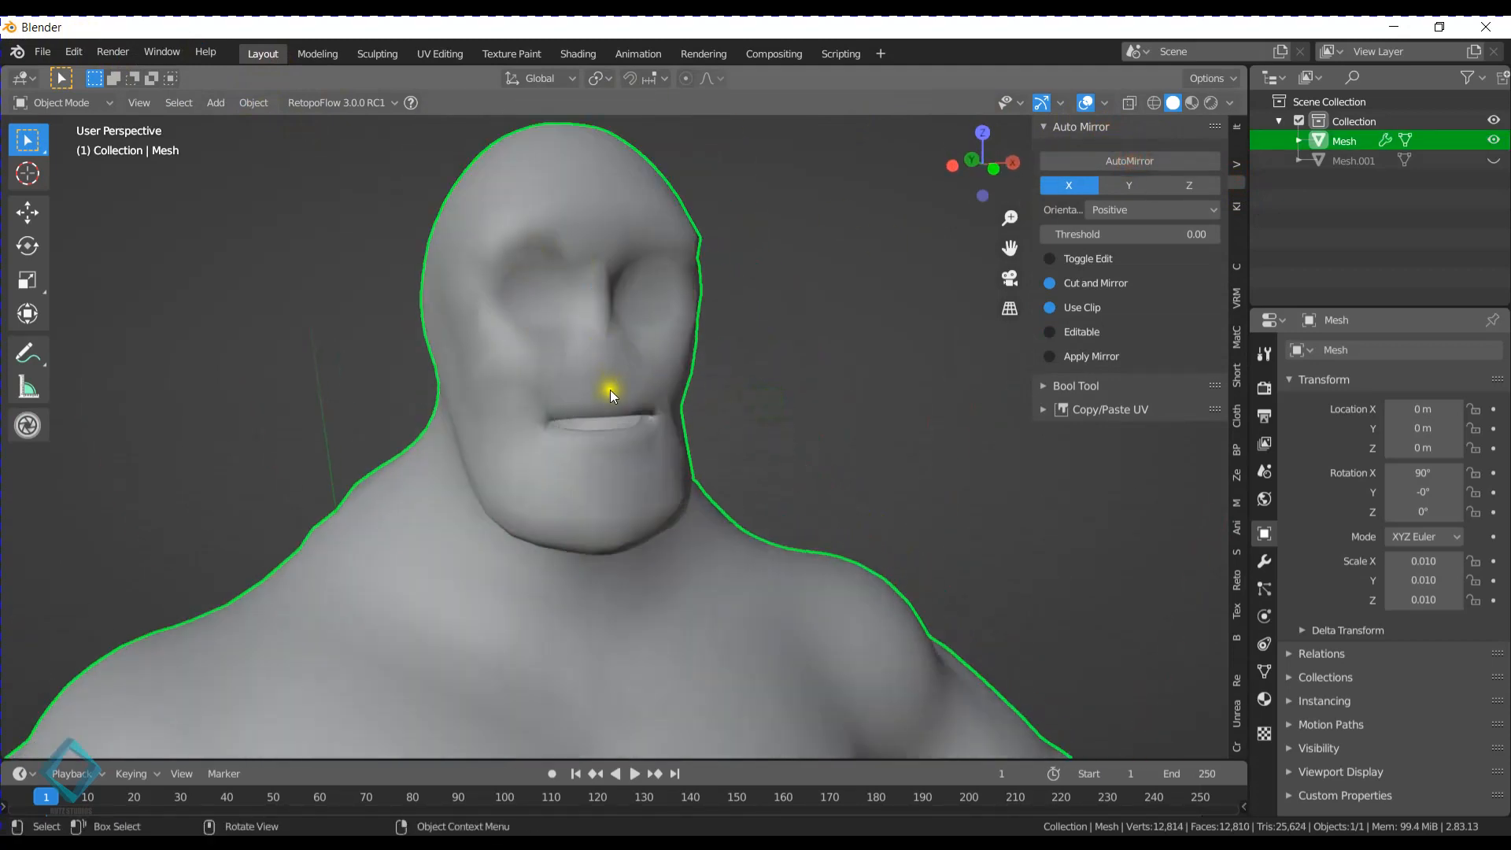
- Examine the mirrored head from several angles, switching between Edit Mode and Object Mode to compare the topology with the smooth shape
key("Tab")
scroll(606, 414, "up", 5)
key("Tab")
middle_click_drag(511, 410, 621, 429)
key("Tab")
scroll(526, 362, "up", 3)
left_click(612, 427)
key("Tab")
scroll(634, 457, "down", 6)
middle_click_drag(654, 494, 693, 346, "shift")
scroll(816, 322, "down", 2)
middle_click_drag(815, 323, 651, 327)
scroll(597, 346, "up", 6)
- Enter Edit Mode and select the column of four faces beside the centerline, from between the brows to the nose base
key("Tab")
scroll(732, 433, "up", 3)
left_click(701, 386, "shift")
left_click(703, 344, "shift")
left_click(702, 290, "shift")
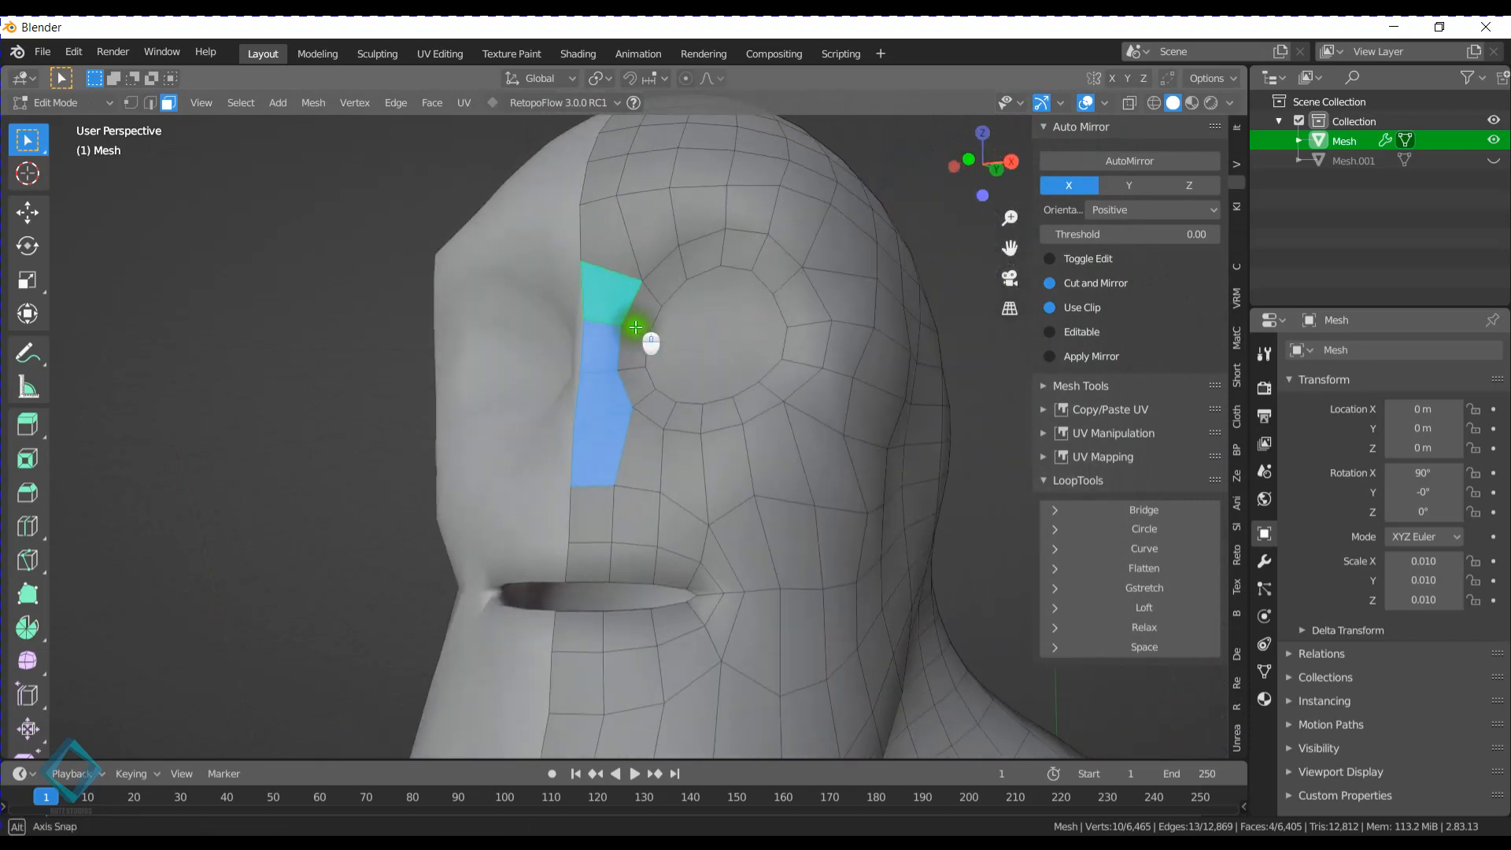
middle_click_drag(611, 229, 635, 217)
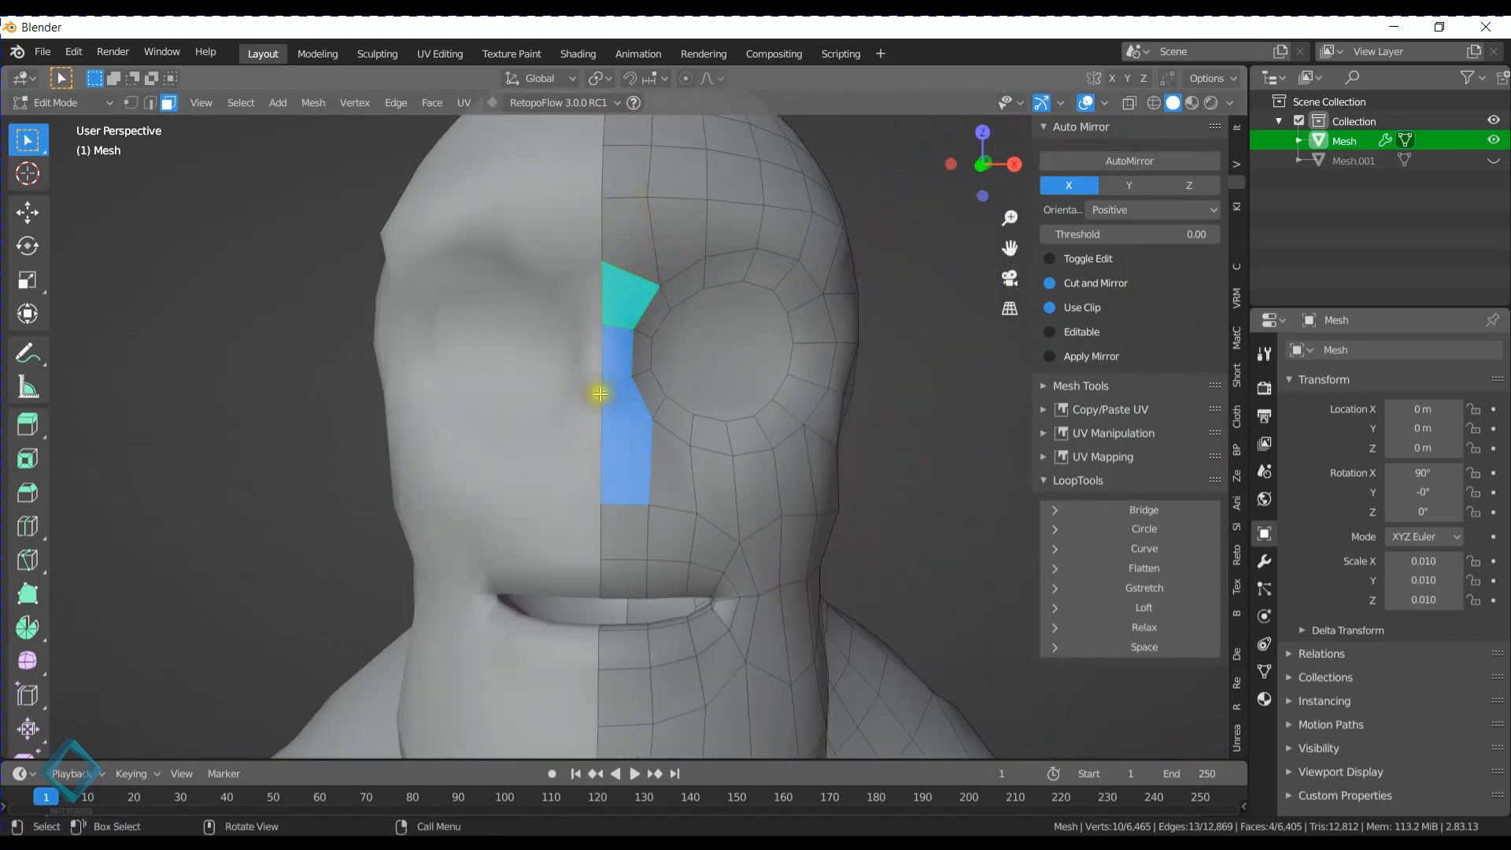
middle_click_drag(636, 407, 598, 460)
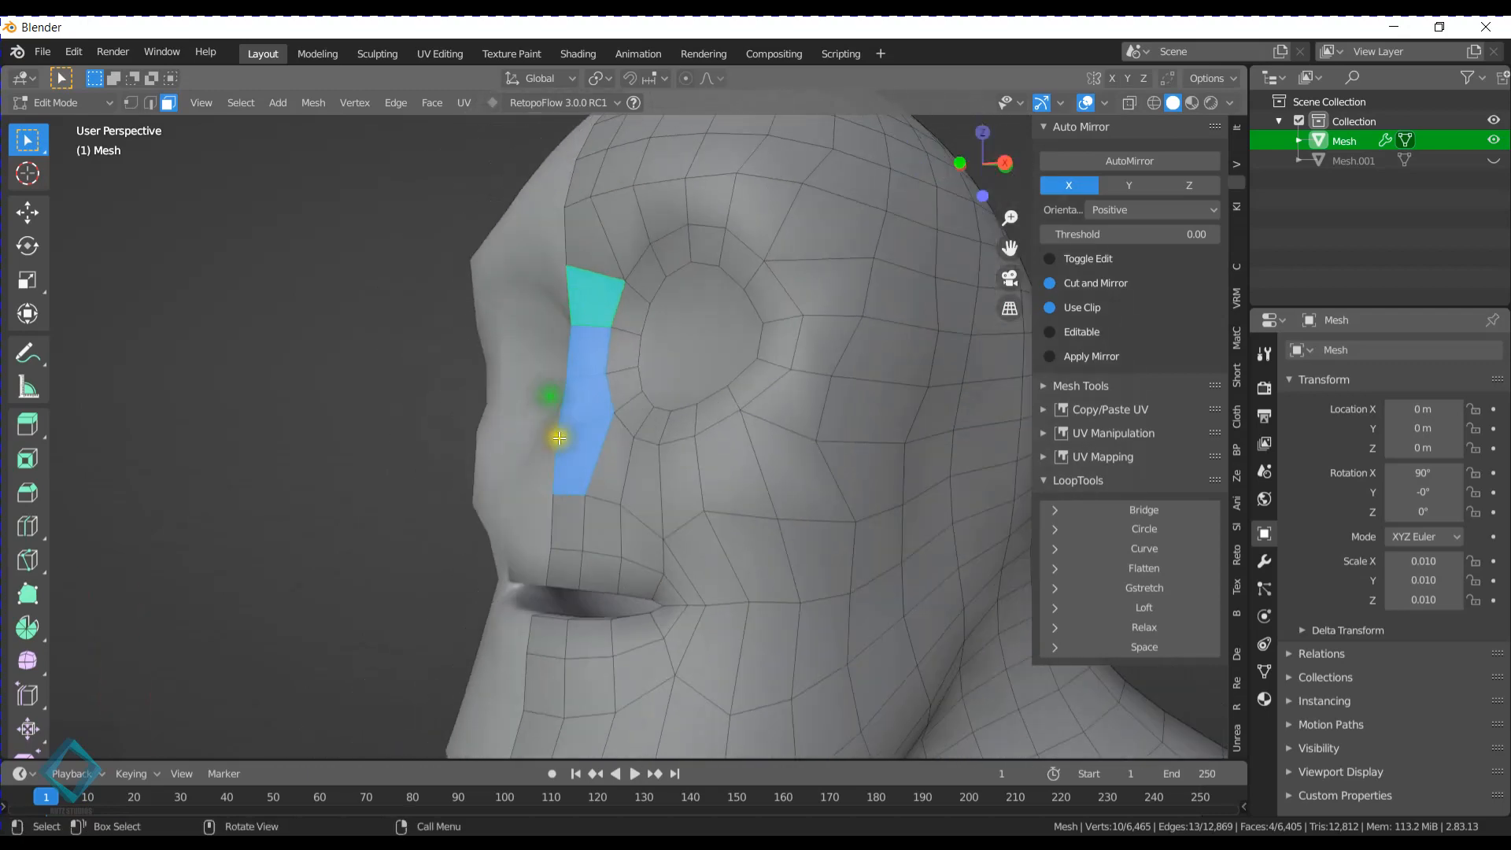
left_click(602, 465)
key("g")
key("y")
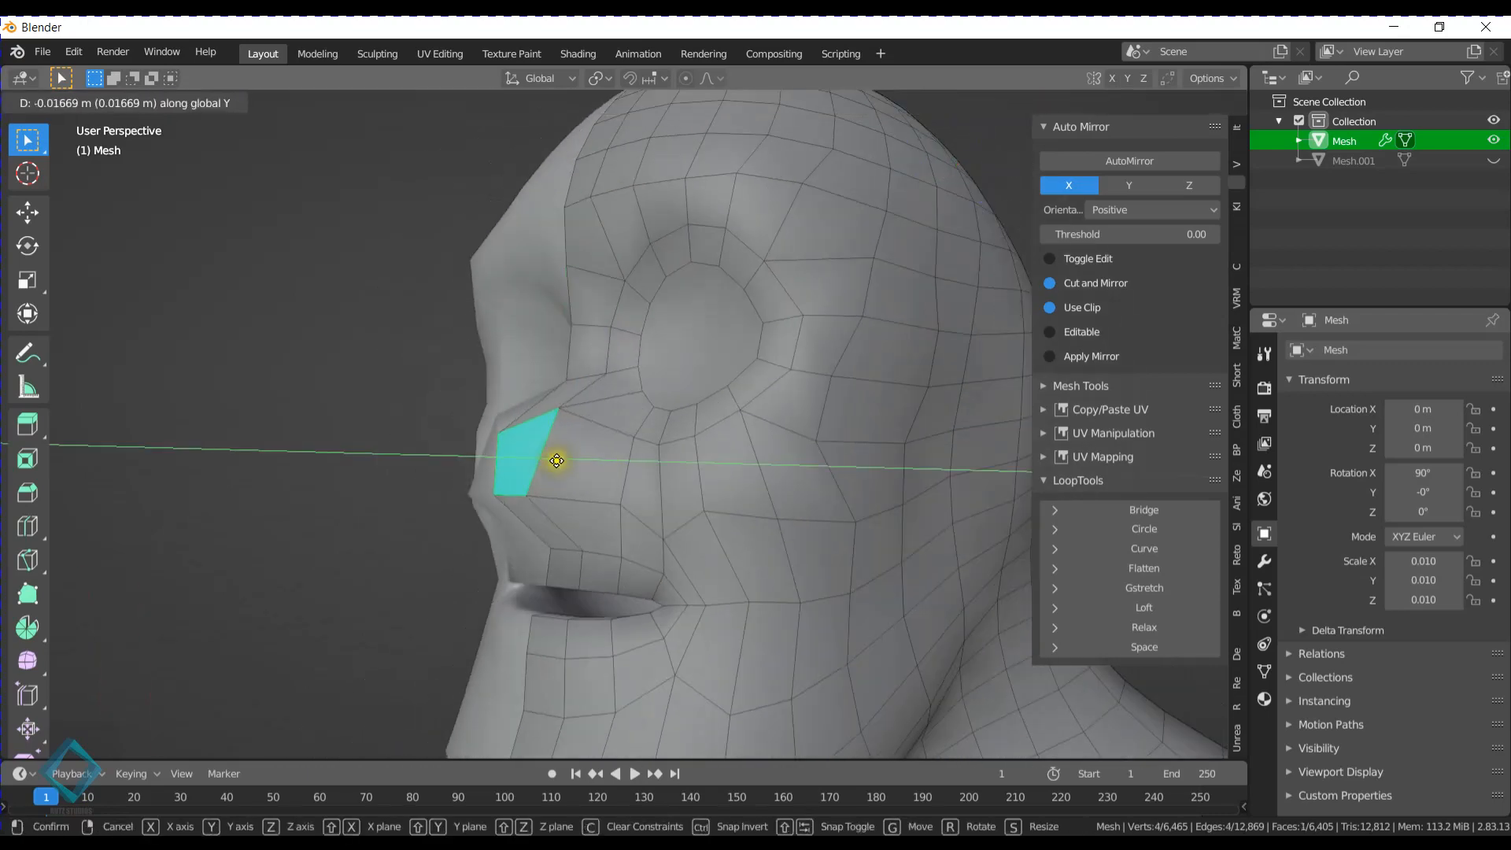
right_click(561, 454)
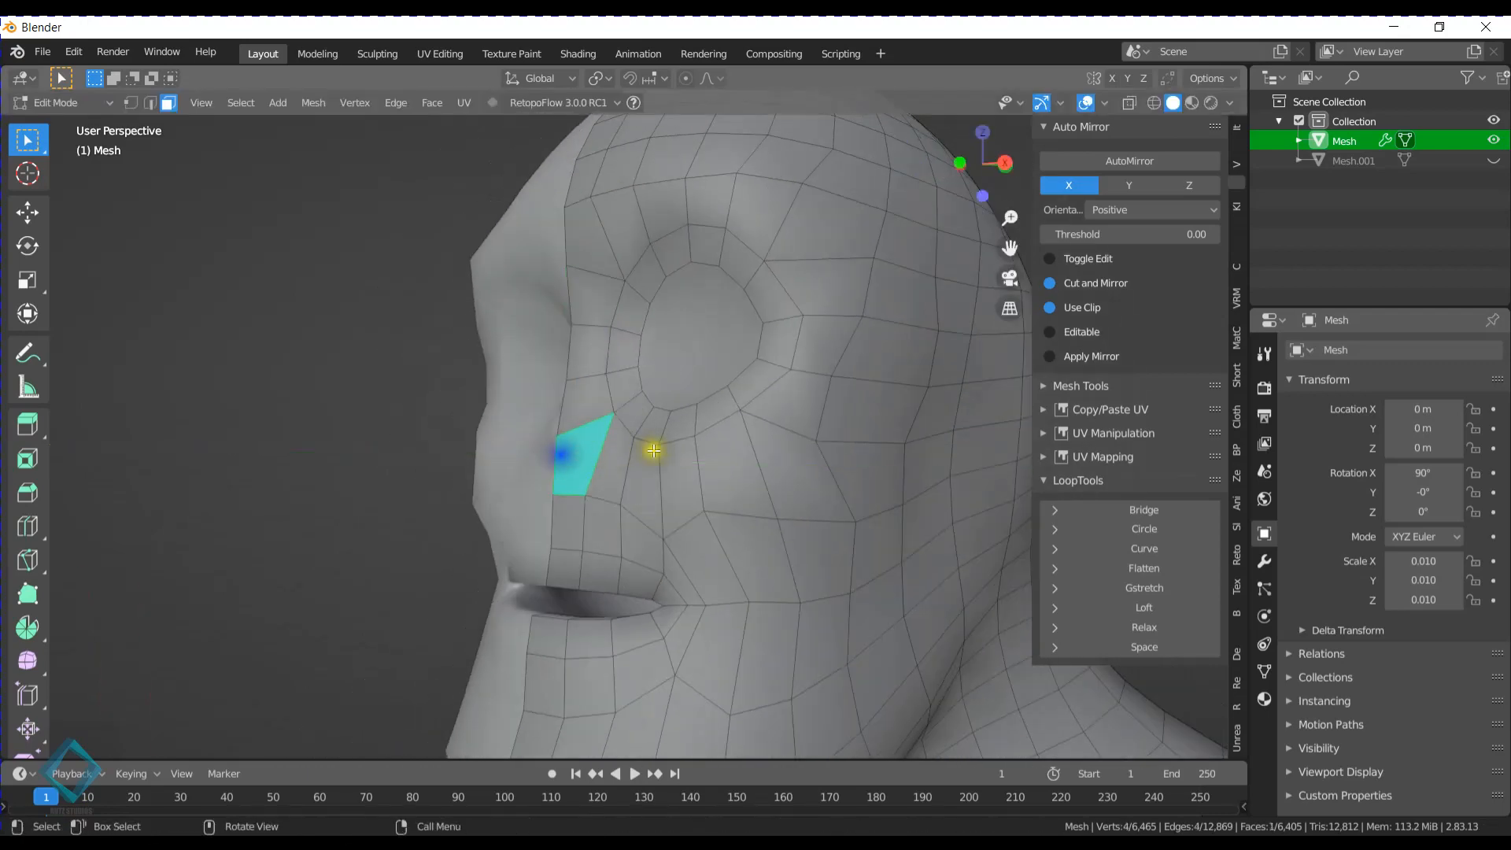
- Reselect the four stacked faces beside the centerline and extrude them outward along their normal to form the nose
left_click(574, 432, "shift")
left_click(586, 395, "shift")
left_click(587, 350, "shift")
left_click(588, 303, "shift")
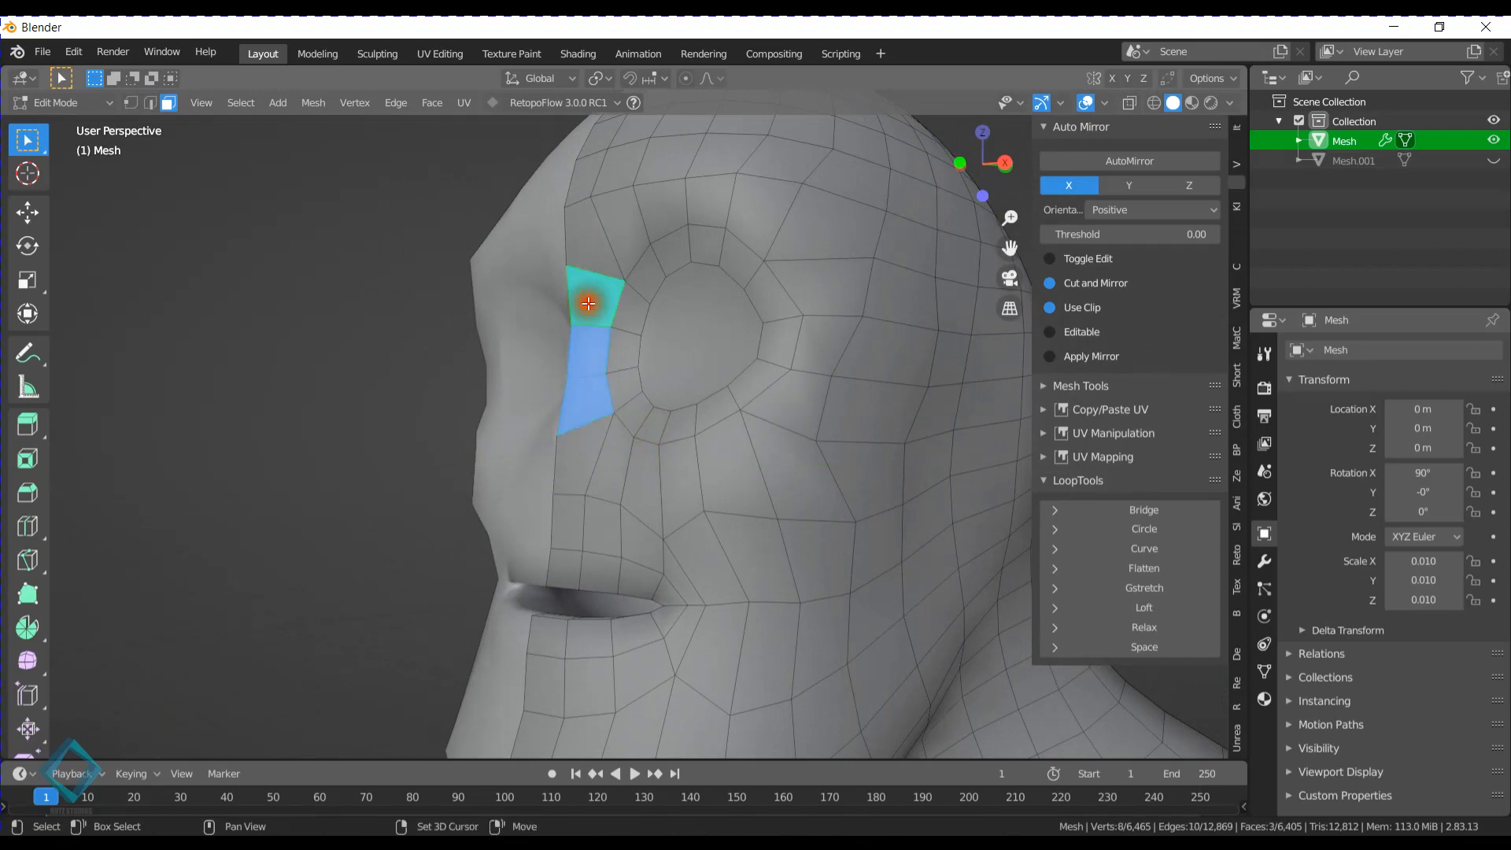
left_click(587, 470, "shift")
middle_click_drag(596, 425, 678, 447)
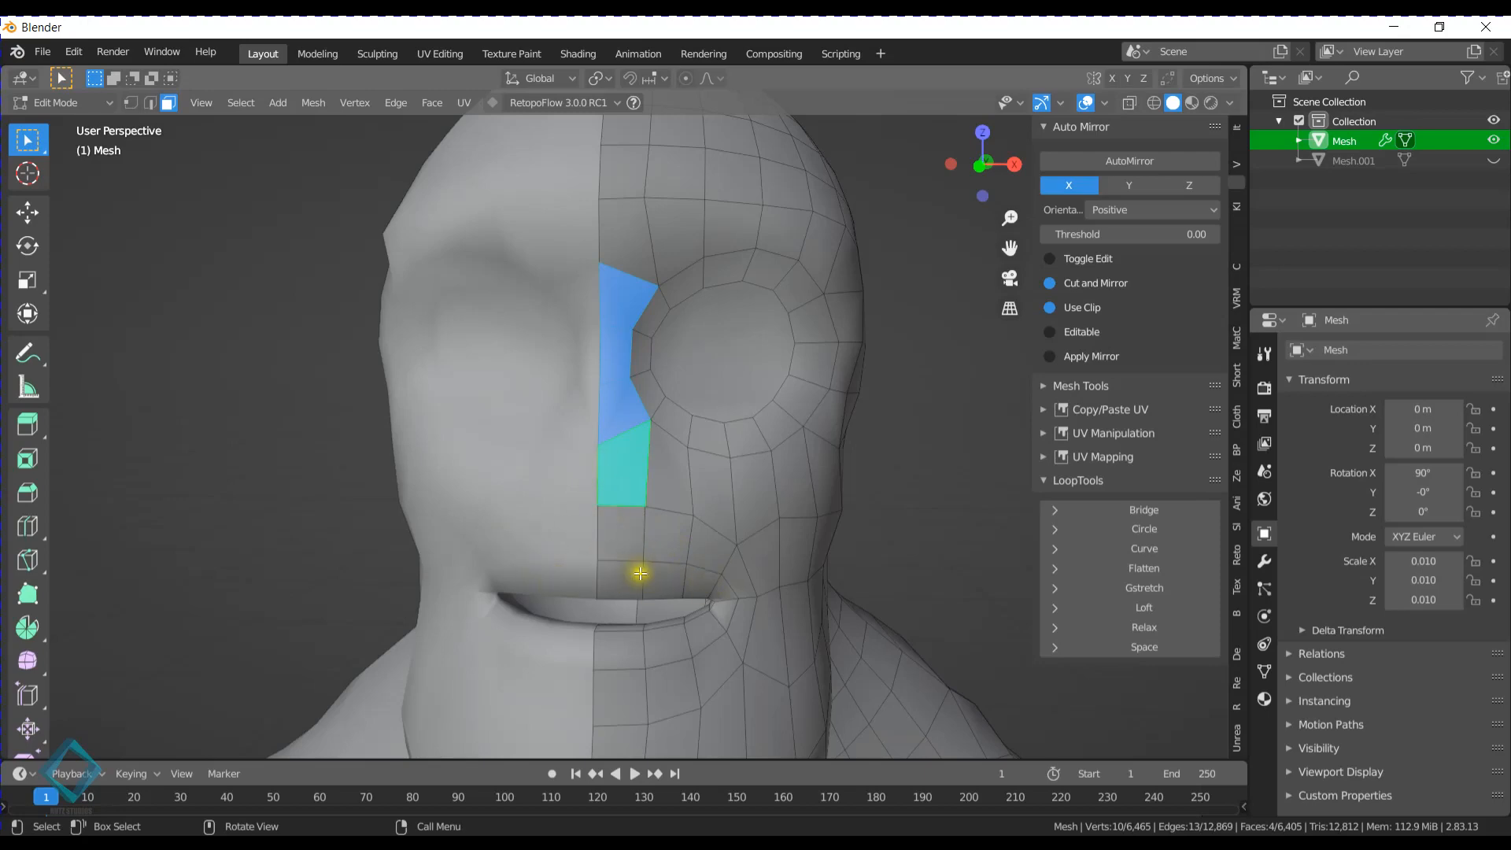
middle_click_drag(641, 573, 545, 529)
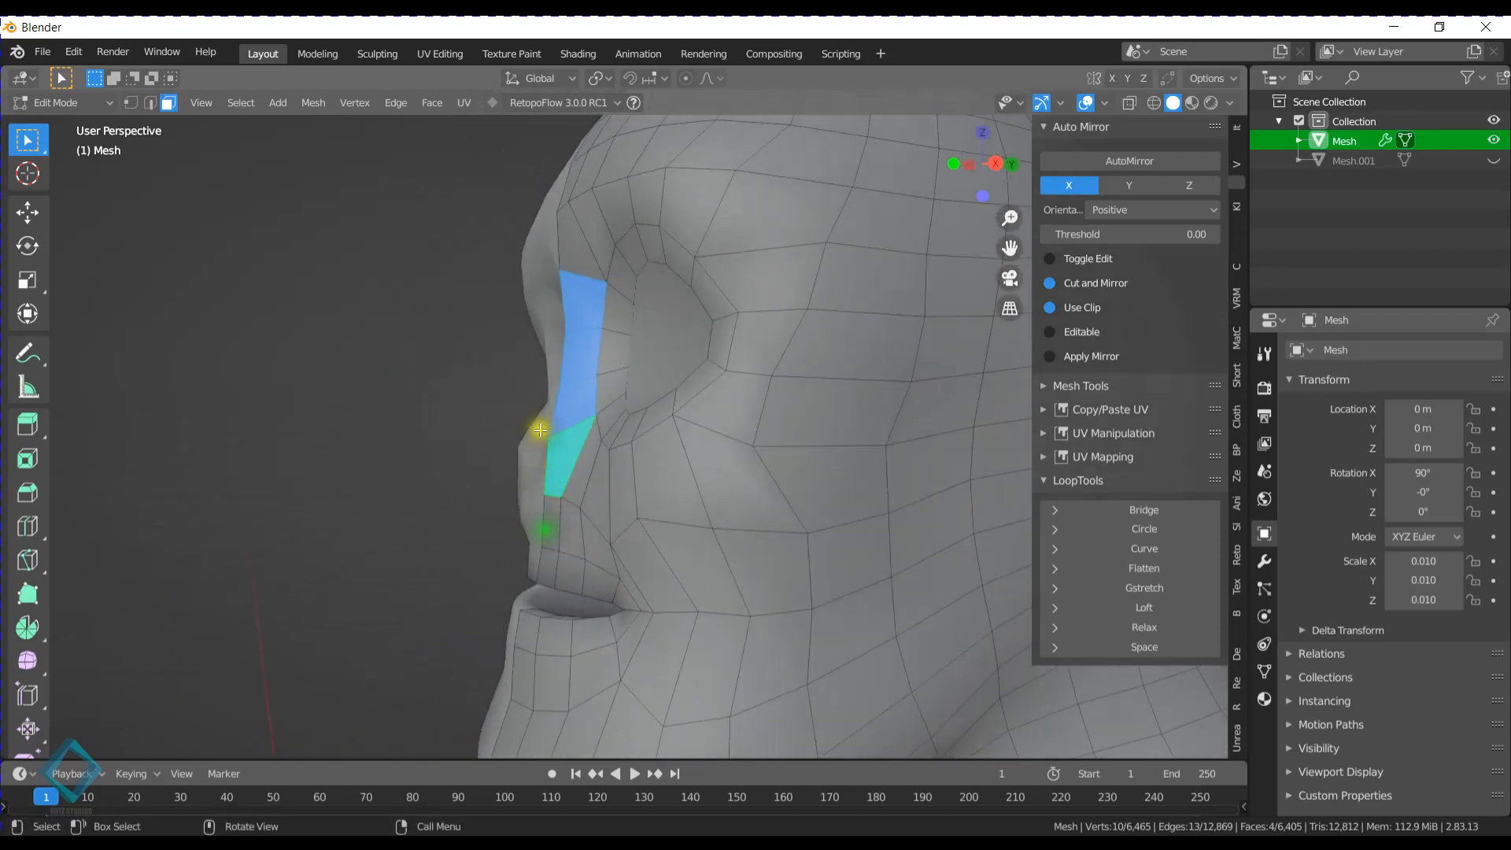
key("e")
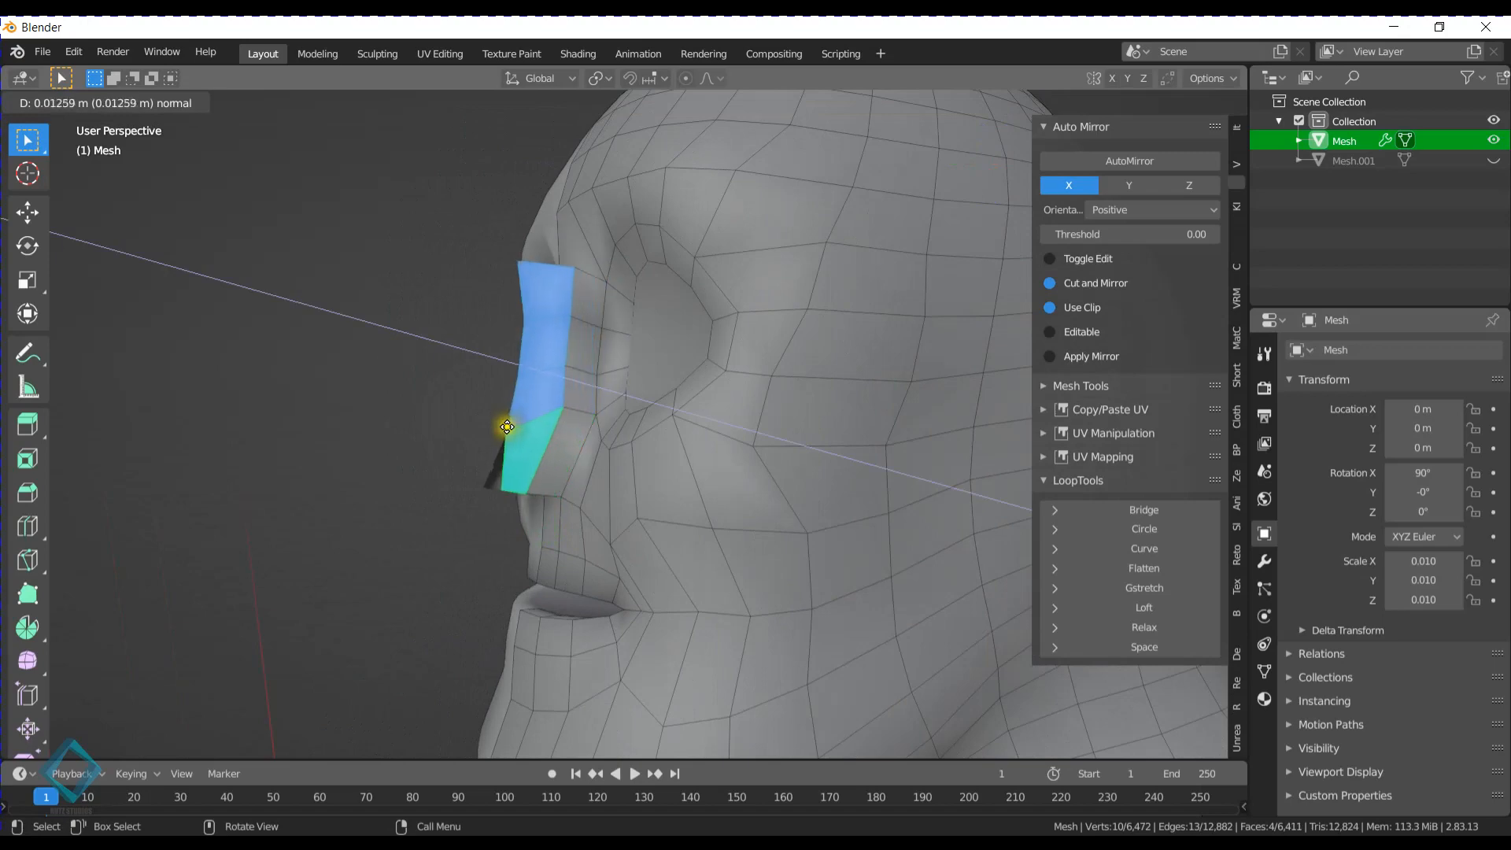
left_click(519, 428)
- Enable Auto Merge Vertices and switch the mesh selection to vertices
middle_click_drag(524, 429, 624, 450)
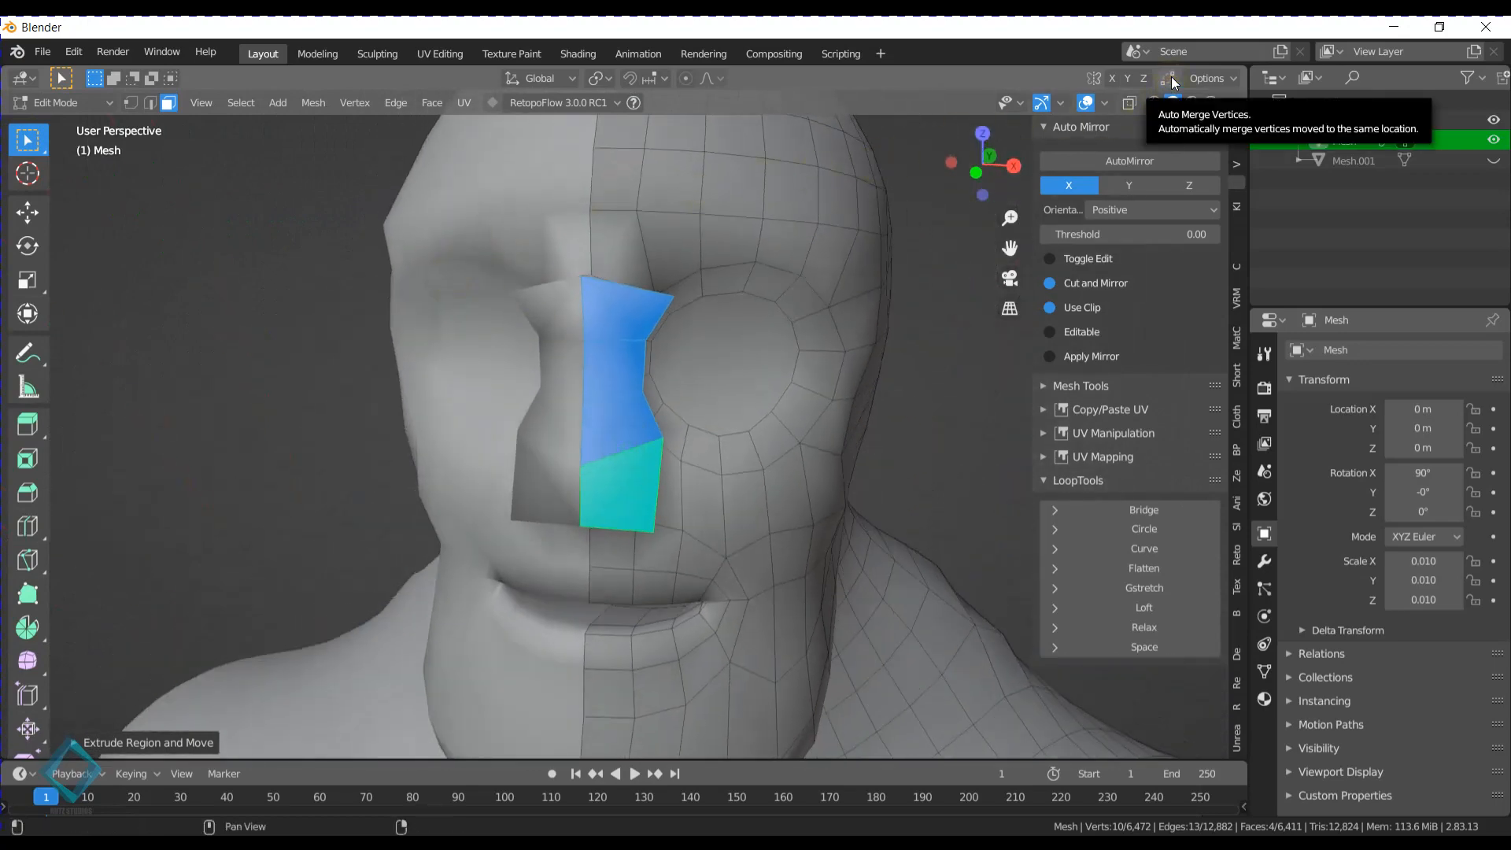
left_click(1171, 78)
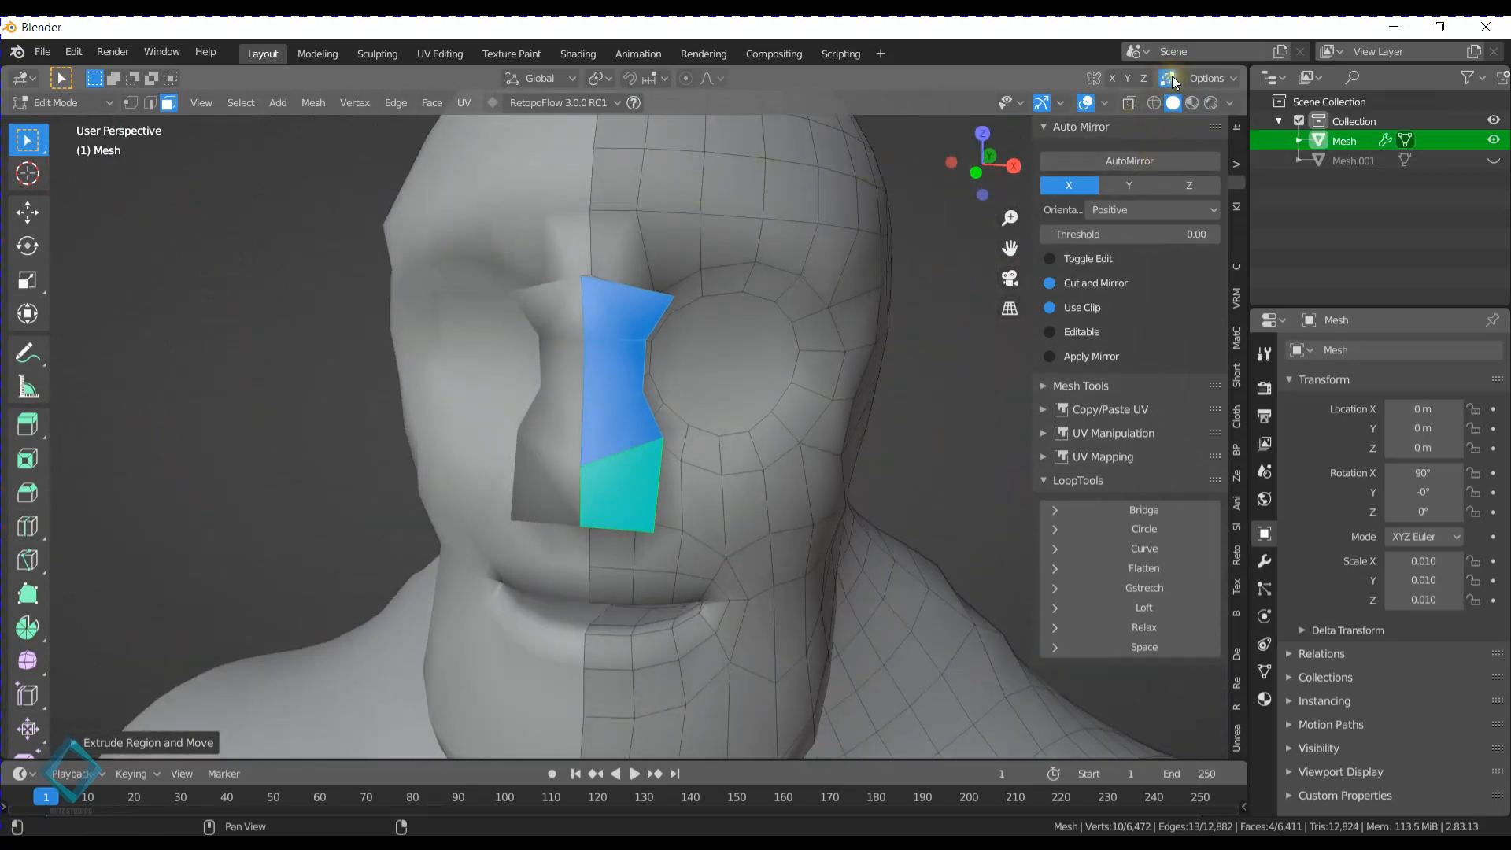
middle_click_drag(643, 284, 643, 267)
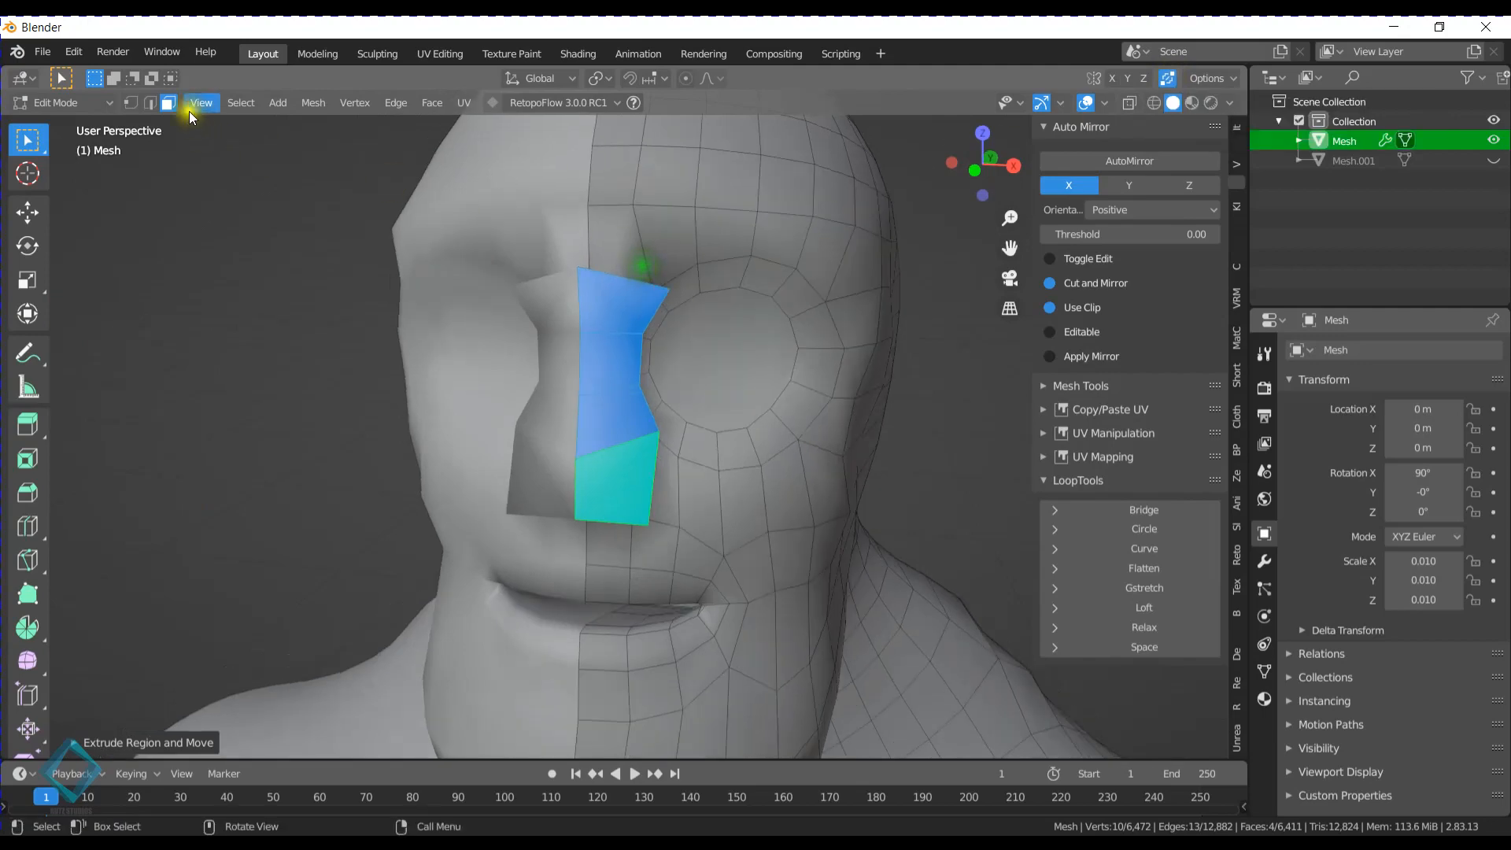
left_click(129, 106)
- Slide the extruded nose's two top vertices and the outer vertex just below them onto the adjoining face vertices so they merge
middle_click_drag(582, 354, 626, 359)
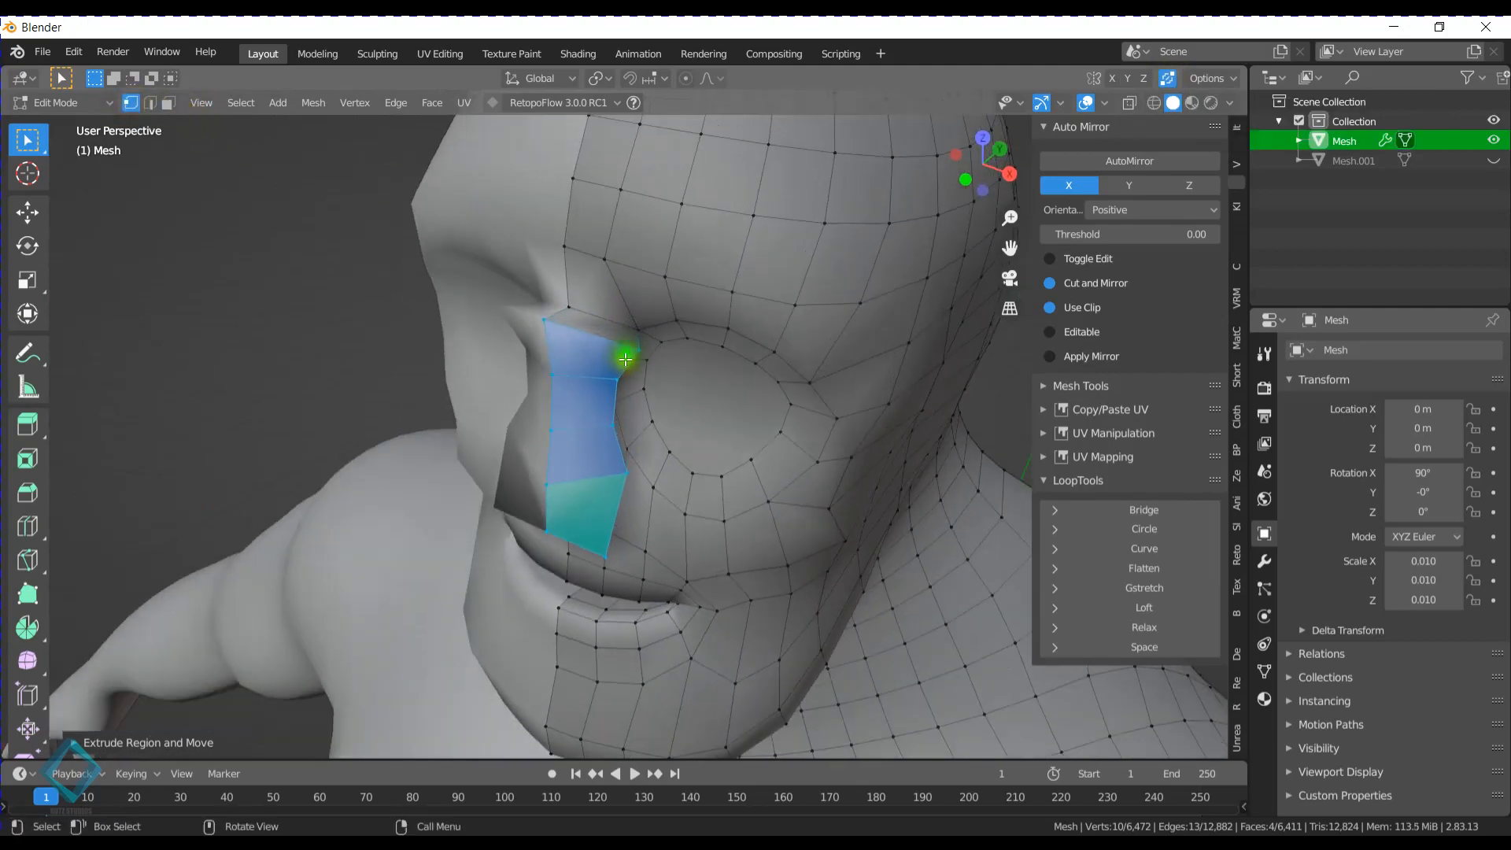
left_click(547, 320)
key("shift+v")
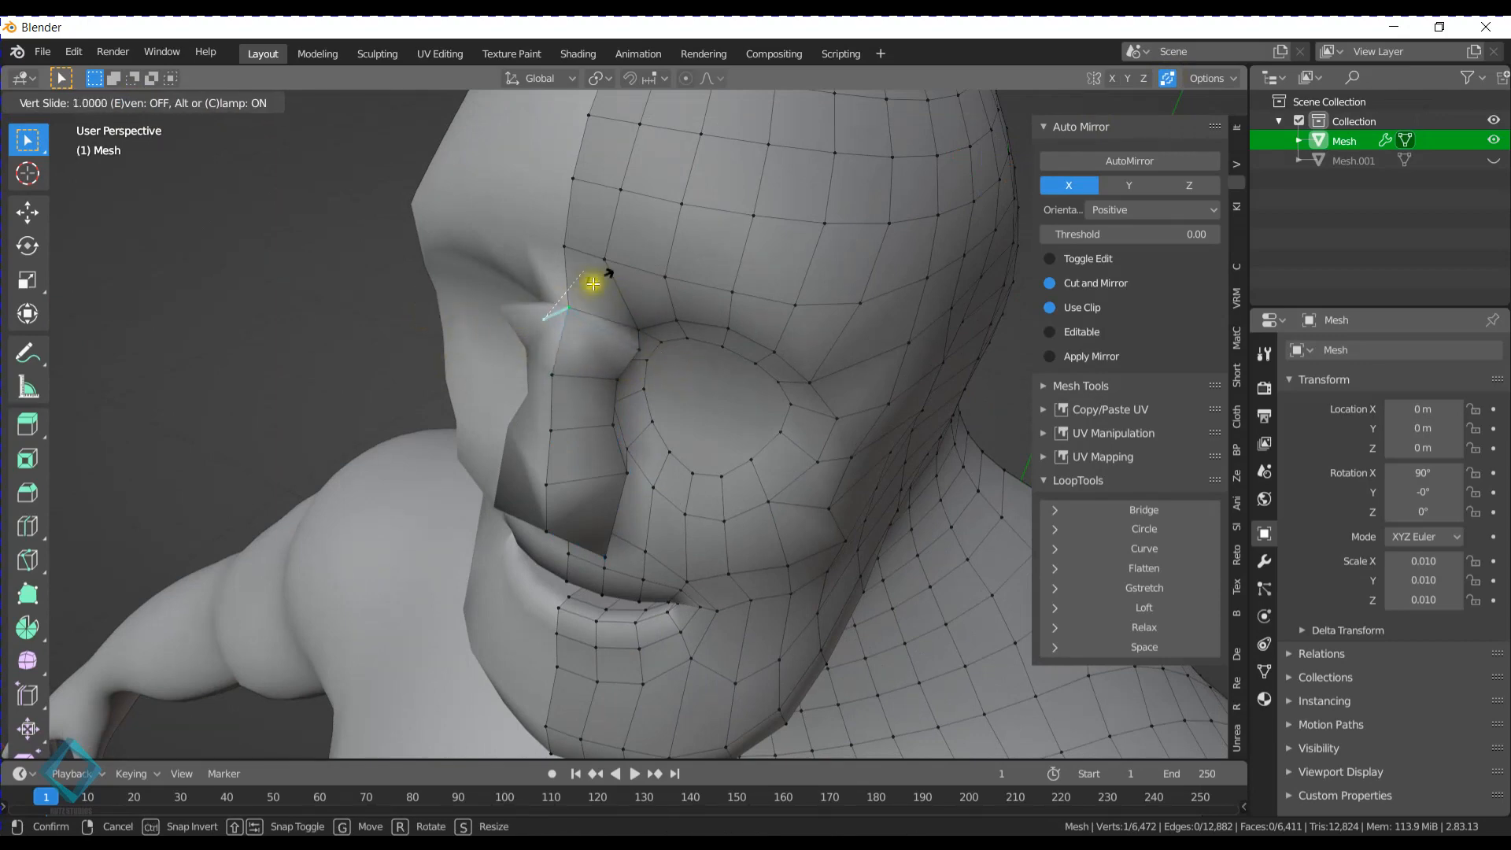
left_click(674, 205)
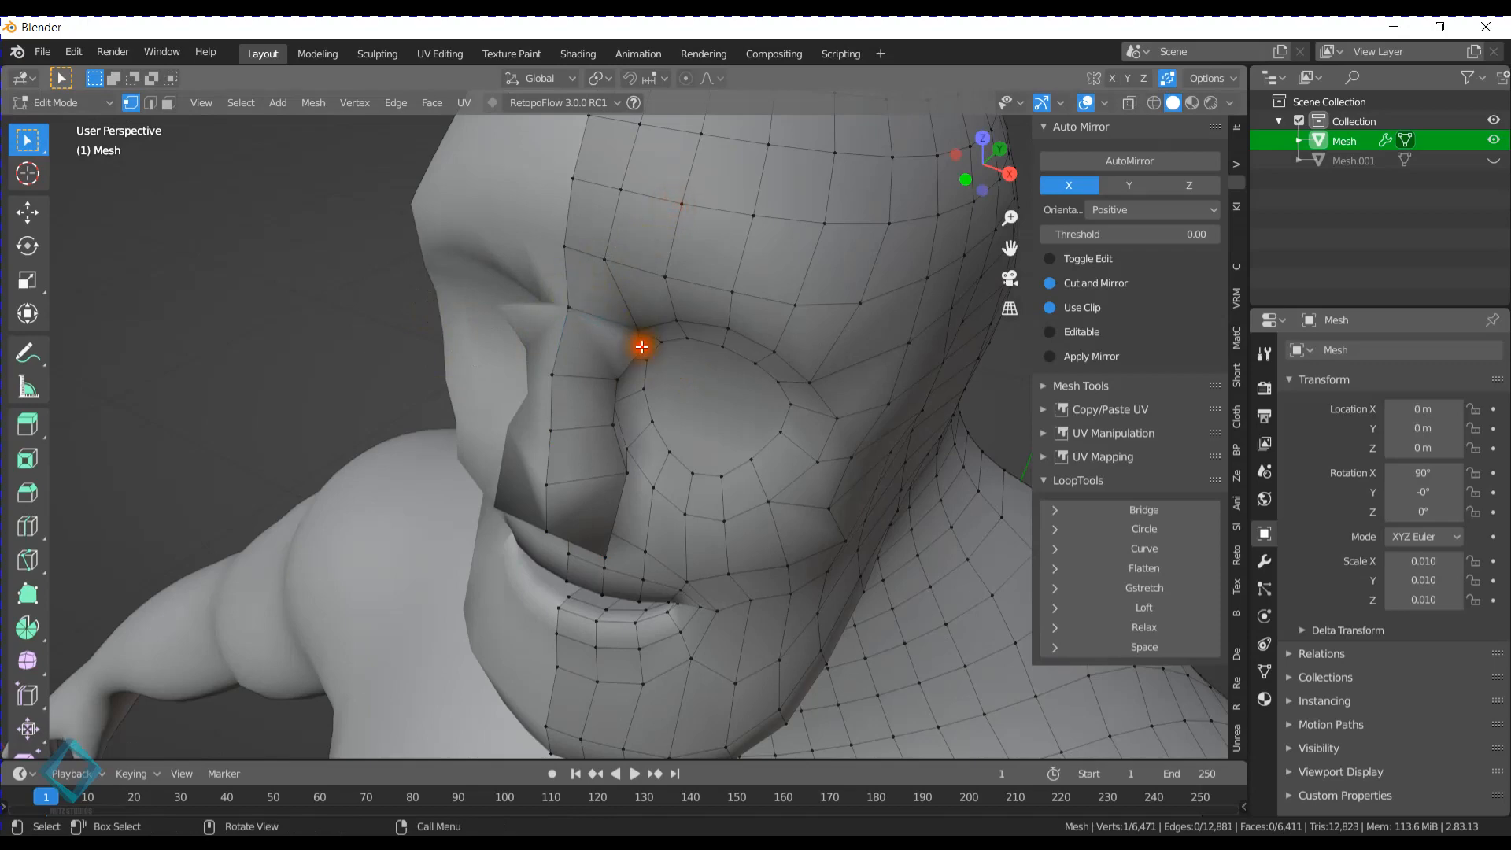
key("shift+v")
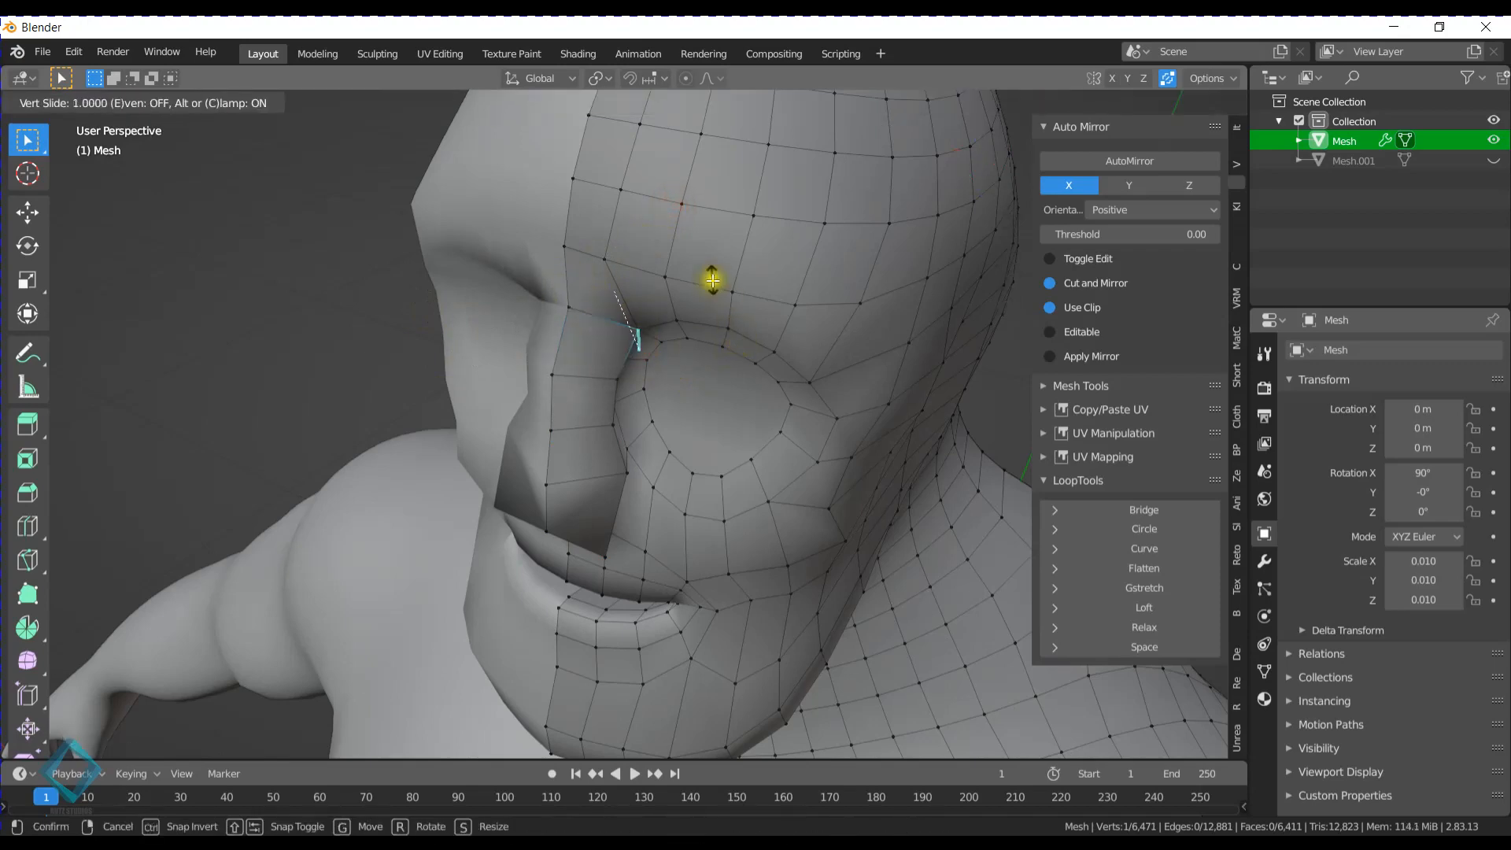
left_click(712, 277)
middle_click_drag(692, 326, 618, 309)
left_click(592, 317)
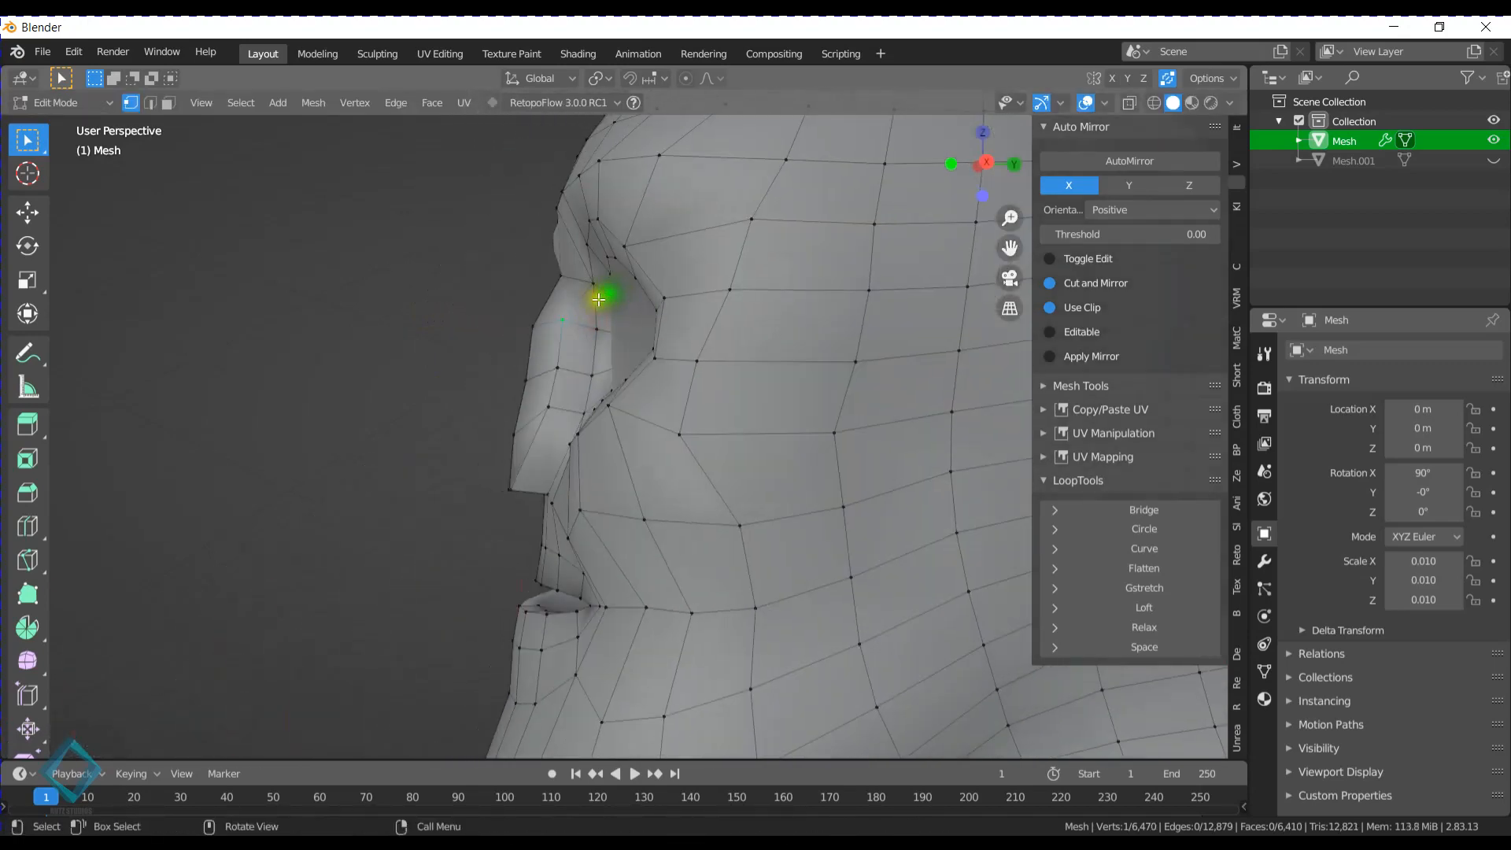
key("shift+v")
left_click(639, 307)
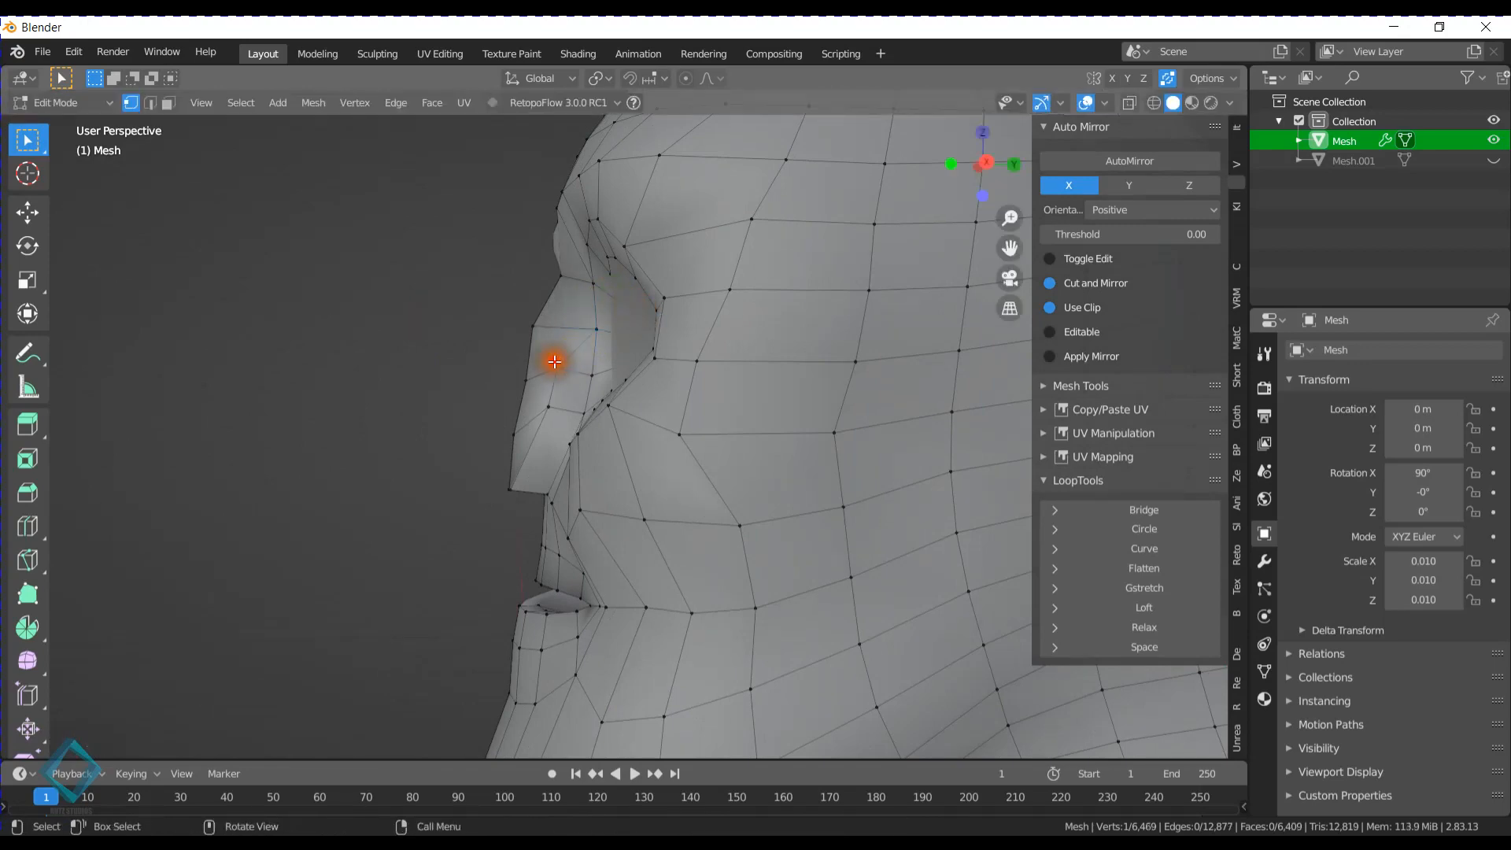
- Slide the remaining outer vertices down the side of the extruded nose back toward the cheek
key("shift+v")
left_click(569, 362)
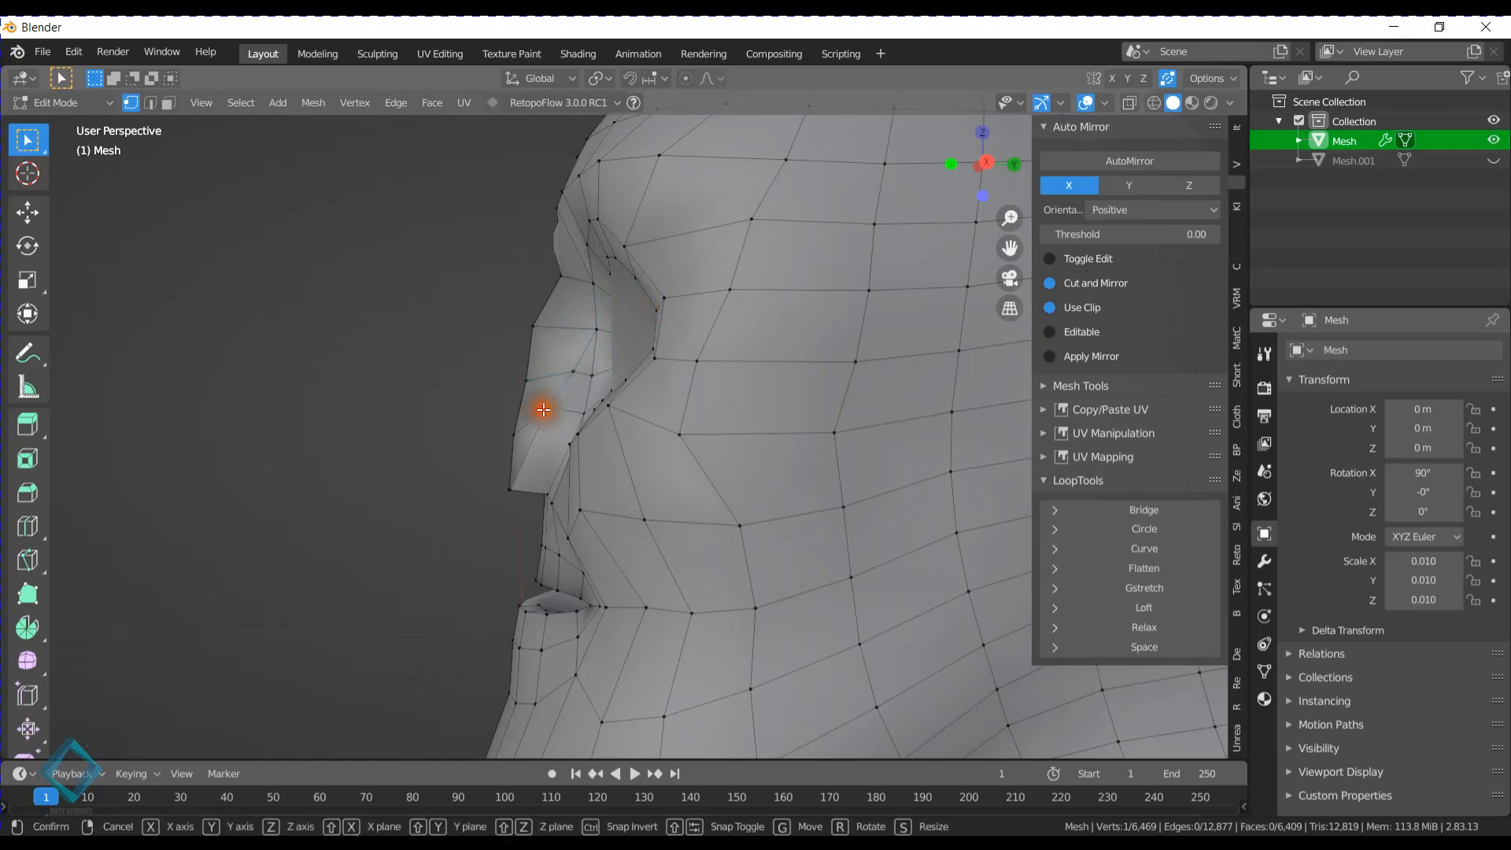
key("shift+v")
left_click(567, 387)
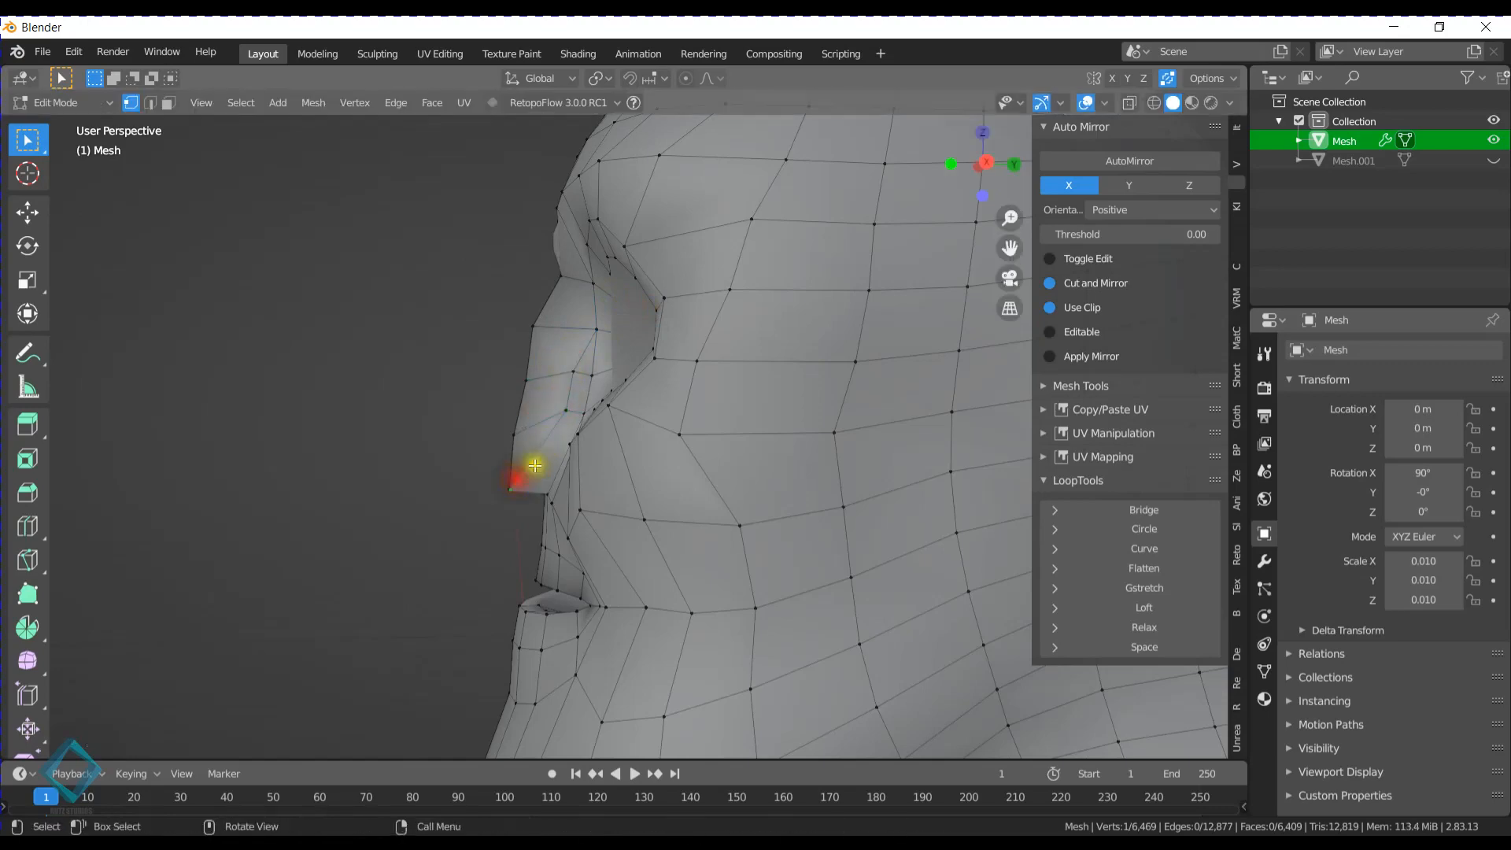
middle_click_drag(534, 465, 775, 431)
key("shift+v")
left_click(580, 447)
- Move the nose tip vertex and the centerline vertex above it forward along the Y axis
left_click(726, 470)
key("g")
key("y")
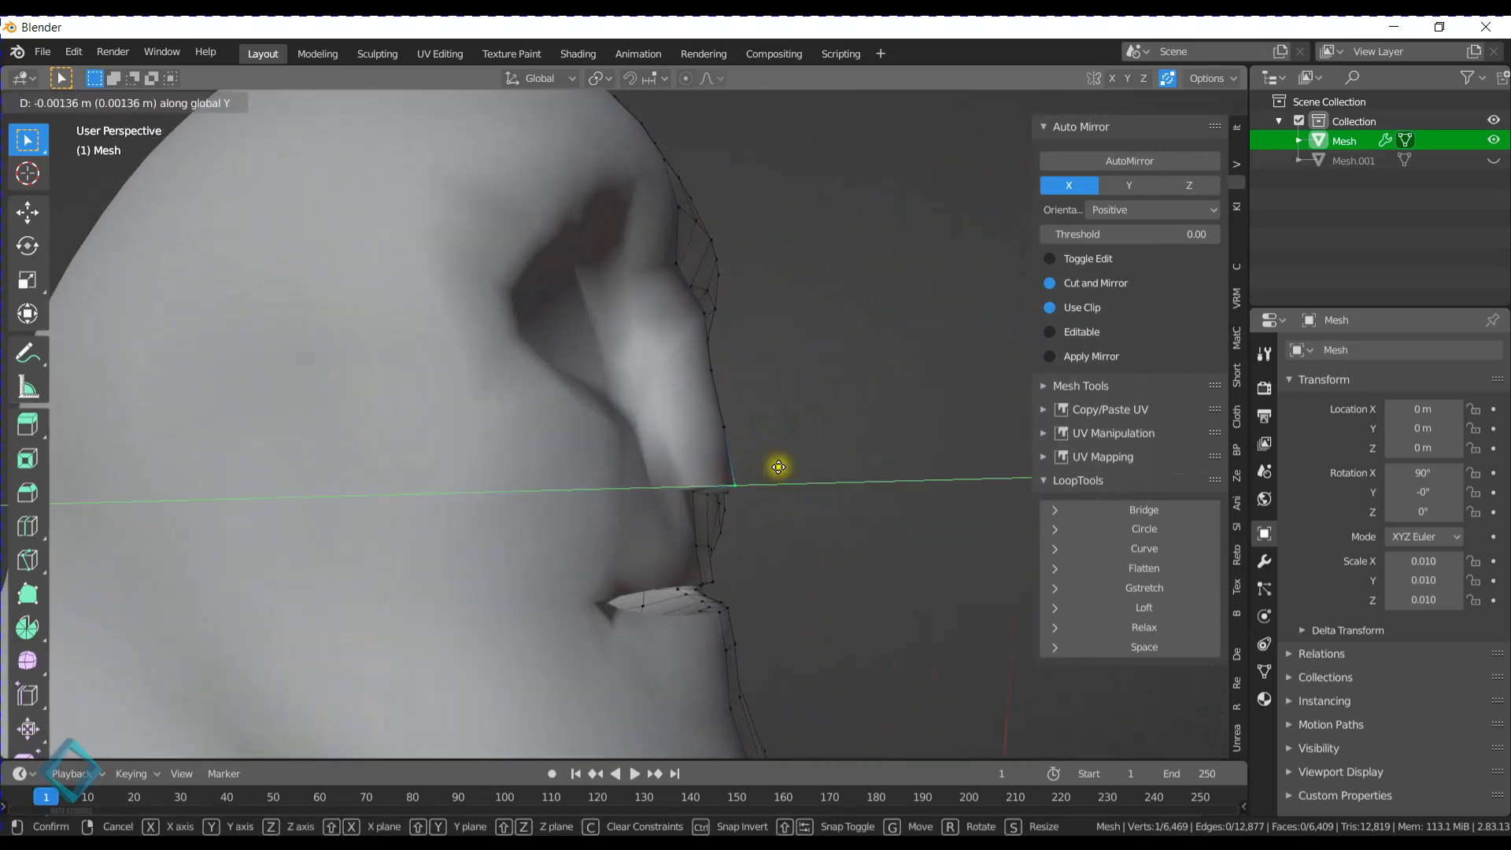
left_click(744, 421)
key("g")
key("y")
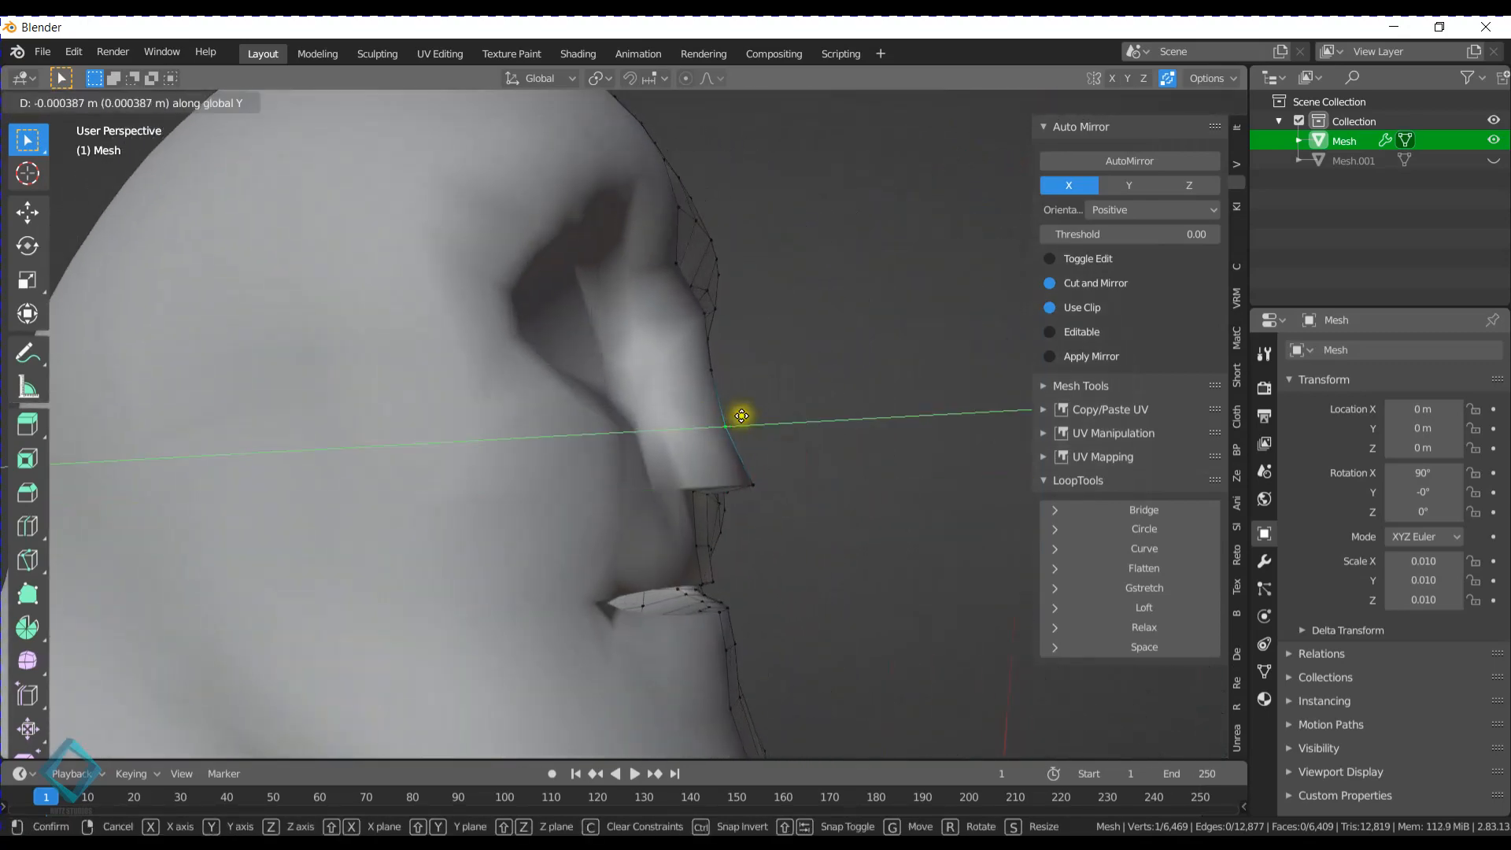
left_click(749, 421)
- Move the centerline vertex at the top of the nose bridge back along the Y axis by about 0.0056 m
middle_click_drag(749, 421, 591, 320)
left_click(551, 311)
key("g")
key("y")
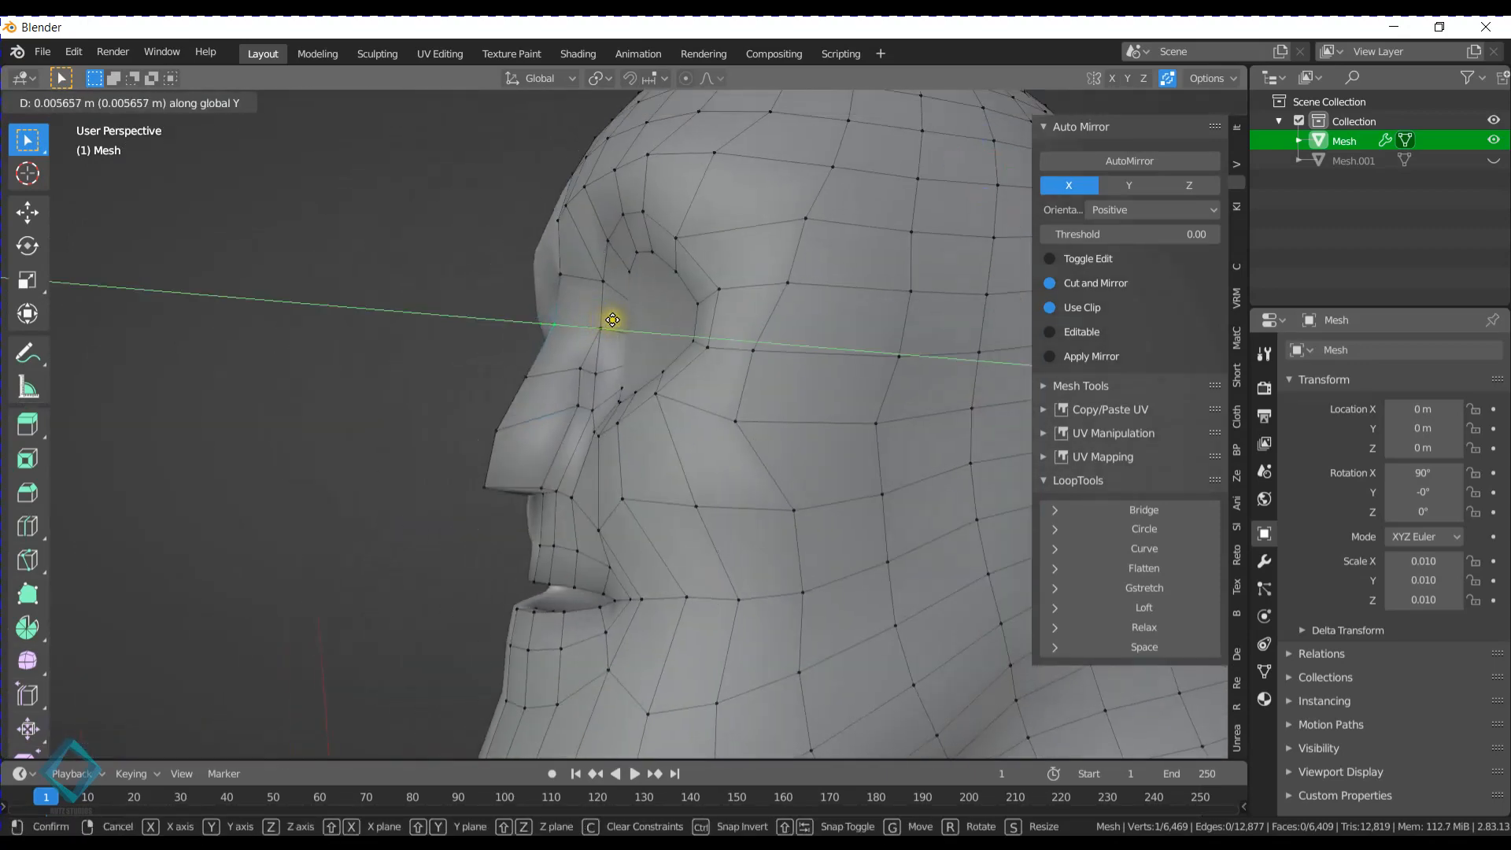
left_click(607, 321)
- From below the head, slide the outer vertices on the side of the nose inward toward the centerline
middle_click_drag(535, 358, 669, 285)
left_click(653, 372)
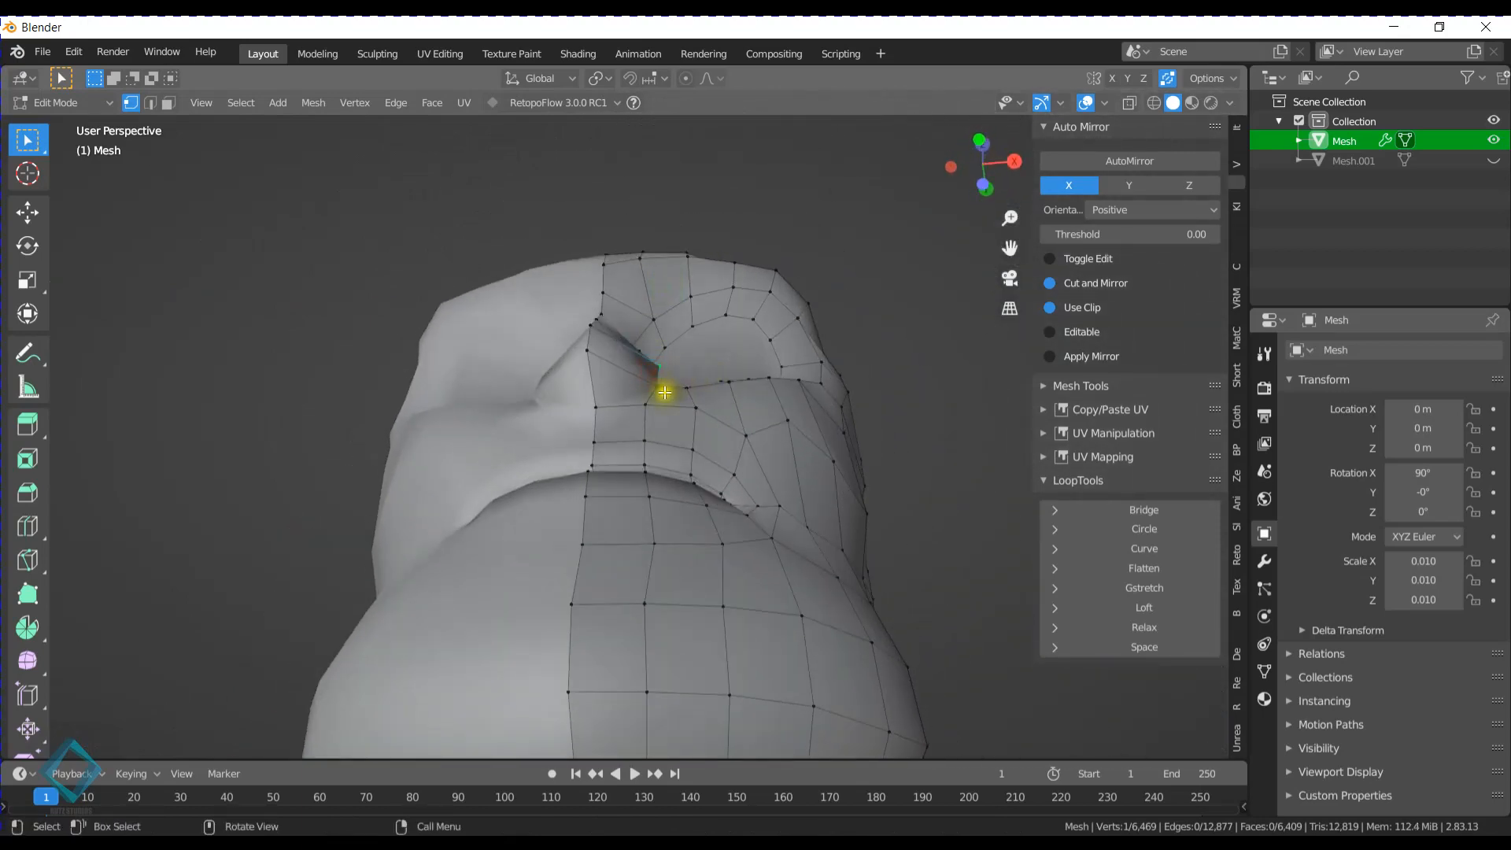
key("shift+v")
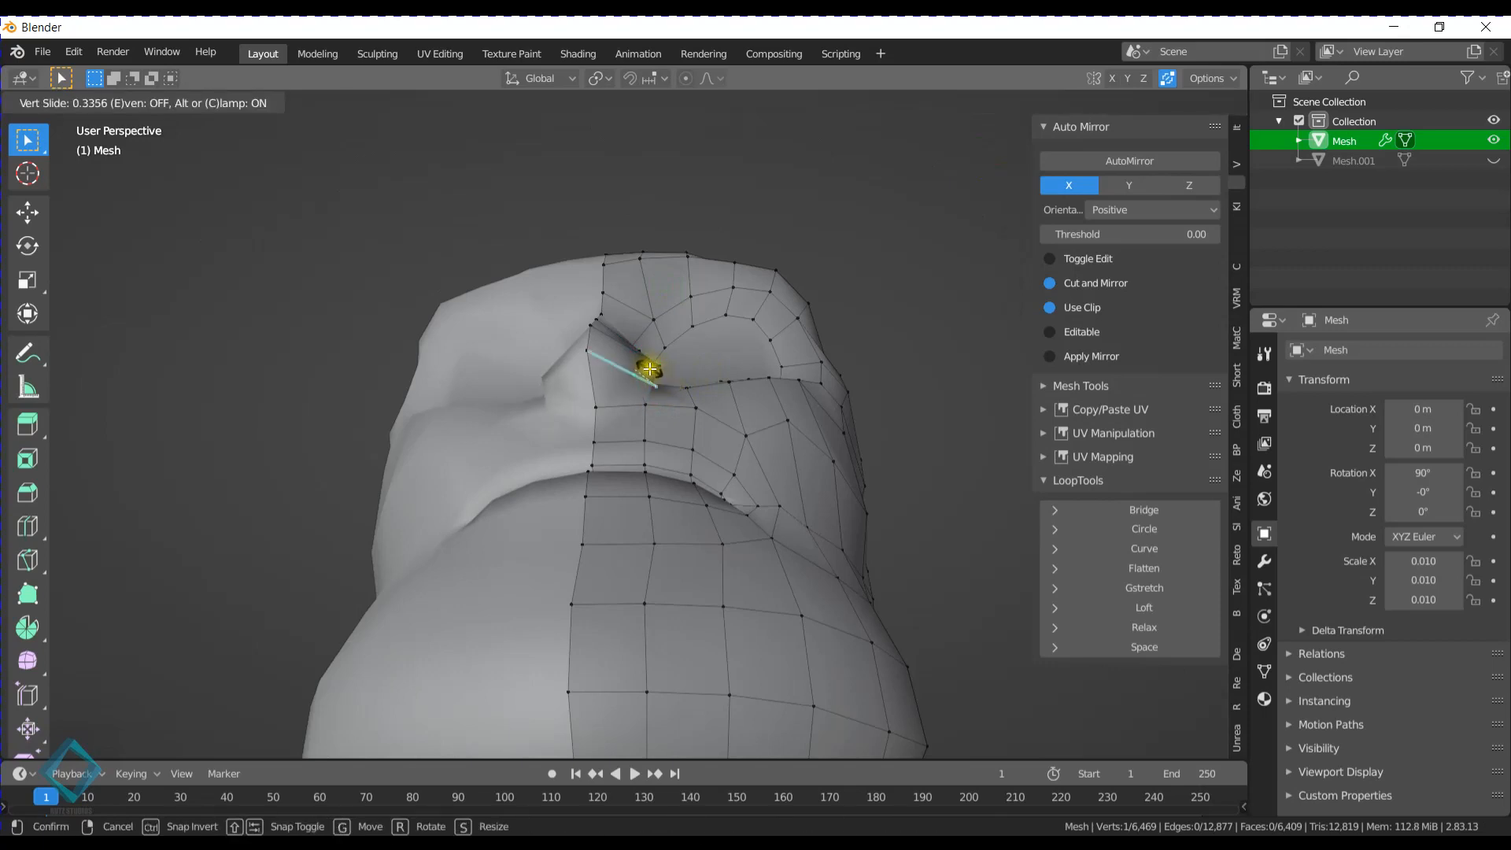
left_click(657, 369)
left_click(658, 362)
key("shift+v")
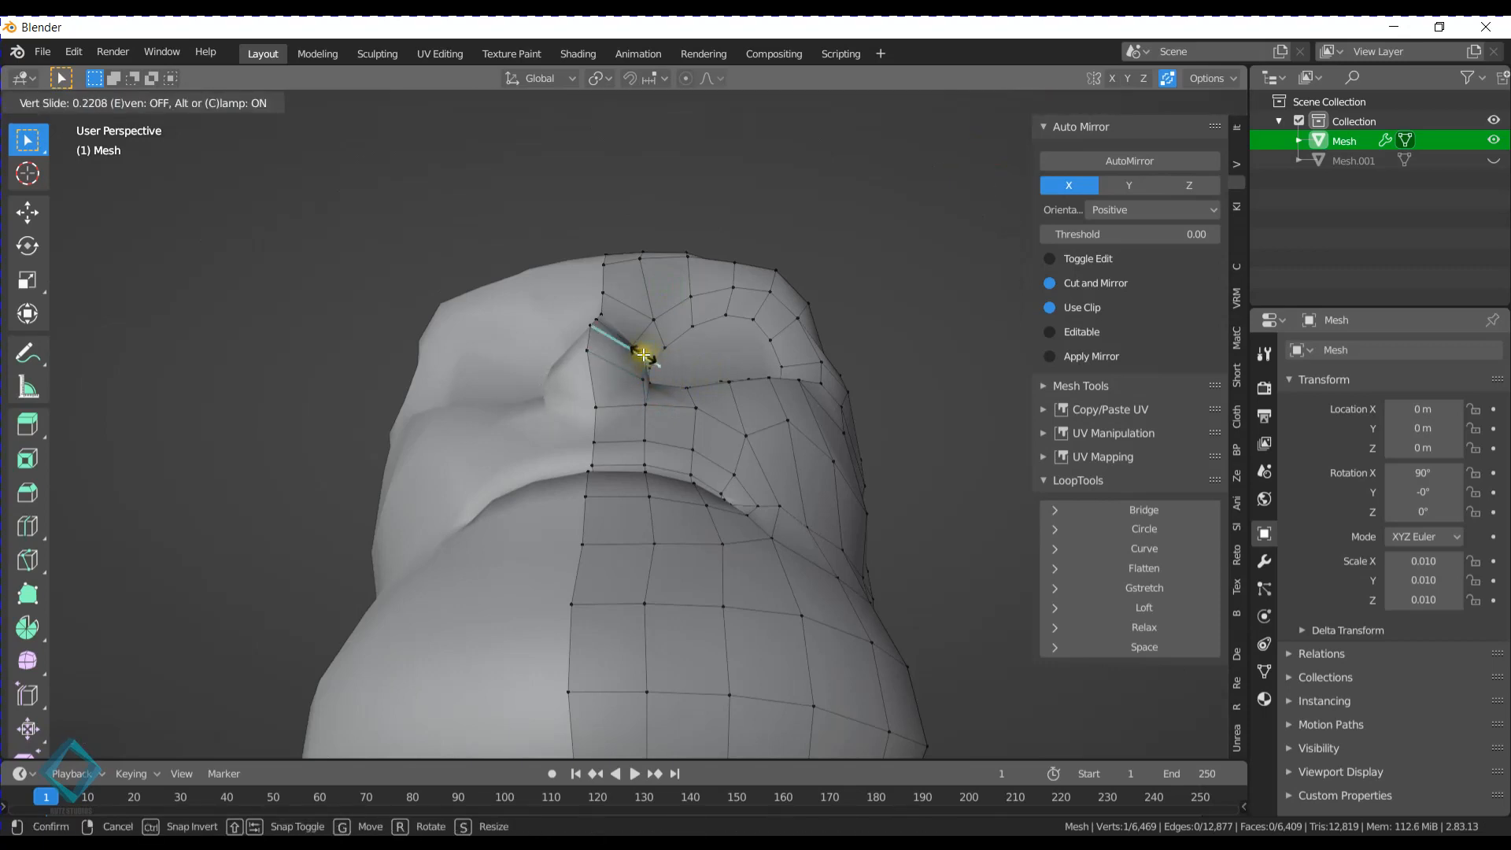
left_click(644, 355)
- Slide the two side vertices between the nose bridge and the inner eye socket inward to narrow the bridge
middle_click_drag(643, 355, 607, 350)
key("g")
key("g")
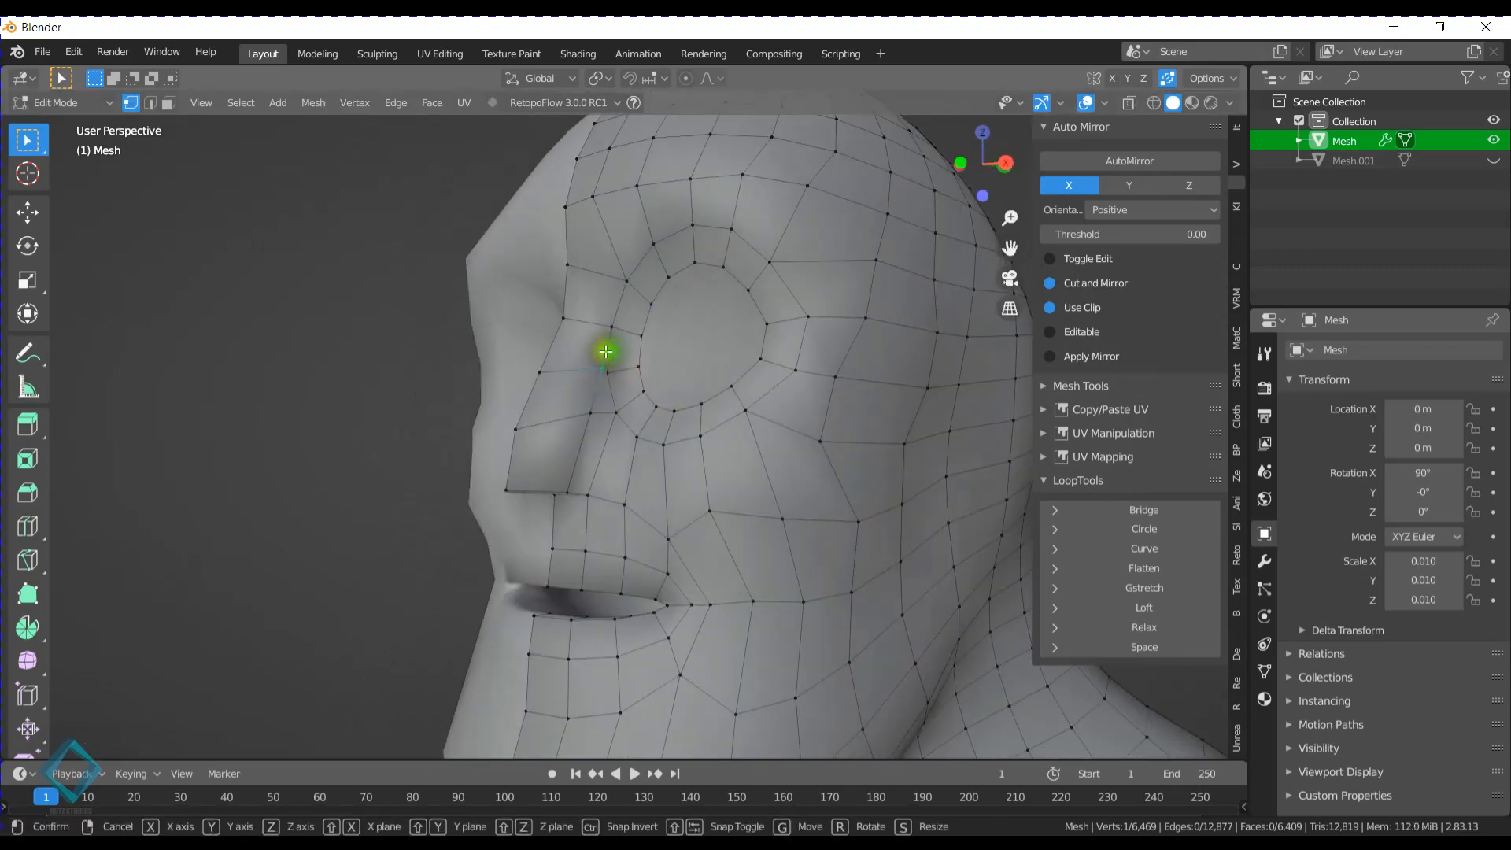
left_click(592, 341)
left_click(610, 322)
key("g")
- Slide the vertex between the top of the nose bridge and the inner brow inward toward the centerline
key("g")
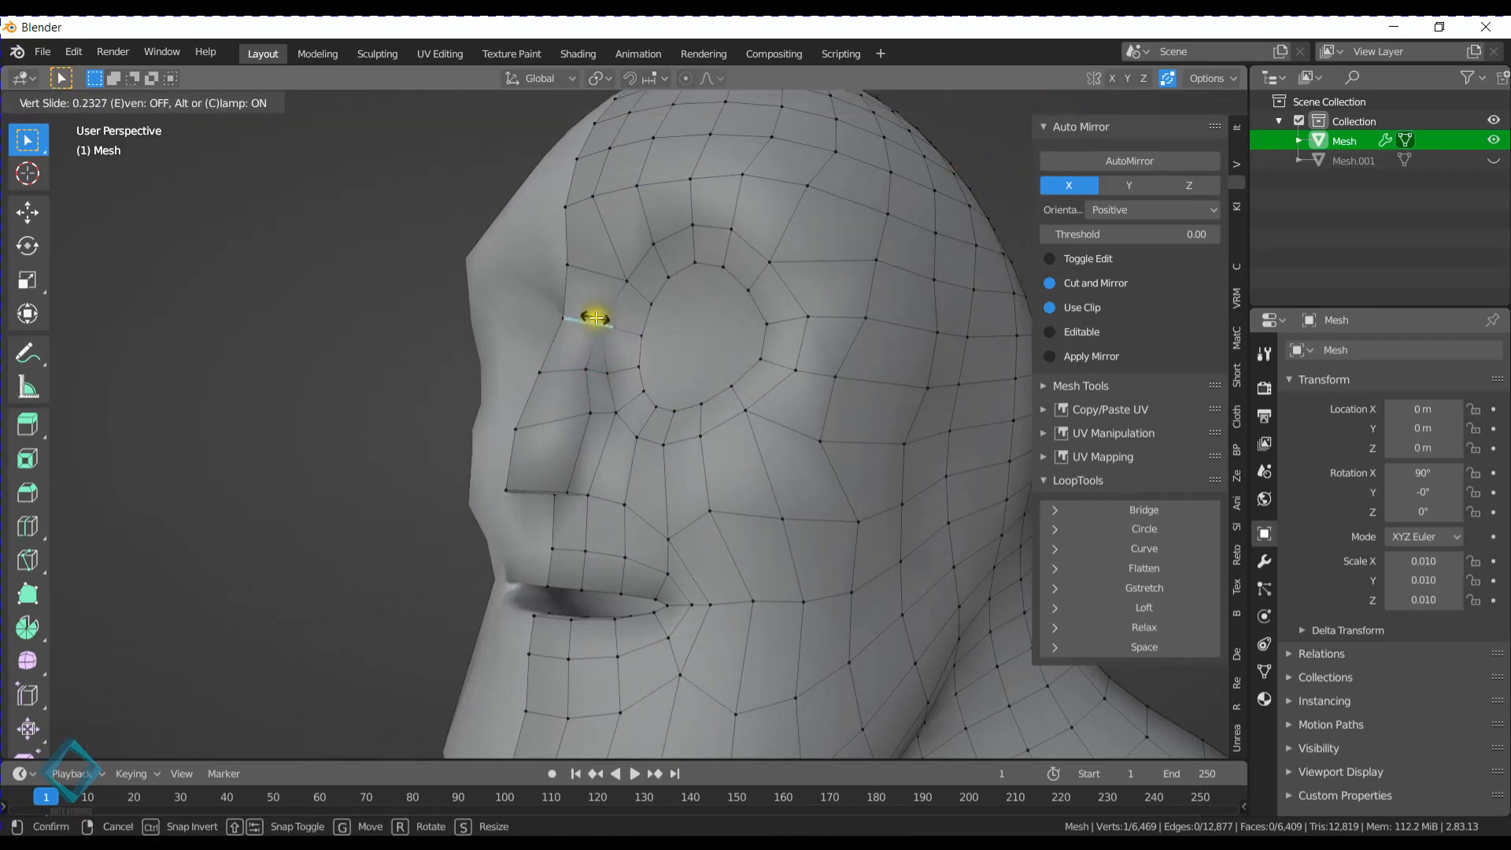
left_click(591, 315)
left_click(625, 282)
key("g")
key("g")
left_click(607, 268)
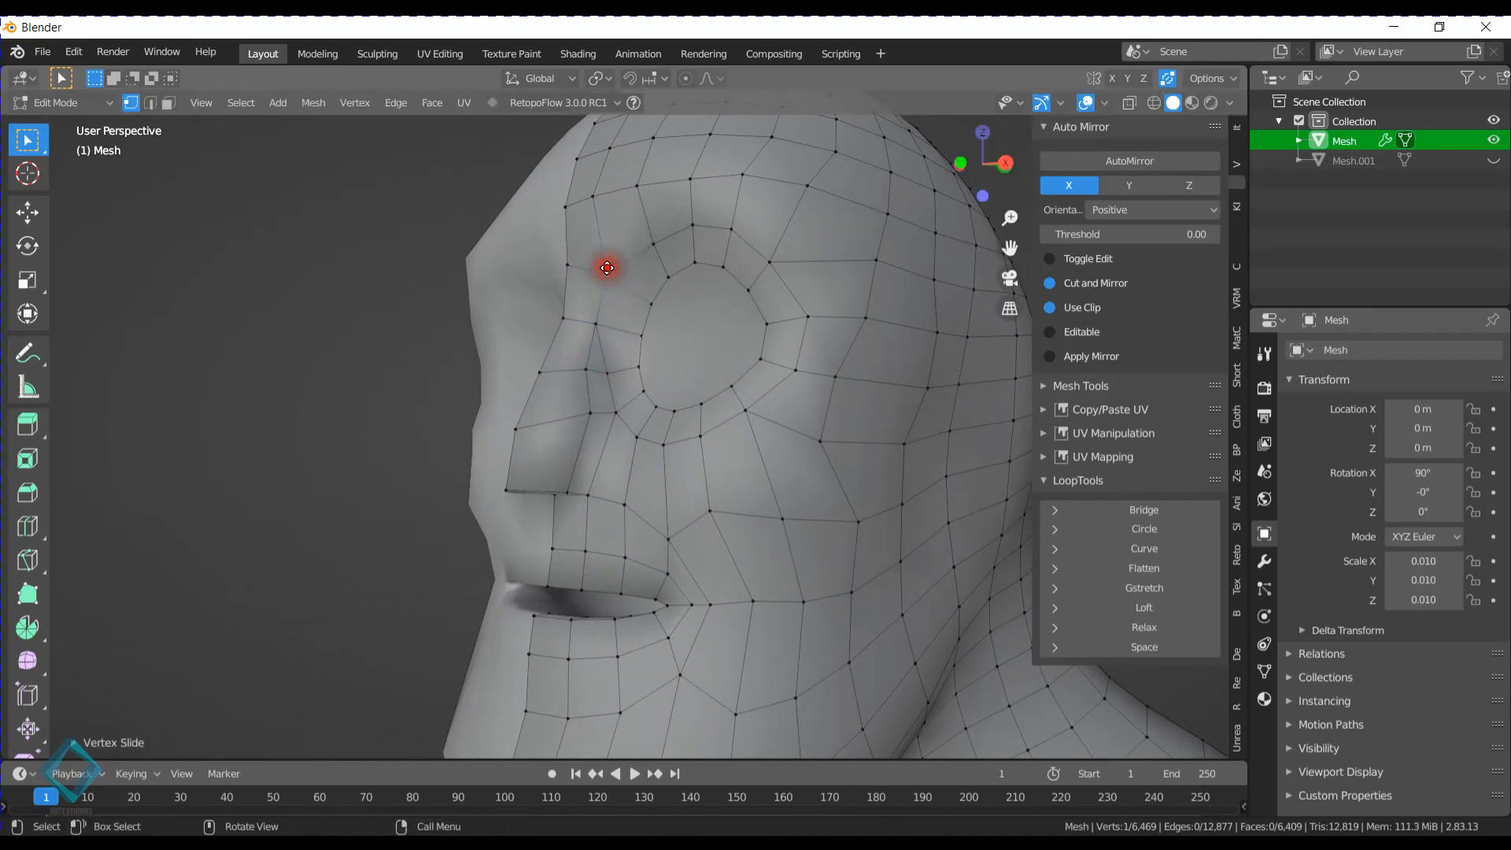
middle_click_drag(607, 264, 630, 381)
key("g")
key("g")
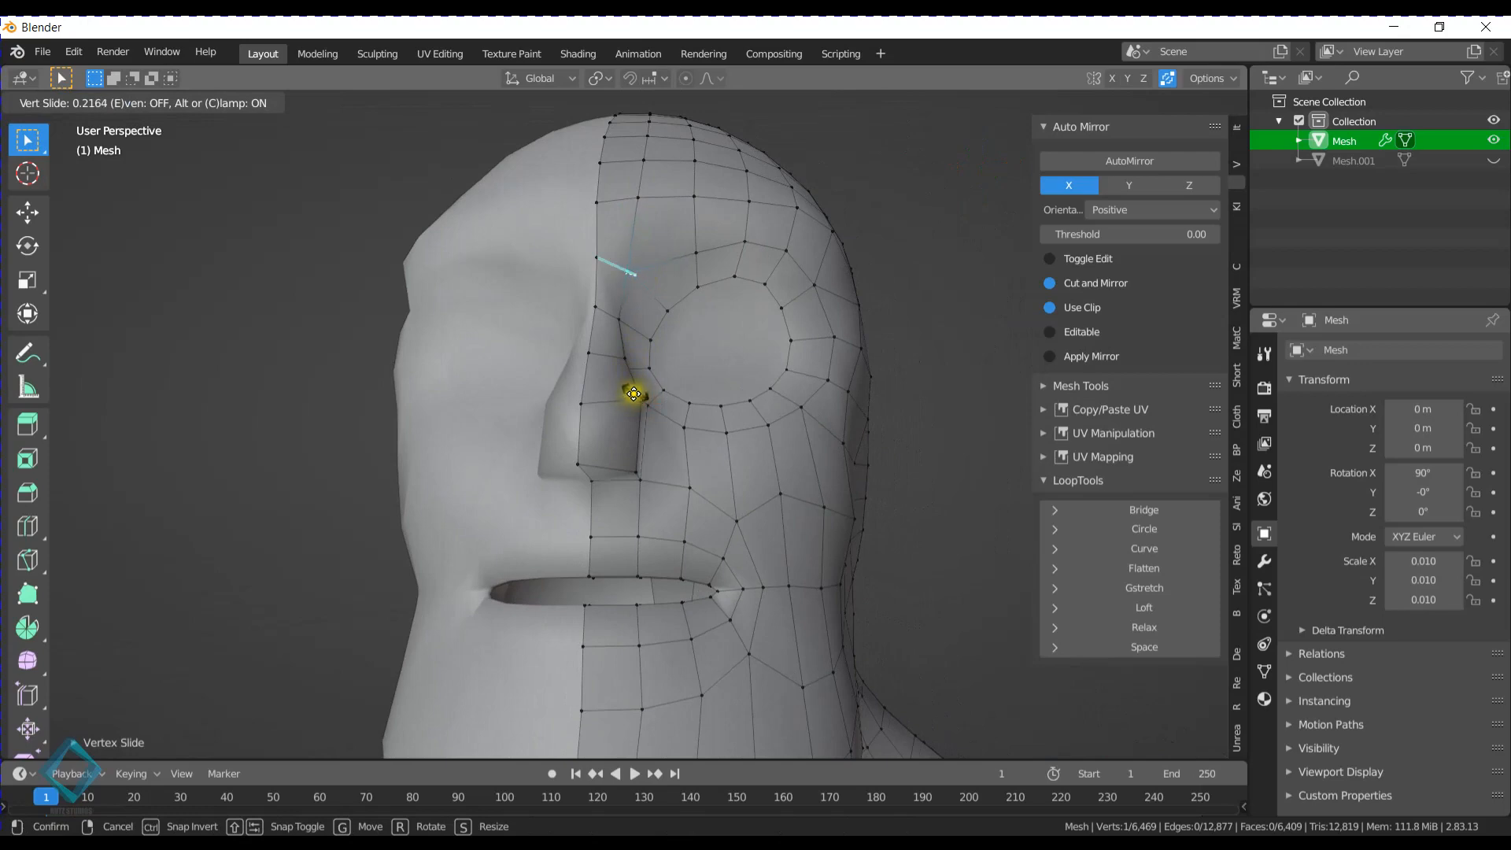
left_click(633, 394)
- Slide the vertex midway down the side of the nose inward and adjust the vertex at the lower nostril corner
left_click(634, 399)
key("g")
key("g")
left_click(627, 402)
left_click(623, 463)
key("g")
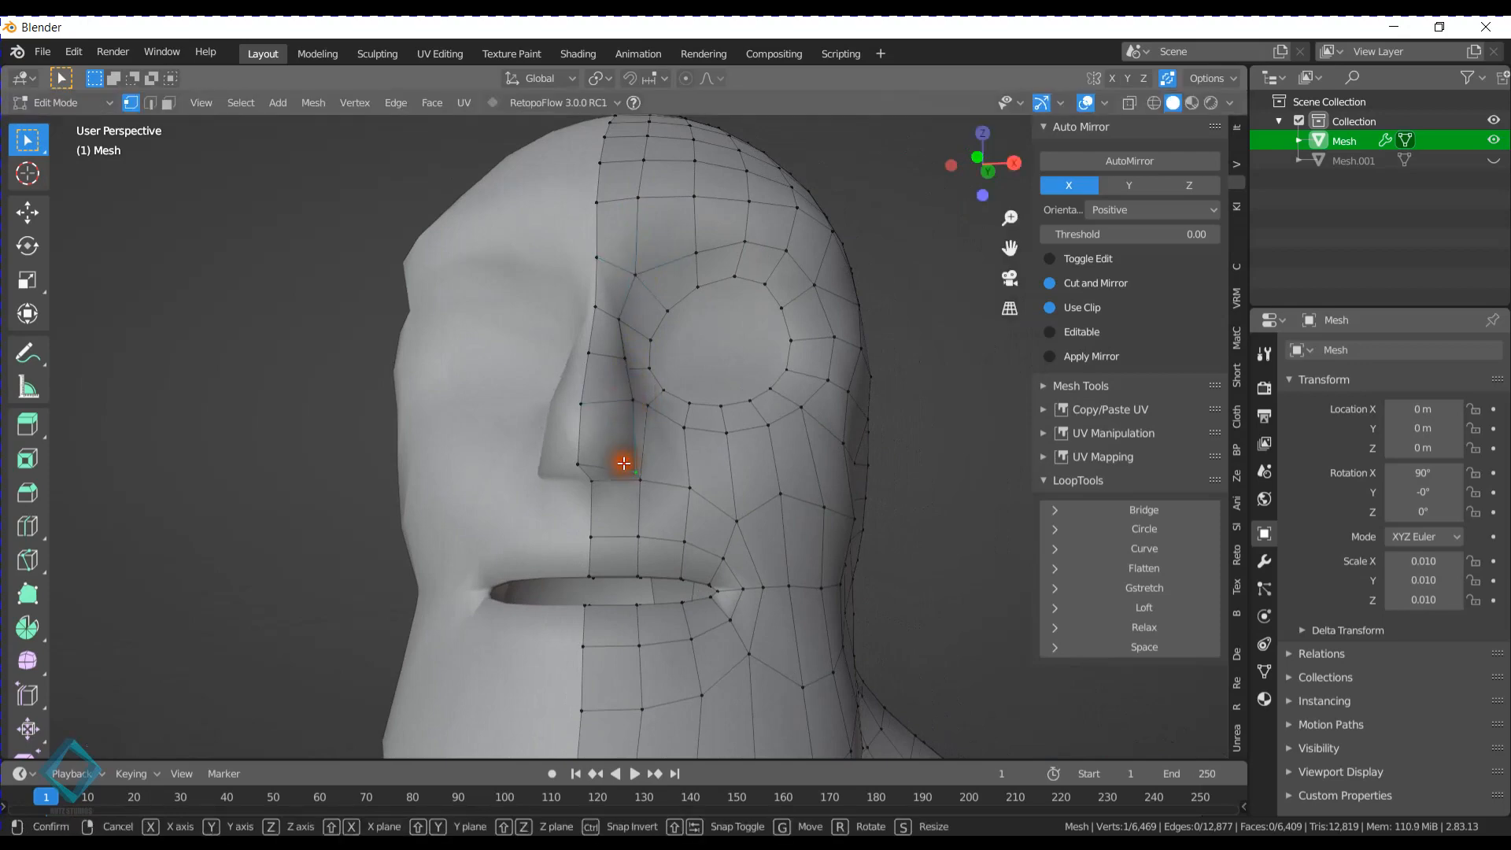
left_click(623, 462)
- Leave mesh editing and examine the narrowed nose on the head and the whole figure from several angles
mouse_move(622, 460)
middle_mouse_down()
mouse_move(675, 422)
mouse_move(791, 393)
mouse_move(600, 455)
mouse_move(503, 427)
mouse_move(753, 425)
mouse_move(798, 454)
mouse_move(691, 351)
mouse_move(615, 438)
middle_mouse_up()
key("Tab")
scroll(616, 441, "down", 6)
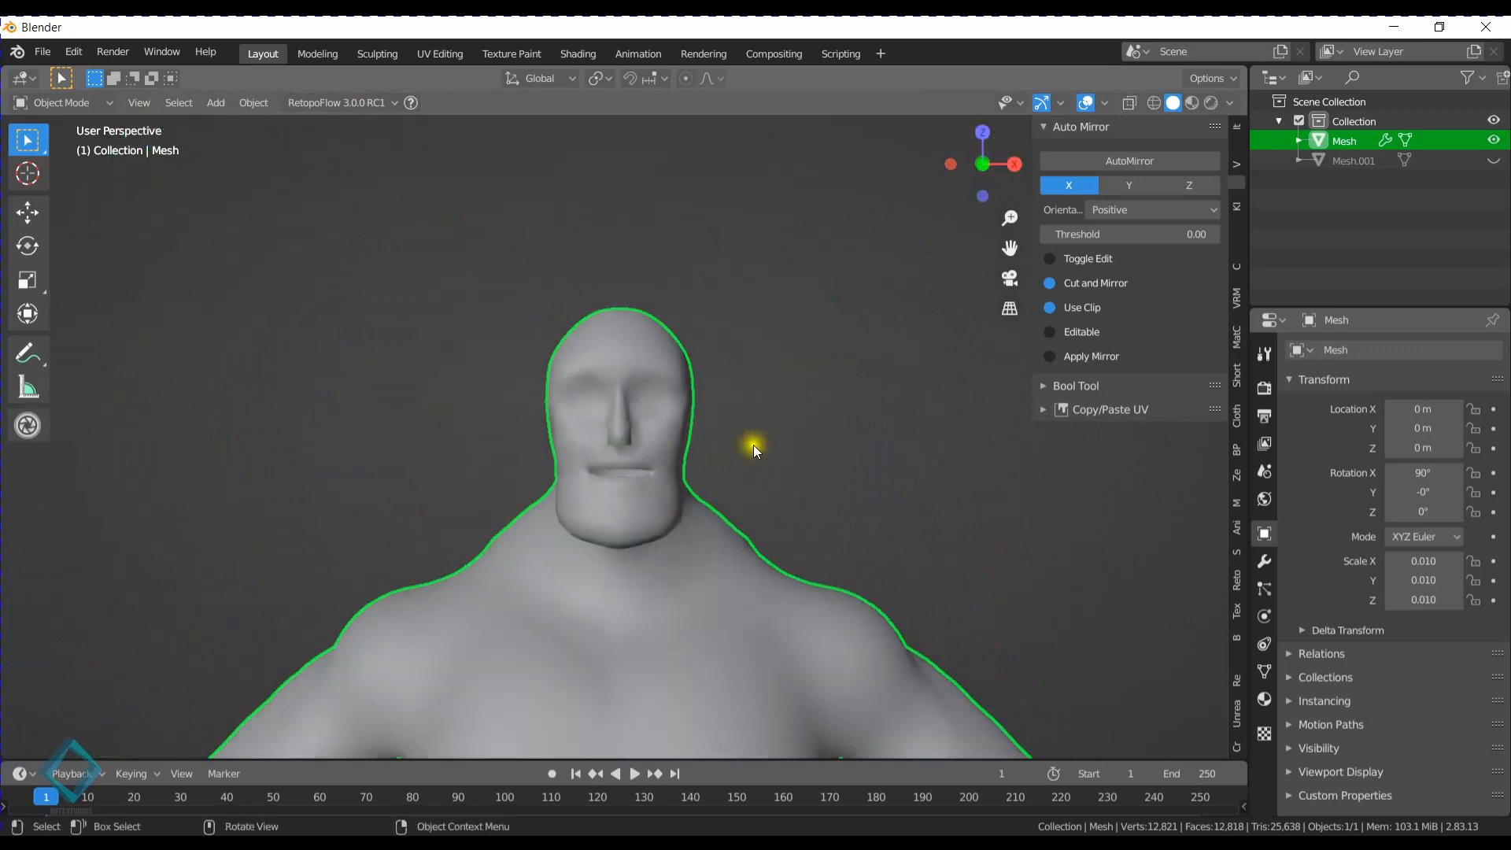
middle_click_drag(753, 445, 768, 550)
scroll(768, 549, "down", 3)
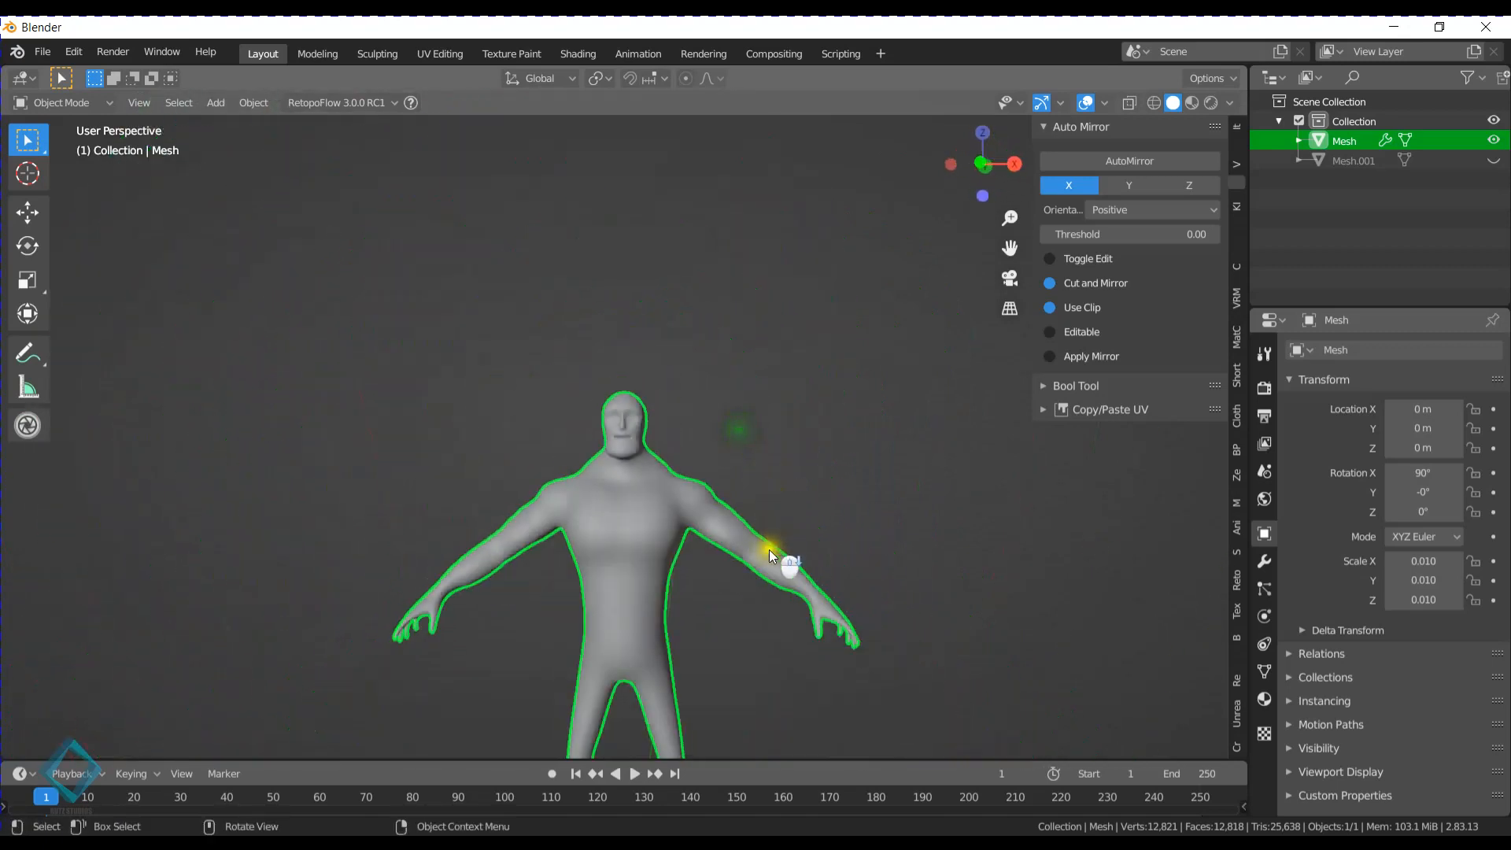
left_click(754, 351)
middle_click_drag(754, 351, 593, 436)
scroll(593, 437, "up", 8)
middle_click_drag(532, 489, 746, 362, "shift")
left_click(669, 439)
- Enter Edit Mode with face selection and select a vertical column of four faces on the side of the head for the ear
key("Tab")
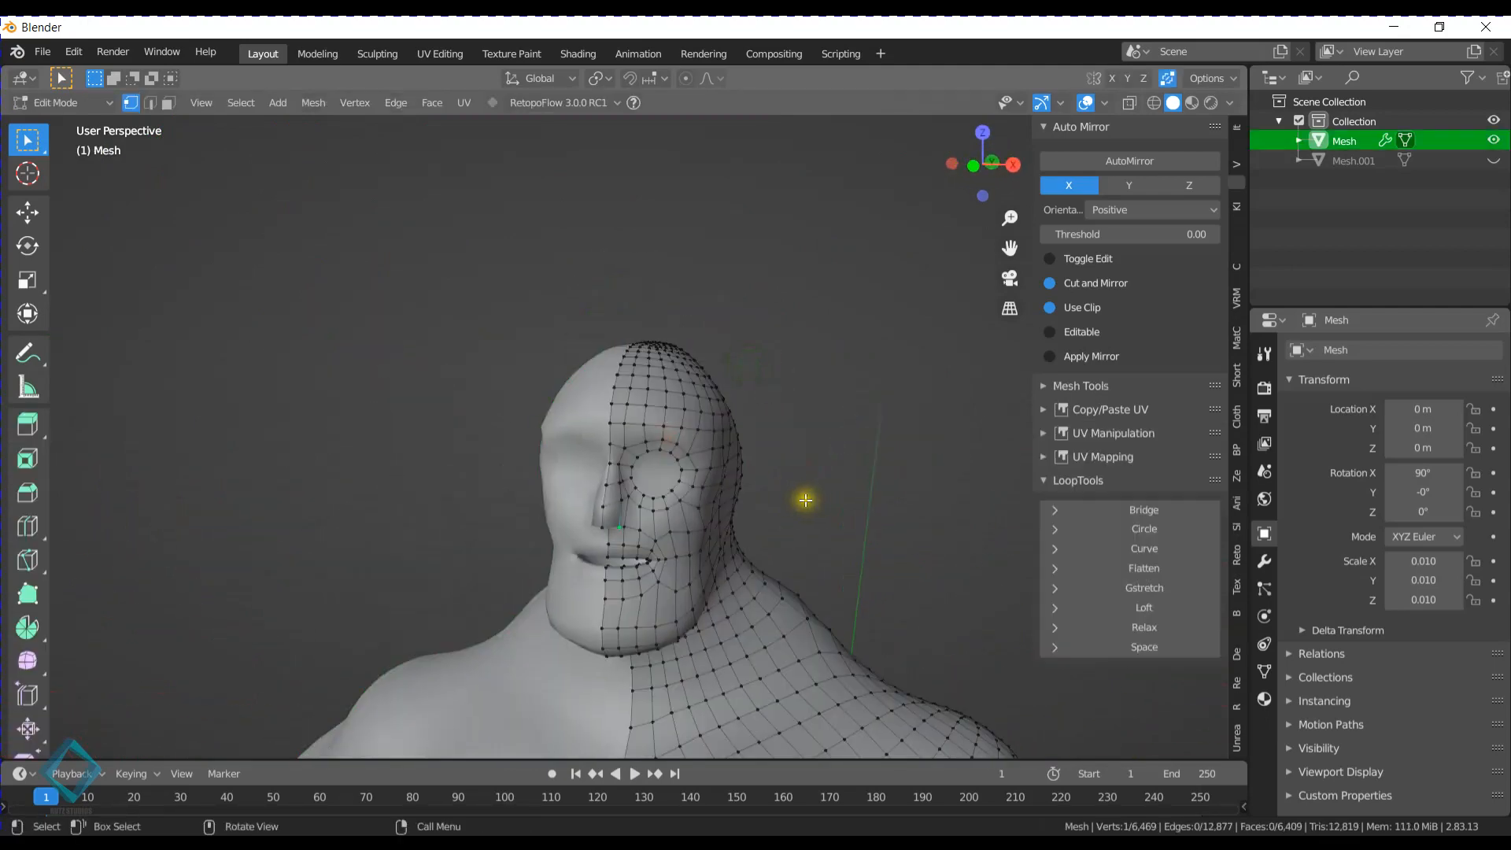
middle_click_drag(803, 499, 699, 423)
scroll(731, 427, "up", 3)
left_click(699, 422, "shift")
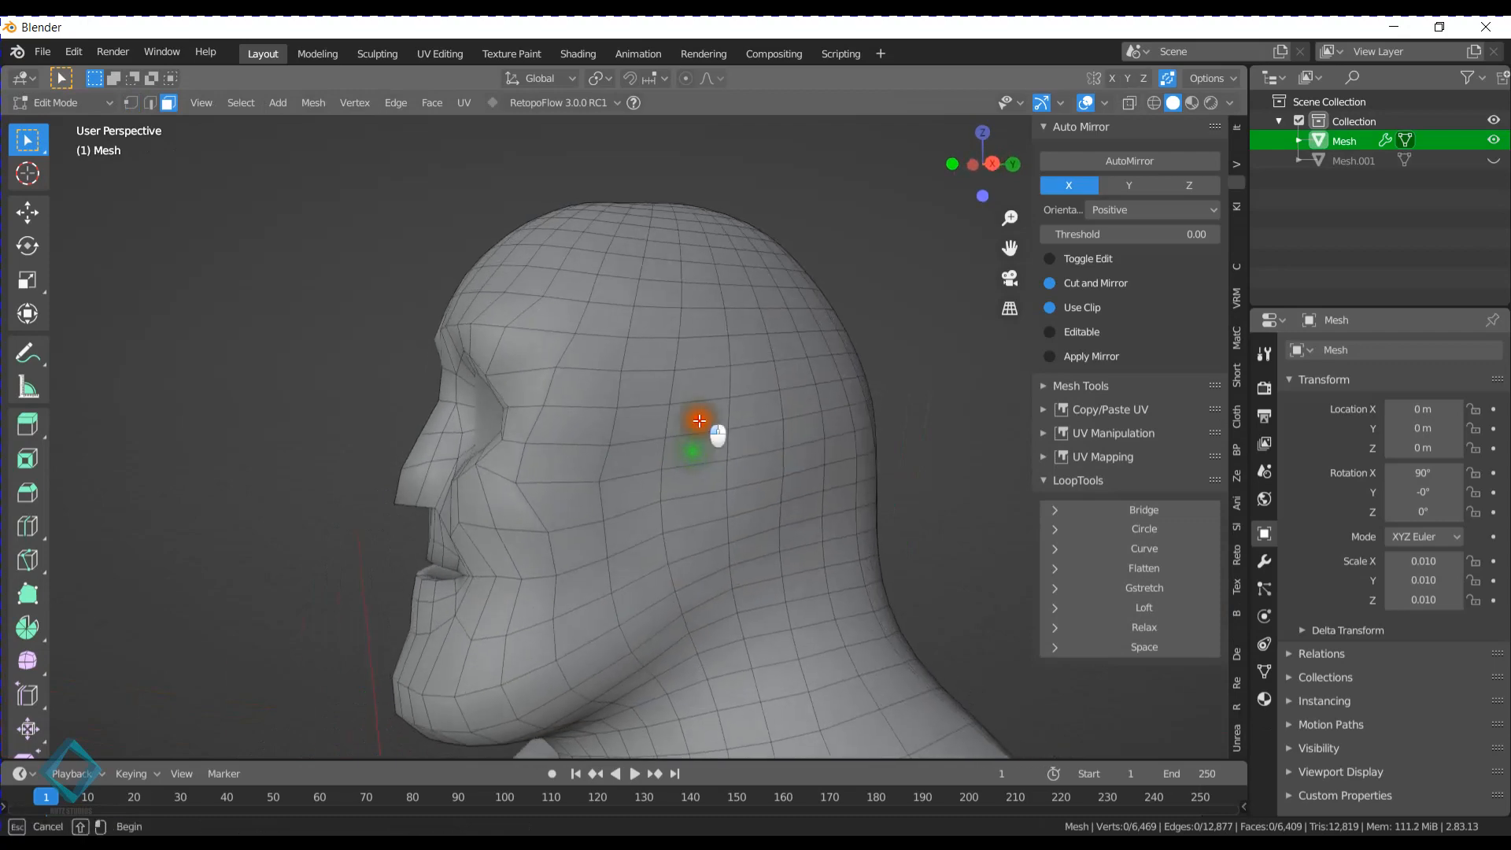
left_click(699, 453, "shift")
left_click(699, 485, "shift")
left_click(694, 509, "shift")
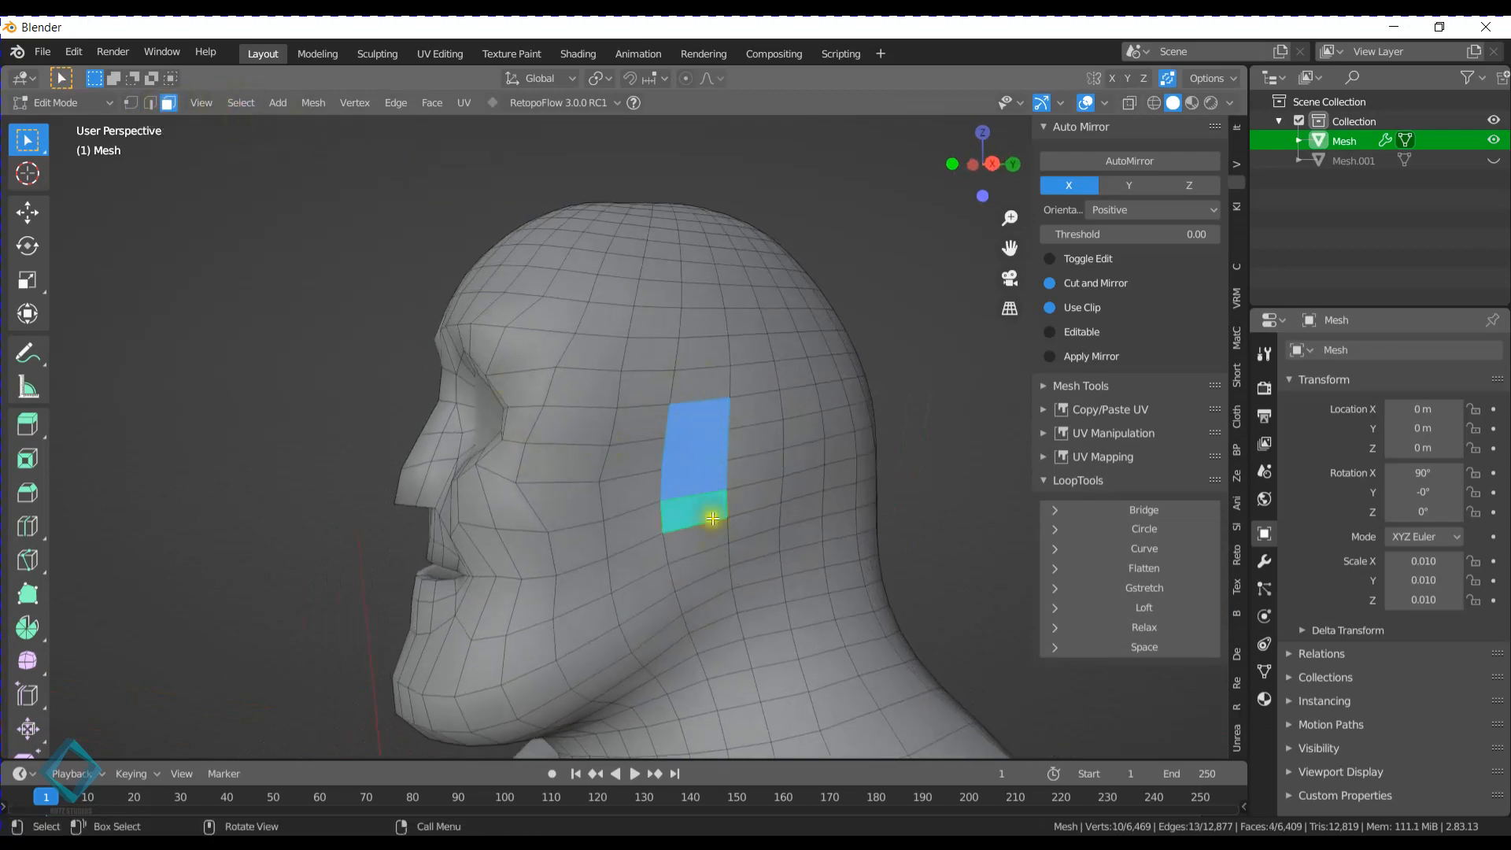
middle_click_drag(713, 518, 645, 432)
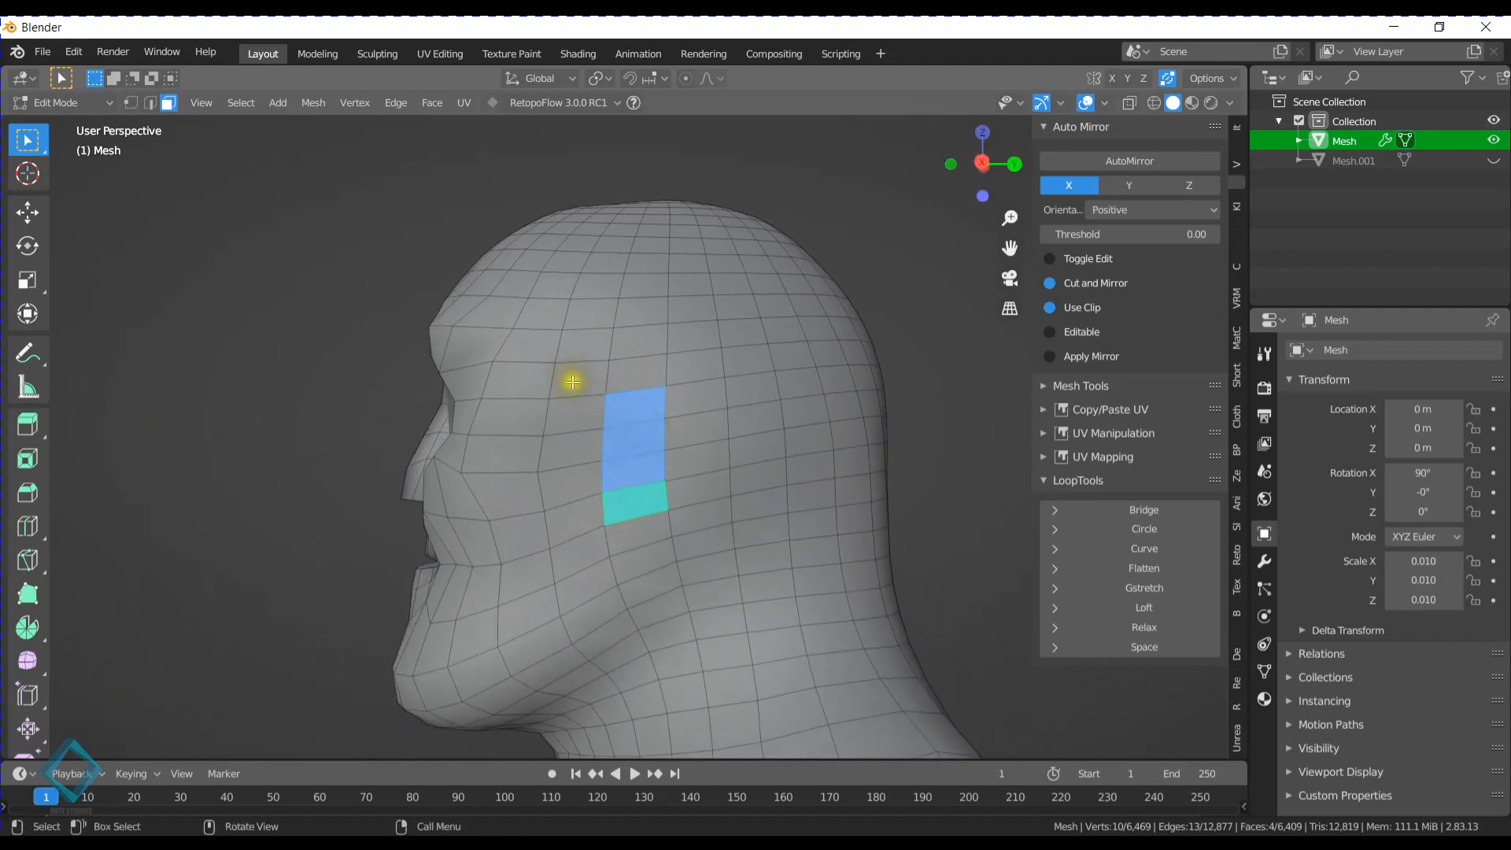
left_click_drag(573, 382, 592, 480)
left_click_drag(634, 387, 668, 474)
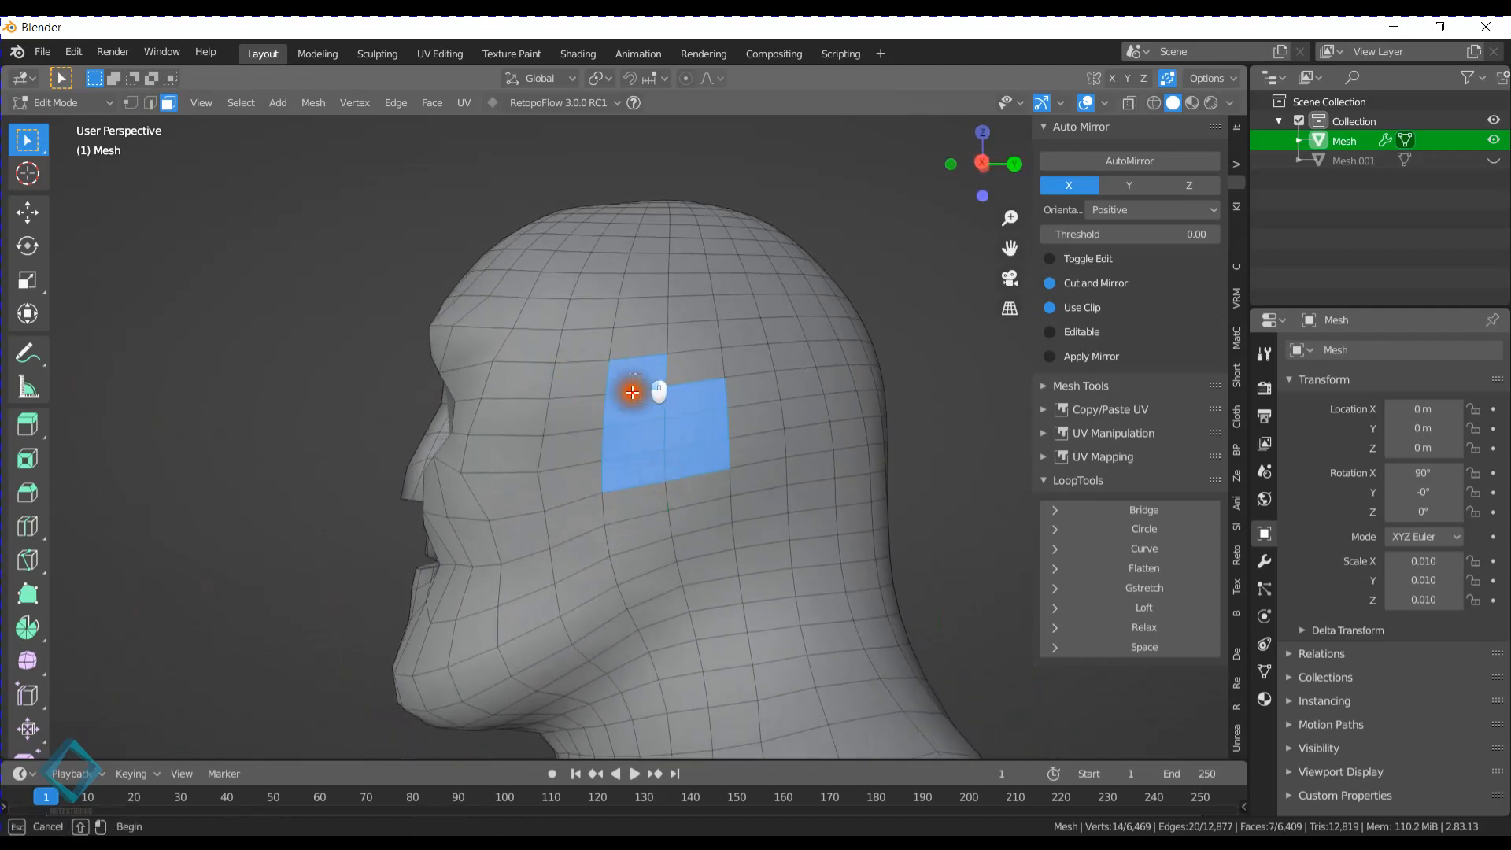
left_click_drag(632, 390, 629, 465)
middle_click_drag(629, 433, 647, 370)
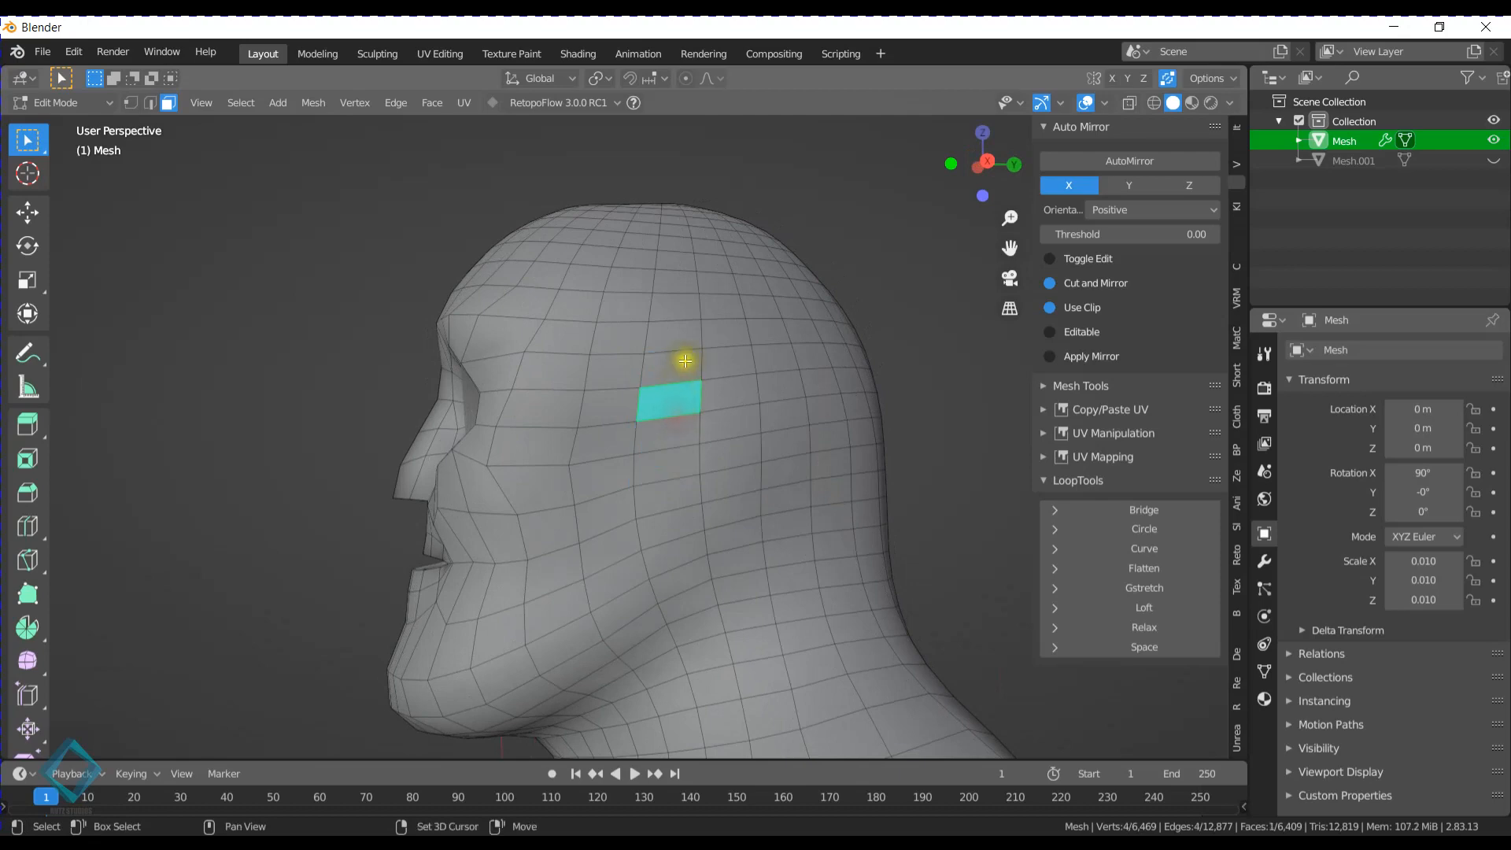
- Select the vertical column of four faces at the ear position and extrude it outward by about 0.019 m
middle_click_drag(667, 426, 742, 410)
left_click(738, 478, "ctrl")
key("e")
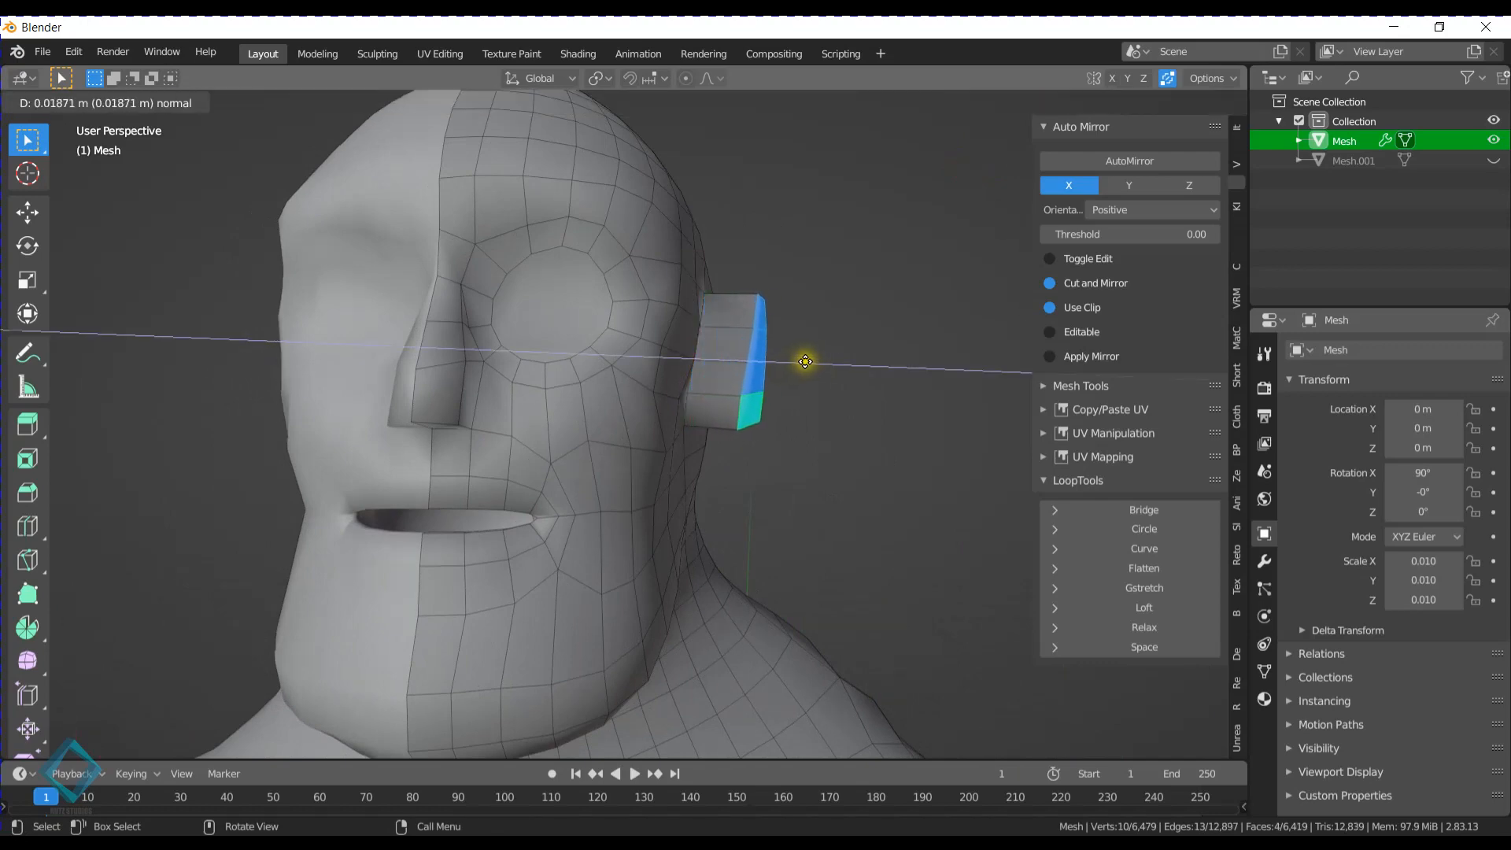
left_click(800, 364)
- With edge selection, select the outer rear vertical edges of the ear extrusion and slide them toward the head by about 0.65
middle_click_drag(800, 364, 719, 400)
left_click(148, 105)
scroll(597, 422, "up", 5)
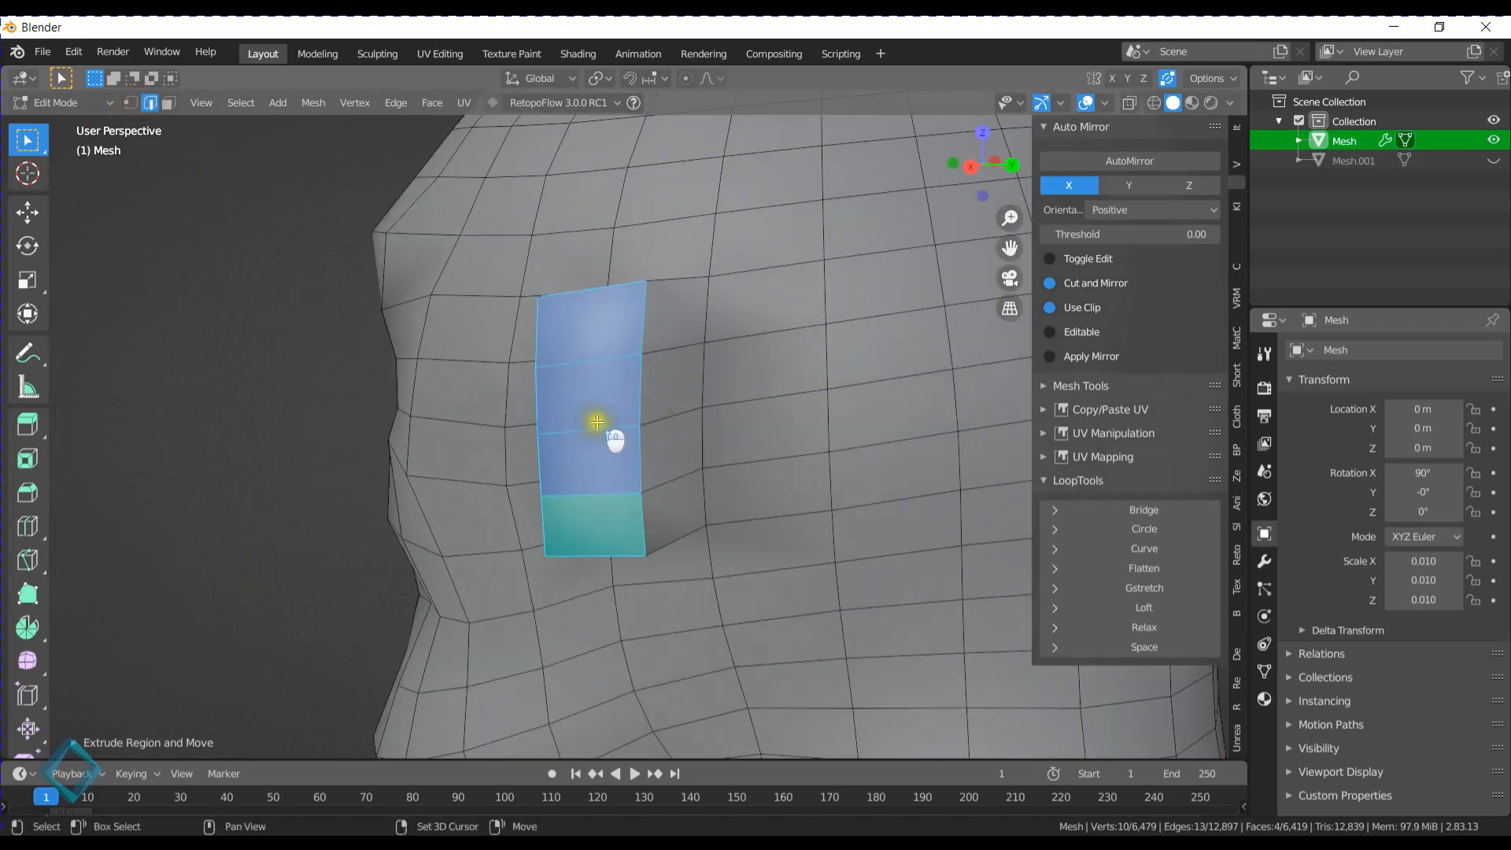
middle_click_drag(597, 422, 655, 352)
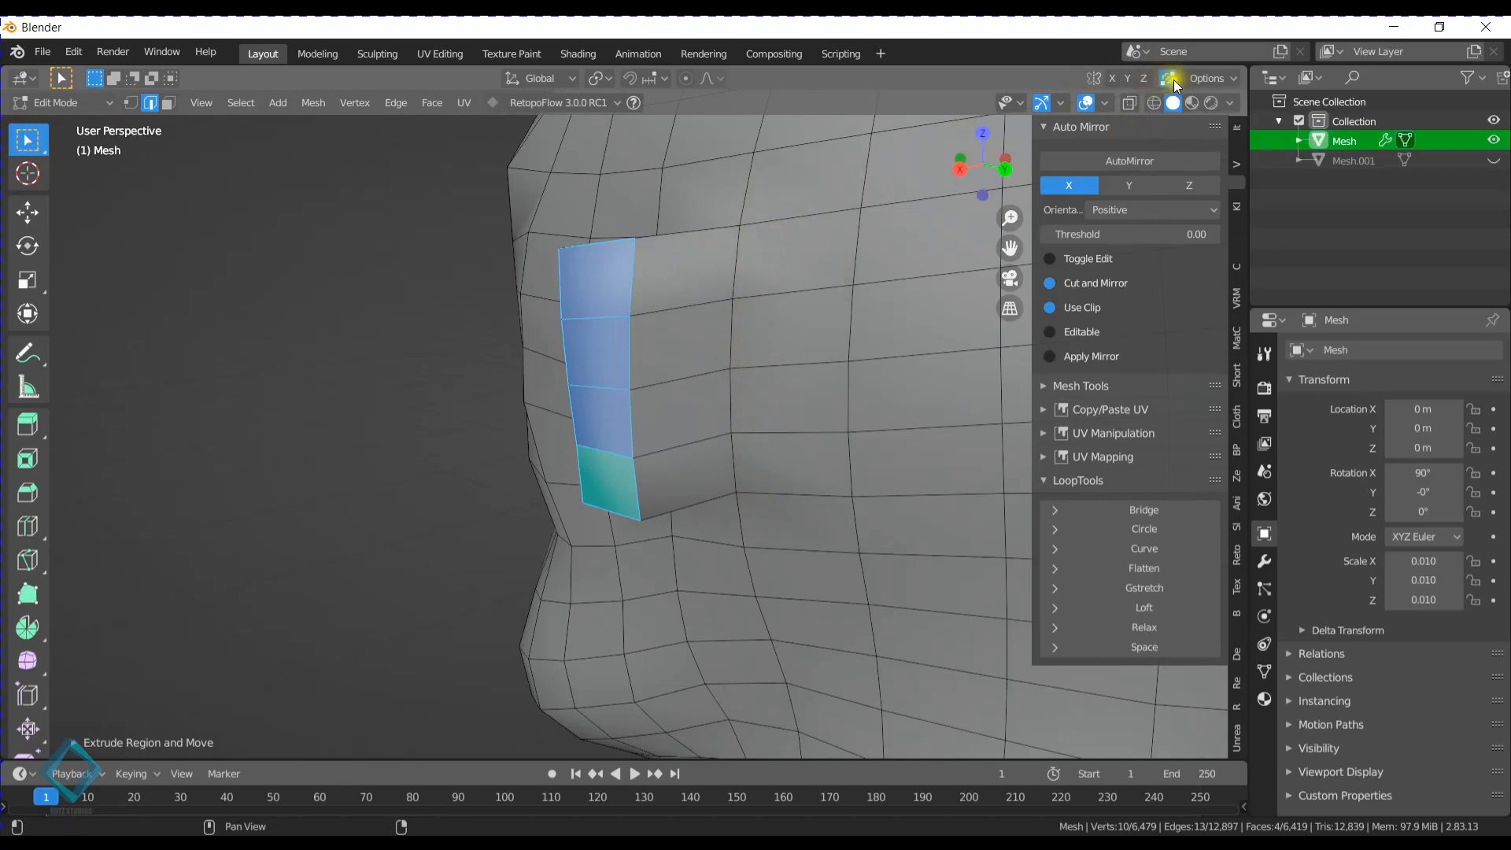
left_click(639, 286)
left_click(641, 499, "ctrl")
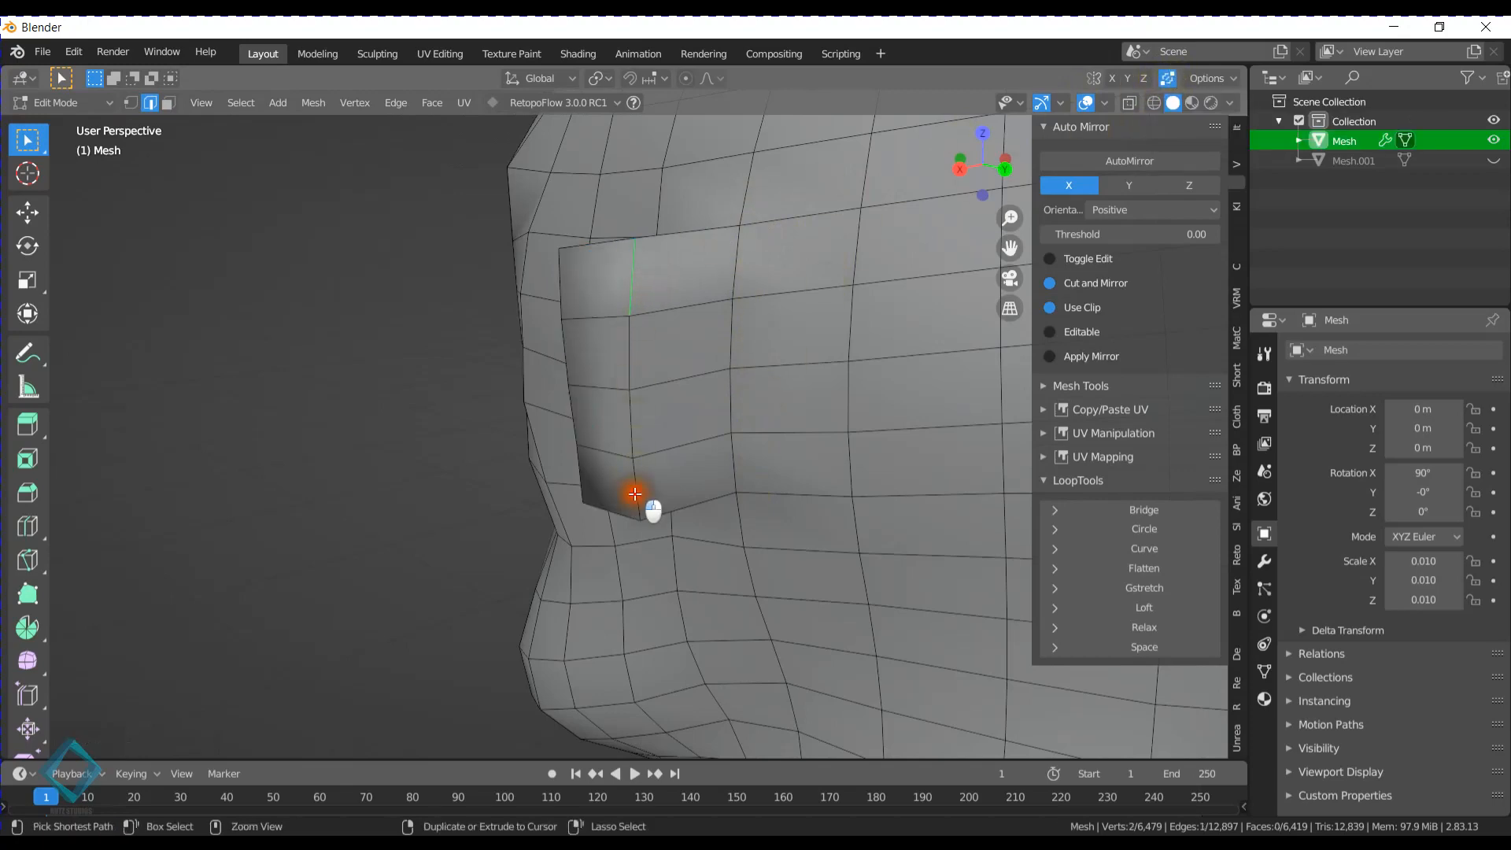
middle_click_drag(641, 499, 641, 436)
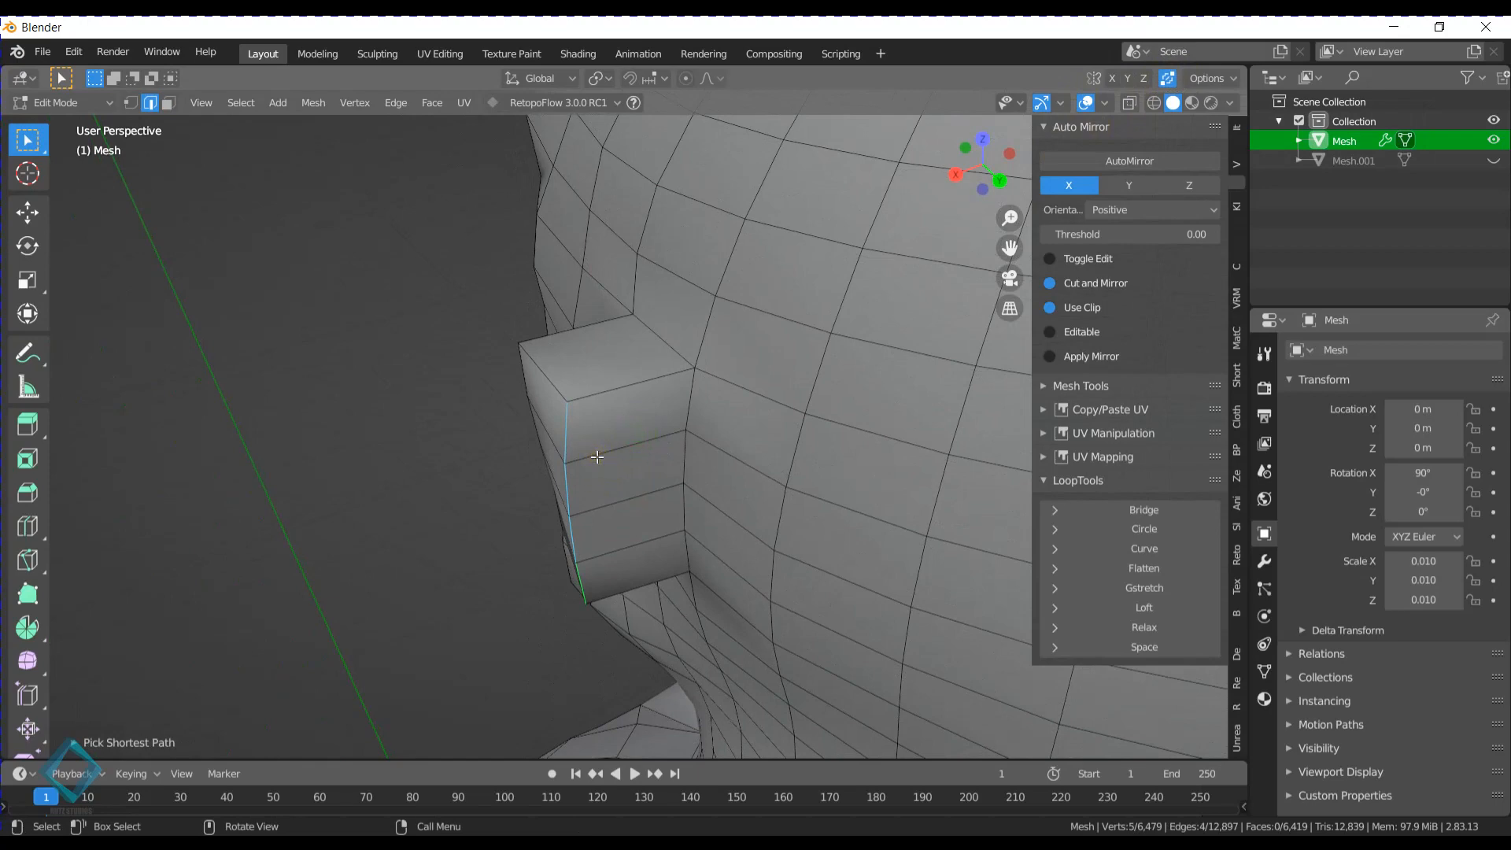
key("g")
key("g")
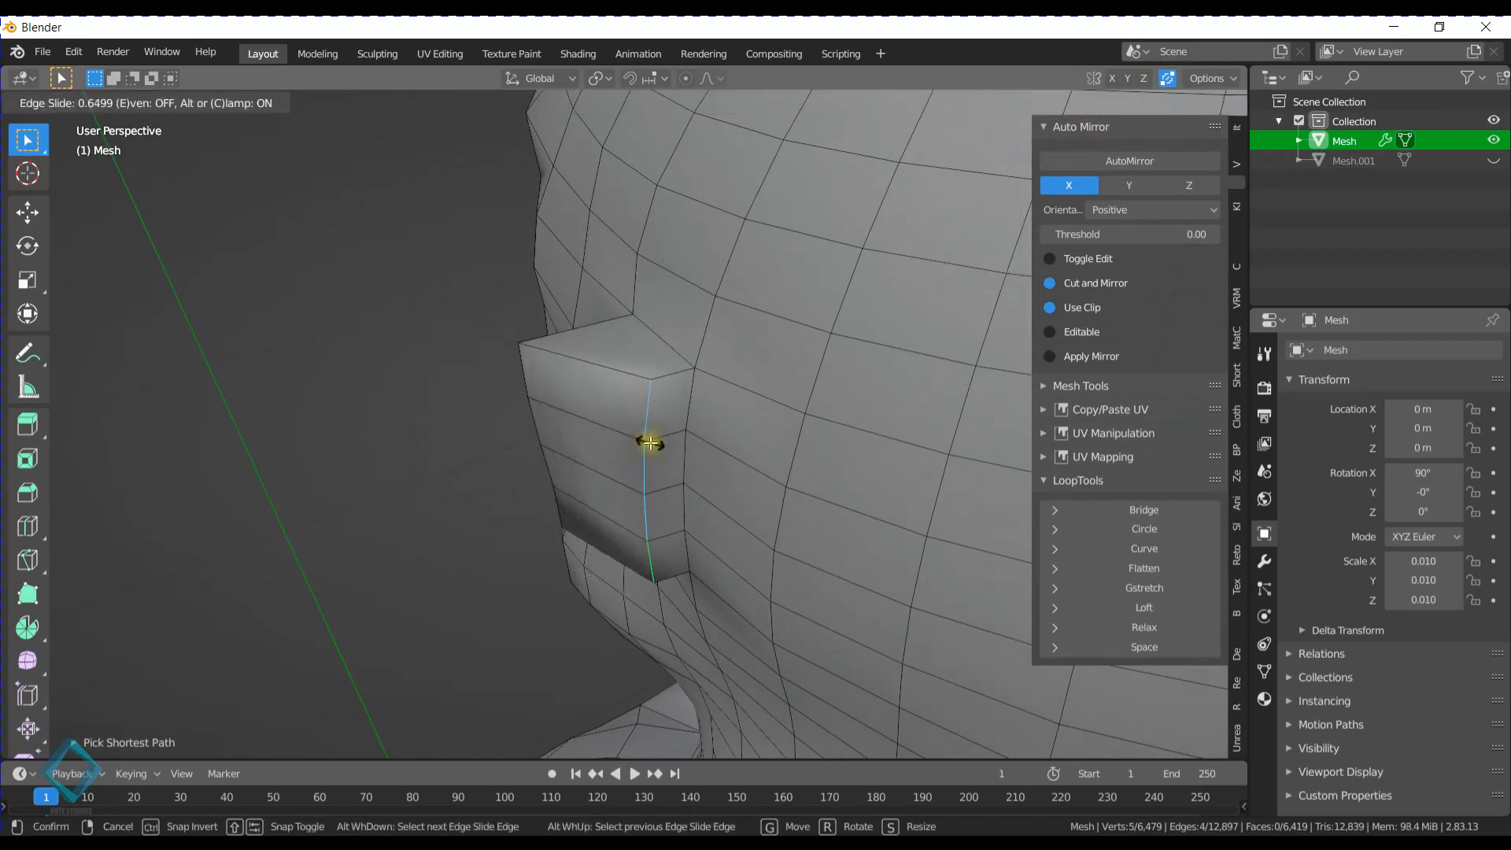
left_click(648, 443)
- Select the front edge chain along the ear's top, outer side and bottom and smooth it with LoopTools Relax
middle_click_drag(648, 443, 684, 334)
left_click(625, 315)
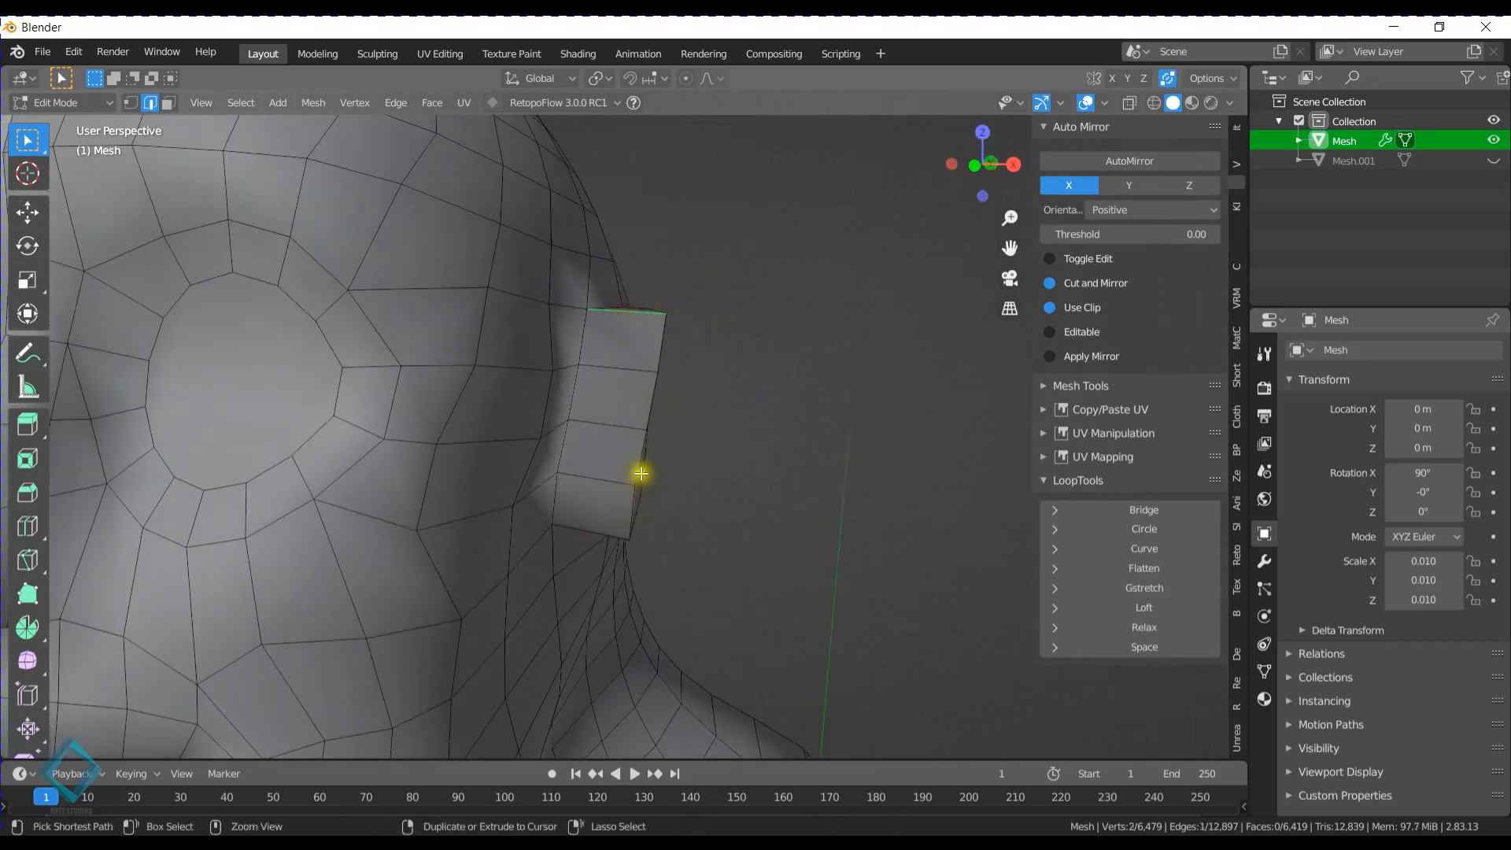
left_click(648, 400, "ctrl")
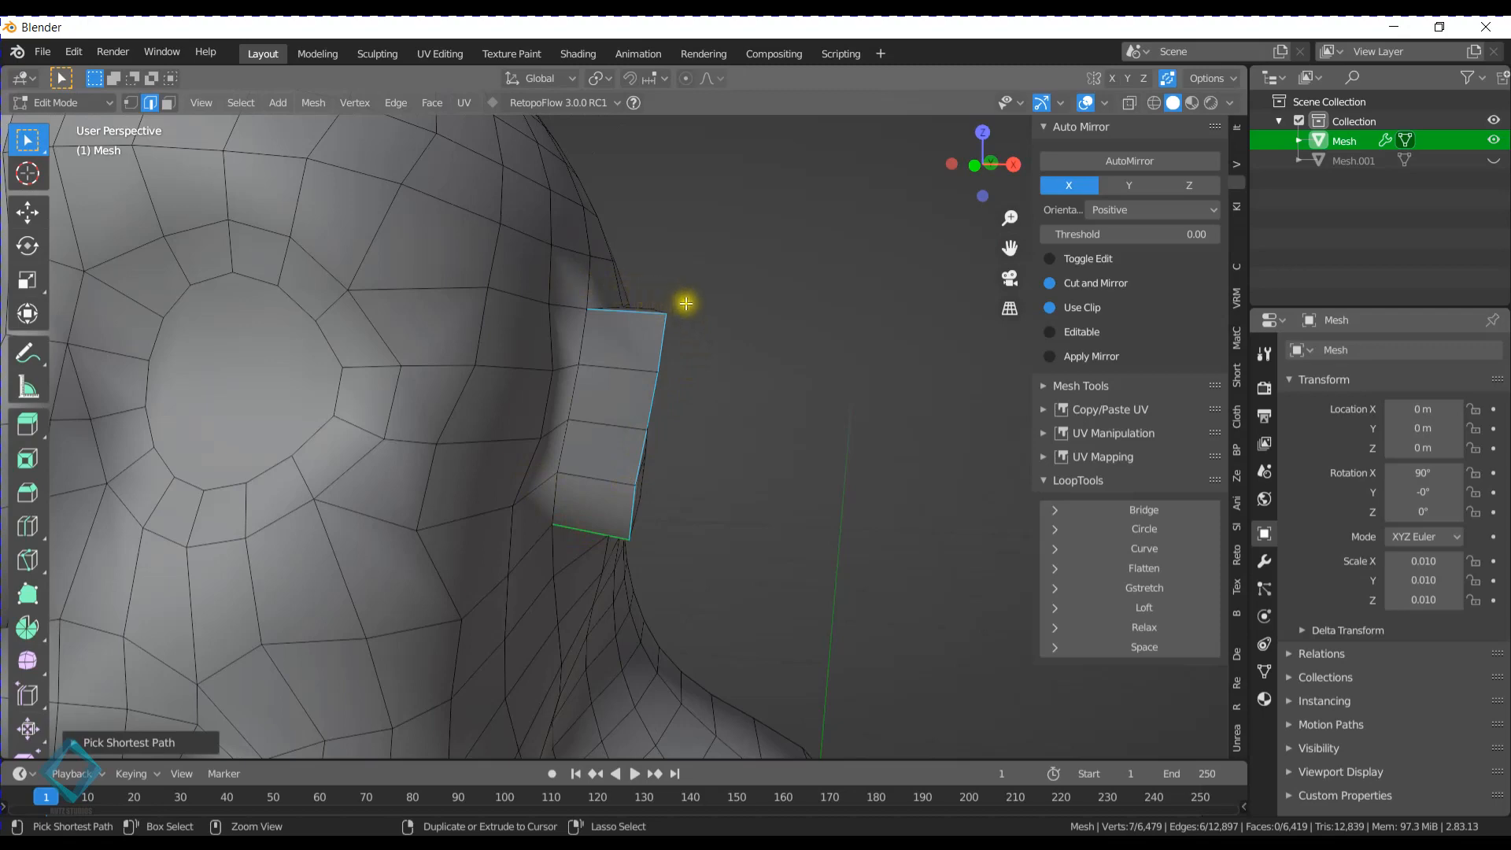
left_click(1160, 618)
- Select the matching edge chain around the back of the ear and round it with LoopTools Relax
middle_click_drag(759, 418, 484, 435)
left_click(710, 309)
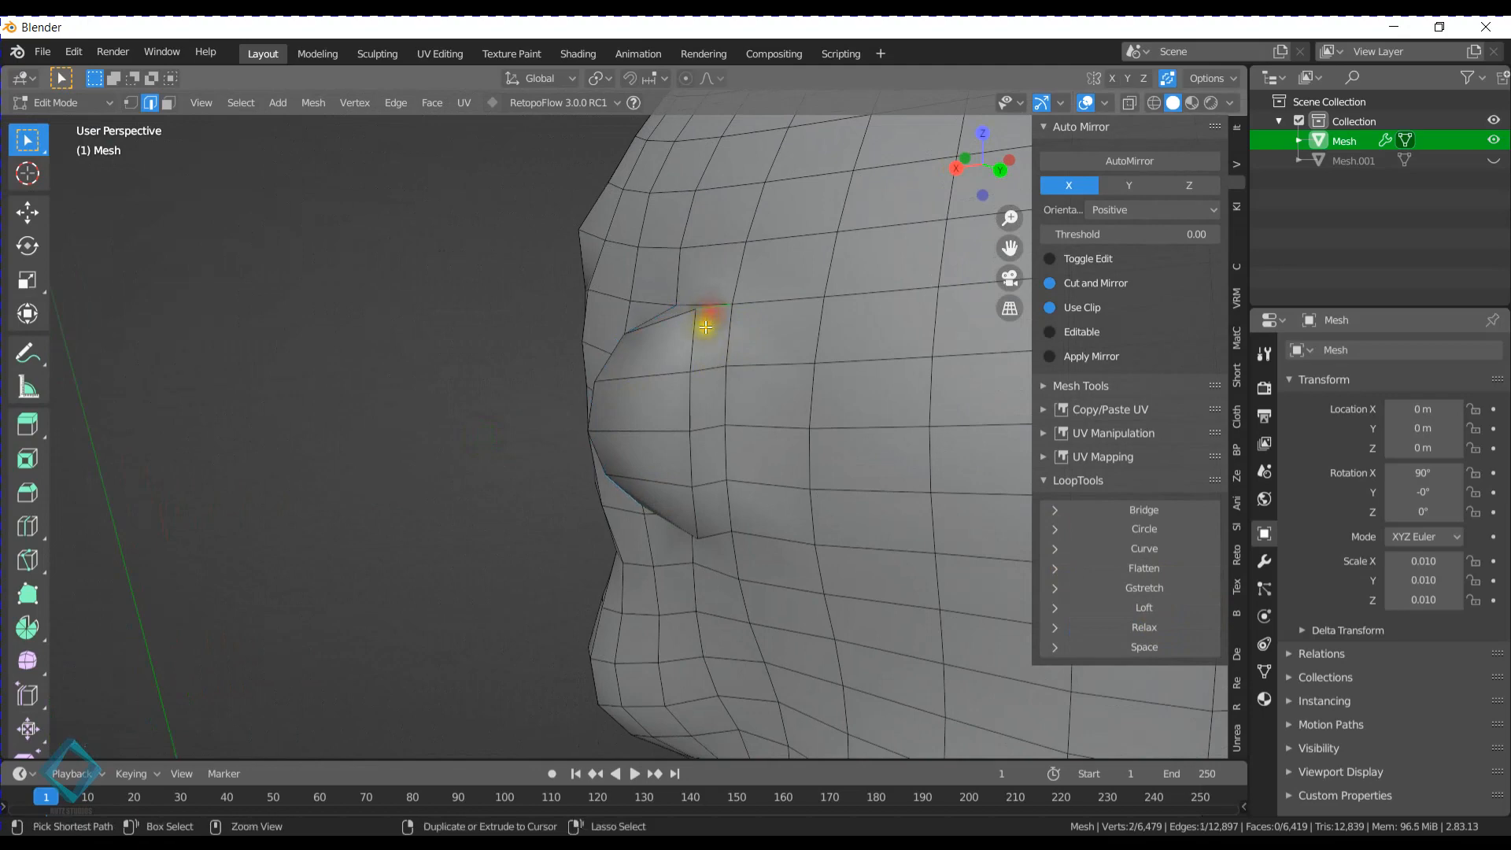
left_click(690, 508, "ctrl")
middle_click_drag(691, 512, 727, 480)
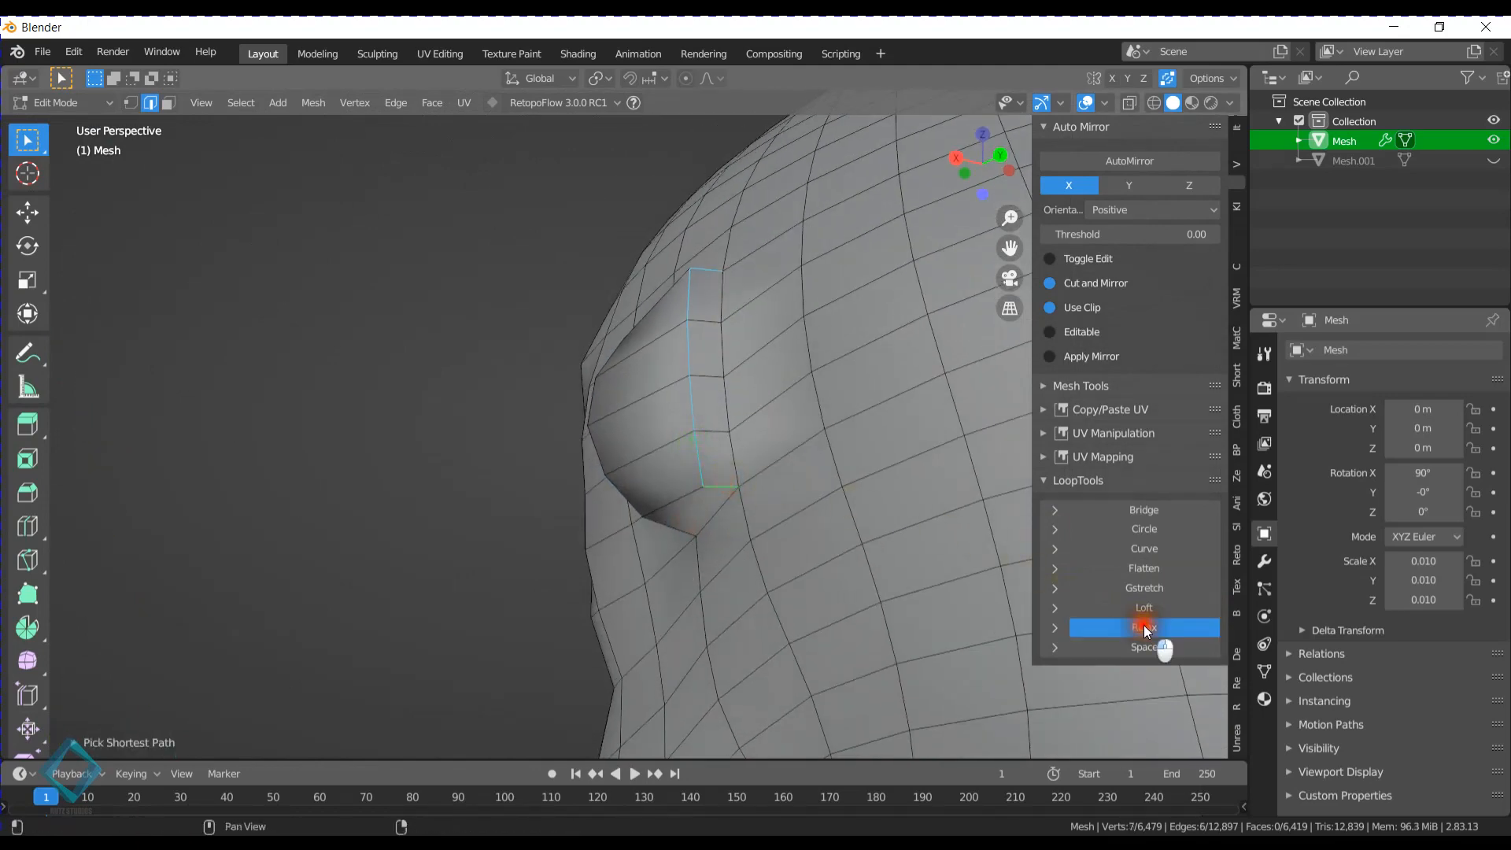
left_click(1144, 628)
- In Sculpt Mode, use the Grab brush to pull the ear's upper outer corner up and outward and shape its lower edge
middle_click_drag(636, 342, 833, 405)
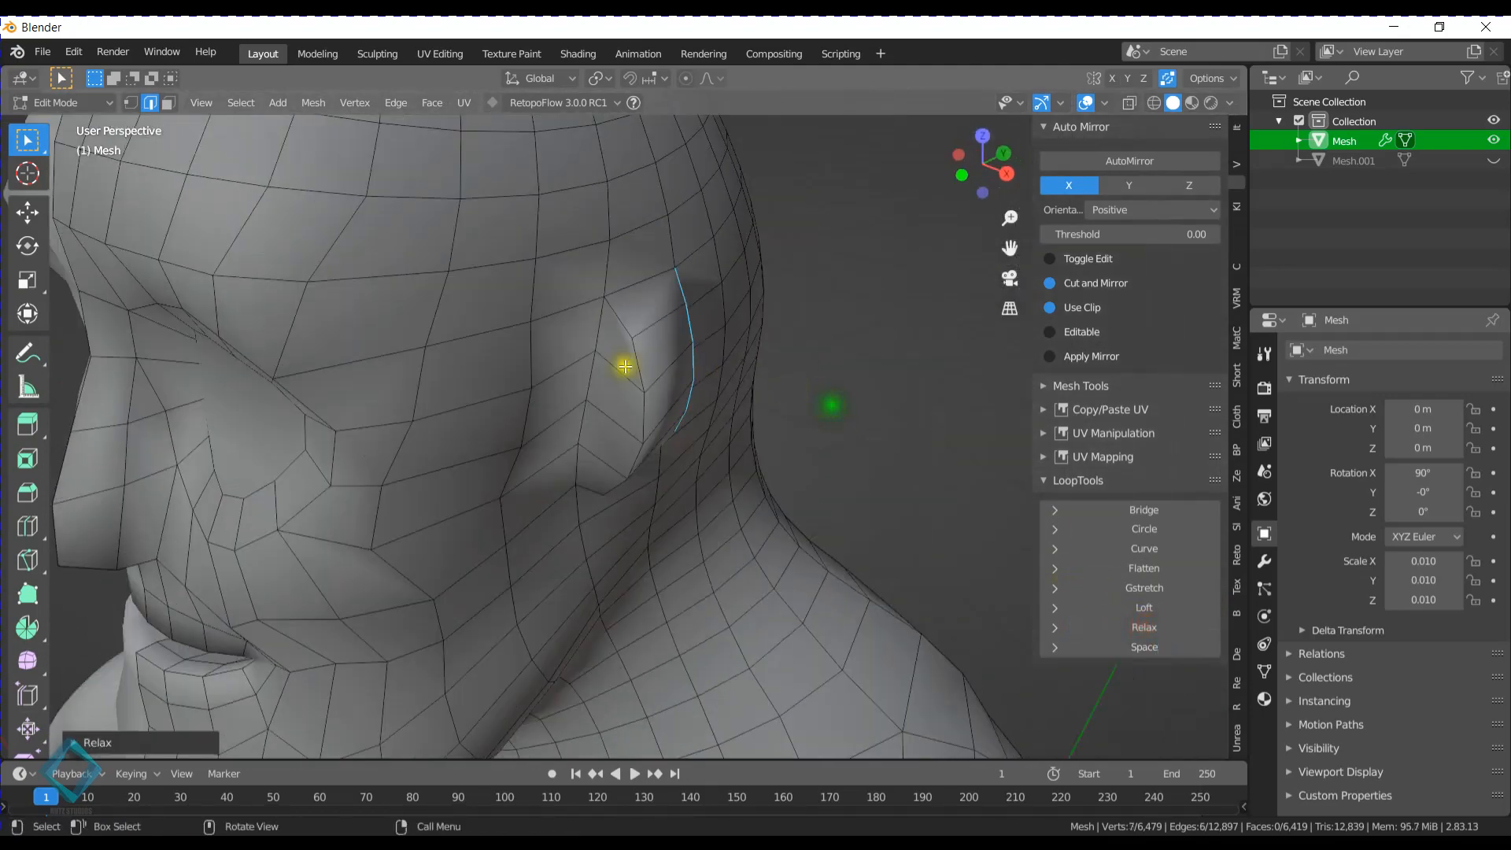
middle_click_drag(618, 365, 672, 318)
key("ctrl+Tab")
left_click(638, 607)
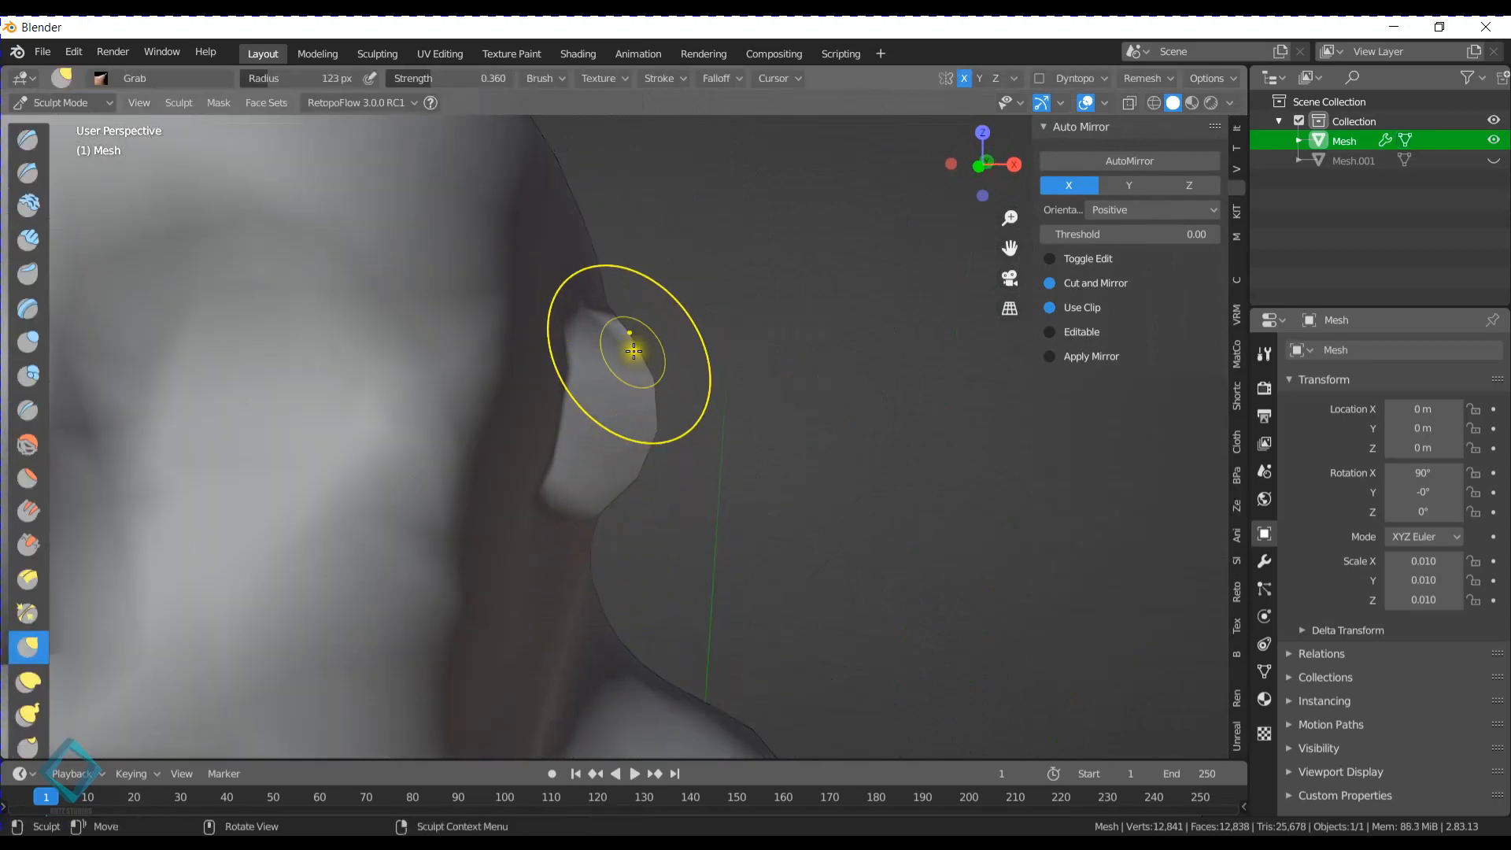
left_click_drag(632, 346, 756, 241)
mouse_move(666, 434)
left_mouse_down()
mouse_move(658, 458)
mouse_move(643, 436)
left_mouse_up()
middle_click_drag(664, 447, 685, 402)
mouse_move(583, 503)
left_mouse_down()
mouse_move(601, 564)
mouse_move(600, 516)
left_mouse_up()
middle_click_drag(654, 345, 602, 420)
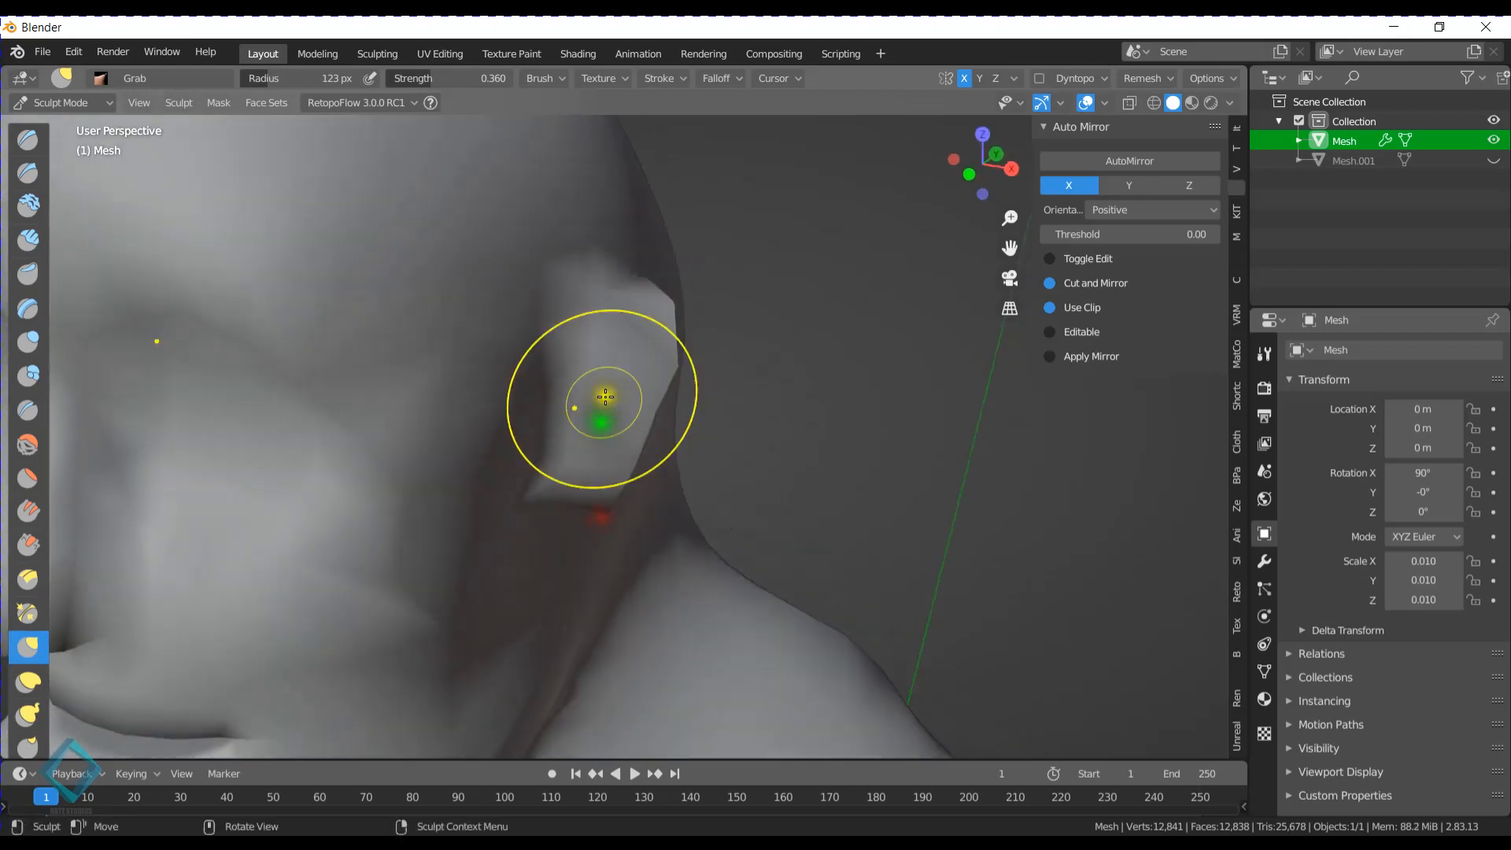
- Refine the ear's upper tip, outer rim and back with Grab brush strokes from the front and rear
left_click_drag(613, 274, 643, 259)
mouse_move(643, 259)
middle_mouse_down()
mouse_move(732, 297)
mouse_move(661, 365)
middle_mouse_up()
left_click_drag(658, 379, 686, 357)
middle_click_drag(698, 498, 692, 472)
mouse_move(636, 442)
left_mouse_down()
mouse_move(591, 404)
mouse_move(499, 459)
mouse_move(580, 327)
mouse_move(540, 381)
left_mouse_up()
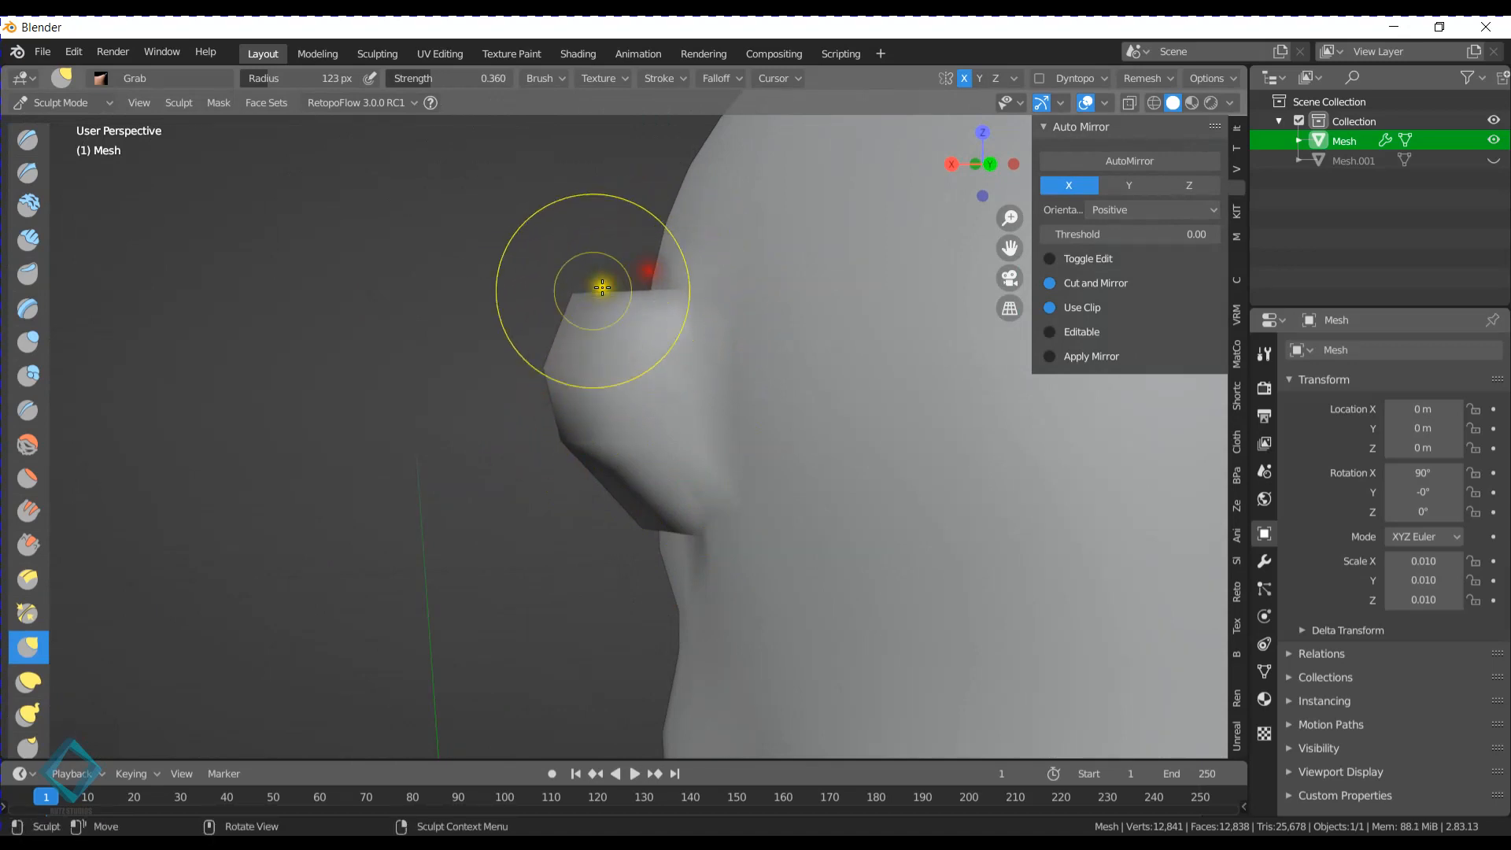
mouse_move(601, 290)
middle_mouse_down()
mouse_move(536, 266)
mouse_move(580, 284)
middle_mouse_up()
mouse_move(580, 283)
left_mouse_down()
mouse_move(627, 236)
mouse_move(621, 206)
left_mouse_up()
mouse_move(621, 206)
middle_mouse_down()
mouse_move(766, 285)
mouse_move(819, 283)
middle_mouse_up()
- Return to Object Mode, deselect the mesh and examine the head, ears and full body from several angles
scroll(795, 336, "down", 4)
key("ctrl+Tab")
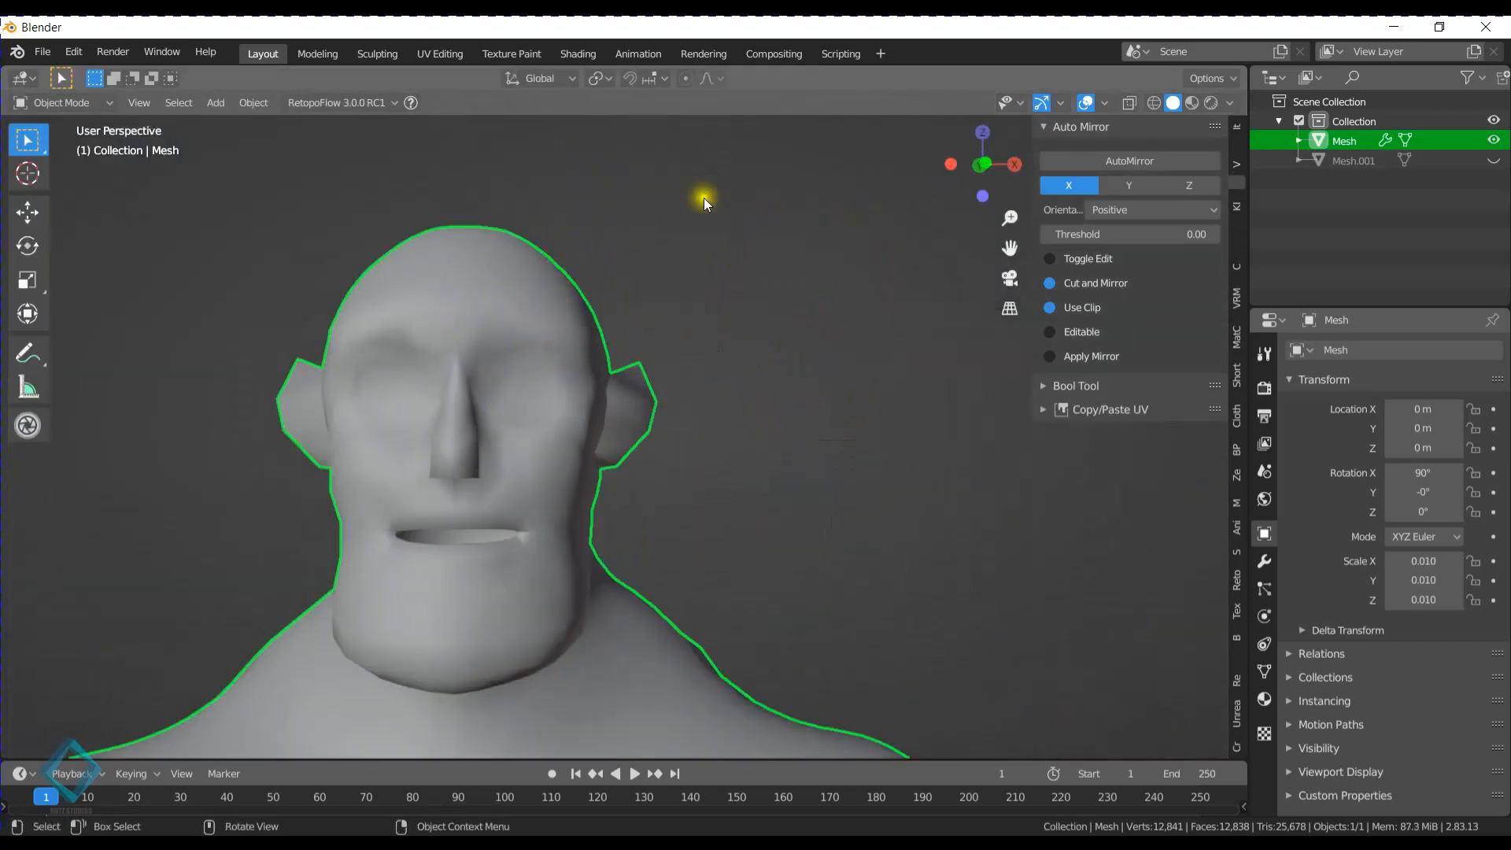
left_click(714, 229)
scroll(713, 331, "down", 4)
middle_click_drag(713, 329, 769, 341)
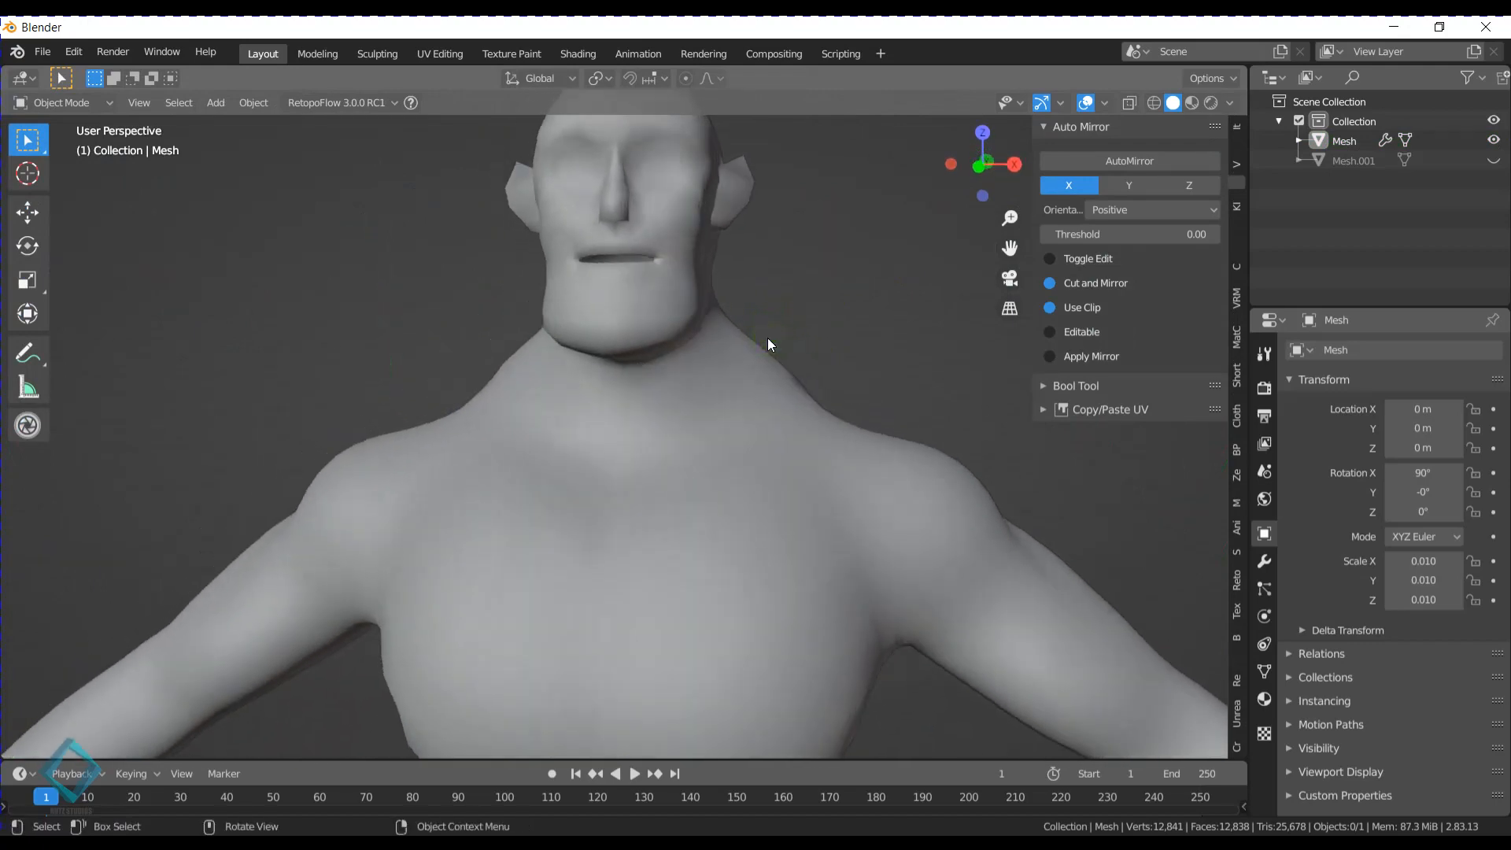
scroll(759, 196, "down", 3)
middle_click_drag(747, 268, 646, 305)
scroll(669, 243, "up", 4)
mouse_move(669, 243)
middle_mouse_down()
mouse_move(653, 258)
mouse_move(676, 260)
middle_mouse_up()
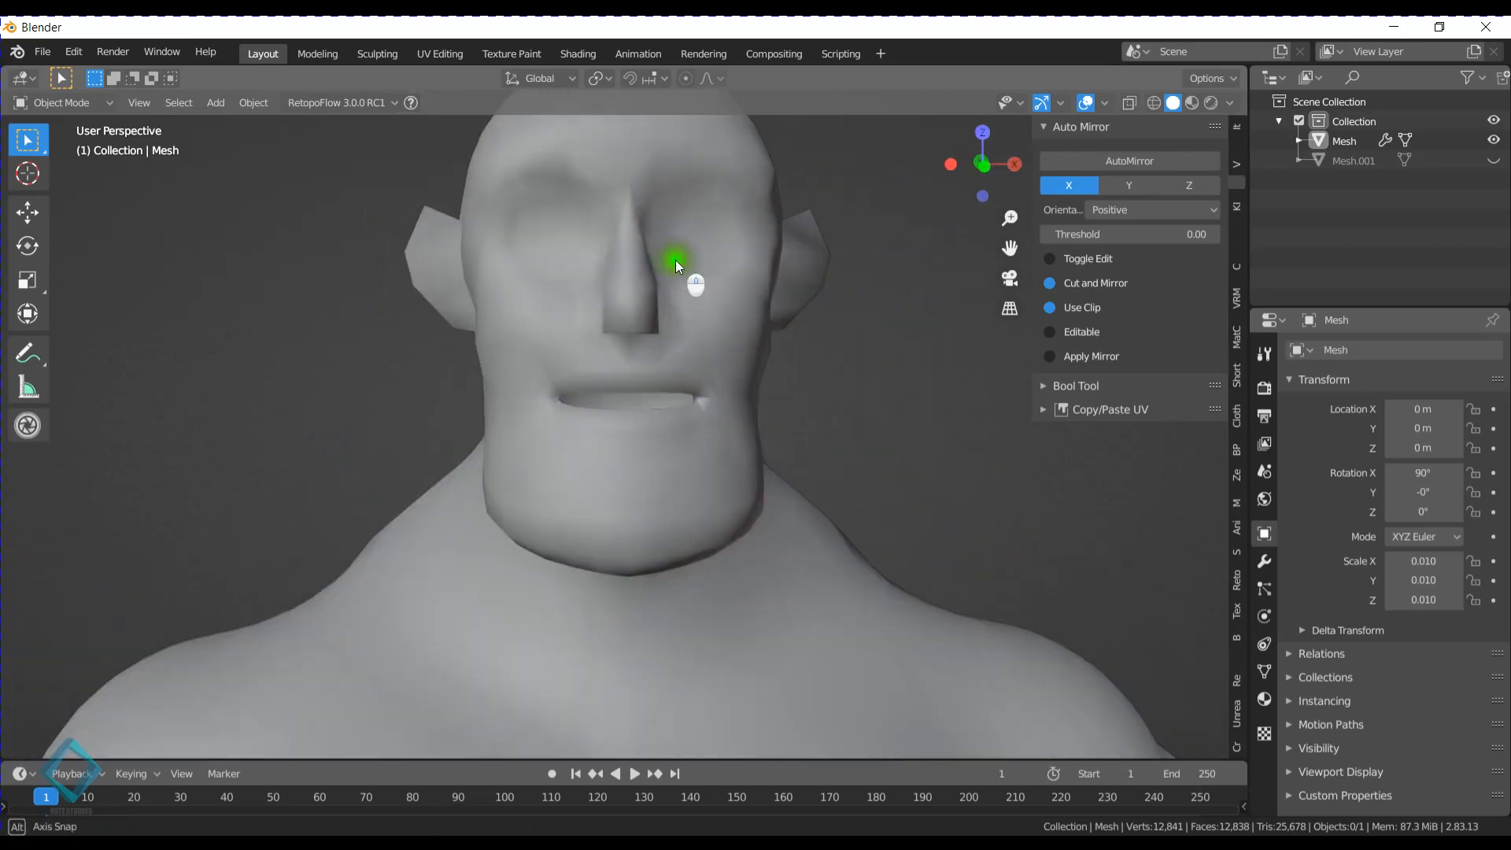
scroll(608, 366, "down", 4)
middle_click_drag(611, 370, 621, 405)
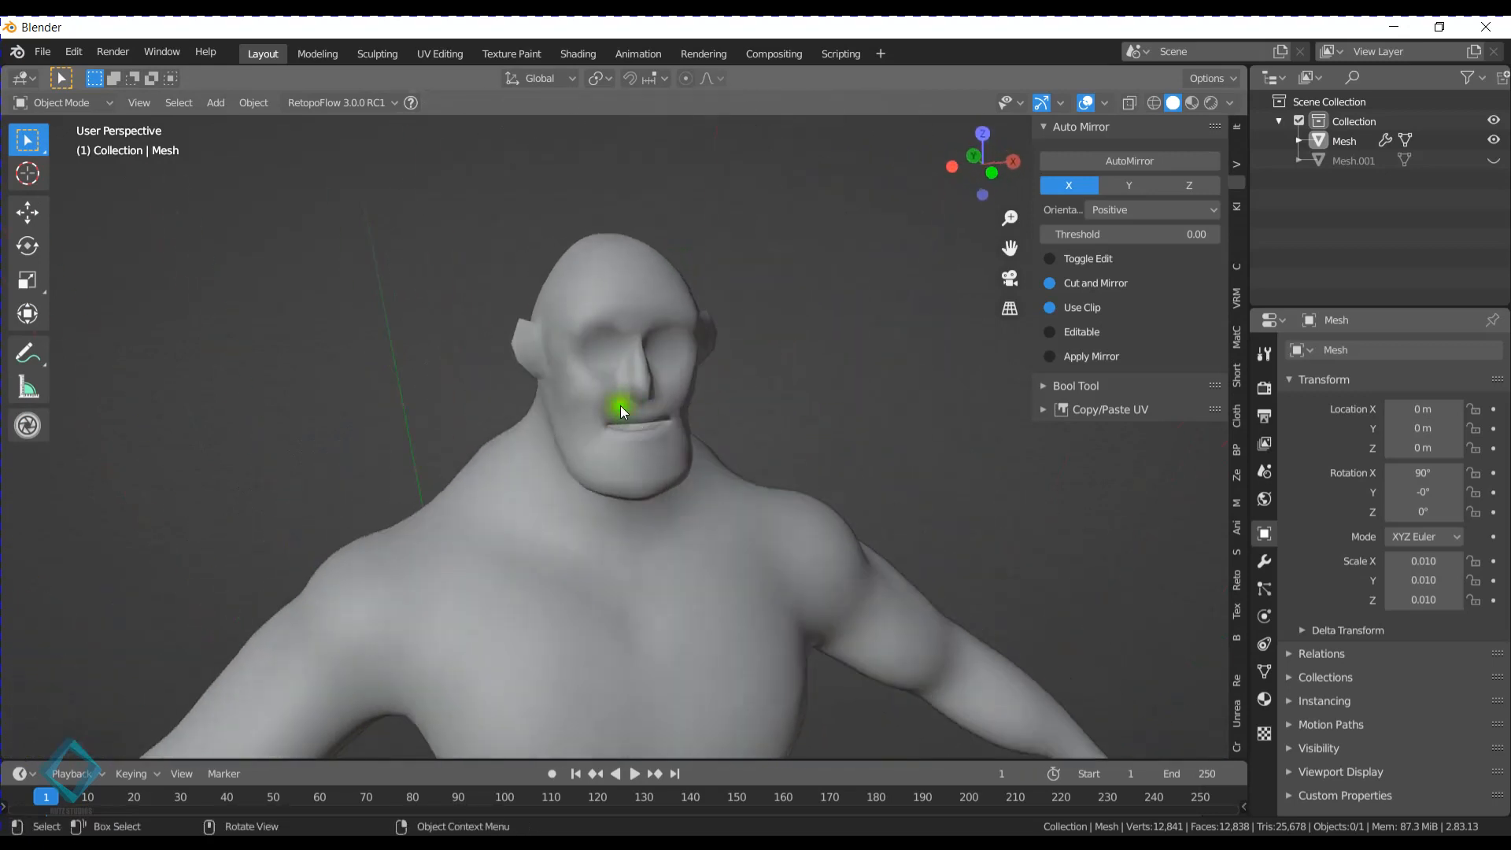
scroll(619, 404, "down", 3)
middle_click_drag(761, 468, 619, 323)
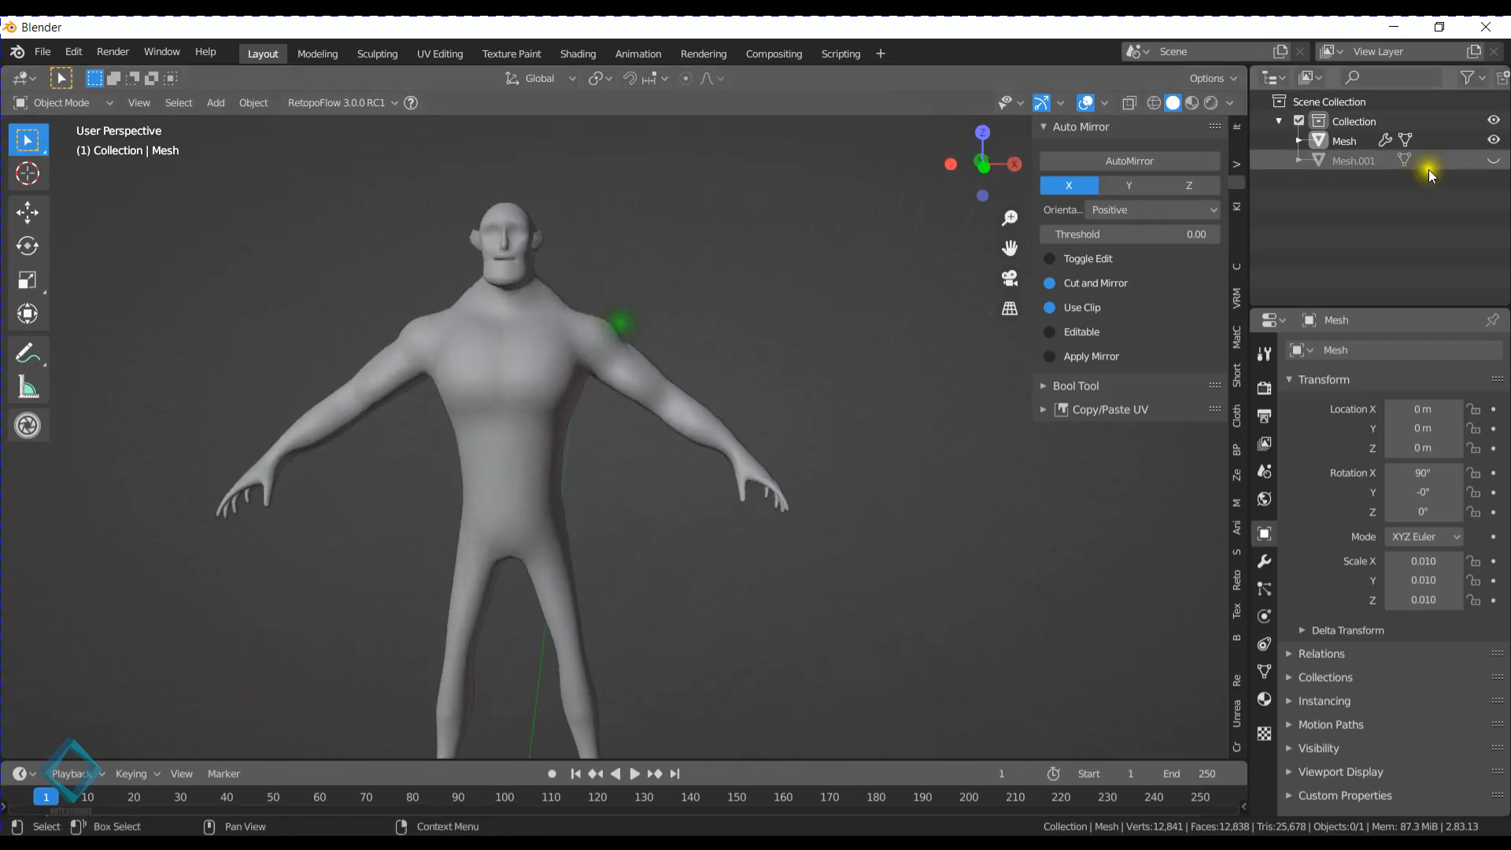
- Unhide Mesh.001 and compare the original base mesh with the edited character side by side
left_click(1494, 160)
scroll(751, 290, "down", 3)
middle_click_drag(751, 289, 660, 376)
middle_click_drag(513, 349, 578, 395)
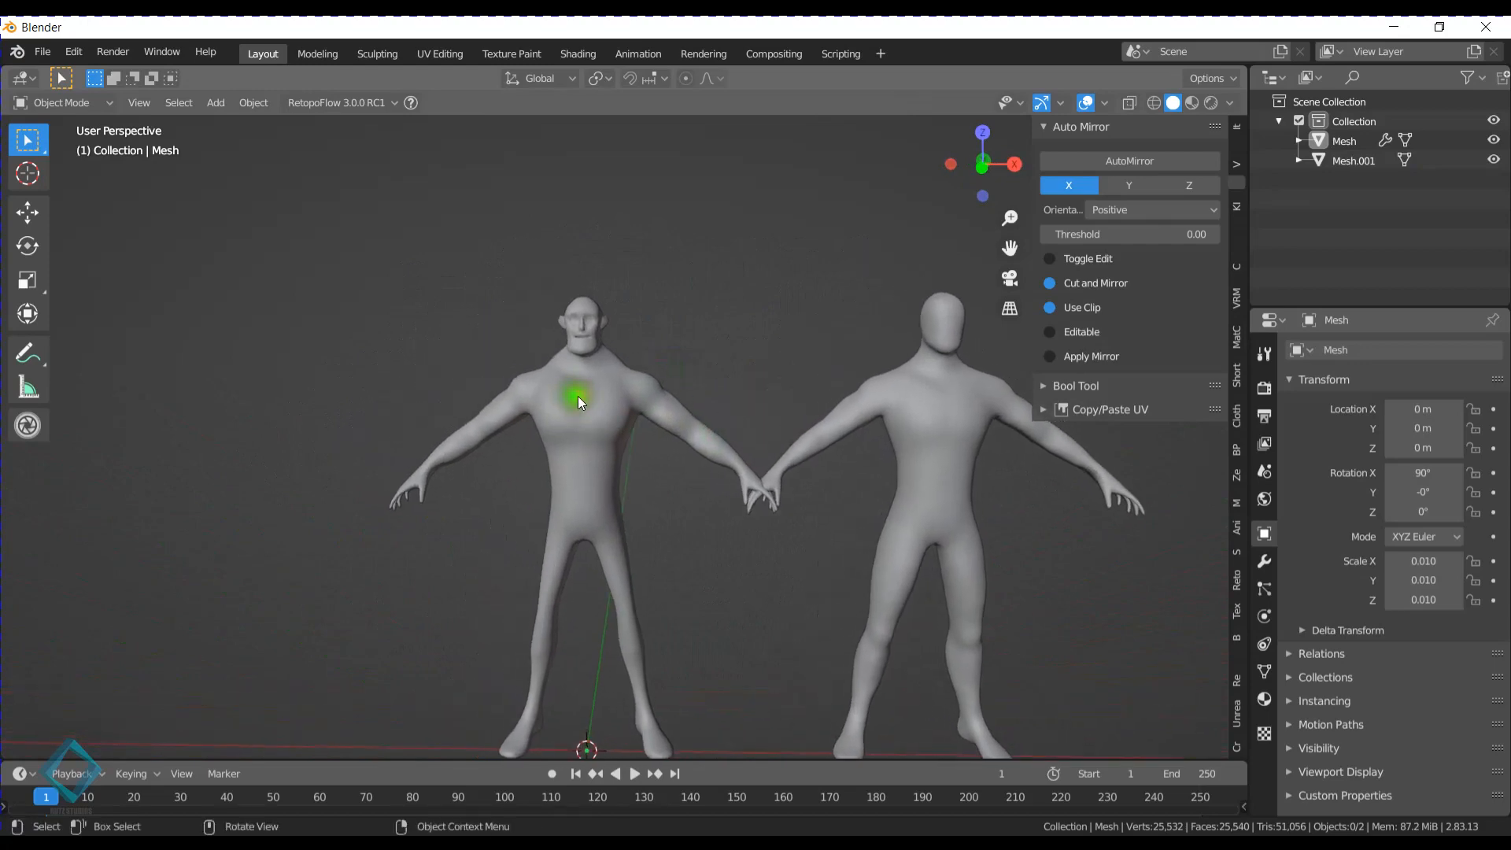
scroll(535, 376, "up", 6)
scroll(580, 474, "down", 6)
- Hide Mesh.001 and the sidebar, and frame the selected edited character in front orthographic view
left_click(579, 474)
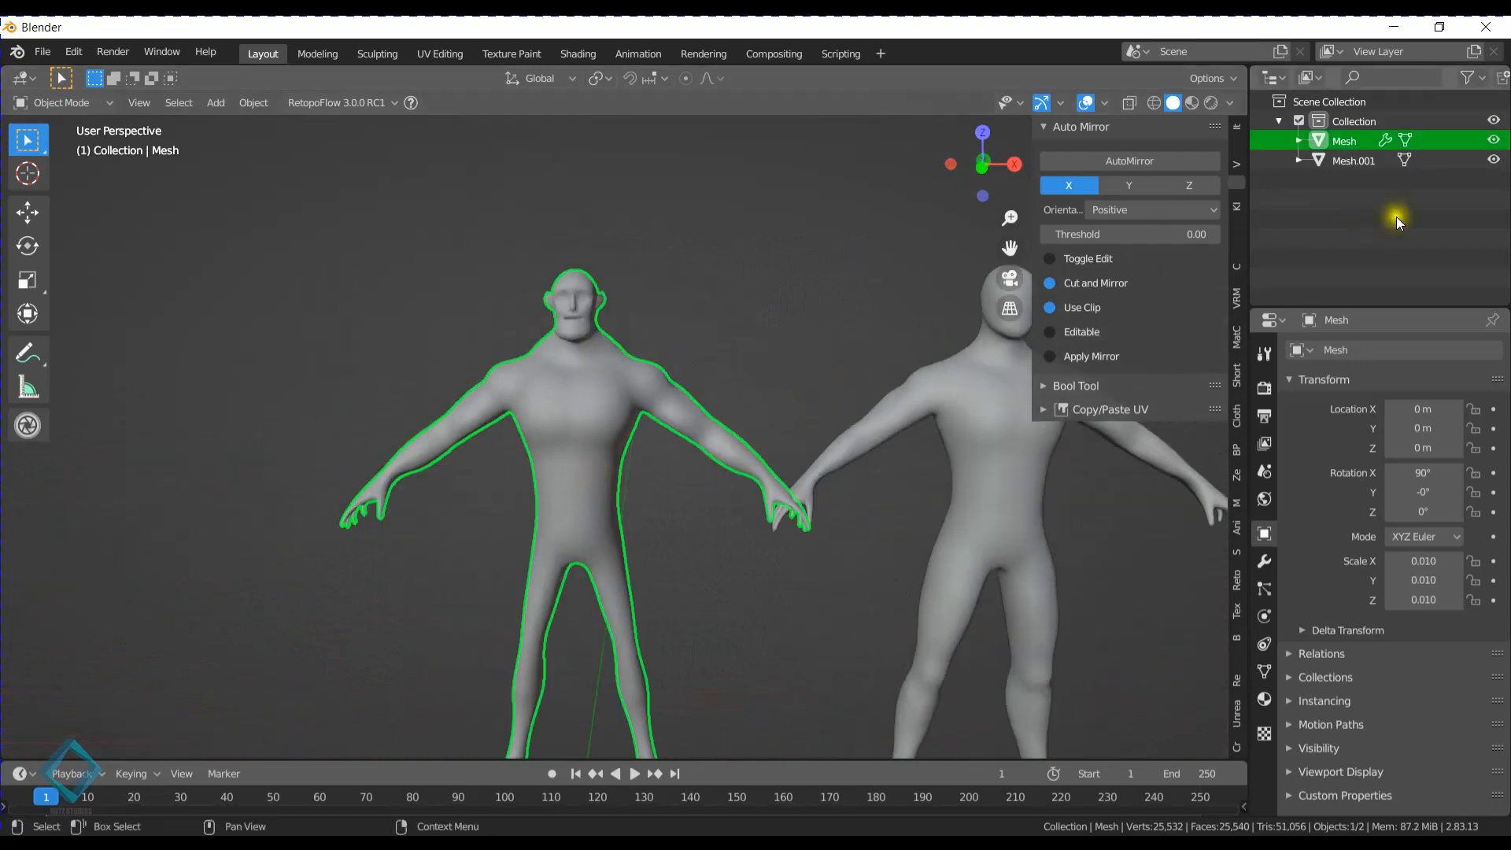
key("KP_Decimal")
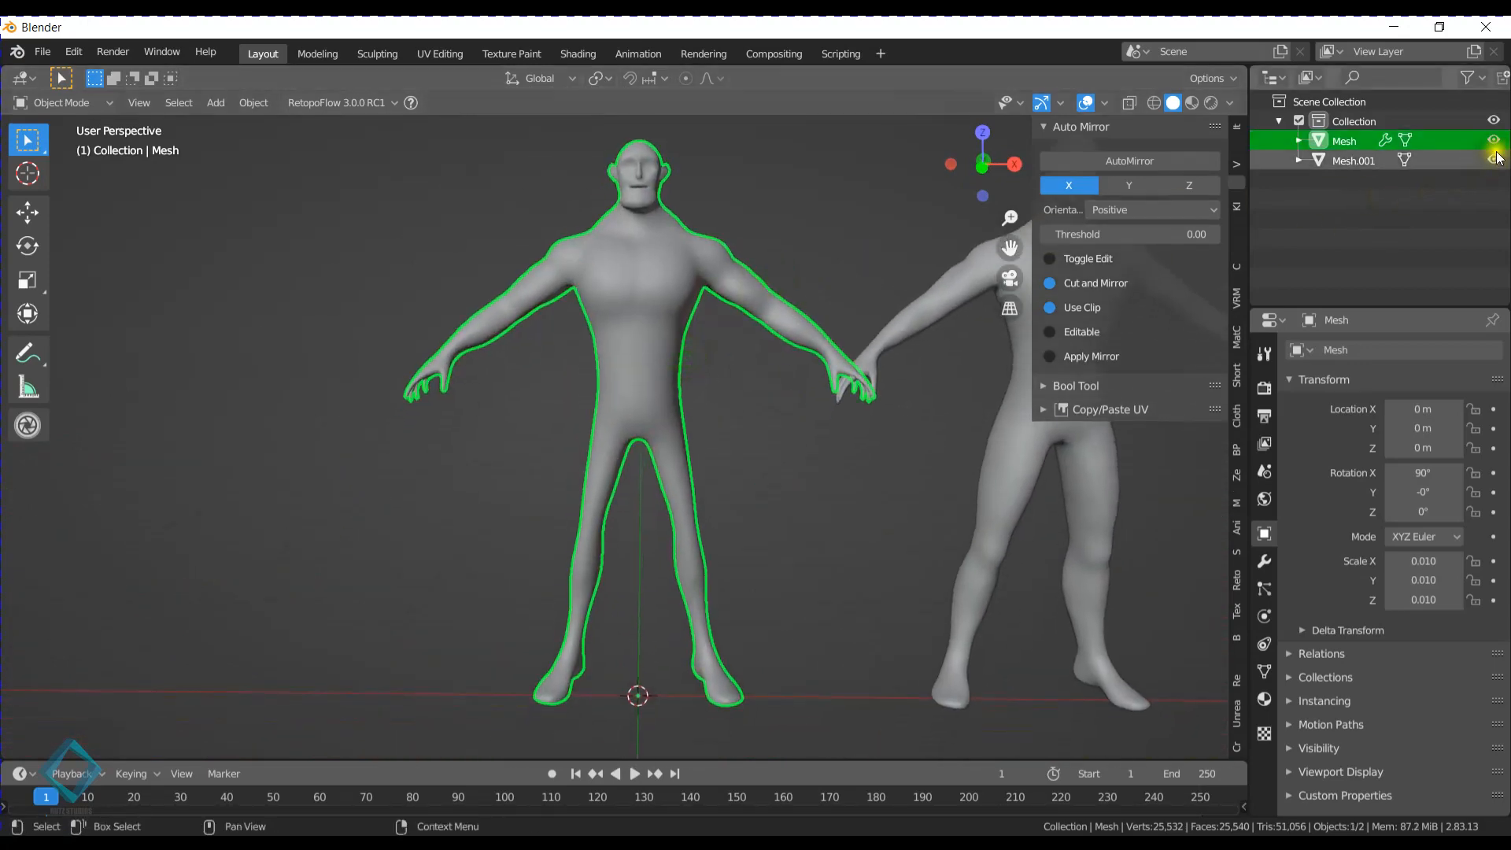
left_click(1493, 159)
key("n")
middle_click_drag(788, 376, 767, 381)
key("KP_1")
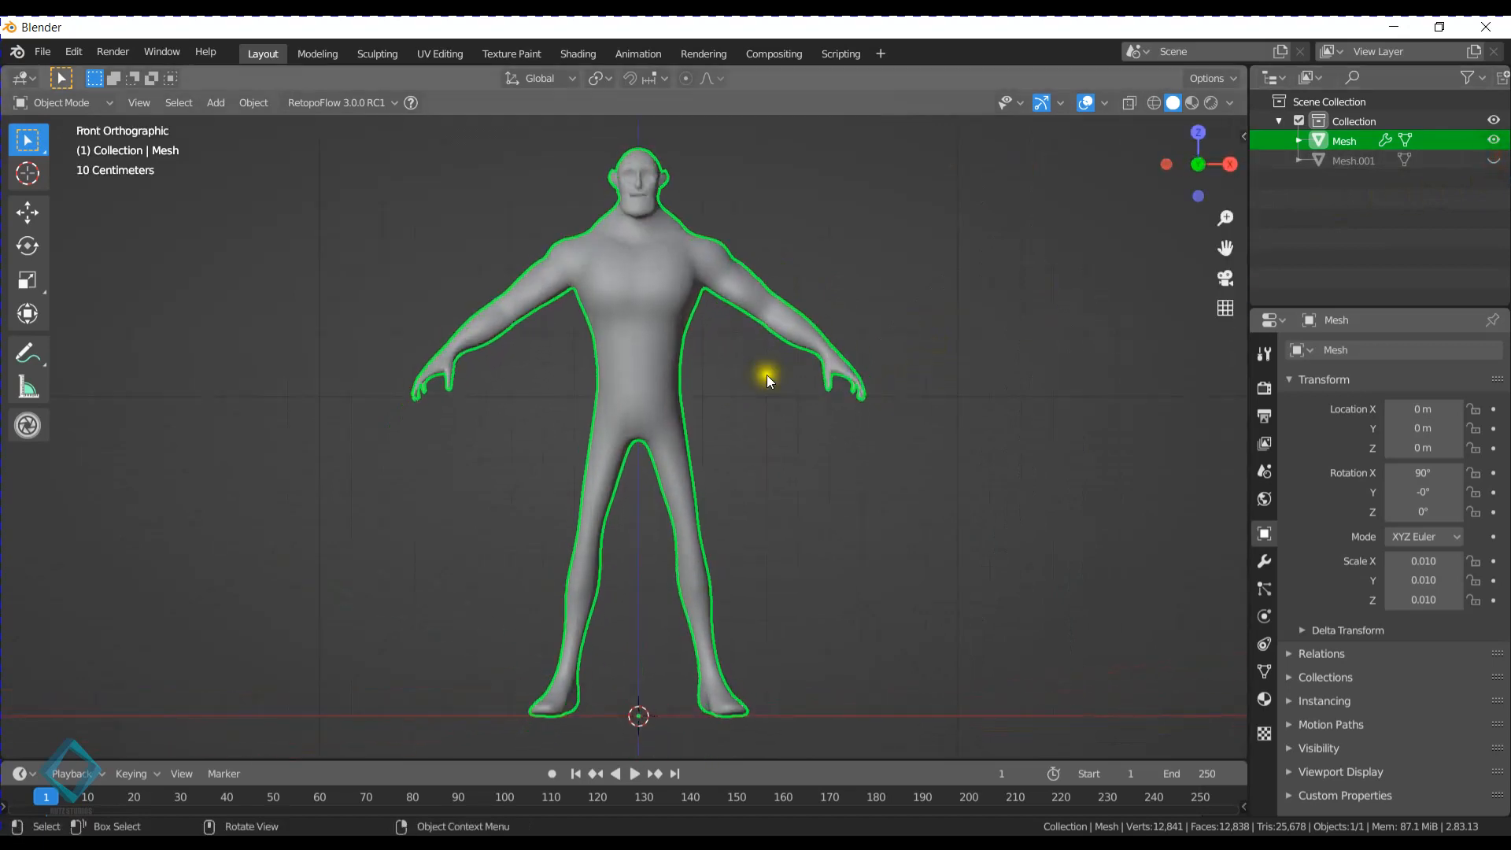
middle_click_drag(767, 304, 762, 318, "shift")
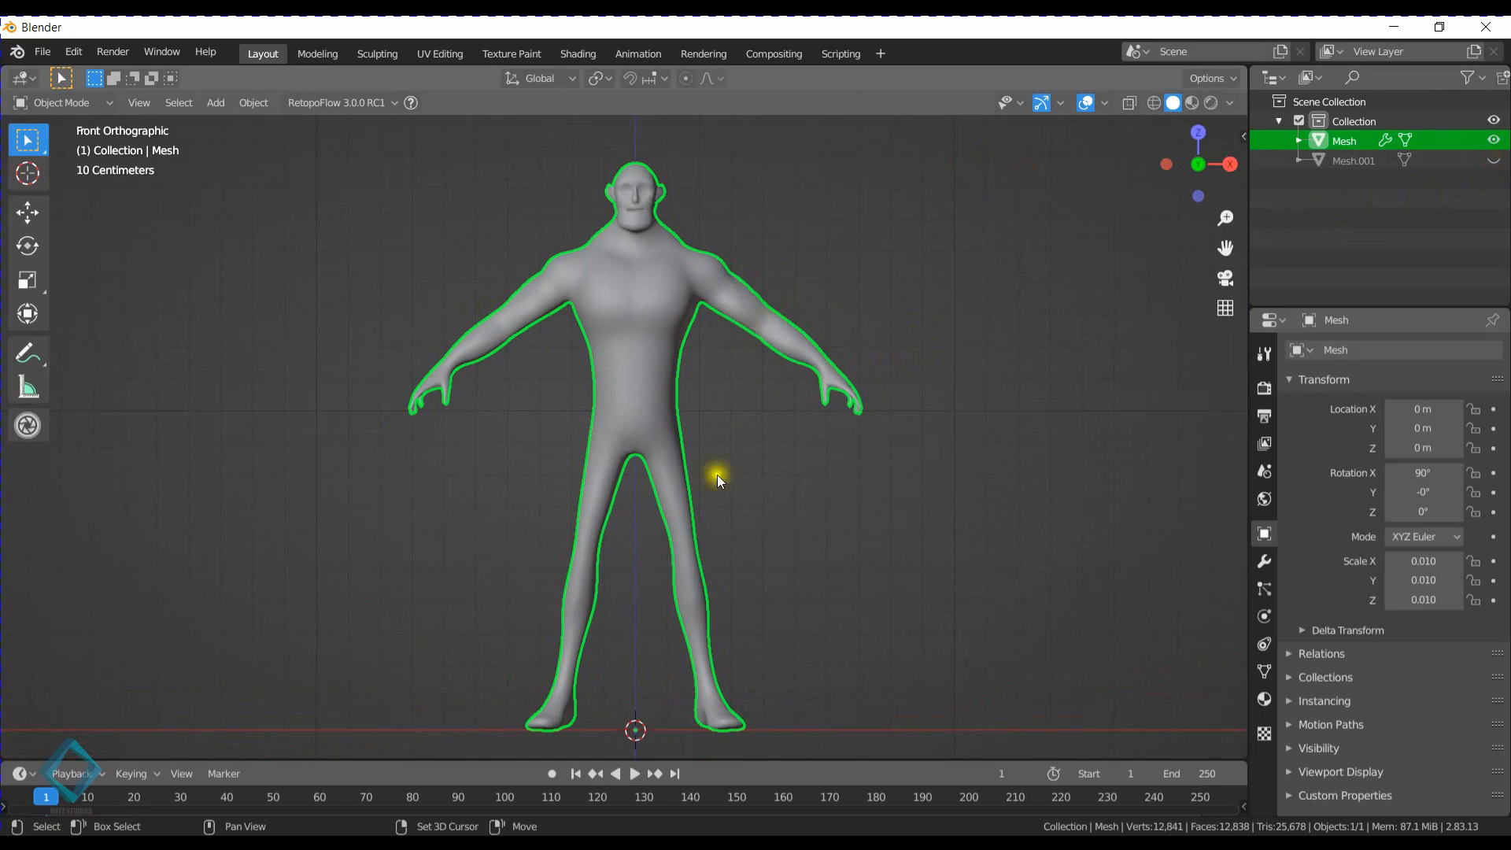
- Deselect the character and inspect the body from the side and the front
middle_click_drag(658, 517, 766, 397)
left_click(770, 328)
middle_click_drag(770, 327, 750, 338)
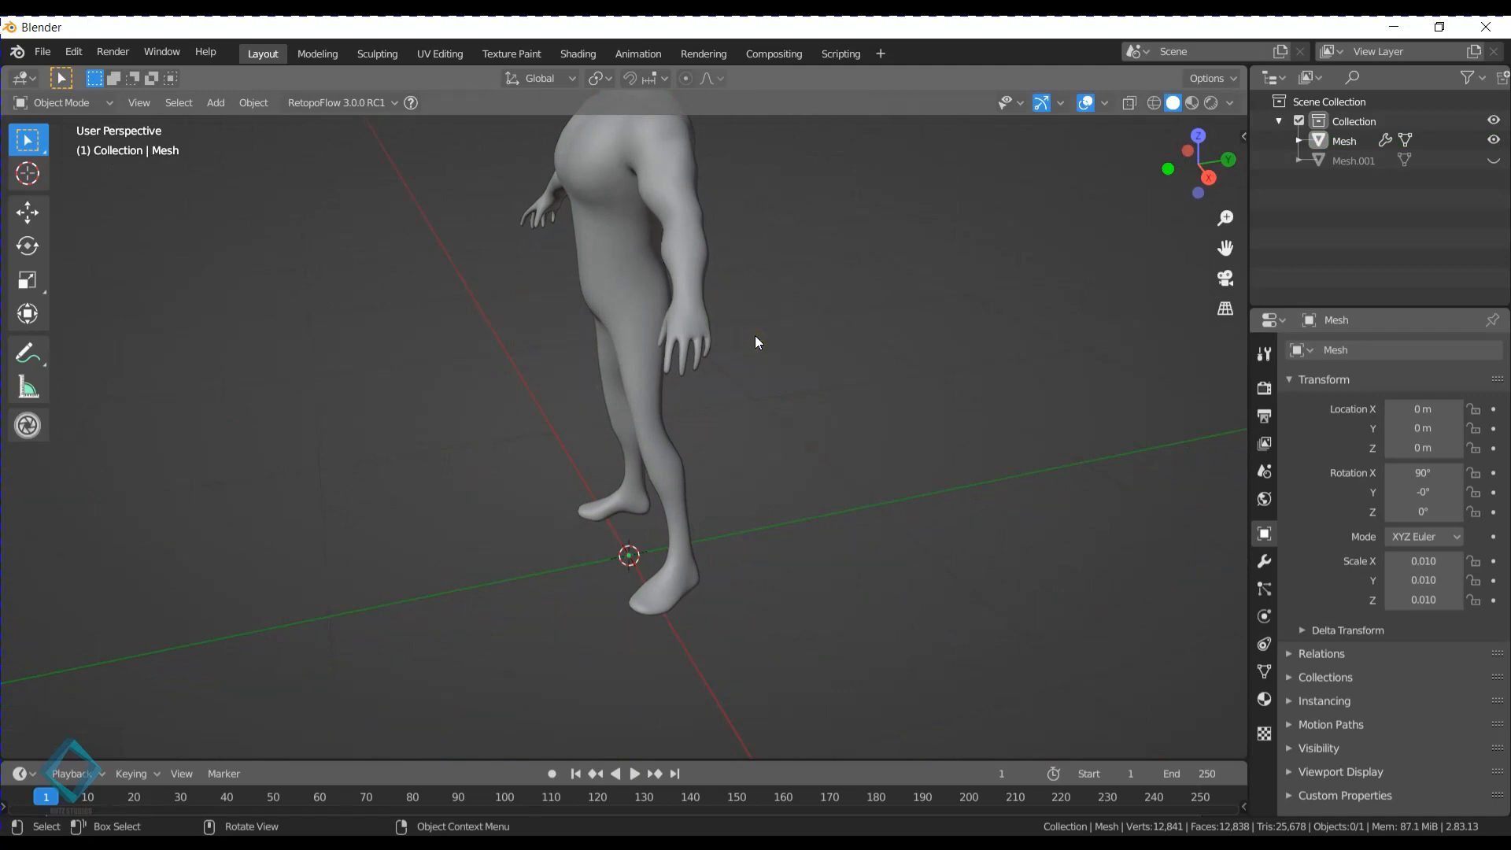
middle_click_drag(612, 434, 748, 385)
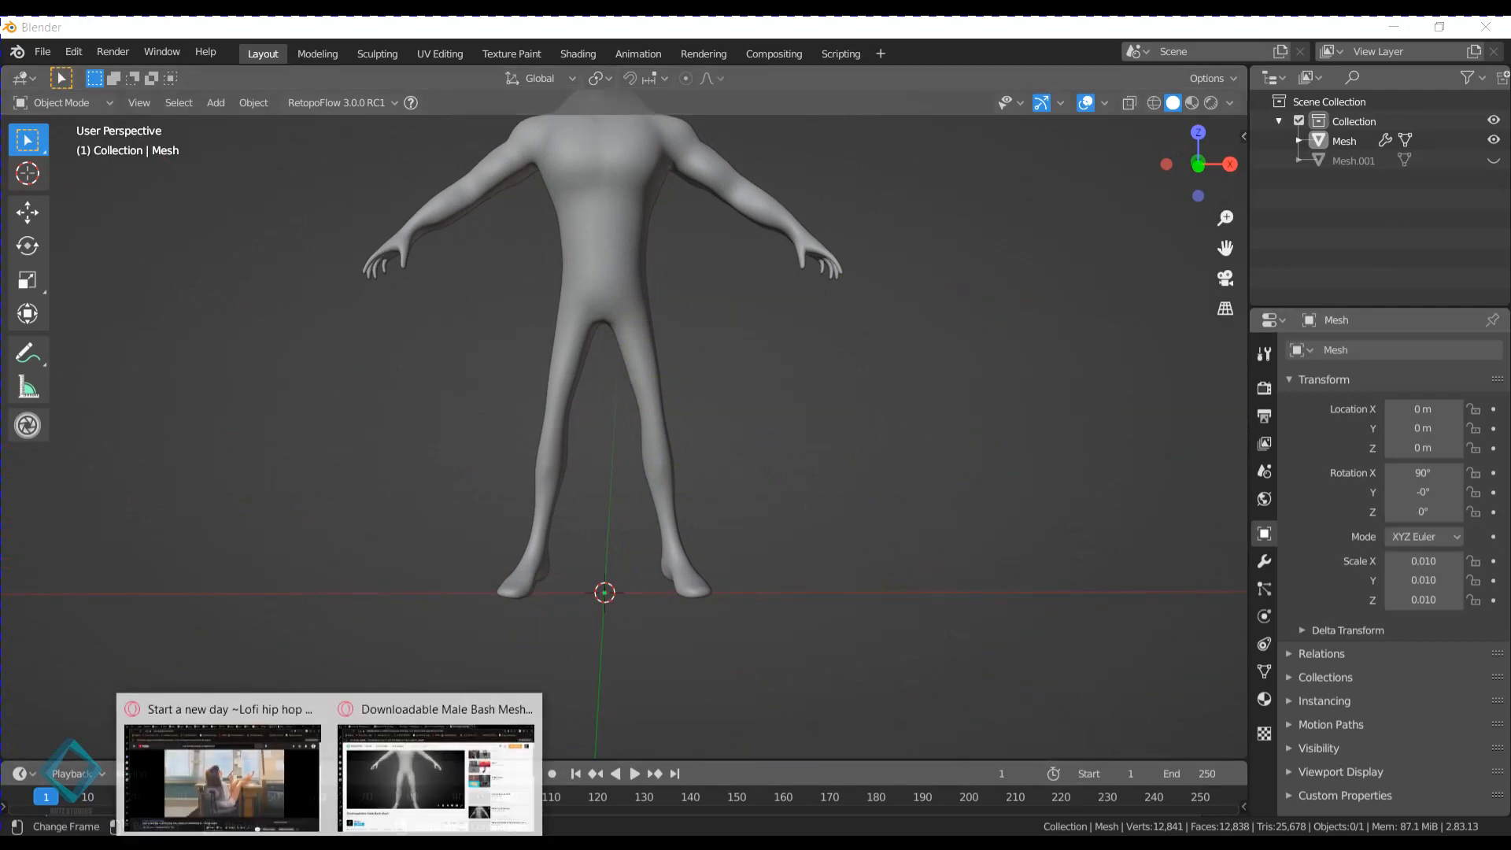
- Switch to the web browser and search for "skeleton" in a new tab
left_click(386, 769)
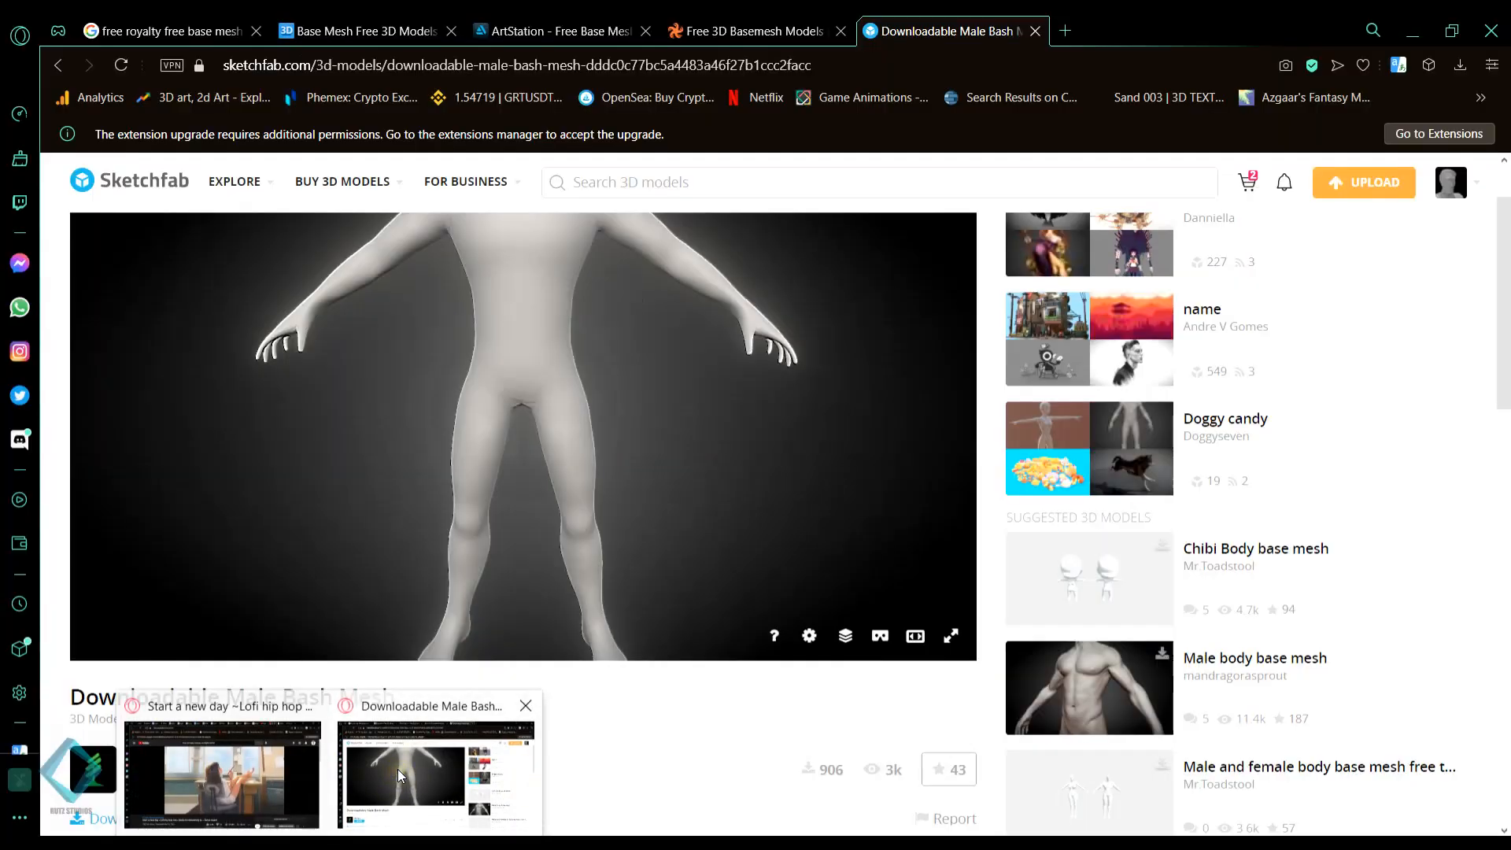
left_click(1065, 30)
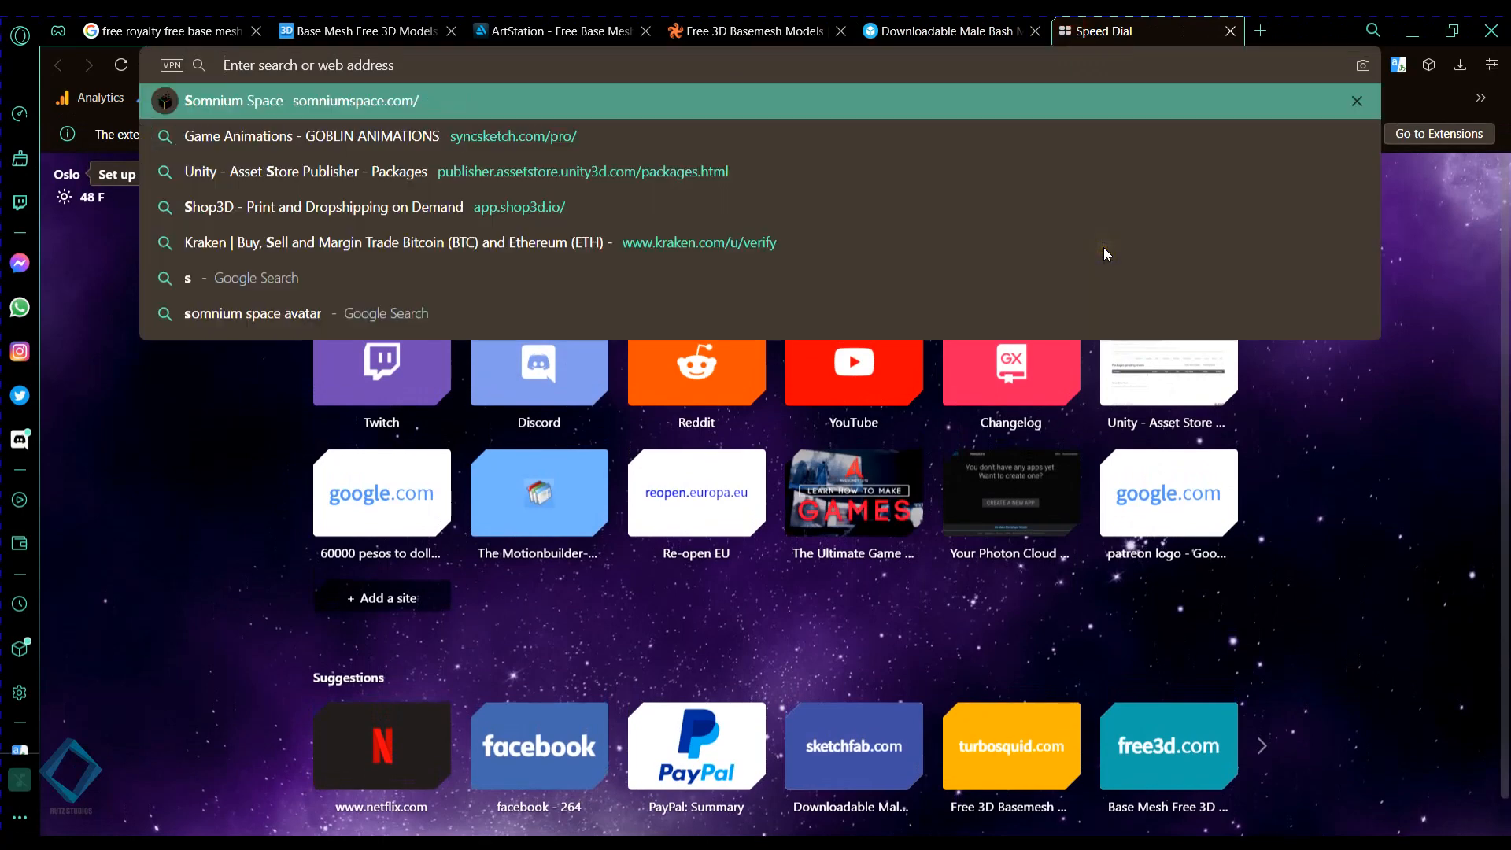
type("skeleton")
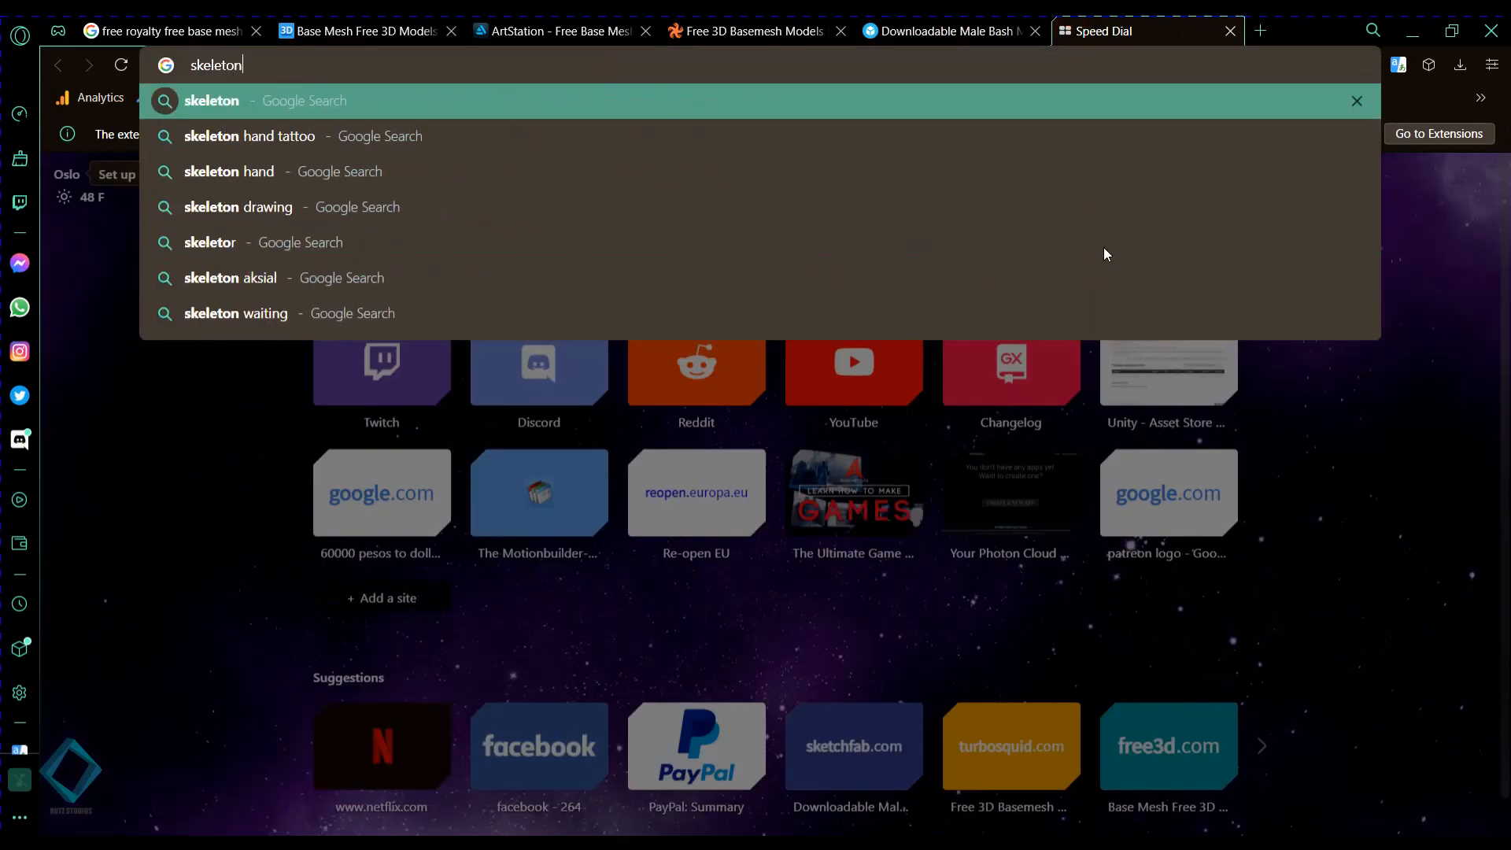
key("Return")
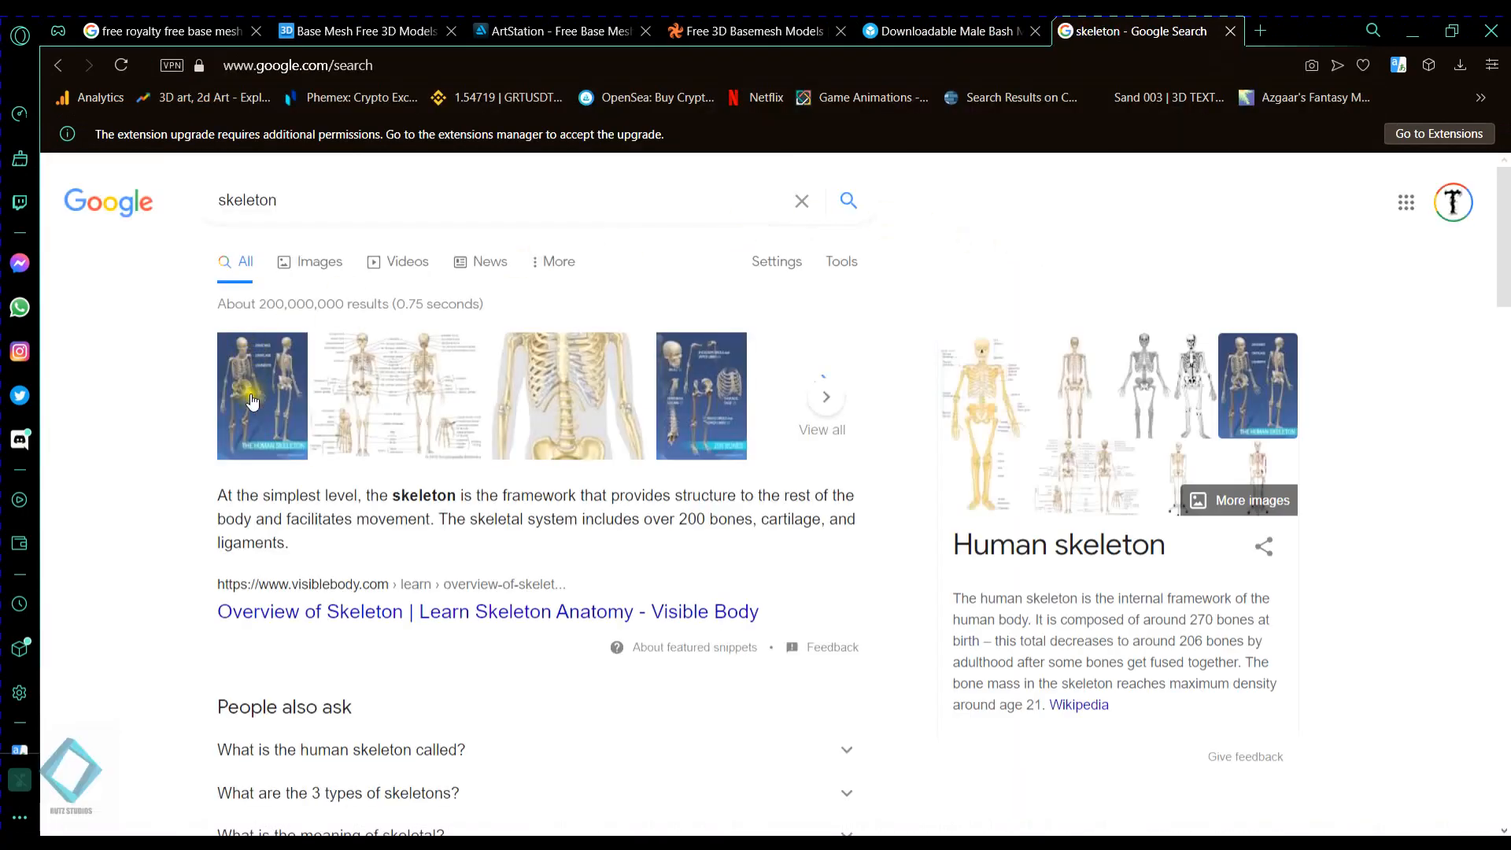
- Browse the skeleton image results and copy the labelled Human Skeletal System diagram from Science Trek
left_click(1088, 386)
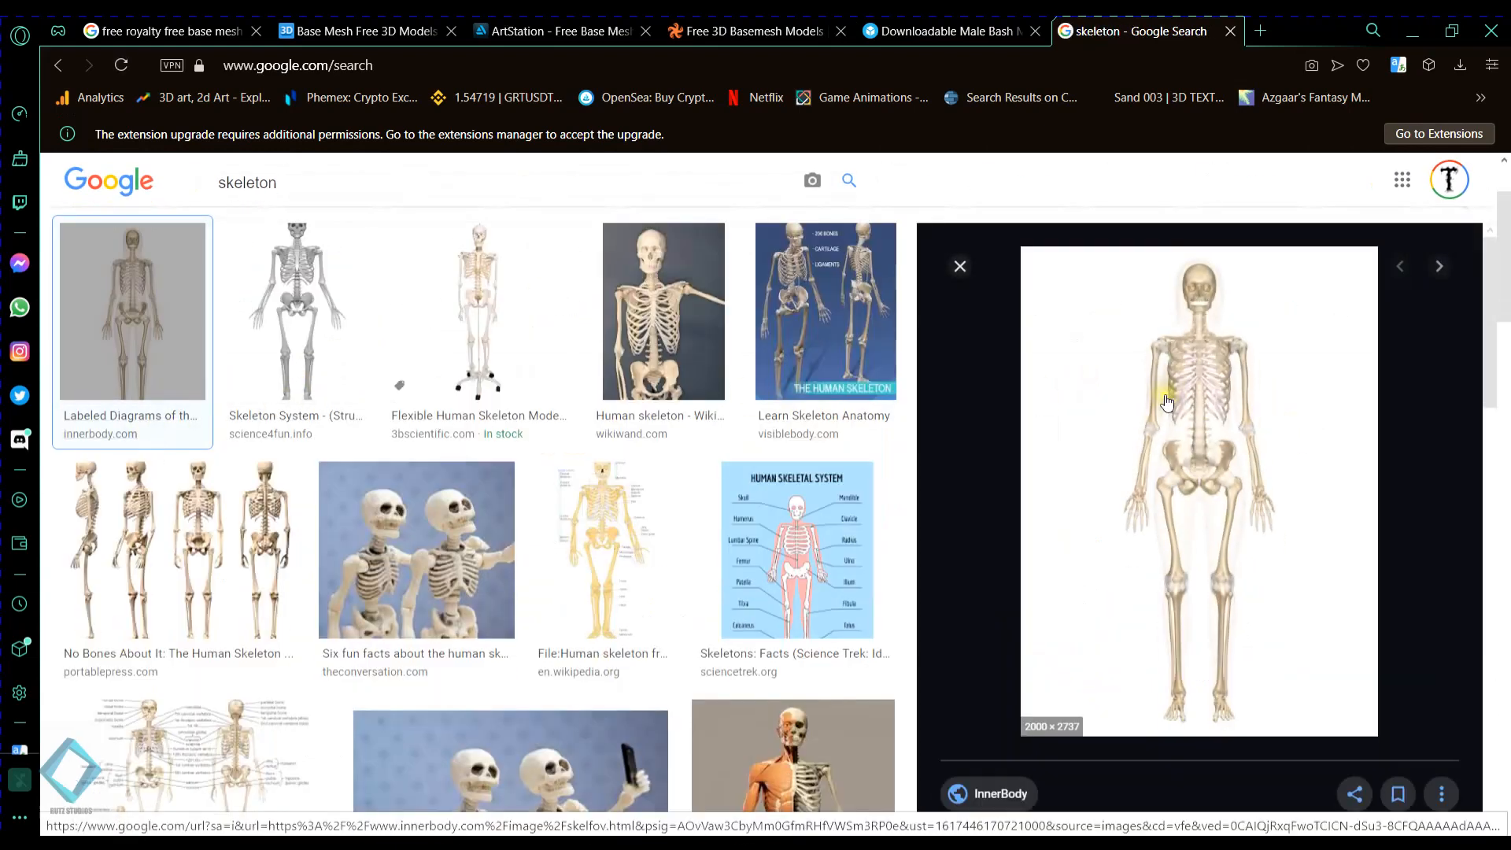
right_click(1167, 403)
left_click(1197, 622)
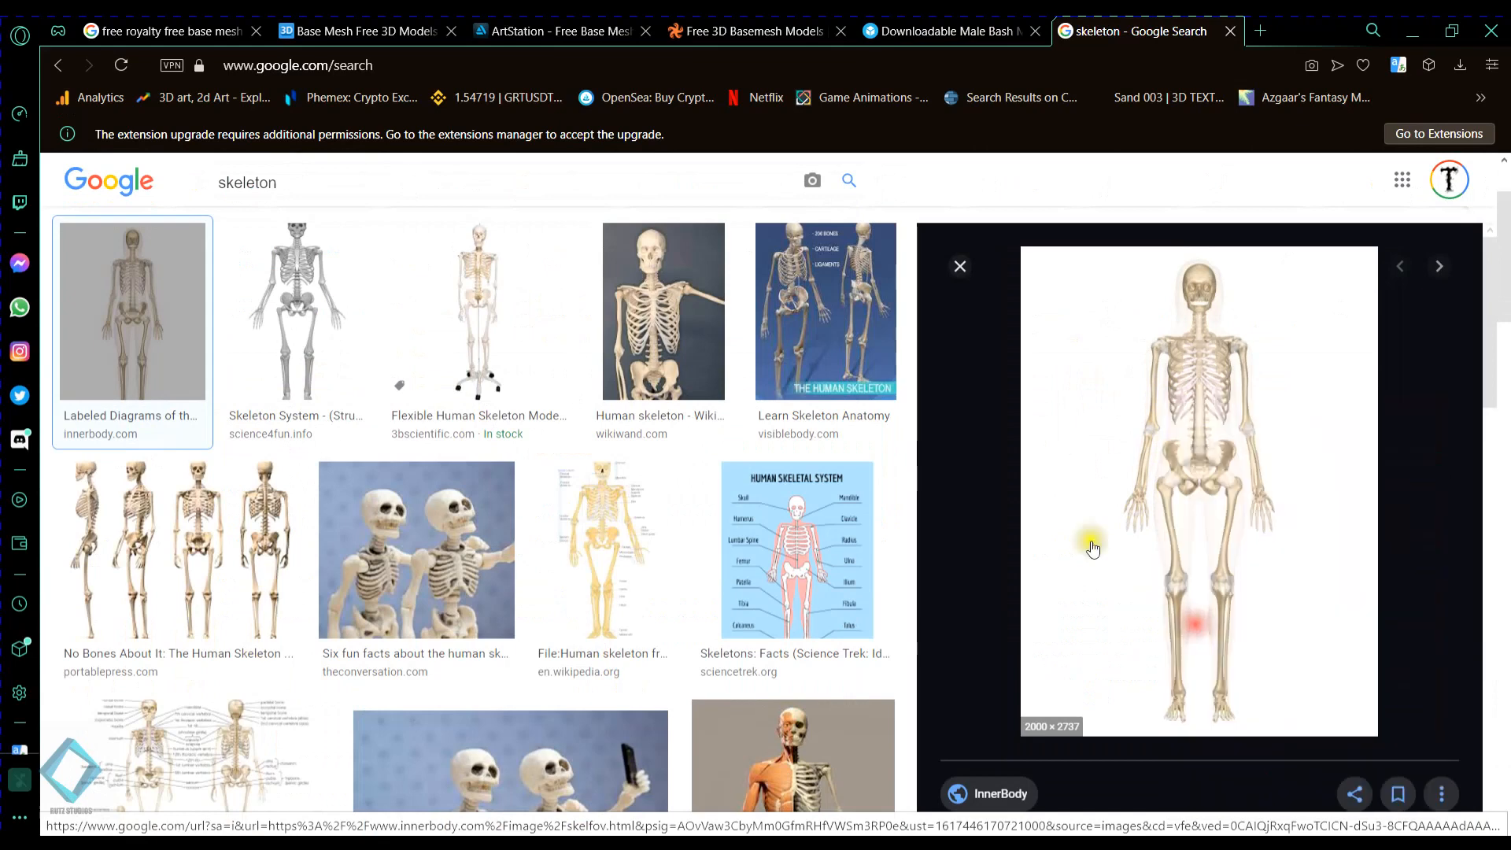
left_click(762, 541)
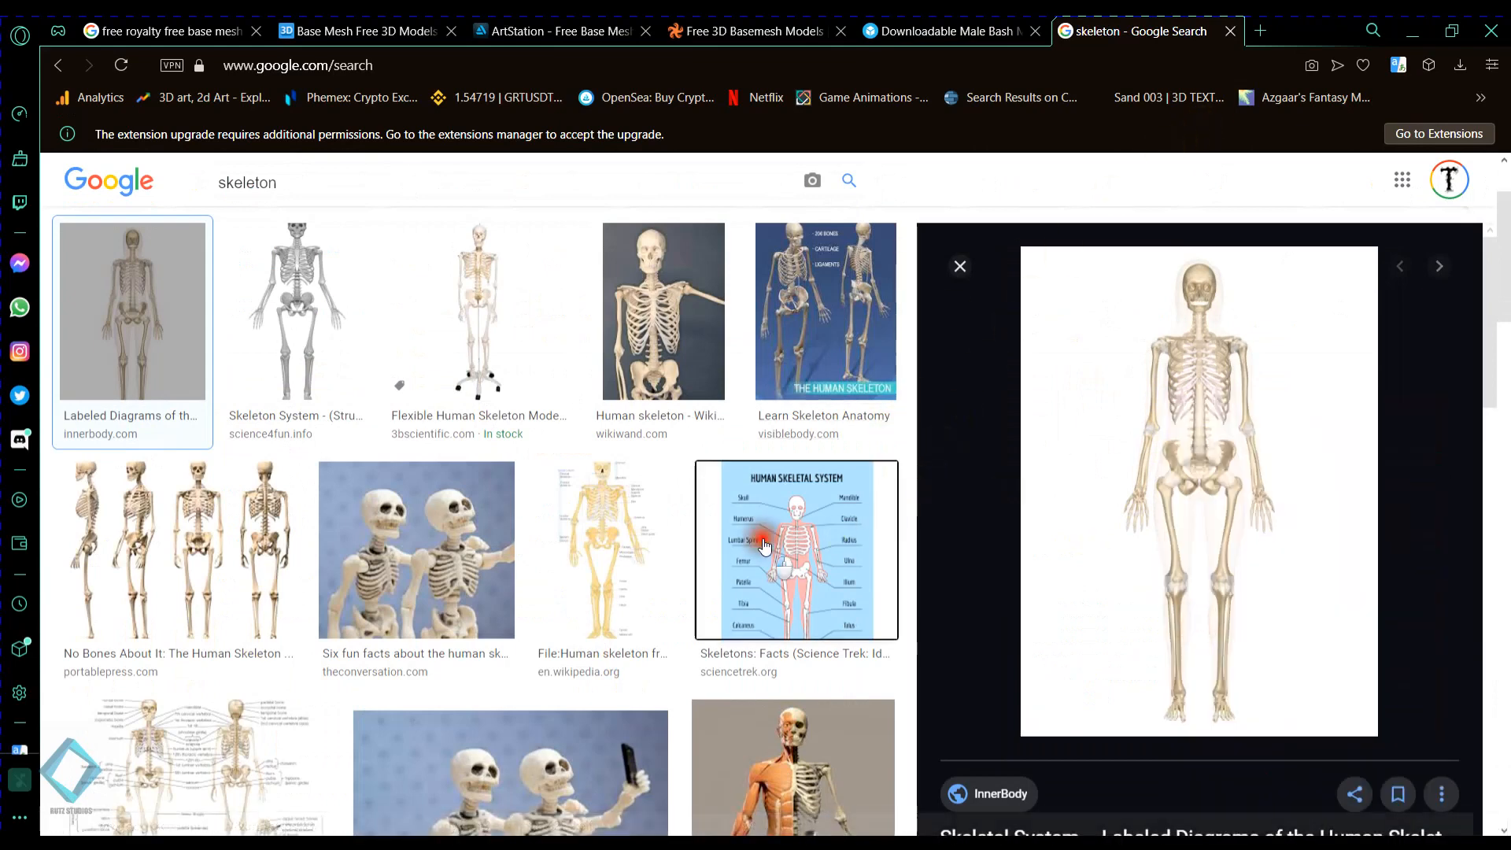
right_click(1155, 403)
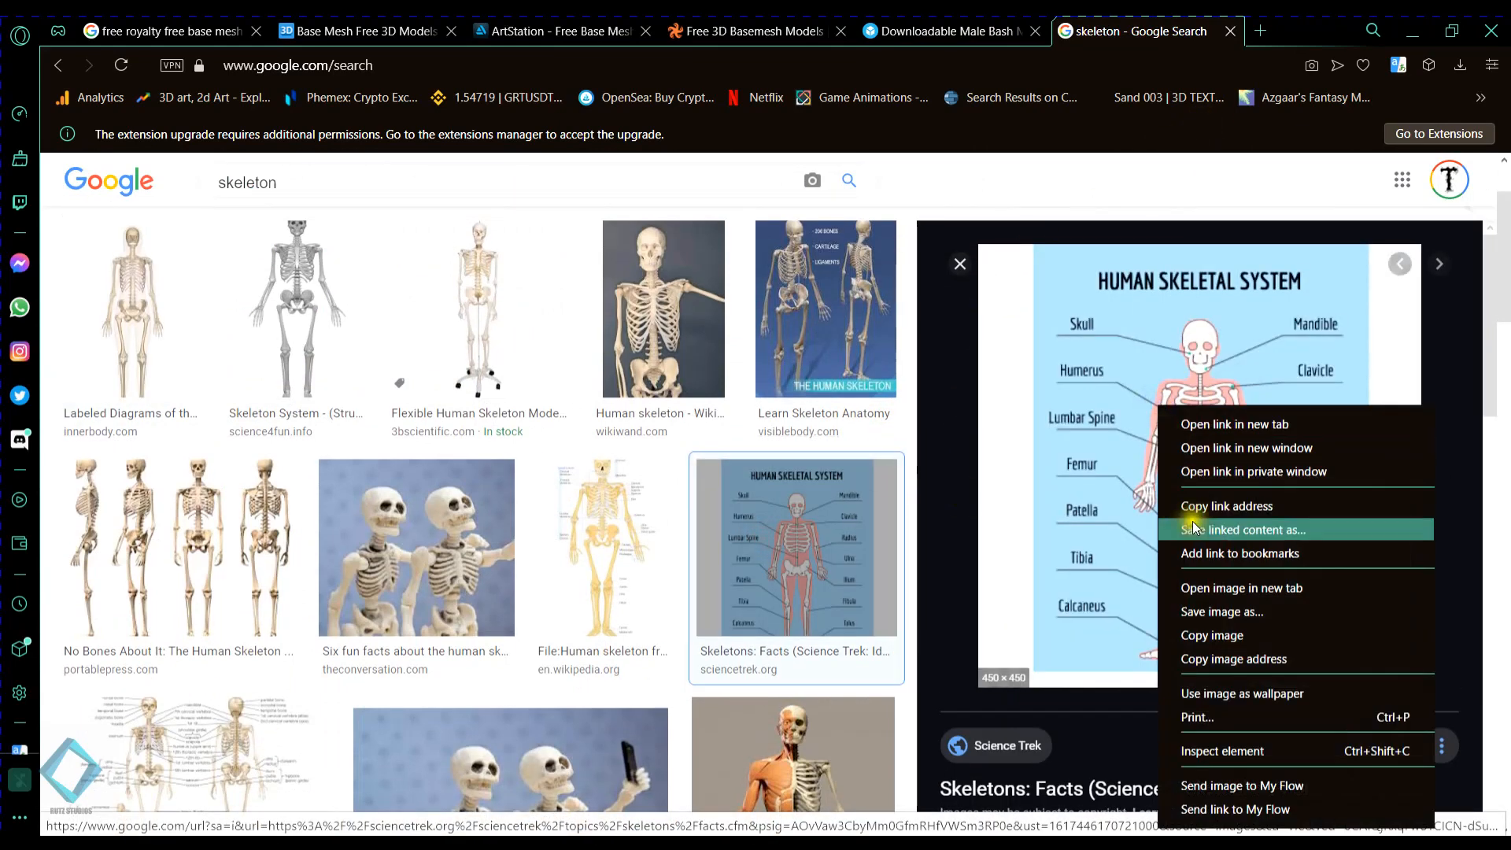
left_click(1195, 634)
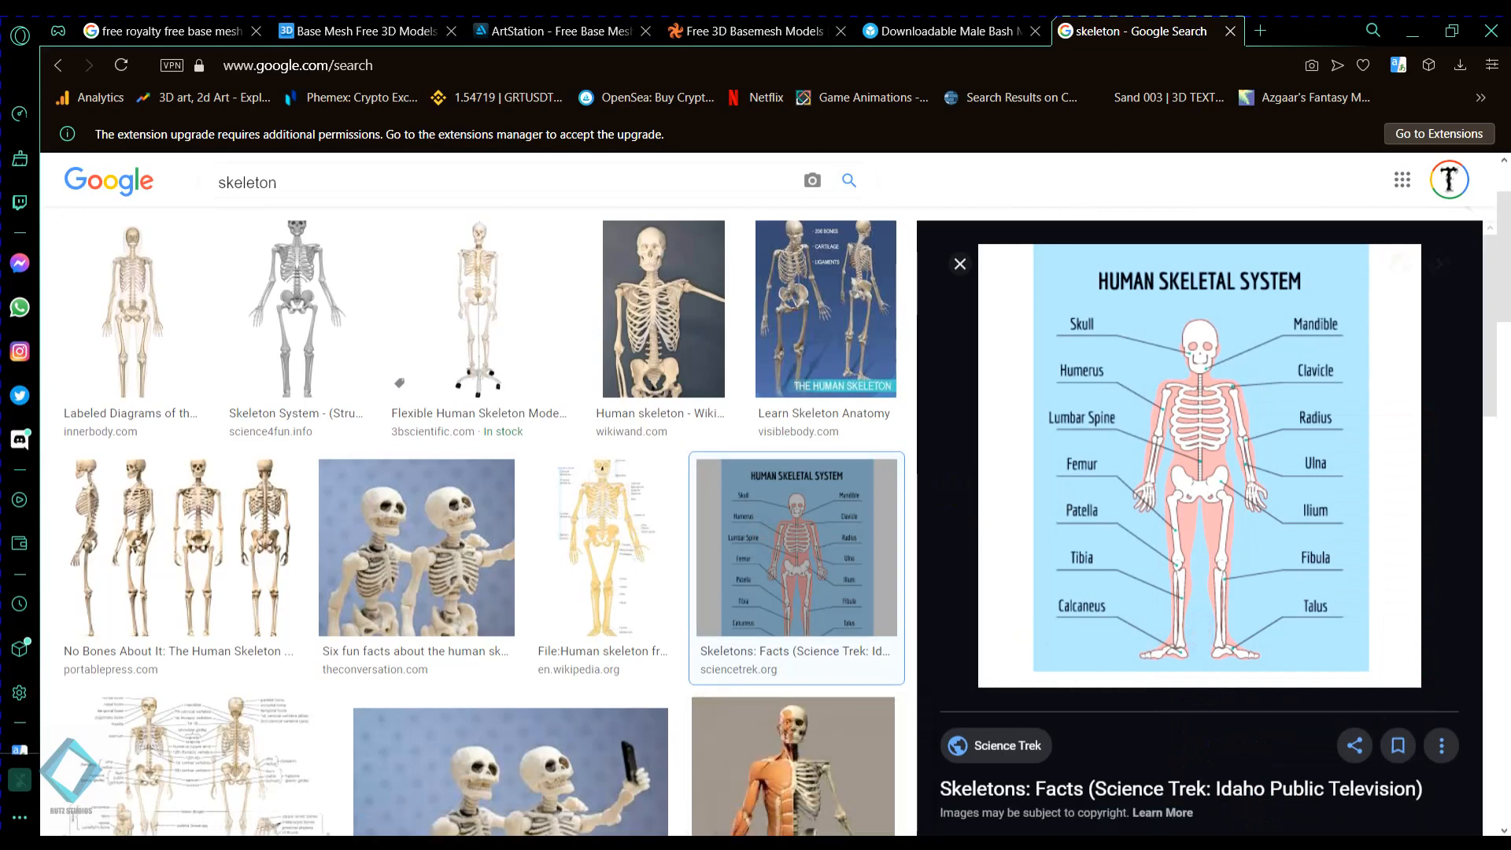
- Switch to PureRef, paste the copied skeleton diagram and maximize the reference as an overlay
left_click(690, 822)
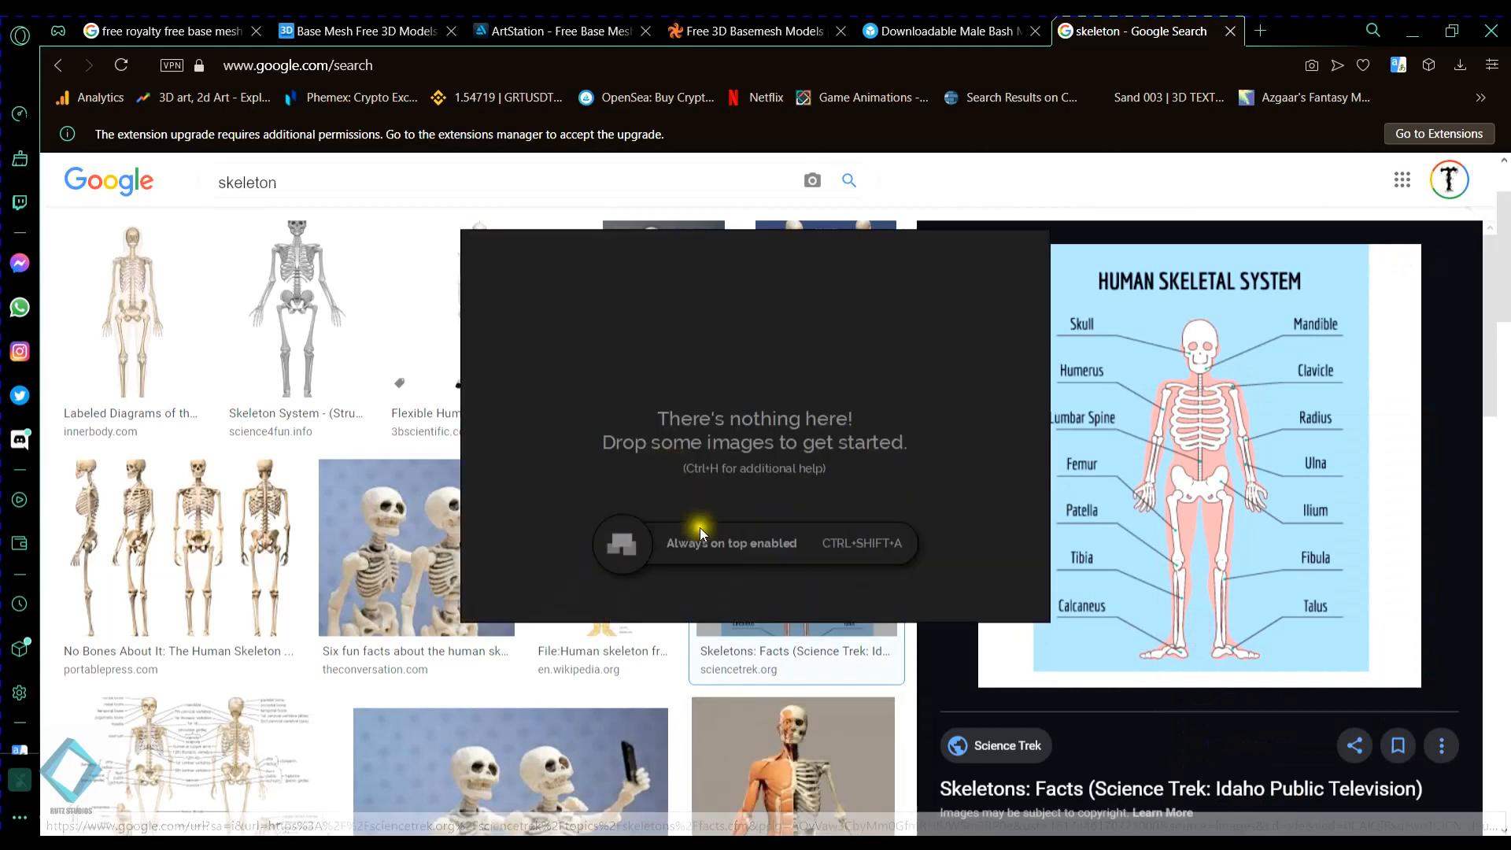
key("ctrl+v")
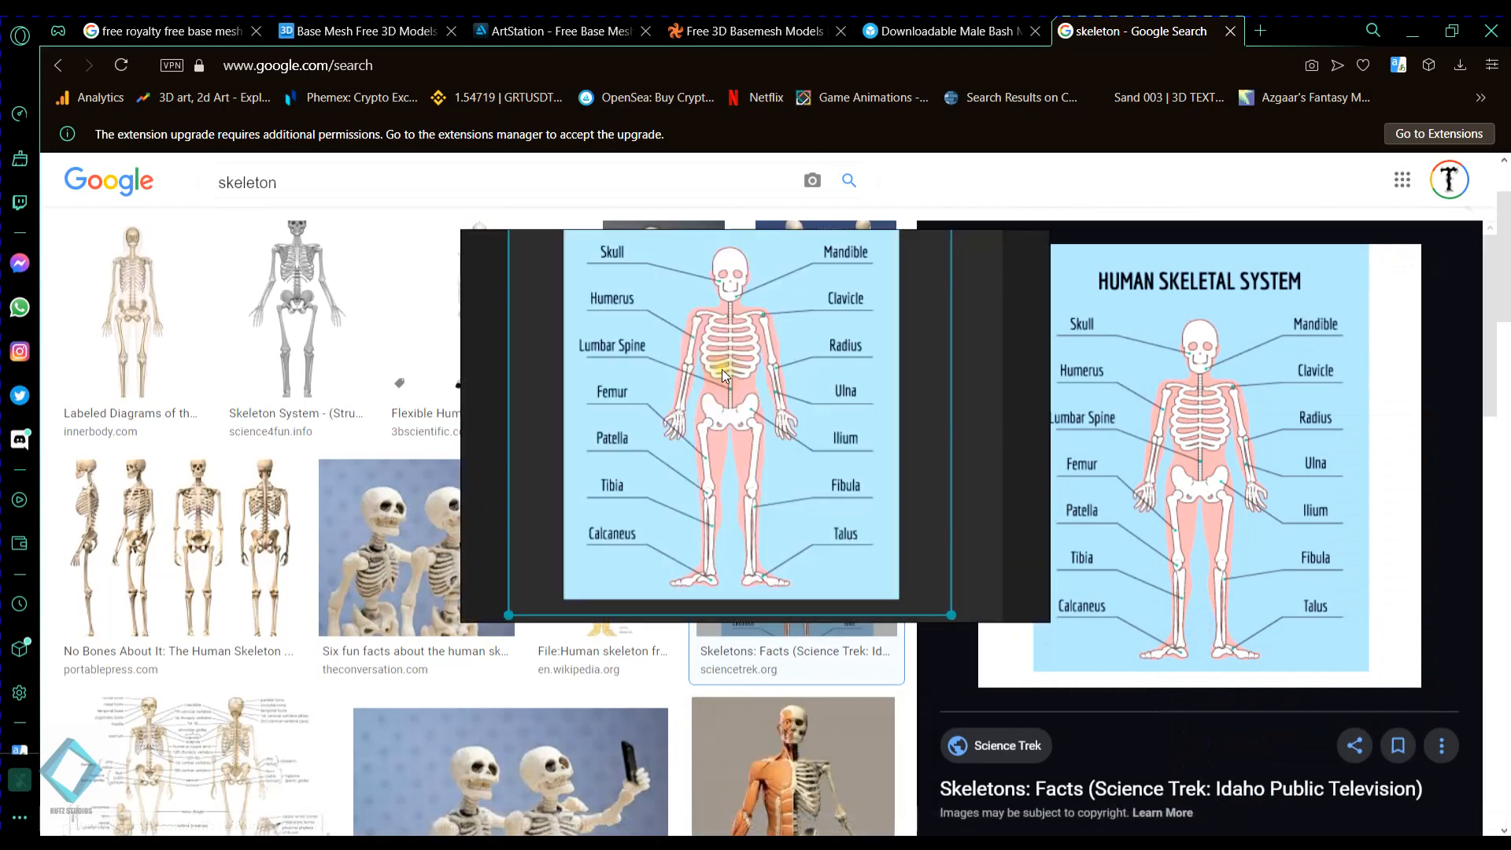
right_click(715, 381)
mouse_move(777, 598)
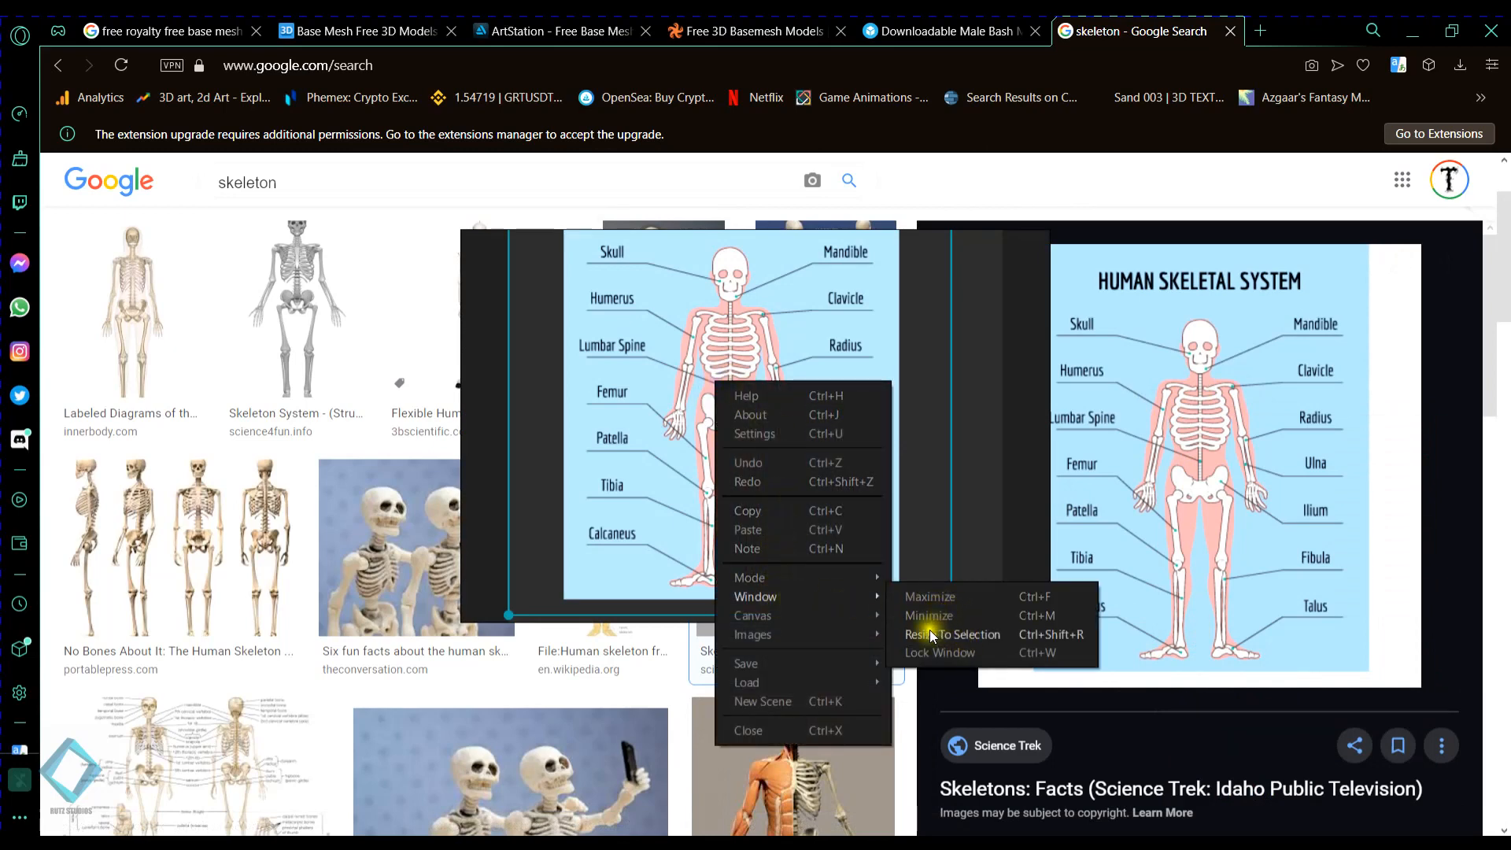
left_click(957, 597)
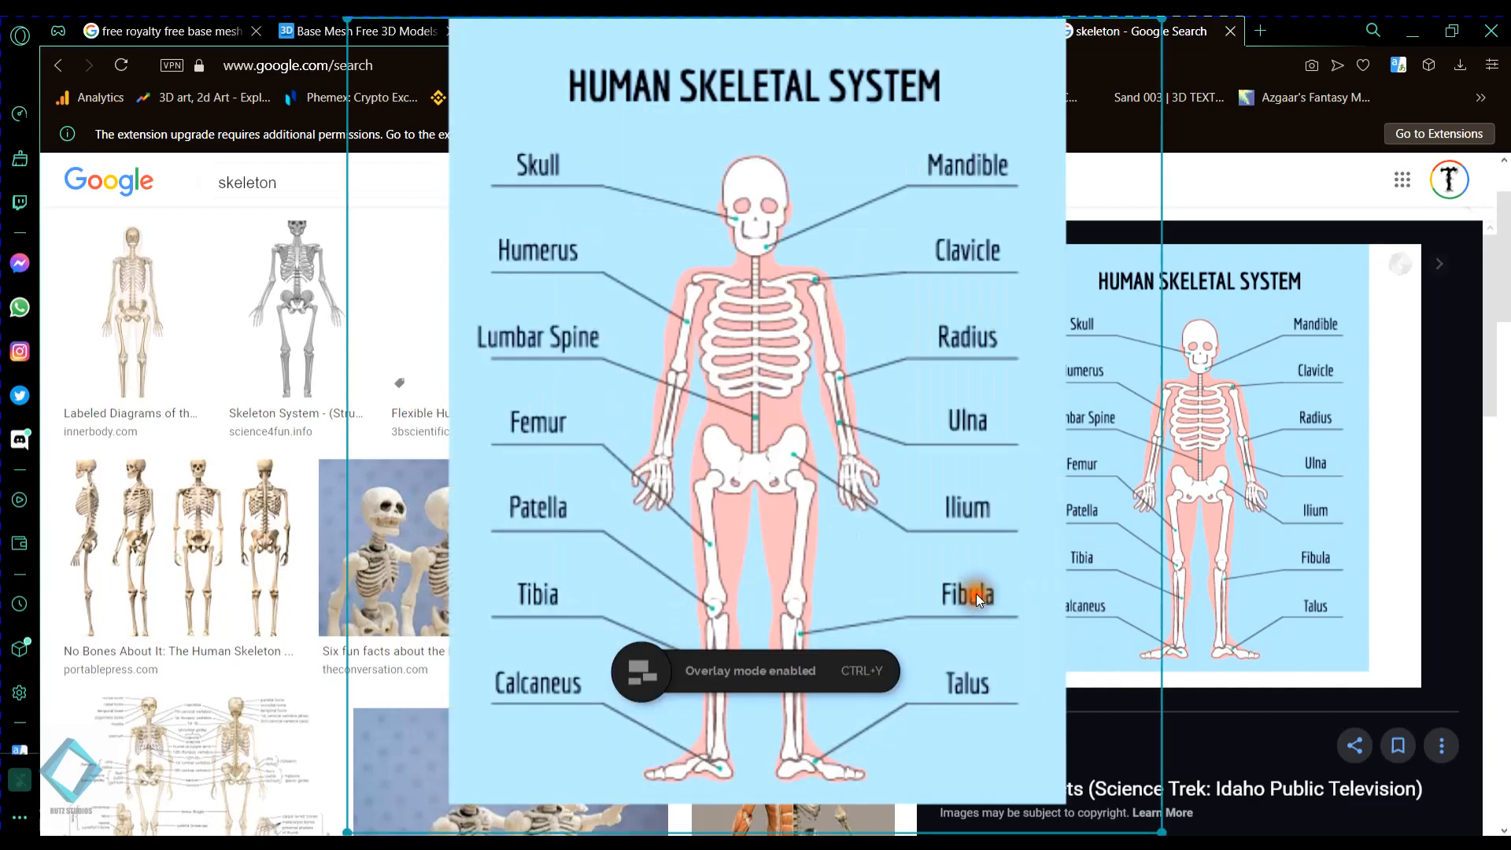
- Shrink the skeleton reference, minimize the browser and place the image beside the character's legs over the Blender viewport
left_click_drag(999, 77, 434, 572)
left_click_drag(363, 703, 327, 464)
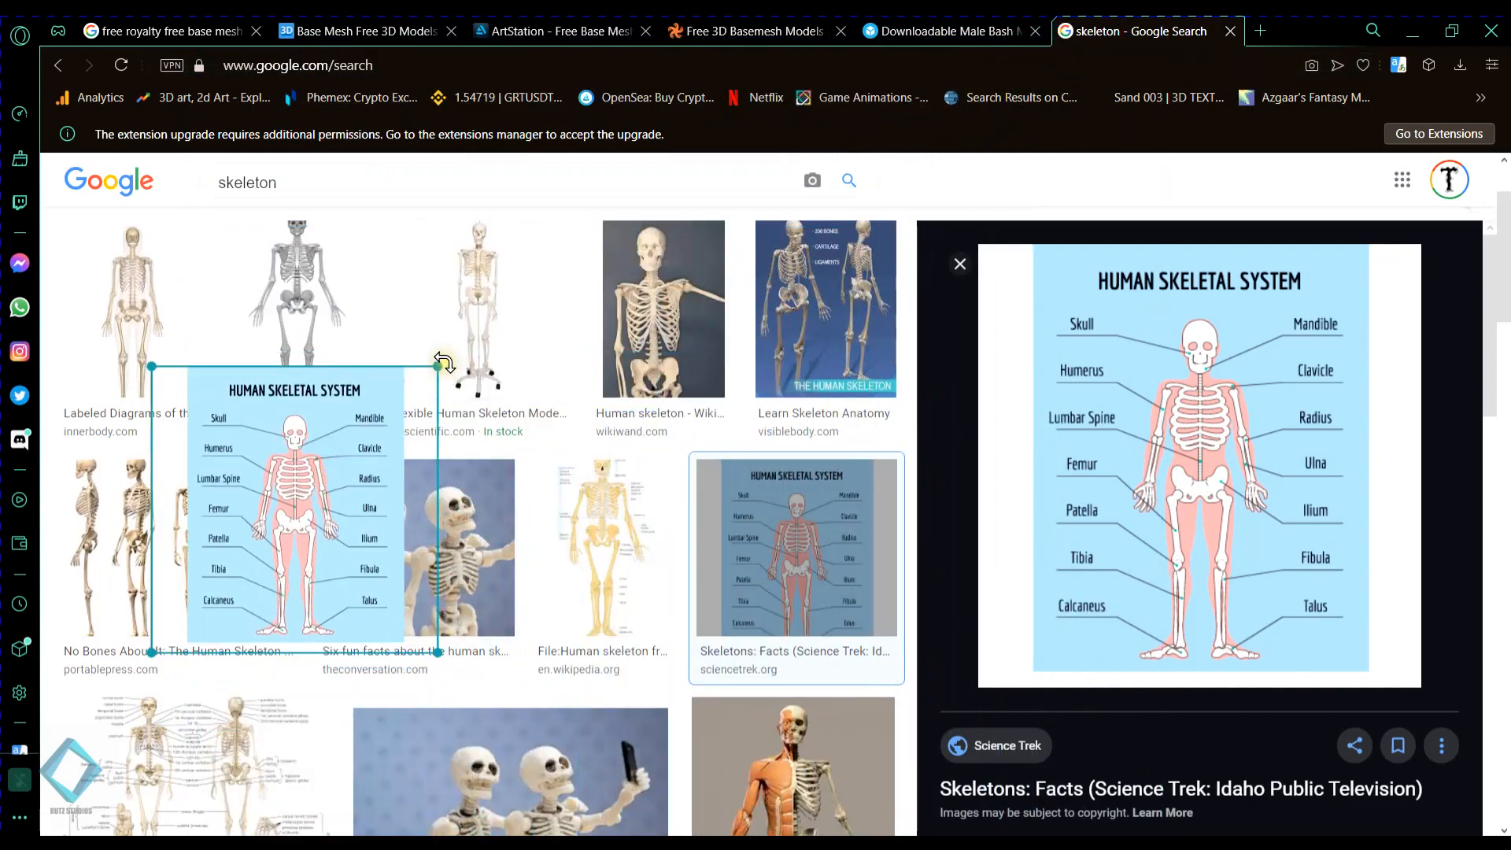
left_click_drag(439, 365, 489, 315)
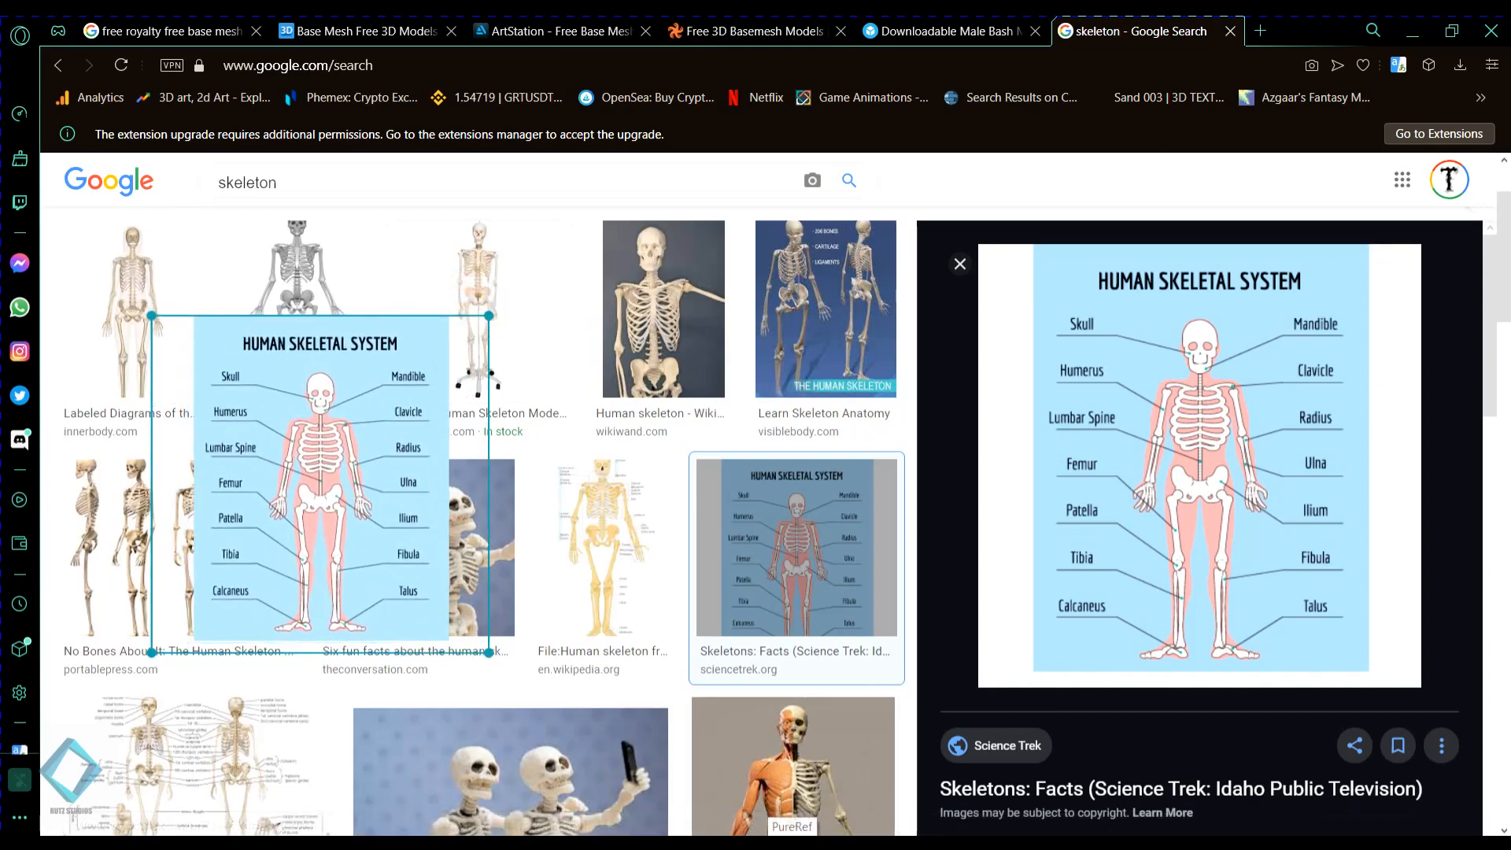
left_click(1413, 31)
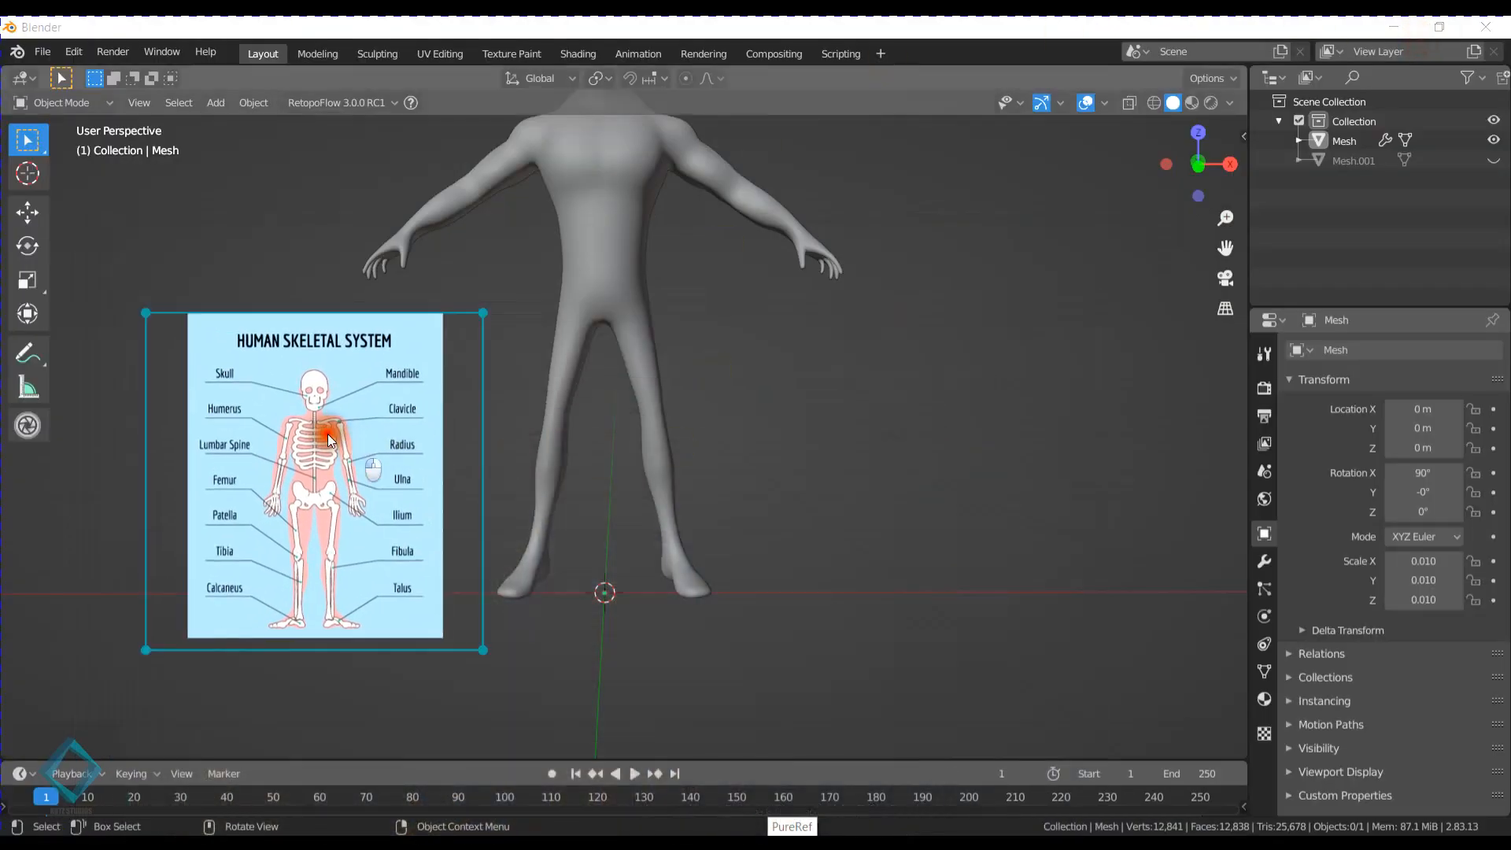
left_click_drag(315, 431, 247, 493)
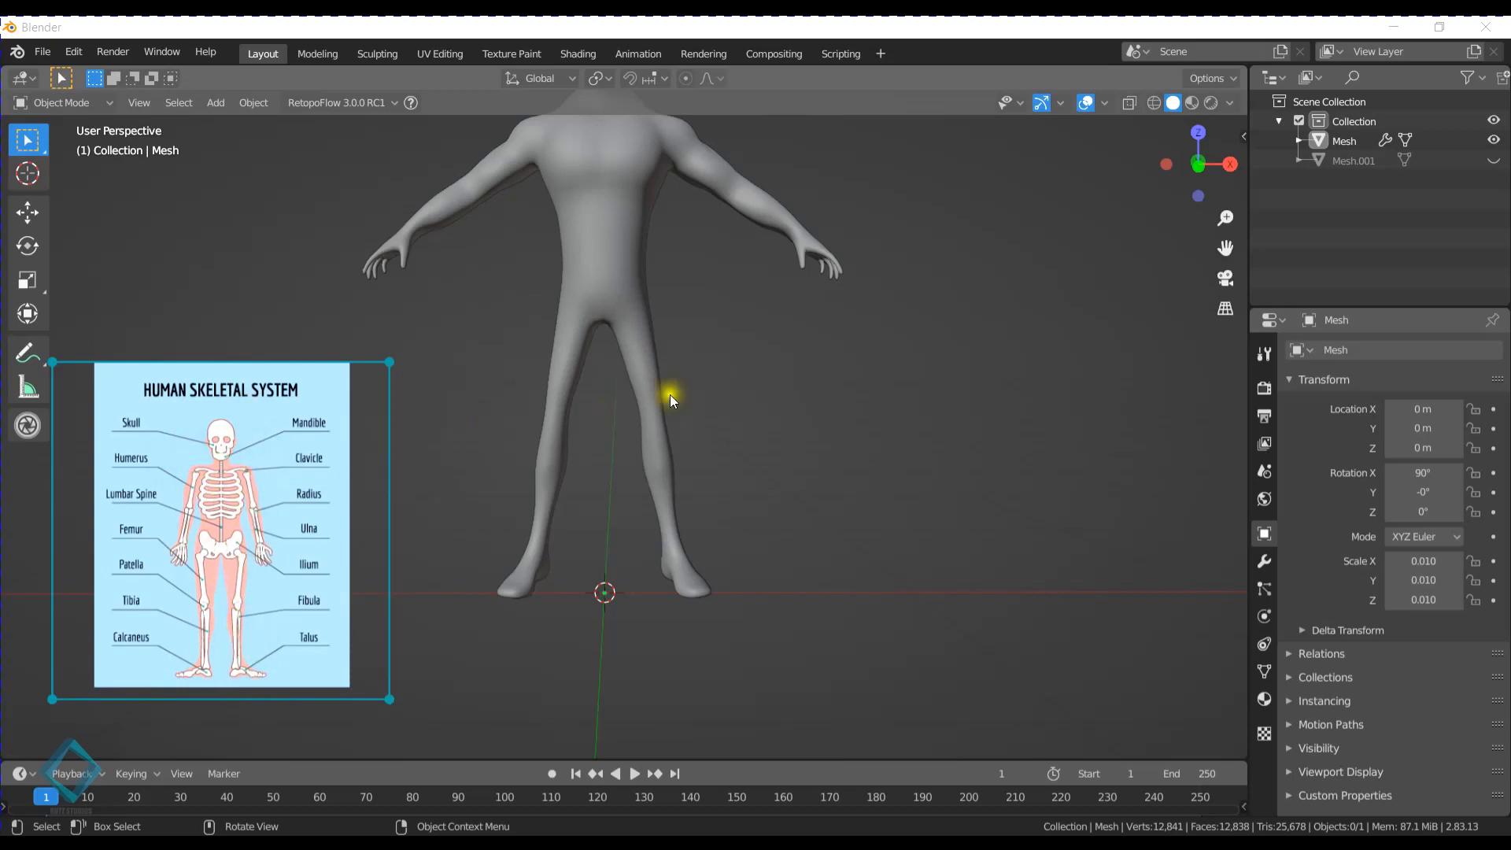
- Add a single-bone armature in the front orthographic view and scale it down to about 0.141
mouse_move(669, 394)
middle_mouse_down()
mouse_move(688, 352)
mouse_move(640, 327)
mouse_move(623, 286)
mouse_move(667, 393)
middle_mouse_up()
key("KP_1")
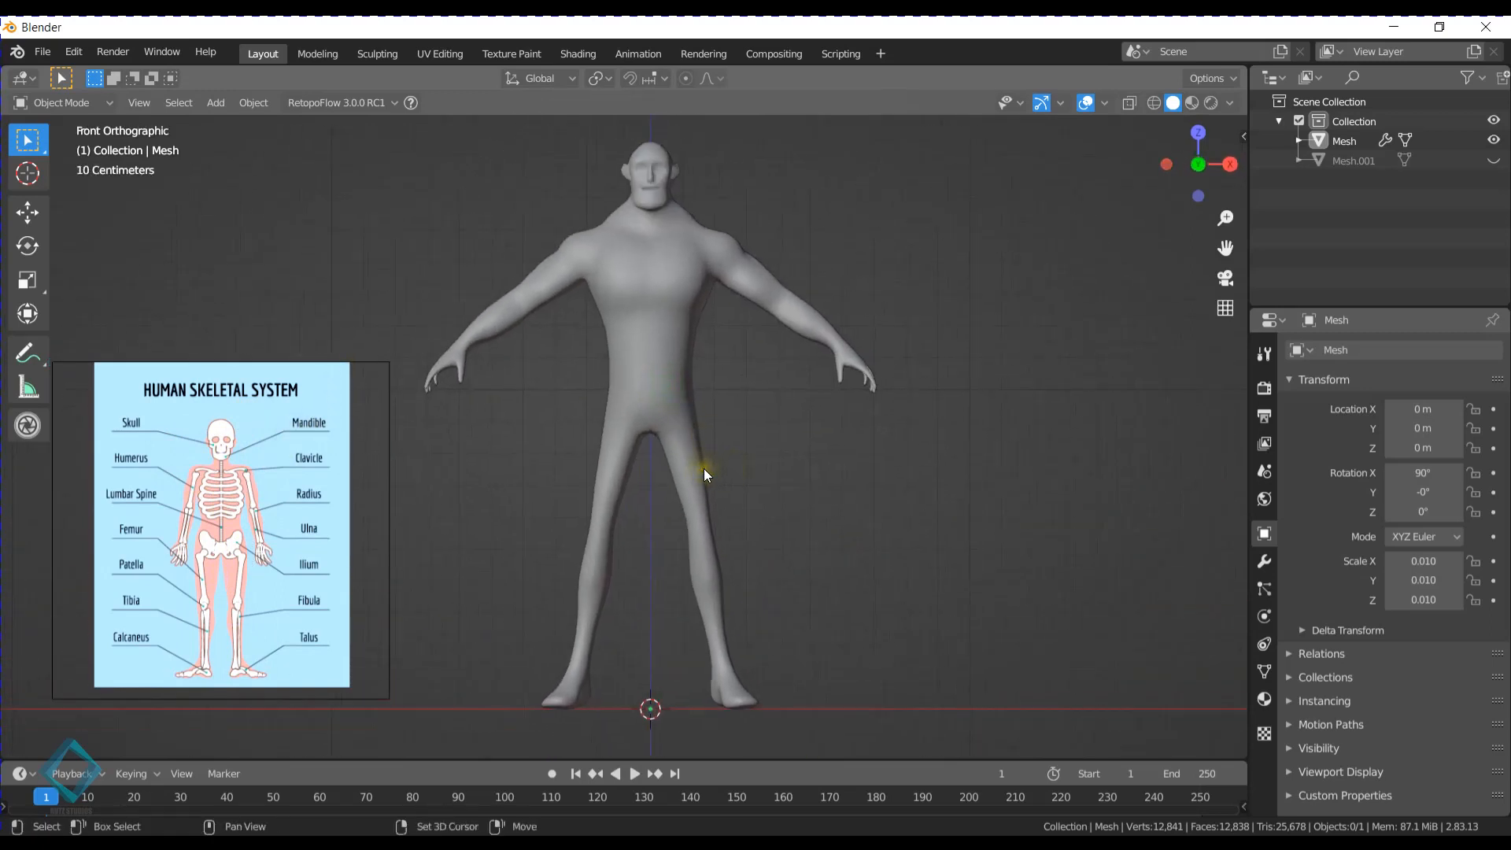
key("shift+a")
key("Escape")
key("shift+a")
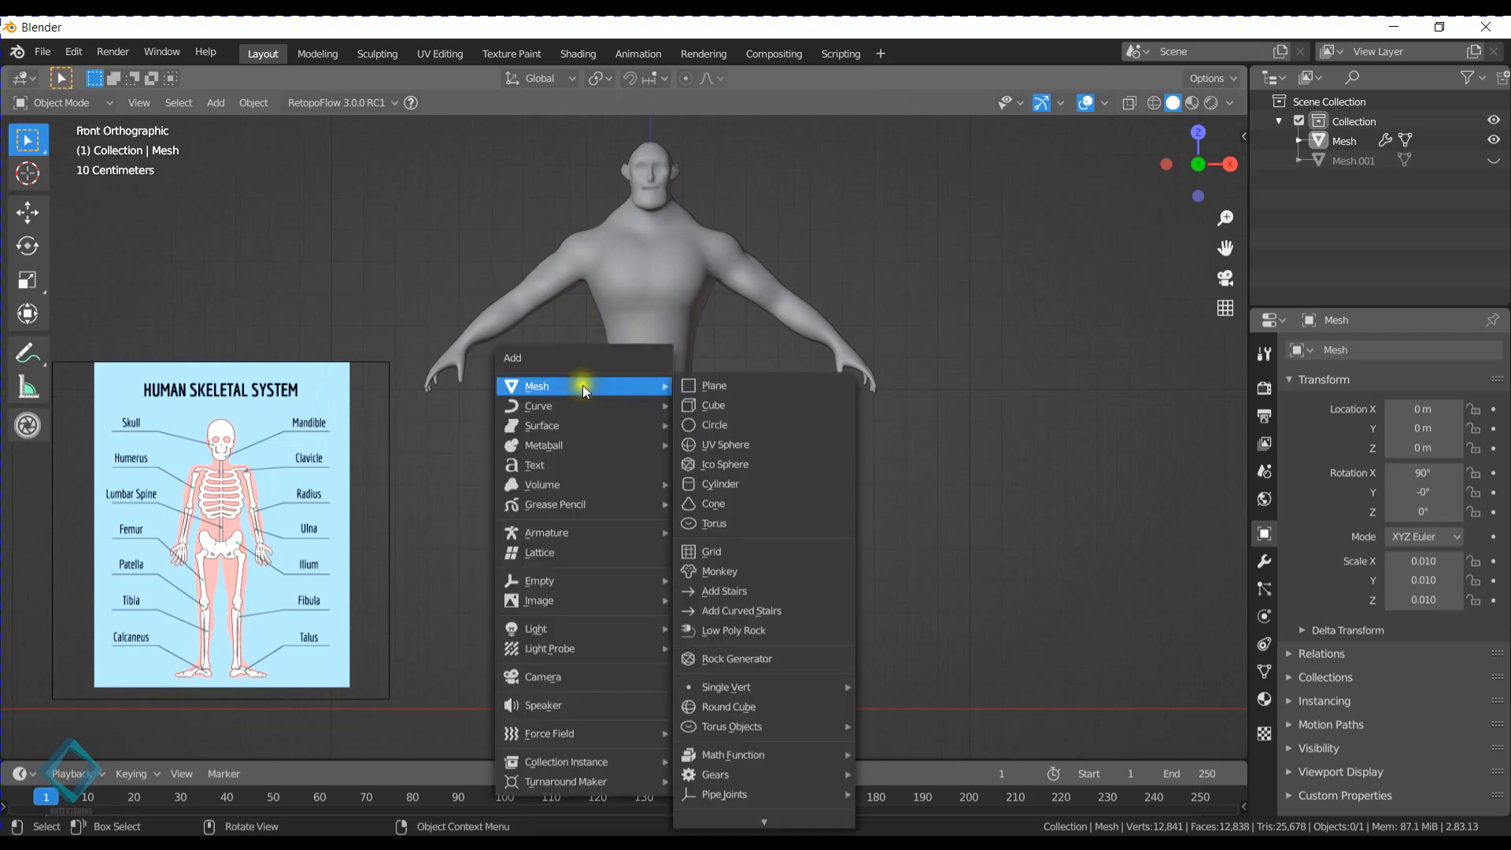
mouse_move(583, 535)
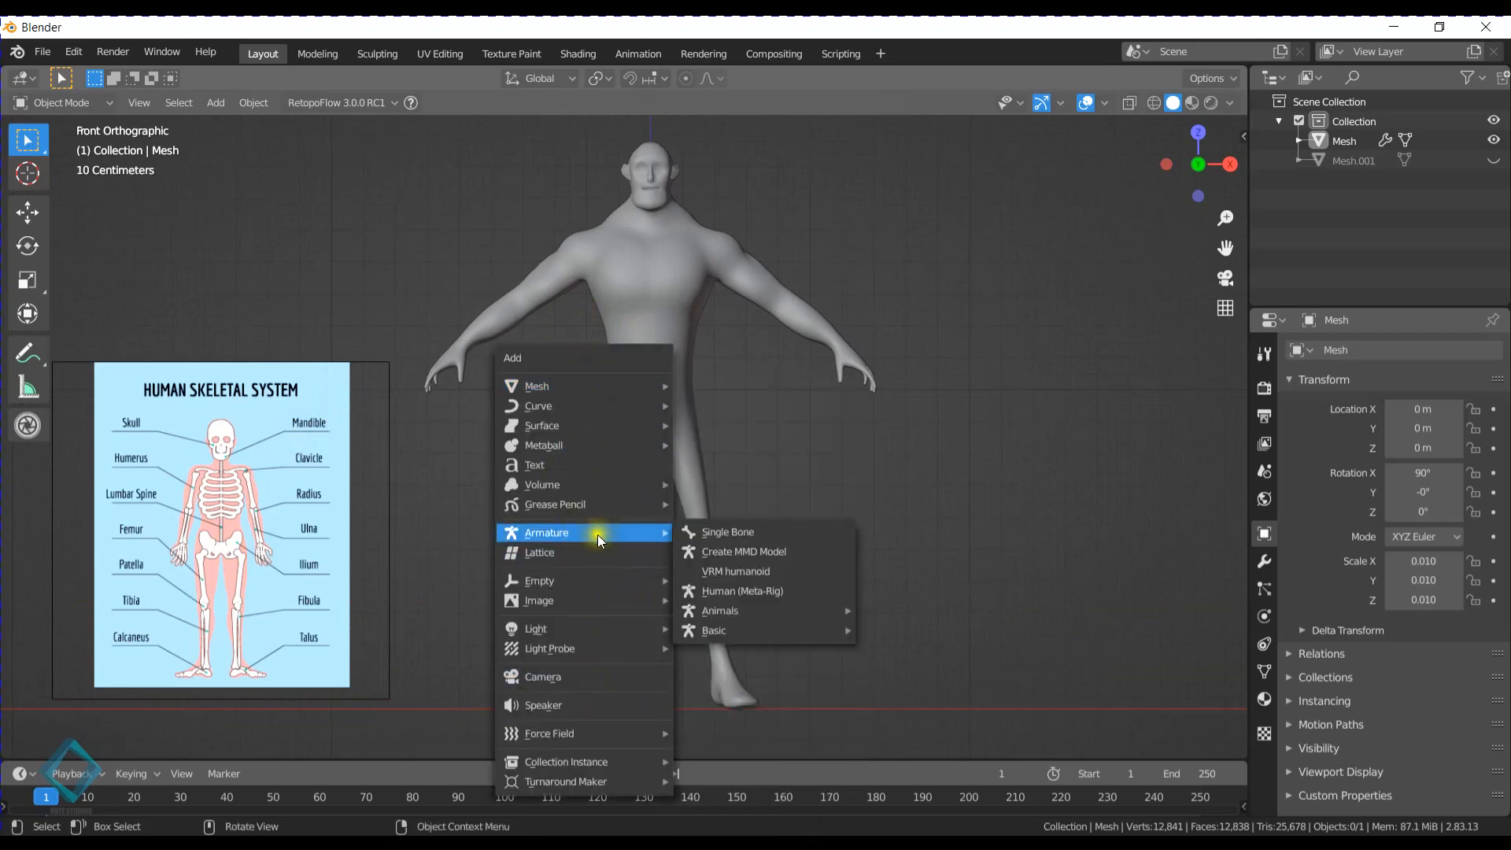
left_click(722, 532)
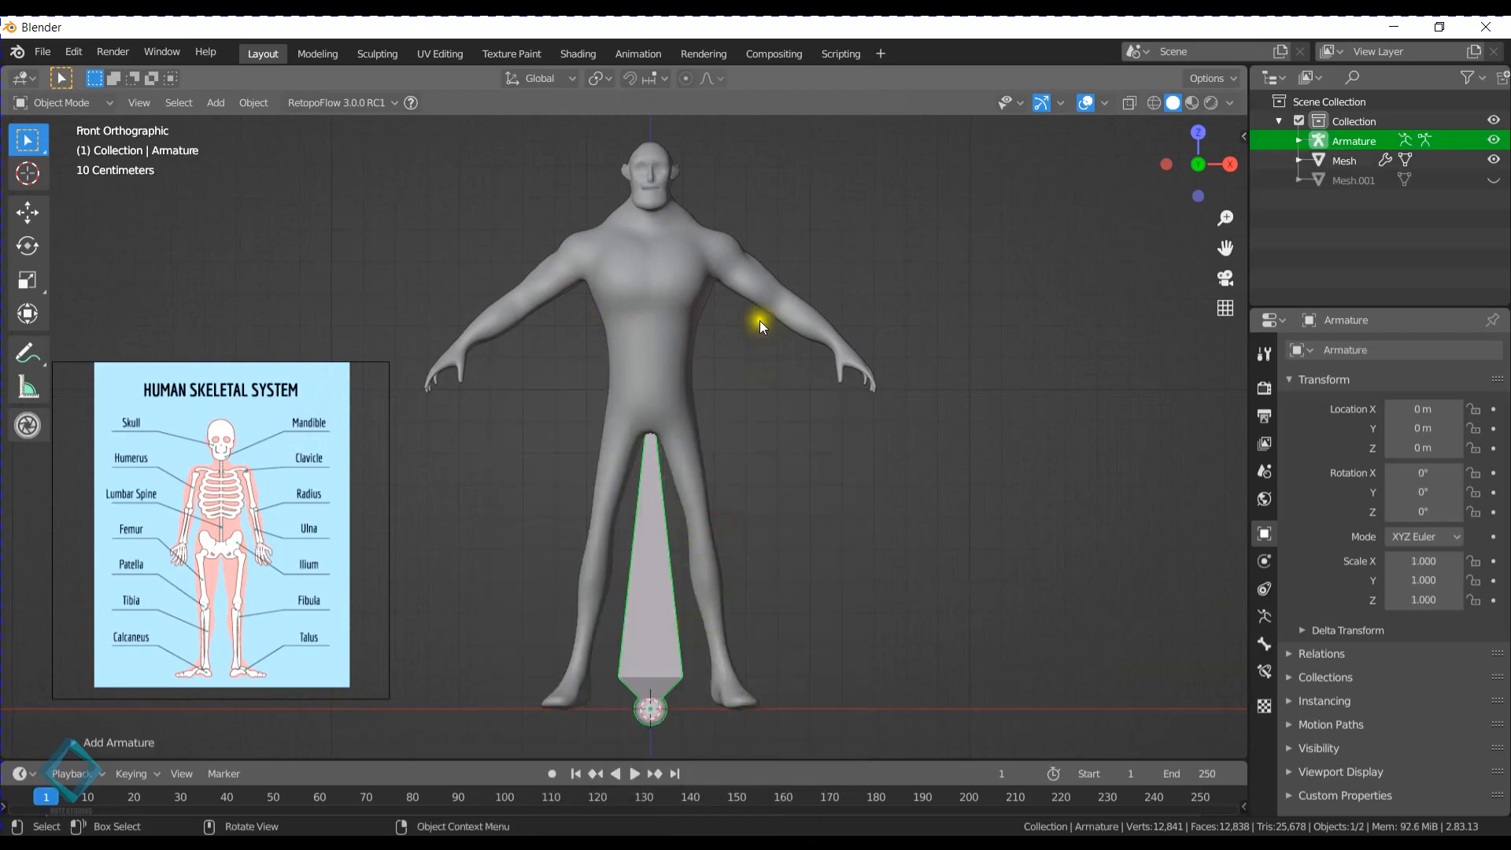
key("s")
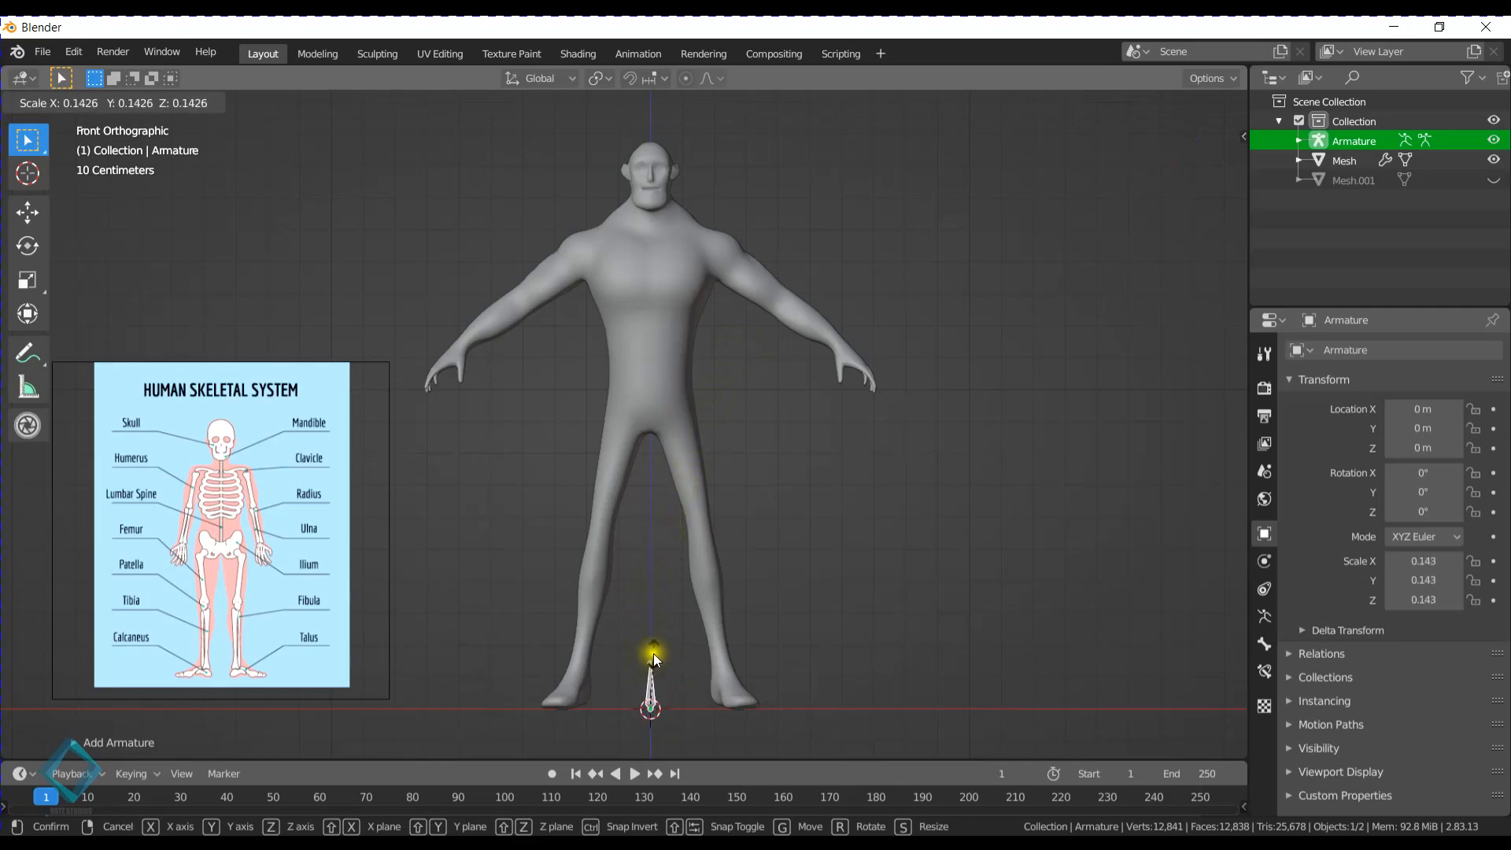
left_click(653, 655)
- Enter Edit Mode on the armature and move the whole bone up along Z to the character's pelvis
key("Tab")
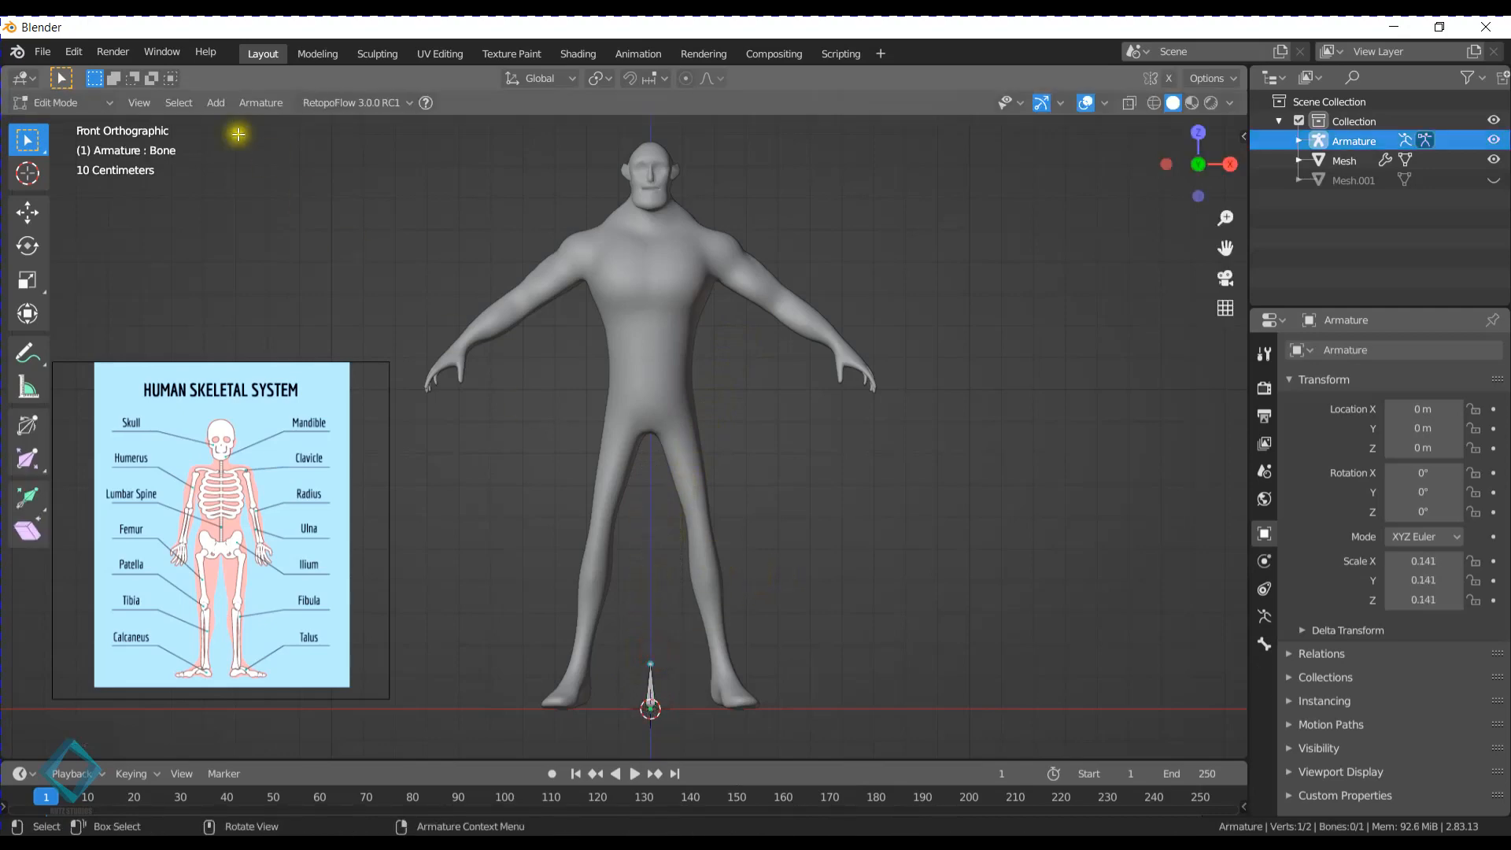
left_click_drag(626, 650, 696, 716)
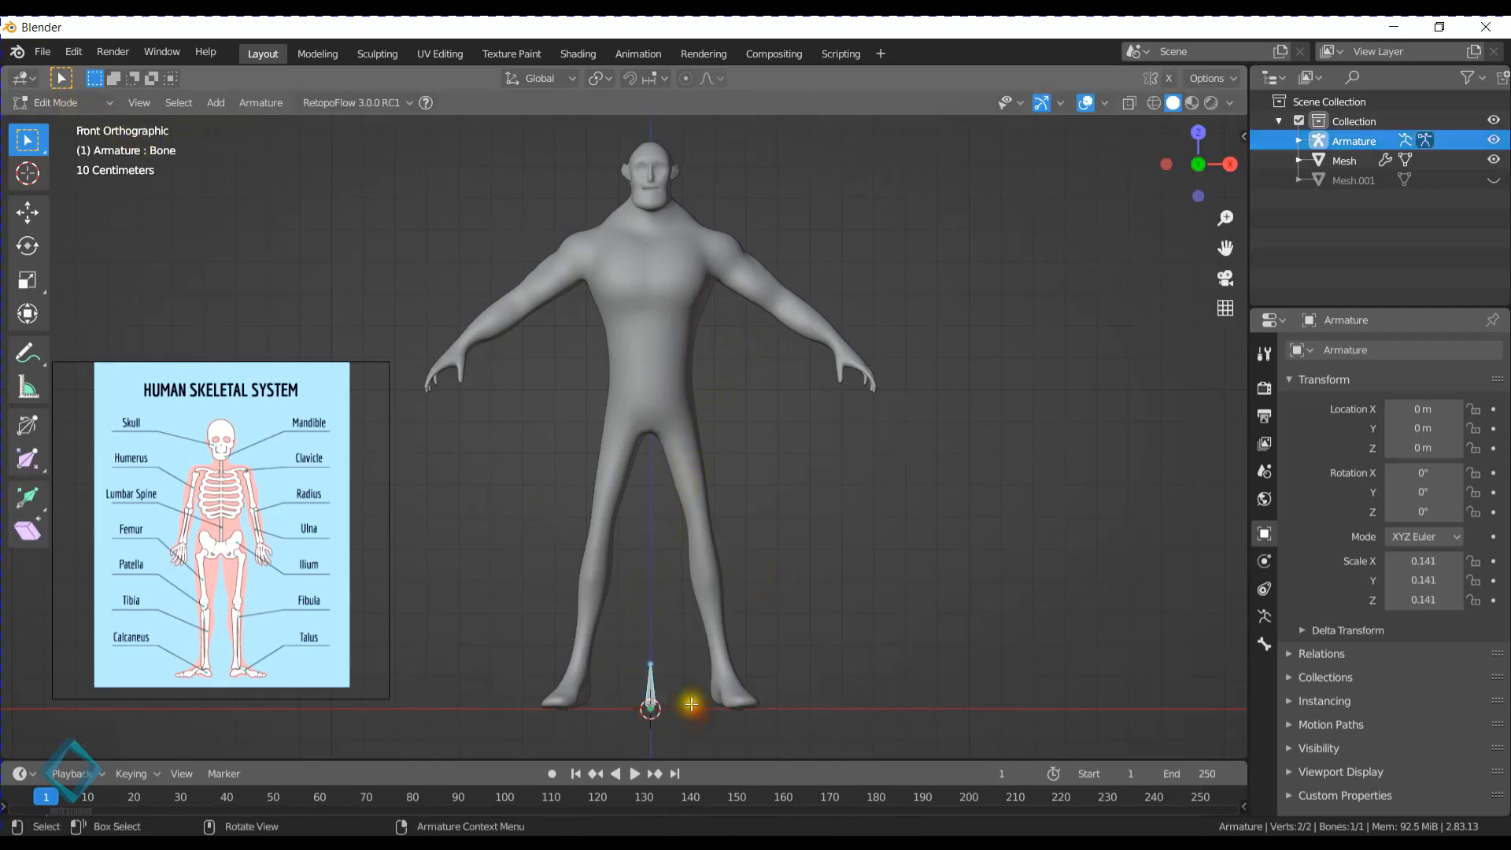
key("g")
key("z")
left_click(716, 405)
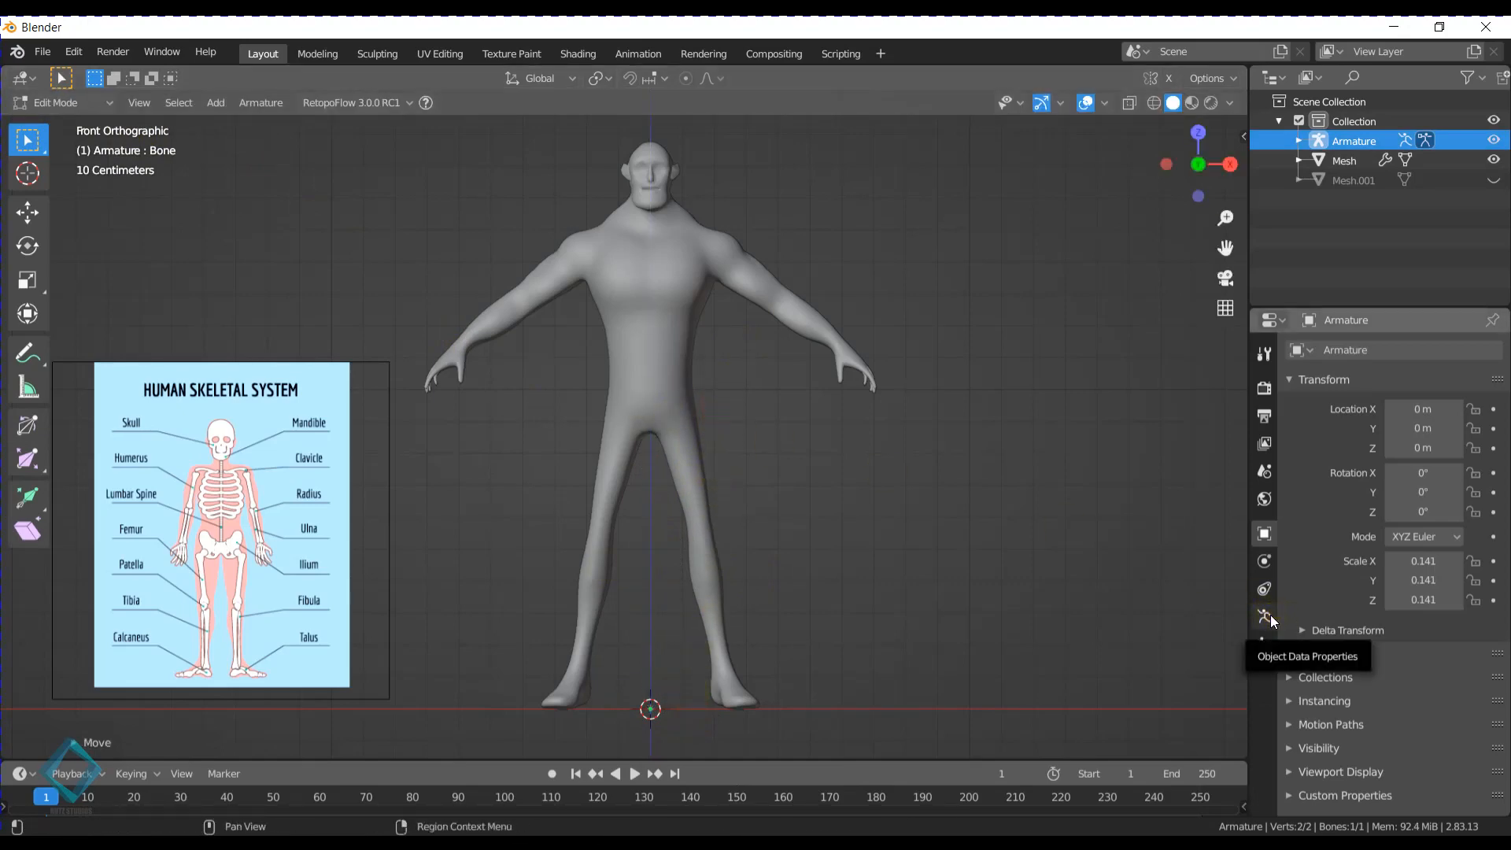
- Set the armature's viewport display to In Front so the bone draws over the mesh
left_click(1270, 618)
left_click(1342, 620)
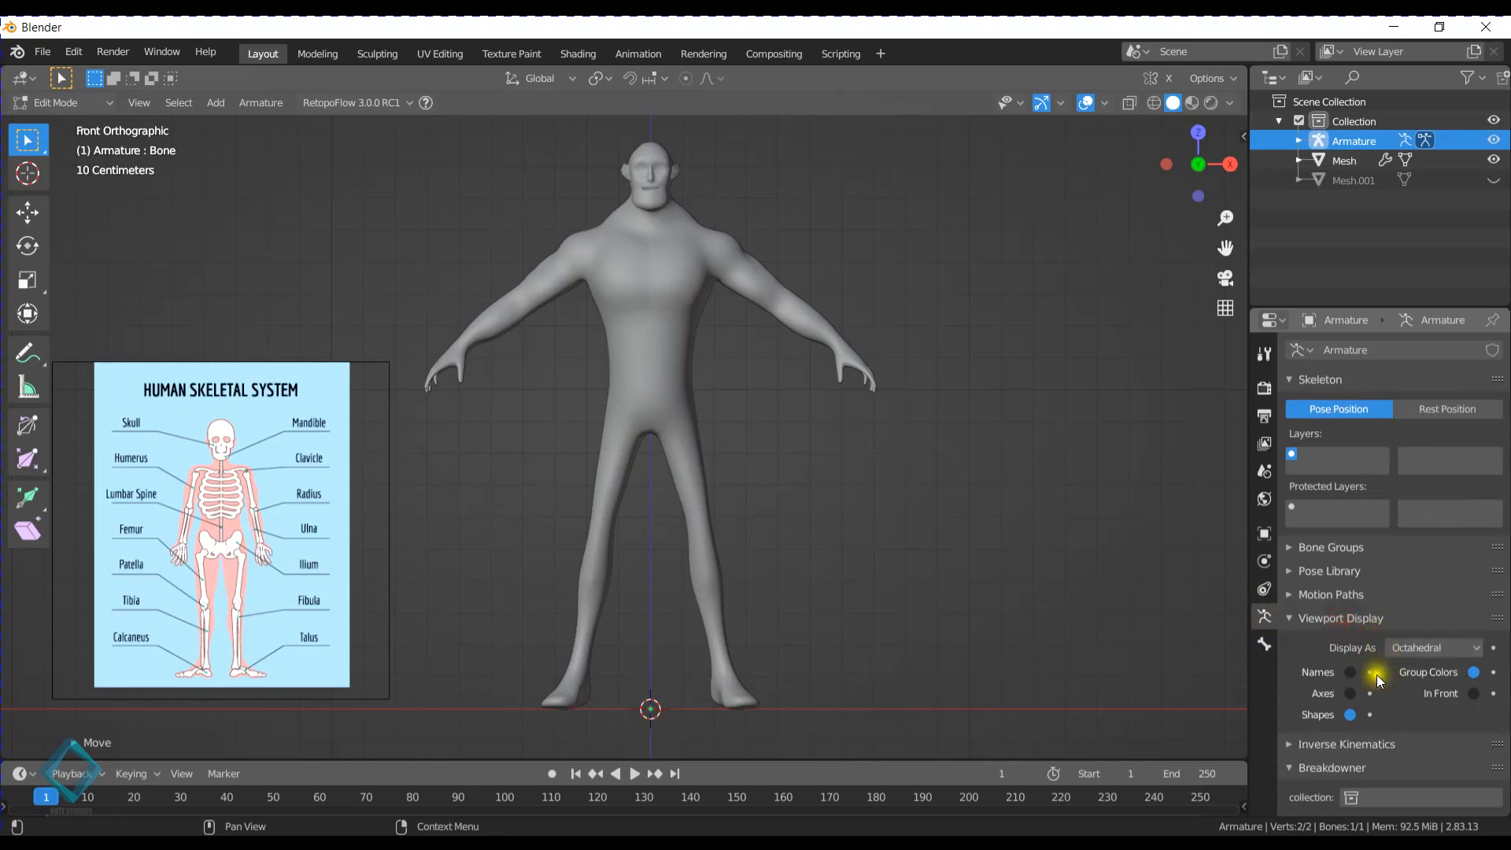
left_click(1473, 693)
- Nudge the bone slightly upward along Z so its head sits just above the crotch
scroll(708, 409, "up", 6)
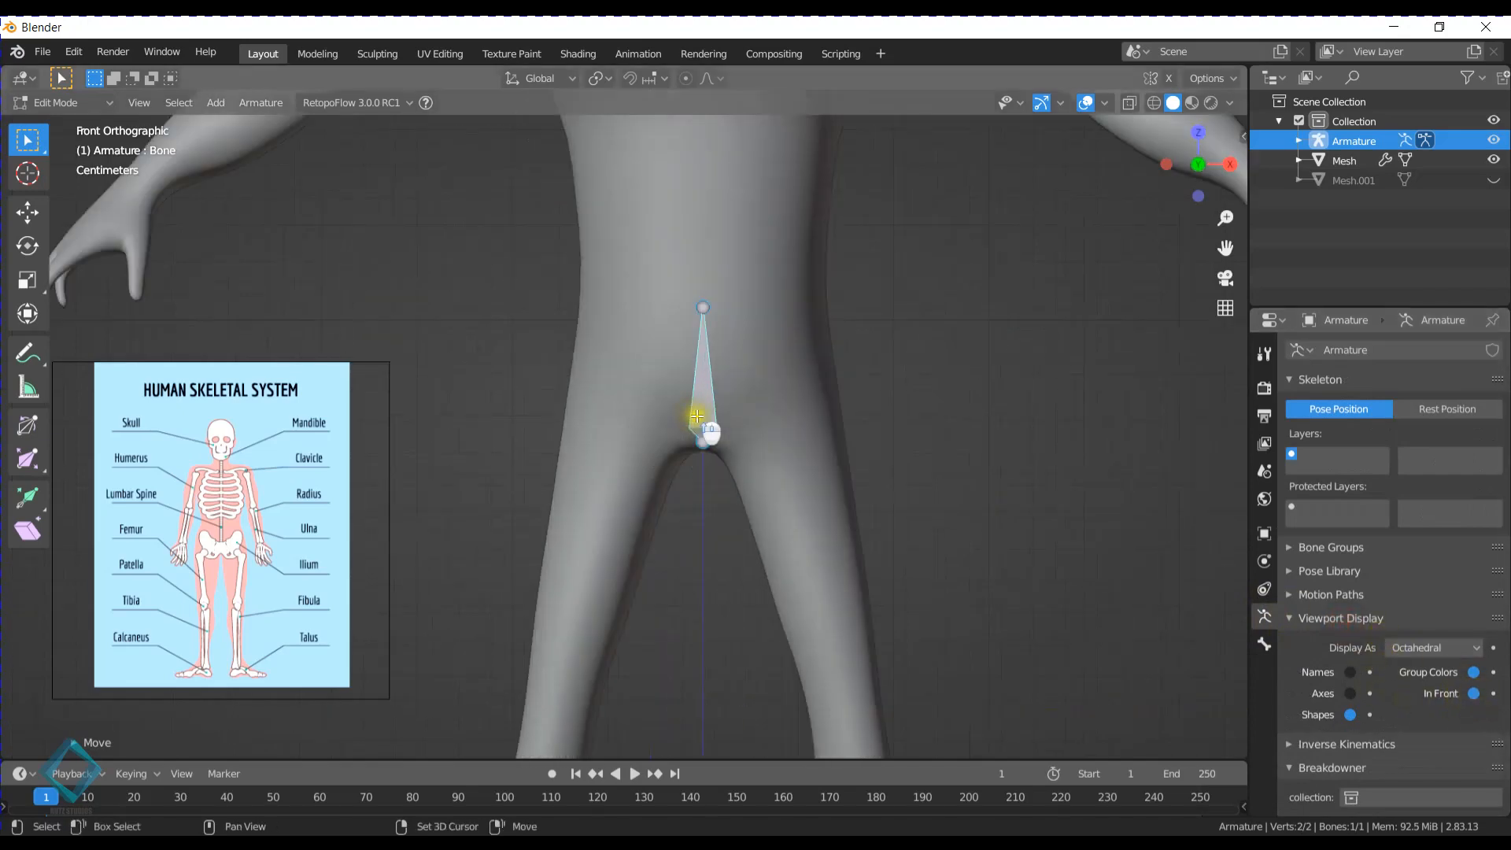
key("g")
left_click(701, 394)
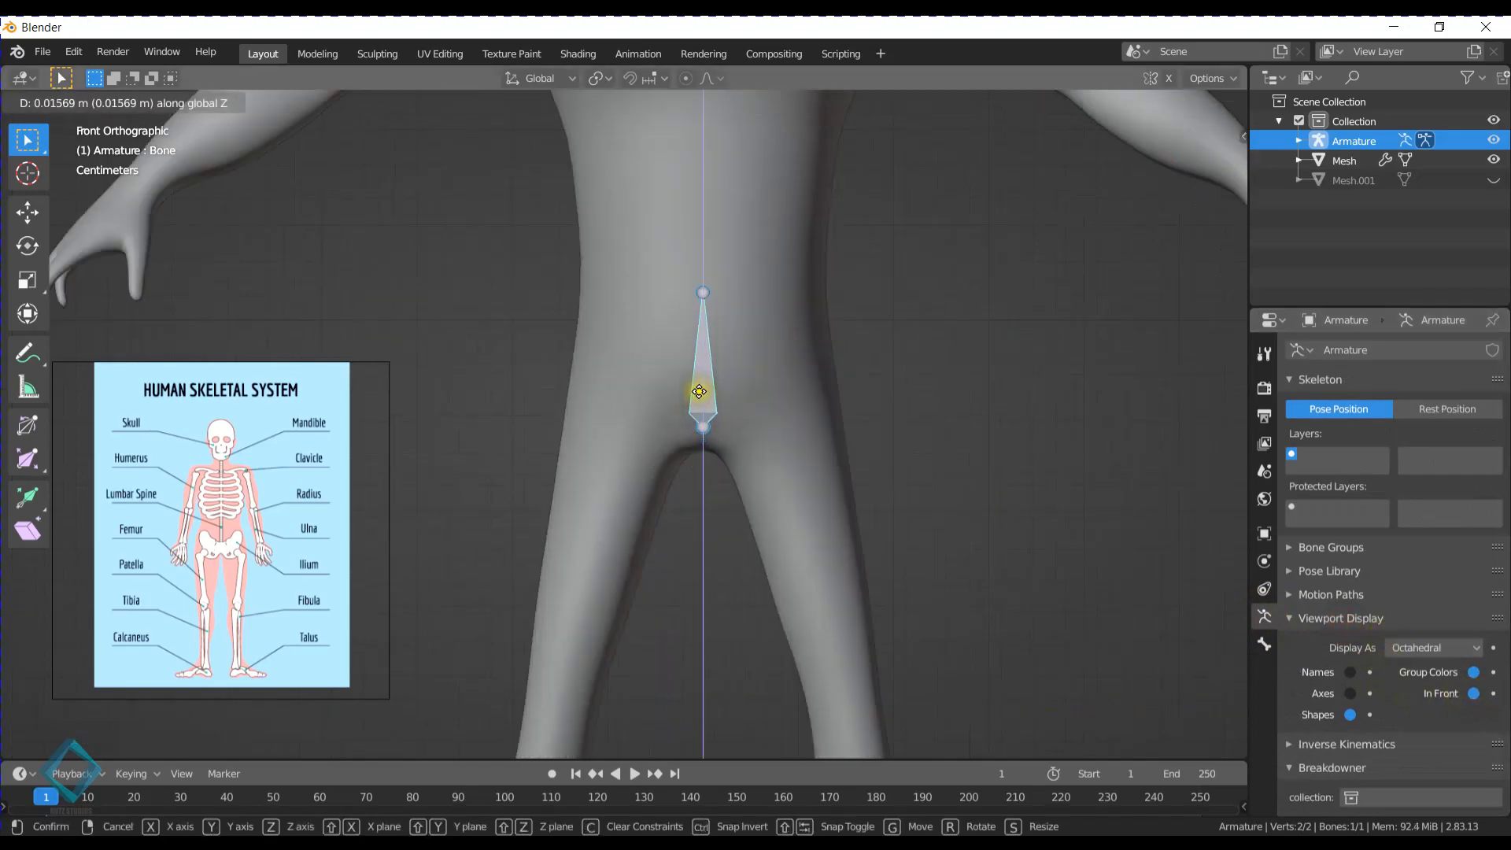
middle_click_drag(902, 511, 864, 488, "shift")
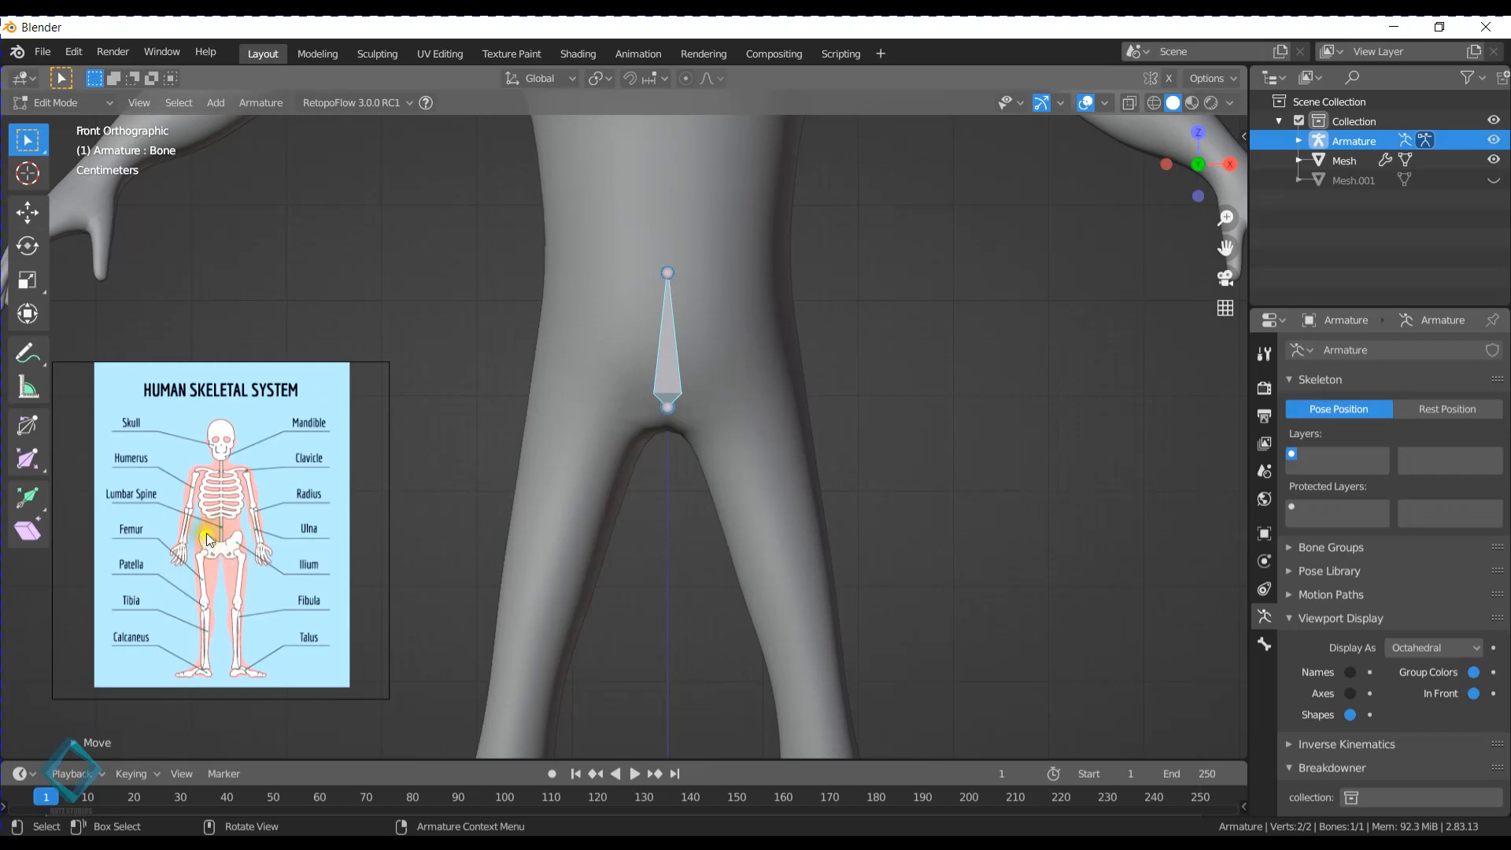
left_click(671, 344)
key("g")
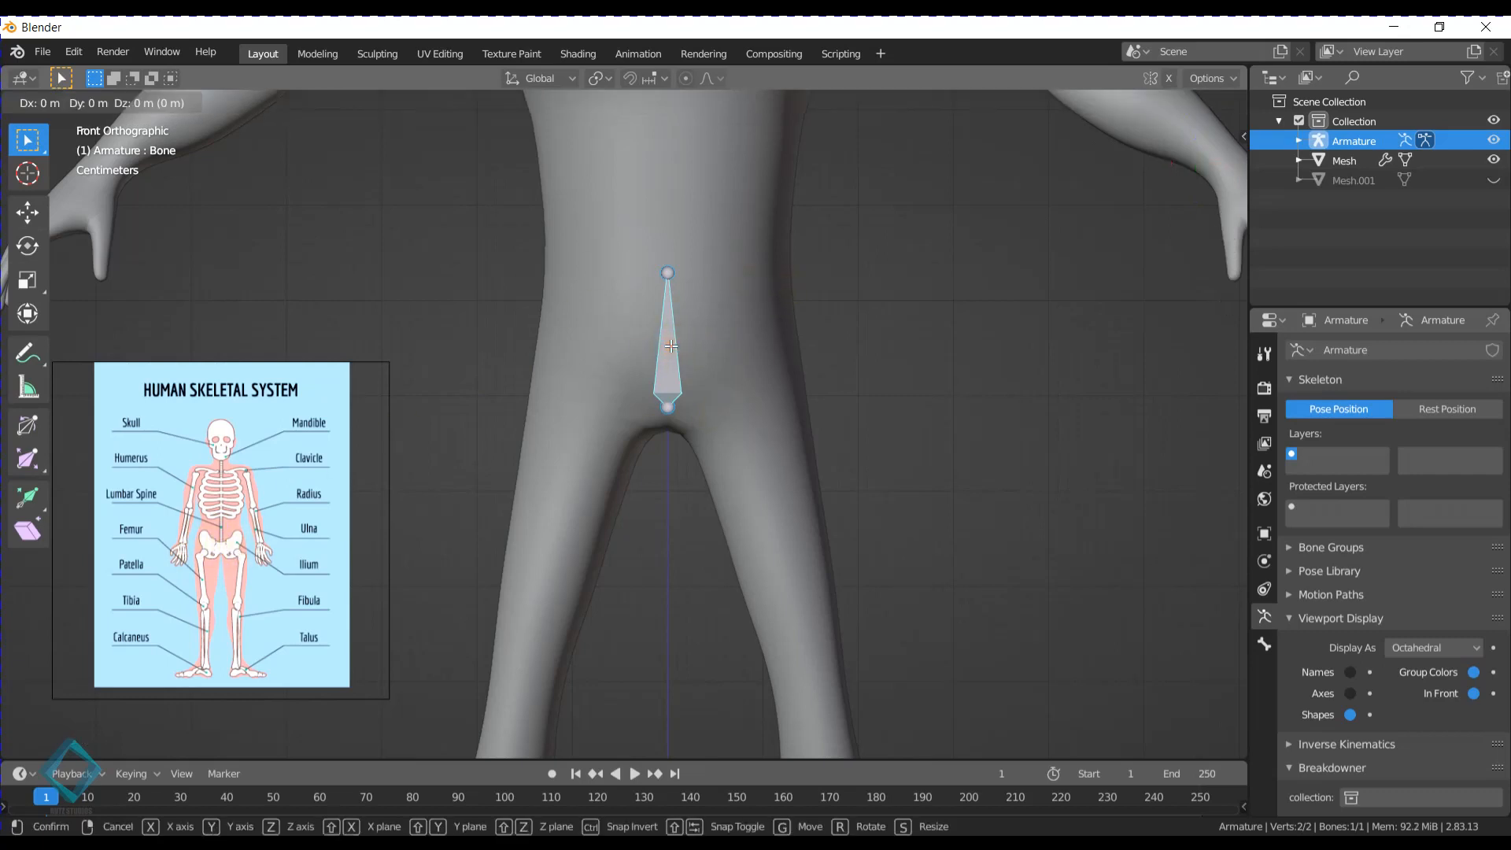
key("z")
left_click(672, 307)
- Rename the bone as Pelvis
left_click(1264, 644)
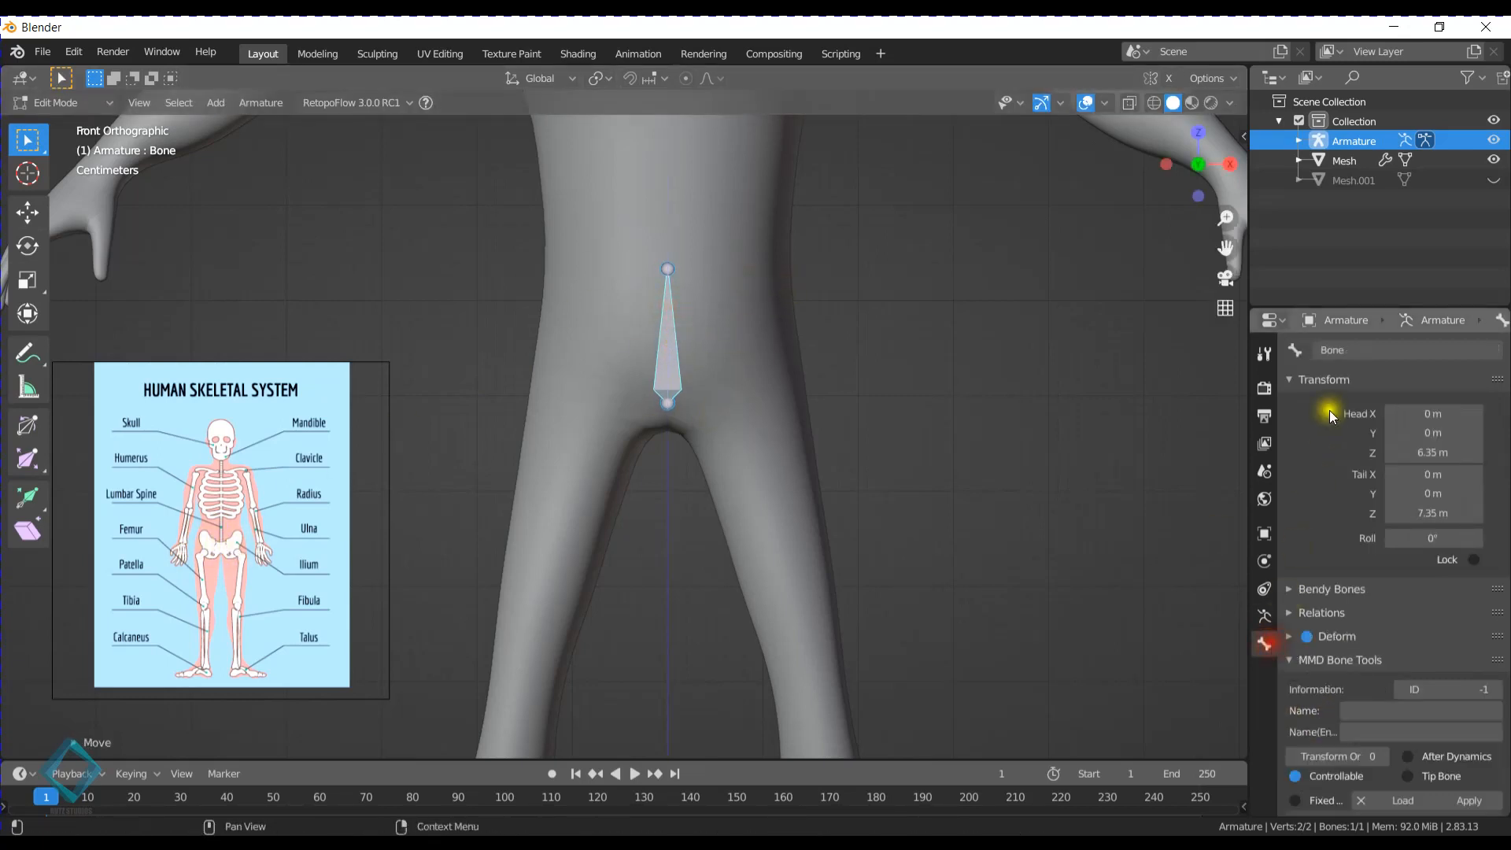
double_click(1379, 352)
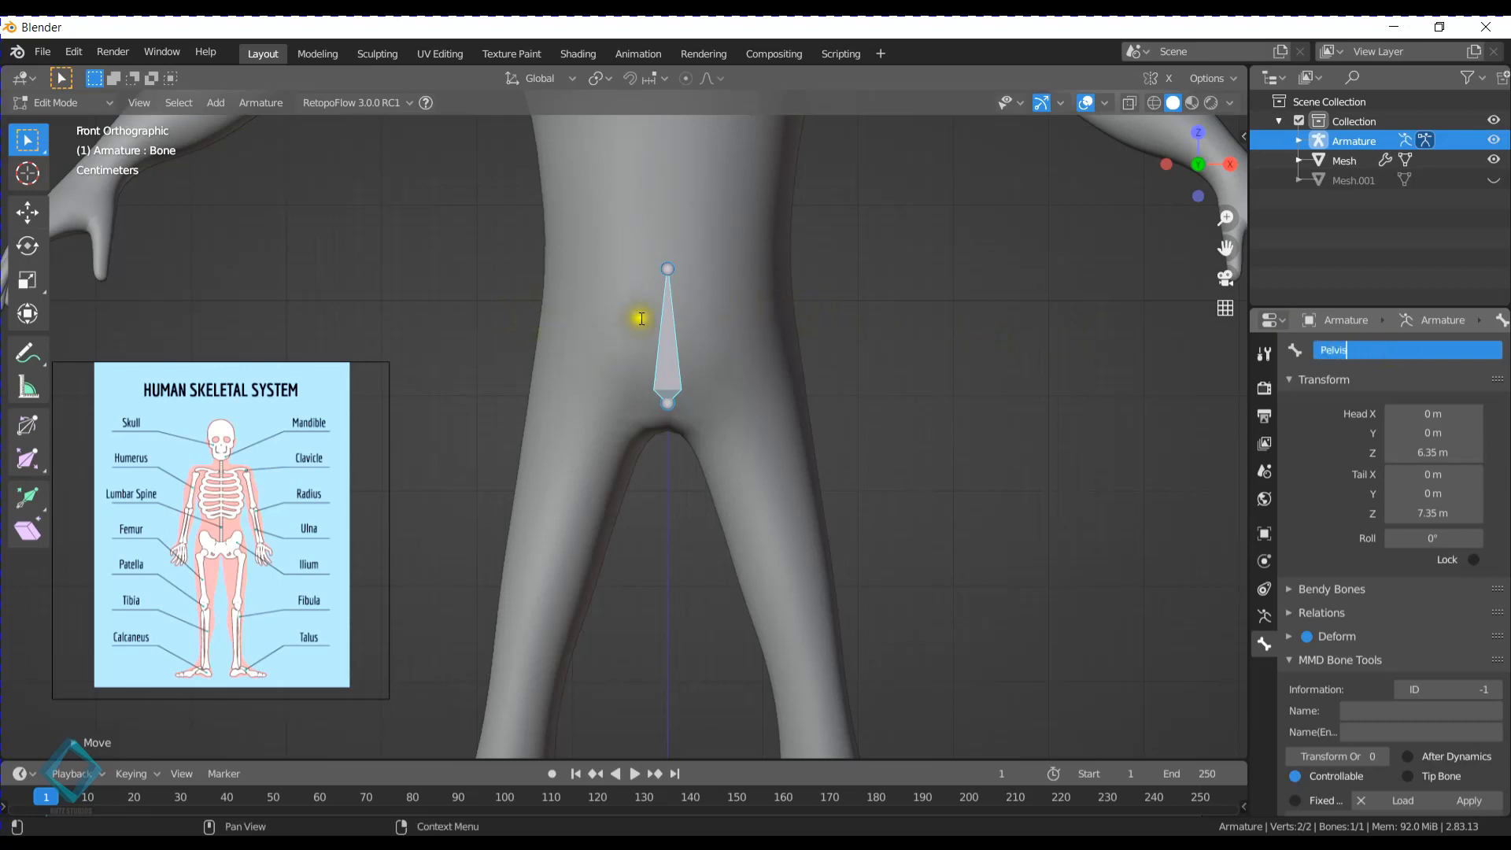
left_click(664, 360)
- Leave the armature's Edit Mode, select the character mesh and enter Edit Mode on it
key("Tab")
left_click(665, 360)
key("Tab")
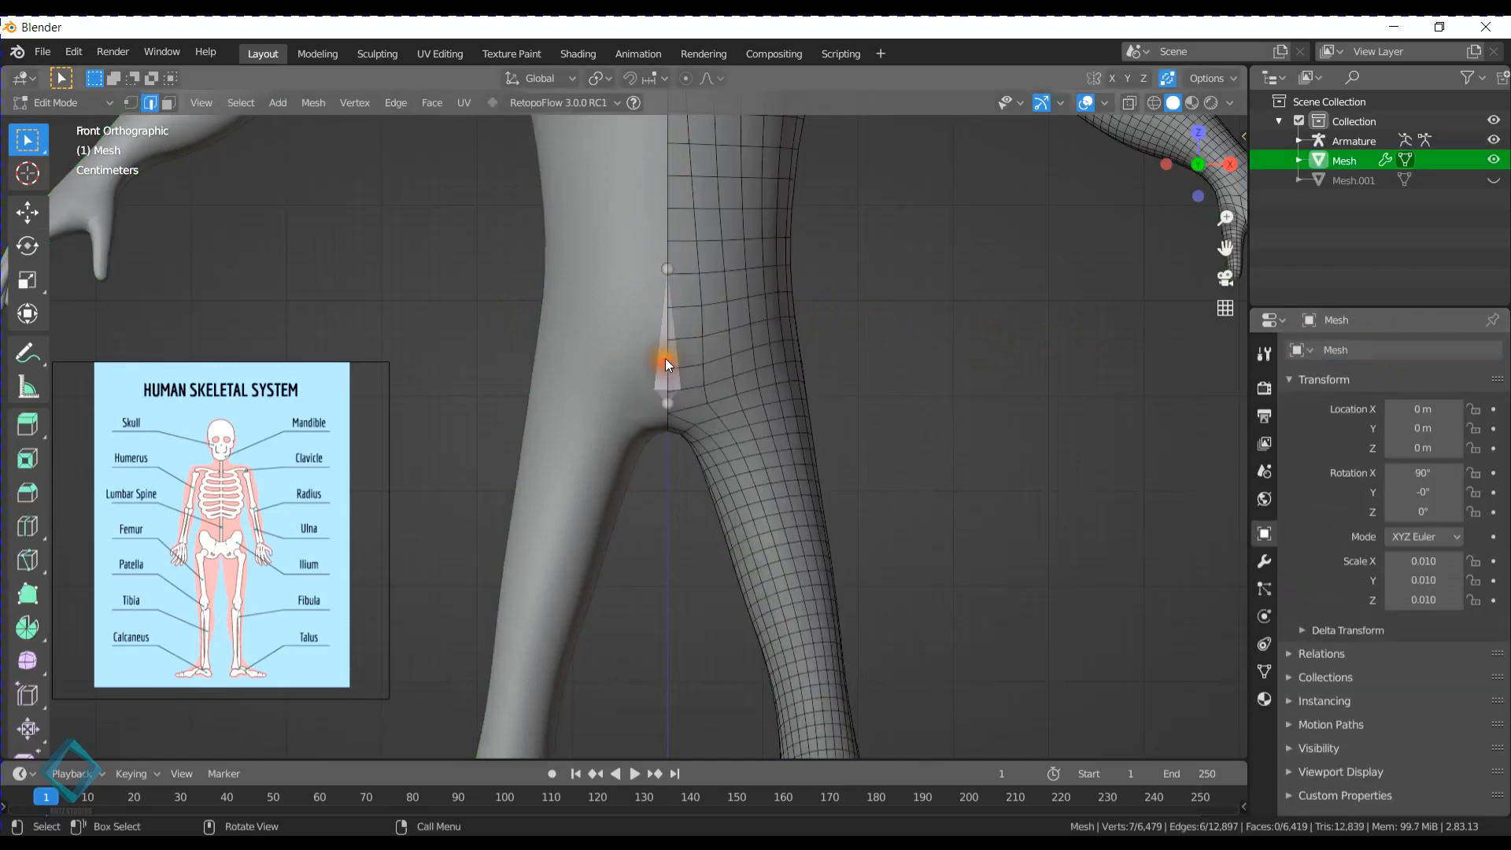
- Leave the mesh's Edit Mode and return to editing the armature in the front view
key("Tab")
left_click(665, 359)
key("Tab")
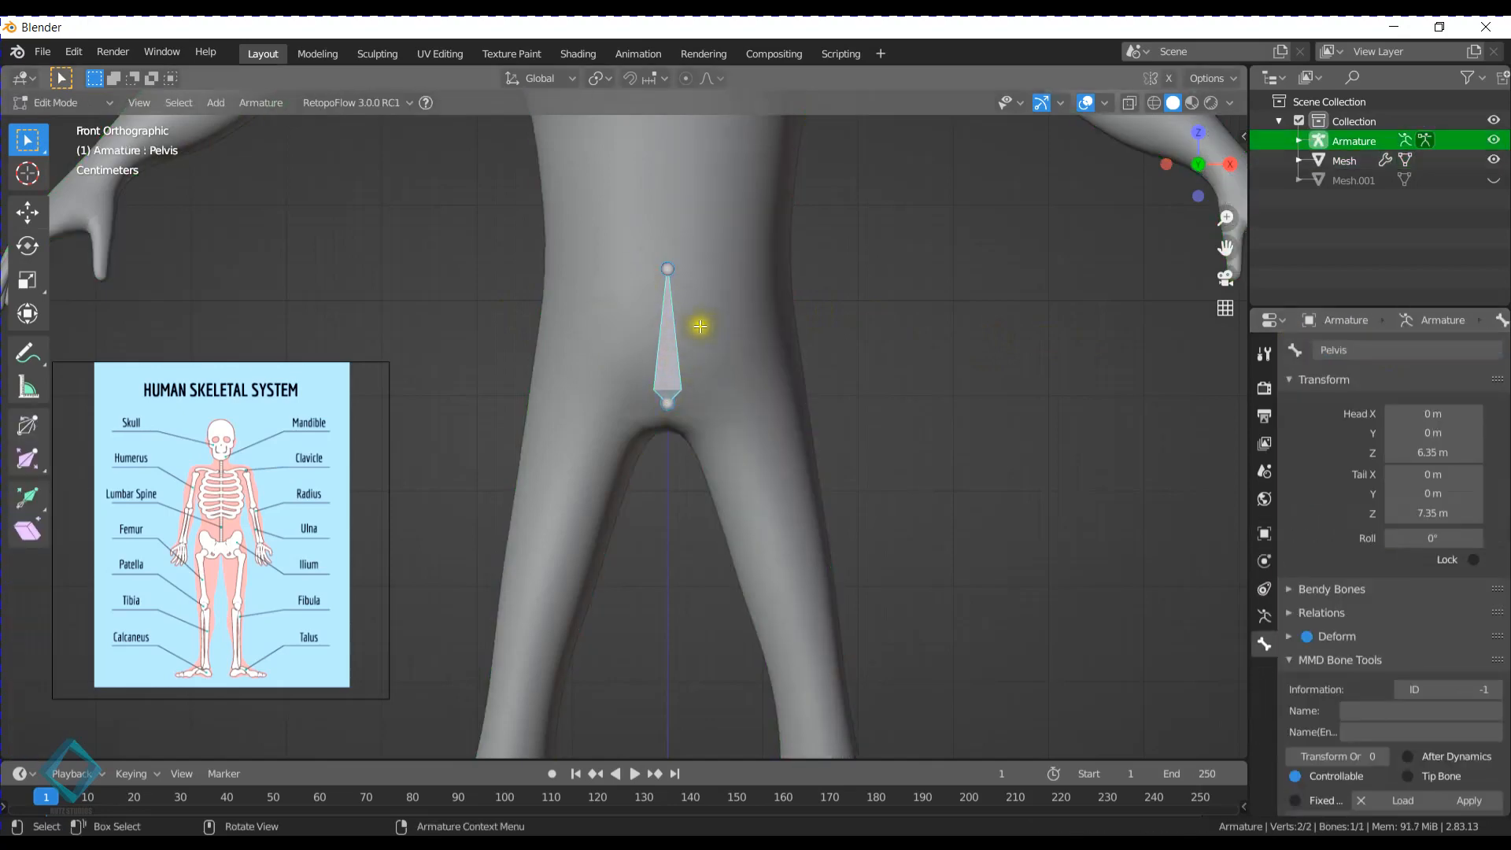
middle_click_drag(700, 326, 748, 326)
middle_click_drag(1013, 317, 674, 371)
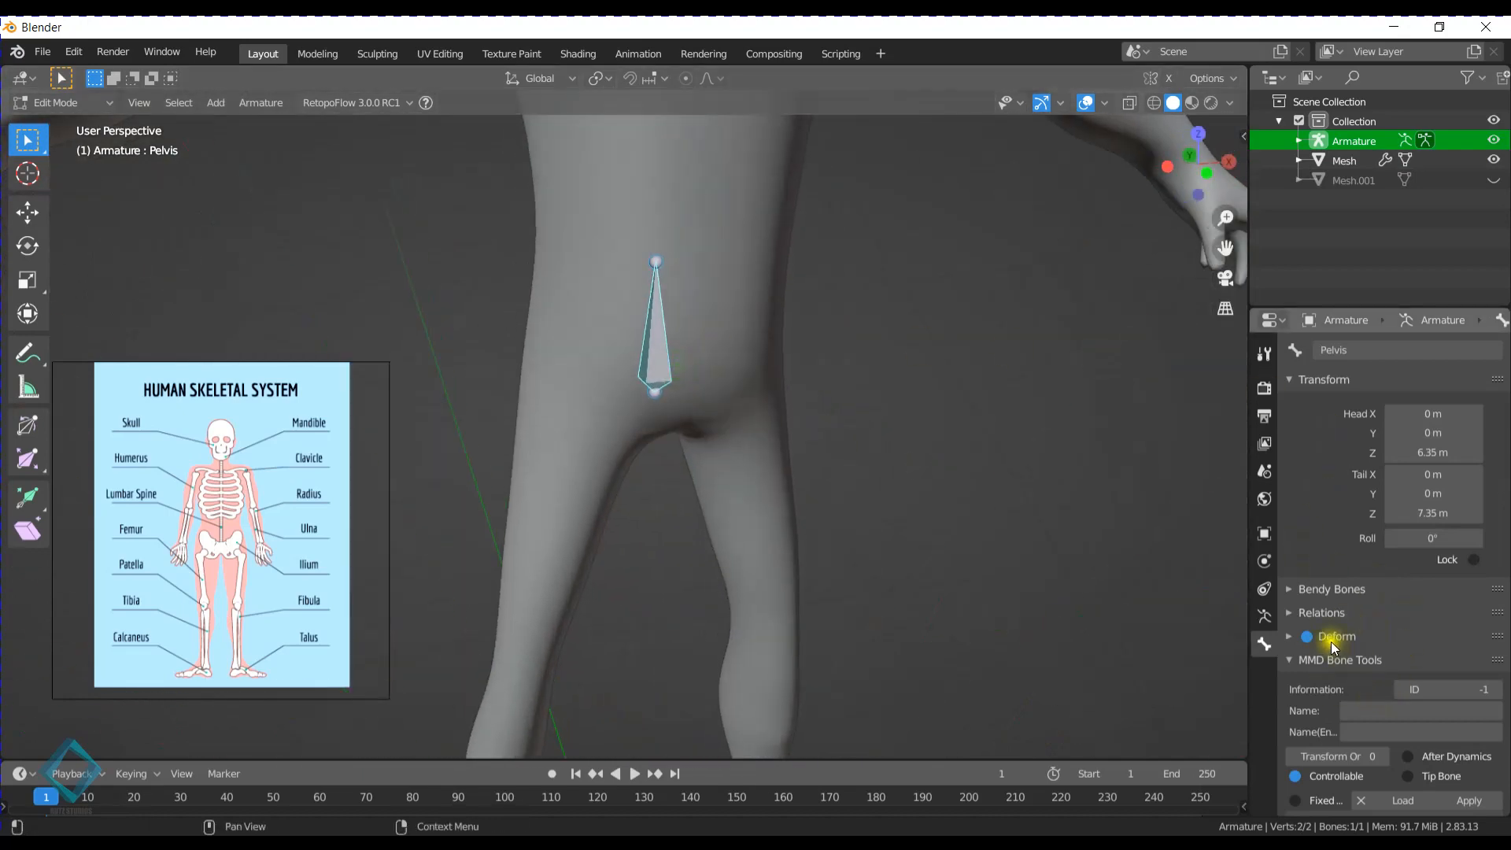
left_click(887, 480)
key("KP_1")
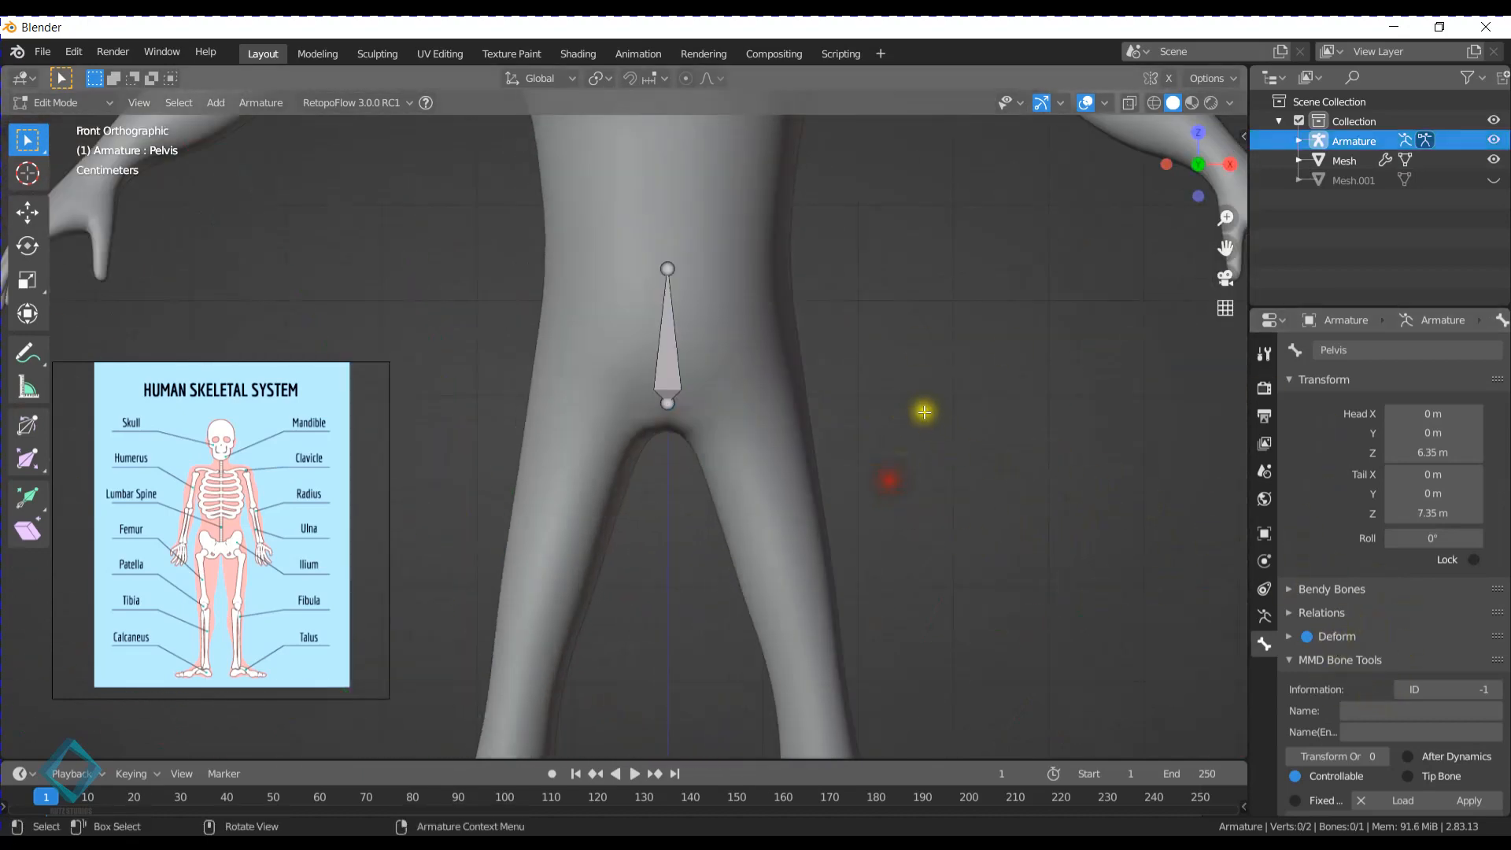
- Turn on snapping and set the snap target to Volume
left_click(631, 79)
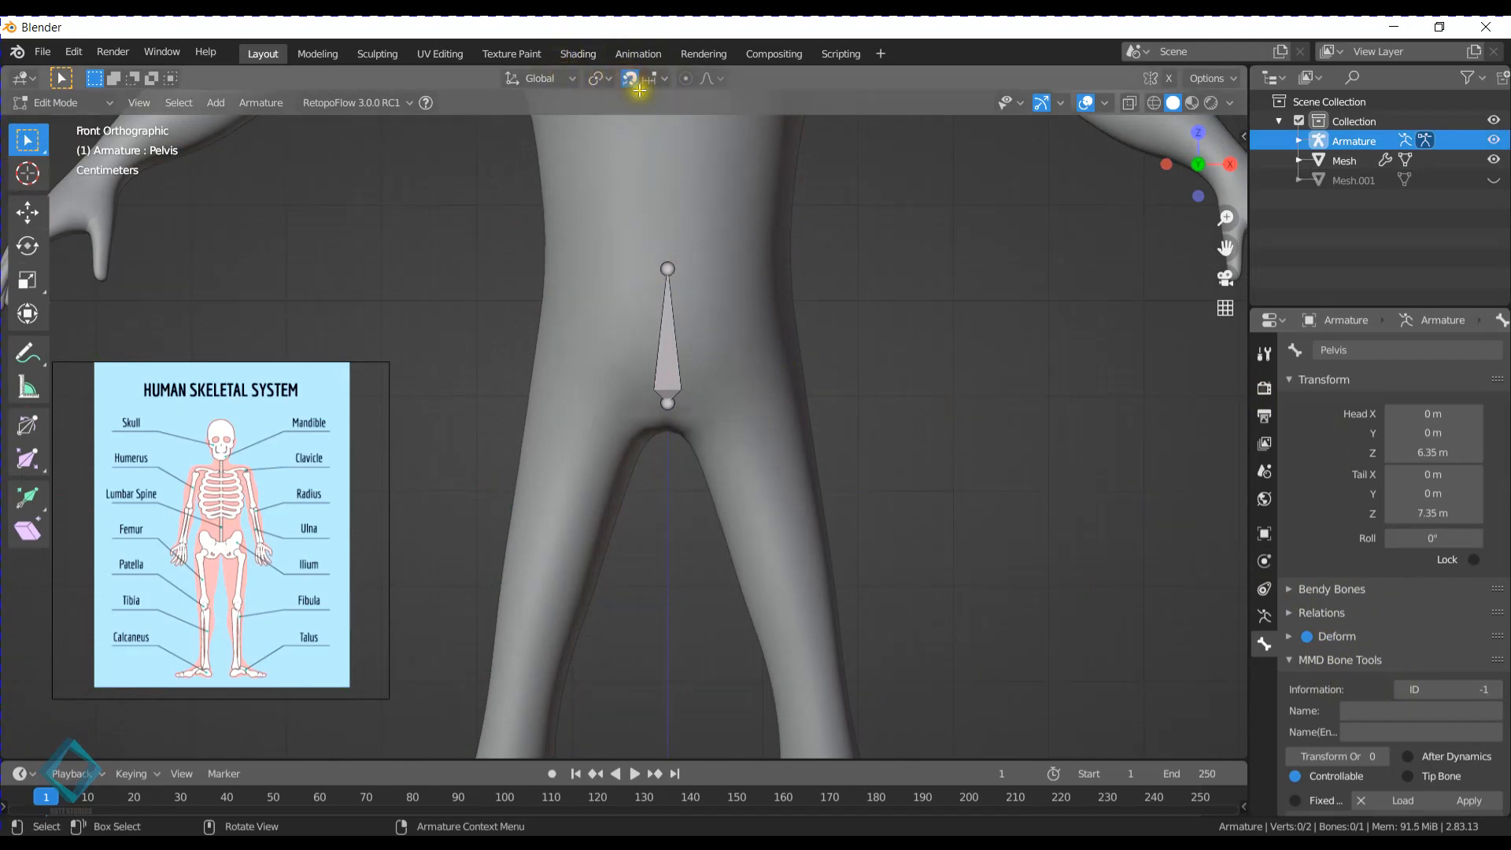
left_click(665, 79)
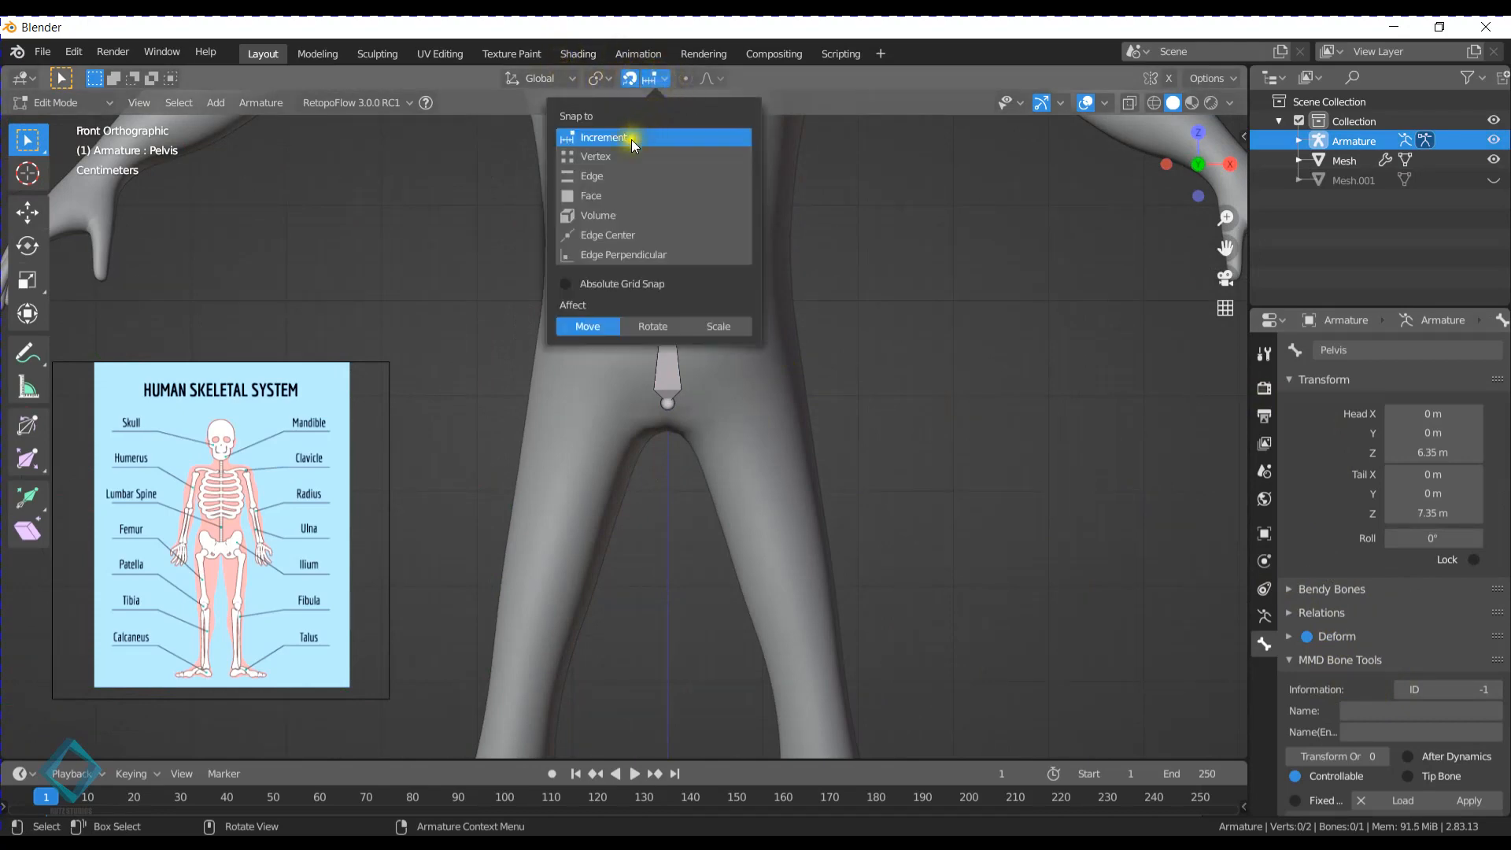
left_click(607, 215)
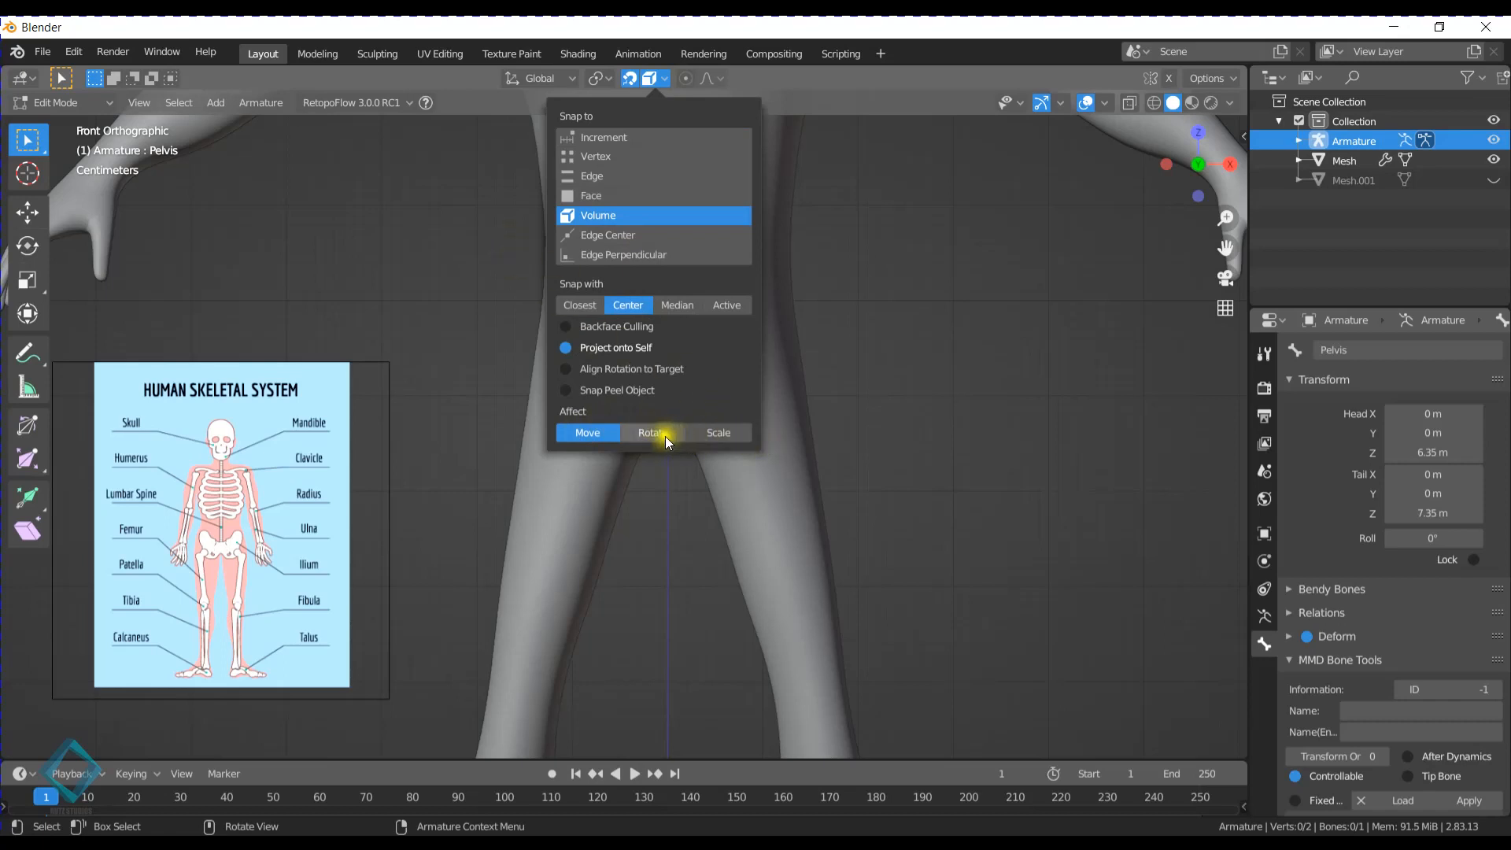
left_click(649, 78)
- Extrude two chained bones straight up along Z from the Pelvis tail, with tails at about 8.88 m and 10.5 m
scroll(661, 329, "down", 2)
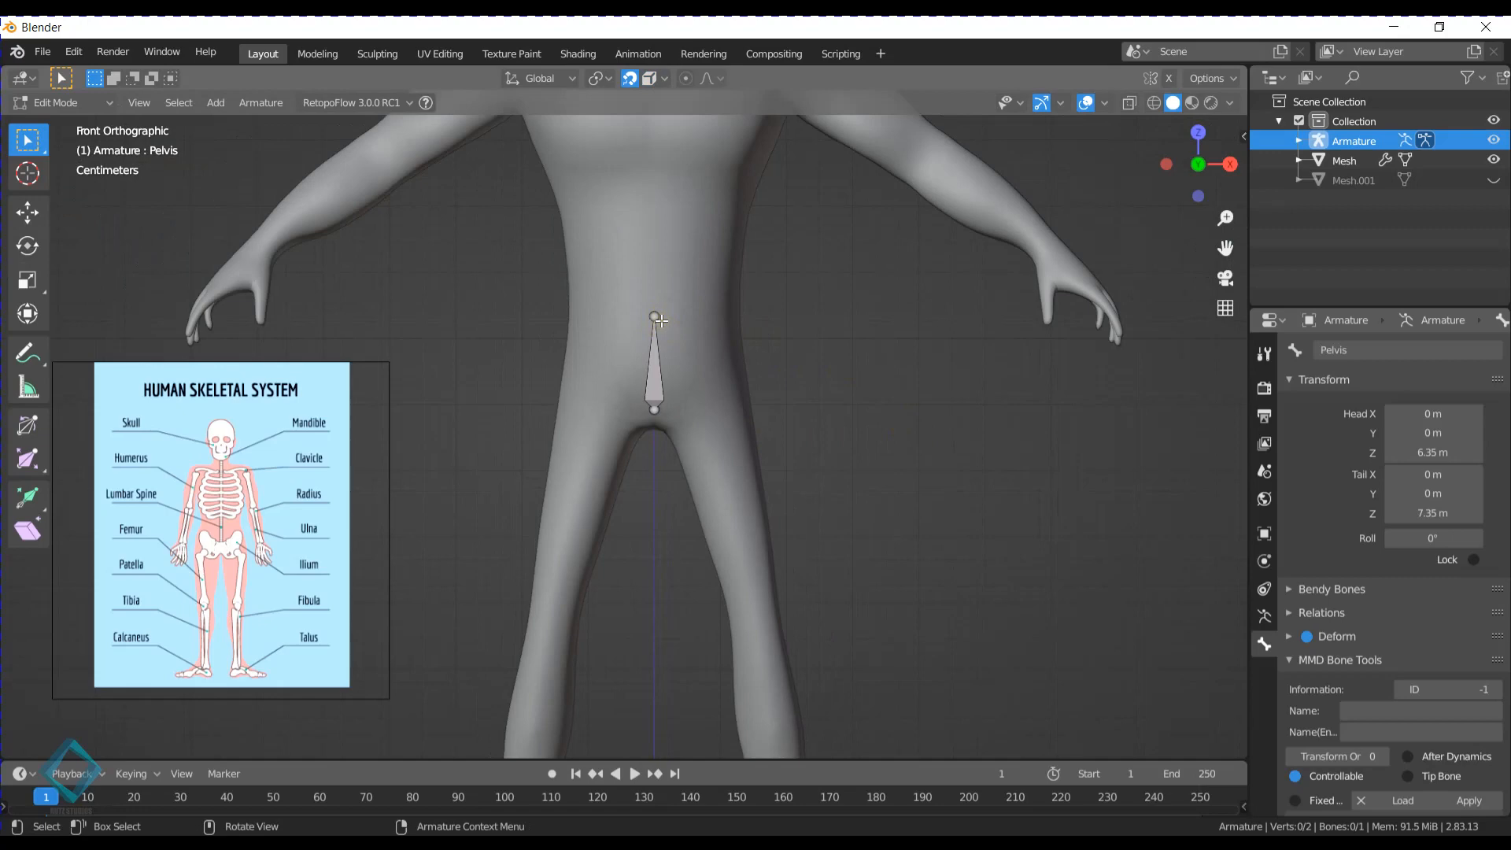
left_click_drag(628, 273, 717, 376)
middle_click_drag(633, 285, 614, 398, "shift")
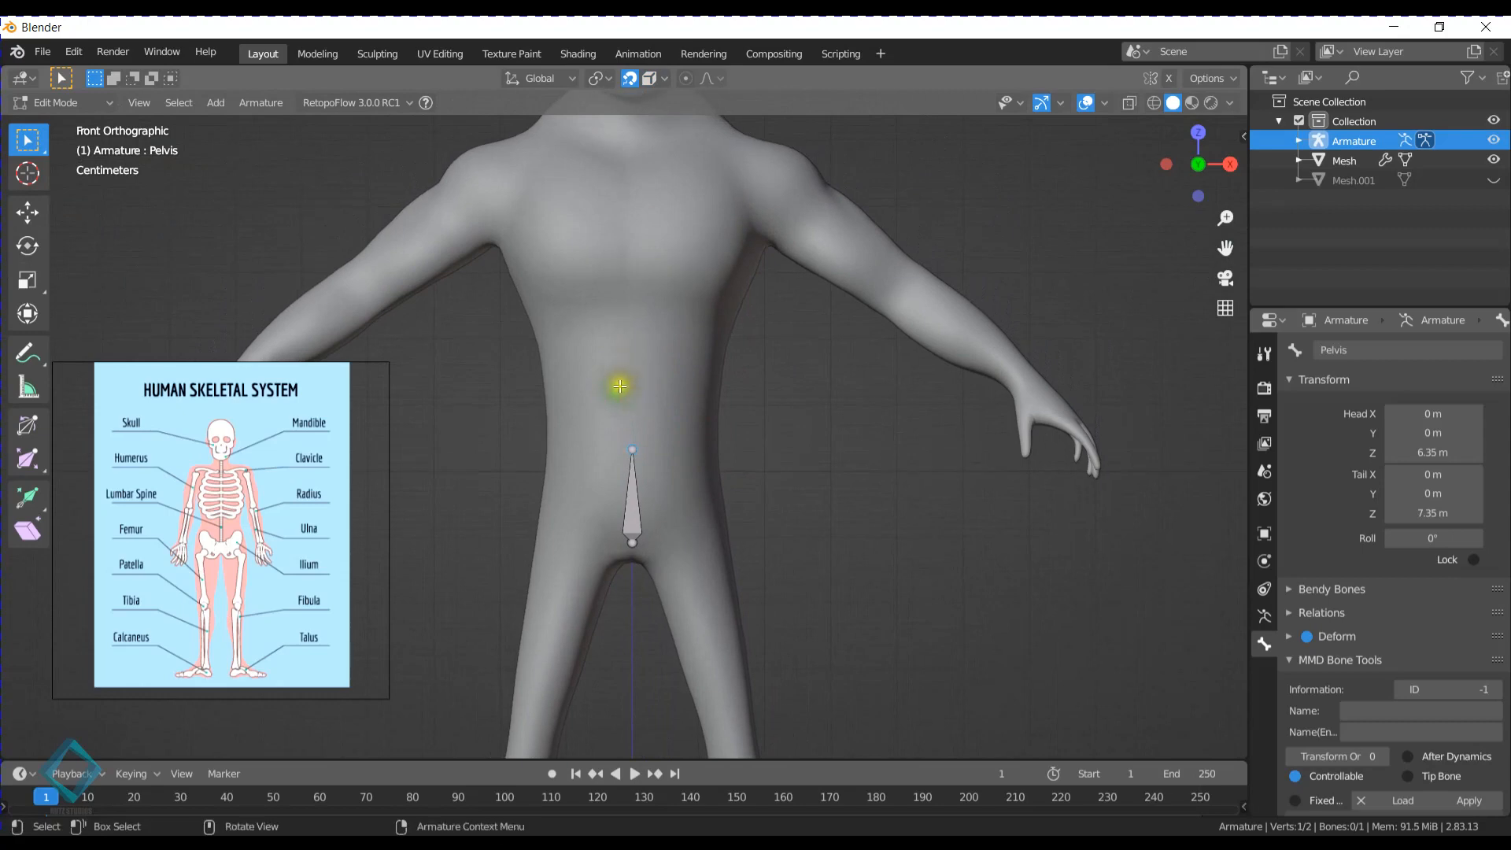
key("e")
key("z")
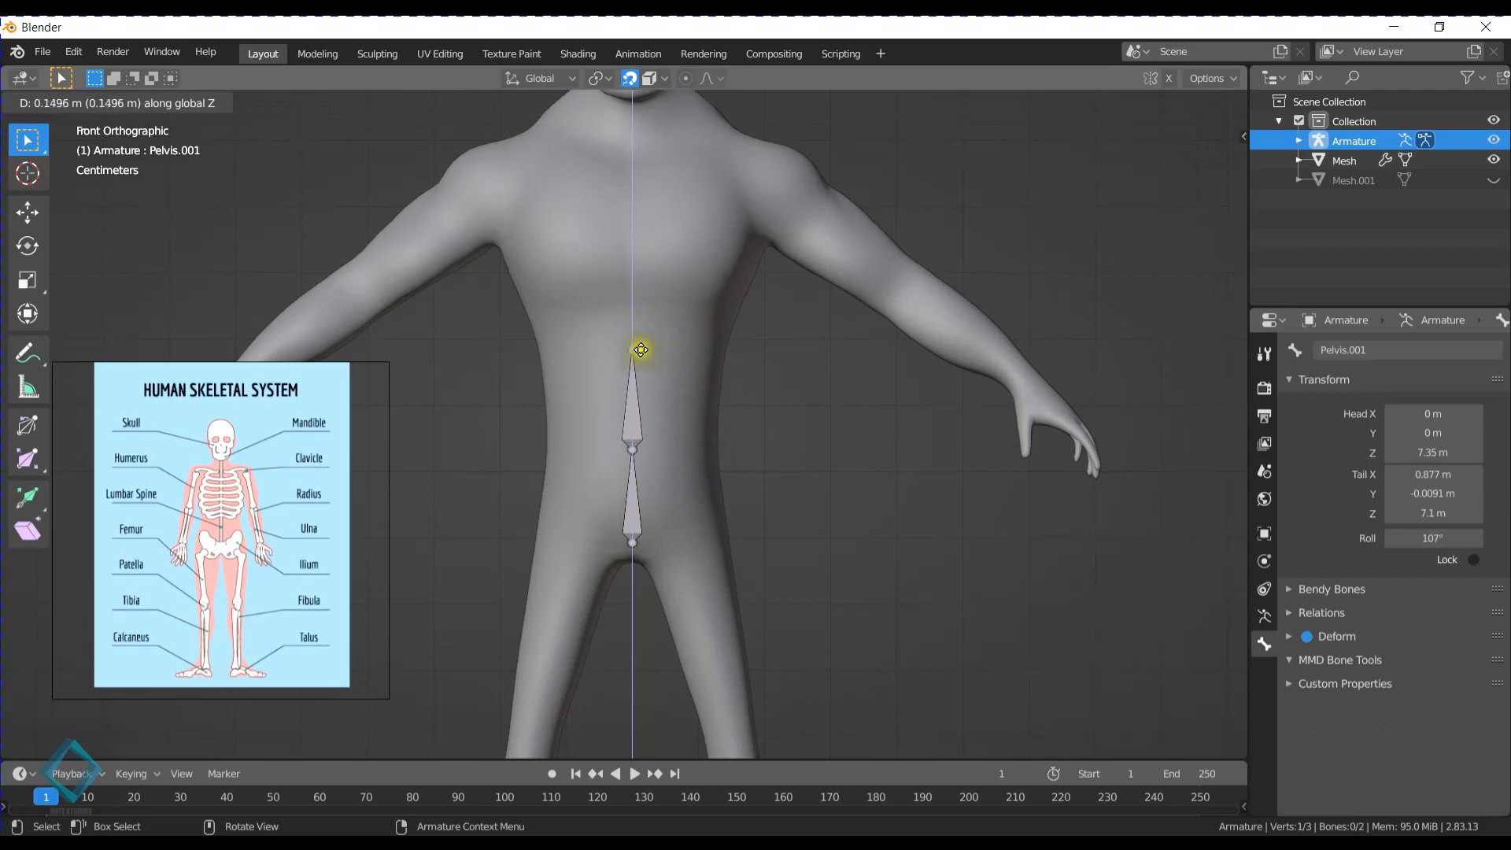
left_click(641, 360)
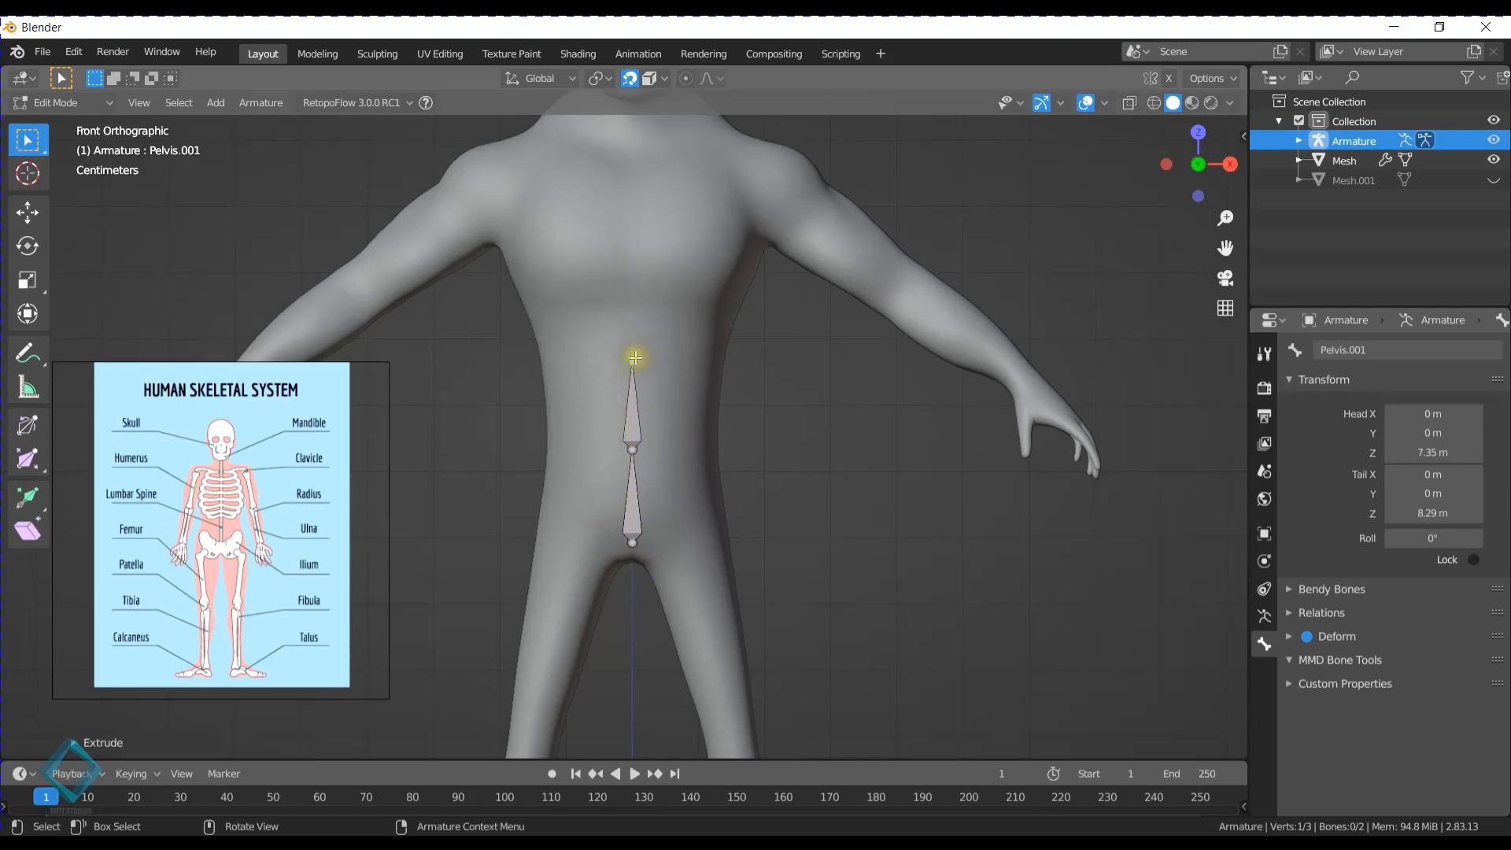
left_click_drag(635, 359, 636, 297)
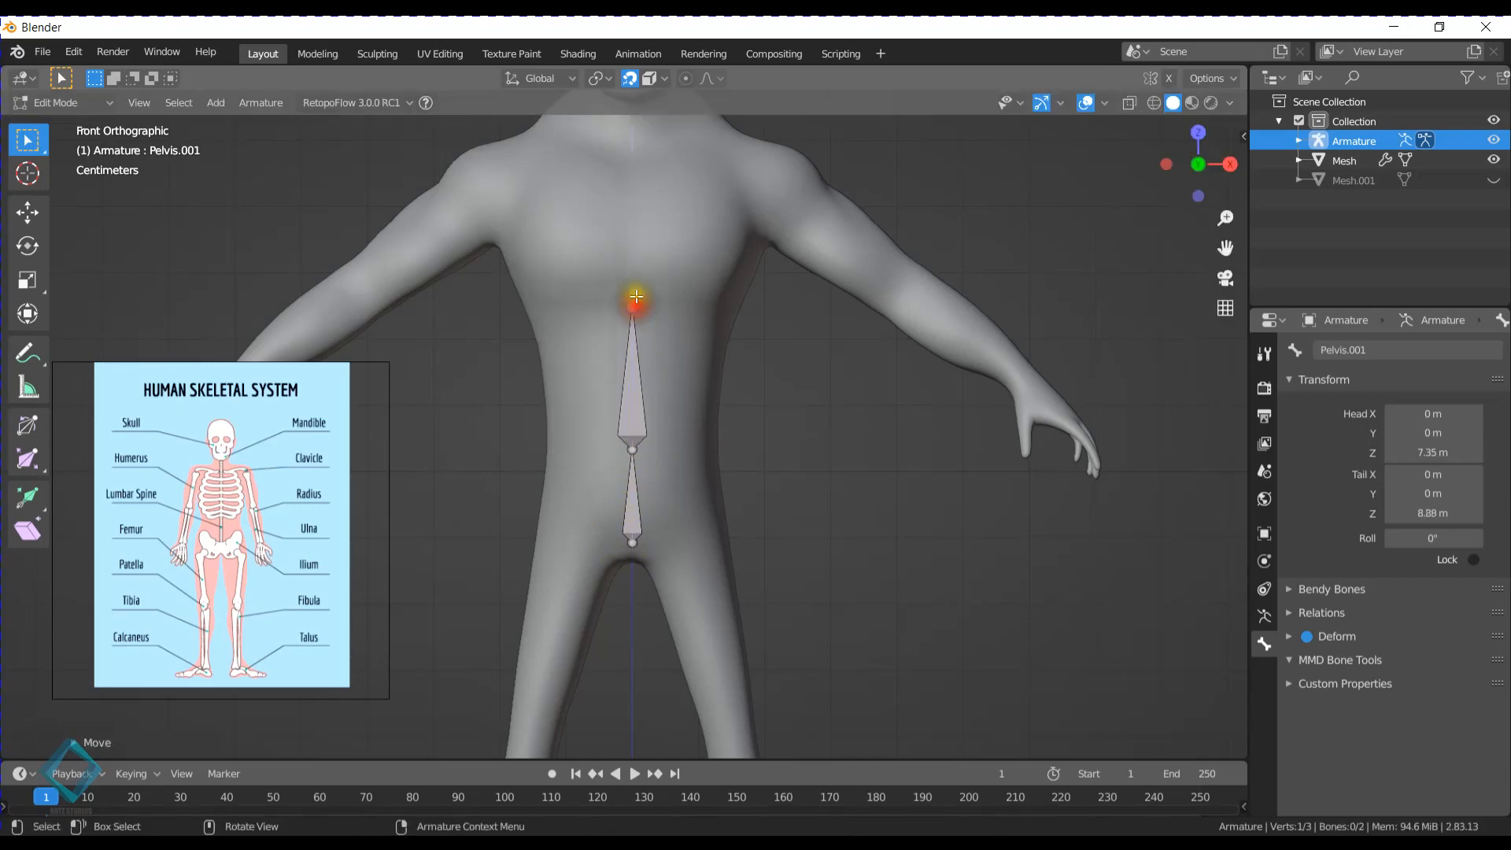
key("e")
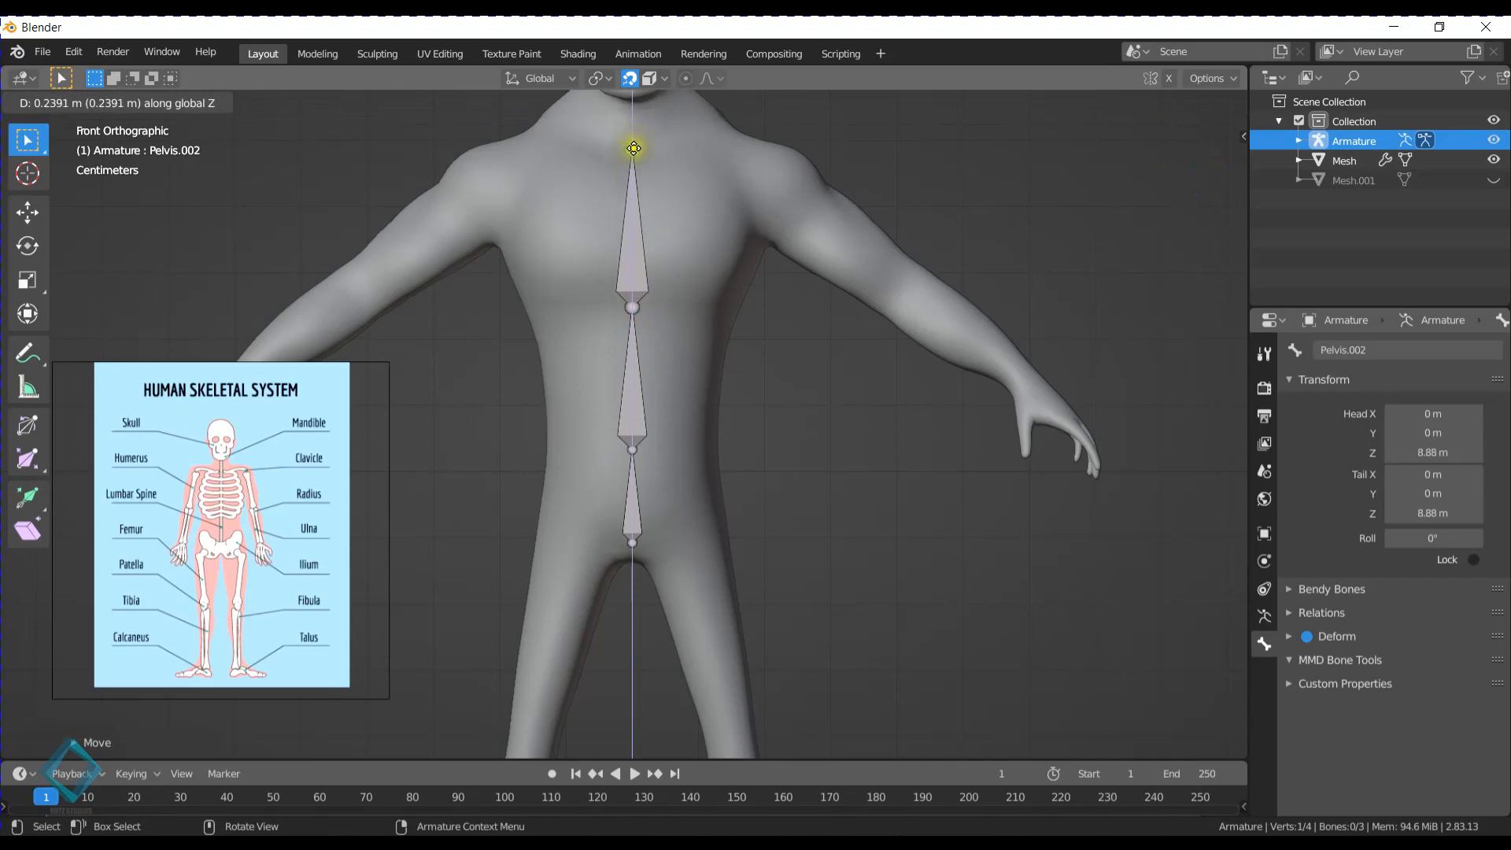
left_click(634, 150)
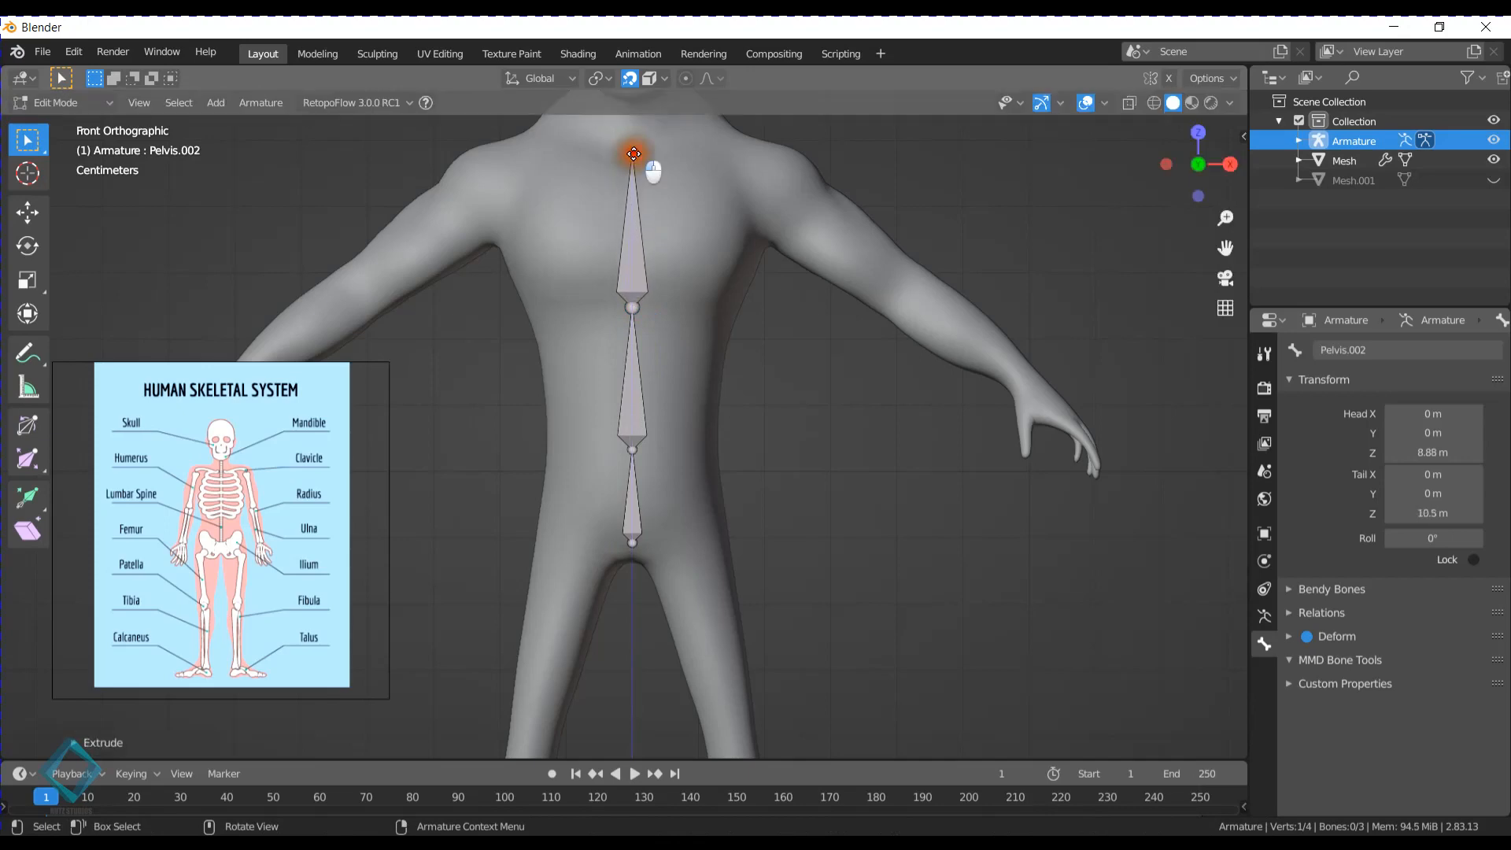
- Shorten the two extruded bones along Z, lowering their shared joint to about 8.1 m and the top tail to about 8.96 m
left_click(632, 308)
key("g")
key("z")
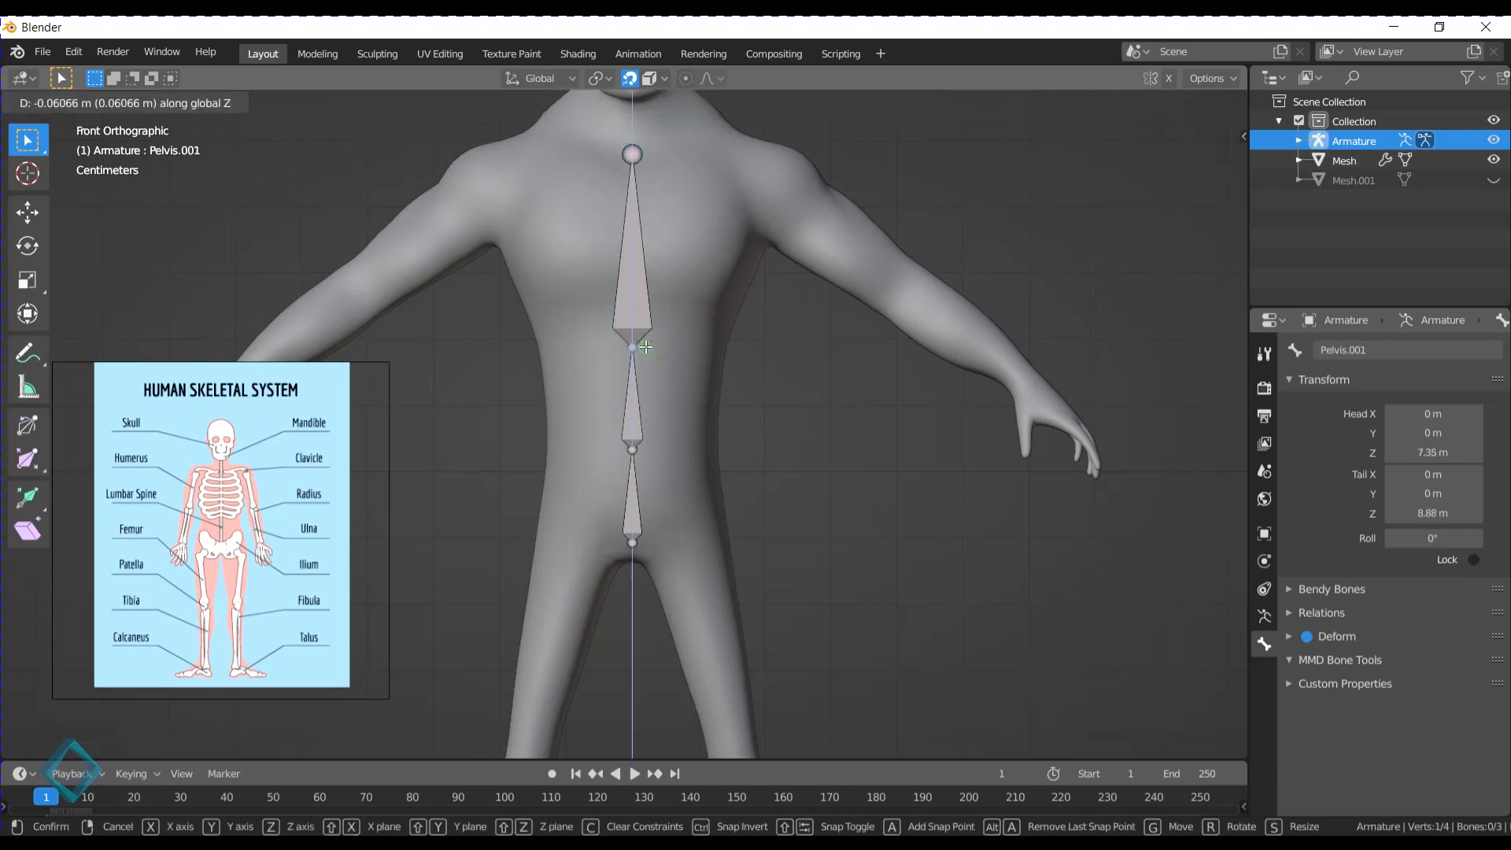
left_click(646, 382)
left_click(634, 156)
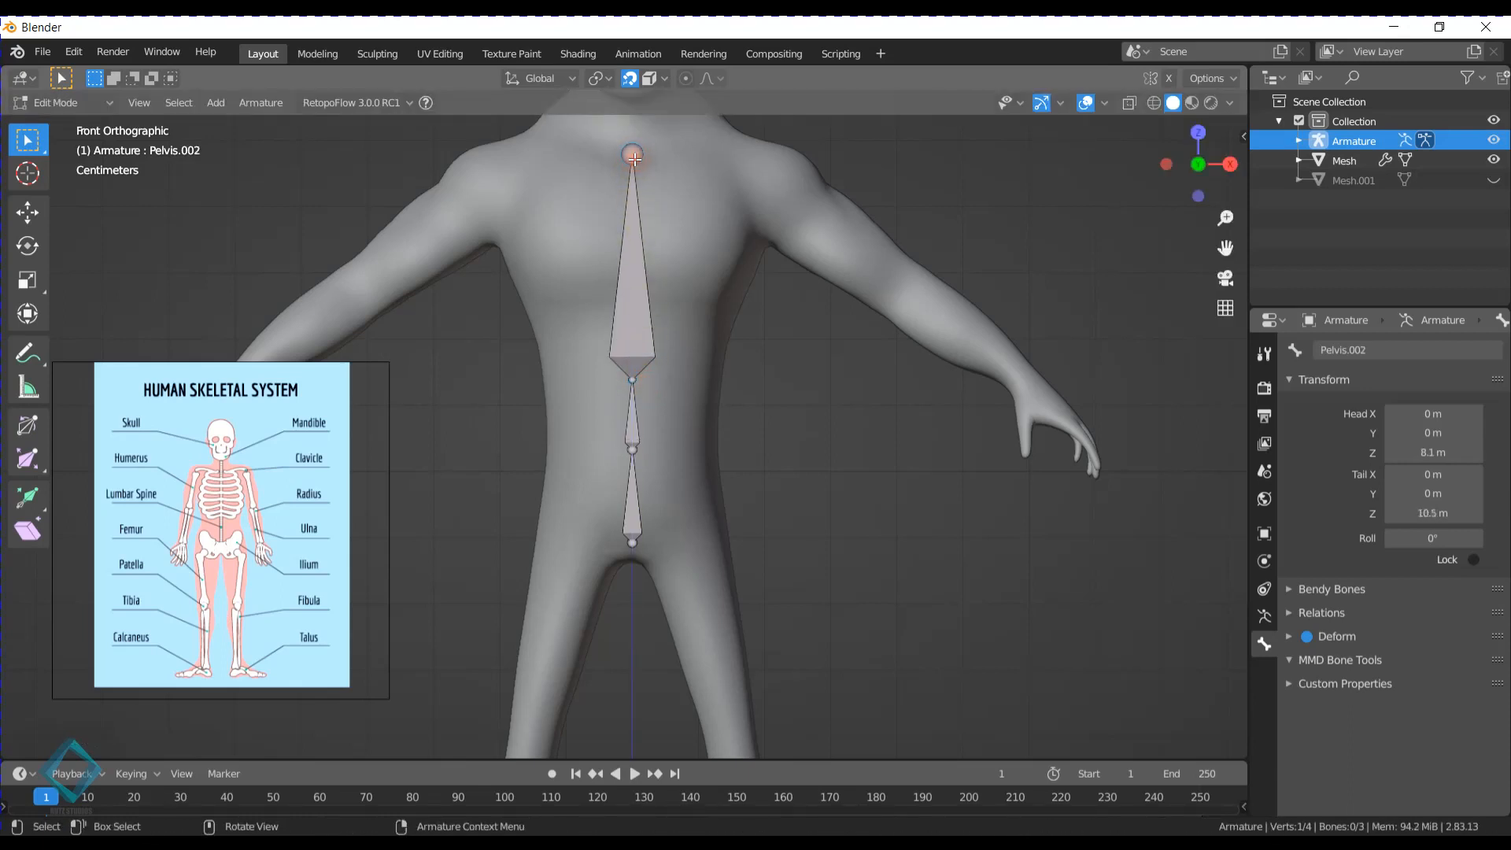
key("g")
key("z")
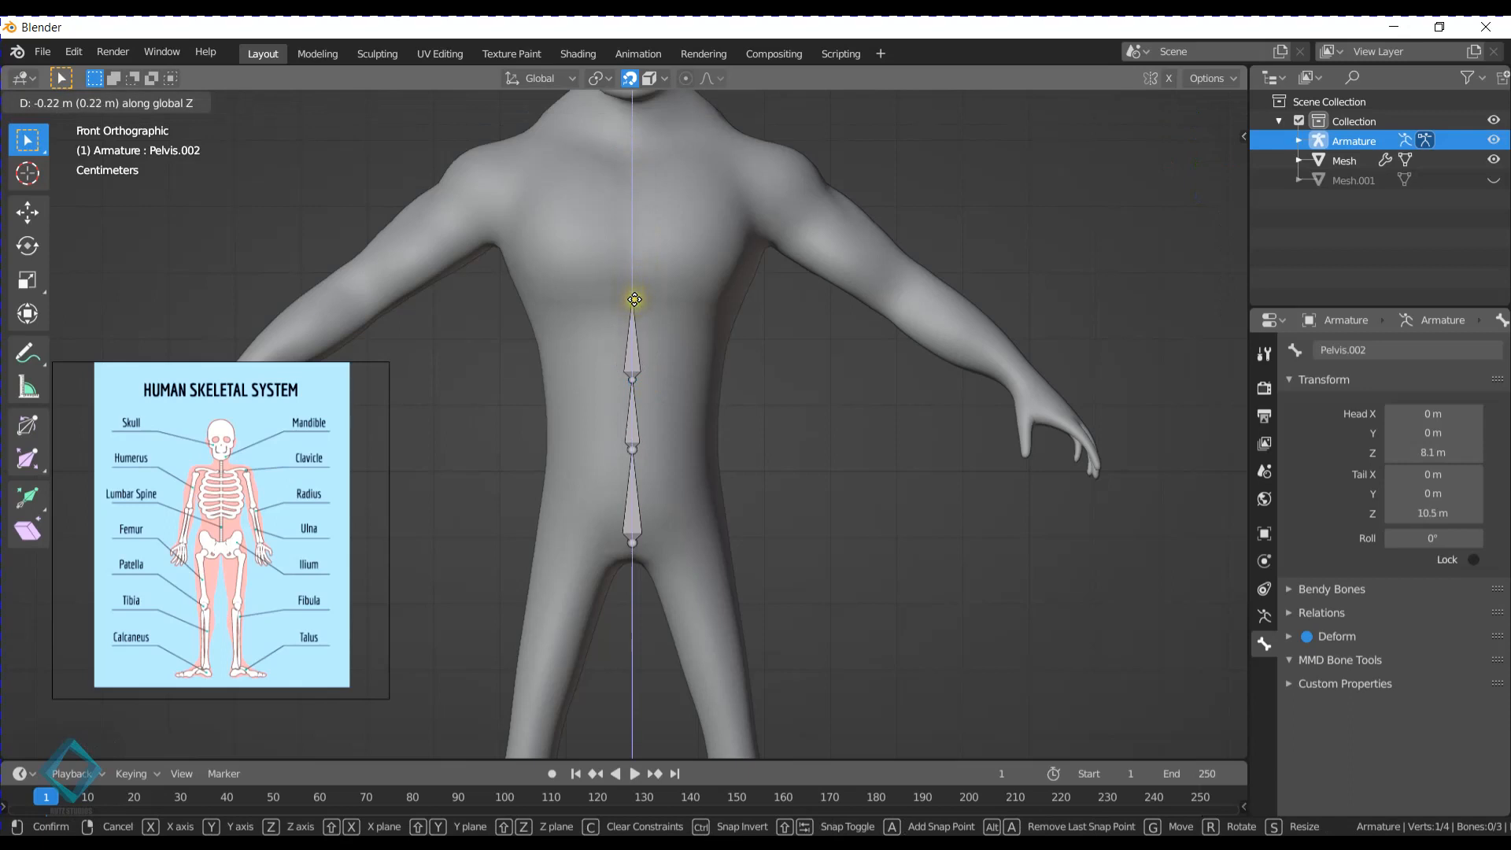
left_click(634, 299)
- Raise the head of the Pelvis bone along Z to about 6.49 m
left_click(633, 449)
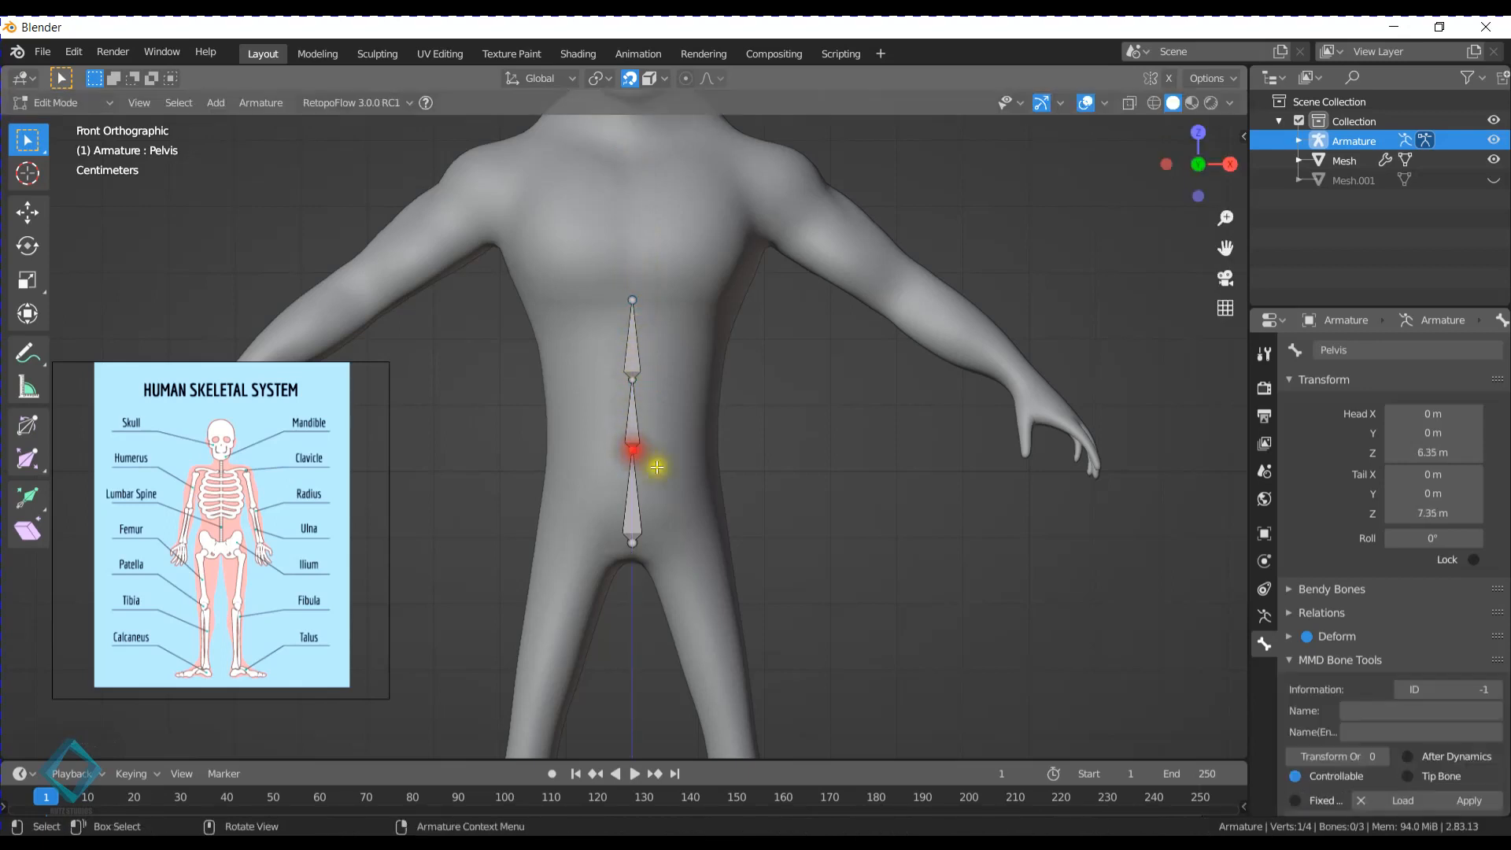
left_click(633, 542)
key("g")
key("z")
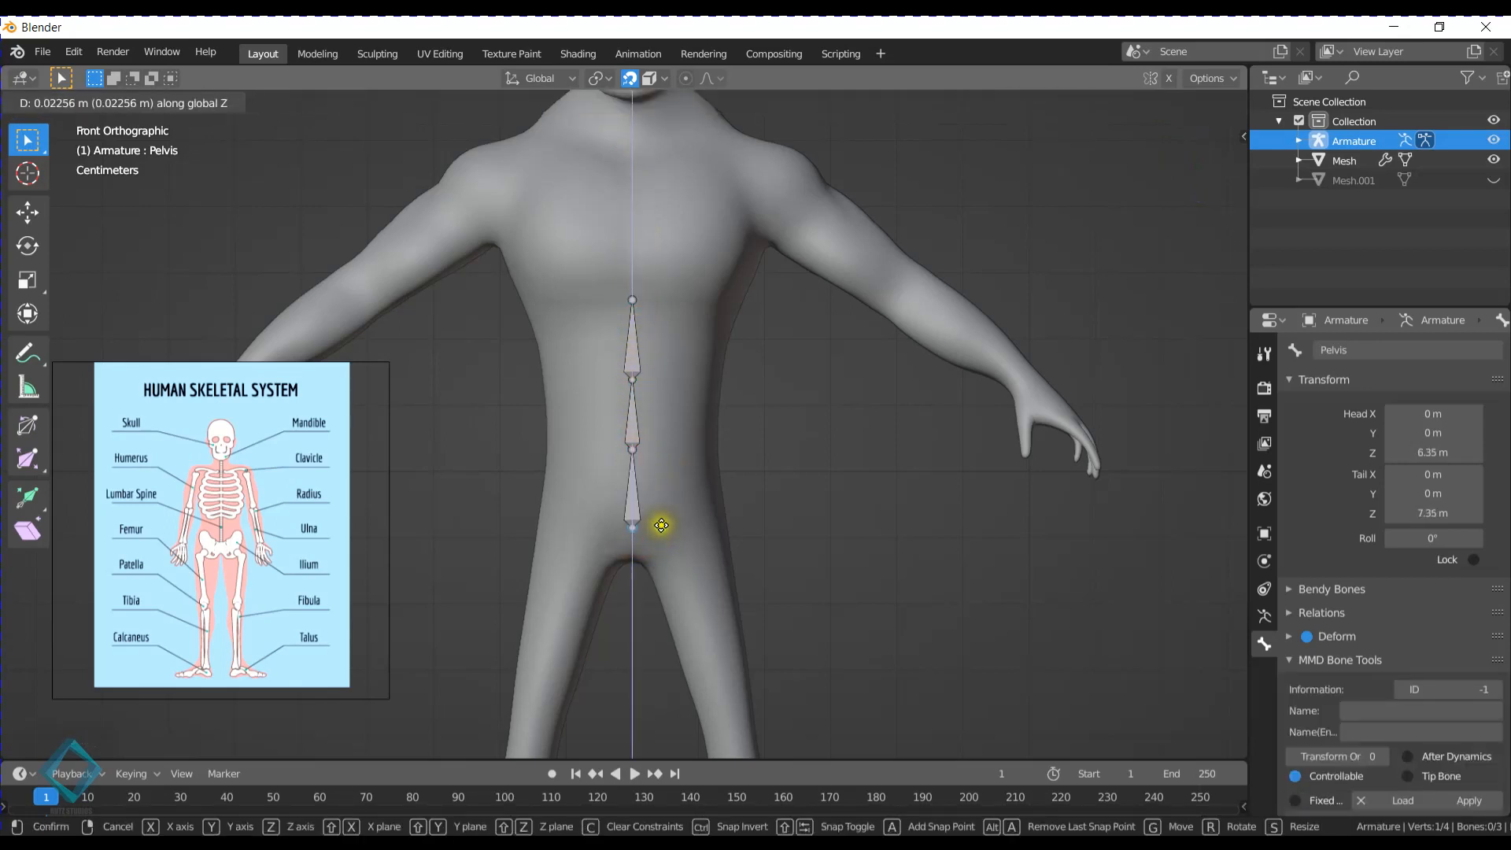
left_click(661, 528)
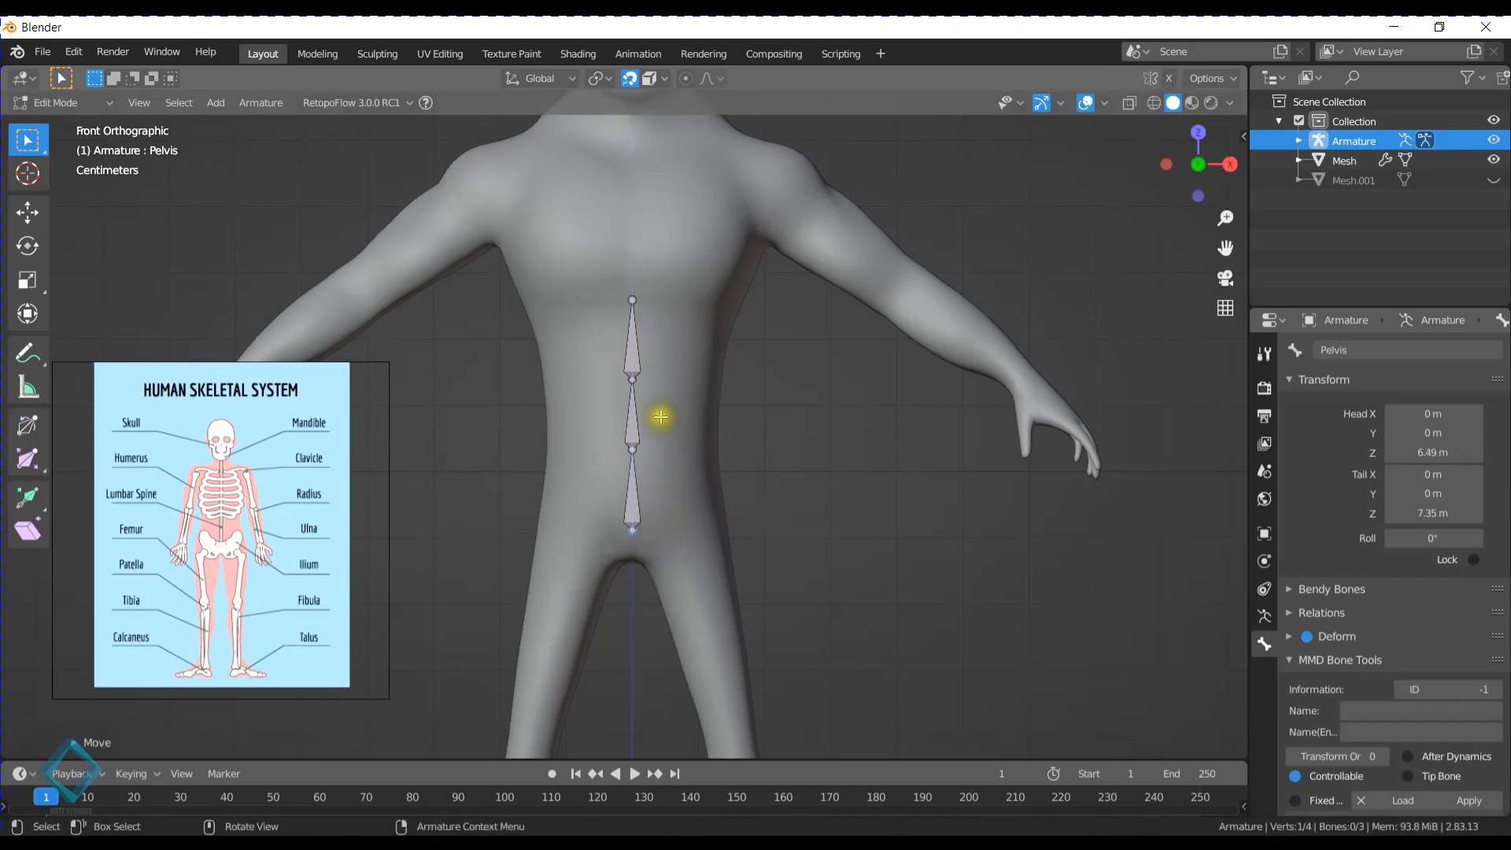
- Rename the bone directly above the Pelvis as Spine
left_click(630, 327)
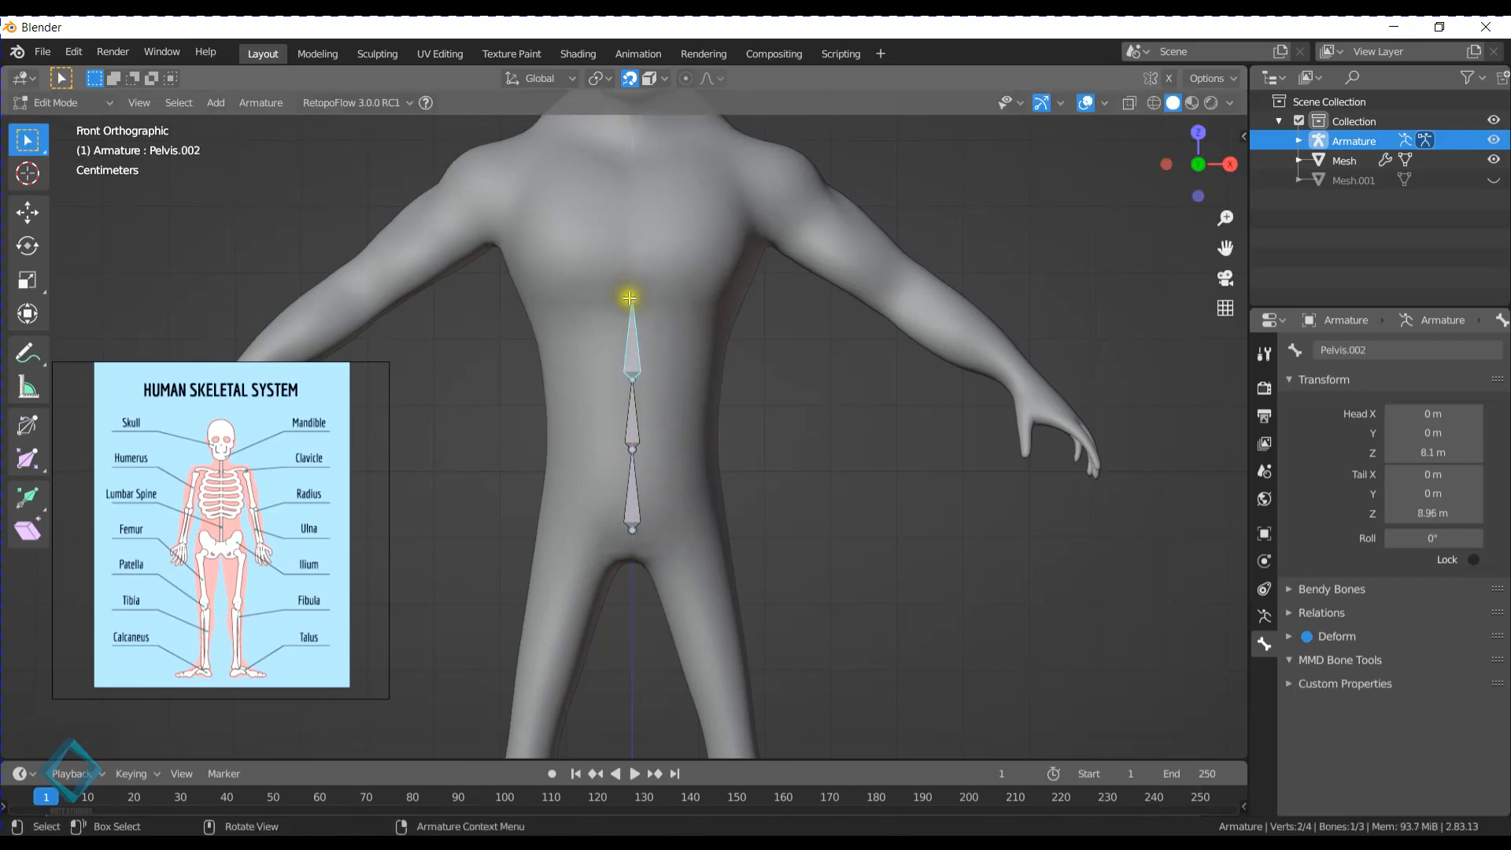
left_click(630, 298)
middle_click_drag(641, 233, 674, 416, "shift")
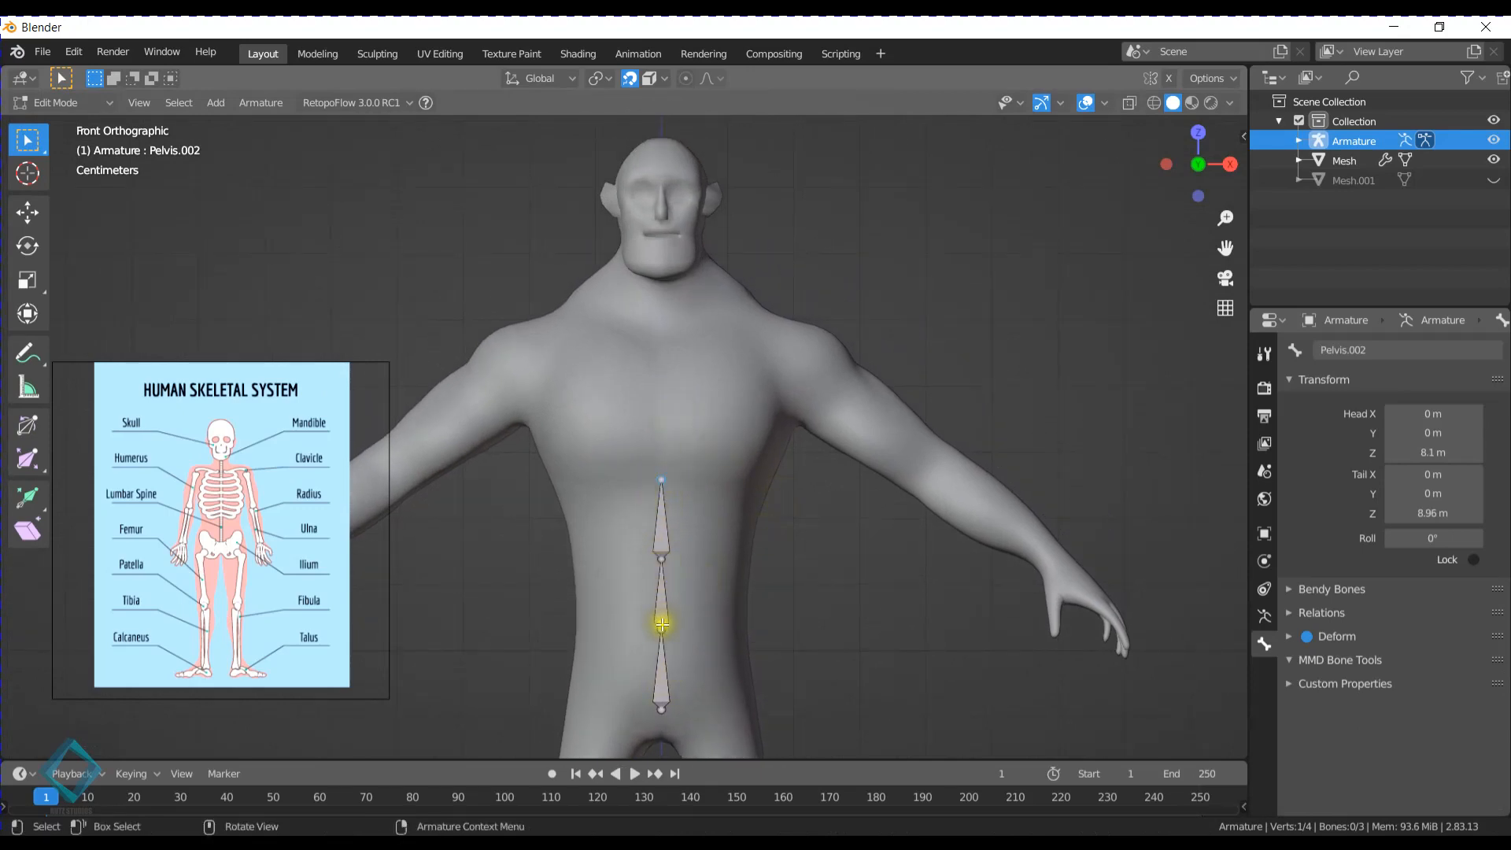
left_click(662, 624)
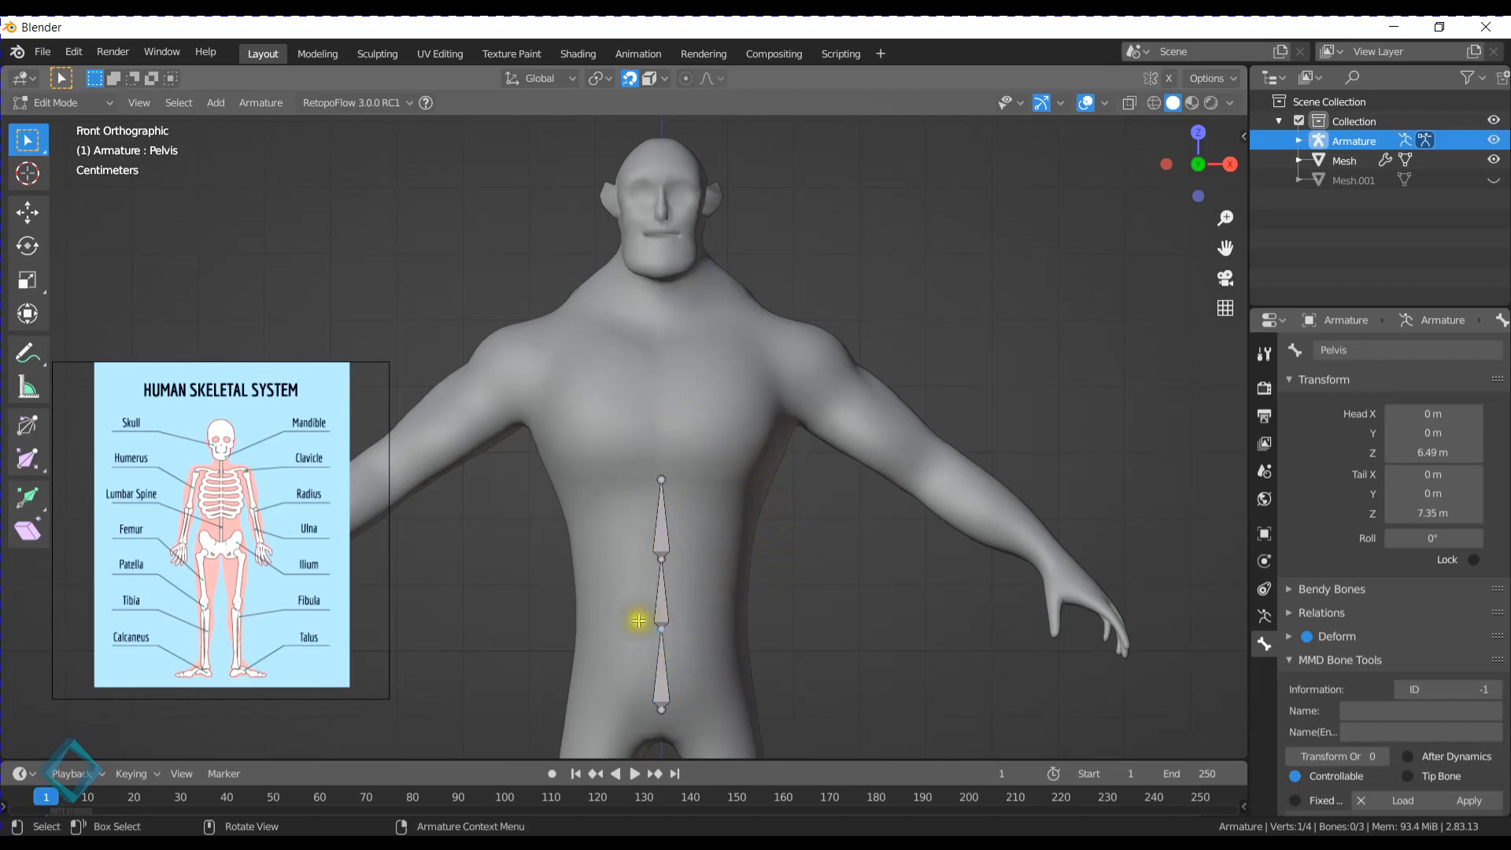
left_click(662, 607)
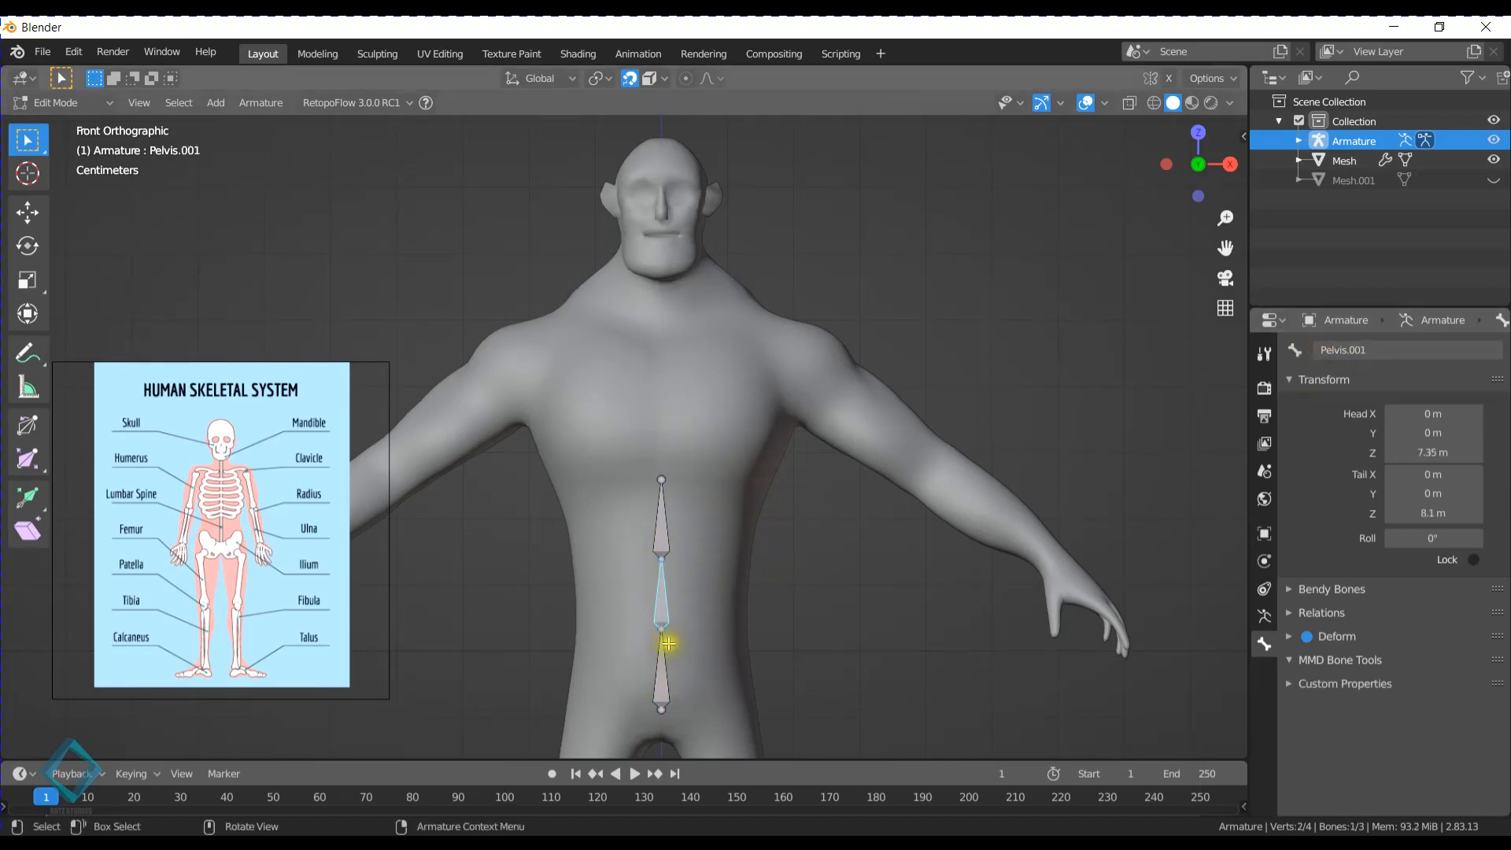
left_click(1349, 348)
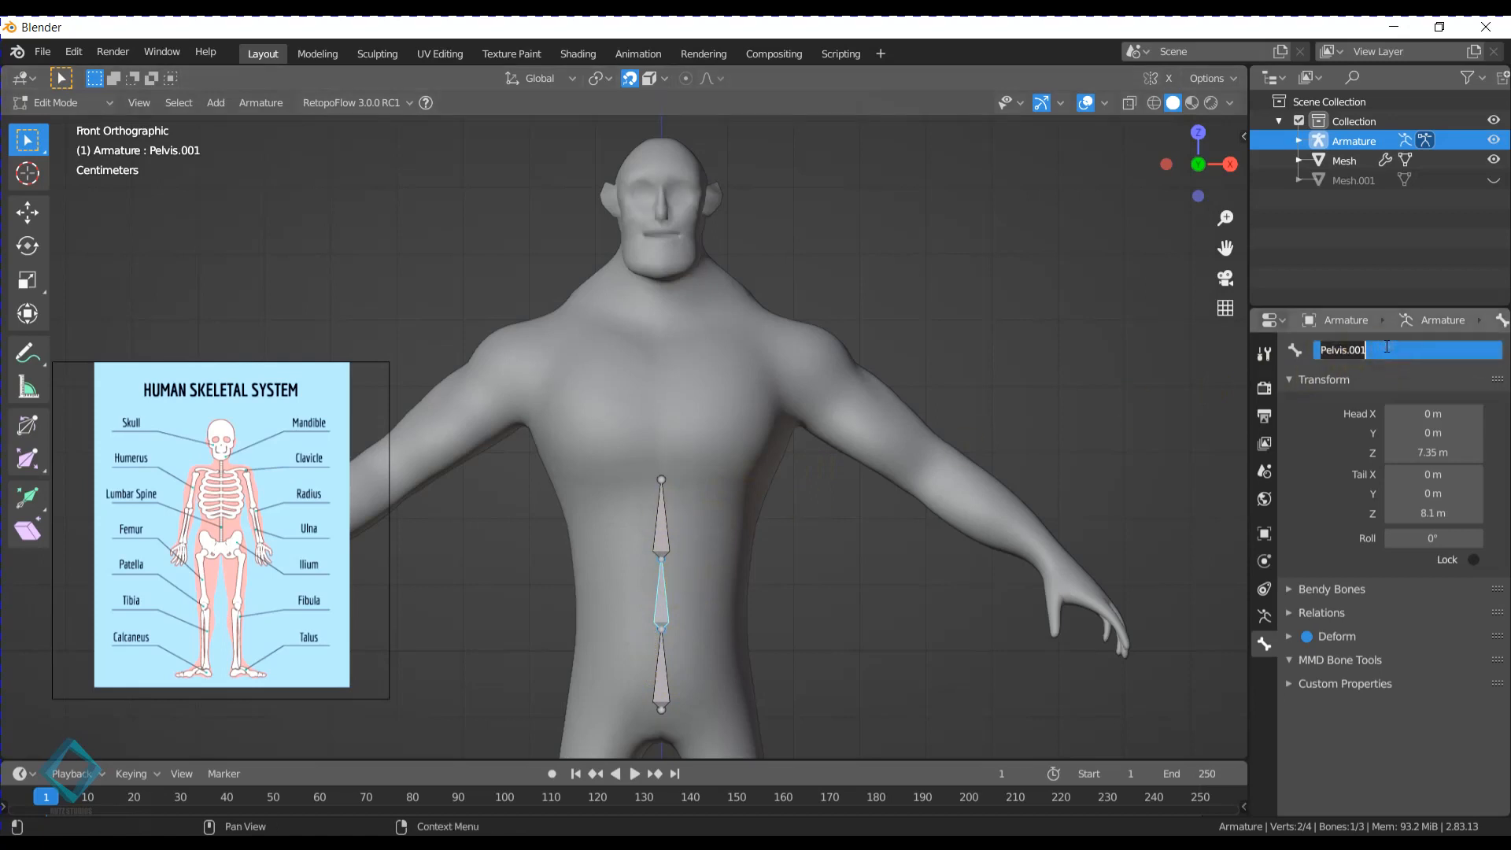
type("Spine")
key("Return")
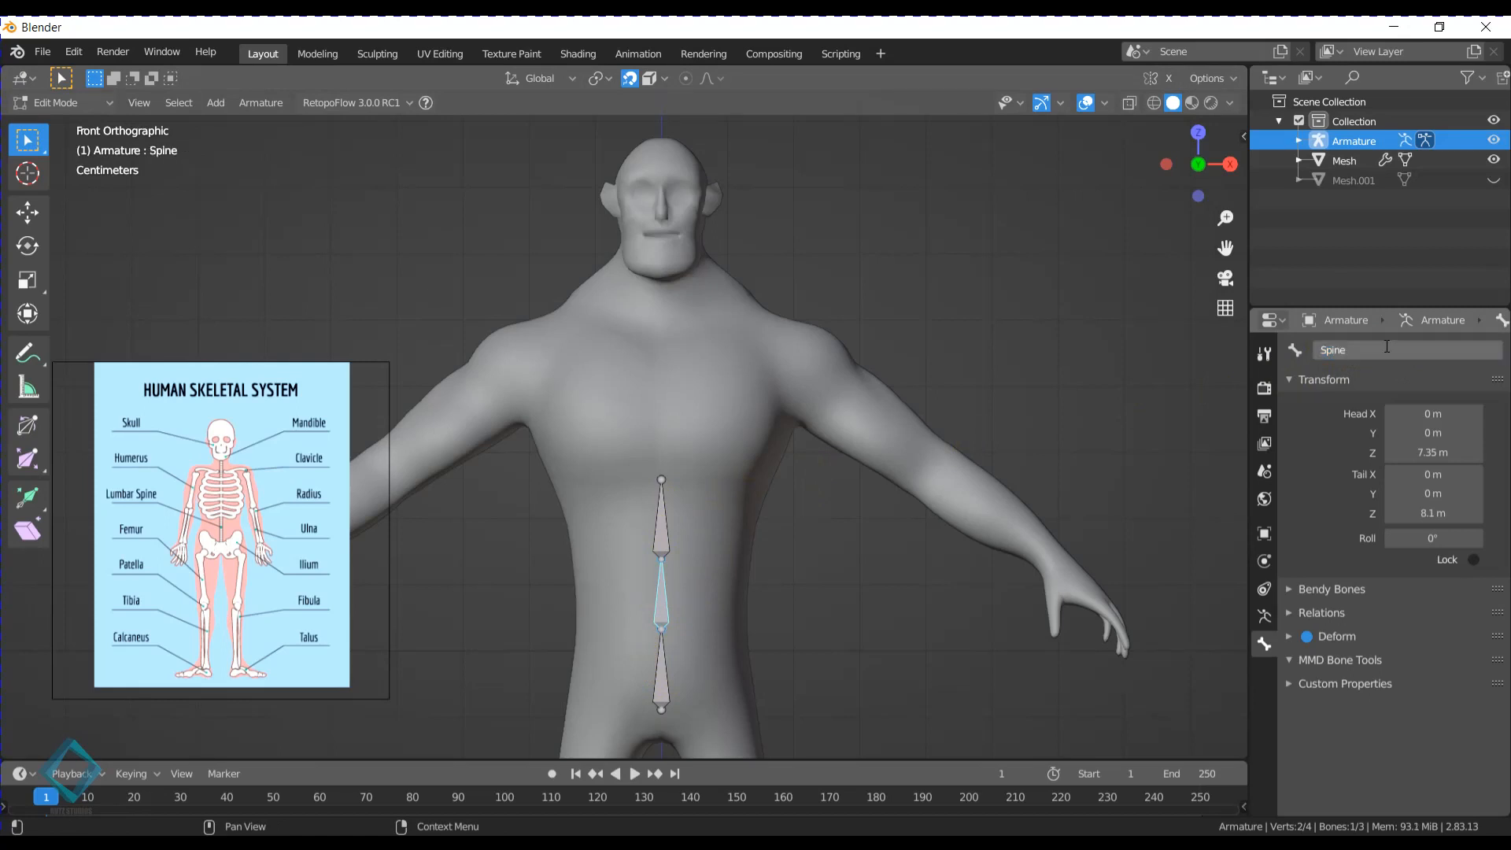
- Delete the top bone and extrude a replacement from the Spine bone's tail up along Z to about 8.89 m
left_click(661, 520)
key("x")
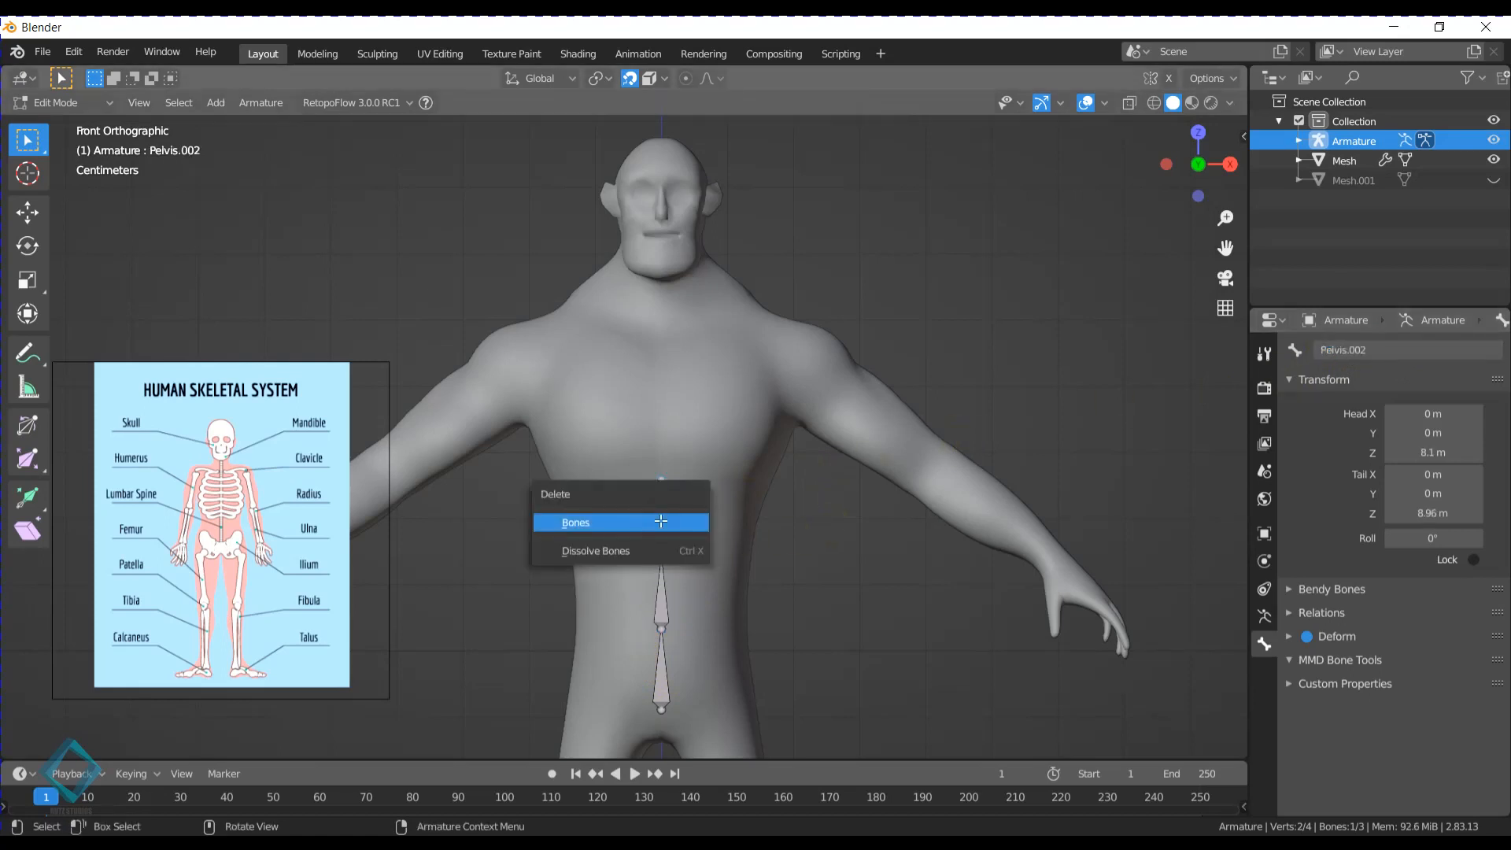
left_click(661, 521)
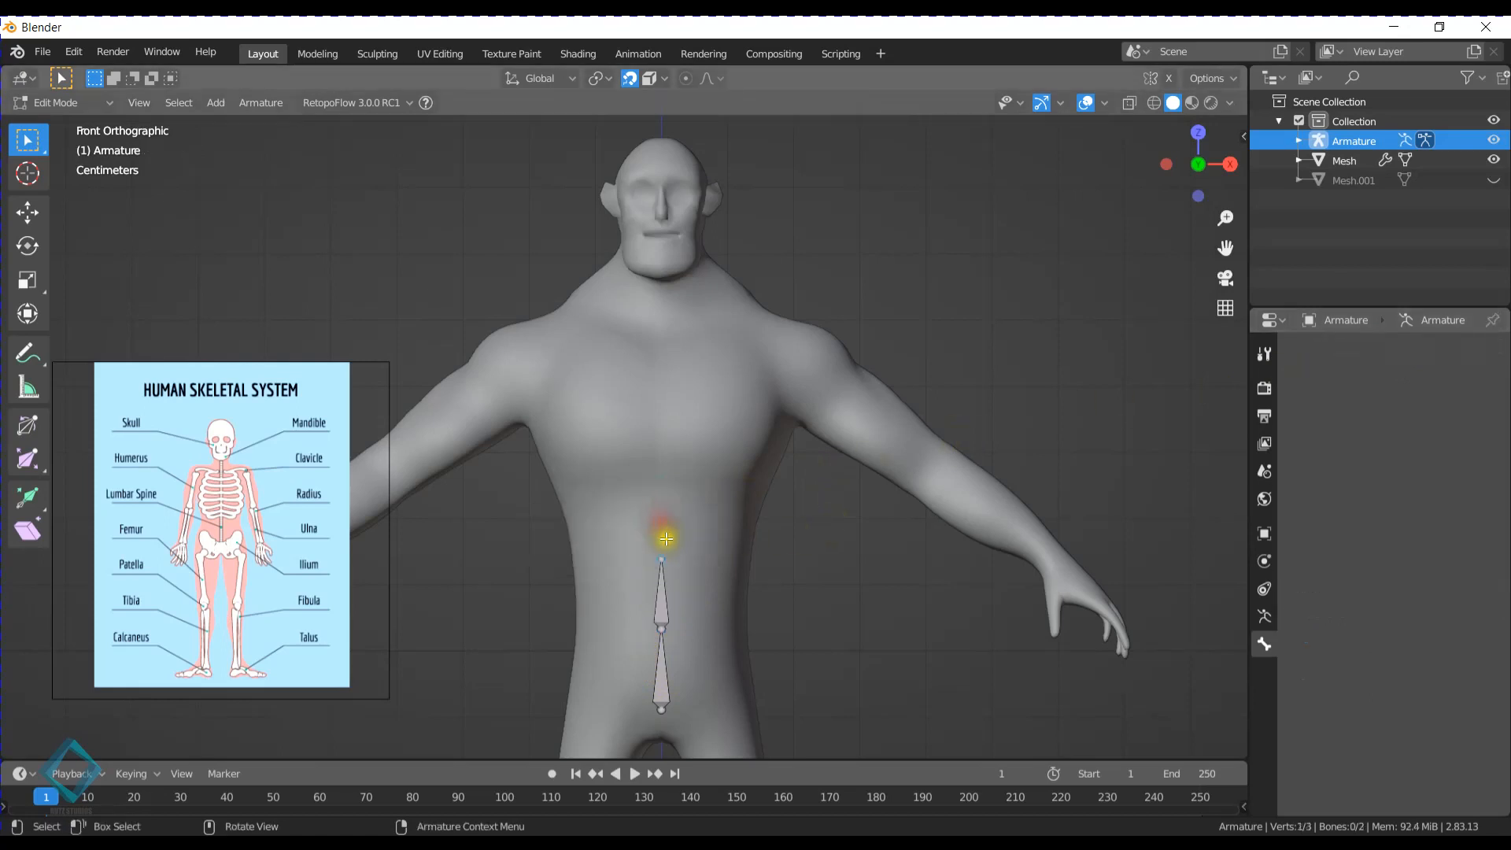
left_click(663, 555)
key("e")
key("z")
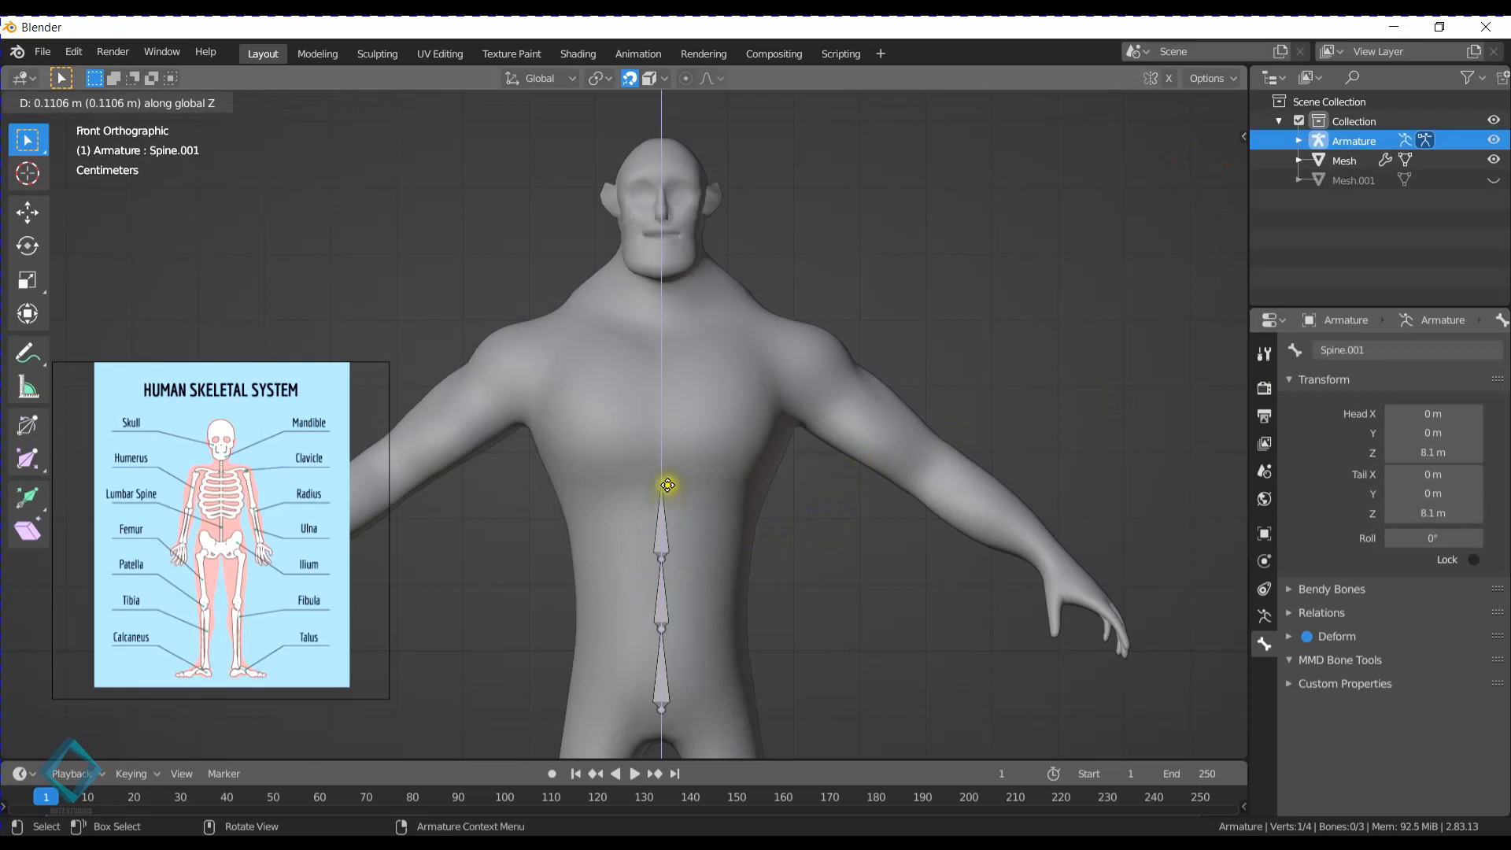
left_click(668, 485)
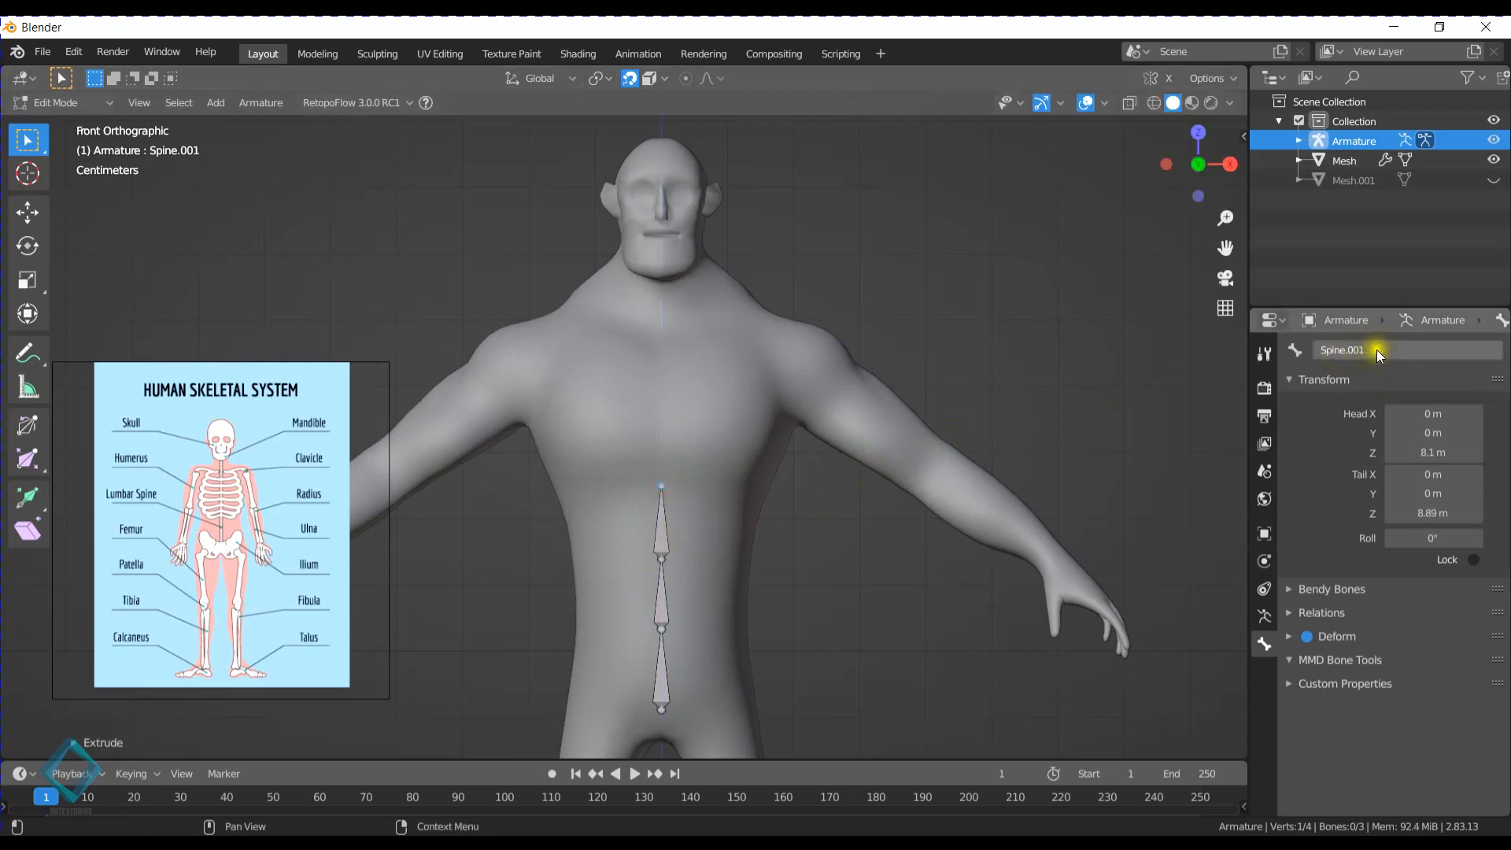
- Rename the bone directly above the Pelvis by adding a numeric suffix beginning with 00 to Spine
left_click(668, 607)
left_click(661, 523)
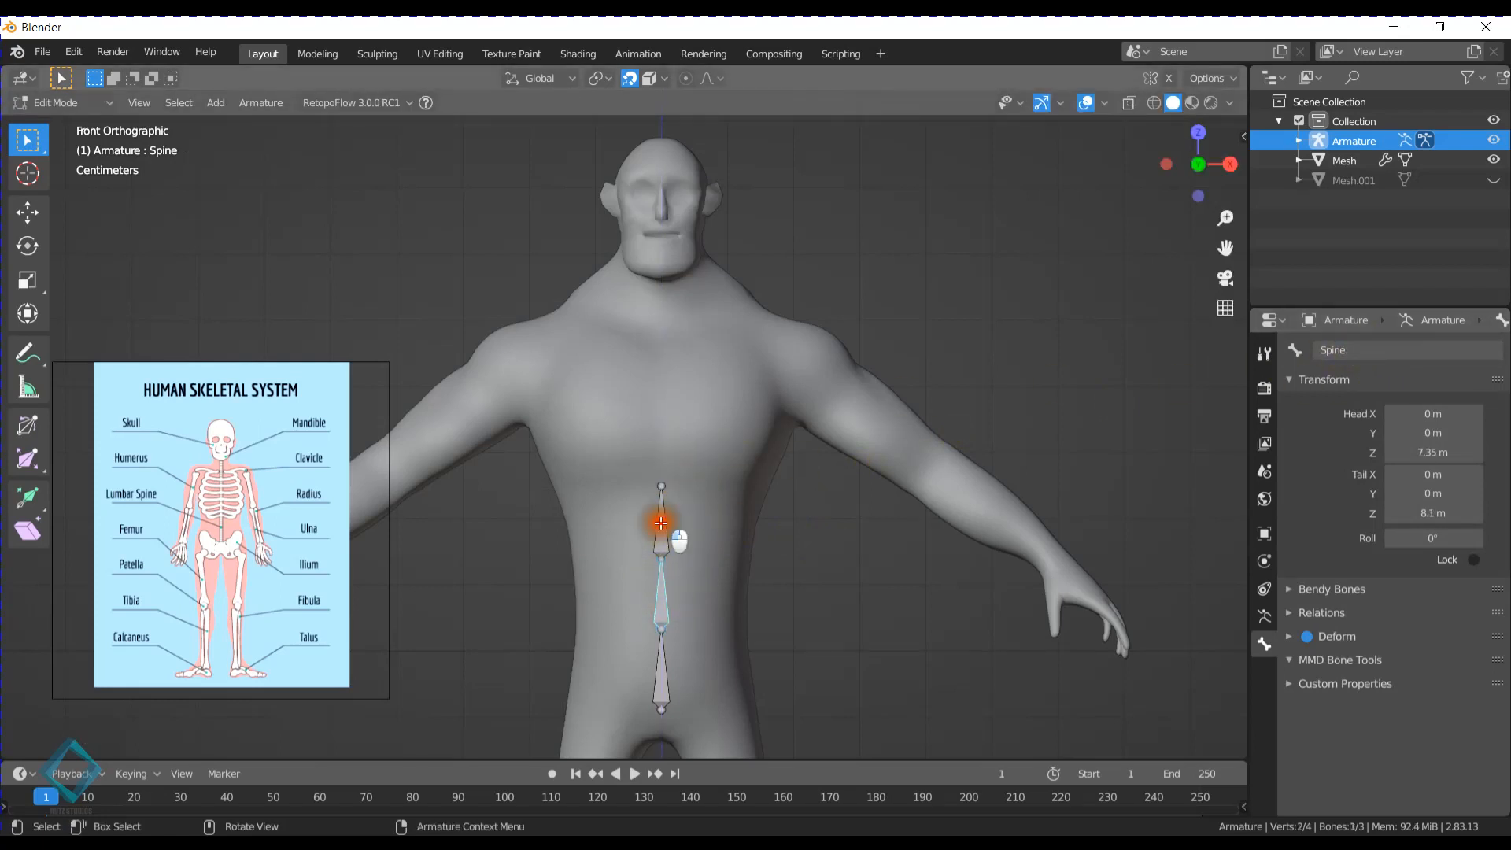
left_click(658, 523)
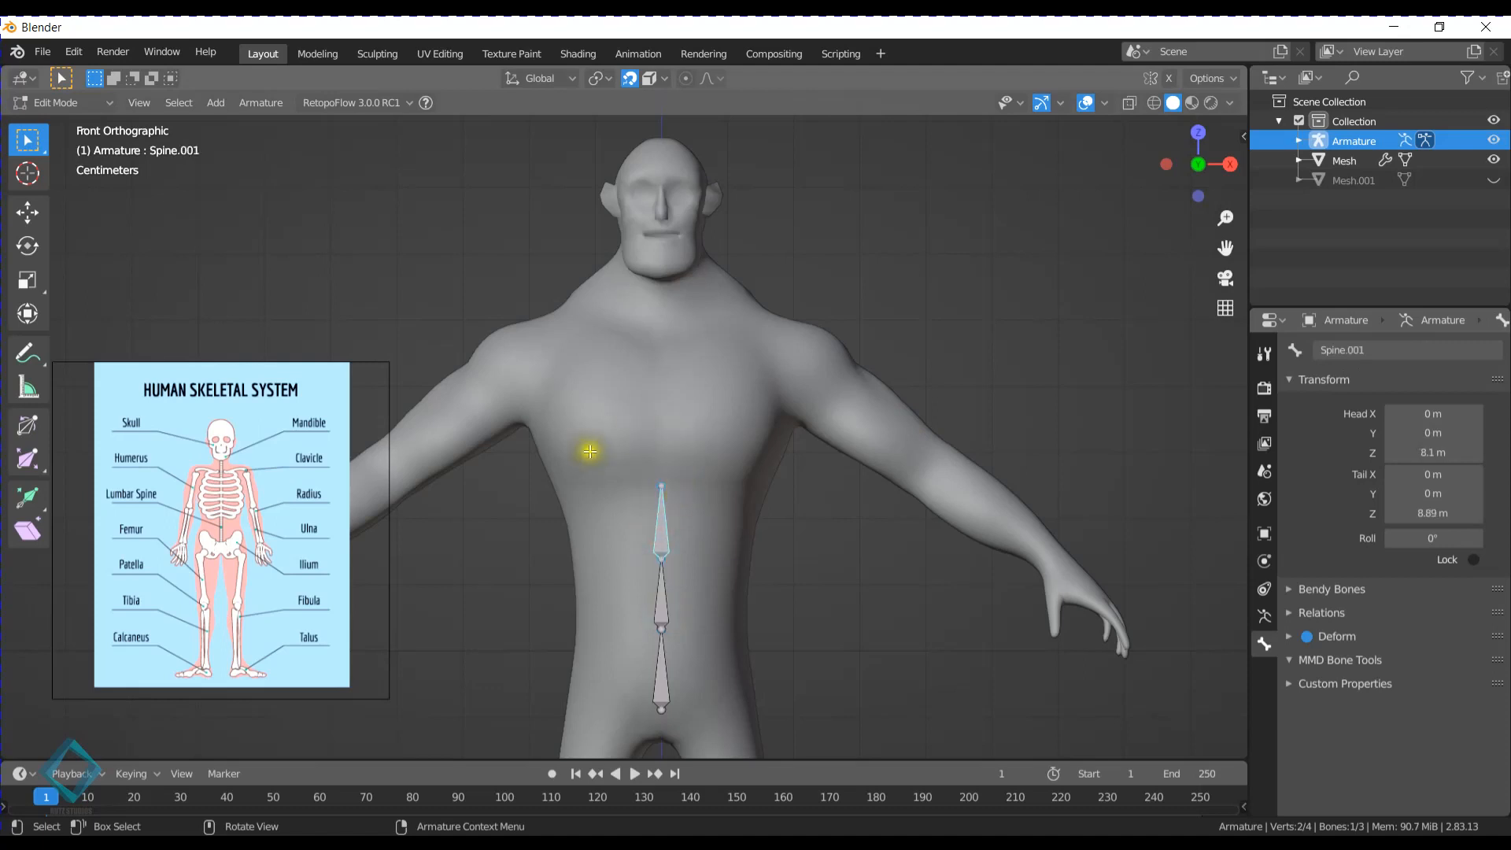
left_click(663, 589)
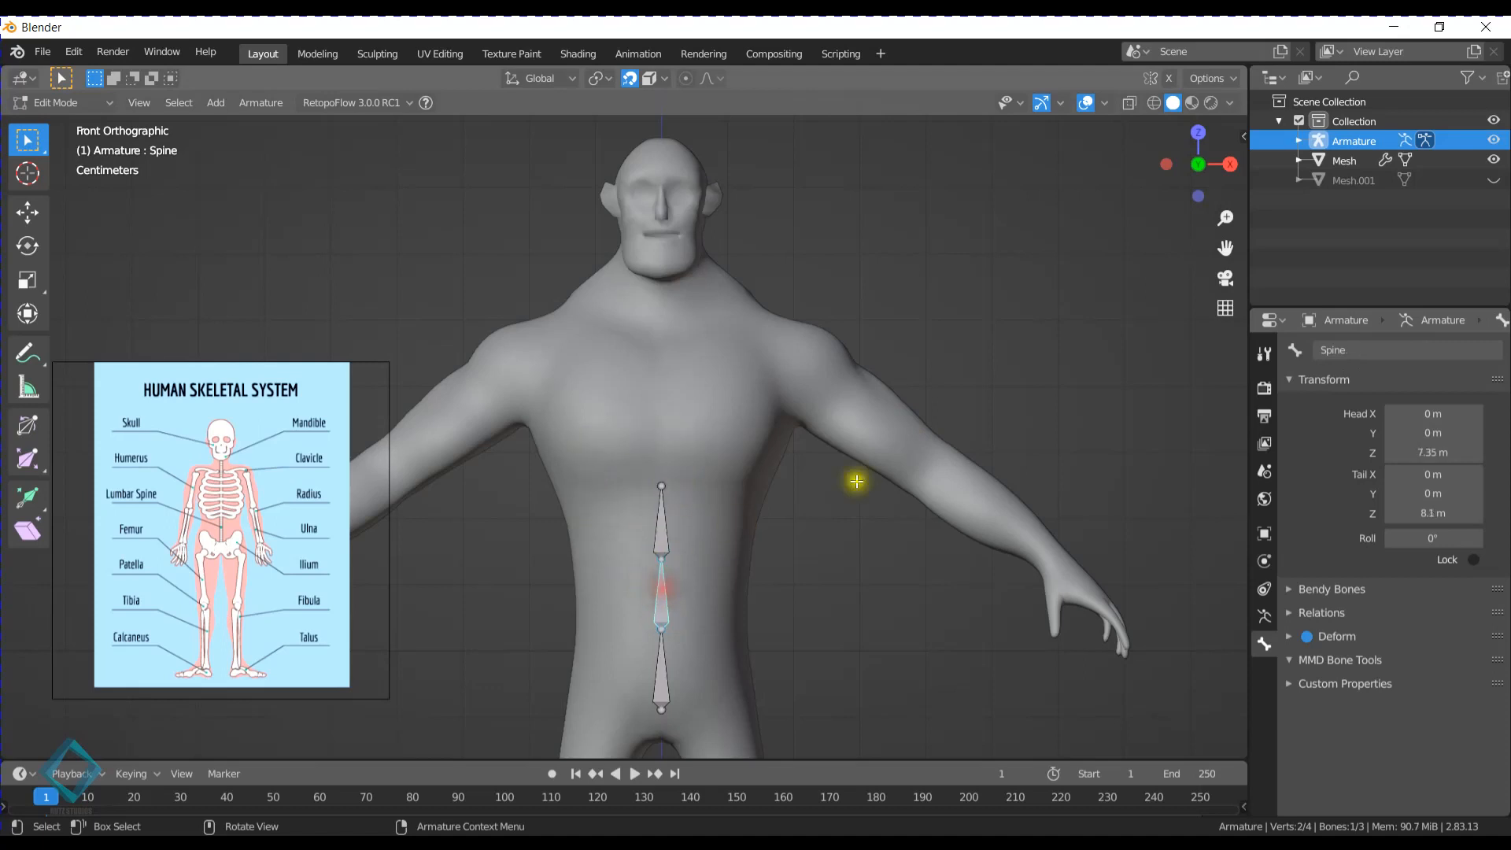
left_click(1363, 350)
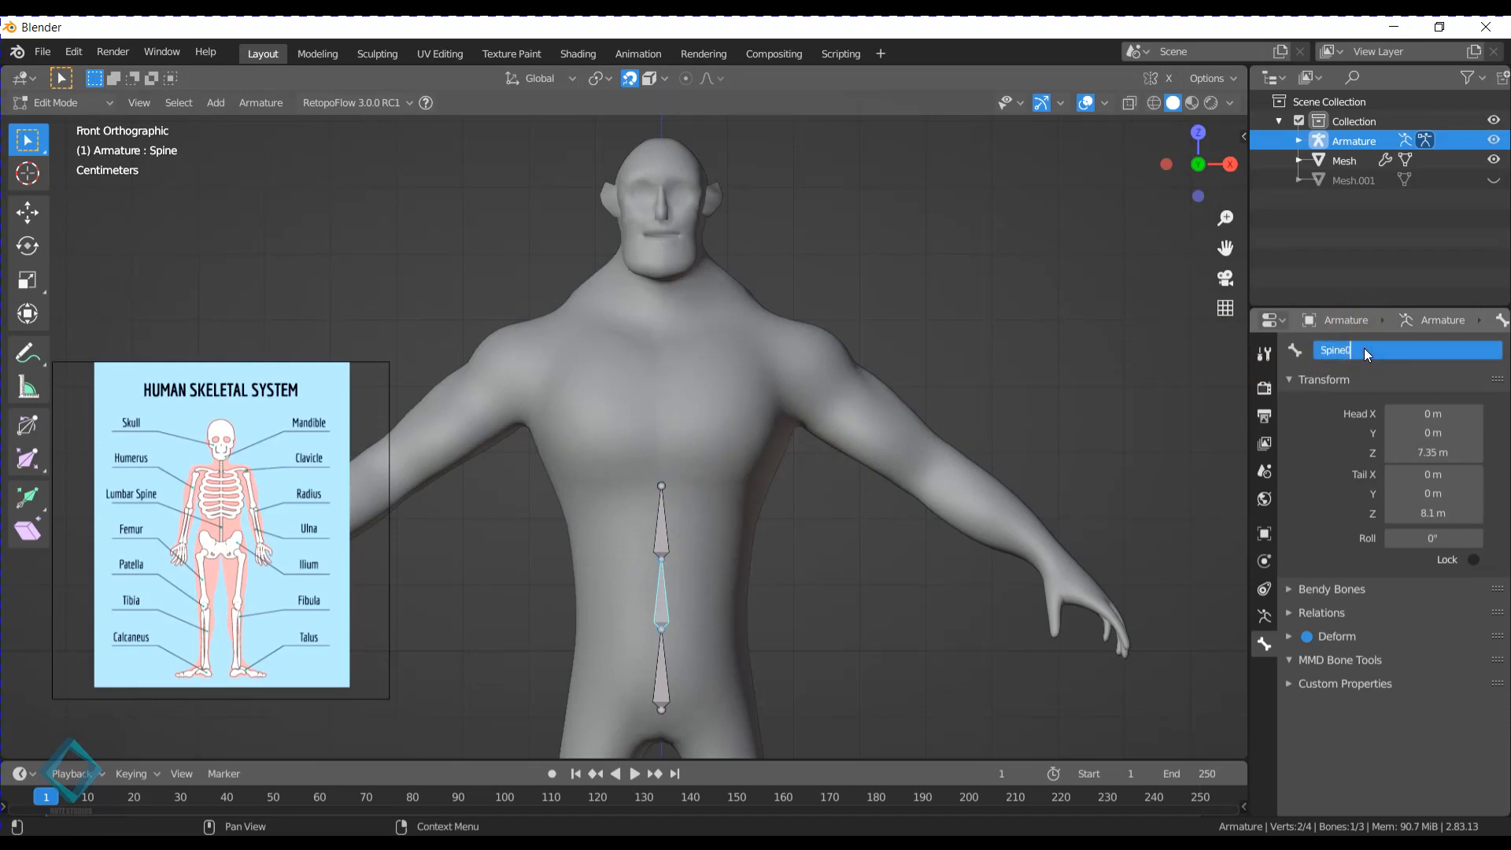
type("00")
key("Return")
- Rename the top bone of the spine chain as Spine002
left_click(662, 522)
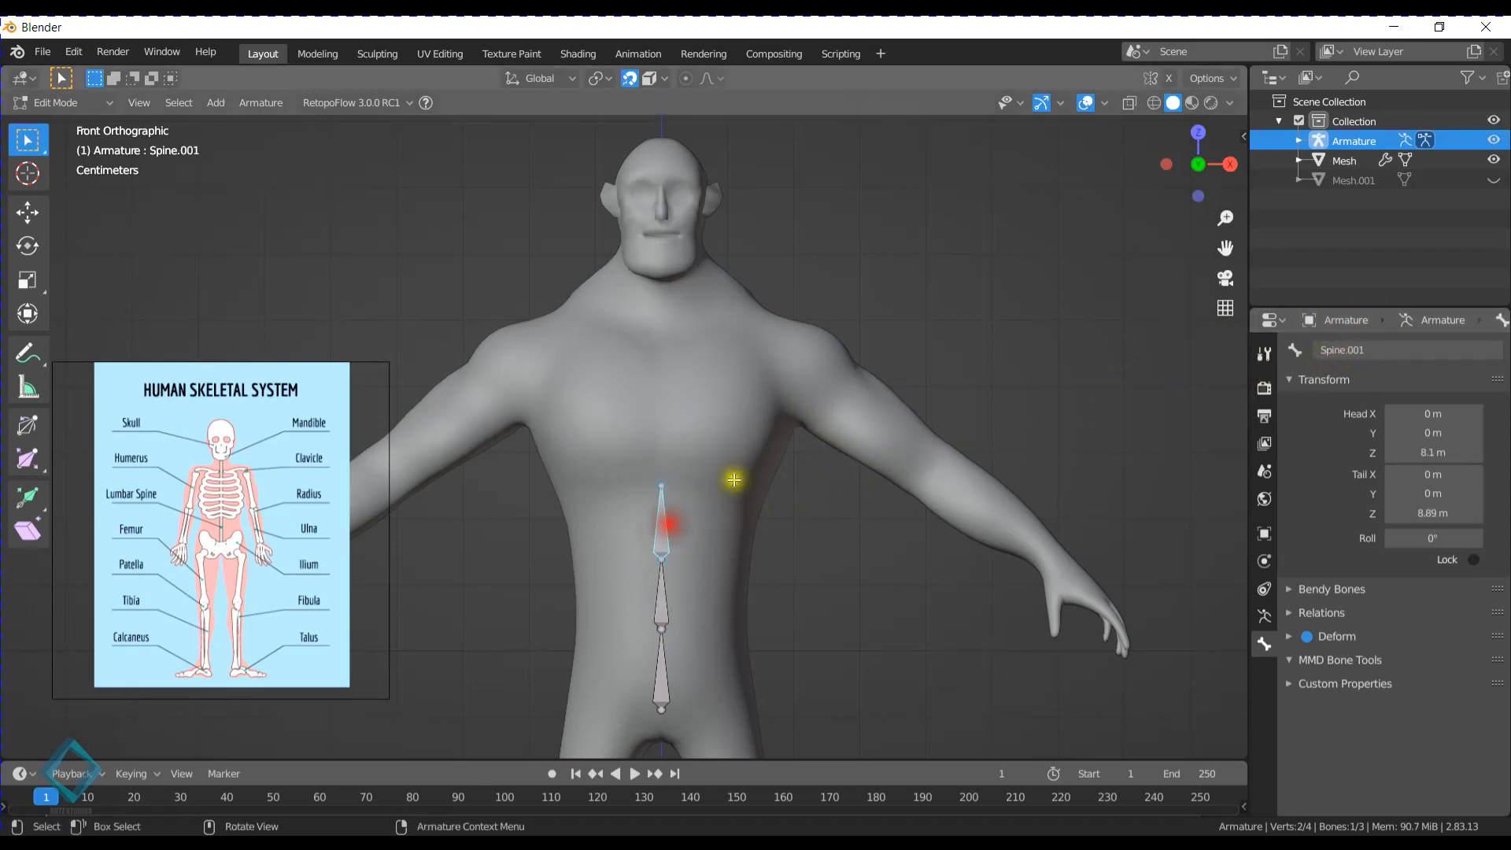
left_click(1405, 350)
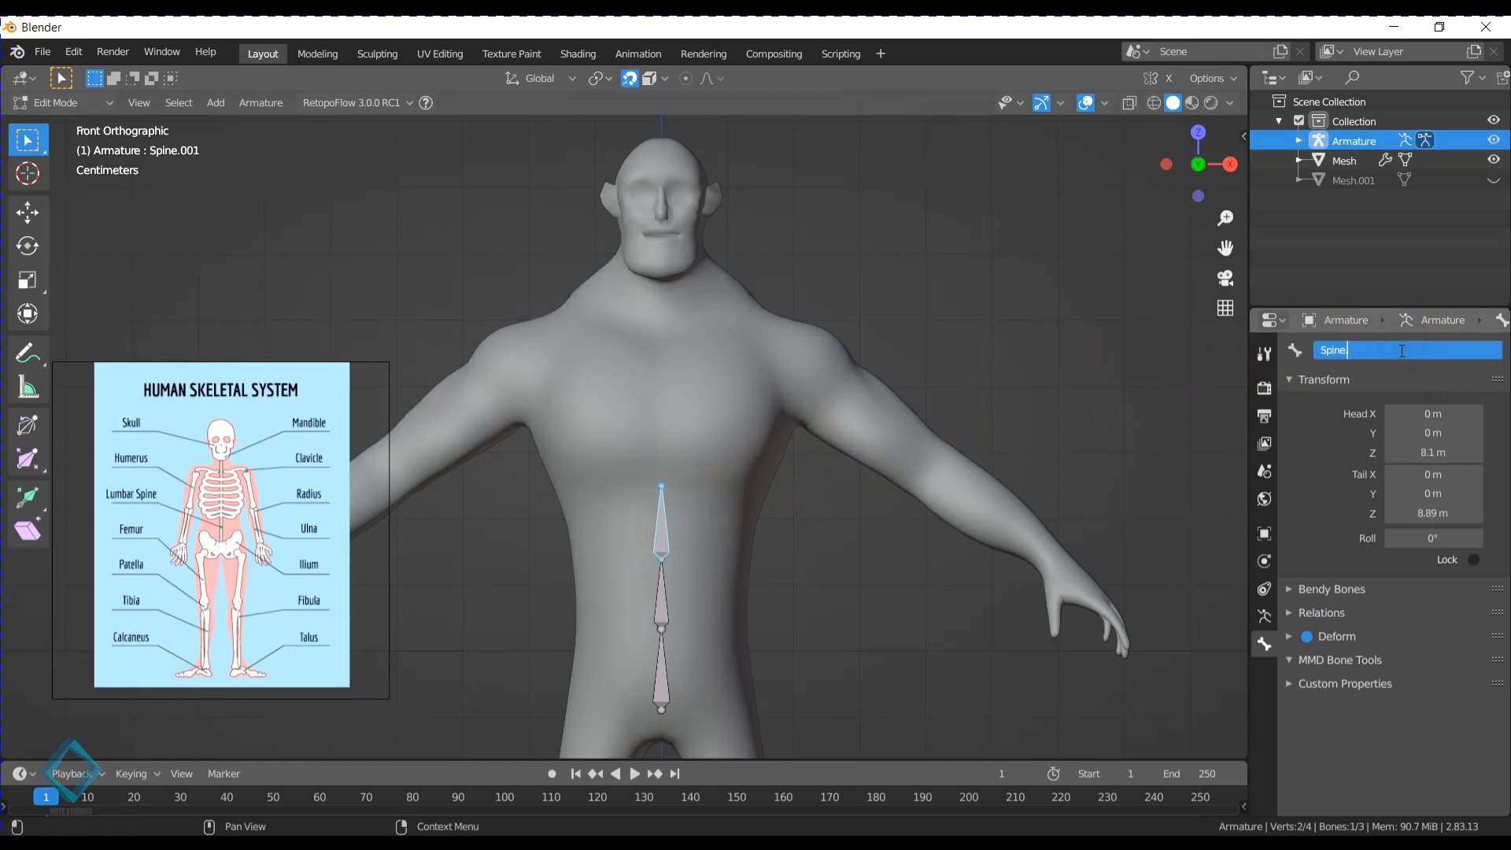
type("Spine002")
key("Return")
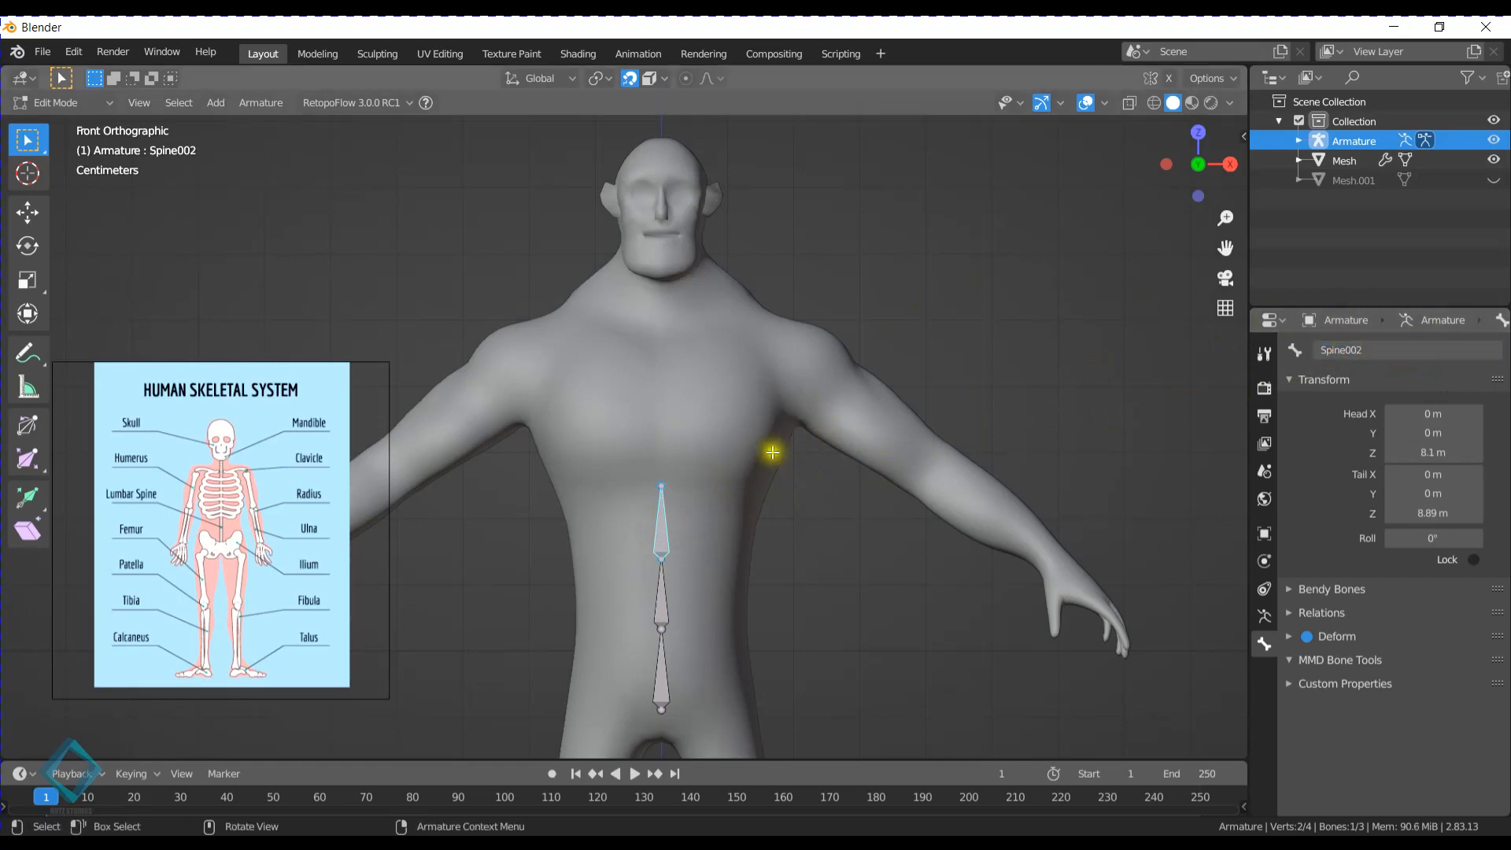
- Extrude a chest bone from the tail of Spine002 up along Z to about 10.4 m
left_click(662, 483)
key("e")
key("z")
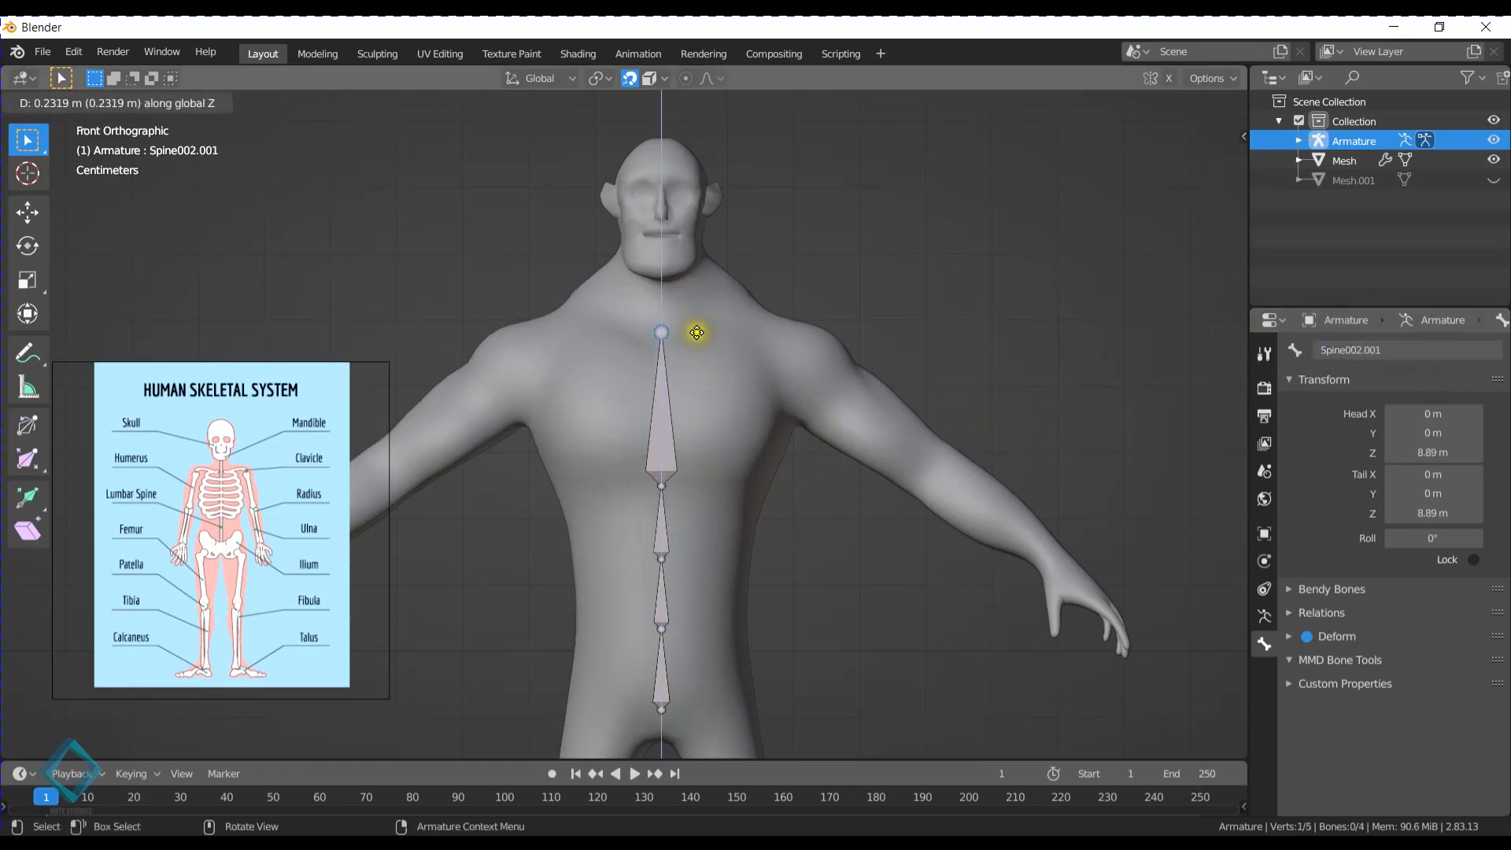
left_click(698, 347)
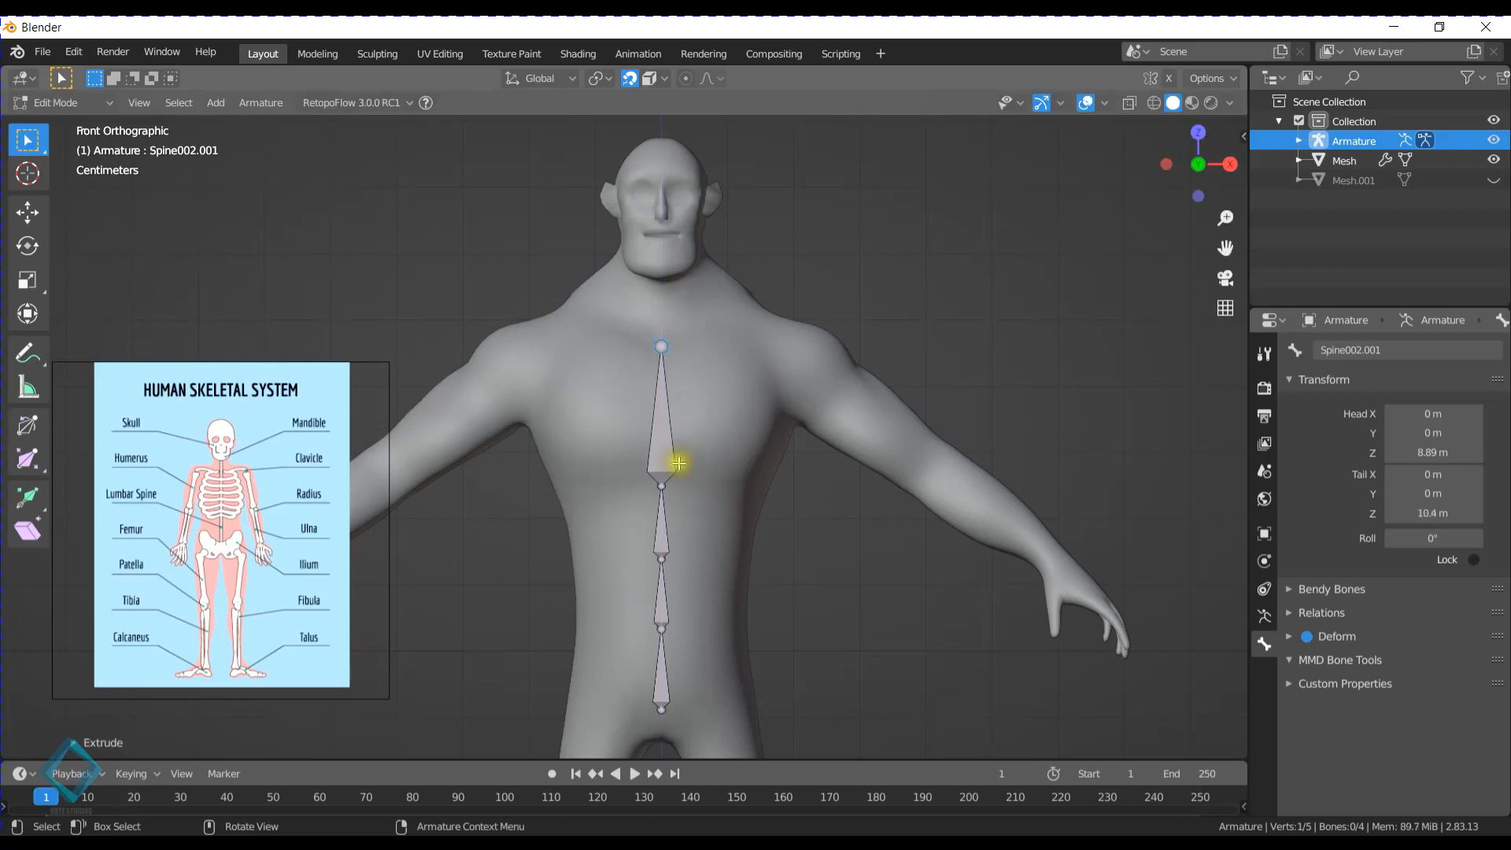
- Rename the newly extruded top bone as Chest
left_click(1439, 346)
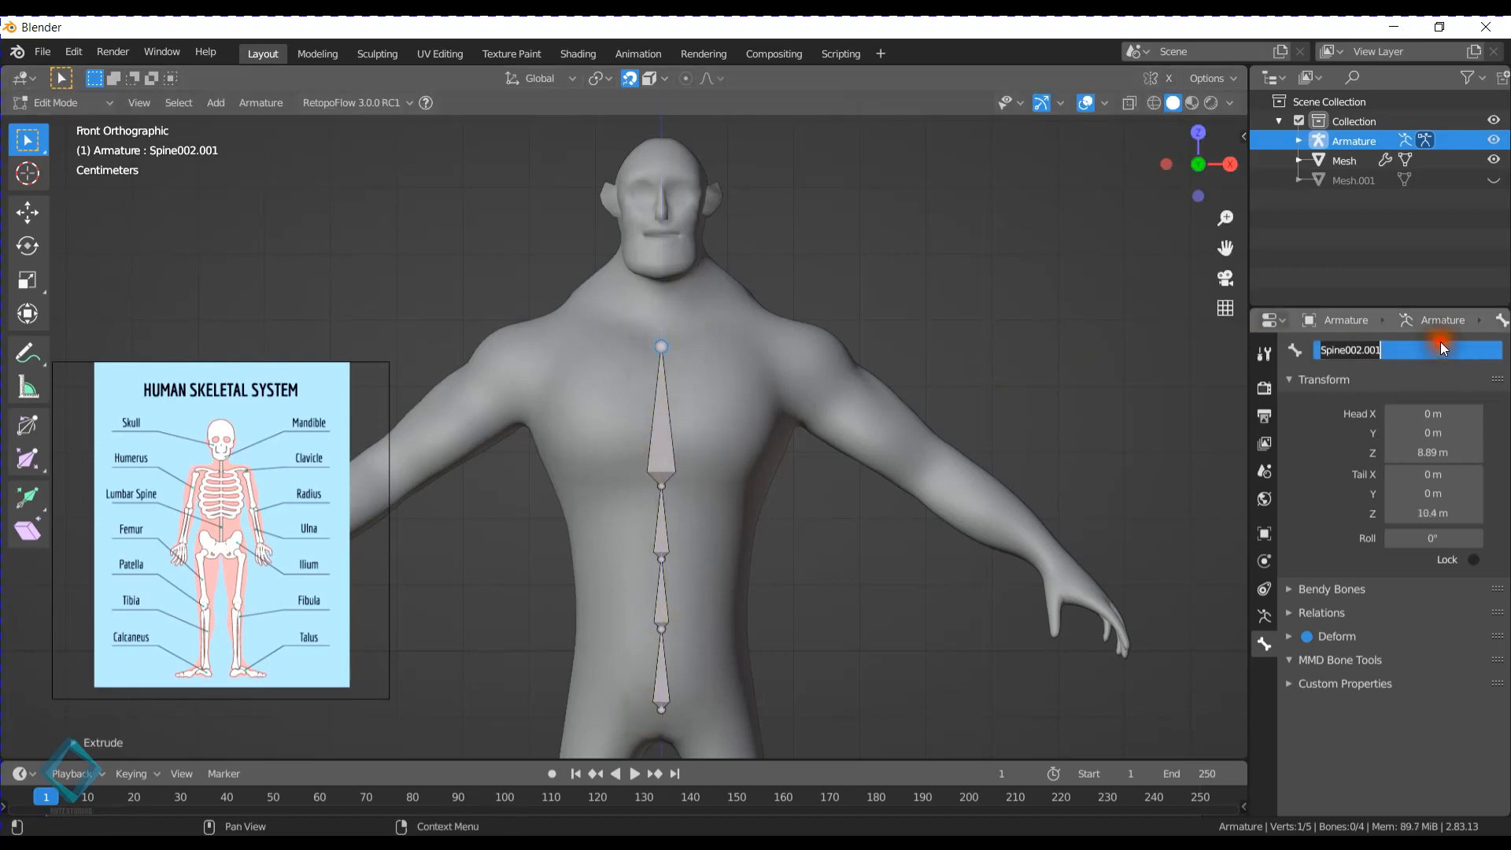
type("Co")
type("est")
key("Return")
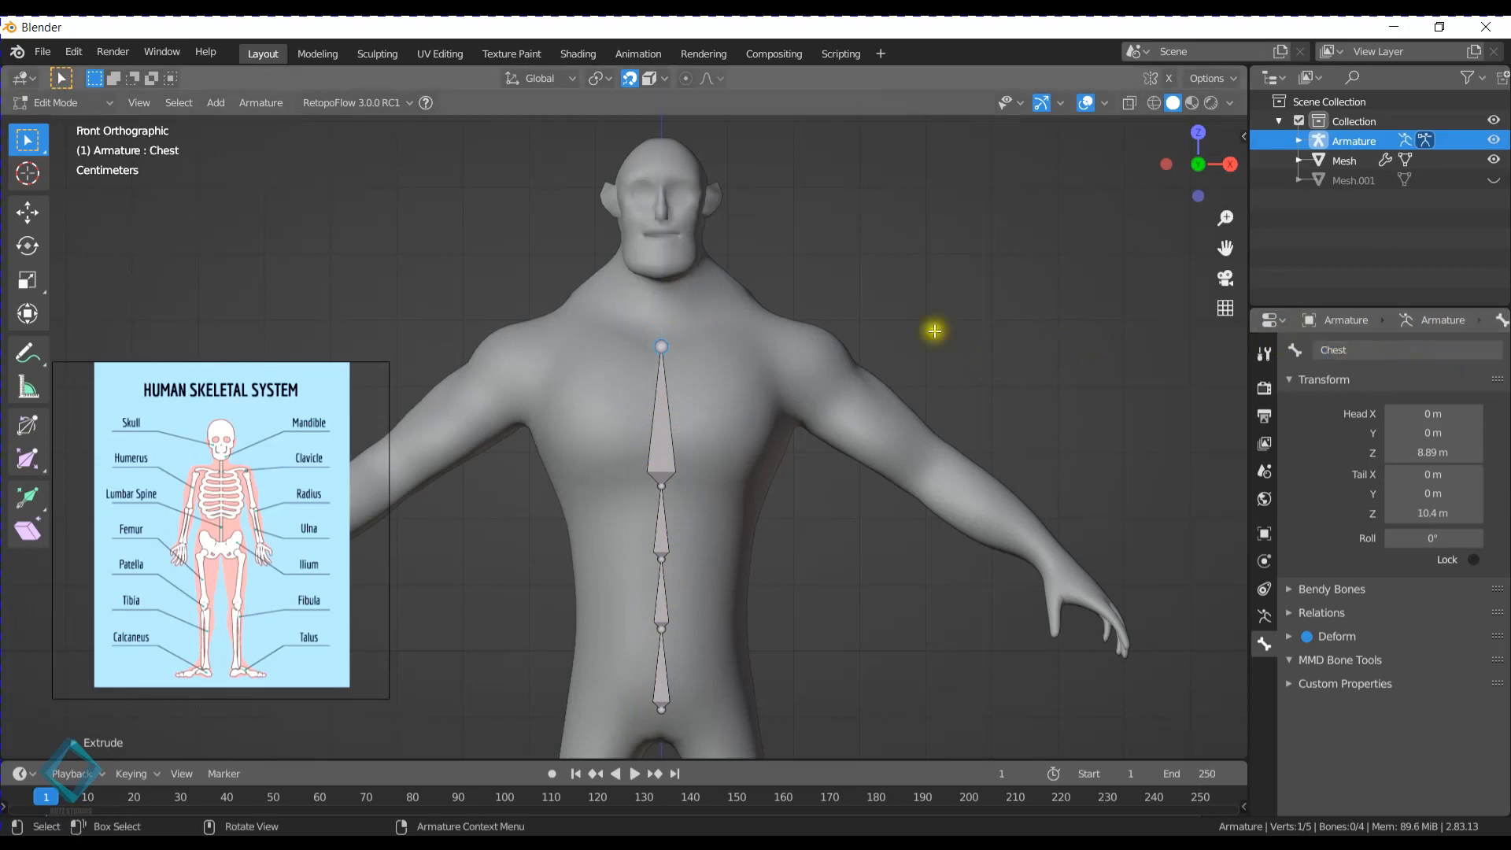
- Extrude a neck bone from the Chest bone's tail up along Z to about 11.4 m
scroll(664, 395, "down", 1, "shift")
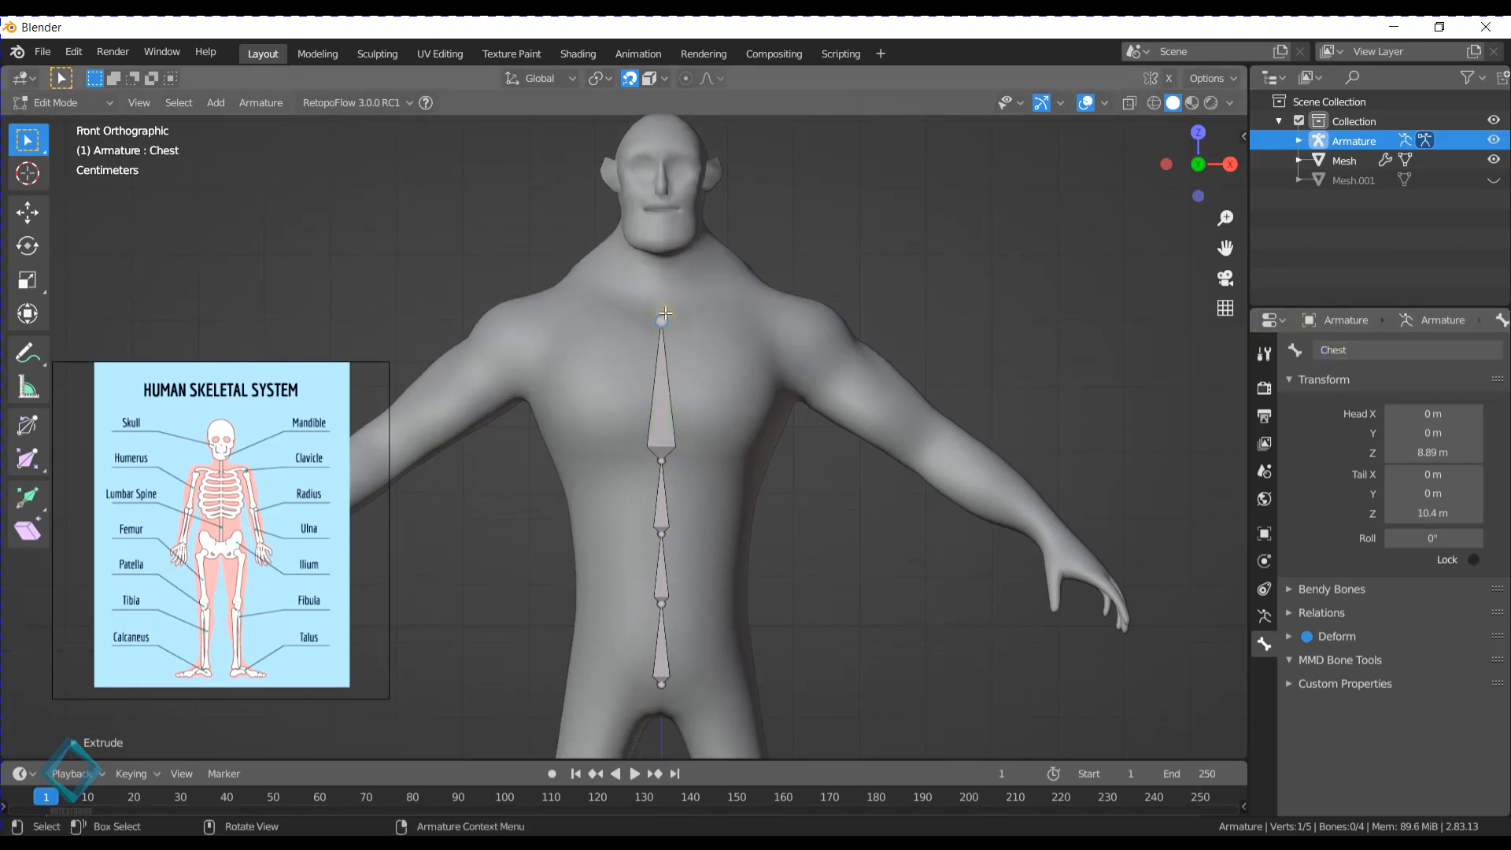
key("e")
key("z")
left_click(663, 230)
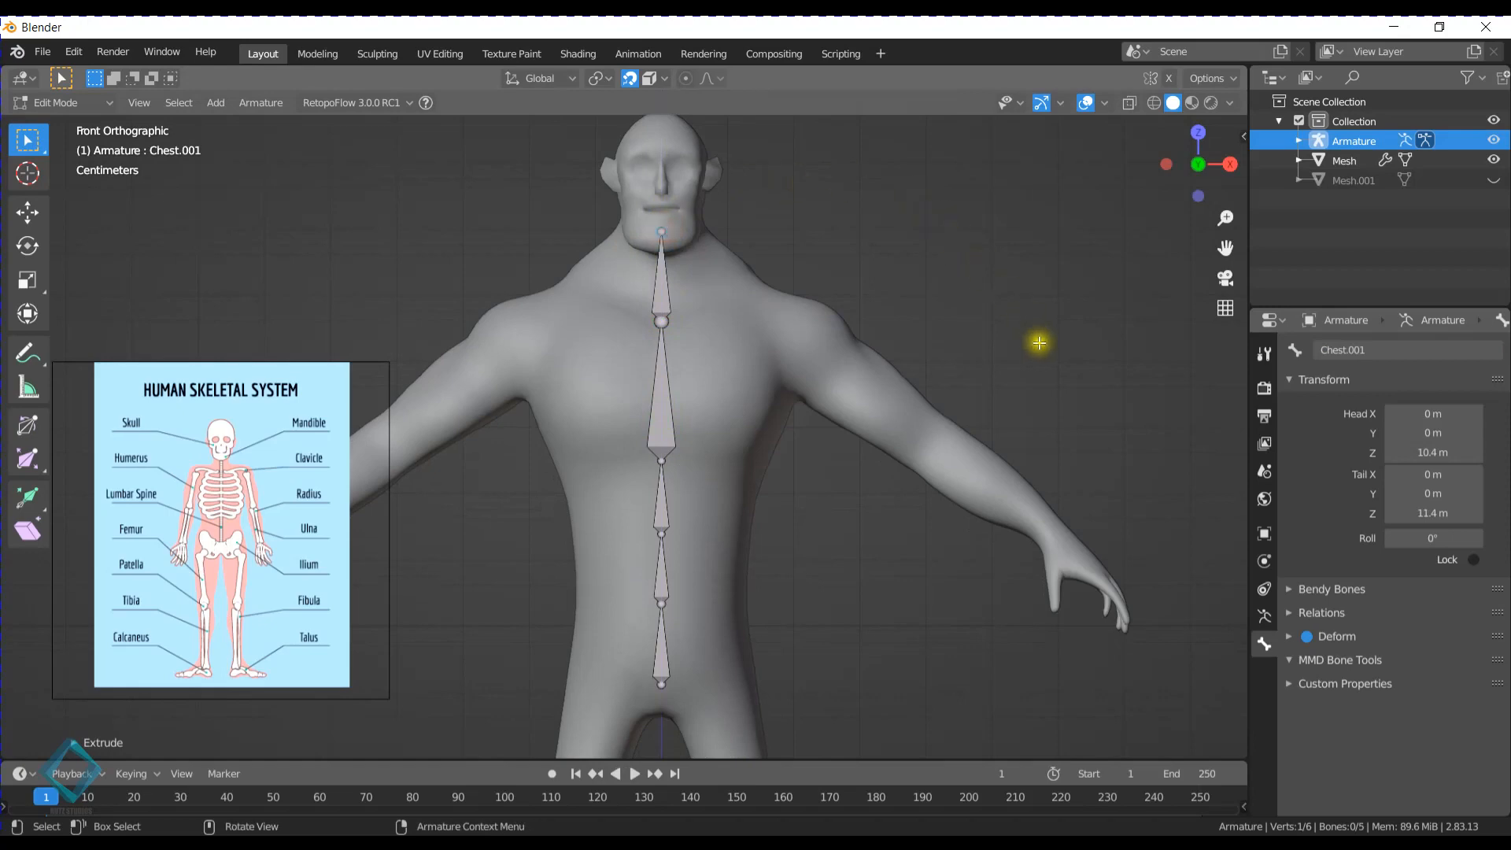
- In the right side view, move the neck bone's tail forward to about -0.255 m in Y, tilting the bone toward the jaw
left_click(1233, 166)
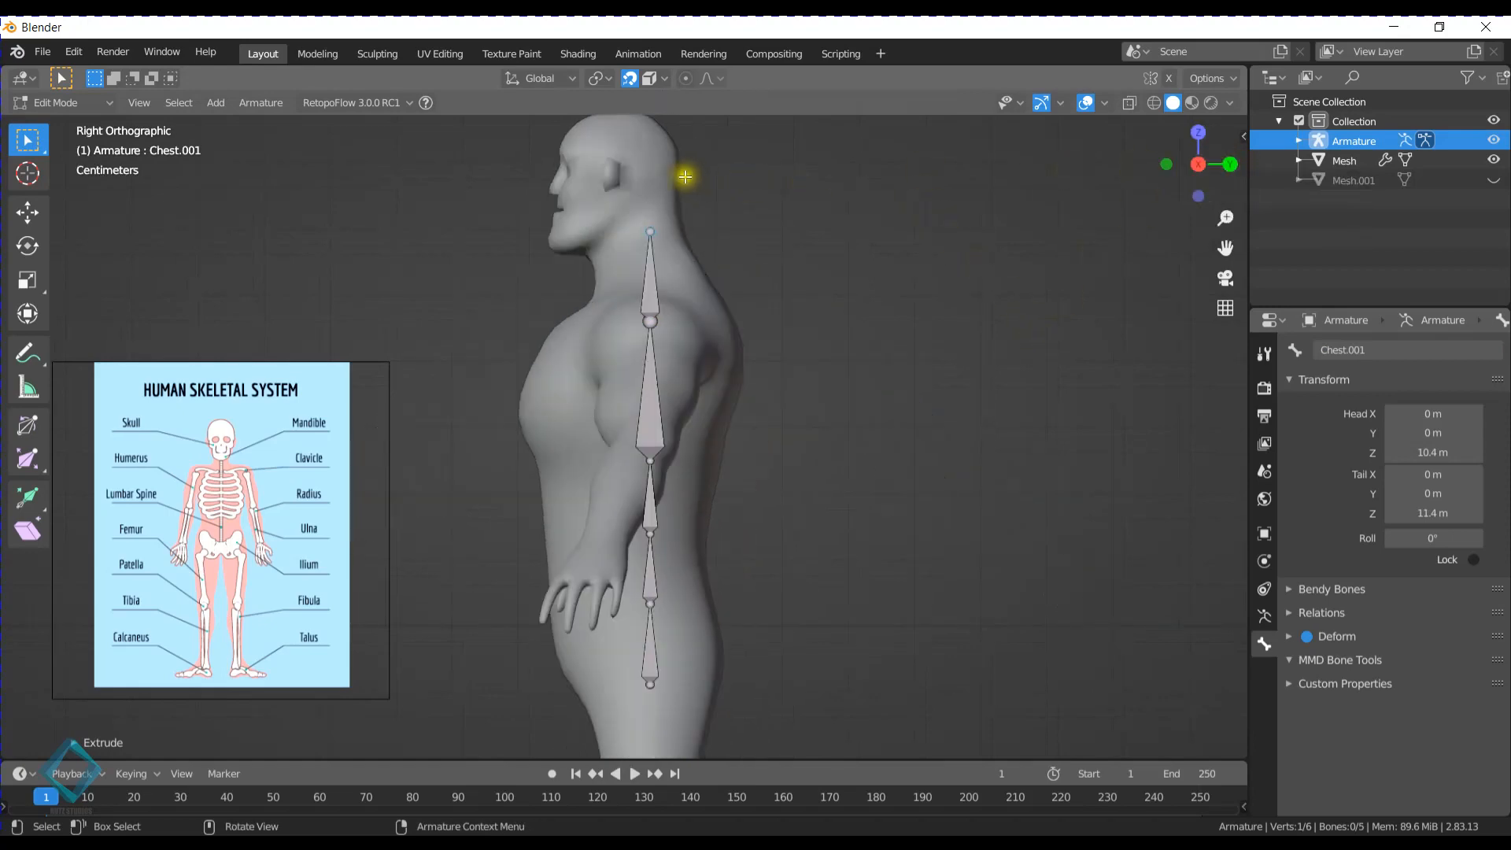
left_click(650, 232)
key("g")
left_click(627, 226)
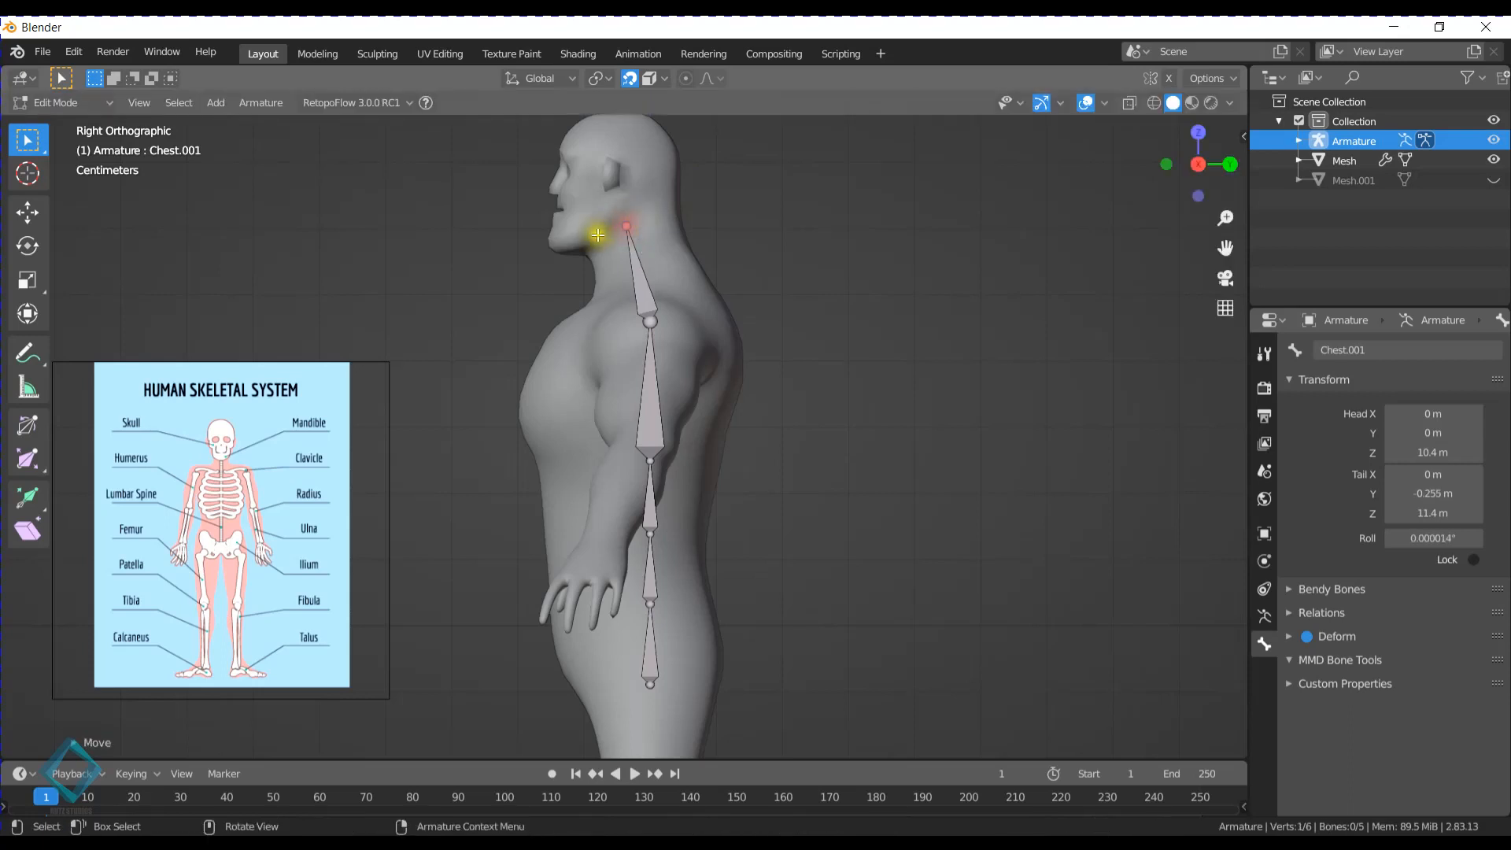
- Extrude a head bone from the neck bone's tail to the top of the skull, ending at about Y -0.416 m, Z 12.6 m
middle_click_drag(673, 324, 695, 172, "shift")
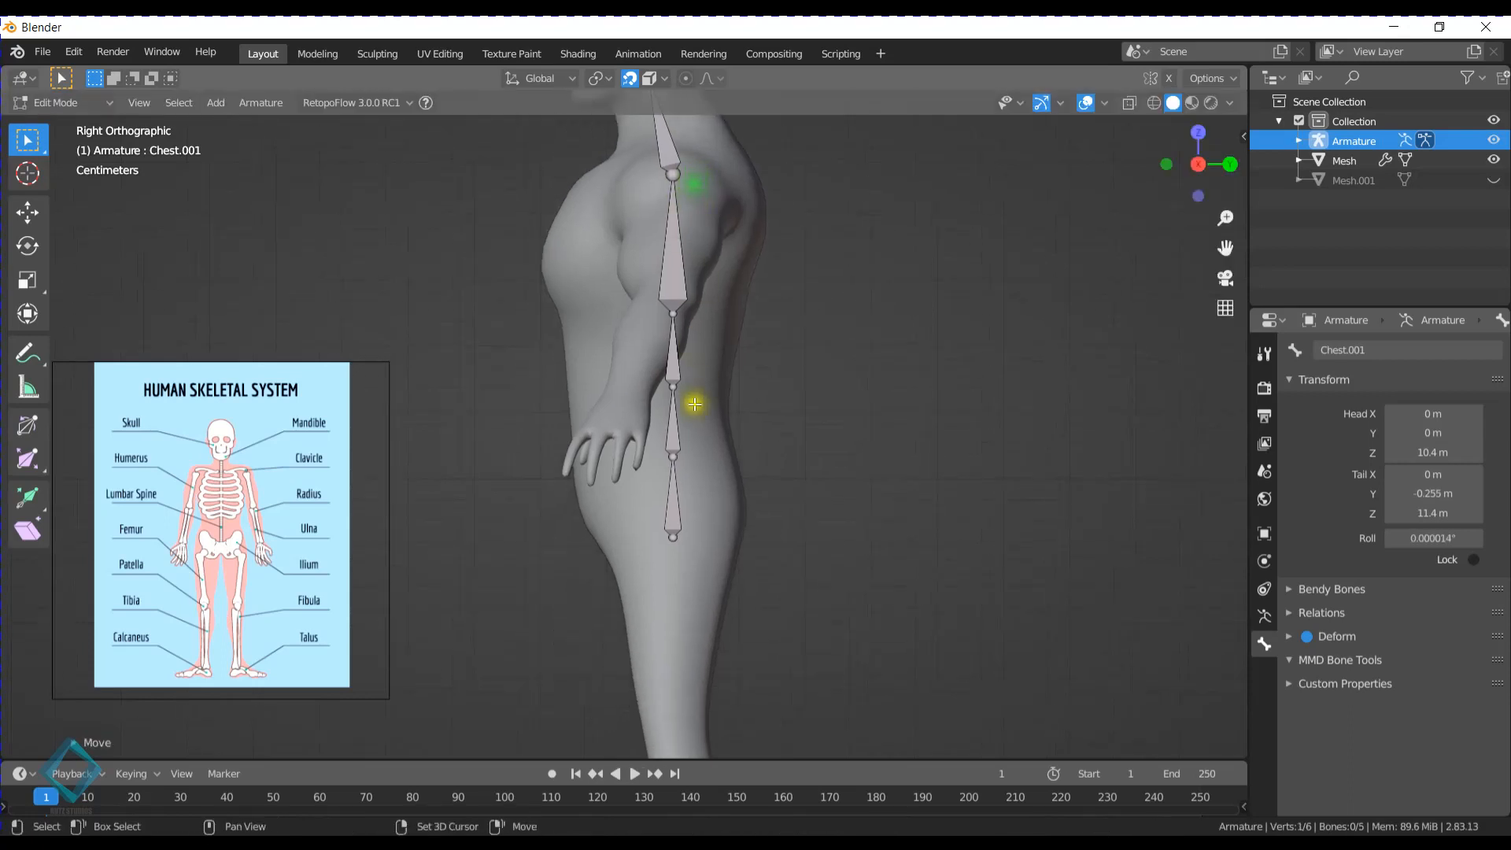
middle_click_drag(666, 273, 655, 479, "shift")
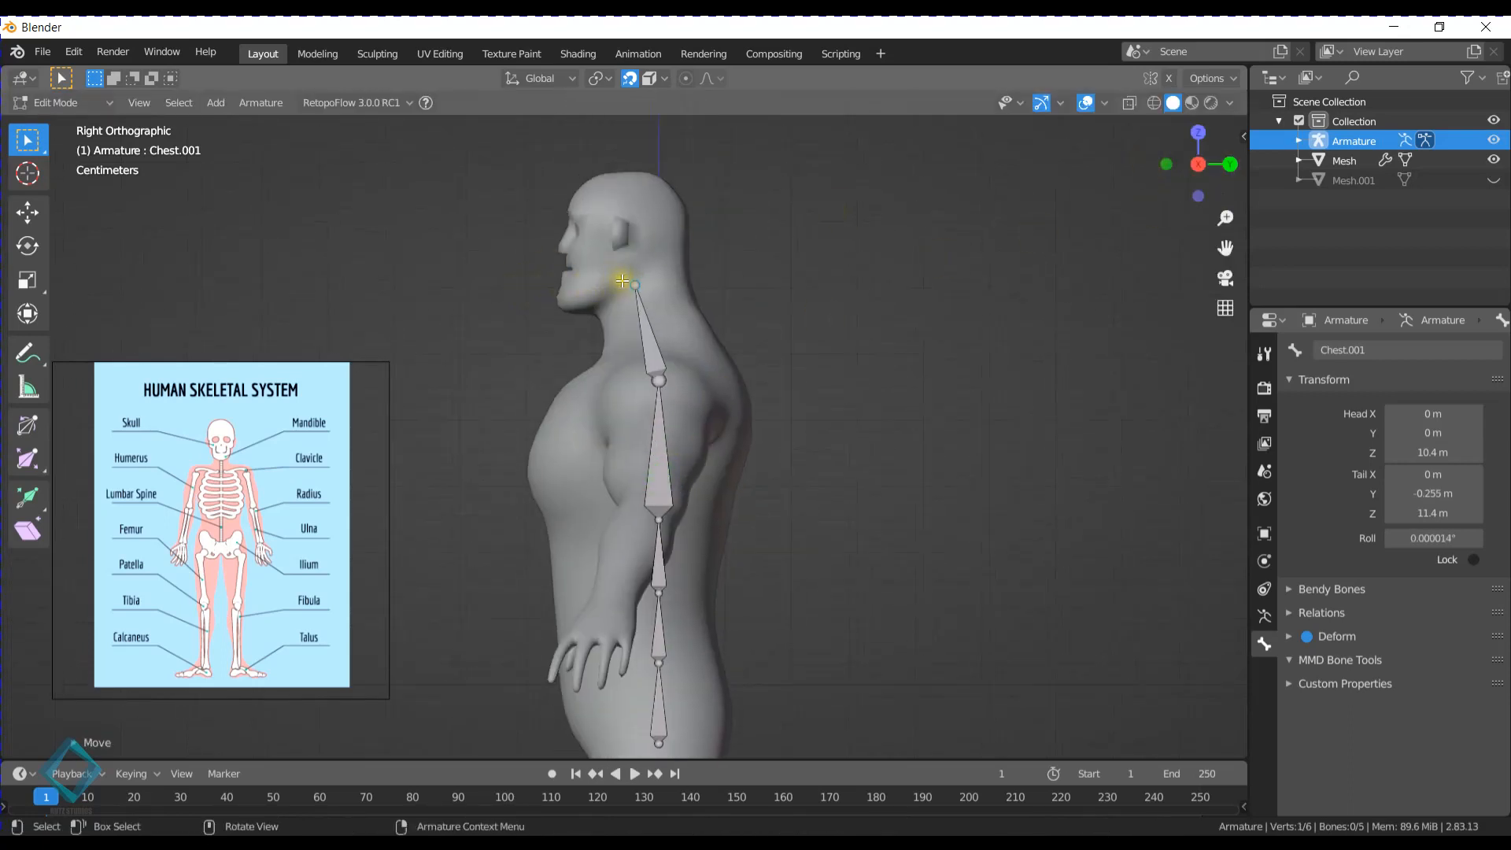
key("e")
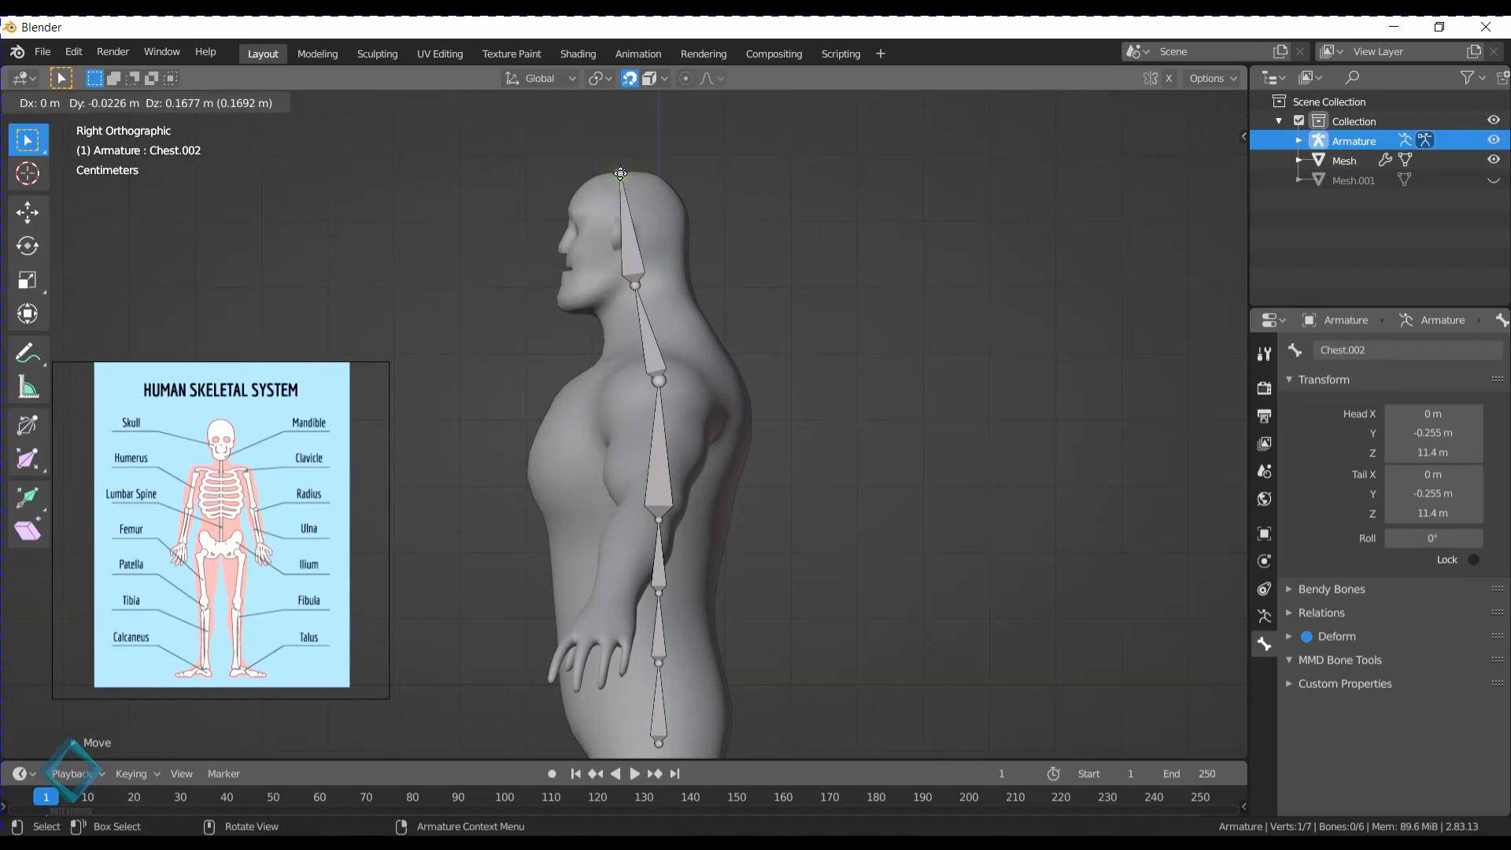
left_click(621, 173)
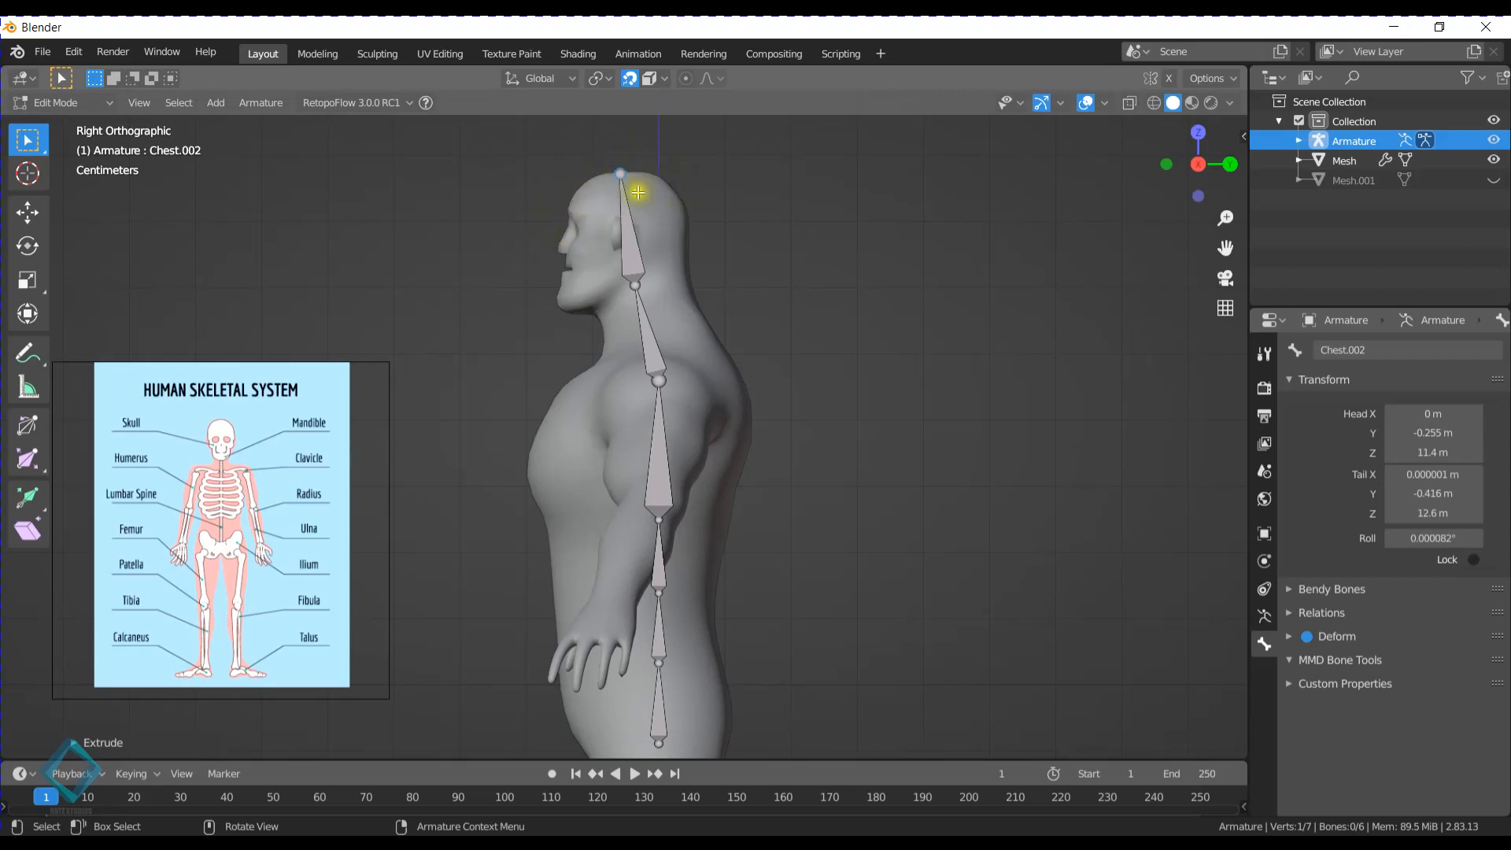
- Select the pelvis, spine and chest bones together and shift them slightly forward along Y to about -0.038 m
middle_click_drag(668, 331, 674, 292, "shift")
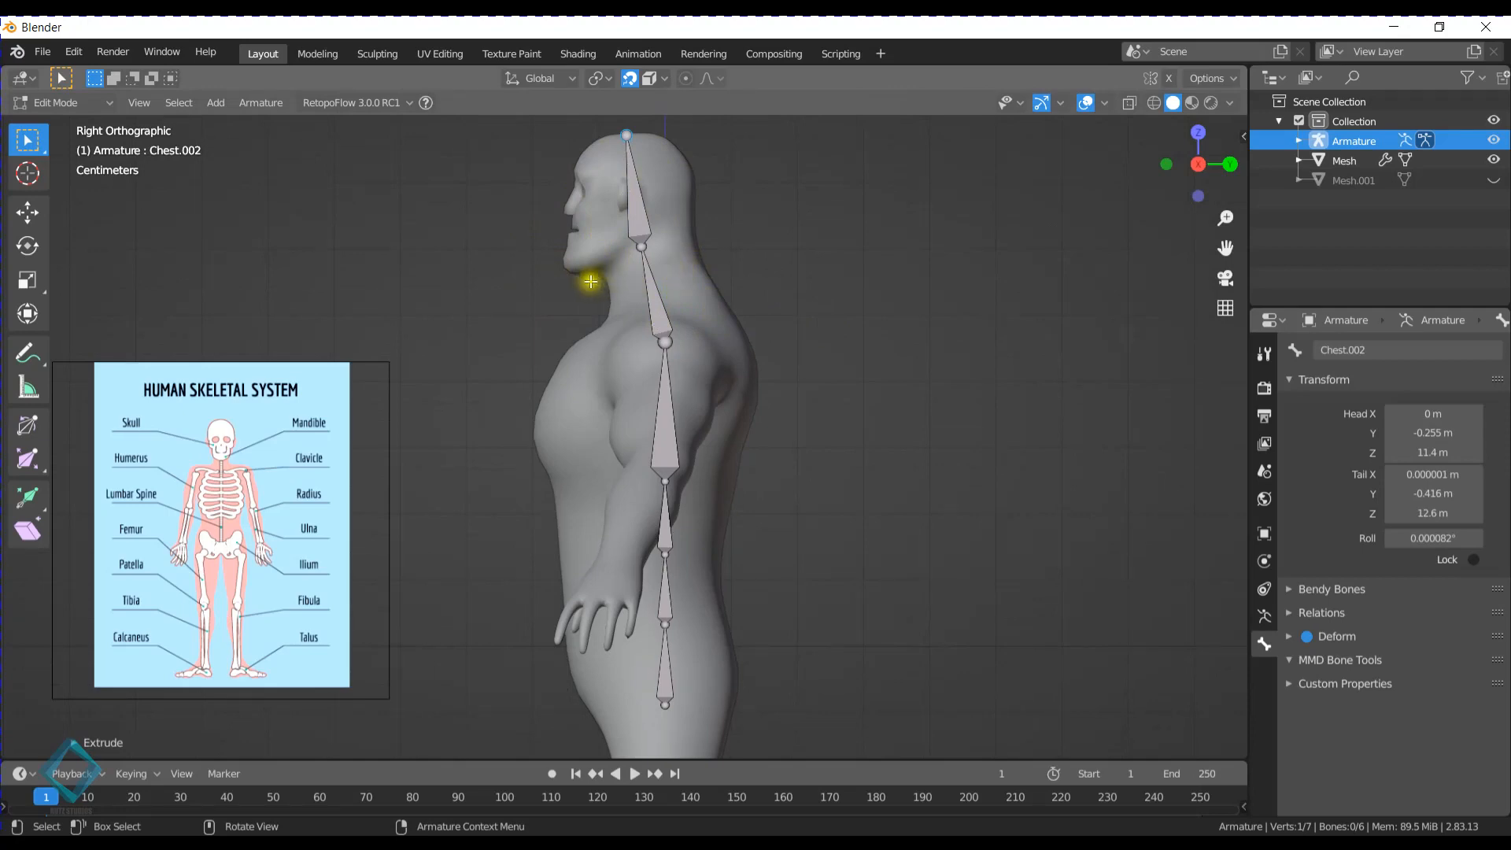
middle_click_drag(594, 280, 665, 287)
left_click_drag(626, 179, 735, 635)
key("g")
key("y")
key("y")
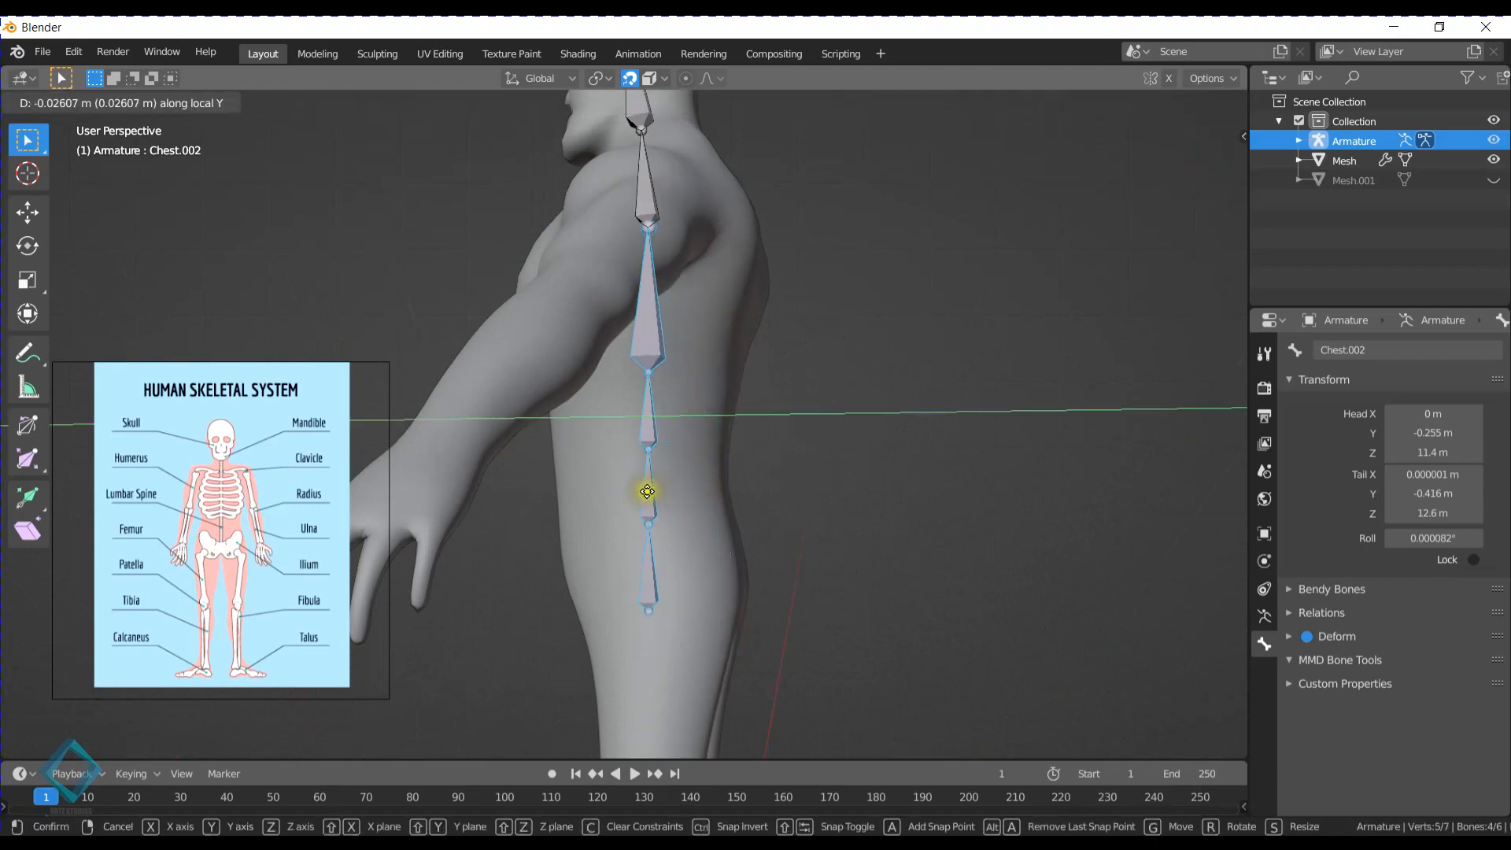
left_click(649, 480)
middle_click_drag(662, 472, 752, 427)
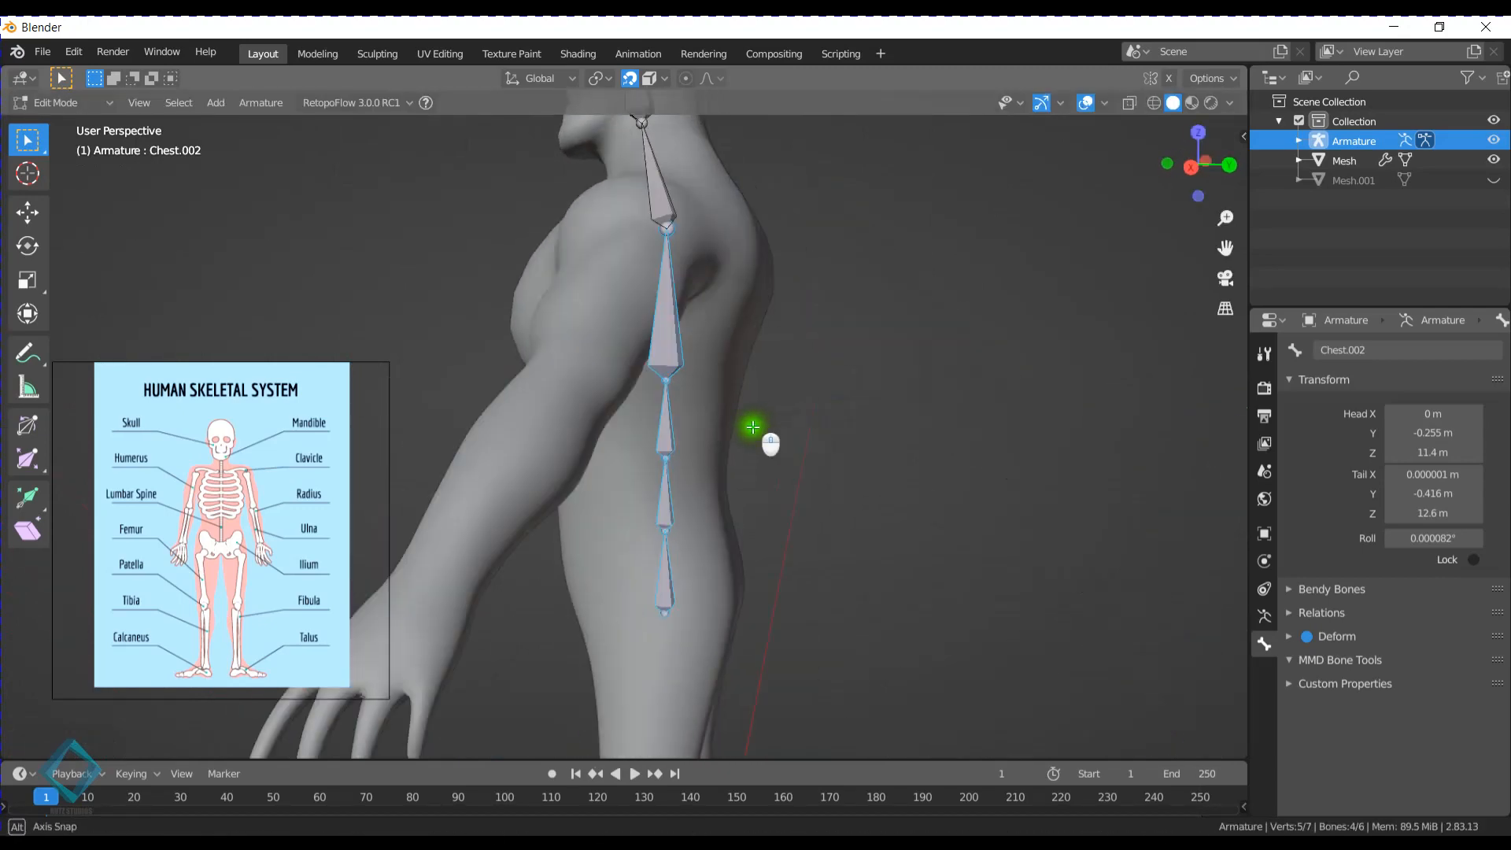
key("KP_3")
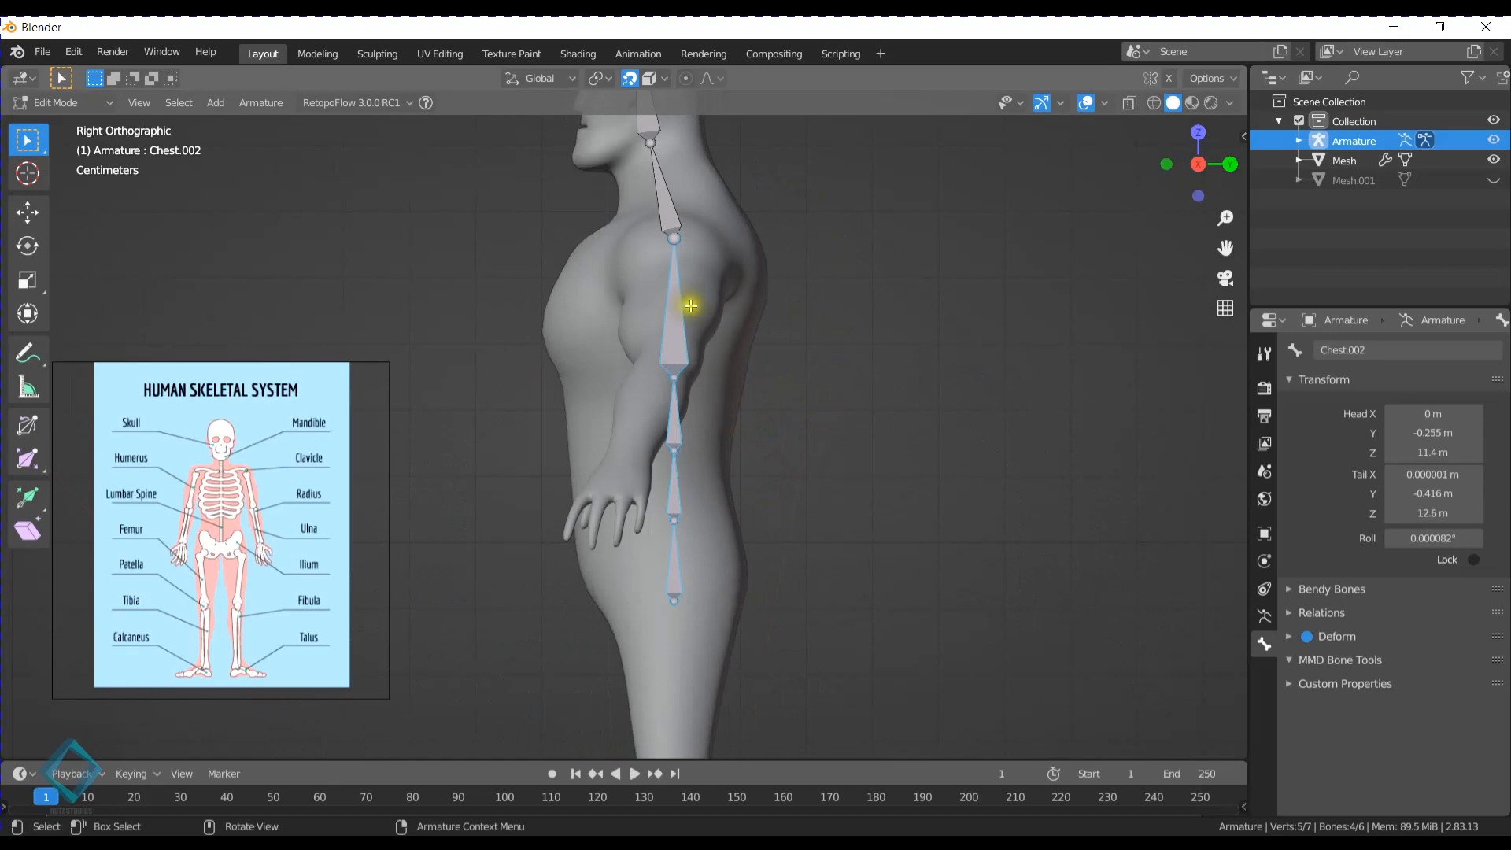
key("g")
key("y")
key("y")
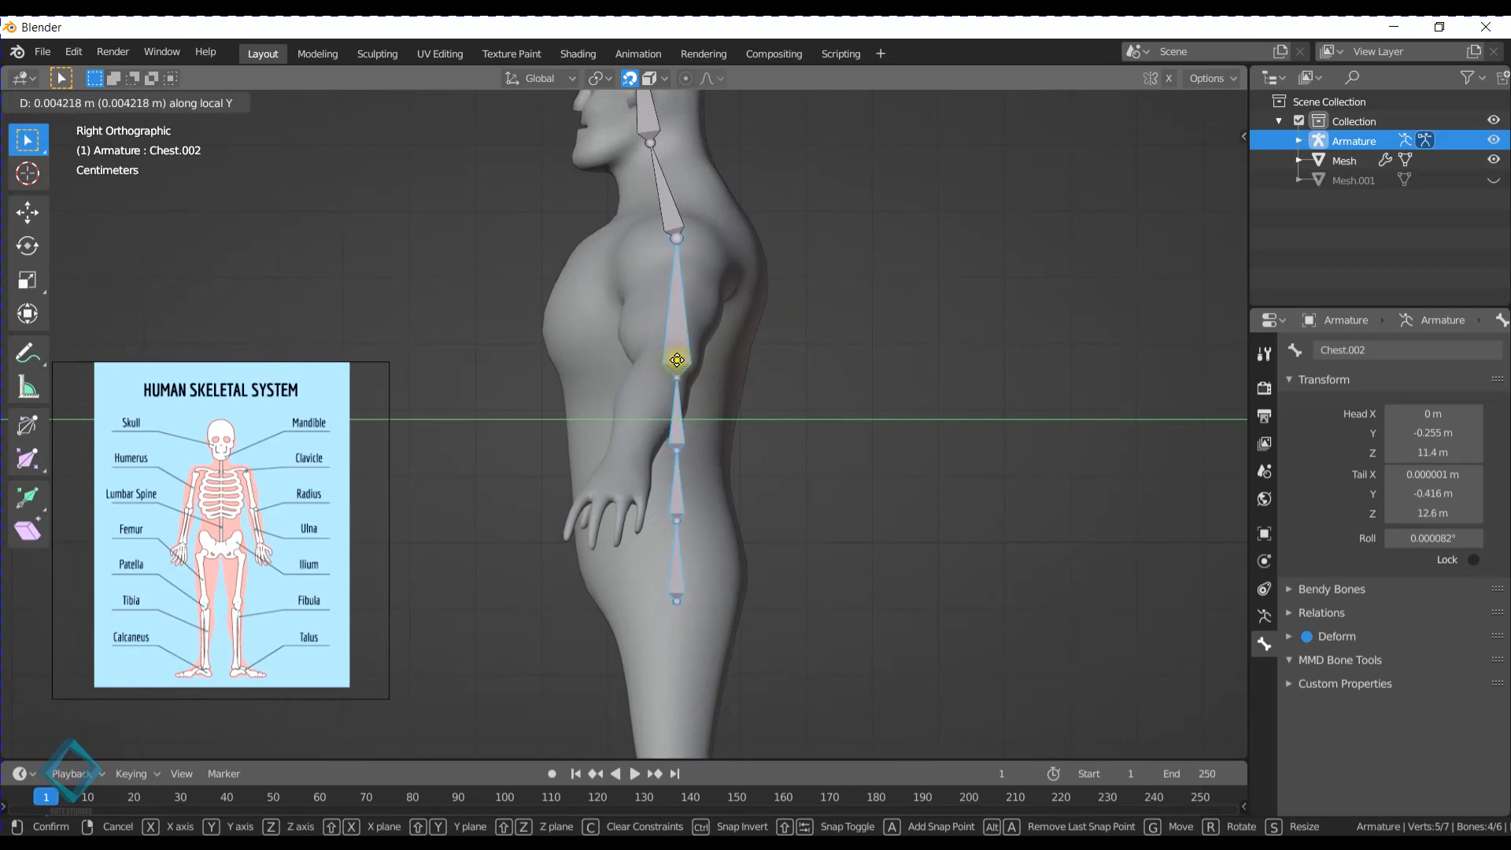
left_click(669, 360)
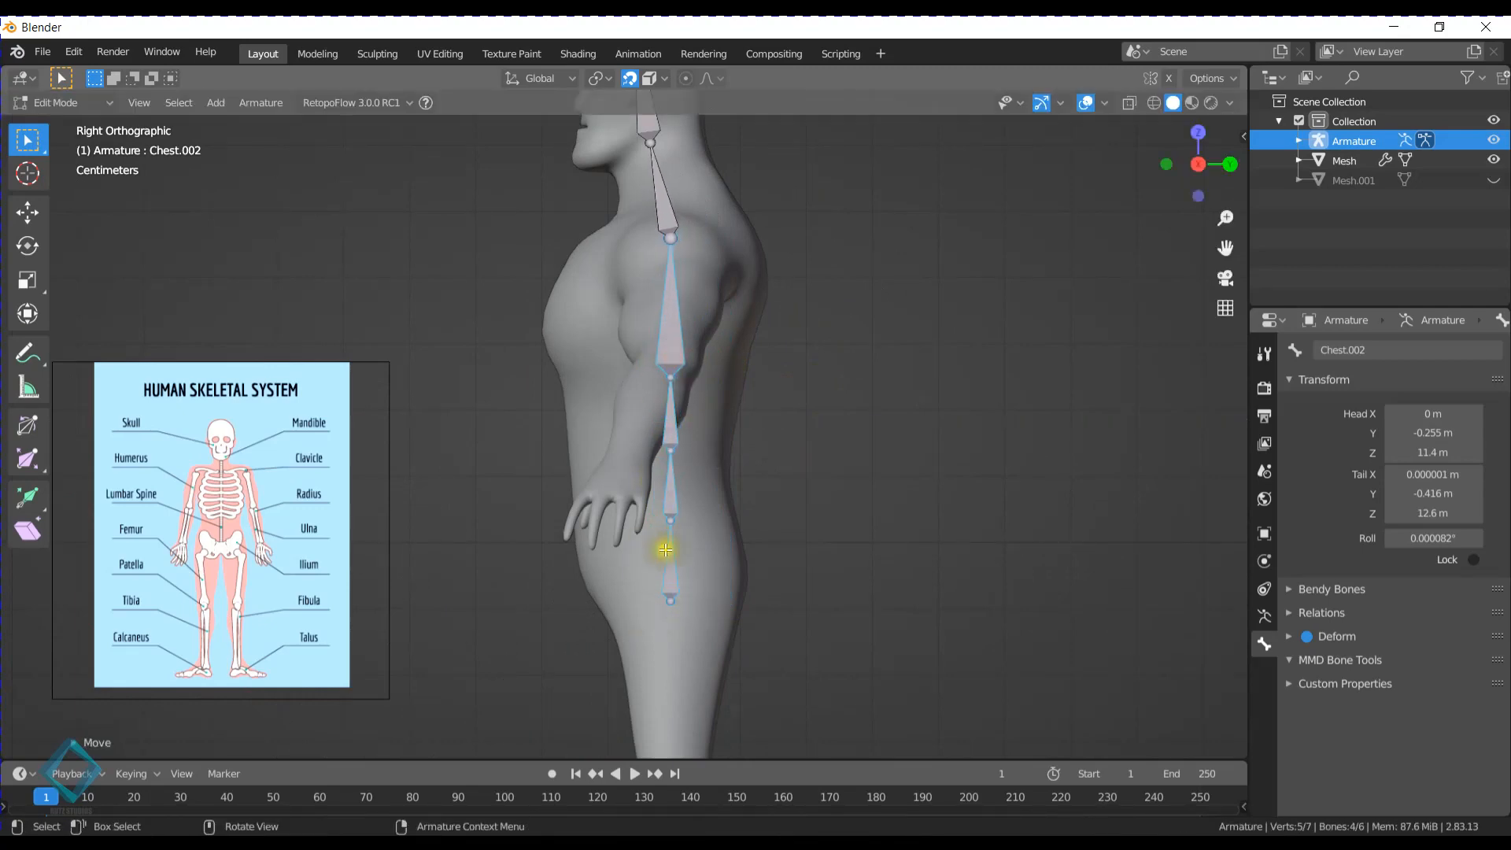
- In the front view, duplicate the Pelvis bone and place the copy over the character's left hip at about 0.563 m in X
middle_click_drag(685, 590, 664, 270, "shift")
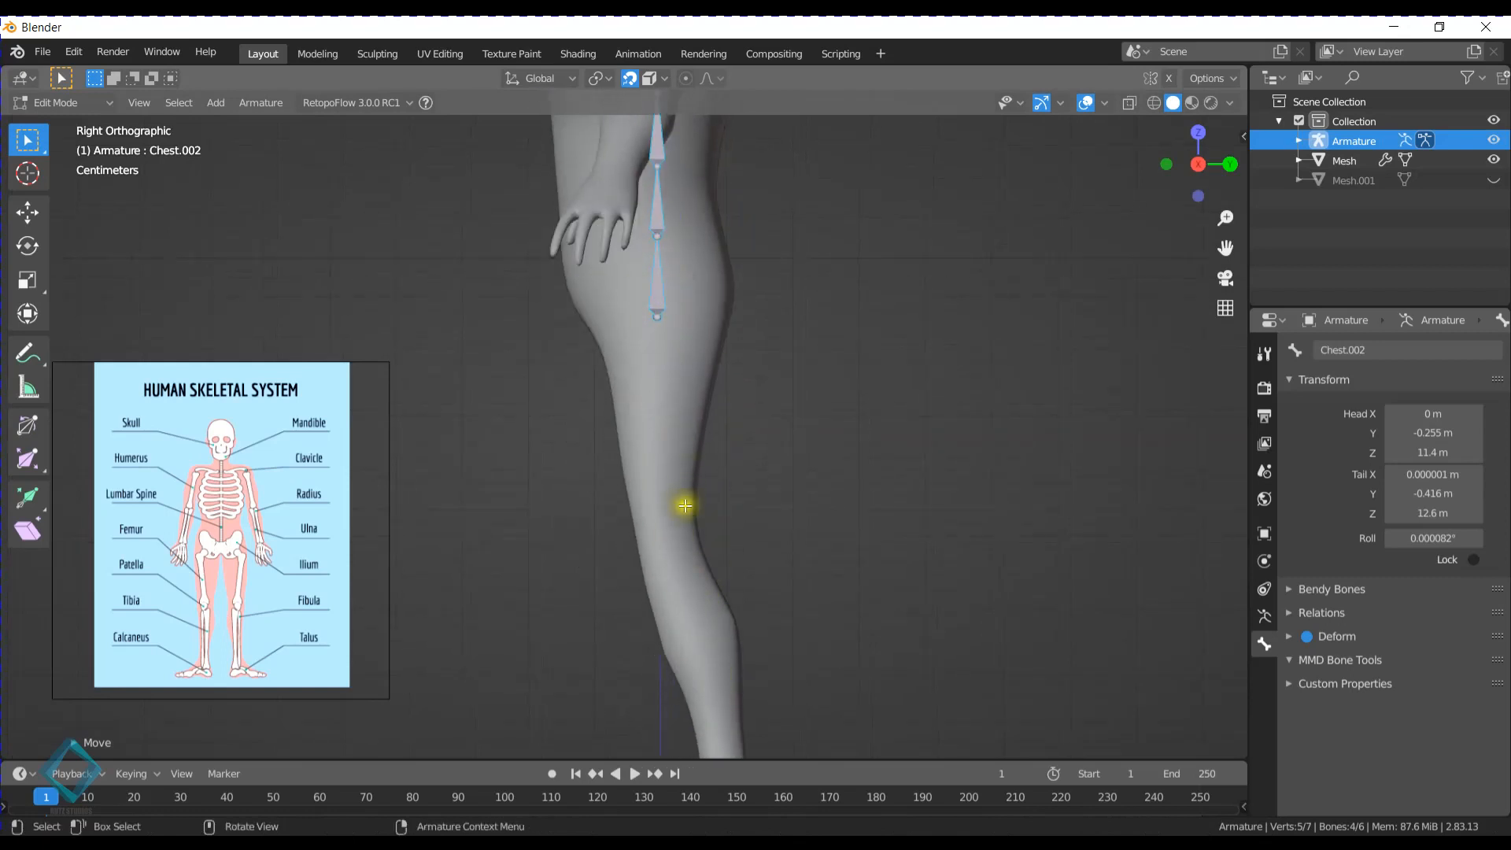
key("KP_1")
middle_click_drag(661, 184, 685, 432, "shift")
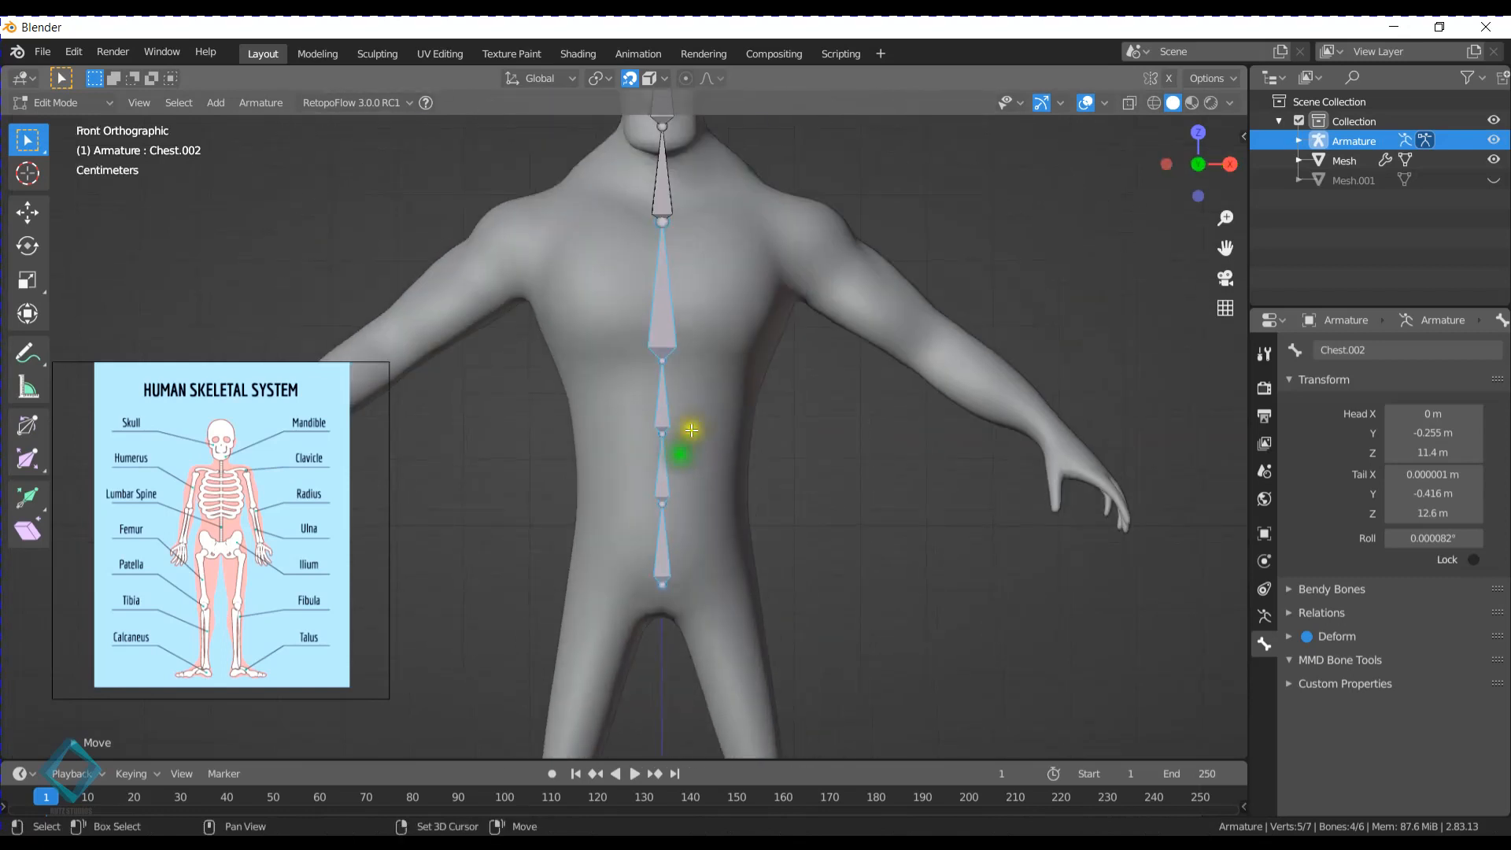
middle_click_drag(661, 573, 621, 410, "shift")
left_click(649, 440)
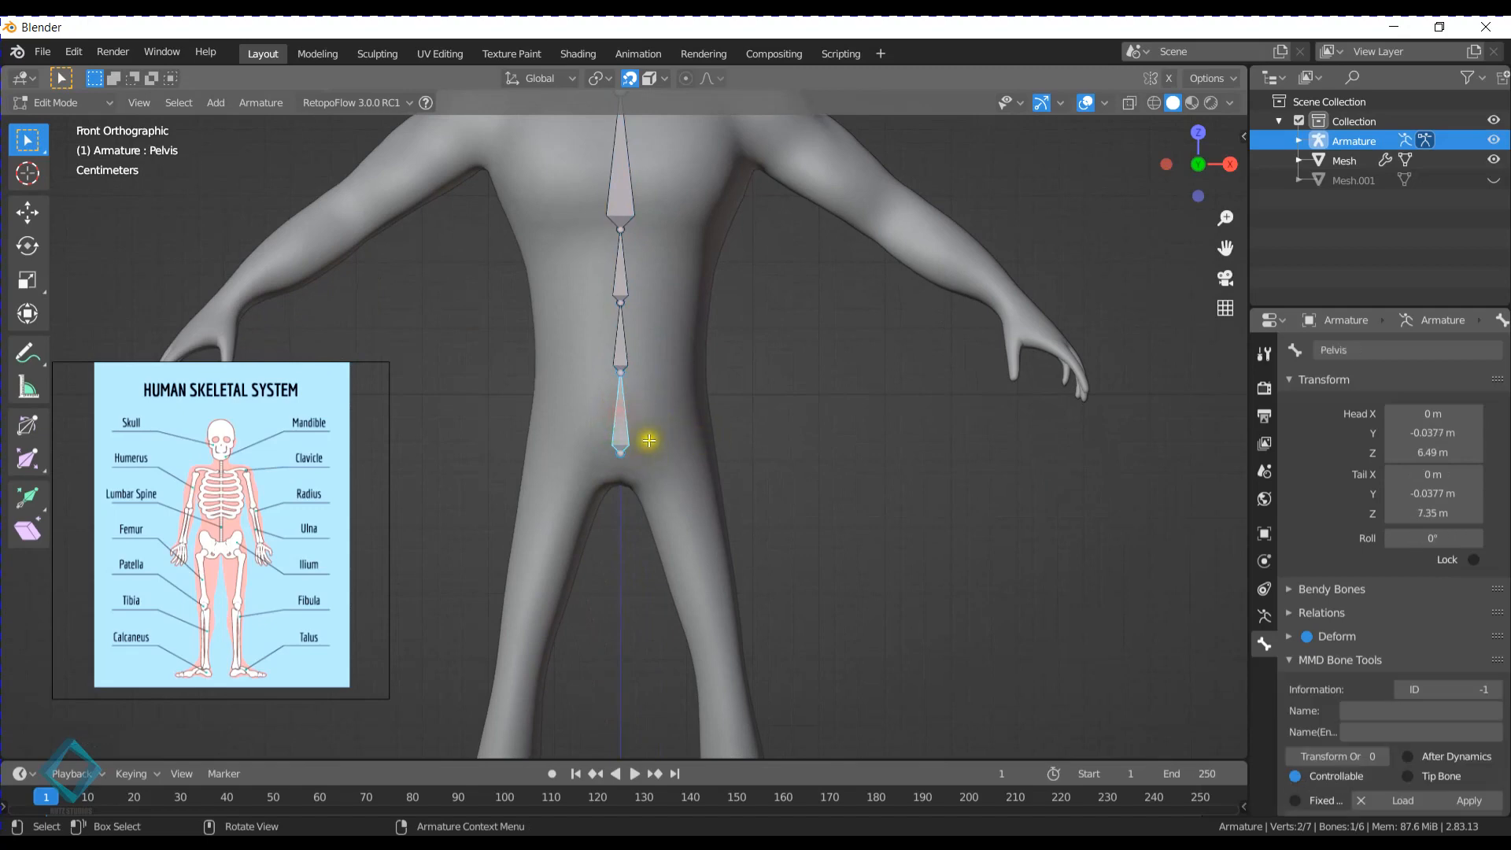
key("shift+d")
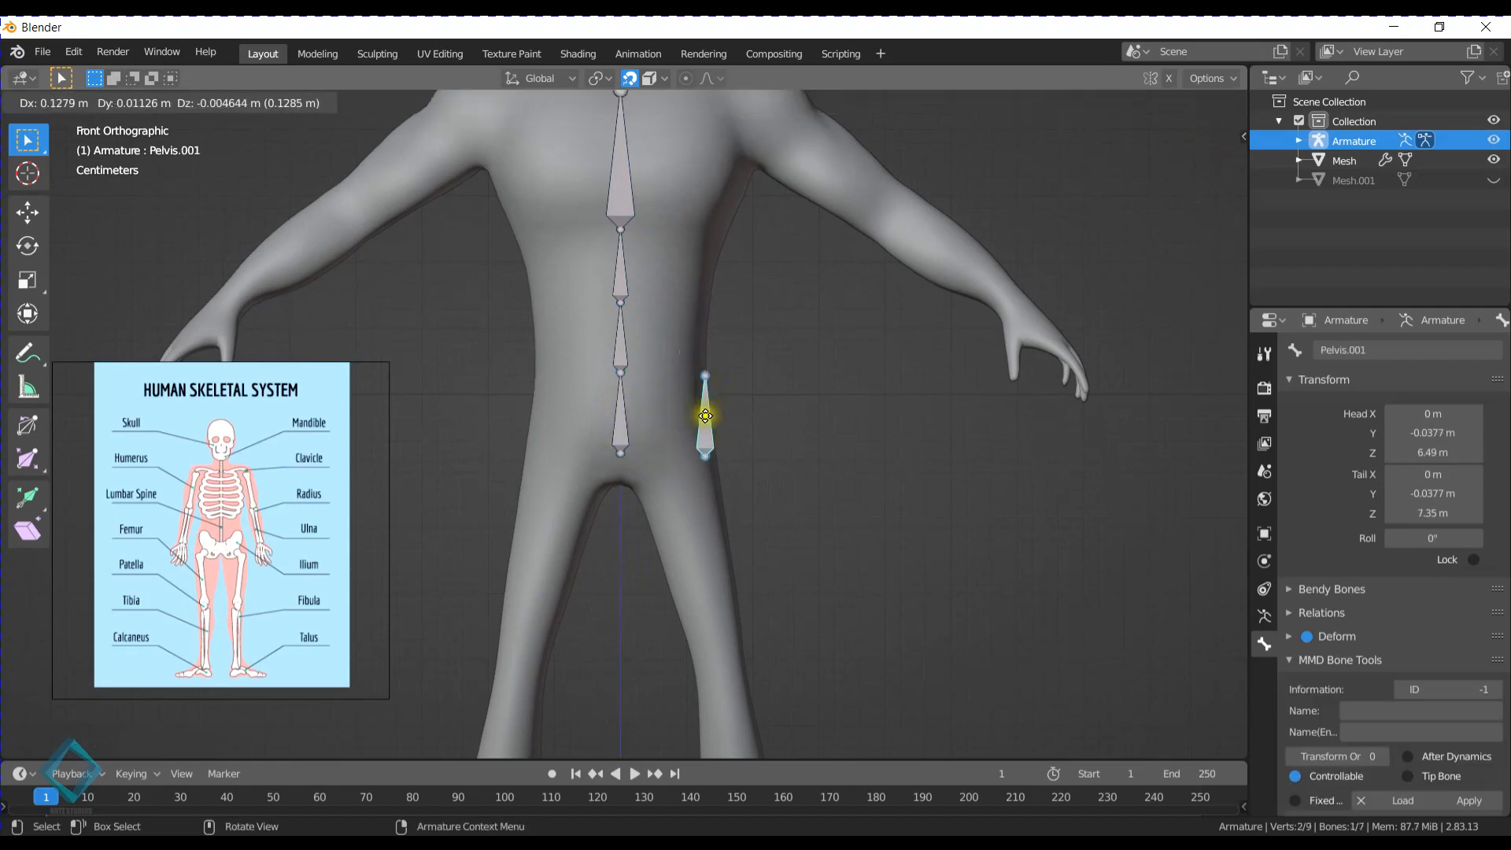
left_click(674, 410)
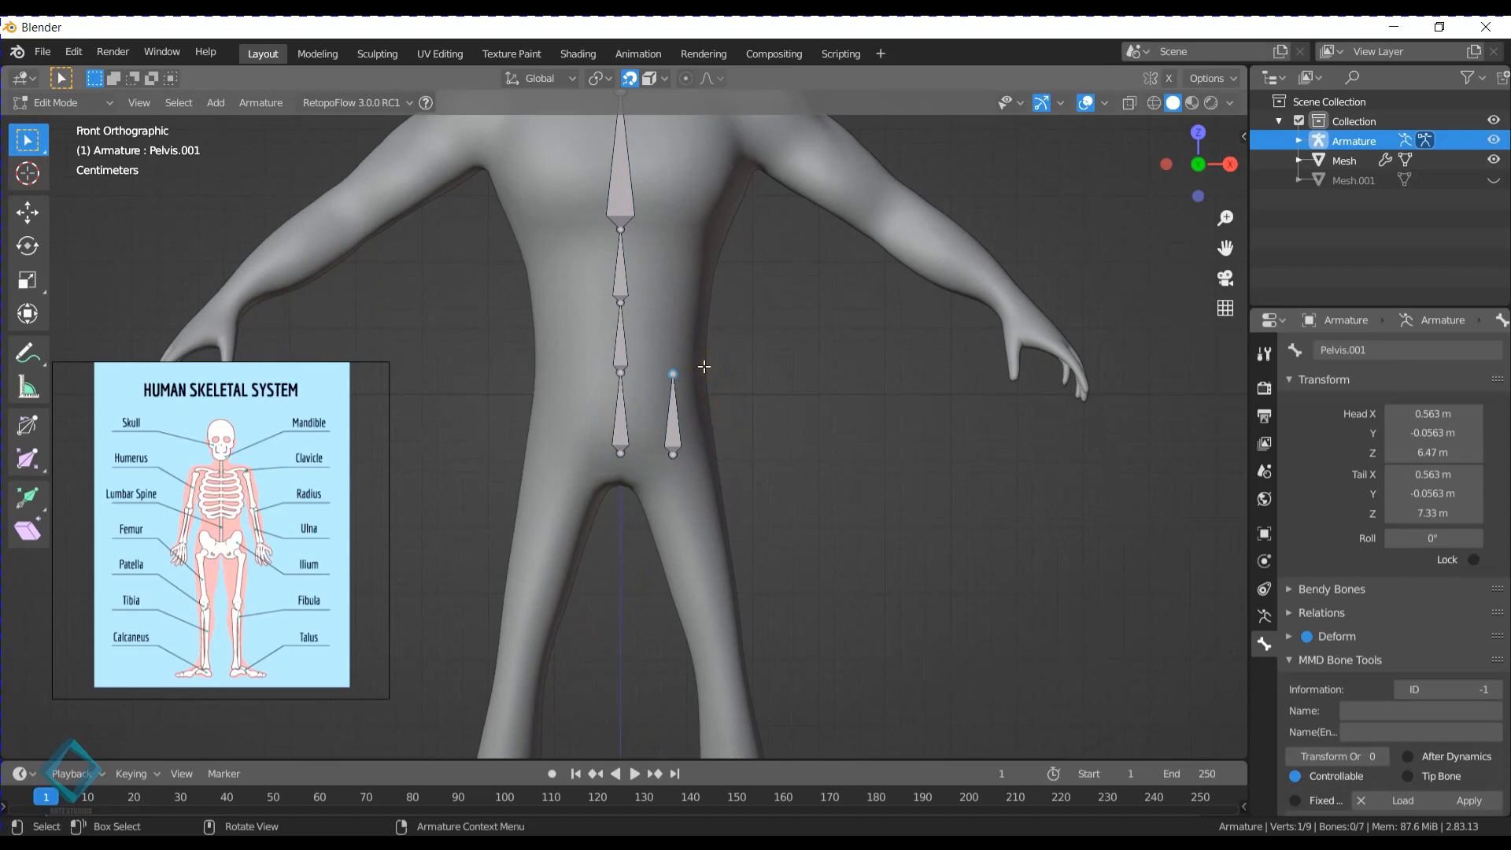
- Delete the duplicated bone beside the Pelvis bone
key("r")
key("Escape")
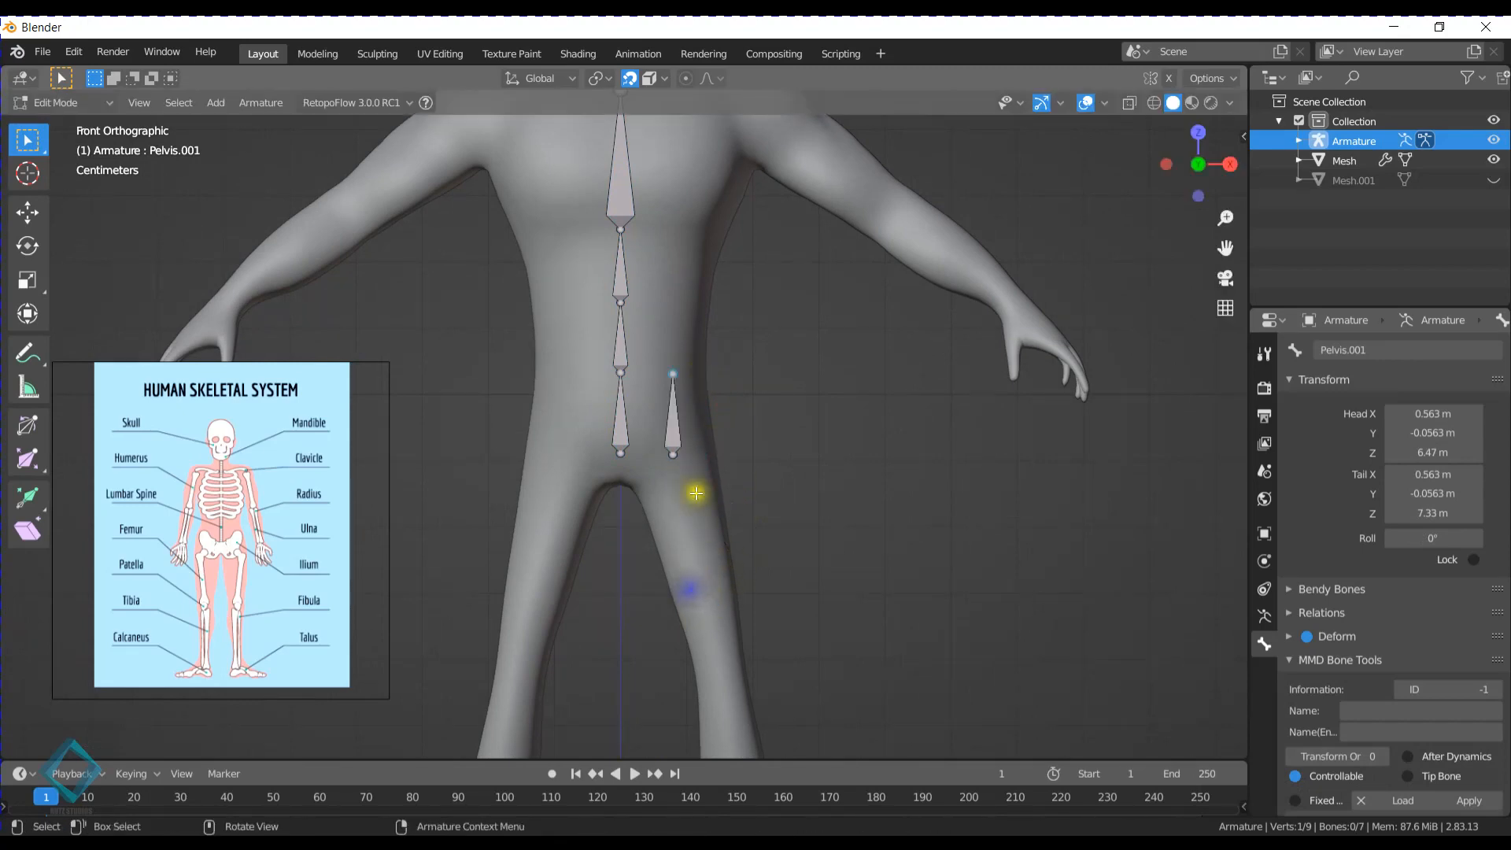
left_click(682, 433)
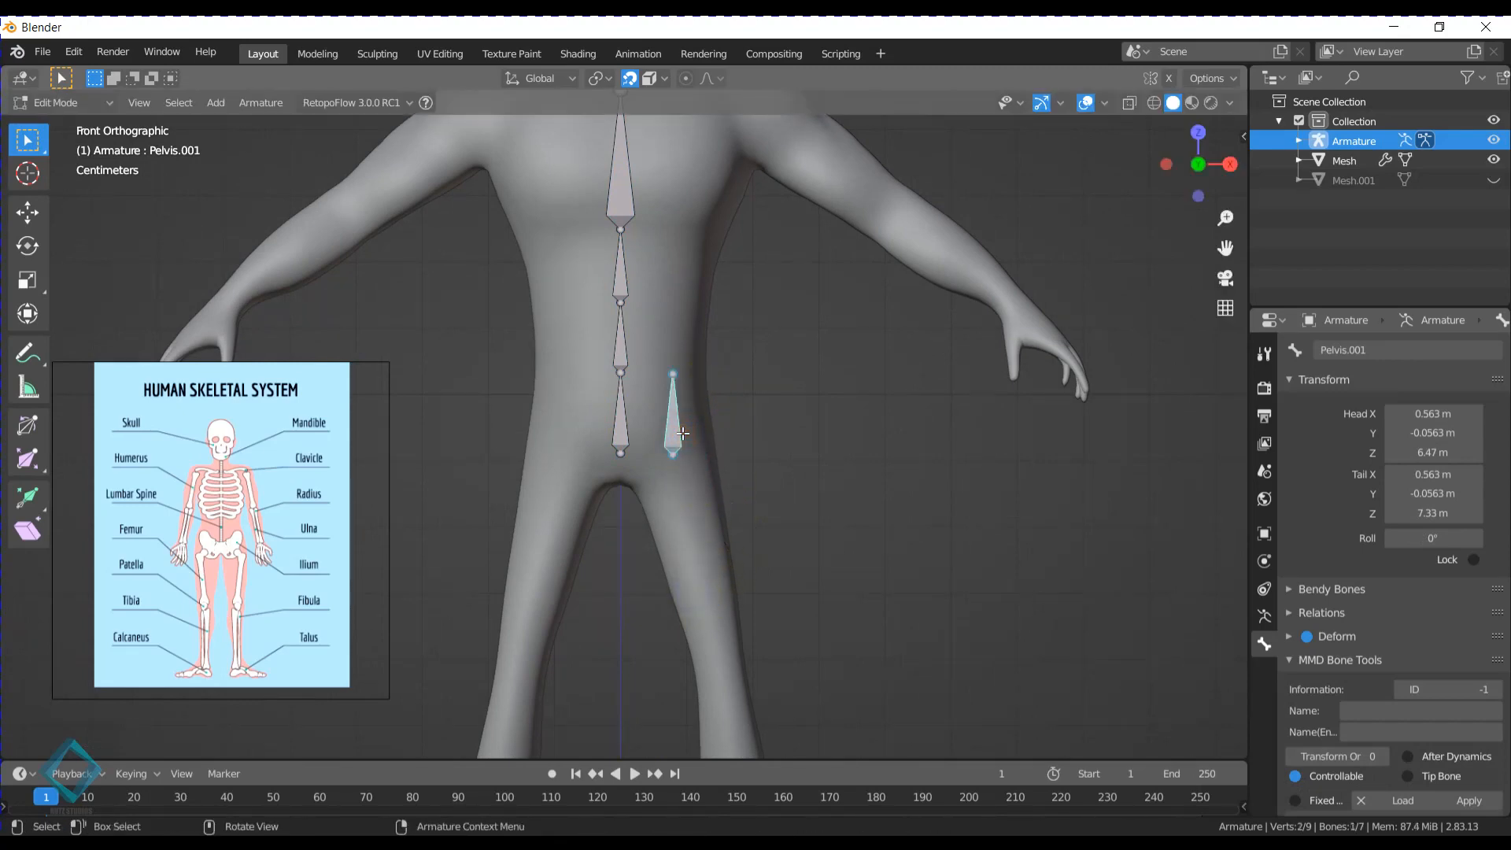
key("x")
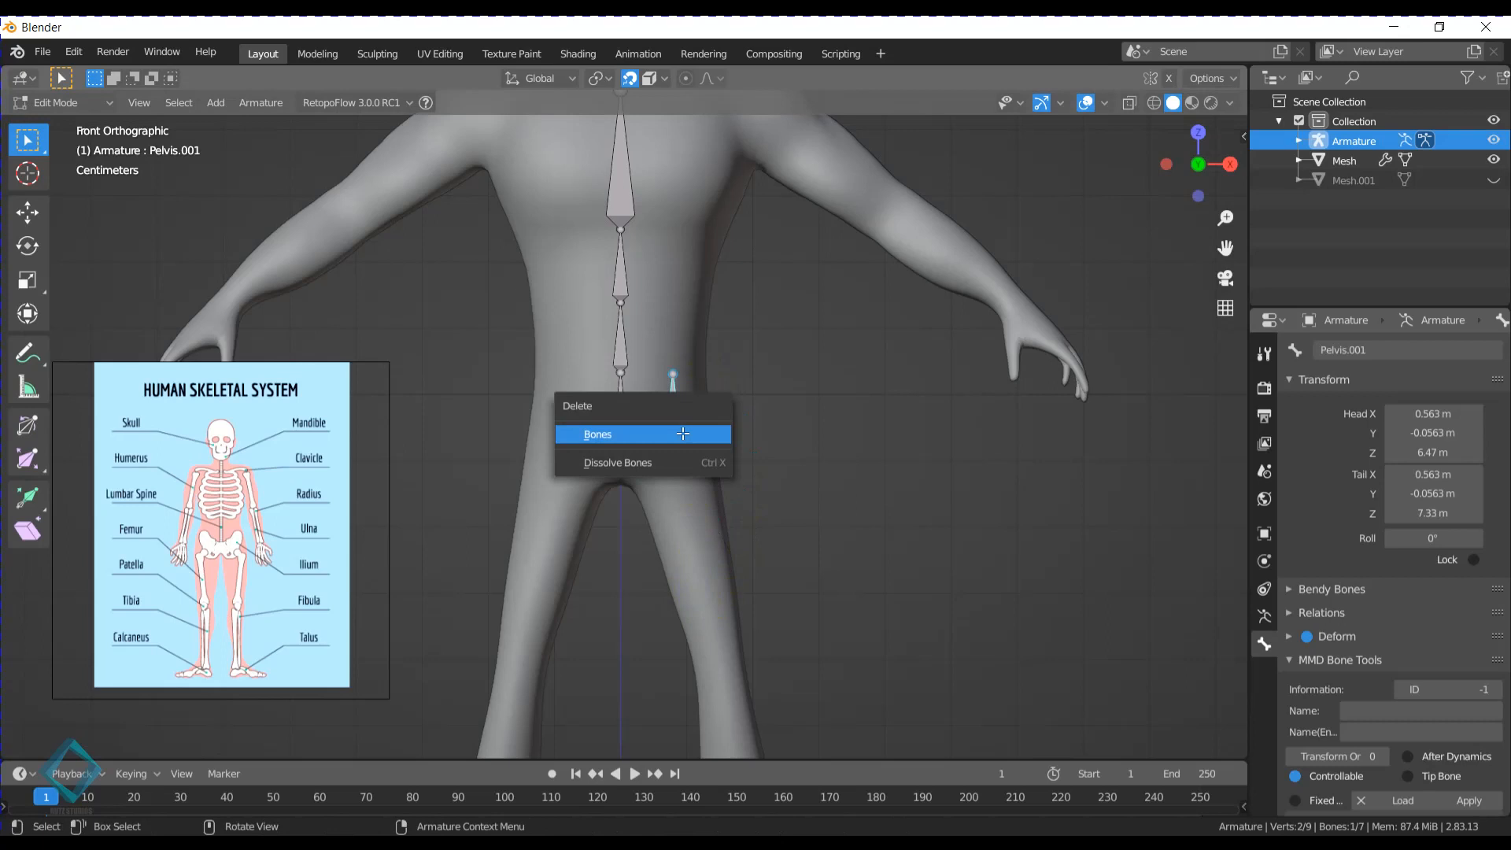
left_click(682, 434)
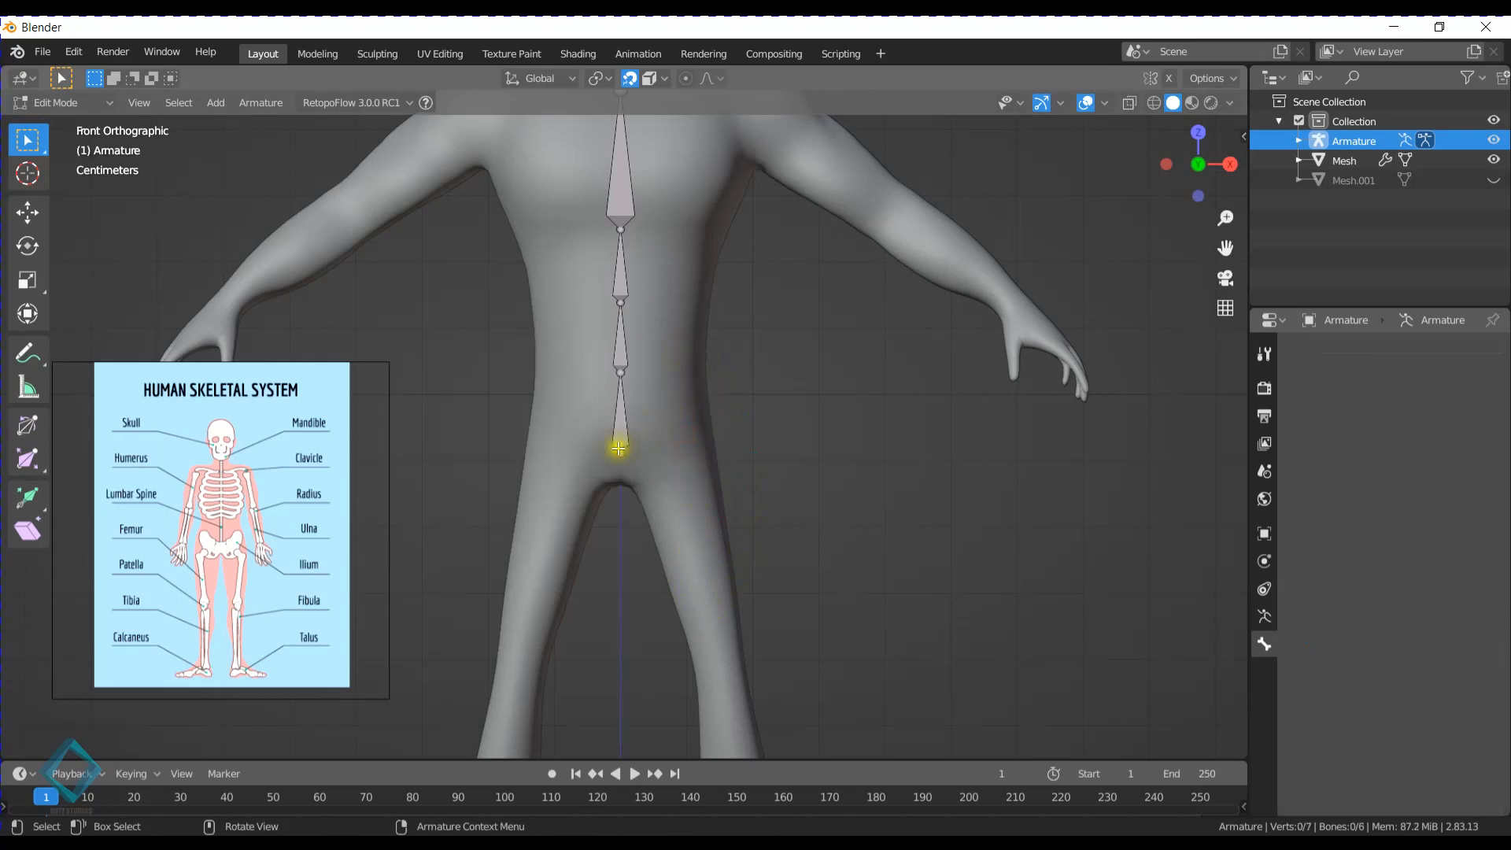
- Select the Pelvis bone at the base of the spine chain
left_click(619, 448)
left_click(622, 437)
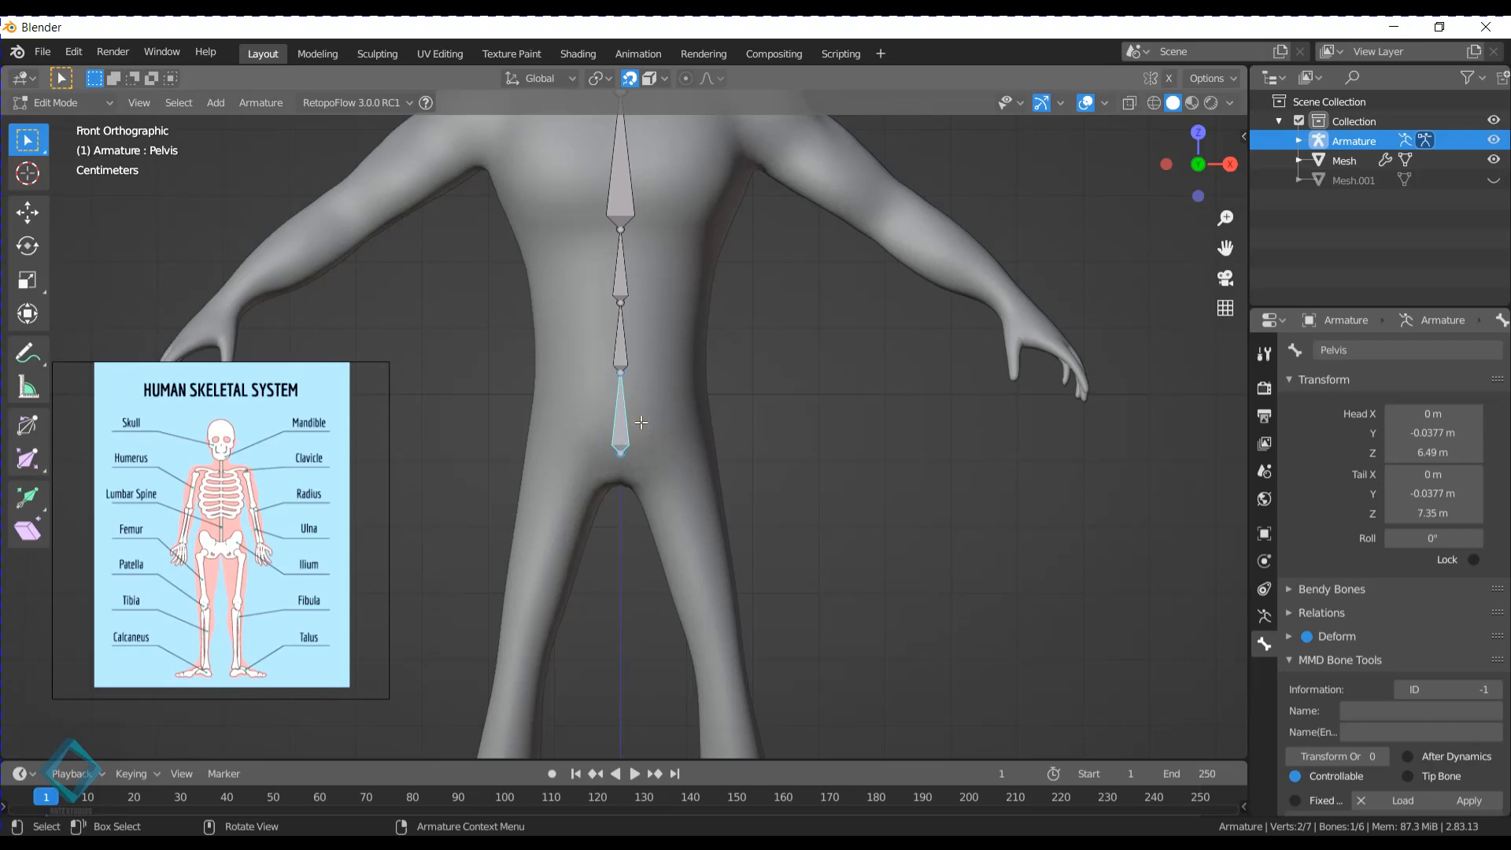
- Extrude a bone from the Pelvis bone's base out to the character's left hip, ending at about X 0.825 m, Z 6.96 m
left_click(619, 454)
key("e")
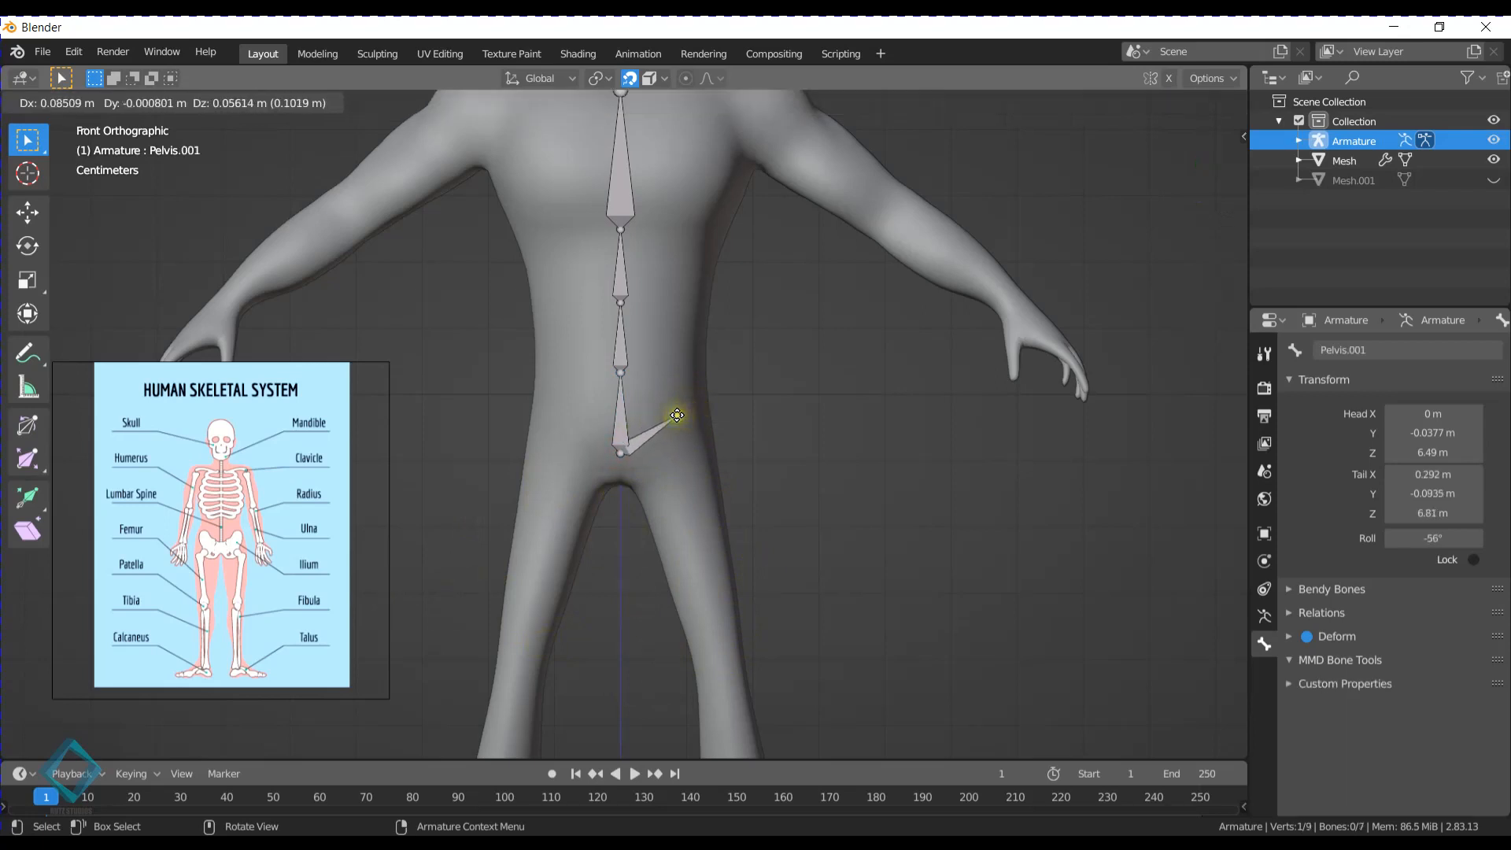
left_click(697, 407)
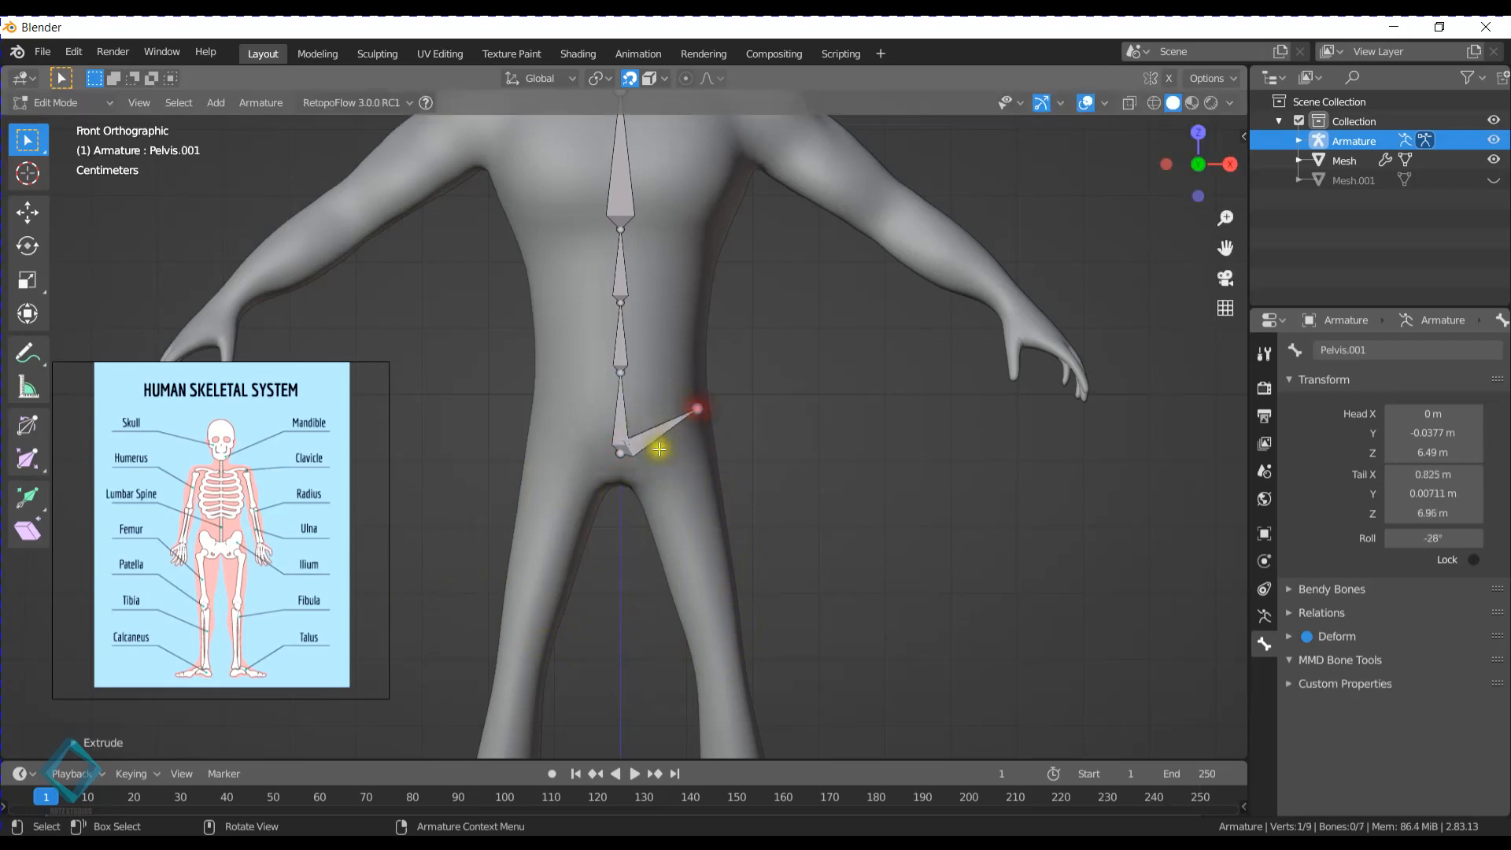
- Rename the bone running from the pelvis base to the left hip as Hip.L
left_click(672, 420)
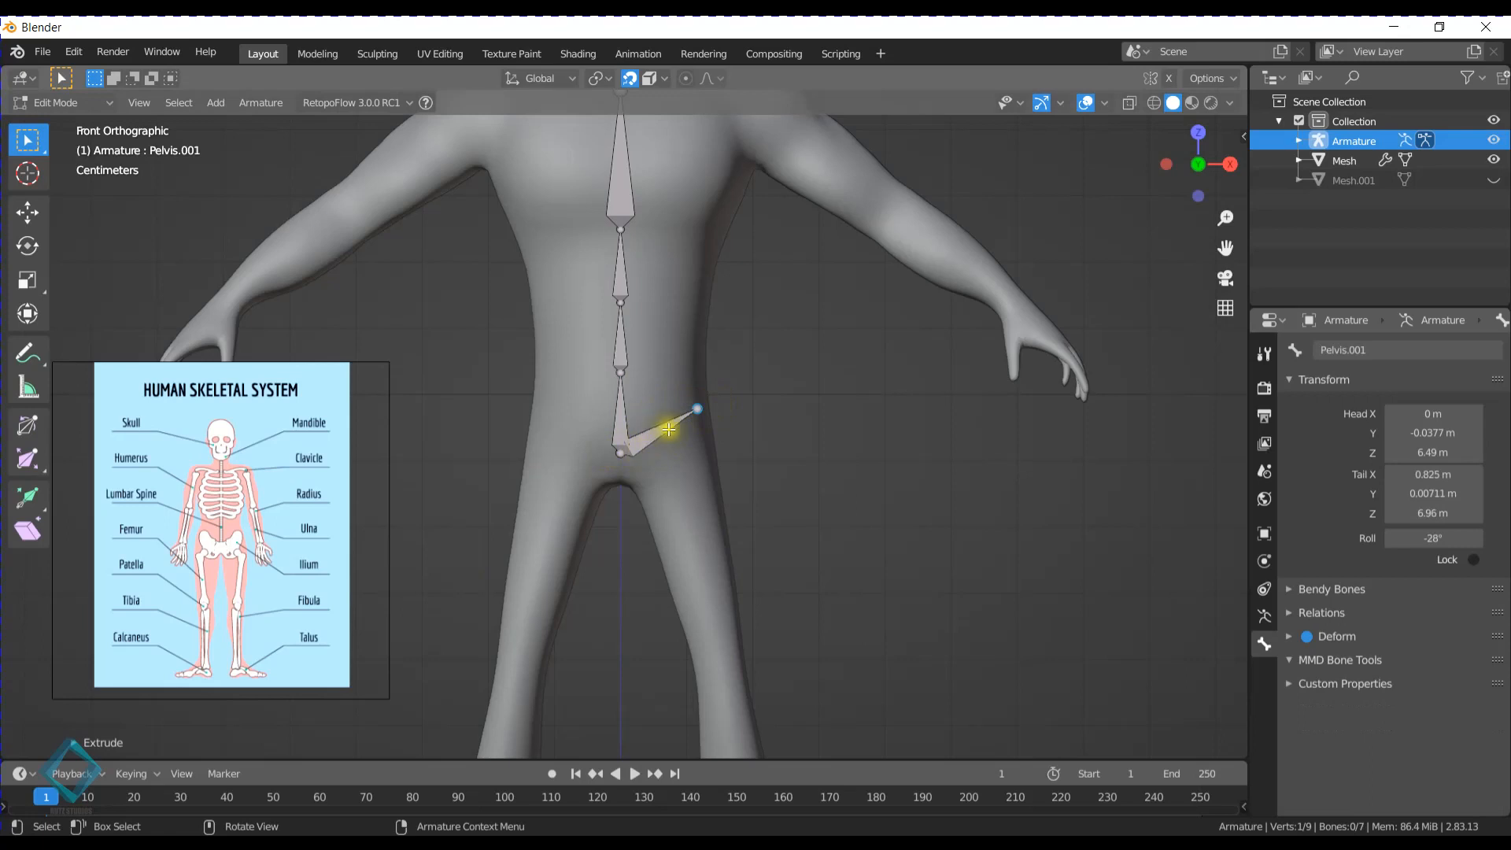
left_click(1265, 618)
left_click(1265, 644)
left_click(1409, 349)
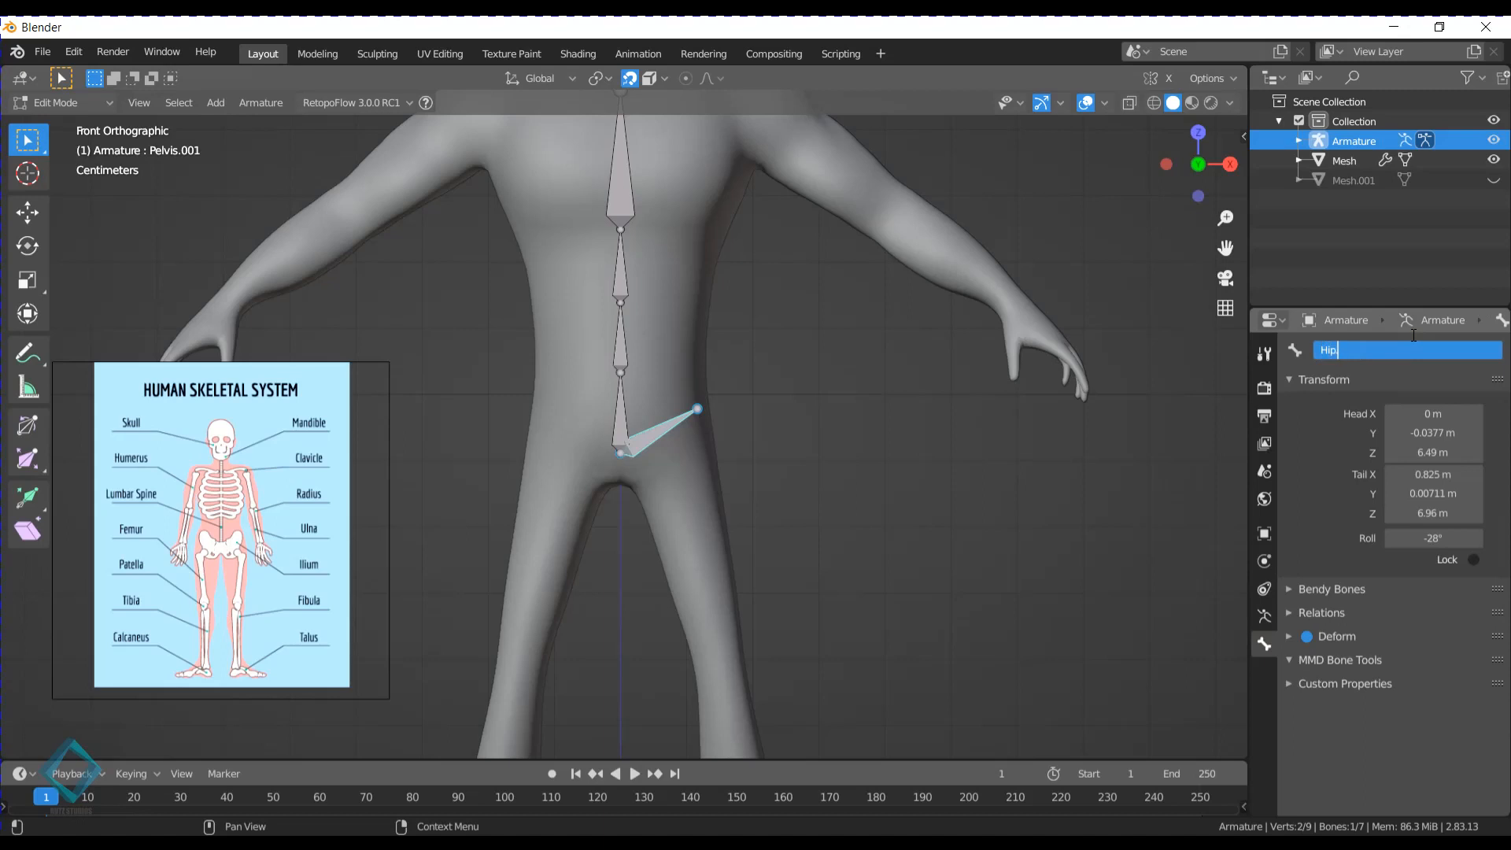
key("Return")
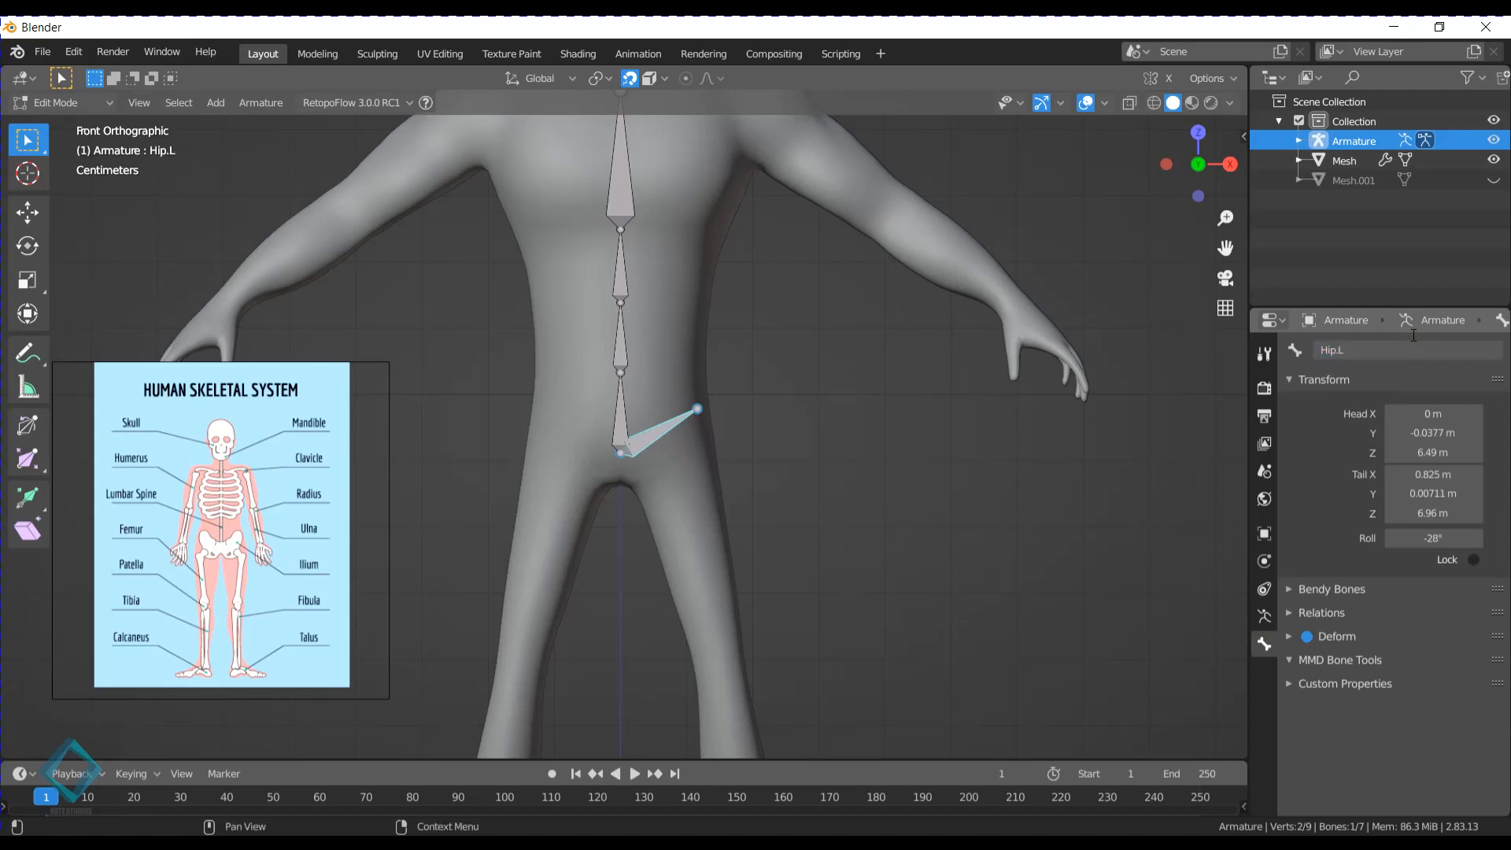
left_click(1363, 348)
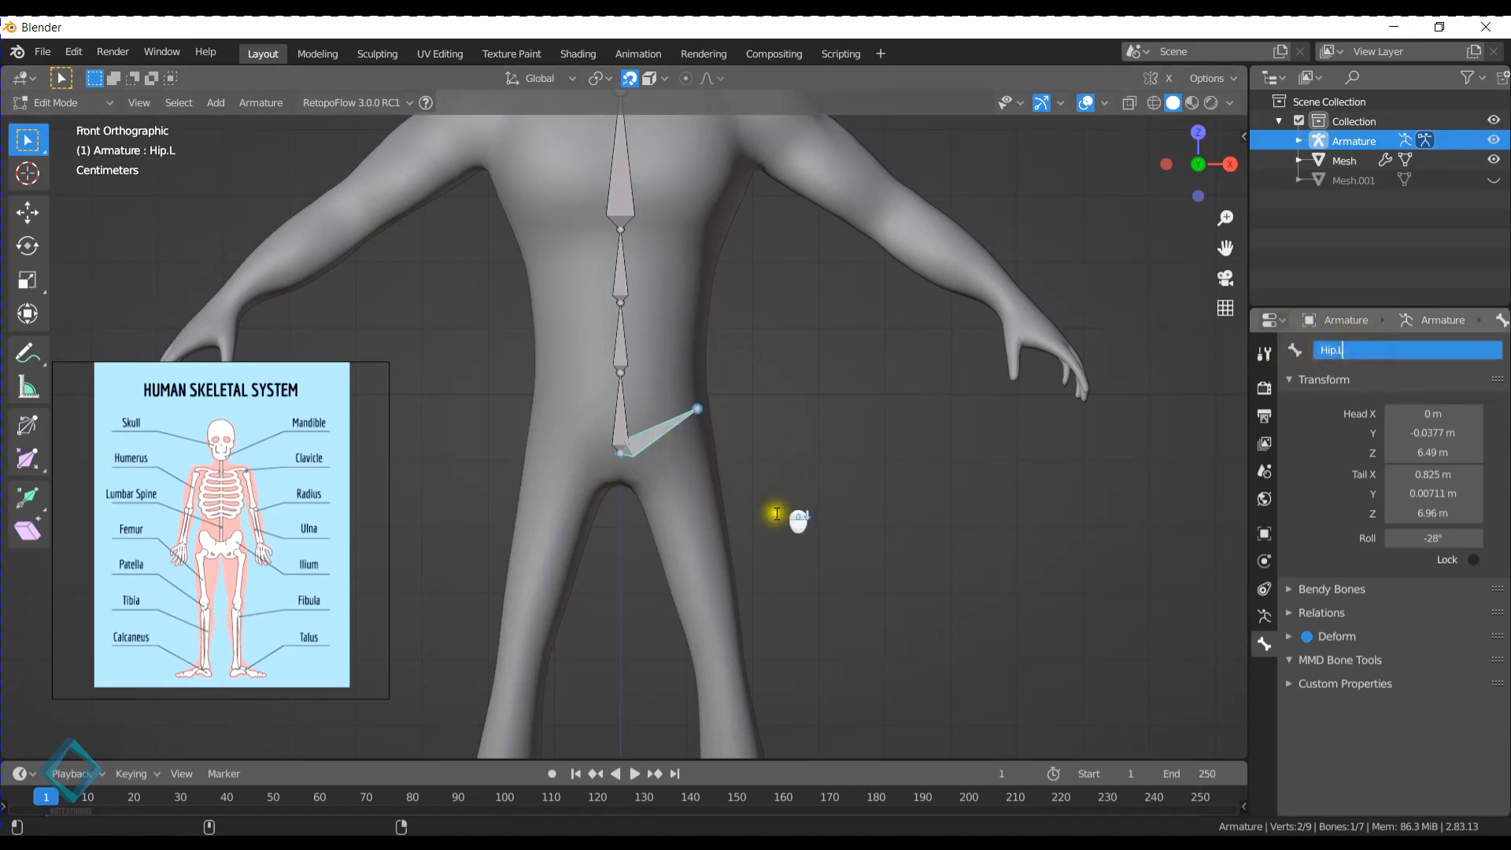
- Examine the left hip bone and the spine chain inside the body from the back, front and side
middle_click(759, 407)
middle_click_drag(662, 334, 593, 401)
scroll(594, 401, "down", 4)
middle_click_drag(743, 385, 732, 381)
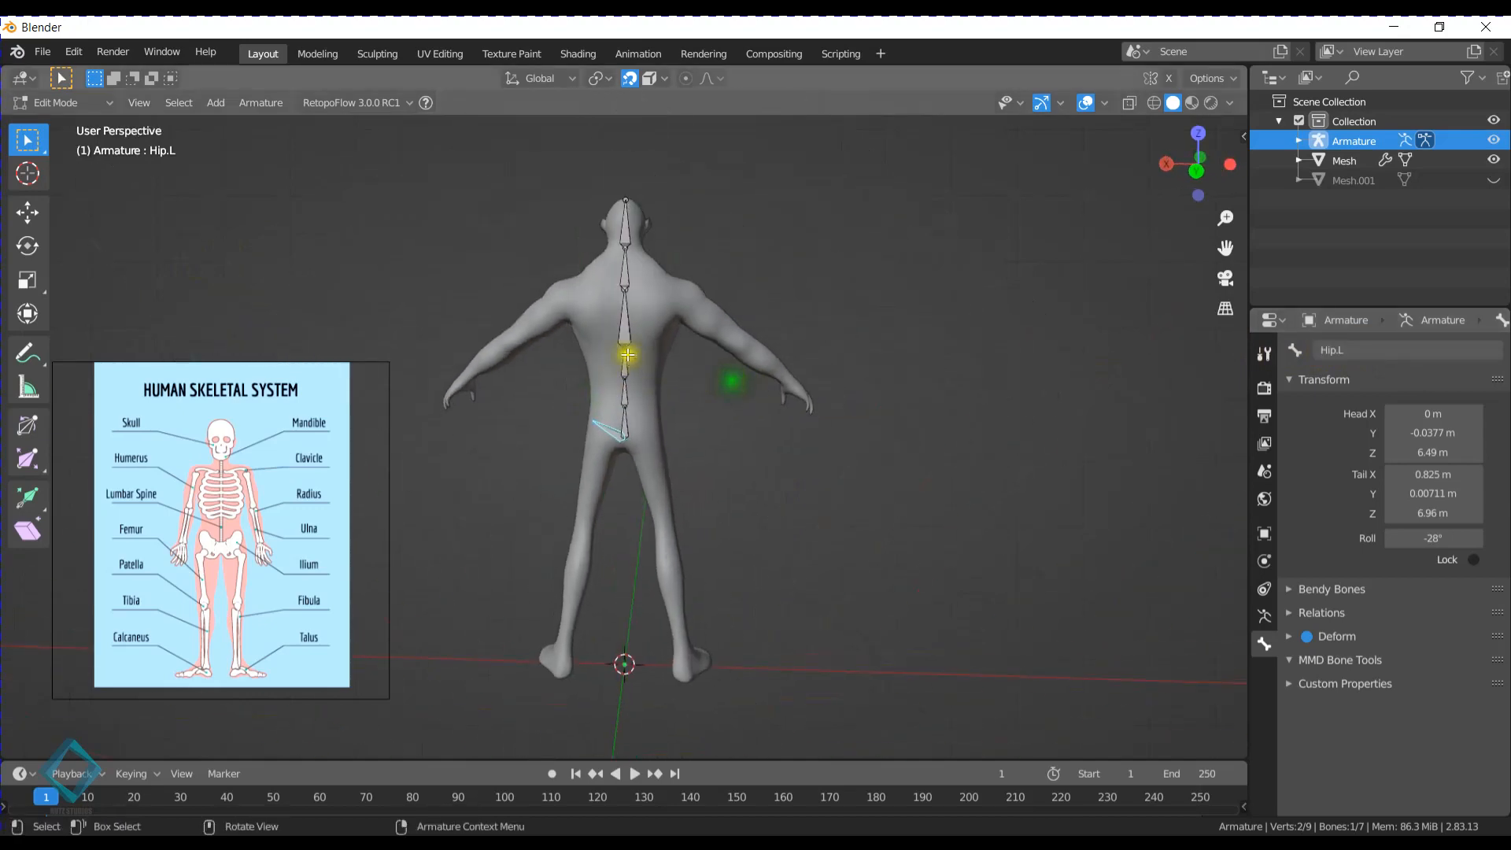
middle_click_drag(878, 332, 681, 314)
right_click(648, 459)
middle_click_drag(880, 327, 665, 346)
scroll(621, 352, "up", 1)
key("KP_1")
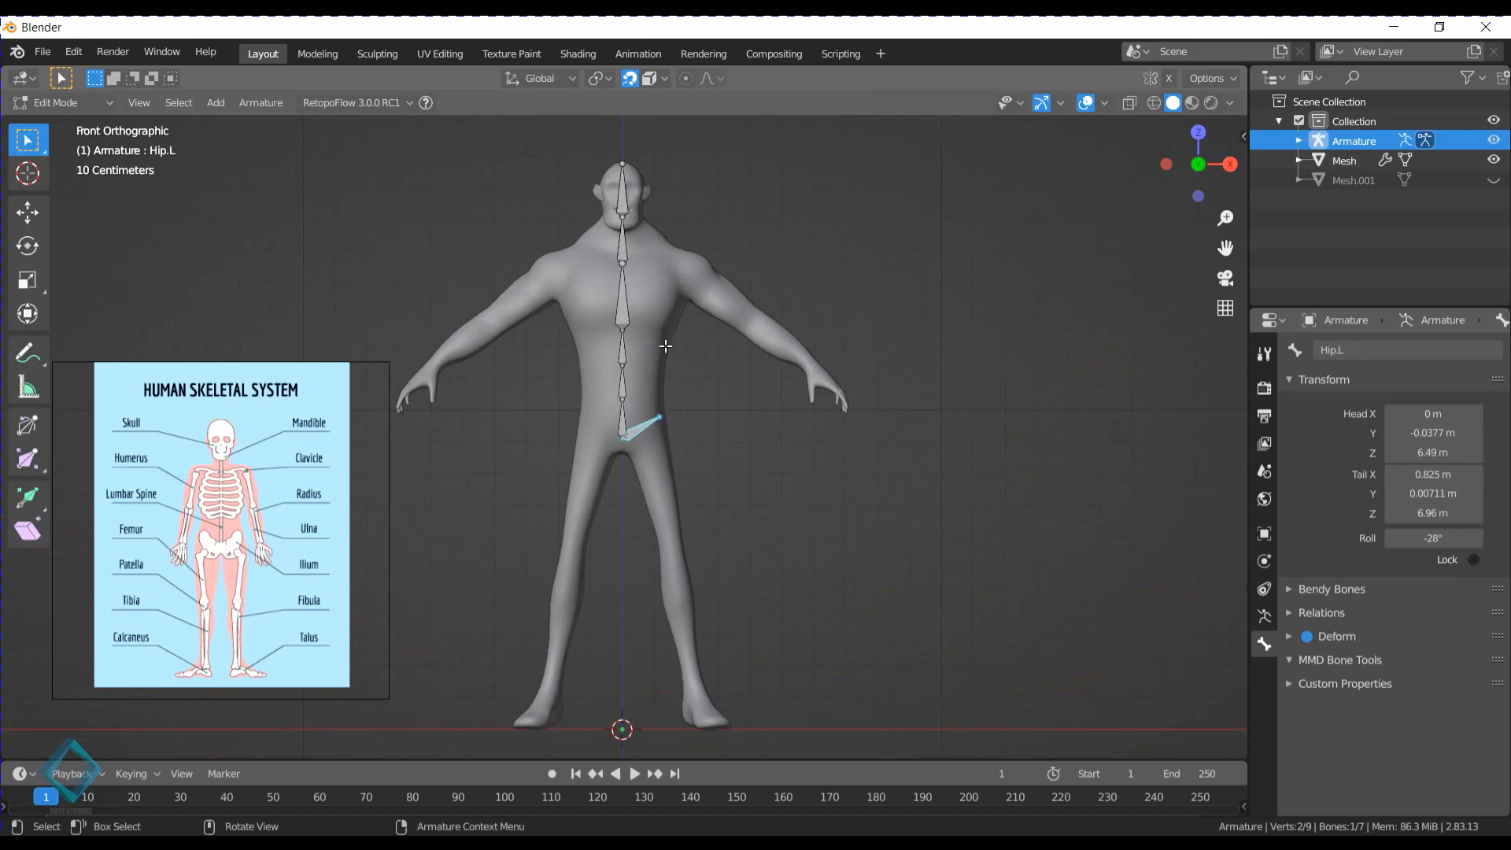
key("KP_3")
key("ctrl+KP_3")
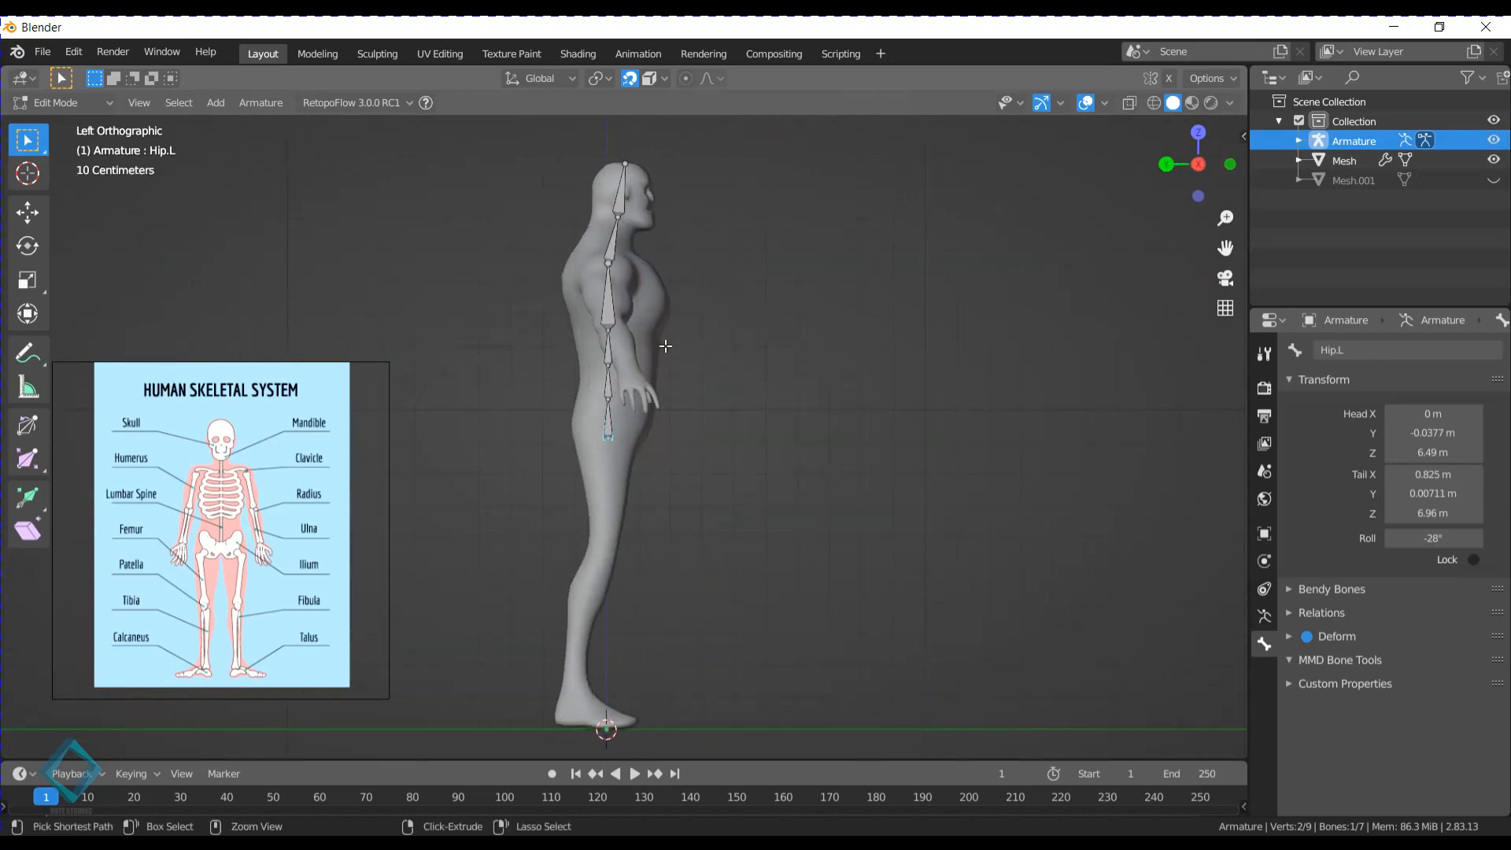
middle_click_drag(602, 342, 763, 360)
scroll(709, 284, "down", 3)
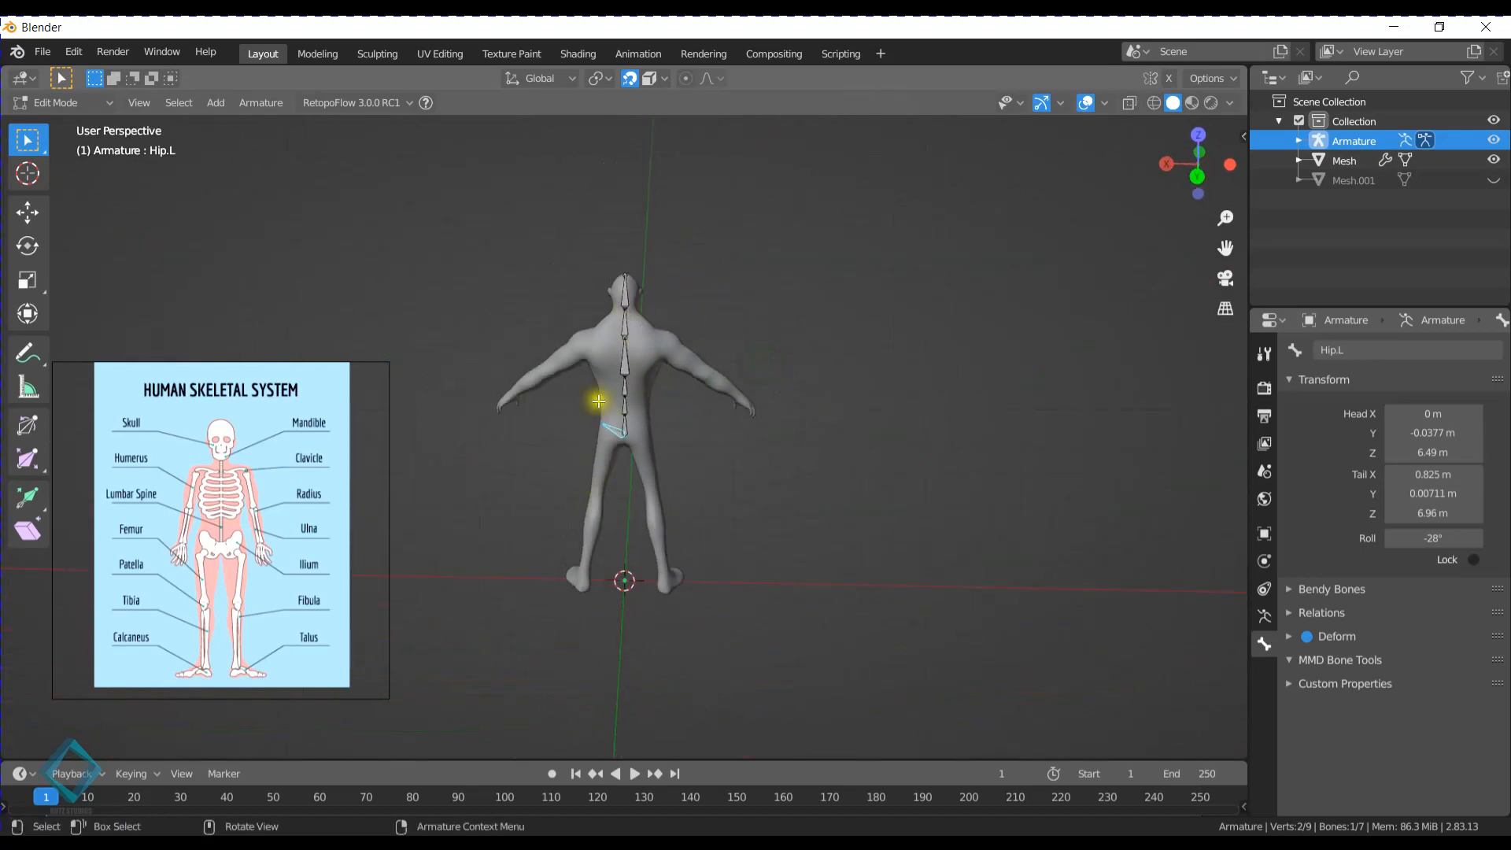
middle_click_drag(598, 402, 701, 337)
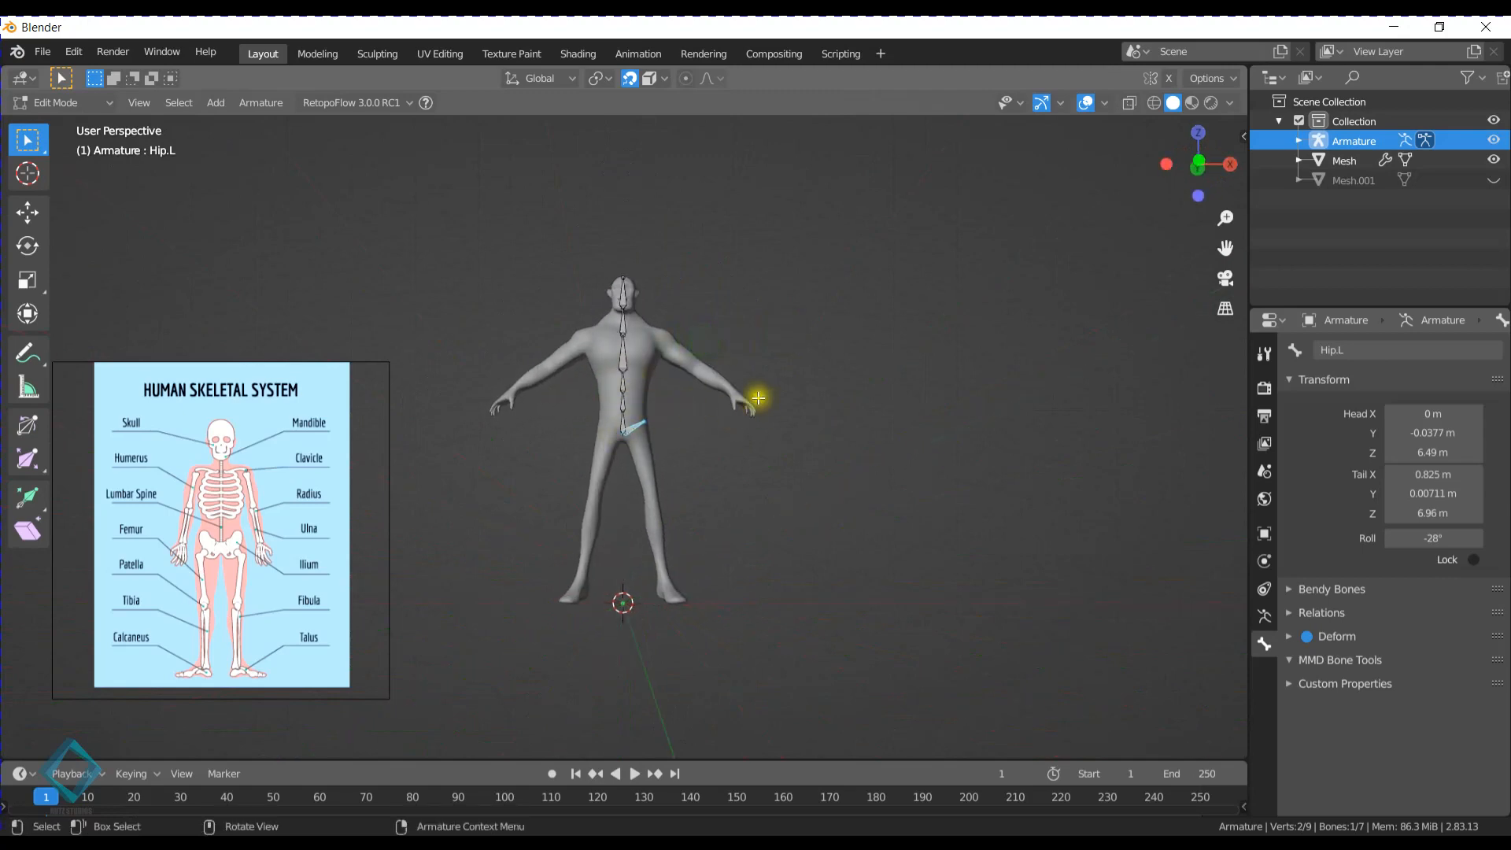
- In the front view, duplicate the Hip.L bone and place the copy's head at the left thigh's top, about X 0.544 m, Z 6.29 m
key("KP_1")
scroll(759, 395, "up", 3)
scroll(743, 395, "down", 1)
middle_click_drag(727, 402, 659, 376, "shift")
scroll(682, 393, "up", 2)
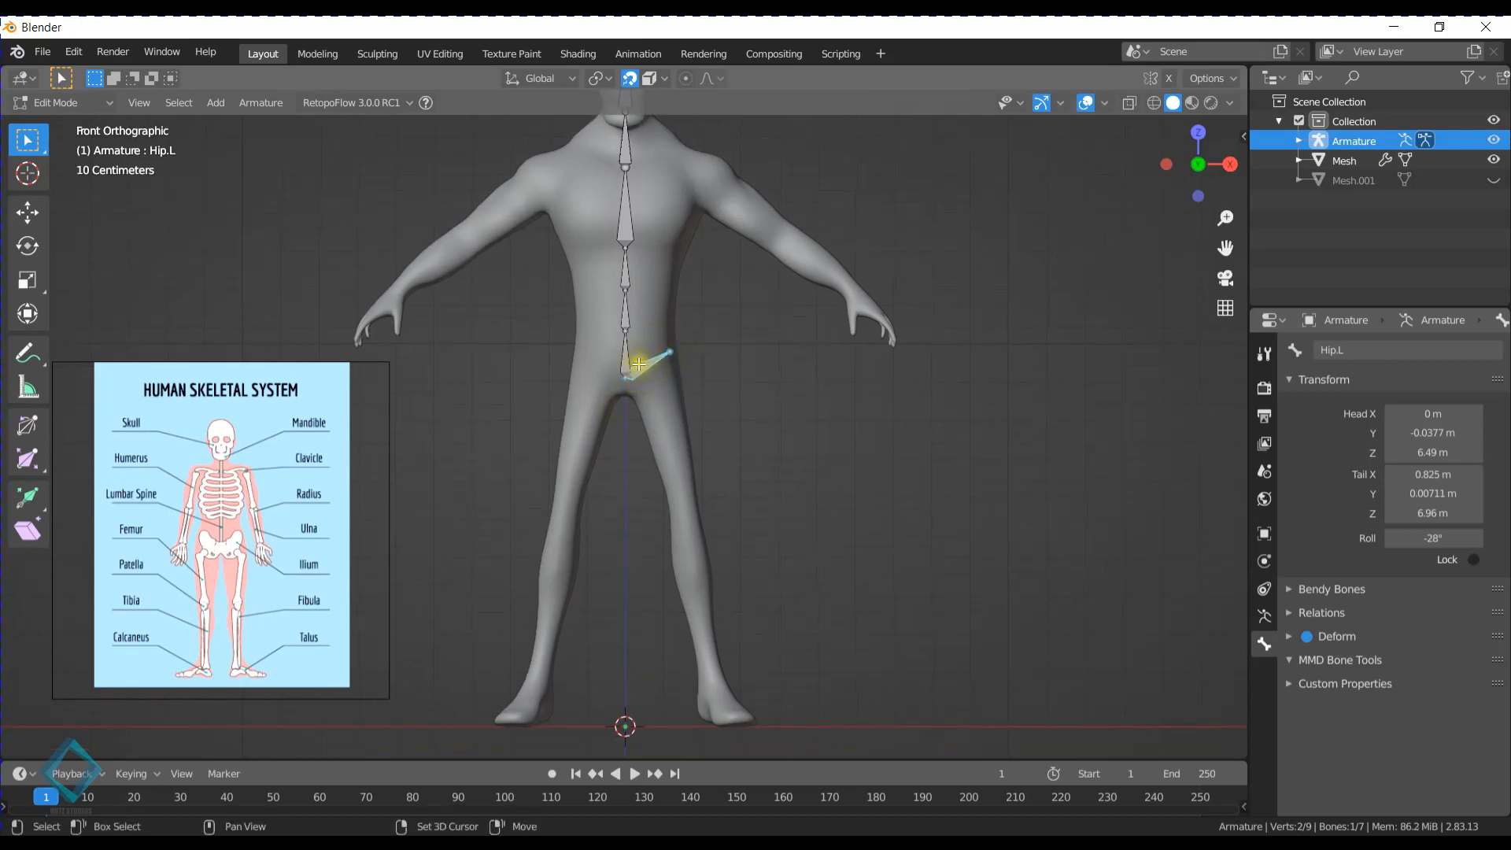
key("shift+d")
left_click(666, 373)
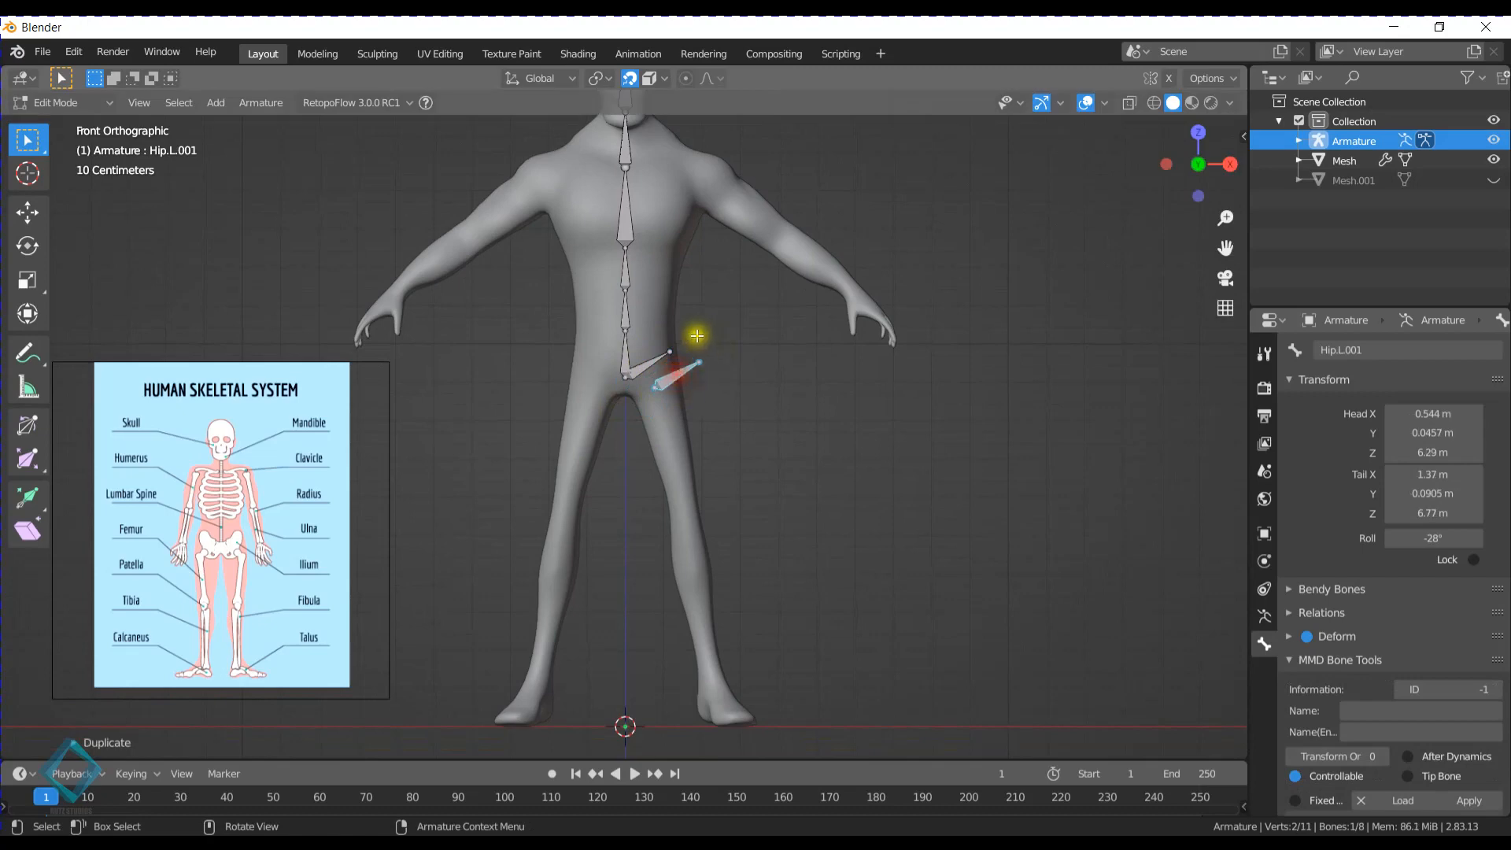
- Move the duplicated bone's tail down to the left knee at about X 1.19 m, Z 3.81 m
left_click(700, 362)
key("g")
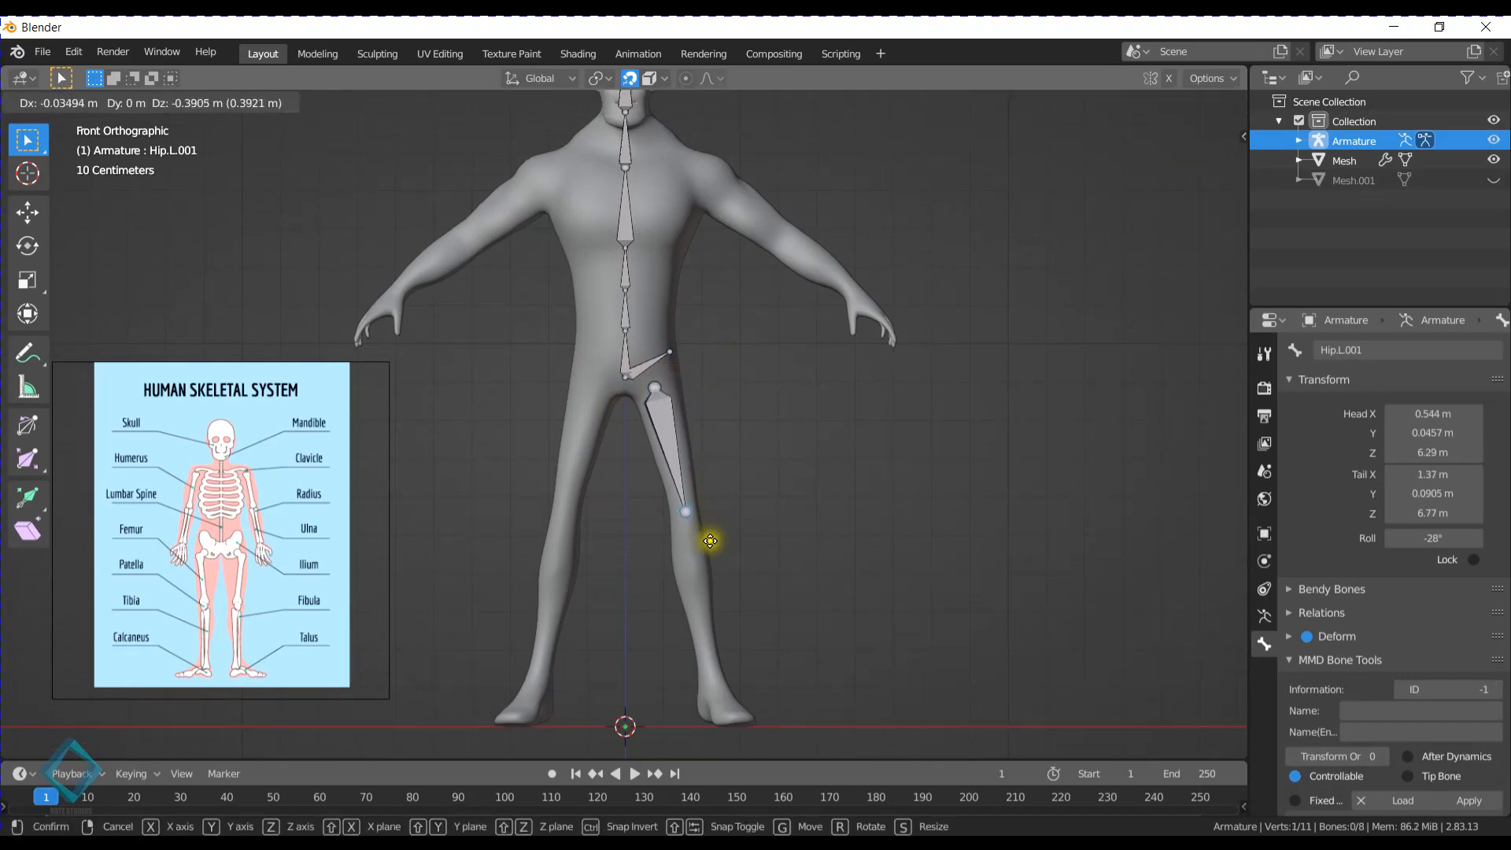
left_click(710, 555)
- Rename the left thigh bone as Leg.L
left_click(672, 432)
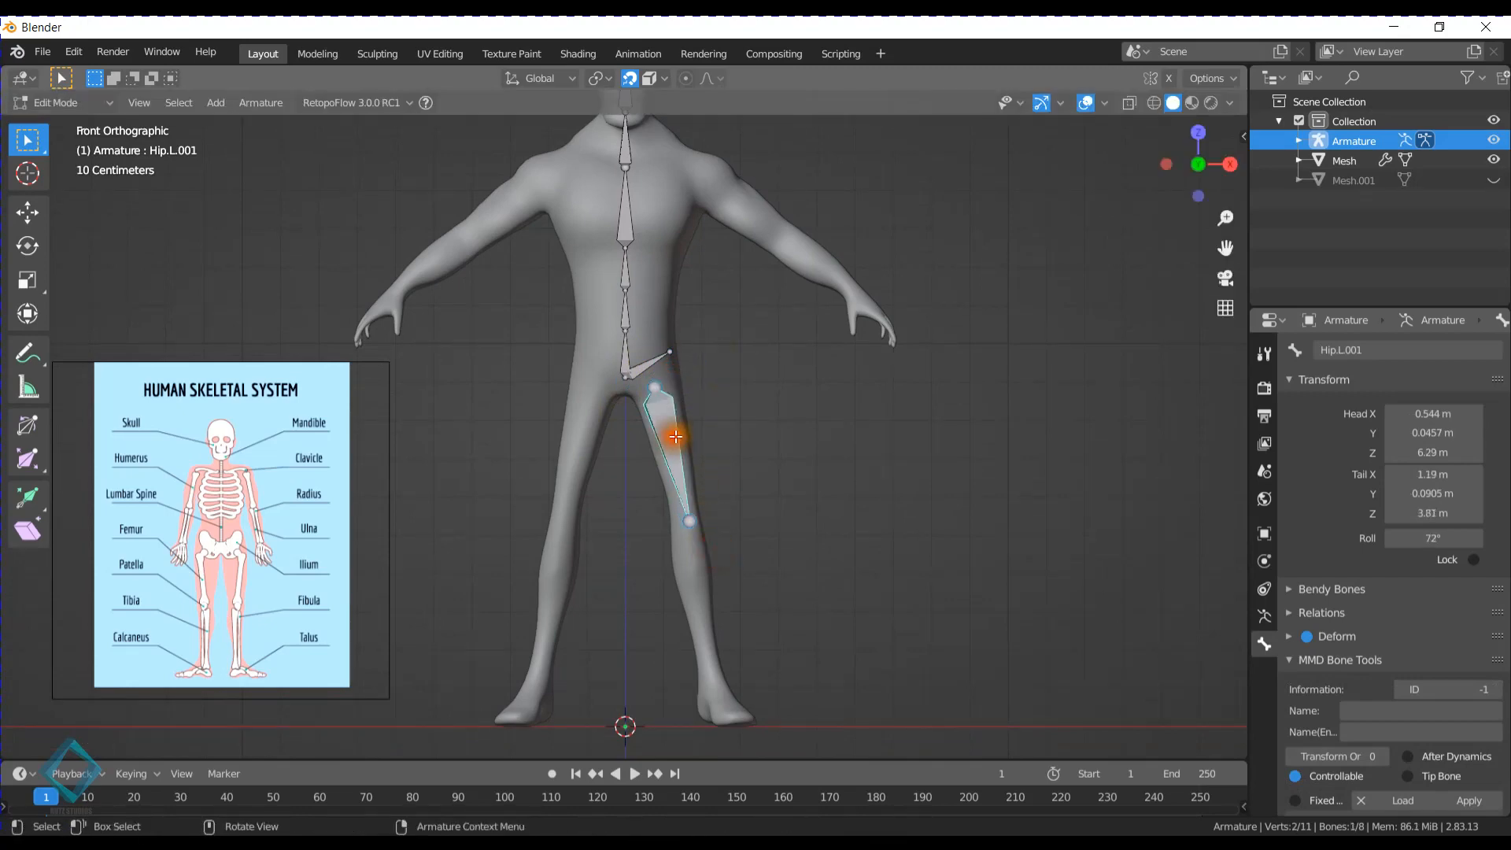
left_click(1385, 350)
type("Leg.L")
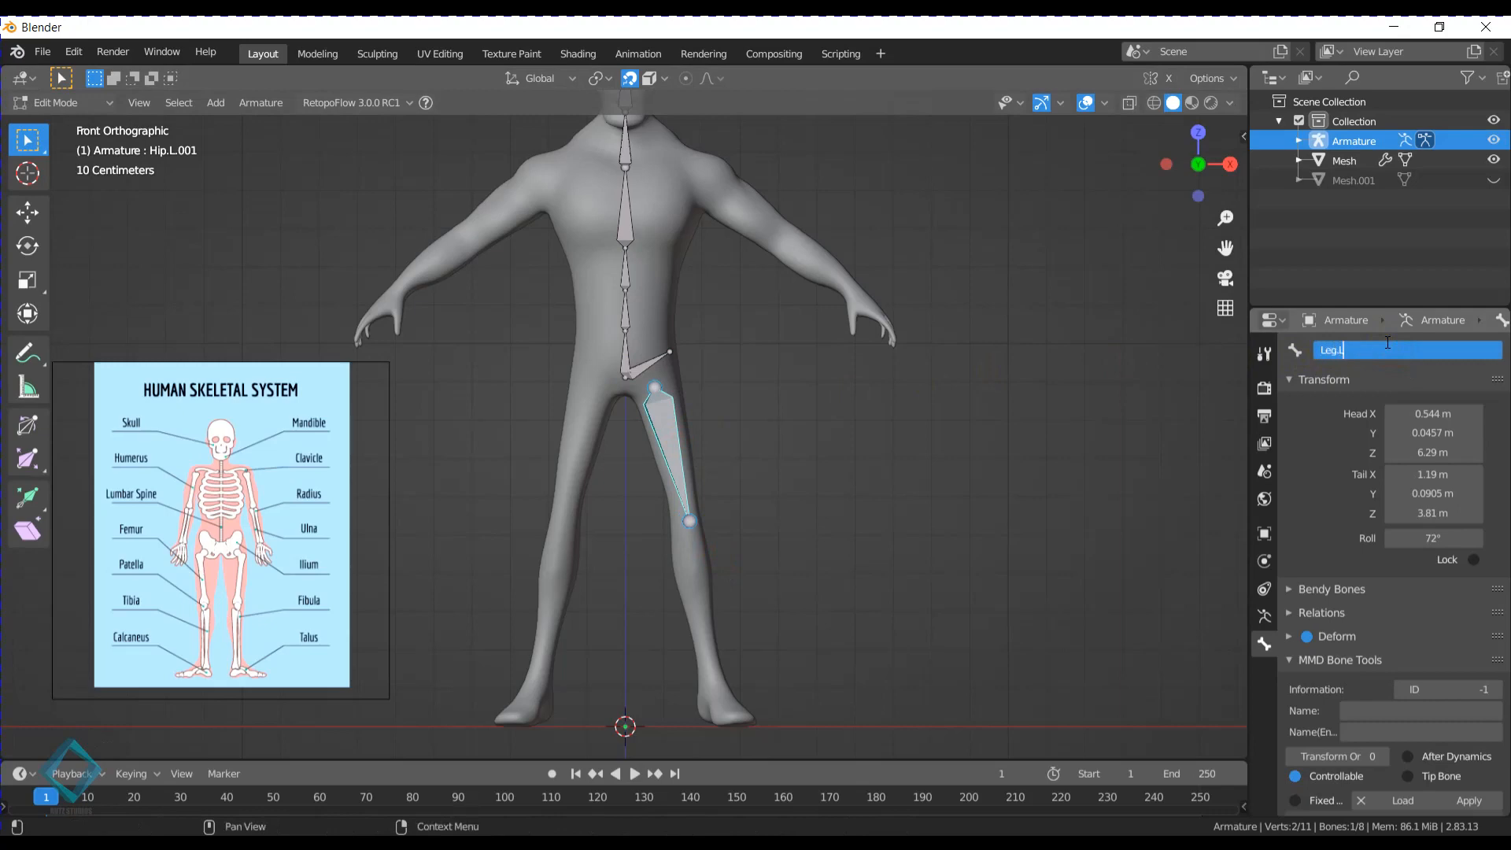
key("Return")
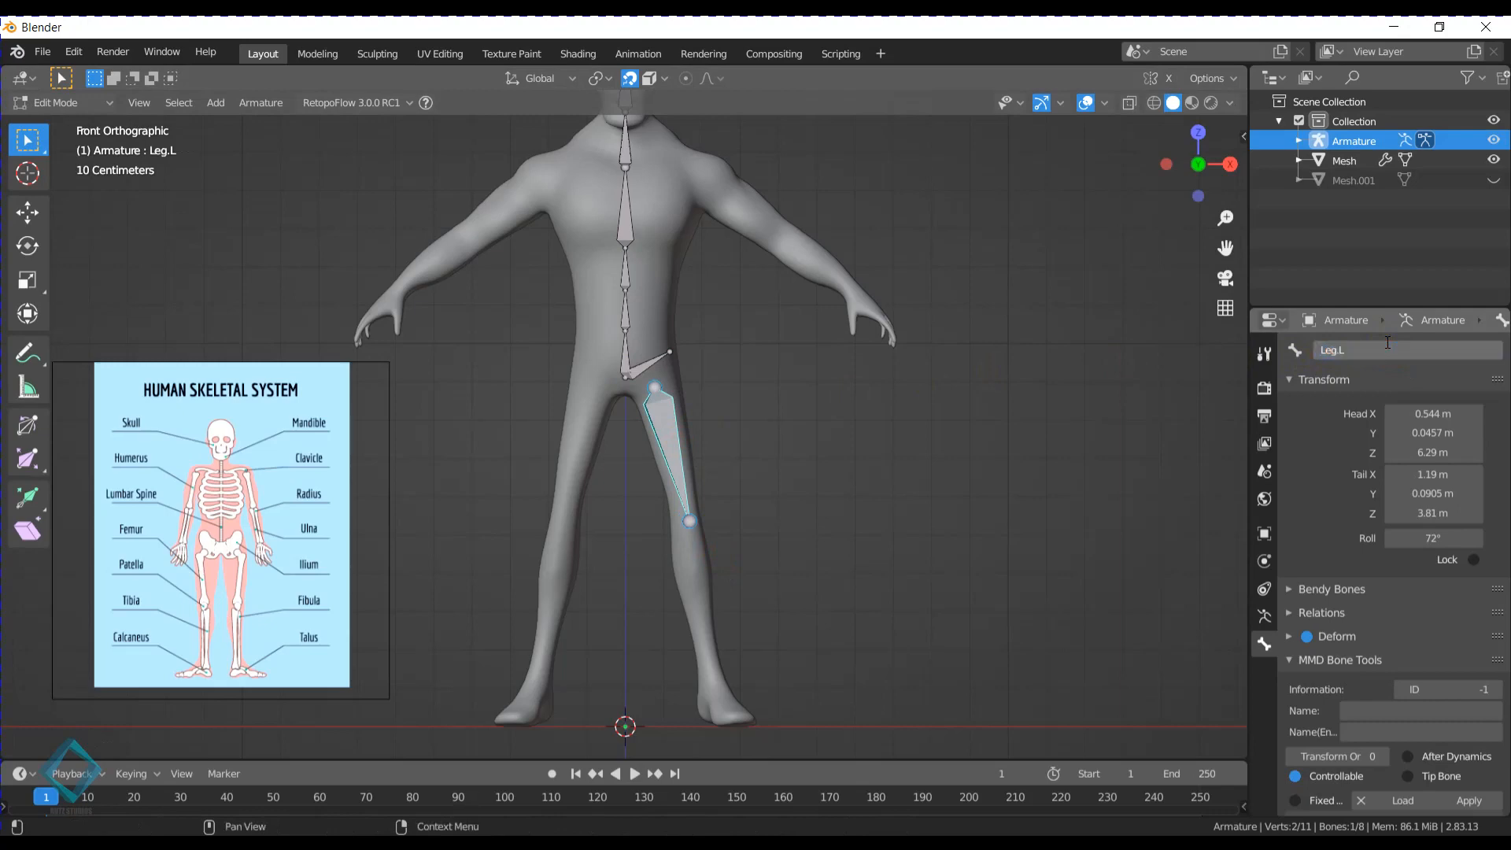
- Extrude a lower leg bone from the Leg.L tail down to the left ankle at about X 1.59 m, Z 0.949 m
middle_click_drag(785, 482, 803, 348, "shift")
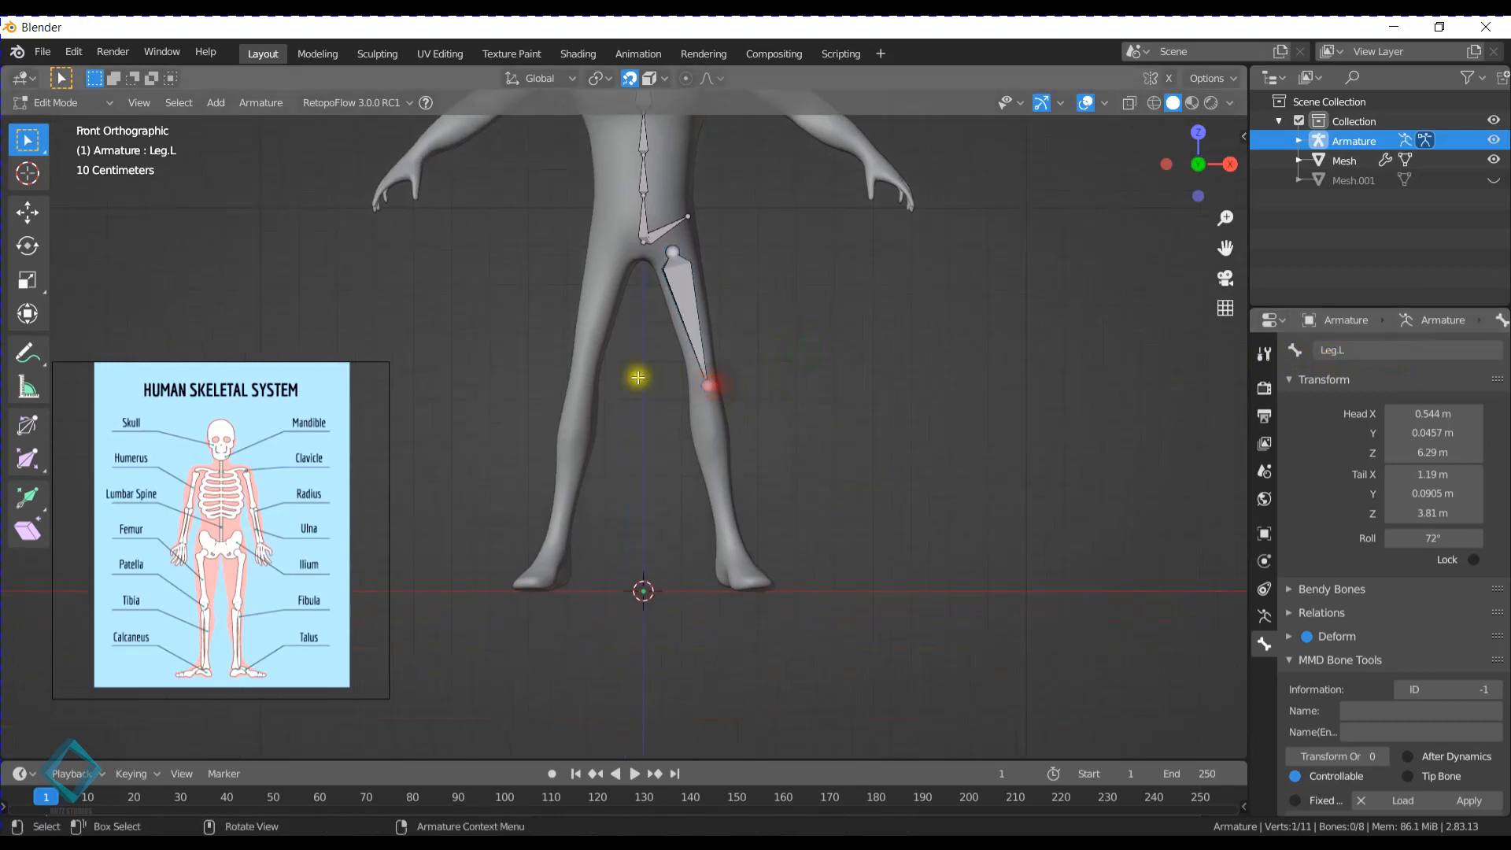
key("e")
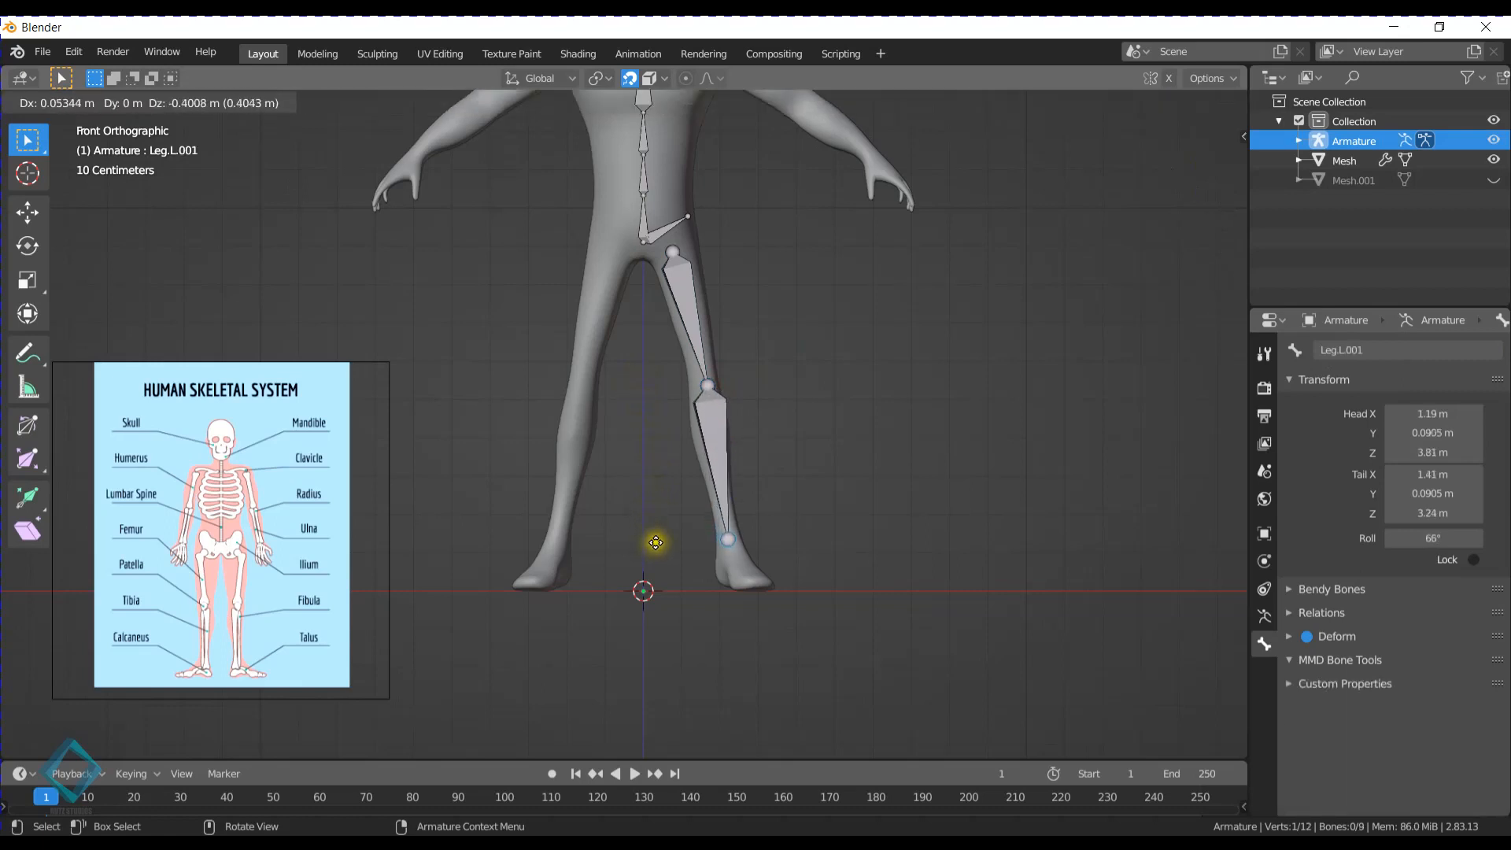
left_click(656, 543)
- Rename the bone between the left knee and ankle as LowerLeg.L
left_click(1377, 352)
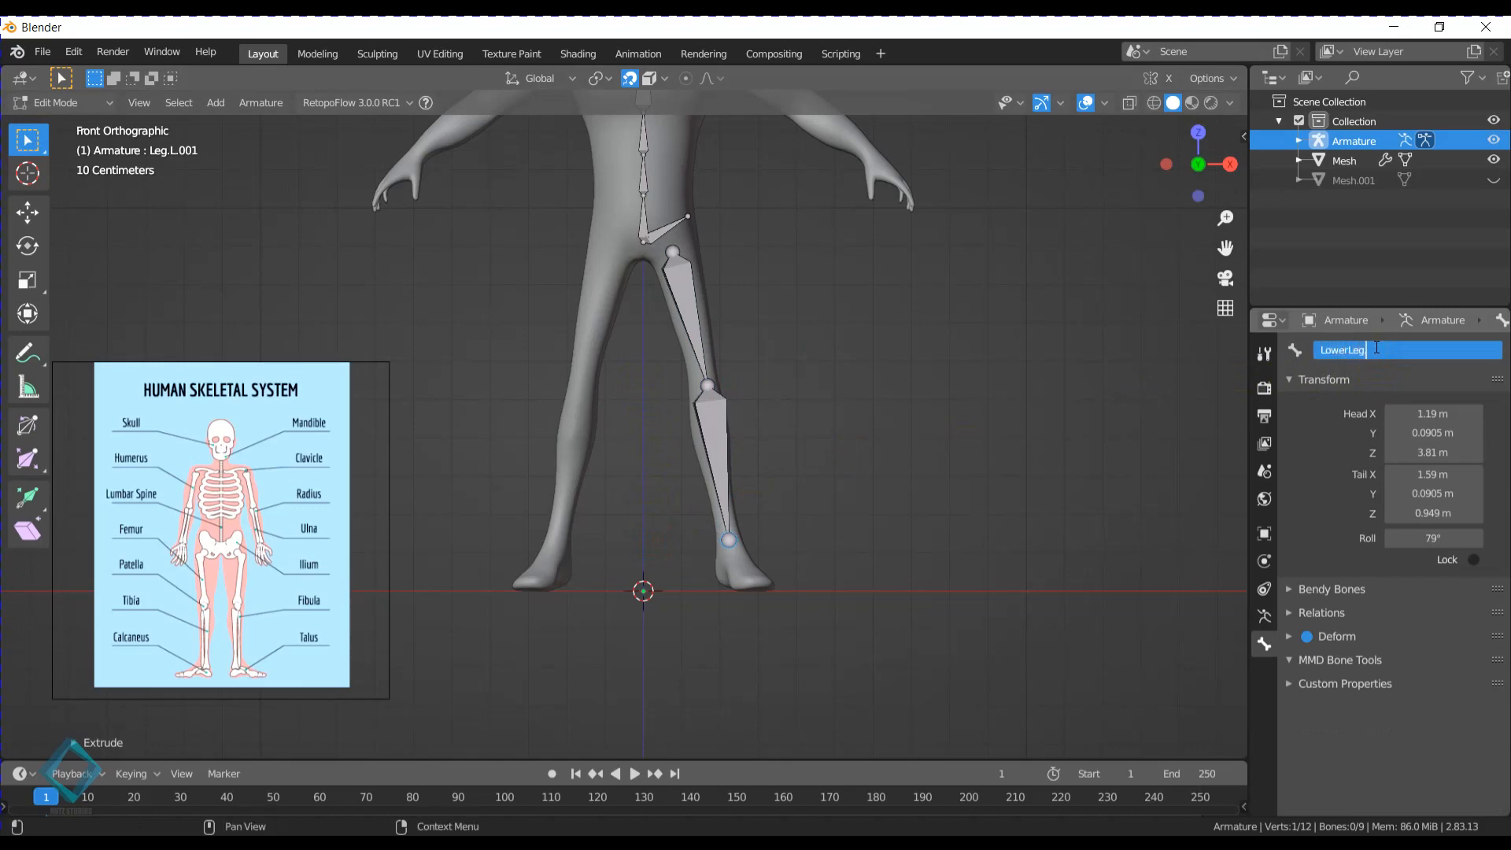
type("LowerLeg.L")
key("Return")
- In the front view, nudge the joint between Leg.L and LowerLeg.L inward to about X 1.16 m
scroll(826, 354, "up", 3)
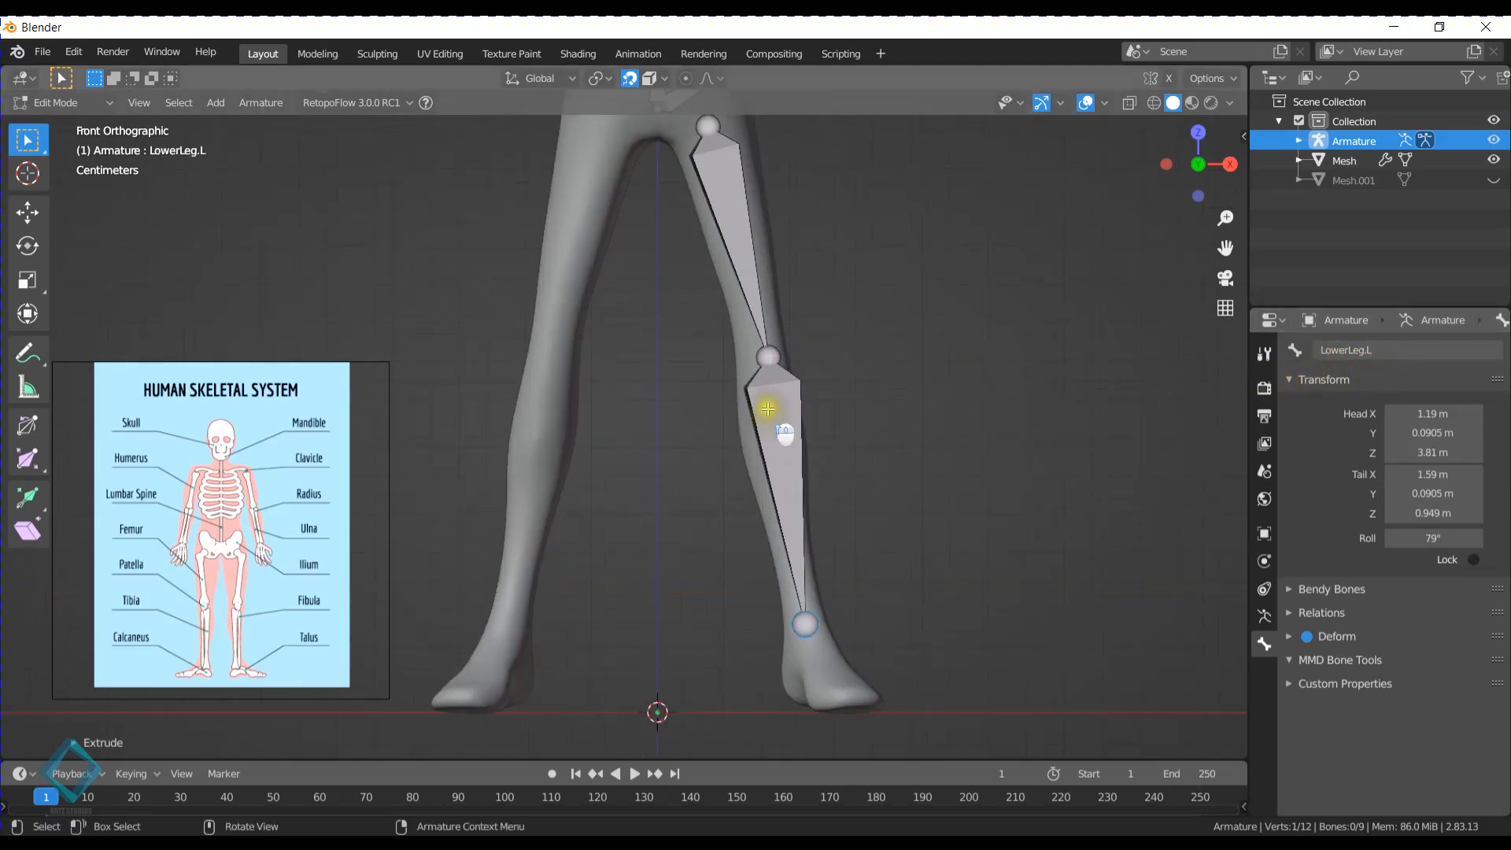
left_click(776, 353)
key("g")
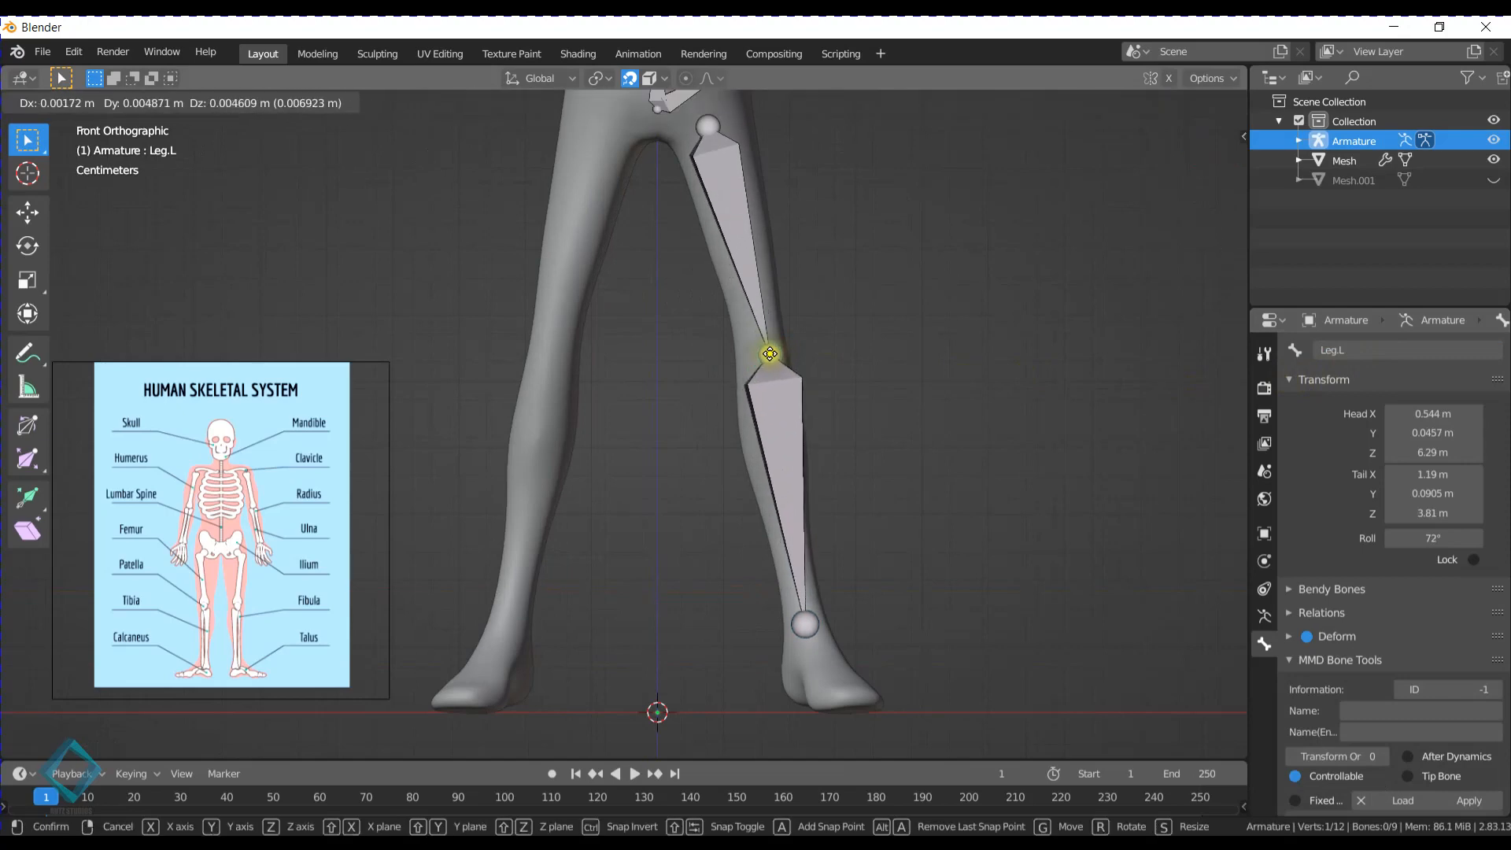
left_click(766, 357)
- In the right side view, move the LowerLeg.L tail back so it sits inside the ankle
scroll(810, 428, "down", 3)
middle_click_drag(809, 428, 583, 468)
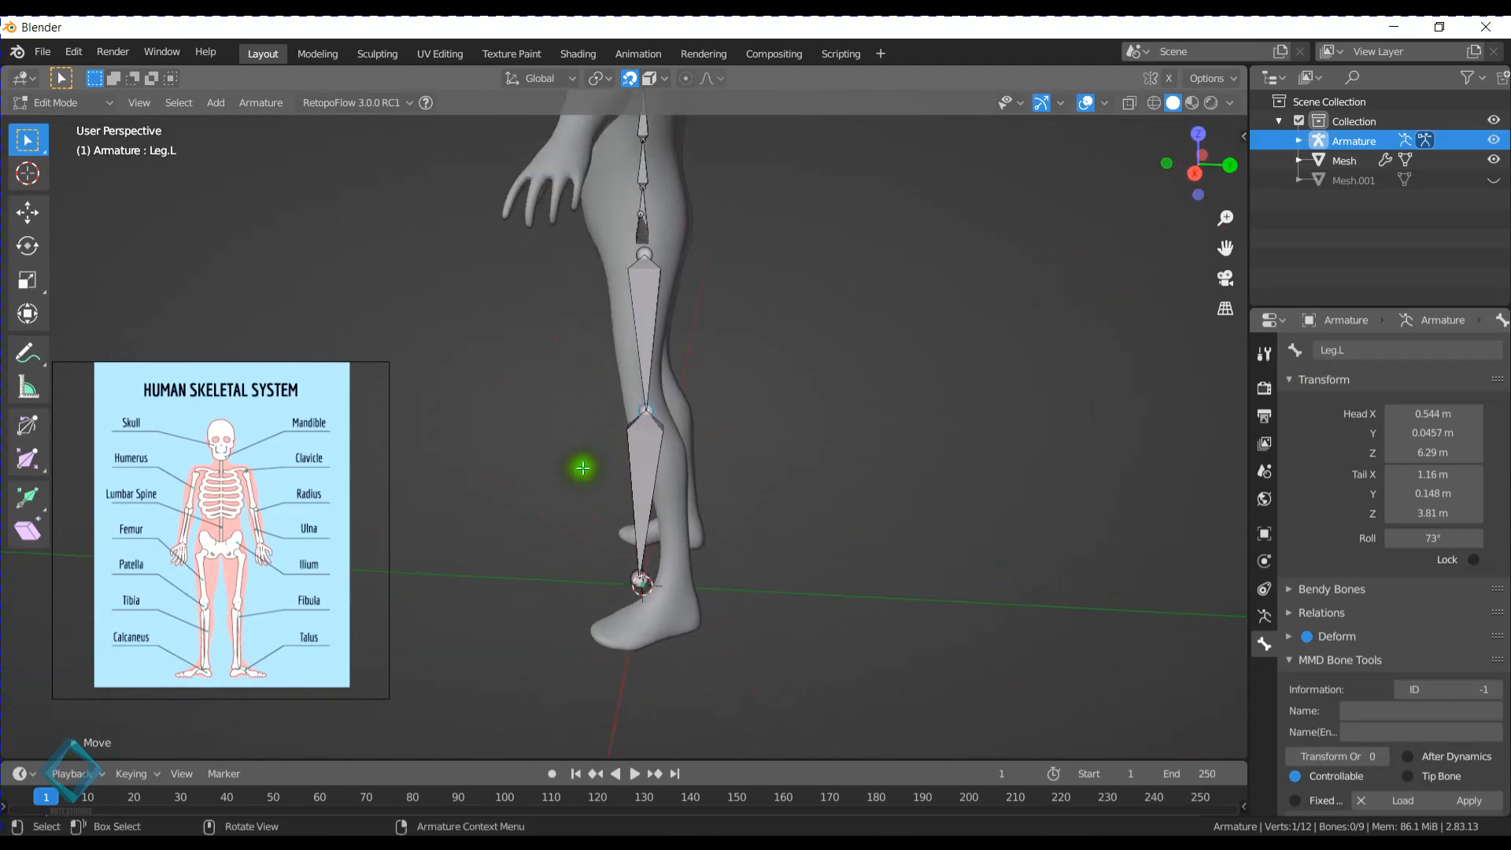
left_click(1167, 164)
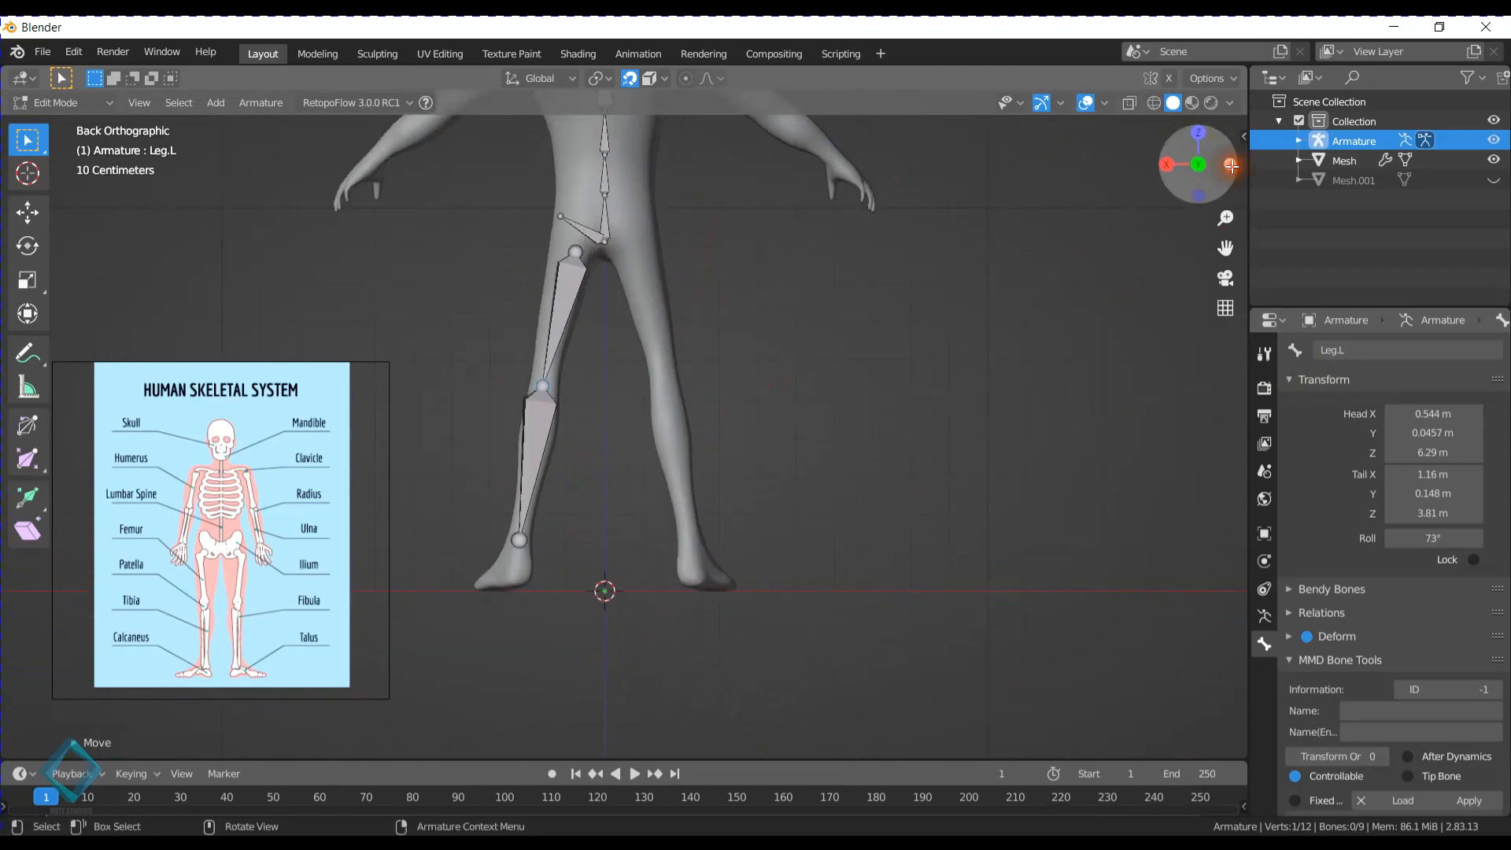
left_click(1168, 164)
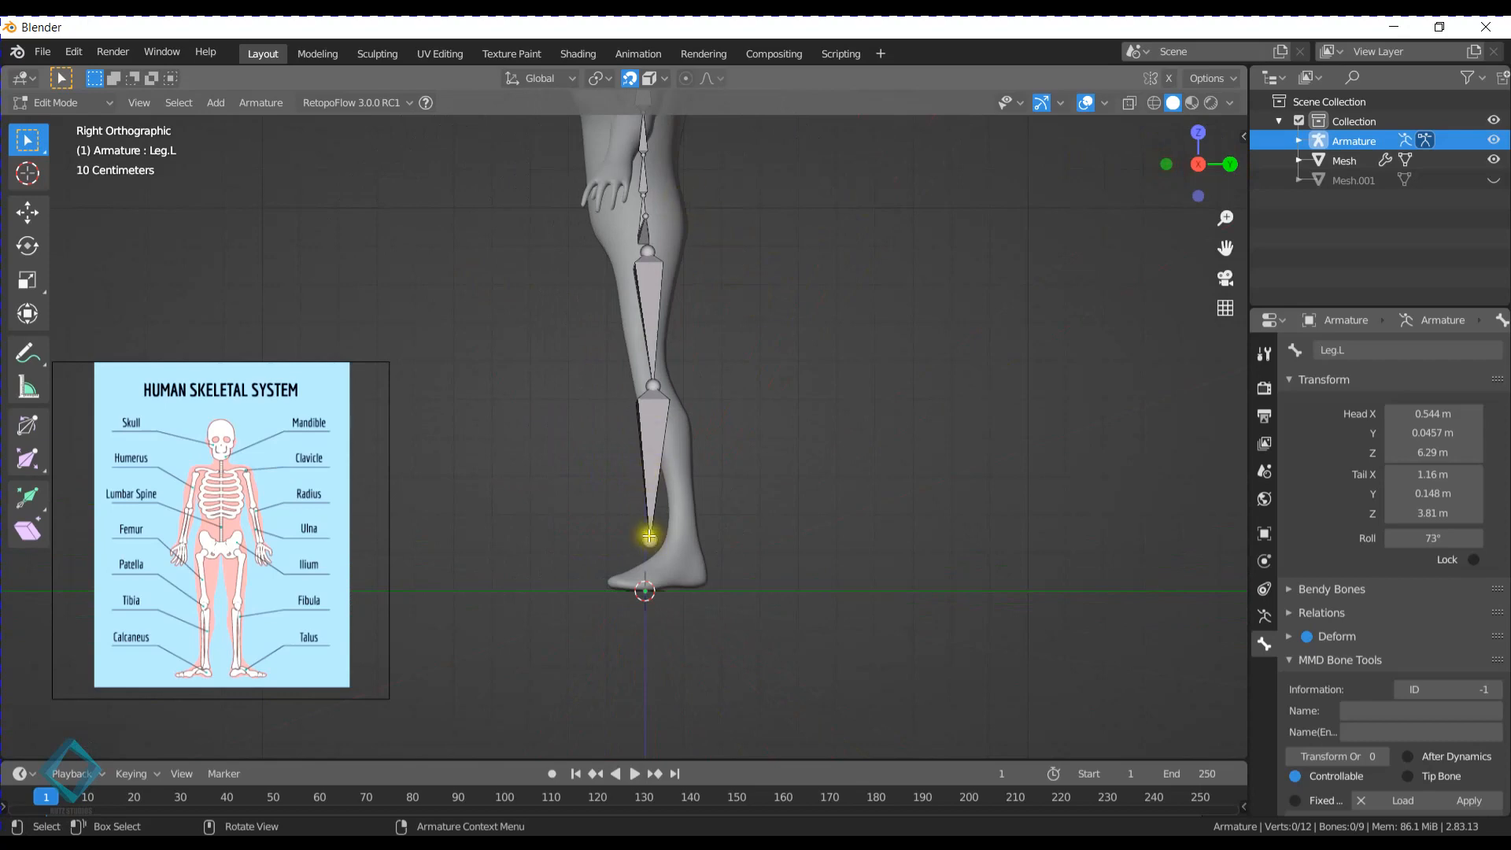
left_click_drag(695, 570, 639, 529)
key("g")
left_click(683, 533)
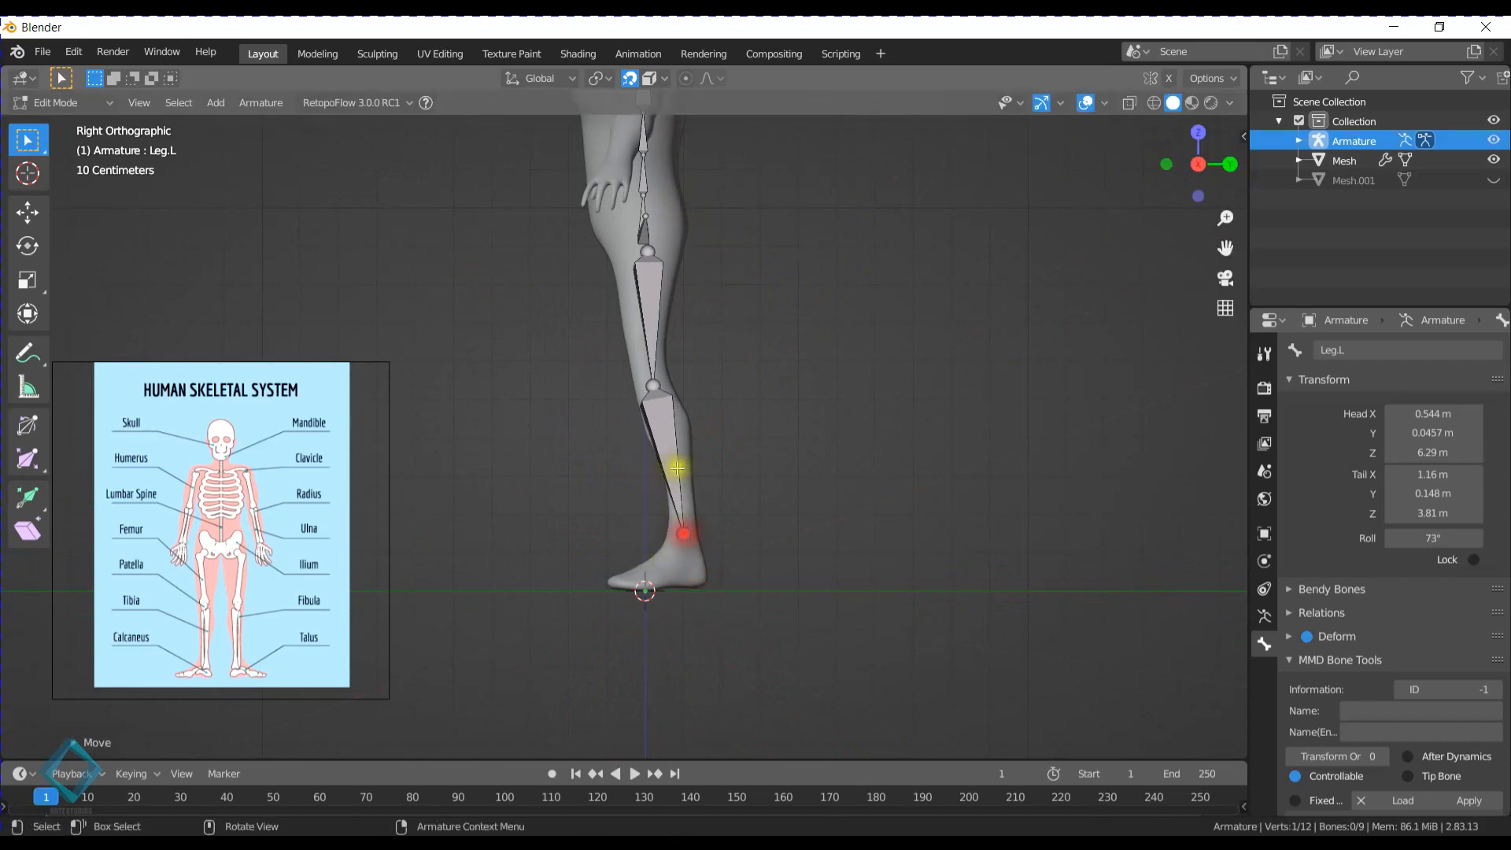
- Move the left knee joint forward and down to about Y 0.016 m, Z 3.62 m
left_click(654, 391)
key("g")
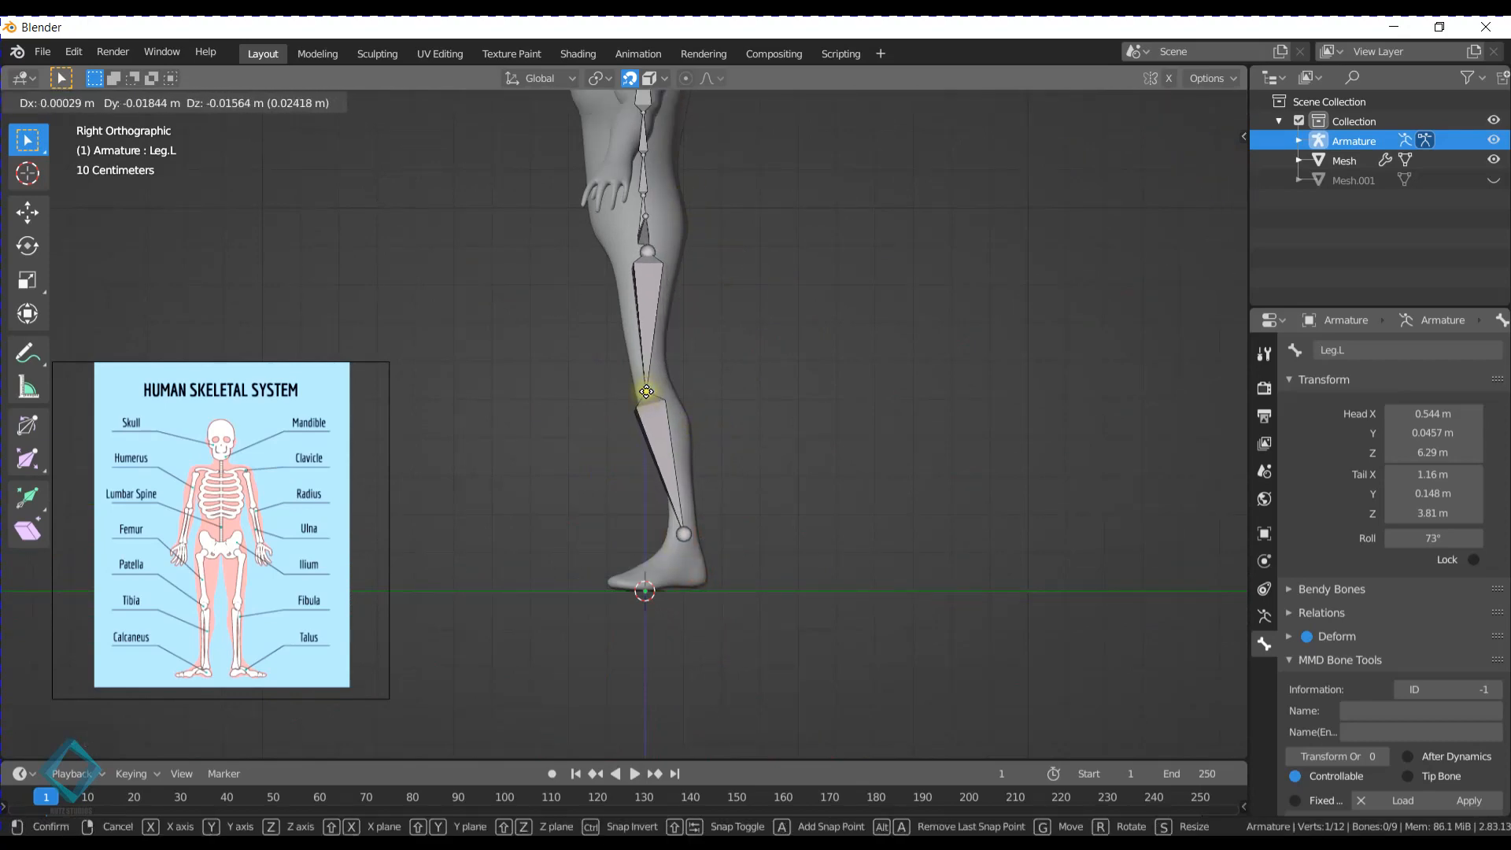
left_click(646, 391)
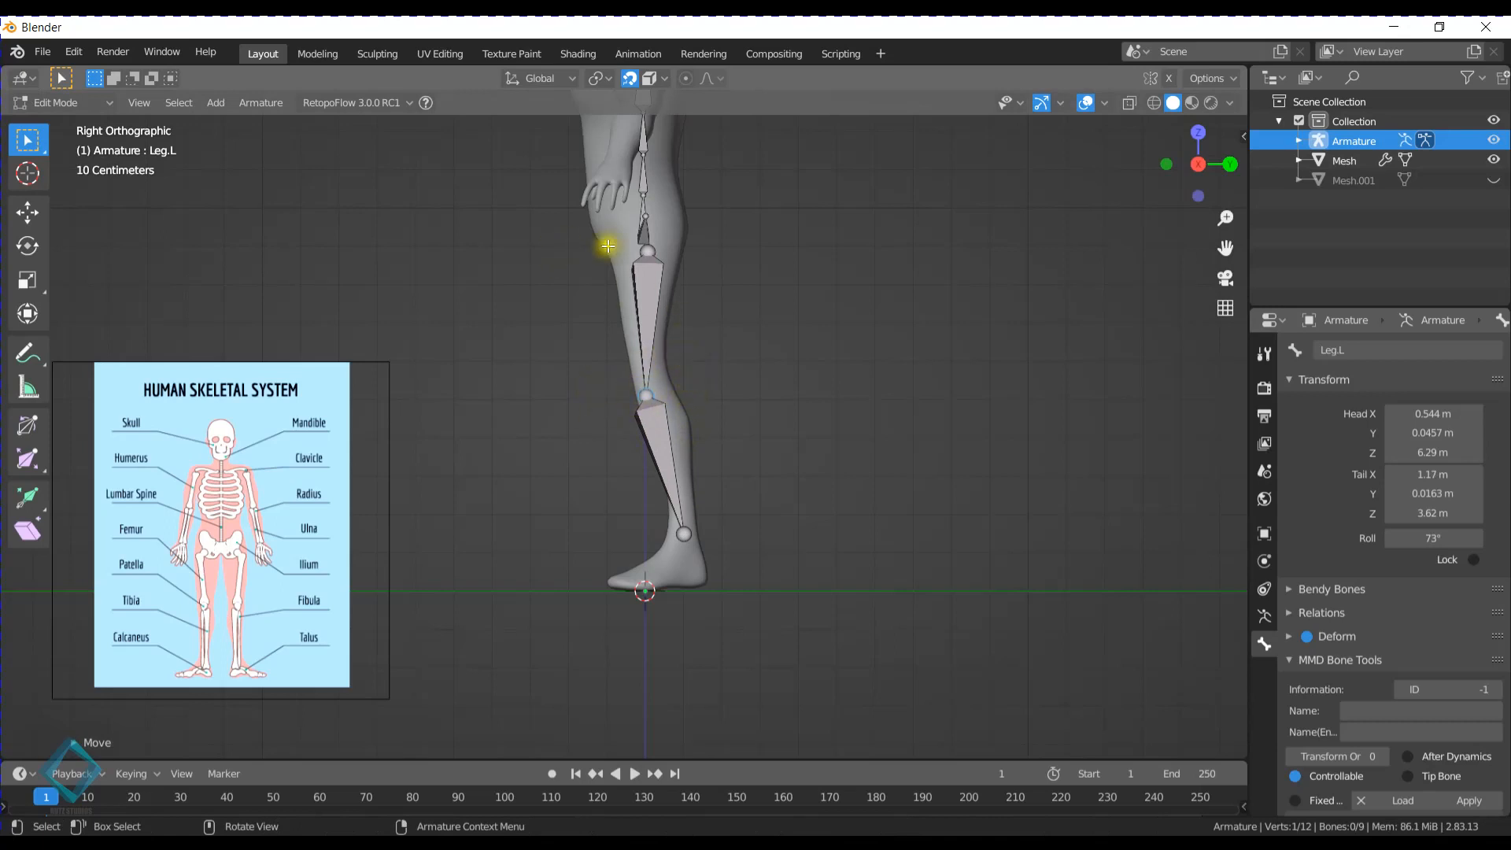
scroll(651, 320, "up", 4)
key("g")
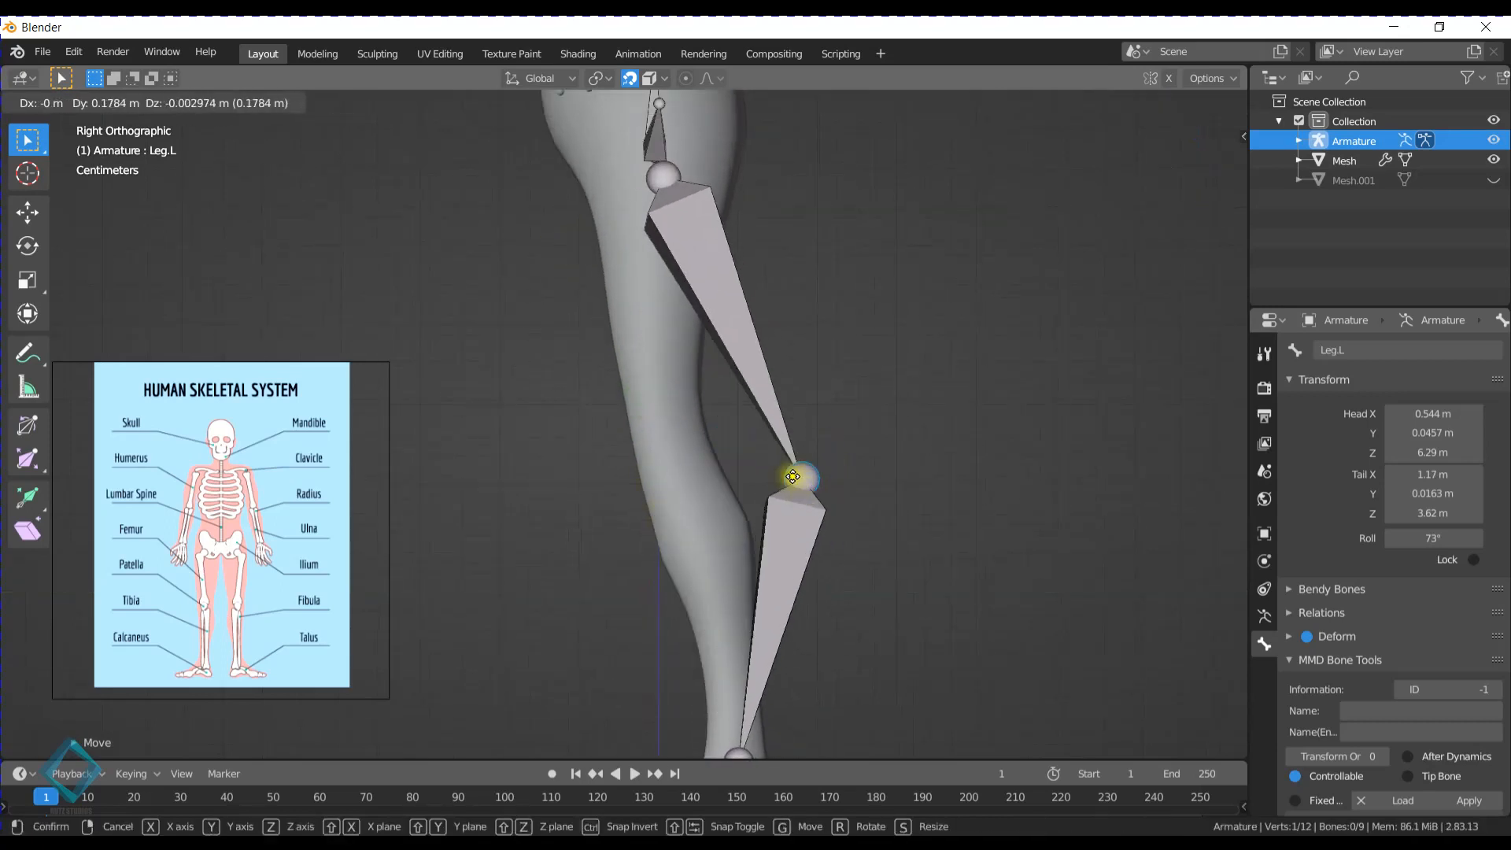
right_click(675, 464)
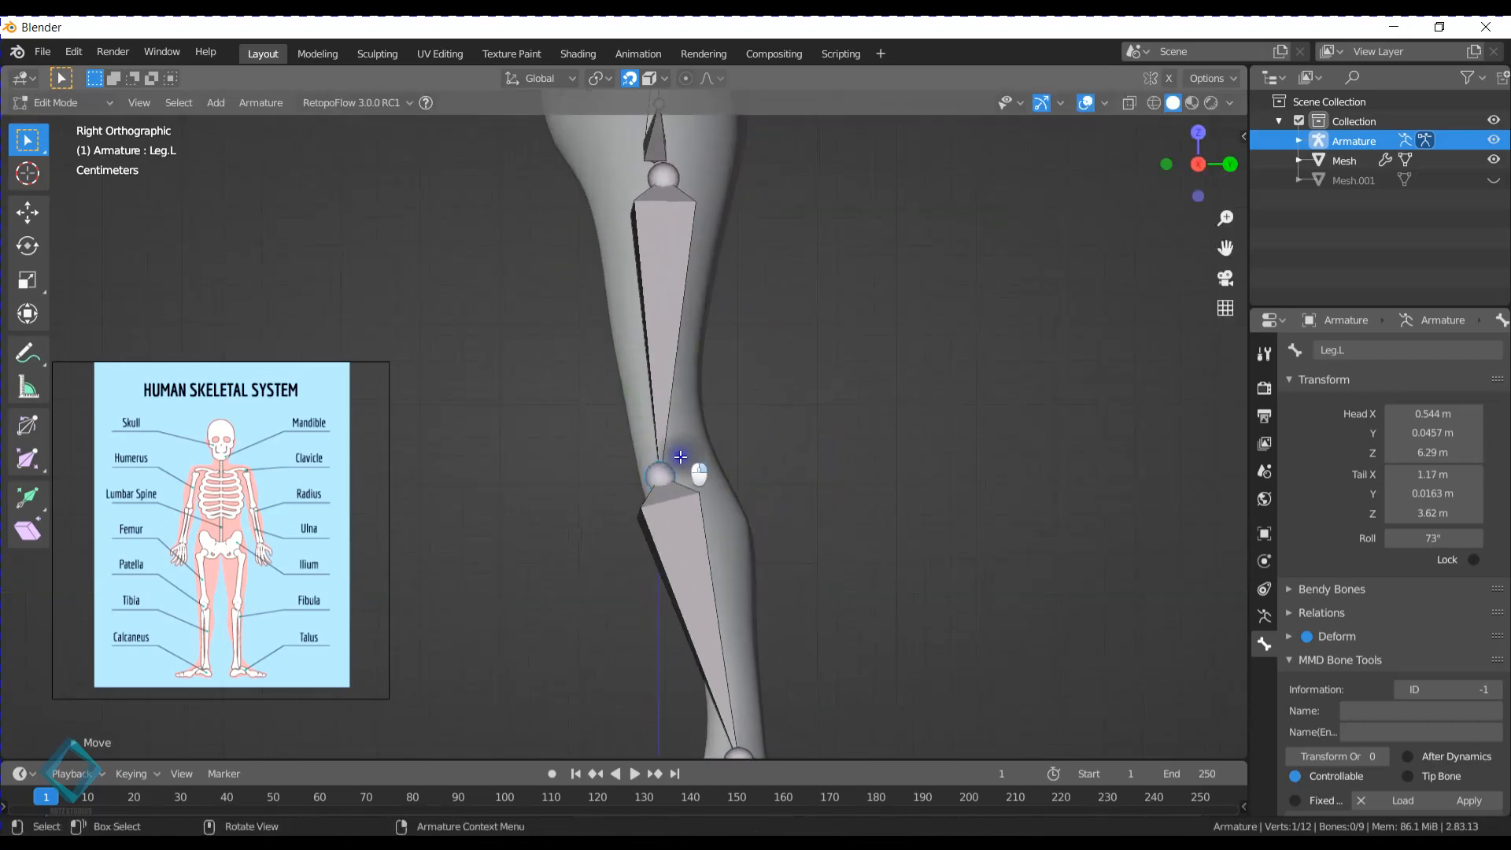
- Turn on the Wireframe geometry overlay in the viewport to show the mesh edges
left_click(1110, 102)
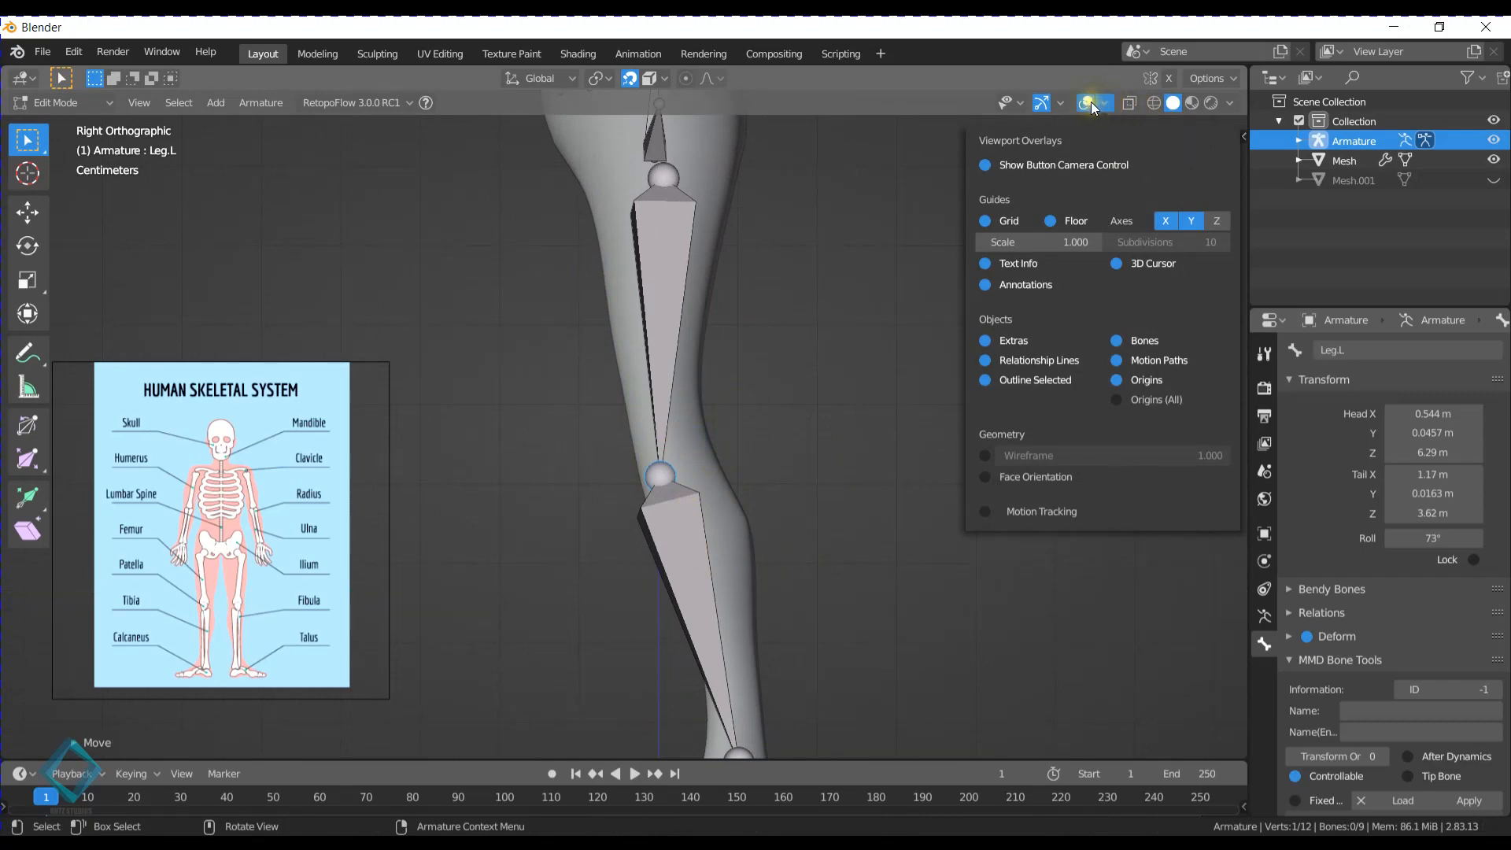
left_click(984, 456)
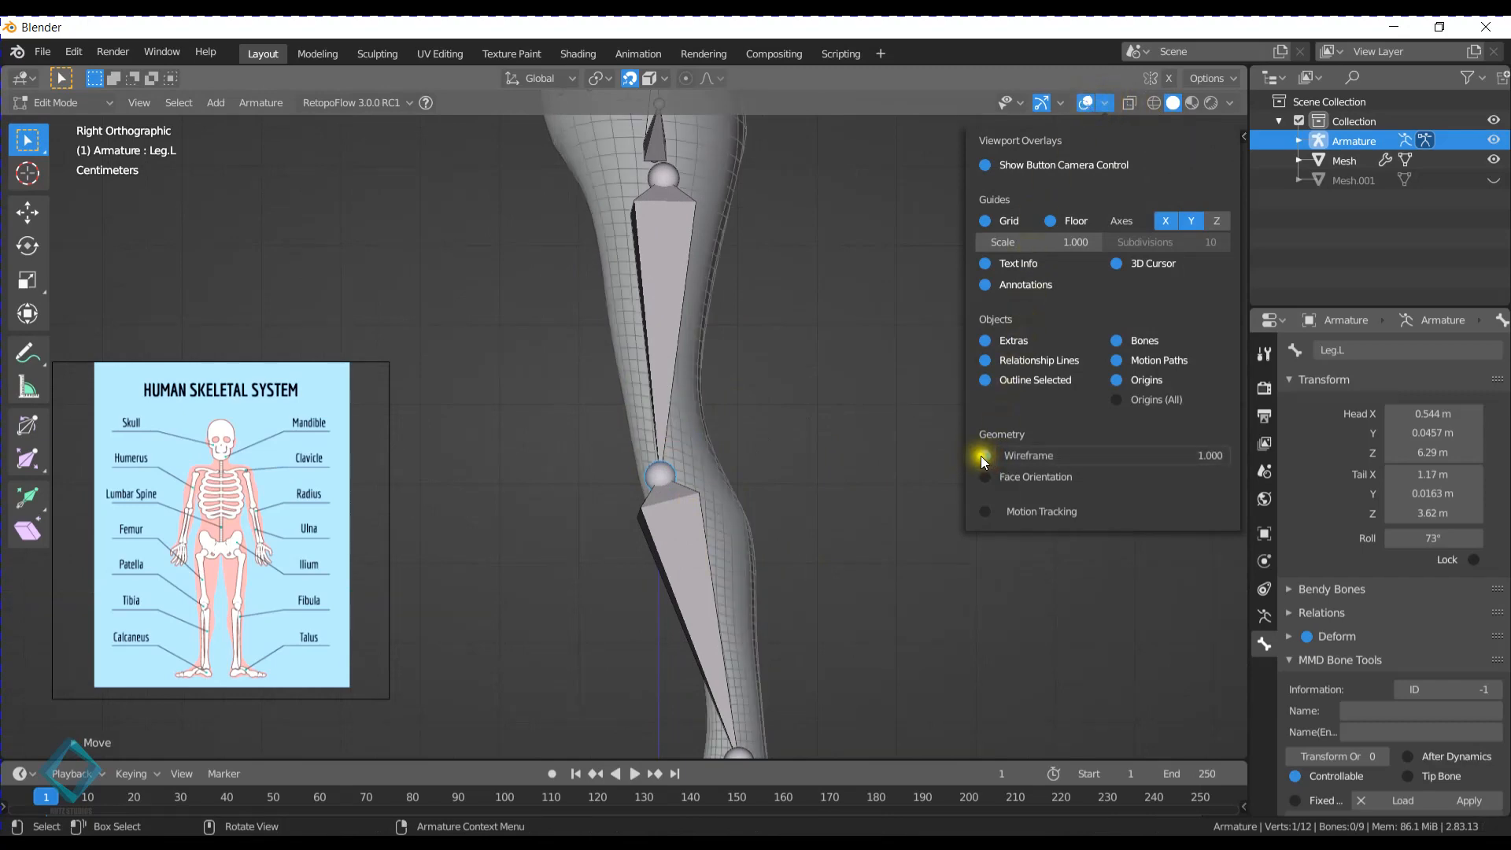
- In the right side view, move the left knee joint forward and up to about Y -0.048 m, Z 3.69 m
middle_click_drag(610, 428, 769, 425)
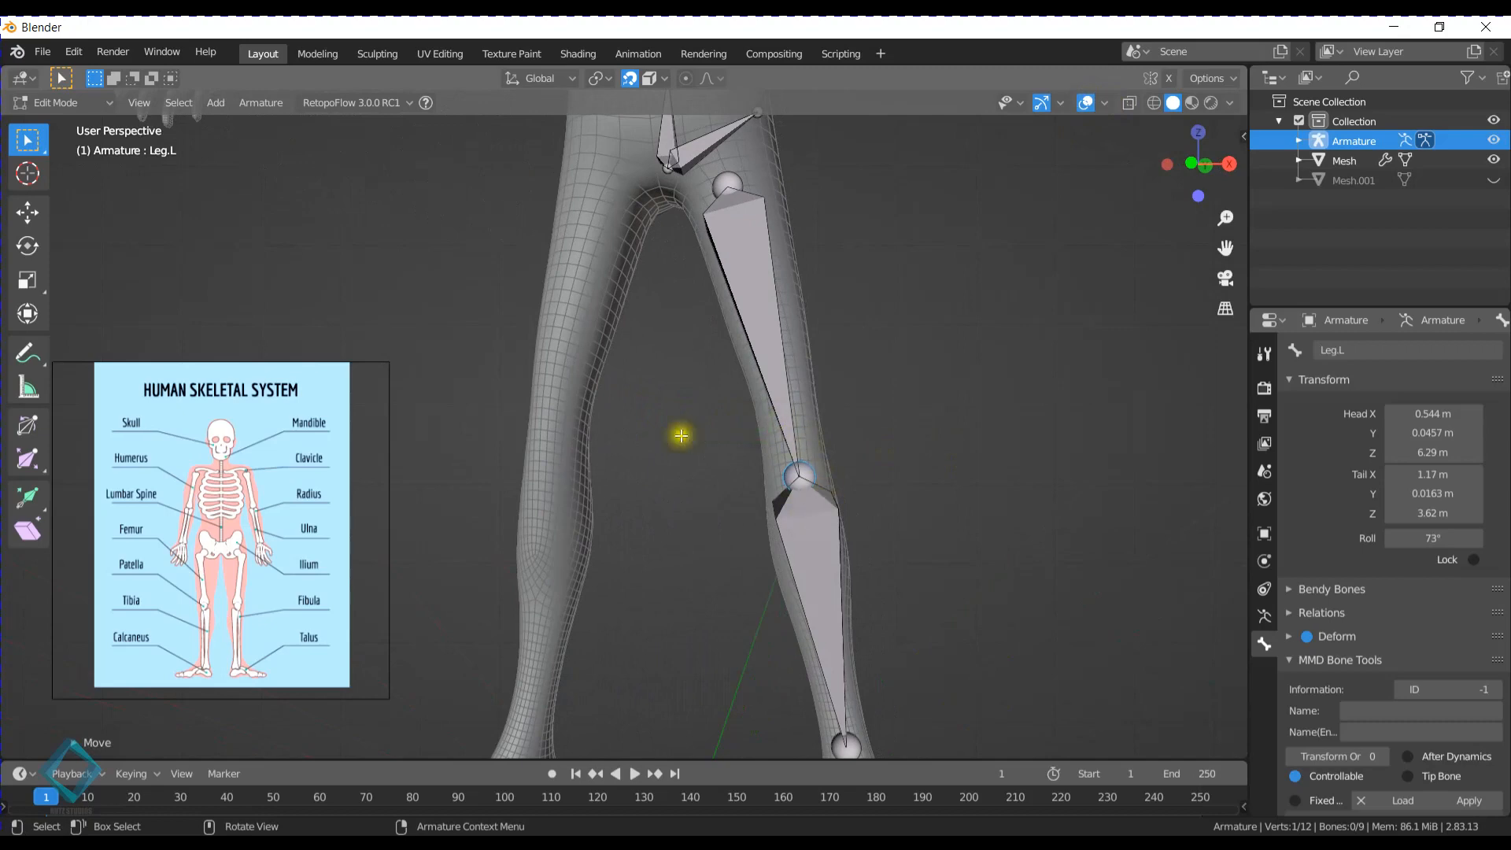
middle_click_drag(860, 439, 821, 481)
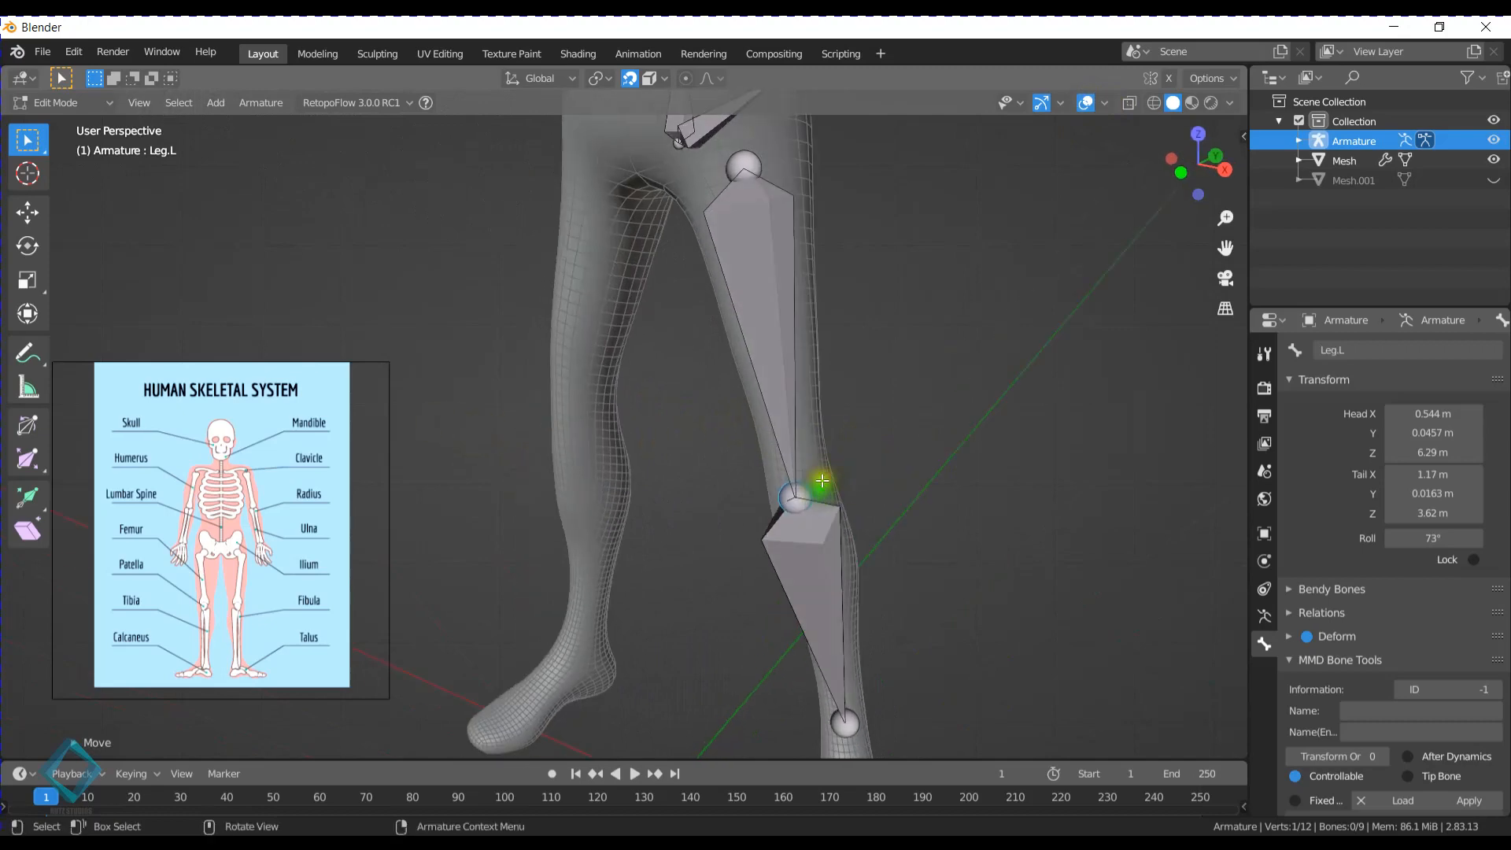
key("KP_3")
key("g")
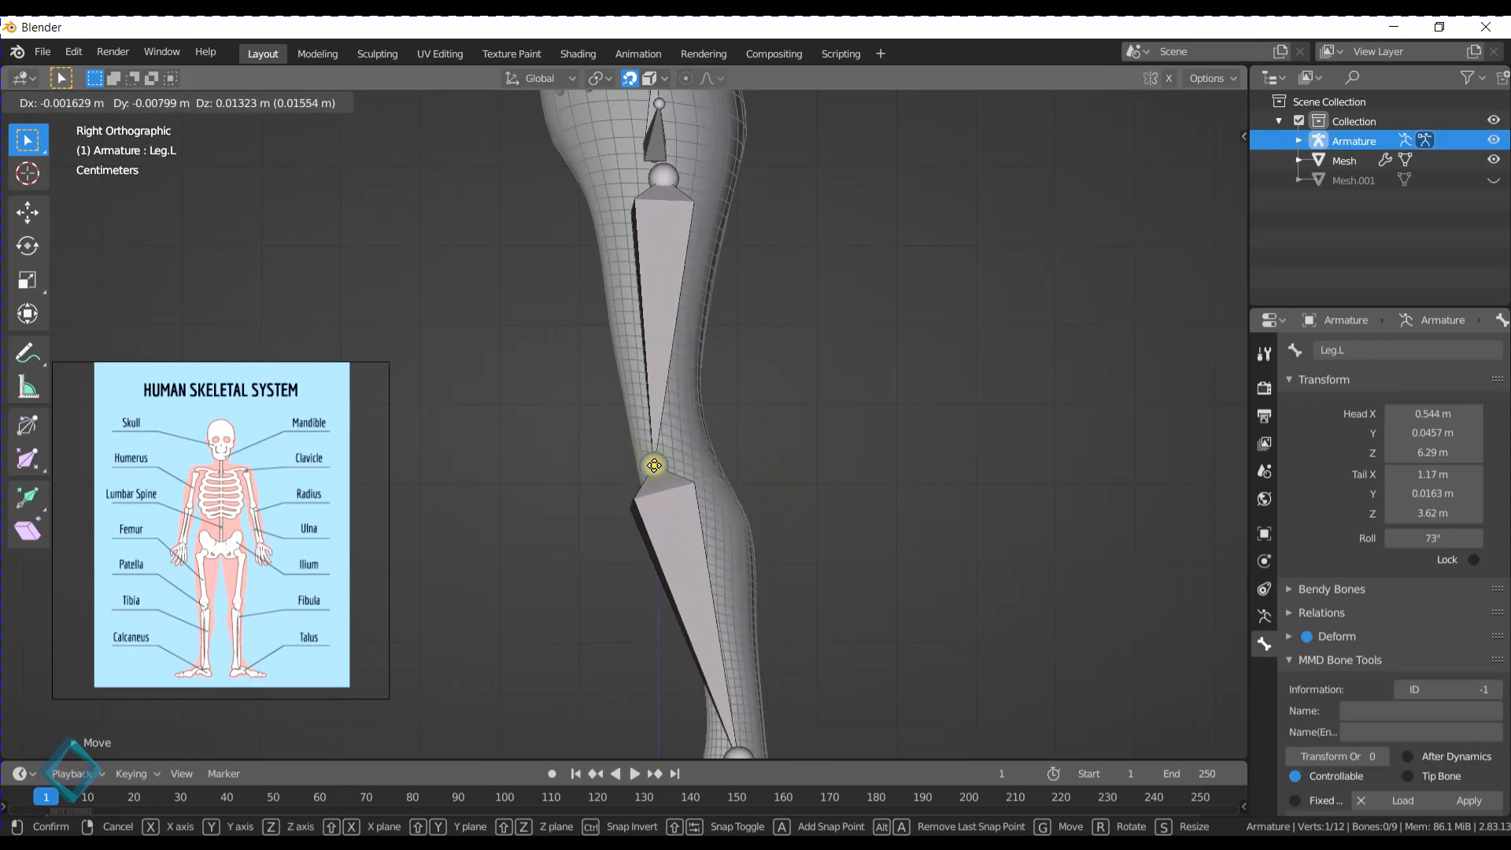
left_click(658, 469)
- Move the left knee joint back inside the leg to about Y 0.067 m, Z 3.66 m in the right side view
middle_click_drag(524, 449, 689, 442)
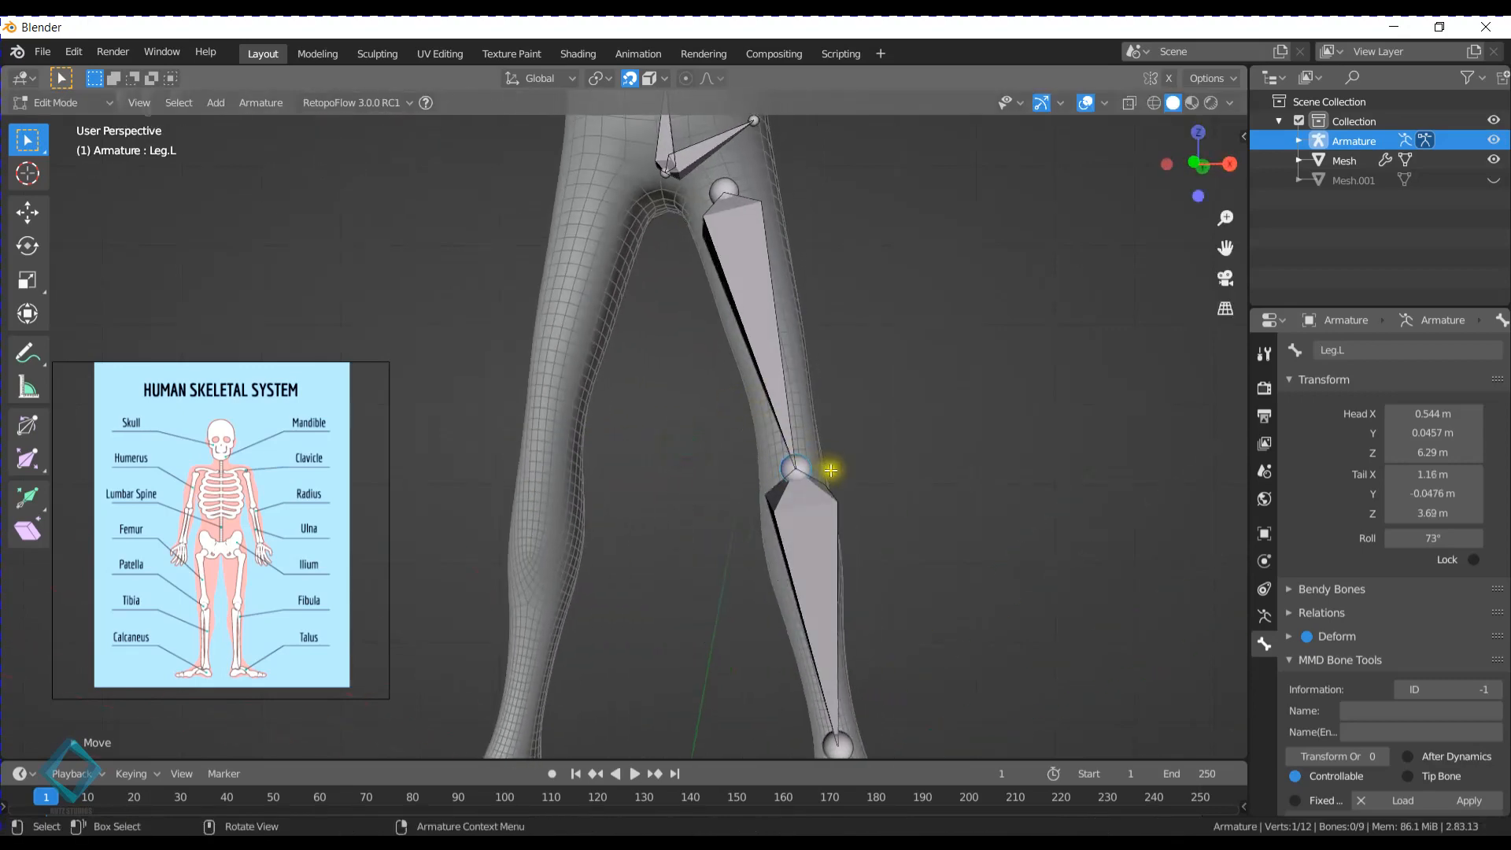
scroll(818, 520, "down", 1)
middle_click_drag(810, 584, 757, 341, "shift")
left_click(785, 488)
middle_click_drag(878, 419, 738, 453)
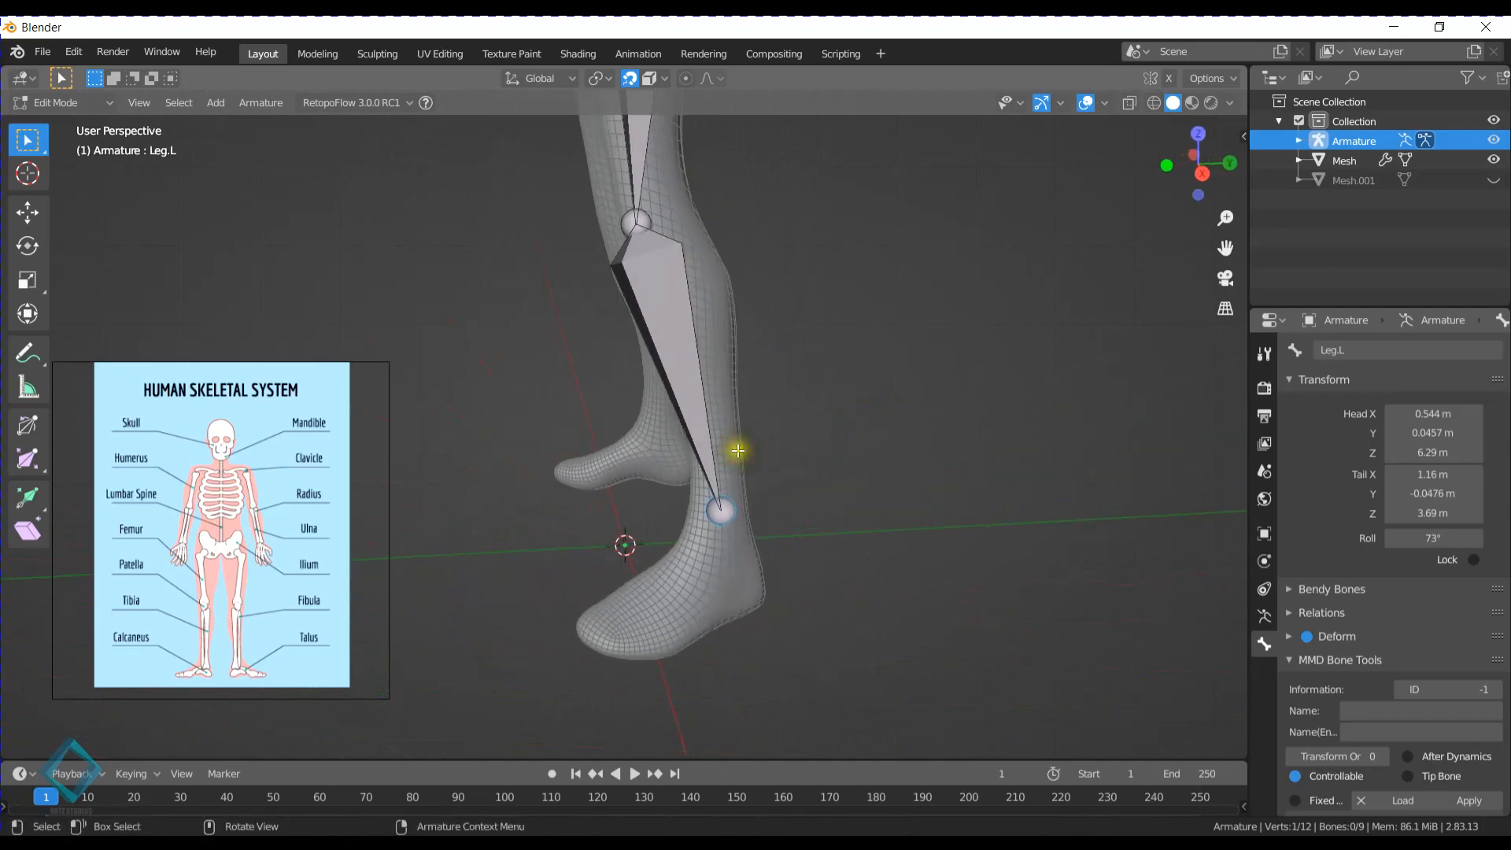
key("KP_3")
middle_click_drag(673, 218, 623, 366, "shift")
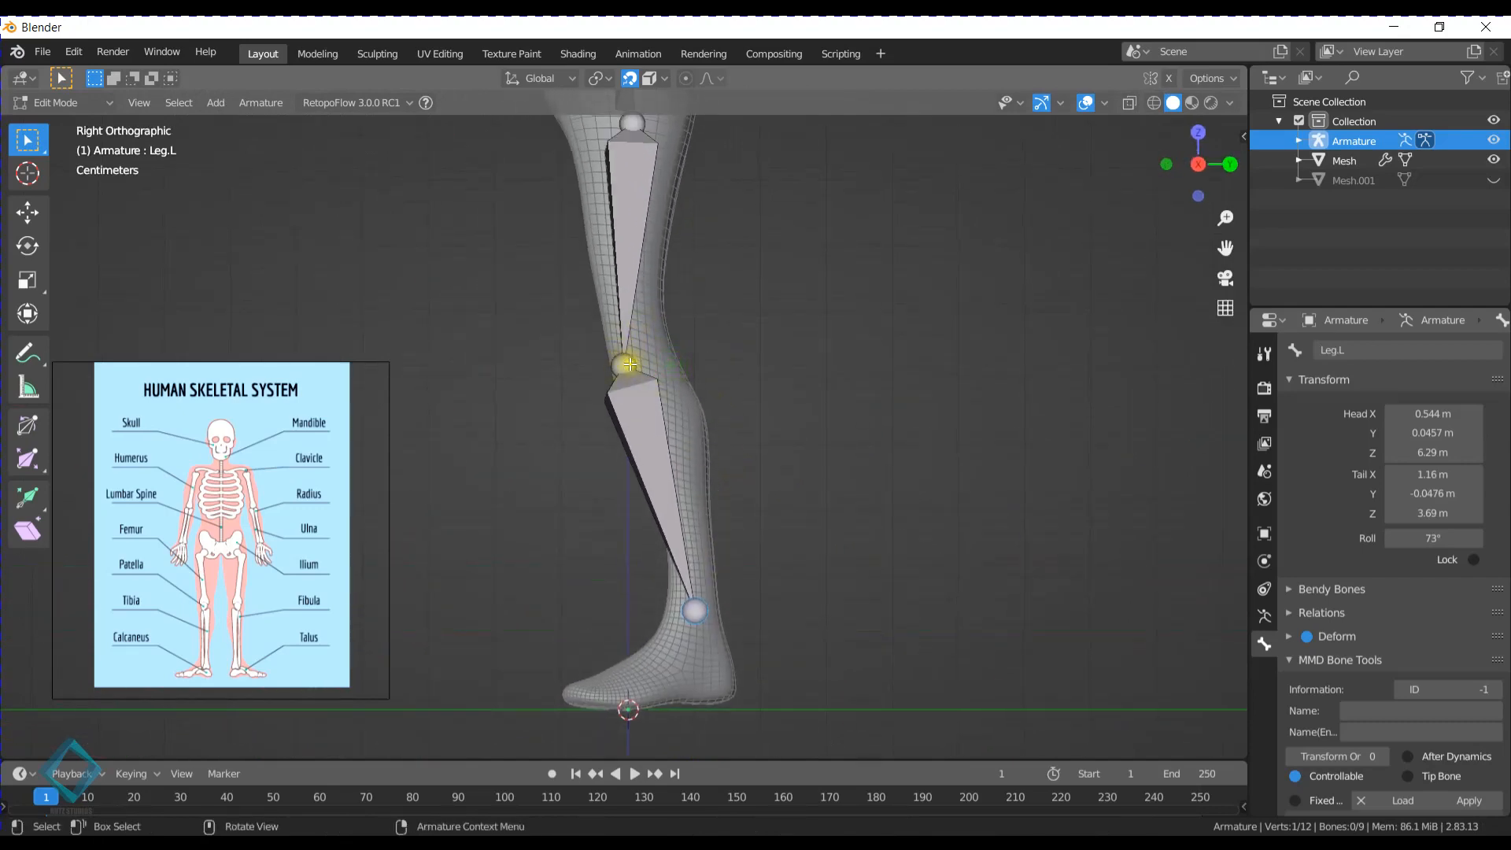
key("g")
key("y")
right_click(629, 364)
left_click(631, 360)
key("g")
left_click(634, 368)
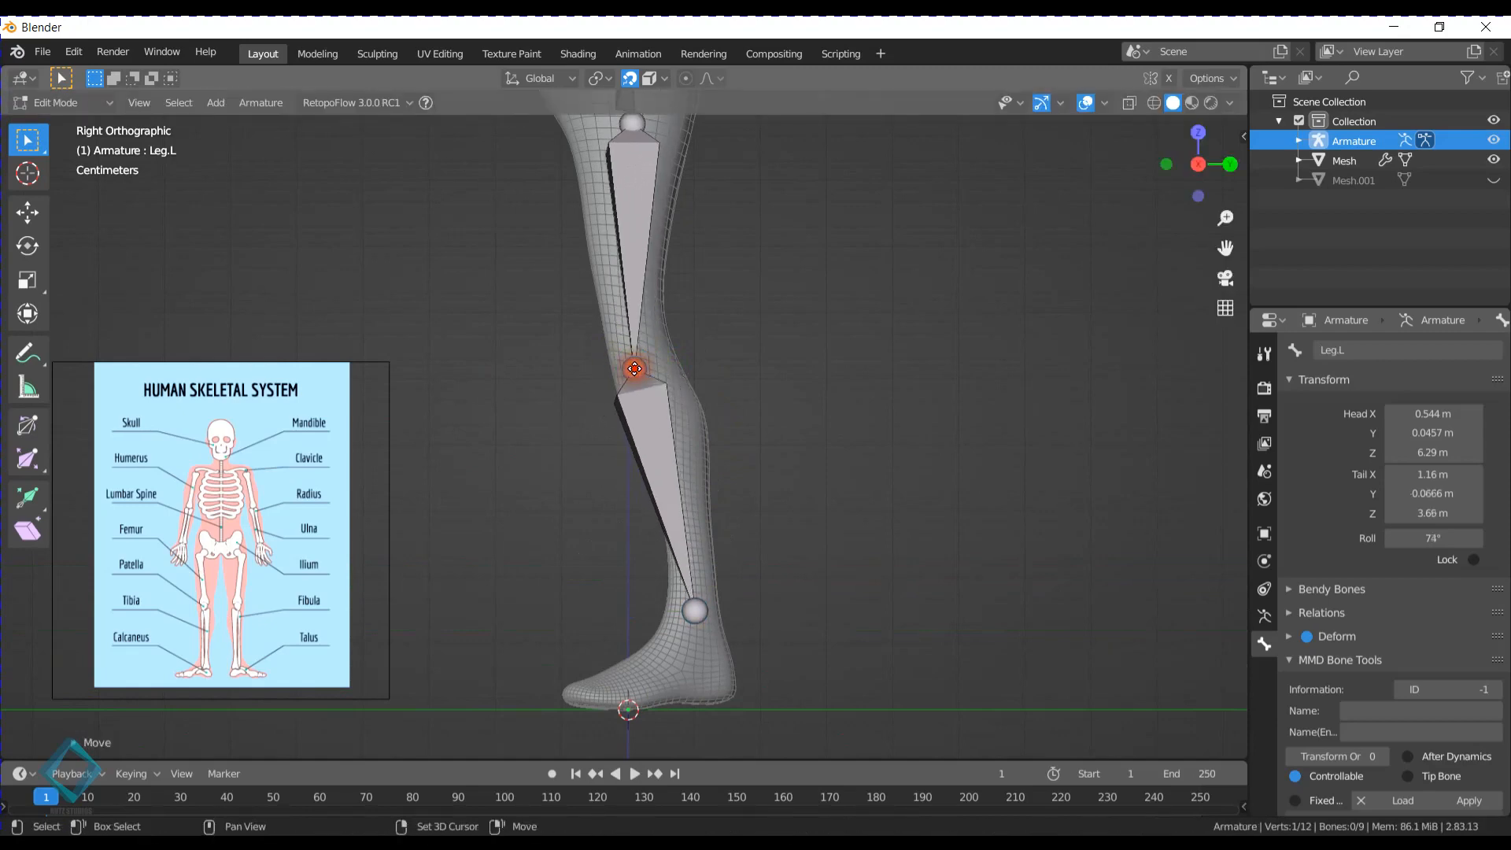
- Move the head of the Leg.L bone to about X 0 m, Y -0.043 m, Z 6.34 m in the right side view
scroll(635, 368, "down", 2)
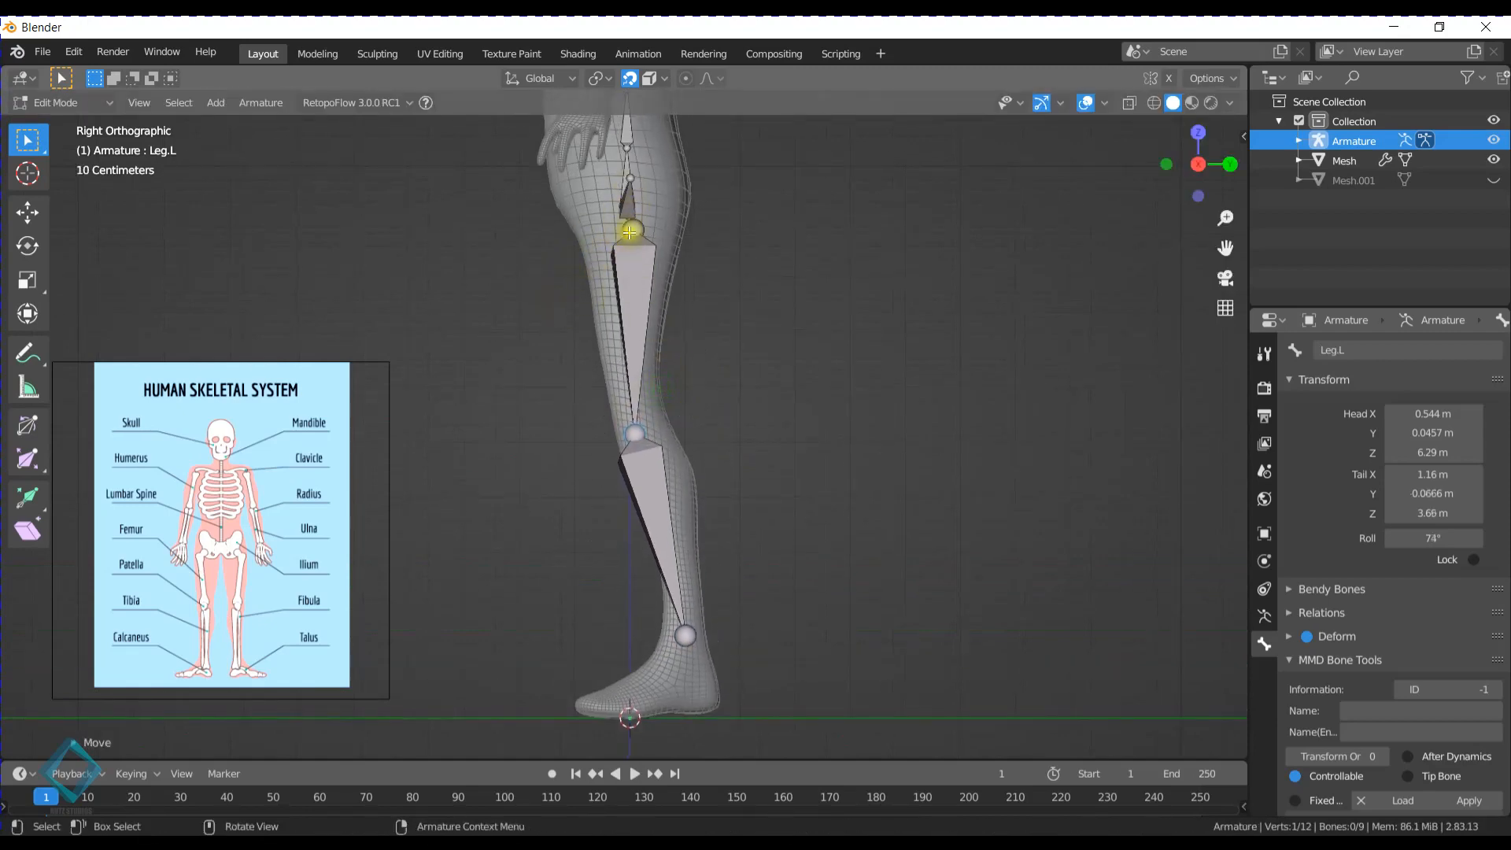
left_click(629, 231)
key("g")
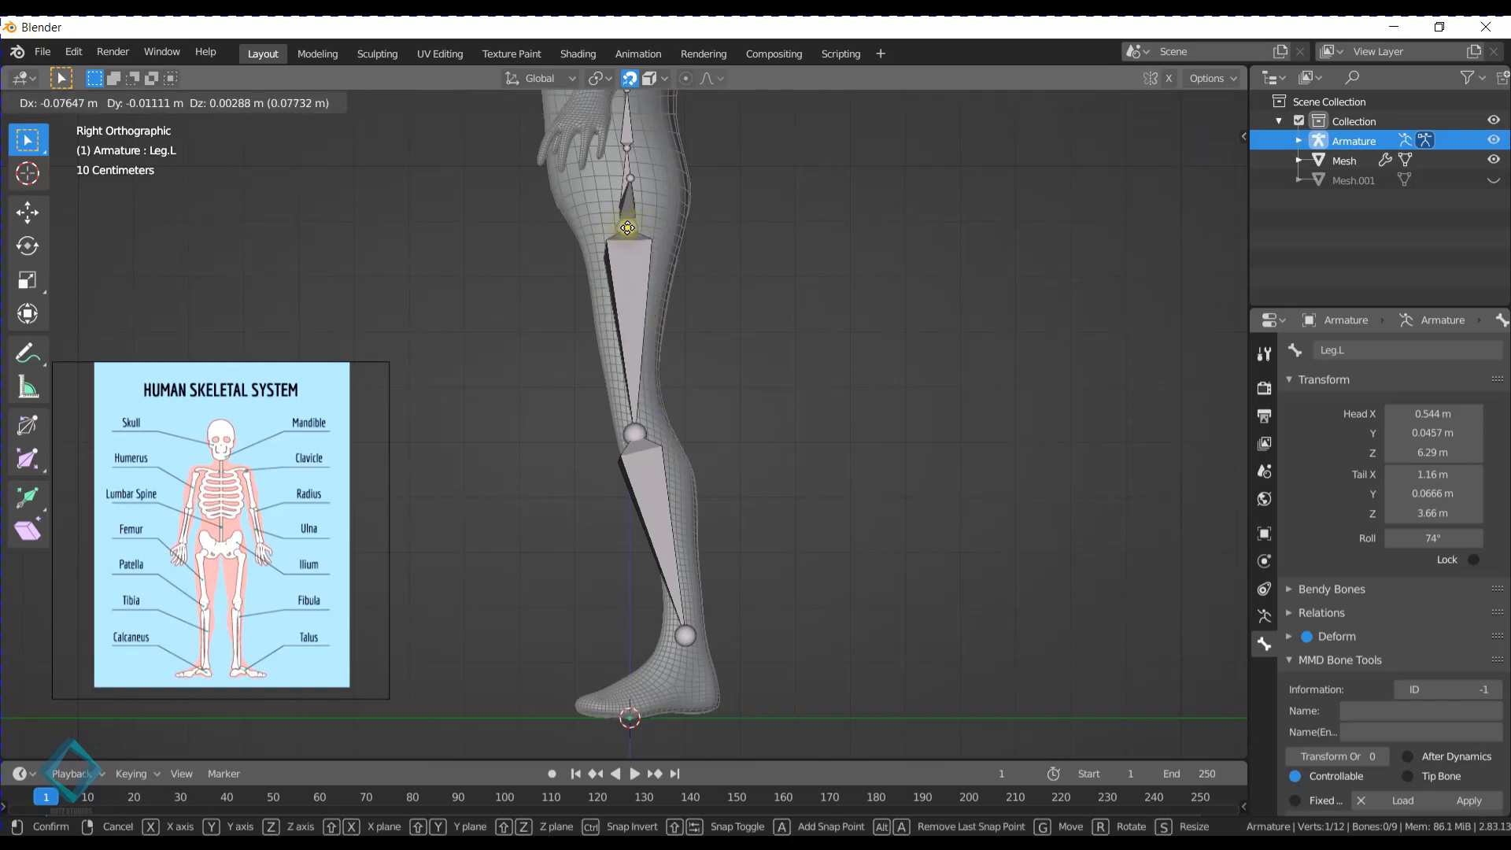
left_click(628, 225)
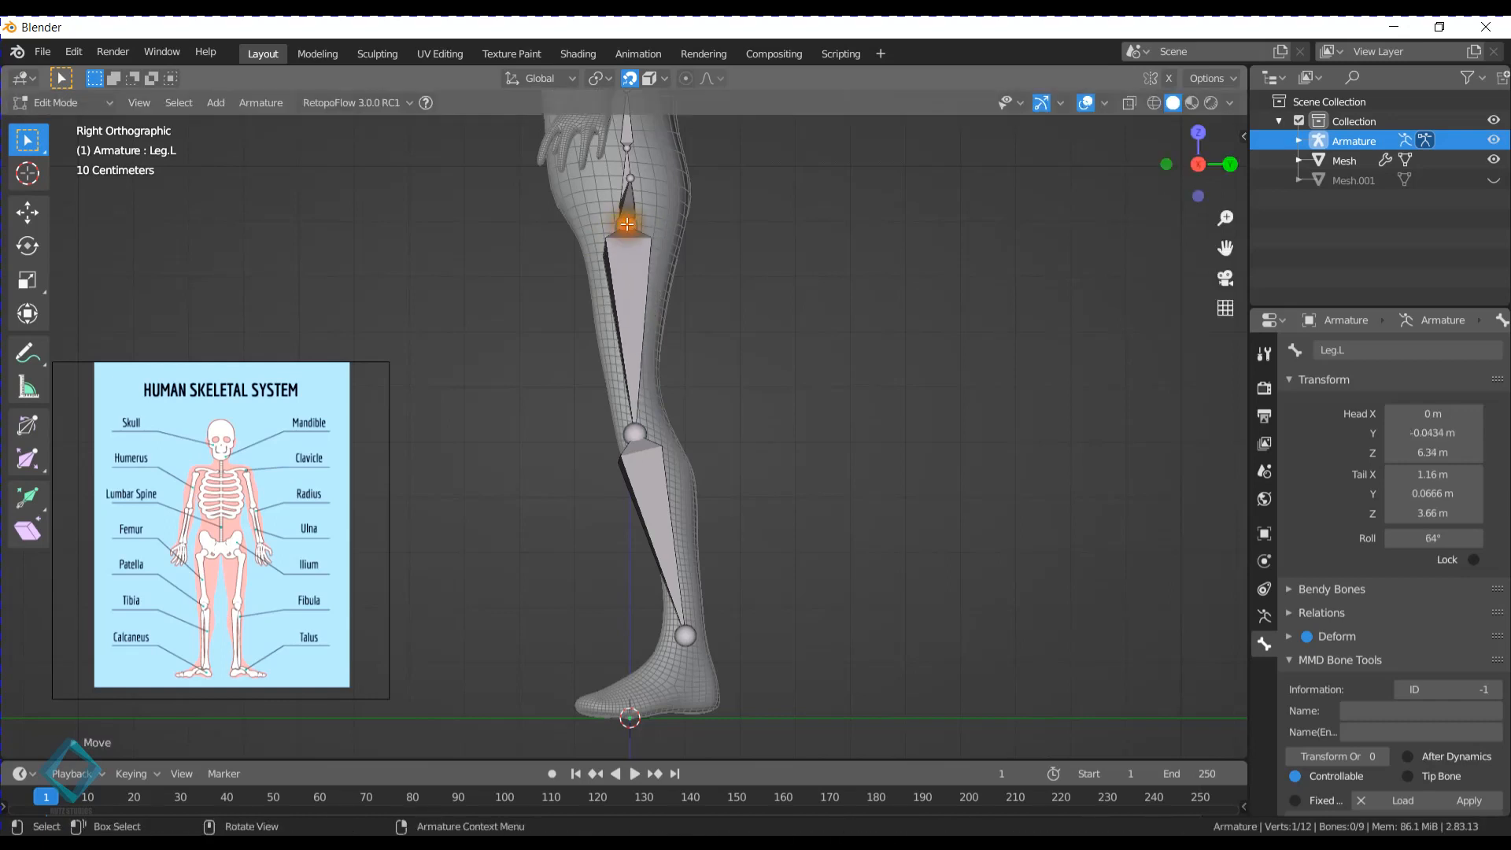
- Extrude a foot bone from the left ankle to about Y -0.22 m, Z 0.17 m and name it Foot.L
middle_click_drag(658, 422, 643, 247, "shift")
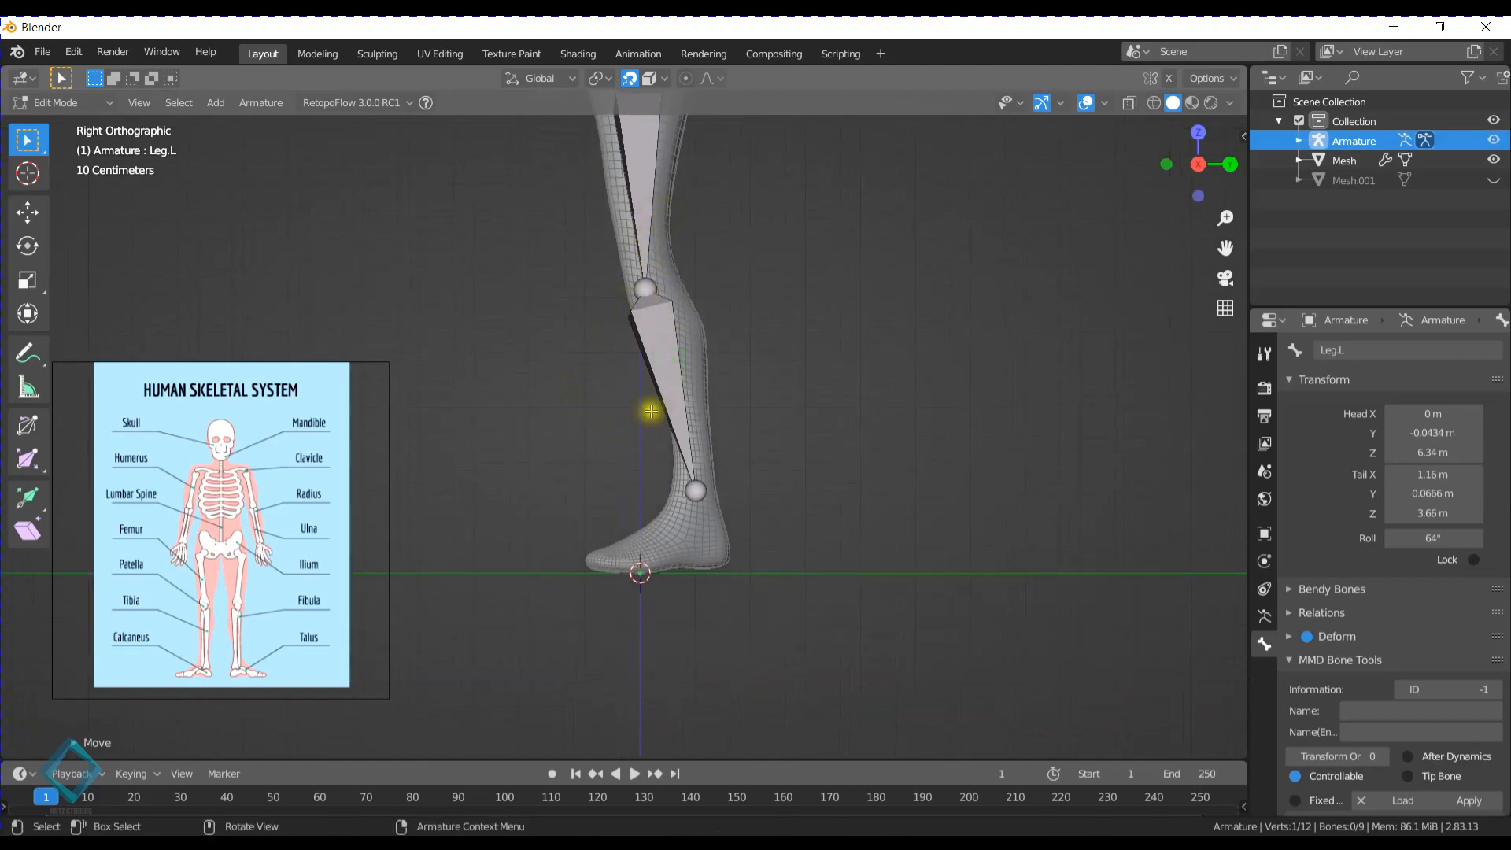
left_click(696, 489)
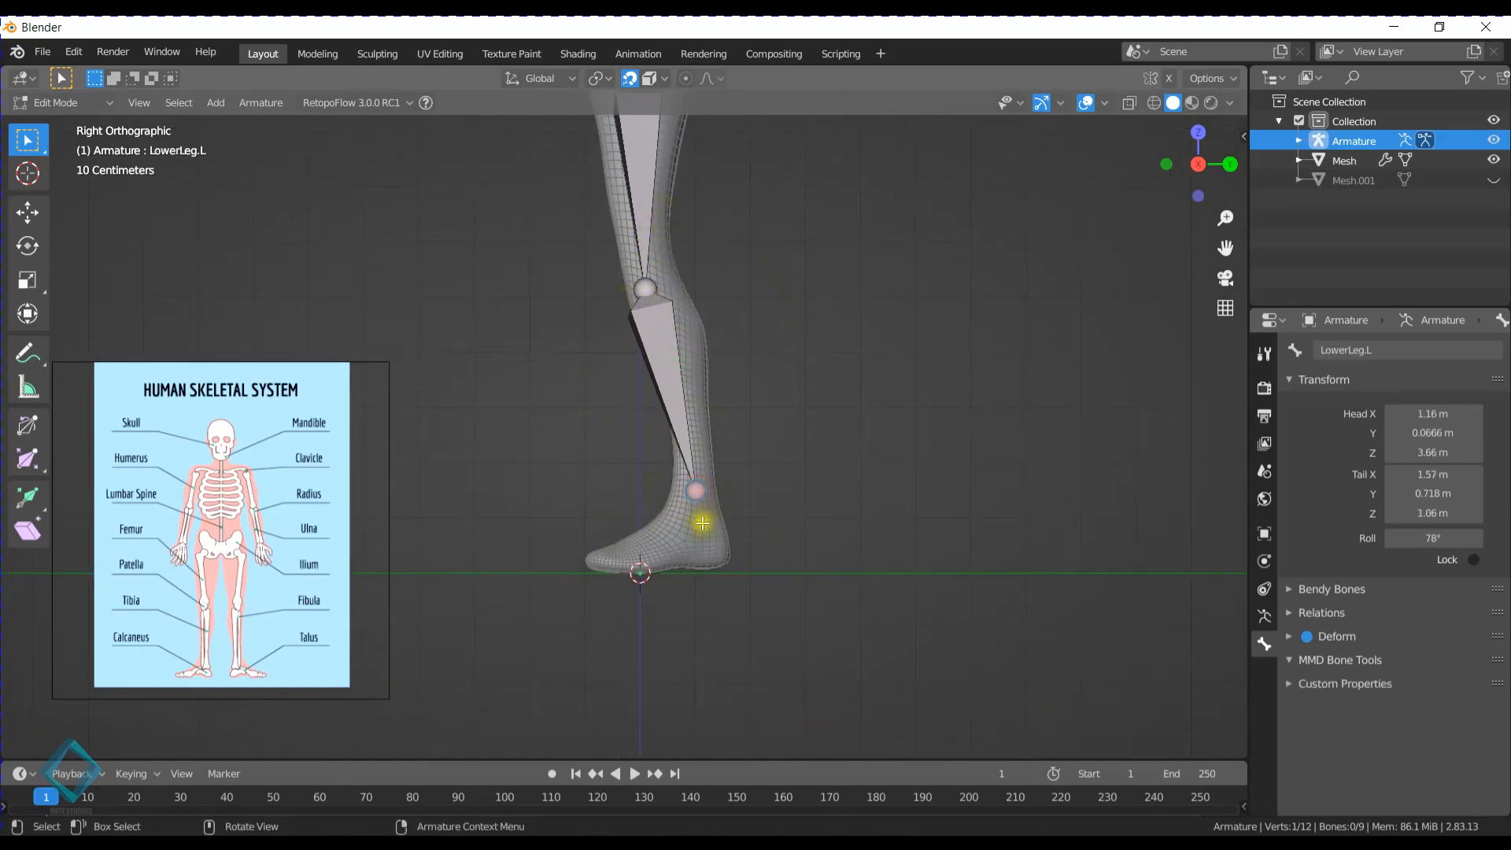
key("e")
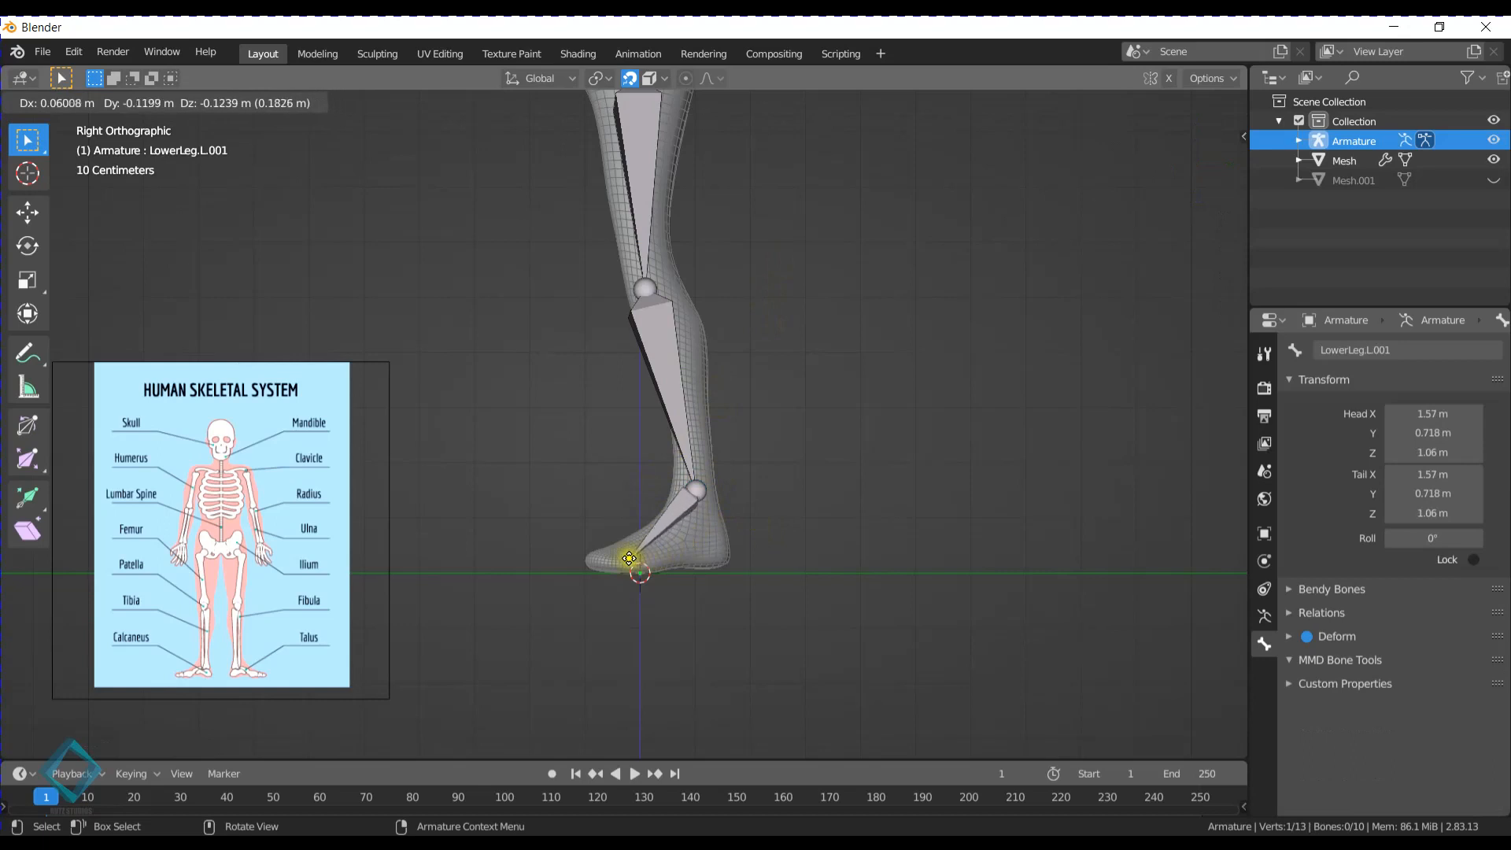
left_click(624, 559)
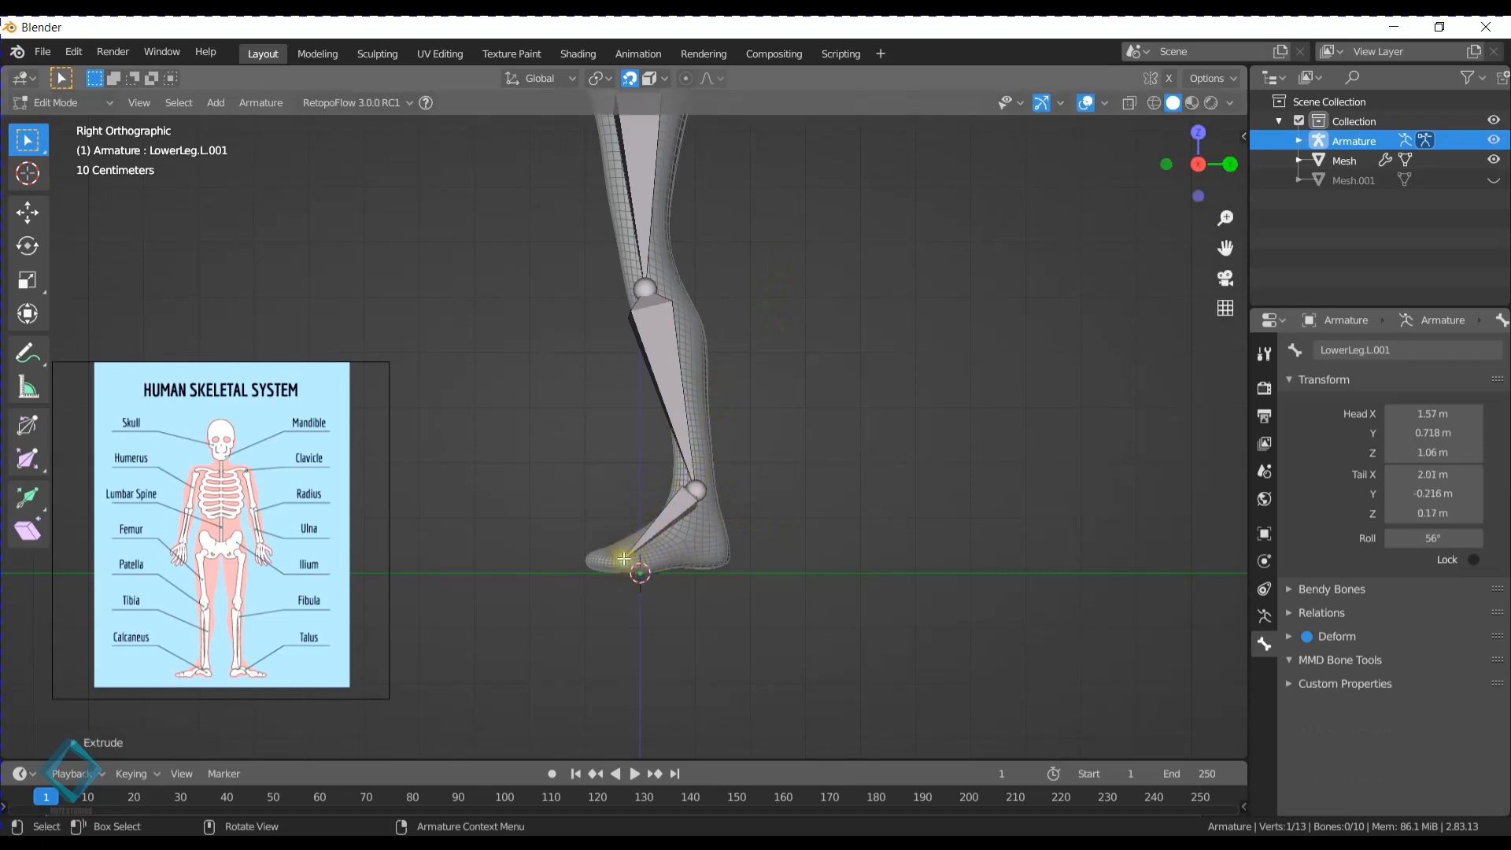
left_click(665, 524)
left_click(1414, 350)
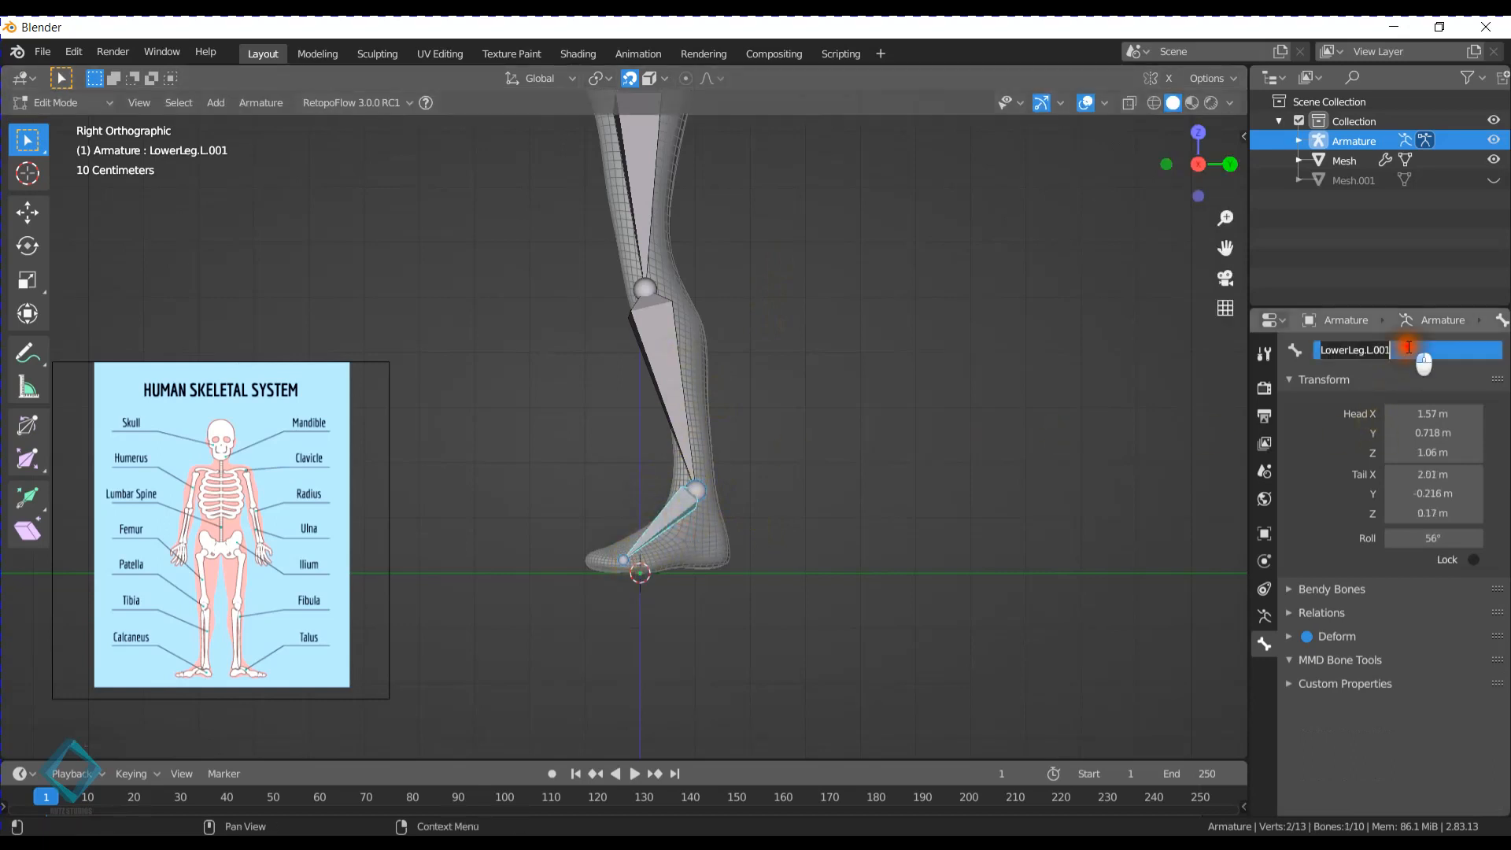
type("Foot.L")
key("Return")
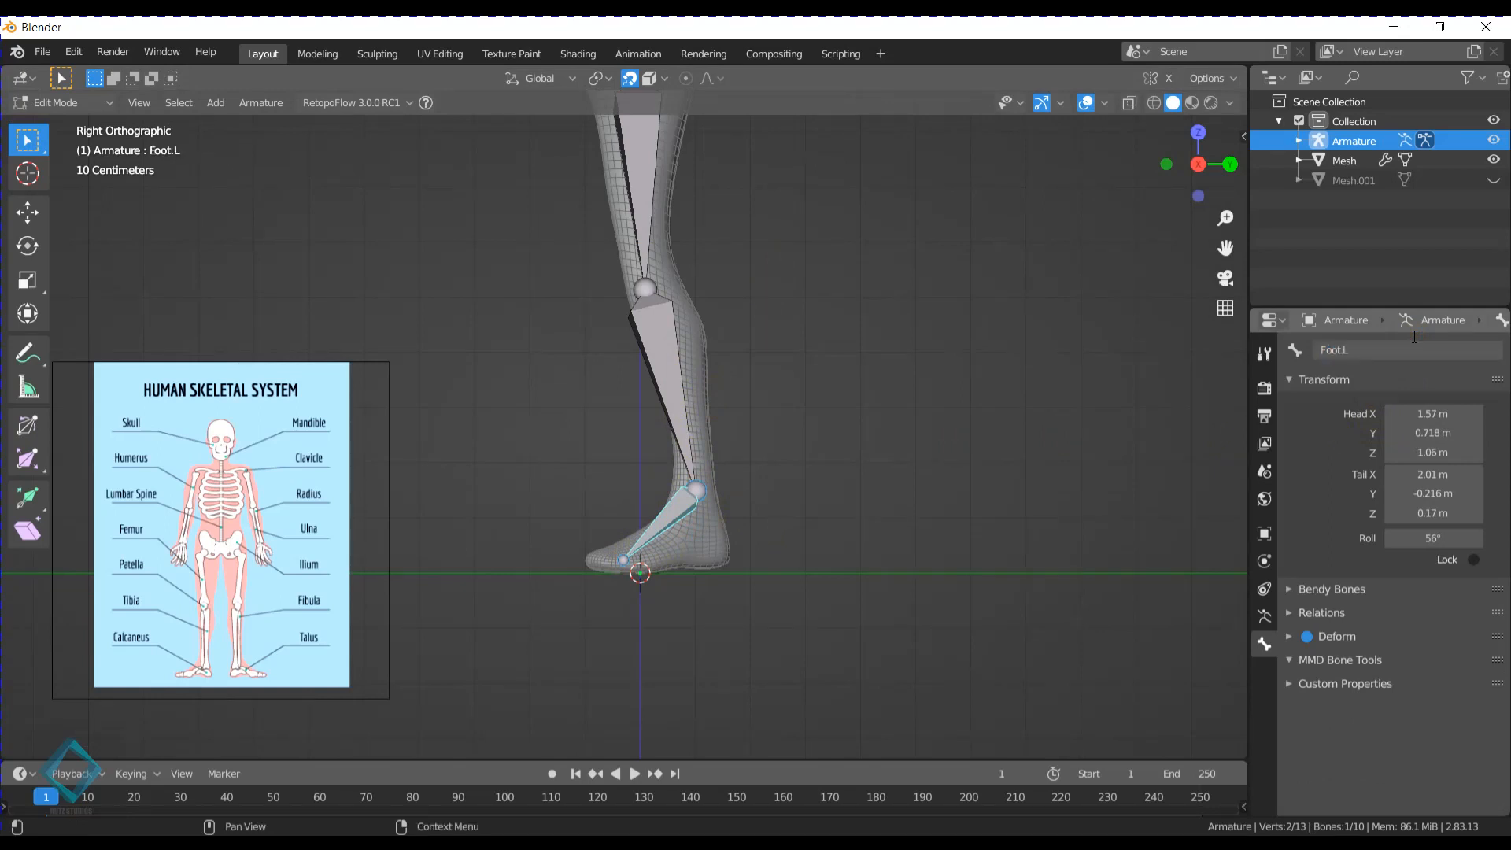
- Extrude a toe bone from the Foot.L tail to about Y -0.66 m, Z 0.12 m and name it Toes.L
left_click(620, 560)
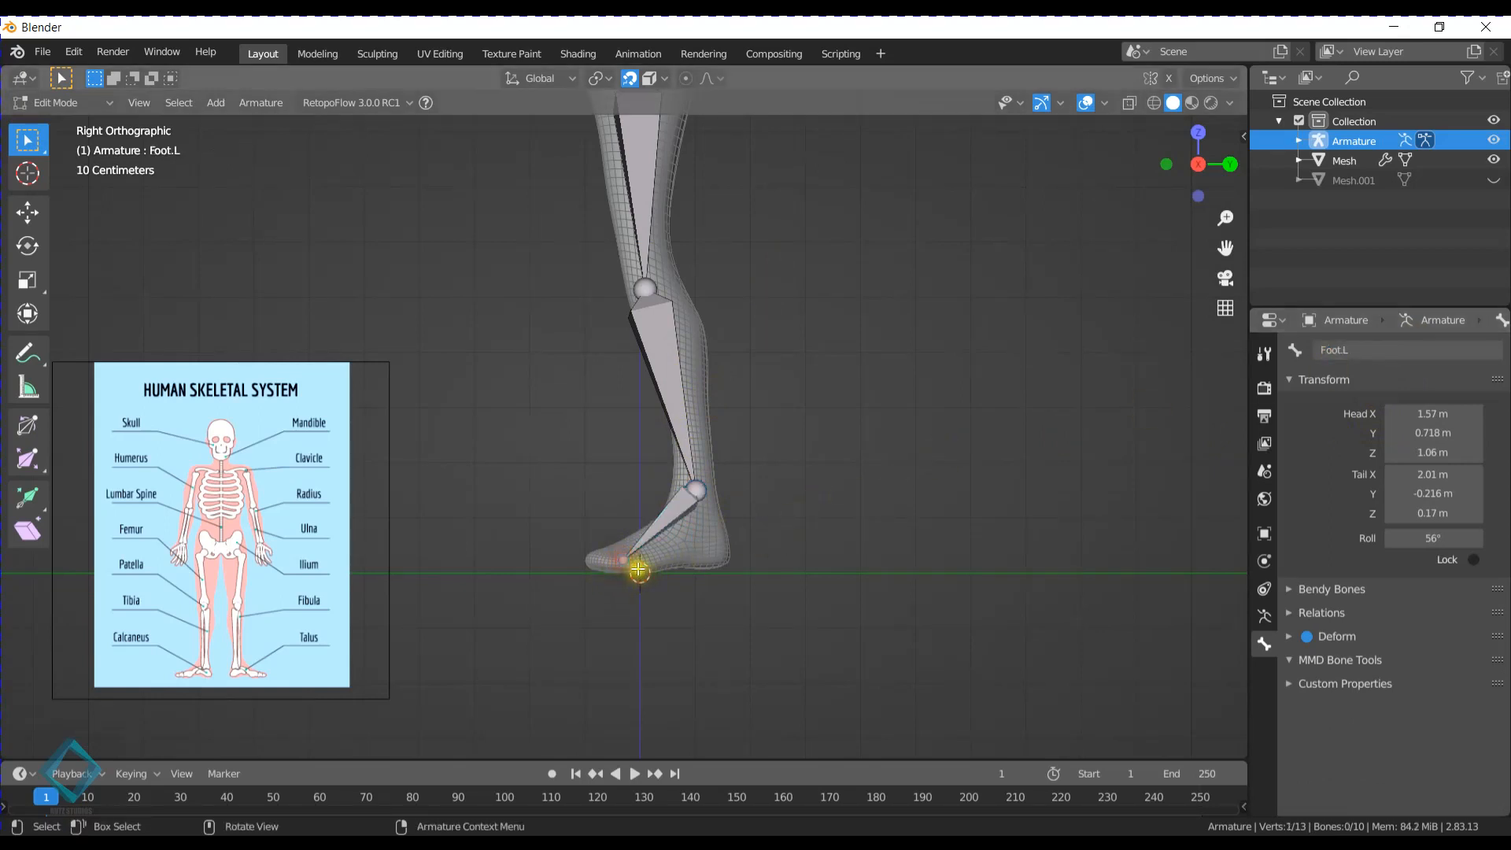
key("e")
left_click(588, 563)
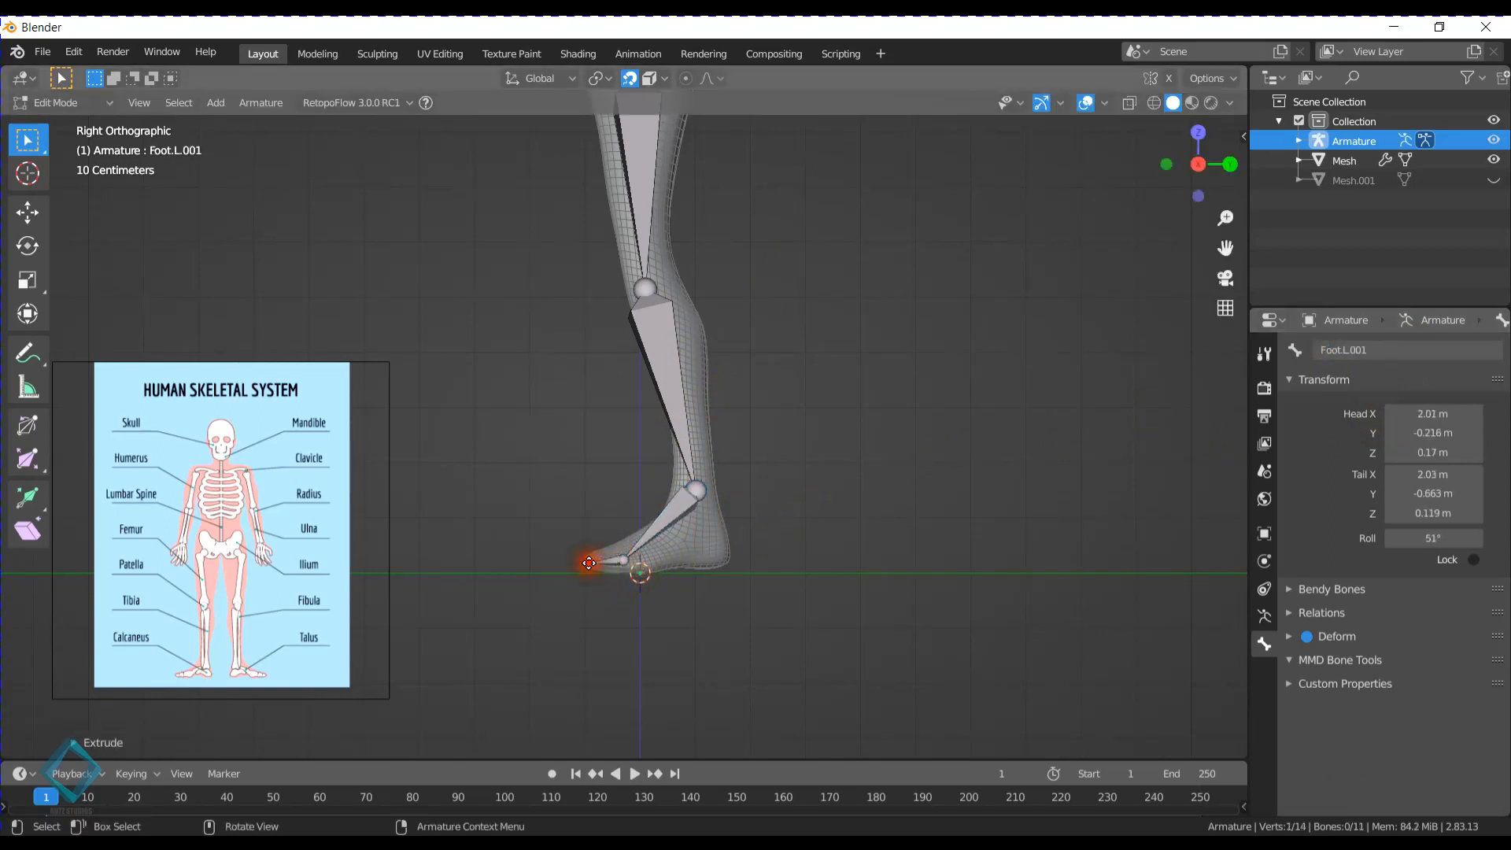
double_click(1397, 349)
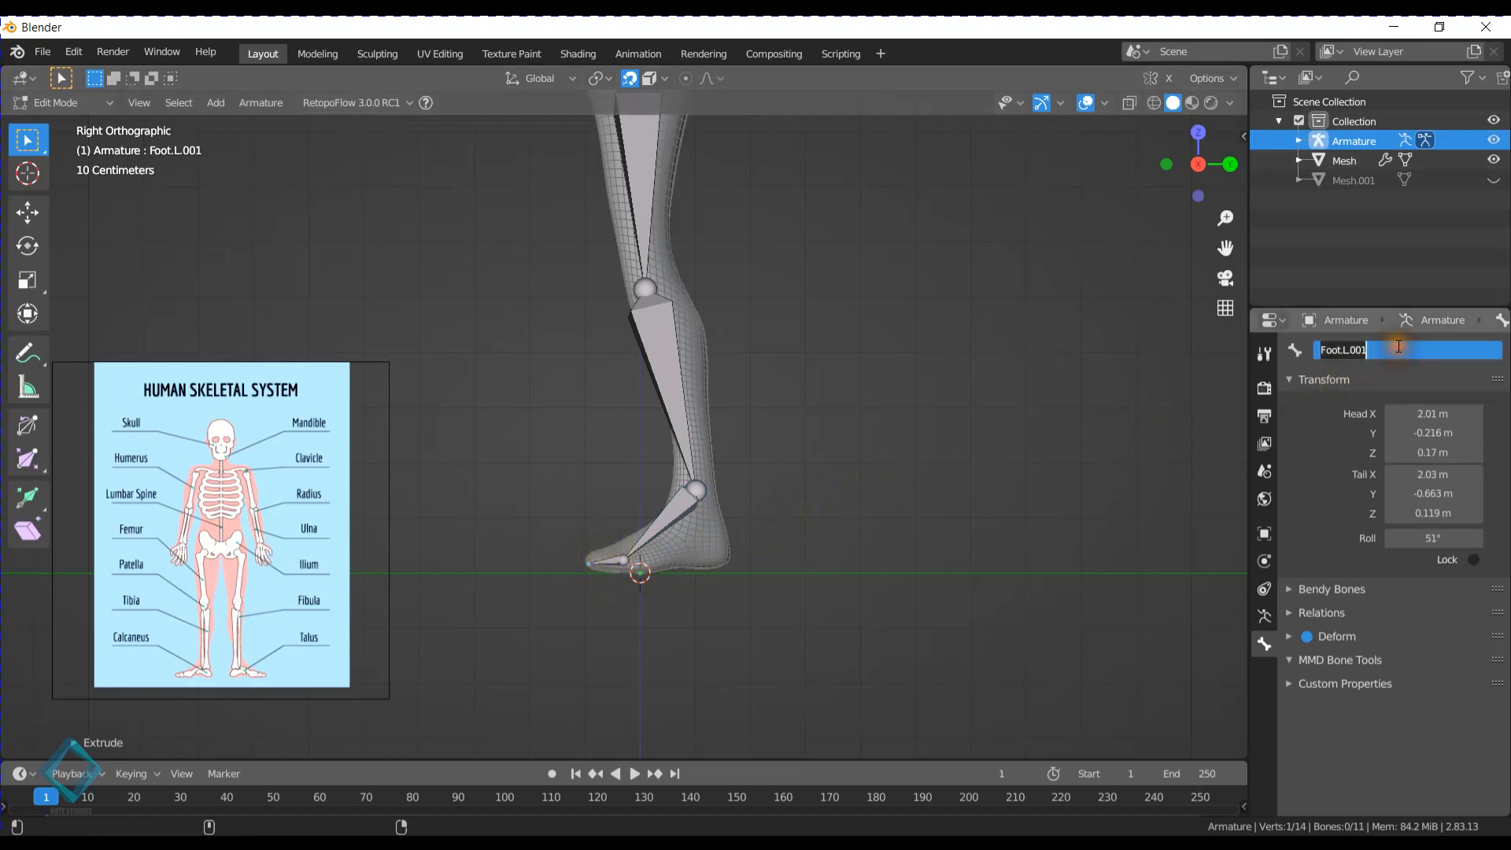
type("Toes.L")
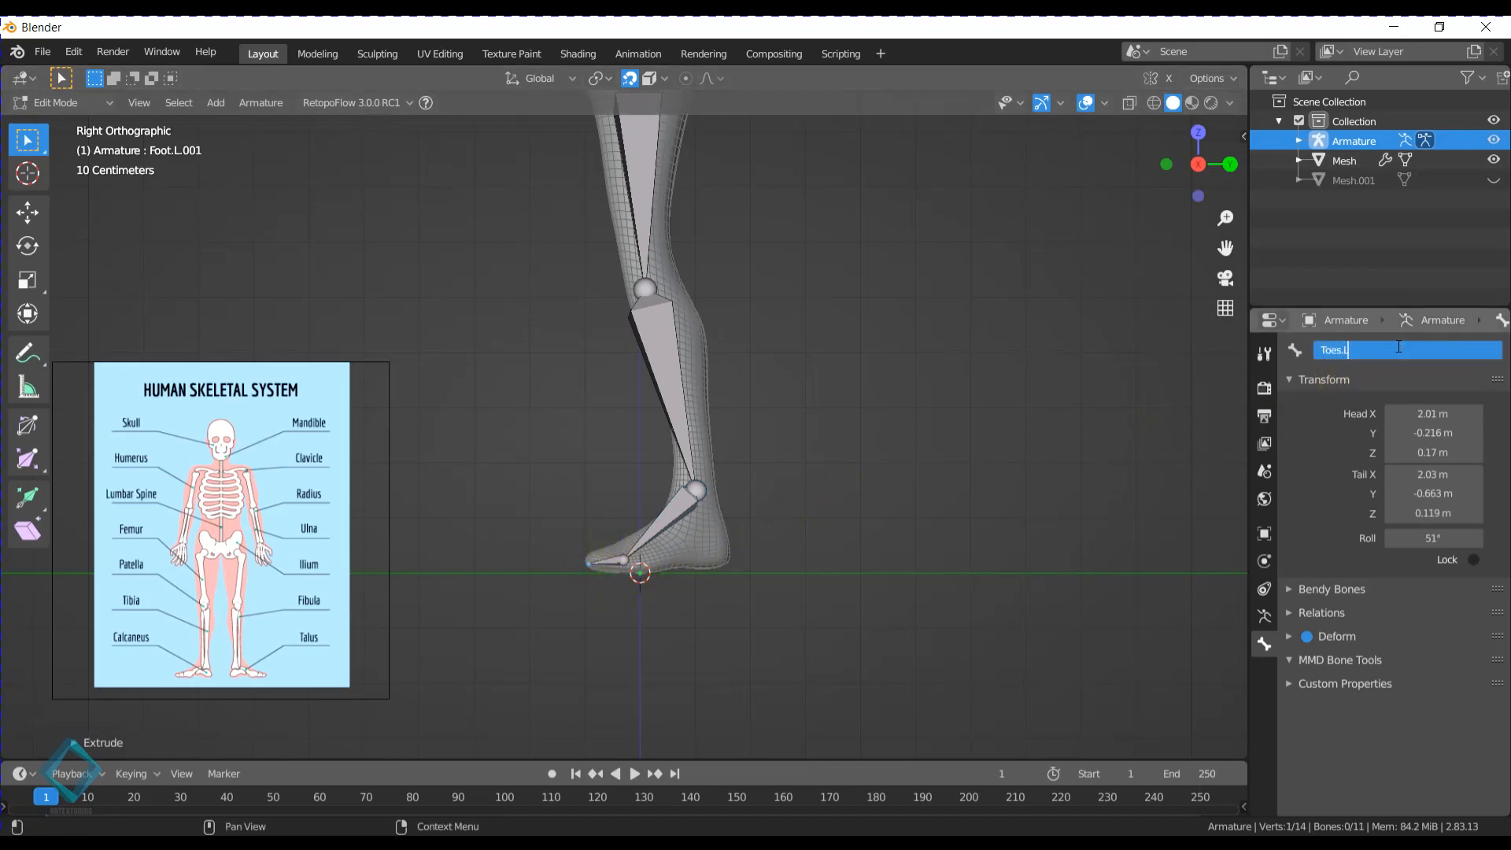
key("Return")
- Rename the bone between the chest and the head as Neck
scroll(713, 351, "down", 4)
middle_click_drag(665, 351, 783, 339)
middle_click_drag(671, 254, 665, 437, "shift")
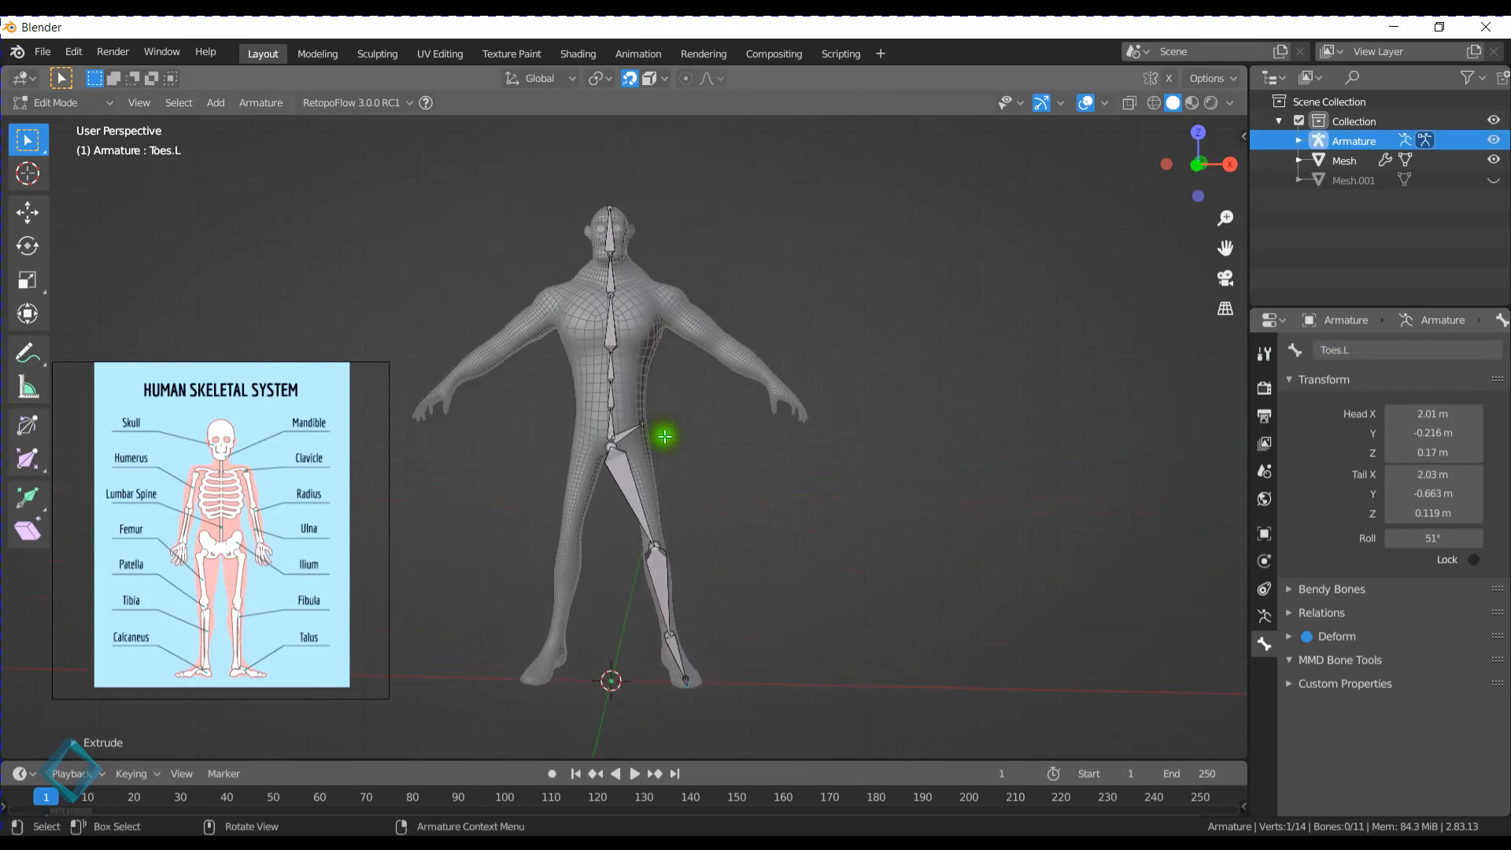
scroll(665, 437, "up", 3)
left_click(607, 175)
middle_click_drag(607, 175, 607, 398, "shift")
left_click(597, 360)
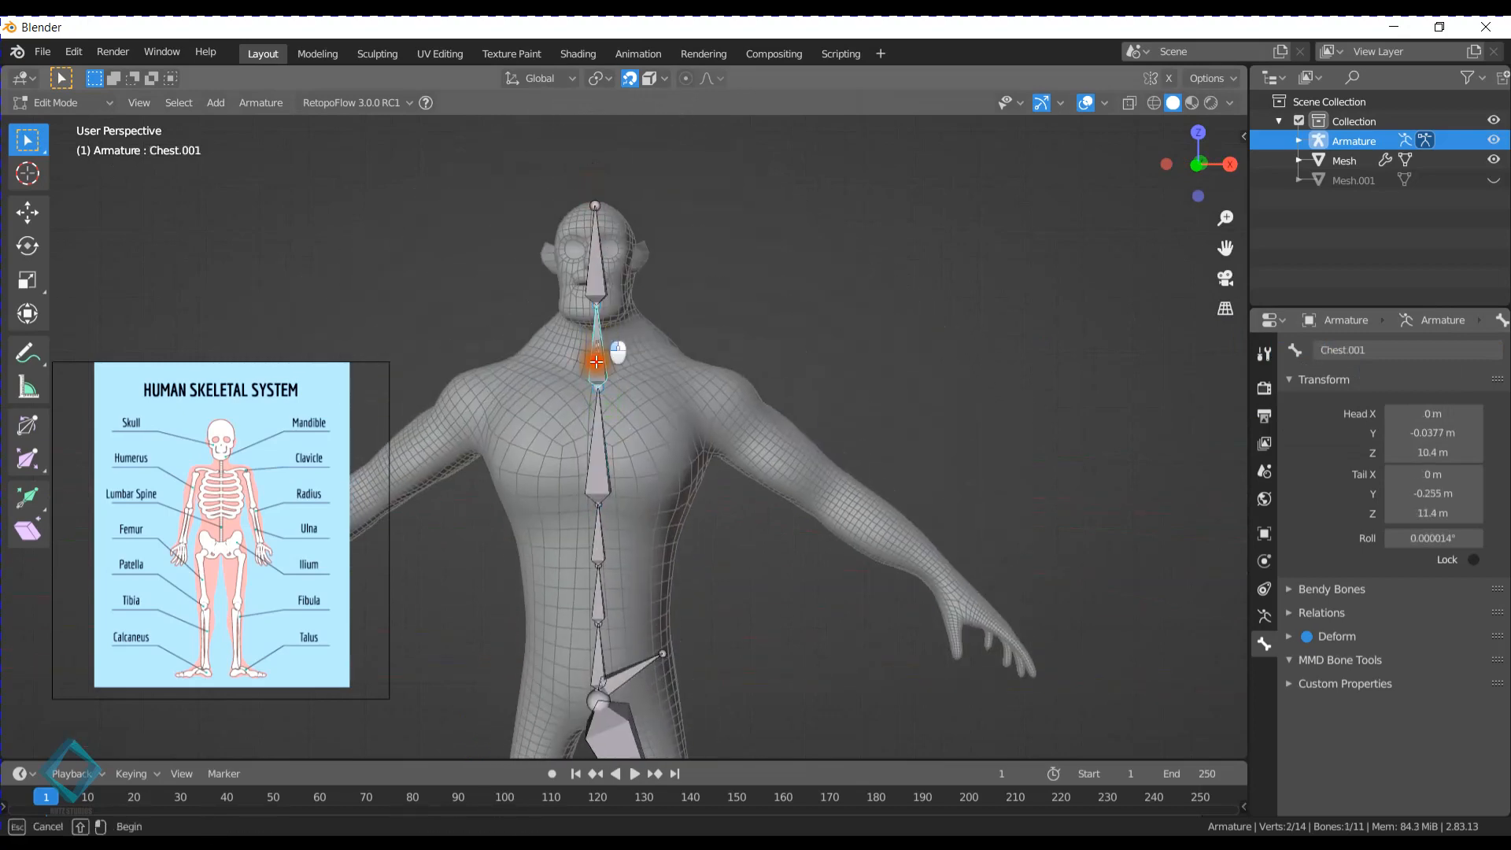
double_click(1395, 349)
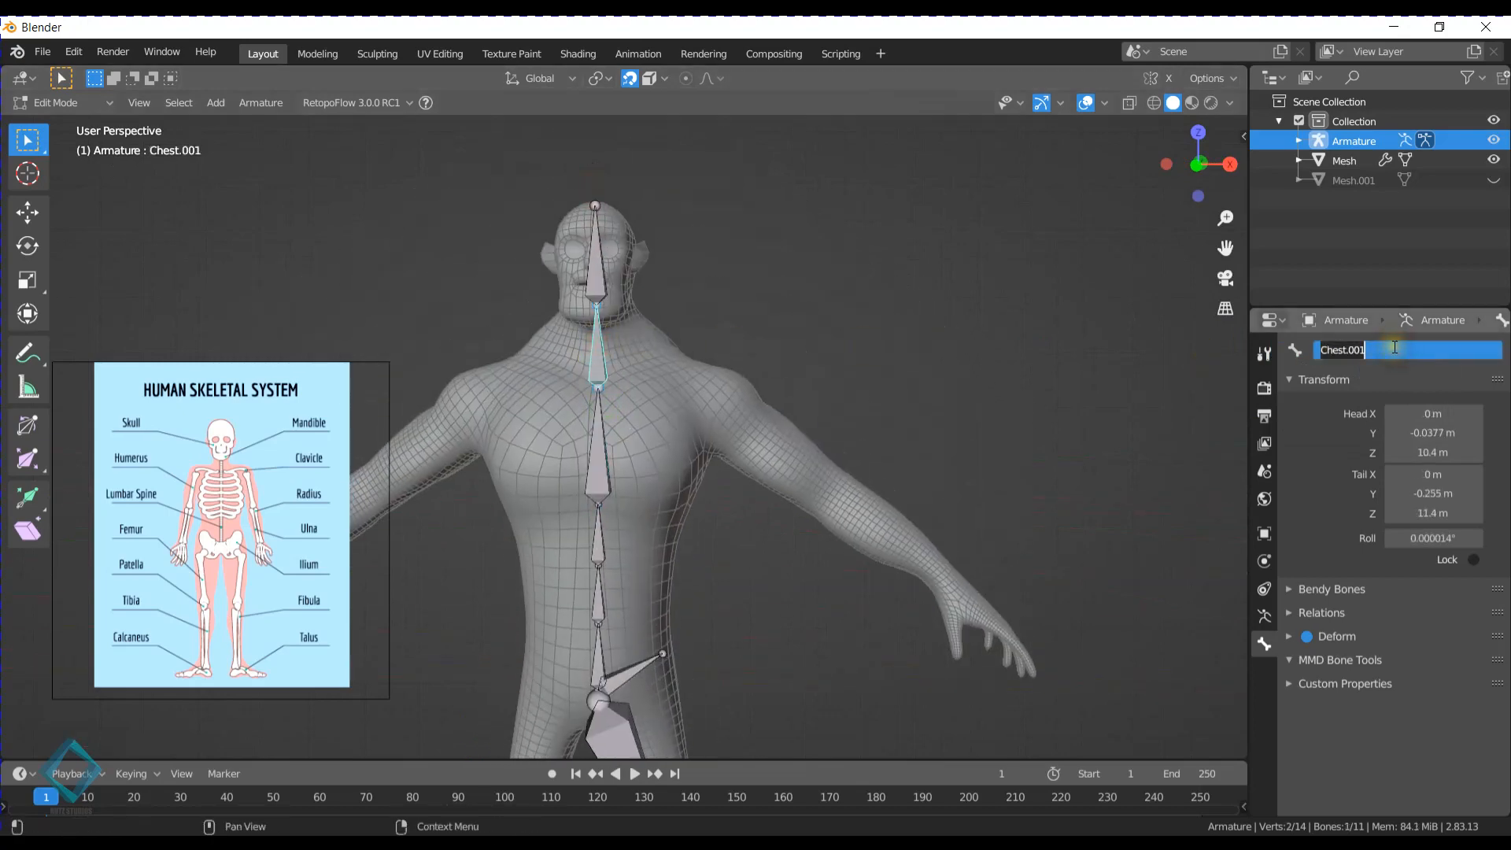
type("Neck")
key("Return")
- Rename the topmost bone of the spine chain as Head
left_click(604, 259)
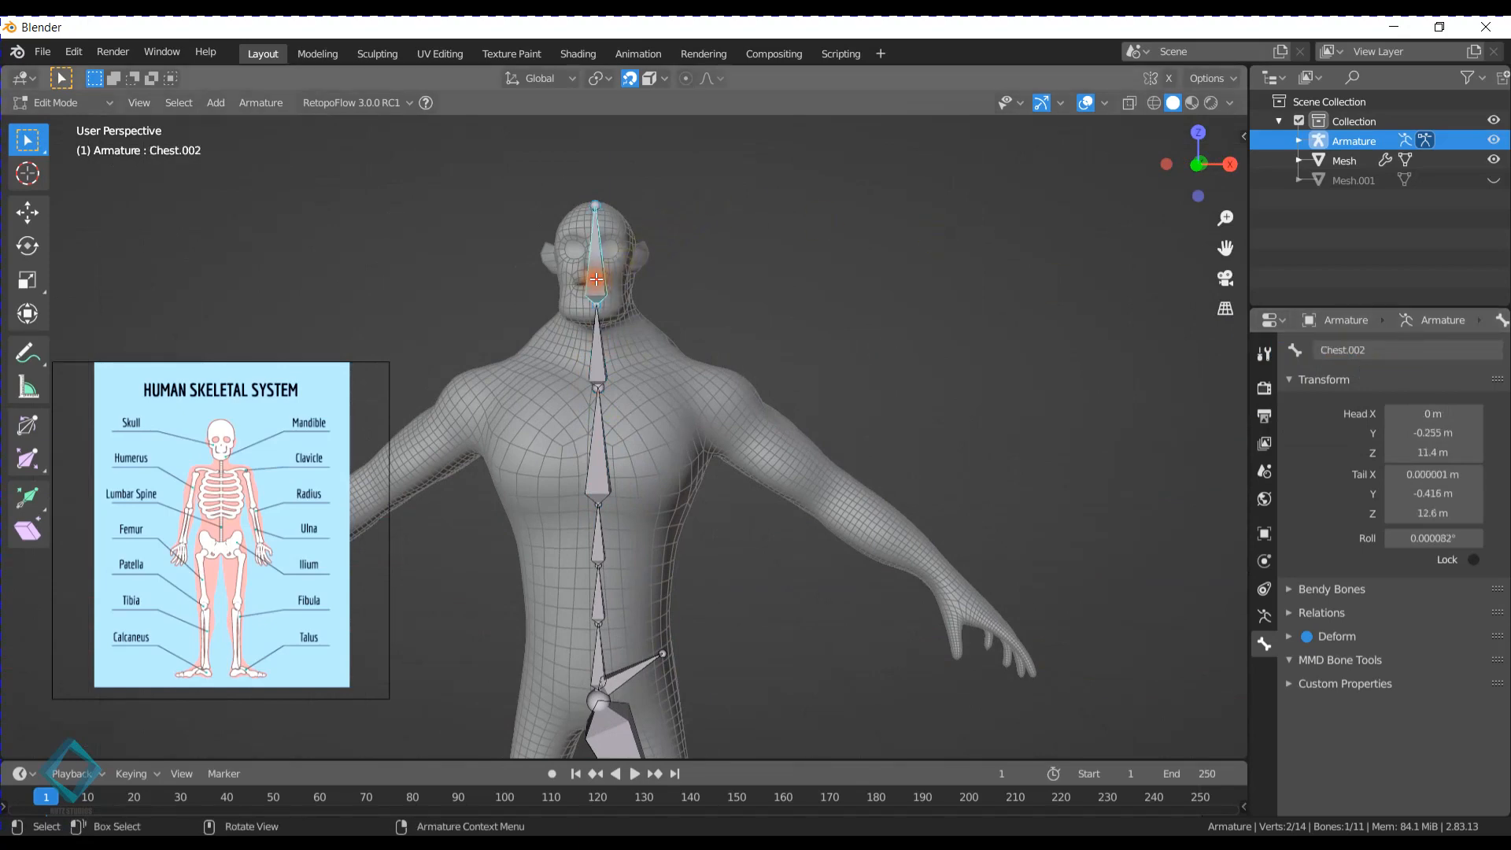
double_click(1418, 353)
type("Head")
key("Return")
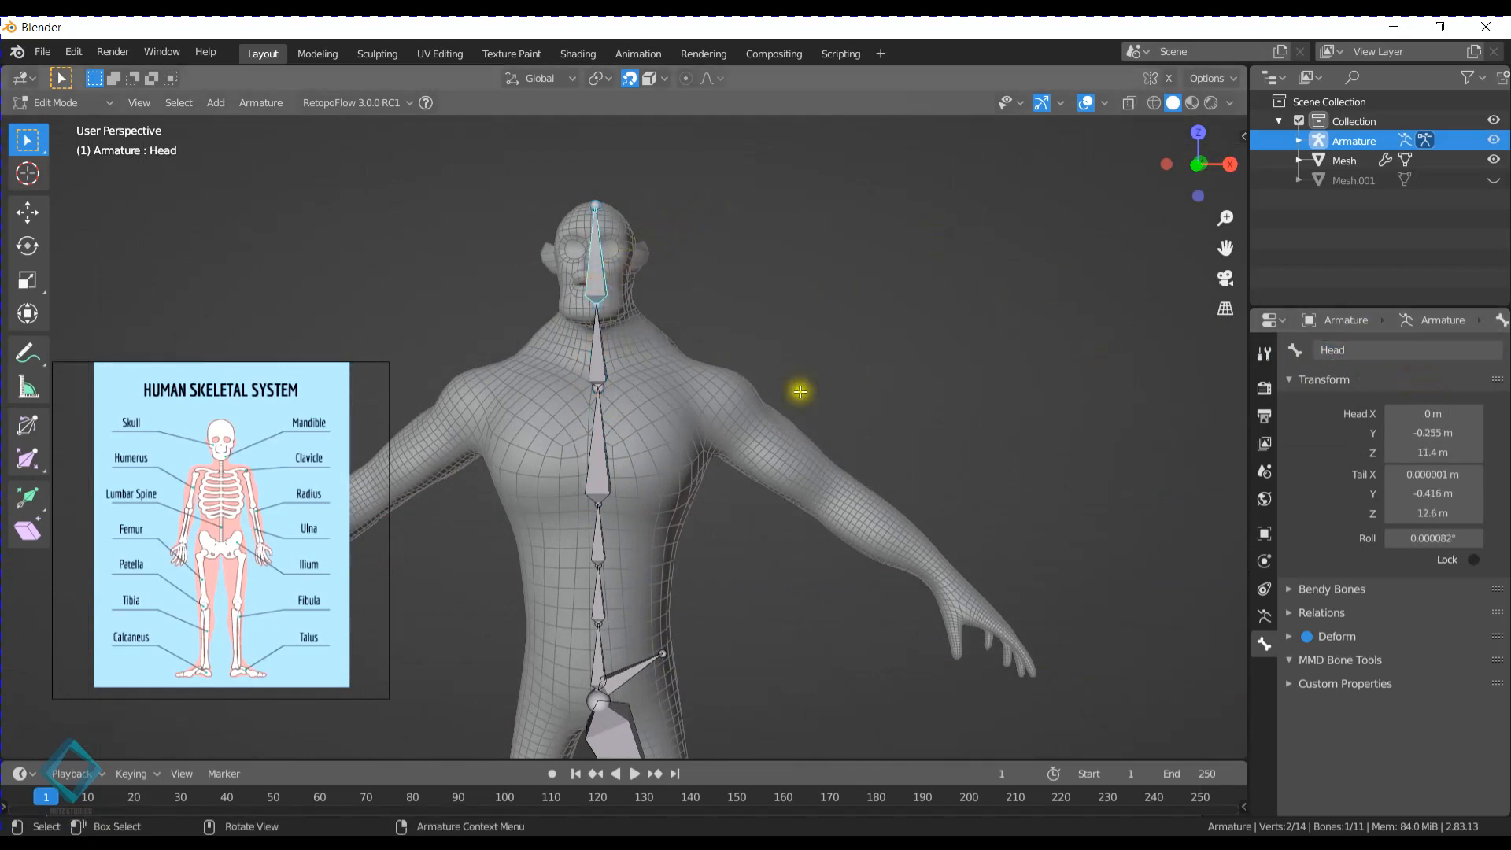
left_click(596, 354)
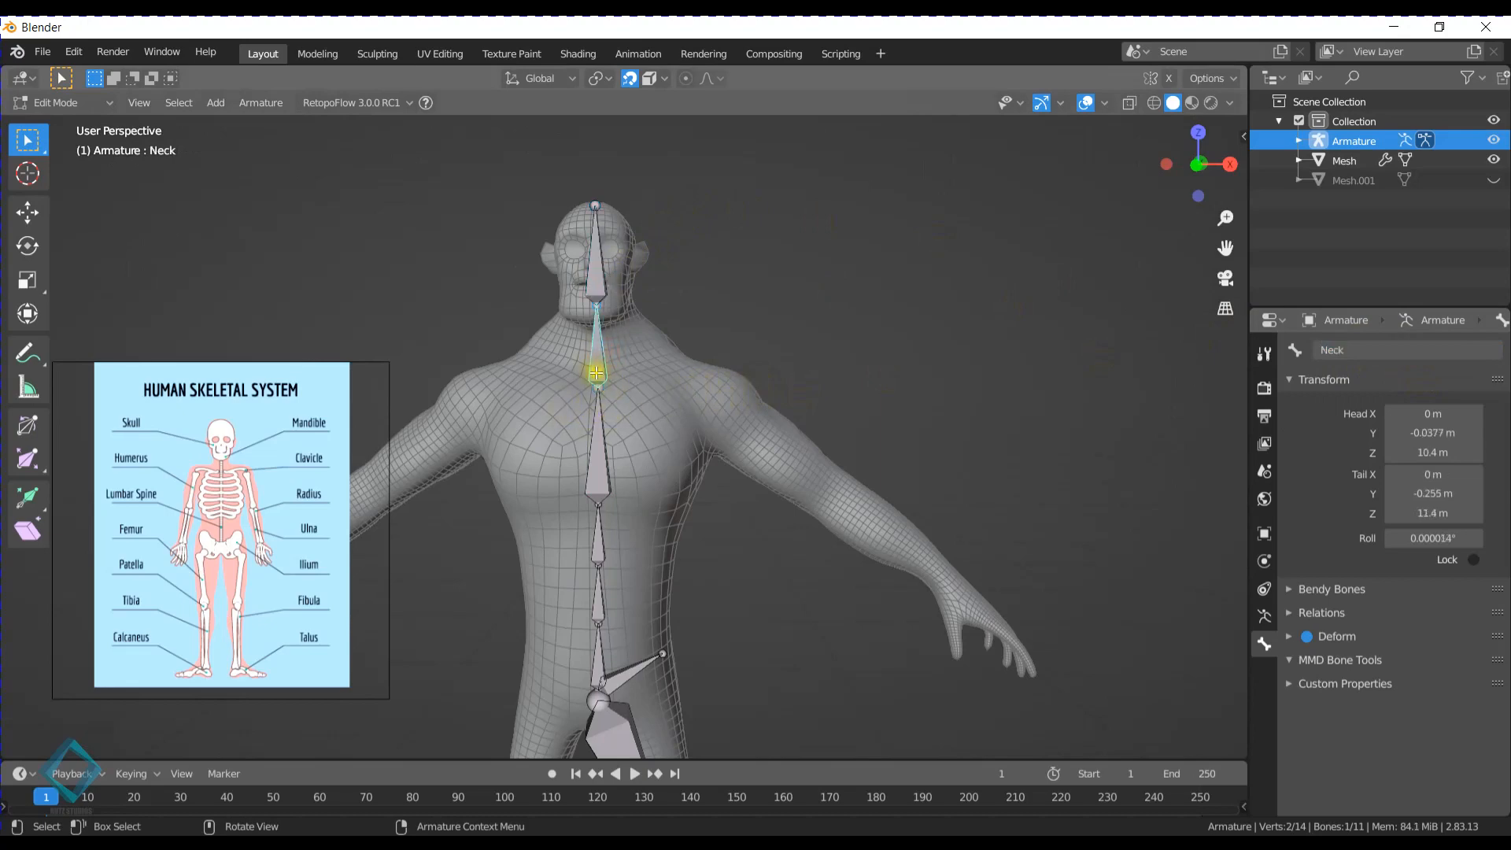
key("shift+d")
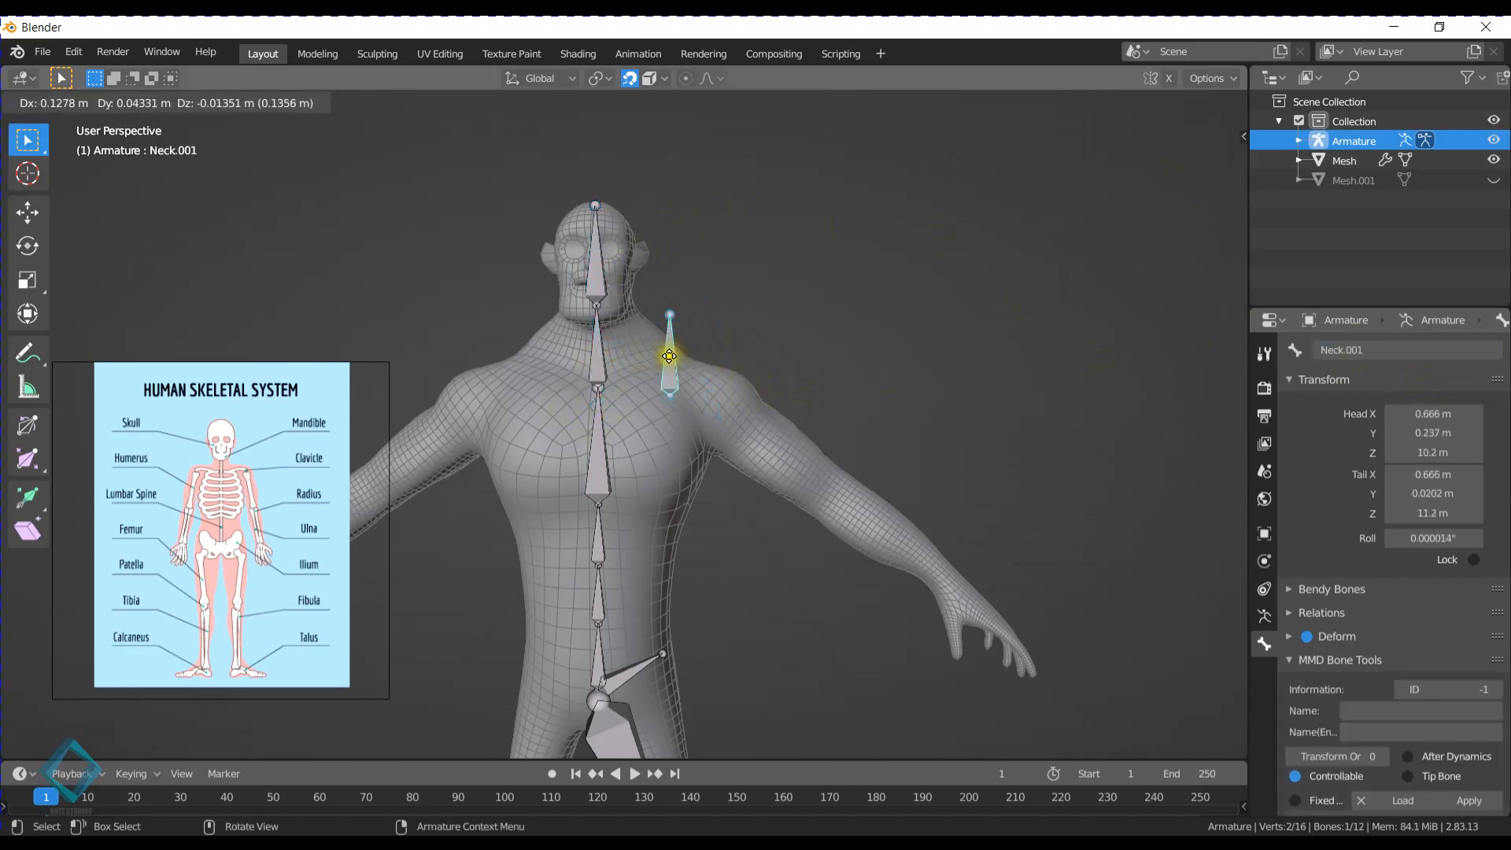
left_click(708, 368)
mouse_move(740, 365)
middle_mouse_down()
mouse_move(675, 347)
mouse_move(732, 378)
middle_mouse_up()
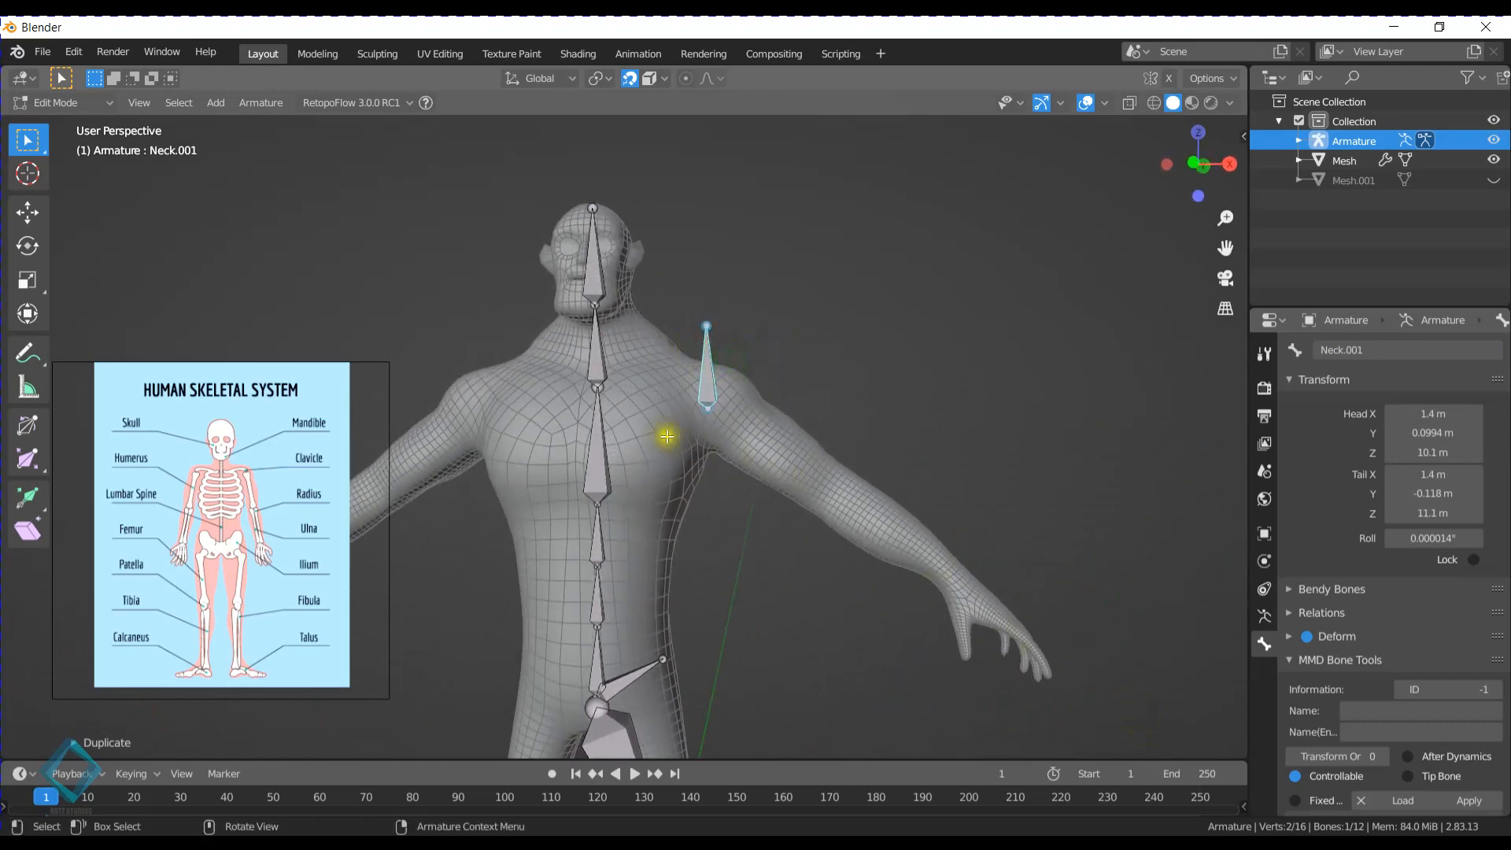
key("x")
left_click(640, 392)
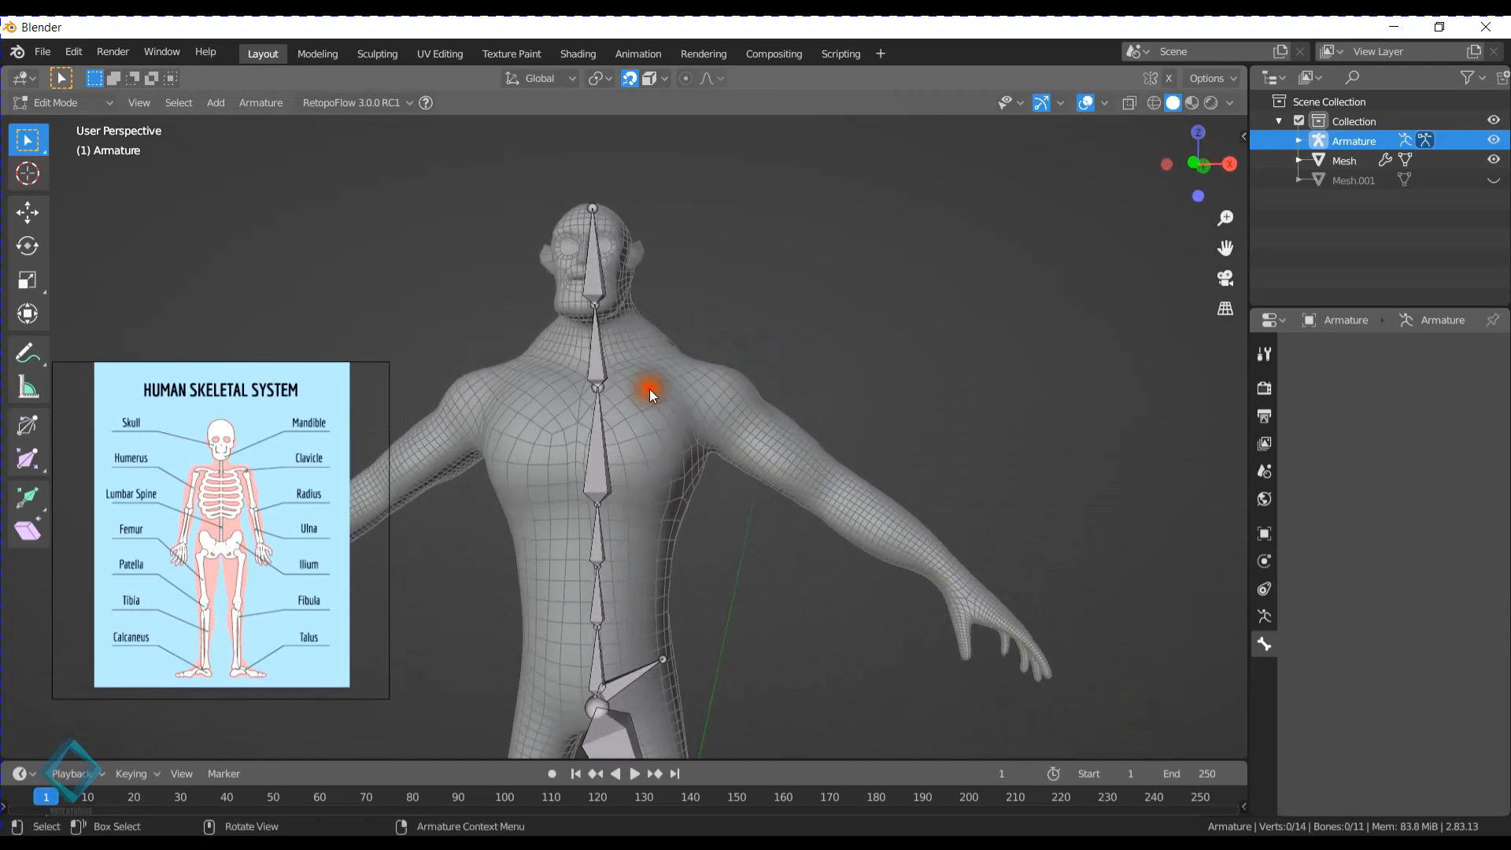
- In the front view, extrude a shoulder bone from the Chest tail to about X 1.06 m, Z 10.4 m and name it Shoulders.L
left_click(600, 385)
key("KP_1")
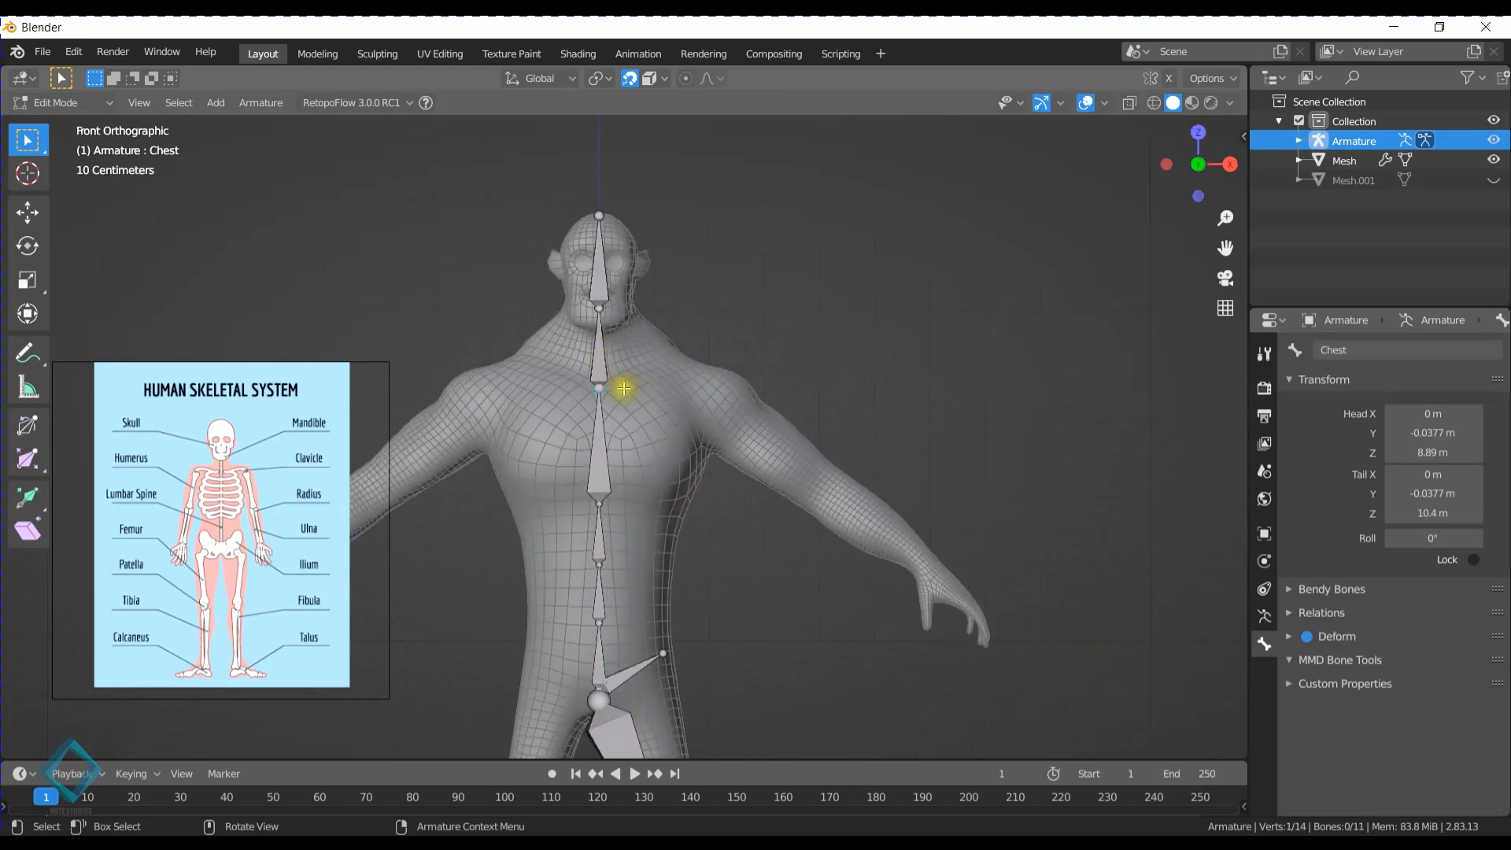
key("e")
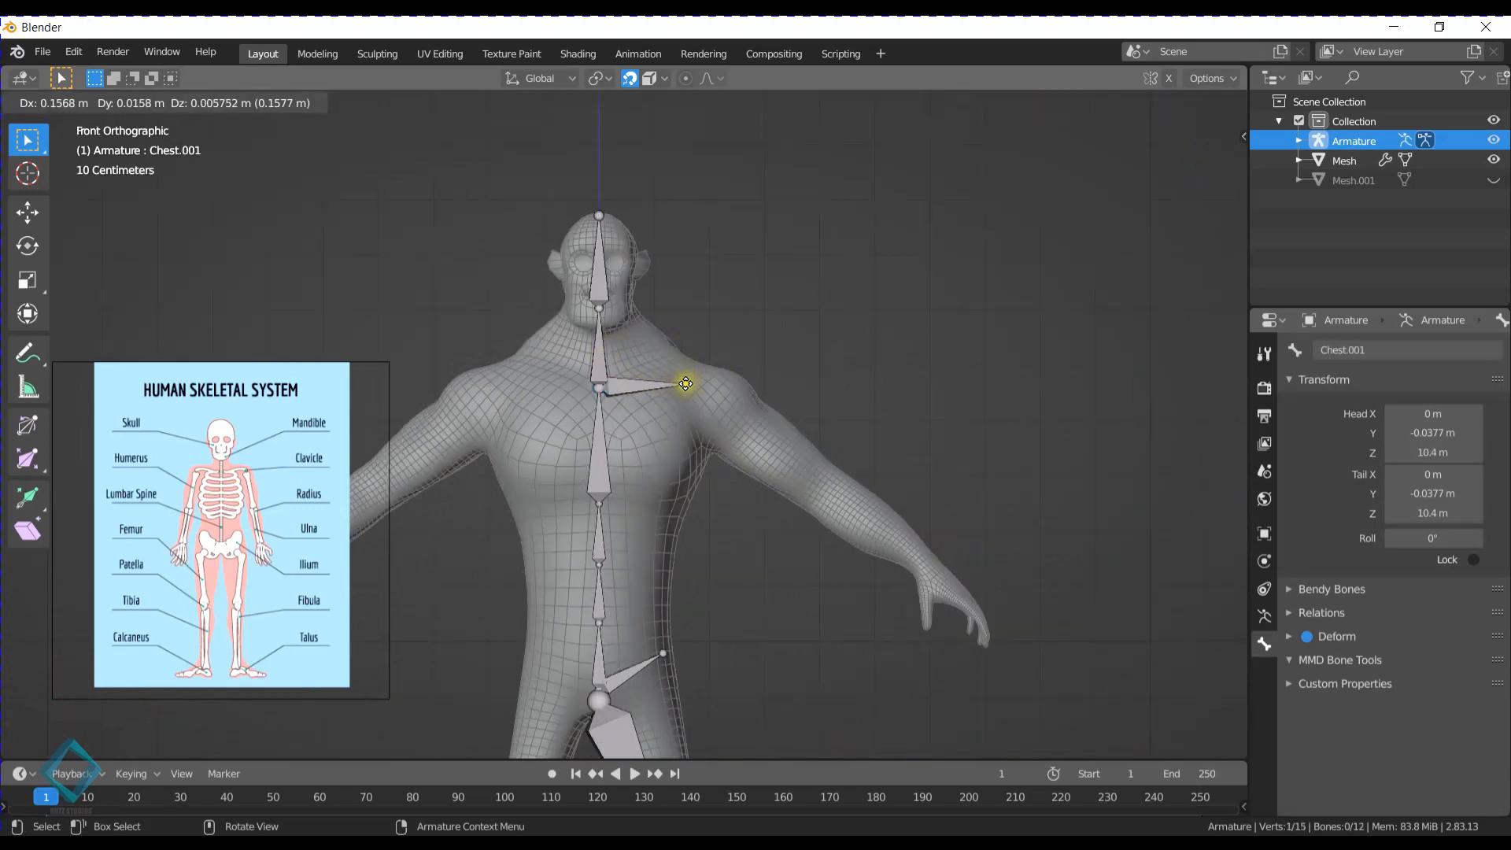
left_click(682, 384)
left_click(1385, 356)
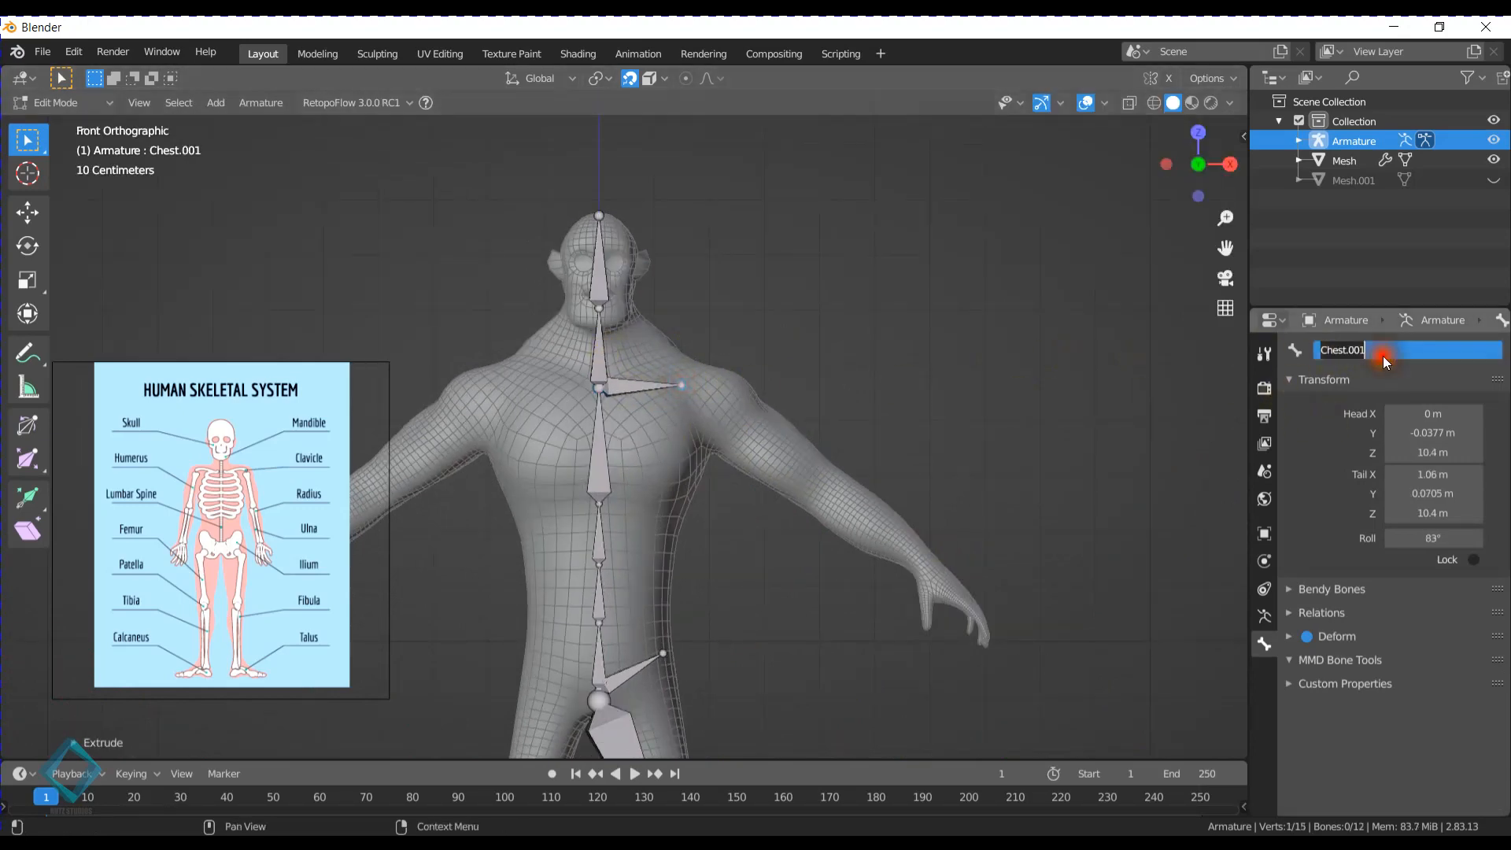
type("Shoulders.L")
key("Return")
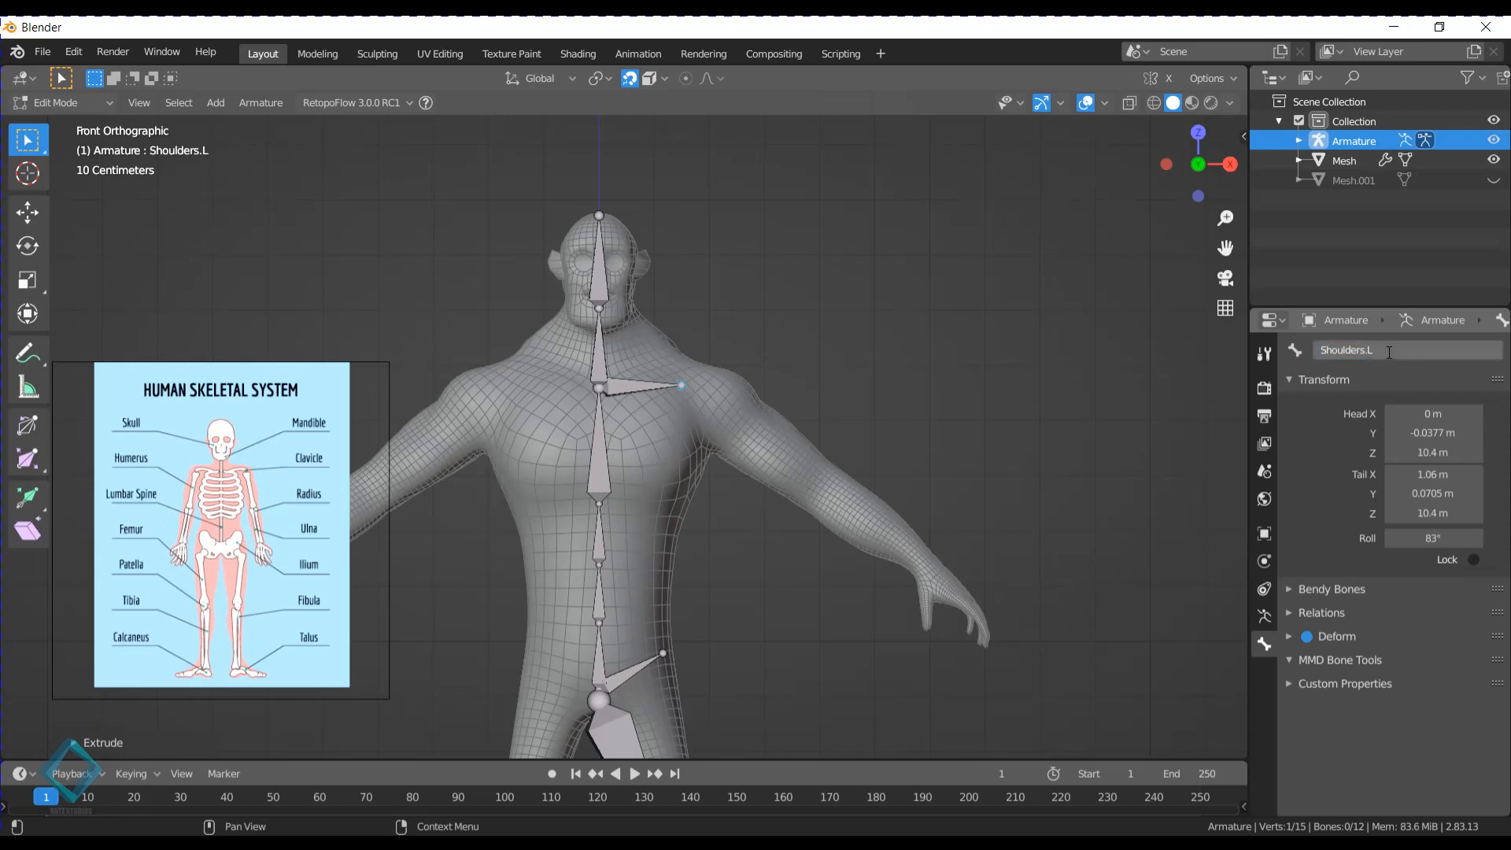
- Duplicate the Shoulders.L bone and place the copy's head at the upper-arm joint, about X 1.54 m, Z 10.2 m
left_click(645, 388)
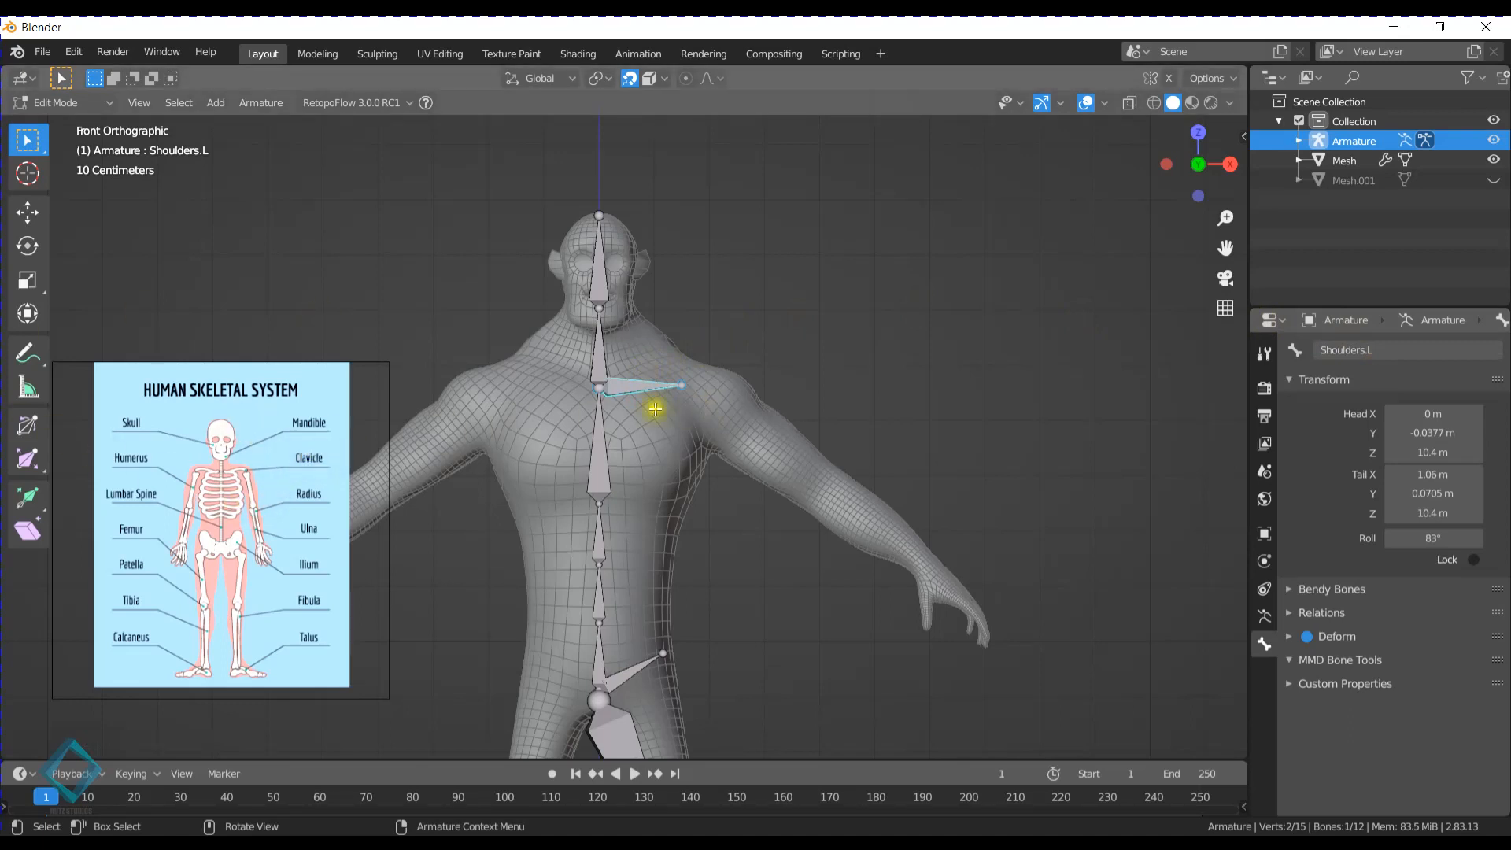
left_click(679, 397)
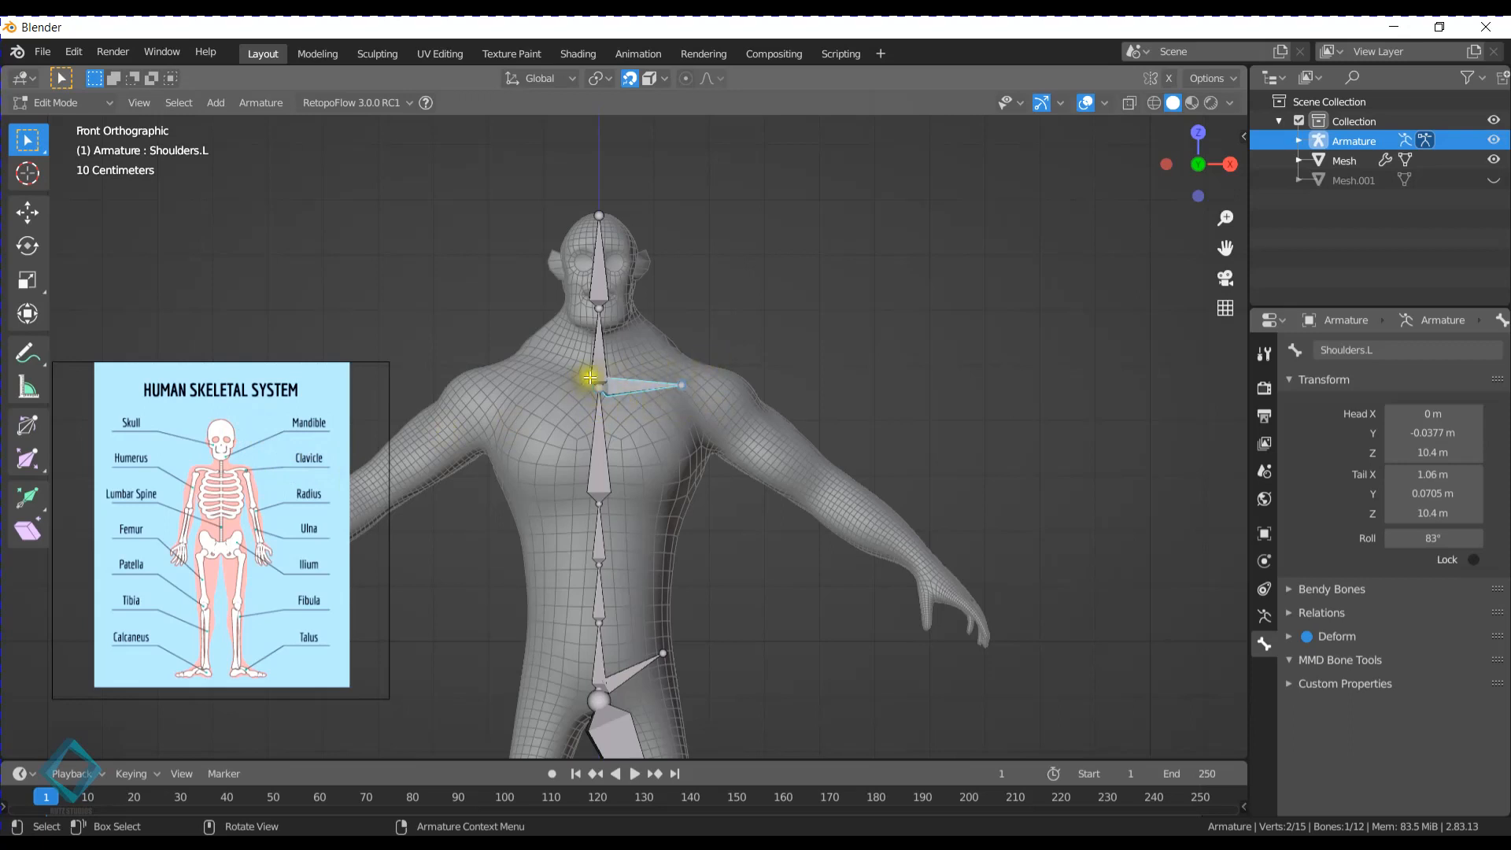
left_click(683, 384)
key("e")
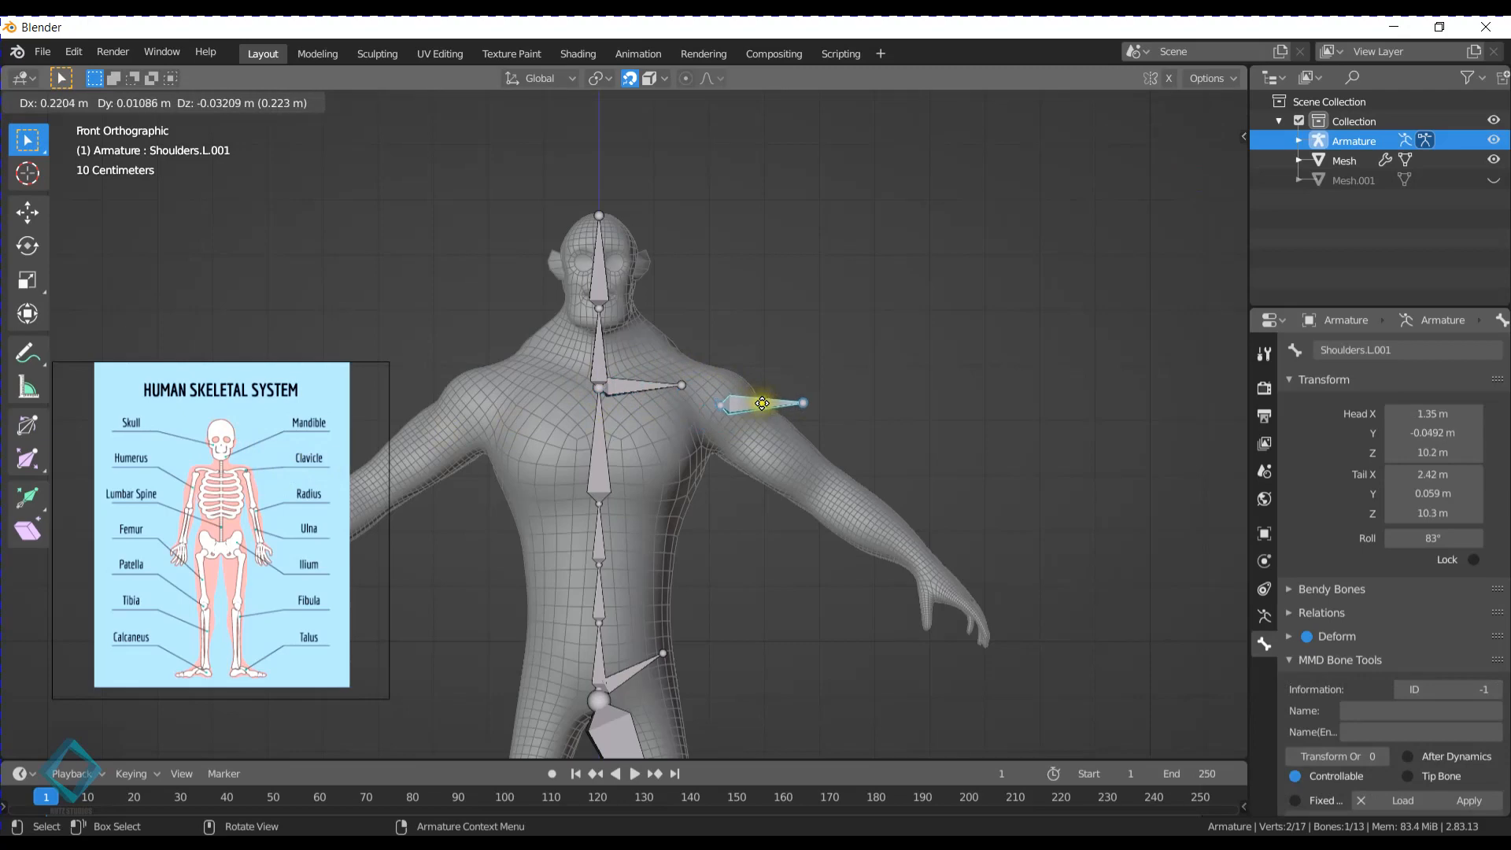
left_click(761, 403)
- Move the duplicated bone's tail to the elbow, about X 2.78 m, Z 9.16 m, and name the bone Arm.L
left_click(803, 402)
key("g")
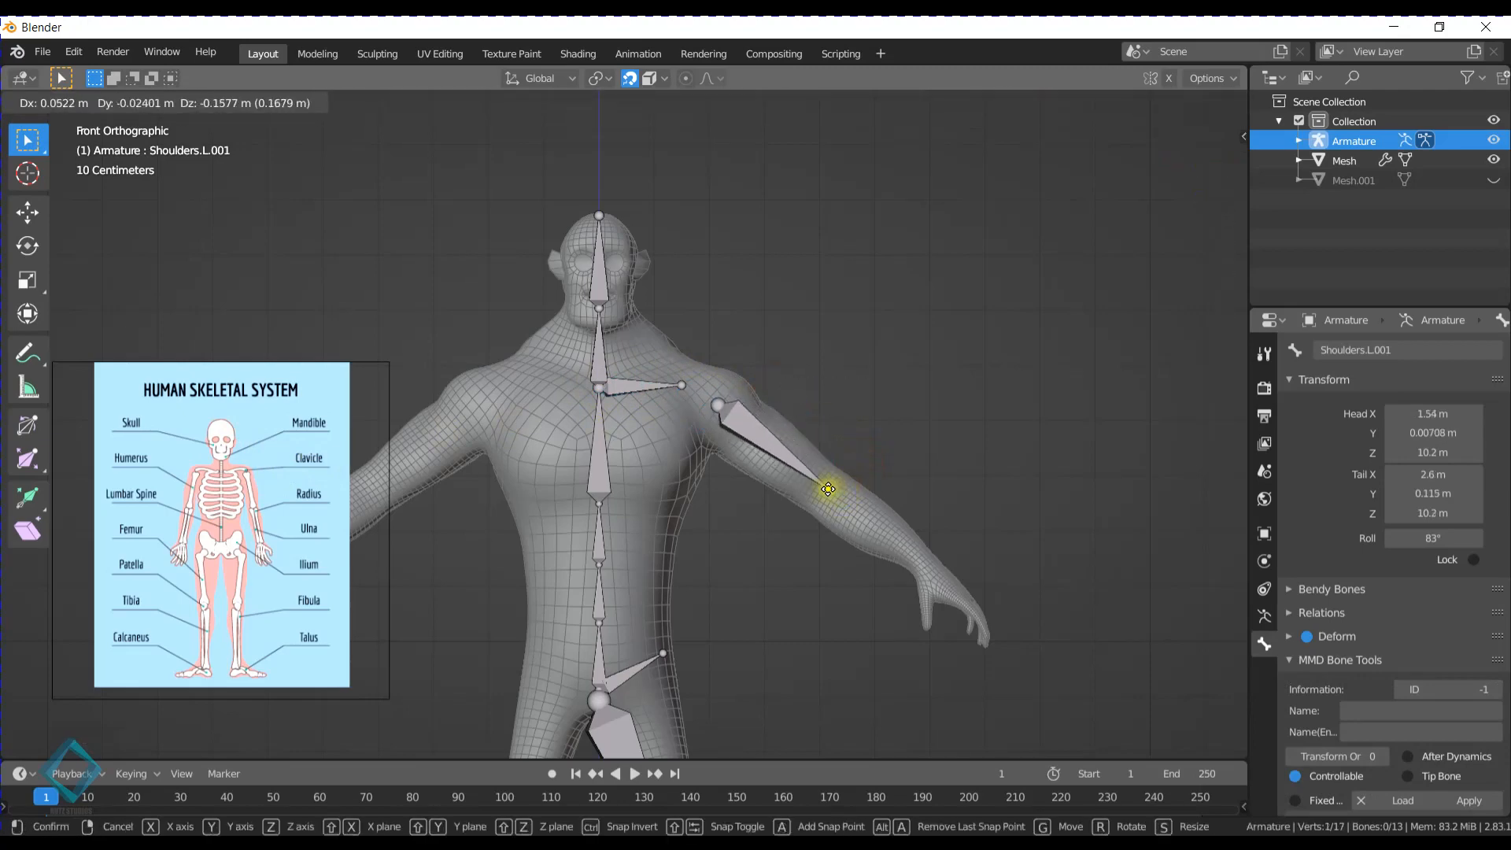
left_click(815, 481)
double_click(1429, 349)
type("A")
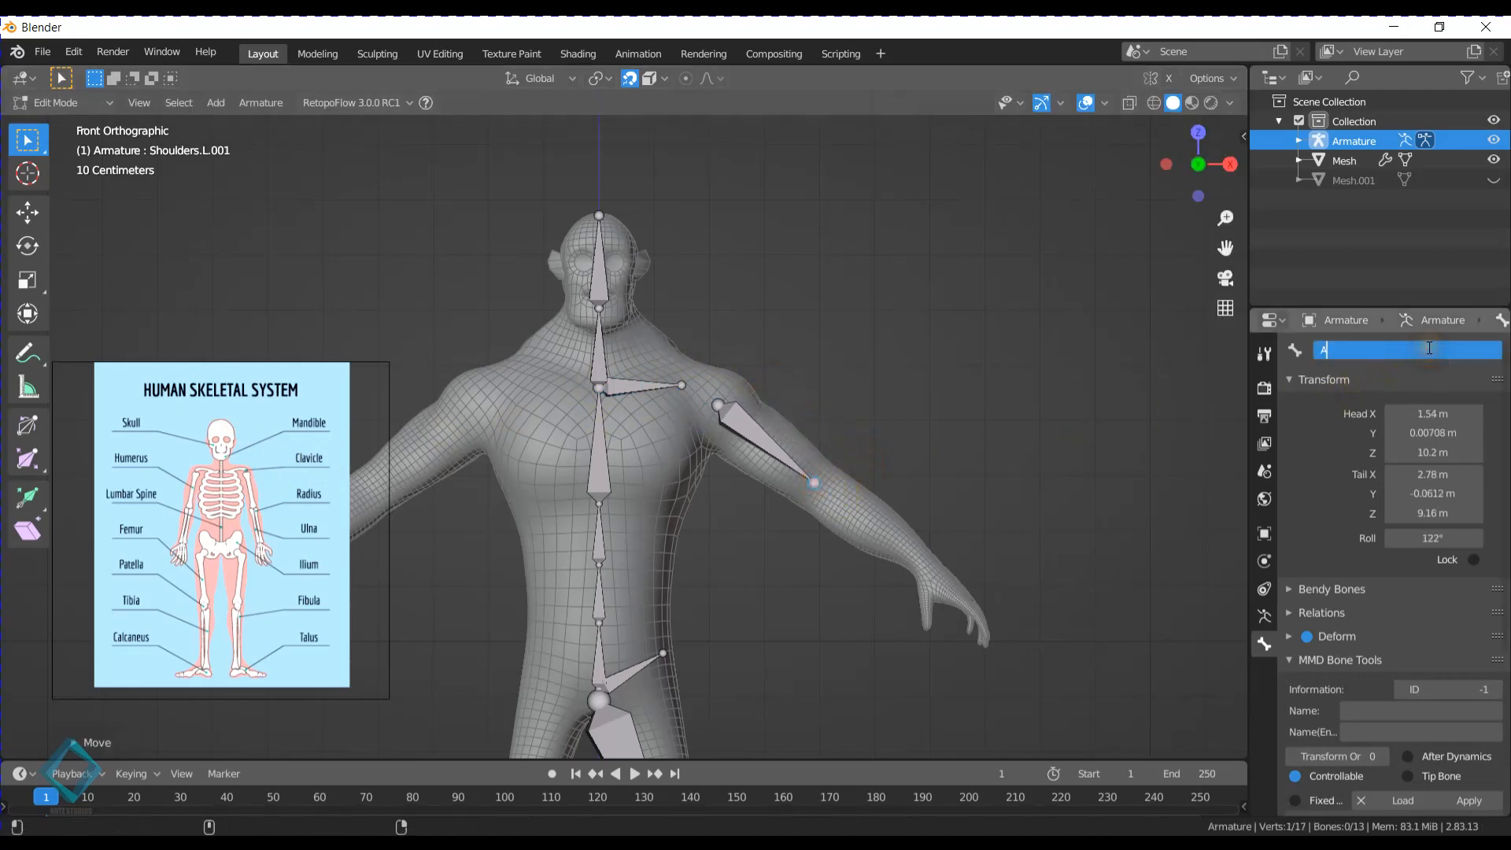
type("rm.L")
key("Return")
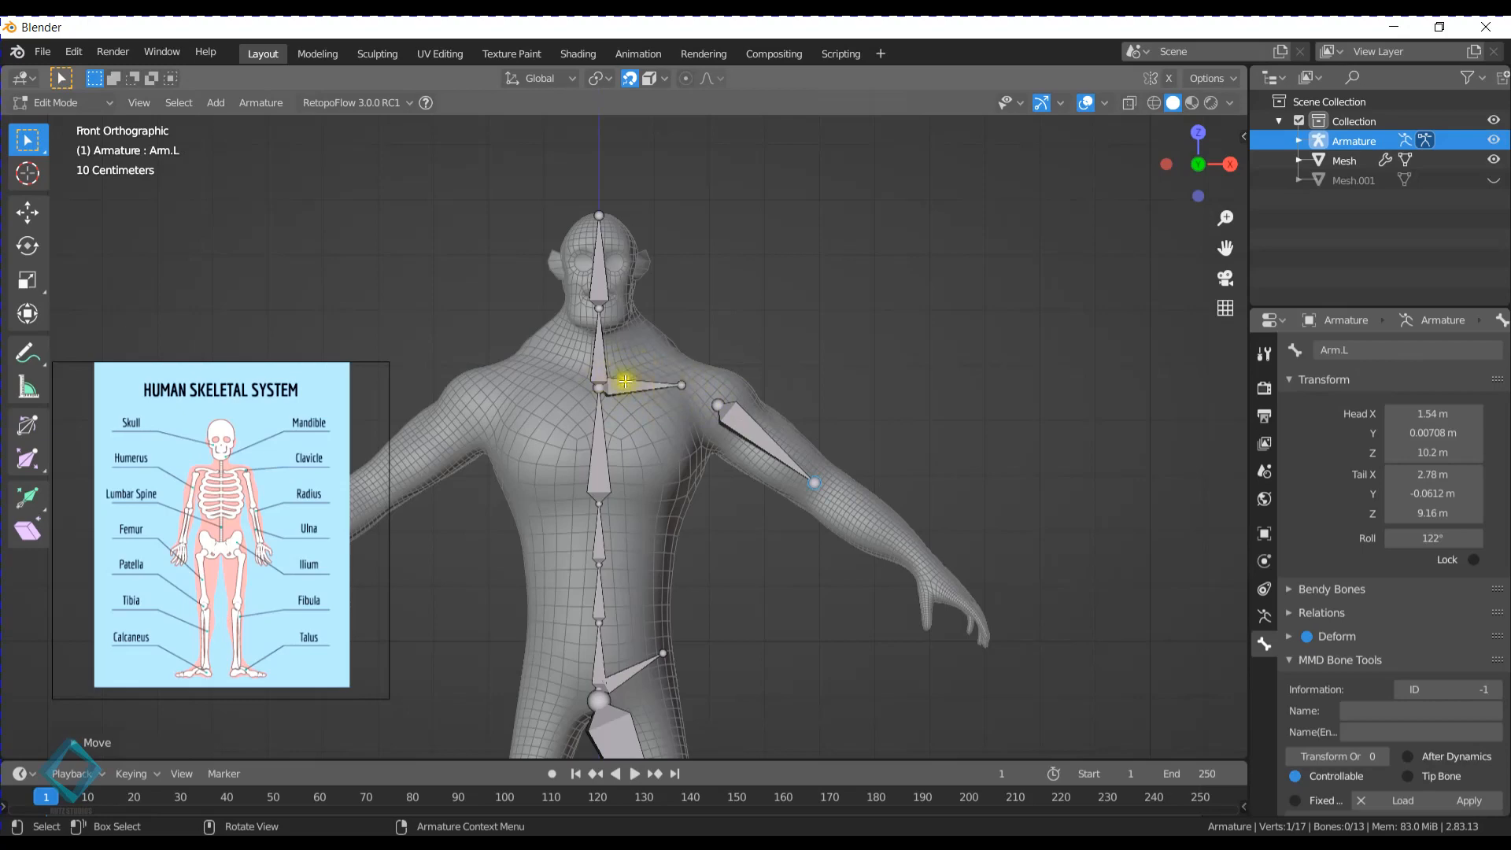
left_click(715, 402)
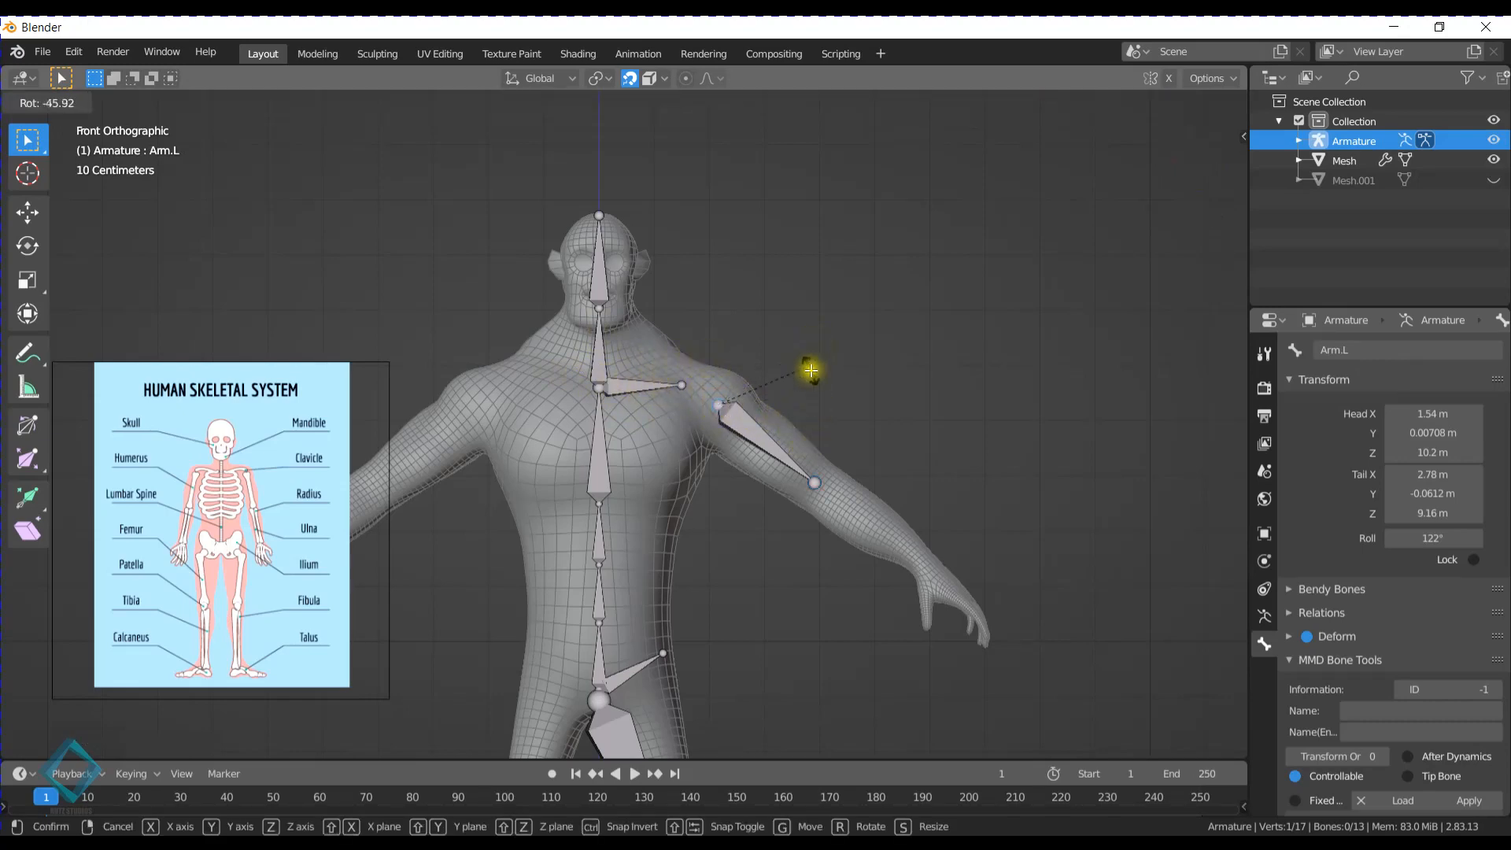
left_click(767, 433)
key("r")
right_click(853, 442)
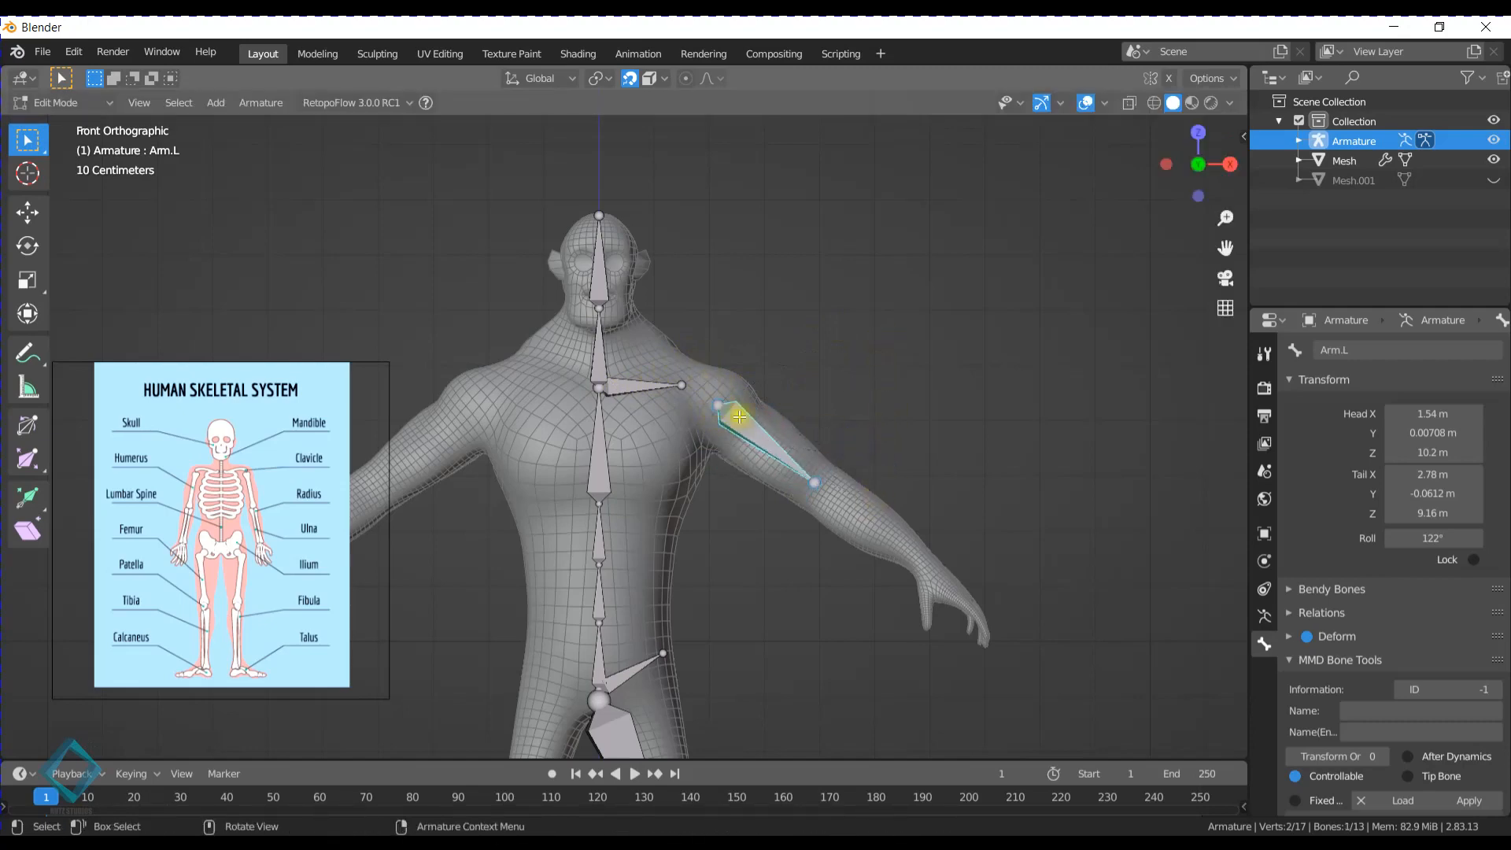
- Extrude a bone from the Arm.L tail to the wrist, about X 4.15 m, Z 8.16 m, and name it ForeArm.L
left_click(854, 502)
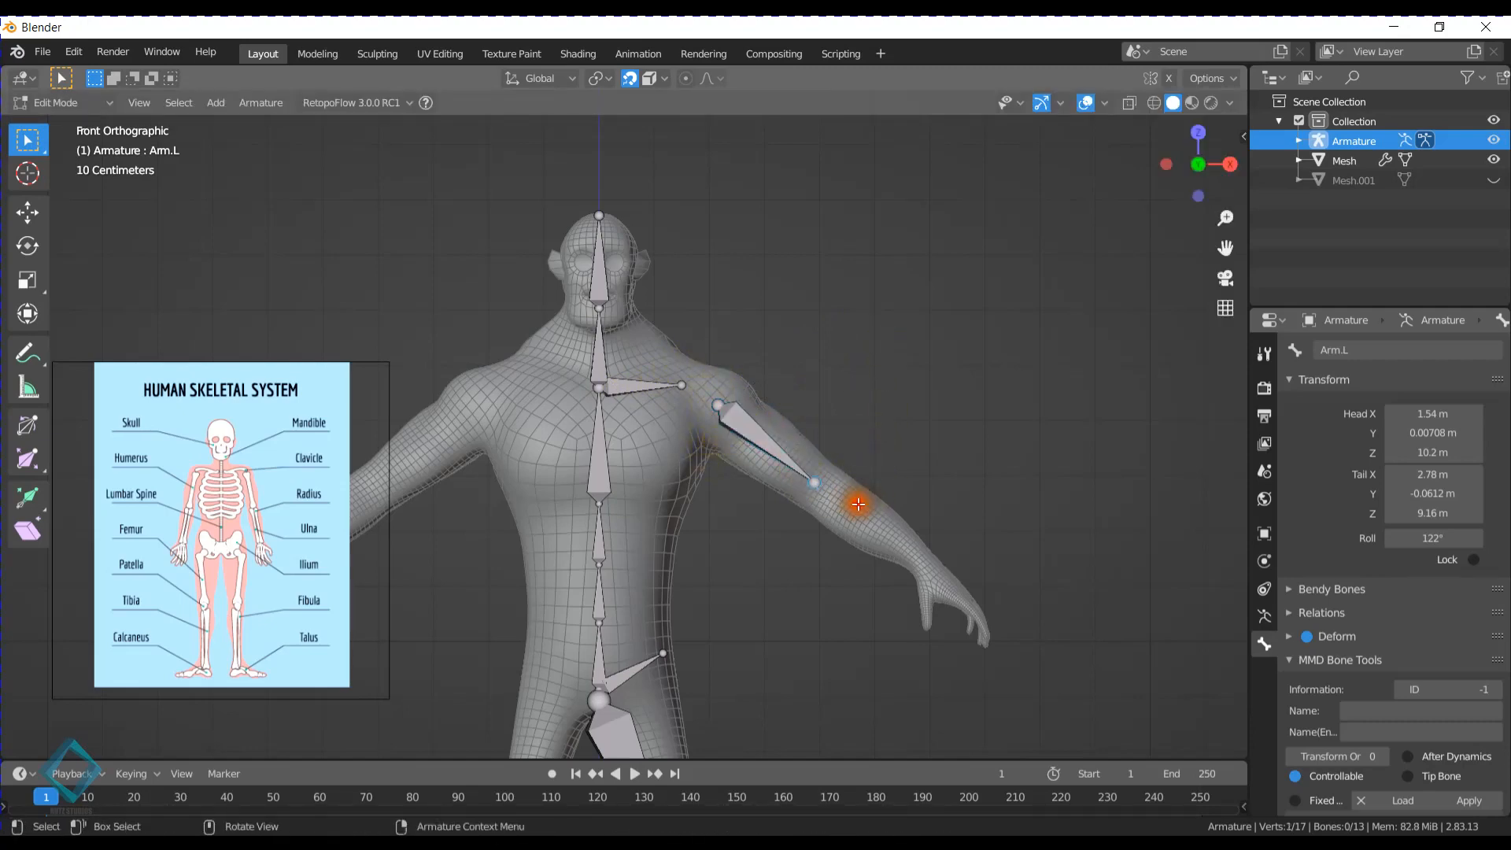
key("e")
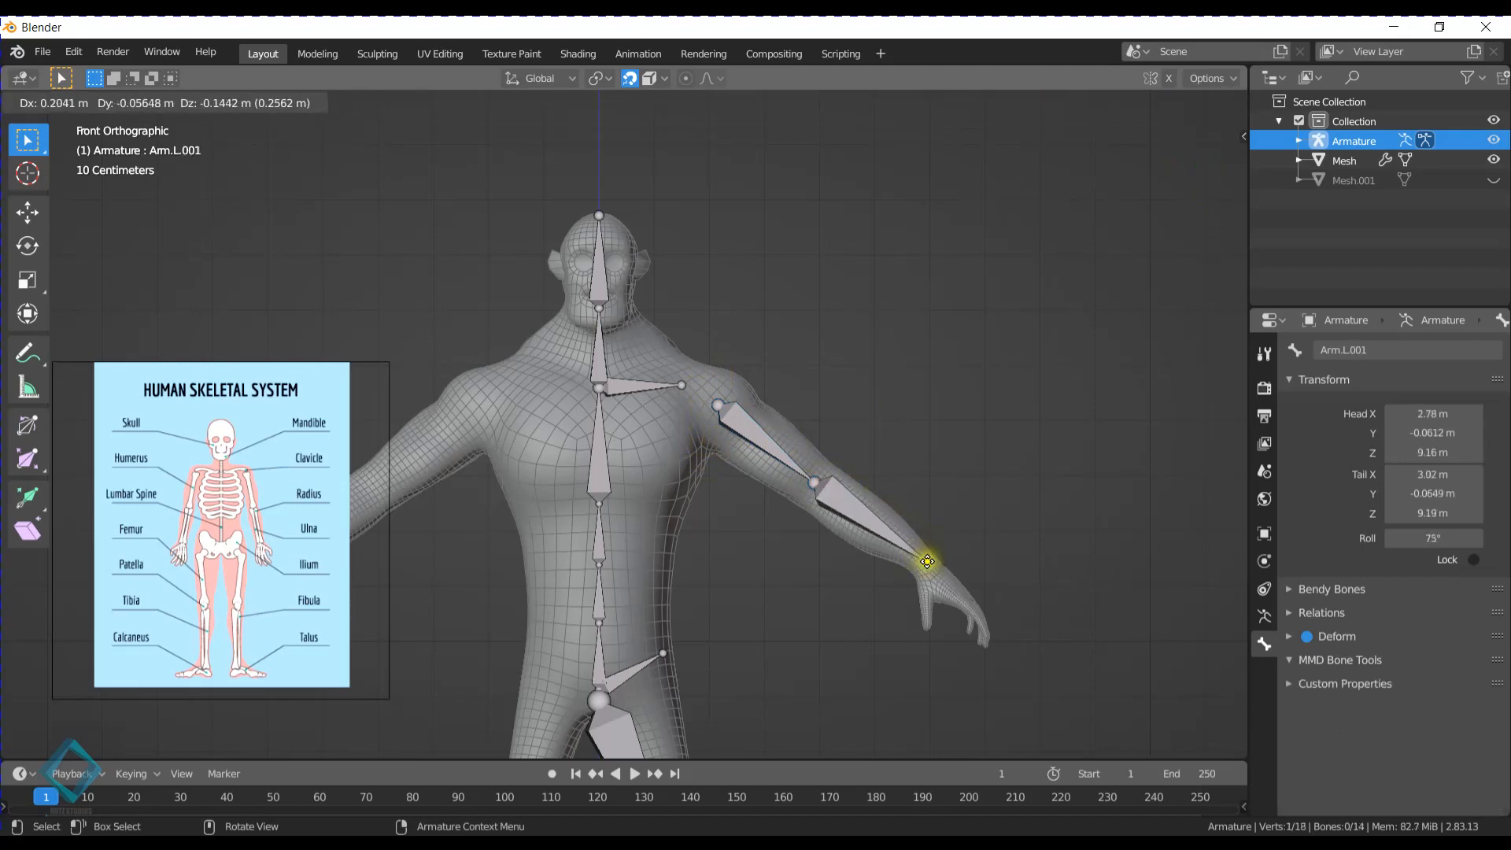
left_click(921, 559)
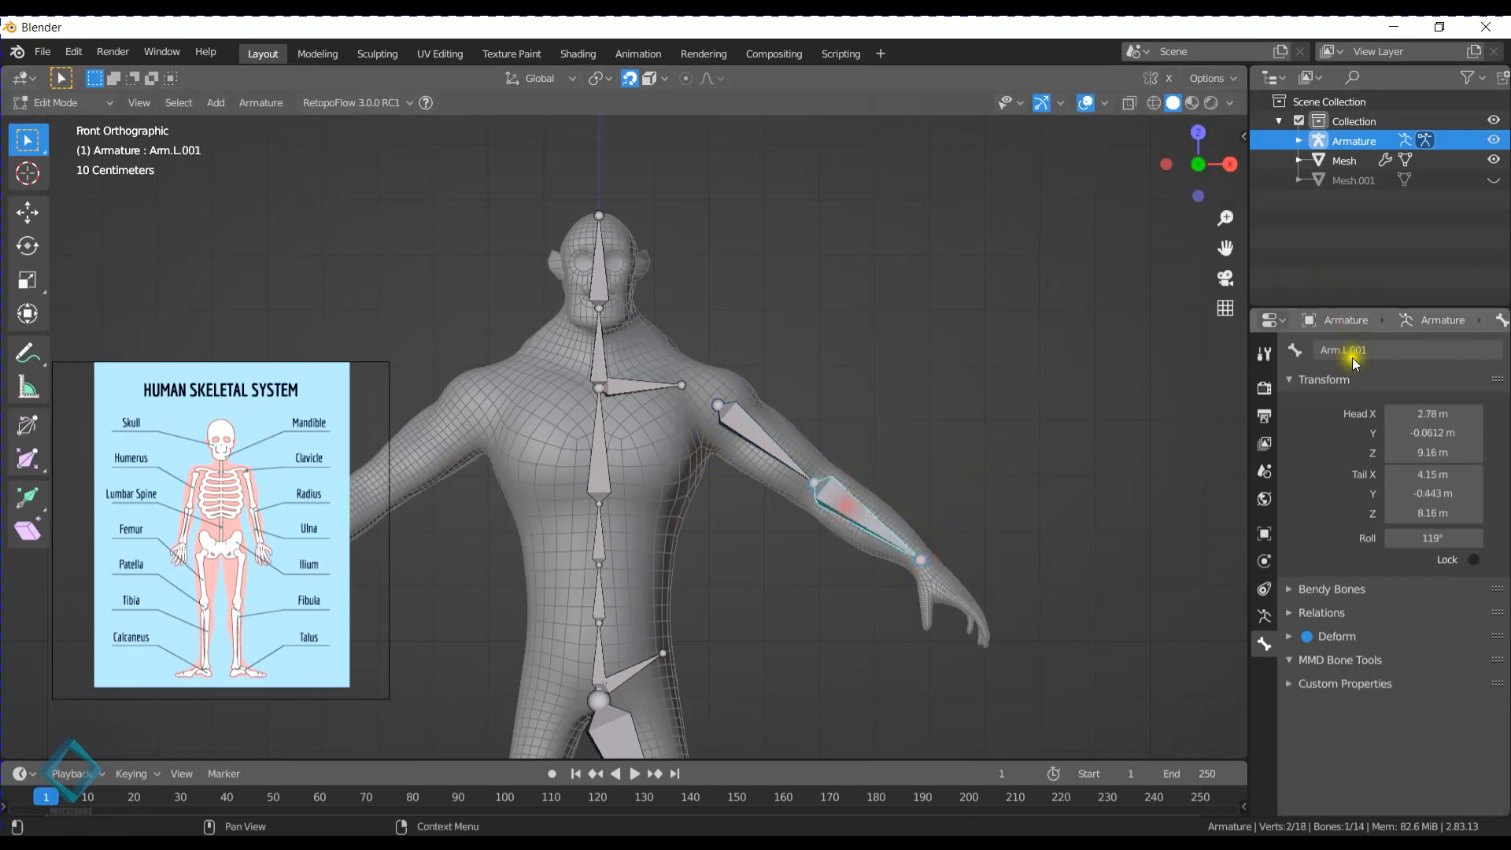
left_click(1395, 350)
type("Low")
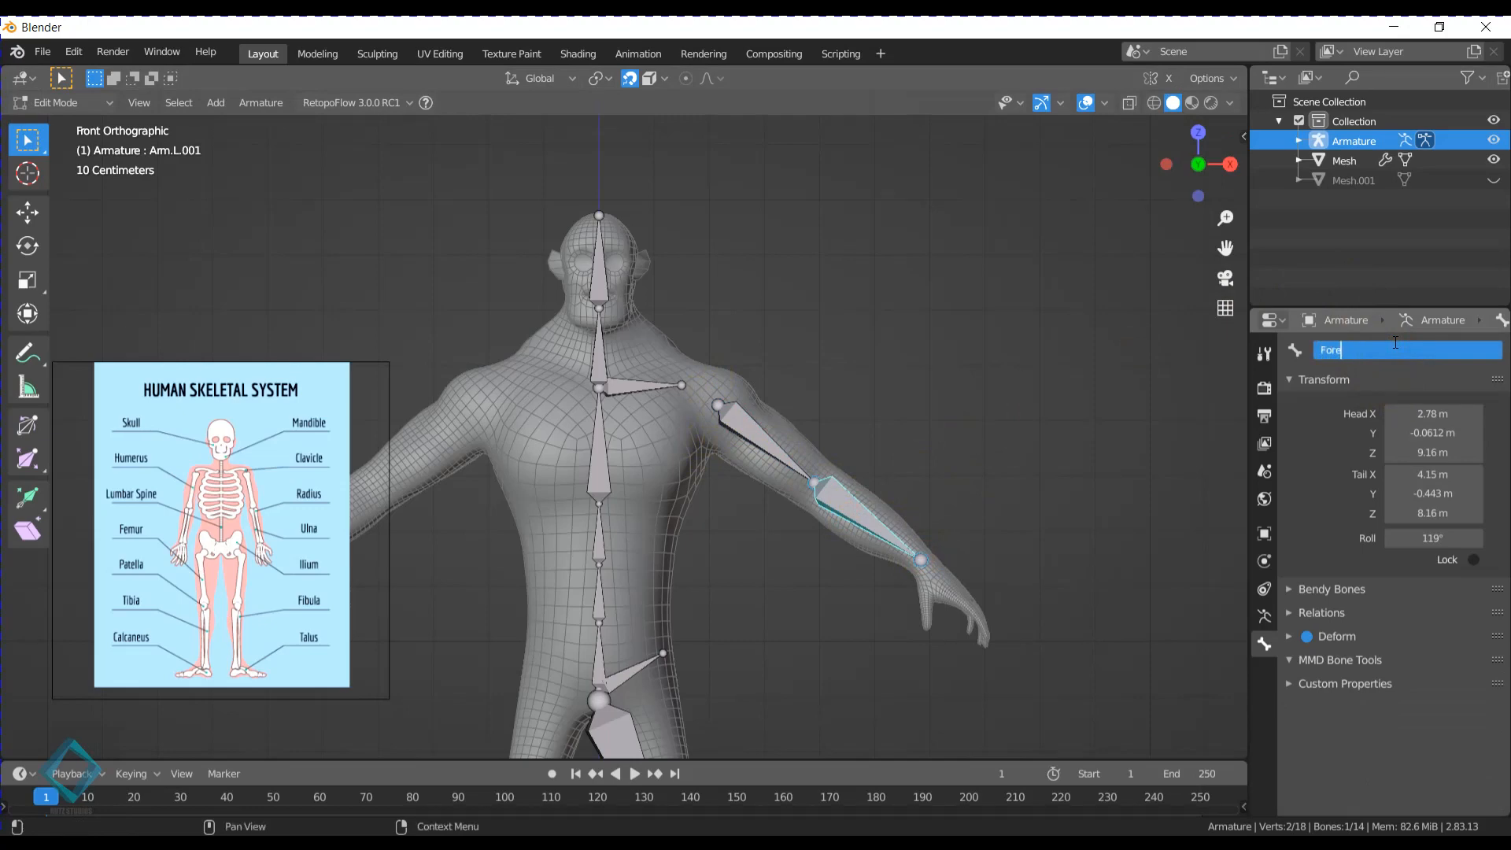
type("ForeArm.L")
key("Return")
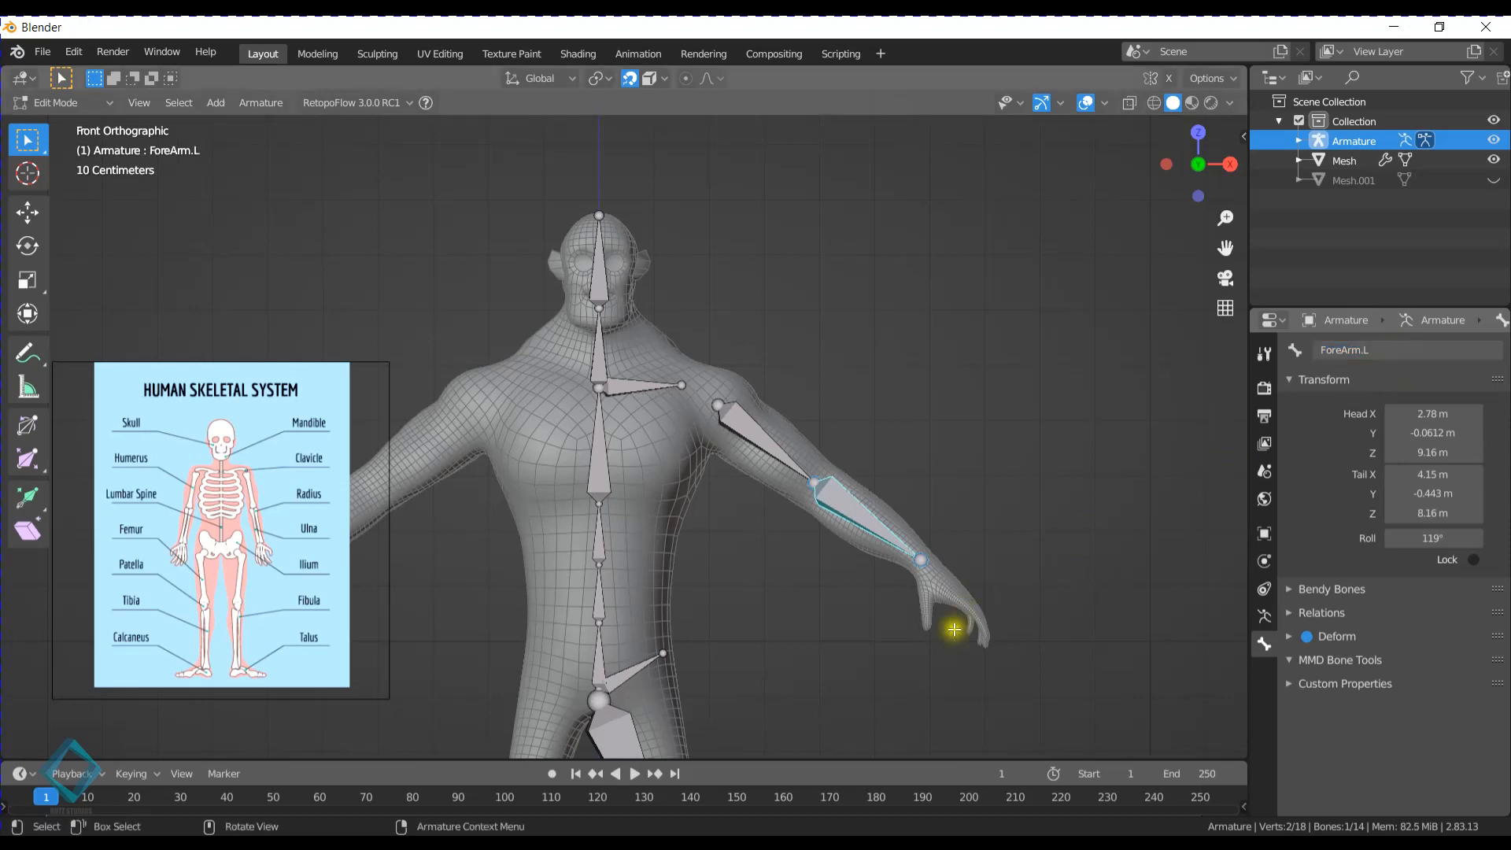
middle_click_drag(952, 631, 749, 496, "shift")
scroll(755, 472, "up", 5)
middle_click_drag(869, 446, 819, 422, "shift")
key("e")
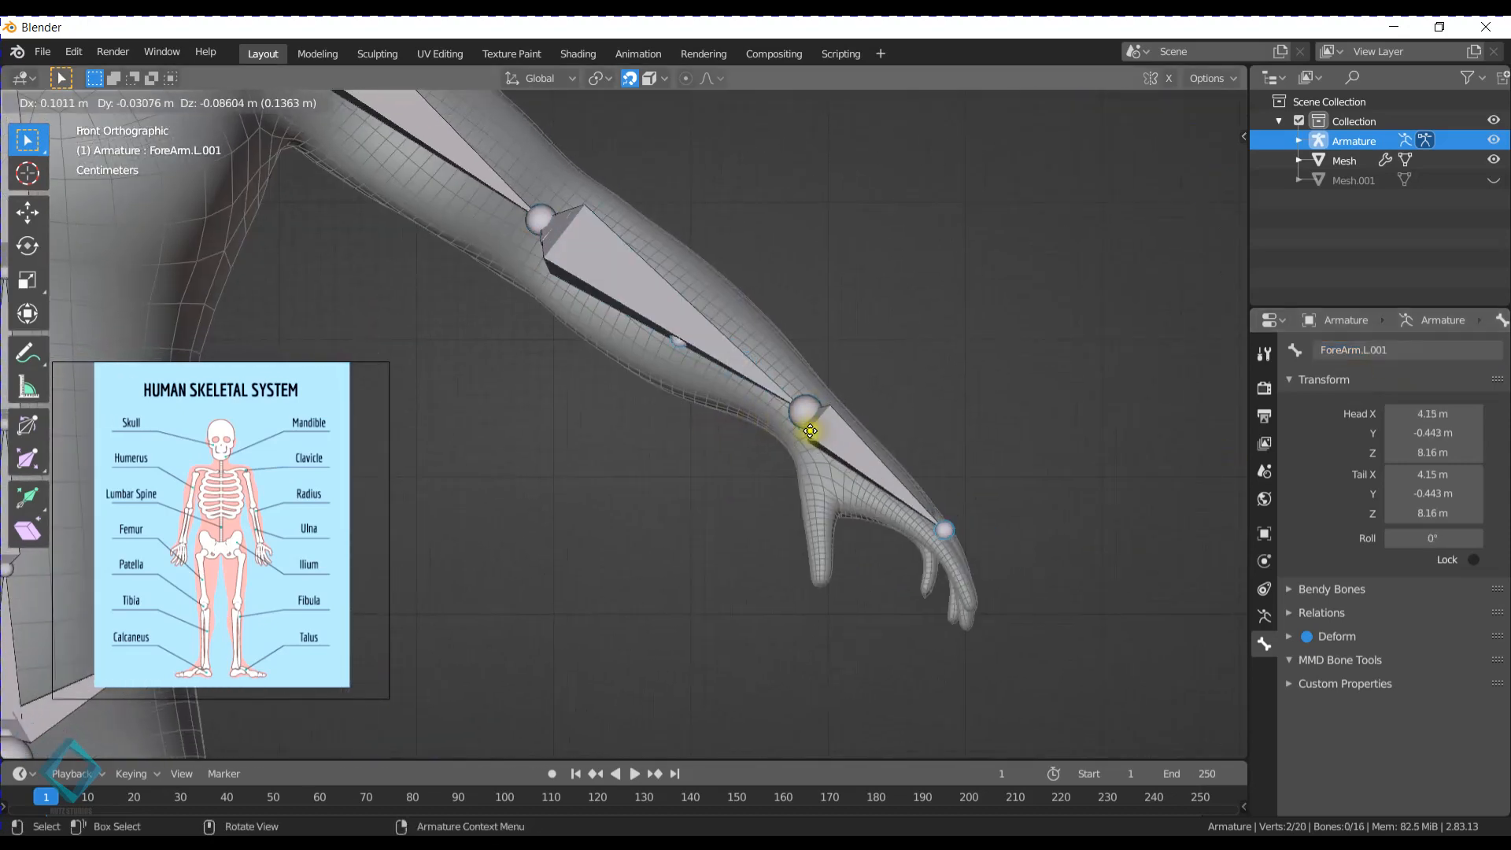
right_click(830, 441)
key("ctrl+z")
- Extrude a bone from the ForeArm.L tail into the hand, to about X 4.69 m, Z 7.7 m, and name it Hand.L
left_click(811, 410)
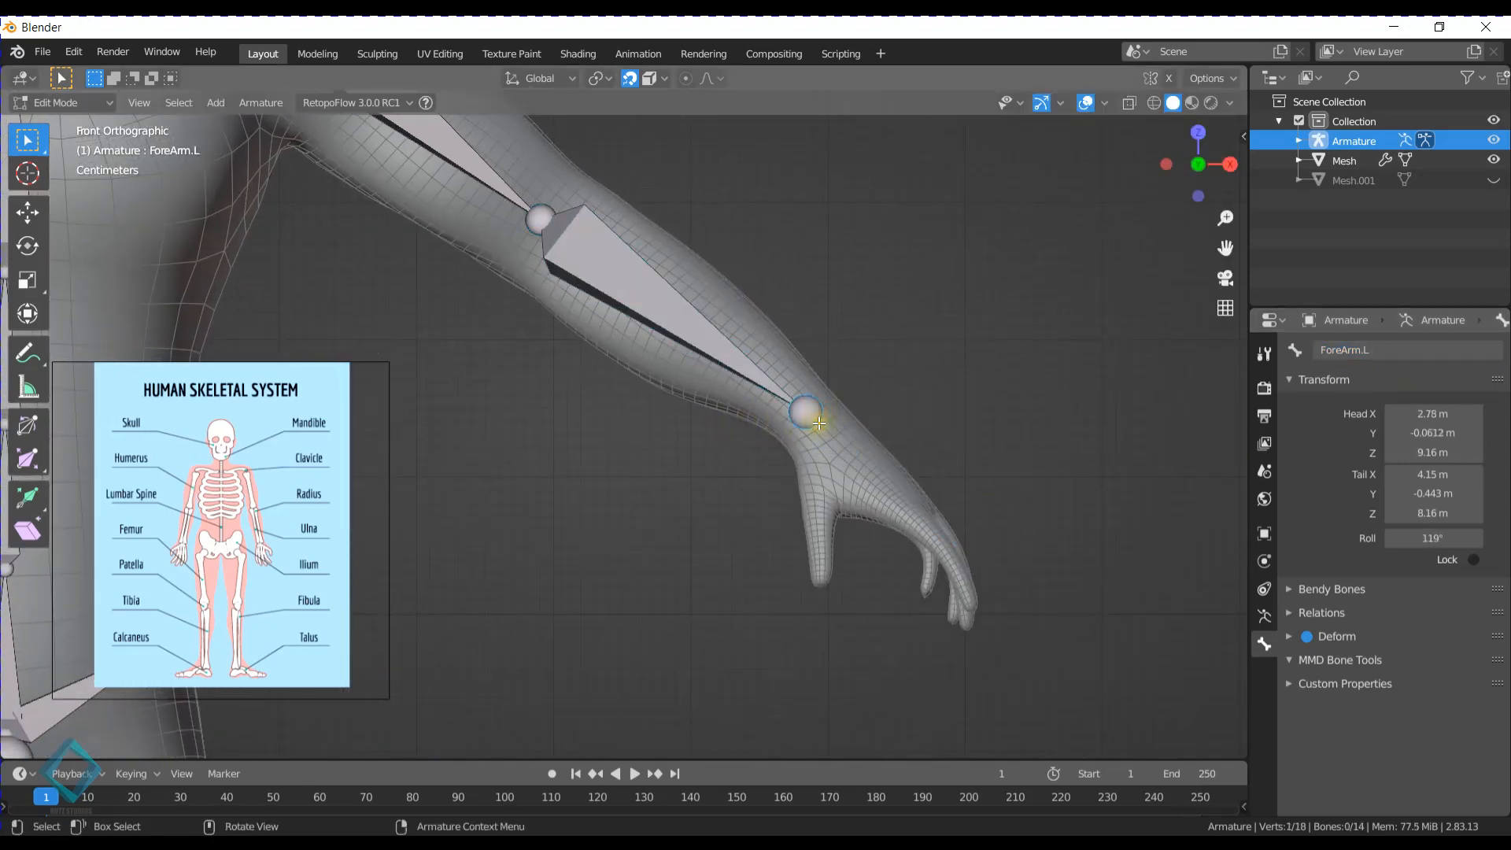
key("e")
left_click(909, 498)
double_click(1409, 356)
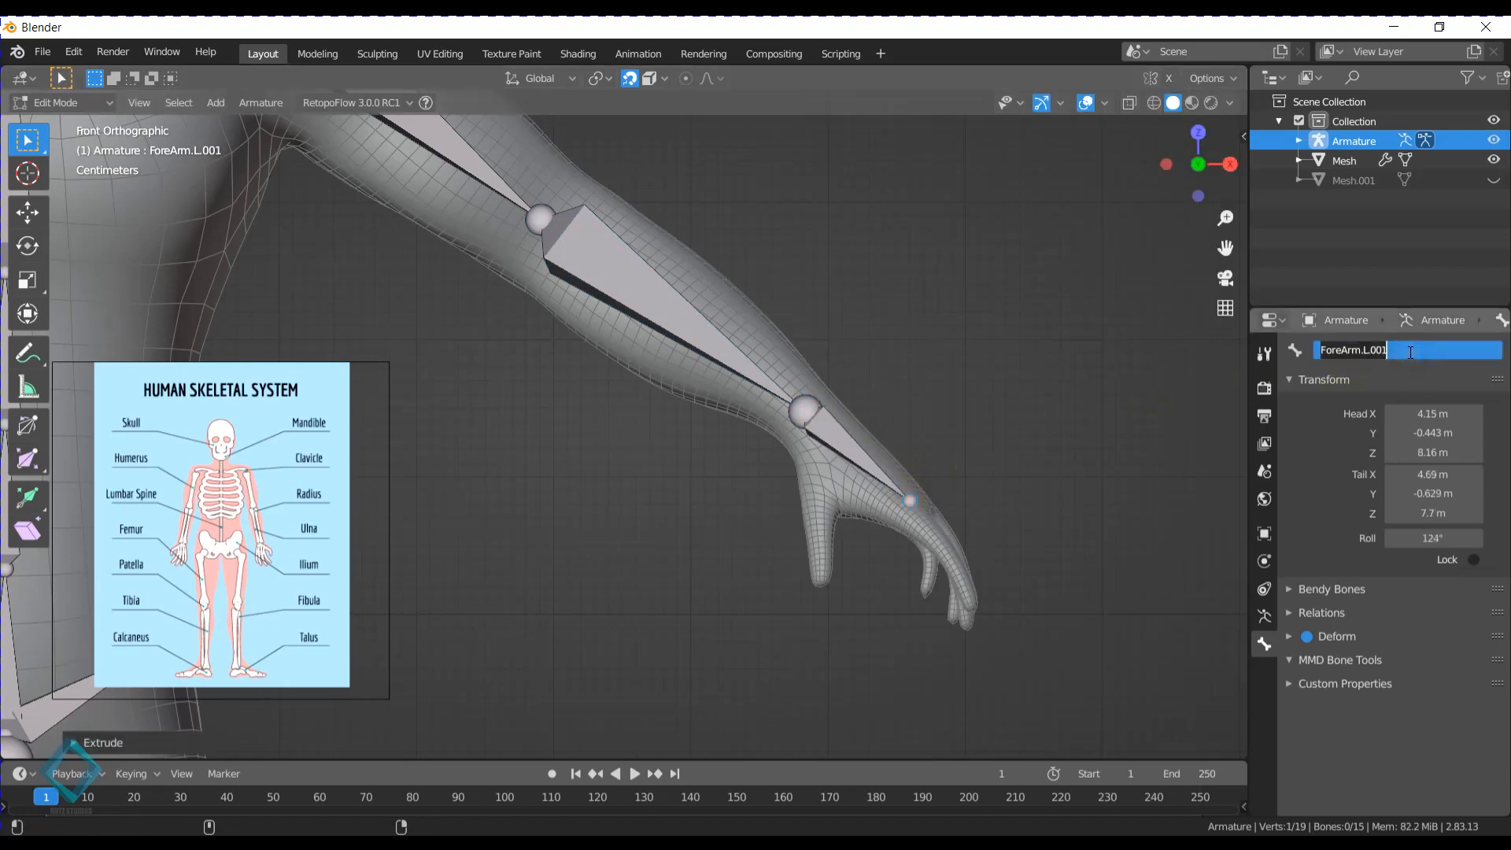
type("Han")
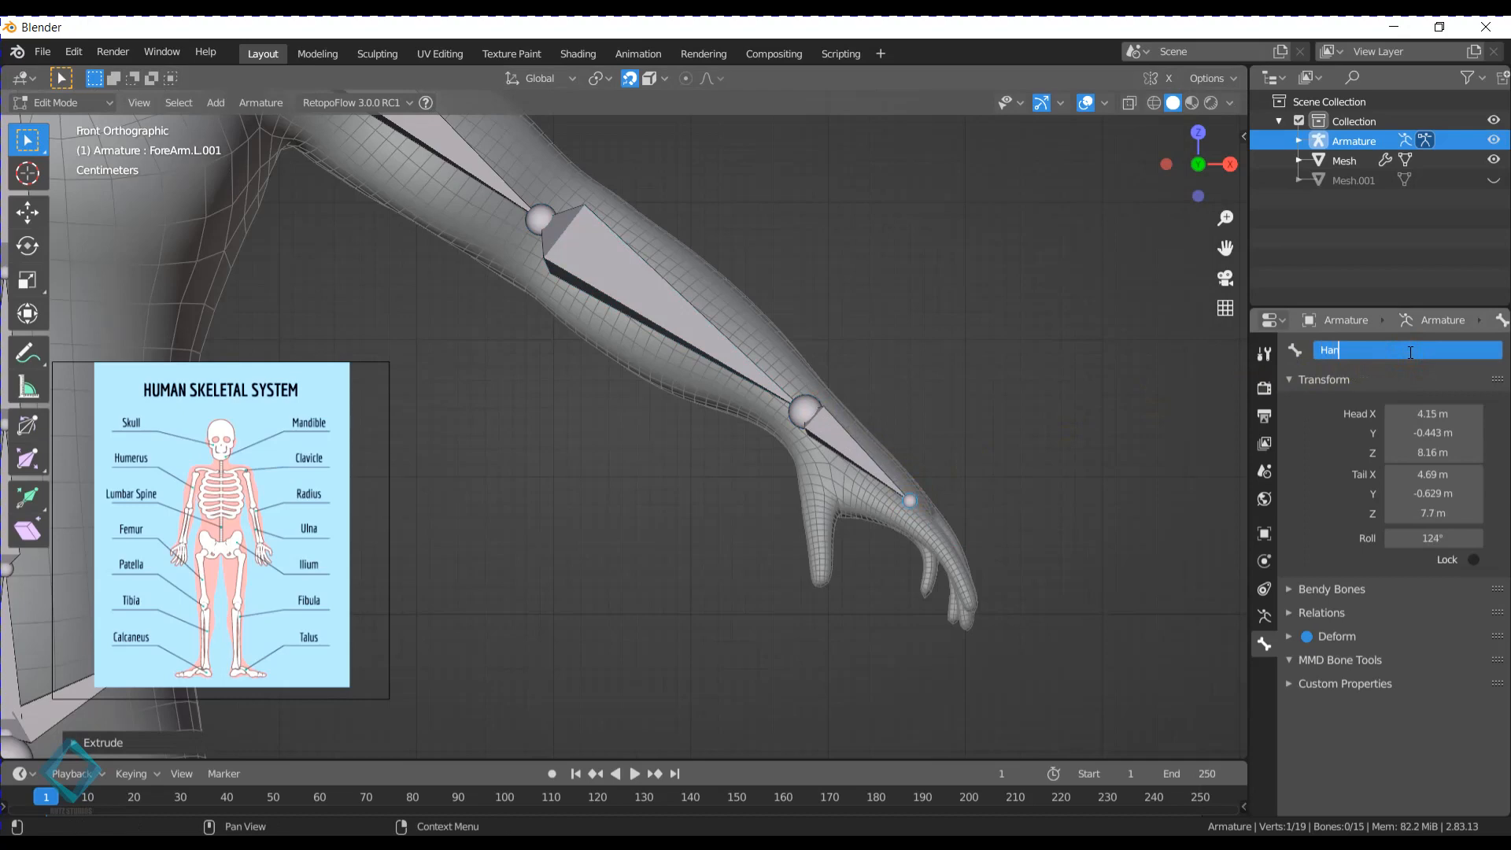
type("d.L")
key("Return")
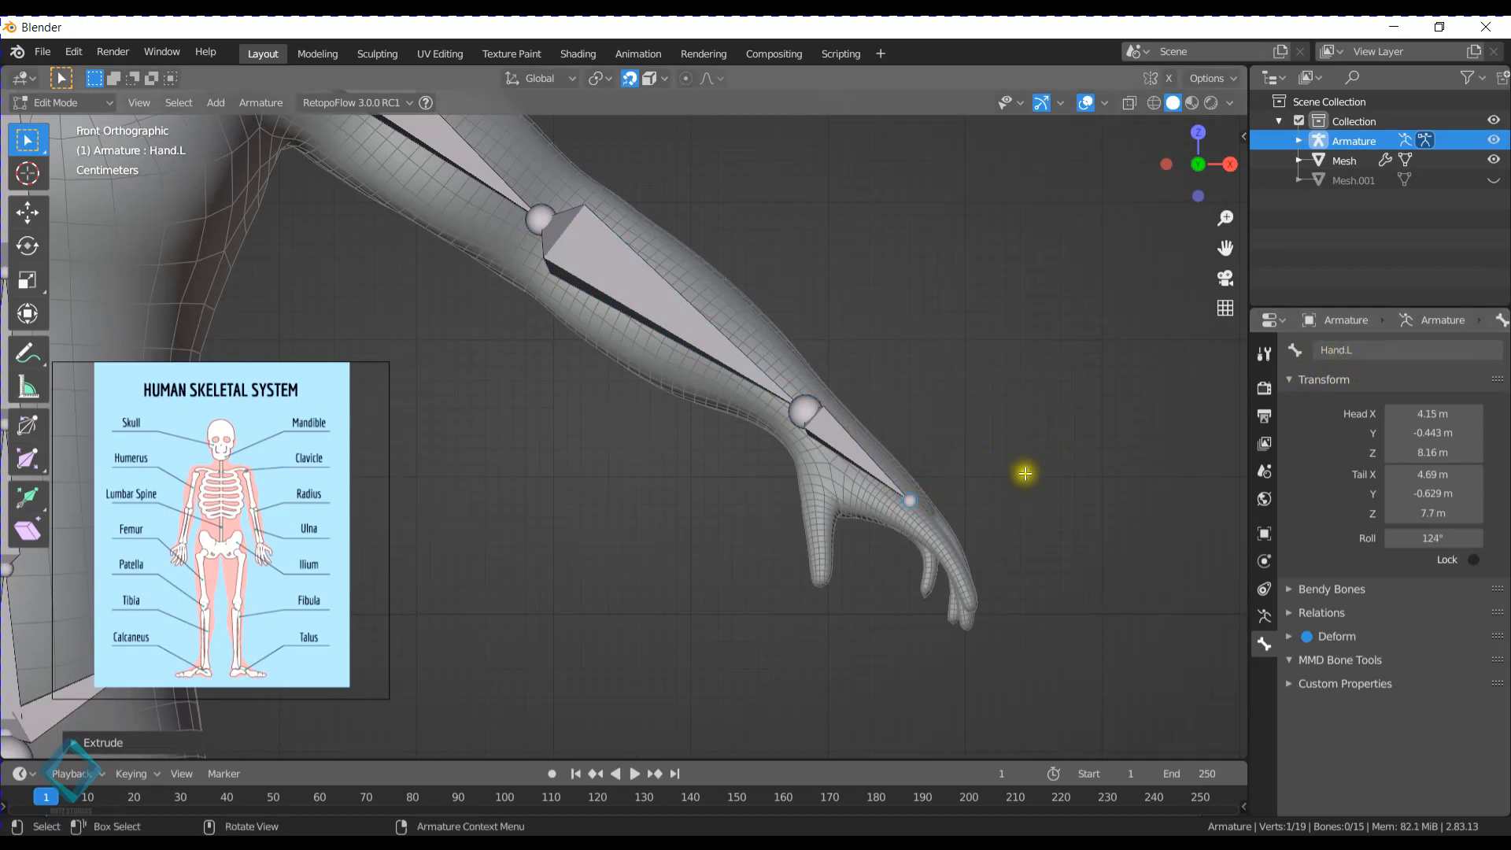
- Duplicate the Hand.L bone and place the copy's head behind the index finger, about X 4.44 m, Y -0.79 m, Z 7.84 m
middle_click_drag(1023, 469, 637, 358)
left_click(671, 354)
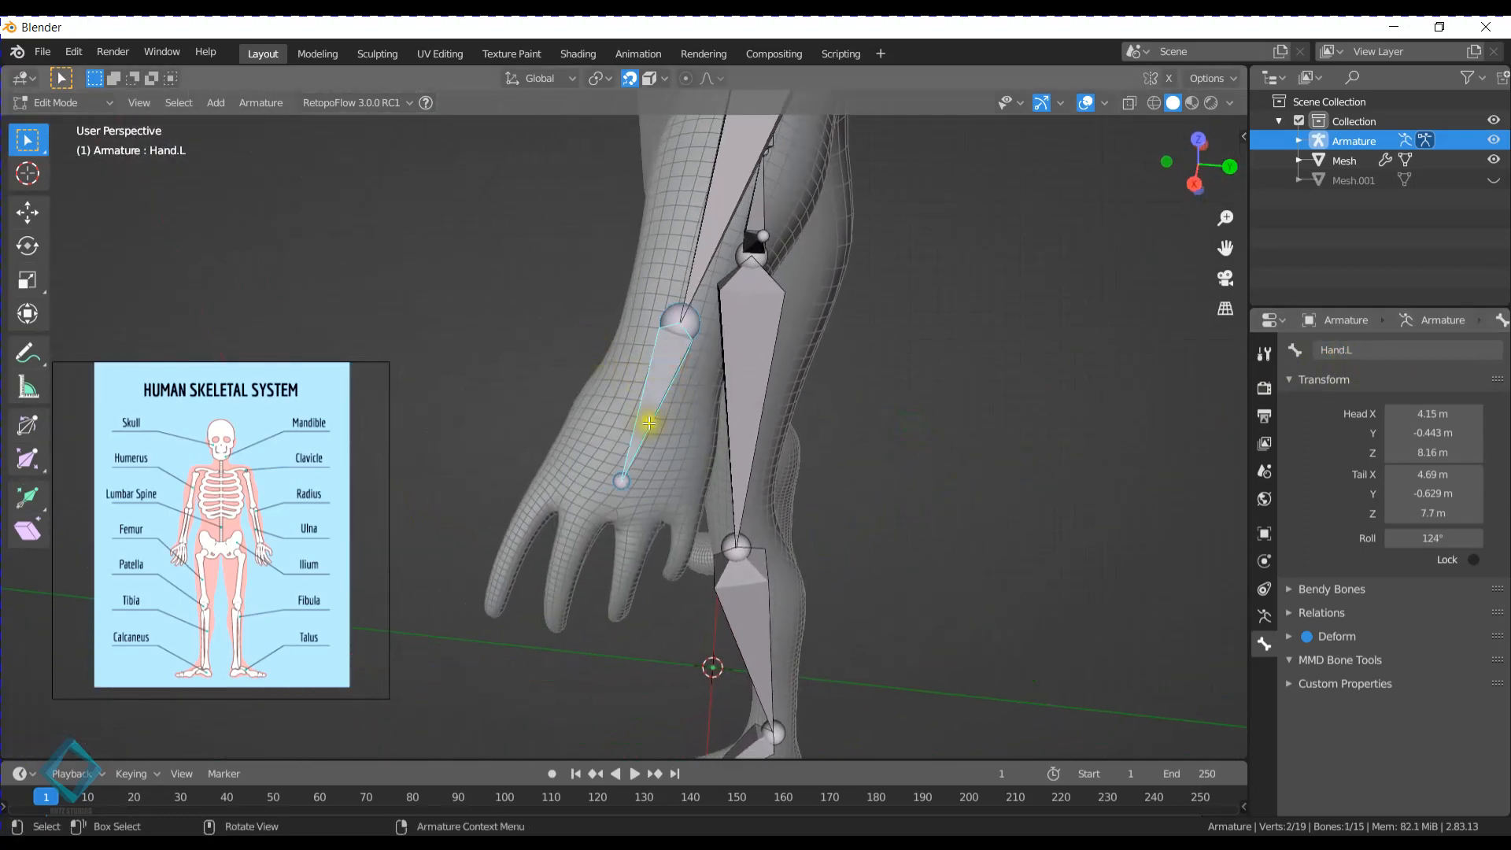
middle_click_drag(651, 422, 729, 370)
key("shift+d")
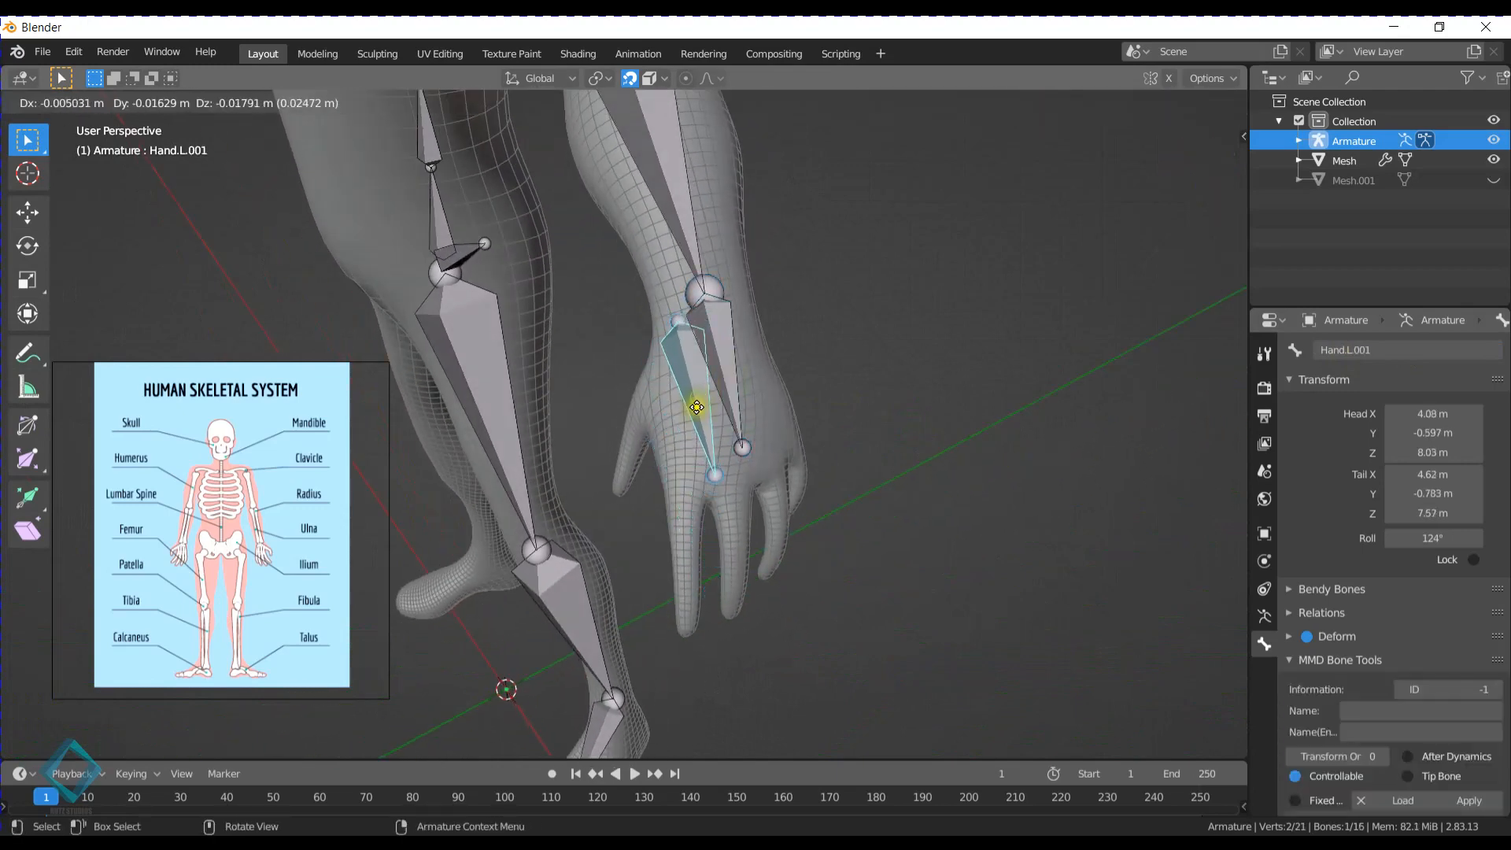
left_click(708, 499)
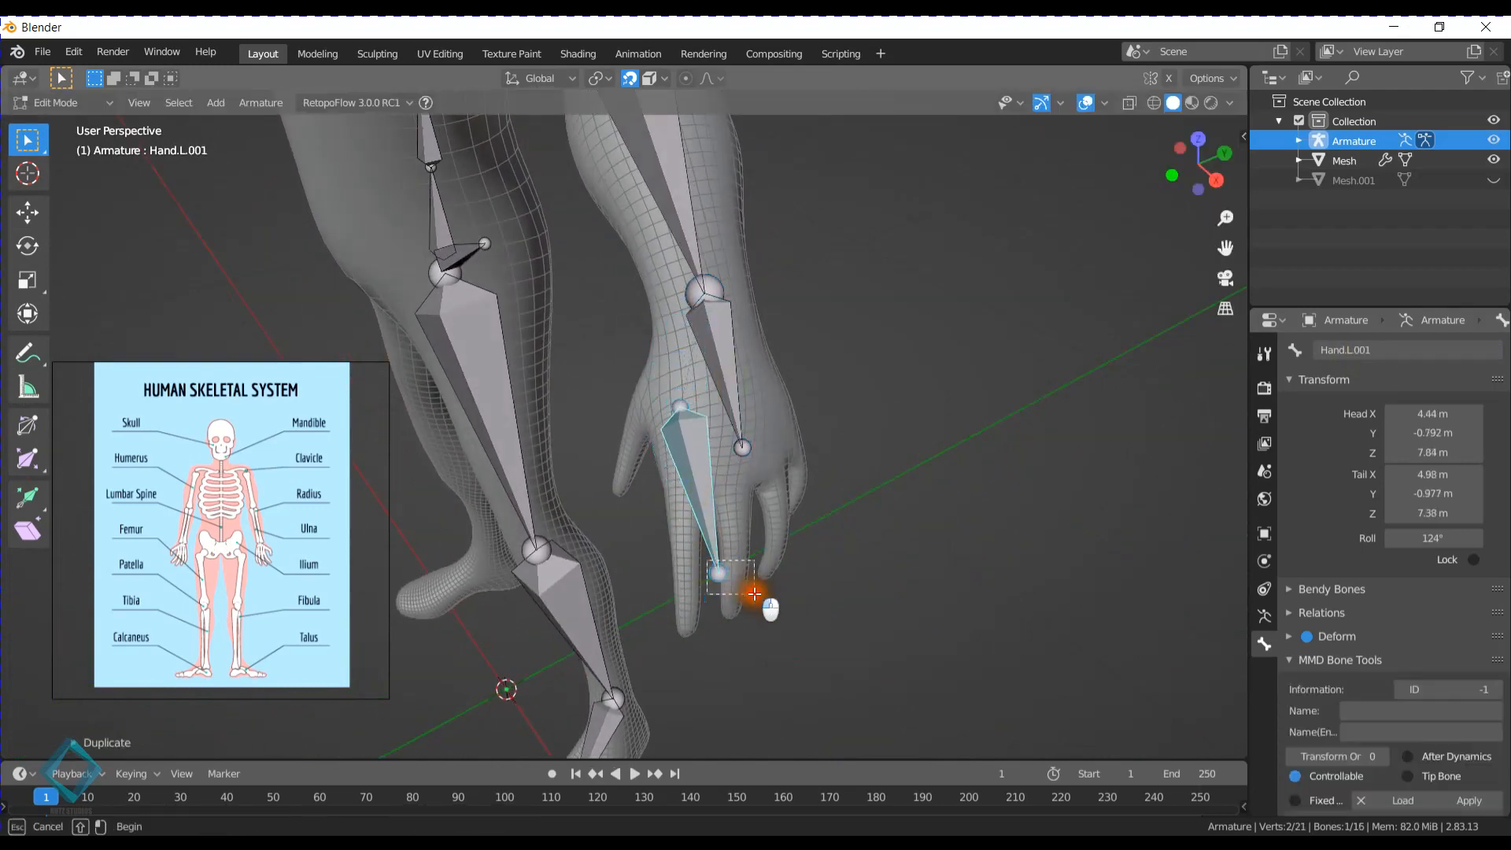
- Shorten the duplicated bone by moving its tail to the index finger's base, about X 4.69 m, Y -0.95 m, Z 7.6 m
left_click(744, 565)
key("g")
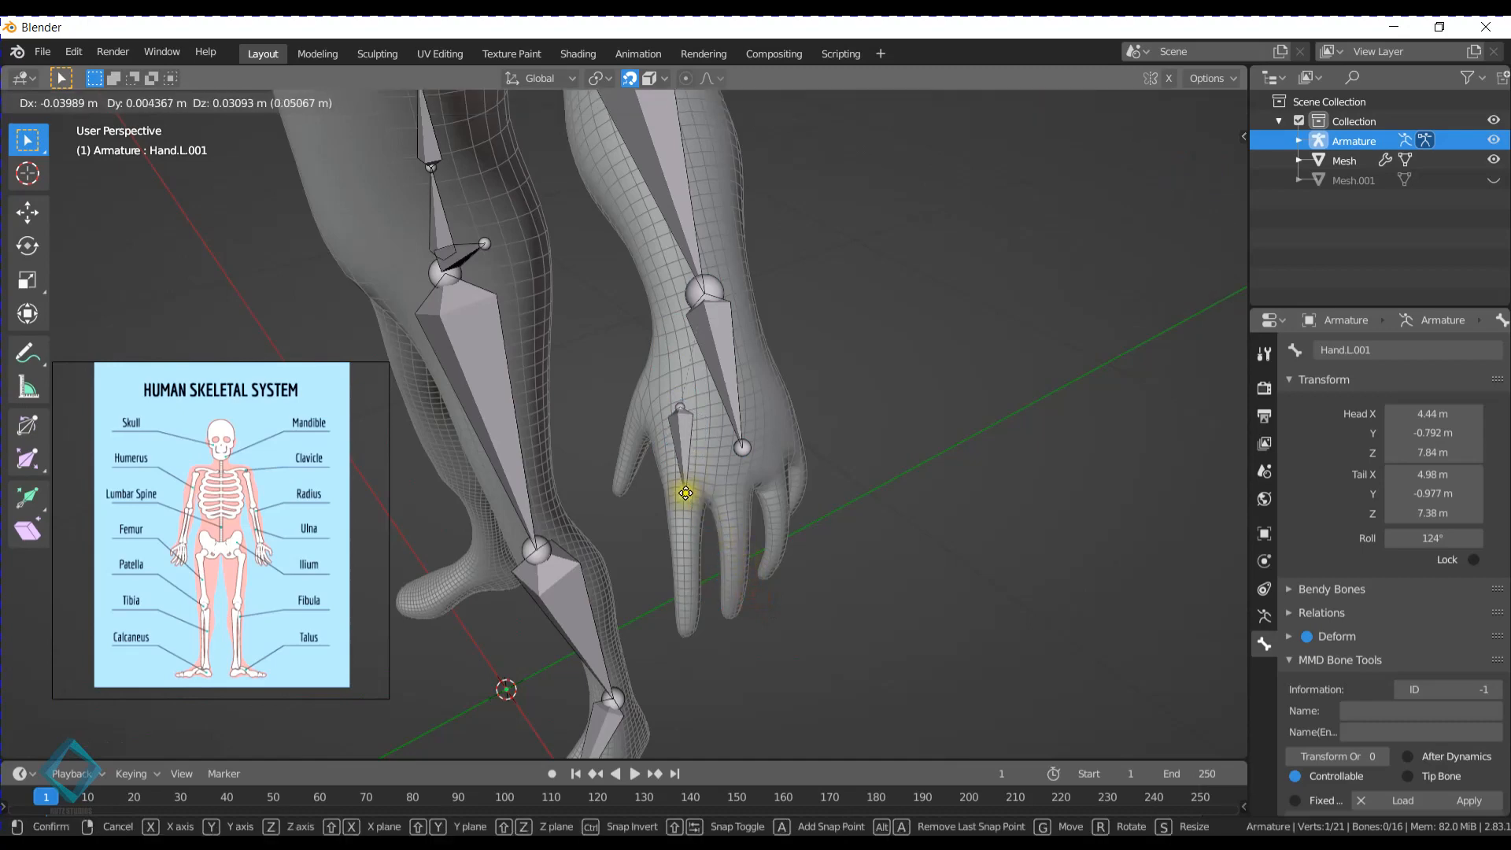
left_click(681, 498)
middle_click_drag(688, 438, 758, 431)
key("g")
left_click(671, 490)
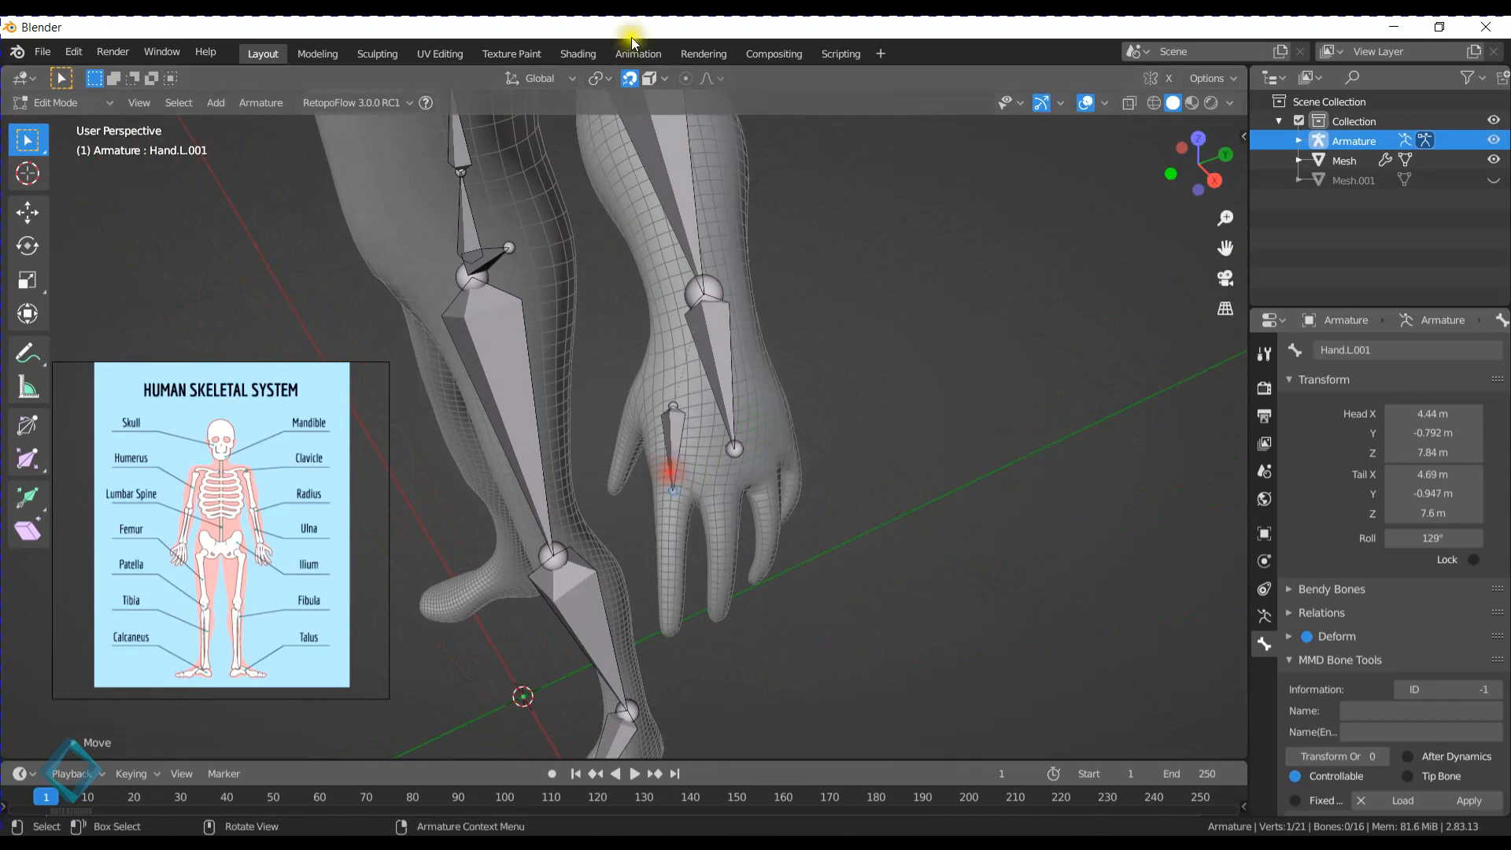
- Parent the small index-finger bone to the Hand.L bone with the Keep Offset option
middle_click_drag(740, 504, 843, 459)
middle_click_drag(811, 368, 716, 425)
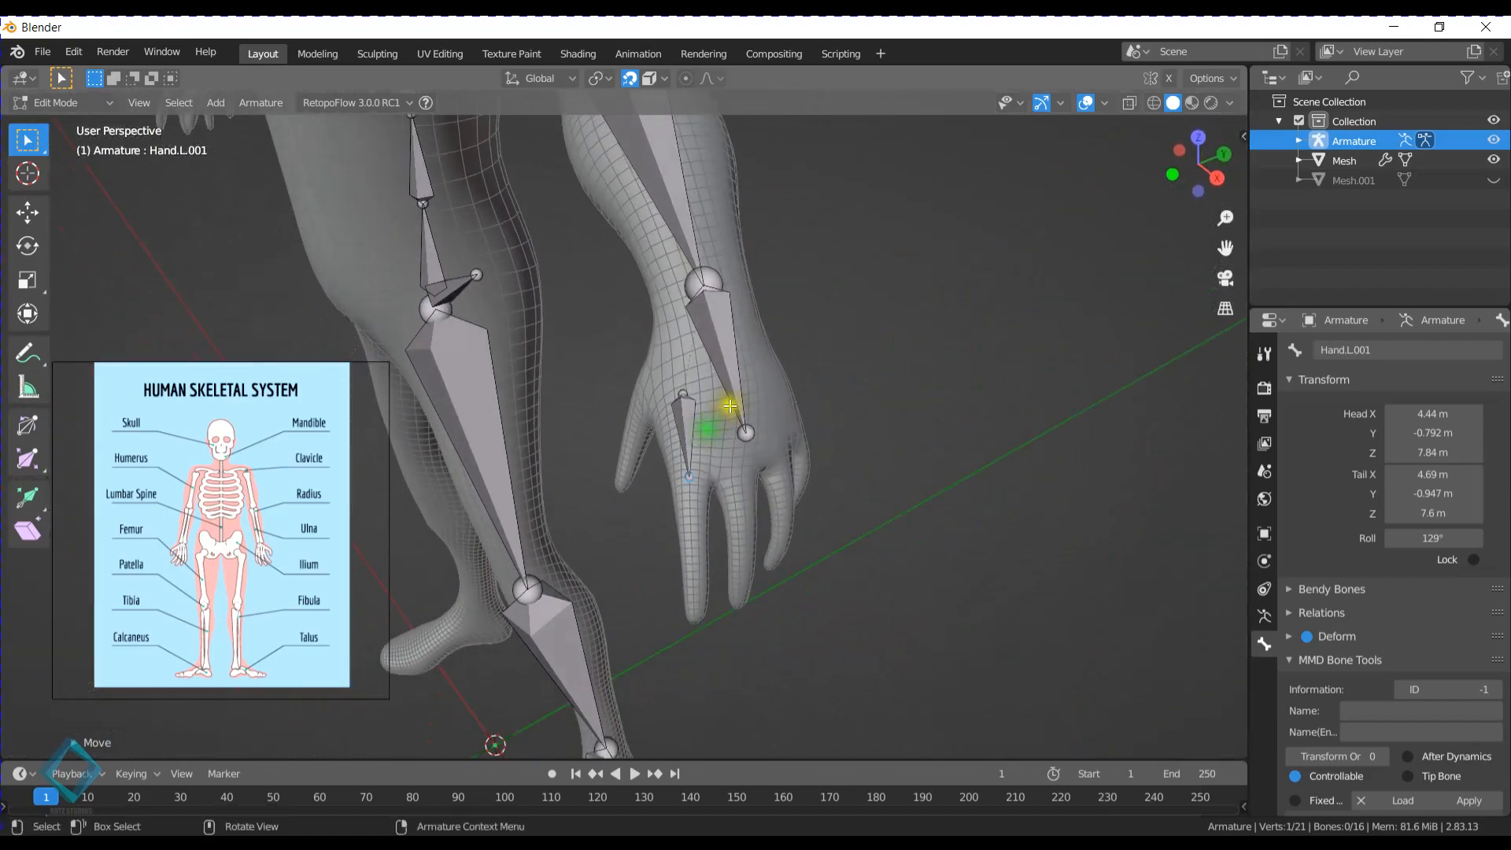
left_click(691, 412)
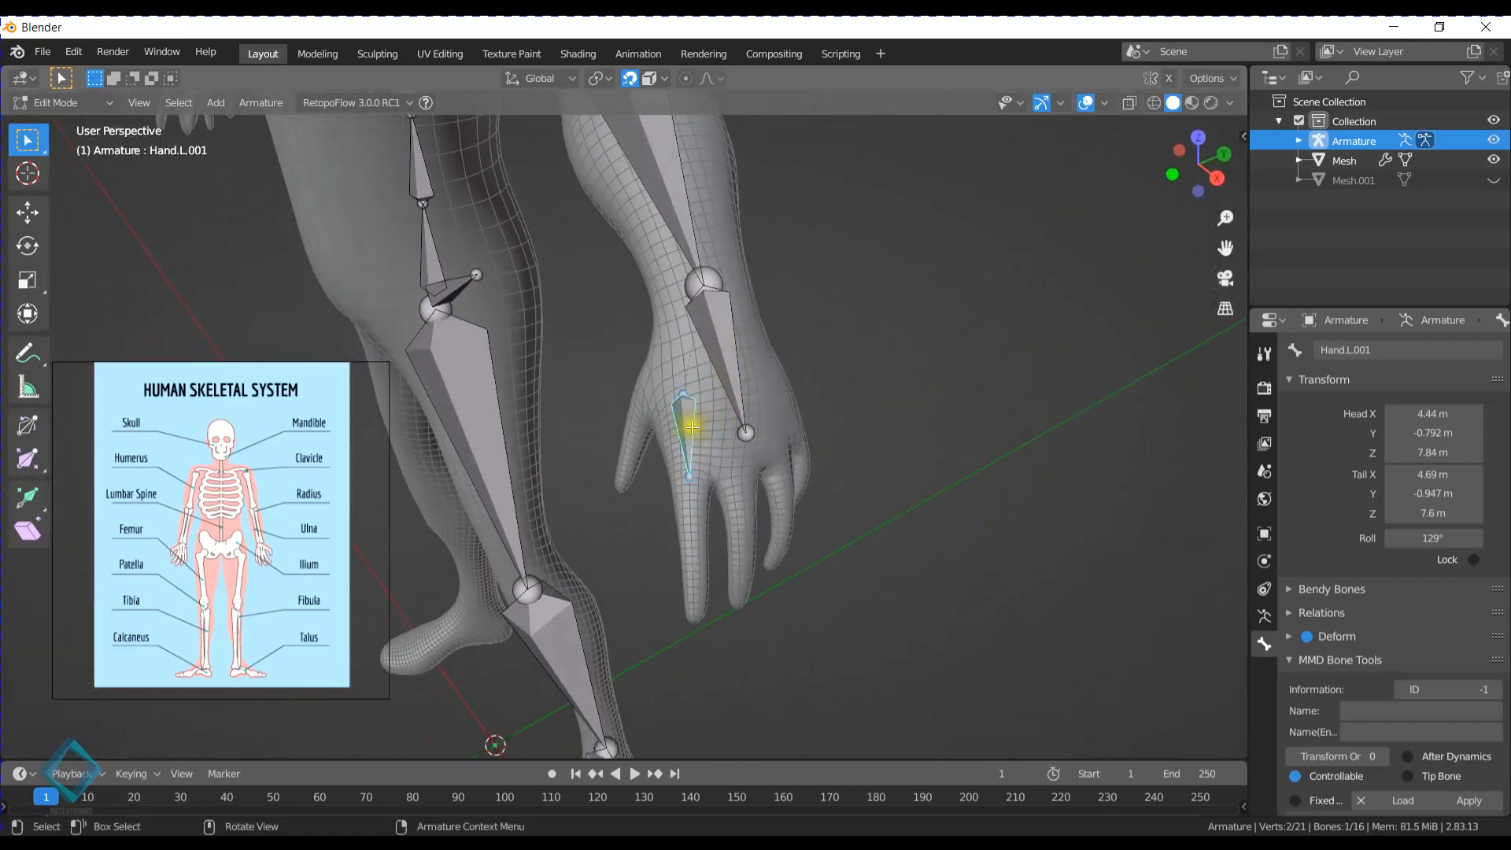
left_click(715, 331, "shift")
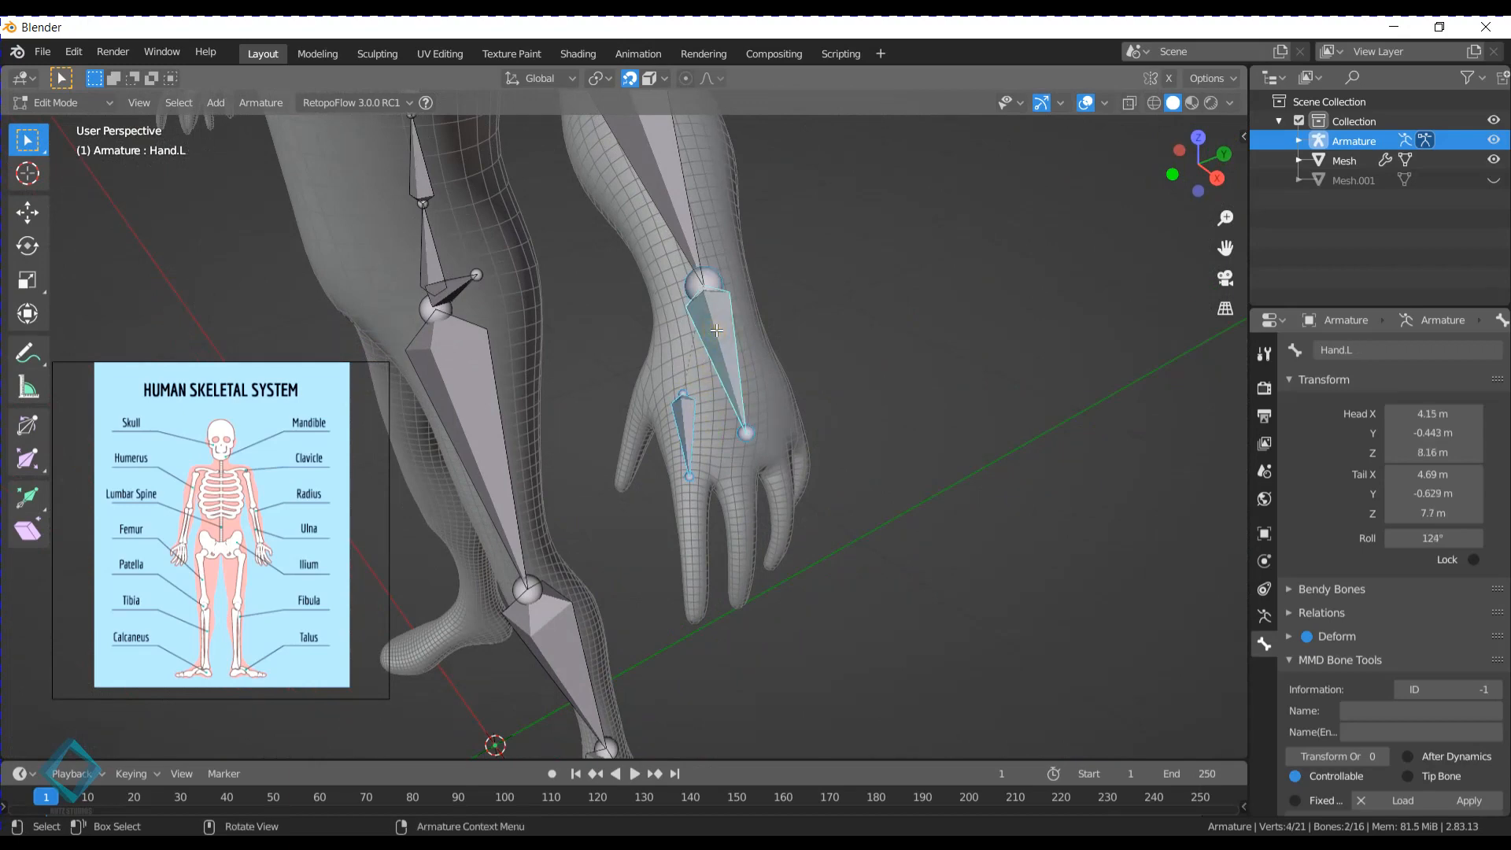
key("ctrl+p")
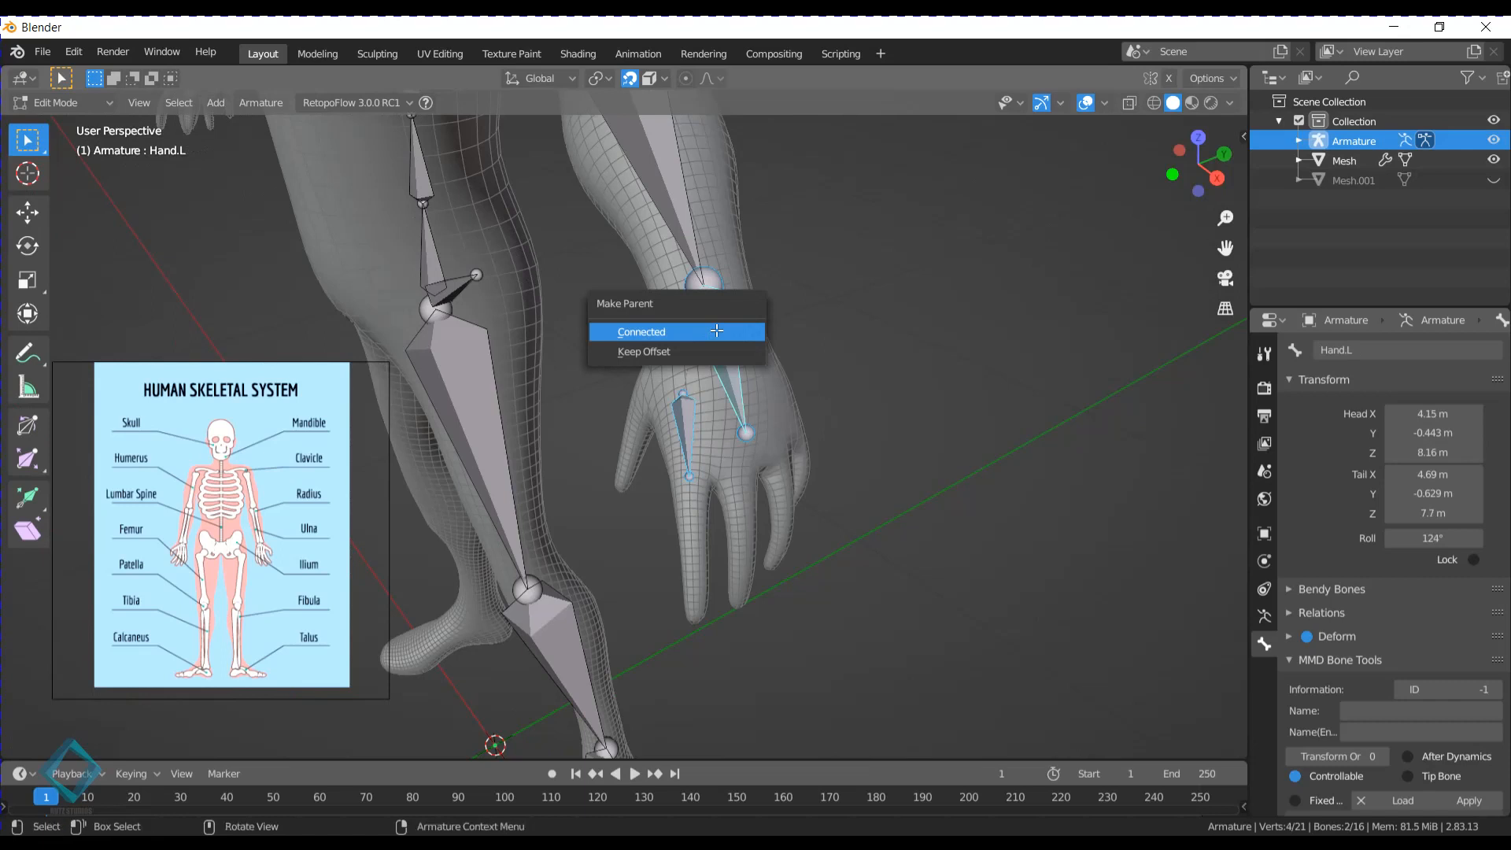
left_click(747, 343)
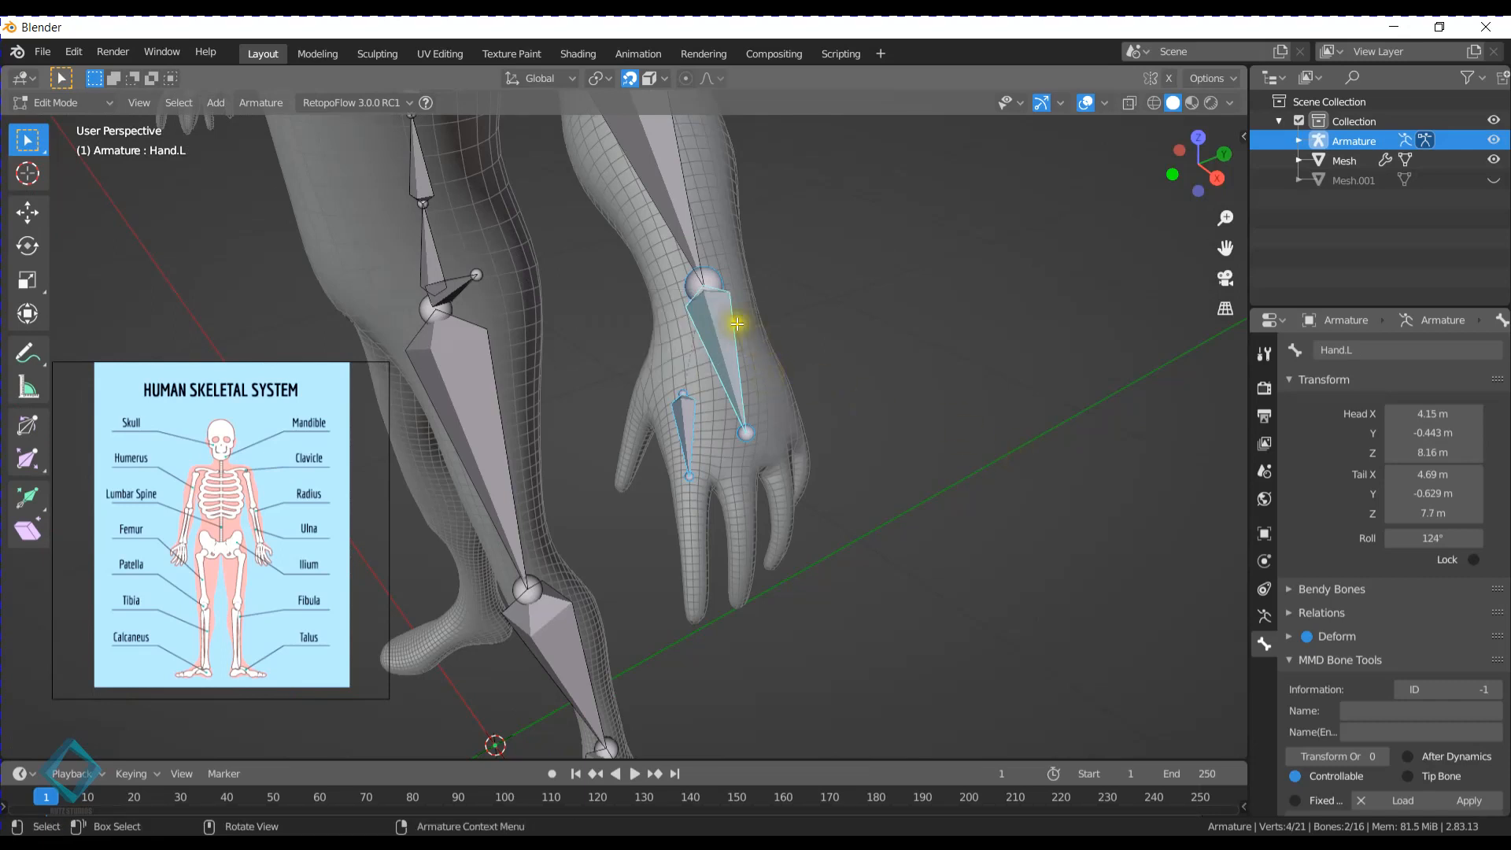
right_click(713, 315)
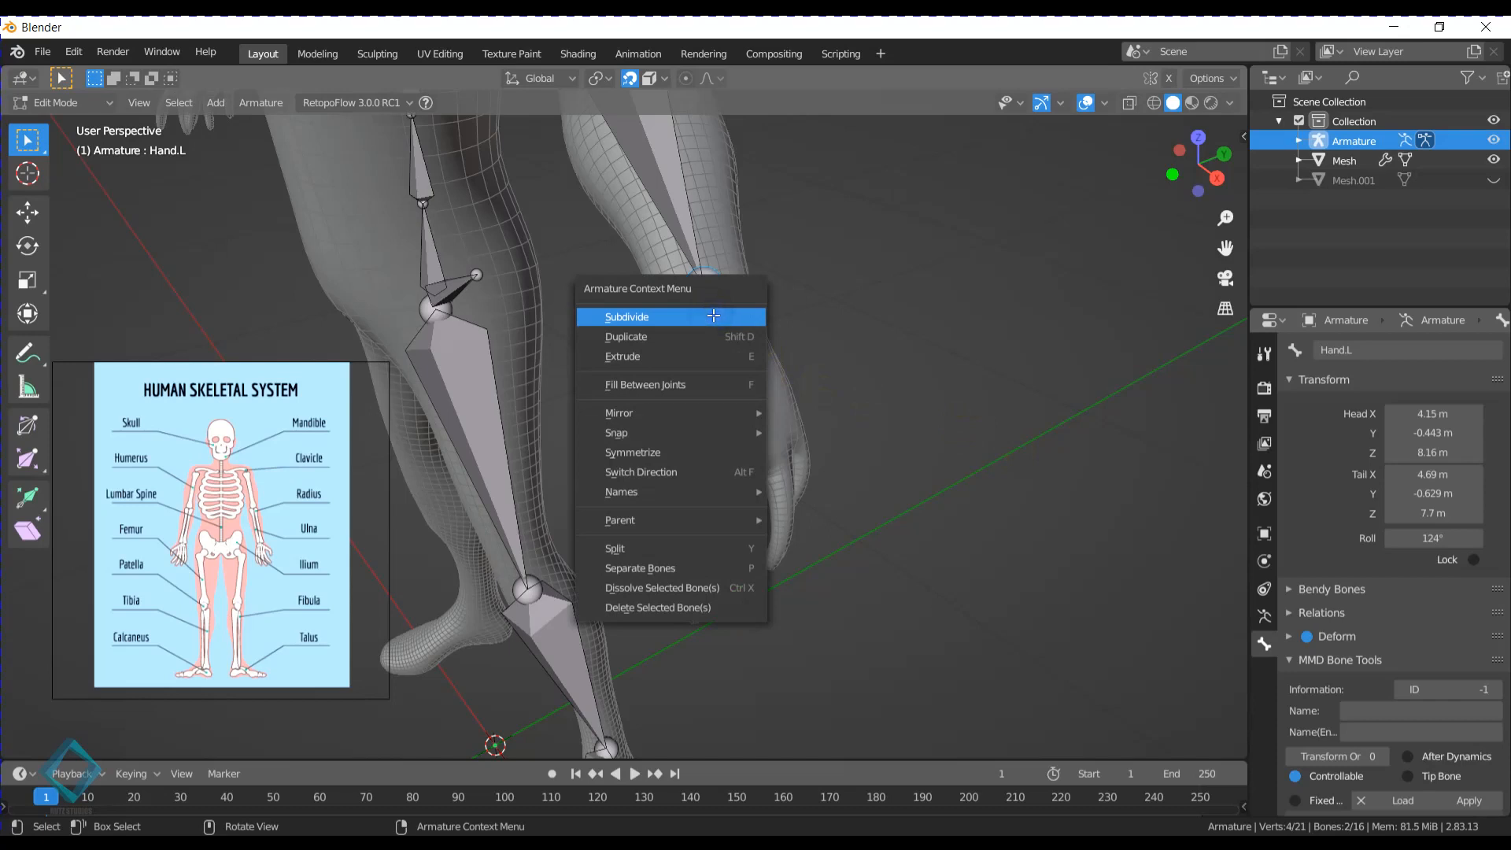
key("Escape")
right_click(719, 306)
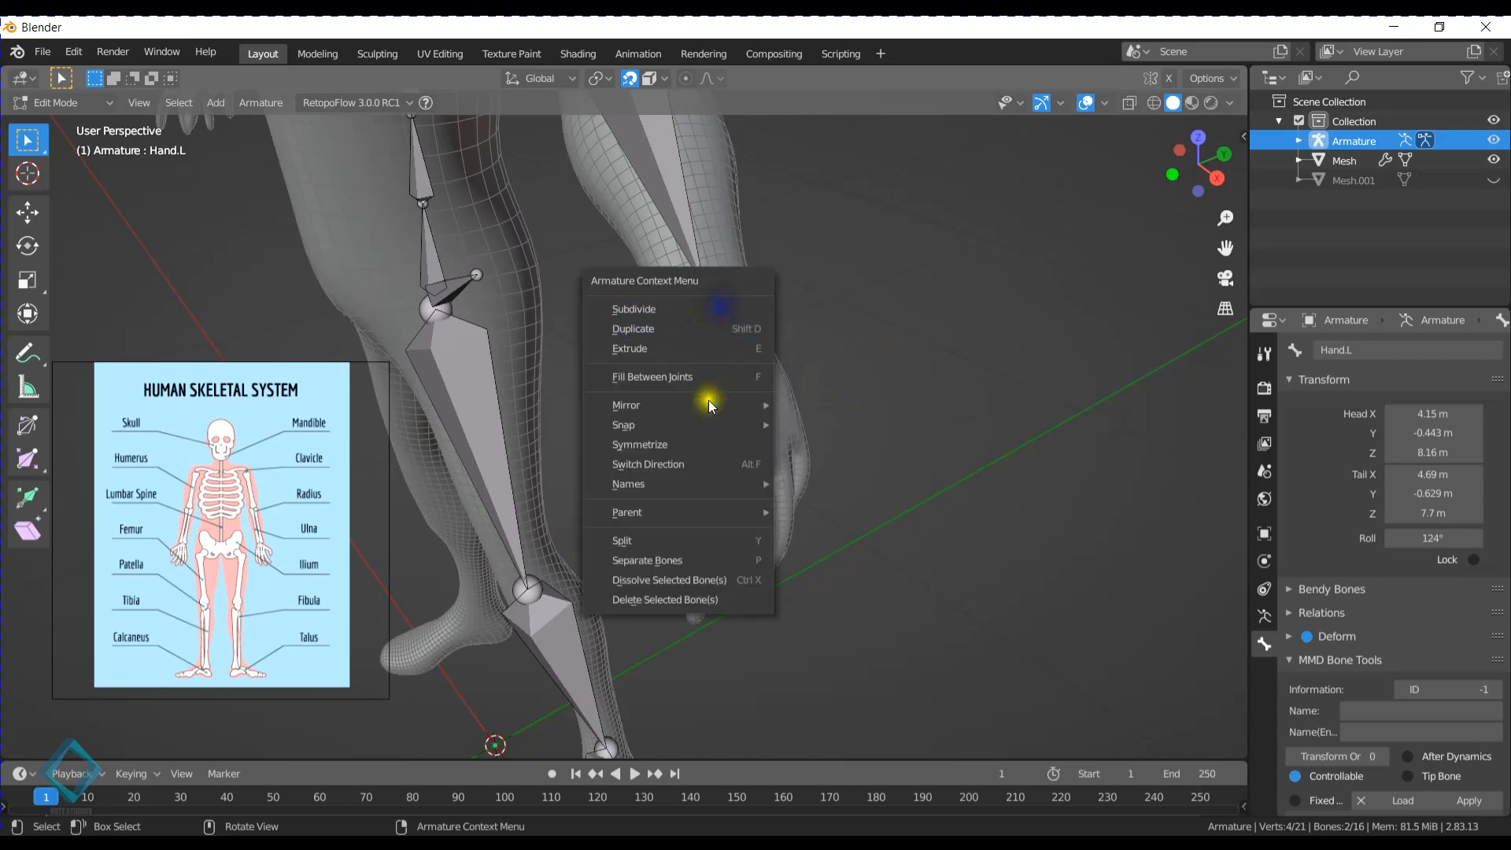
mouse_move(691, 512)
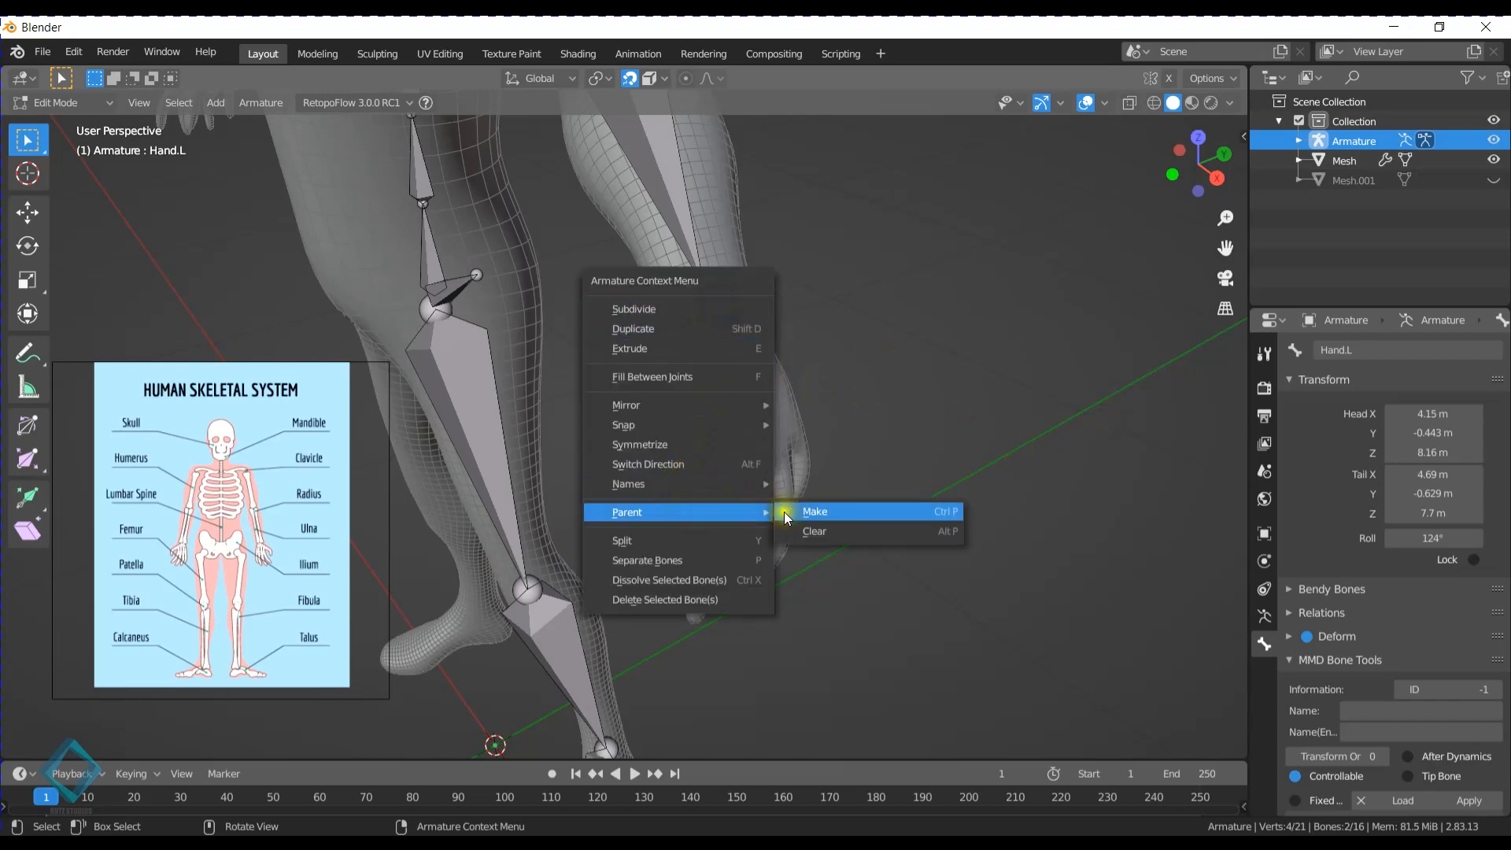
mouse_move(662, 407)
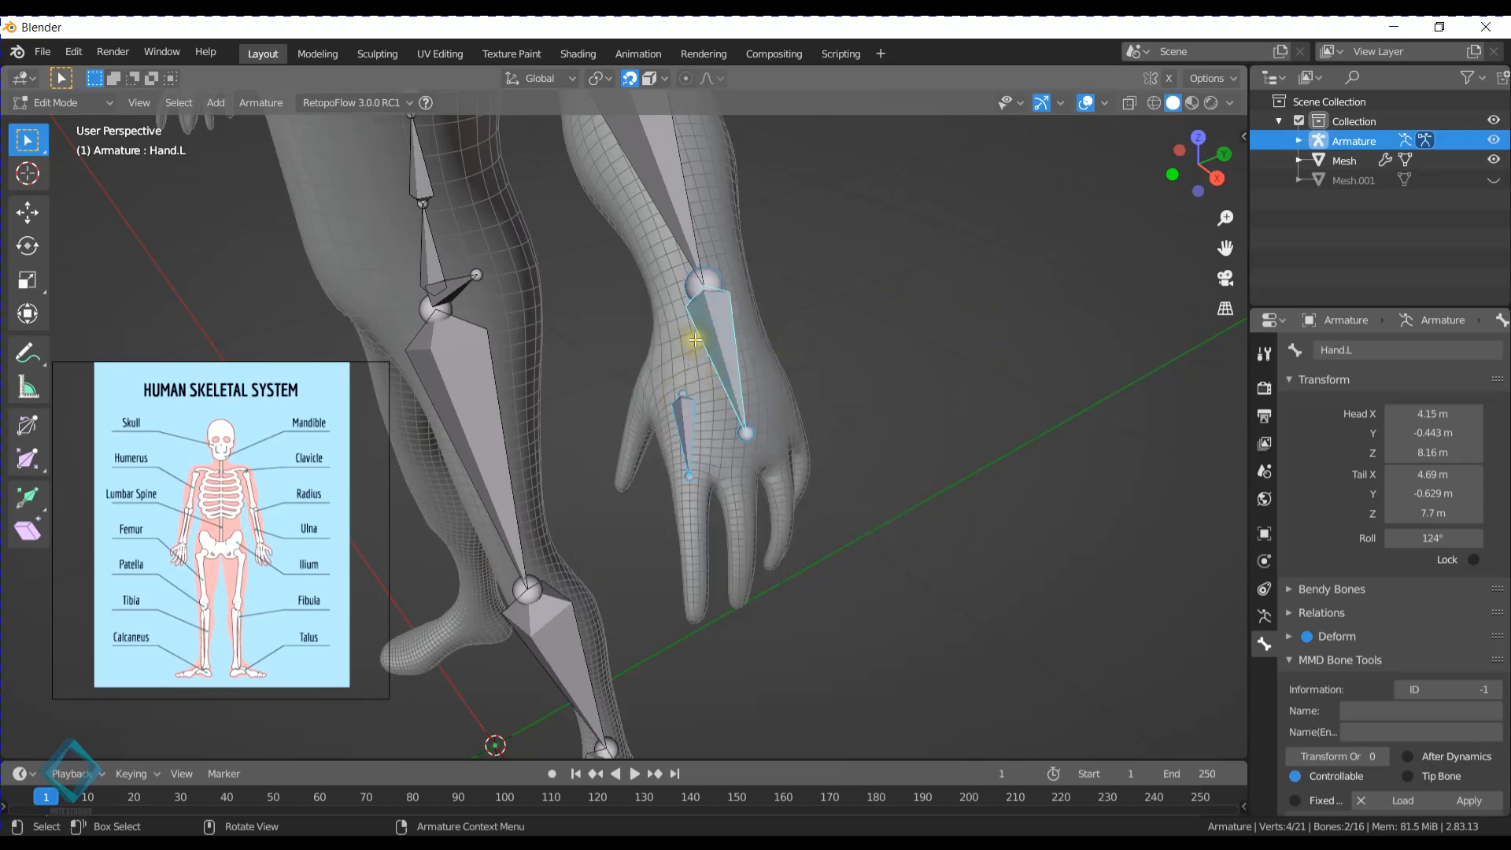
key("ctrl+p")
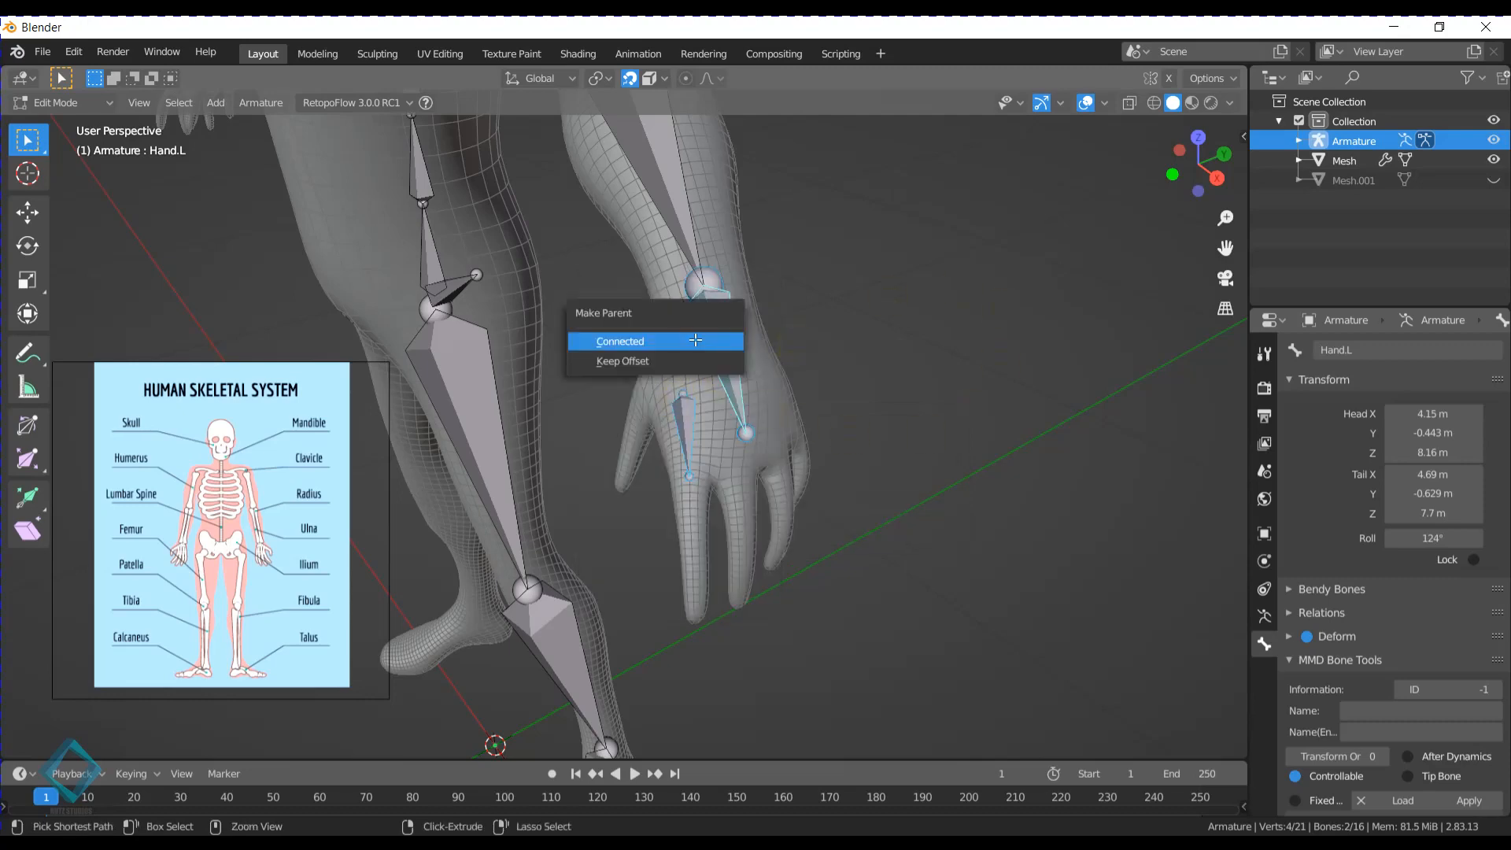
left_click(630, 360)
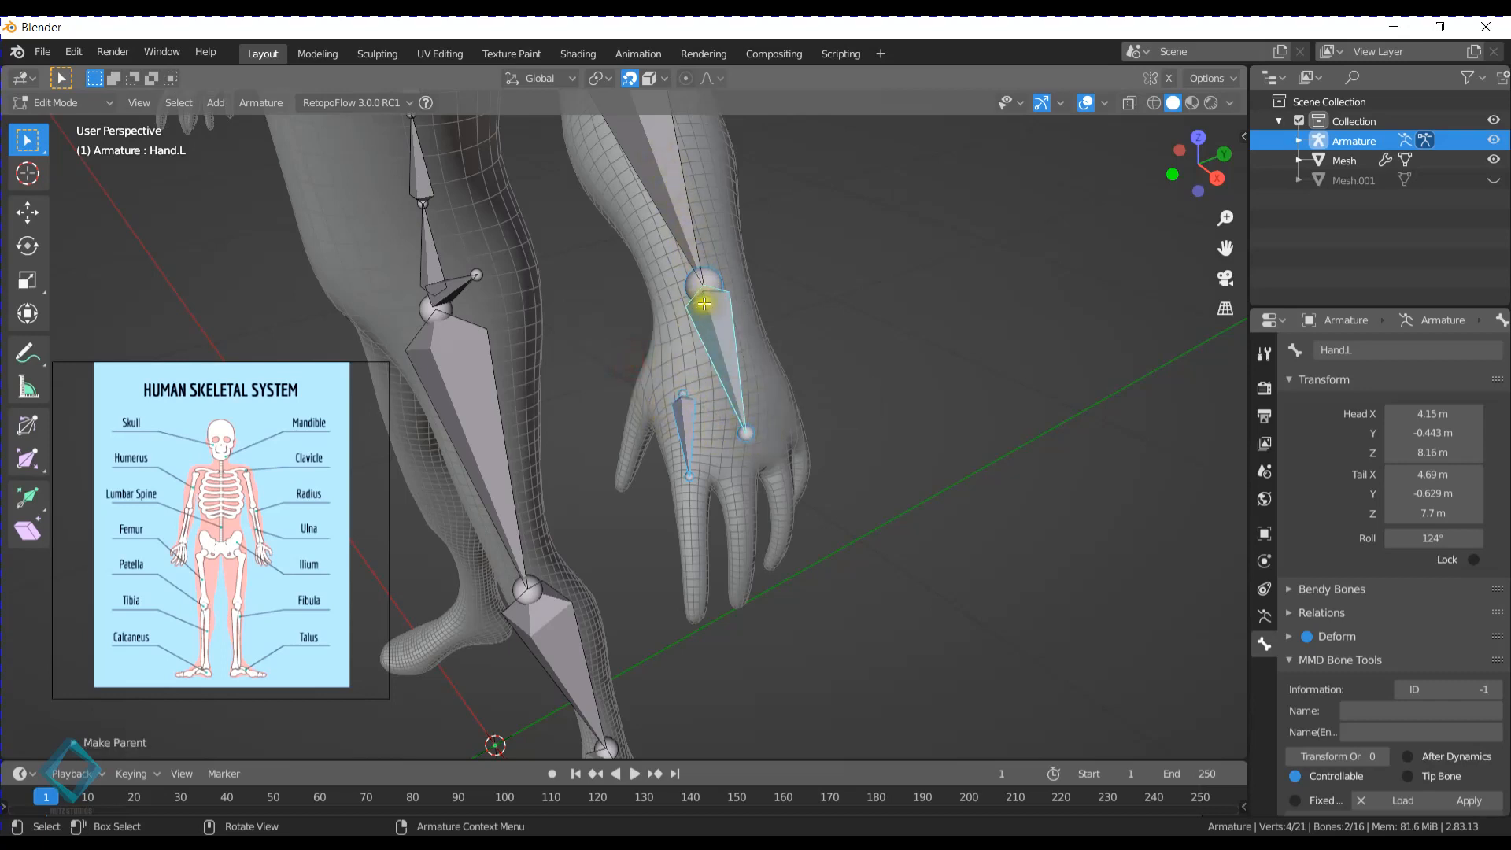
- Rename the small bone at the base of the left index finger to Index.L
left_click(692, 472)
left_click(675, 428)
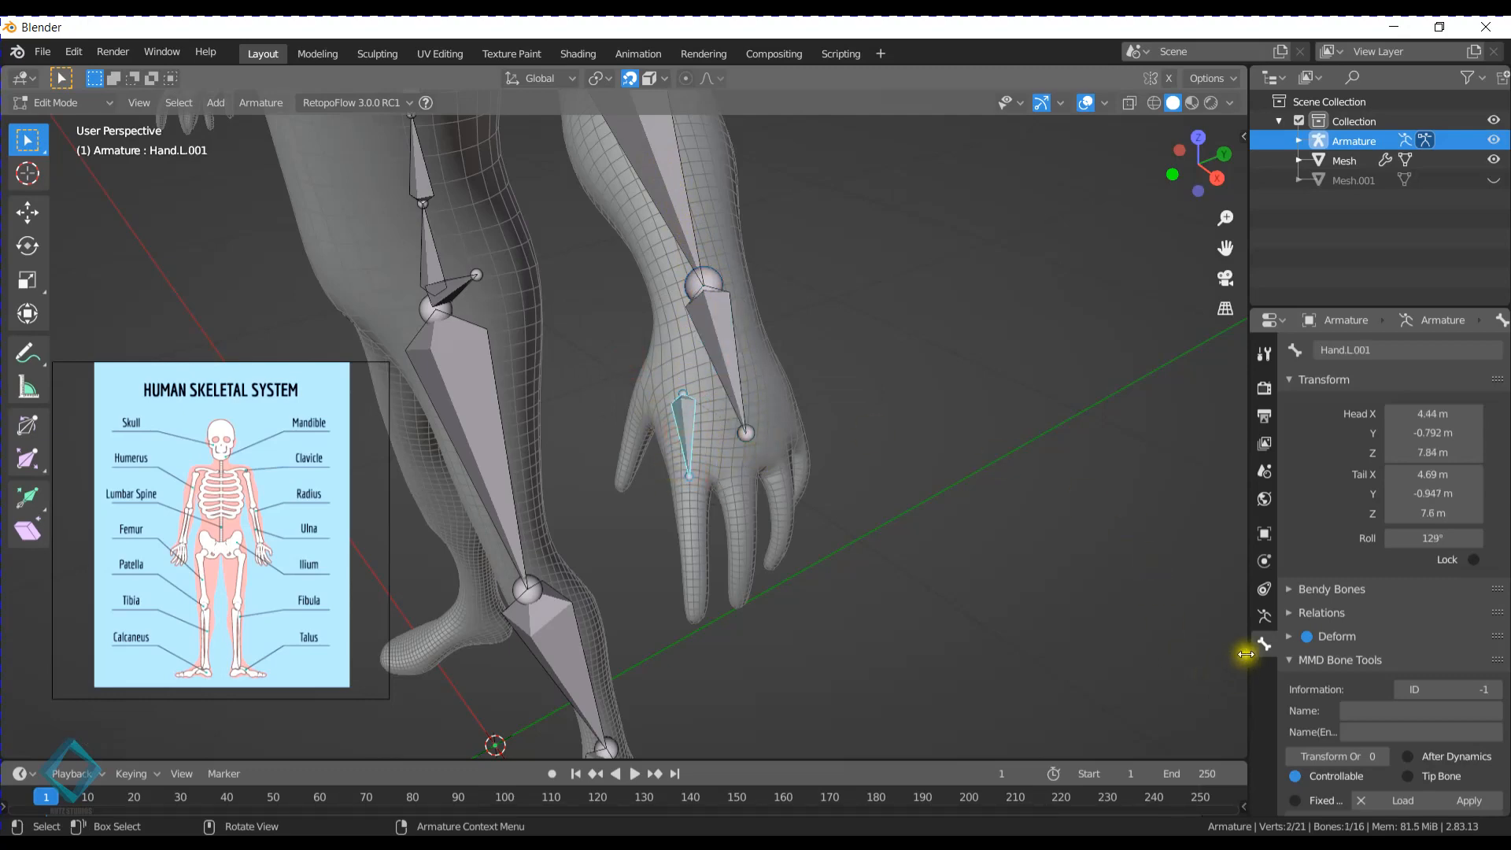
left_click(1408, 352)
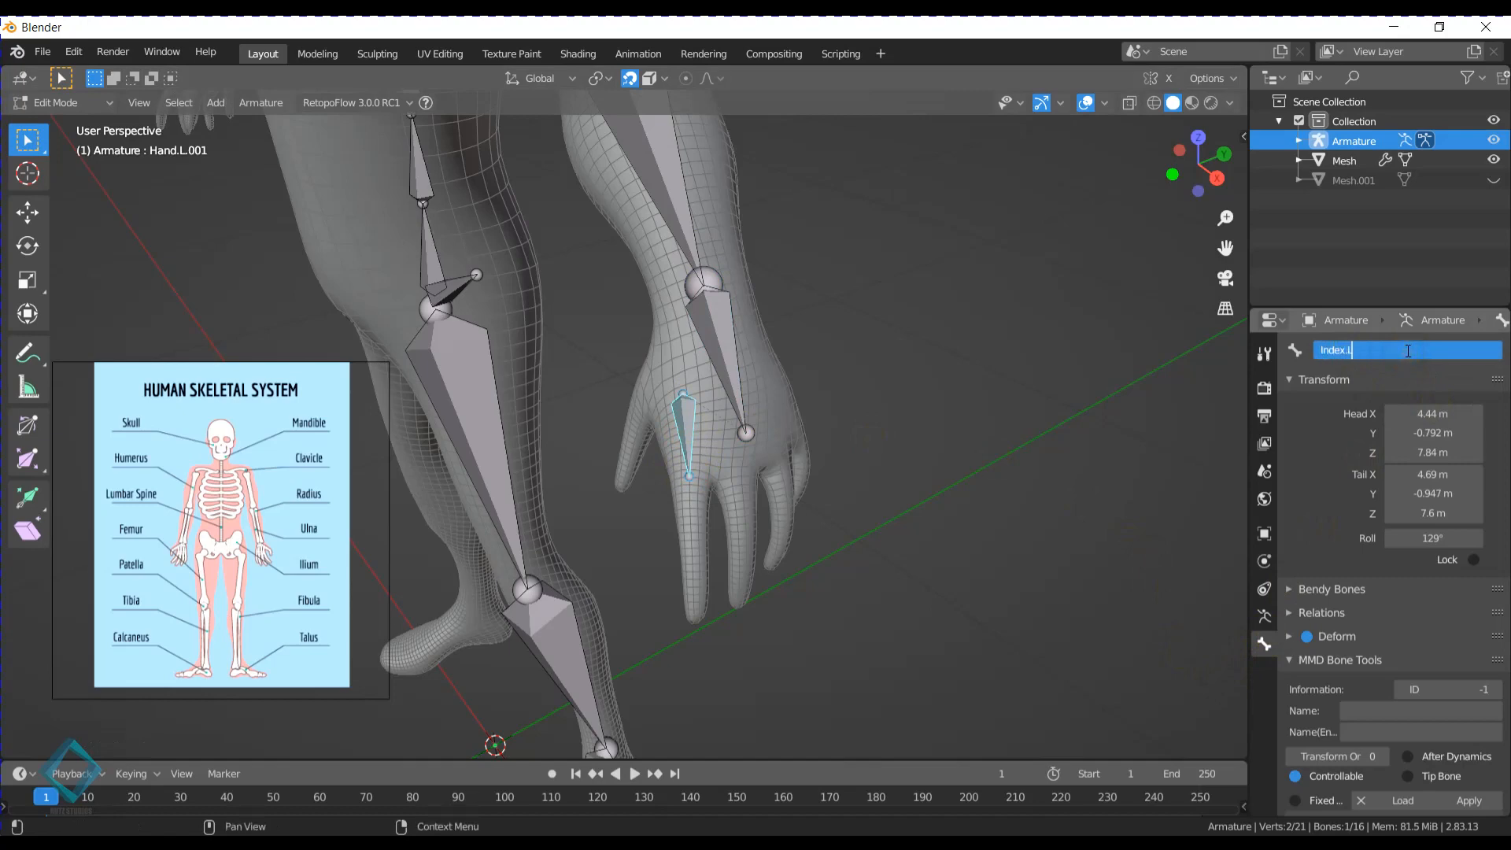
type("Index.L")
key("Return")
- Extrude three bones in a chain from the Index.L tail down to the index fingertip, ending at about X 5.03 m, Y -1.15 m, Z 7.14 m
left_click(683, 481)
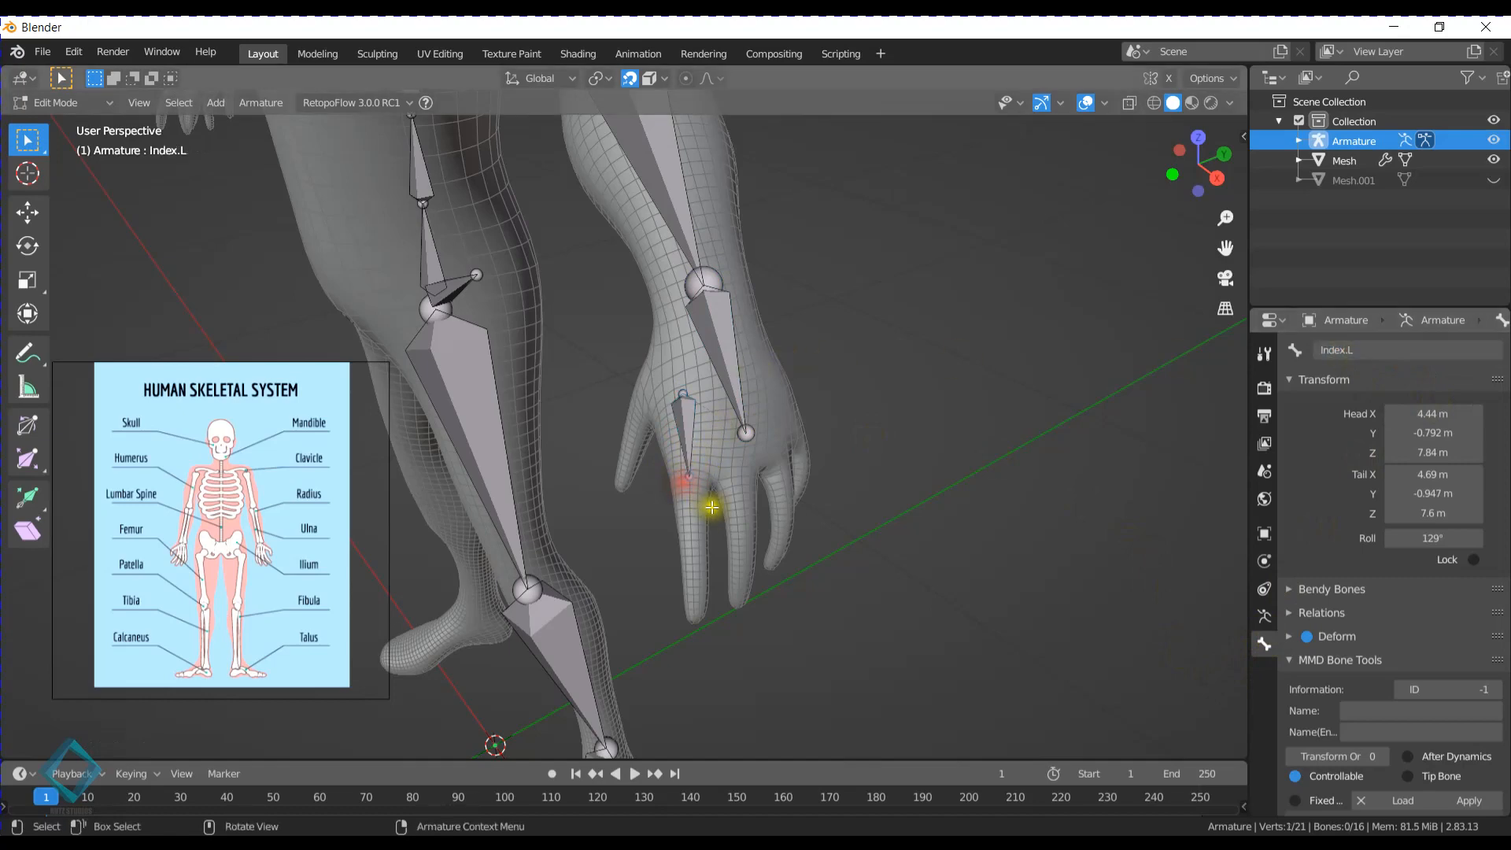
key("e")
left_click(696, 541)
key("e")
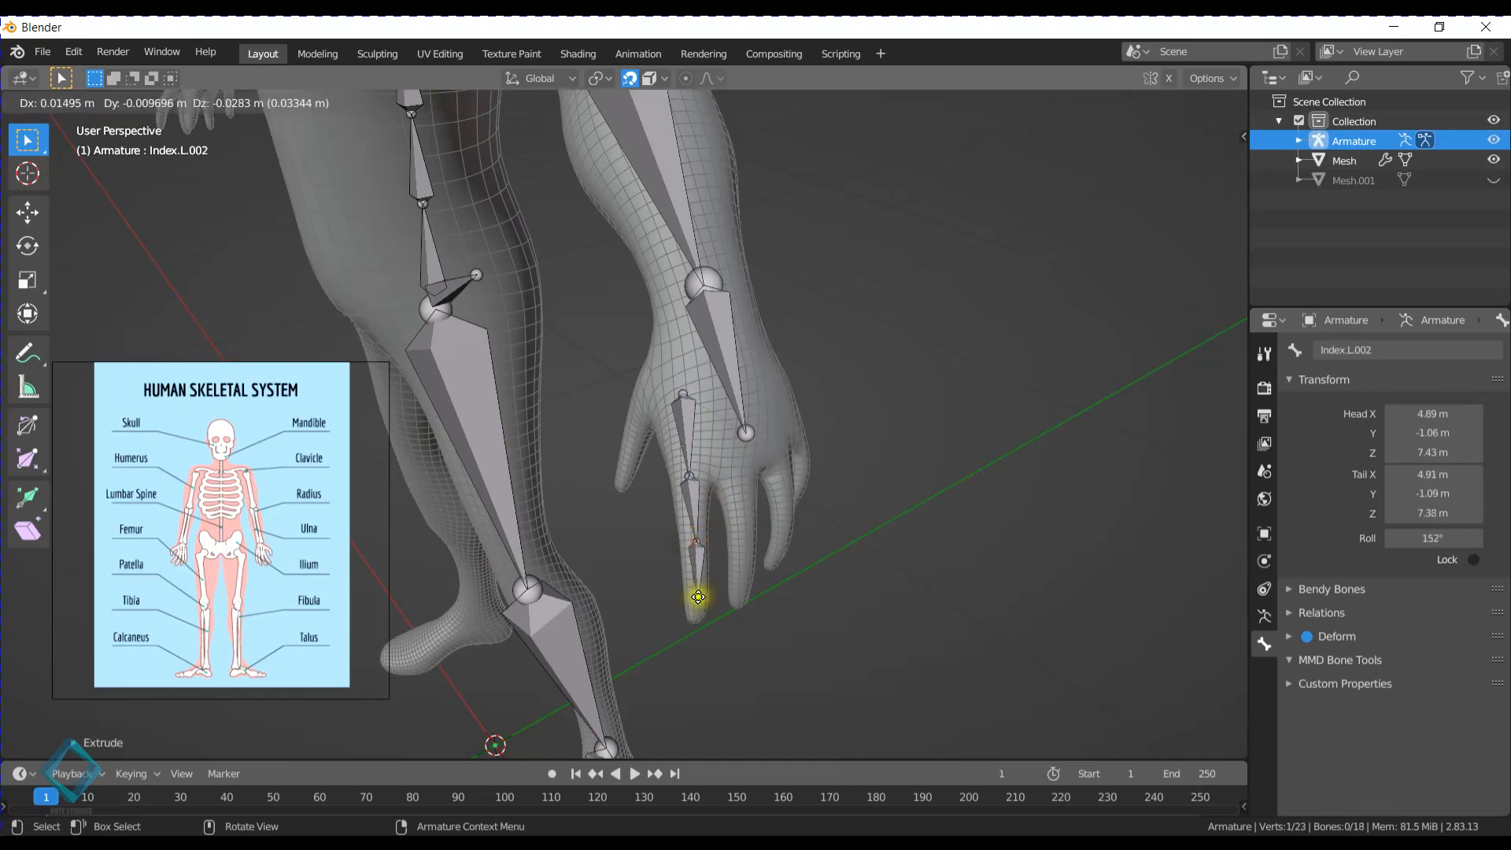
left_click(697, 589)
key("e")
left_click(699, 621)
middle_click_drag(699, 620, 725, 381)
middle_click_drag(813, 421, 749, 408)
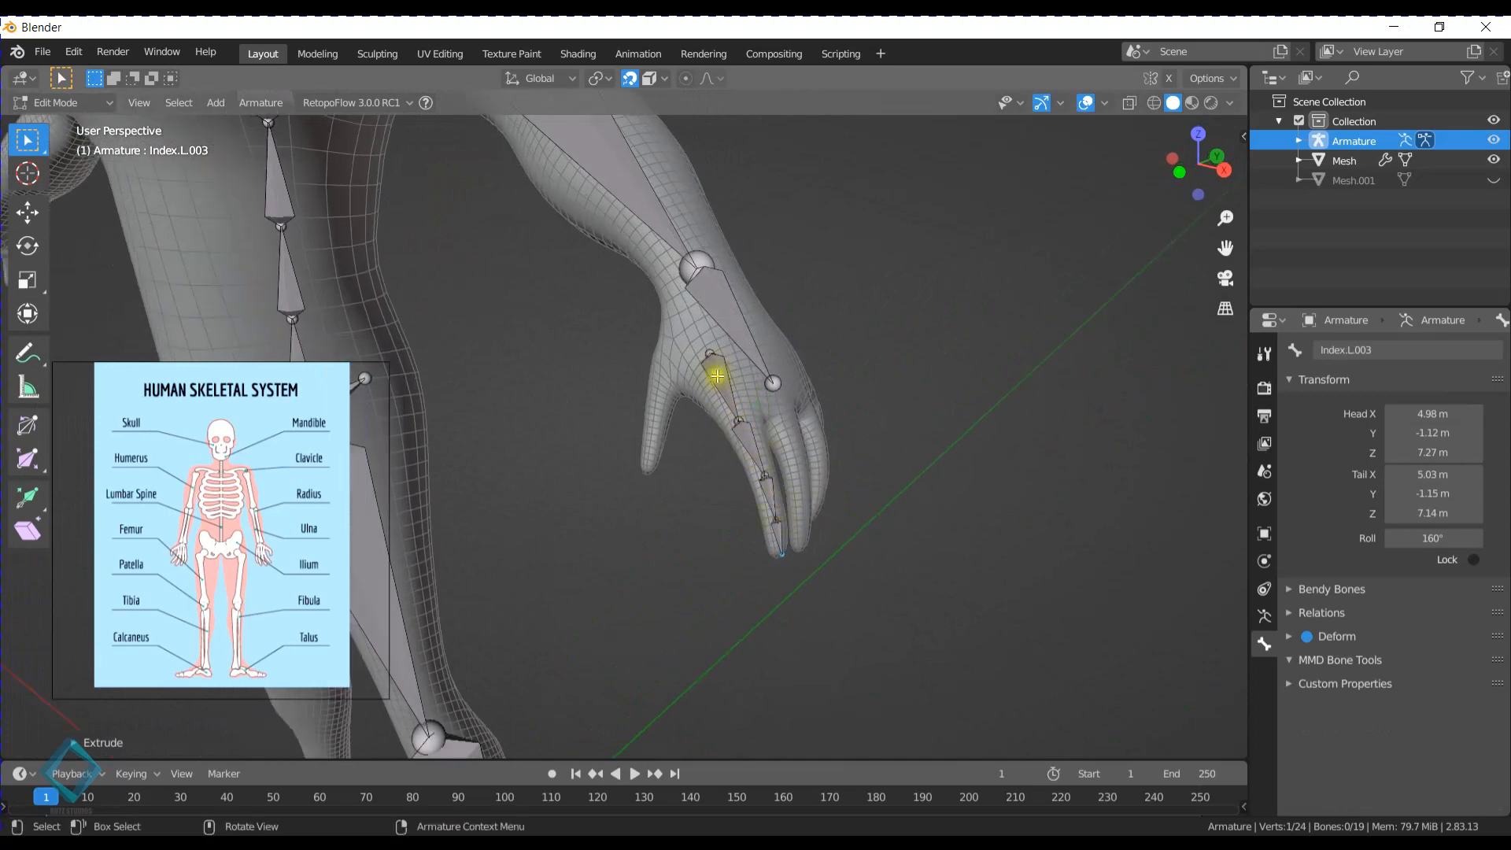
middle_click_drag(732, 407, 637, 421)
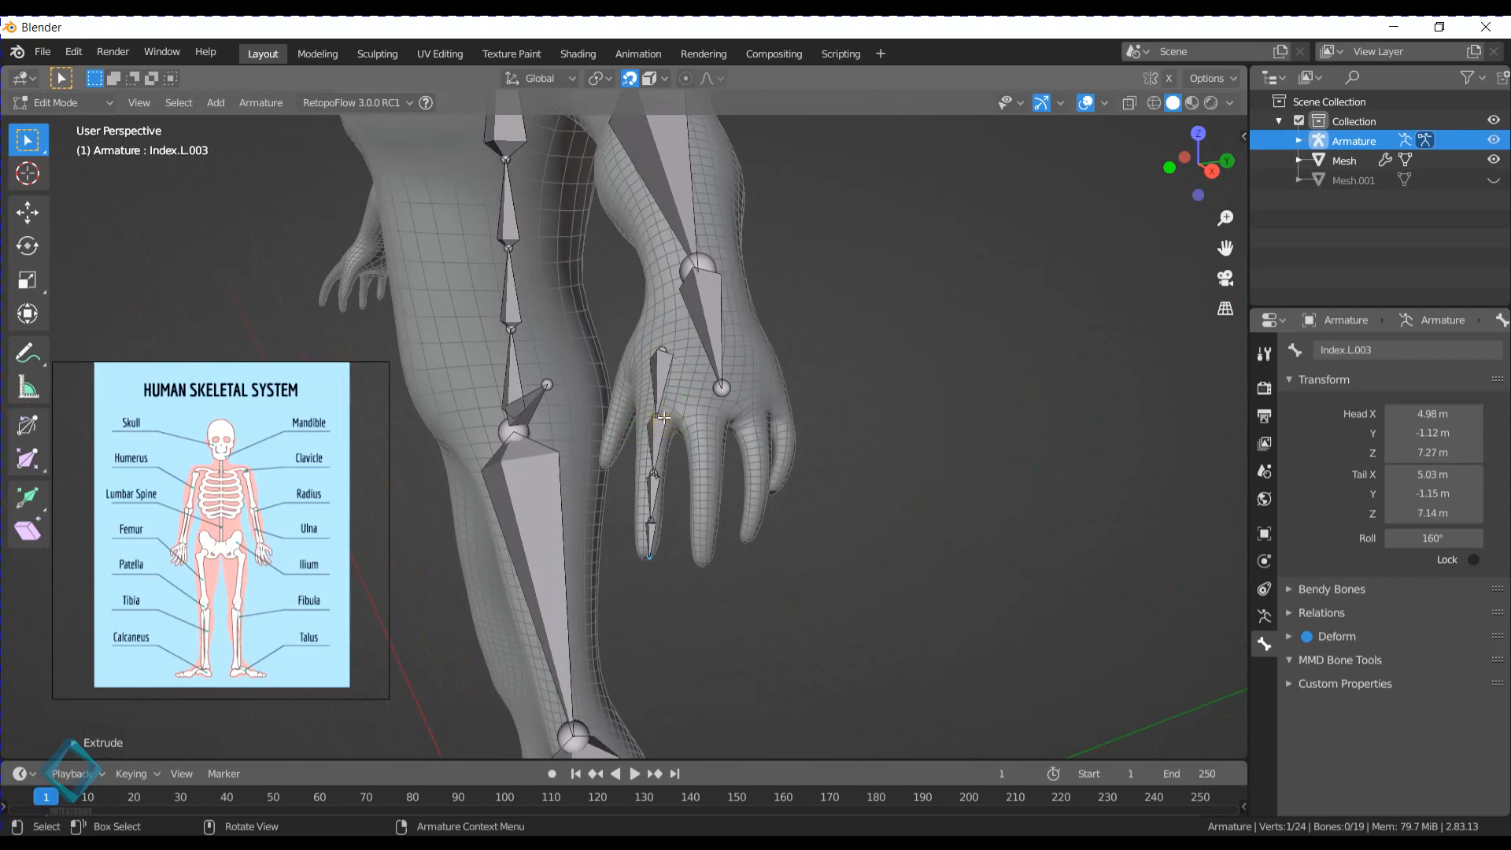
middle_click_drag(664, 418, 719, 432)
left_click(712, 426)
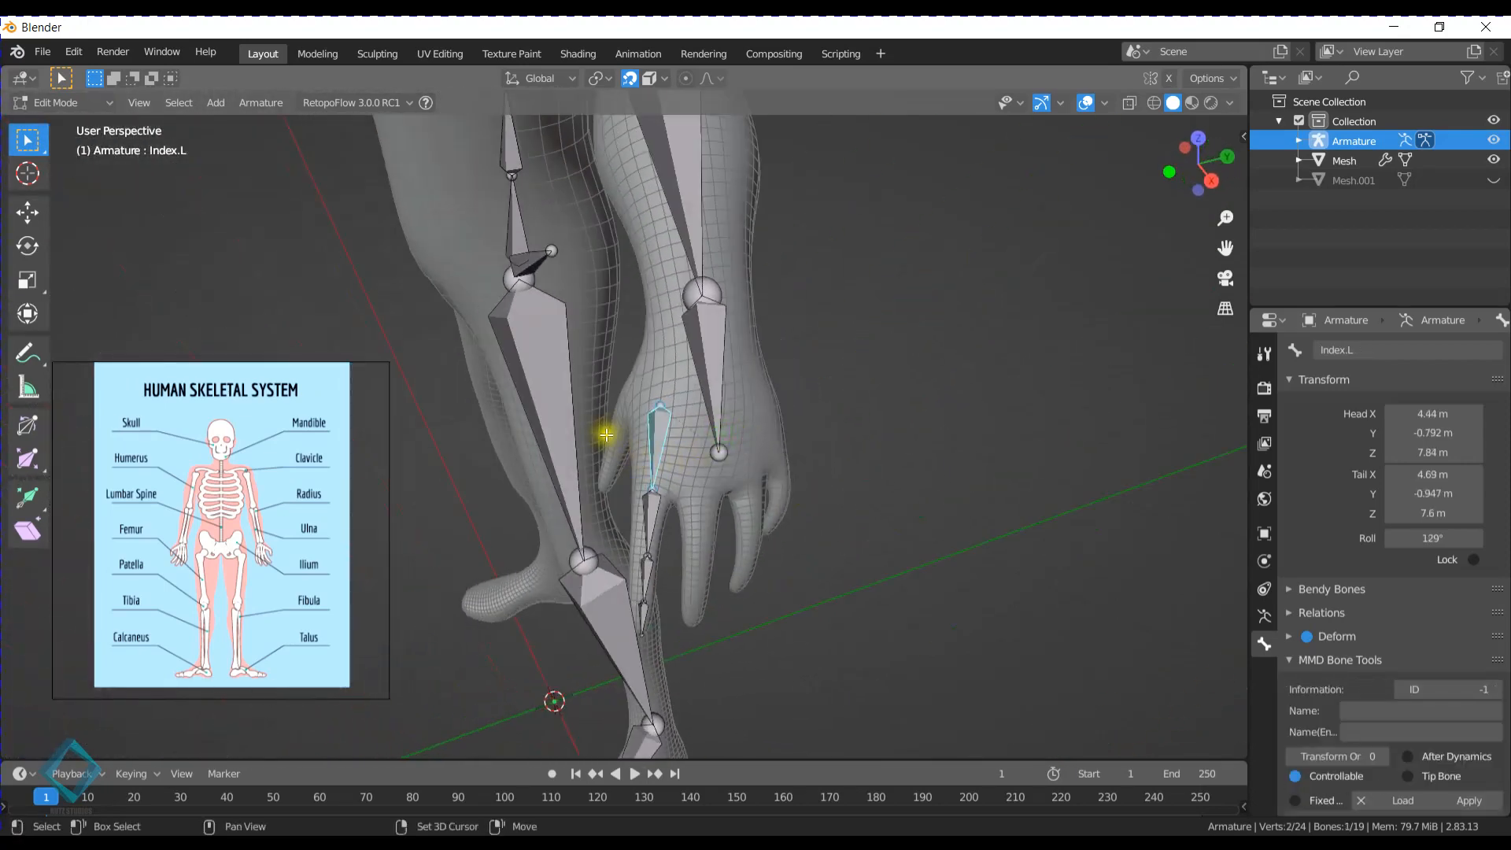
key("shift+d")
left_click(695, 462)
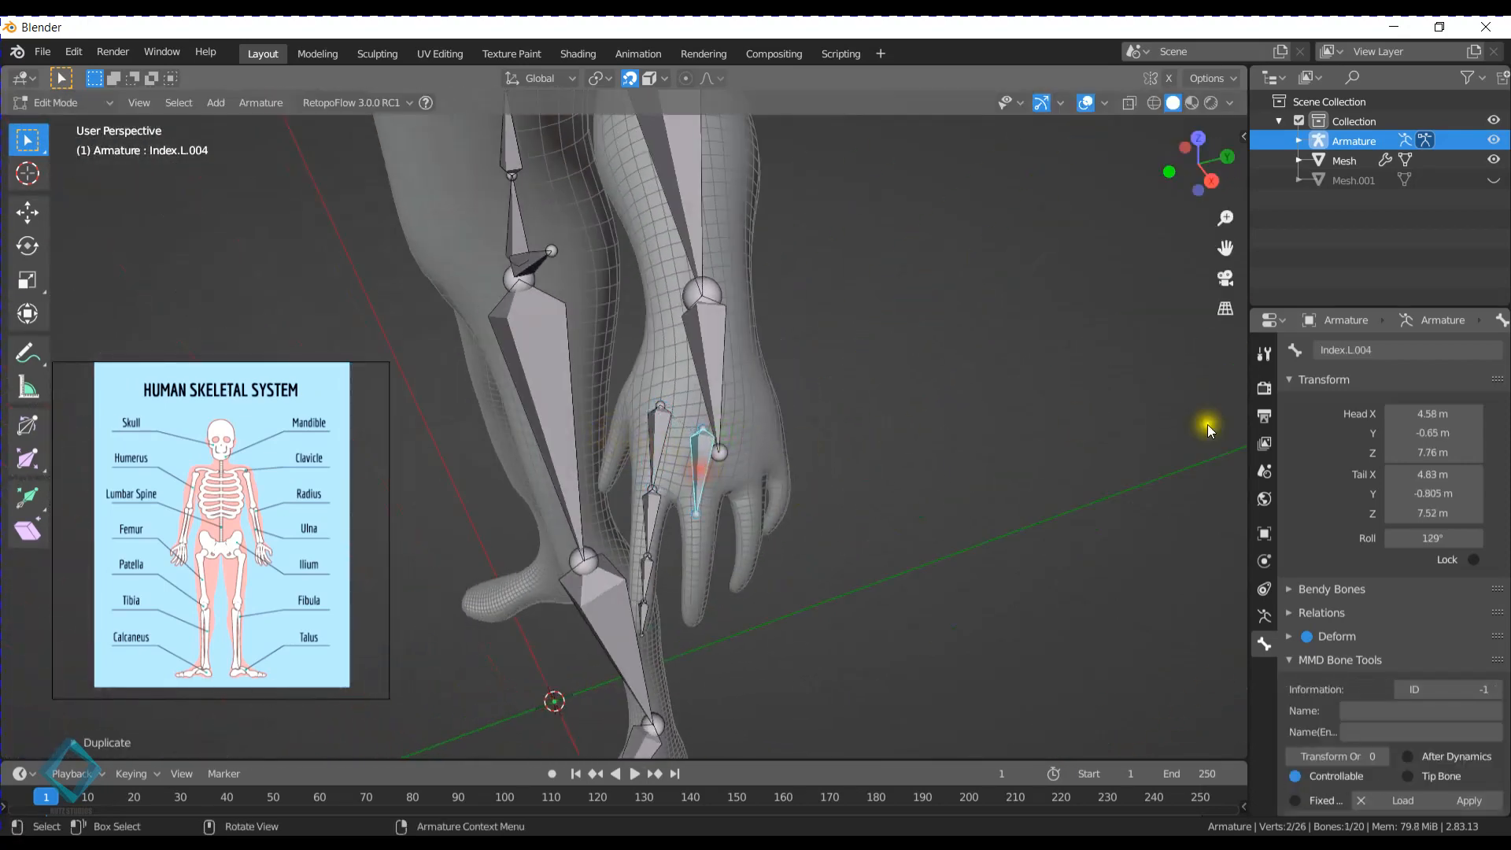
key("x")
left_click(762, 462)
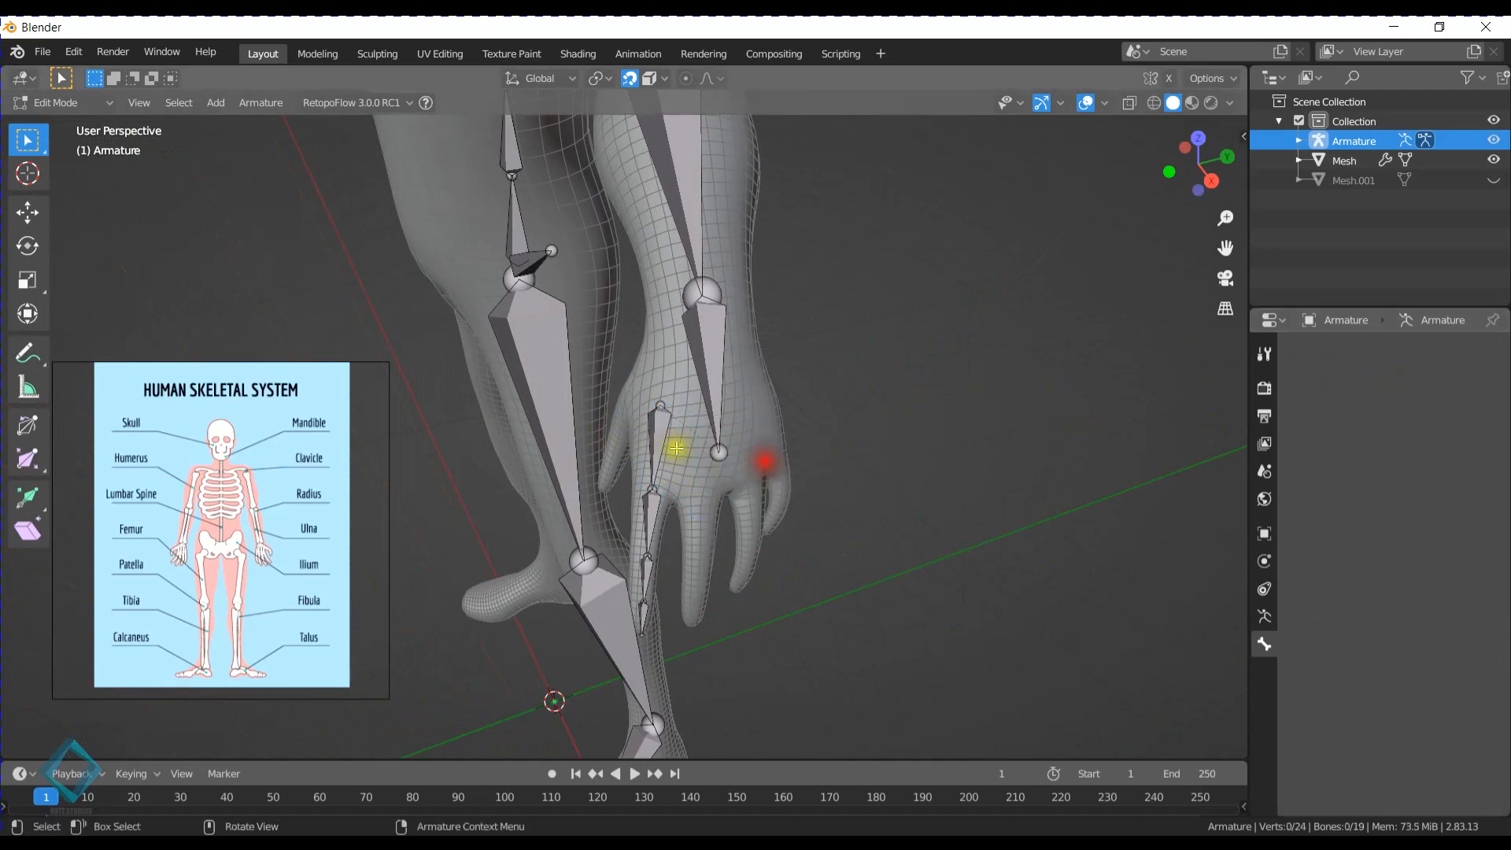
- Inspect the left arm and hand bones from several sides and examine the side suffix in the Index.L bone's name
middle_click_drag(675, 448, 692, 394)
scroll(683, 381, "down", 3)
middle_click_drag(723, 454, 984, 384, "shift")
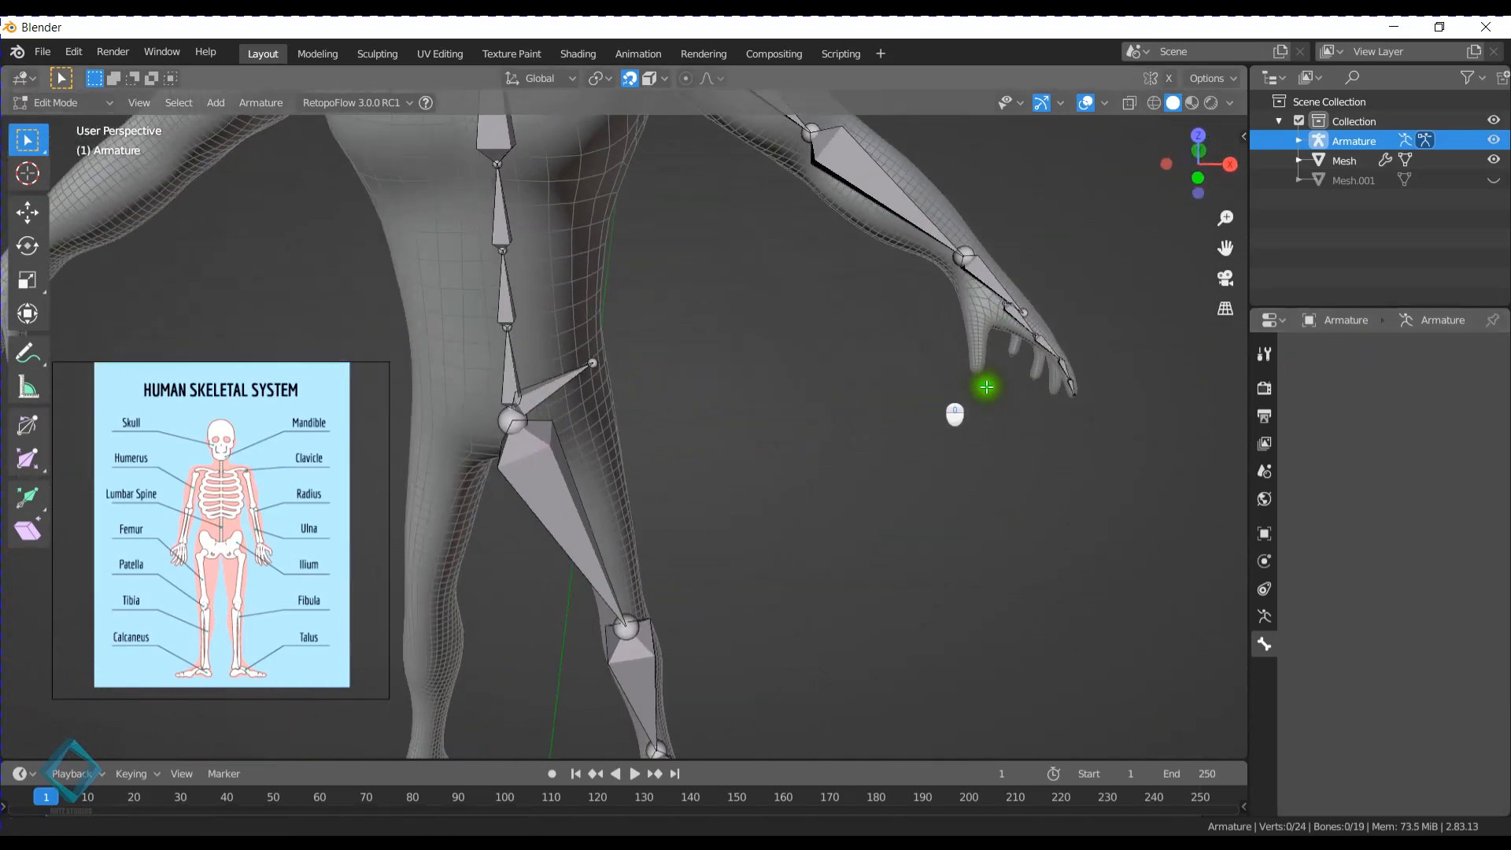
scroll(913, 401, "down", 2)
mouse_move(821, 426)
middle_mouse_down()
mouse_move(760, 439)
mouse_move(736, 425)
middle_mouse_up()
middle_click_drag(905, 391, 774, 395)
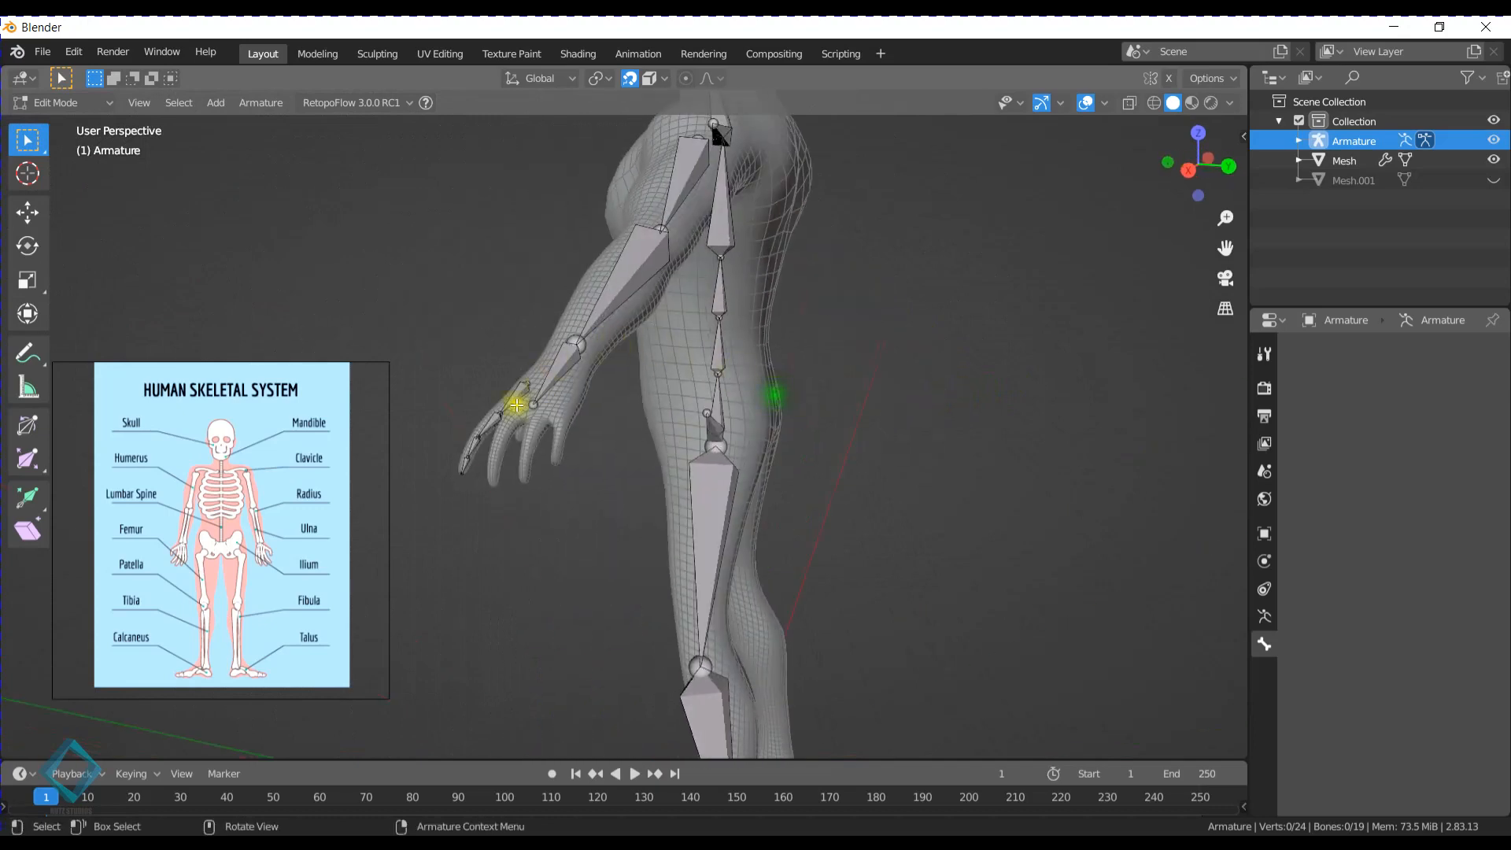
middle_click_drag(629, 406, 778, 417)
left_click(905, 348)
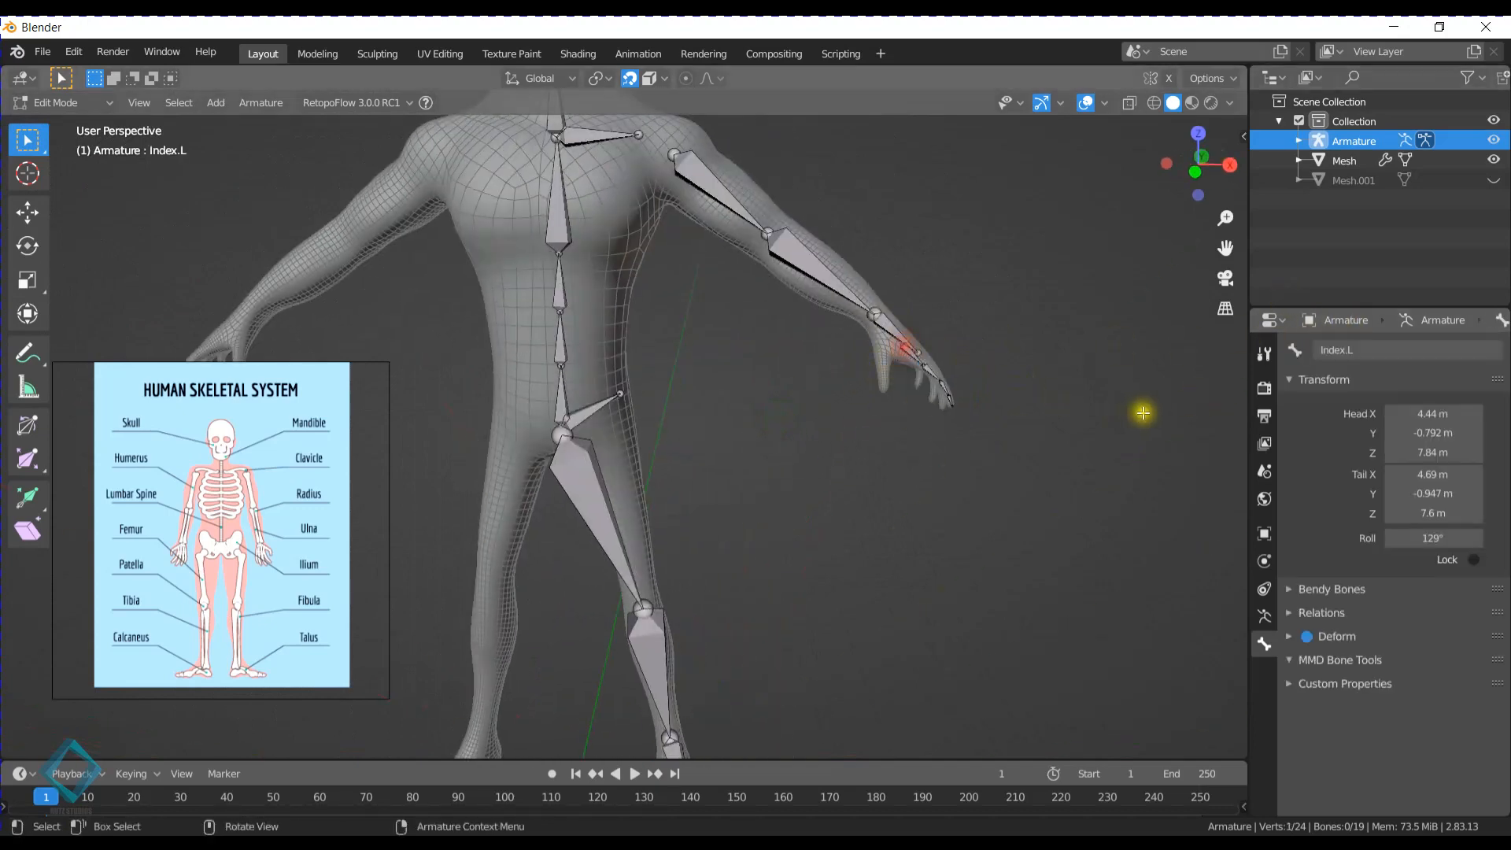
middle_click_drag(965, 351, 910, 395)
double_click(1351, 349)
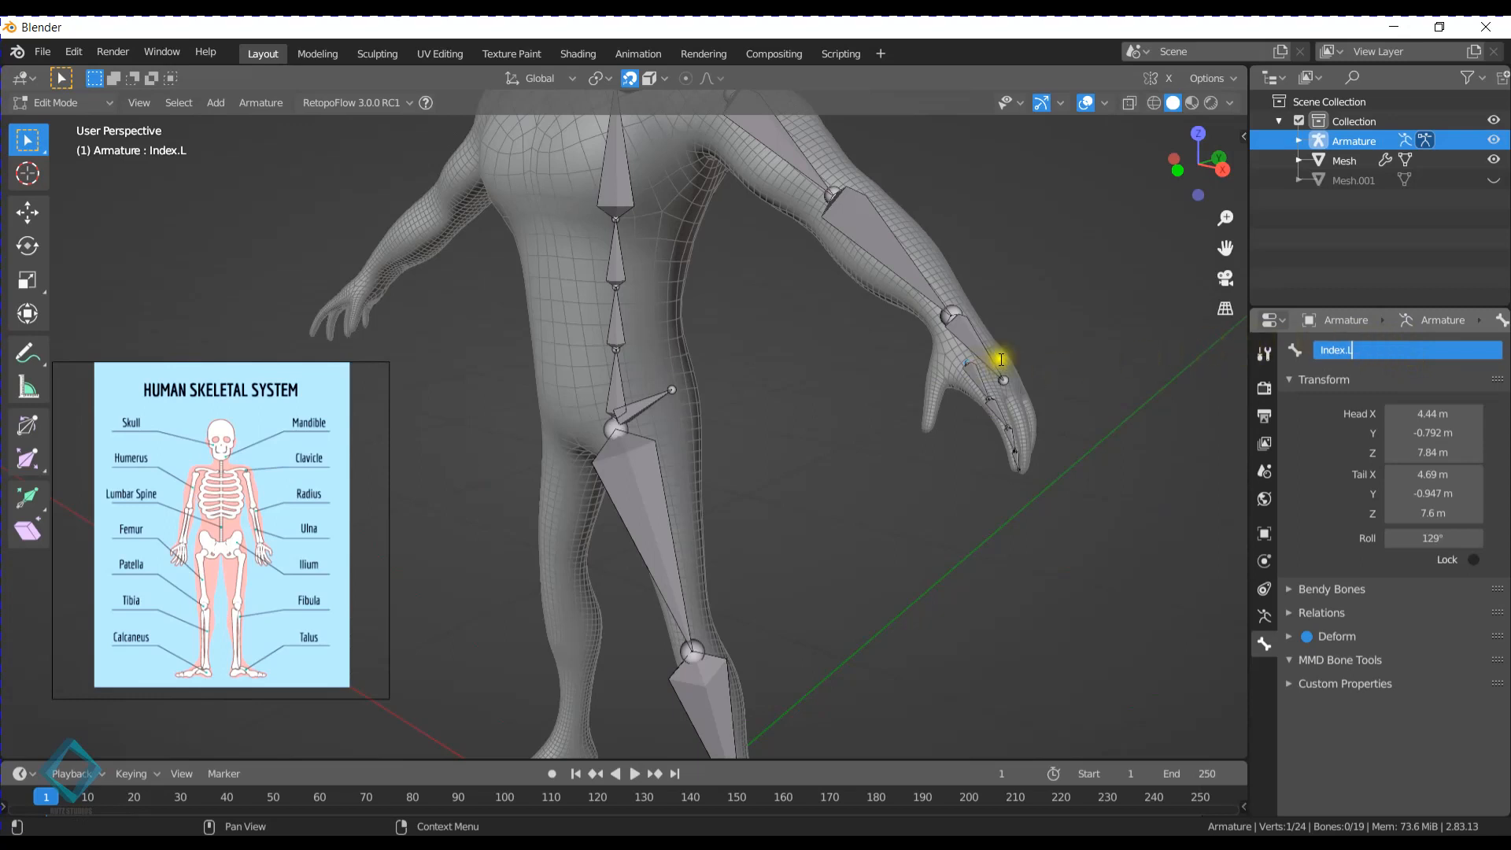
left_click_drag(1359, 351, 1347, 338)
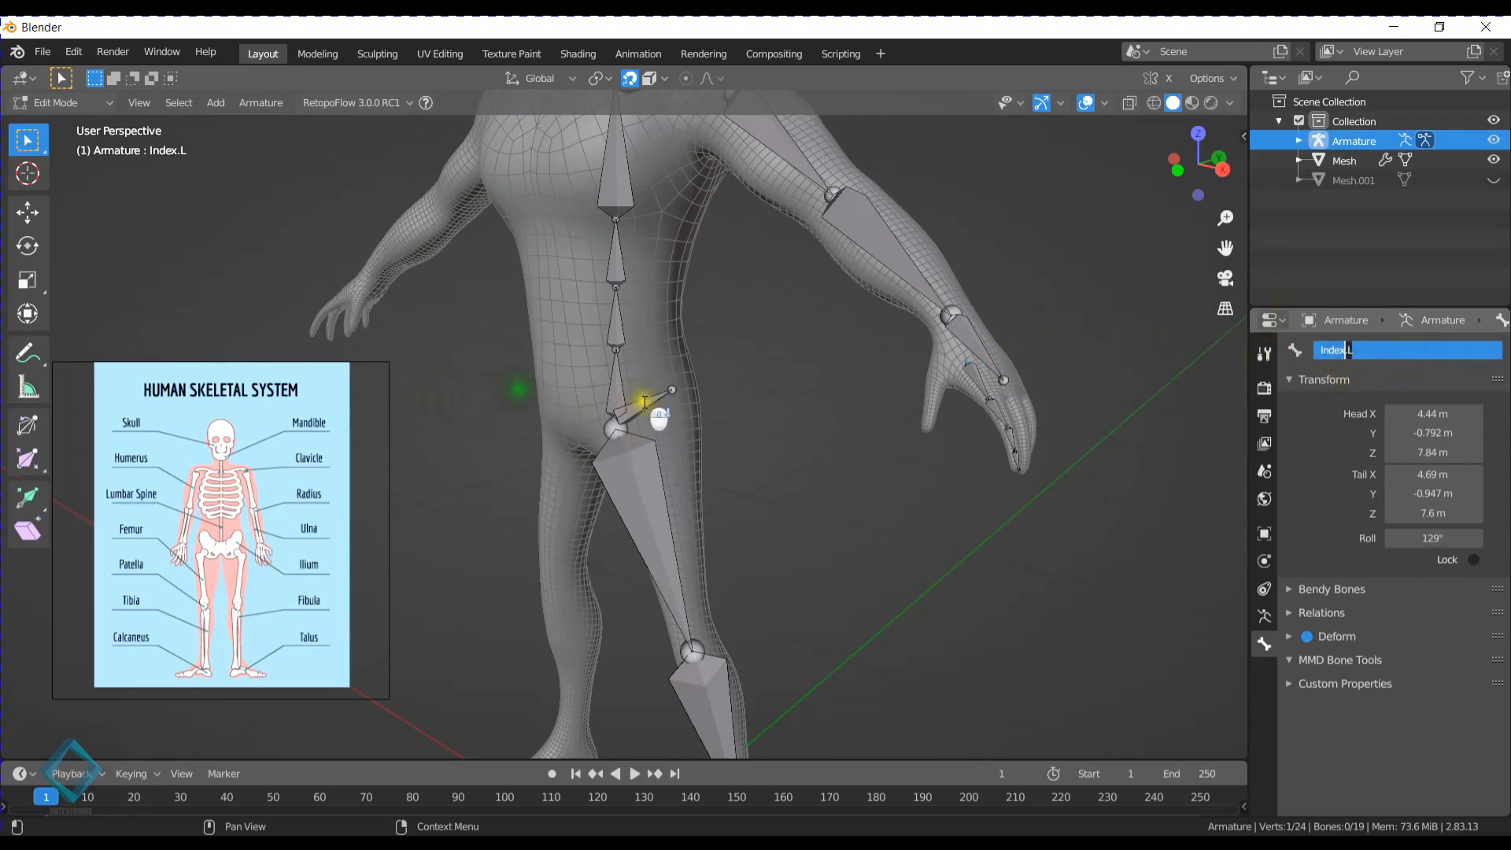
left_click(648, 328)
- Move the head of the Leg.L bone into the top of the left thigh, to about X 0.643 m, Z 6.38 m
middle_click_drag(565, 332, 714, 367)
scroll(677, 337, "down", 5)
scroll(678, 395, "up", 5)
scroll(678, 394, "up", 2)
left_click(627, 299)
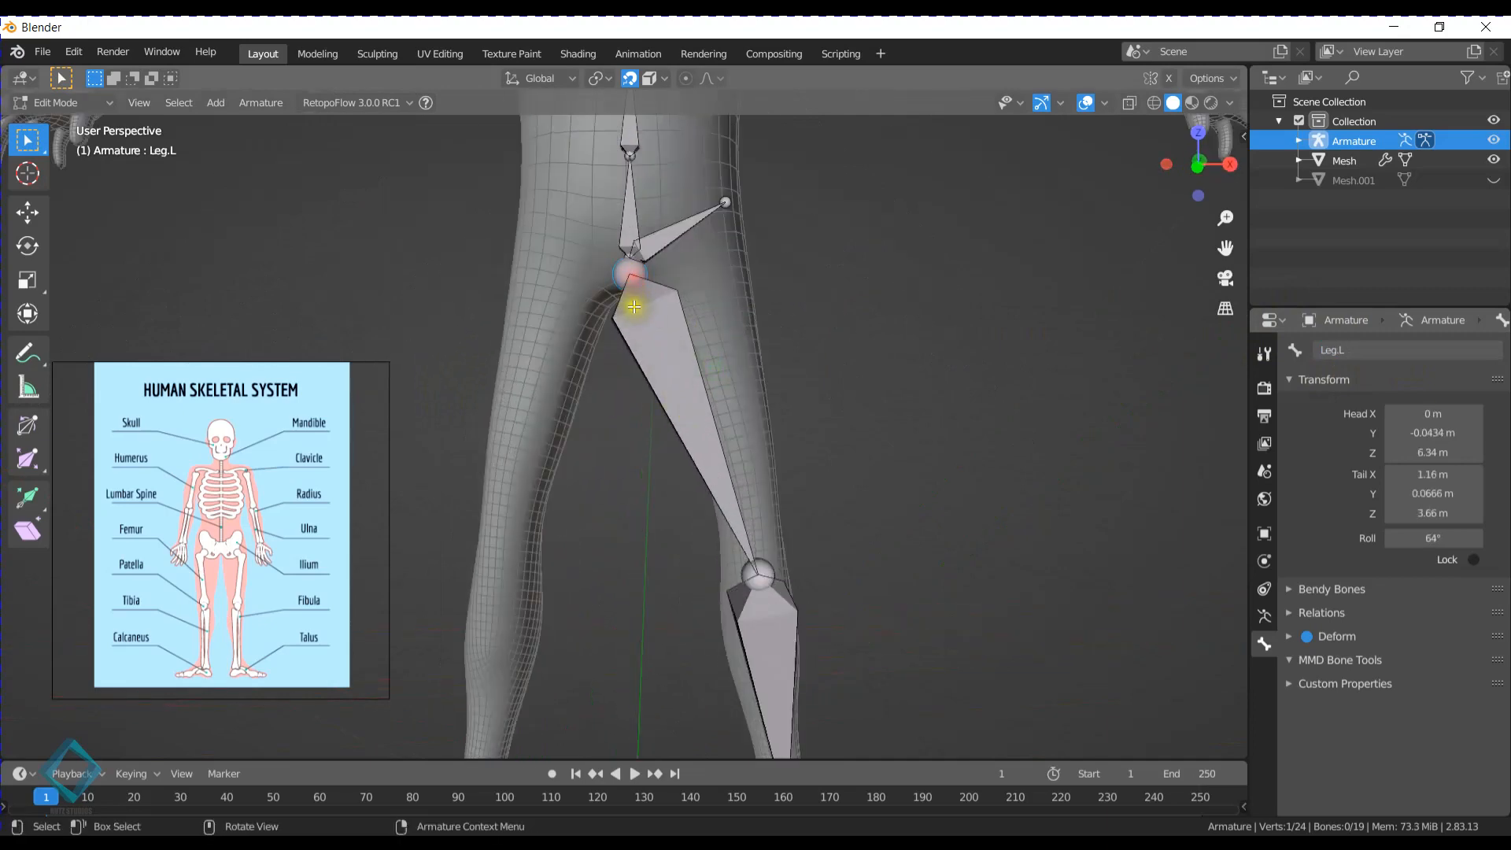
key("g")
left_click(702, 263)
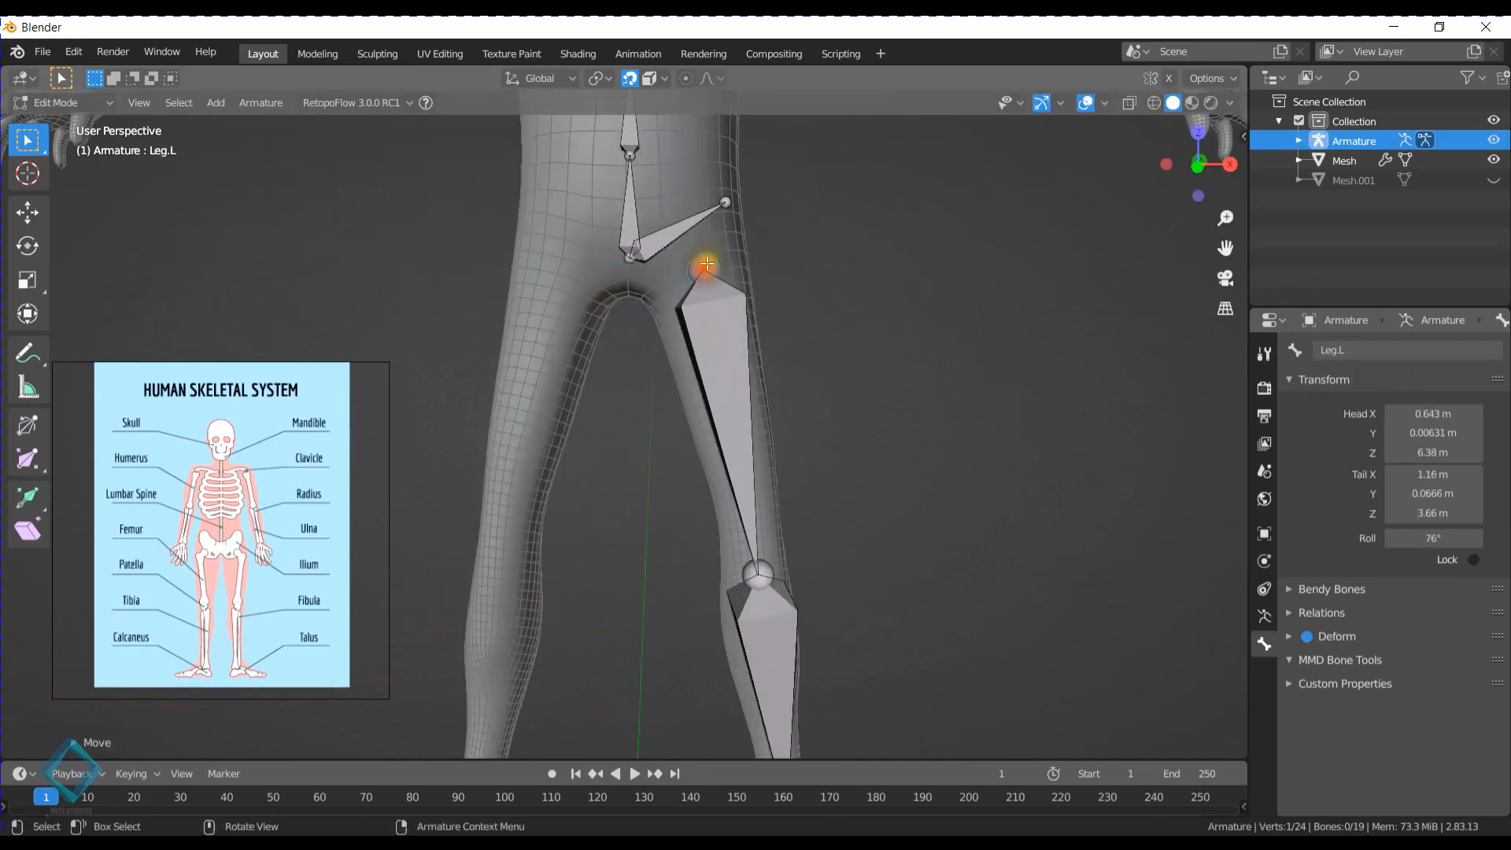
- Parent the Leg.L bone to the Hip.L bone, keeping the offset between them
middle_click_drag(719, 249, 887, 347)
scroll(796, 355, "down", 3)
scroll(753, 276, "up", 6)
scroll(648, 496, "down", 4)
left_click(765, 428)
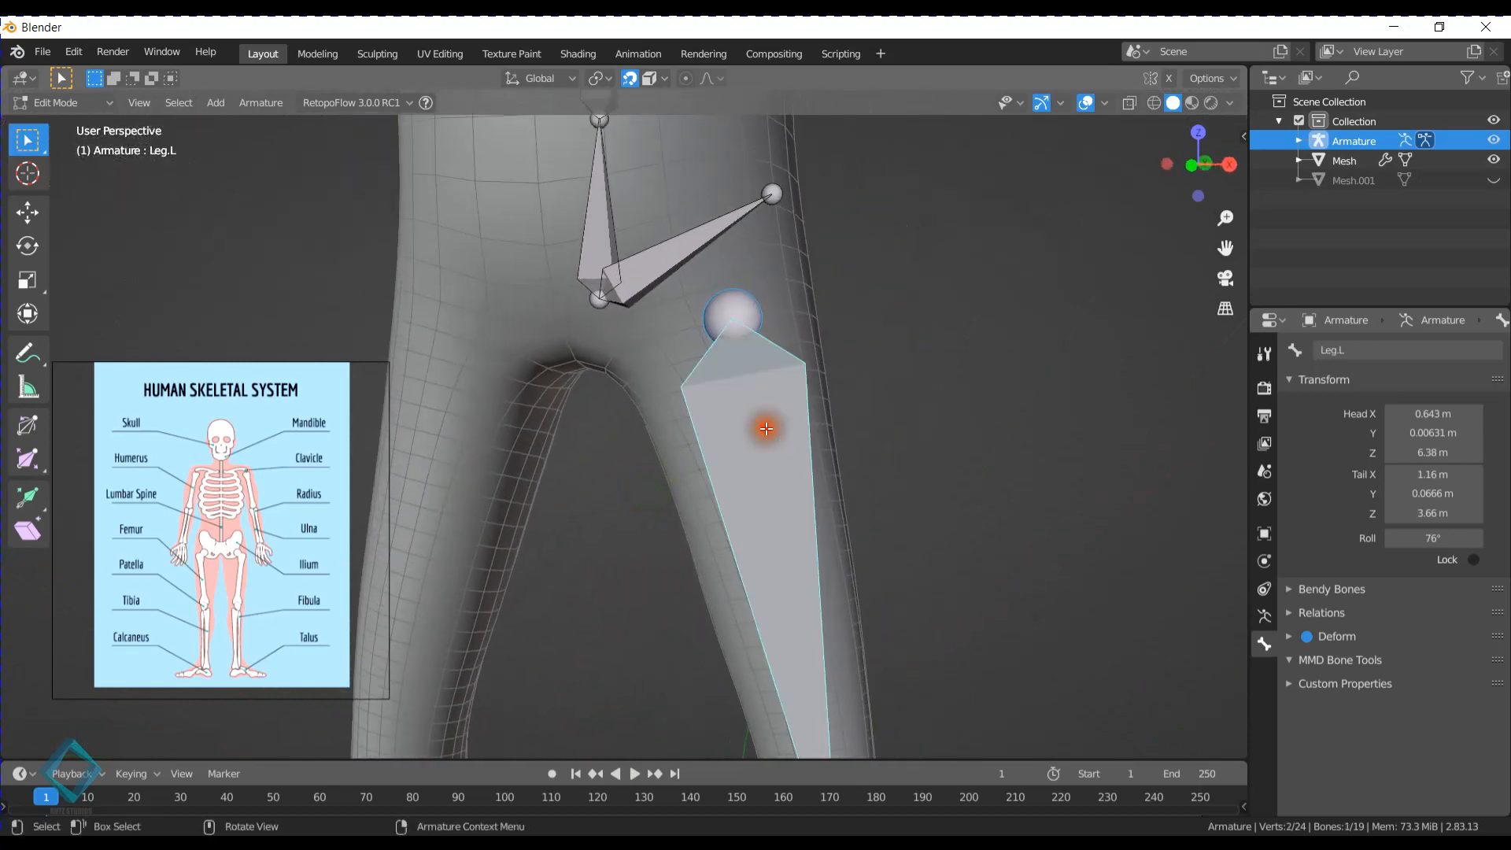
left_click(703, 226, "shift")
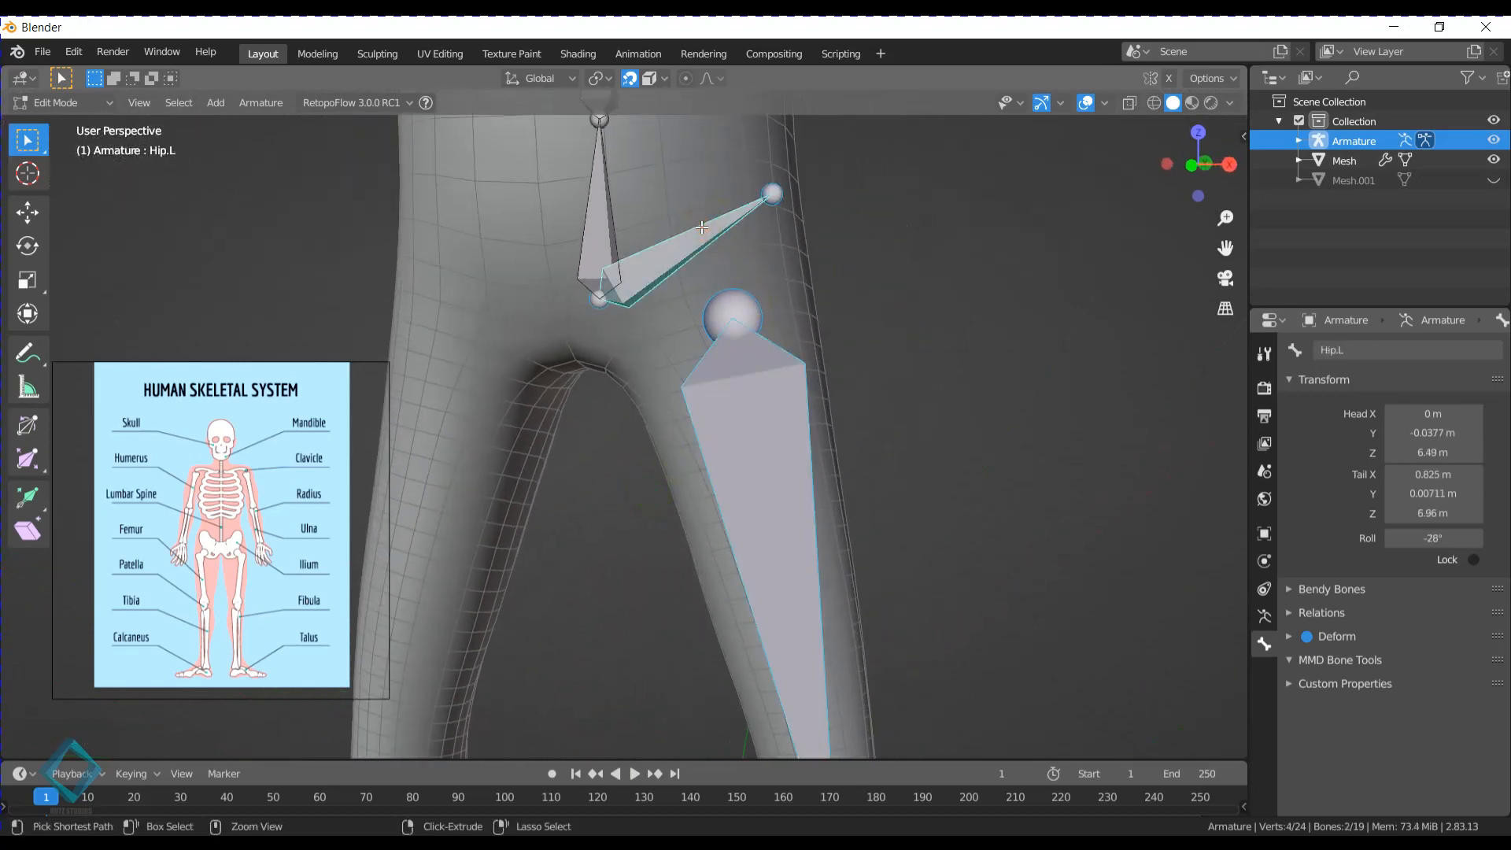
key("ctrl+p")
left_click(705, 227)
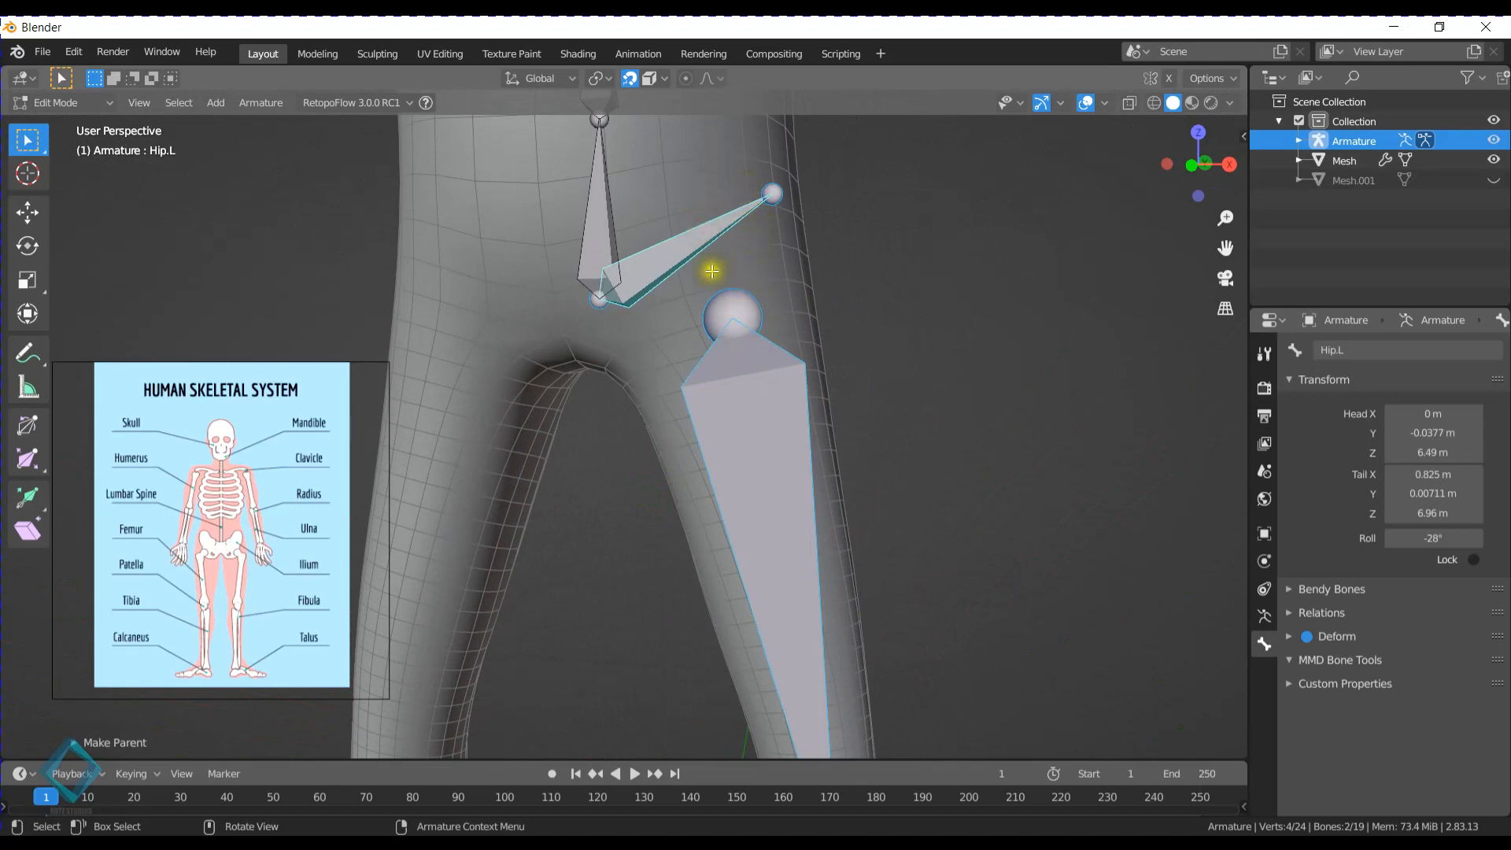
- Examine the left lower-leg and Foot.L bones inside the mesh, including from the front view
middle_click_drag(737, 575, 755, 290, "shift")
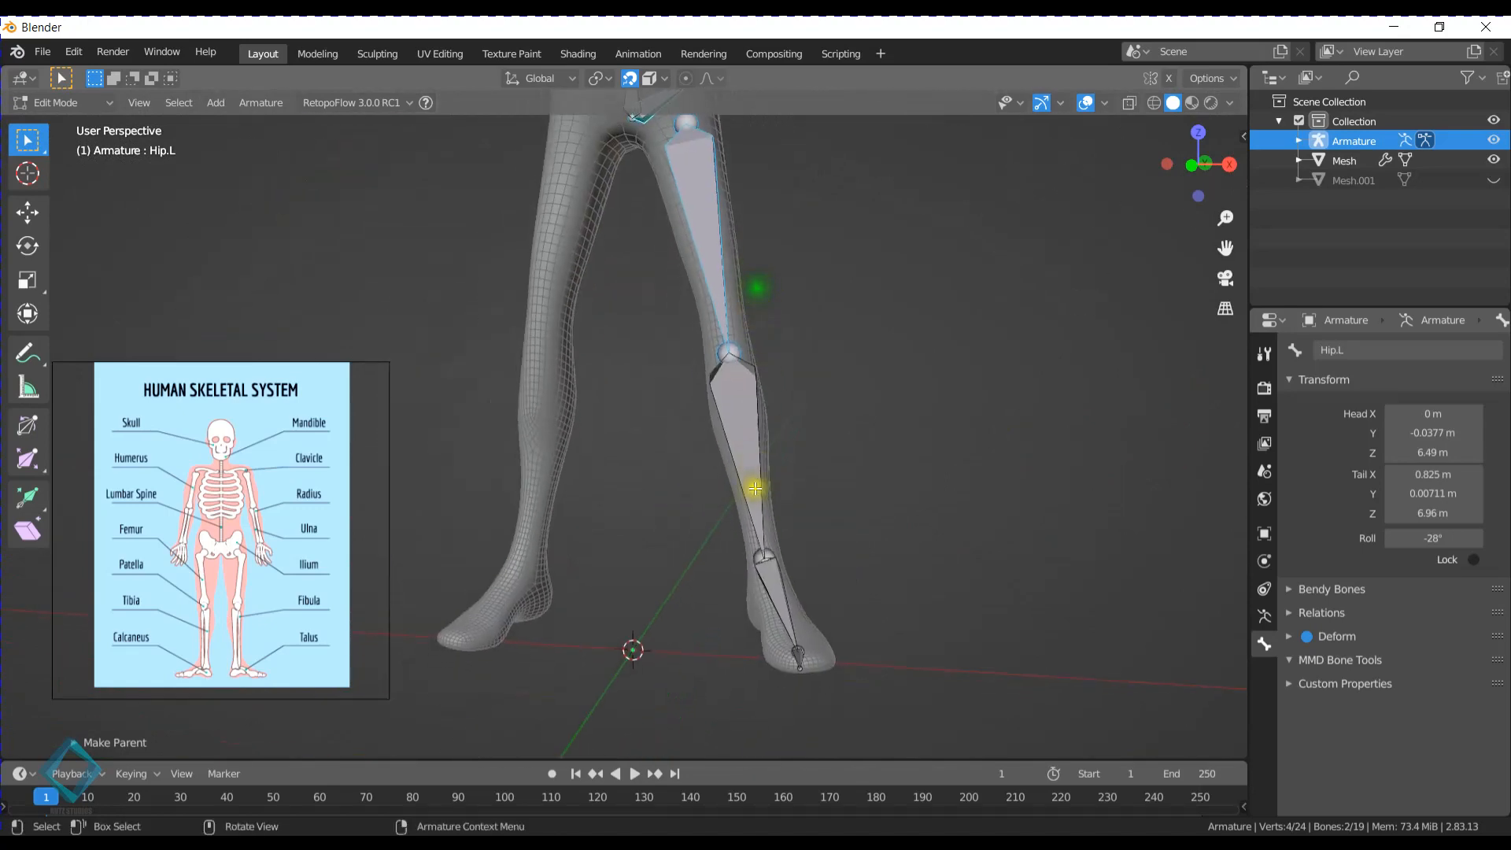
scroll(736, 375, "down", 1)
left_click(721, 425)
left_click(746, 556)
middle_click_drag(767, 446, 690, 433, "shift")
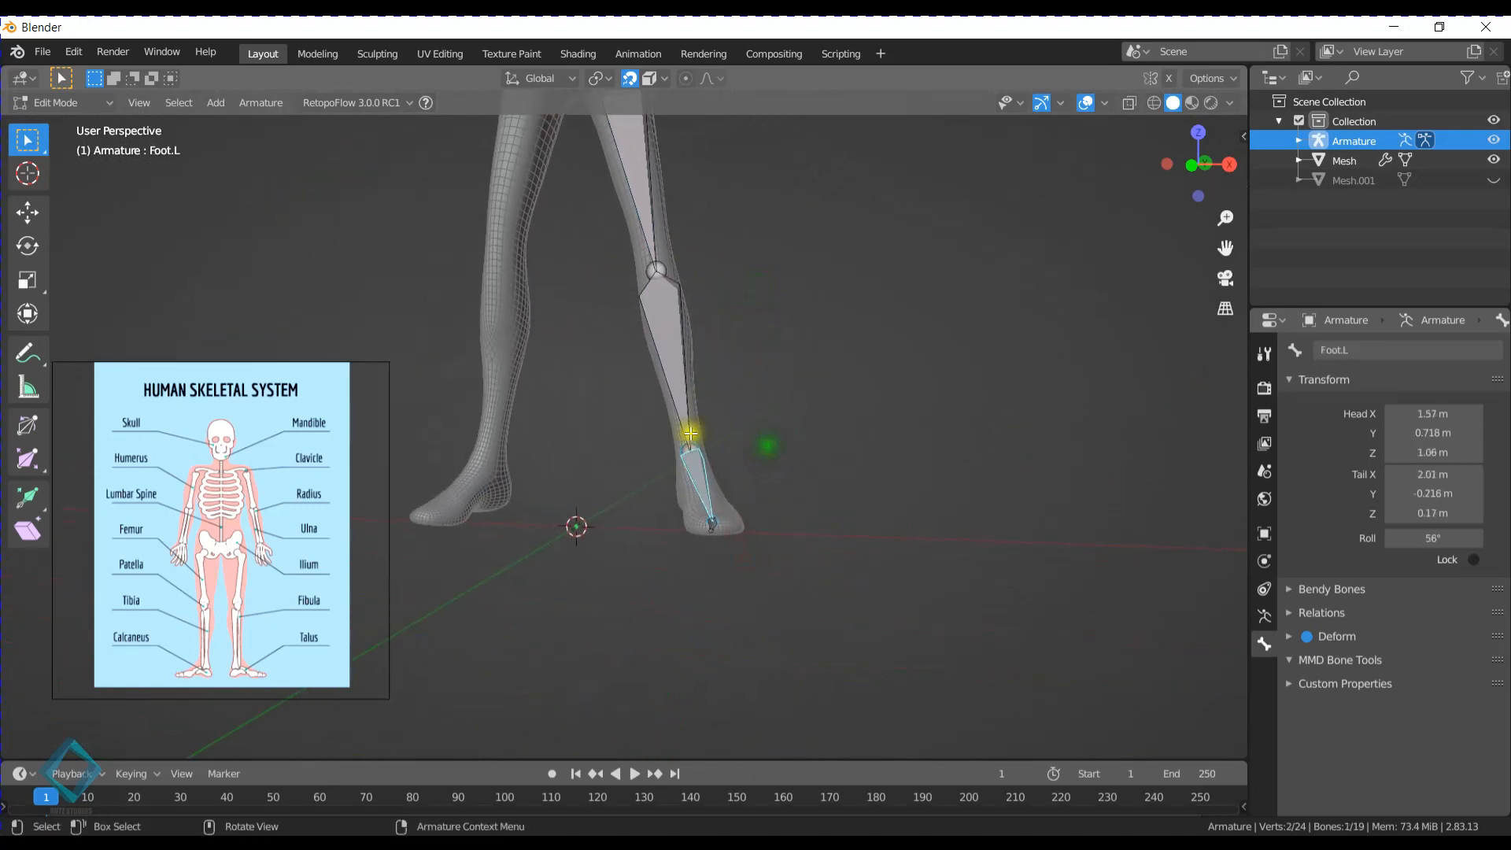
key("KP_1")
scroll(701, 378, "up", 2)
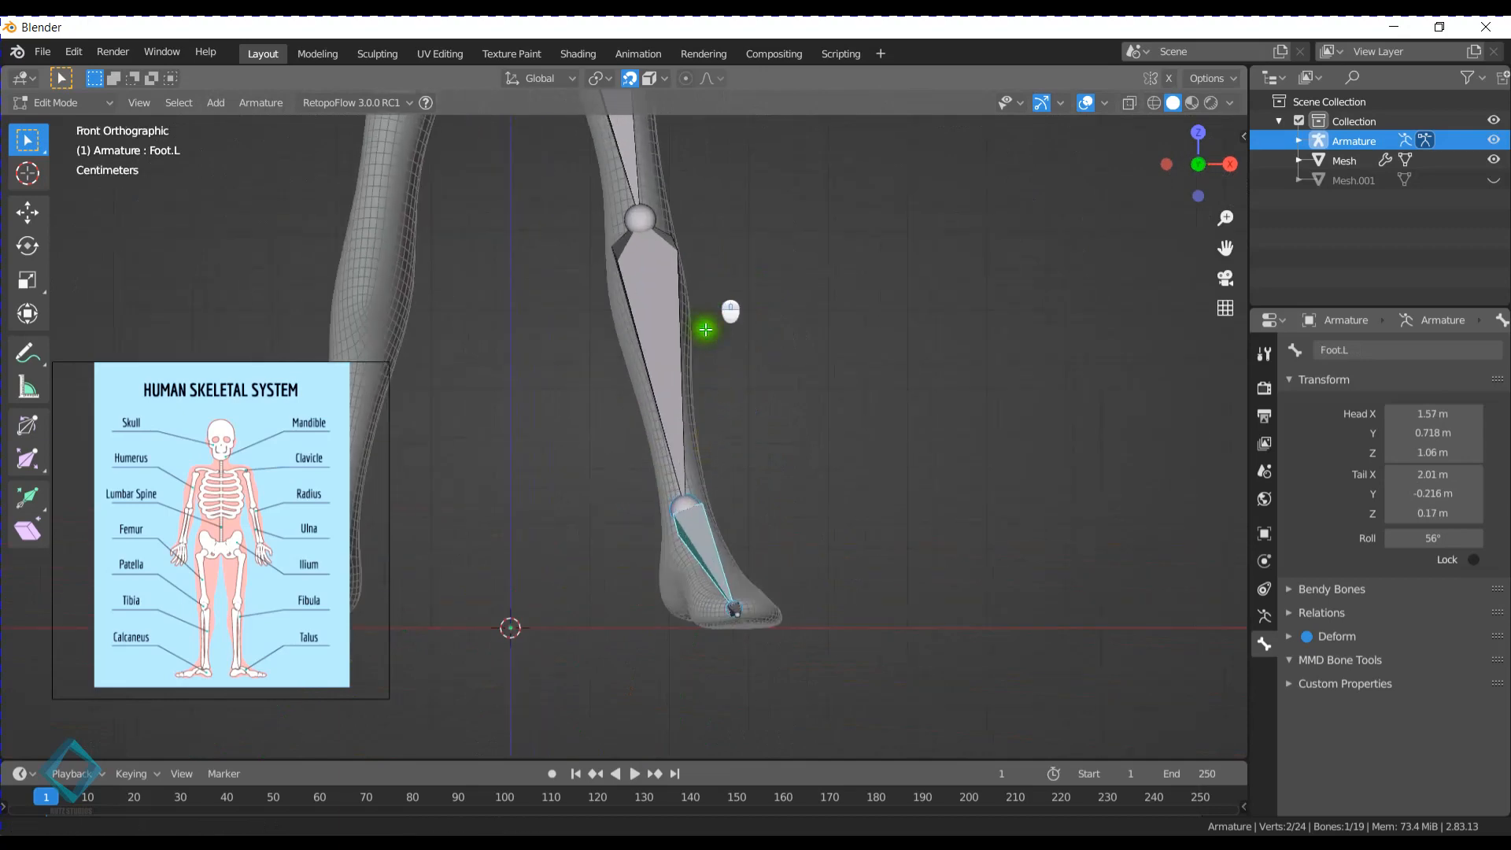
middle_click_drag(708, 328, 691, 489, "shift")
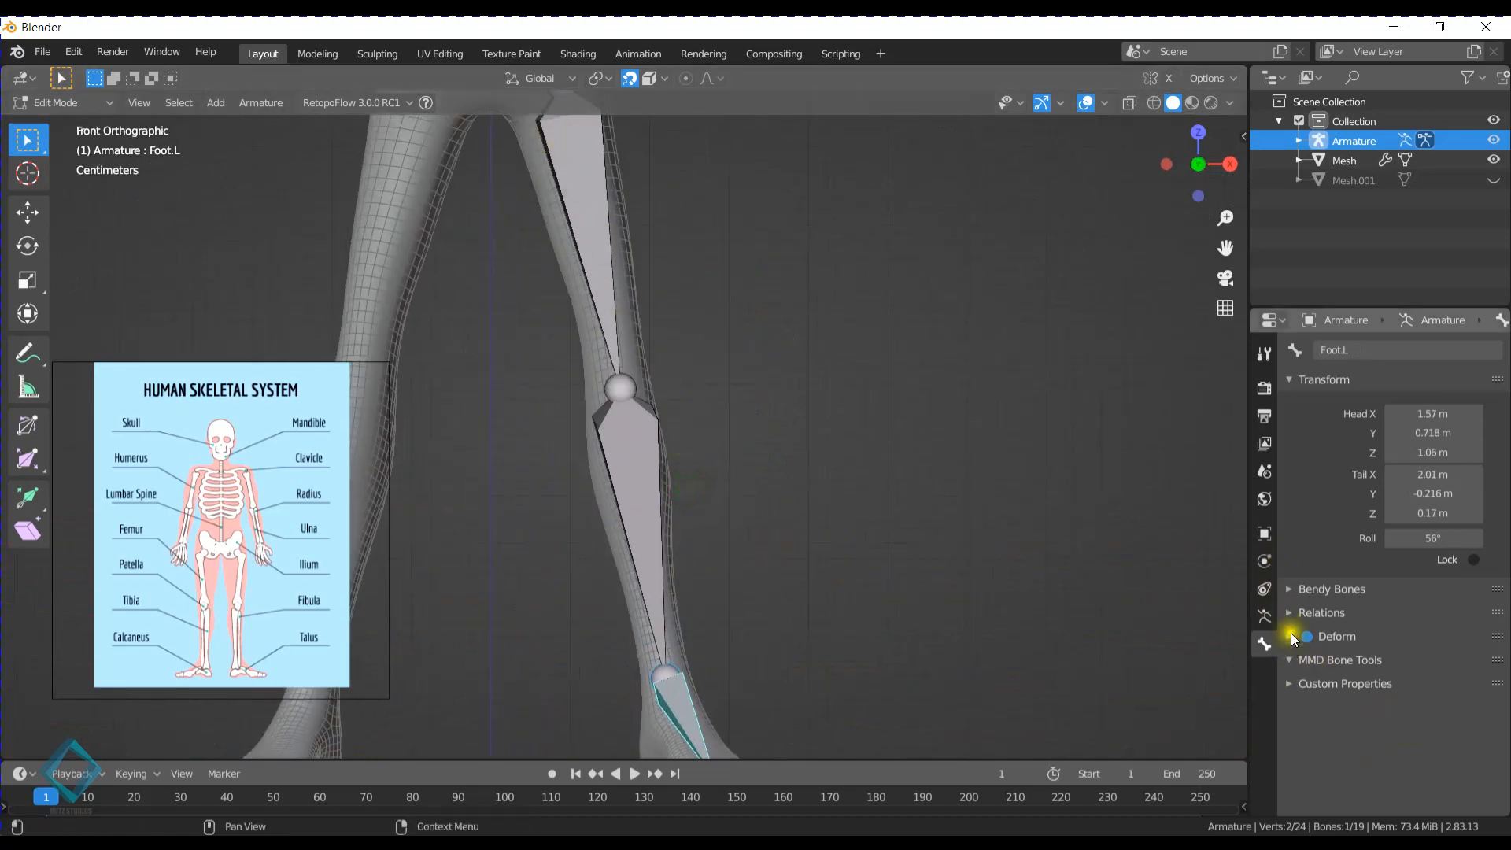
- Turn on the display of bone axes for the armature and view them on the left leg bones
left_click(1263, 617)
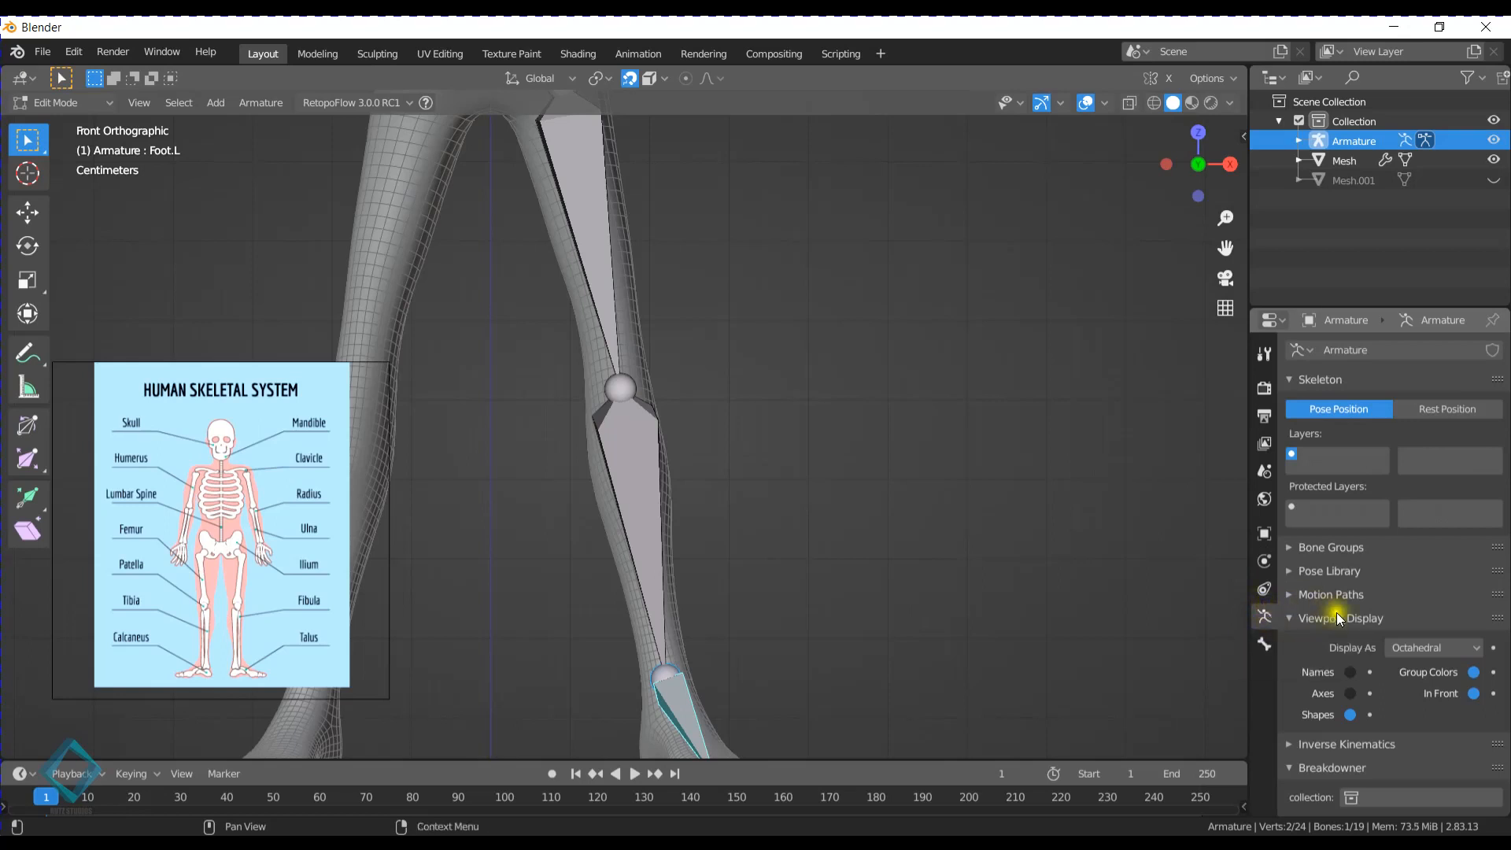
left_click(1350, 693)
middle_click_drag(831, 506, 826, 331, "shift")
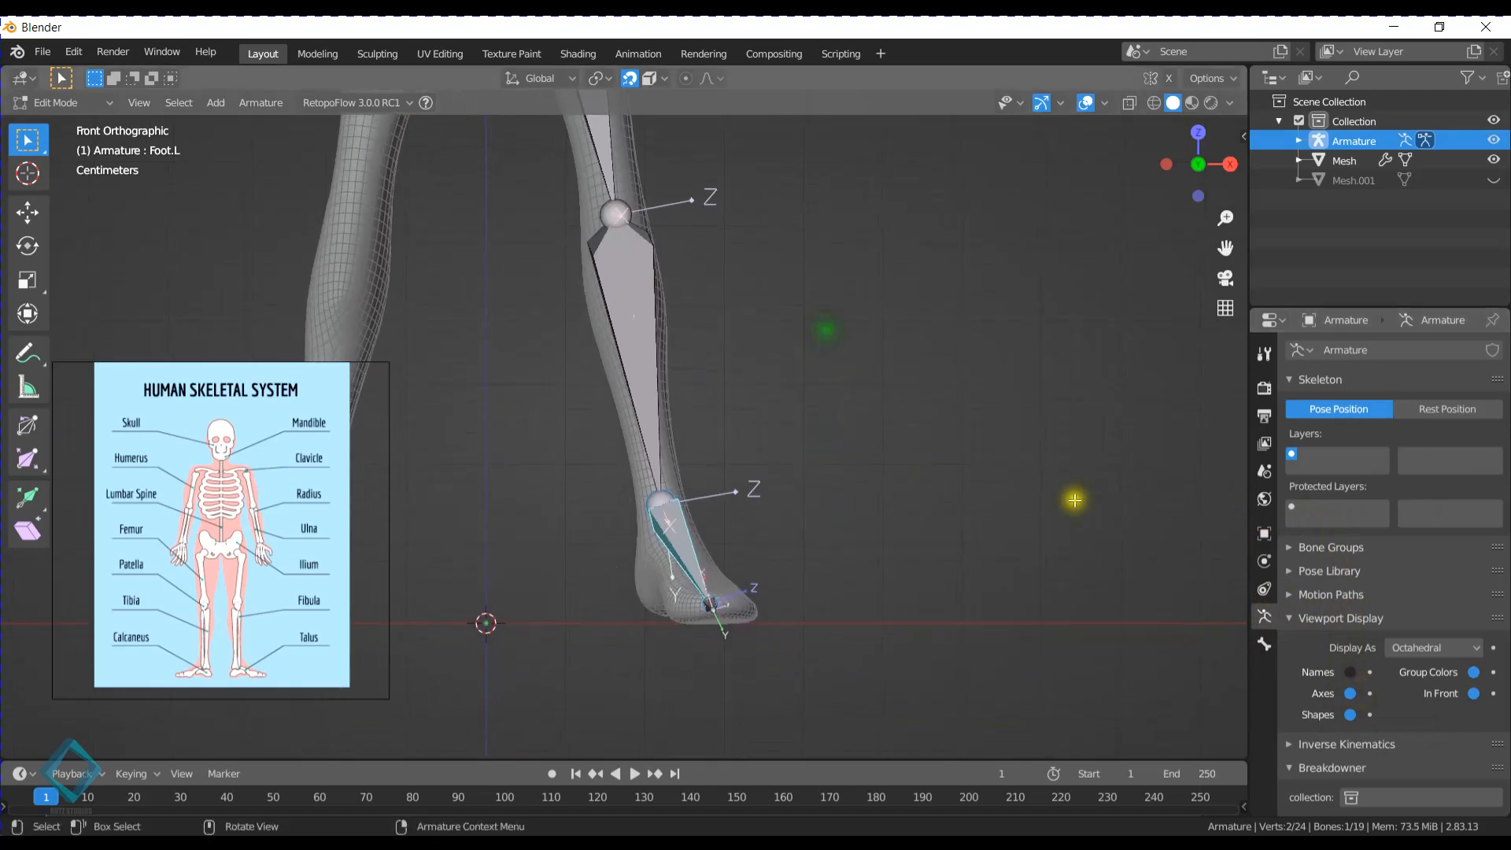
middle_click_drag(1086, 504, 874, 602)
middle_click_drag(732, 551, 936, 505)
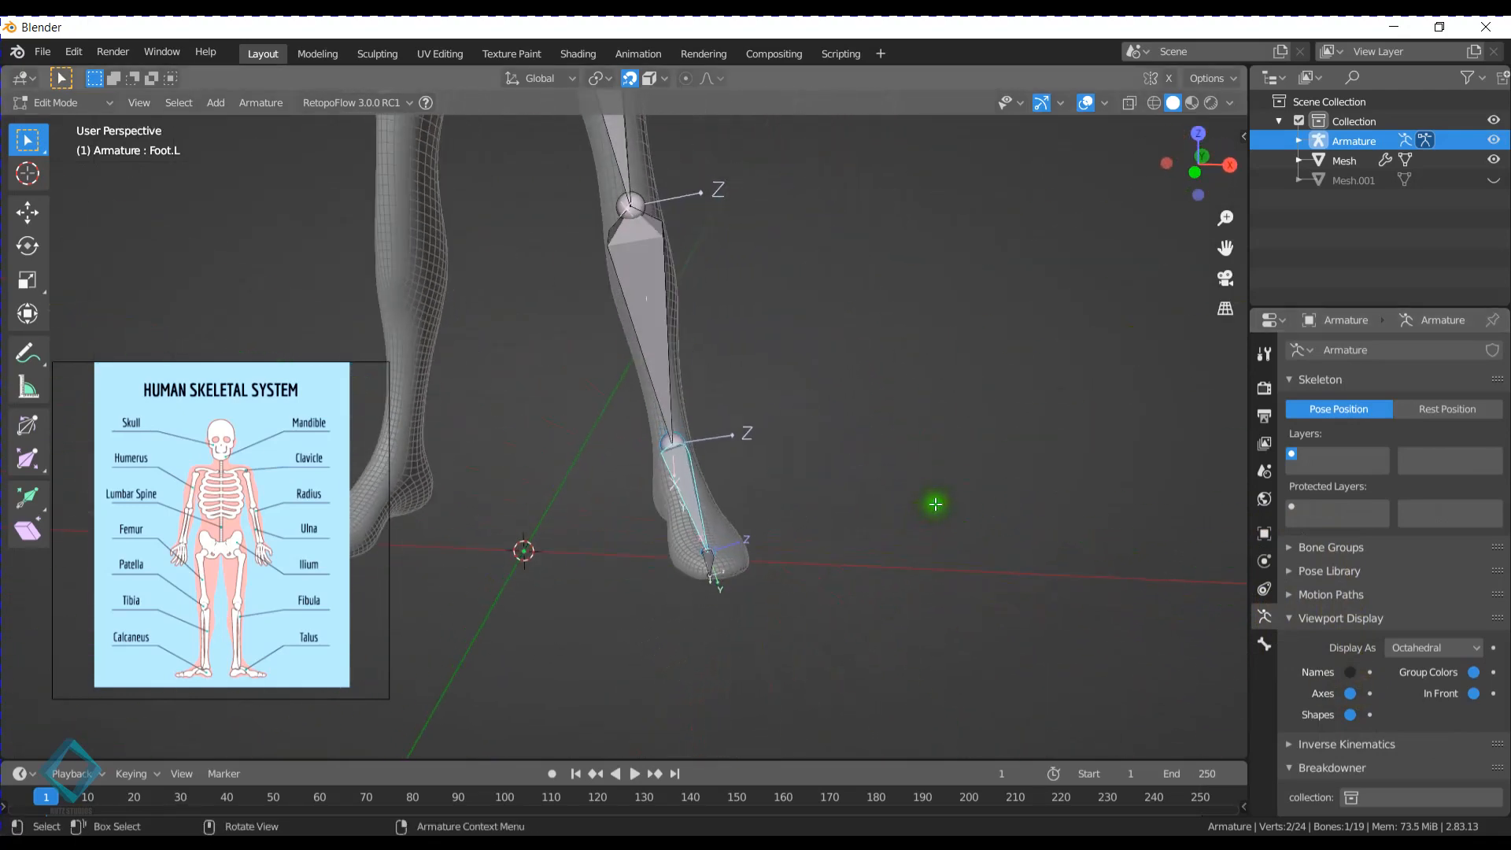
scroll(918, 437, "down", 3)
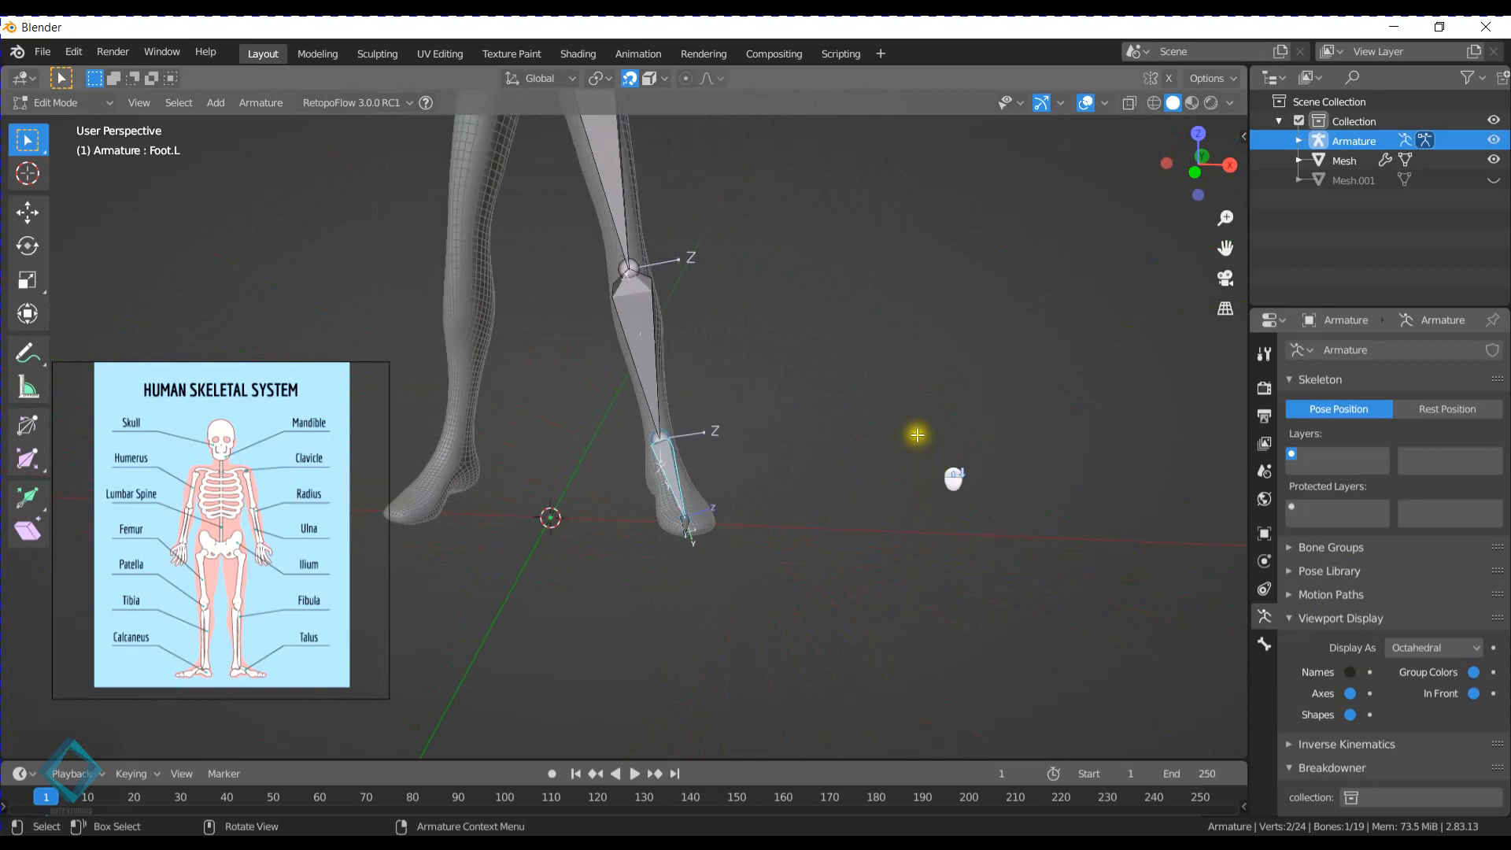
- Select the Chest bone and switch the armature to Pose Mode
mouse_move(811, 366)
middle_mouse_down("shift")
mouse_move(897, 607)
mouse_move(863, 590)
mouse_move(869, 602)
middle_mouse_up("shift")
scroll(761, 429, "up", 4)
mouse_move(762, 429)
middle_mouse_down()
mouse_move(837, 358)
mouse_move(658, 302)
middle_mouse_up()
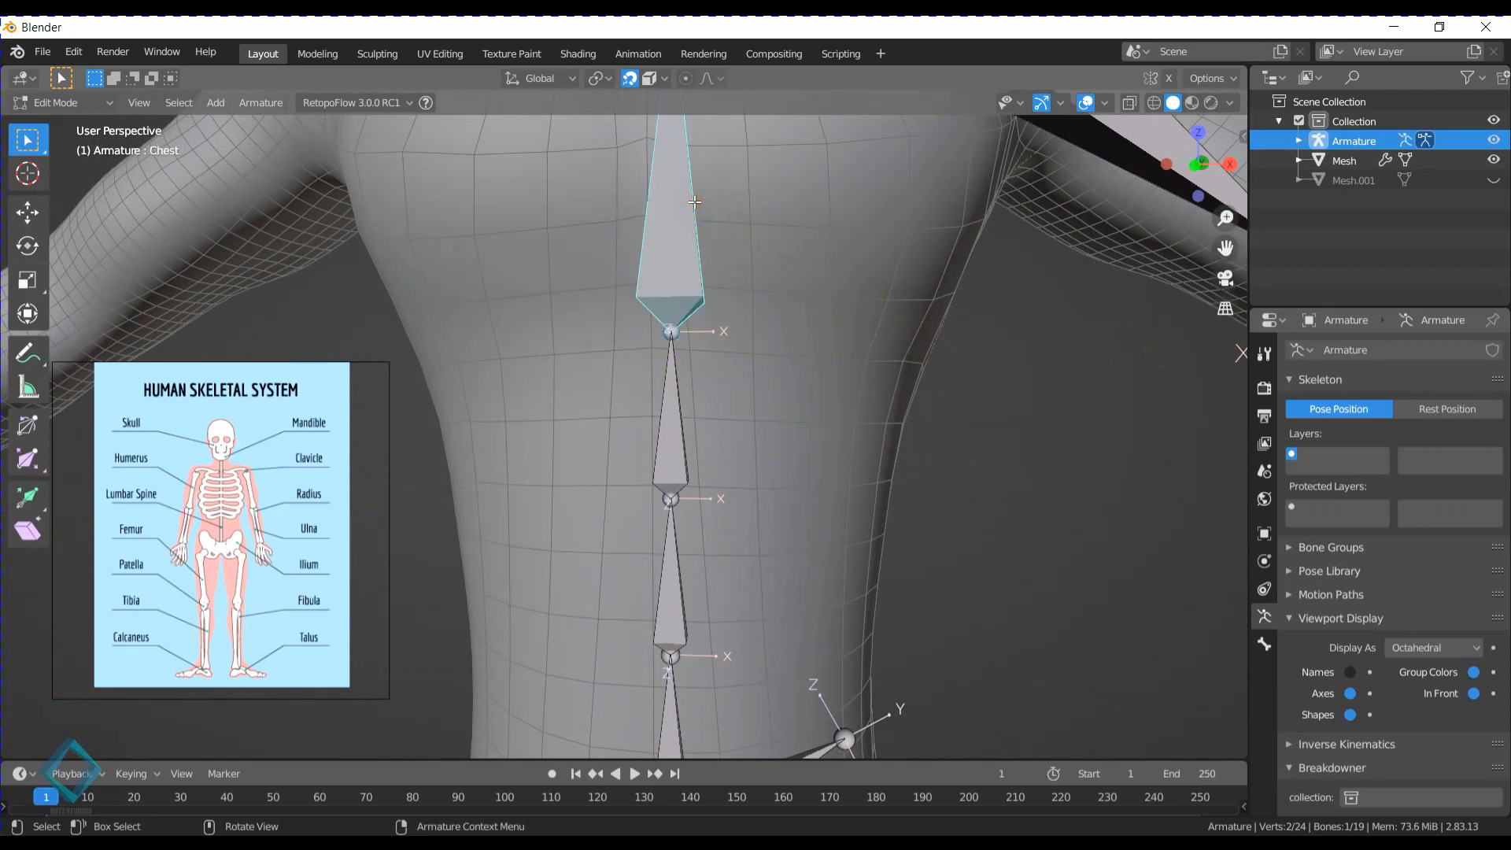
key("ctrl+Tab")
left_click(708, 512)
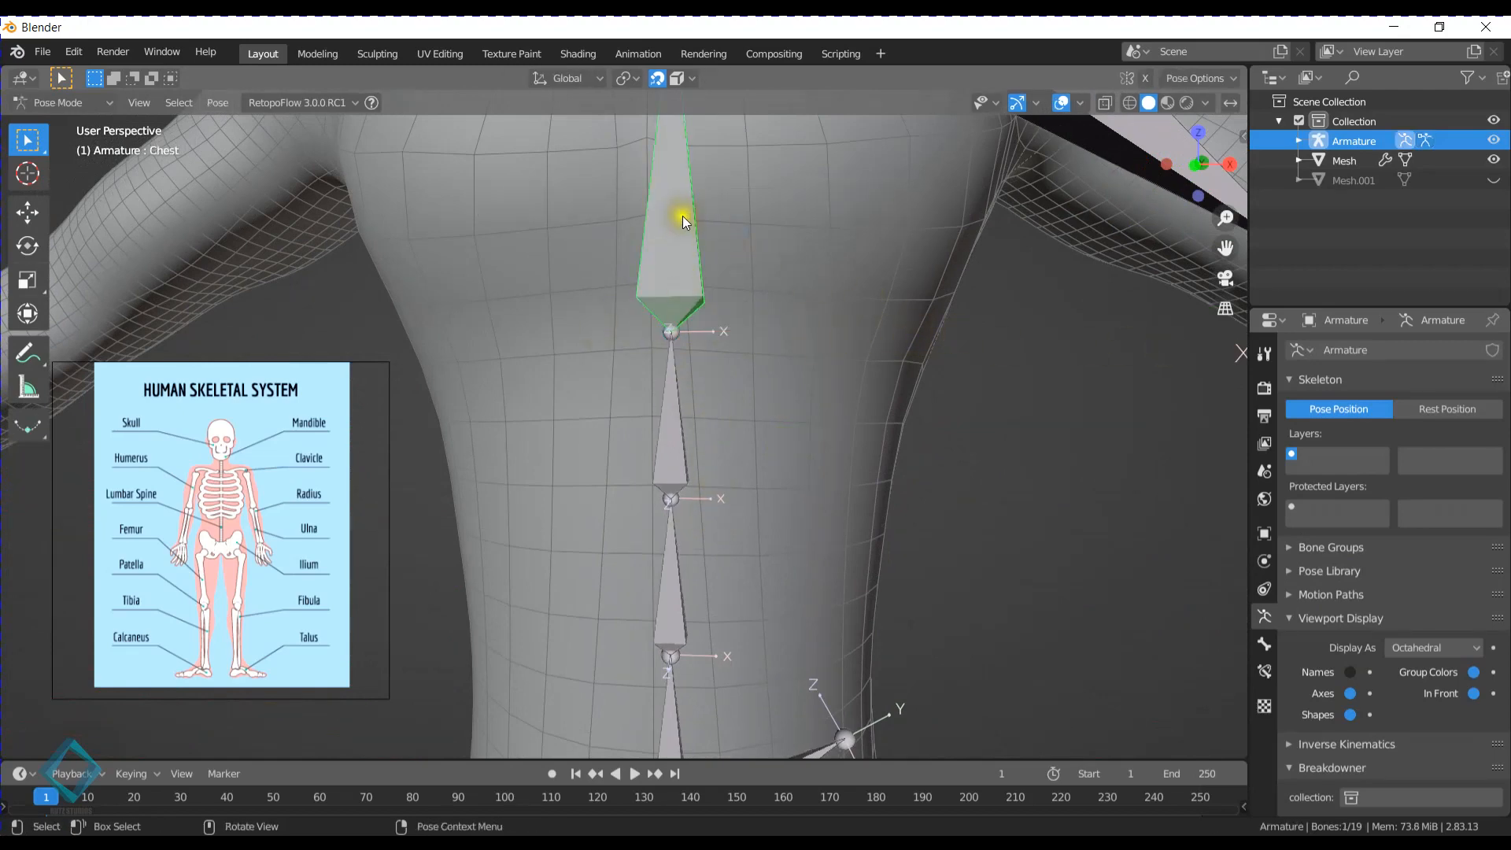
- Test rotating the Chest bone about the global X, Z and Y axes, cancelling each rotation
key("r")
key("x")
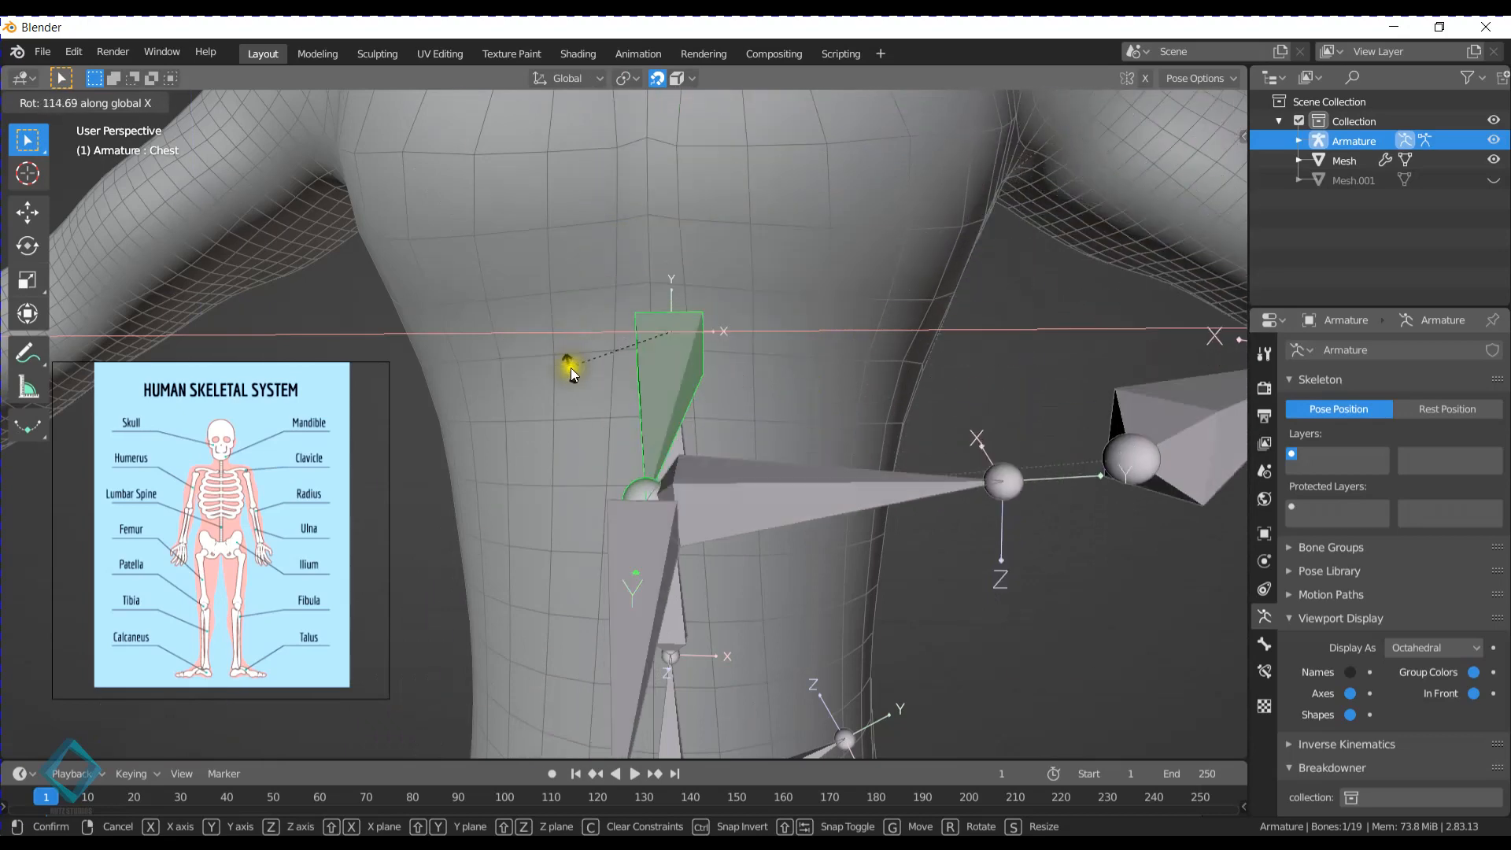
right_click(795, 314)
mouse_move(723, 300)
middle_mouse_down()
mouse_move(769, 329)
mouse_move(706, 323)
middle_mouse_up()
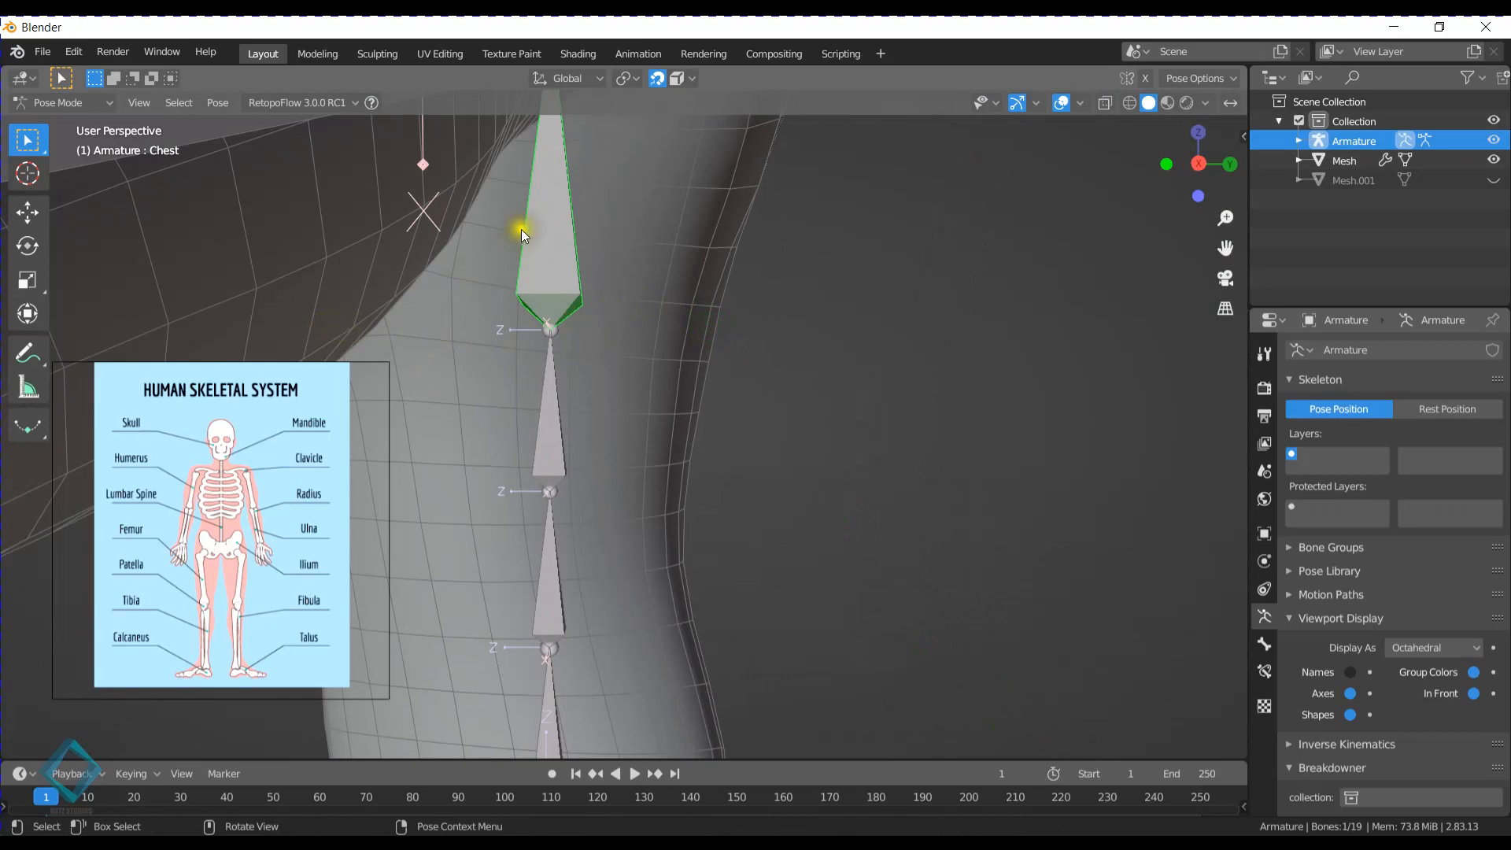
key("r")
key("z")
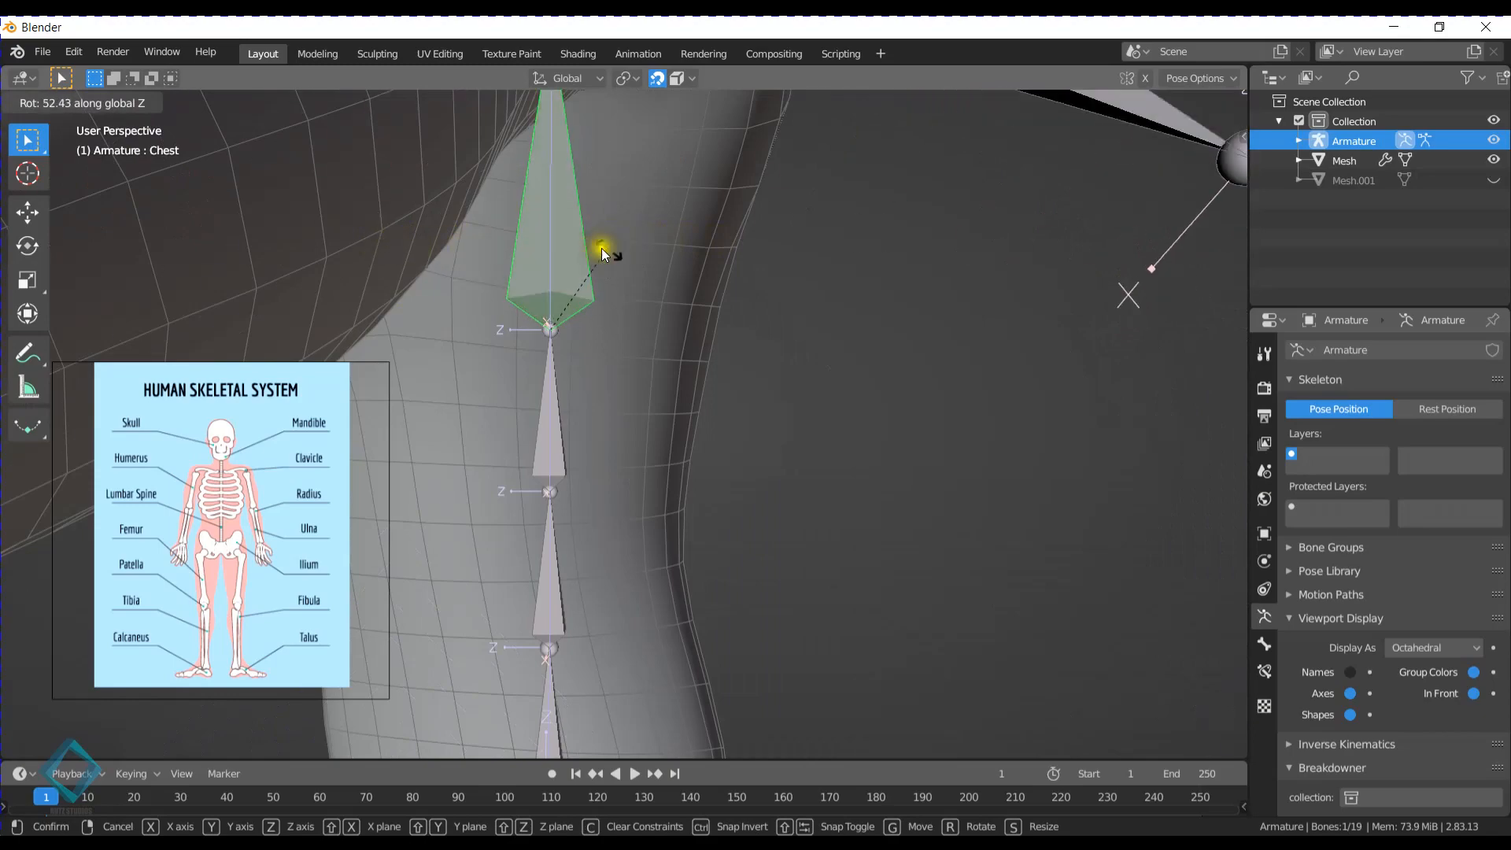
right_click(671, 250)
key("r")
key("y")
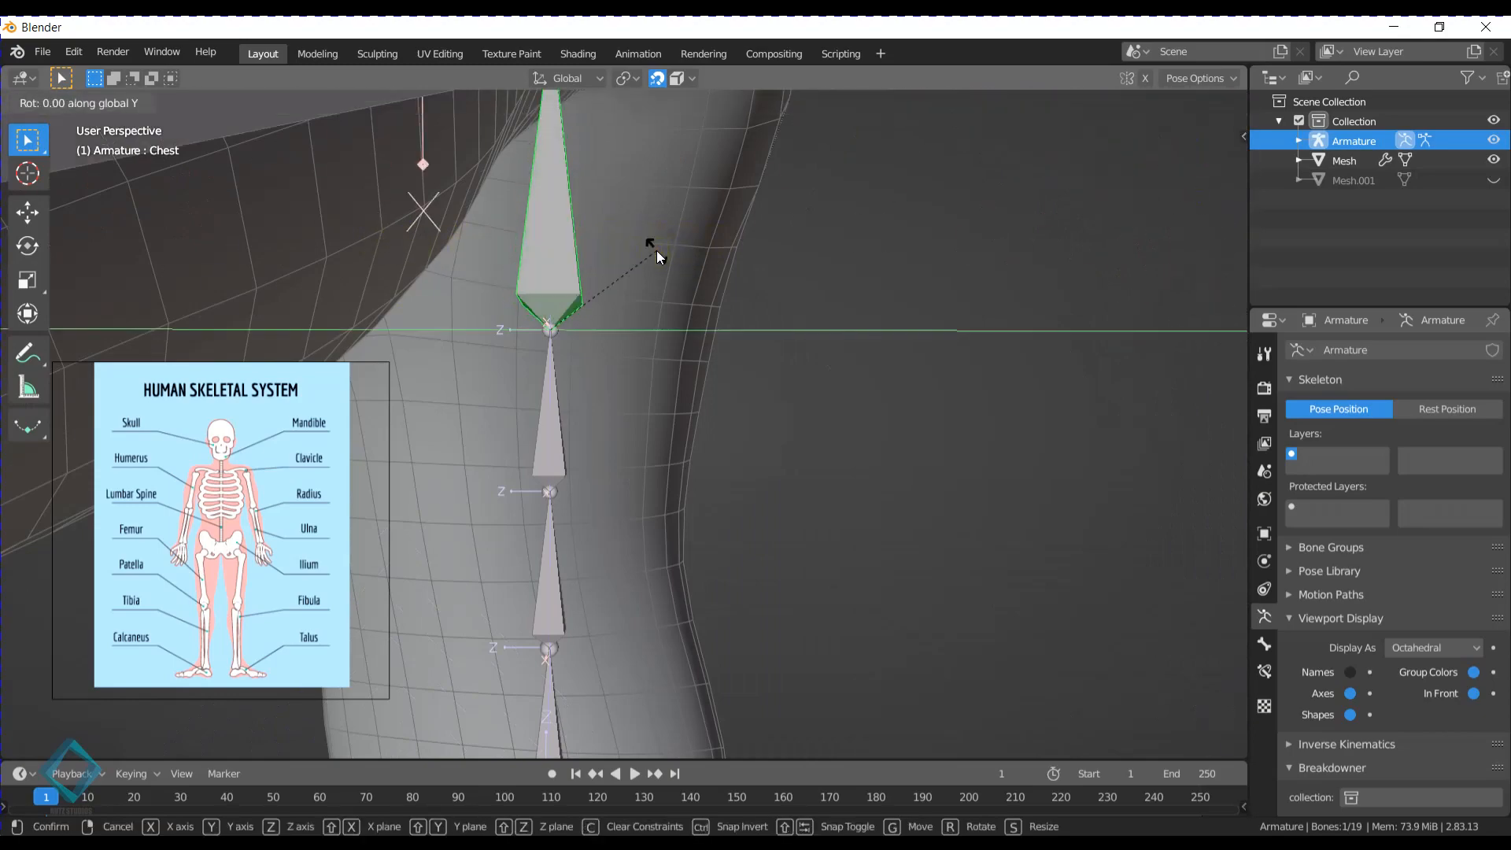
right_click(657, 250)
middle_click_drag(656, 250, 803, 305)
key("r")
key("y")
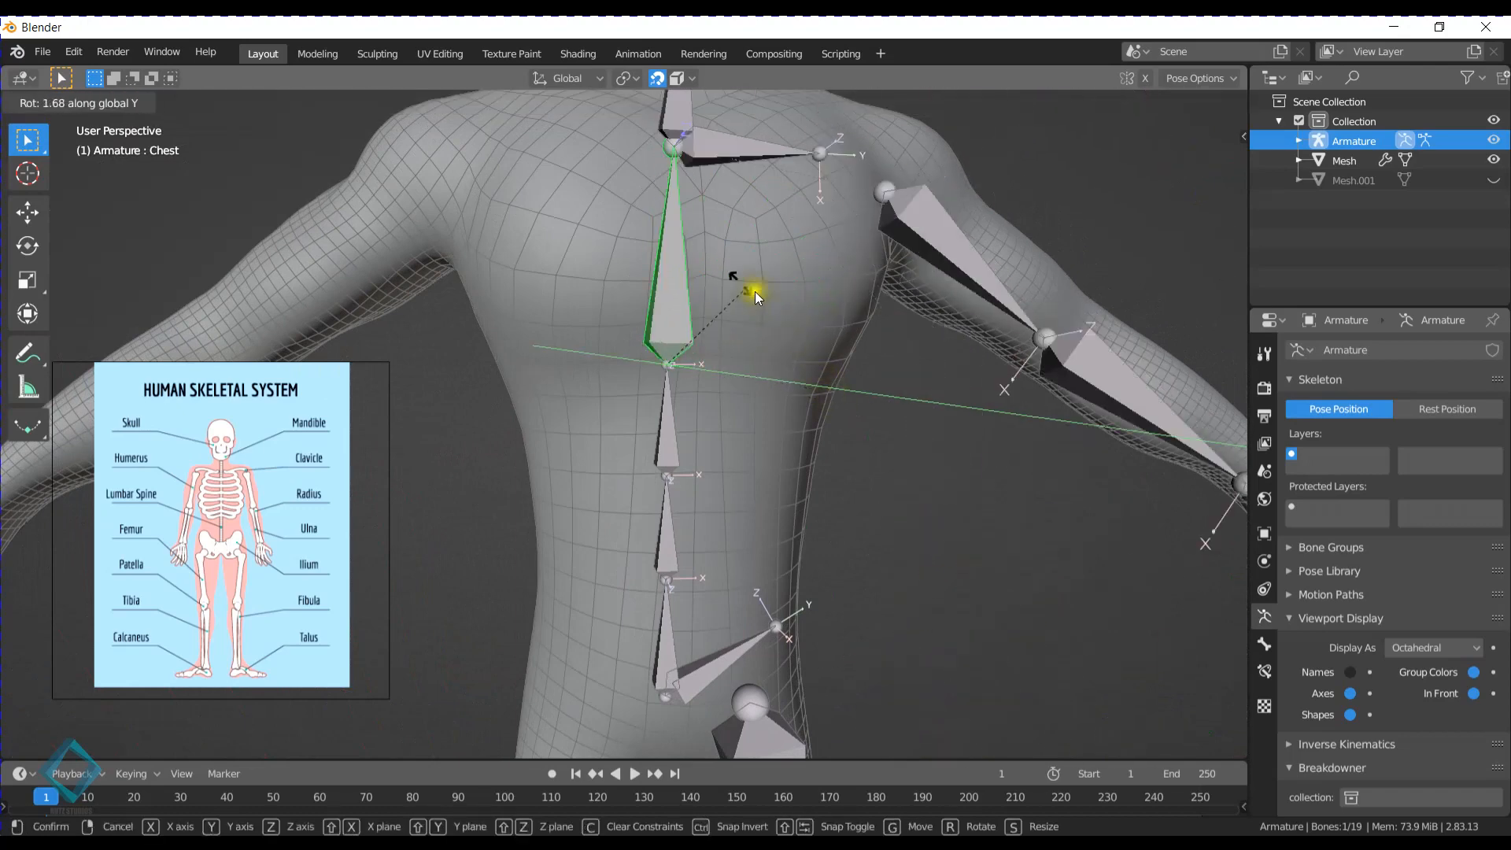
right_click(736, 256)
- Switch to the Shading workspace
left_click(577, 54)
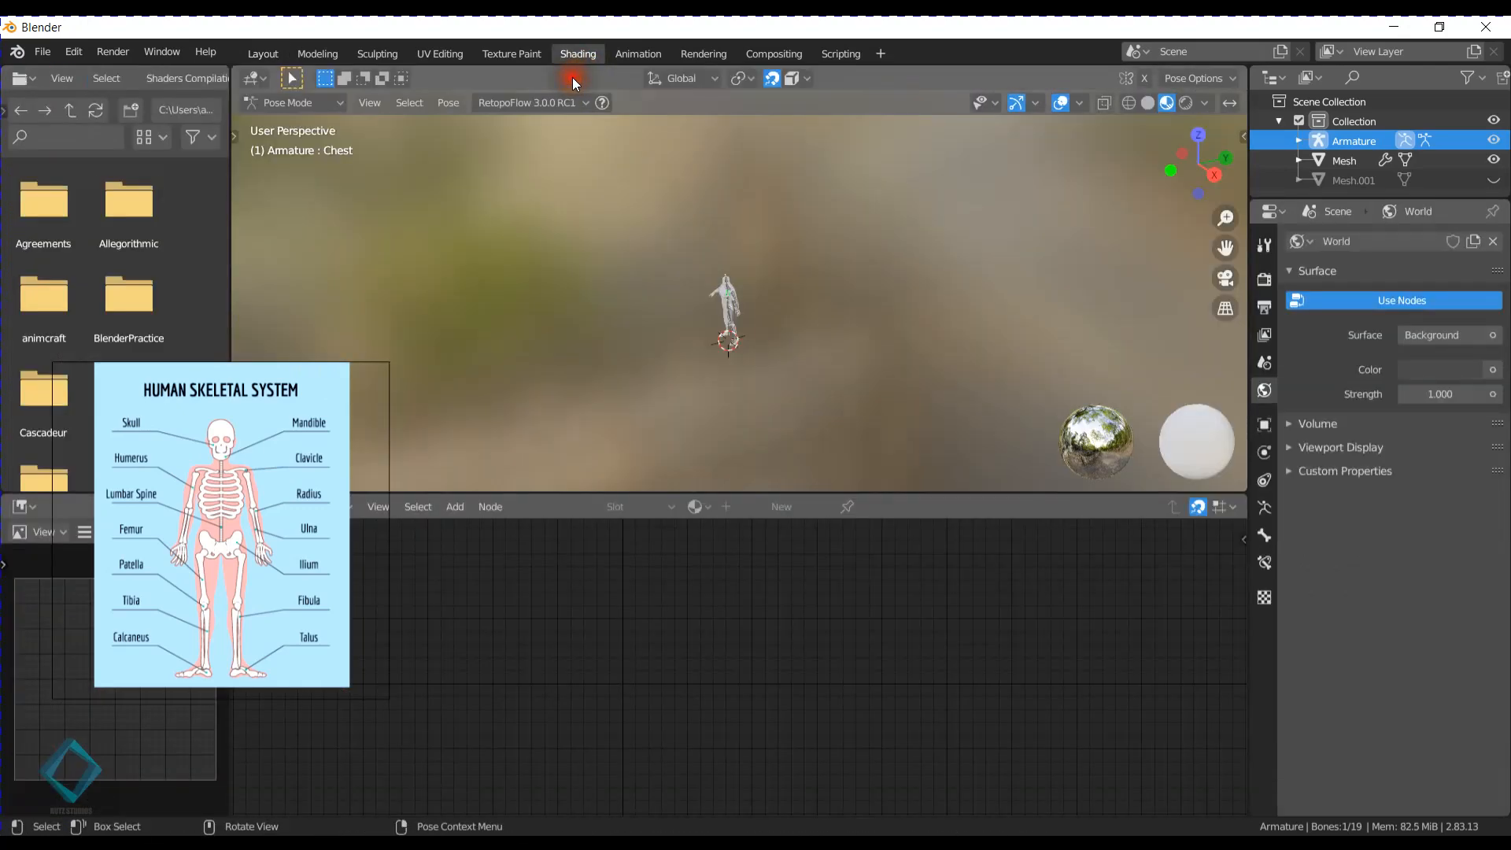
- Return to the Layout workspace and set the transform orientation to Local
left_click(265, 54)
left_click(560, 79)
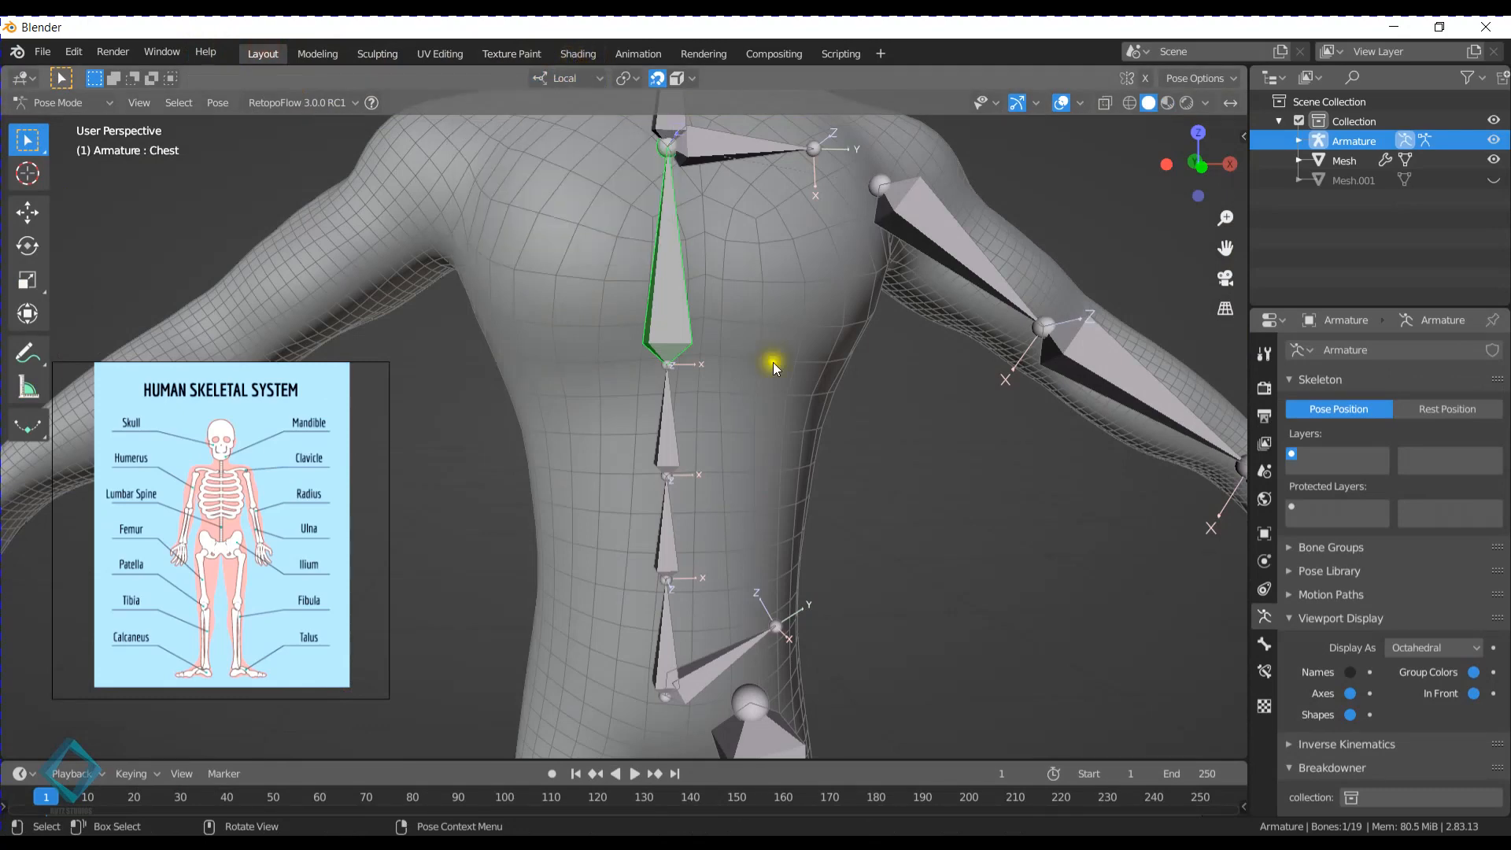
- Test rotating the Chest bone about its local X, Z and Y axes, cancelling each rotation
middle_click_drag(773, 362, 689, 350)
key("r")
key("x")
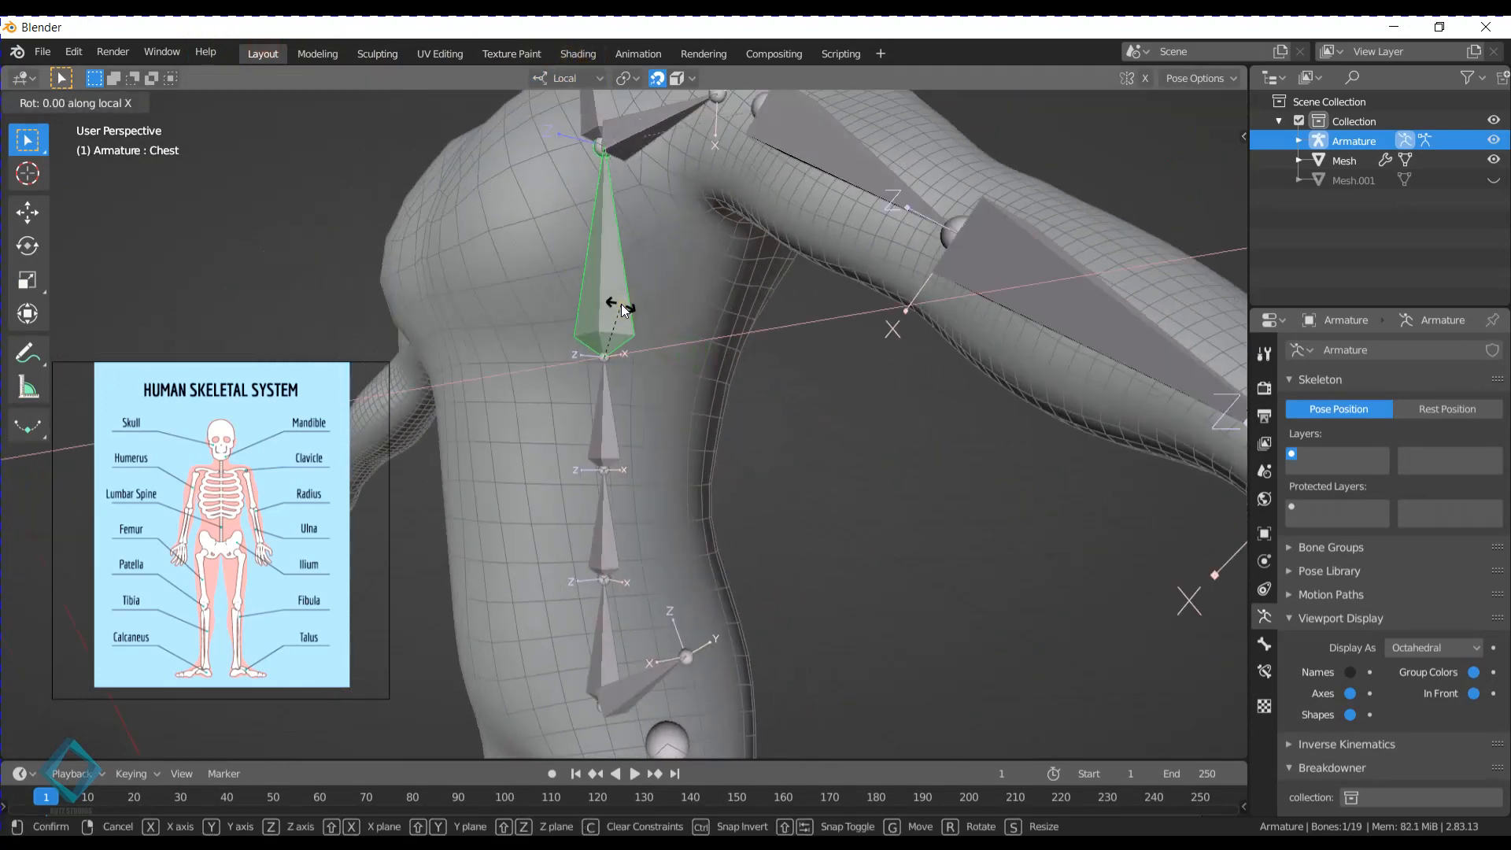
key("Escape")
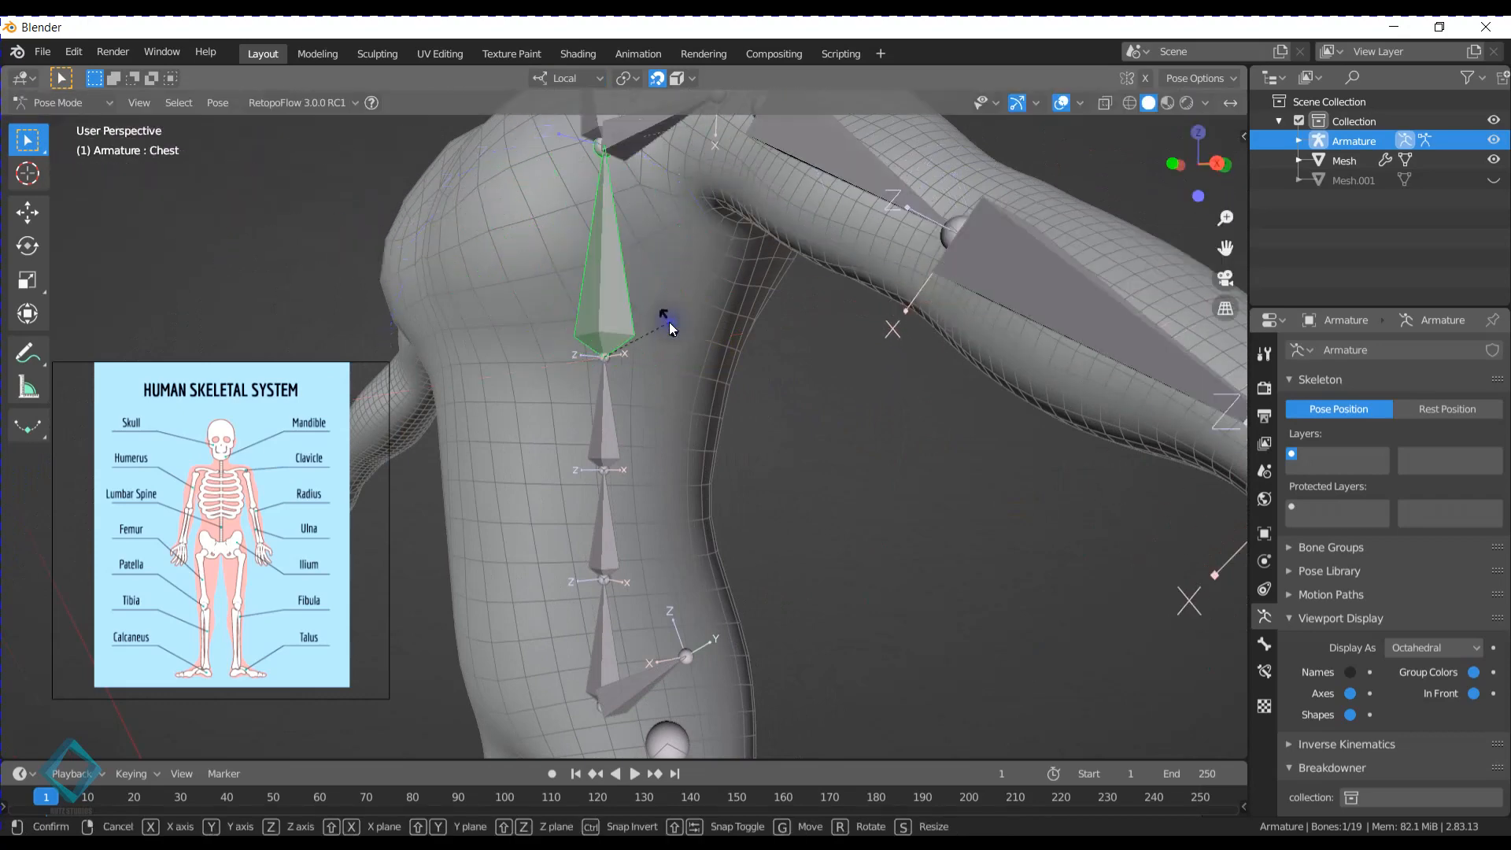
key("r")
key("z")
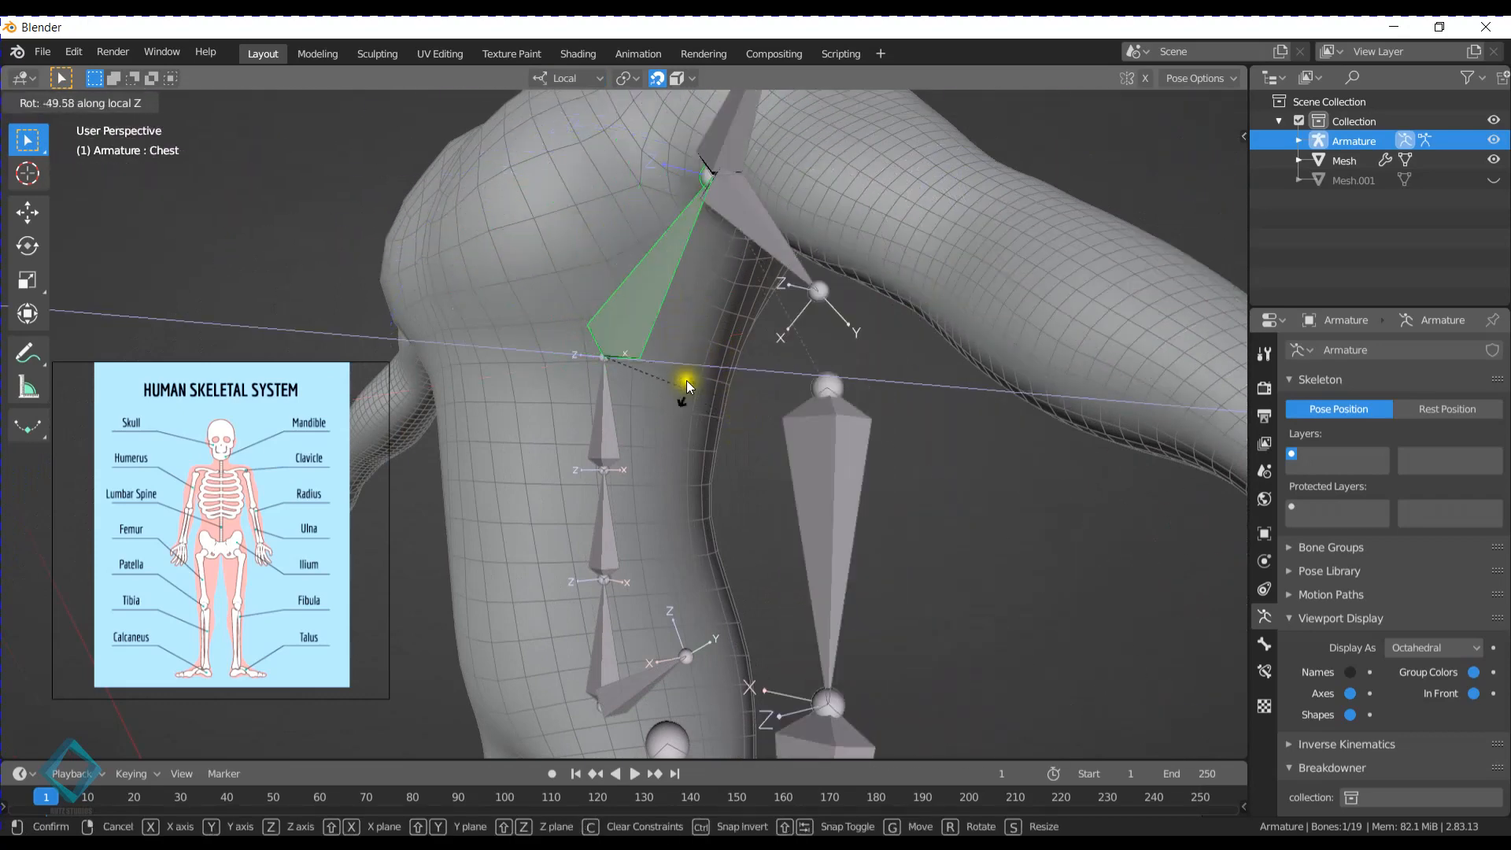
right_click(675, 363)
key("r")
key("y")
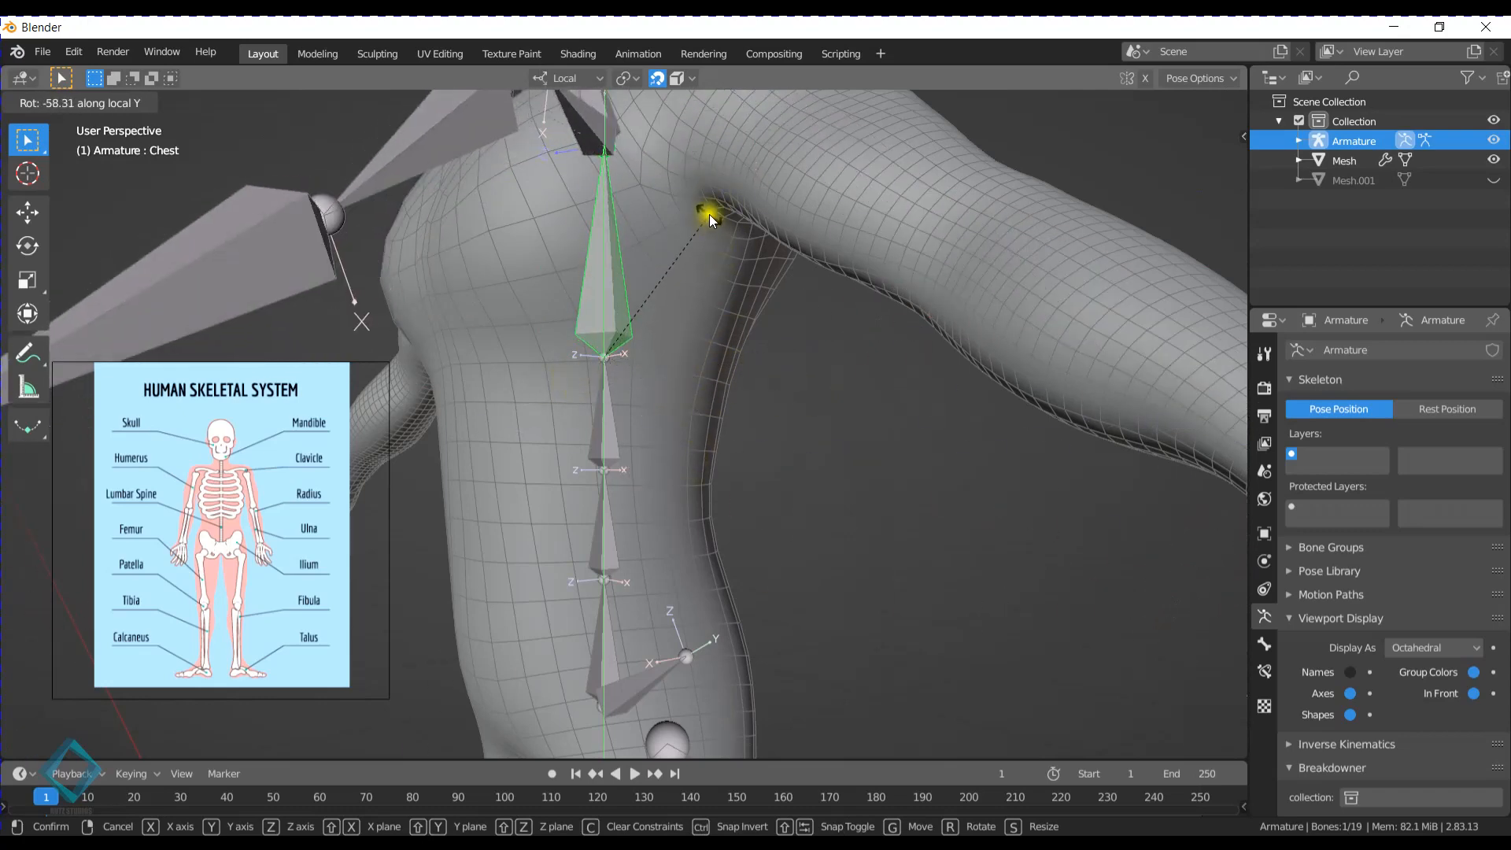
right_click(680, 281)
- Try a Chest bone rotation with the transform orientation set to Global, cancel it and restore the Local orientation
middle_click_drag(573, 203, 645, 283)
left_click(592, 77)
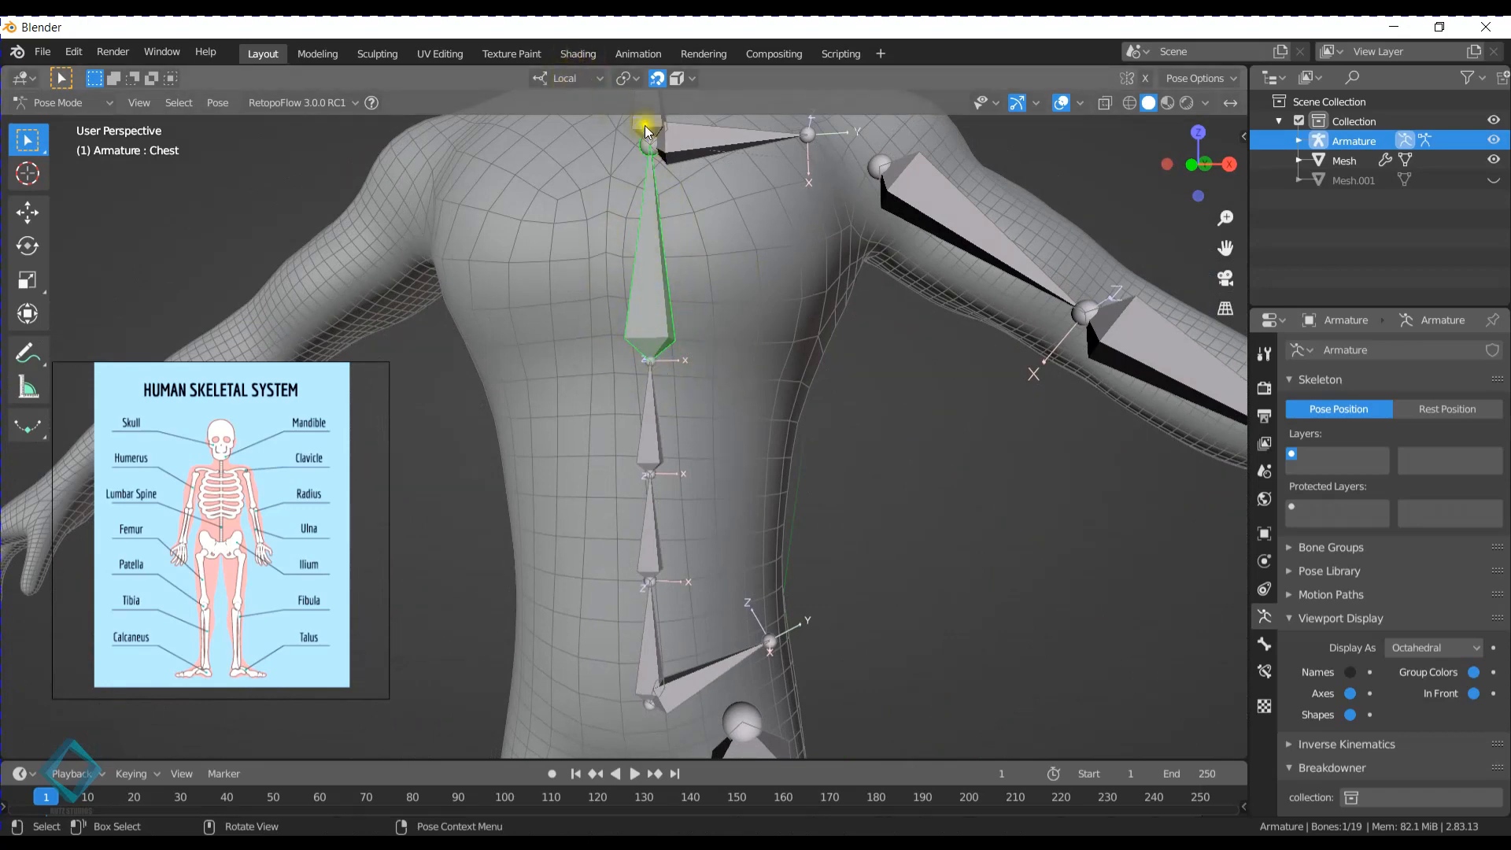
left_click(566, 77)
left_click(543, 139)
key("r")
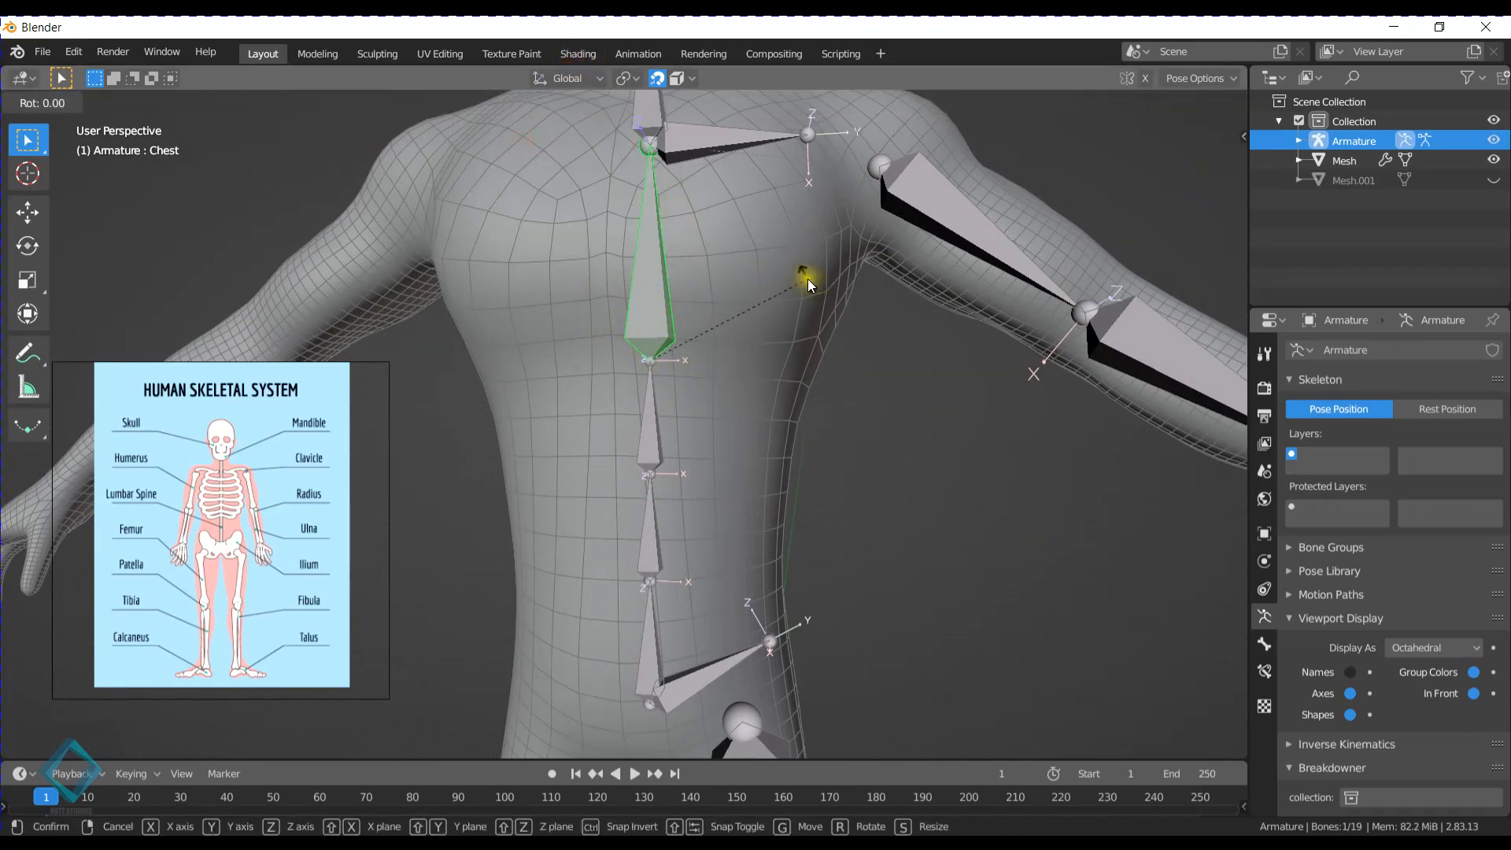
right_click(798, 349)
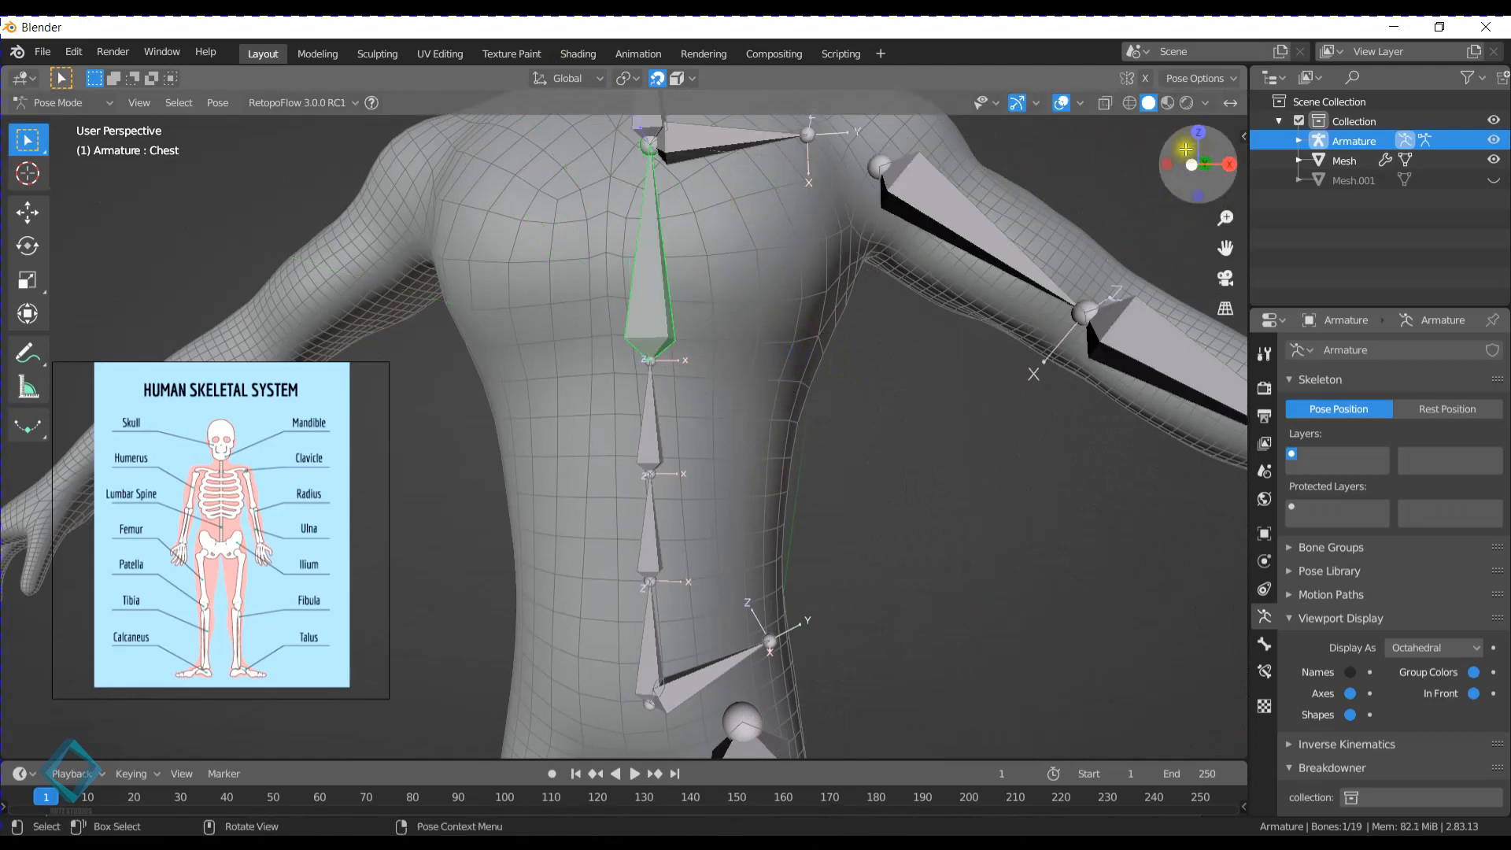
left_click(565, 78)
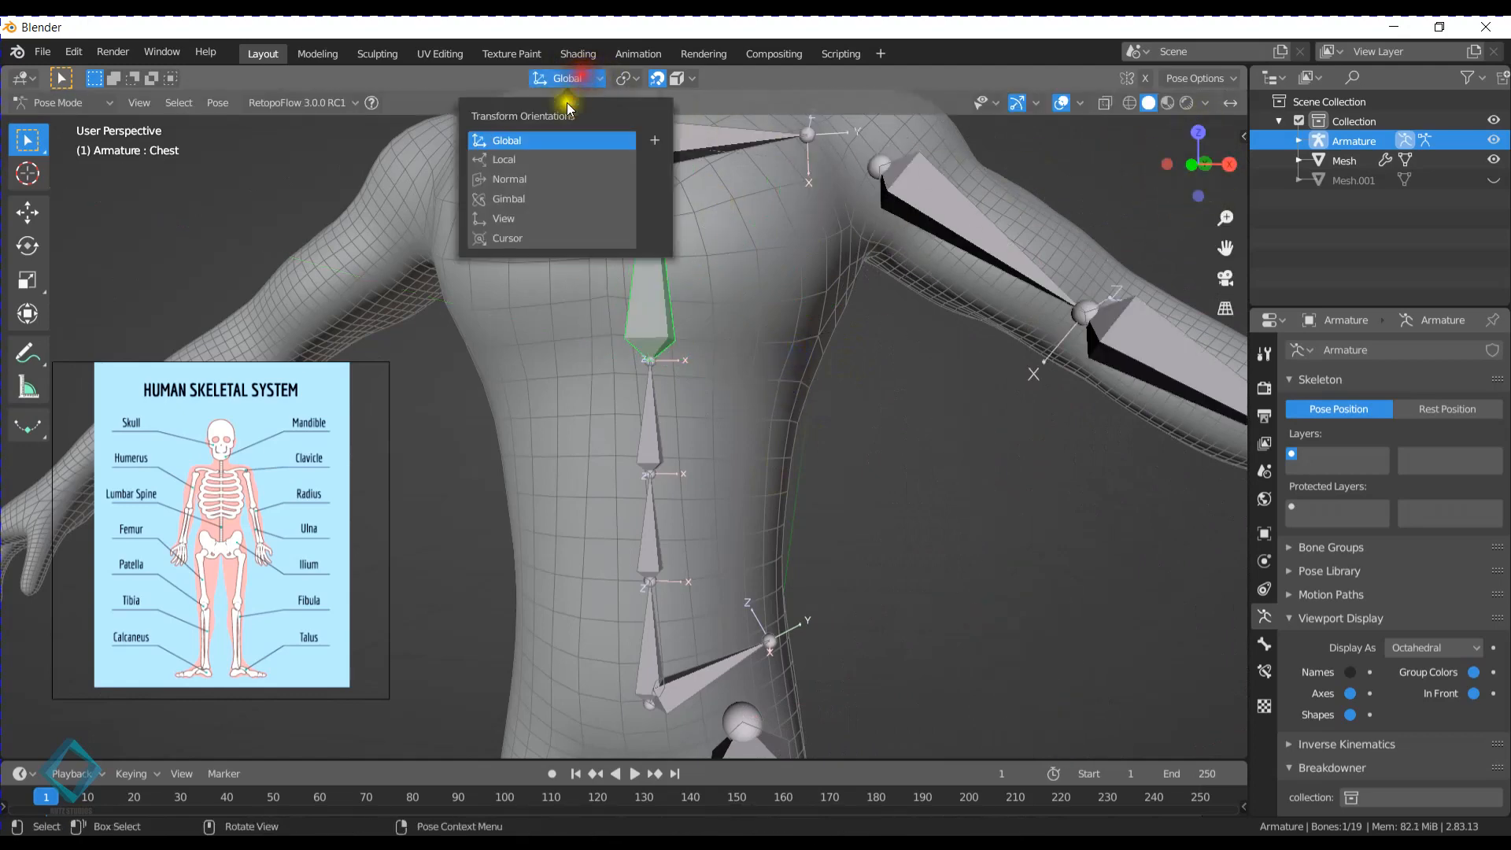
left_click(525, 158)
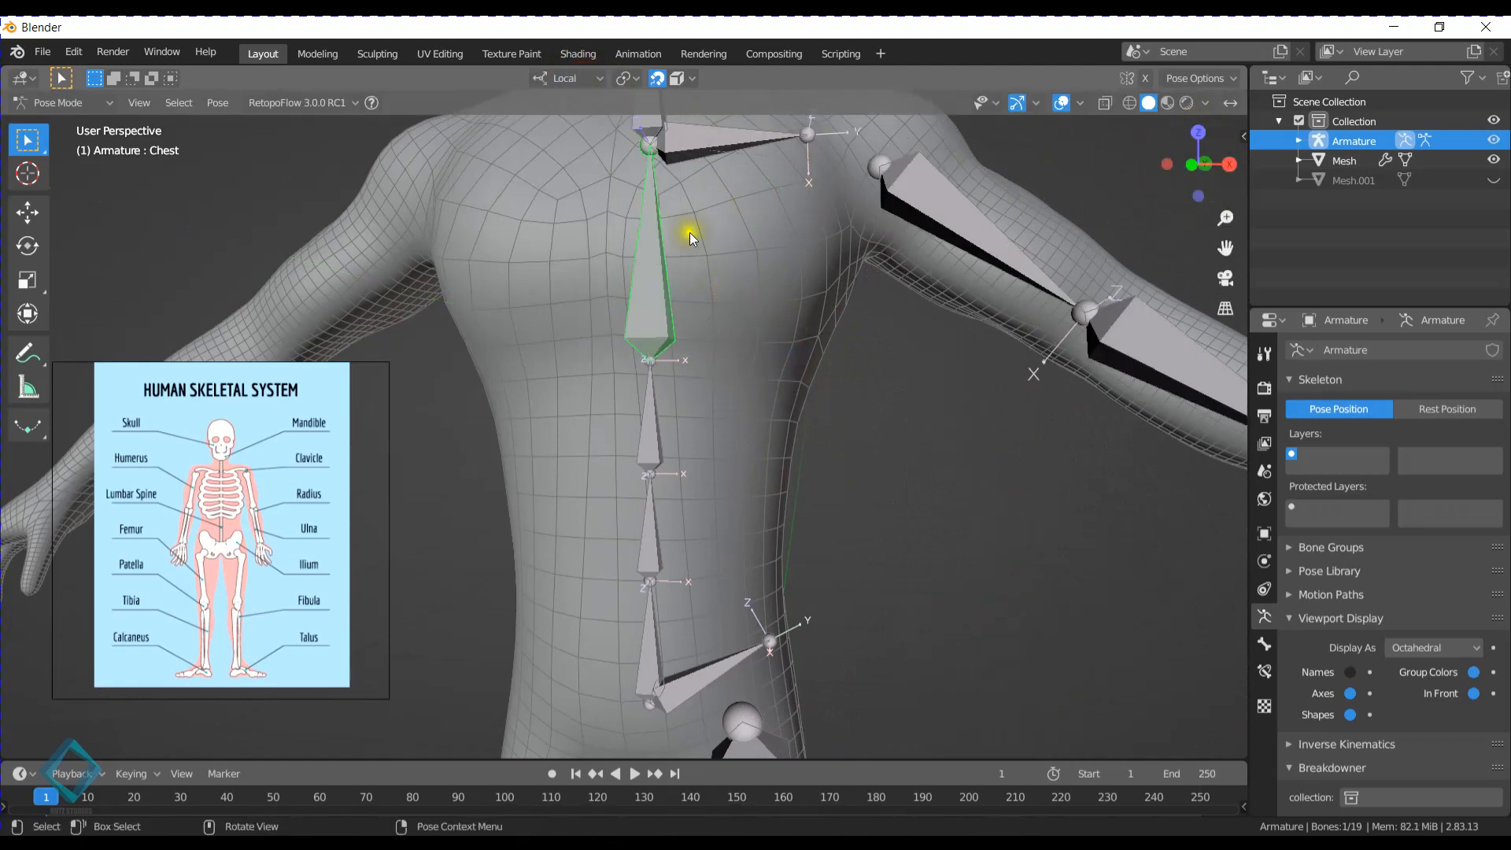
- Test the Chest bone's rotation again in Local orientation about the X, Z and Y axes, cancelling each attempt
left_click(642, 307)
key("r")
key("x")
right_click(744, 326)
key("r")
key("z")
key("y")
right_click(758, 354)
- Select the Foot.L bone and test rotating it about its local X axis without keeping the rotation
middle_click_drag(631, 314, 651, 263)
scroll(745, 562, "down", 3)
middle_click_drag(745, 562, 677, 550)
middle_click_drag(779, 677, 810, 452, "shift")
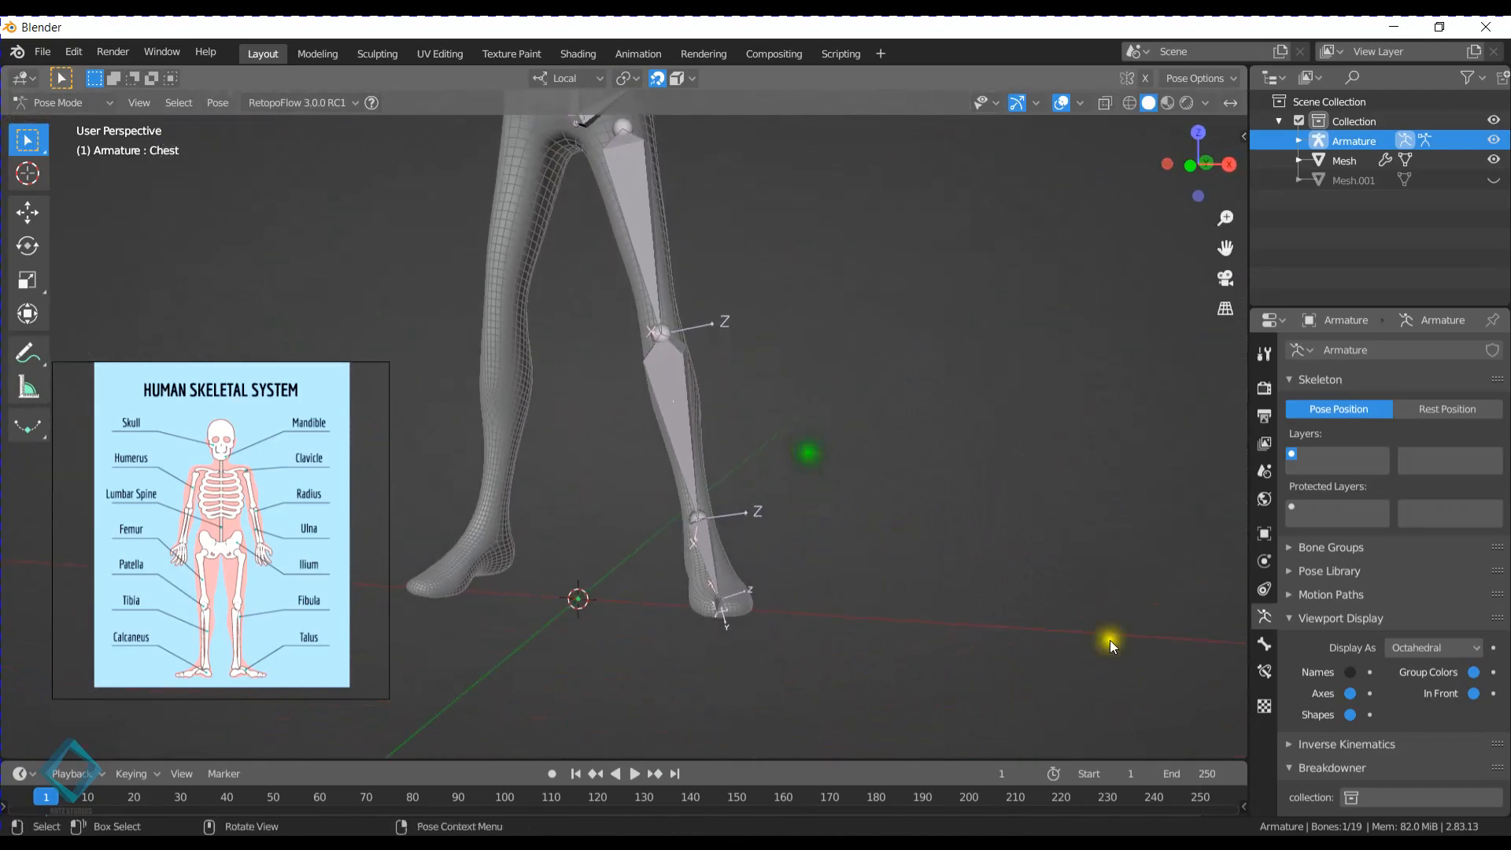
scroll(824, 570, "up", 4)
middle_click_drag(823, 570, 745, 394, "shift")
left_click(739, 508)
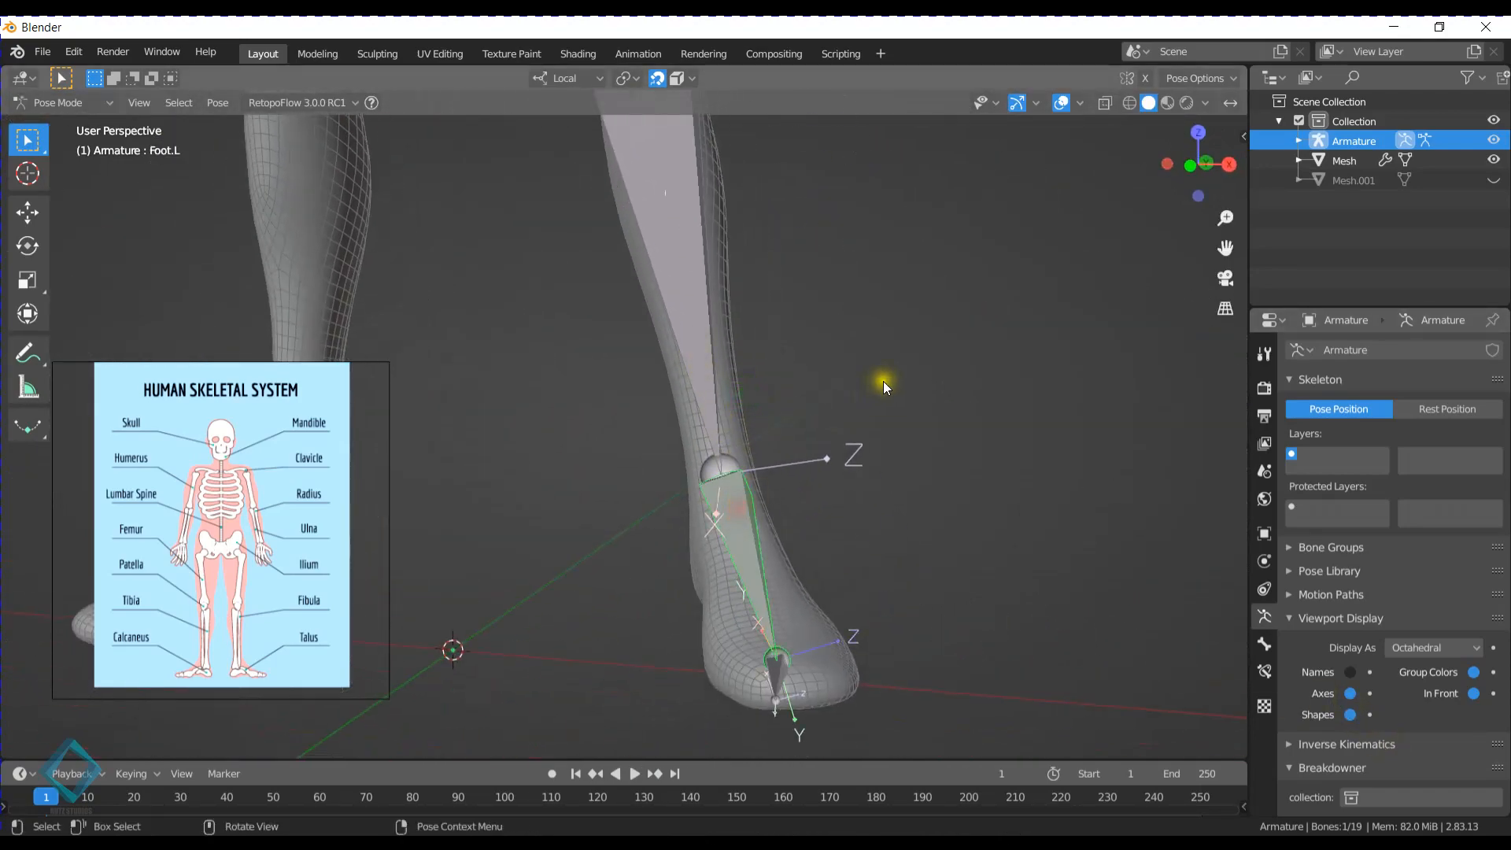
key("r")
key("x")
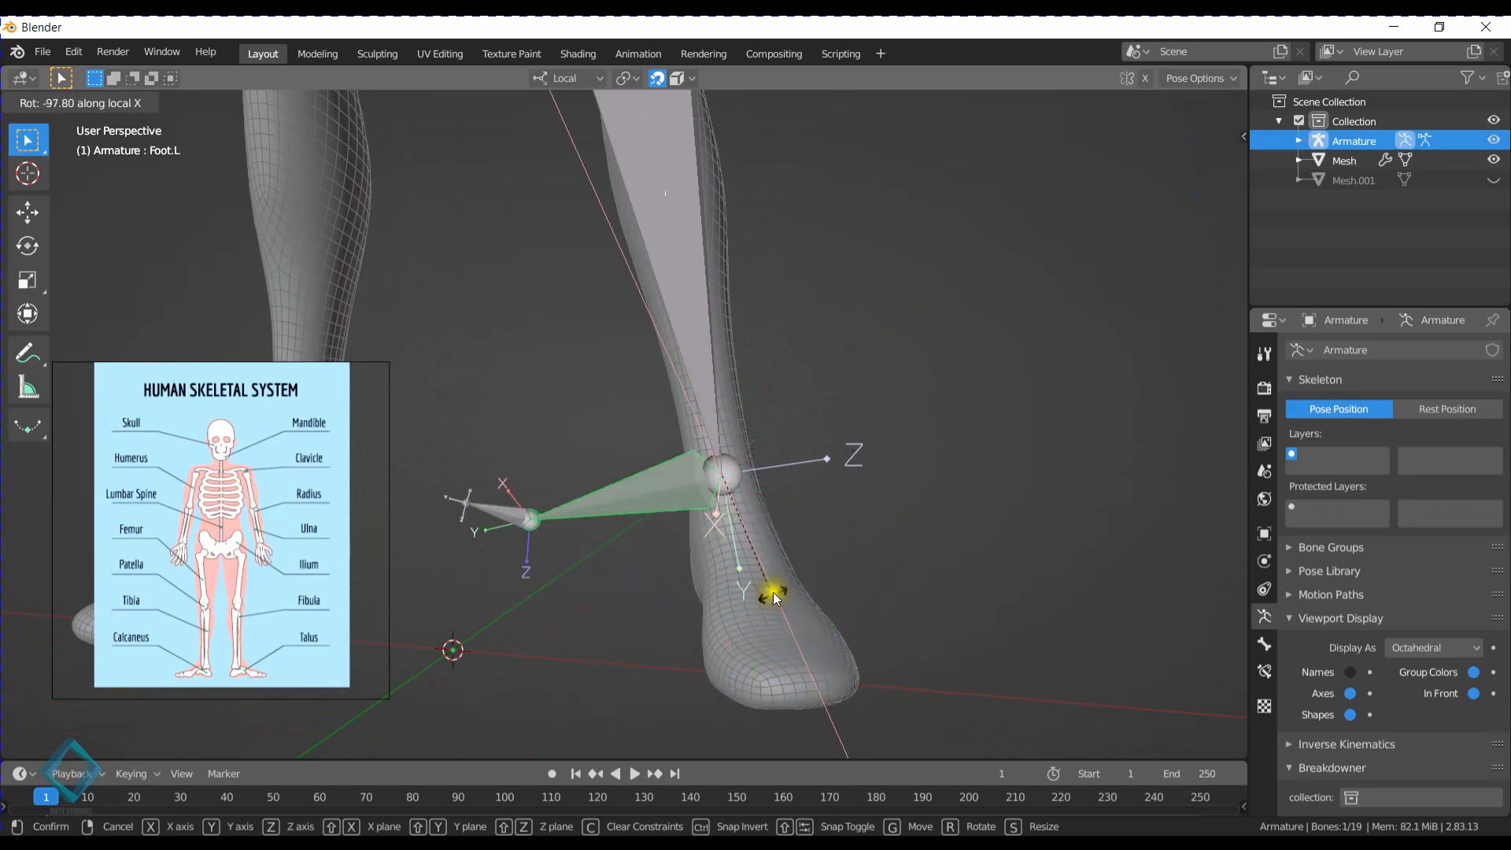
left_click(865, 437)
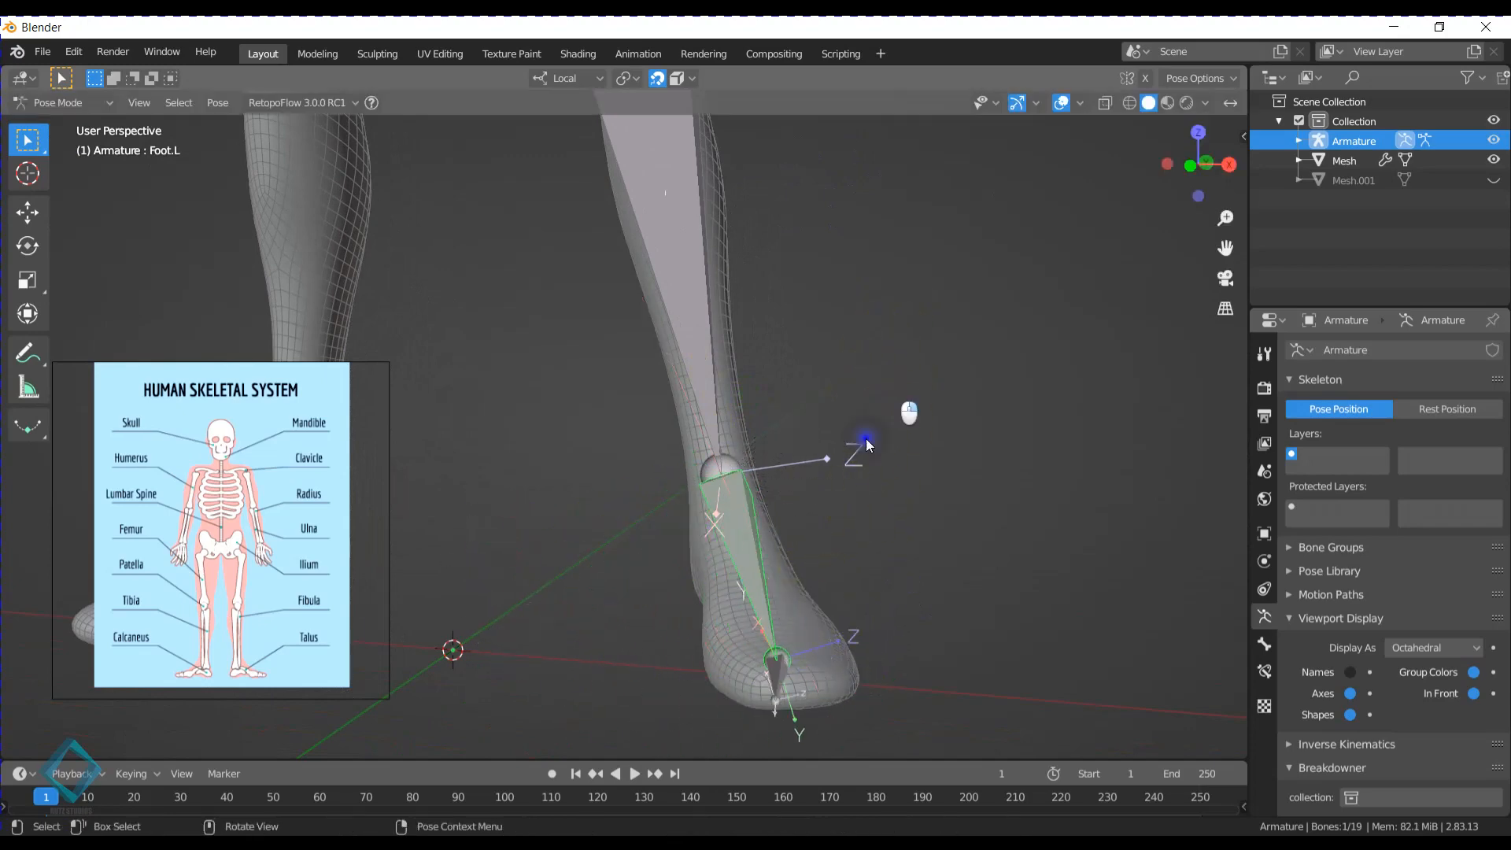
scroll(834, 449, "down", 3)
middle_click_drag(738, 311, 768, 569, "shift")
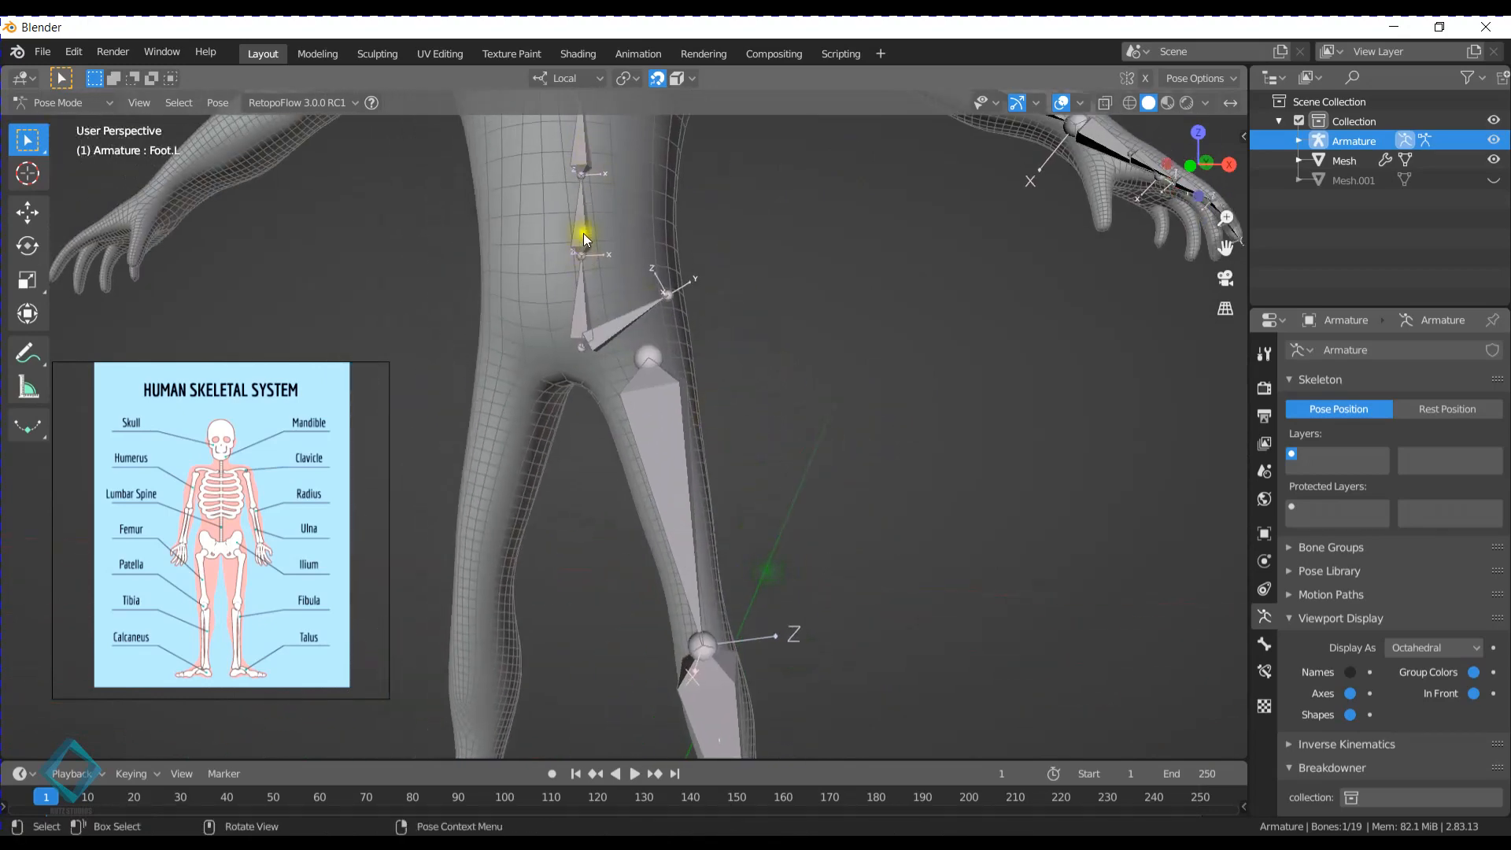
middle_click_drag(883, 618, 732, 497, "shift")
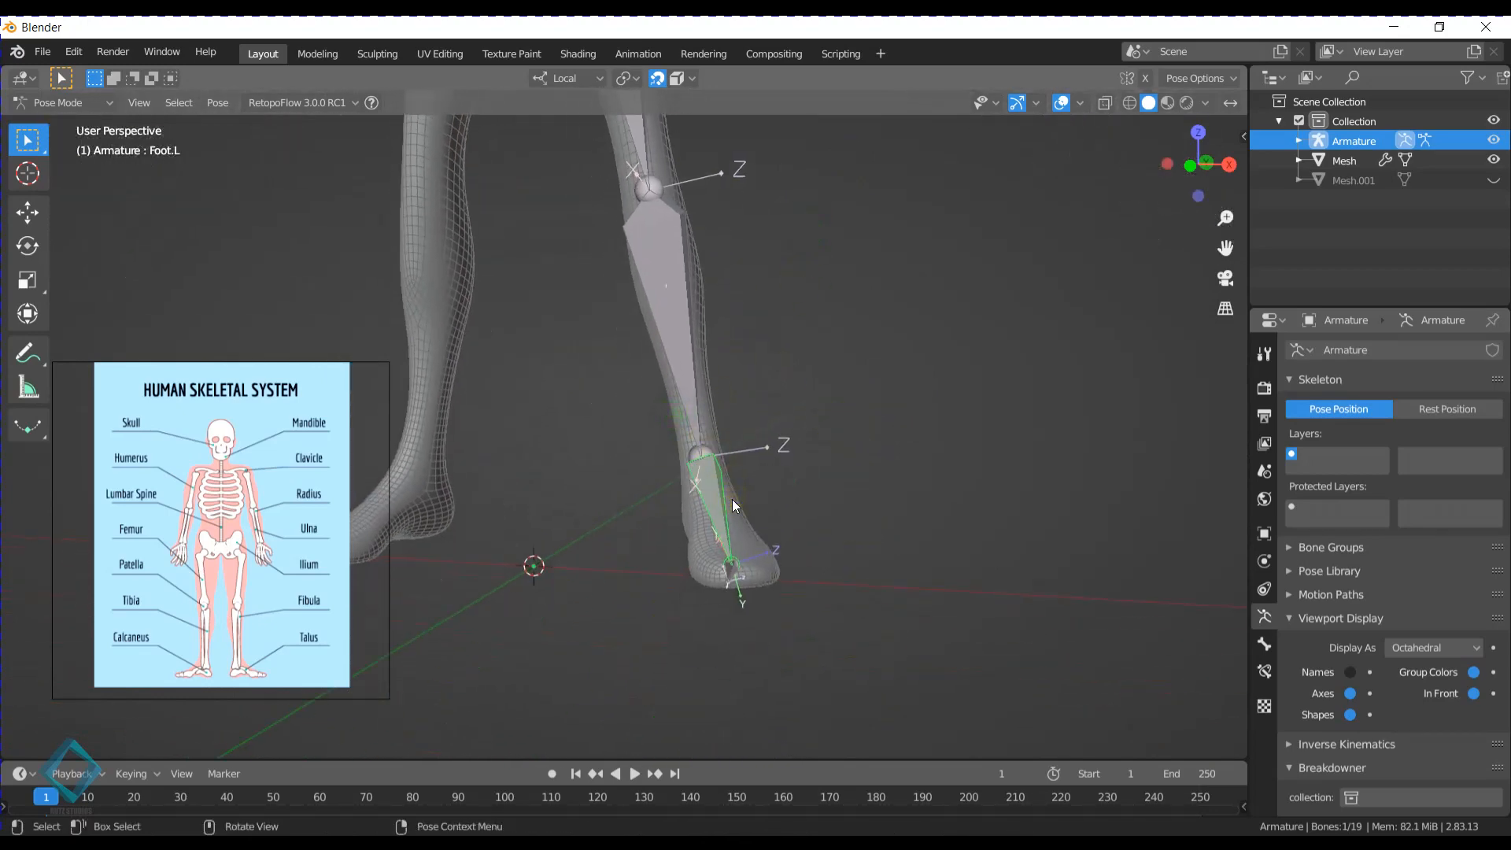
key("ctrl+r")
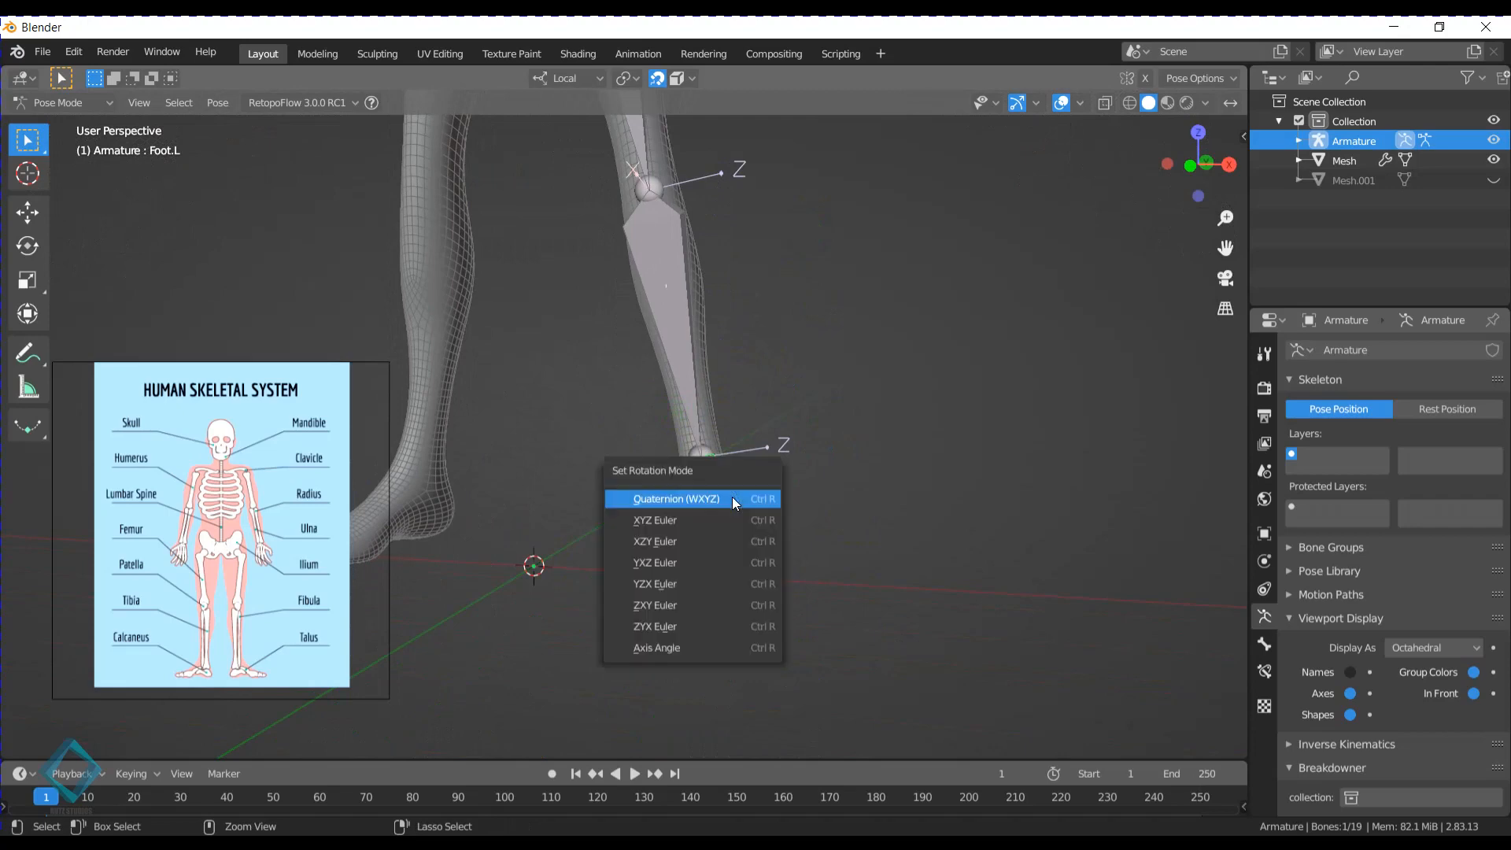
left_click(757, 490)
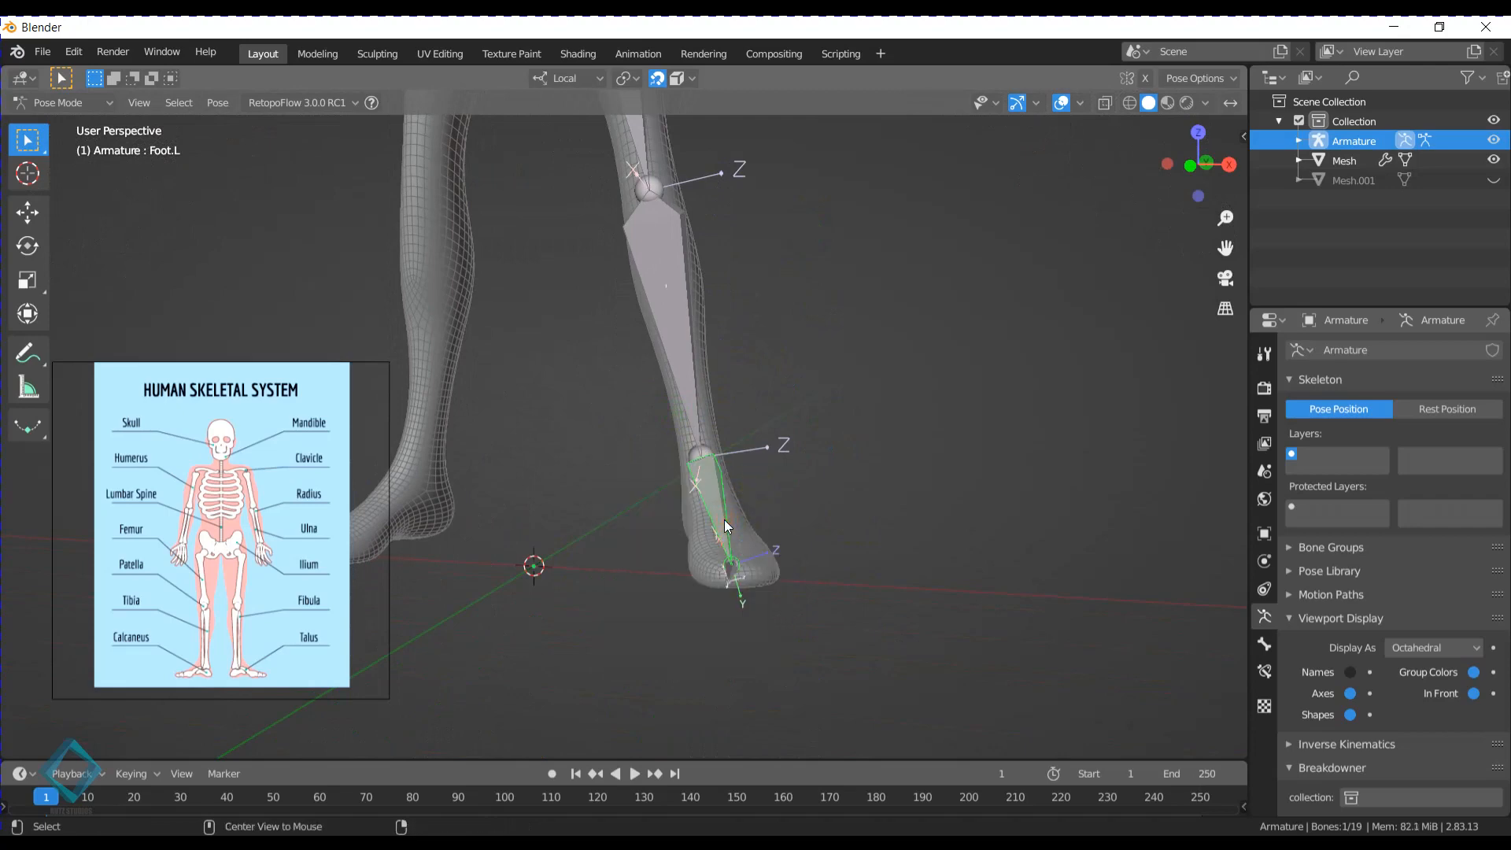
- Switch the armature to Edit Mode and roll the Foot.L bone by about -66°, refining it by about 2°
key("ctrl+Tab")
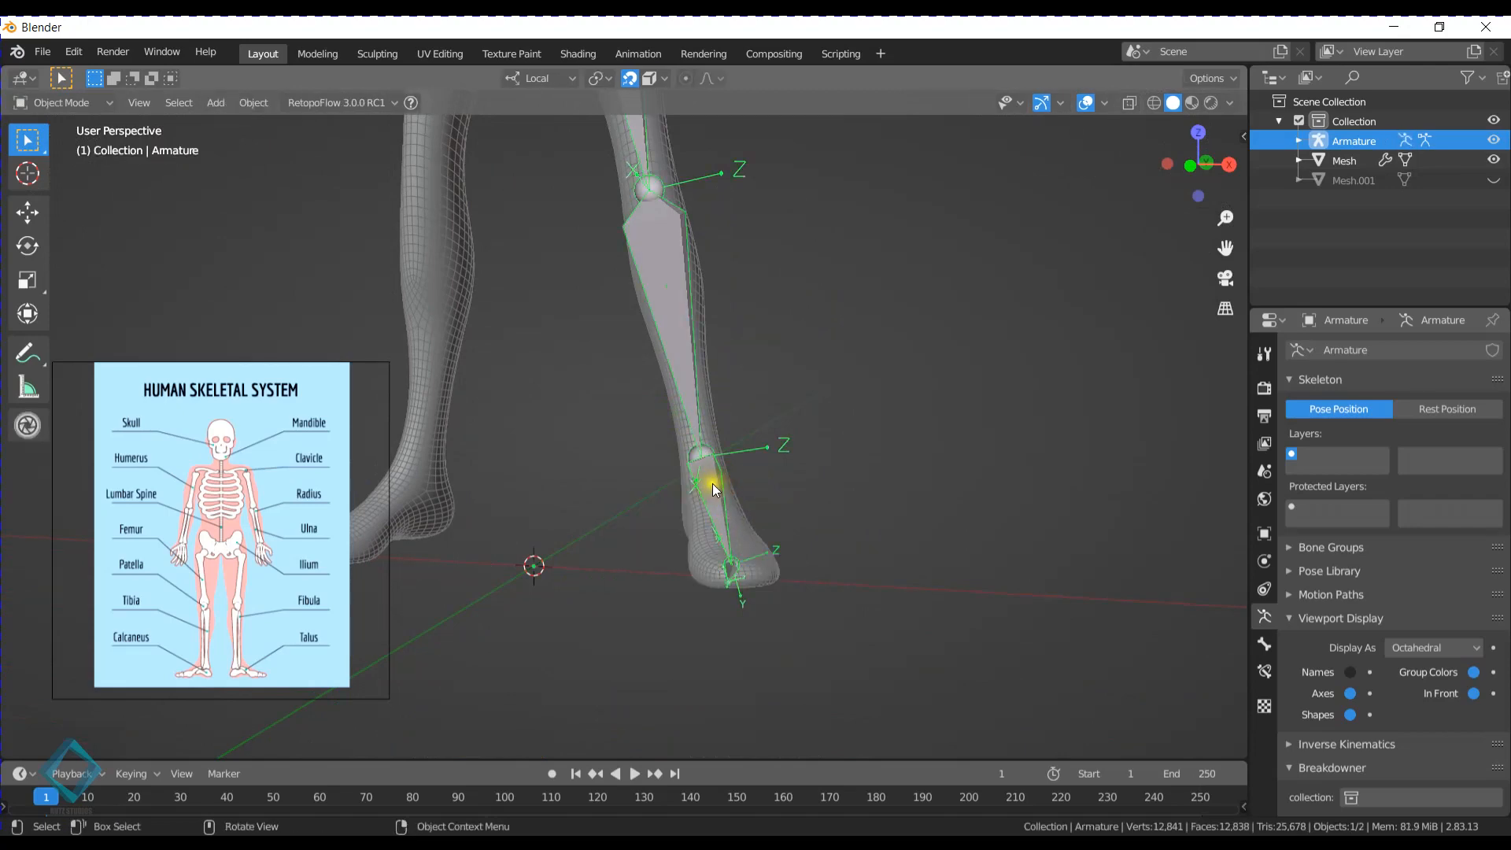
key("ctrl+Tab")
key("Tab")
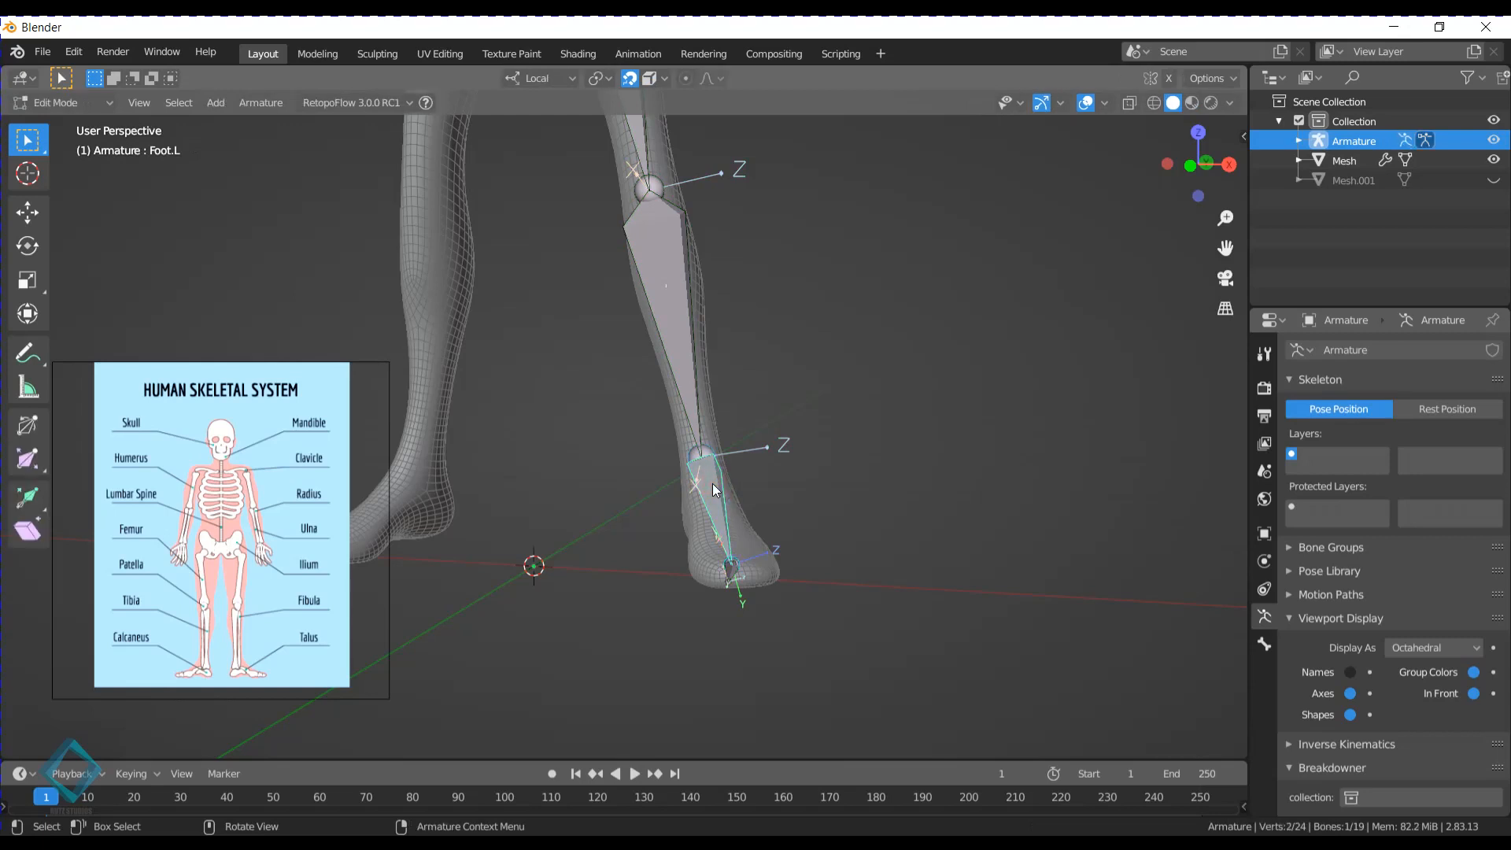
scroll(674, 482, "up", 3)
middle_click_drag(715, 530, 726, 445, "shift")
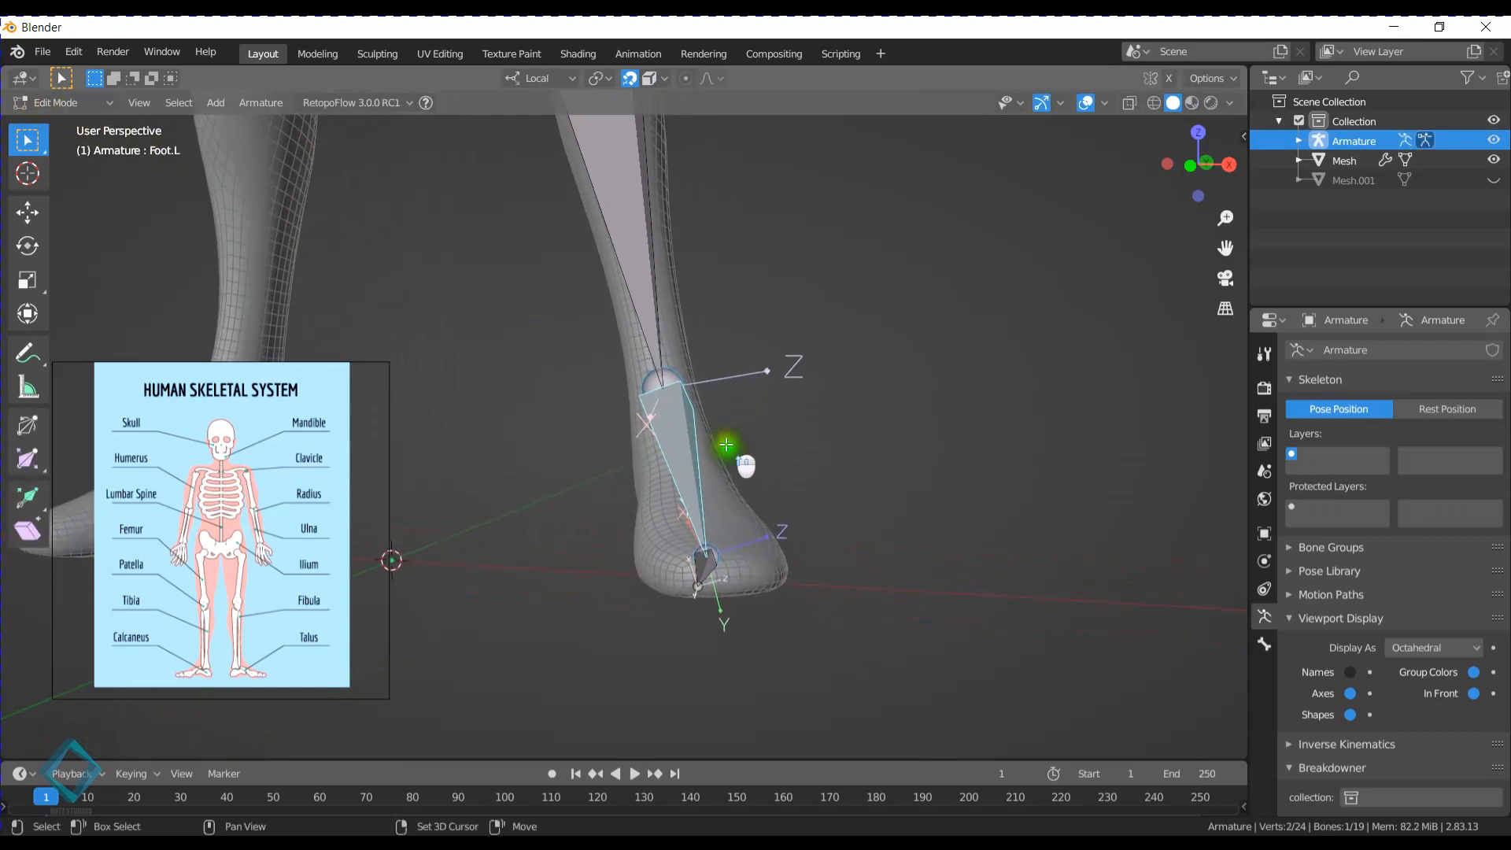
key("ctrl+r")
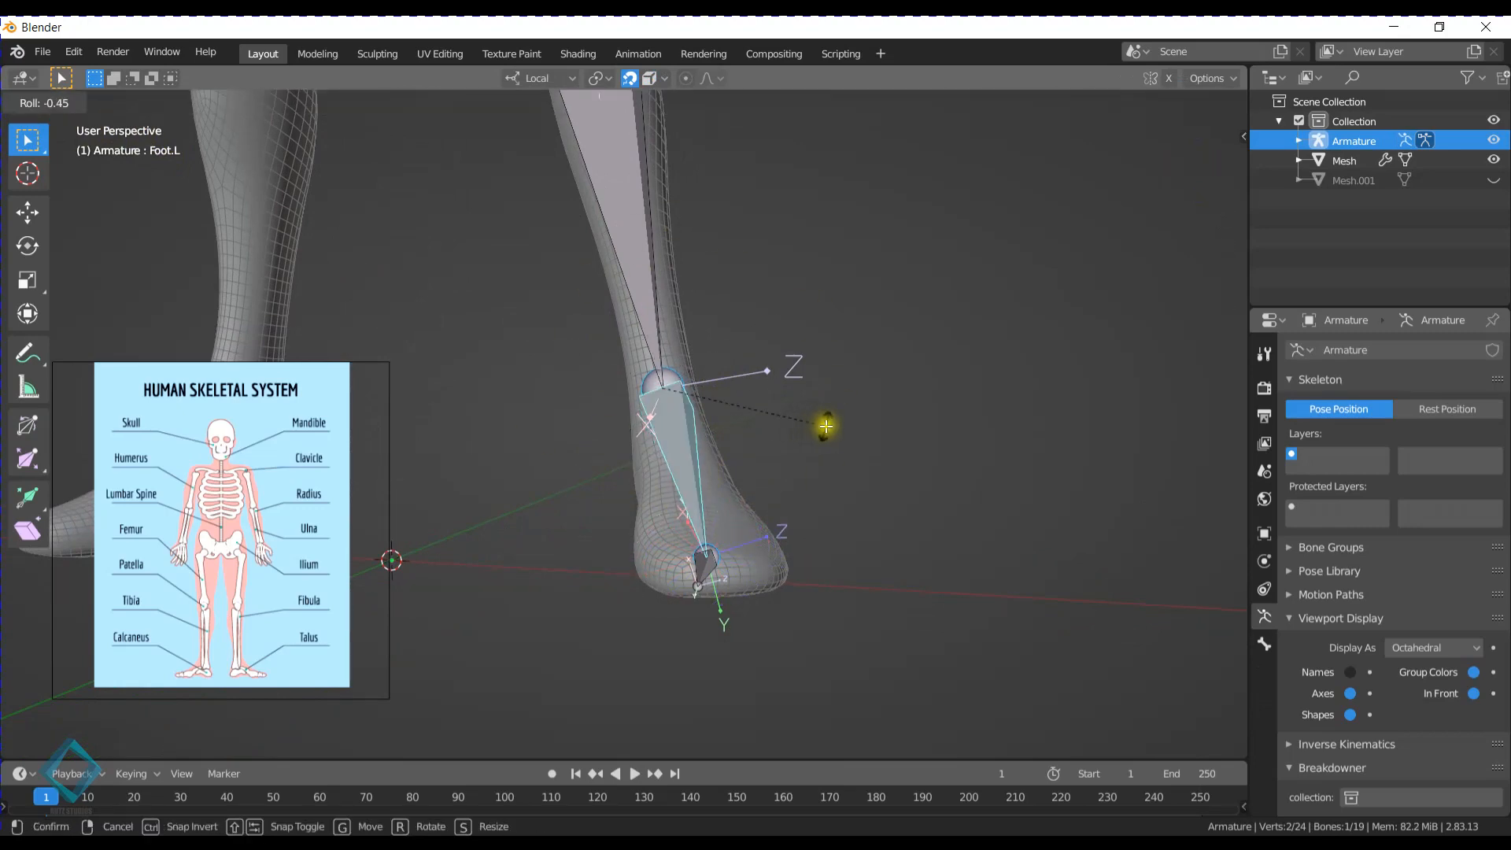
left_click(563, 232)
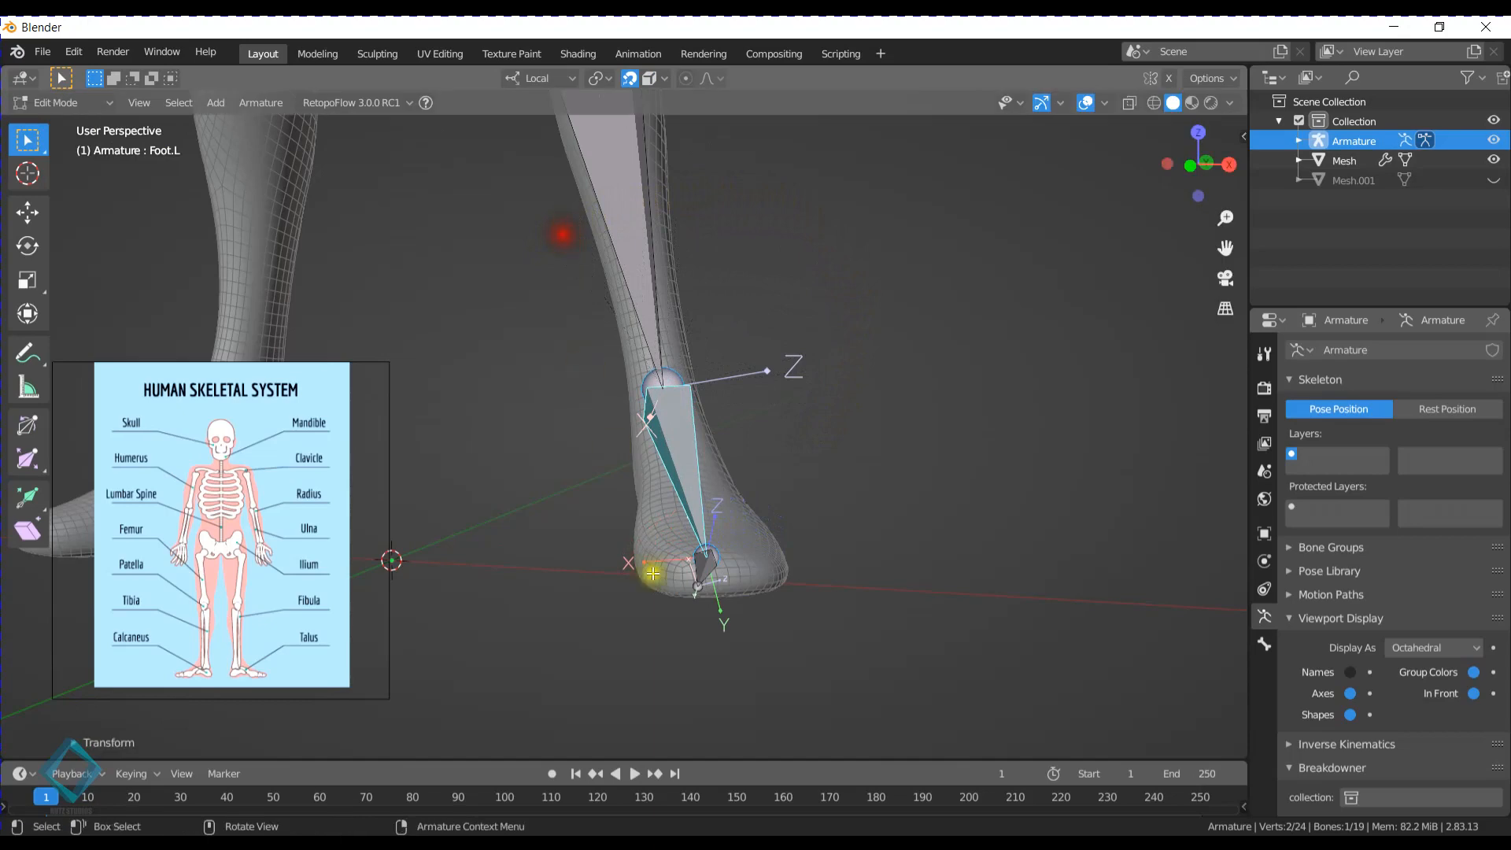
mouse_move(769, 570)
middle_mouse_down()
mouse_move(759, 533)
mouse_move(718, 540)
mouse_move(746, 535)
middle_mouse_up()
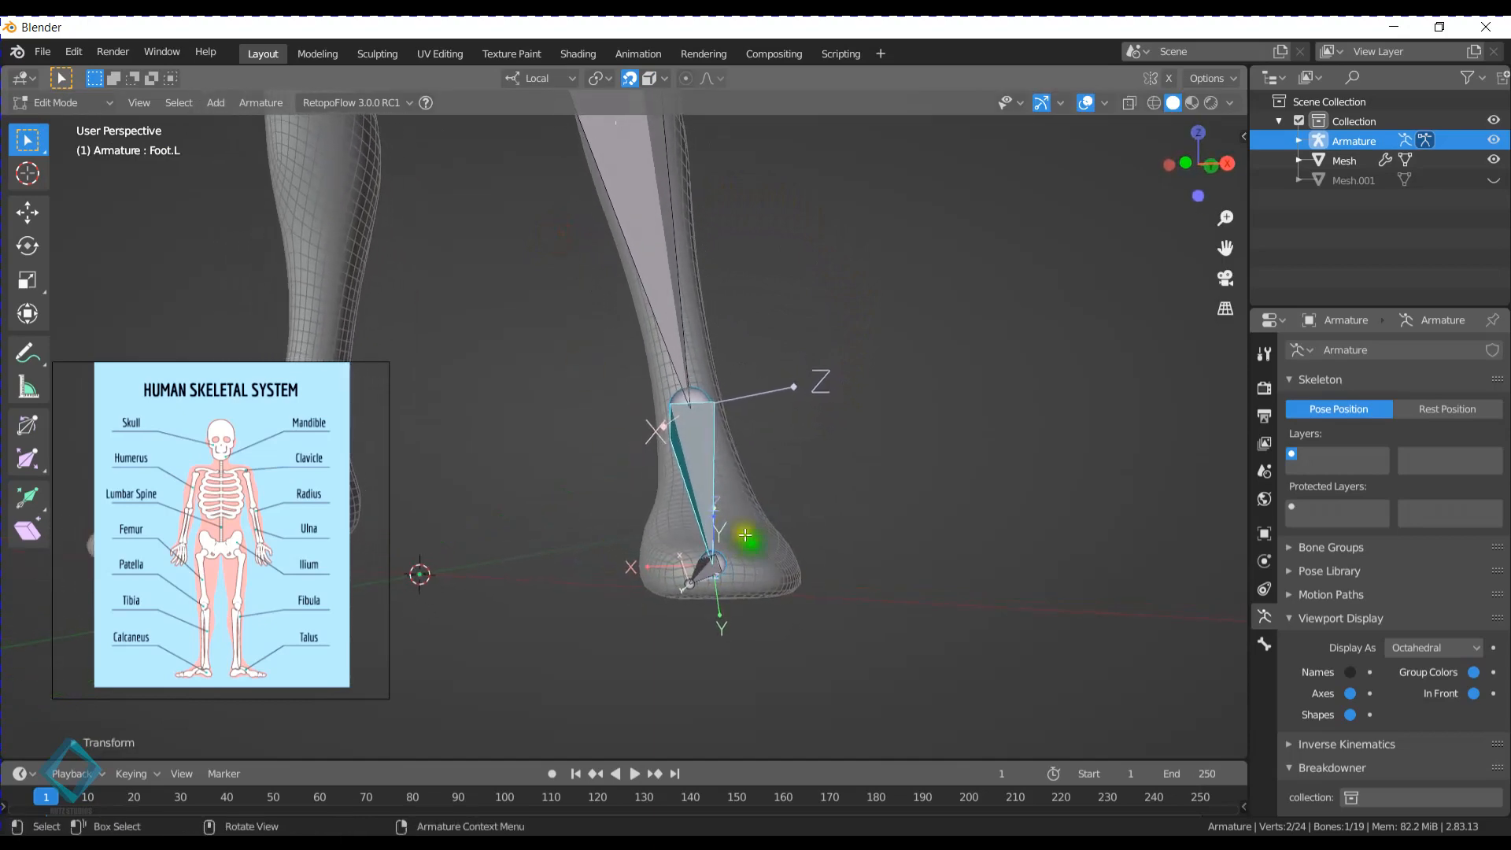
key("ctrl+r")
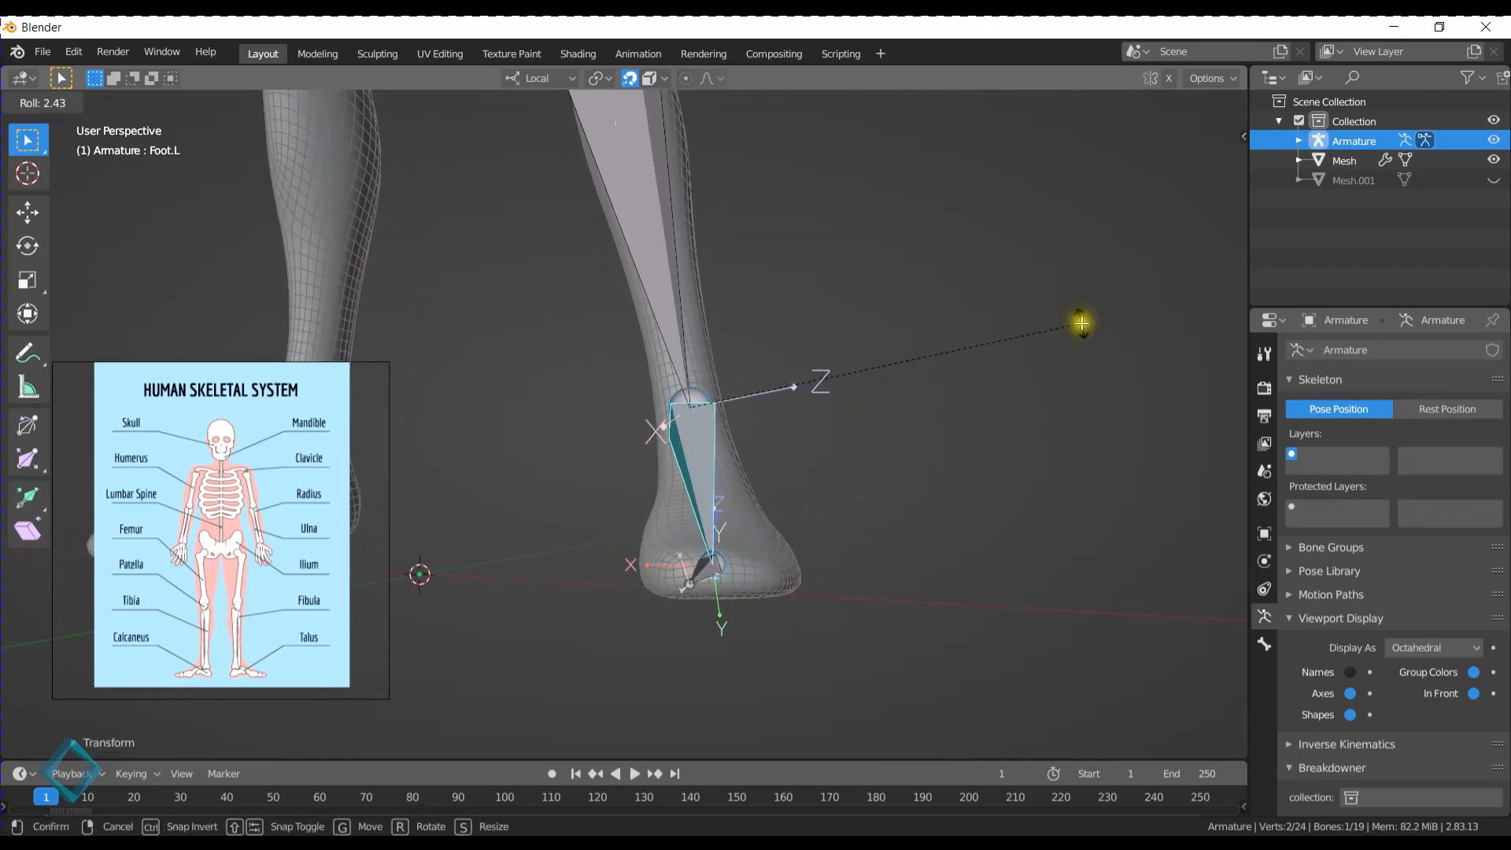
left_click(1081, 323)
- Reposition the tip of the Toes.L bone so the bone points straight forward through the left foot
left_click(711, 562)
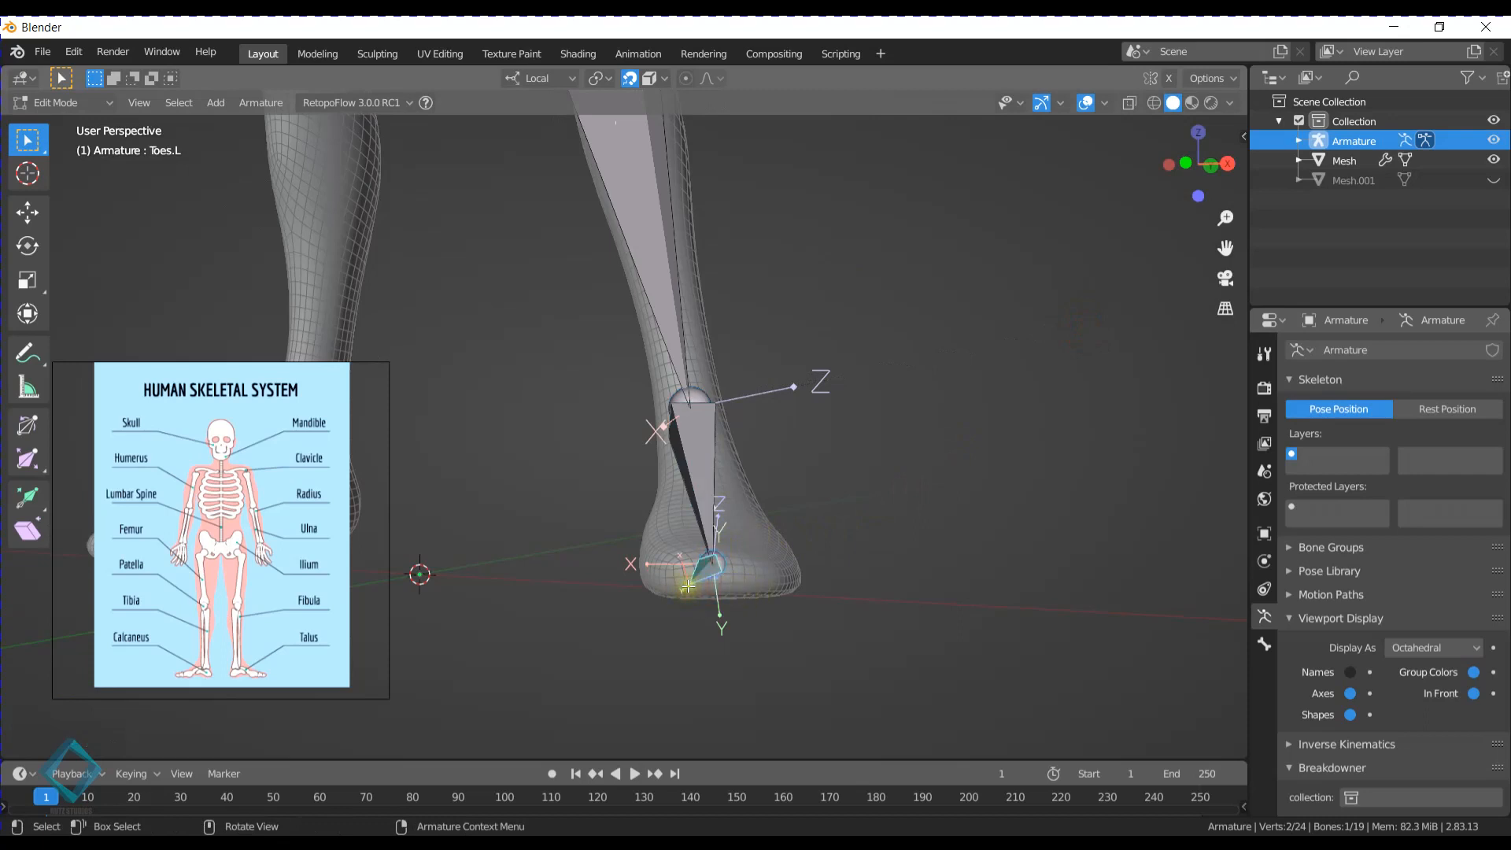
key("ctrl+Tab")
key("Tab")
key("g")
right_click(707, 564)
key("g")
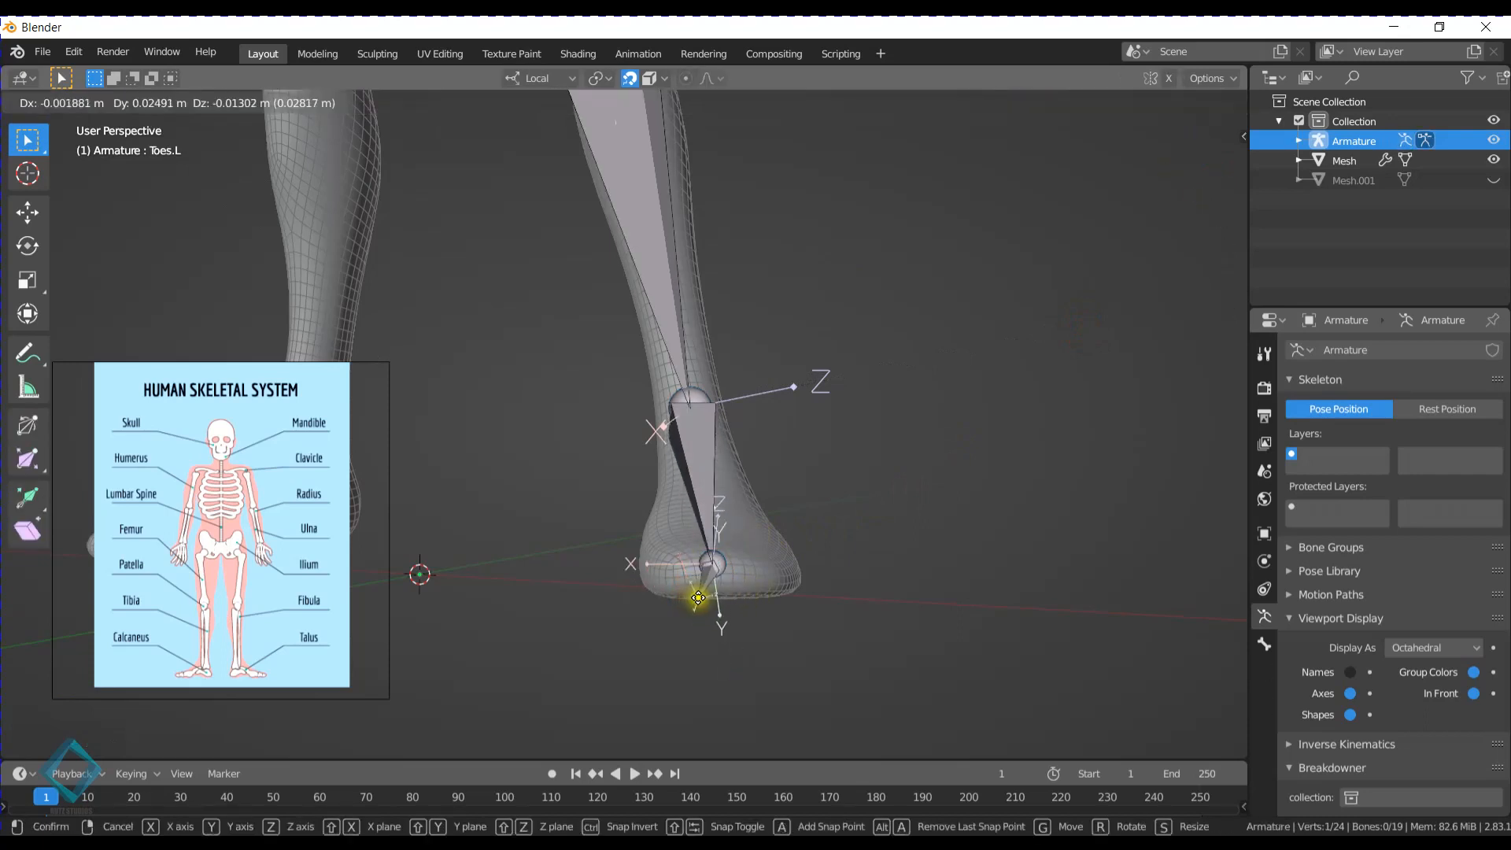
left_click(720, 584)
middle_click_drag(772, 546, 820, 437)
key("g")
left_click(610, 527)
- Select the Toes.L bone and roll it by about -72° to match the foot bone's axes
middle_click_drag(713, 551, 692, 415)
left_click(607, 438)
key("ctrl+r")
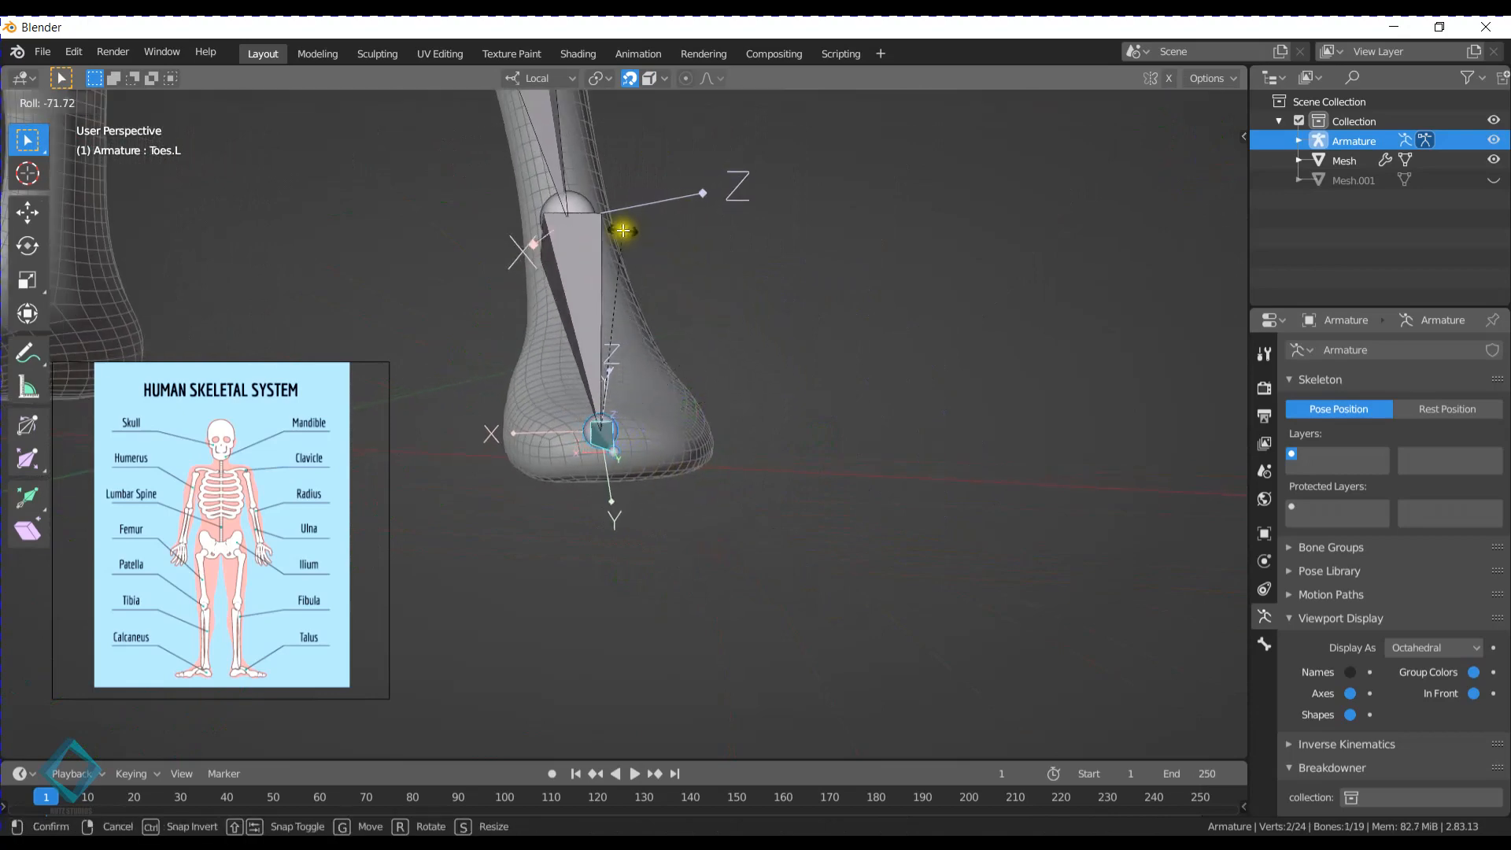
left_click(615, 227)
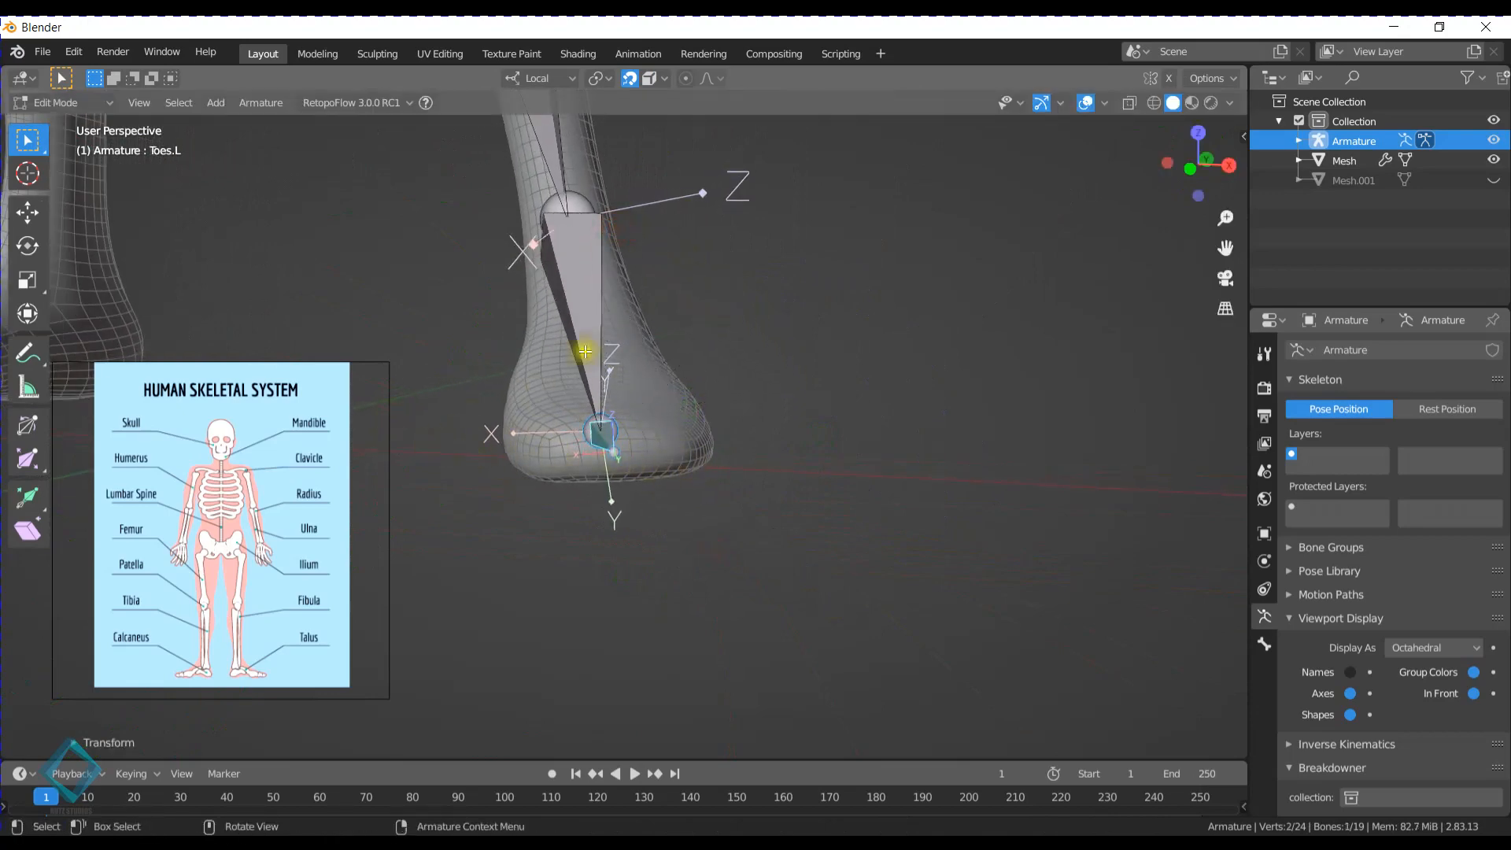
- Select the LowerLeg.L bone and adjust its roll so its X axis points sideways across the leg
scroll(607, 332, "down", 1)
middle_click_drag(607, 327, 617, 563, "shift")
left_click(533, 304)
scroll(535, 296, "down", 1)
middle_click_drag(535, 282, 585, 521, "shift")
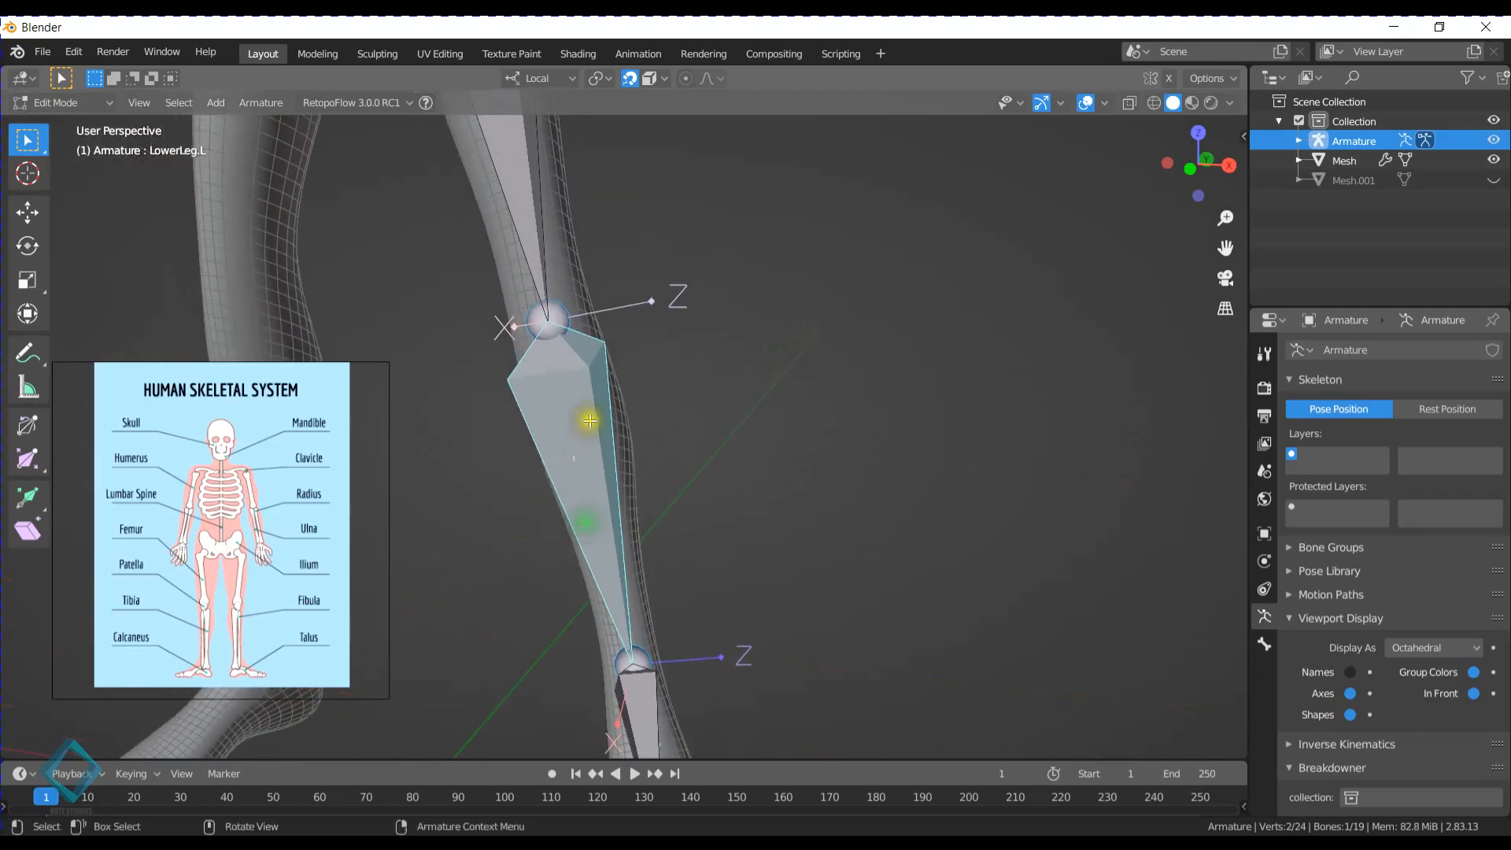
middle_click_drag(590, 421, 593, 284, "shift")
key("ctrl+r")
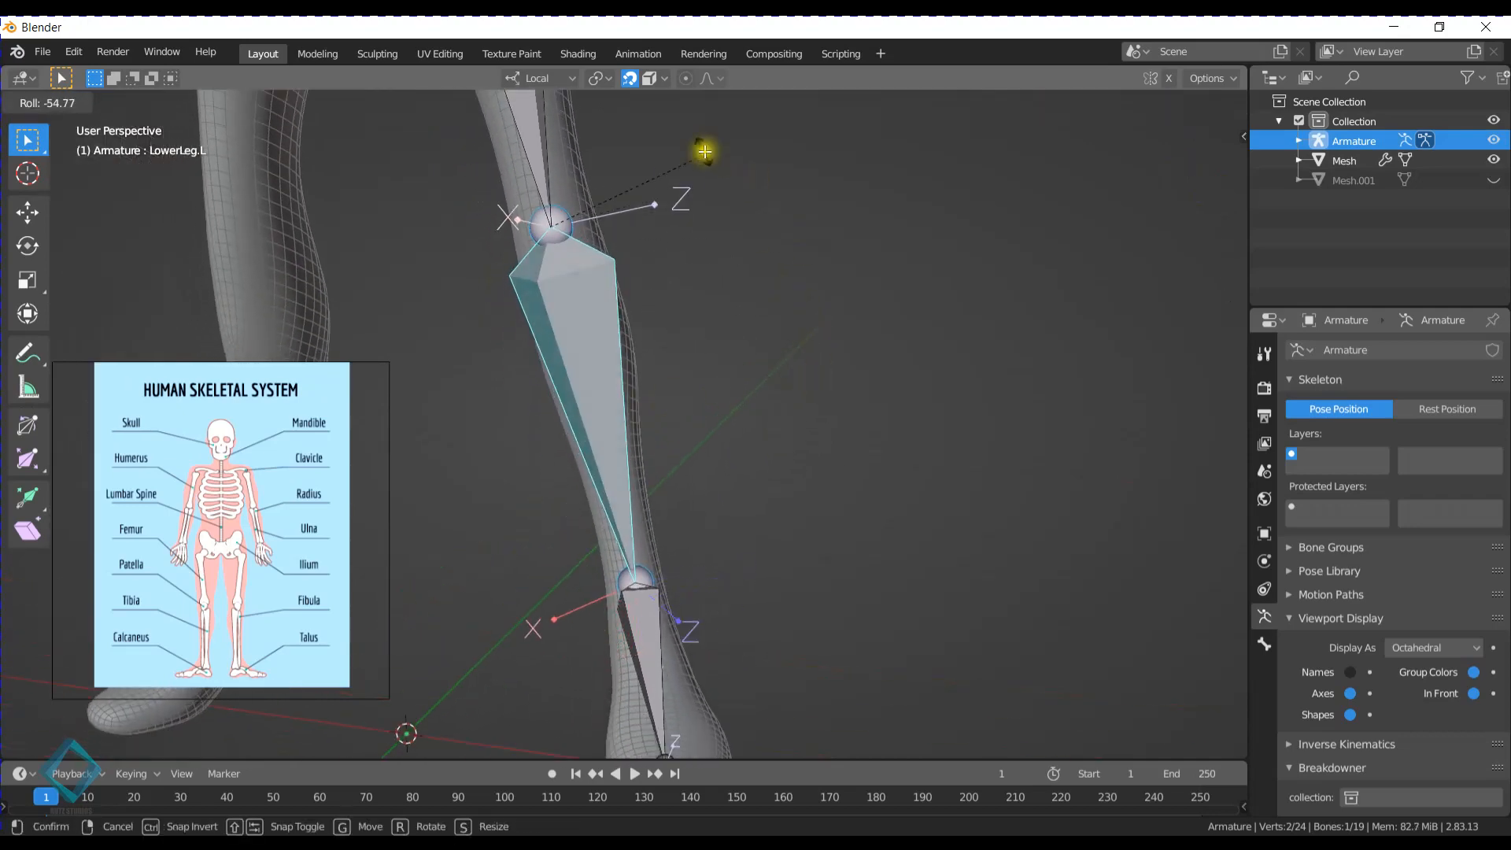
left_click(634, 144)
- Select the Leg.L thigh bone and roll it by about -81° so its X axis points sideways
middle_click_drag(591, 246, 642, 520, "shift")
left_click(580, 330)
middle_click_drag(669, 339, 793, 424, "shift")
key("ctrl+r")
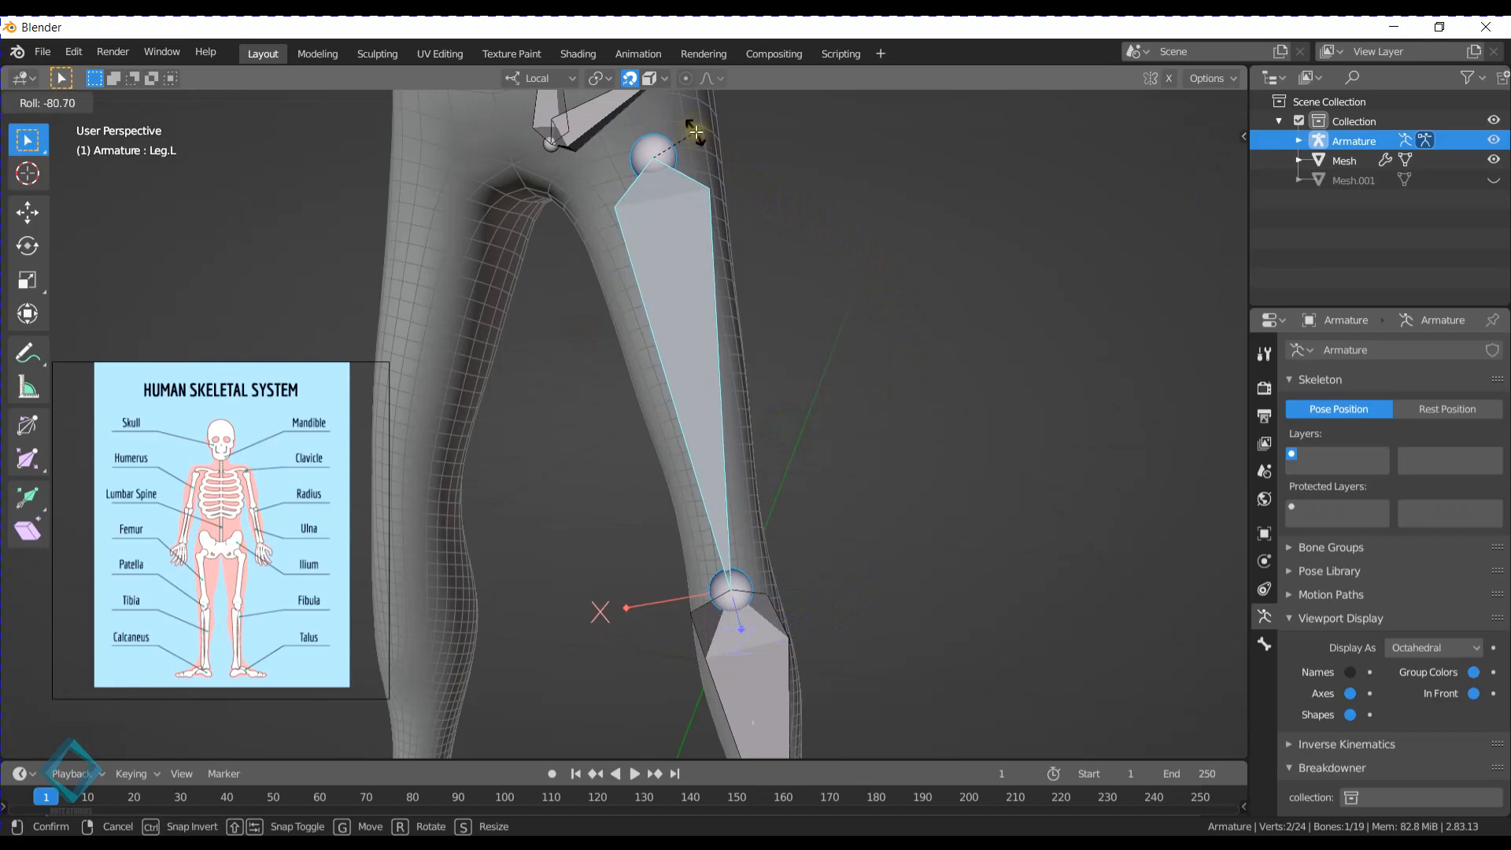
left_click(696, 132)
- Select the Hand.L bone and roll it by about 74° so its X axis points sideways across the hand
scroll(742, 425, "down", 5)
middle_click_drag(742, 461, 728, 428)
middle_click_drag(696, 259, 671, 448, "shift")
middle_click_drag(788, 354, 803, 406)
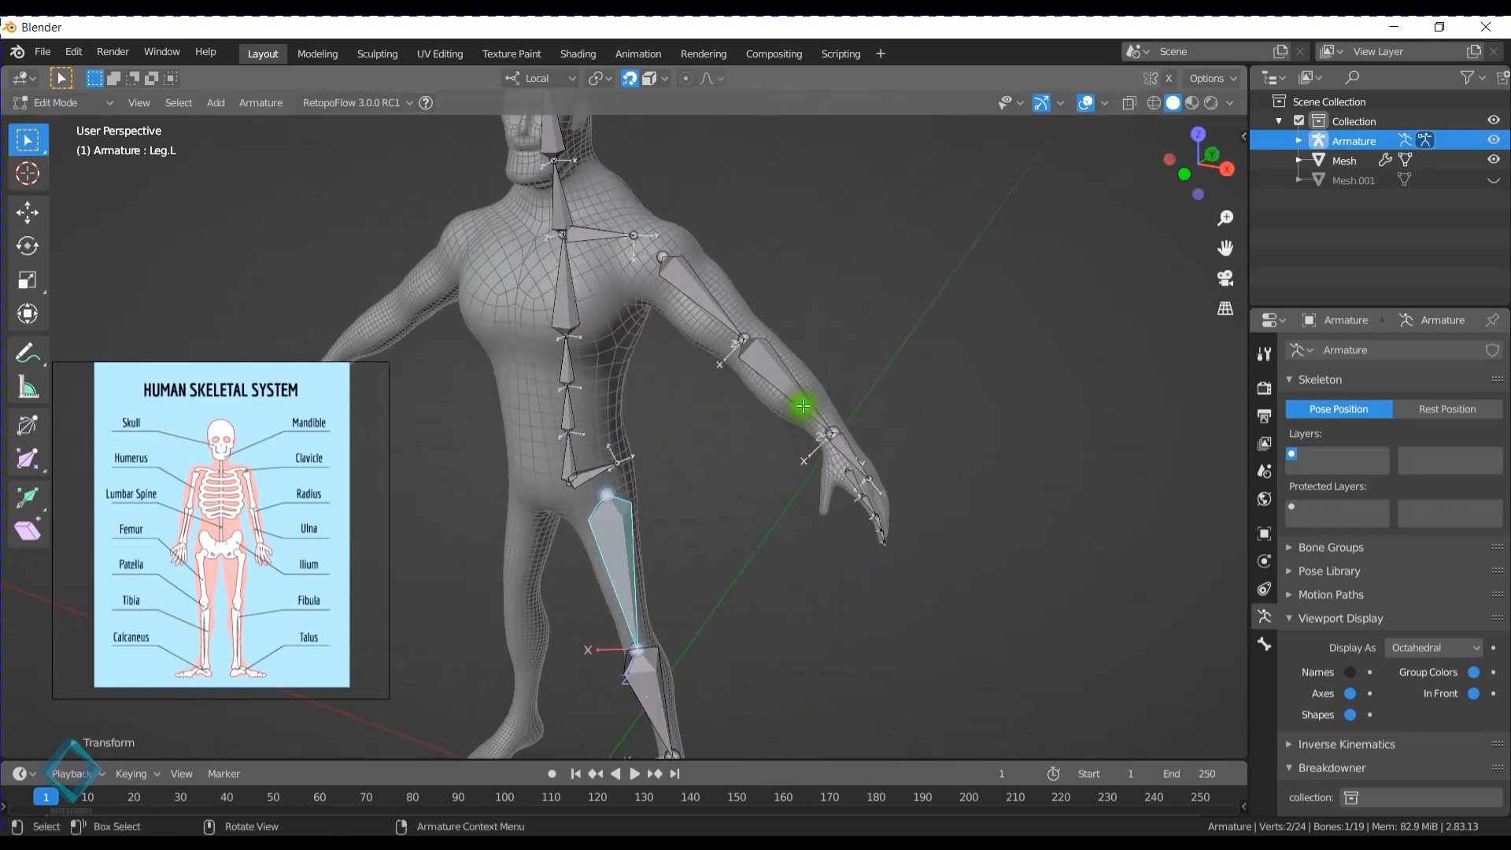
scroll(802, 406, "up", 3)
middle_click_drag(900, 444, 819, 447, "shift")
scroll(853, 428, "up", 3)
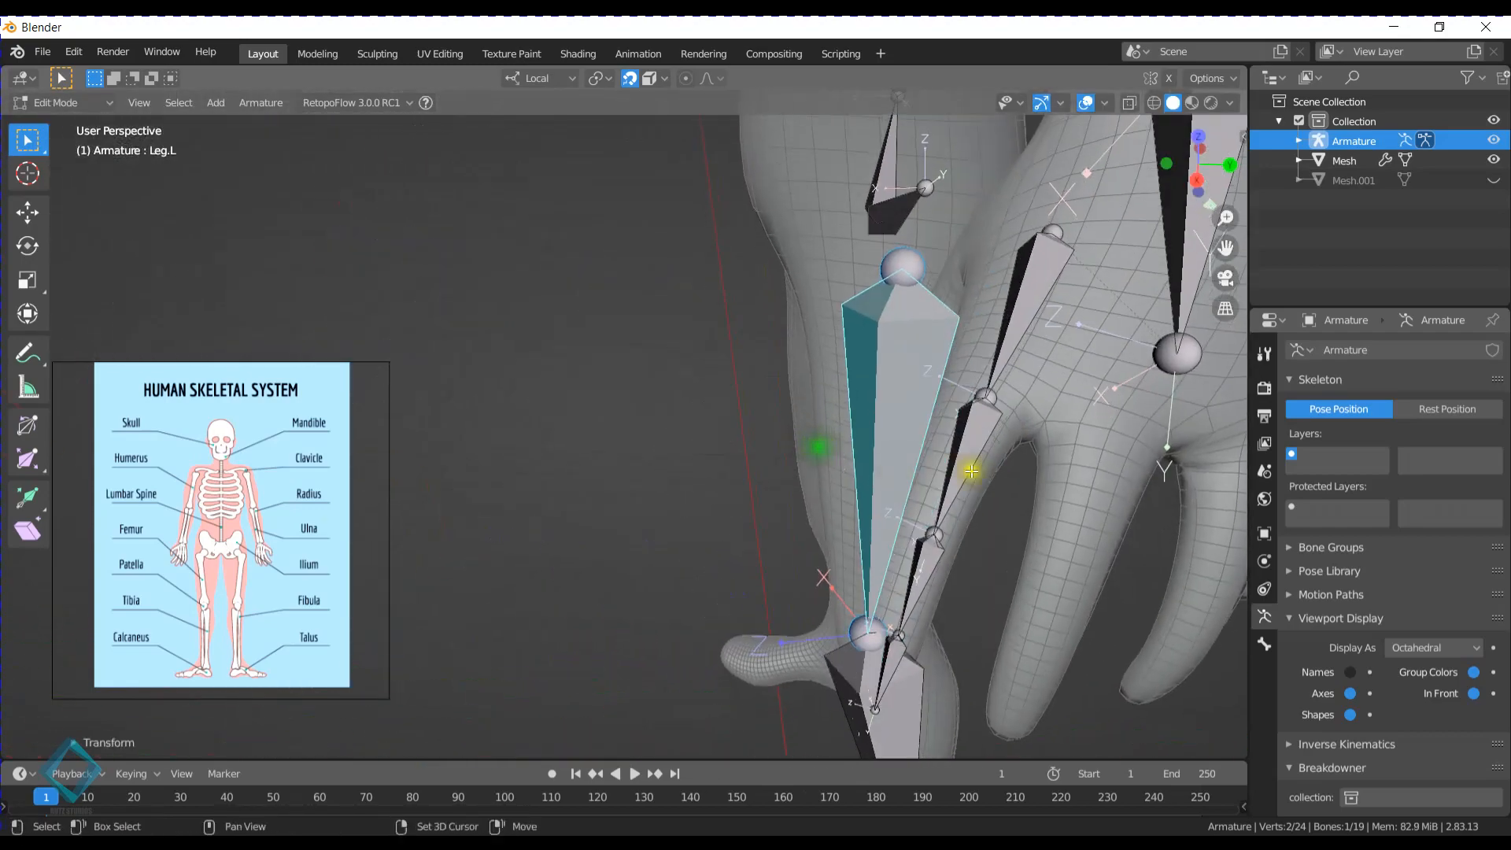
middle_click_drag(971, 471, 756, 428, "shift")
middle_click_drag(865, 419, 776, 411)
left_click(668, 314)
scroll(729, 312, "down", 2)
middle_click_drag(728, 317, 802, 383, "shift")
scroll(727, 360, "up", 2)
left_click(755, 354)
key("ctrl+r")
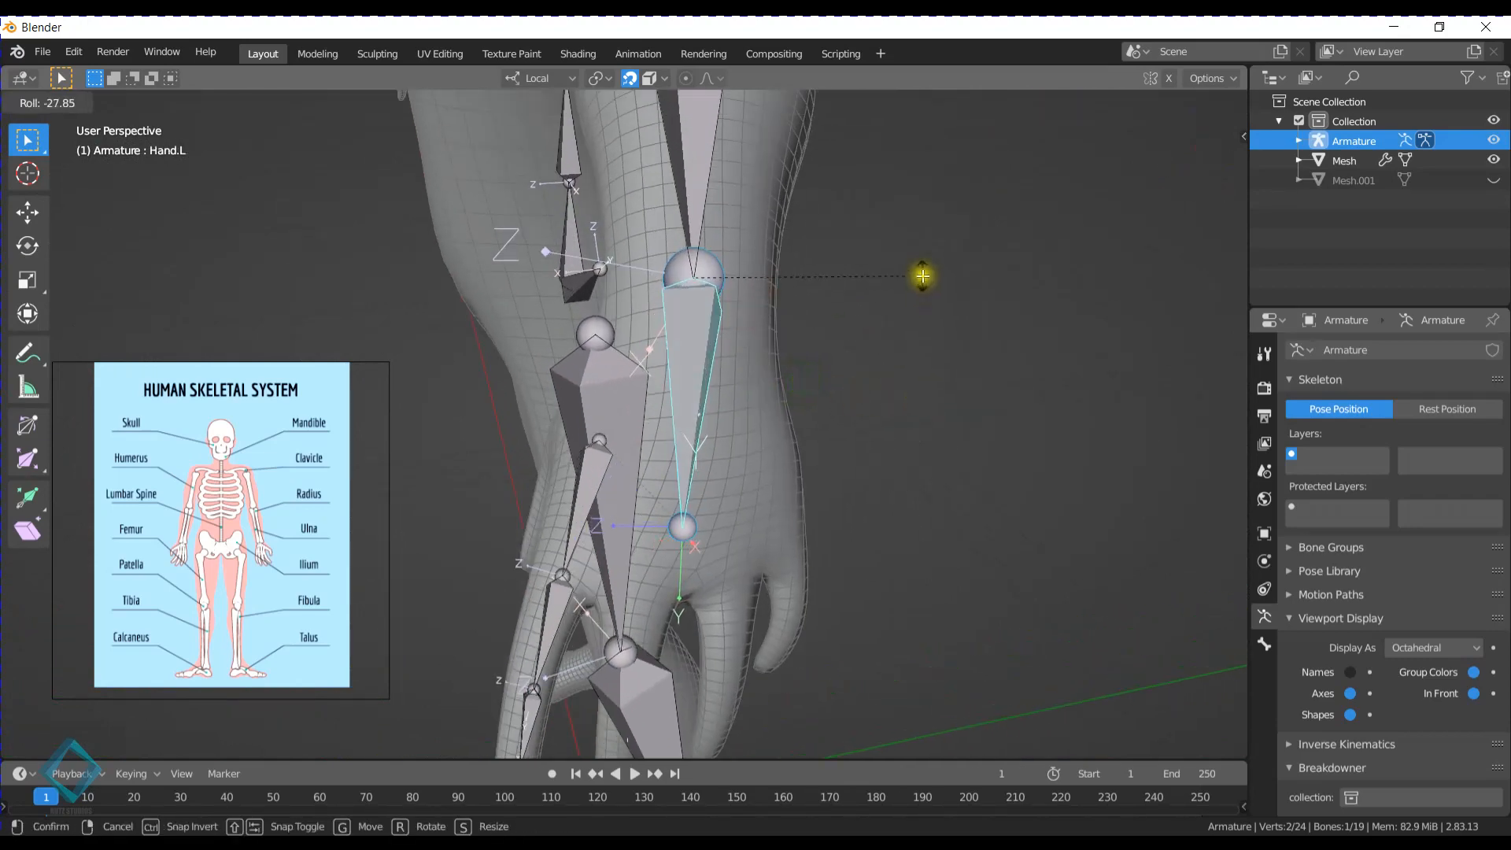
left_click(622, 643)
- Roll the Index.L and Index.L.001 bones so their X axes point sideways across the finger, matching the hand bone
middle_click_drag(748, 529, 782, 347, "shift")
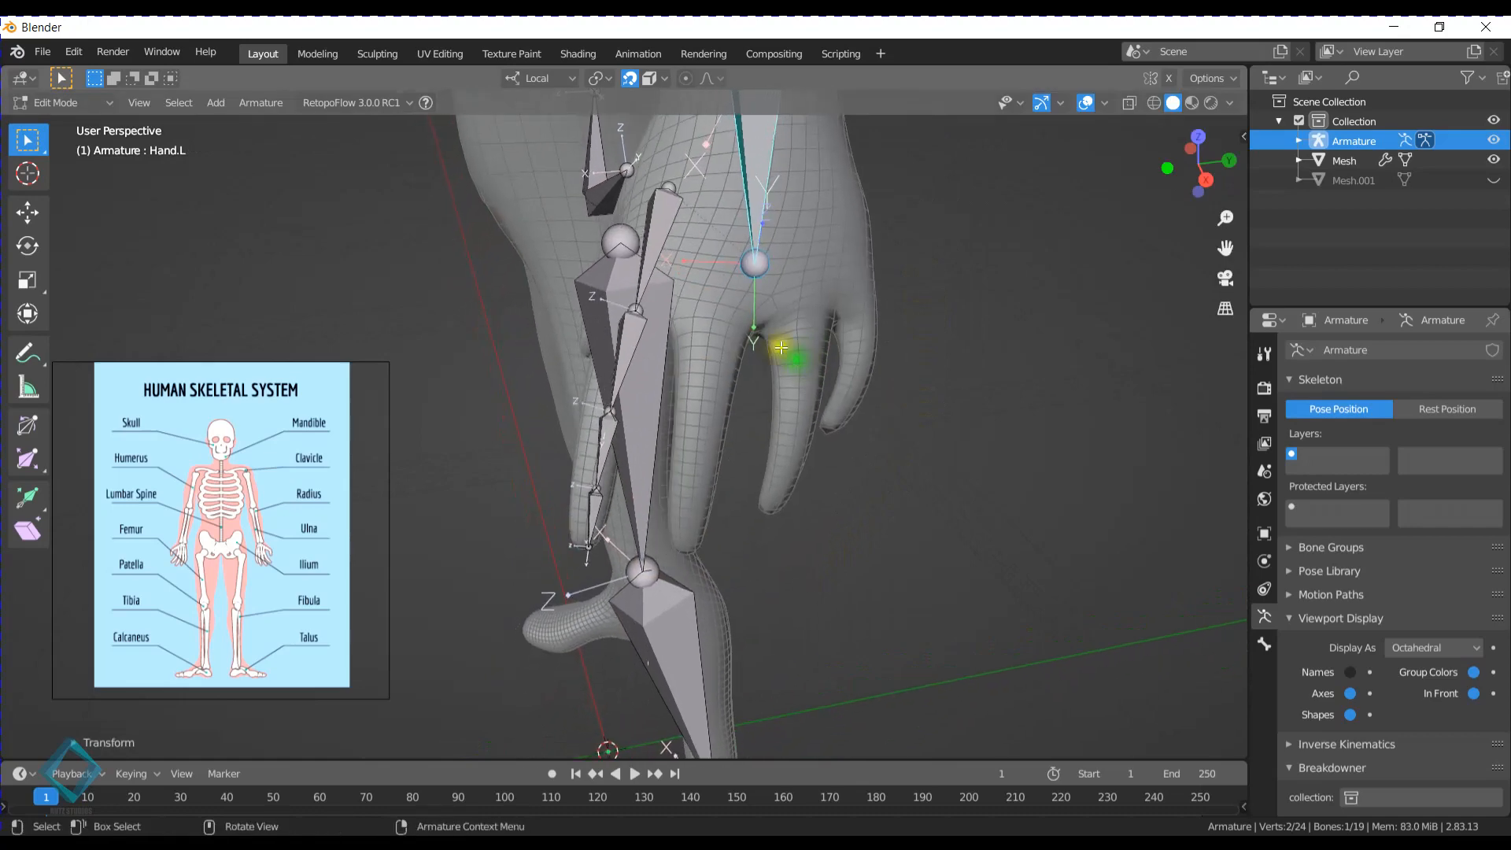
left_click(634, 310)
key("ctrl+r")
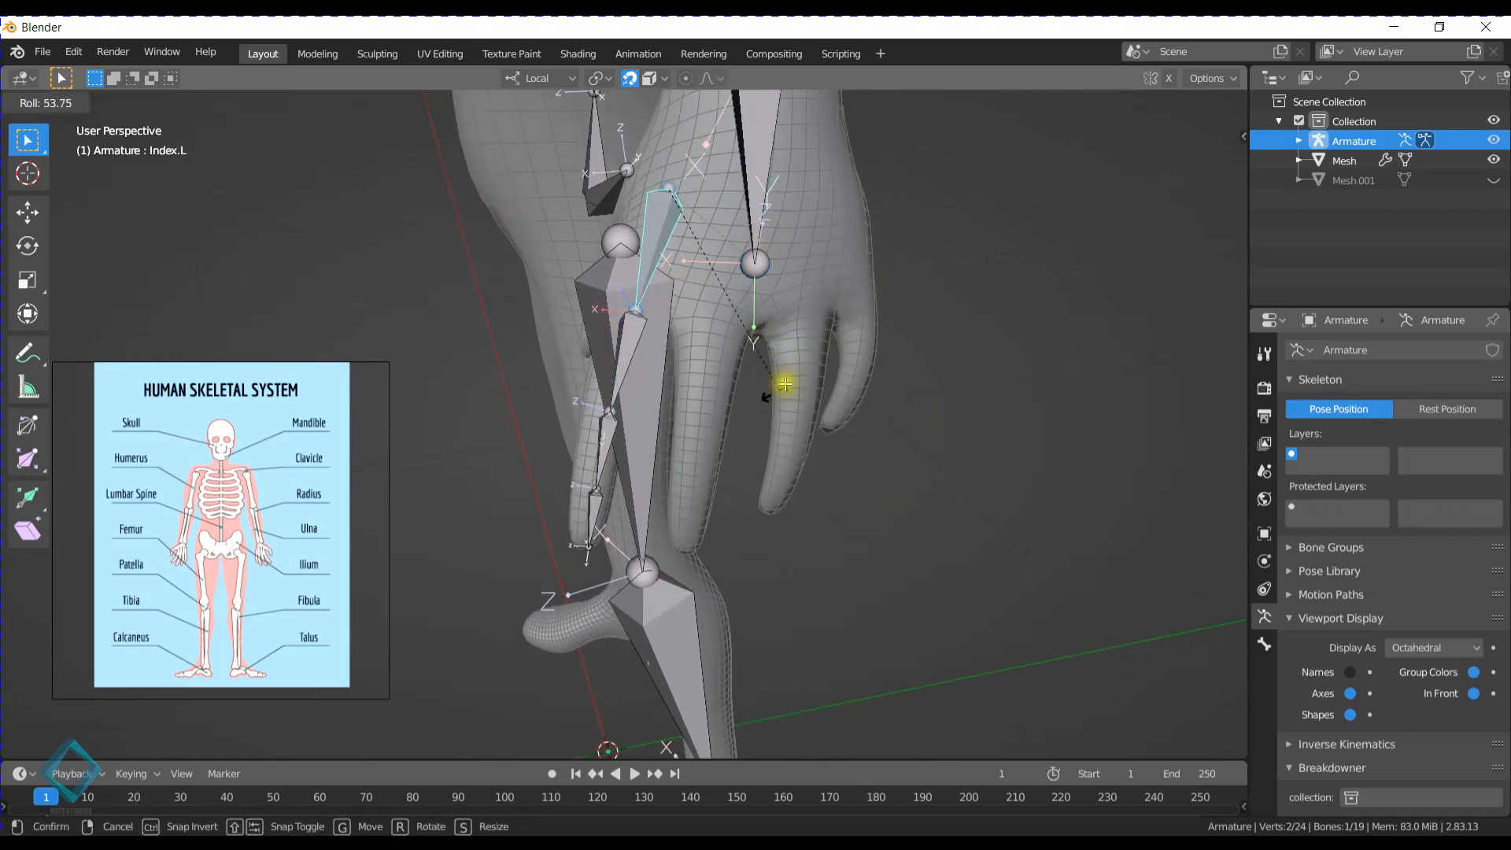
left_click(683, 477)
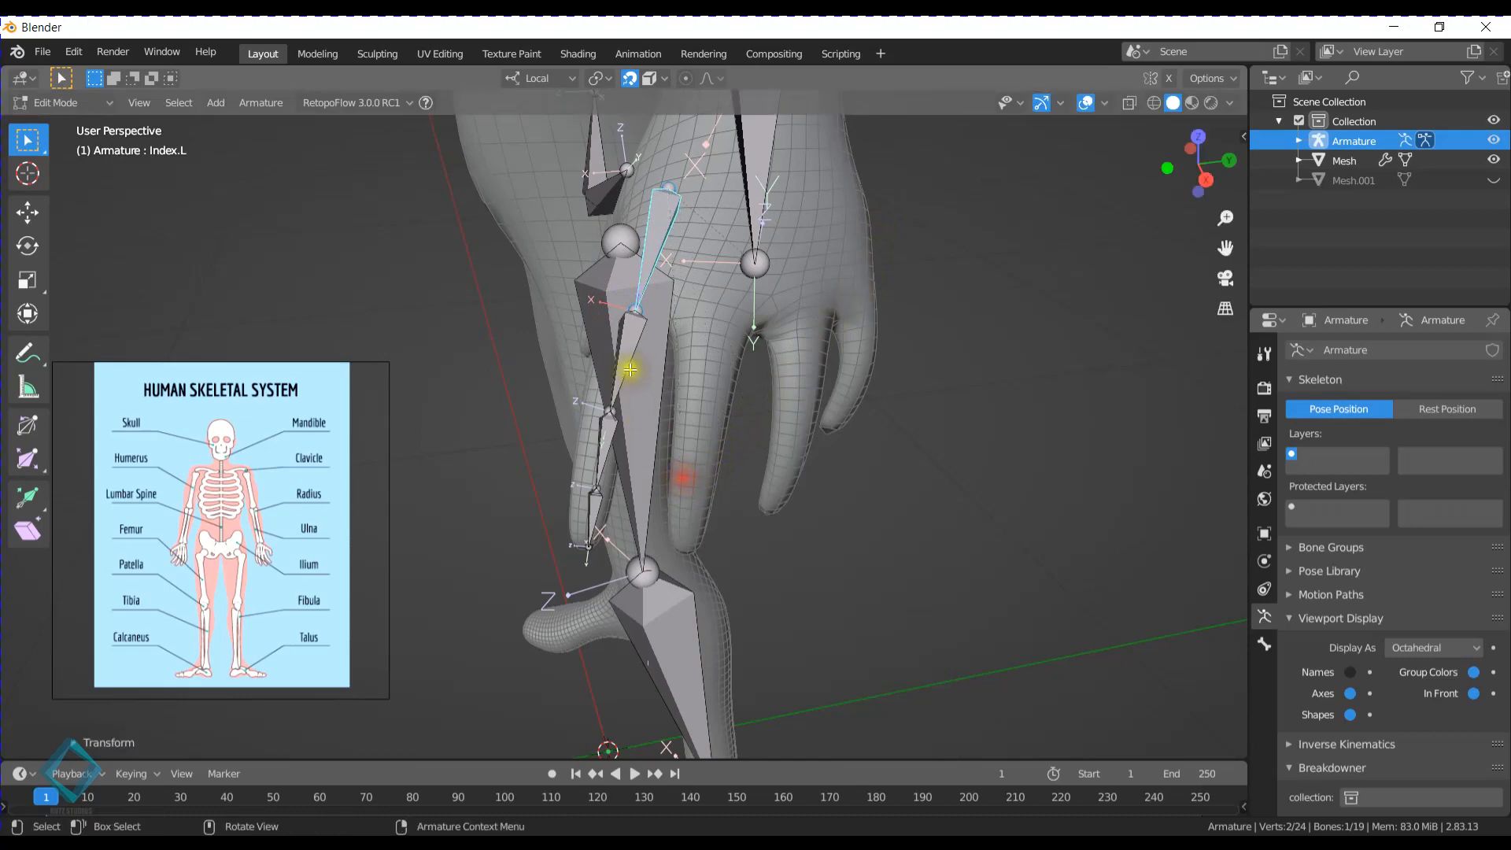
left_click(626, 364)
key("ctrl+r")
left_click(698, 582)
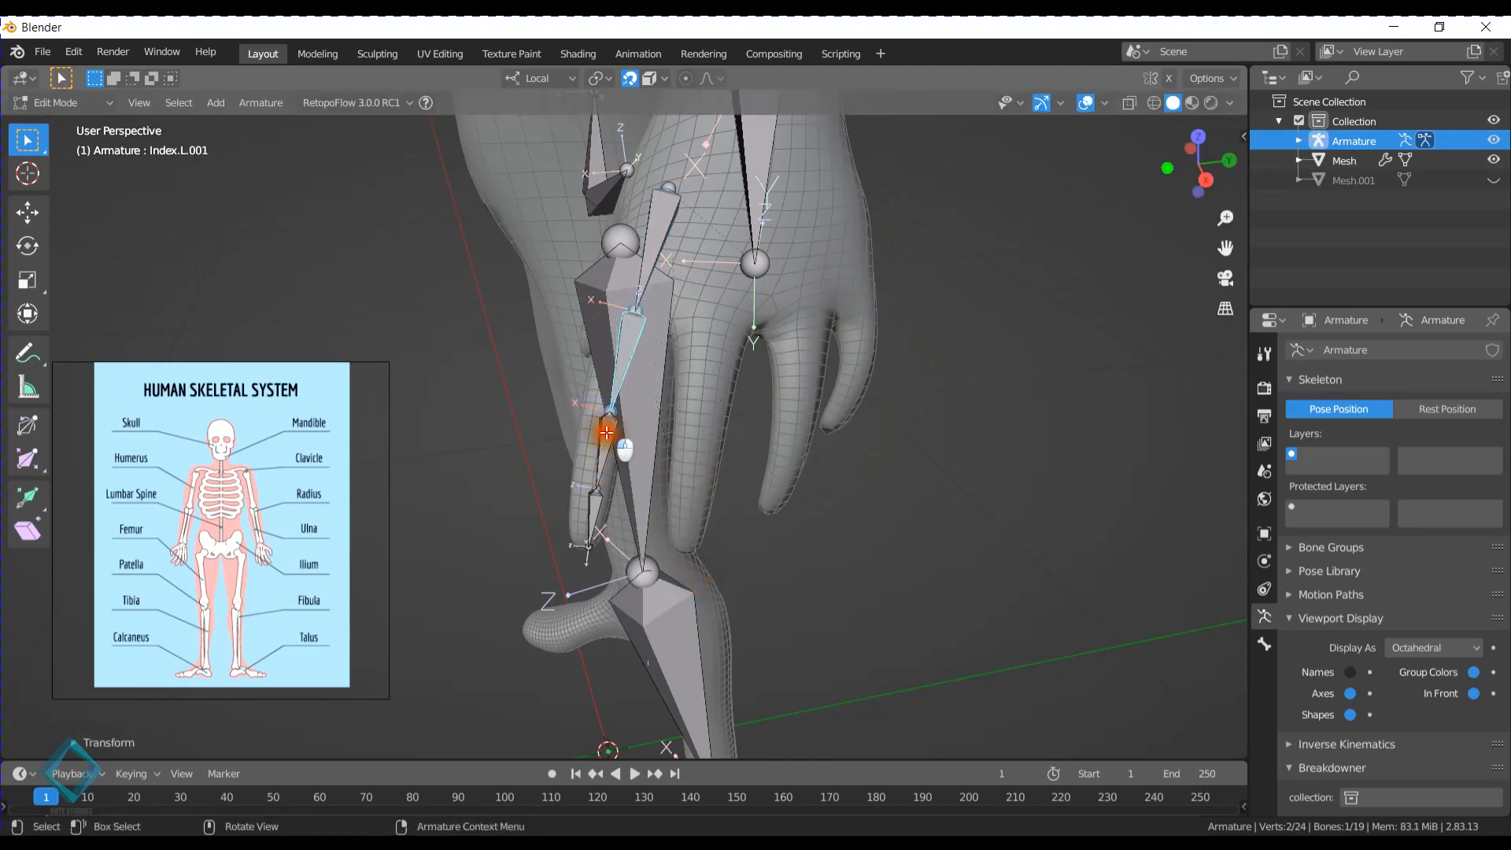
- Adjust the roll of Index.L.002 to match the other index finger bones, and roll Index.L.003 by about 71°
left_click(600, 437)
key("ctrl+r")
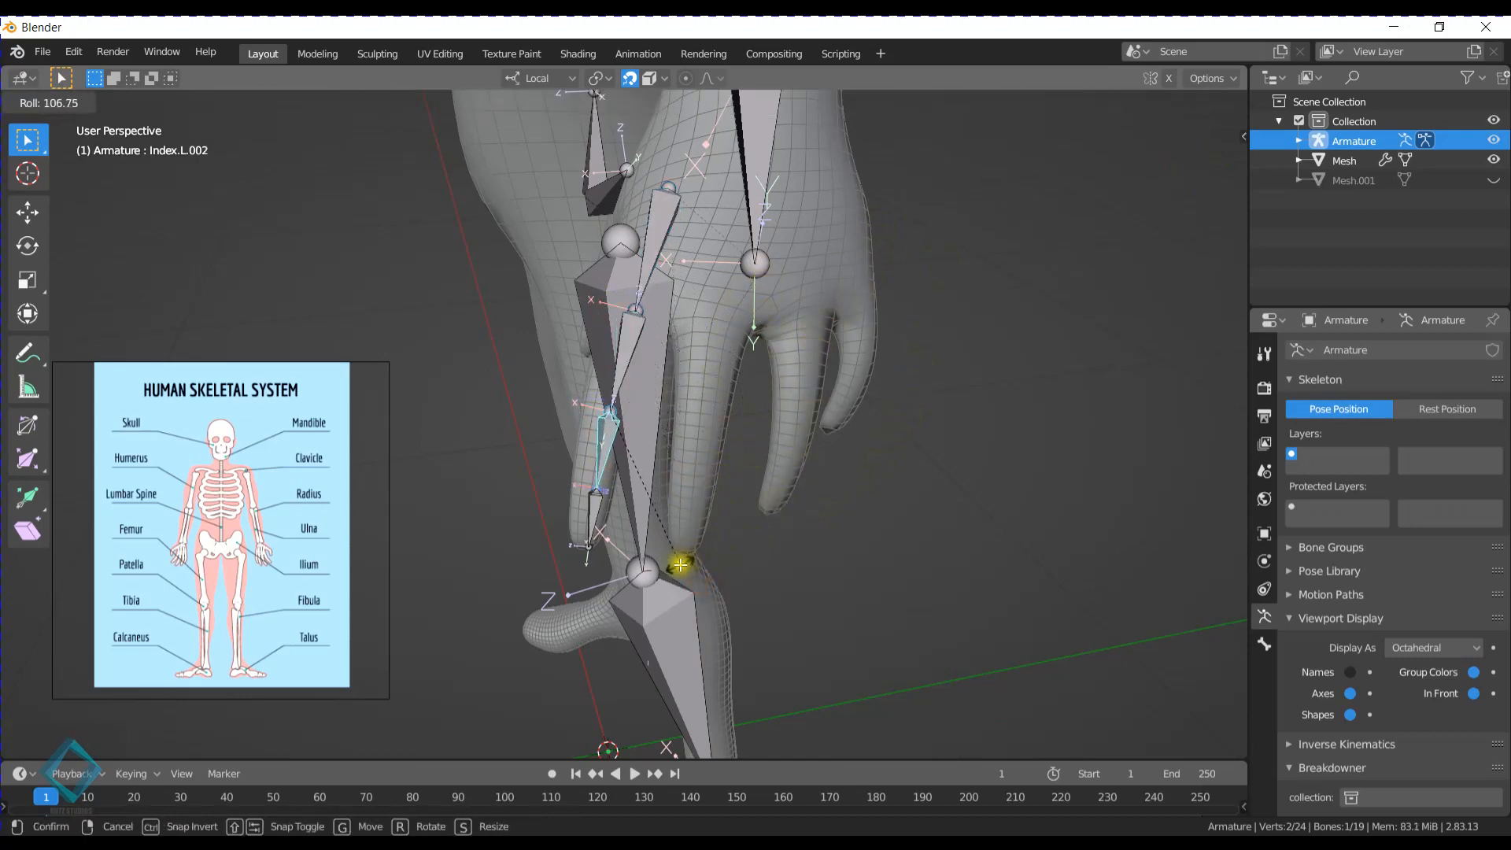
left_click(722, 488)
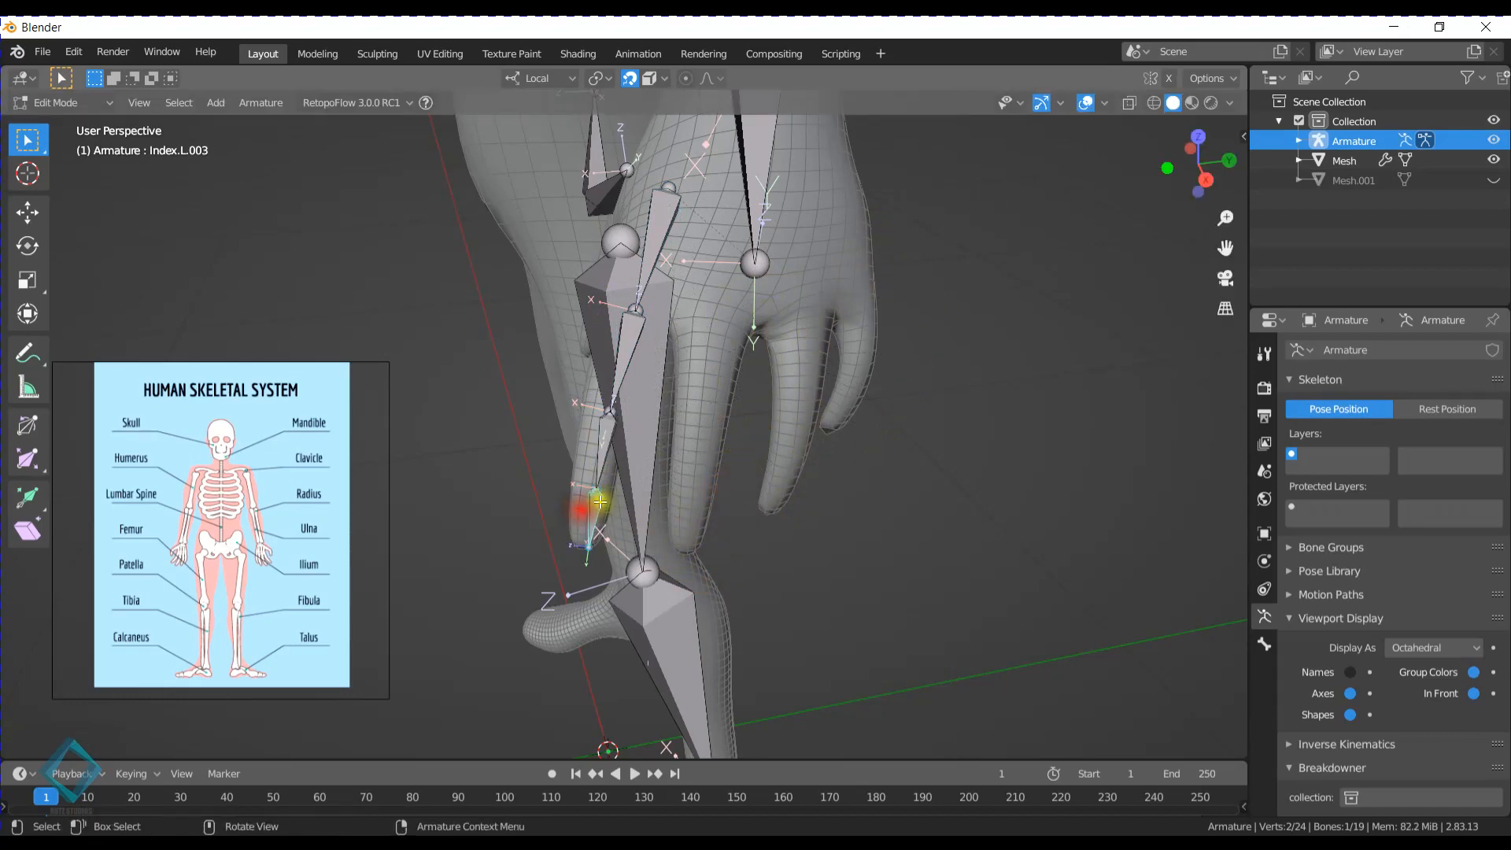
key("ctrl+r")
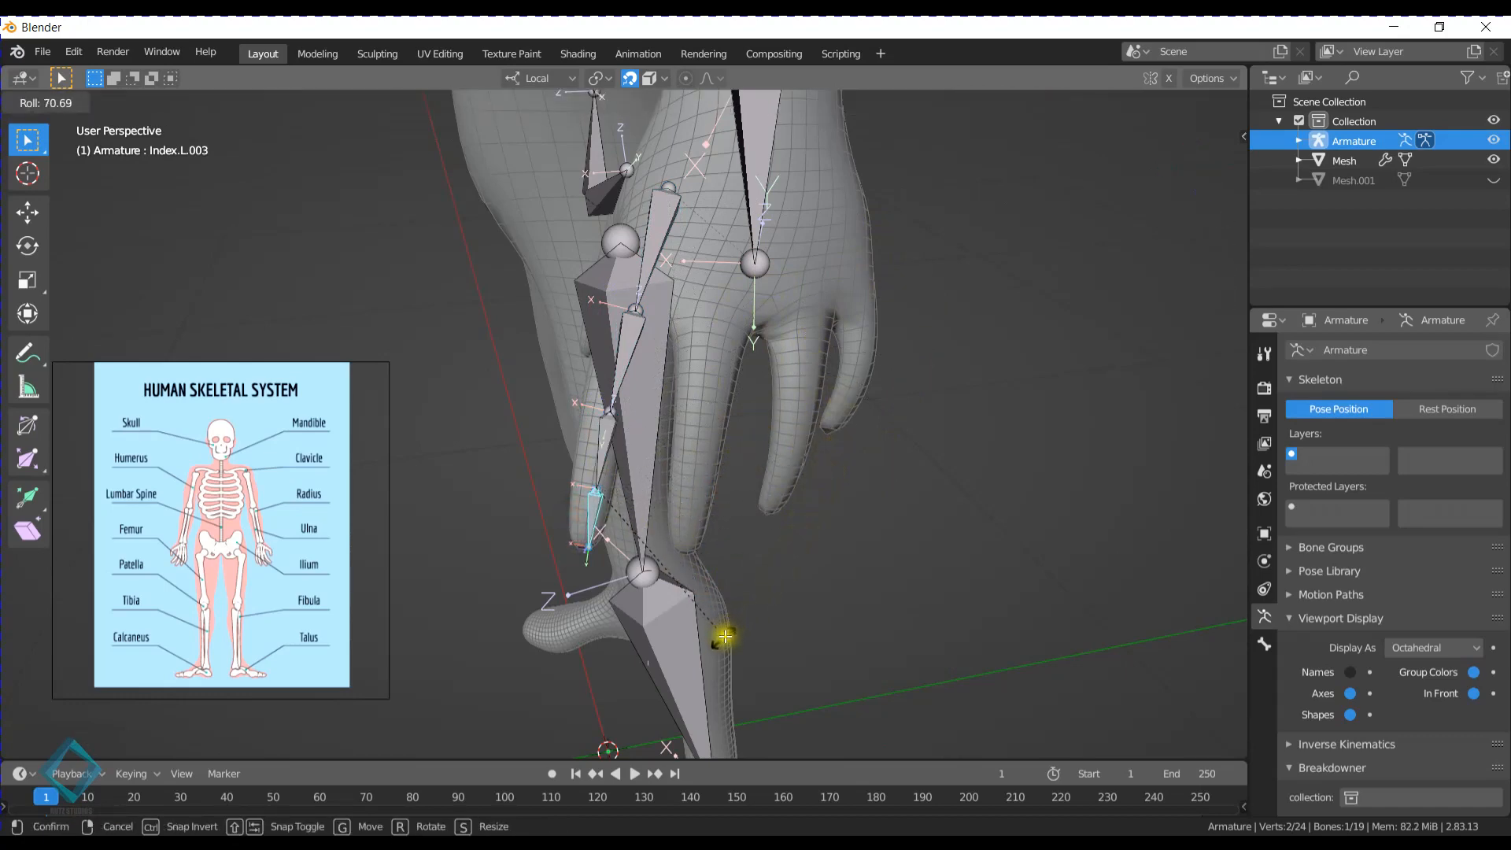
left_click(722, 637)
- Examine the axis directions of the left forearm, upper arm, collarbone, spine and leg bones
middle_click_drag(718, 638, 698, 567)
scroll(698, 567, "down", 2)
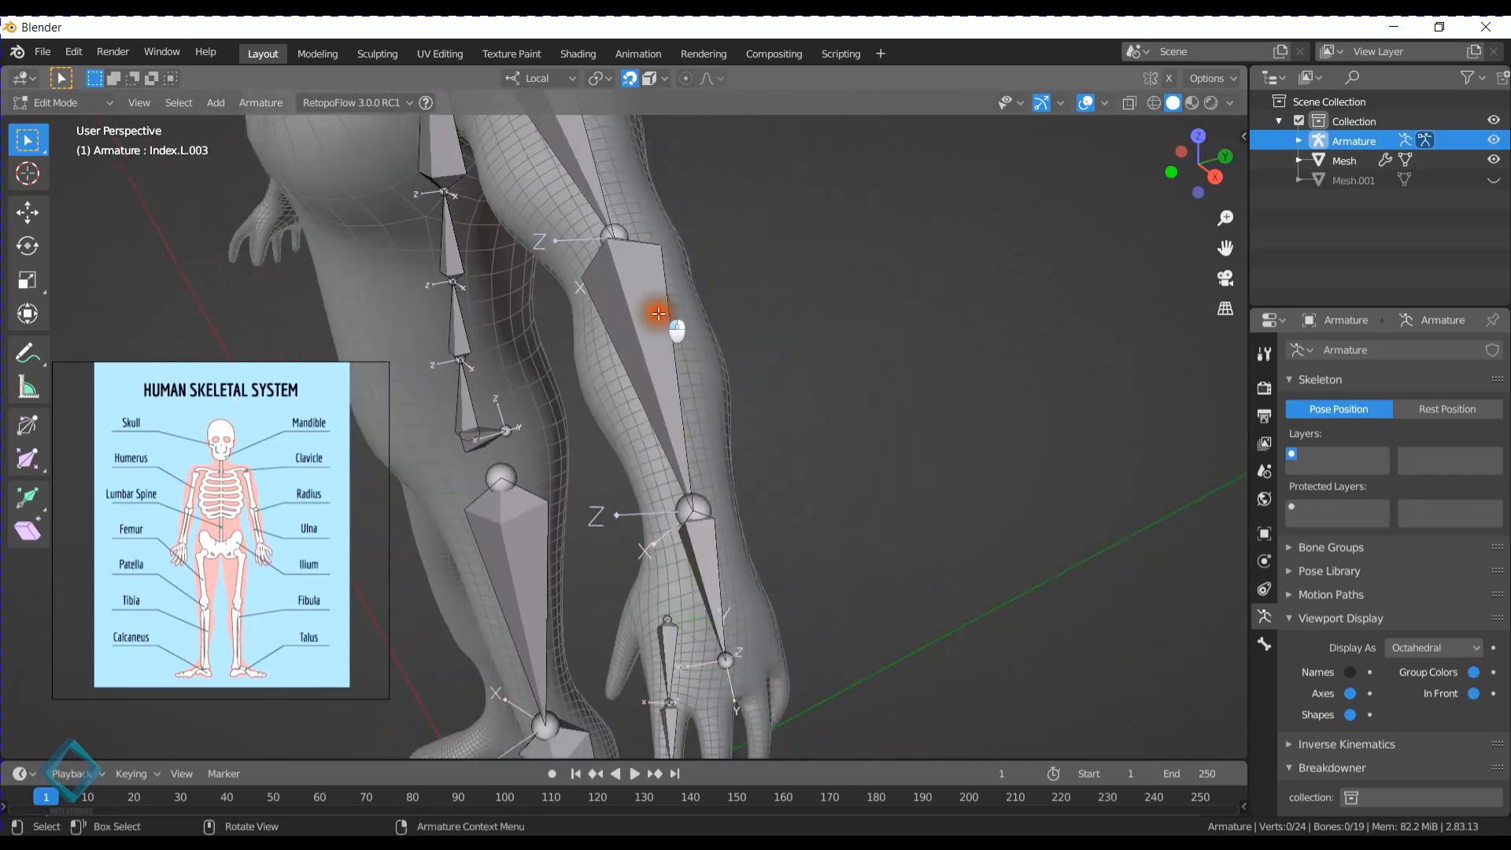
left_click(659, 314)
middle_click_drag(659, 314, 745, 540)
left_click(567, 315)
middle_click_drag(624, 415, 725, 459, "shift")
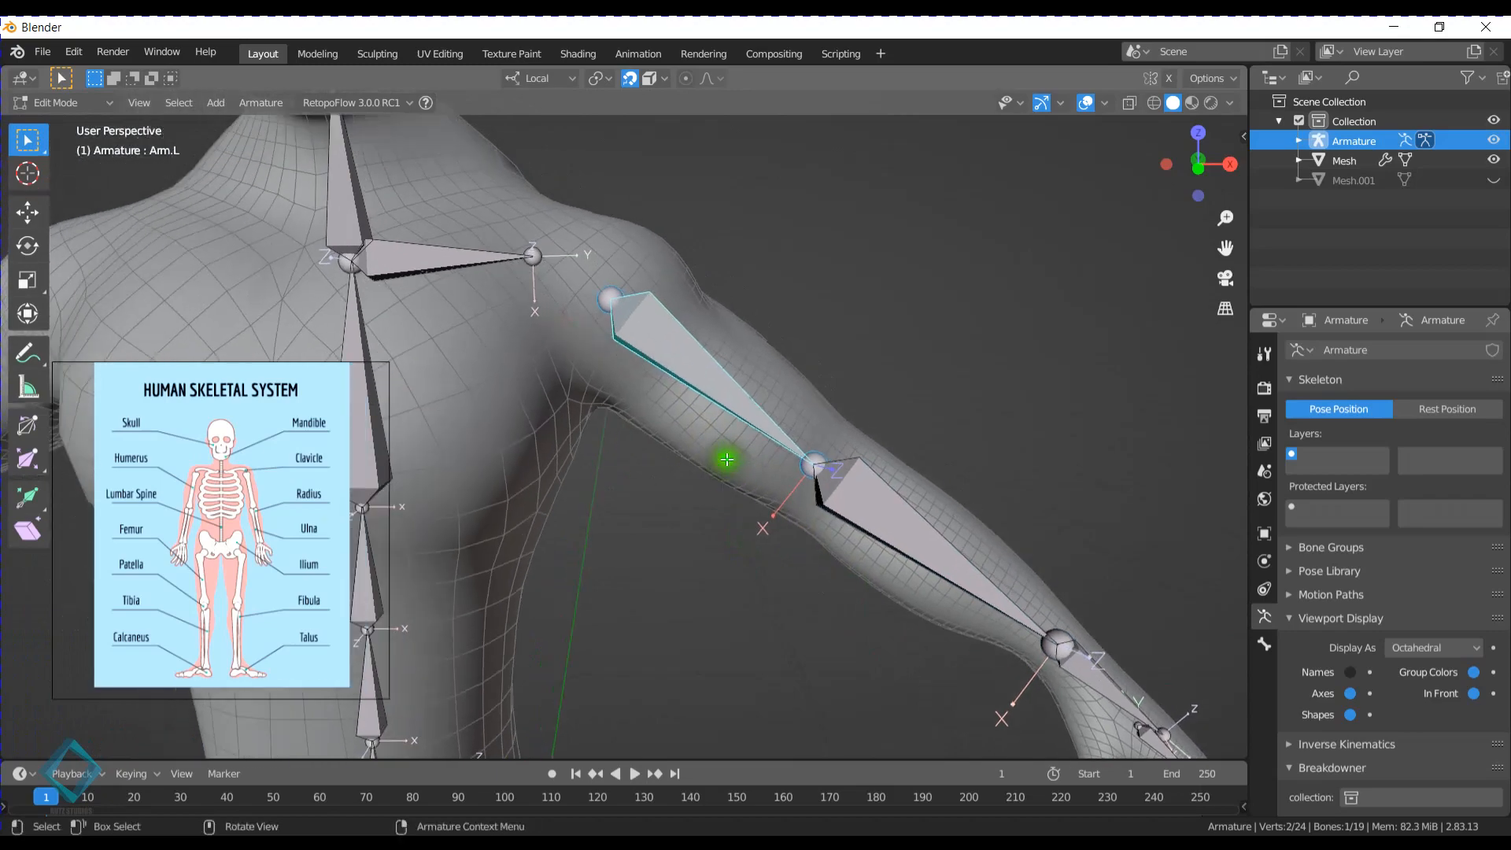
middle_click_drag(989, 595, 867, 482, "shift")
middle_click_drag(565, 363, 867, 511, "shift")
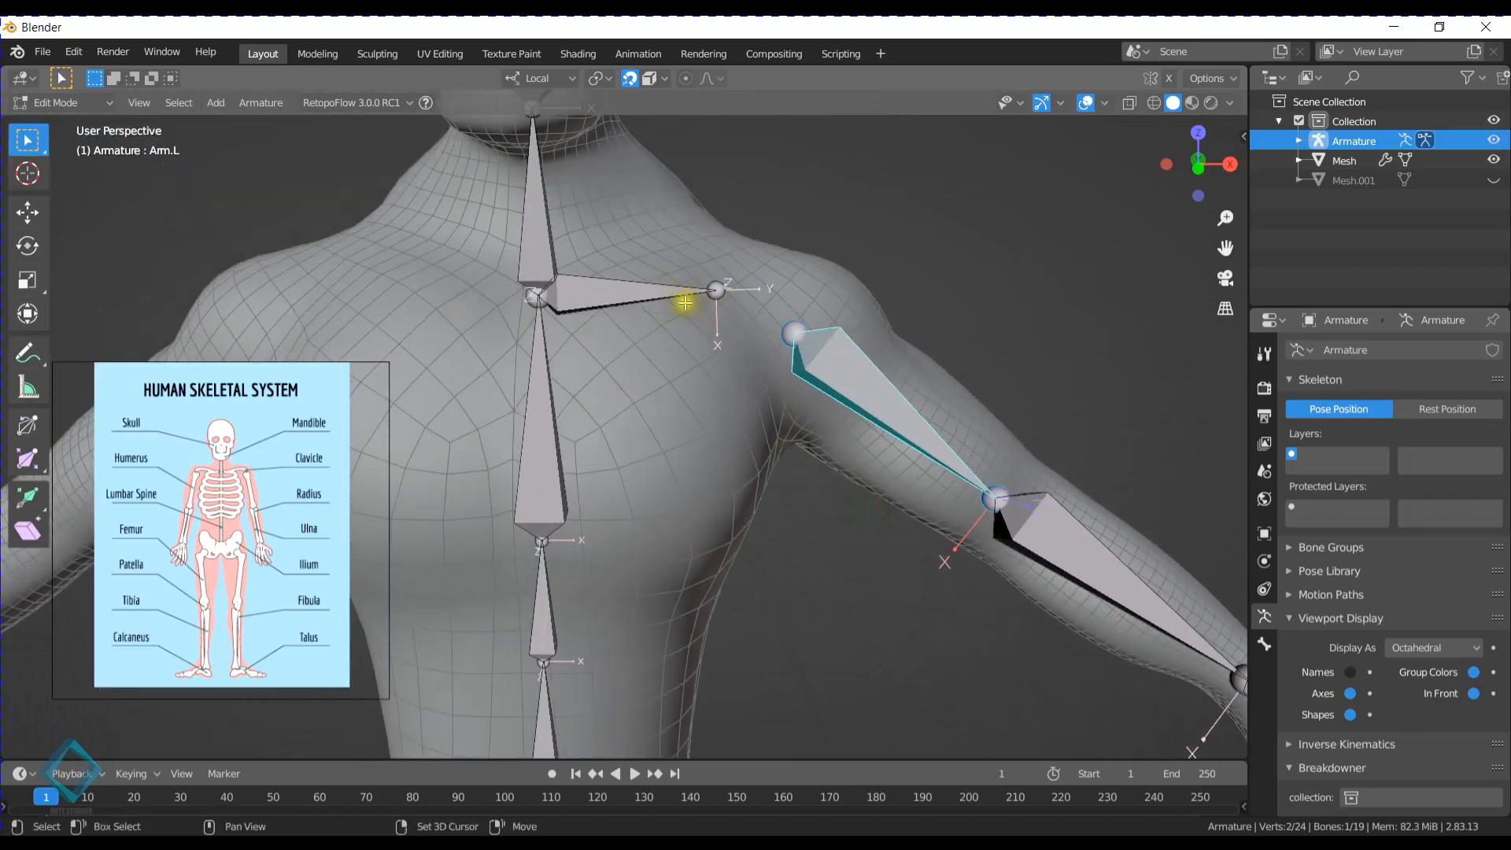
middle_click_drag(686, 303, 643, 477, "shift")
middle_click_drag(662, 602, 668, 350, "shift")
scroll(709, 527, "down", 4)
middle_click_drag(709, 530, 661, 250, "shift")
middle_click_drag(711, 441, 661, 283, "shift")
scroll(693, 403, "down", 2)
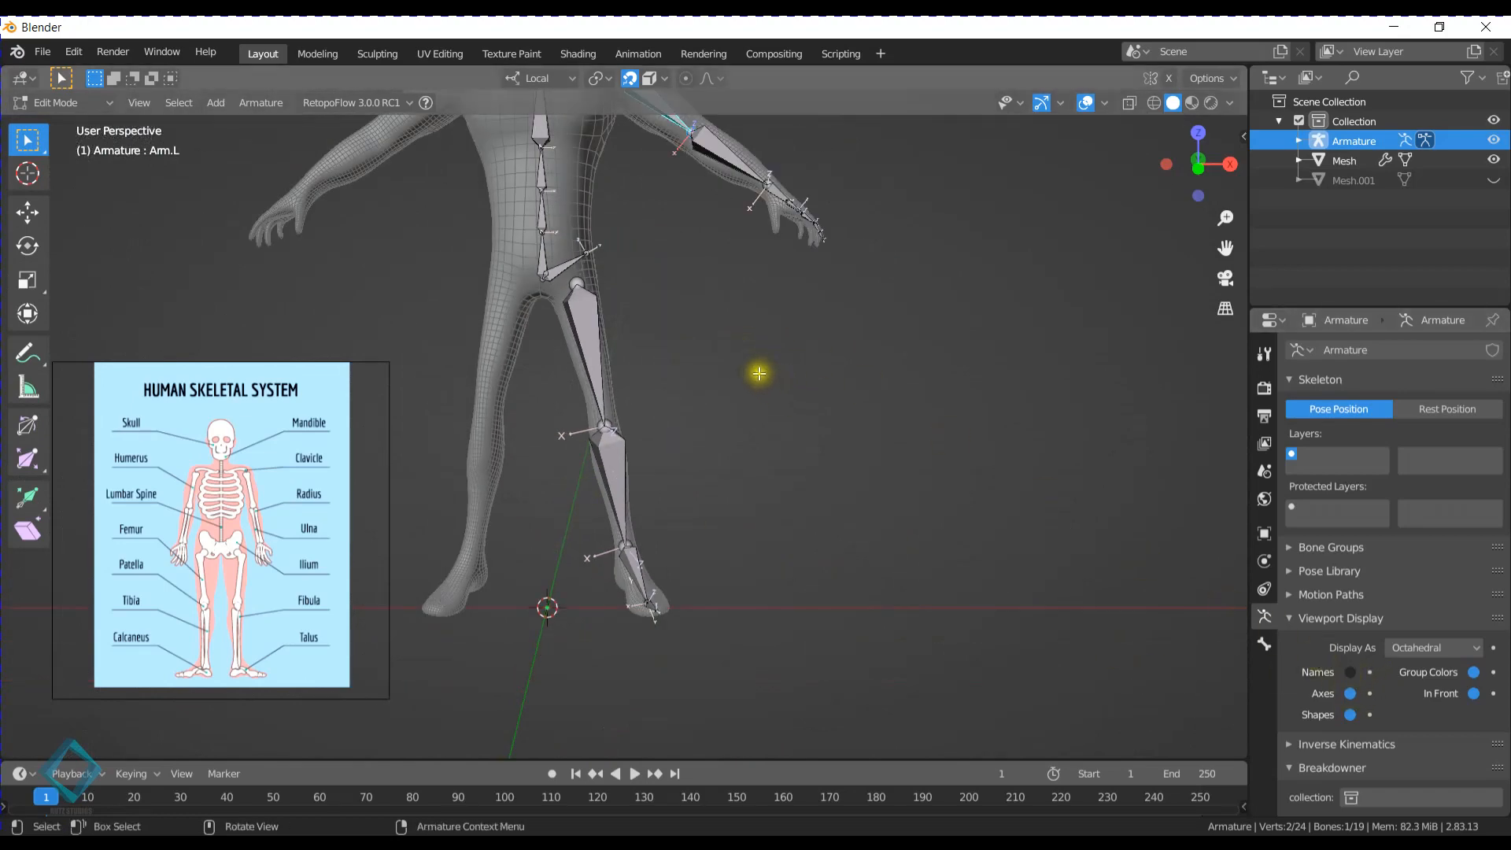
middle_click_drag(759, 373, 740, 385)
middle_click_drag(698, 240, 703, 333, "shift")
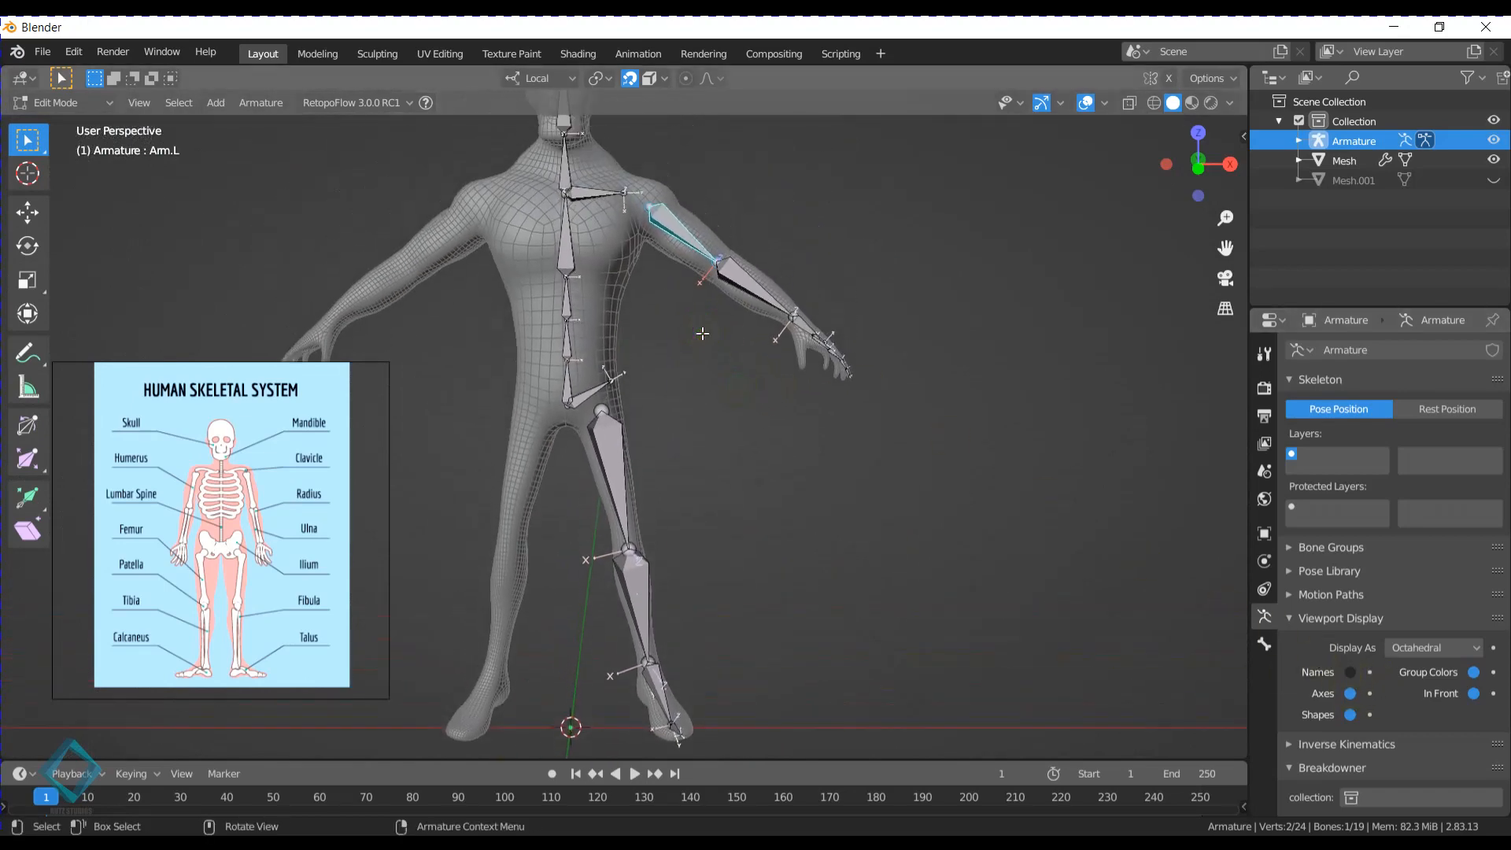
- Symmetrize all bones of the armature to the right side, and undo the symmetrize
key("a")
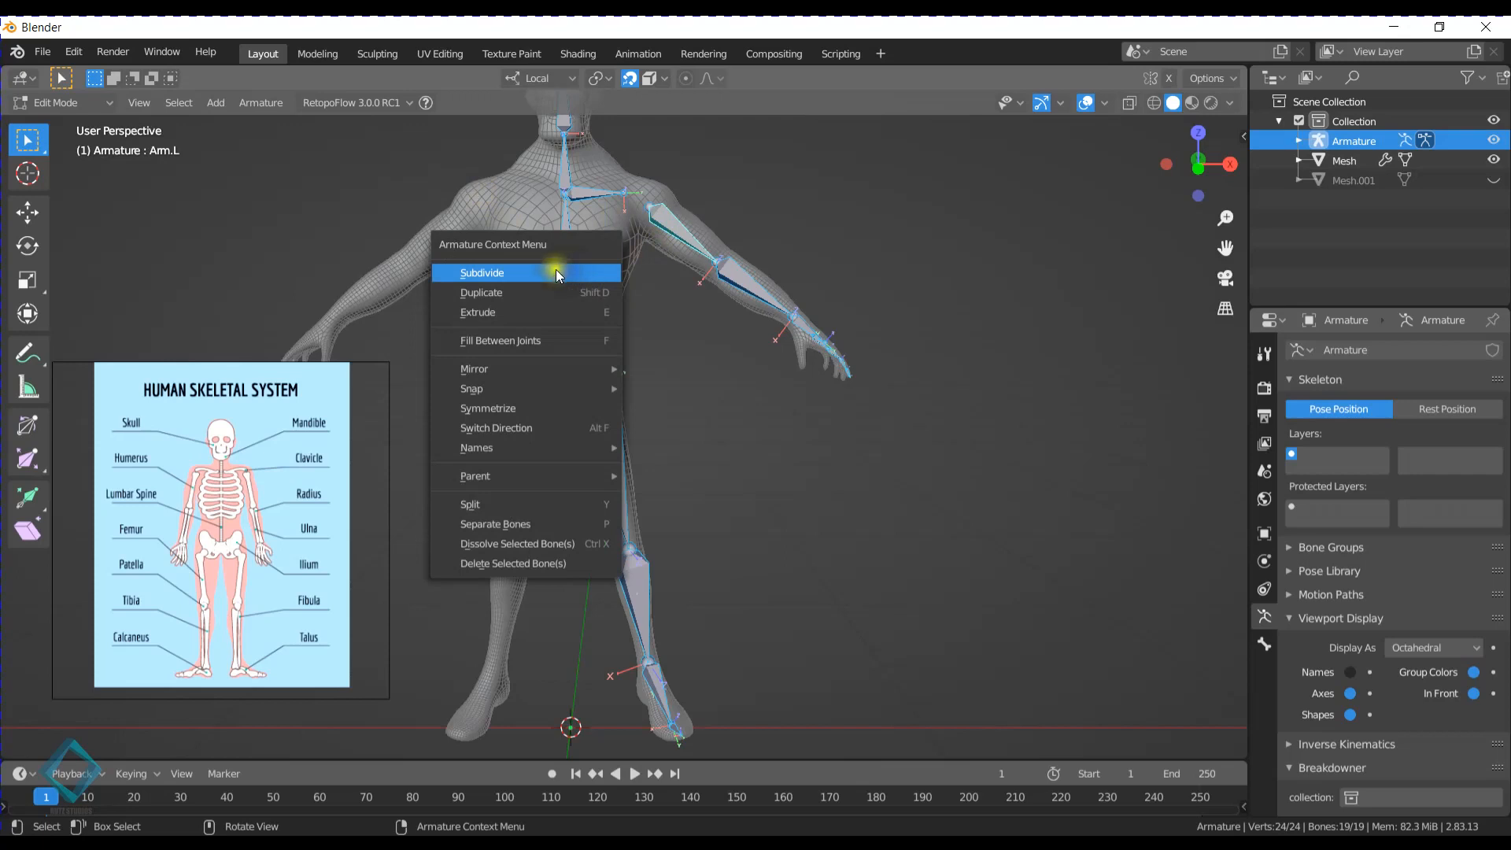
left_click(500, 409)
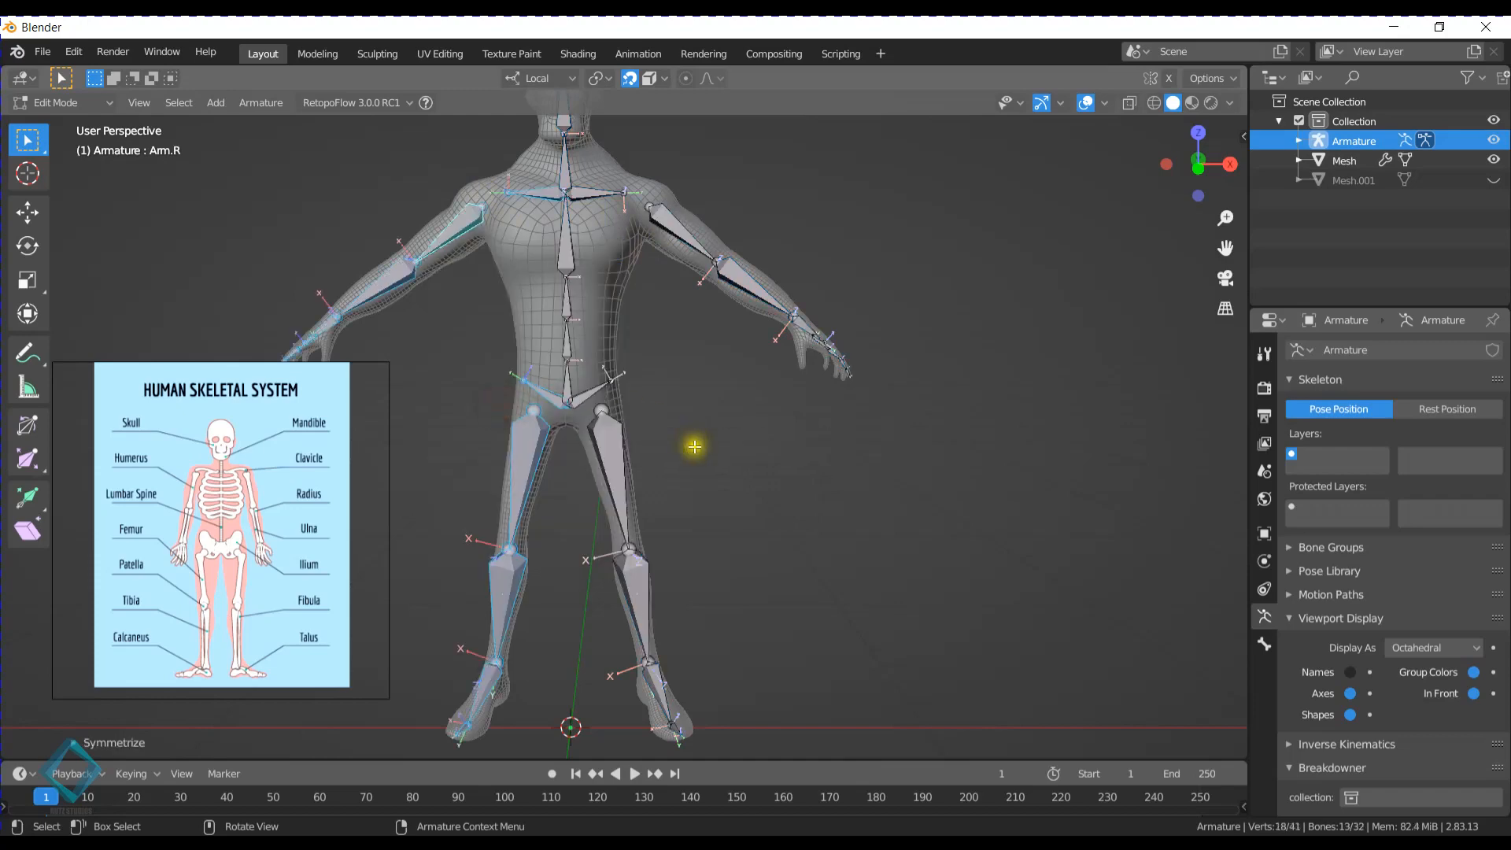
middle_click_drag(496, 485, 564, 452)
middle_click_drag(737, 449, 671, 354, "shift")
key("ctrl+z")
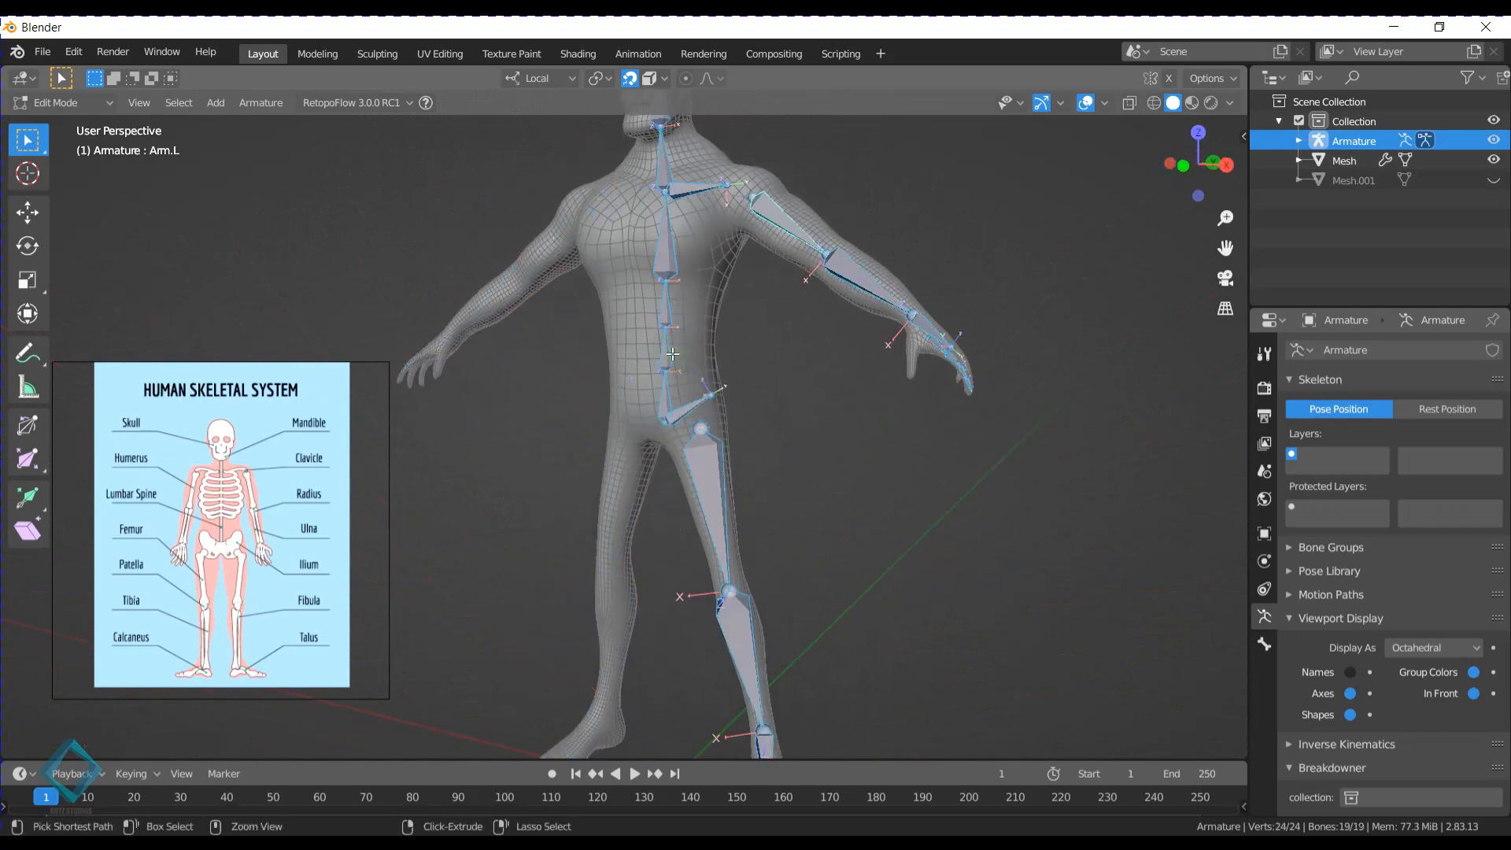
- Select the left thigh bone Leg.L and rename it Leg, without the side suffix
middle_click_drag(683, 425, 621, 436)
middle_click_drag(763, 493, 628, 377, "shift")
scroll(627, 377, "up", 5)
left_click(508, 290)
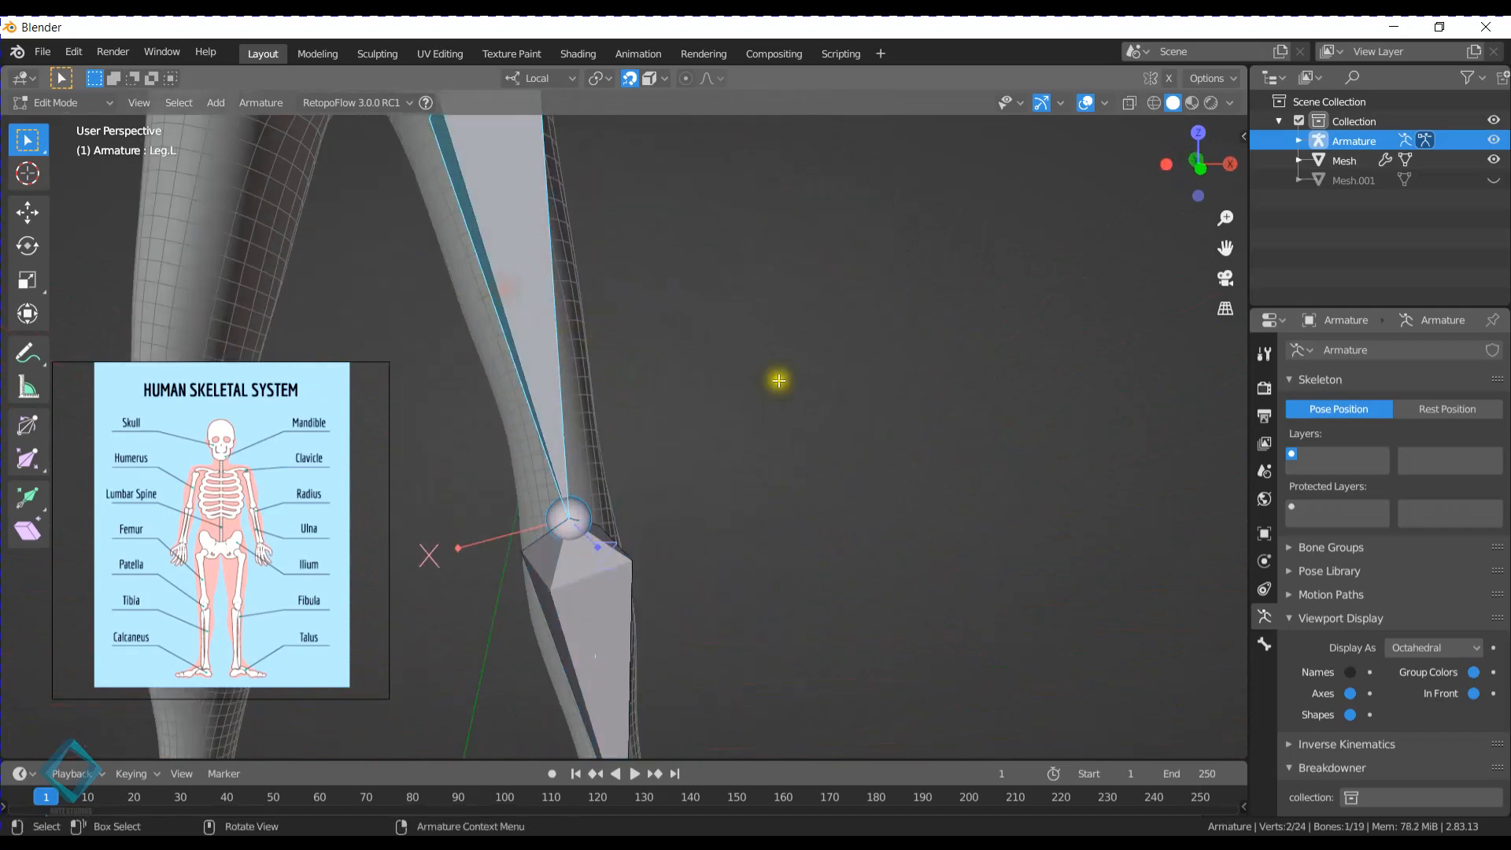
left_click(1264, 643)
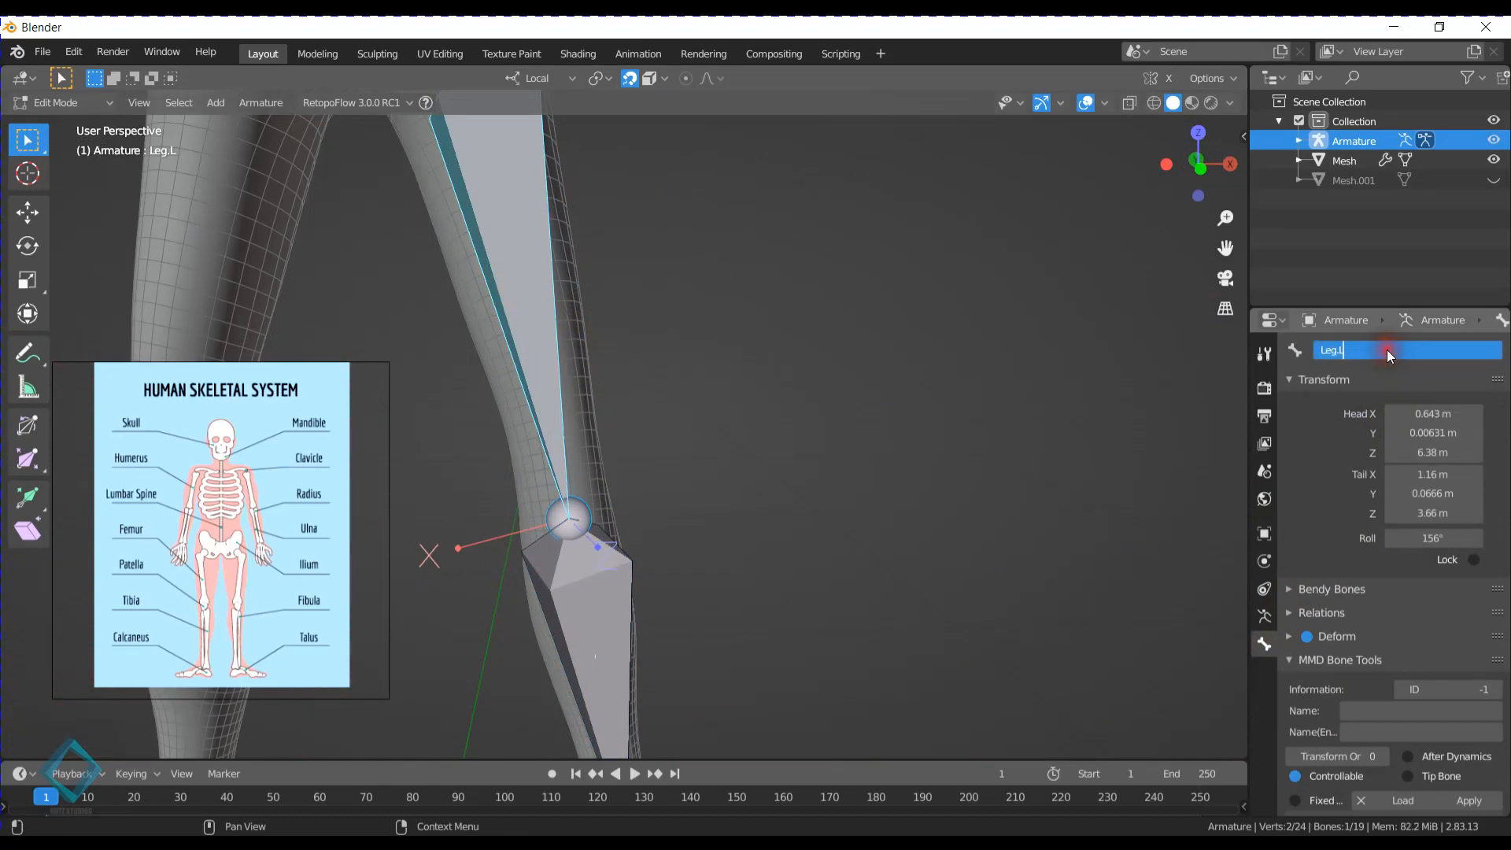
key("Return")
scroll(600, 338, "down", 3)
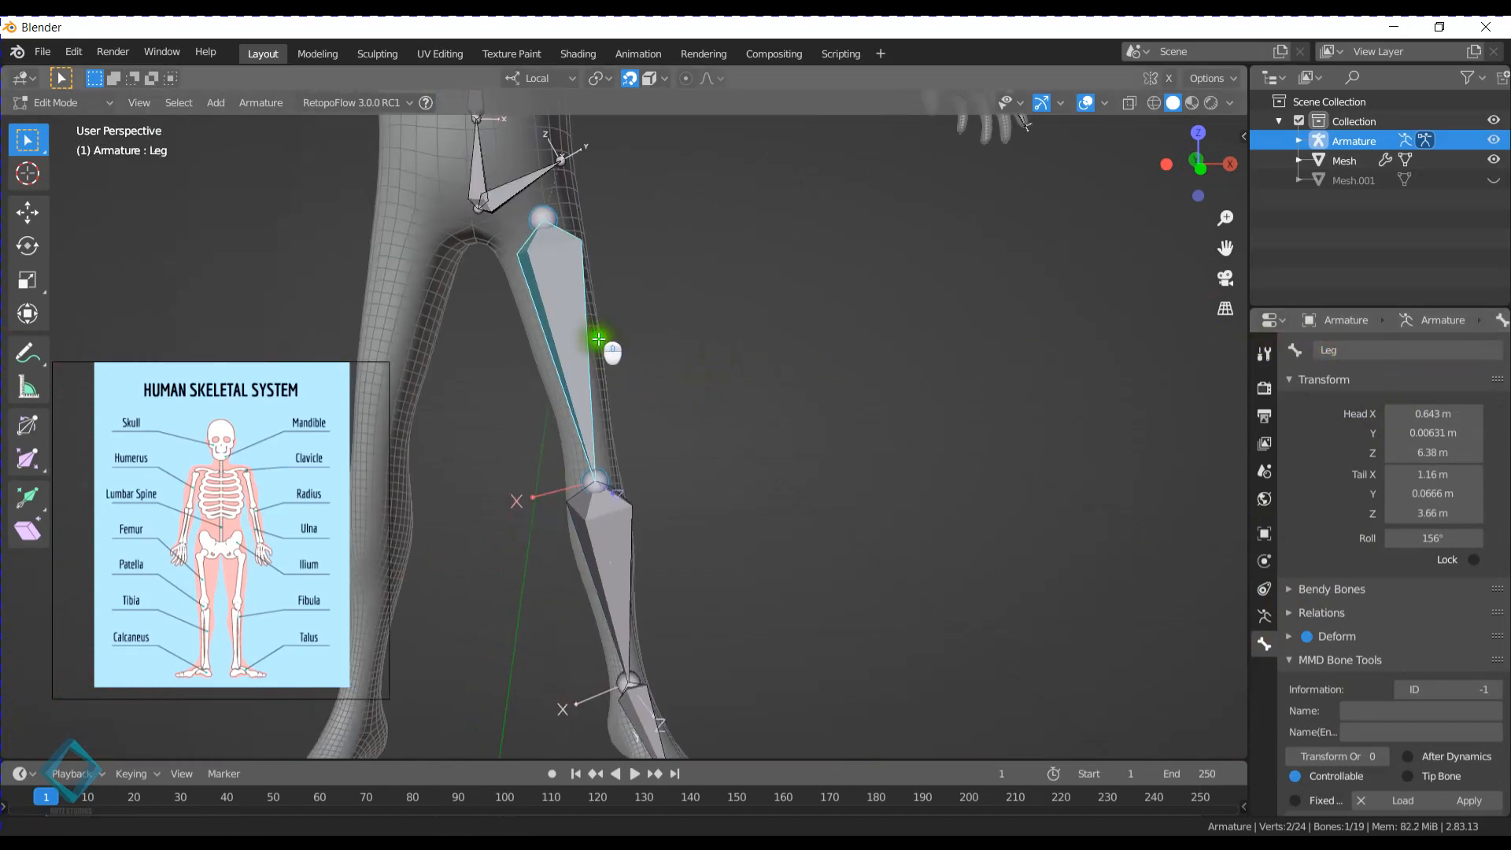
- Symmetrize all bones with the unsuffixed Leg bone included, and compare the thighs on both sides
middle_click_drag(601, 337, 684, 415, "shift")
key("a")
scroll(684, 415, "down", 5)
right_click(665, 428)
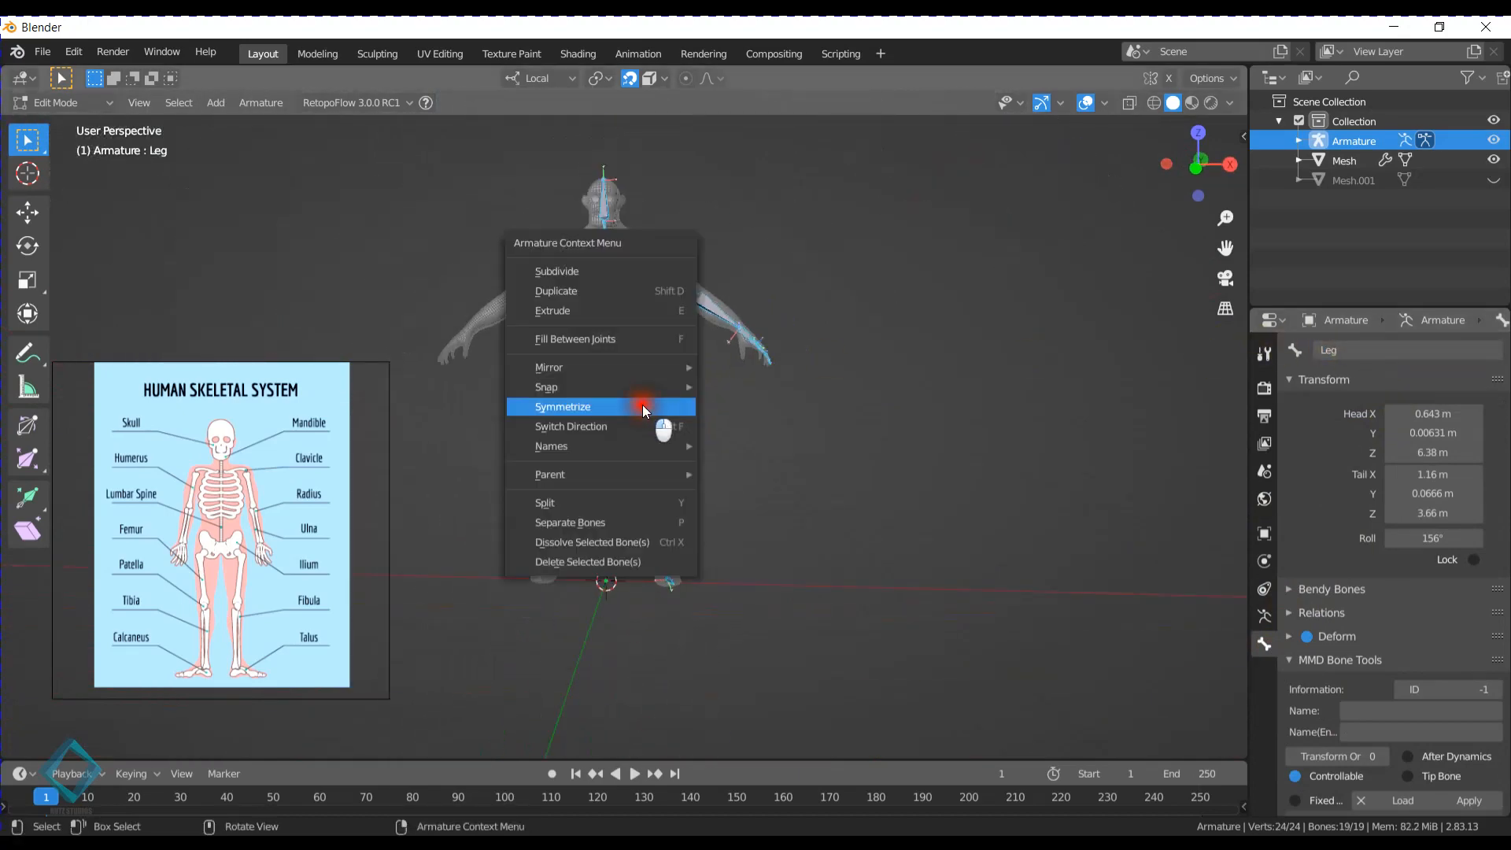
left_click(643, 410)
scroll(692, 449, "up", 8)
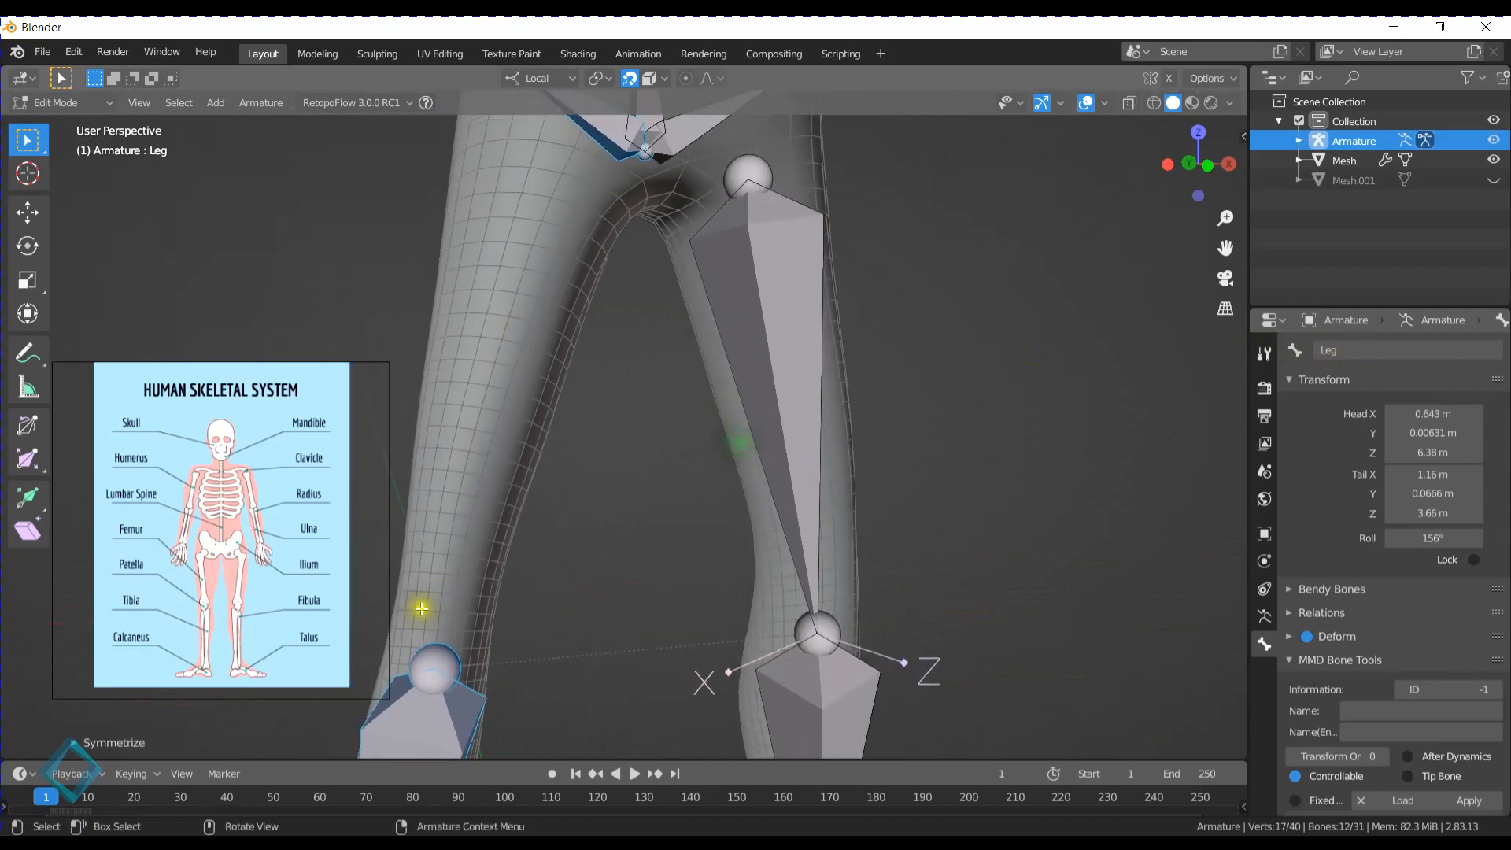
scroll(524, 417, "down", 7)
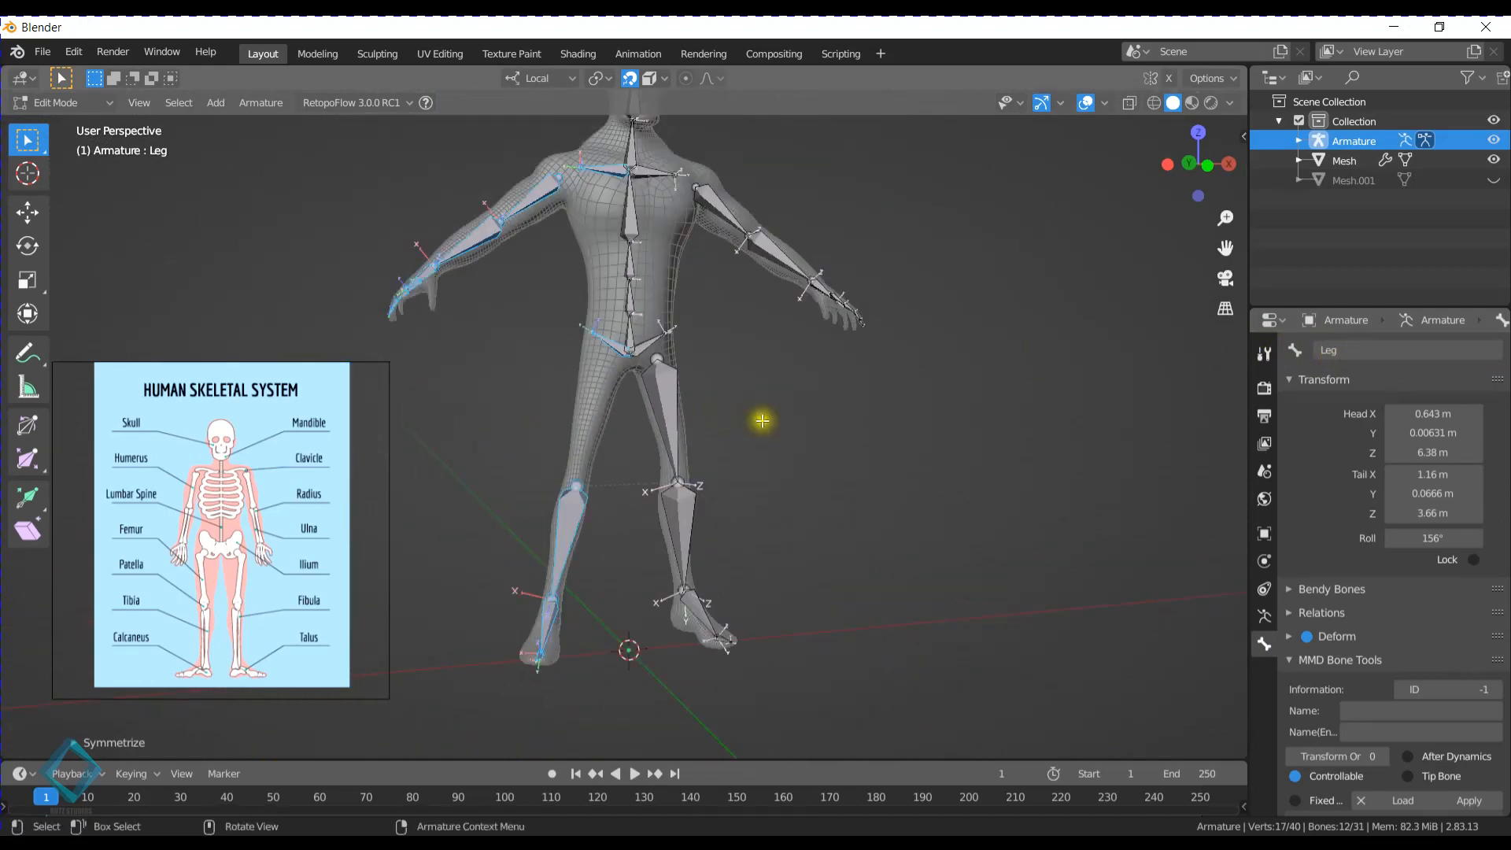
- Undo the last symmetrize and rename the left thigh bone Leg.L
left_click(1381, 351)
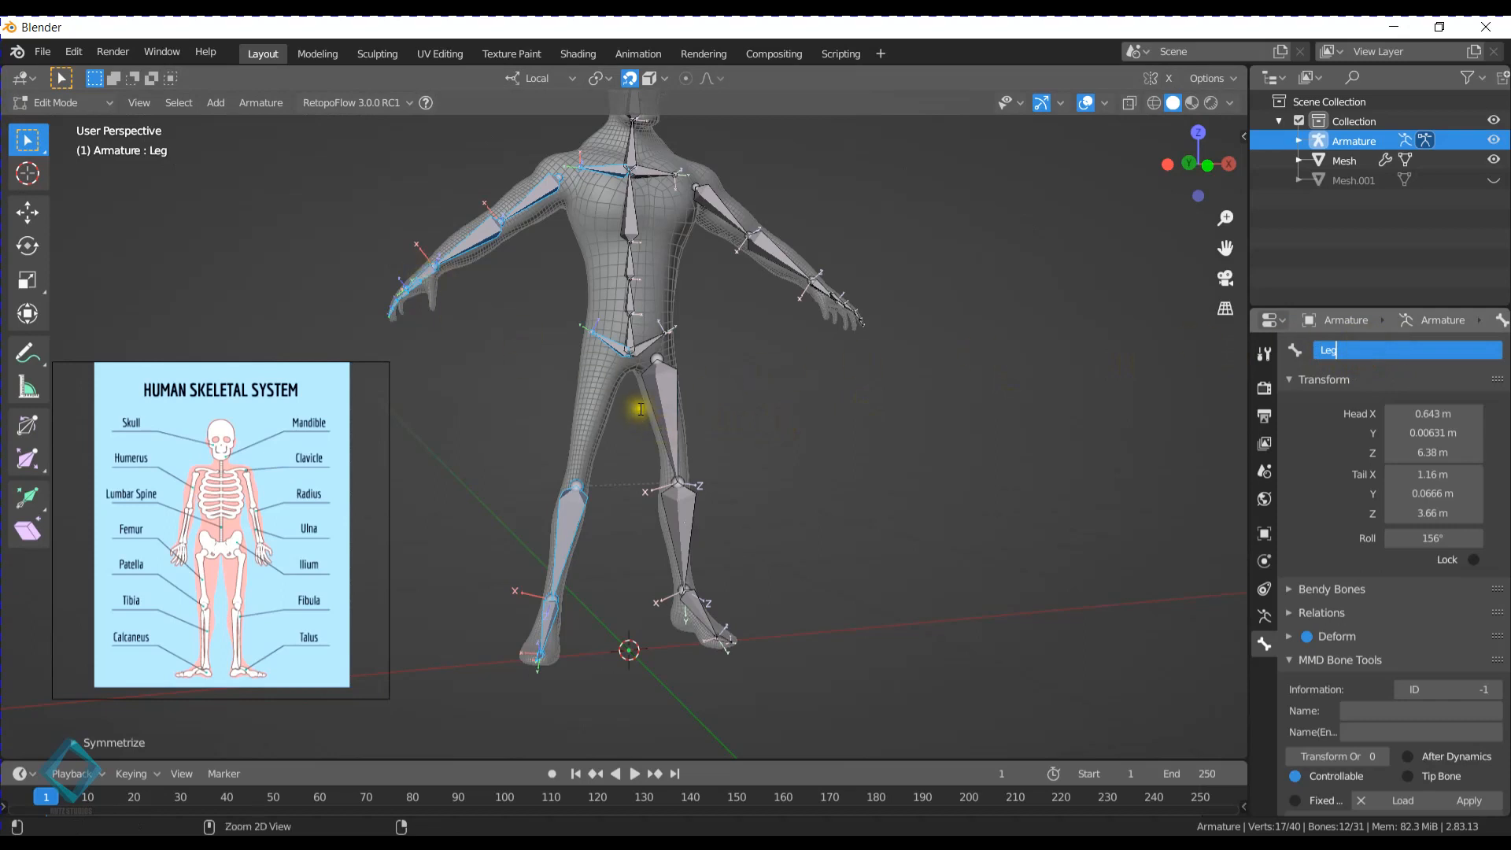
left_click(640, 409)
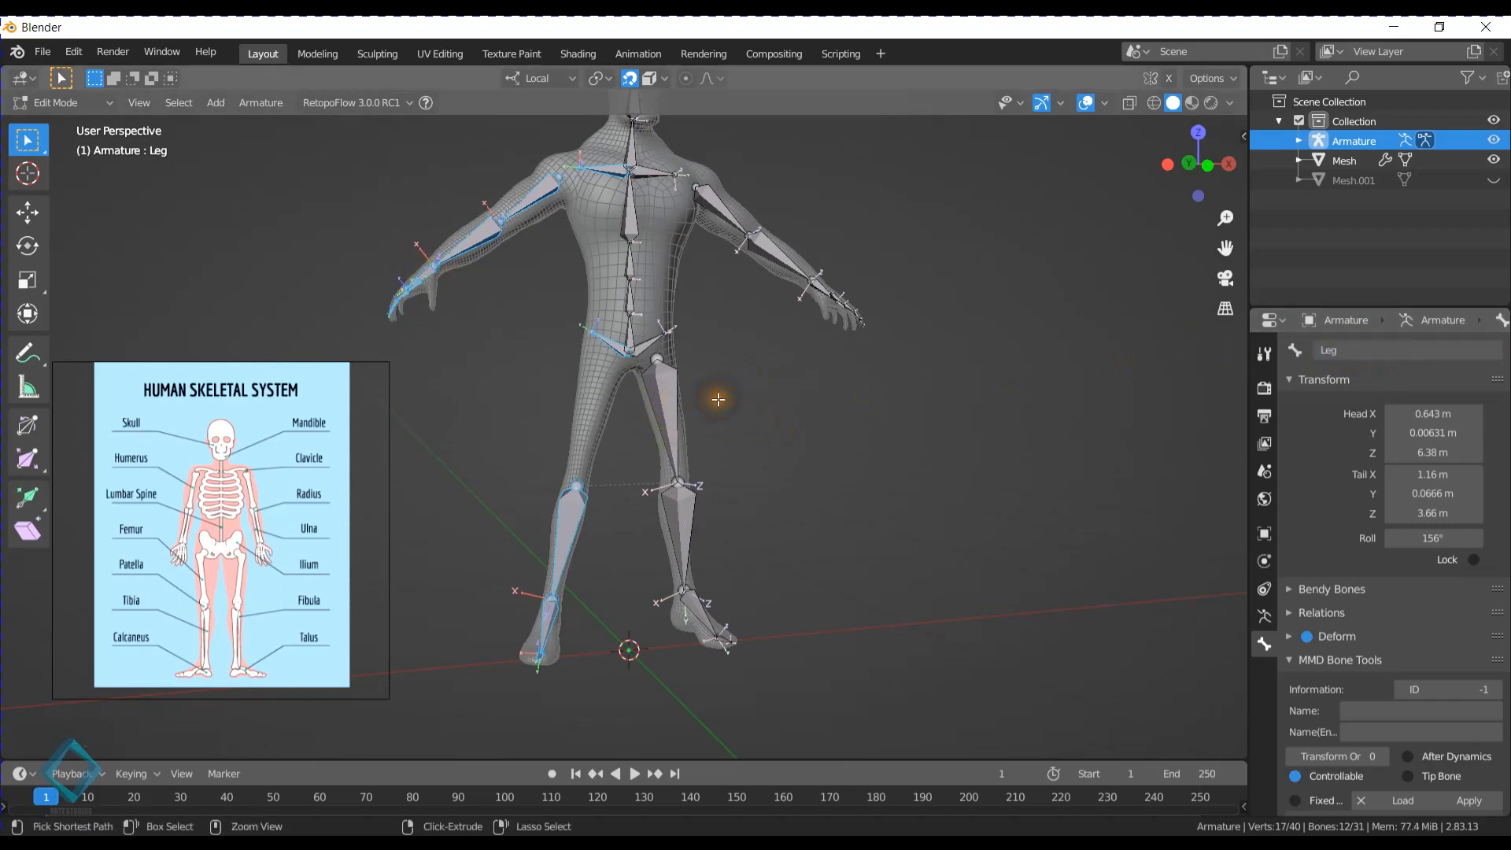
key("ctrl+z")
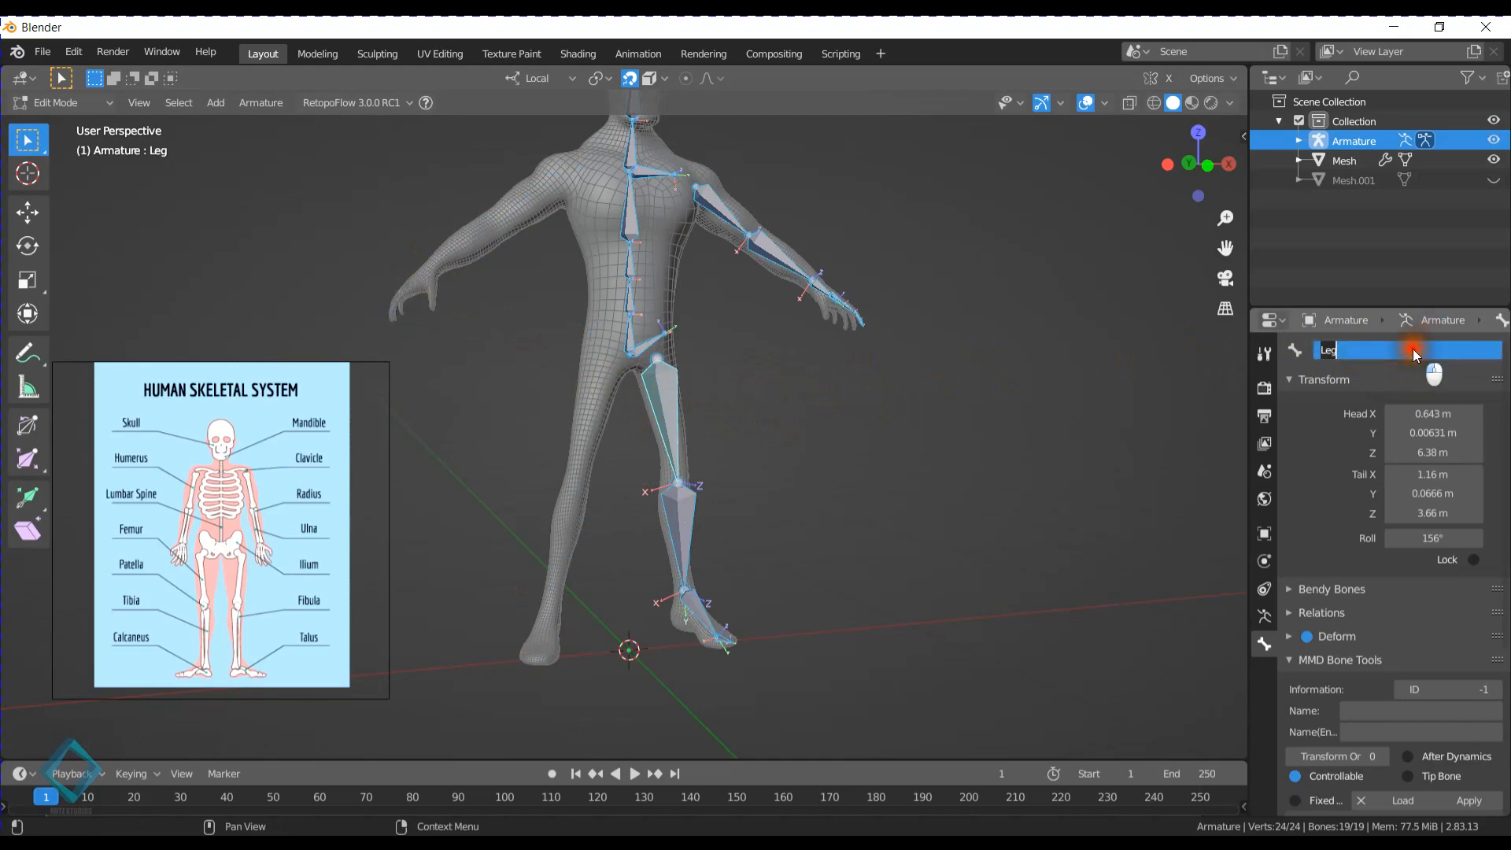
type(".L")
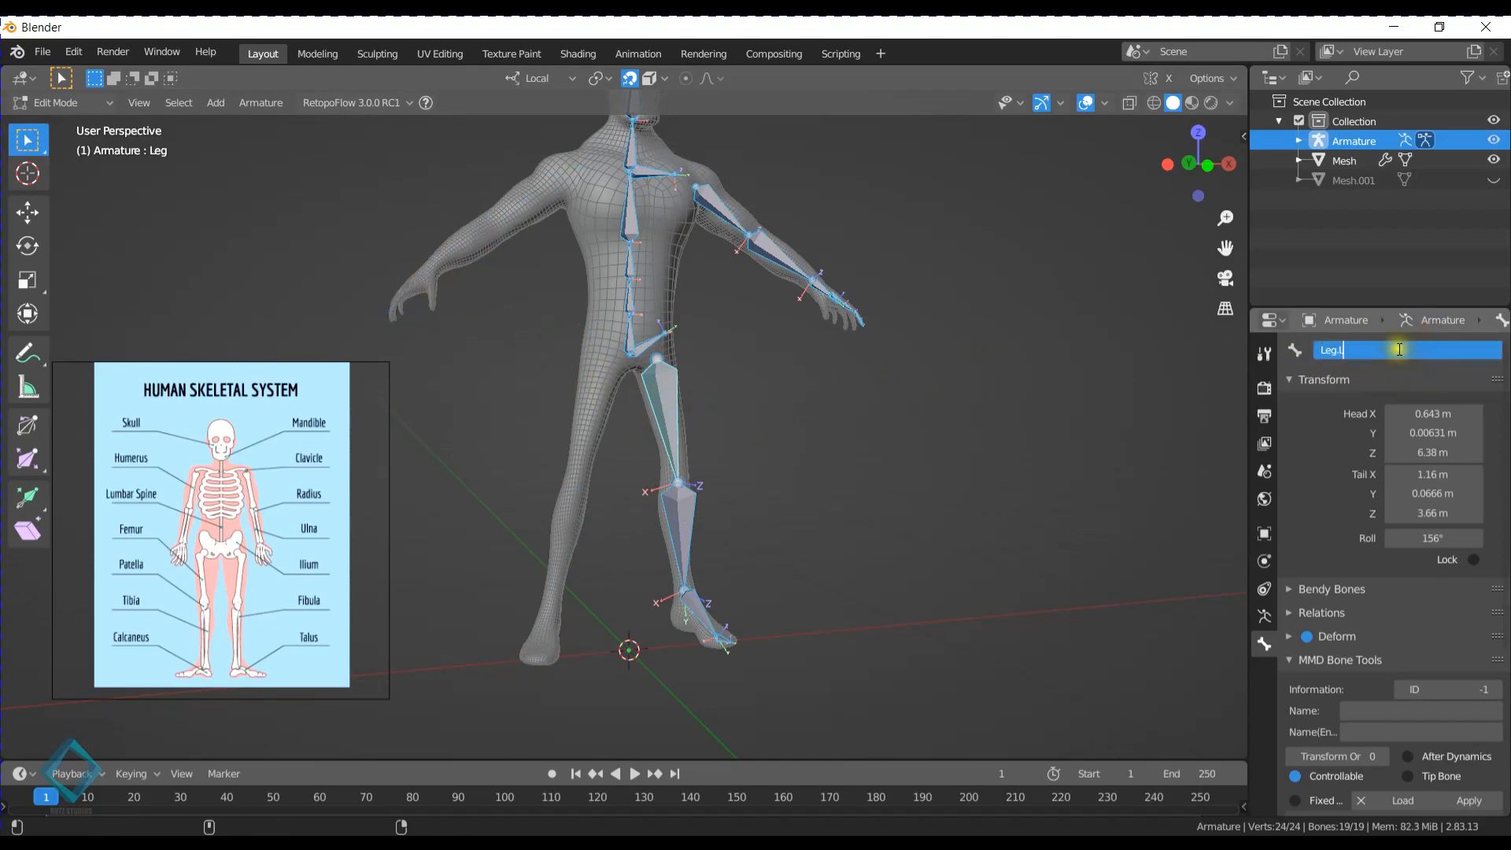
key("Return")
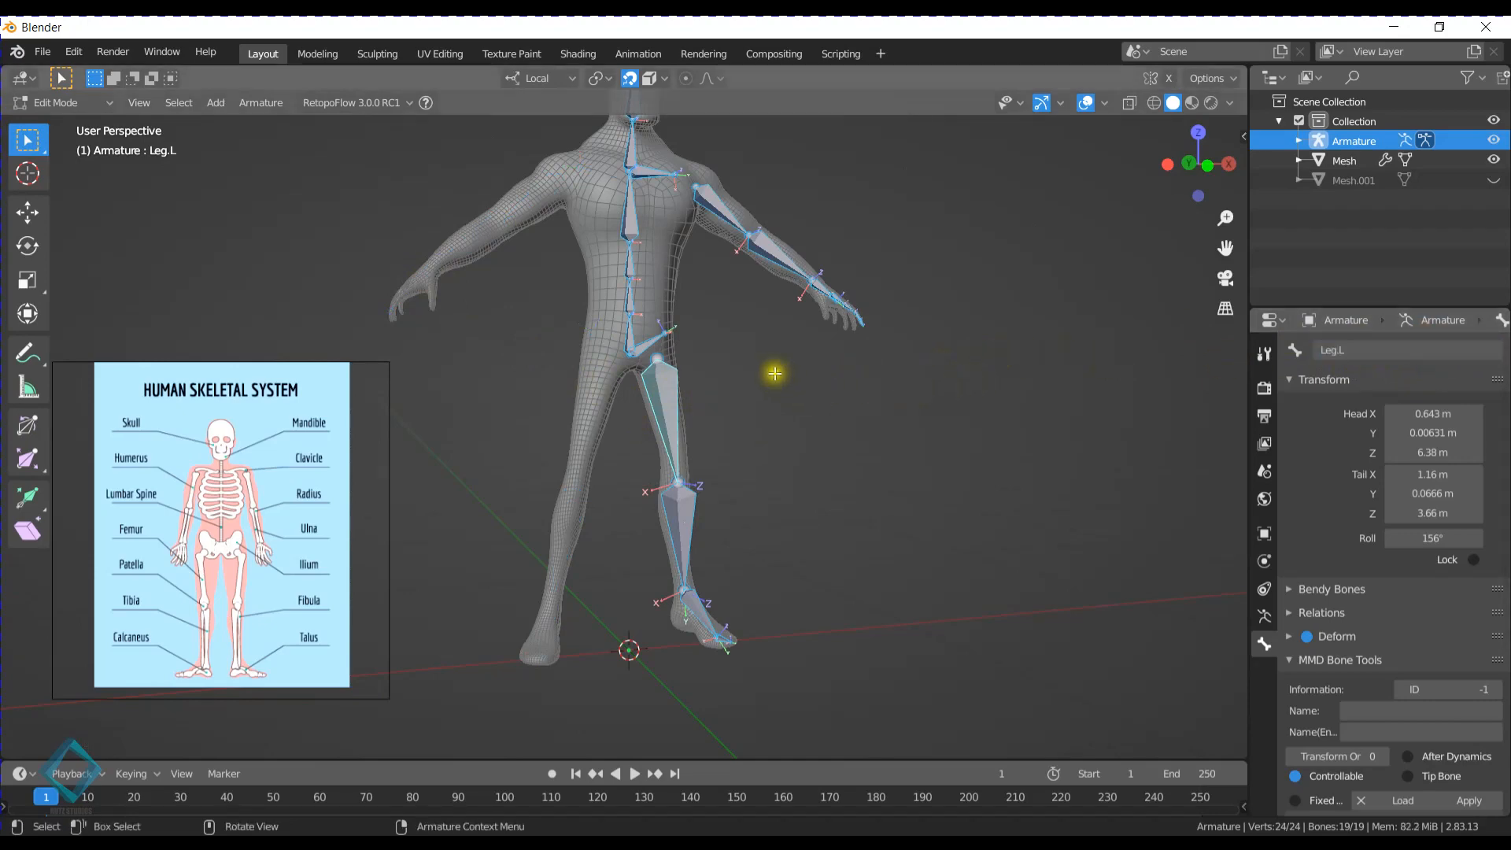
- Symmetrize all the selected bones to the character's right side and return to Object Mode
right_click(635, 255)
left_click(610, 260)
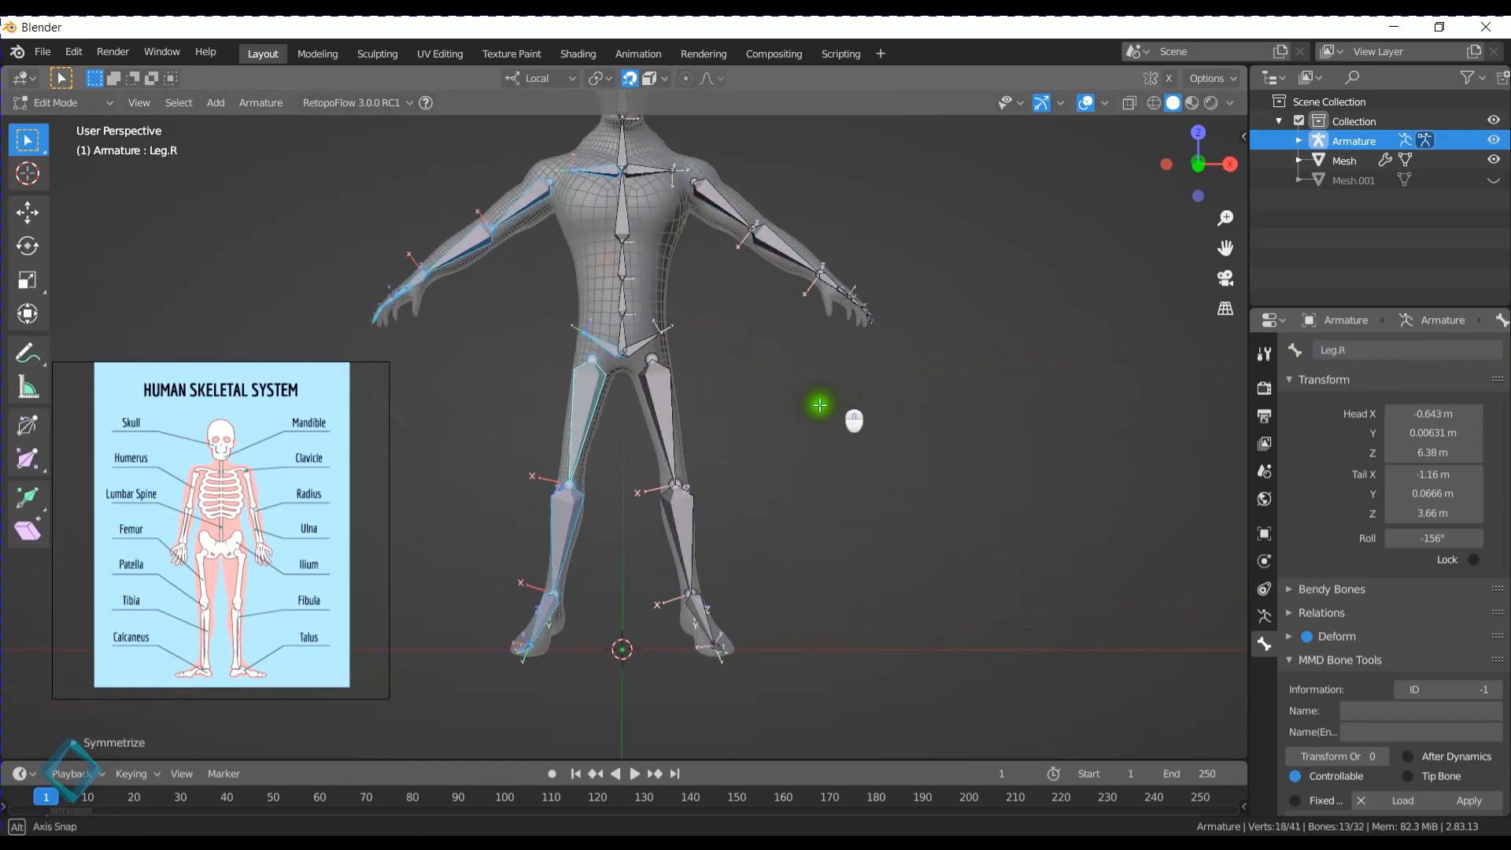
middle_click_drag(813, 409, 677, 386)
left_click(795, 414)
key("Tab")
- Select the body mesh plus the armature and parent the mesh to the armature with automatic weights
left_click(759, 408)
scroll(732, 376, "down", 2)
scroll(618, 400, "down", 2)
scroll(710, 375, "up", 5)
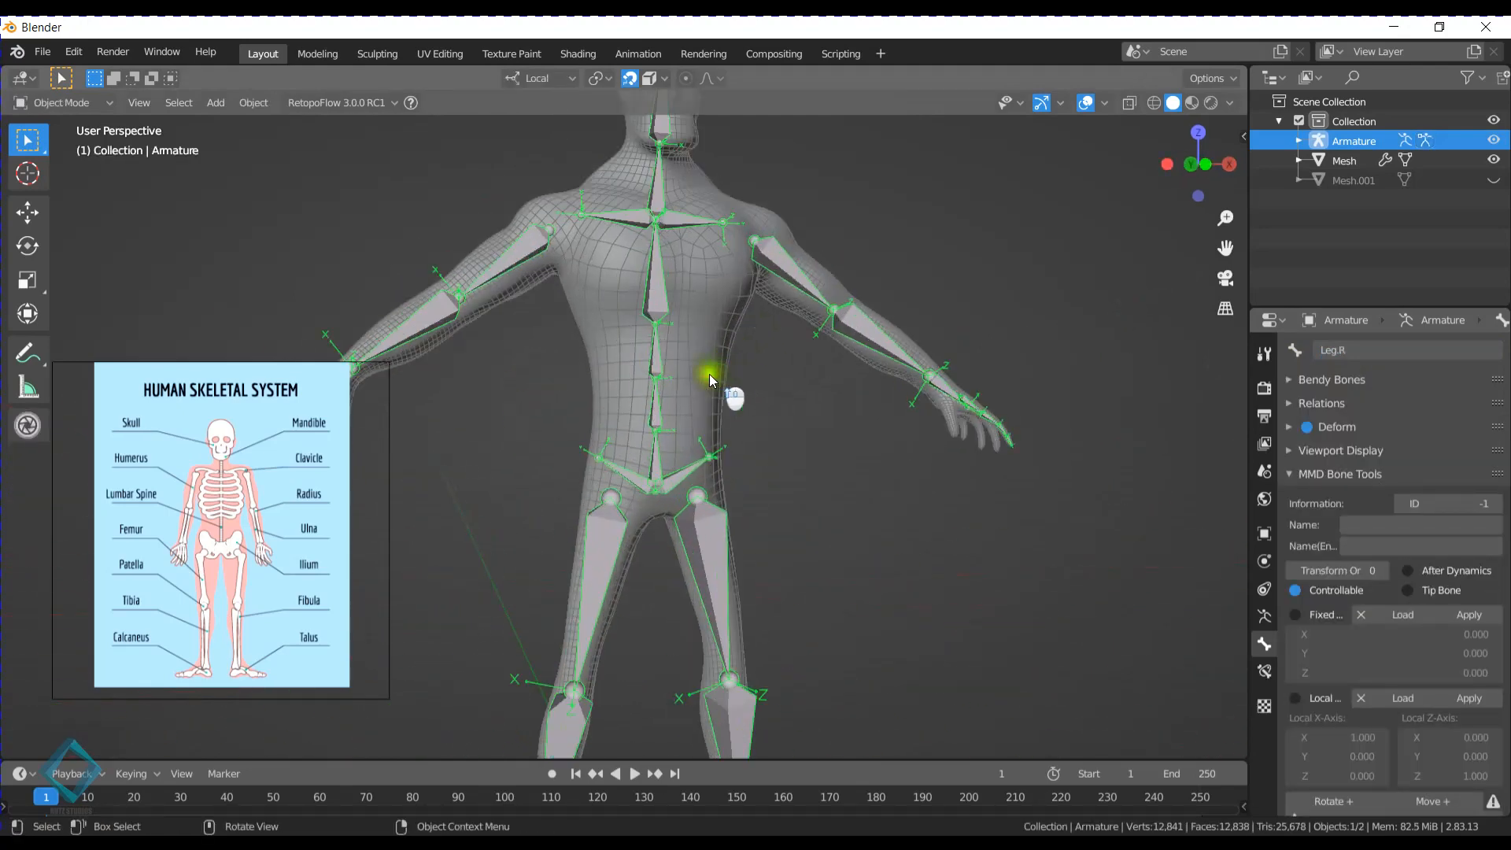
left_click(715, 192)
left_click(674, 216, "shift")
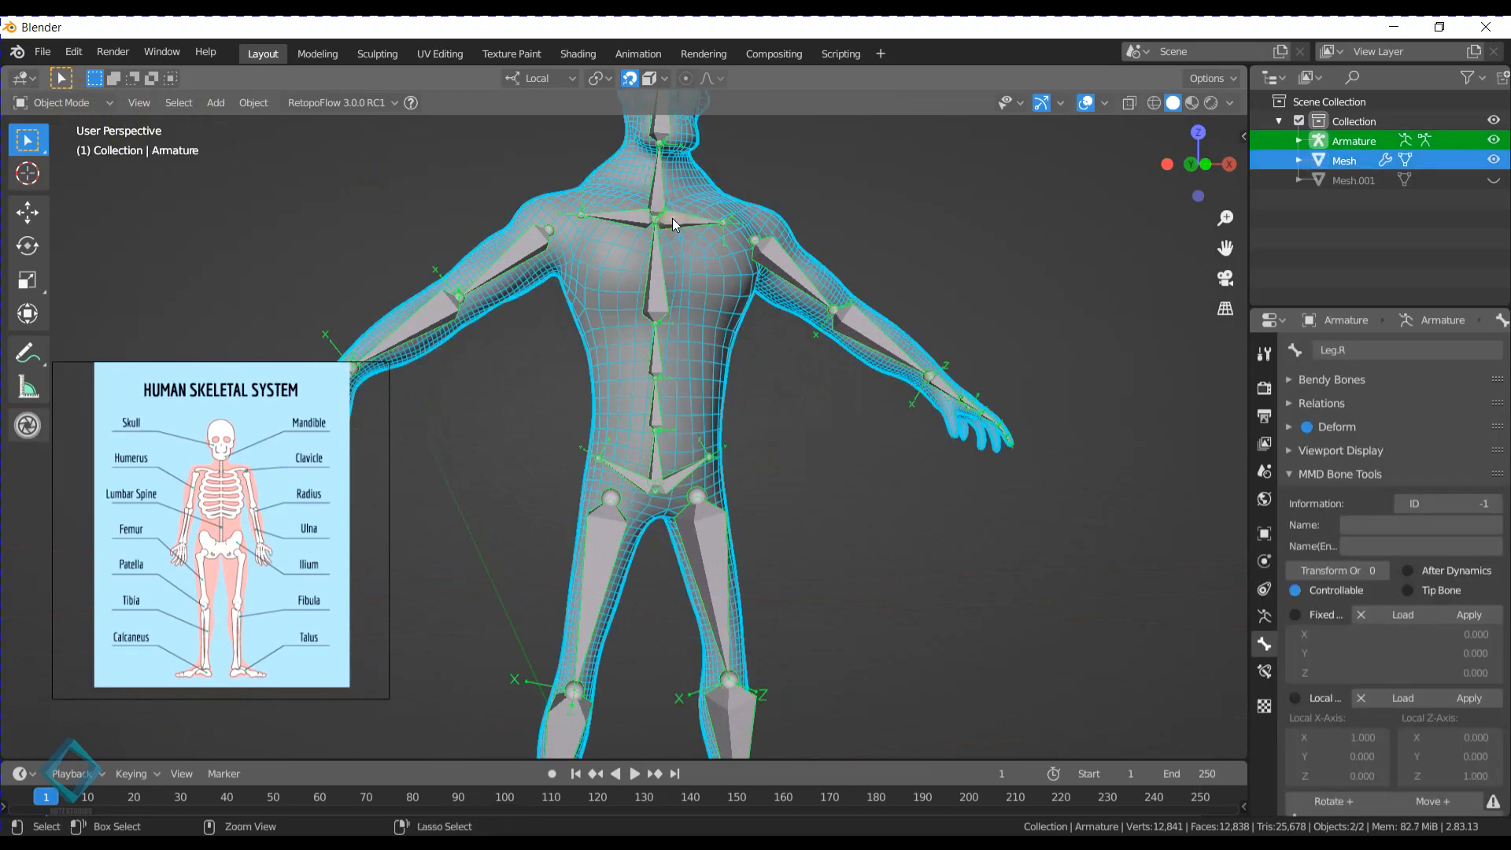
key("ctrl+p")
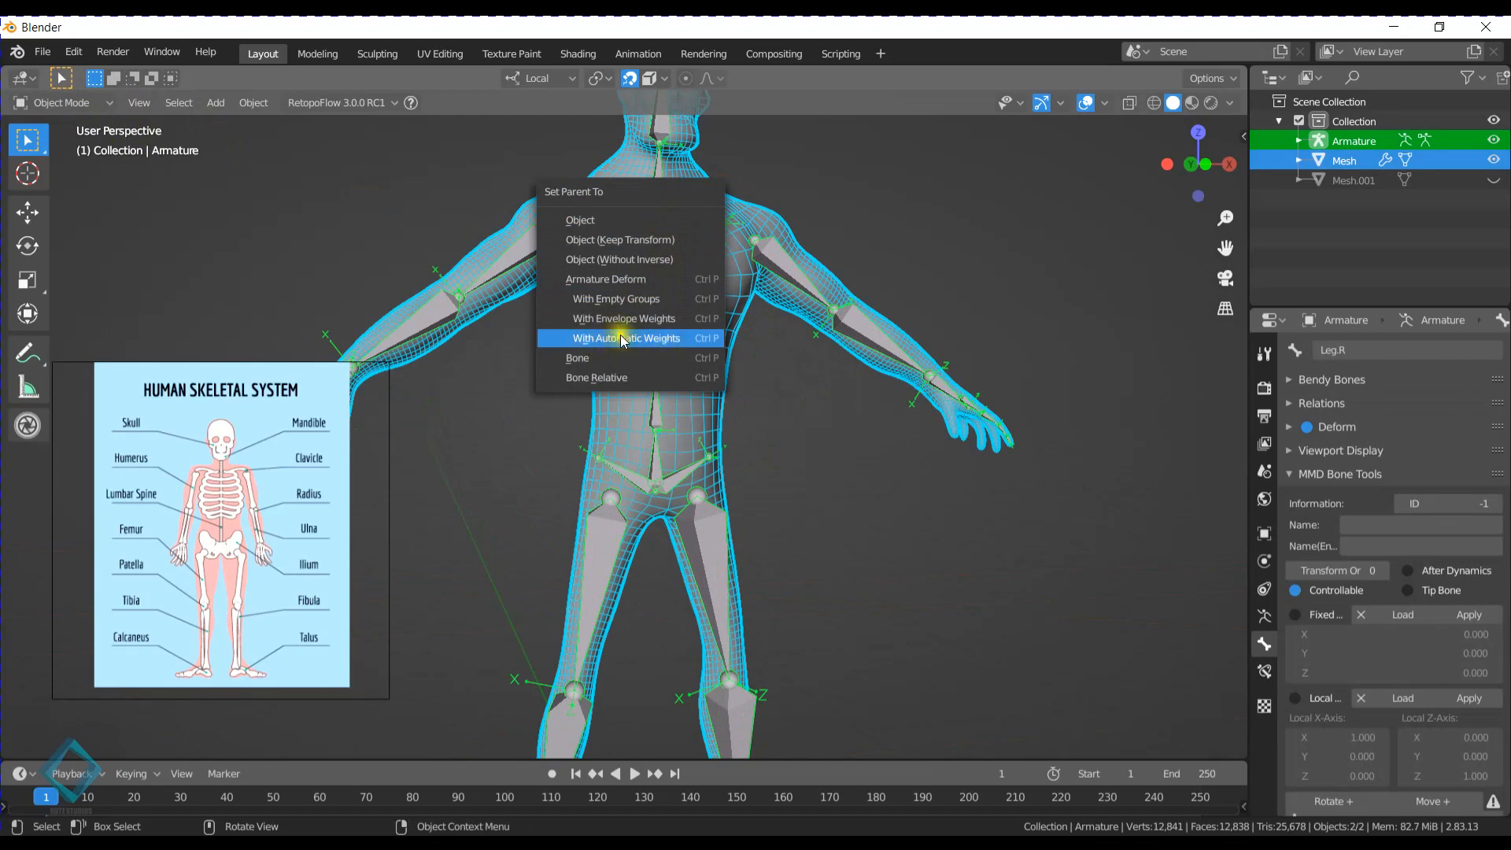
left_click(668, 334)
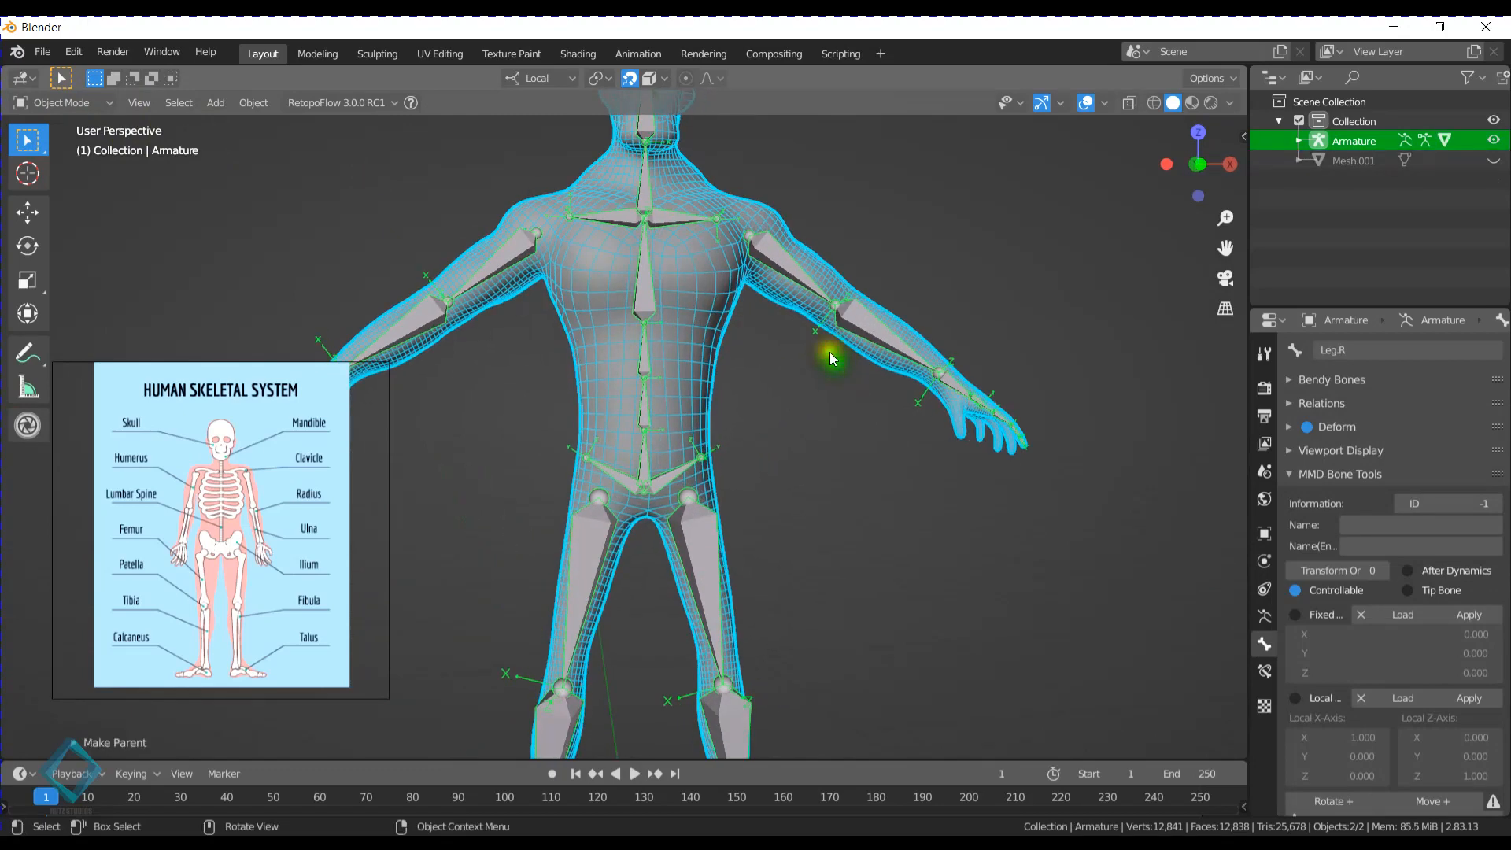
- Switch the armature to Pose Mode and select the Arm.L bone
left_click(752, 234)
left_click(787, 266)
key("ctrl+Tab")
left_click(787, 266)
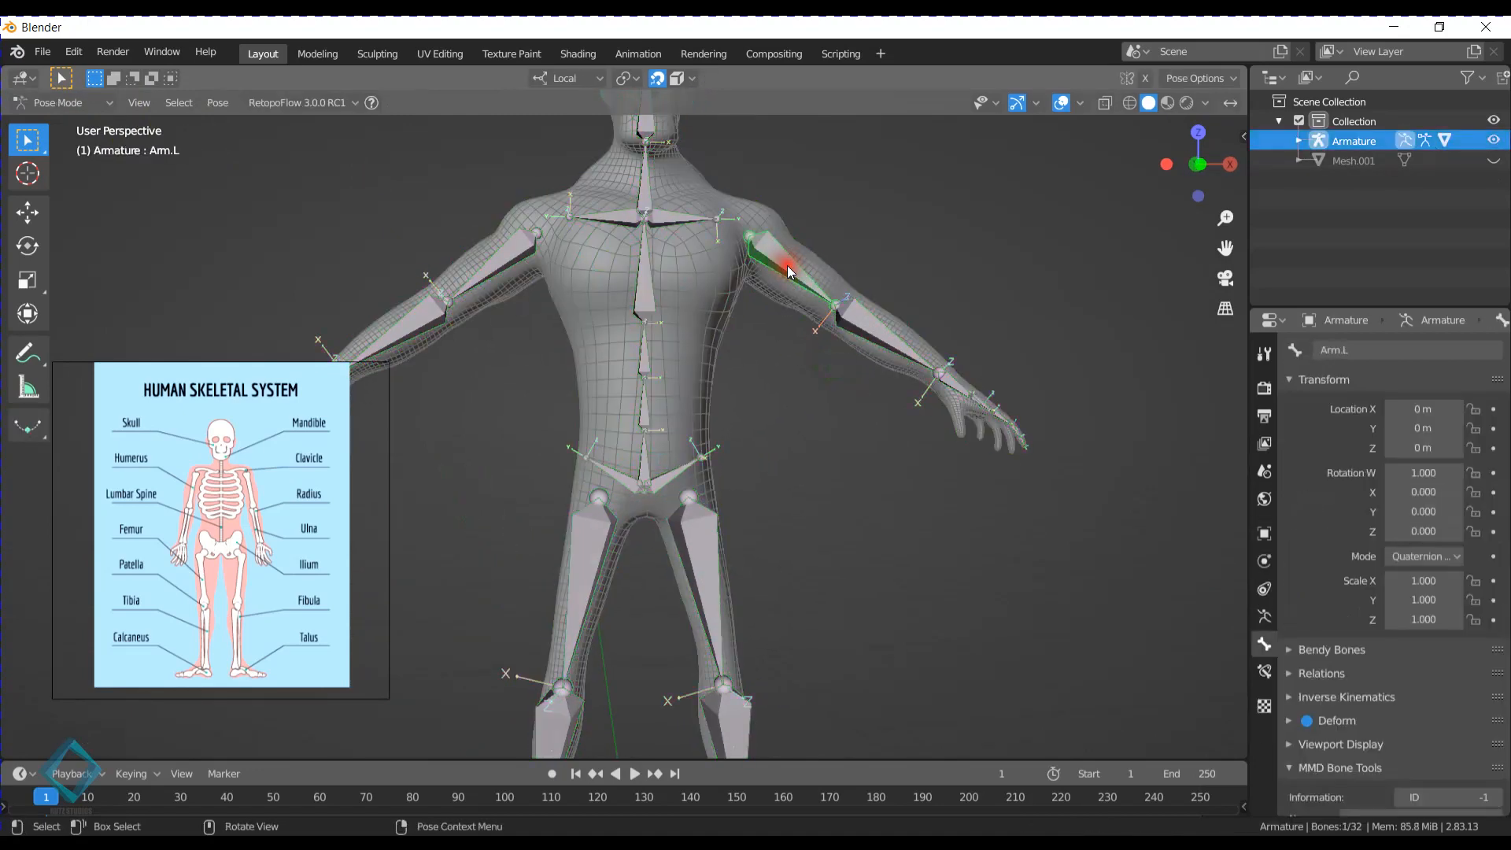
- Rotate the Arm.L and Arm.R bones downward so both arms hang beside the body
mouse_move(787, 266)
middle_mouse_down()
mouse_move(814, 285)
mouse_move(797, 285)
middle_mouse_up()
left_click(86, 101)
left_click(53, 170)
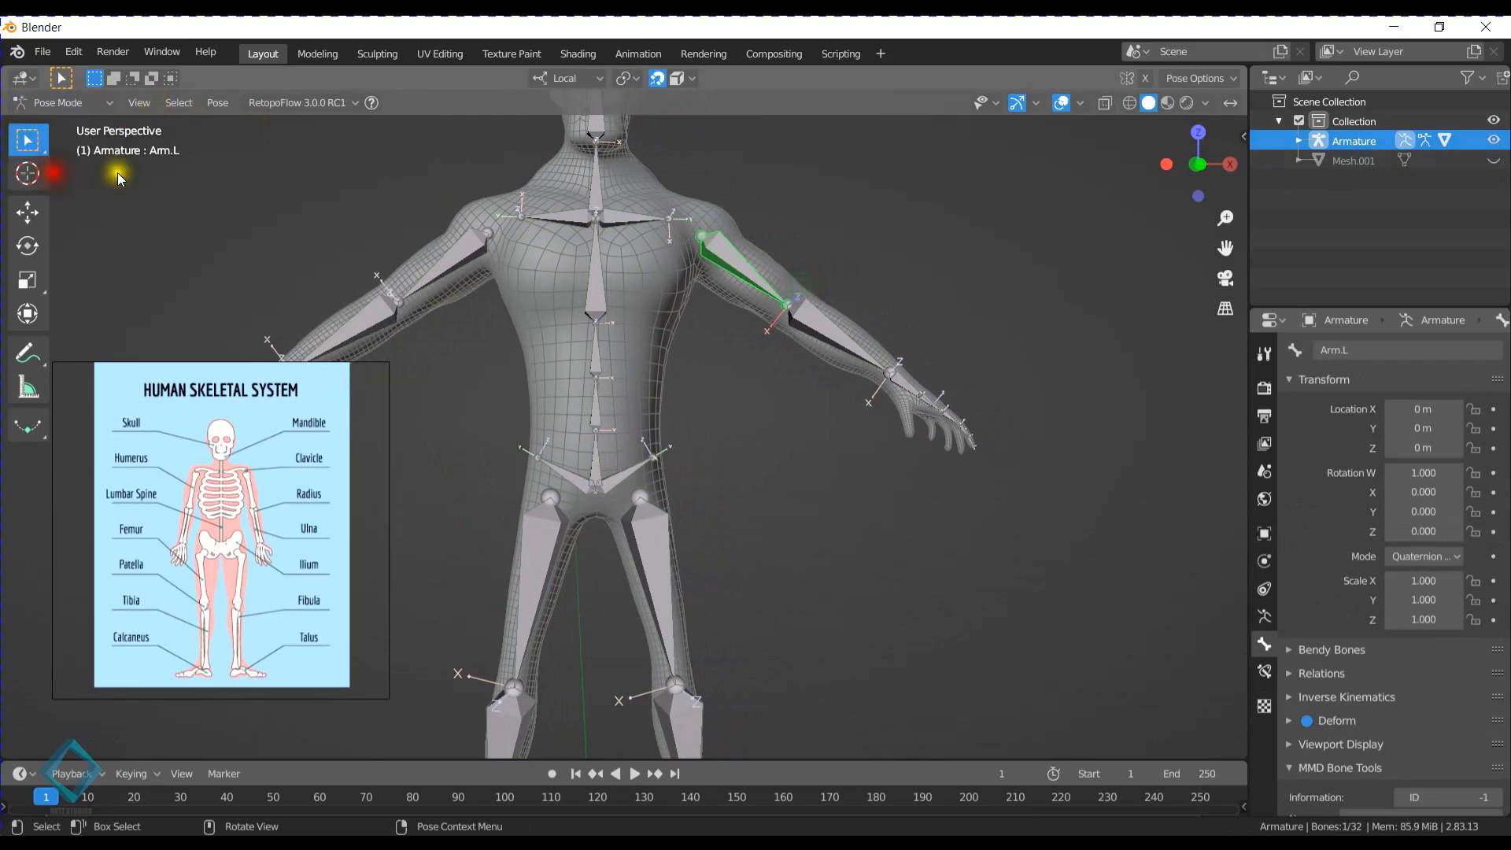
key("r")
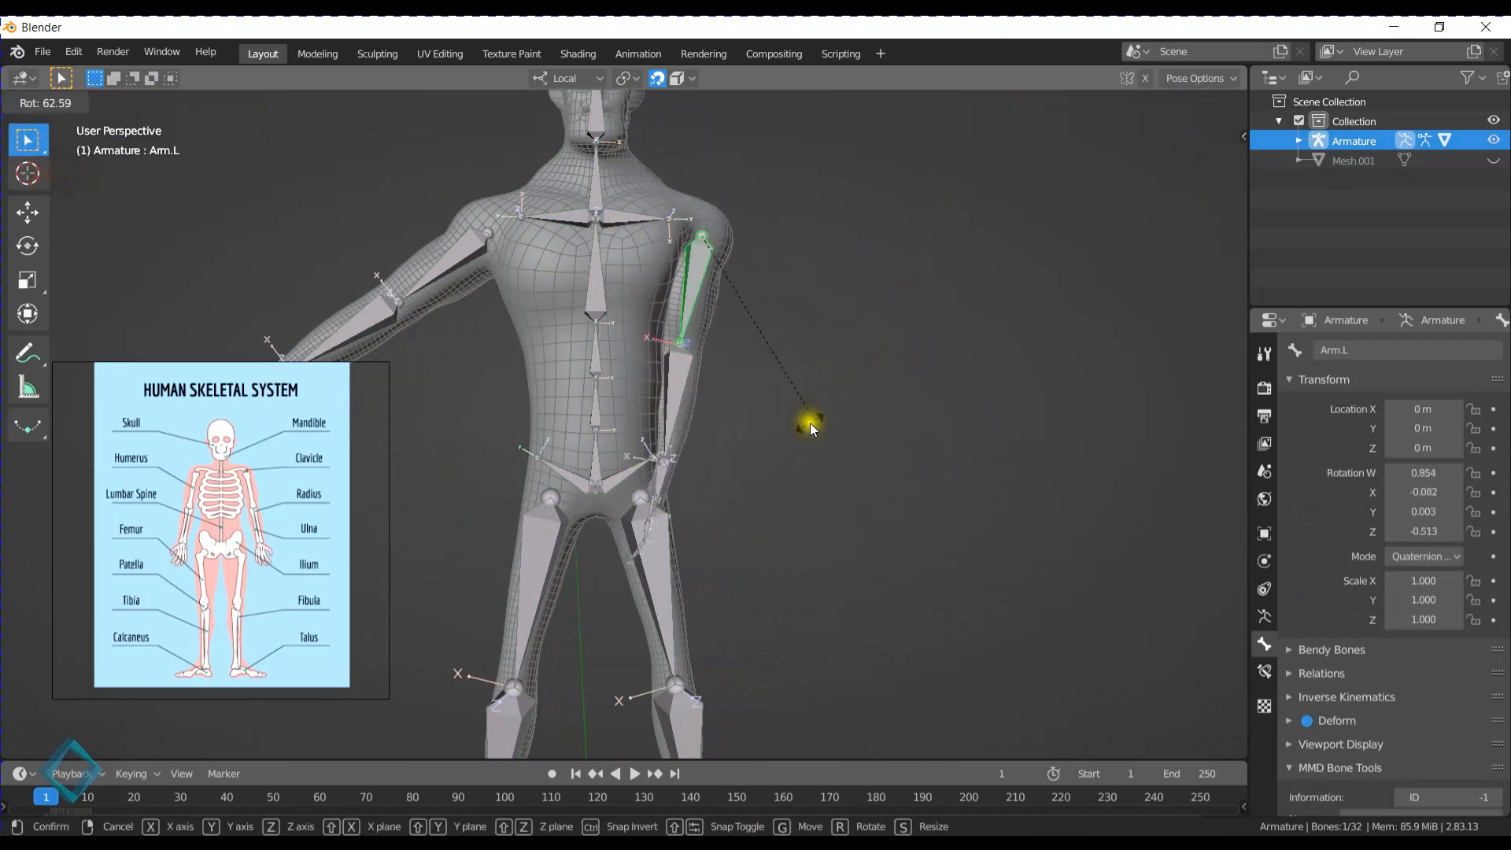
left_click(861, 369)
left_click(438, 281)
key("r")
left_click(484, 329)
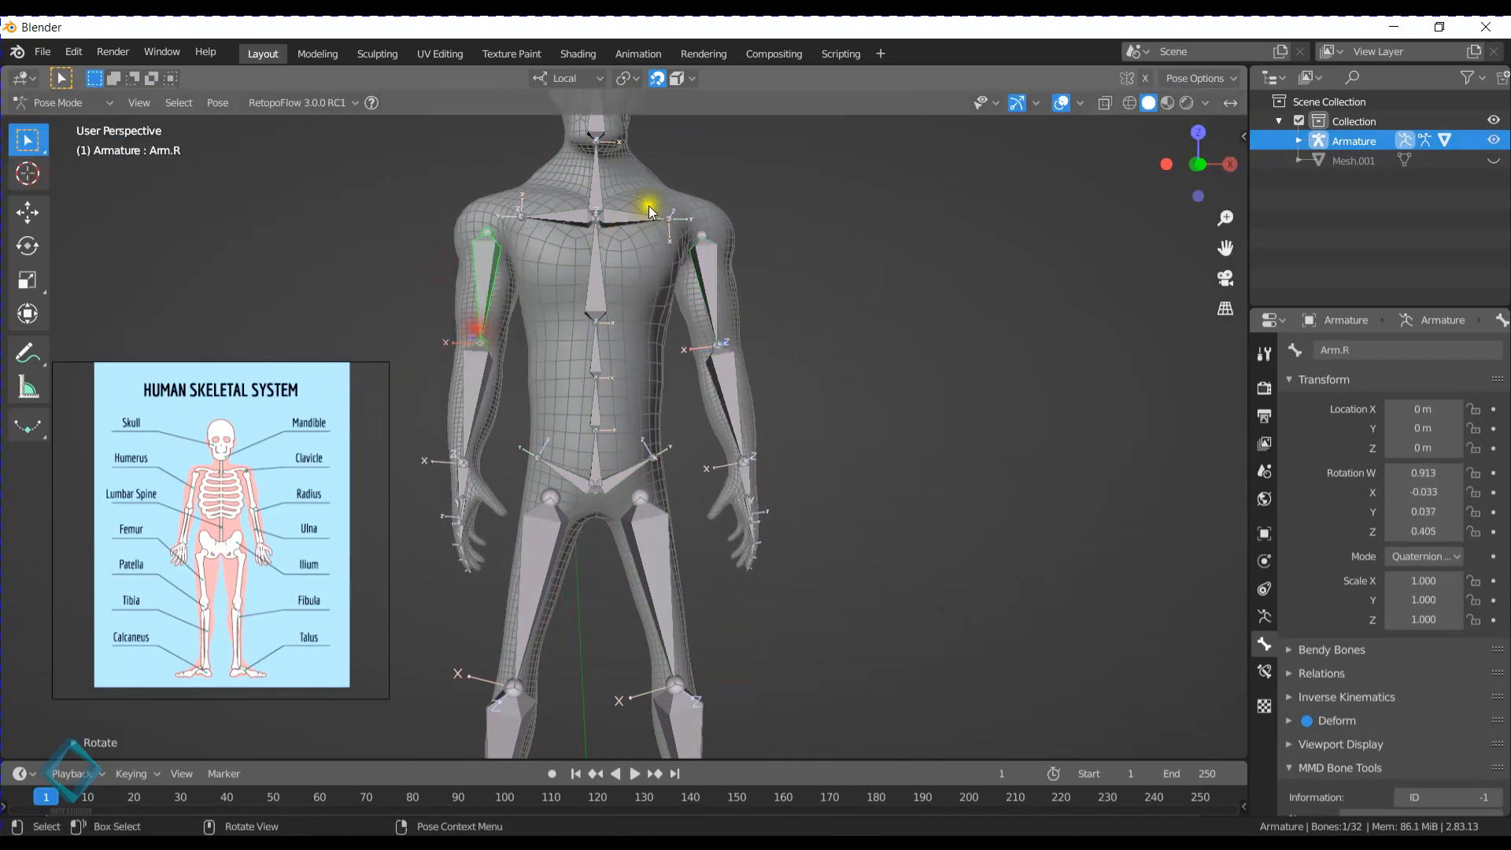
- Test-rotate the Shoulders.L and Shoulders.R bones, cancelling every rotation
left_click(648, 205)
key("r")
right_click(700, 214)
left_click(550, 220)
key("r")
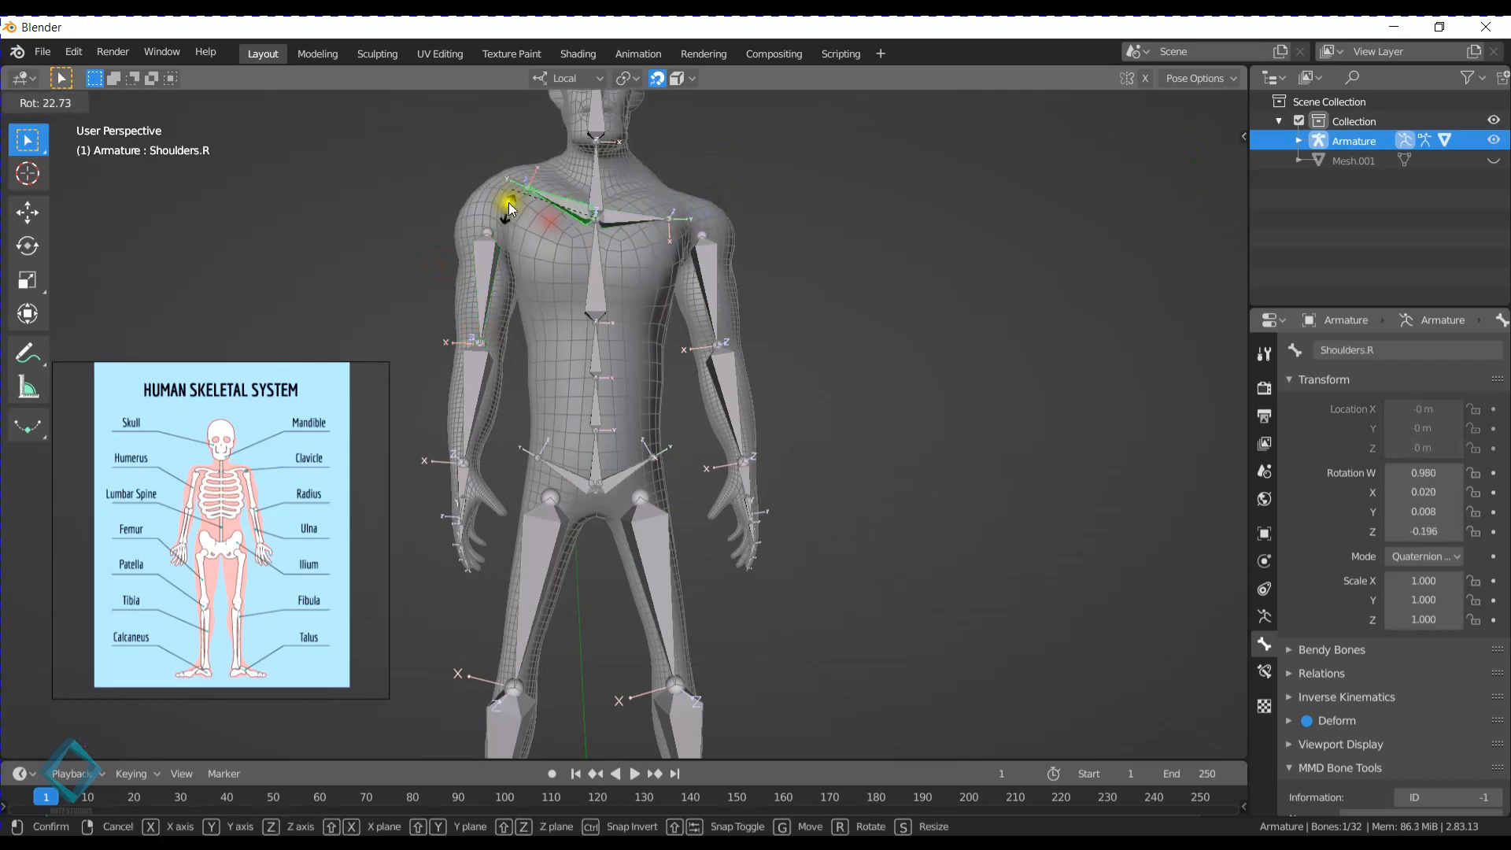
right_click(518, 197)
middle_click_drag(734, 272, 764, 359, "shift")
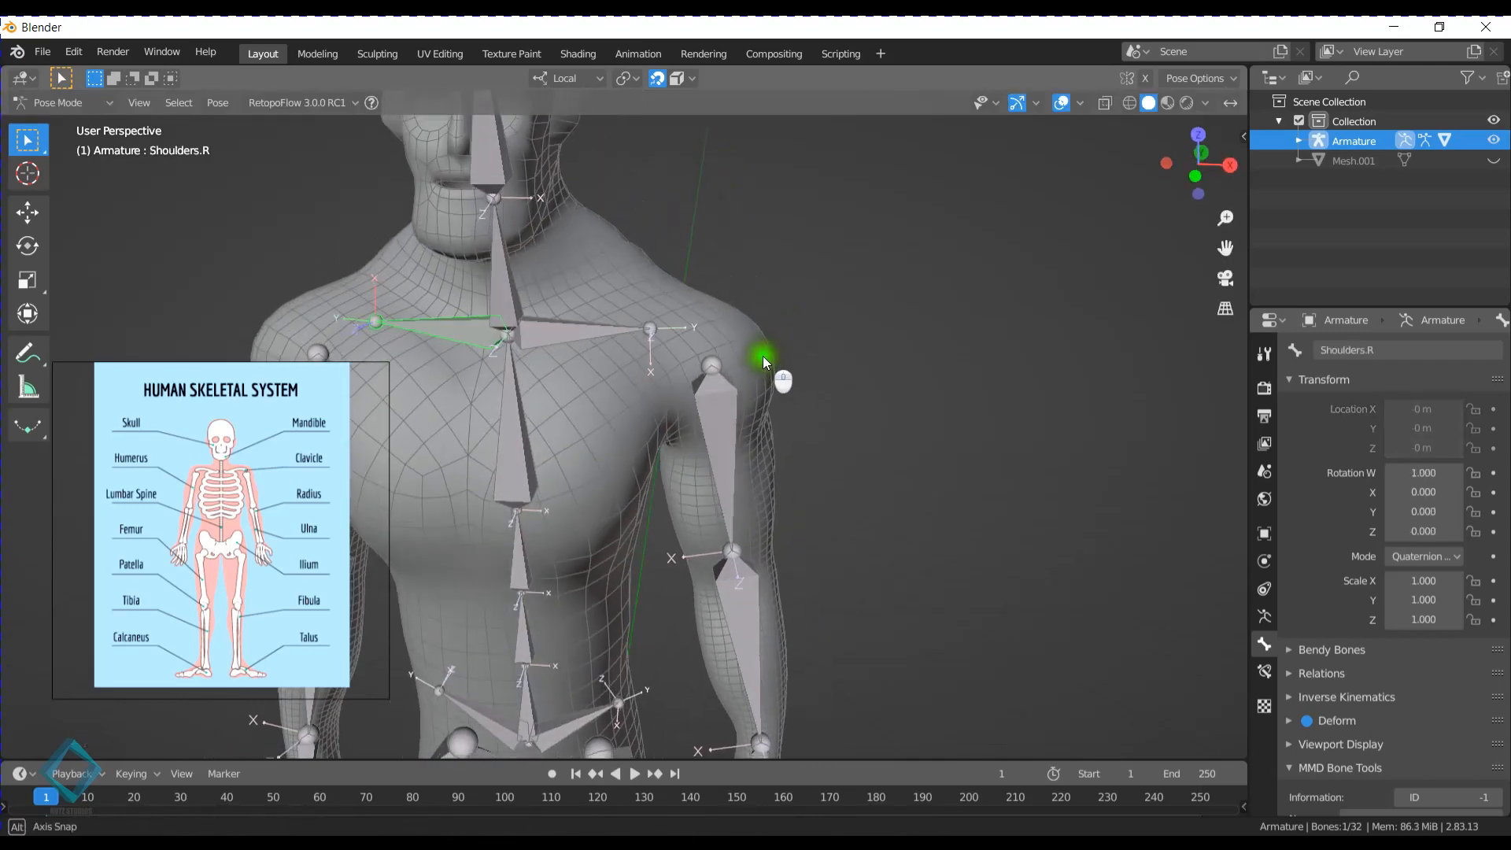
left_click(609, 320)
key("r")
right_click(706, 278)
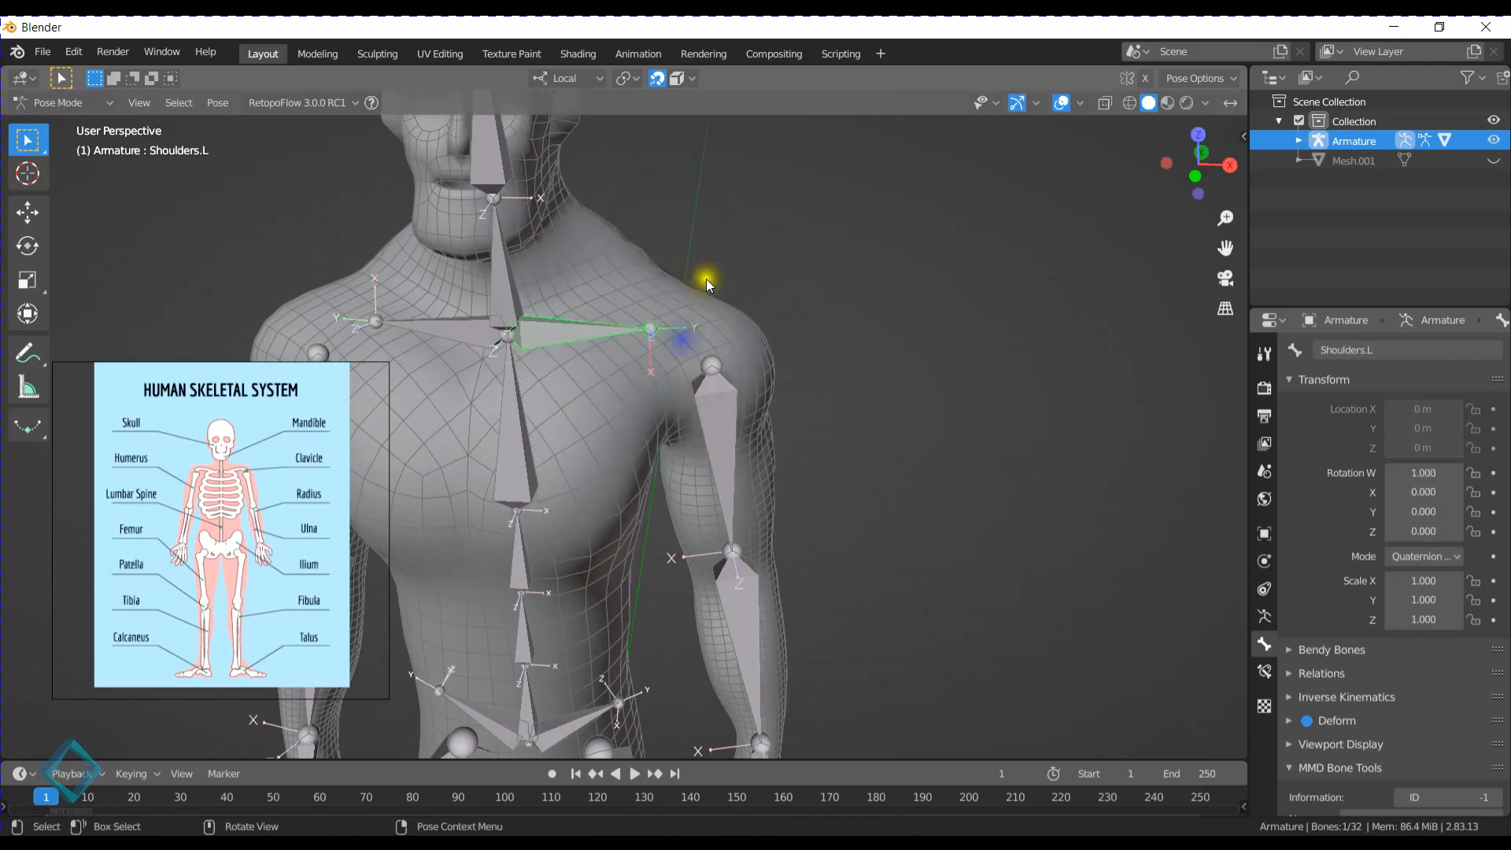
- Switch the armature to Edit Mode and parent the Arm.L bone to Shoulders.L, keeping its offset
middle_click_drag(706, 404, 727, 395)
key("Tab")
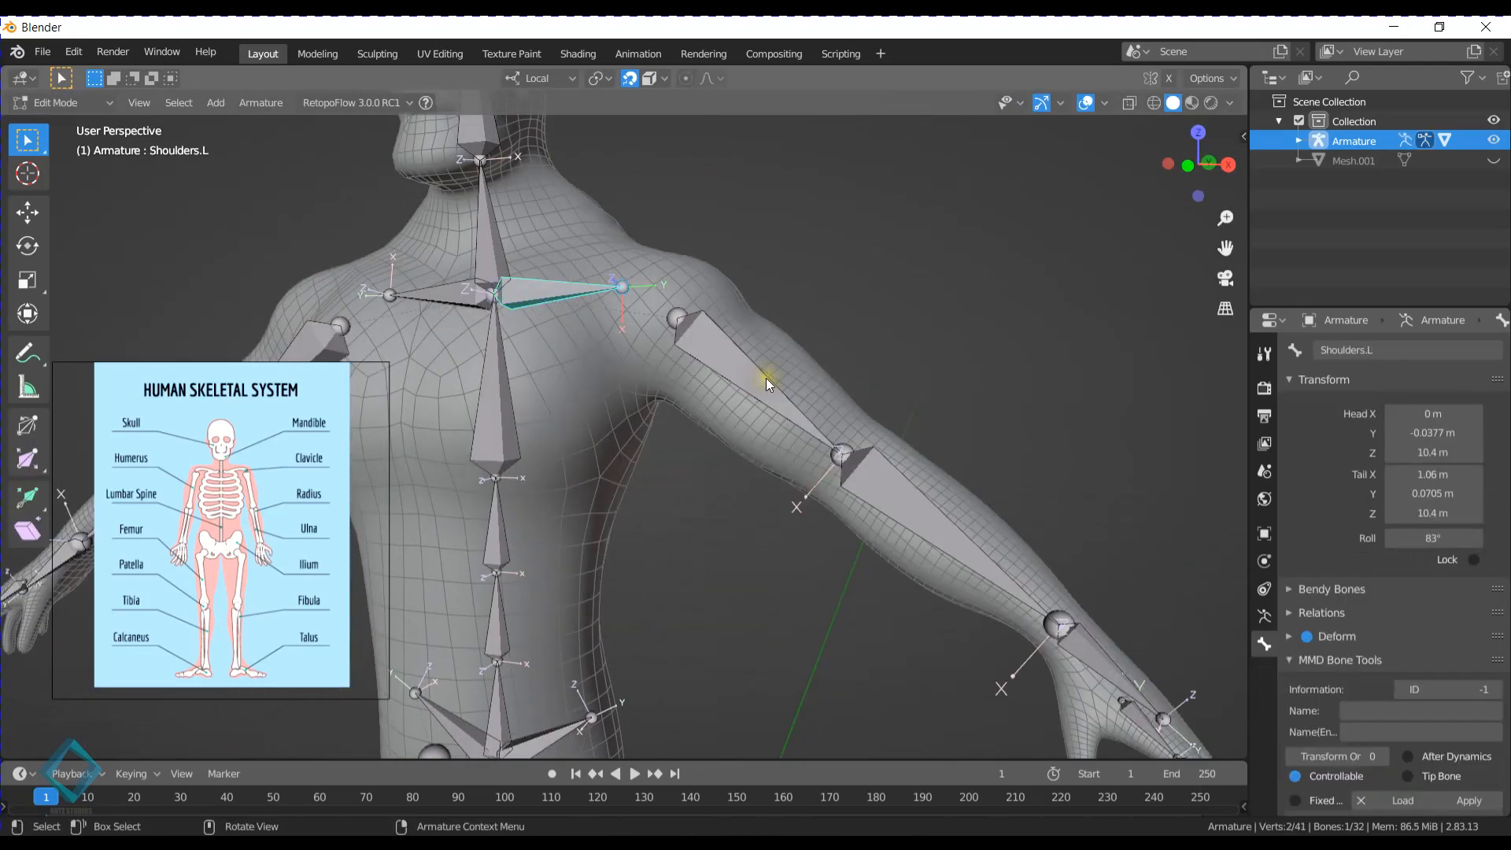
left_click(734, 353)
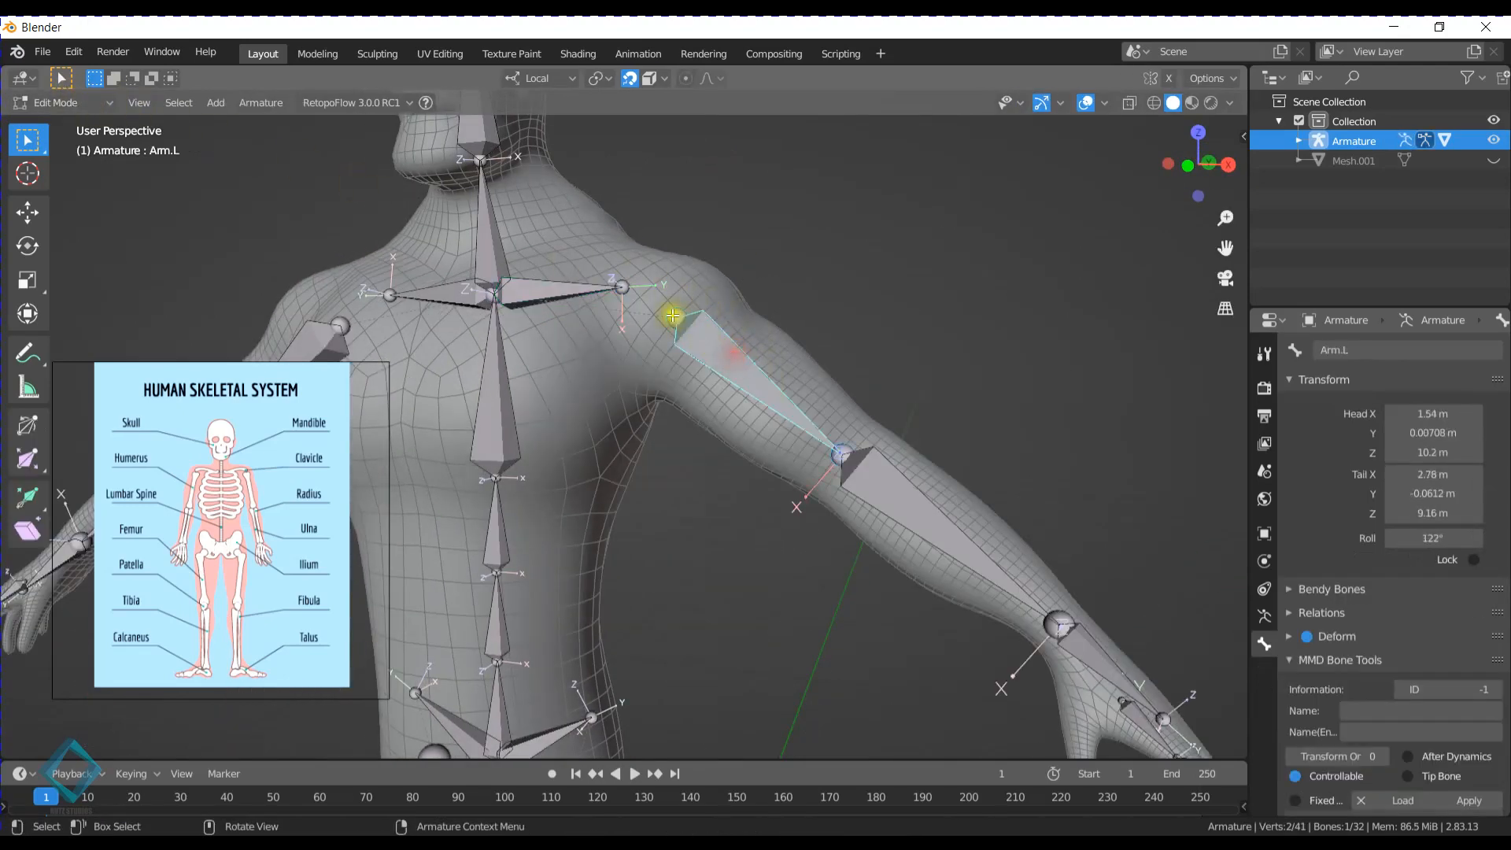
middle_click_drag(732, 352, 709, 301)
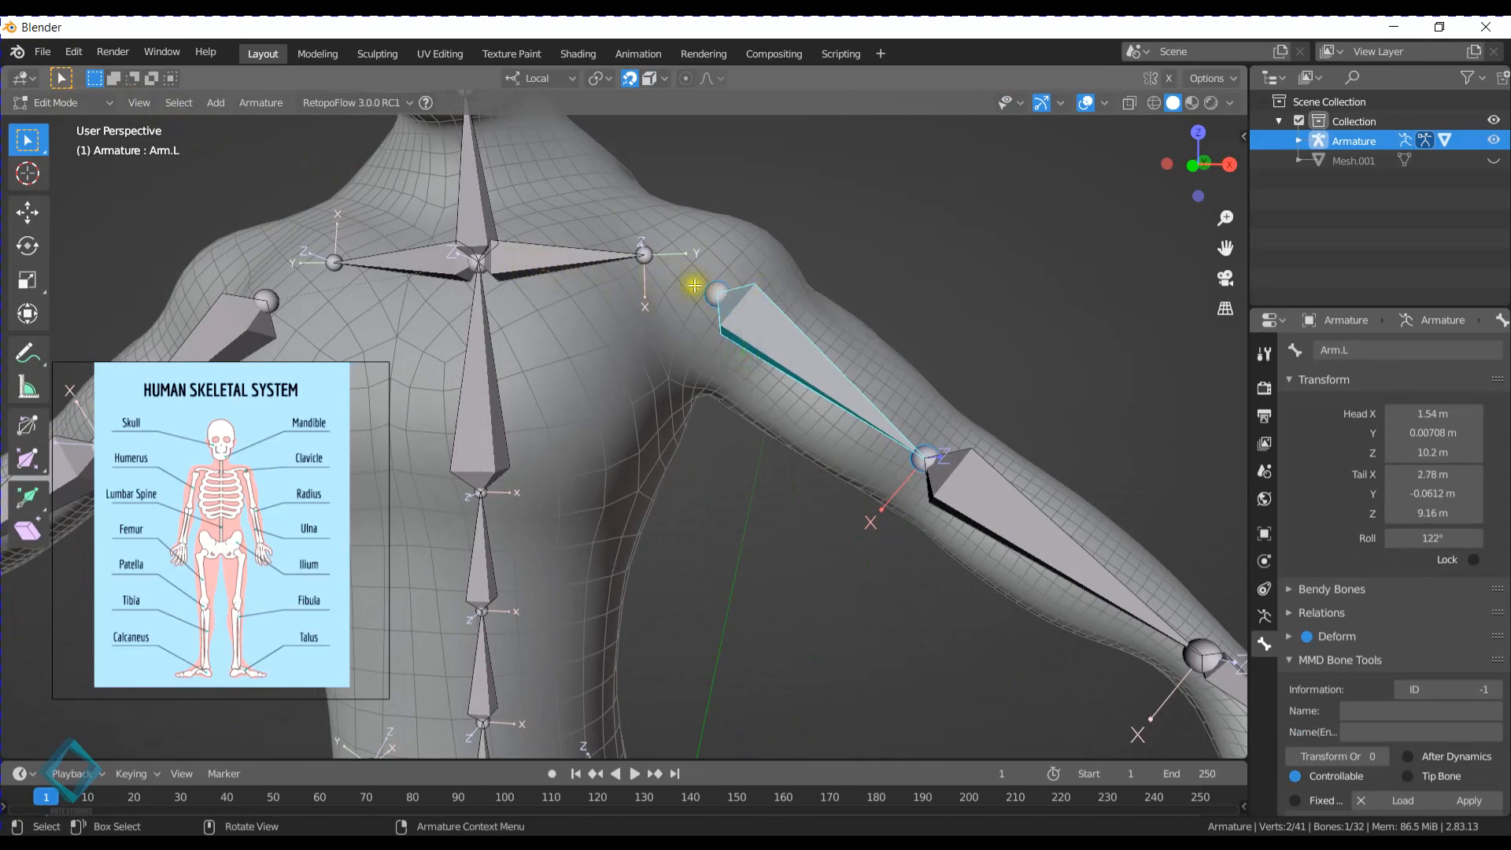
scroll(694, 285, "up", 5)
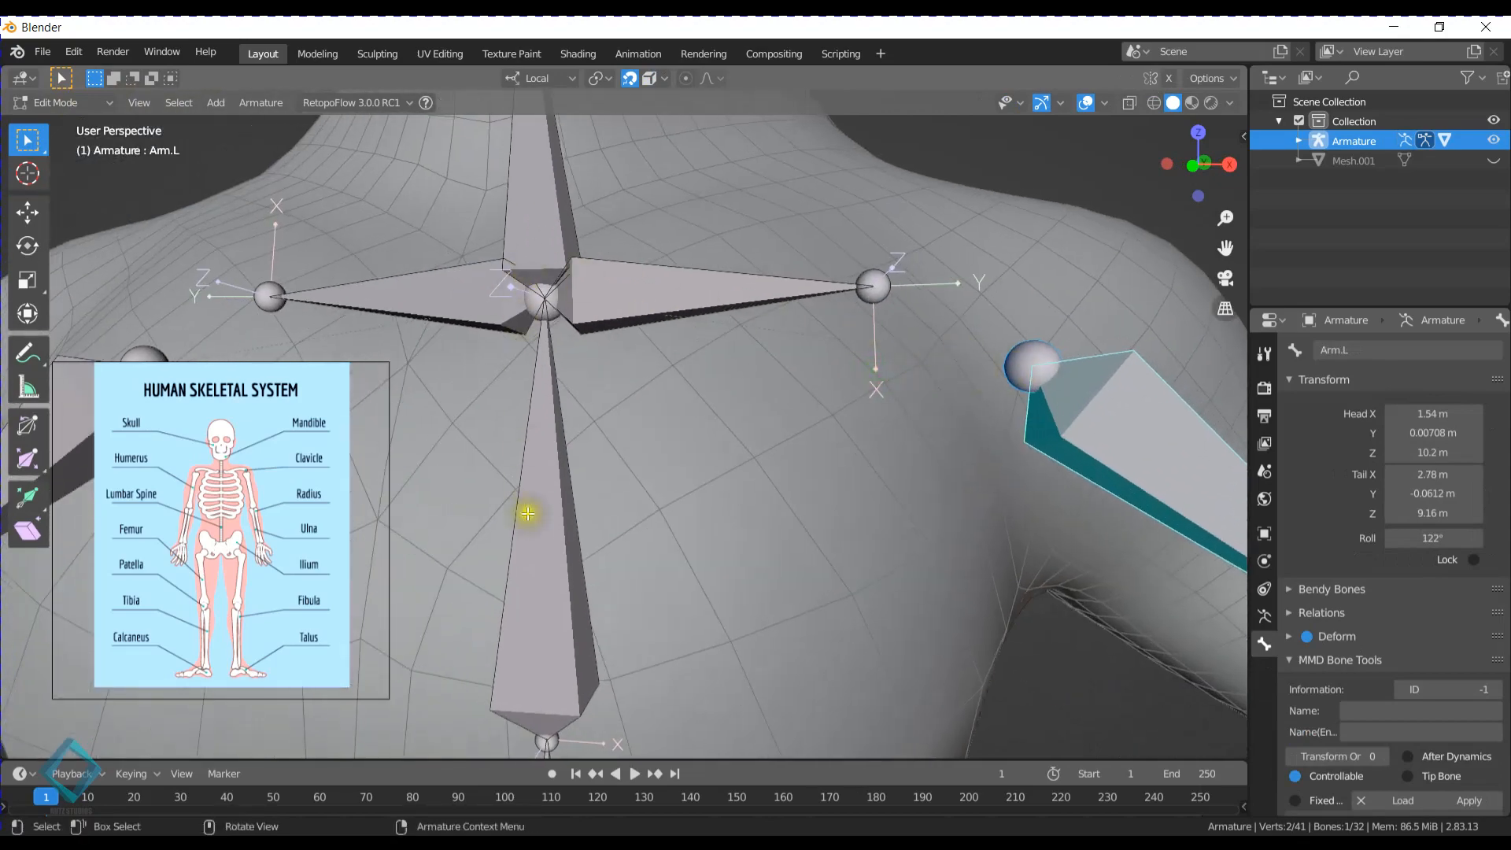
scroll(789, 432, "down", 6)
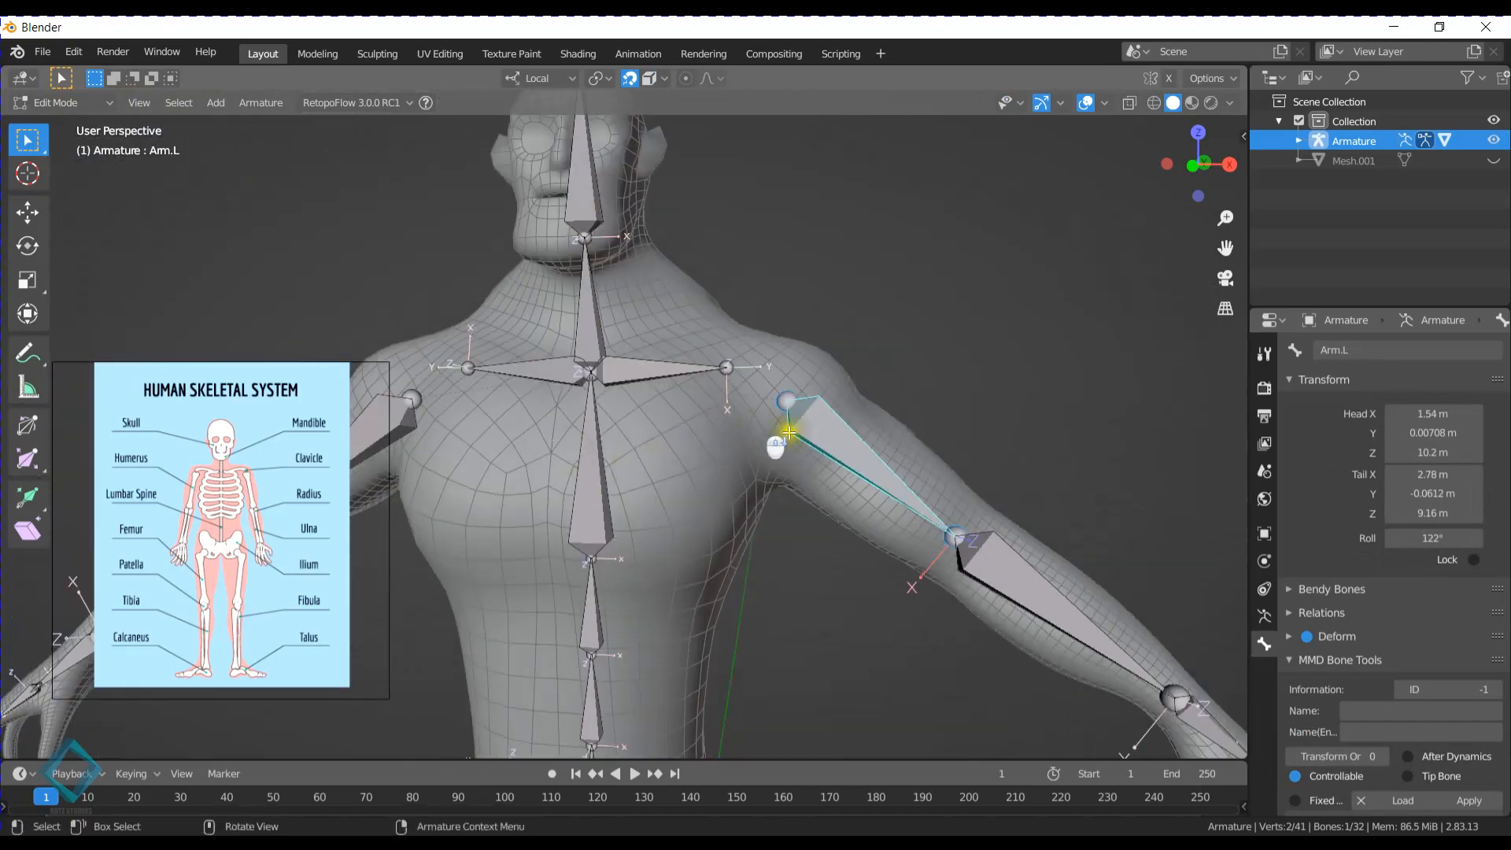
left_click(685, 374)
left_click(860, 456)
left_click(677, 368)
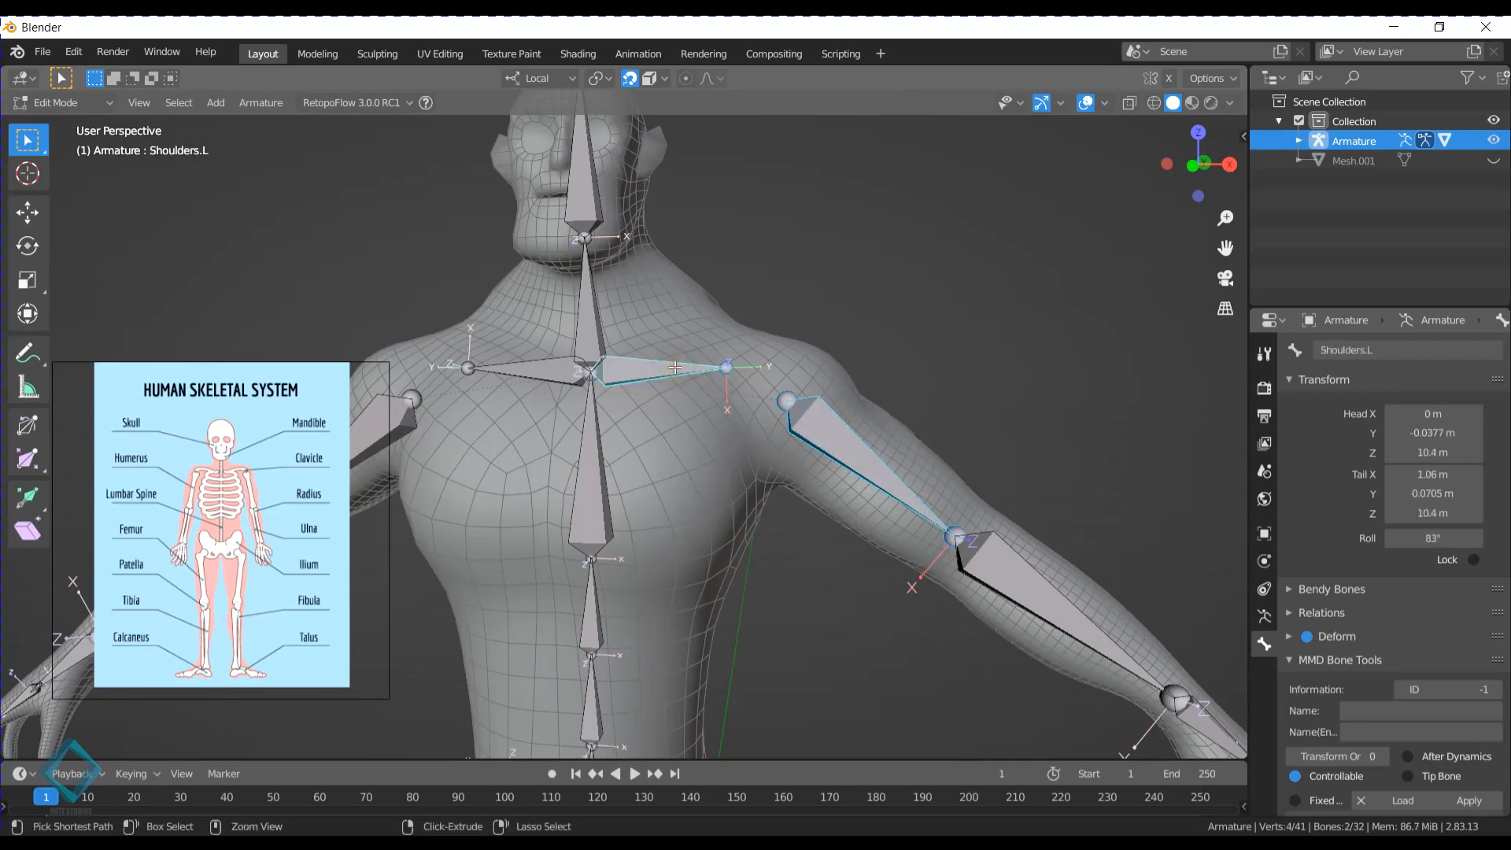
key("ctrl+p")
left_click(675, 367)
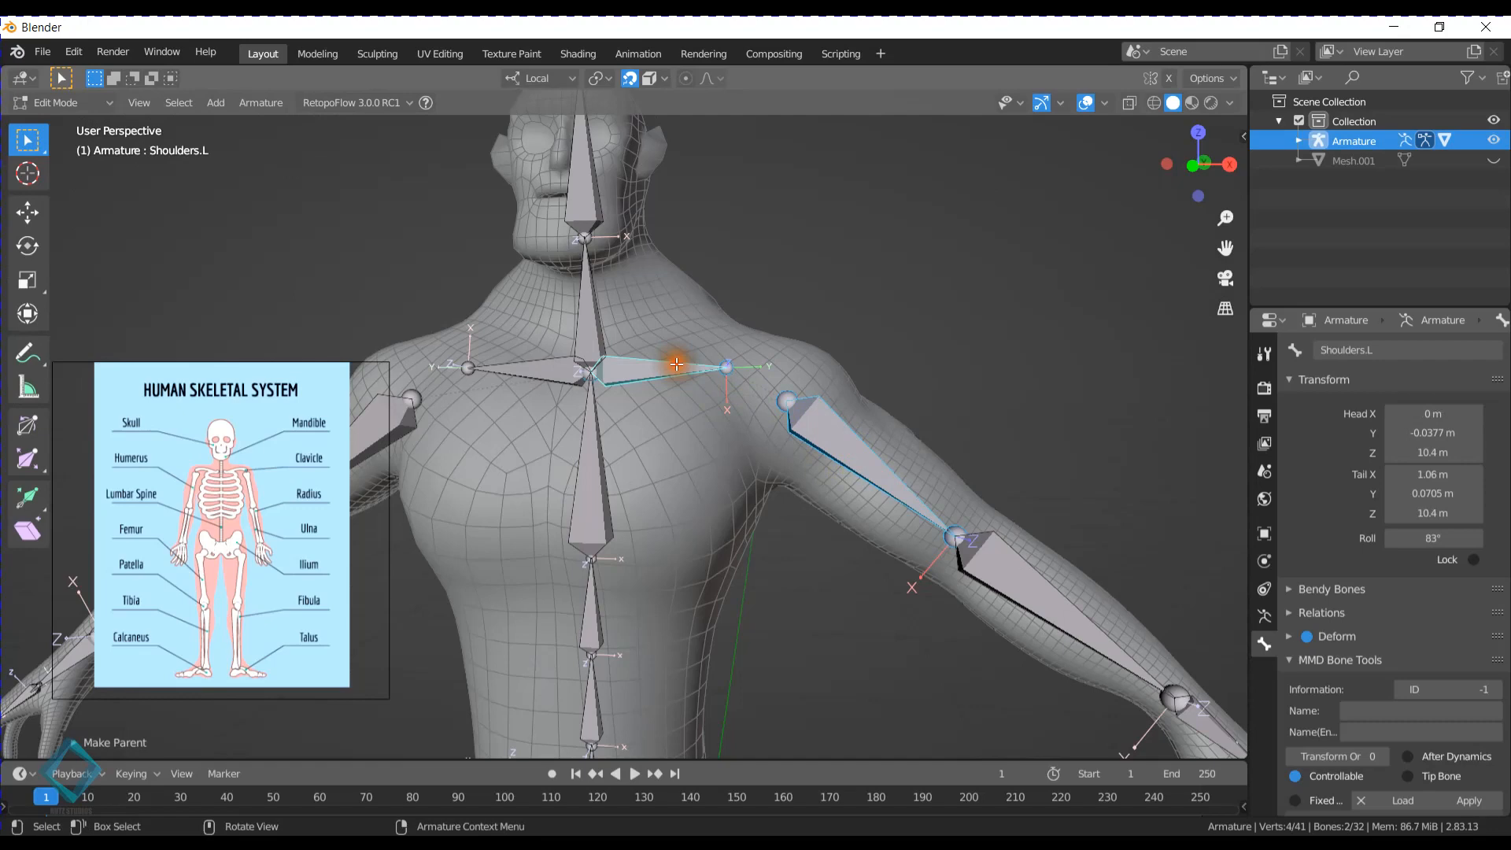
- Parent the Arm.R bone to Shoulders.R, keeping its offset
left_click(403, 424)
left_click(511, 373)
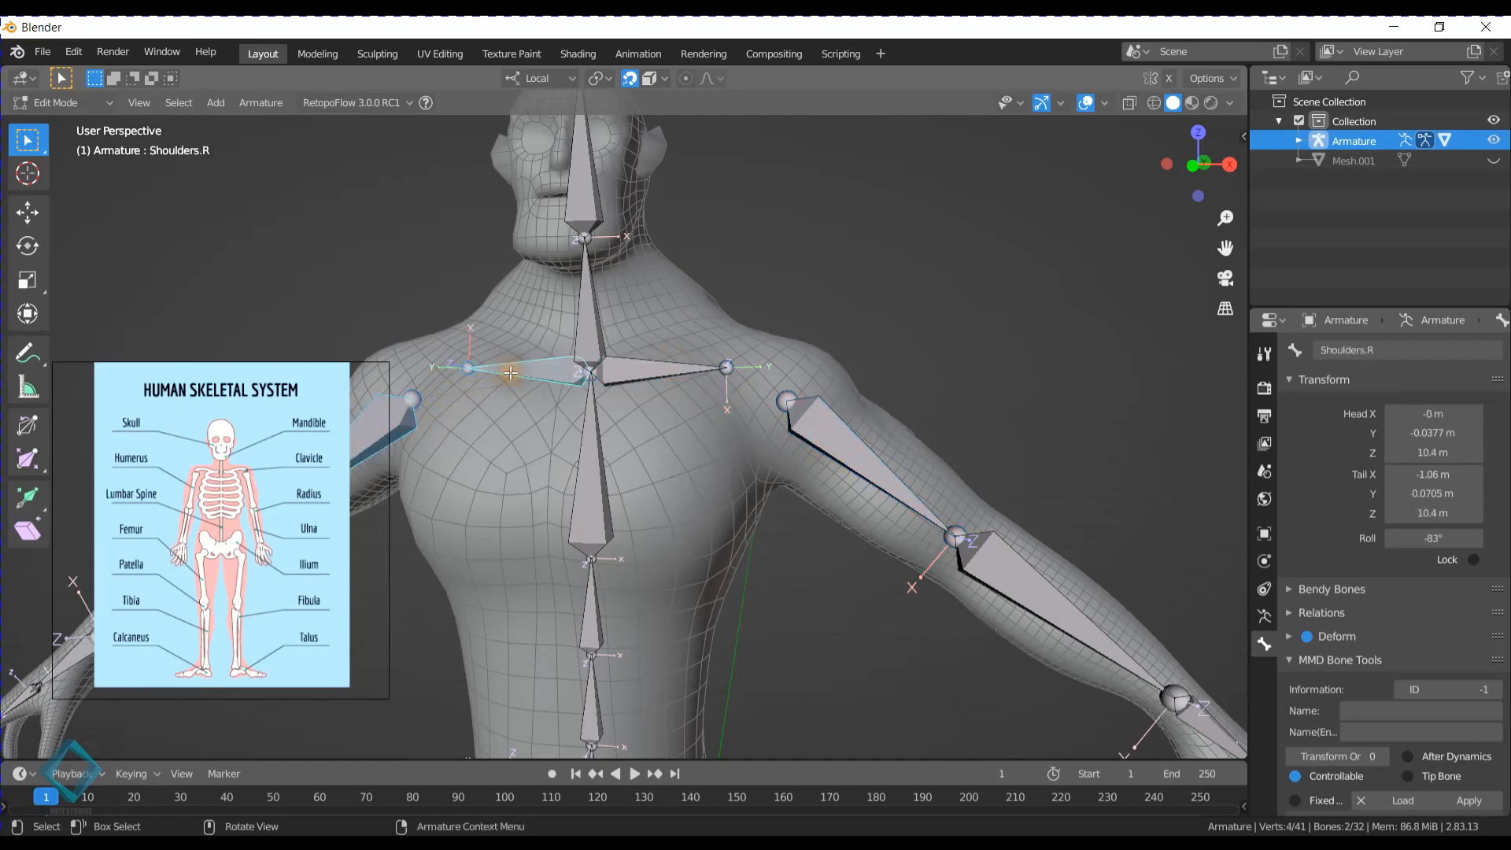
key("ctrl+p")
left_click(511, 373)
mouse_move(510, 373)
middle_mouse_down()
mouse_move(590, 374)
mouse_move(540, 381)
middle_mouse_up()
- Return to Pose Mode and check that the arms follow Shoulders.L and Shoulders.R by test-rotating each shoulder, cancelling both rotations
key("ctrl+Tab")
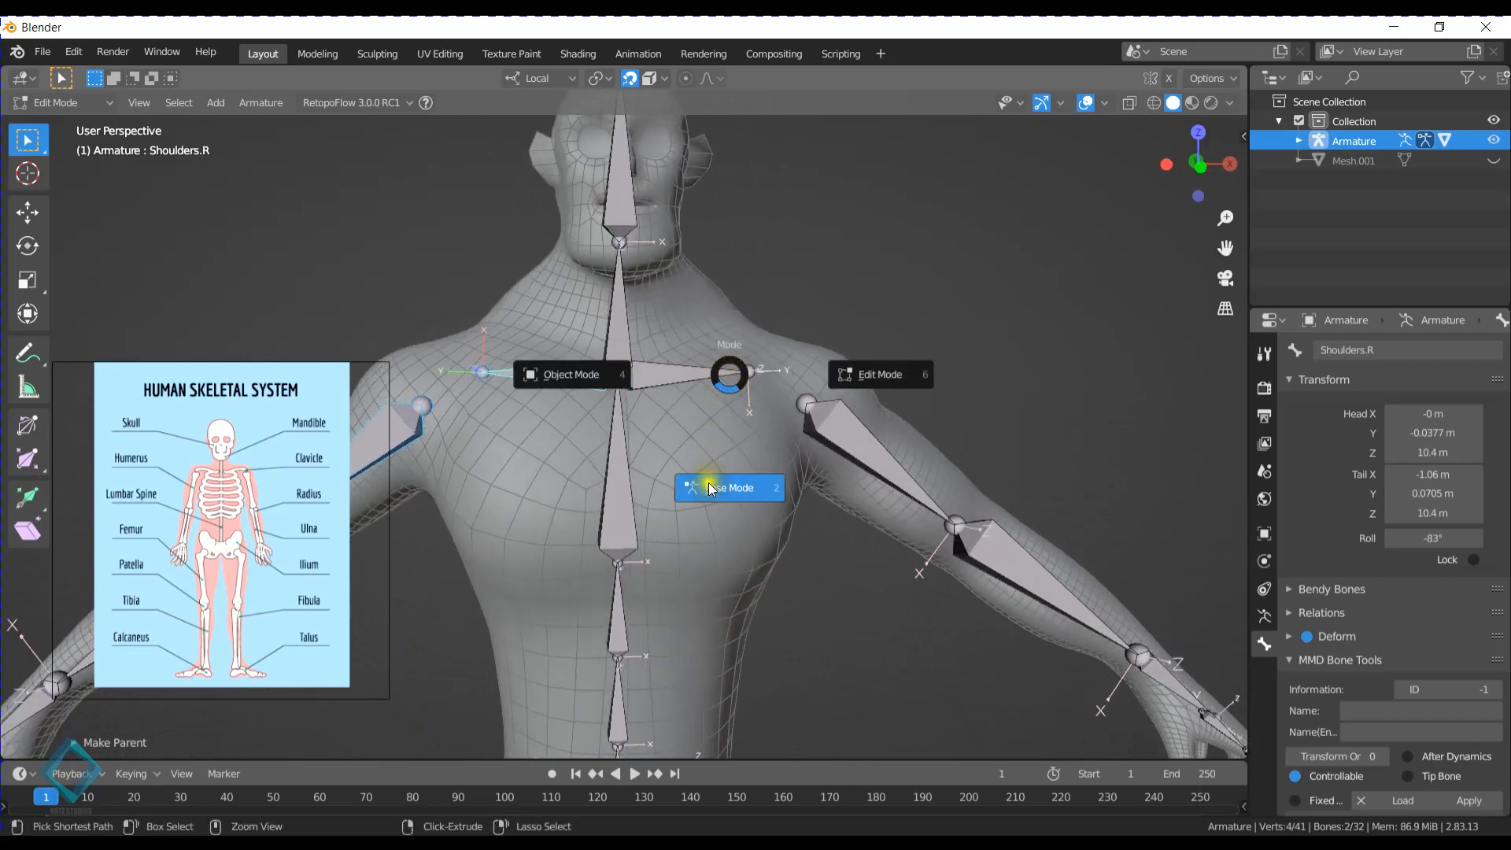
left_click(708, 484)
scroll(712, 488, "down", 5)
left_click(640, 326)
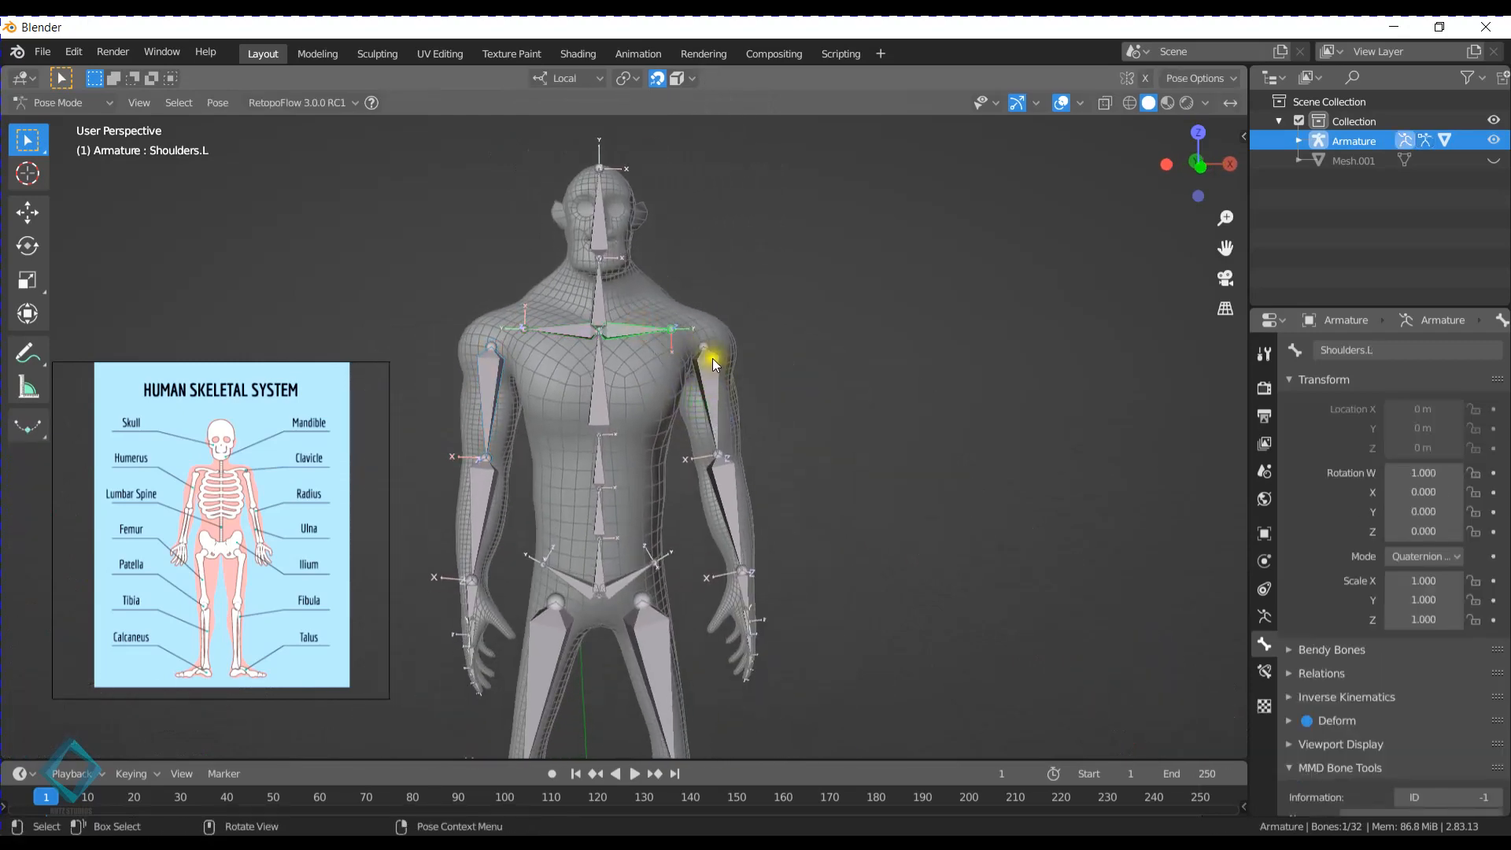
key("r")
right_click(687, 300)
left_click(551, 318)
key("r")
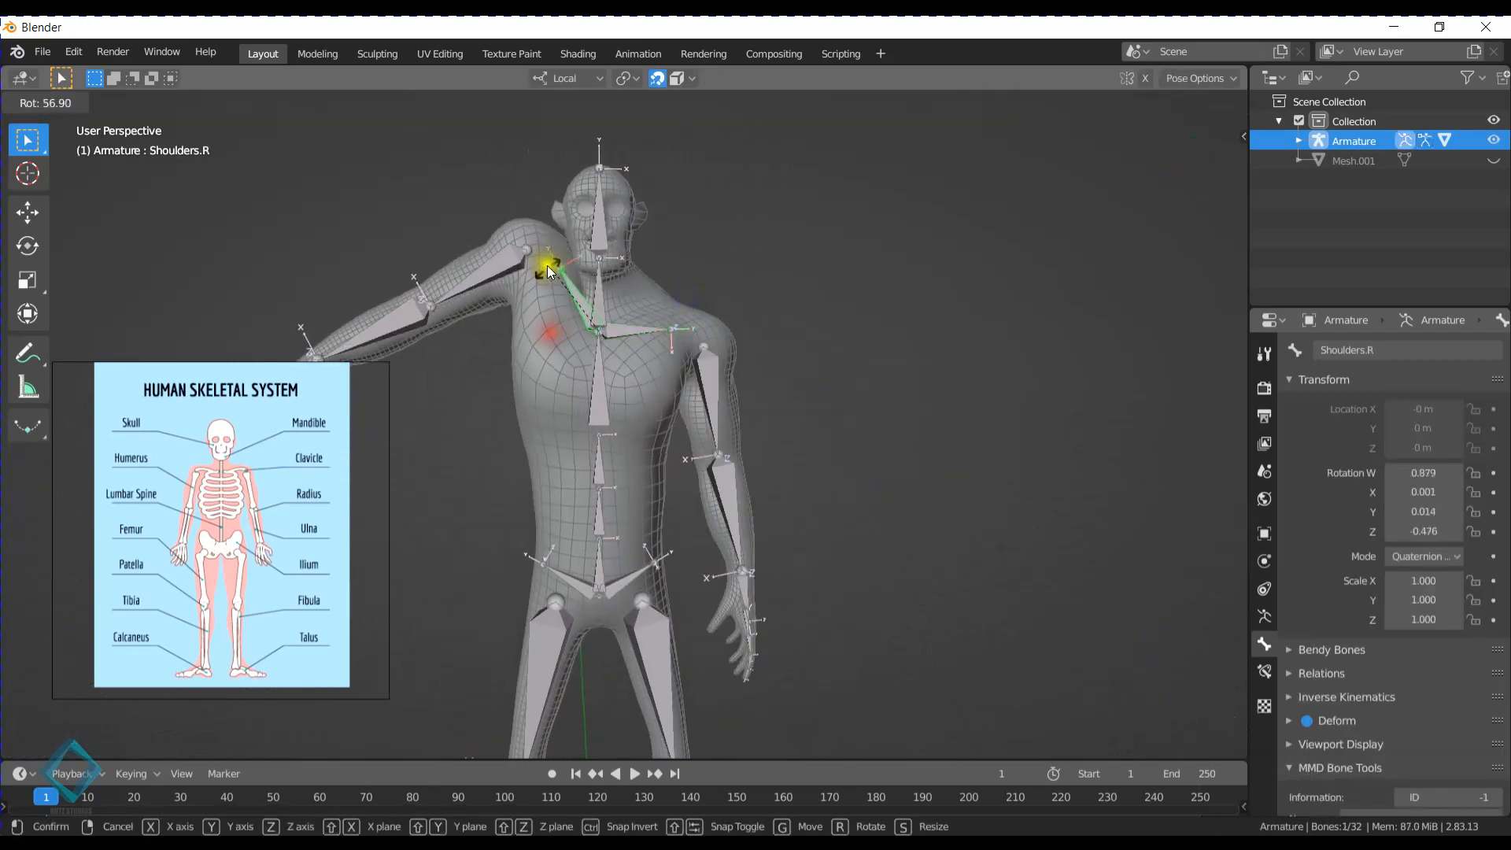
right_click(553, 282)
- Turn off the wireframe display in the viewport overlays
left_click(1080, 103)
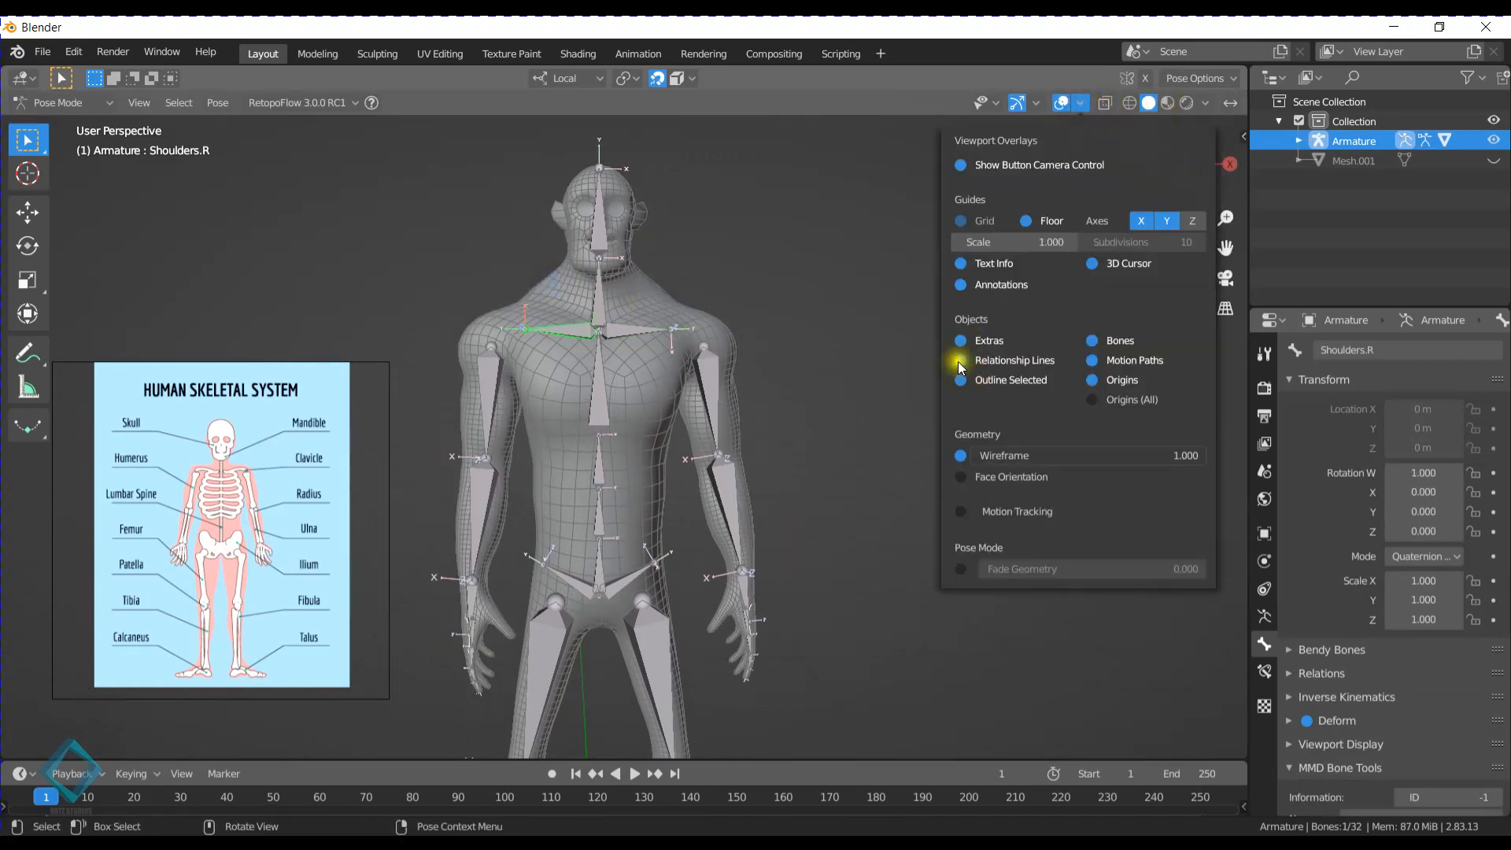
left_click(958, 456)
- Test-rotate the index finger bones to check how the hand mesh deforms, cancelling each rotation
middle_click_drag(535, 370, 739, 305)
middle_click_drag(779, 494, 651, 317, "shift")
scroll(704, 496, "up", 3)
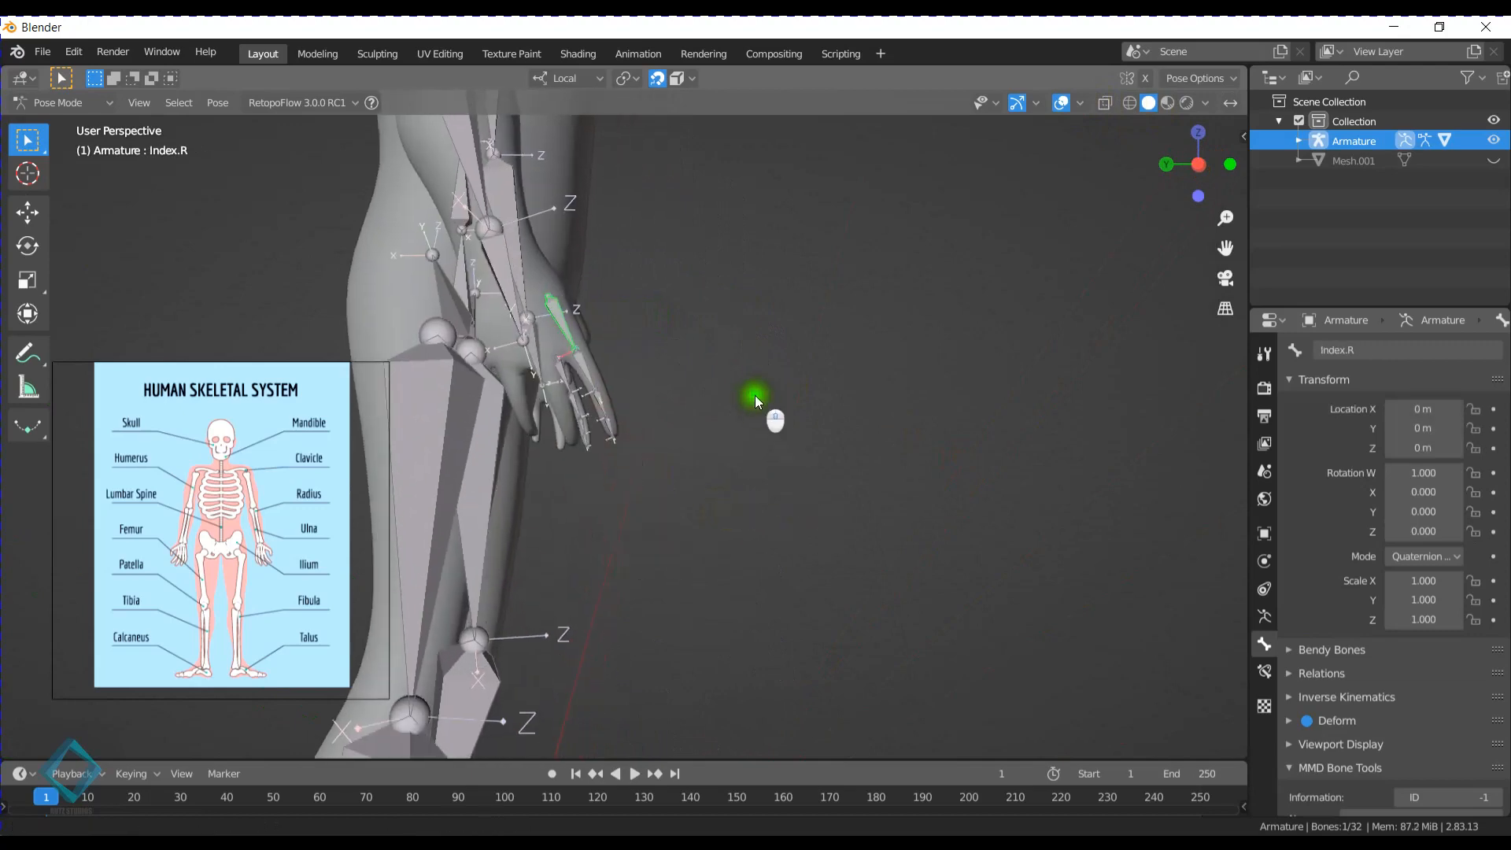
left_click(594, 381)
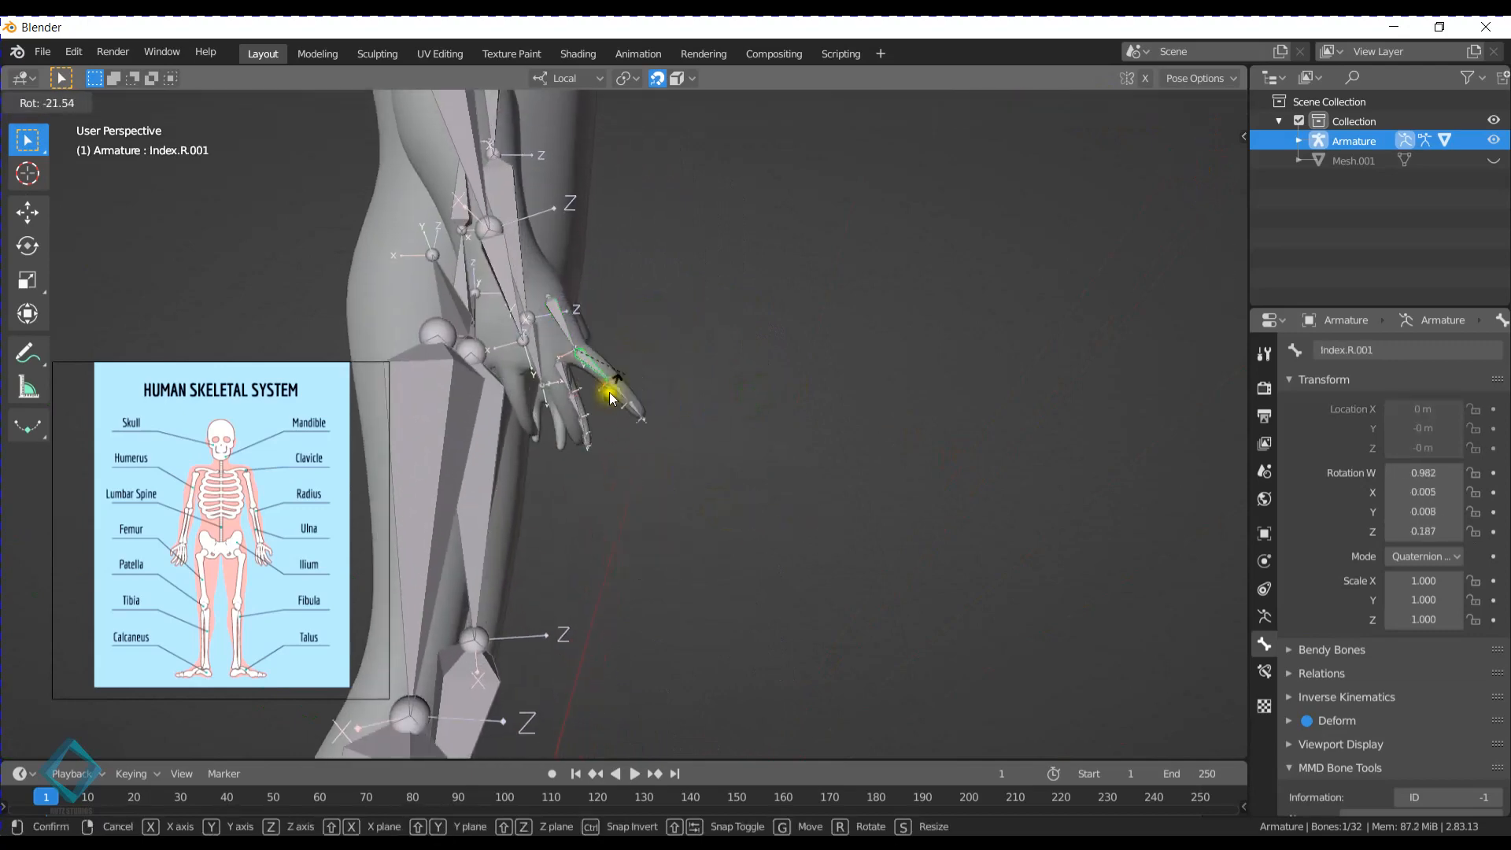
middle_click_drag(604, 387, 796, 408)
left_click(691, 306)
key("r")
right_click(657, 358)
left_click(656, 382)
left_click(657, 384)
key("r")
right_click(633, 396)
- Curl the Index.L.001 bone inward about its local X axis to a rotation of about W 0.758, X -0.652
key("r")
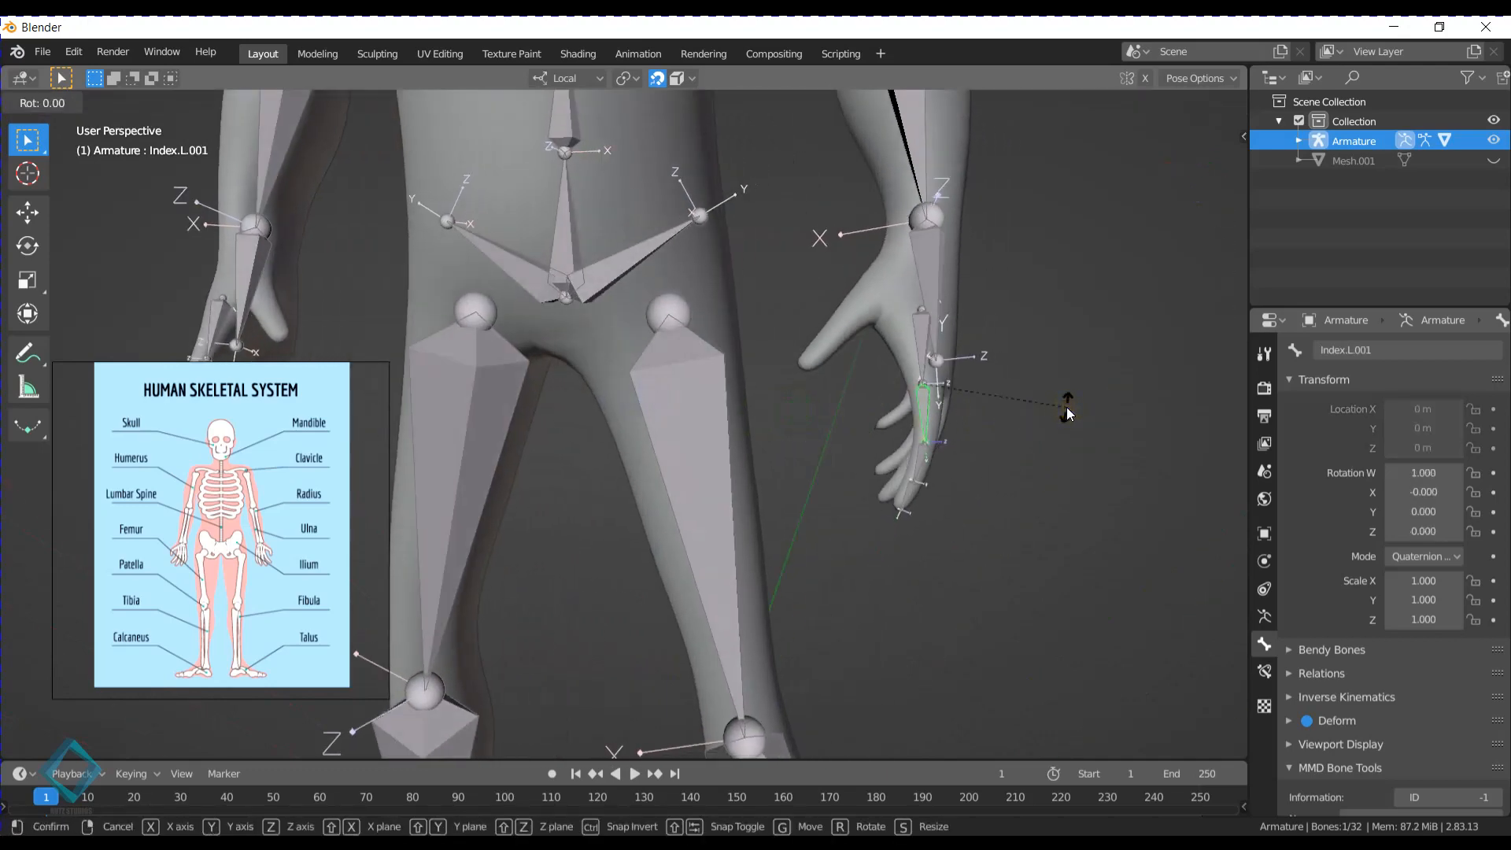
key("x")
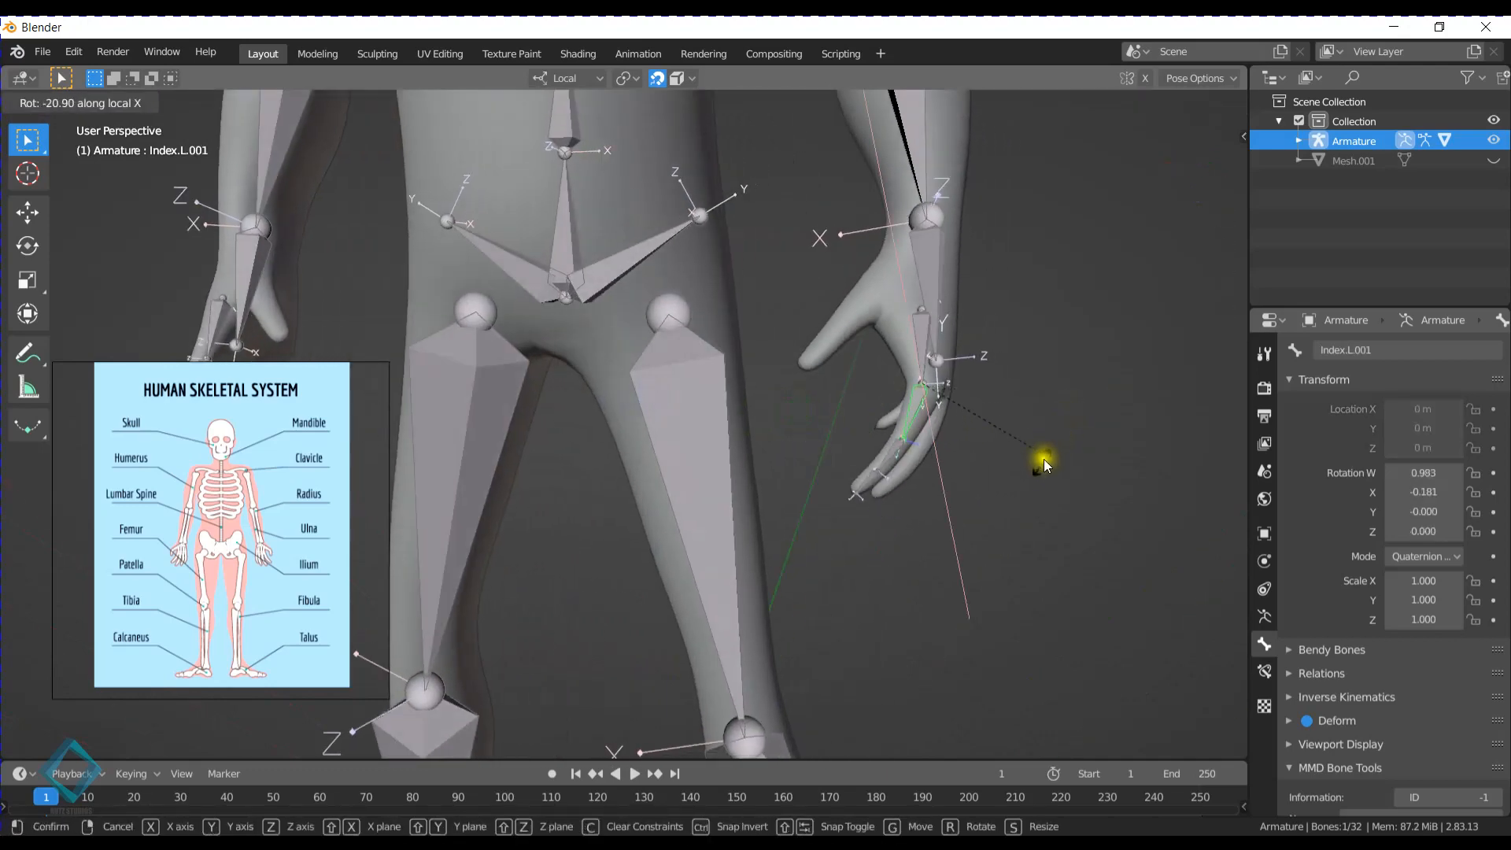
left_click(933, 496)
middle_click_drag(934, 496, 833, 437)
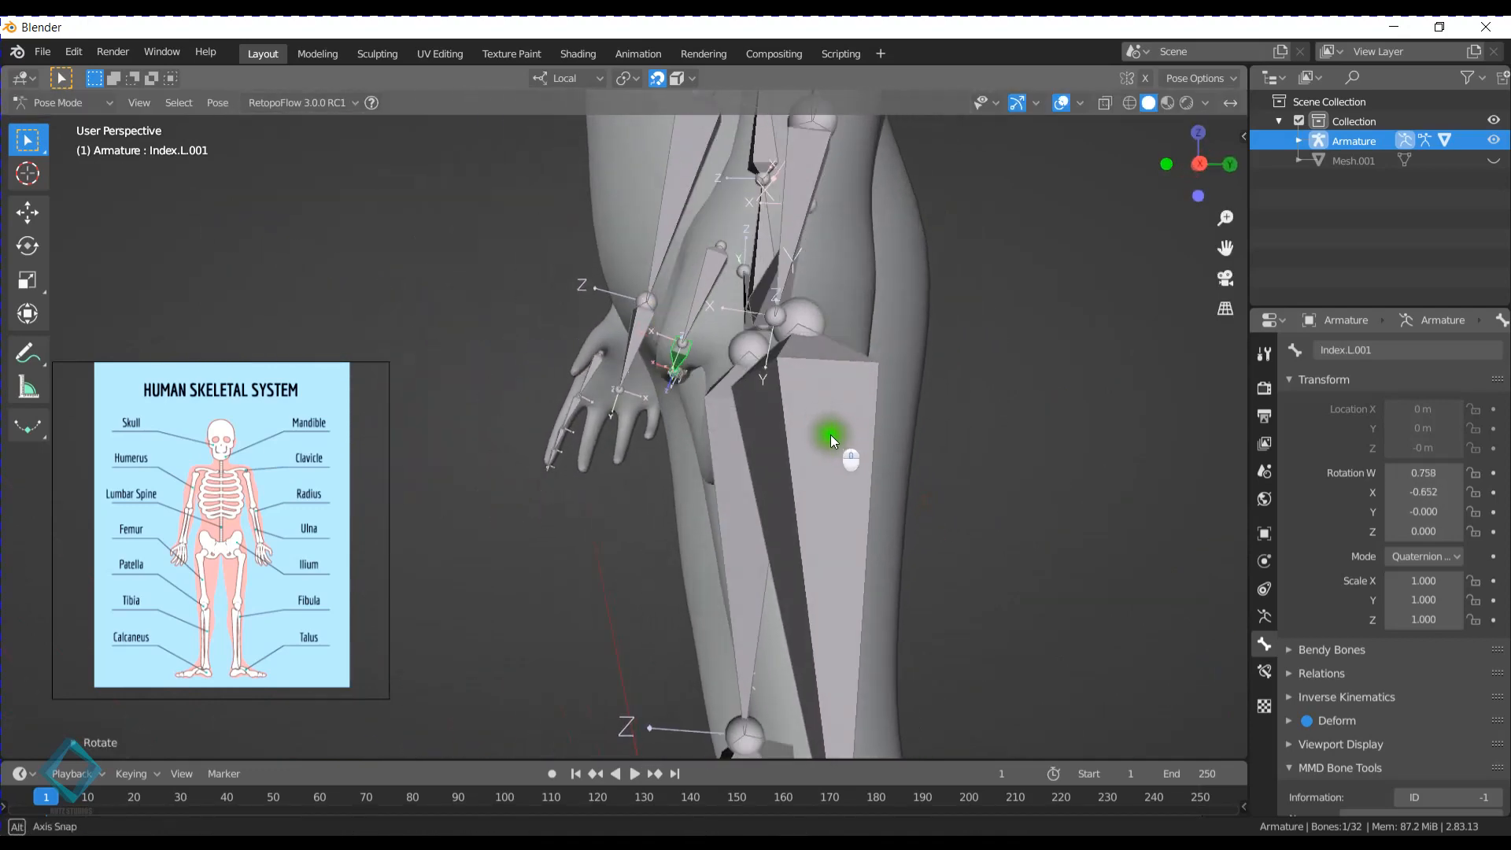
- Test-rotate the Leg.L bone about its local X axis and cancel the rotation
middle_click_drag(697, 361, 924, 392)
middle_click_drag(829, 385, 567, 74)
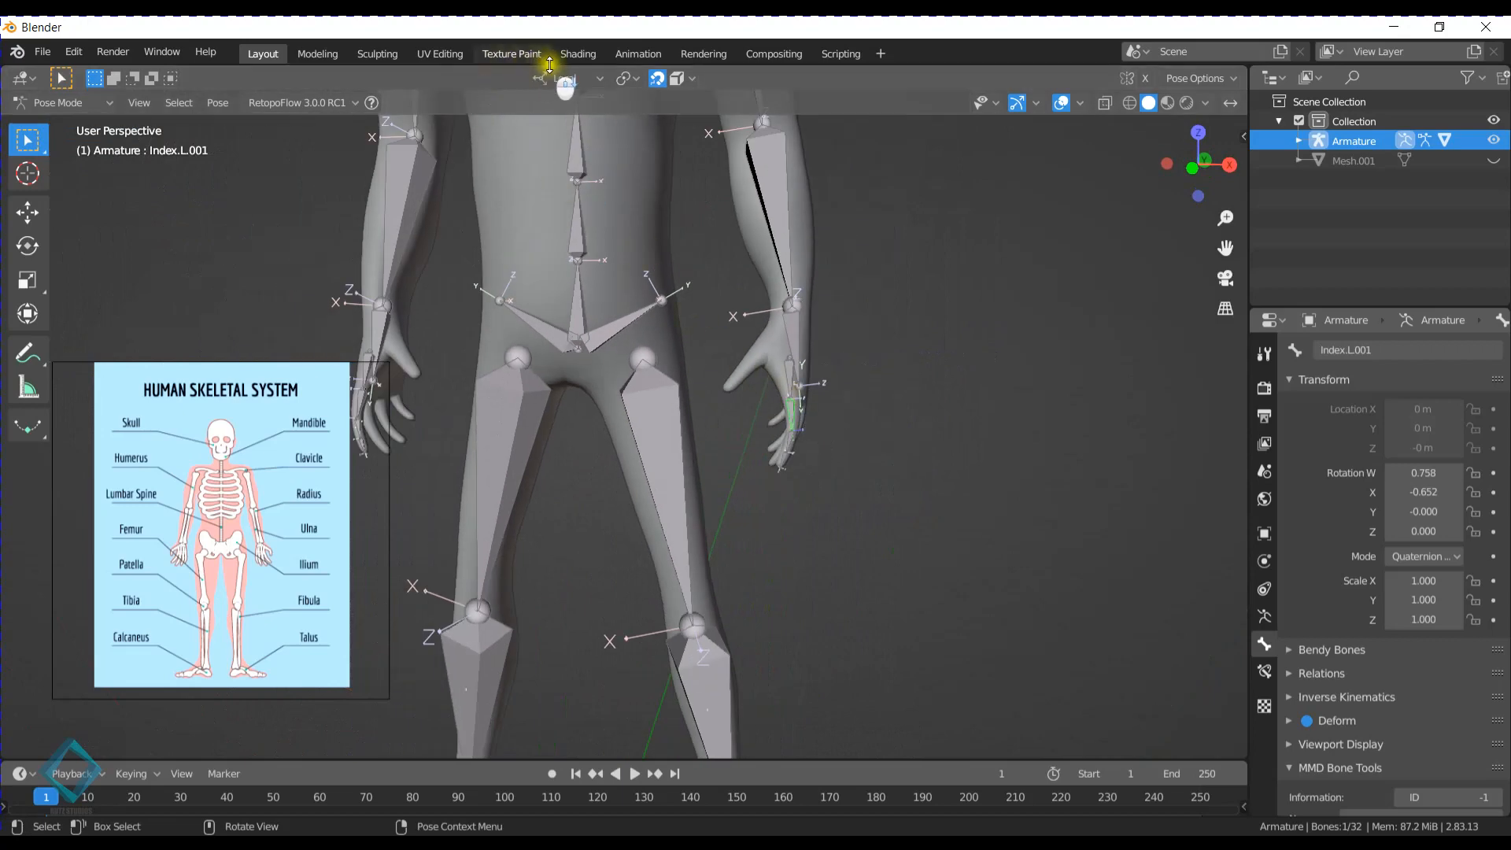
left_click(668, 493)
key("r")
key("x")
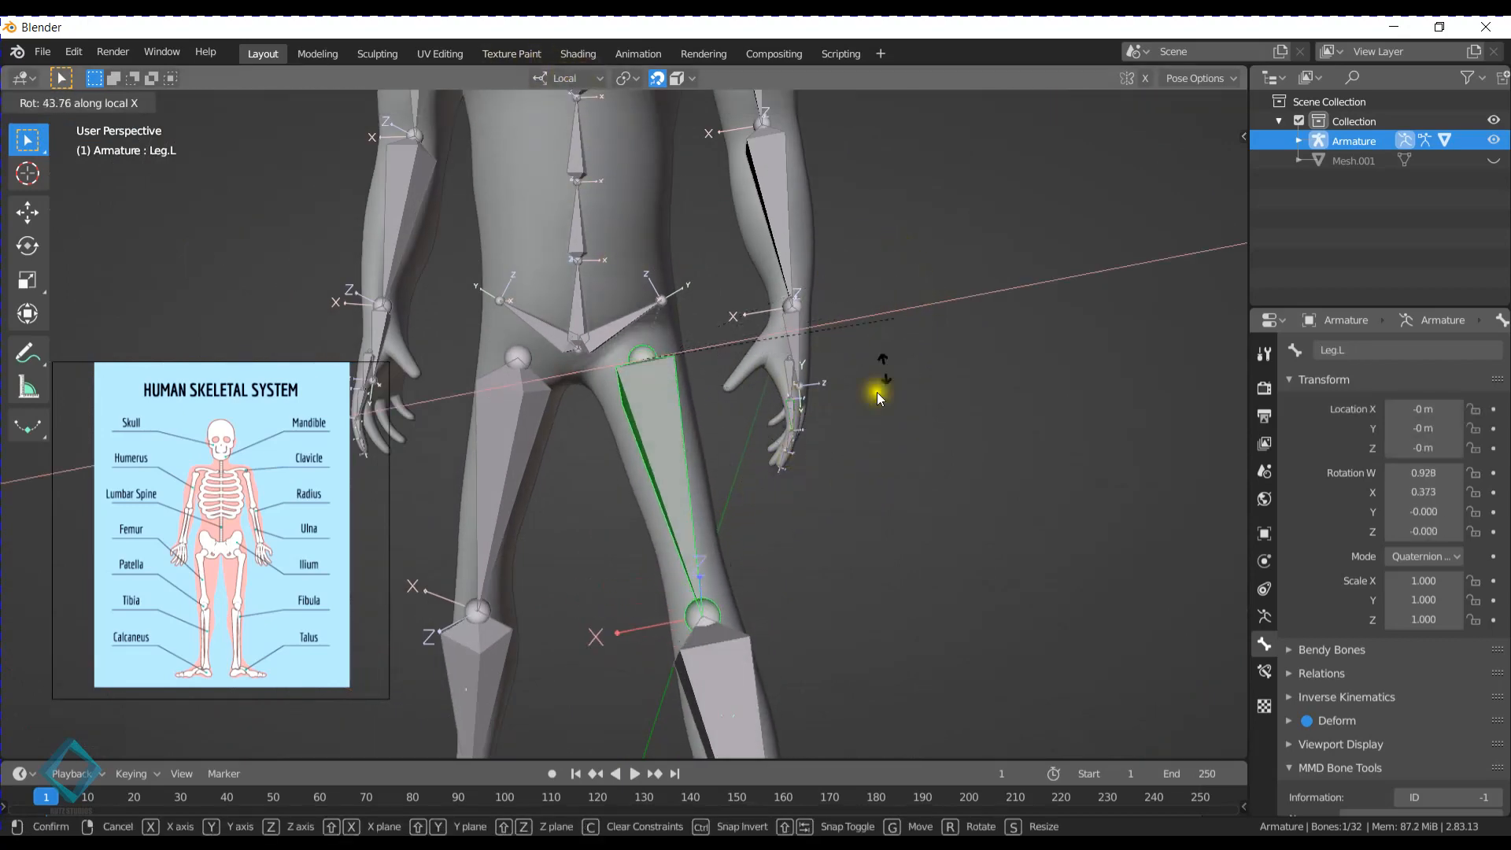
right_click(809, 257)
- Test-rotate the Neck and Head bones sideways to examine the mesh deformation, cancelling both rotations
middle_click_drag(812, 367, 489, 410)
middle_click_drag(412, 291, 628, 362)
scroll(631, 380, "up", 5)
scroll(659, 384, "up", 2)
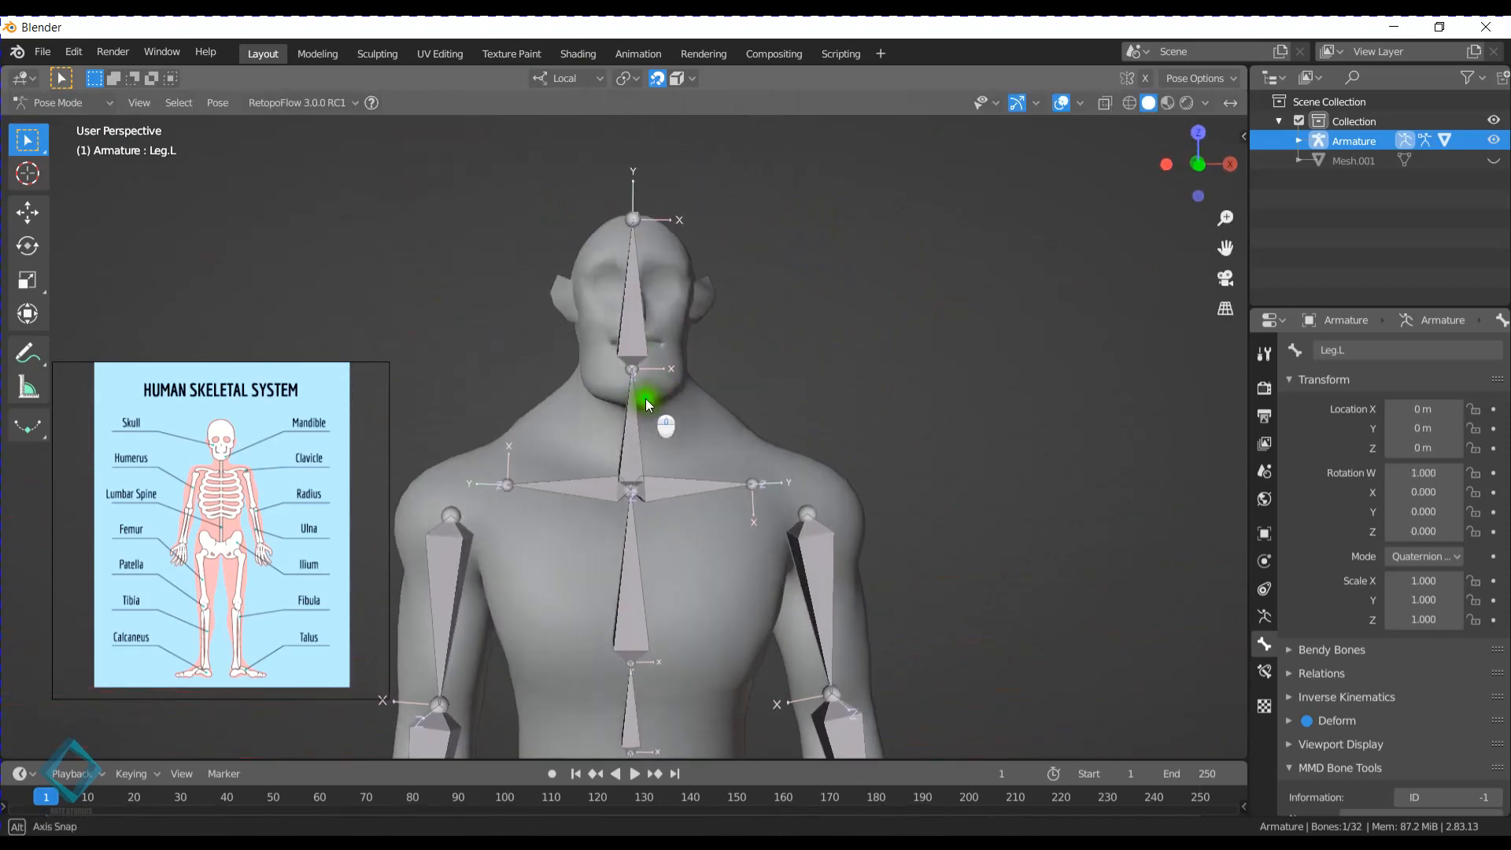
left_click(639, 400)
key("r")
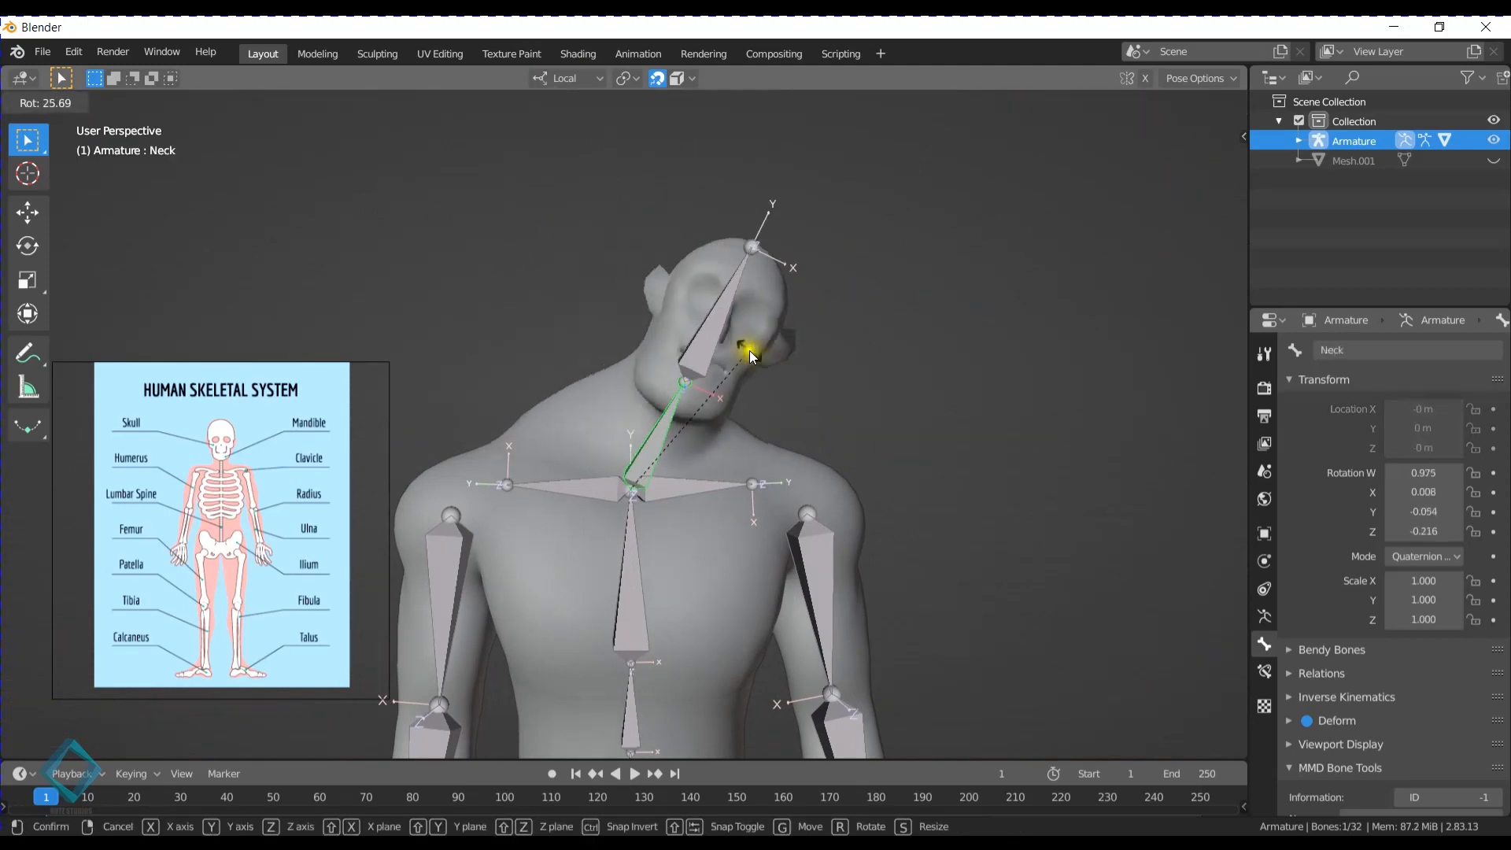
right_click(685, 354)
left_click(627, 260)
key("r")
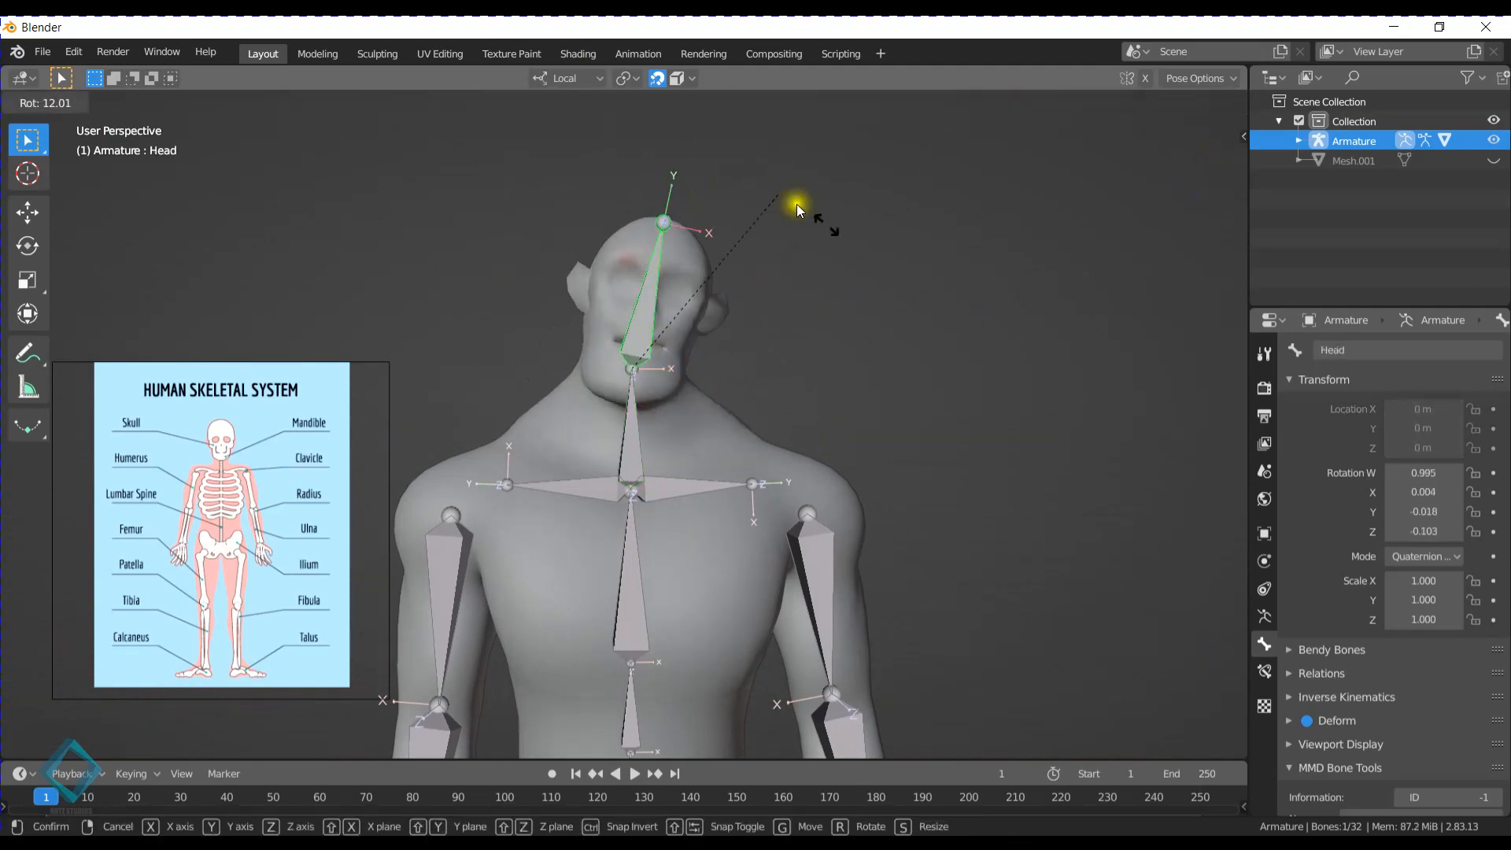
right_click(687, 230)
- Test-rotate the Head bone from angled and side views, cancelling each rotation
middle_click_drag(870, 301, 780, 284)
key("r")
right_click(759, 276)
key("r")
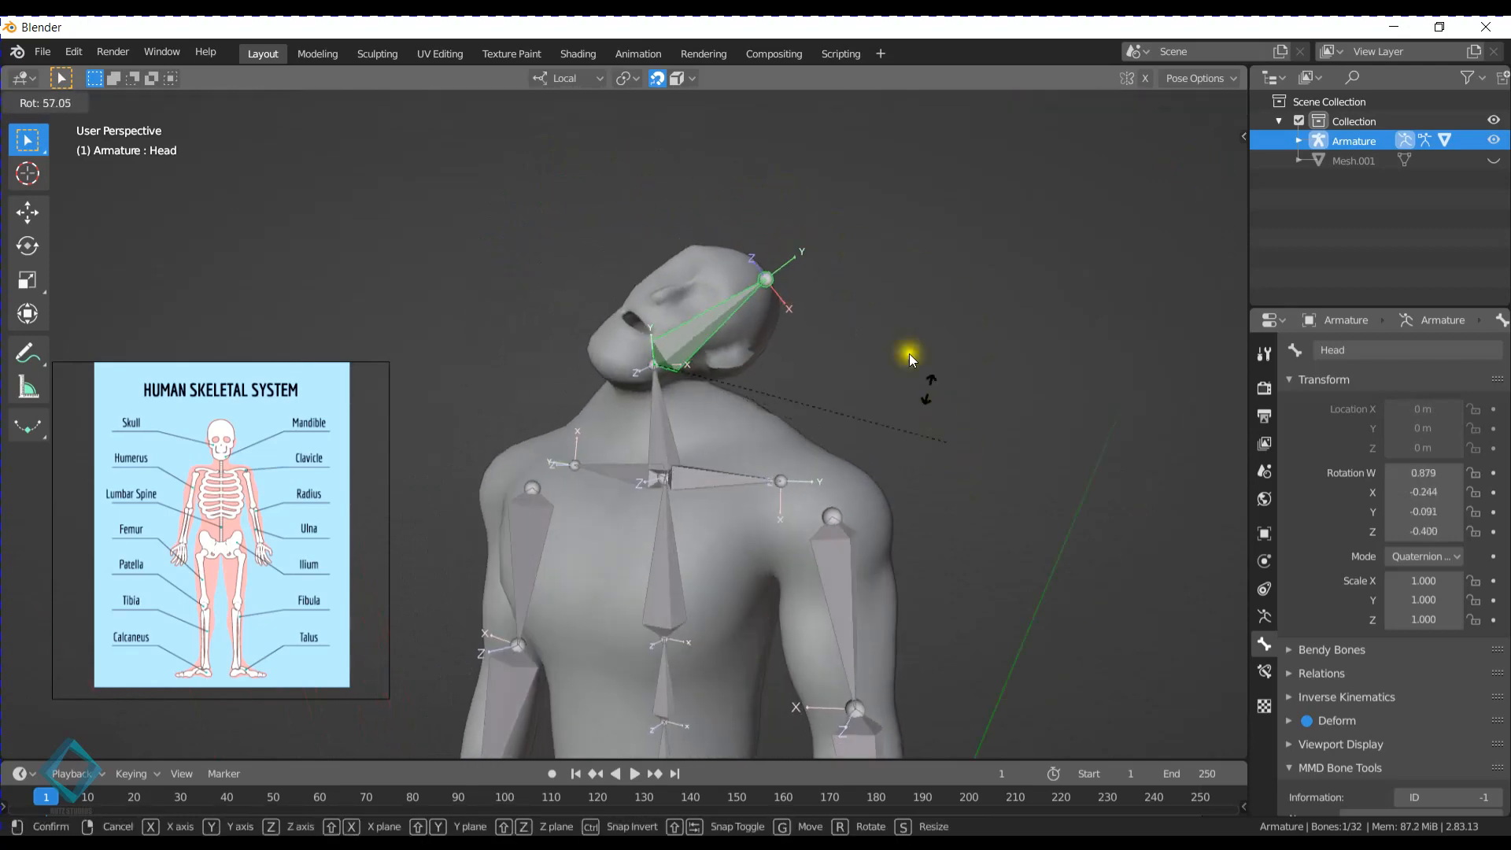
right_click(867, 297)
key("r")
mouse_move(653, 287)
middle_mouse_down()
mouse_move(727, 284)
mouse_move(608, 291)
mouse_move(666, 307)
middle_mouse_up()
right_click(709, 275)
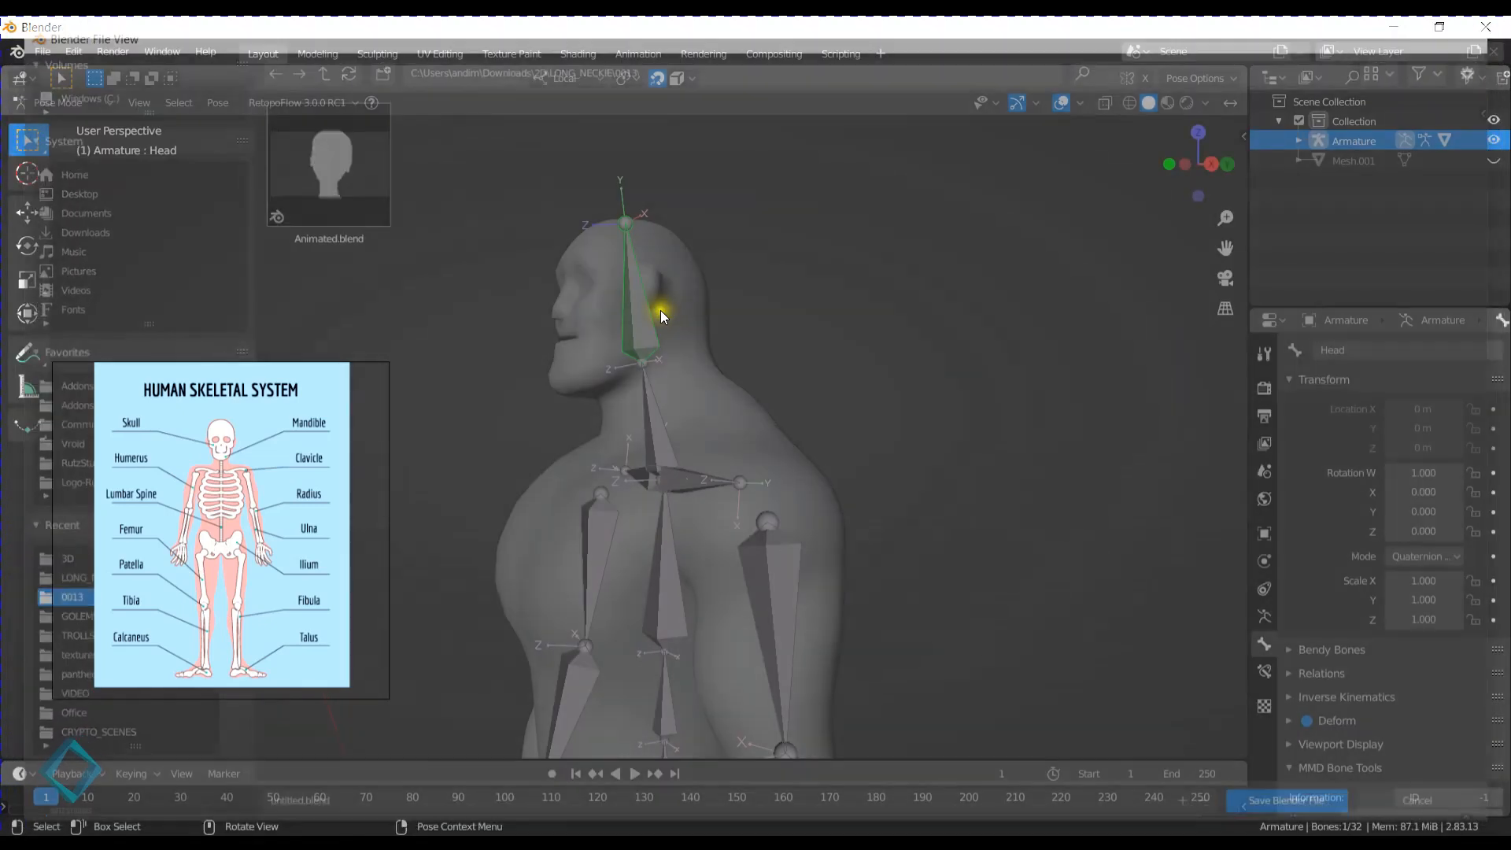
- Select the armature together with the body mesh as the active object and switch the mesh to Weight Paint mode
left_click(545, 323)
middle_click_drag(645, 314, 685, 355)
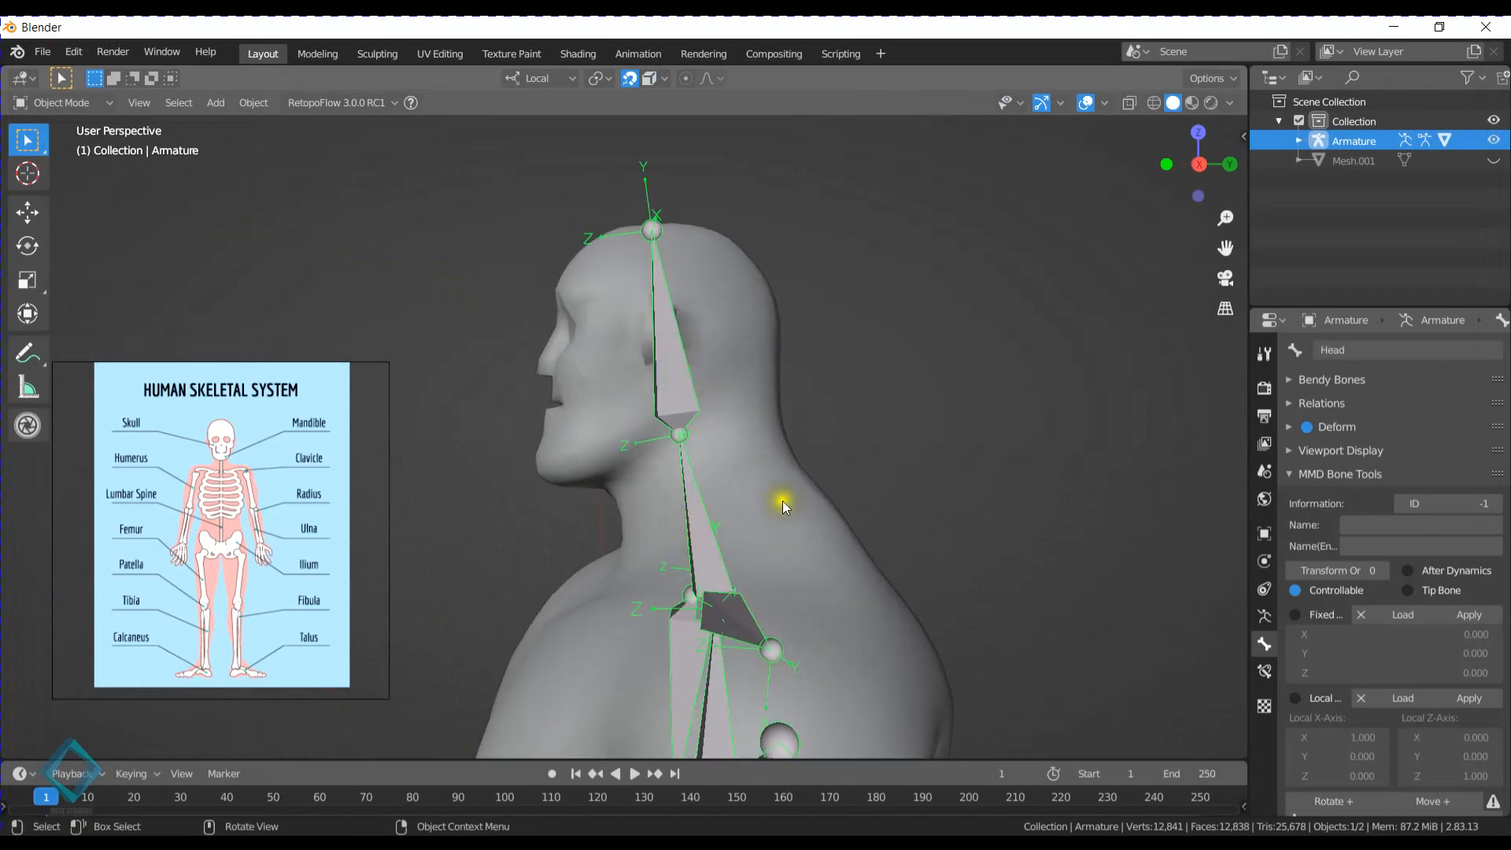
left_click(676, 362)
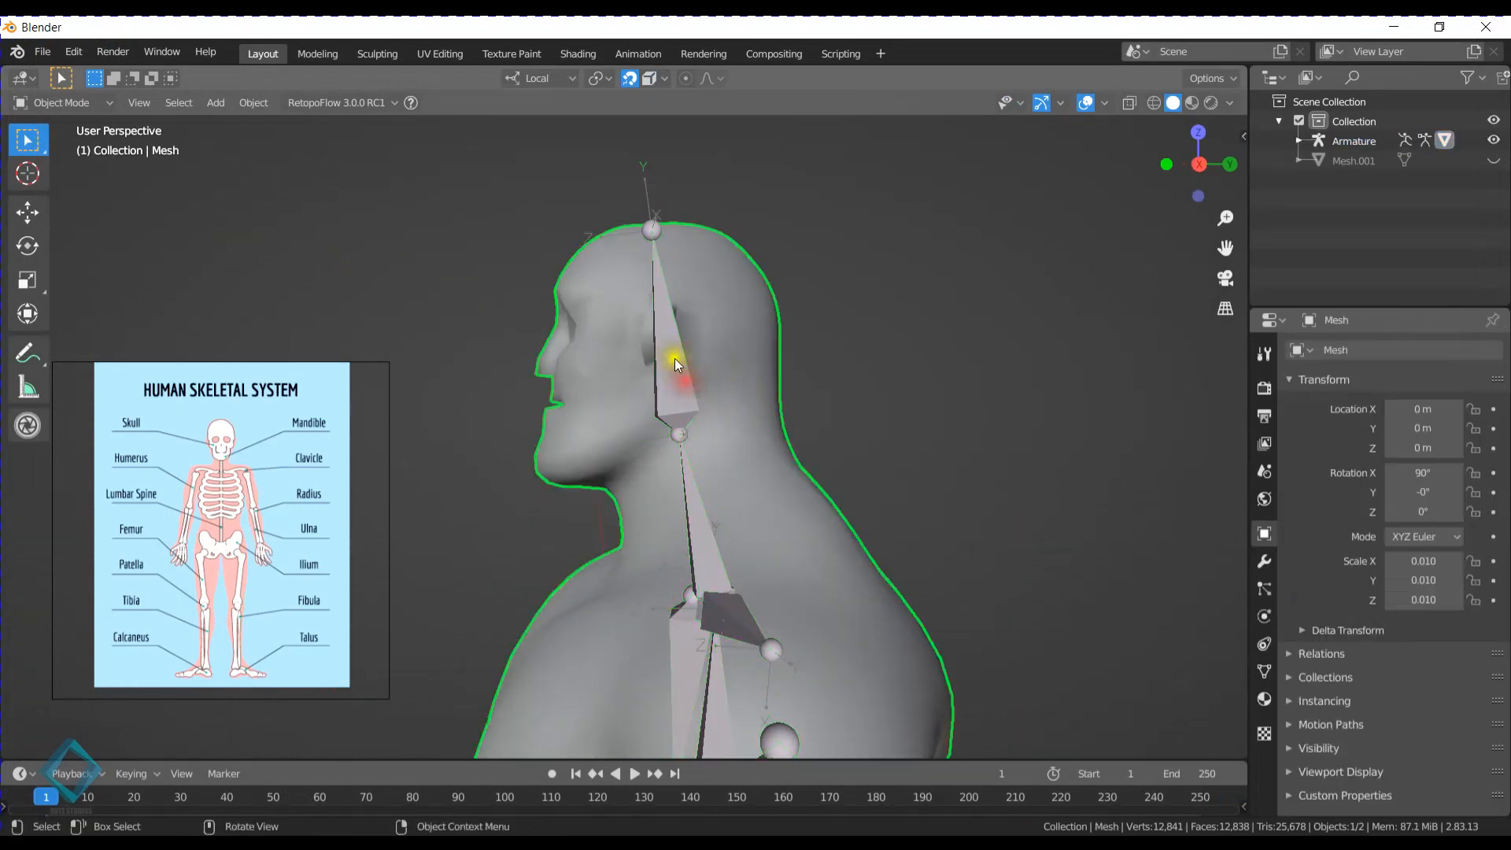
left_click(668, 366)
left_click(754, 272, "shift")
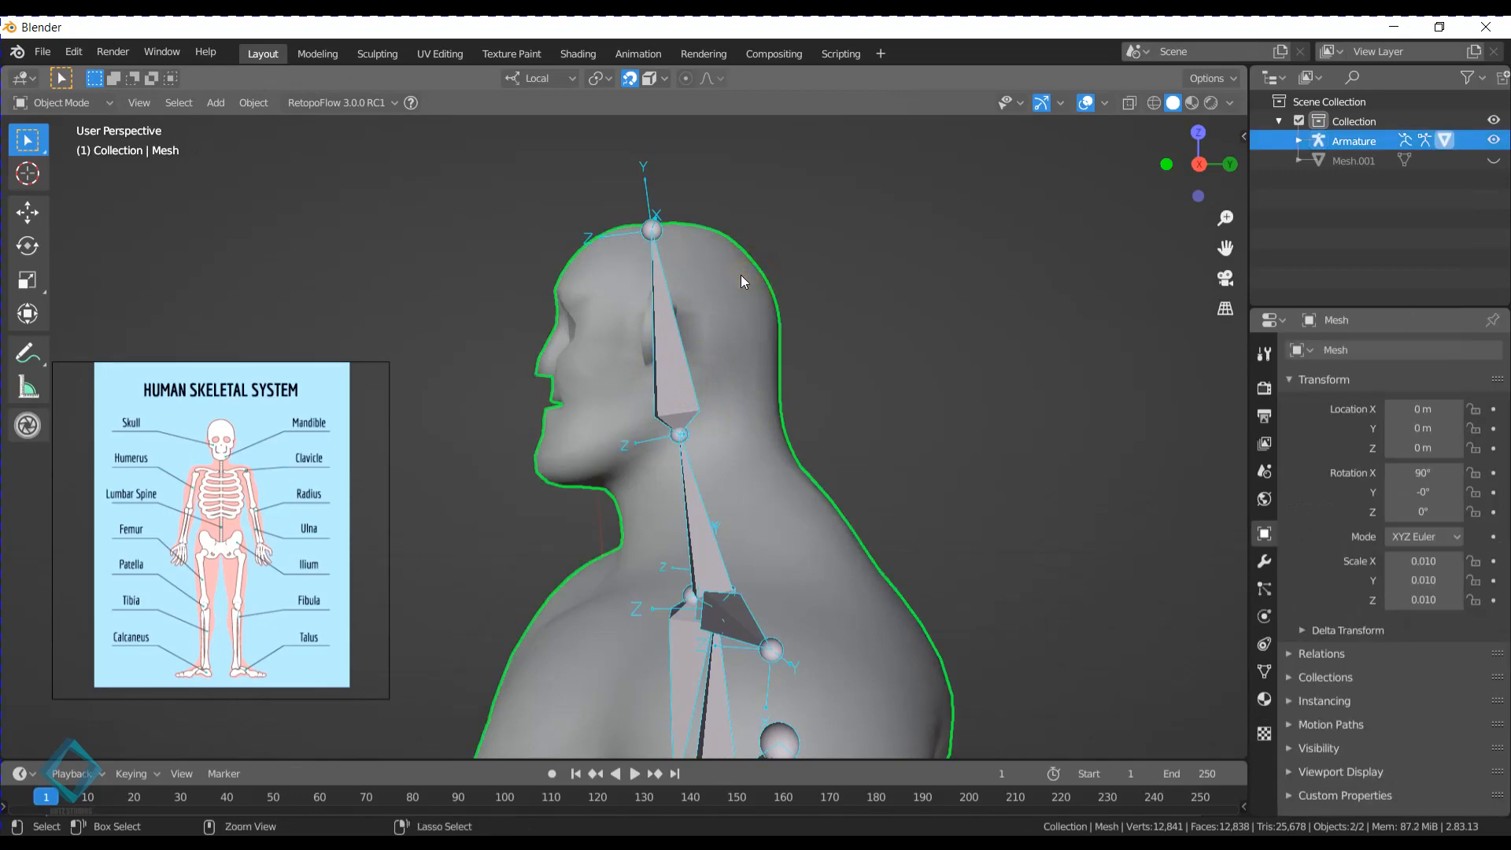
key("ctrl+Tab")
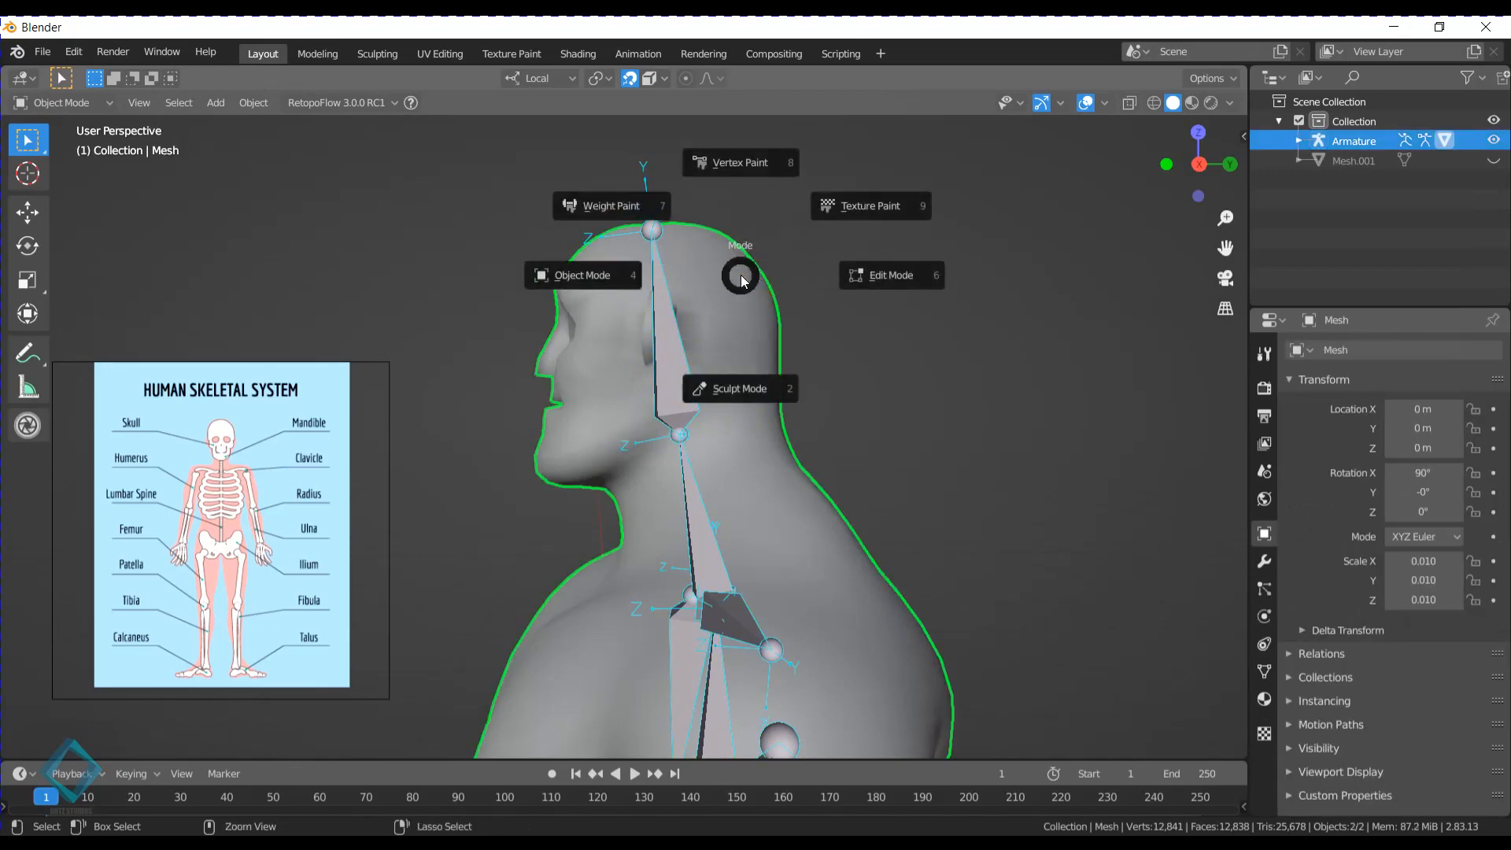
left_click(581, 205)
left_click(68, 97)
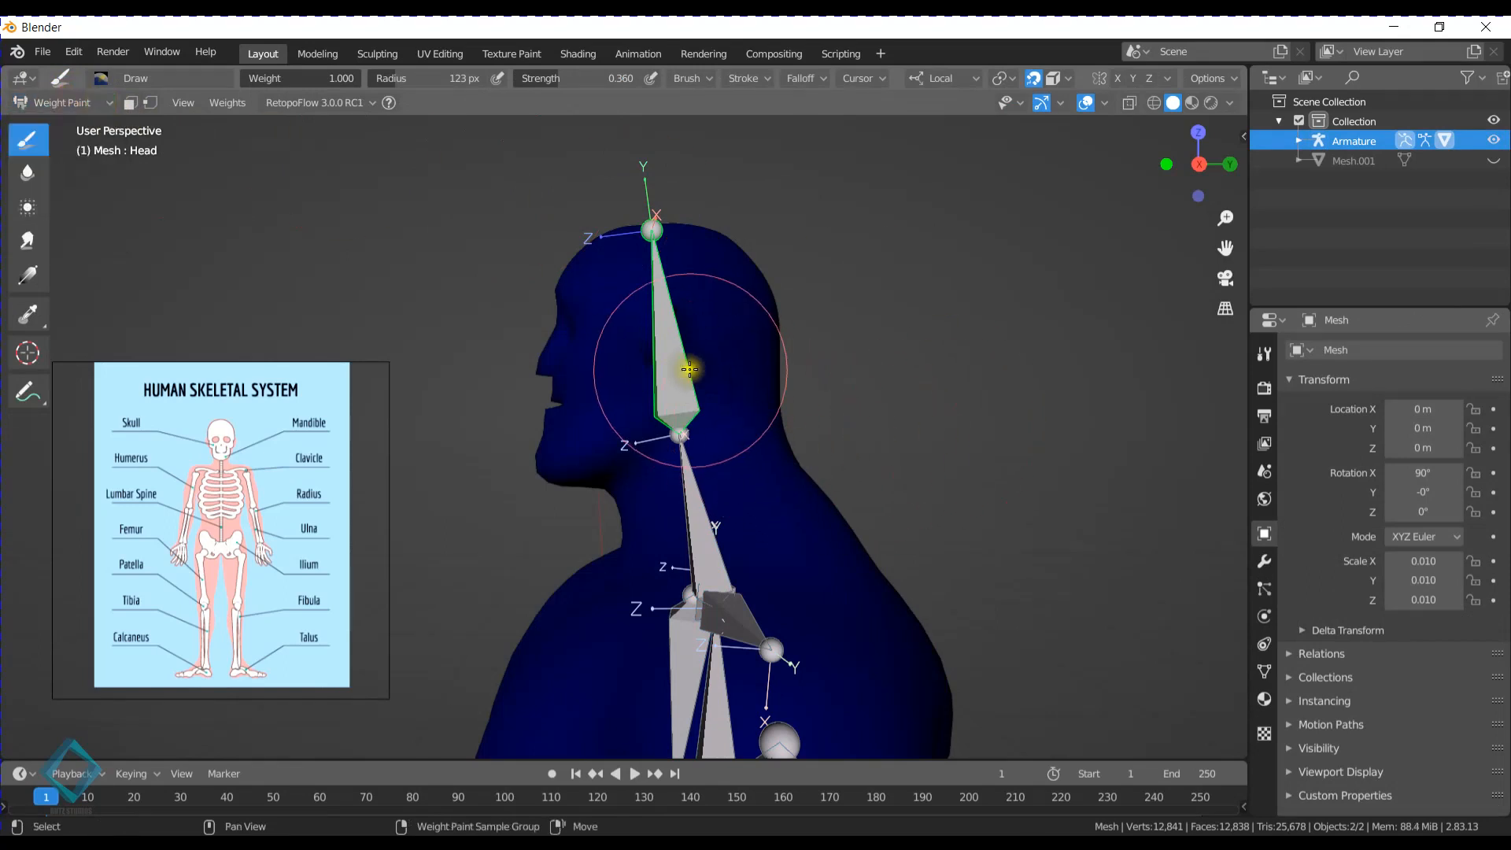
- Examine the automatic weights of the Head and Neck bones by alternately selecting the two bones
left_click(676, 349, "ctrl")
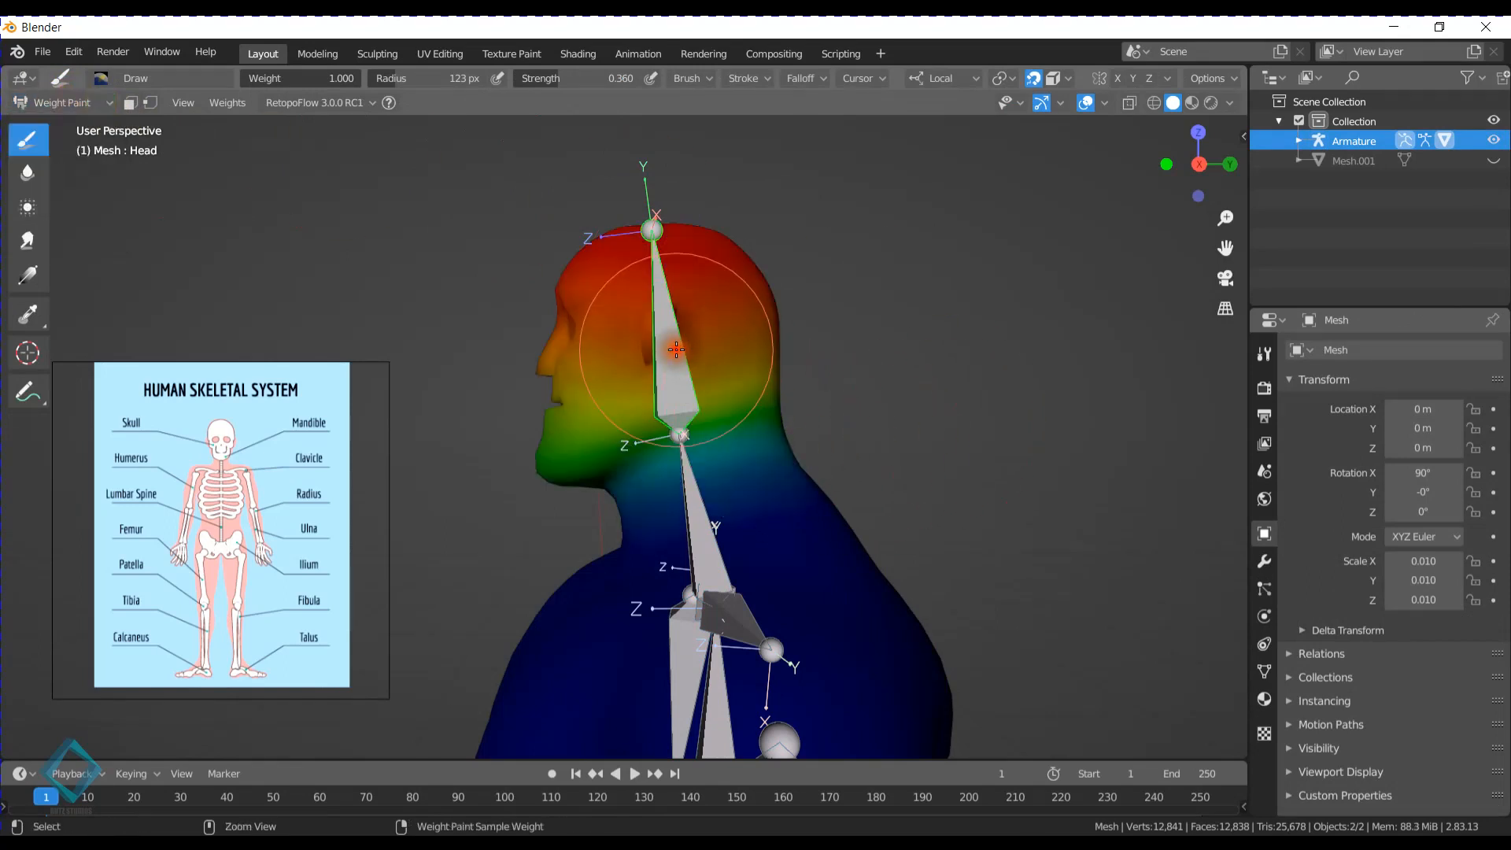
left_click(699, 502, "ctrl")
left_click(667, 284, "ctrl")
left_click(689, 535, "ctrl")
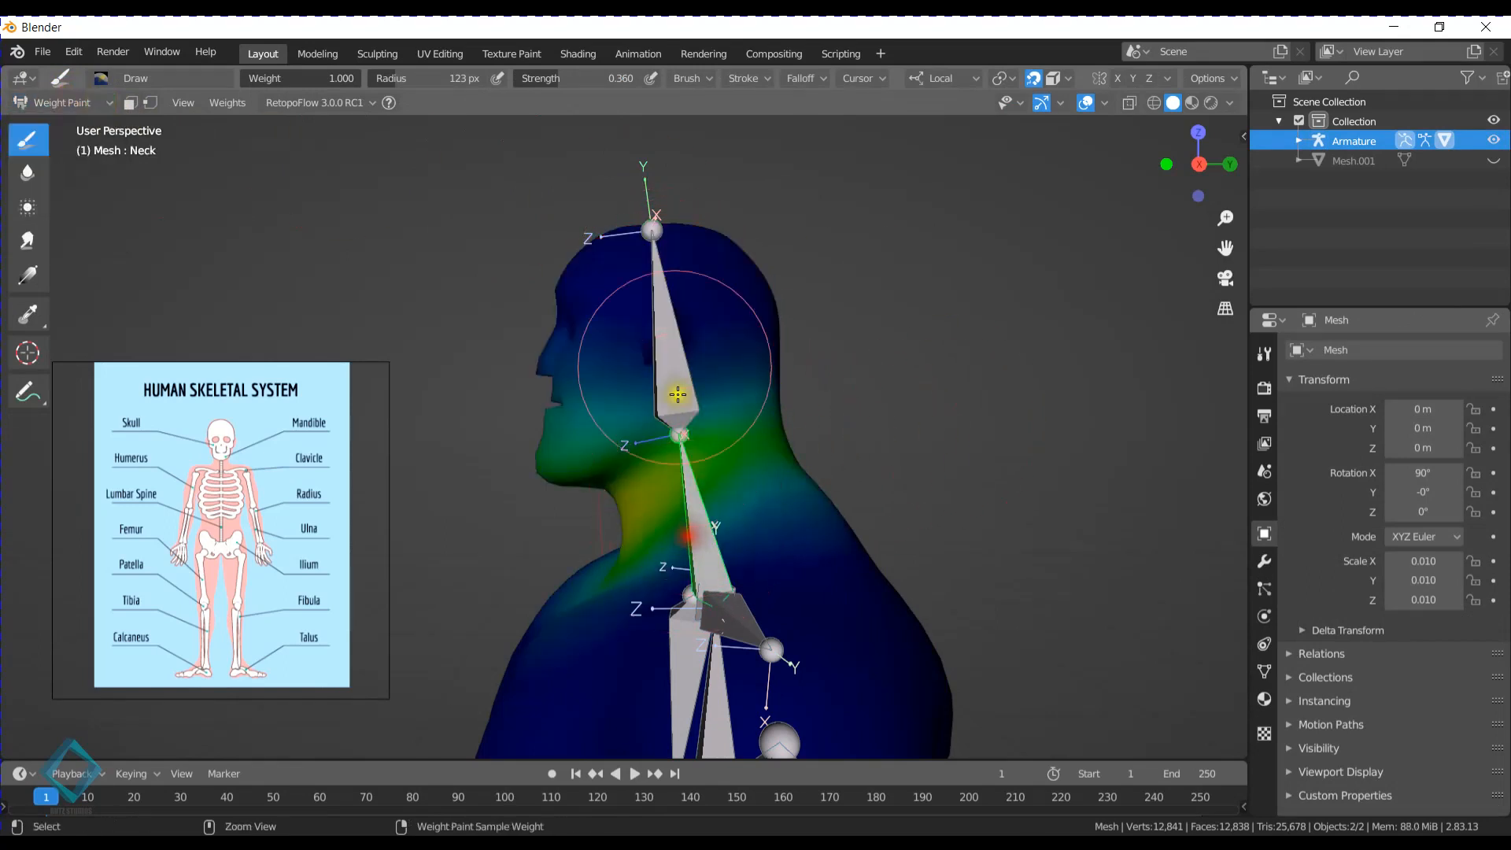
left_click(671, 307, "ctrl")
left_click(694, 519, "ctrl")
left_click(658, 252, "ctrl")
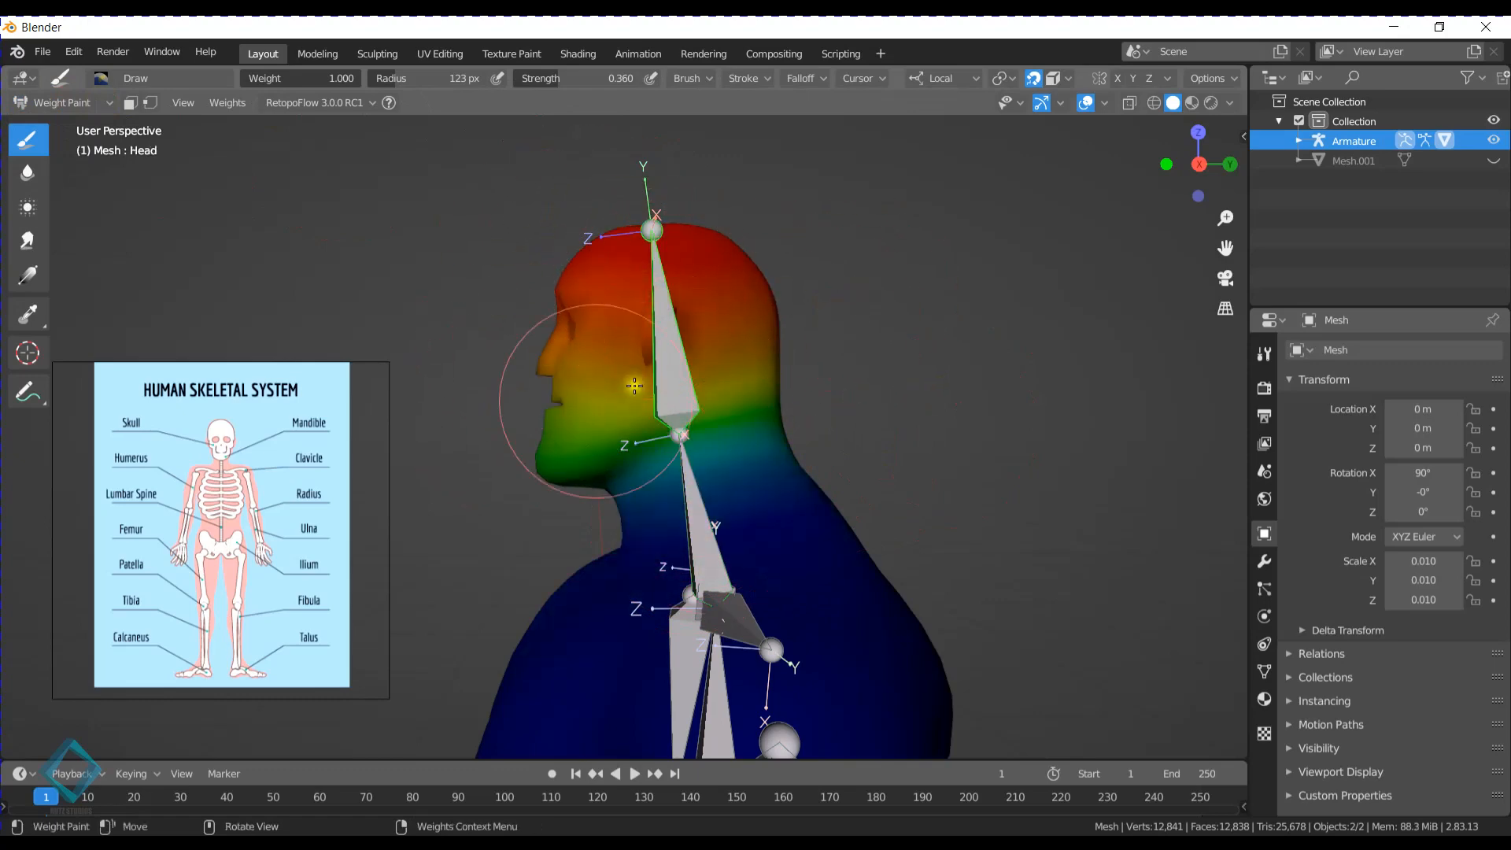
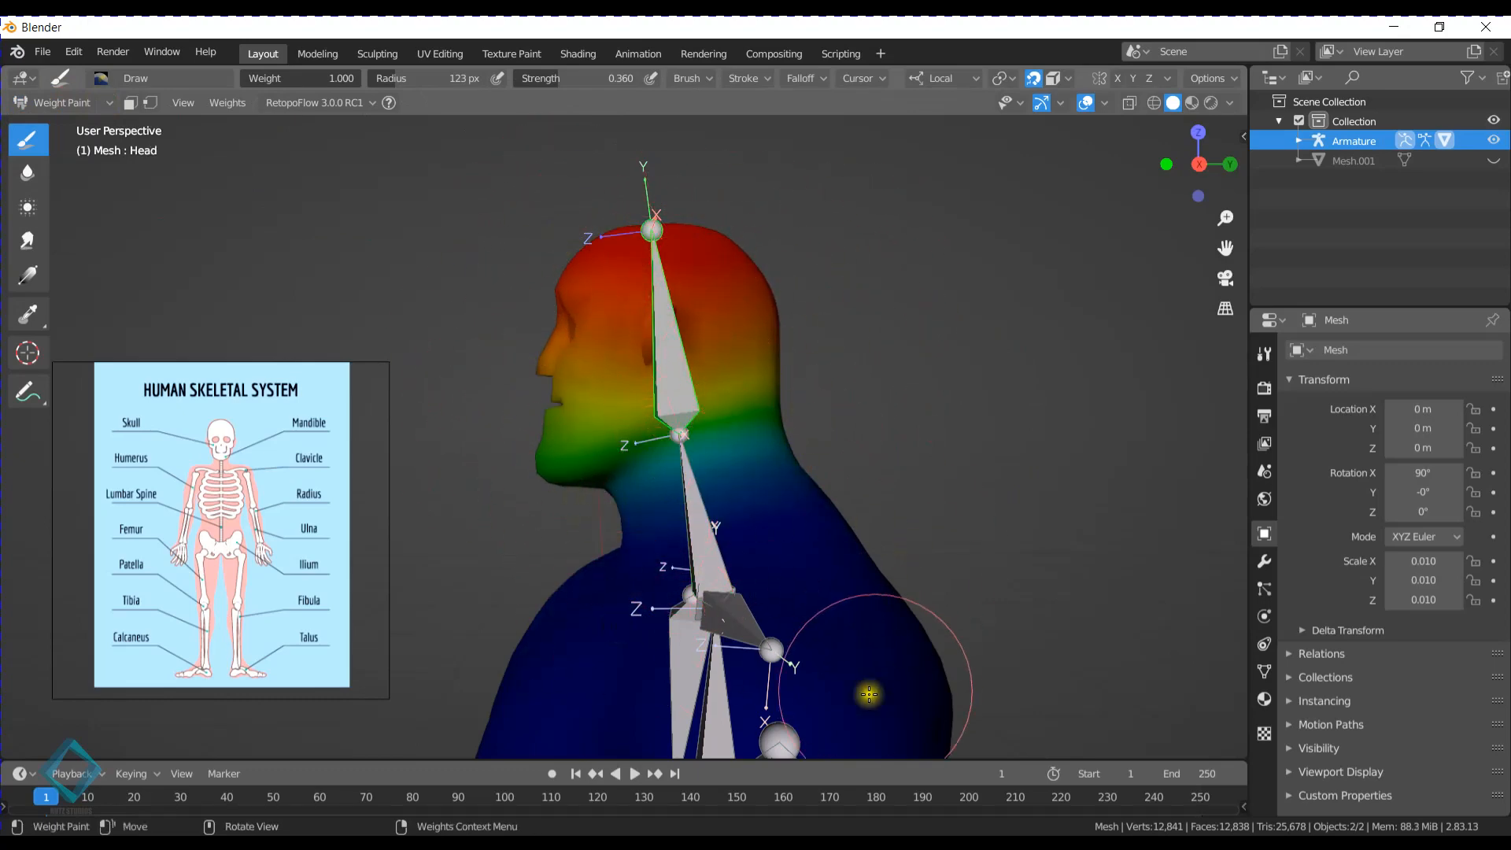
- Select the Neck bone and examine its weights on the mesh in the right orthographic view
left_click(708, 500, "ctrl")
middle_click_drag(707, 495, 624, 320)
mouse_move(684, 427)
middle_mouse_down()
mouse_move(600, 304)
mouse_move(567, 315)
mouse_move(567, 291)
middle_mouse_up()
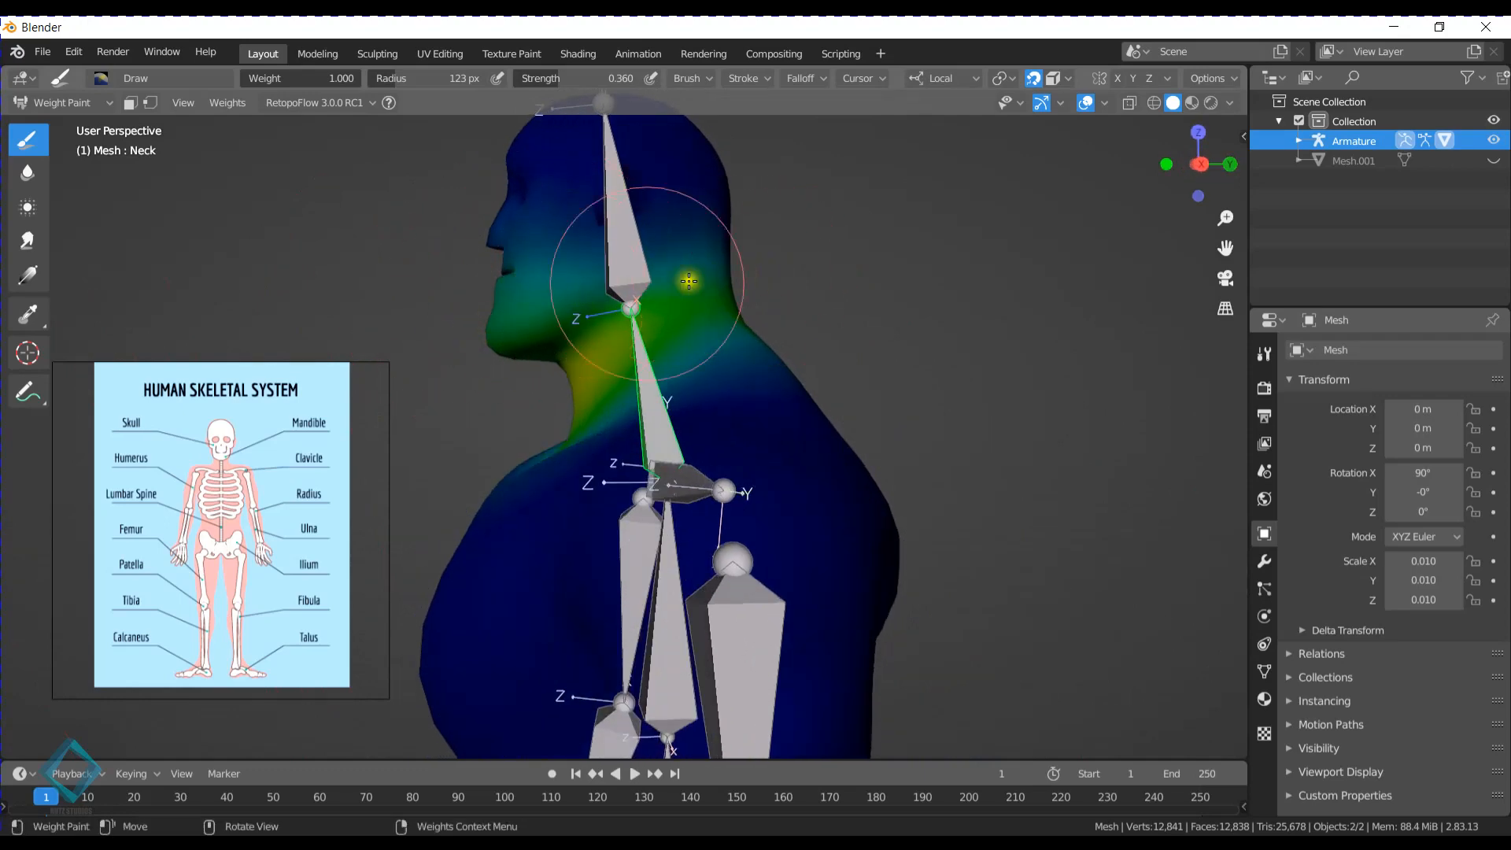
key("KP_3")
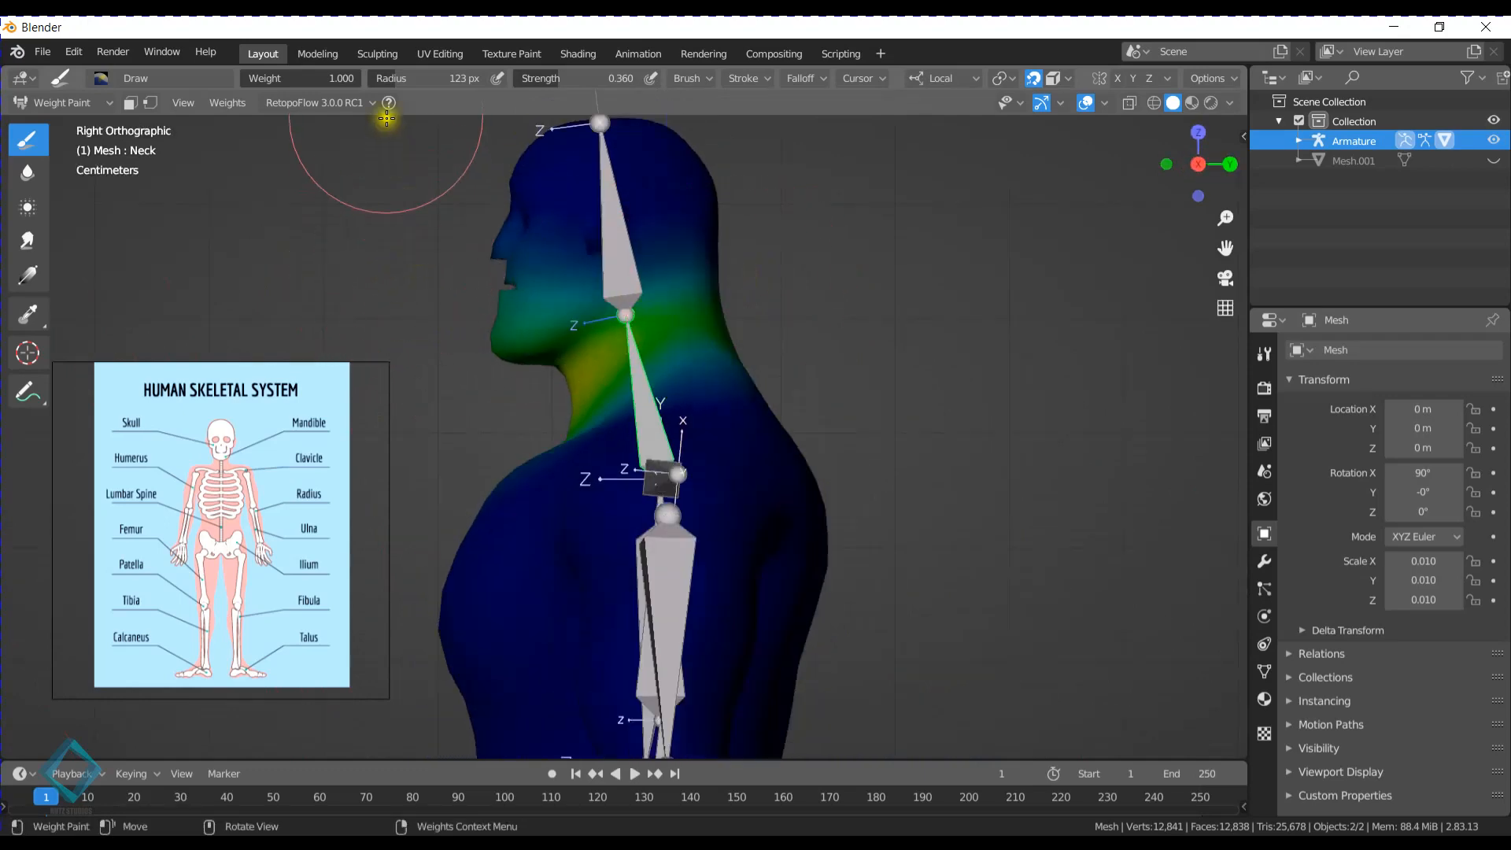
left_click(27, 172)
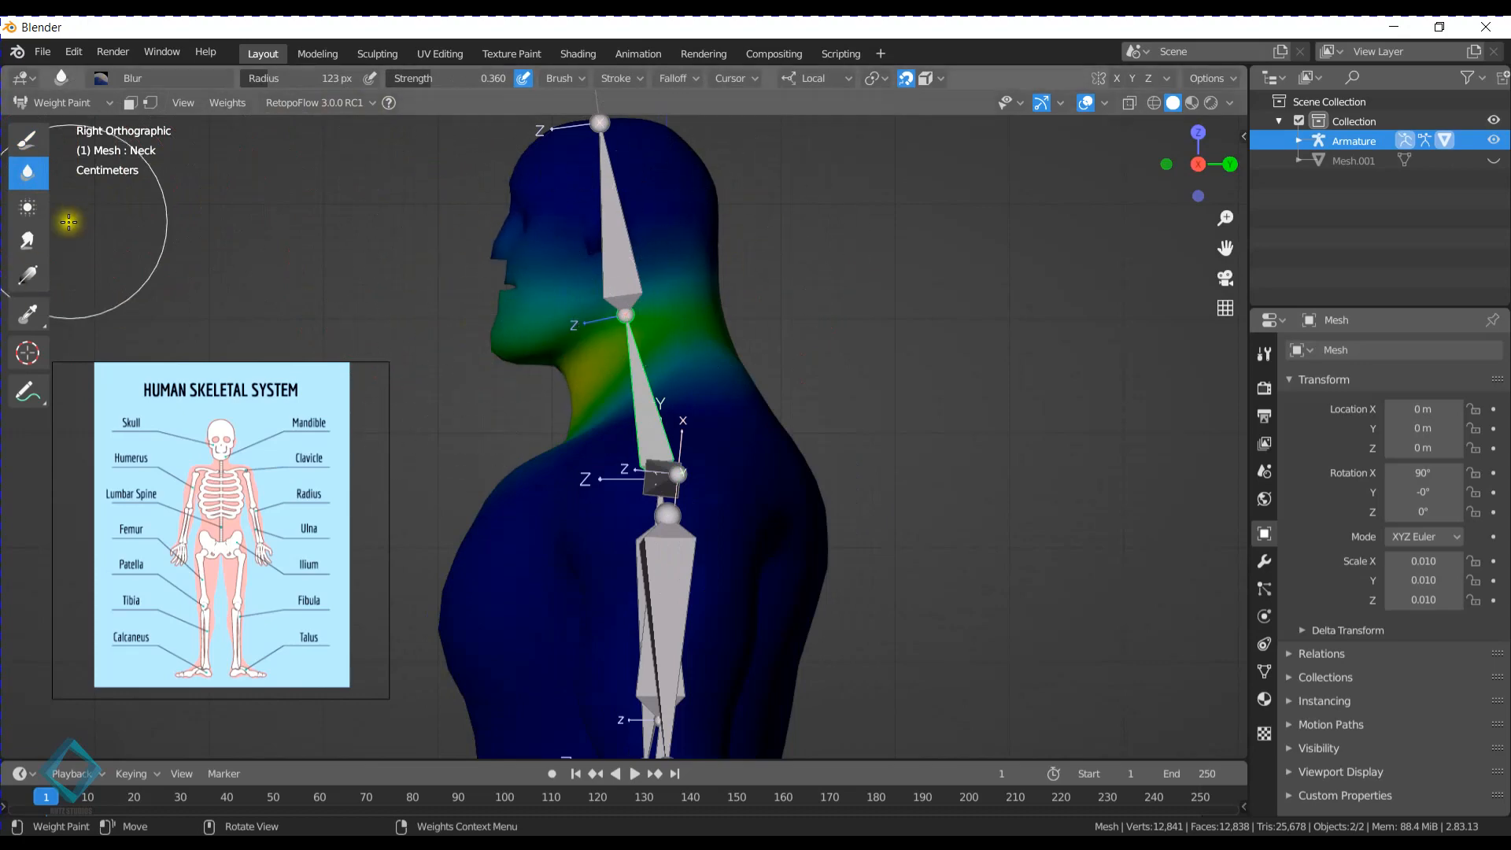
left_click(41, 217)
- Rotate the Head bone backward about 70 degrees in the right side view
left_click(615, 202, "ctrl")
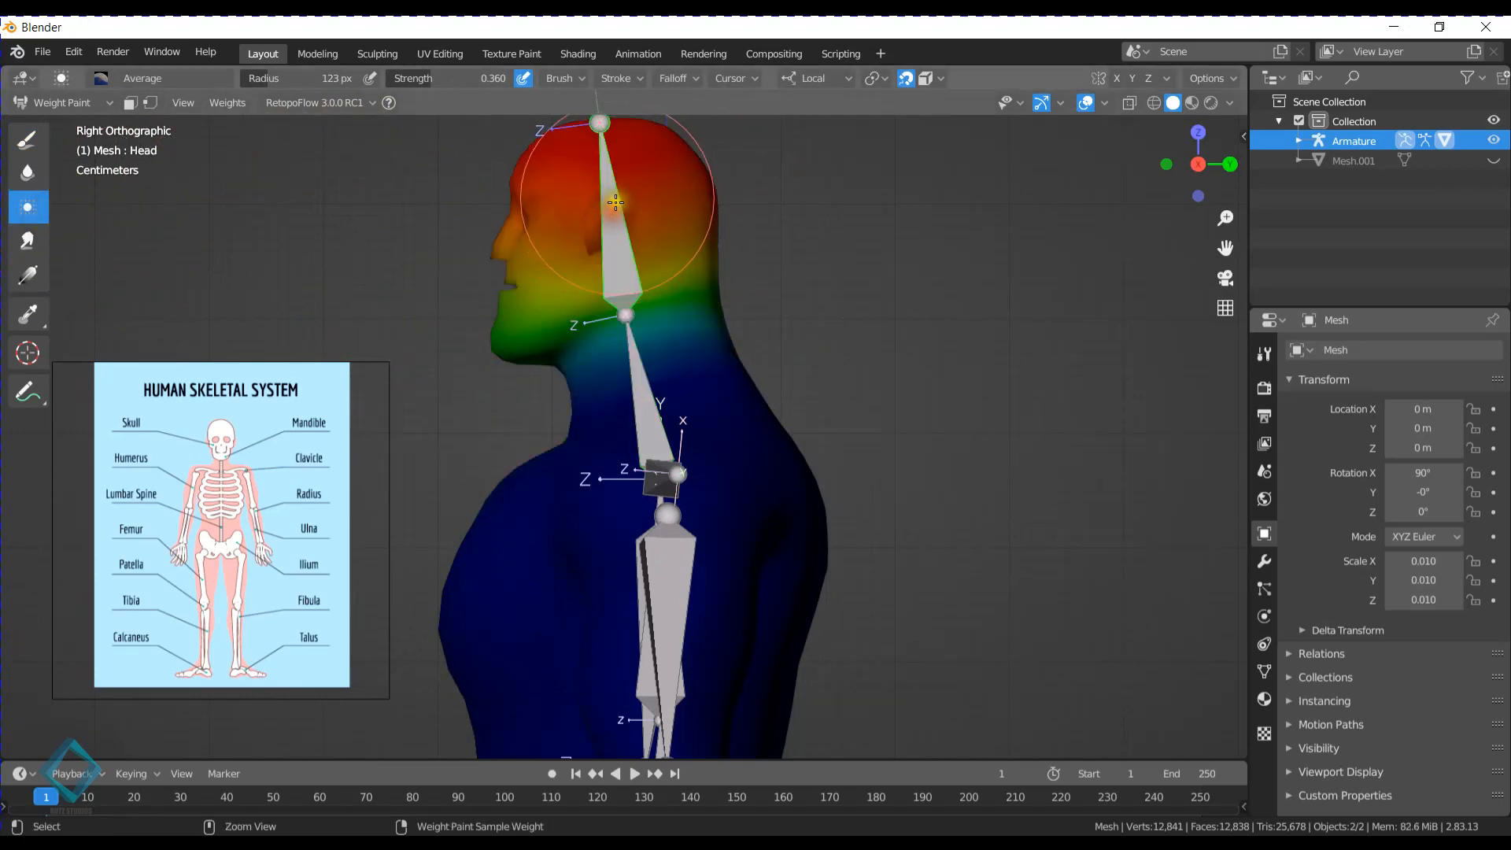
key("r")
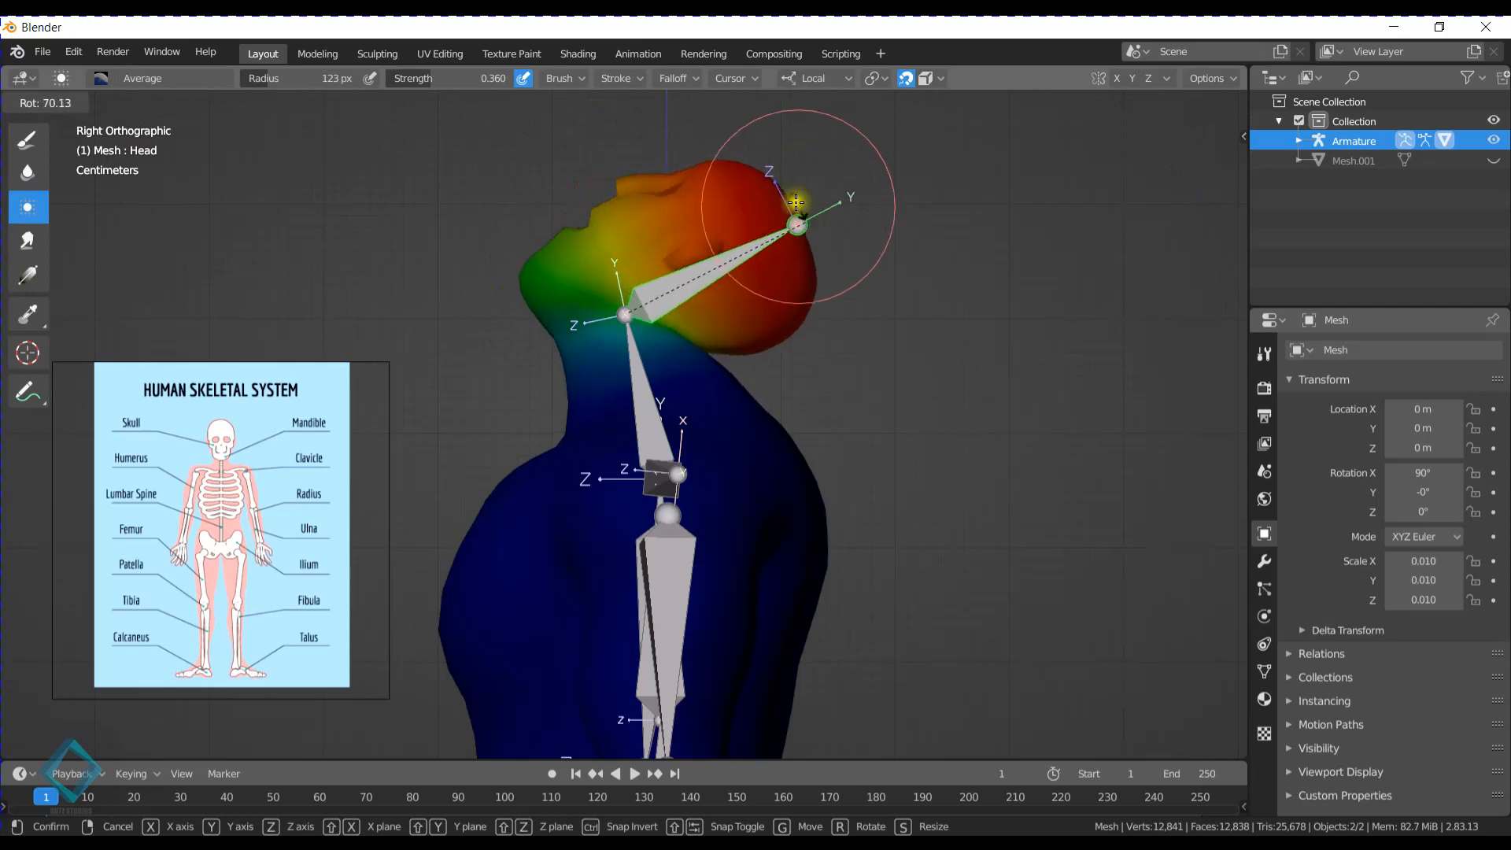
left_click(630, 269)
- Remove the Neck bone's weights from the chin, jaw and face with the Subtract brush
left_click(643, 385, "ctrl")
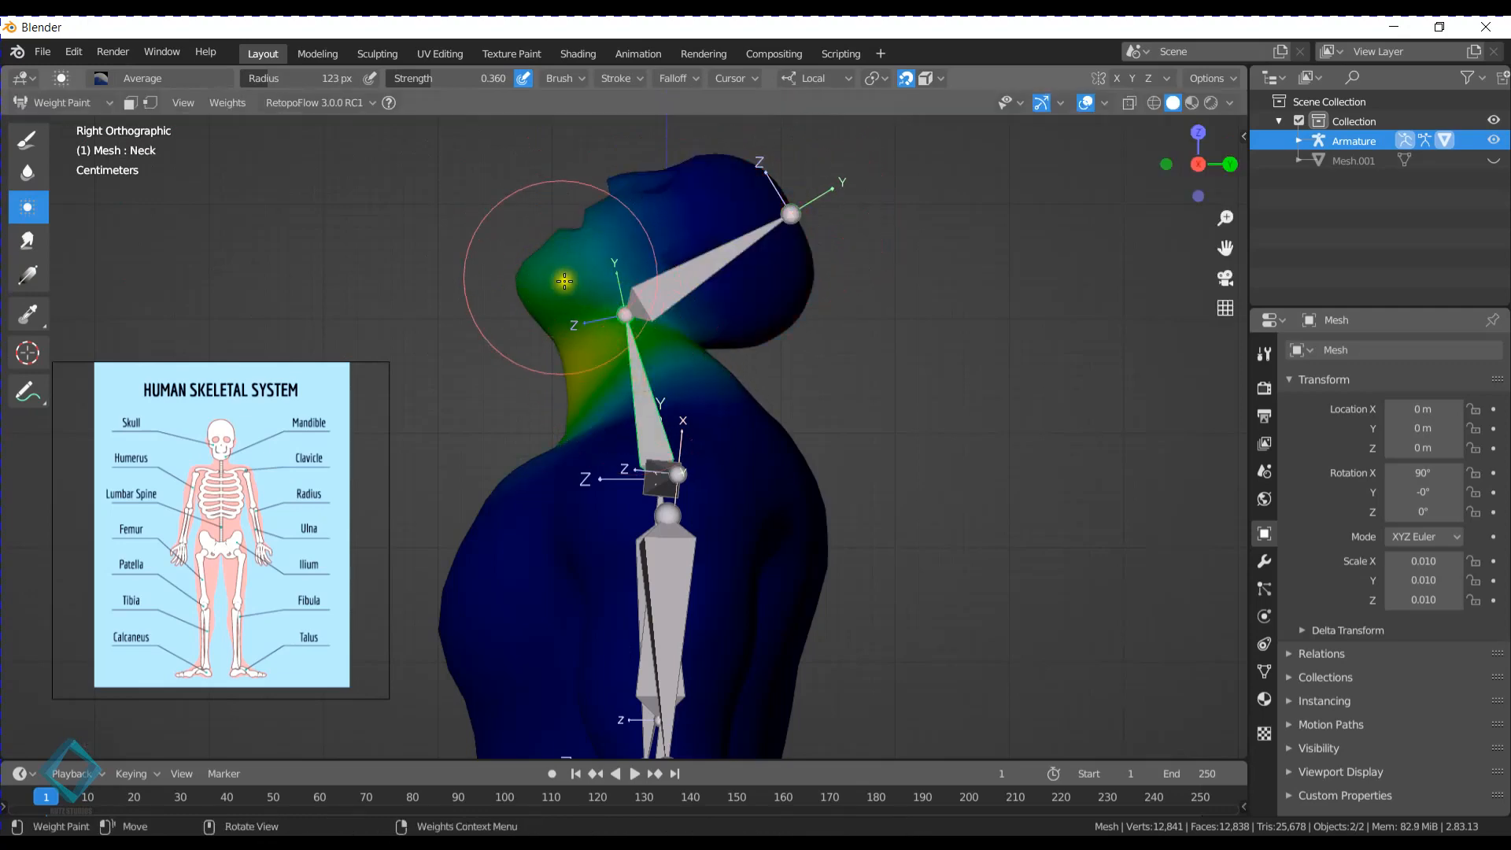
left_click(26, 141)
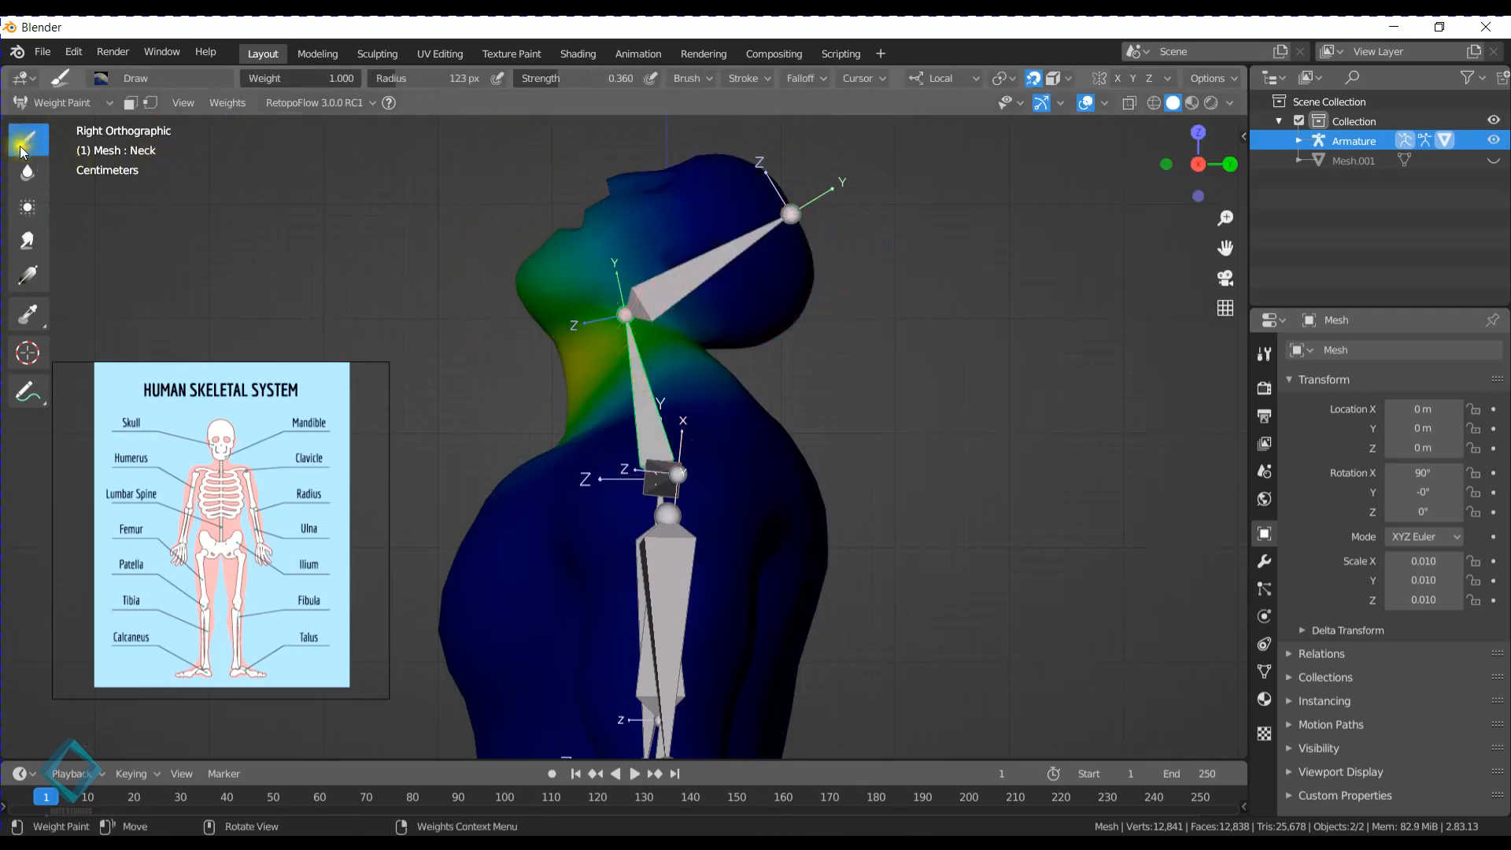
left_click(102, 78)
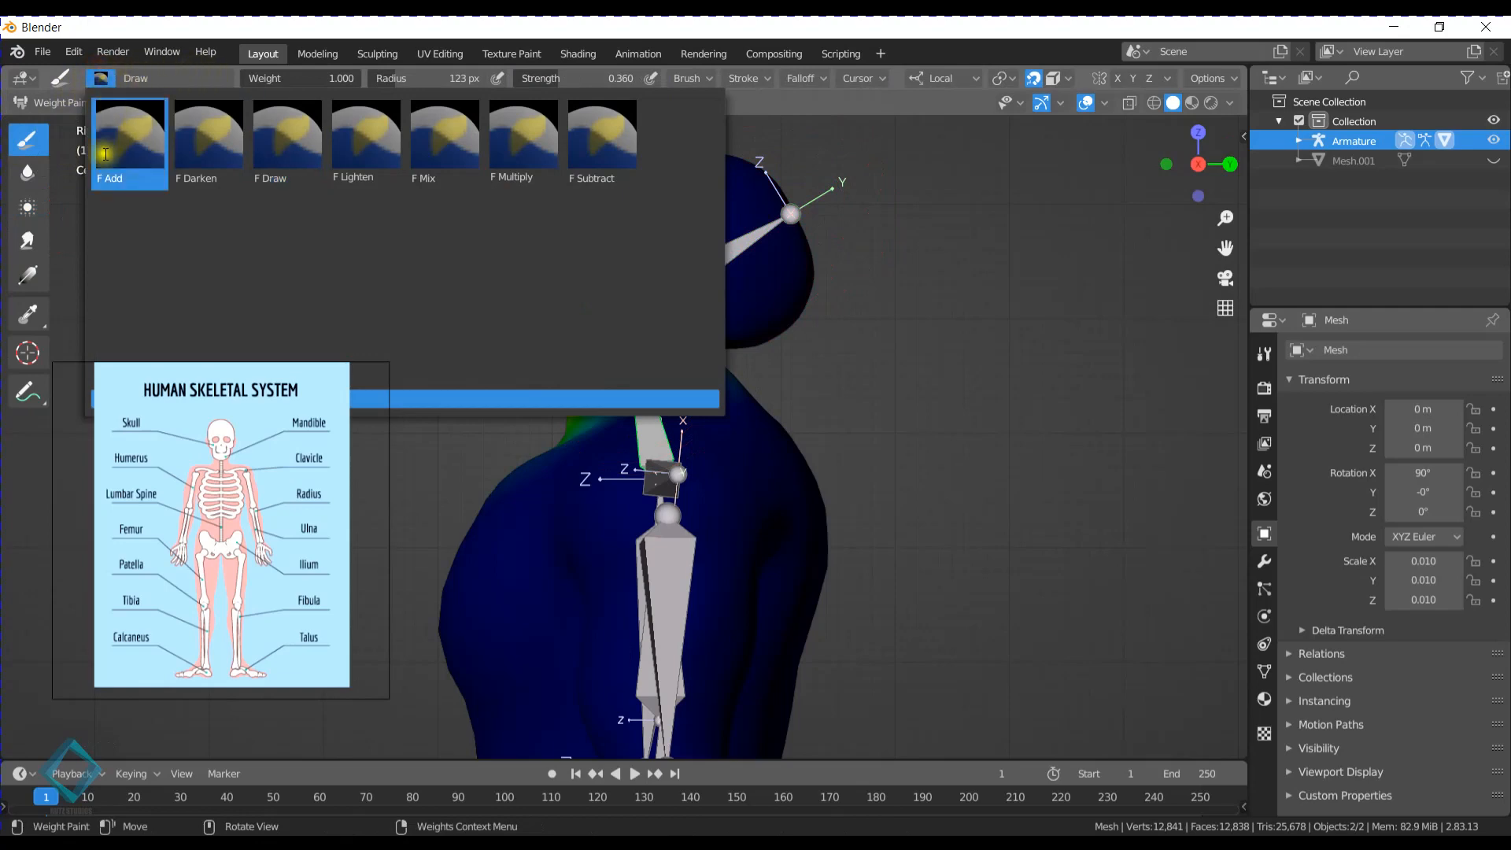
left_click(599, 191)
scroll(557, 337, "up", 2)
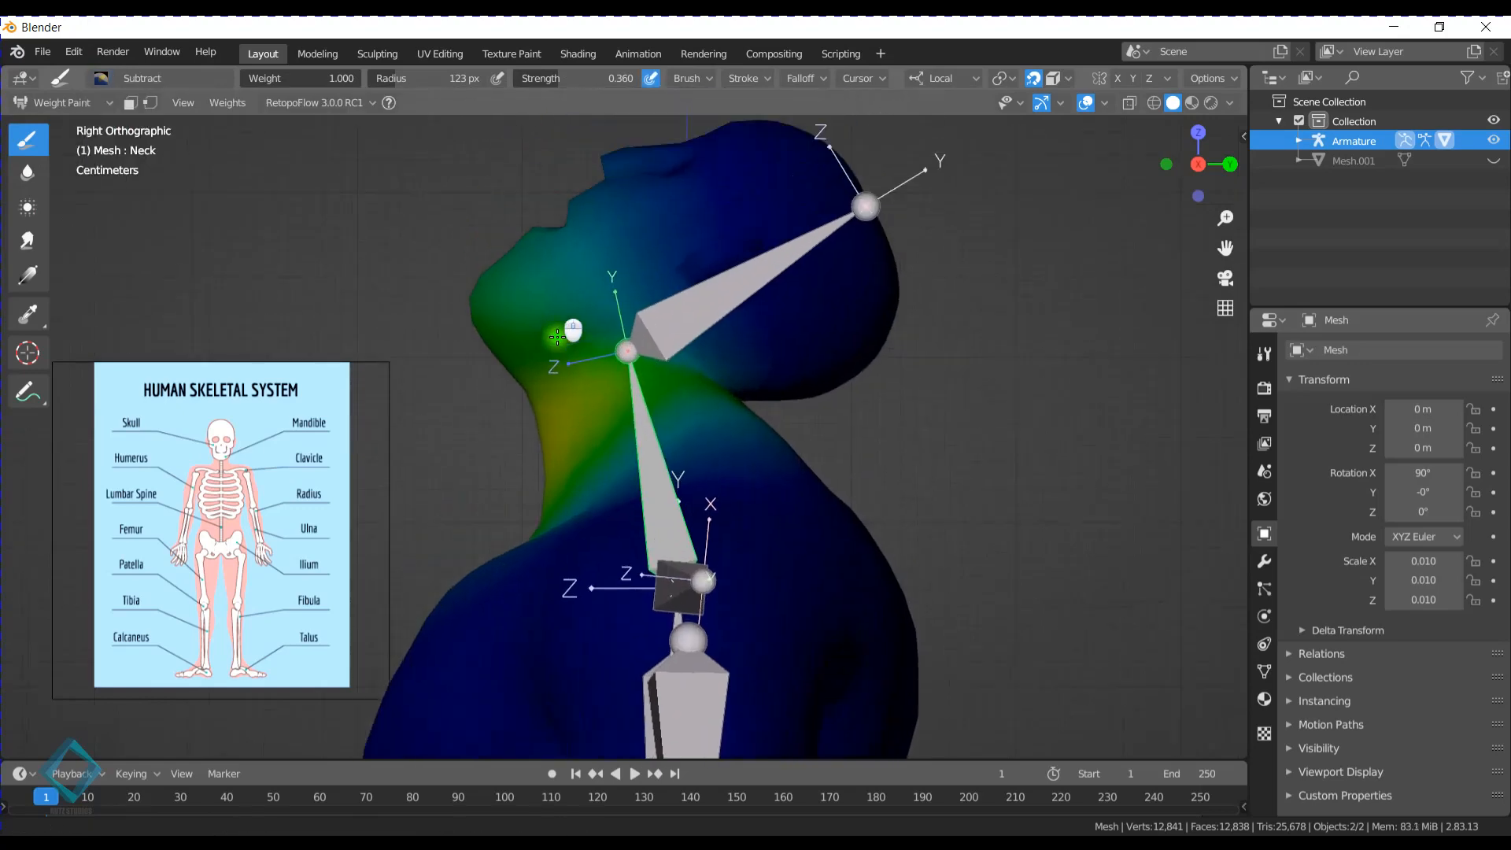
mouse_move(557, 337)
left_mouse_down()
mouse_move(556, 262)
mouse_move(698, 155)
mouse_move(592, 237)
mouse_move(601, 281)
left_mouse_up()
mouse_move(651, 331)
left_mouse_down()
mouse_move(527, 311)
mouse_move(519, 367)
left_mouse_up()
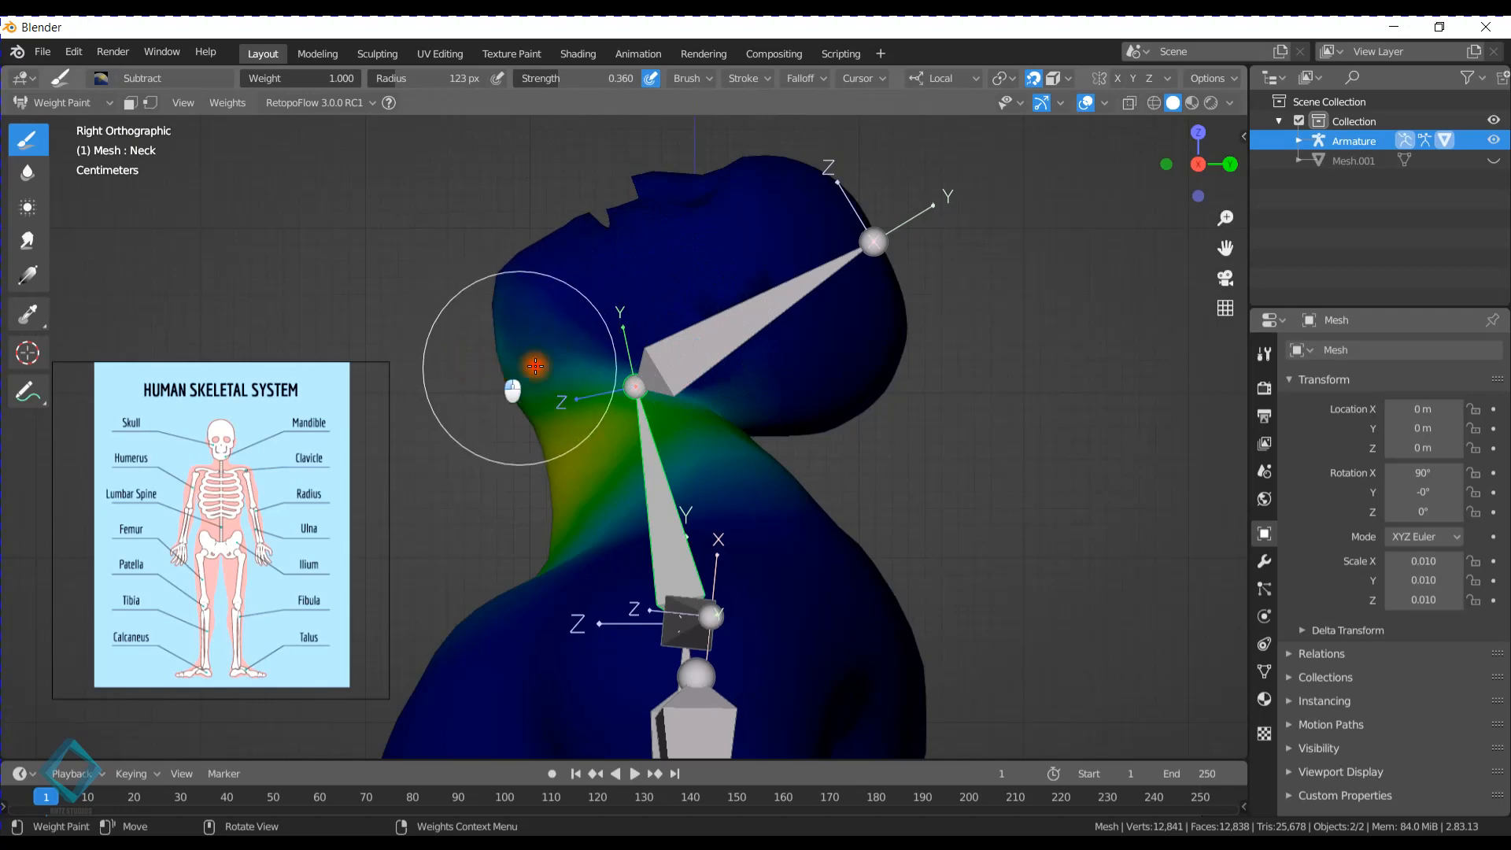
mouse_move(516, 375)
middle_mouse_down()
mouse_move(506, 321)
mouse_move(749, 280)
middle_mouse_up()
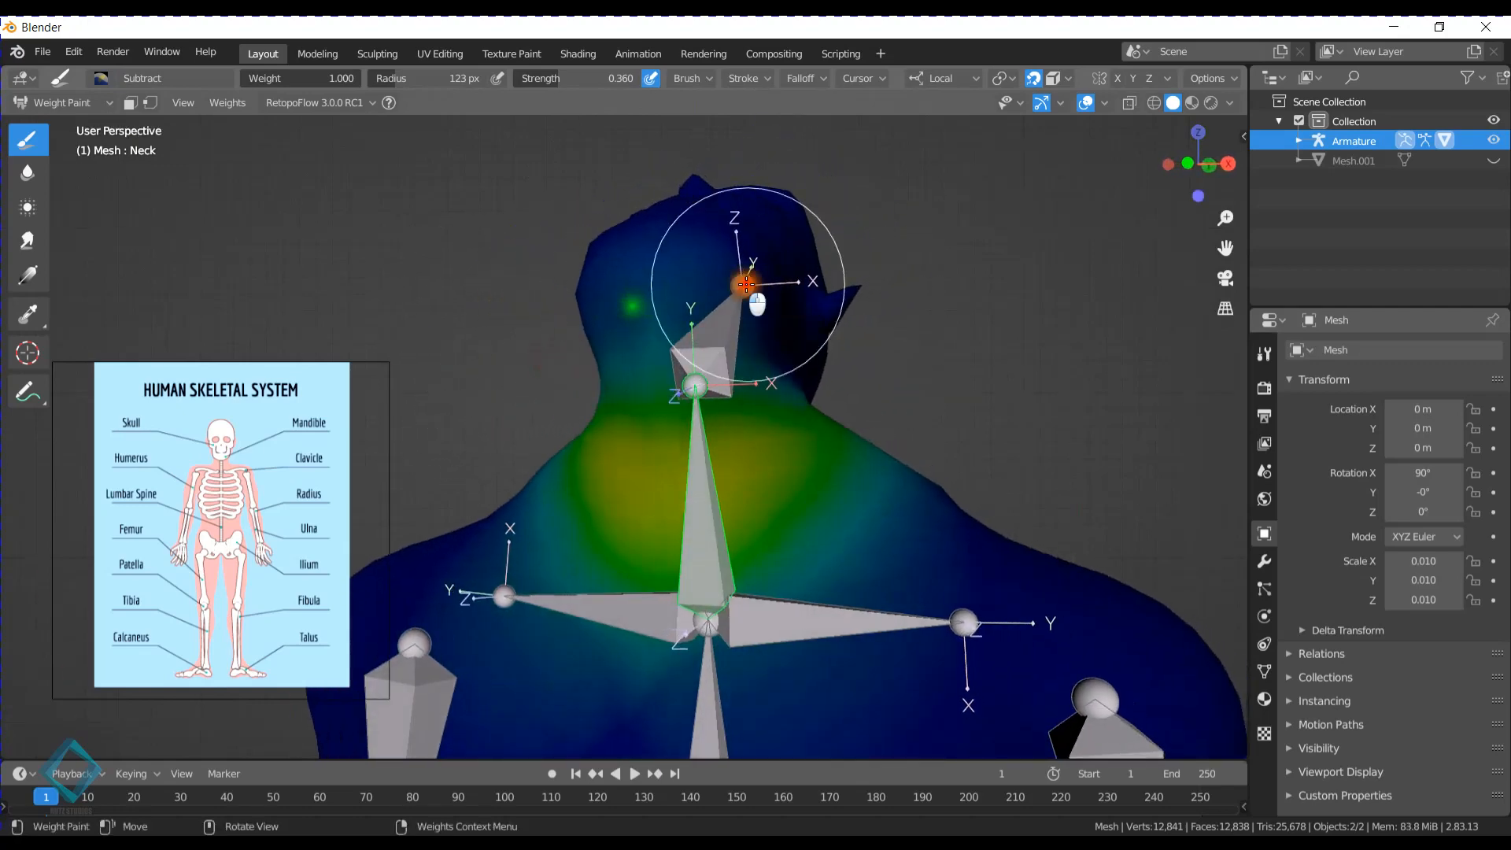
middle_click_drag(695, 341, 595, 344)
- Clear the Head bone's rotation and make the Neck bone active again
left_click(528, 355, "ctrl")
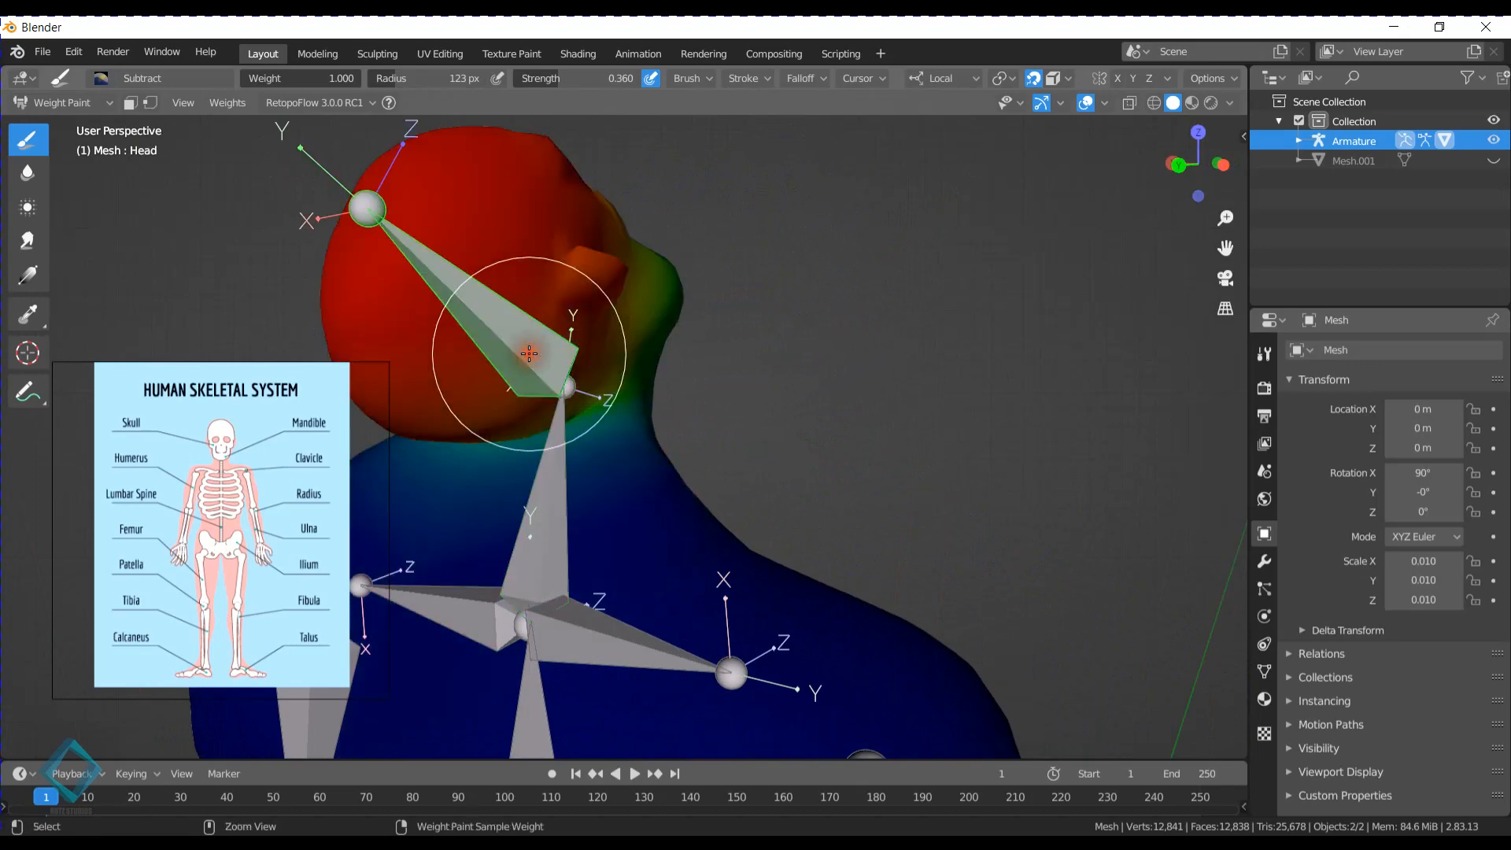
key("alt+r")
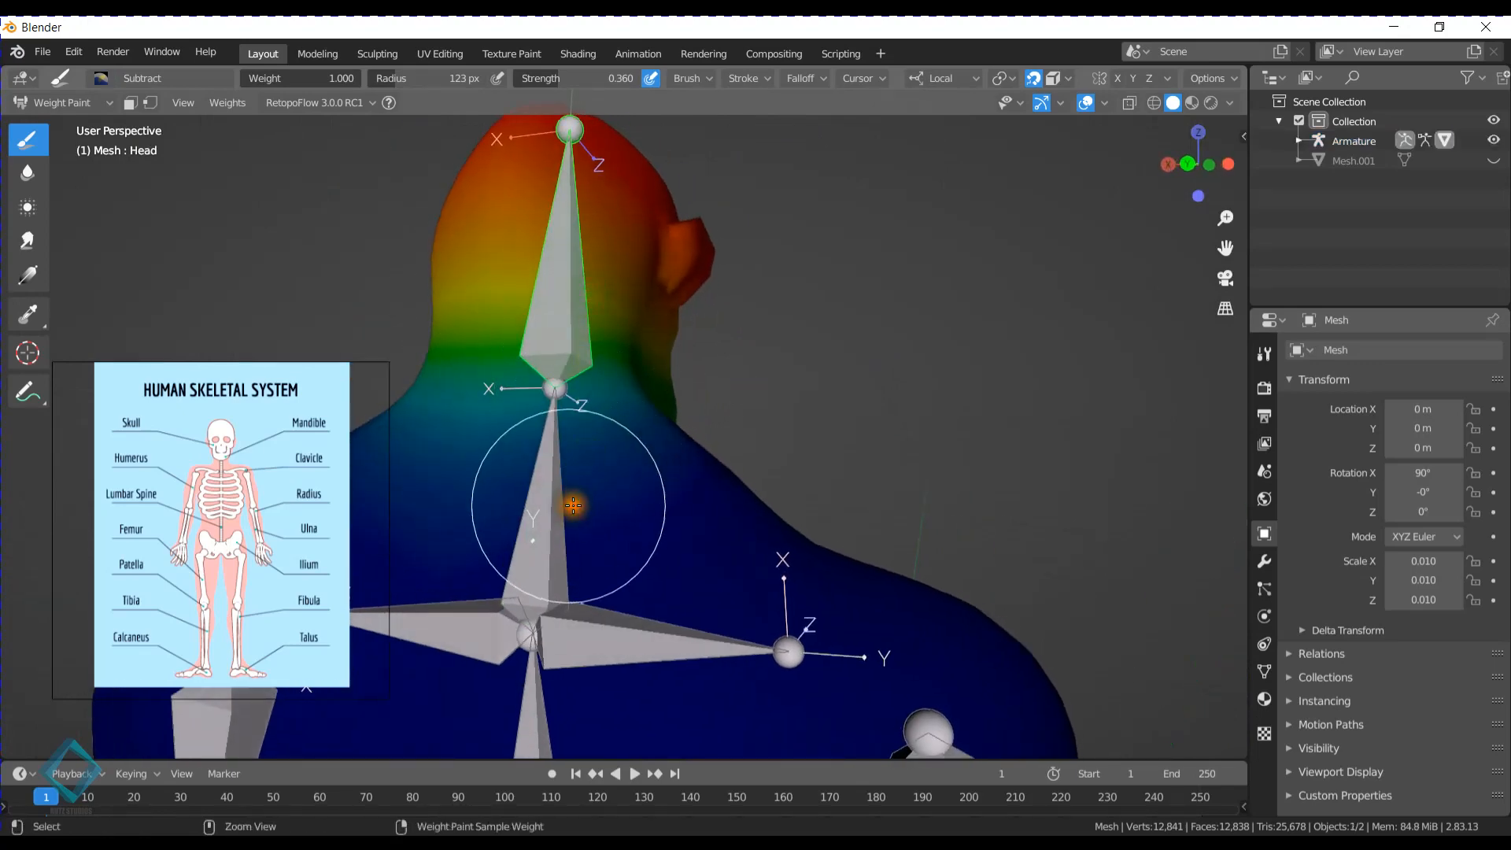
left_click(548, 497, "ctrl")
- Subtract the remaining Neck weights from the back and sides of the head and around the mouth
middle_click_drag(548, 498, 449, 310)
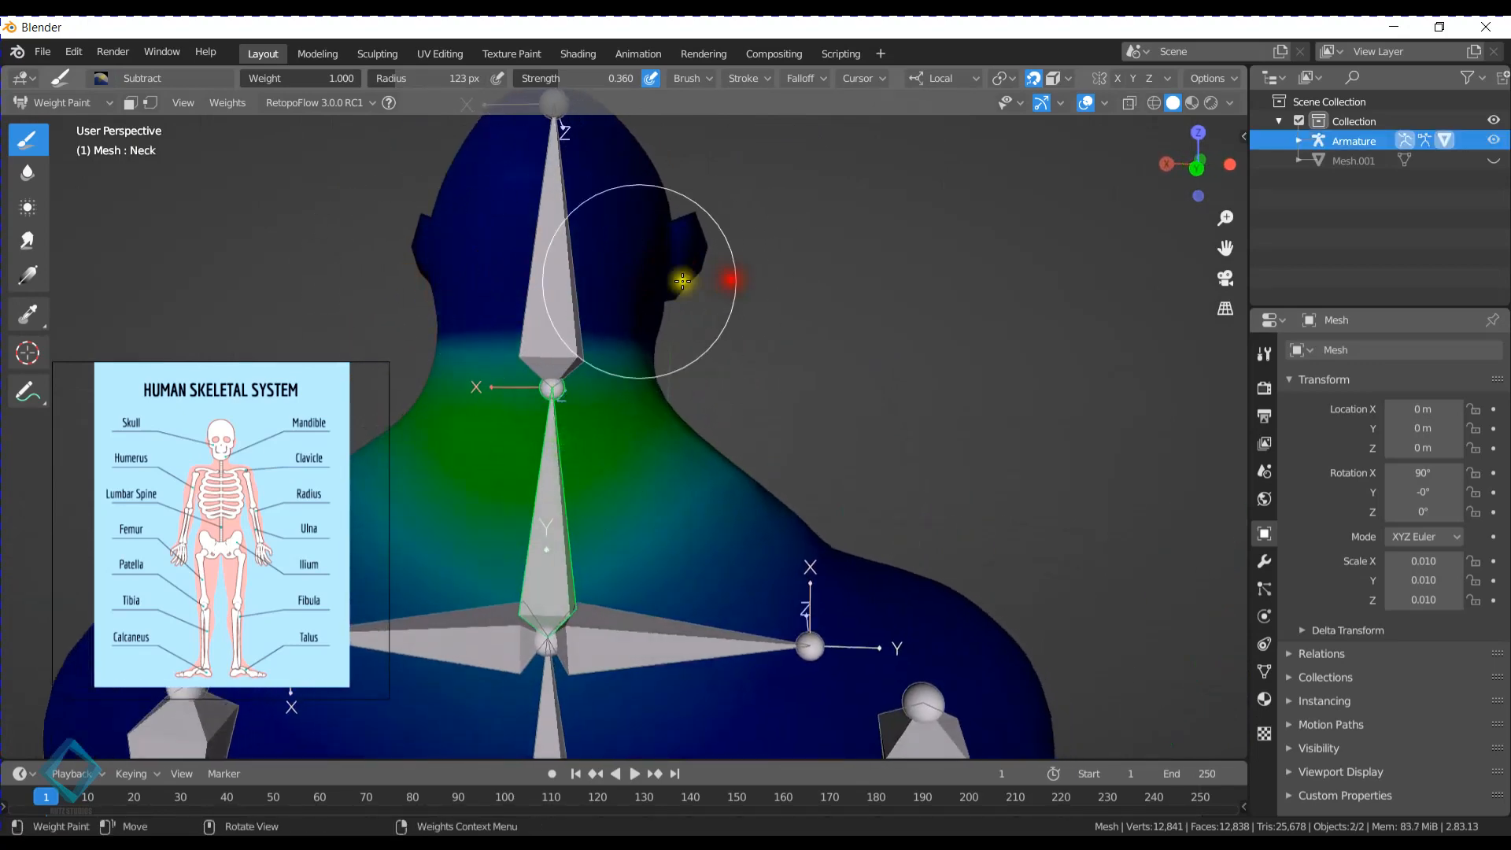
middle_click_drag(691, 277, 675, 263)
middle_click_drag(809, 310, 644, 356)
scroll(632, 367, "up", 3)
left_click_drag(669, 344, 708, 346)
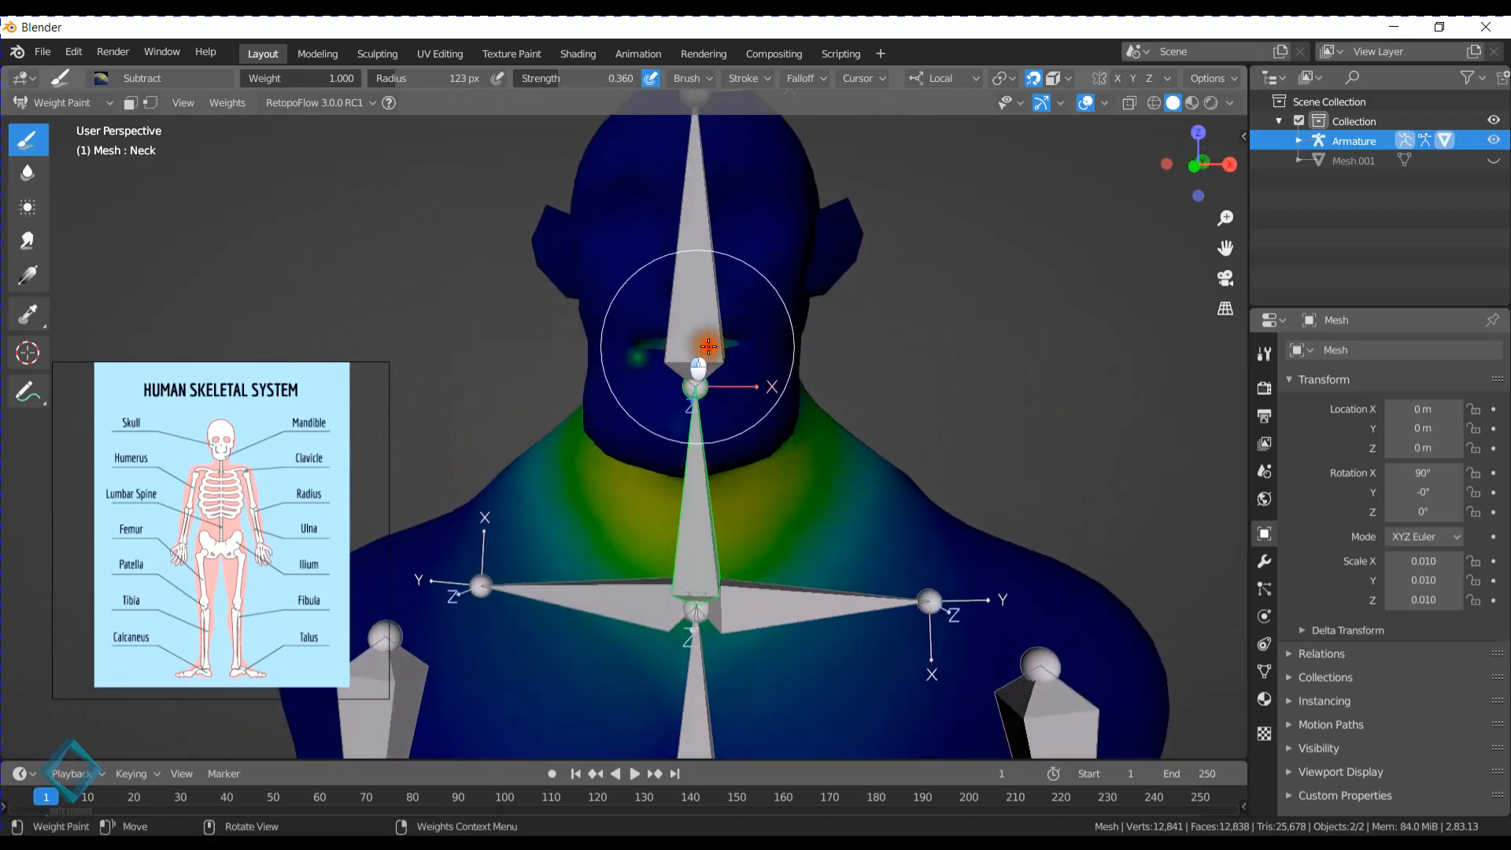
mouse_move(688, 353)
middle_mouse_down()
mouse_move(634, 397)
mouse_move(704, 385)
mouse_move(658, 355)
mouse_move(749, 391)
mouse_move(703, 407)
mouse_move(631, 223)
middle_mouse_up()
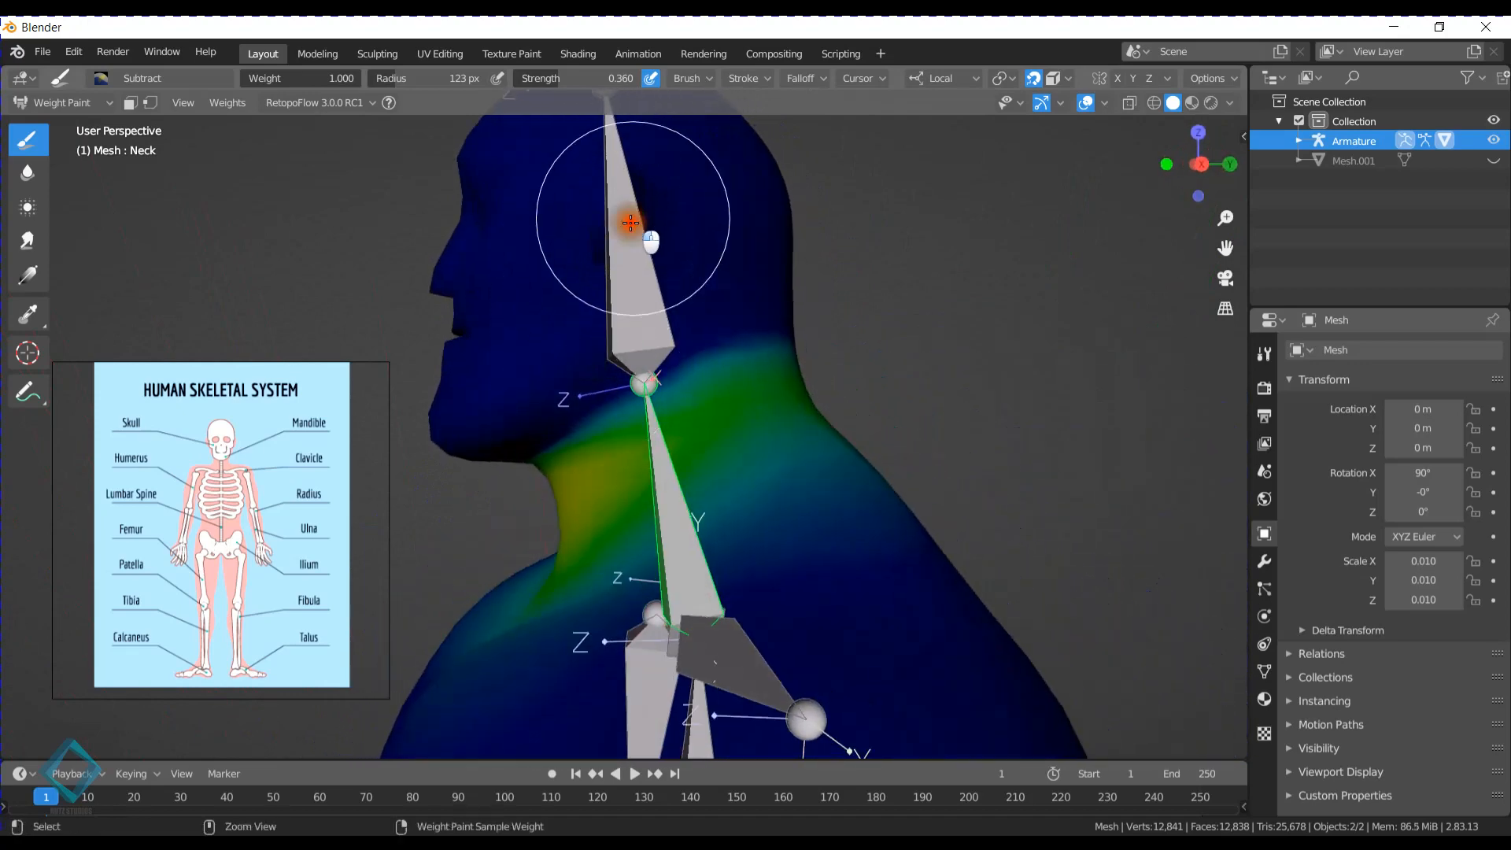
- Test-rotate the Head bone backward, from the front and around the global Z axis, cancelling each rotation
left_click(630, 223, "ctrl")
key("r")
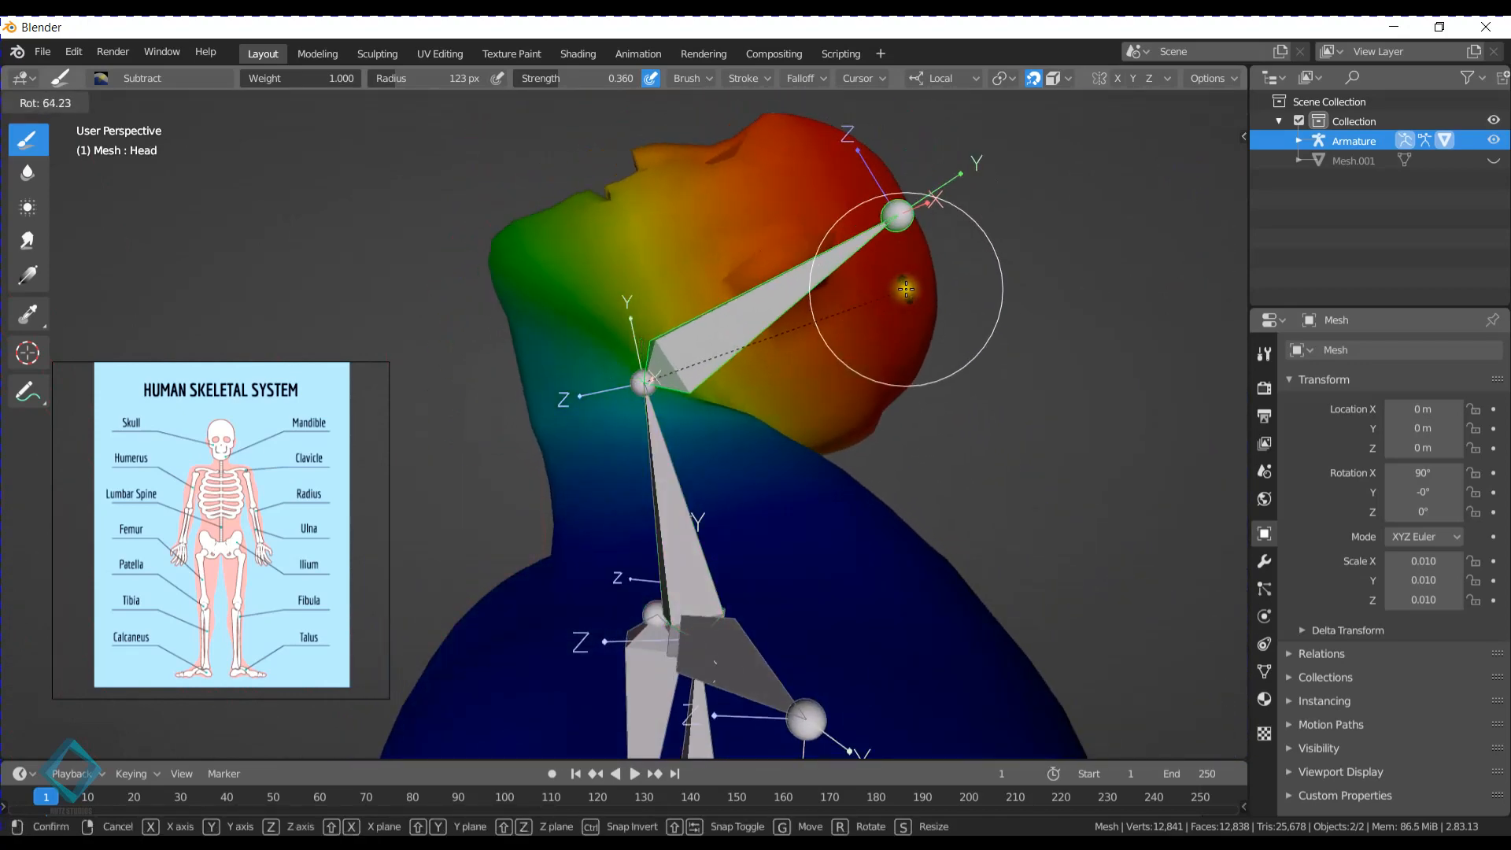
right_click(891, 277)
middle_click_drag(739, 296, 904, 286)
key("r")
right_click(883, 344)
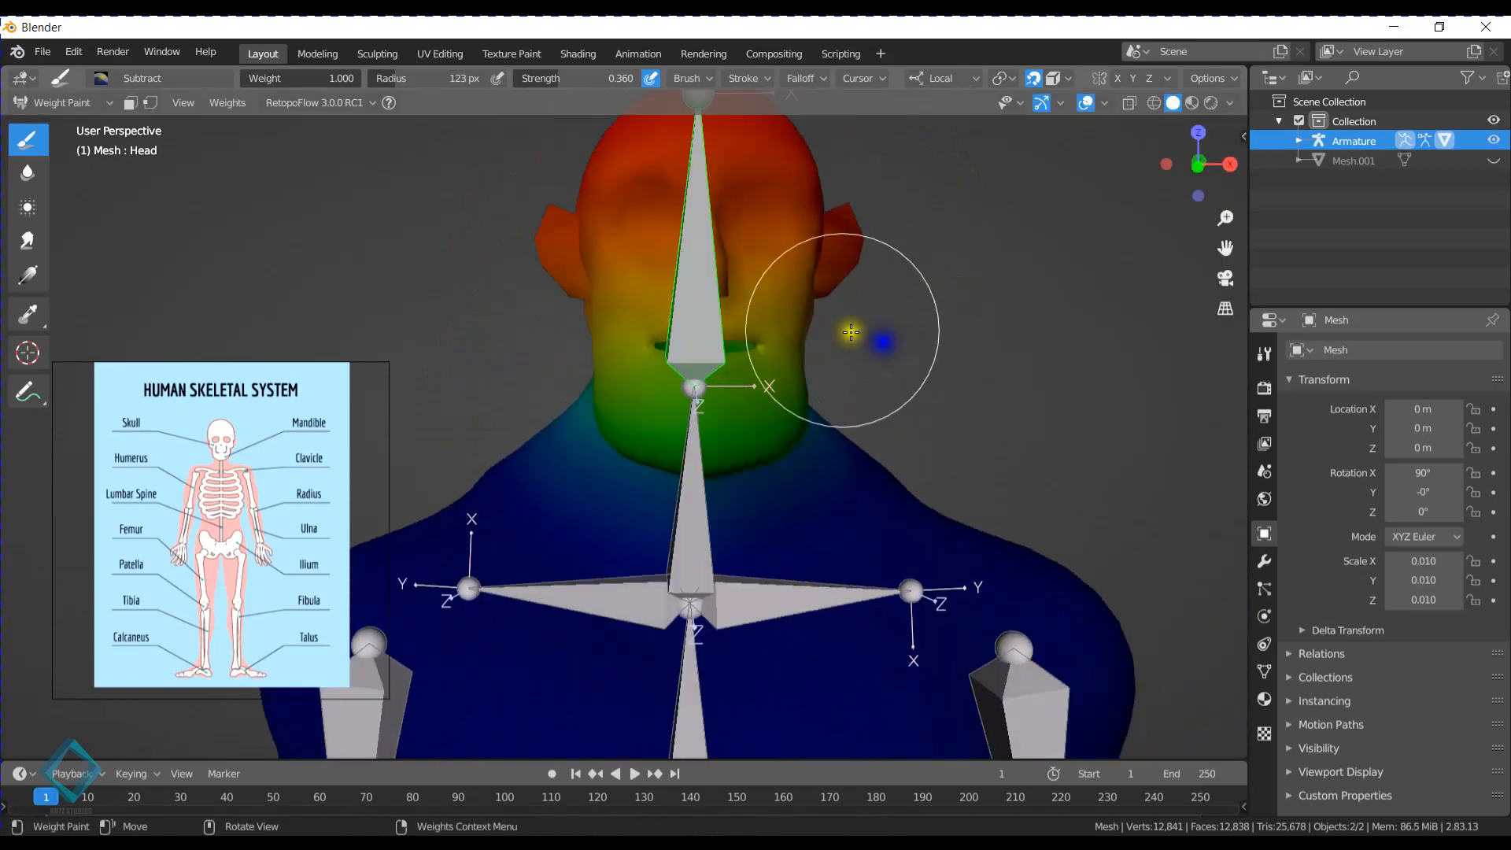
key("r")
key("z")
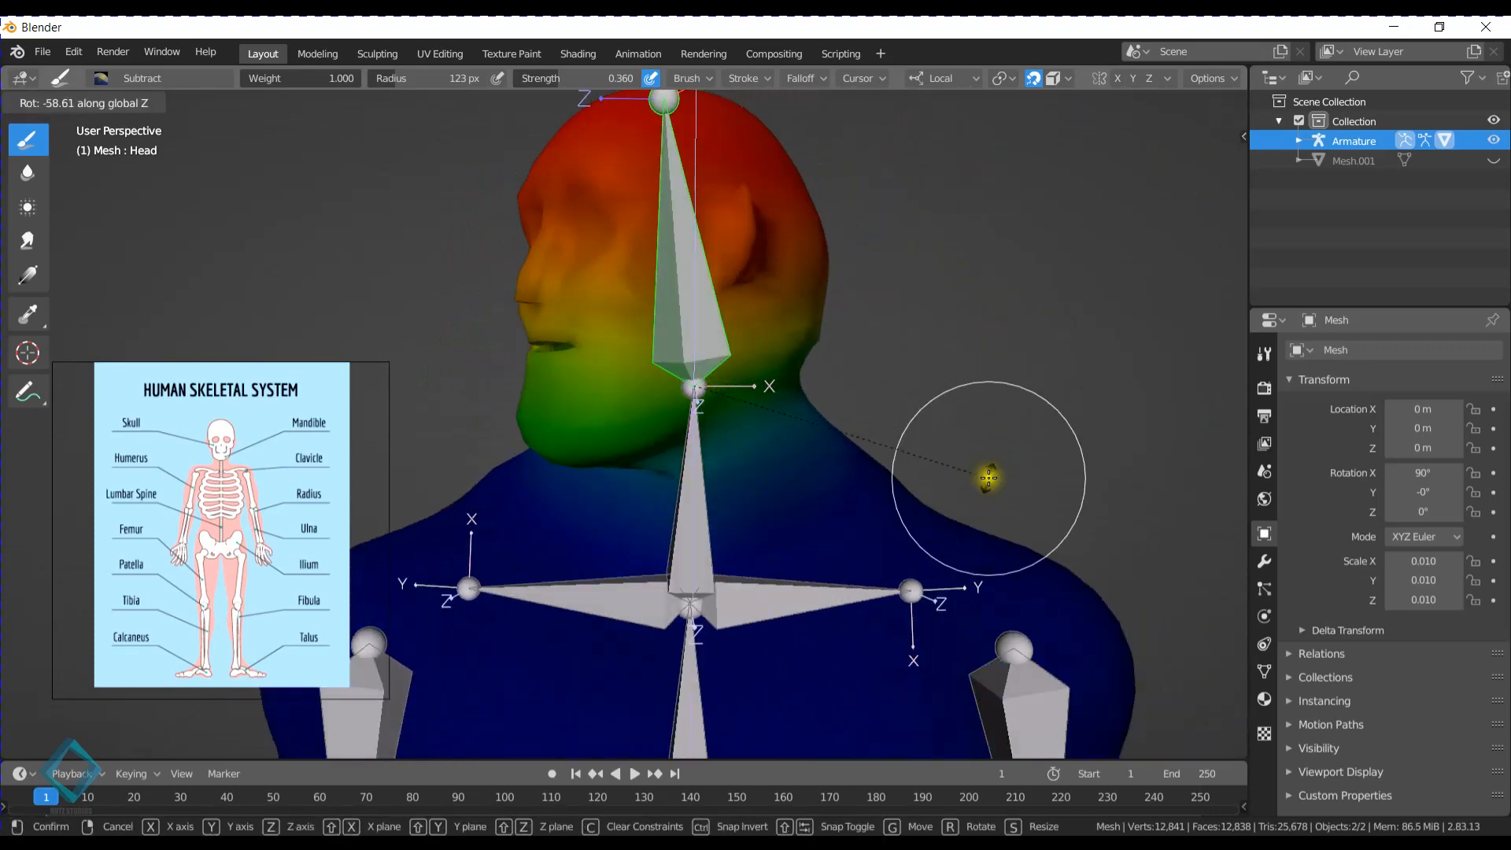
right_click(764, 312)
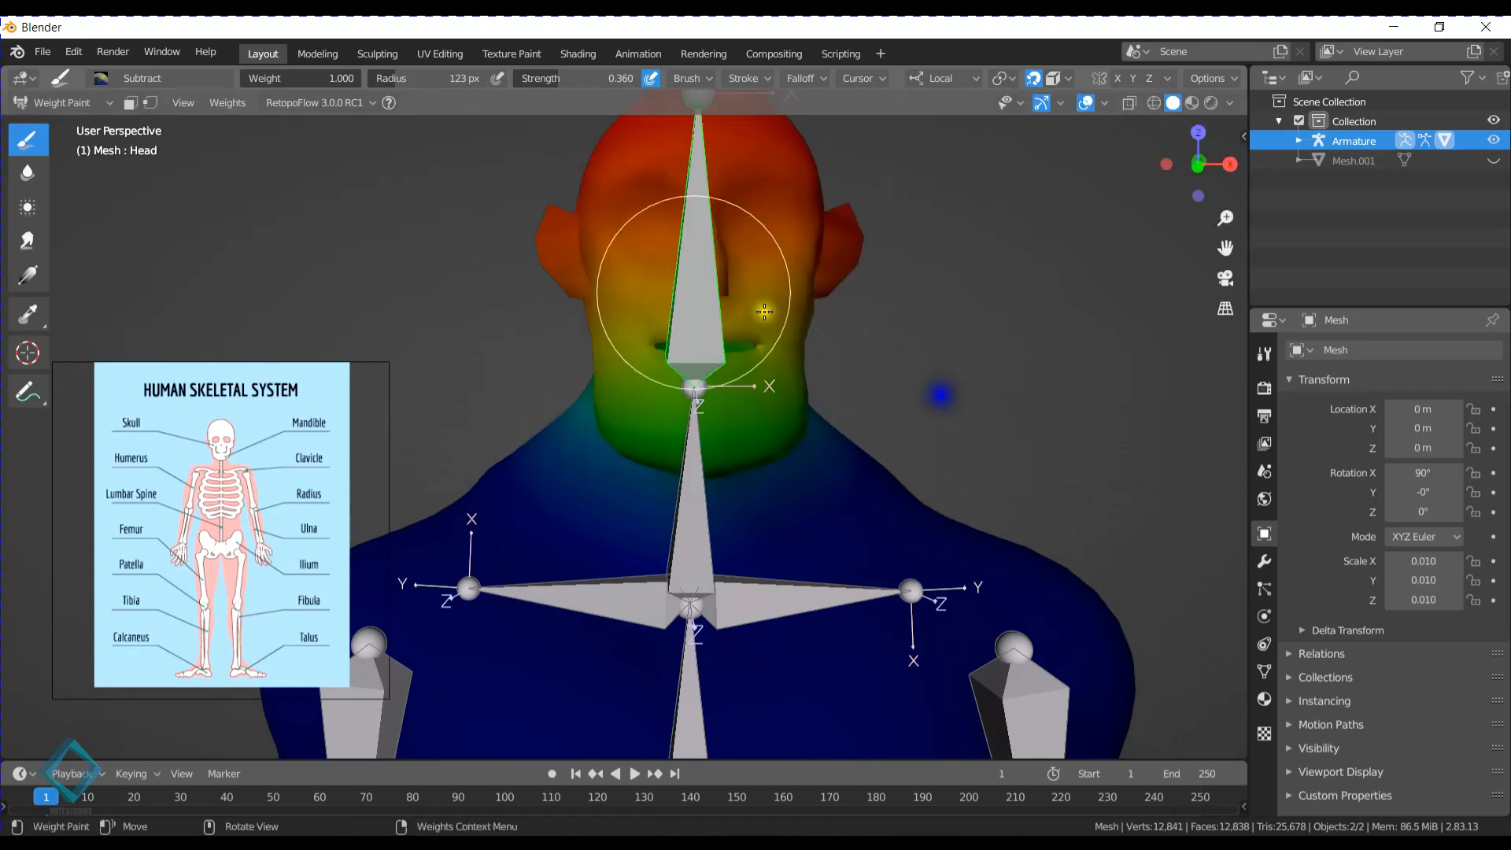
- Paint the Head bone's weights over the face, jaw, and sides and back of the head with the Mix brush
left_click(100, 78)
left_click(478, 155)
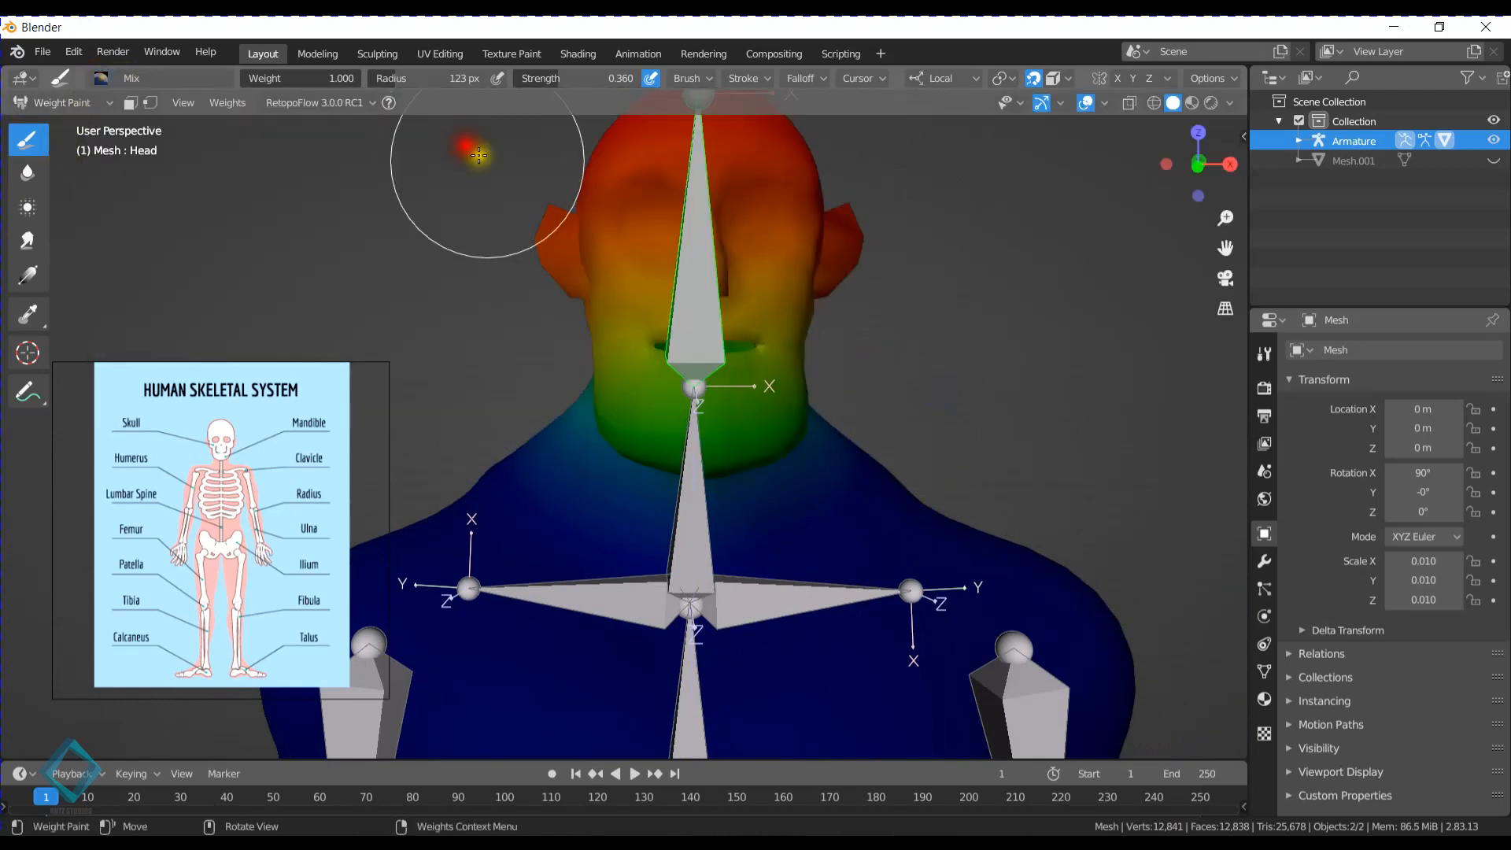
middle_click_drag(479, 154, 576, 305)
left_click_drag(601, 386, 680, 366)
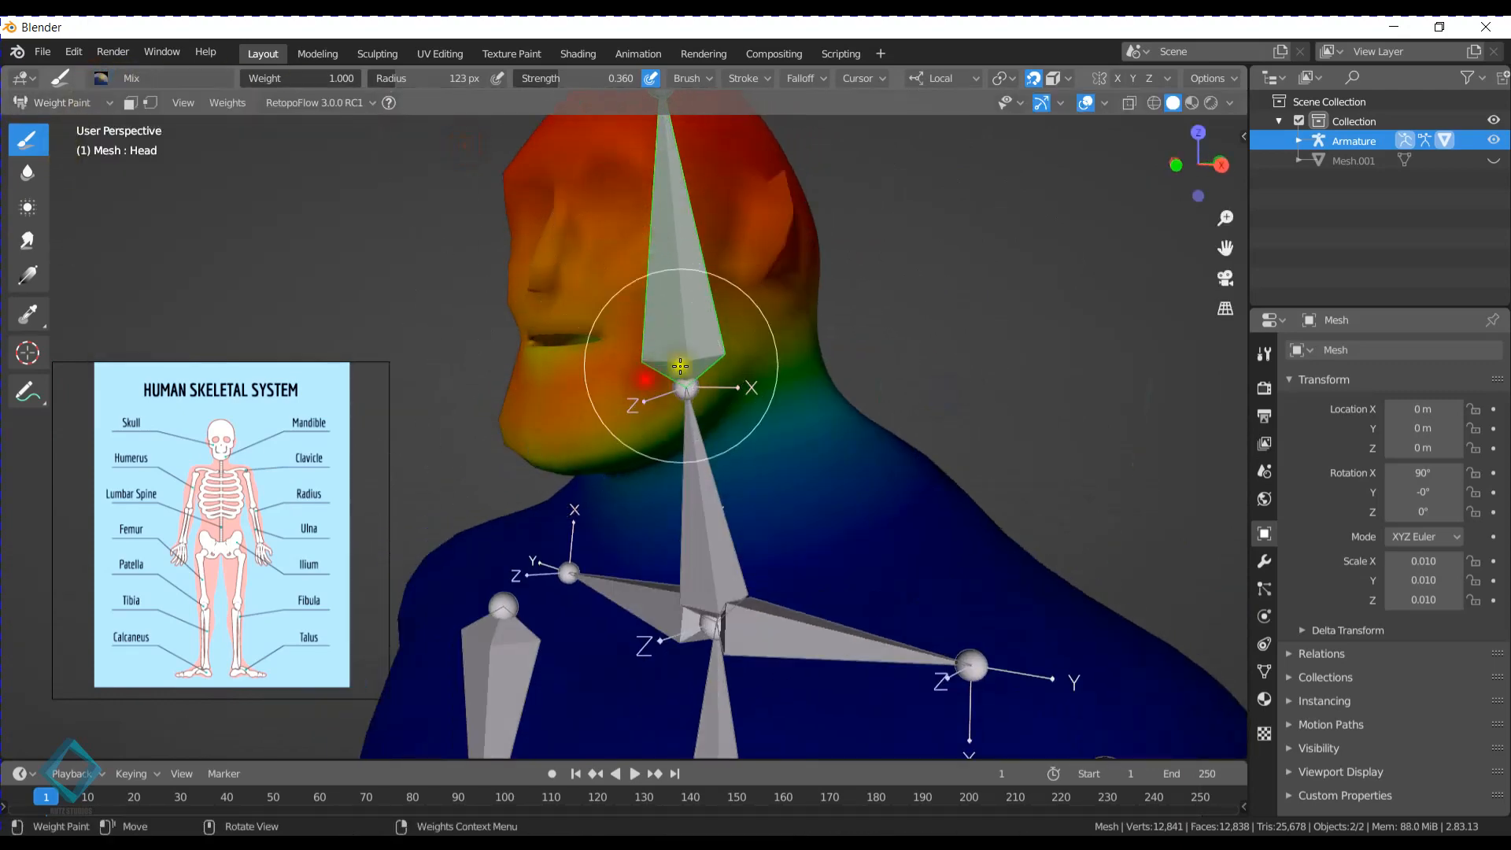
mouse_move(518, 329)
left_mouse_down()
mouse_move(500, 272)
mouse_move(659, 364)
left_mouse_up()
middle_click_drag(728, 364, 663, 368)
mouse_move(685, 358)
left_mouse_down()
mouse_move(509, 438)
mouse_move(540, 338)
mouse_move(641, 220)
left_mouse_up()
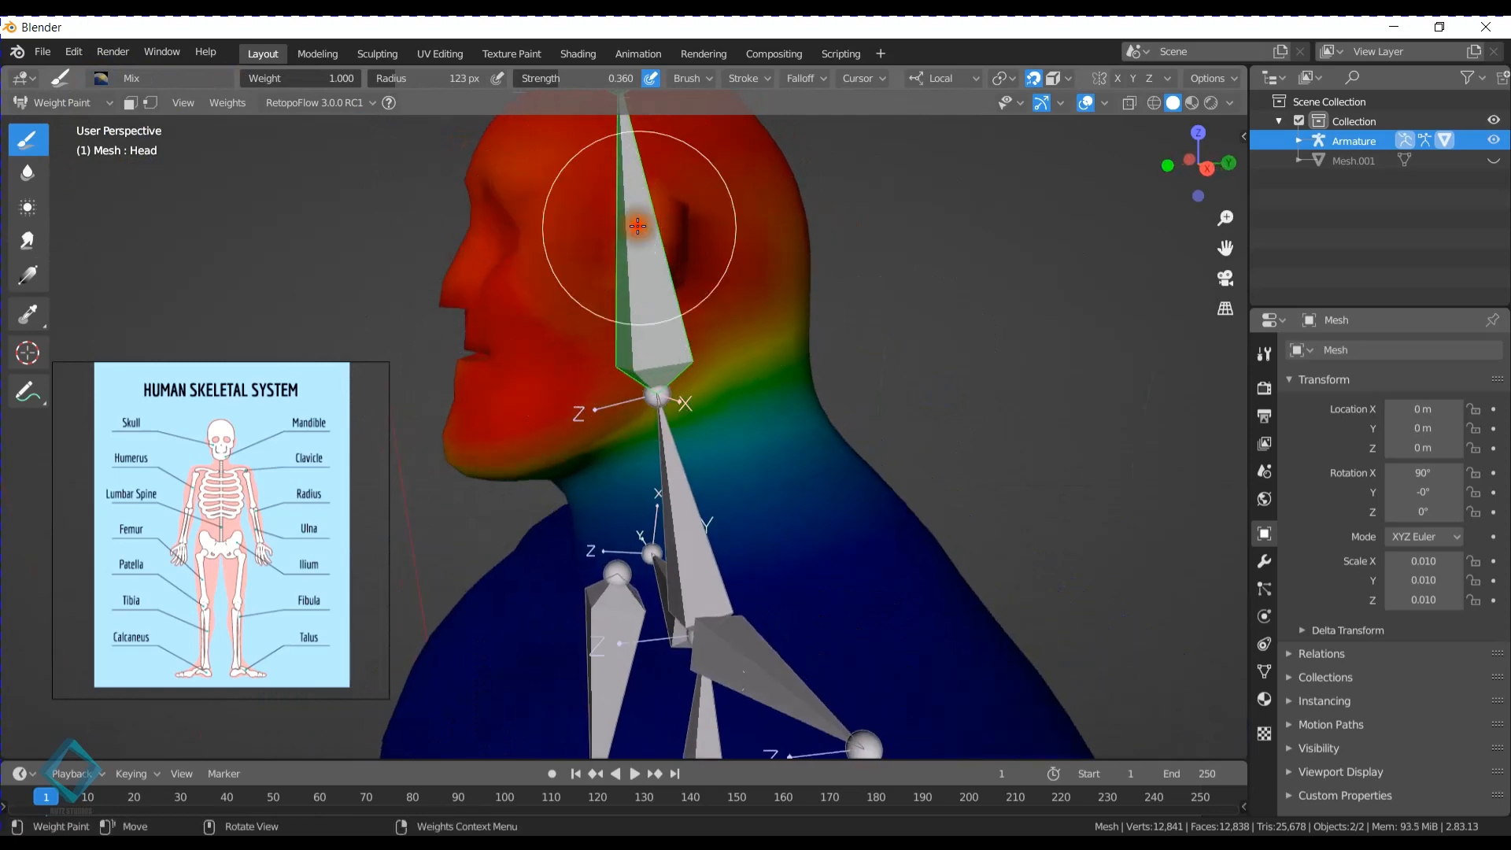
mouse_move(641, 219)
middle_mouse_down()
mouse_move(681, 274)
mouse_move(748, 277)
middle_mouse_up()
left_click_drag(831, 427, 771, 386)
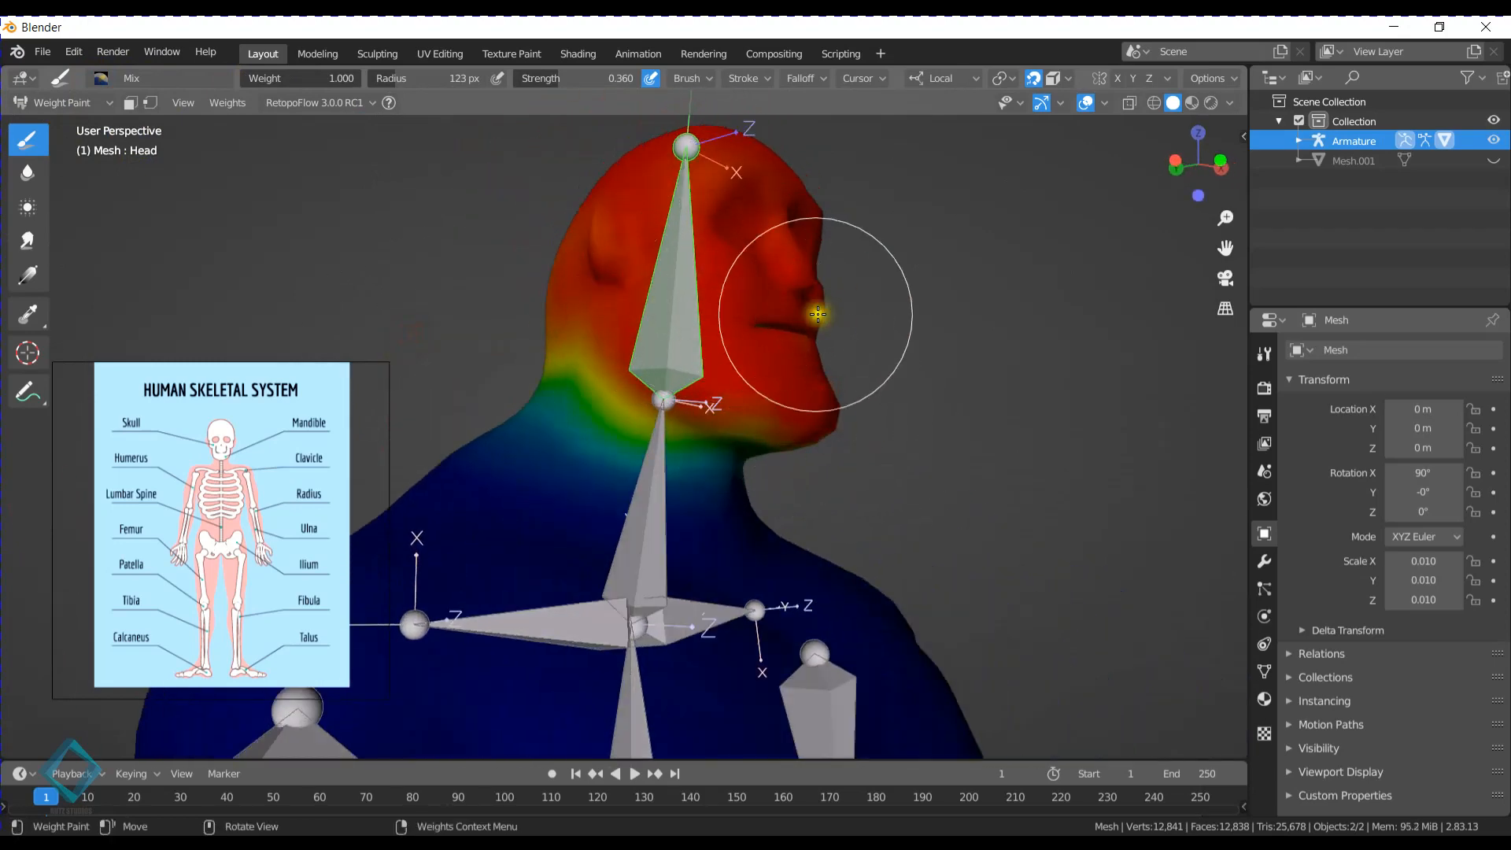
mouse_move(826, 338)
middle_mouse_down()
mouse_move(768, 340)
mouse_move(833, 360)
mouse_move(669, 314)
mouse_move(653, 289)
mouse_move(749, 377)
mouse_move(674, 337)
middle_mouse_up()
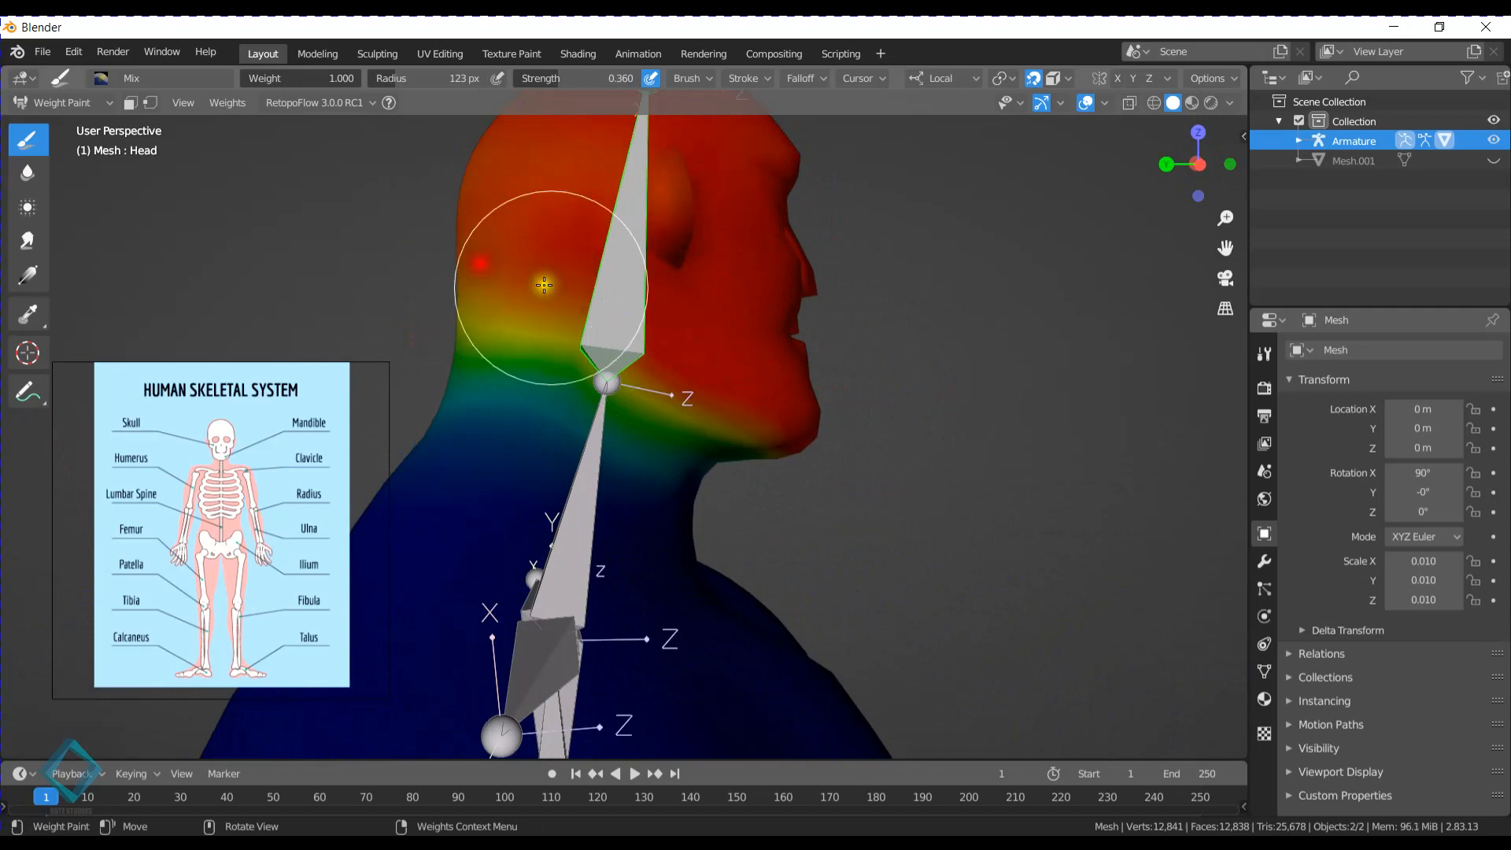
- Test-rotate the Head bone forward and backward to examine the neck deformation, restoring the rest pose each time
key("r")
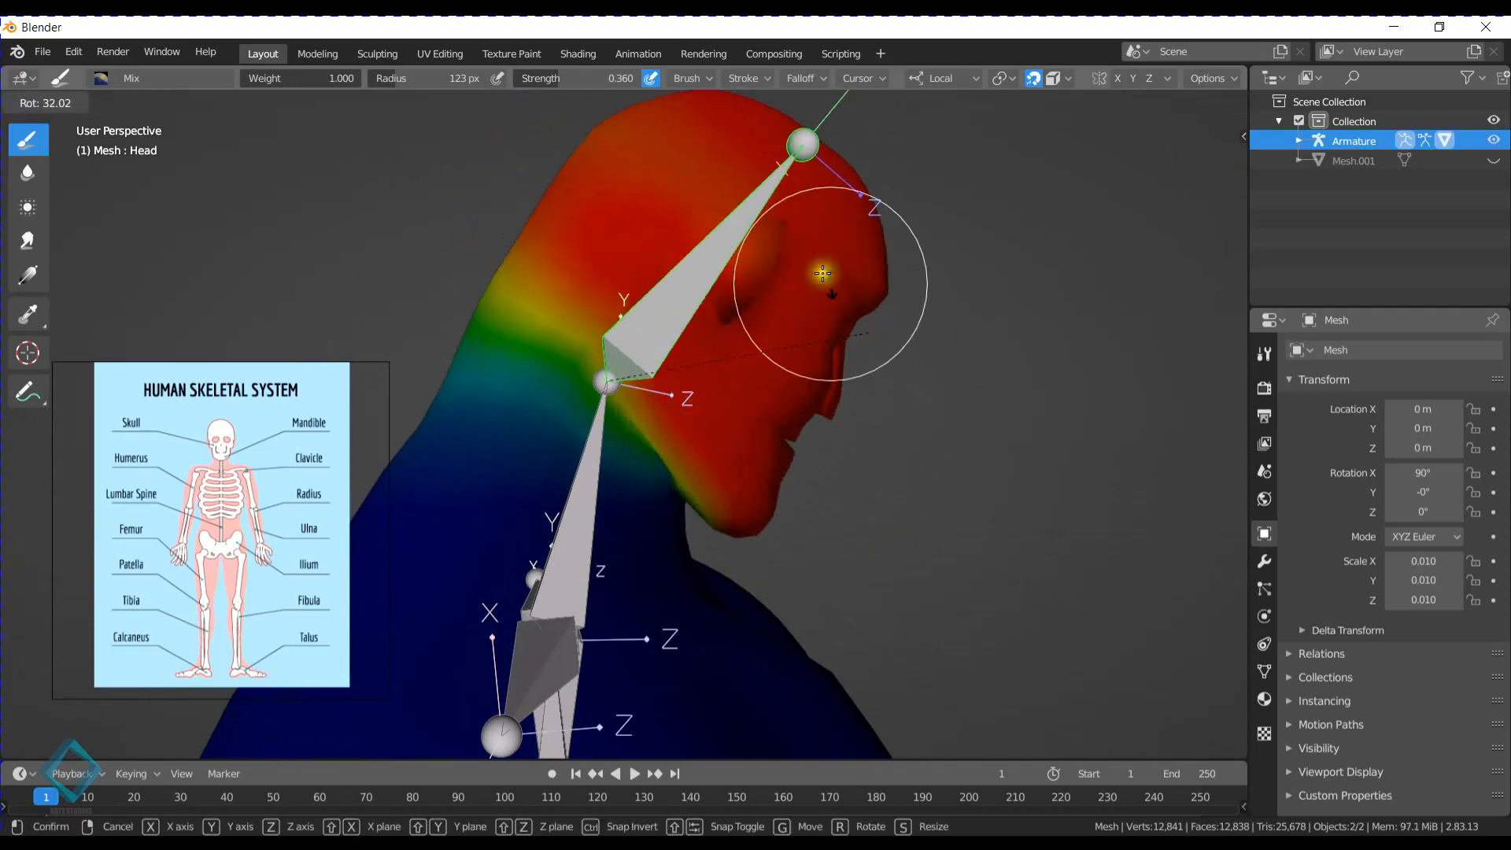
right_click(706, 351)
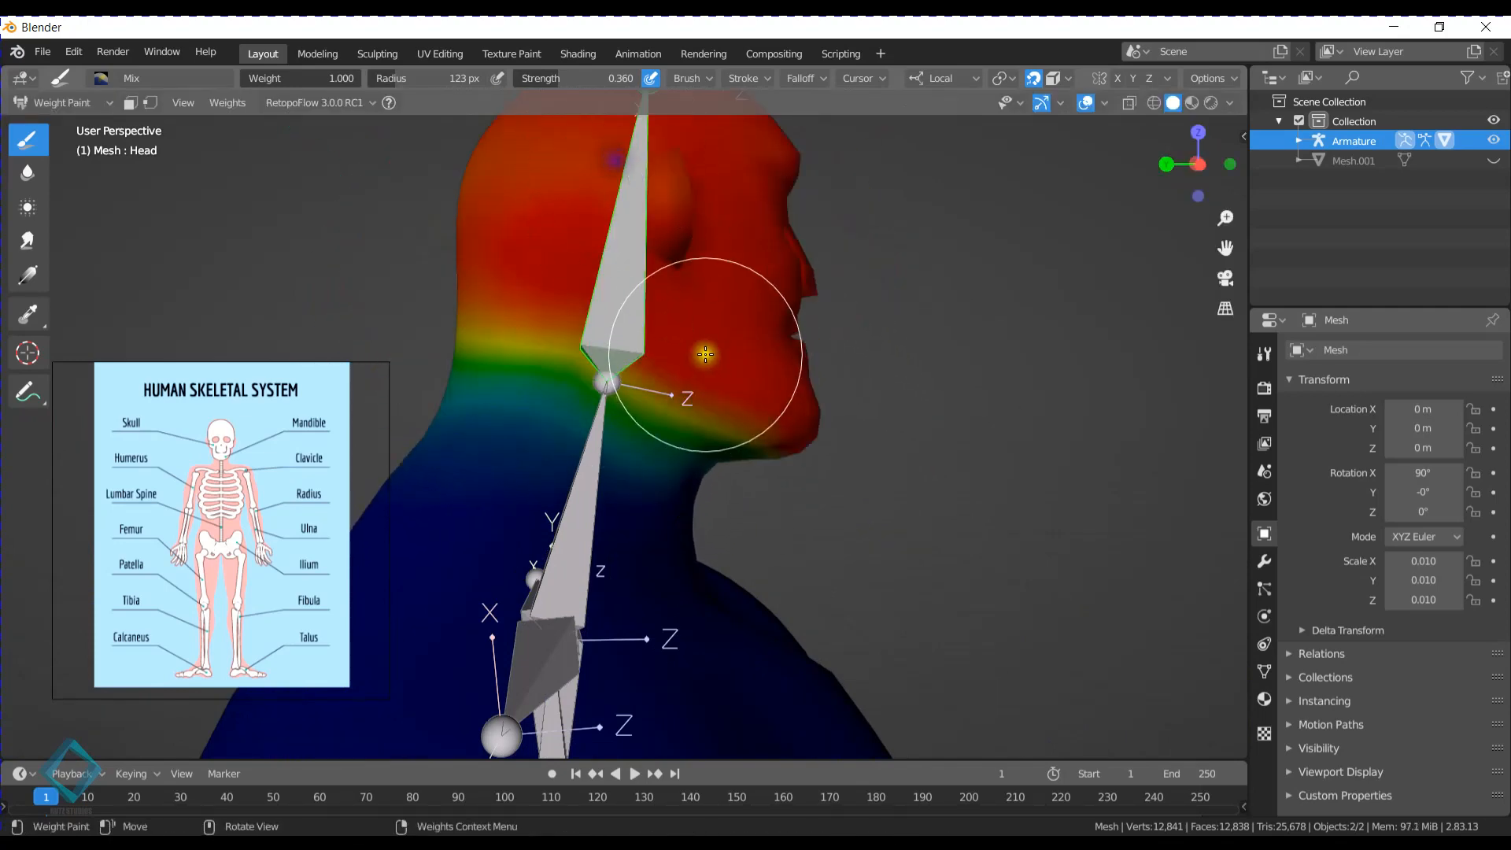
key("r")
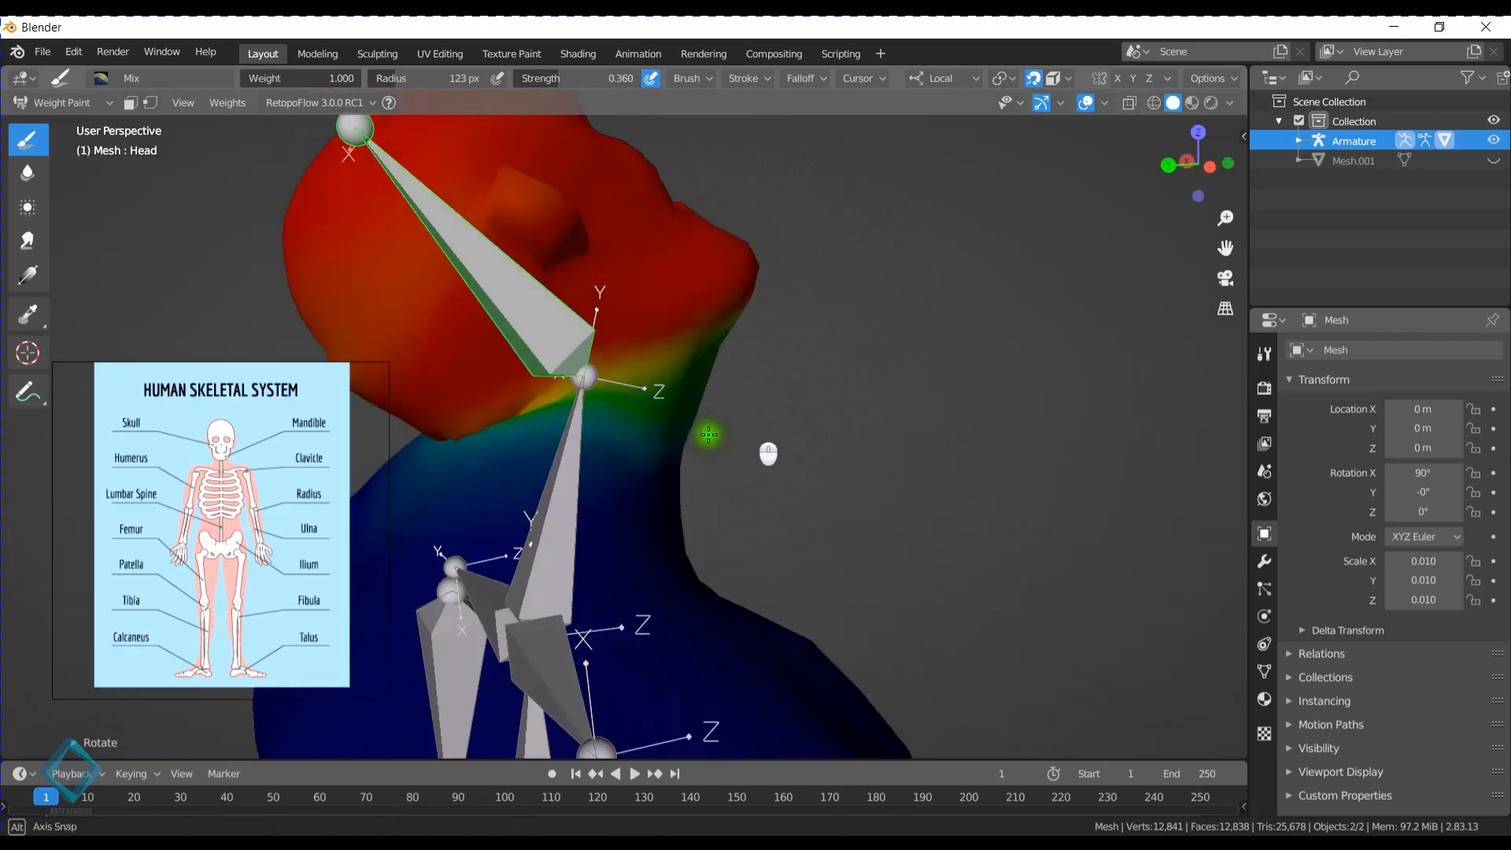
left_click(613, 315)
key("ctrl+z")
- Remove Head weights from the back of the neck with the Subtract brush and test-rotate the Head bone, cancelling the rotation
left_click(101, 78)
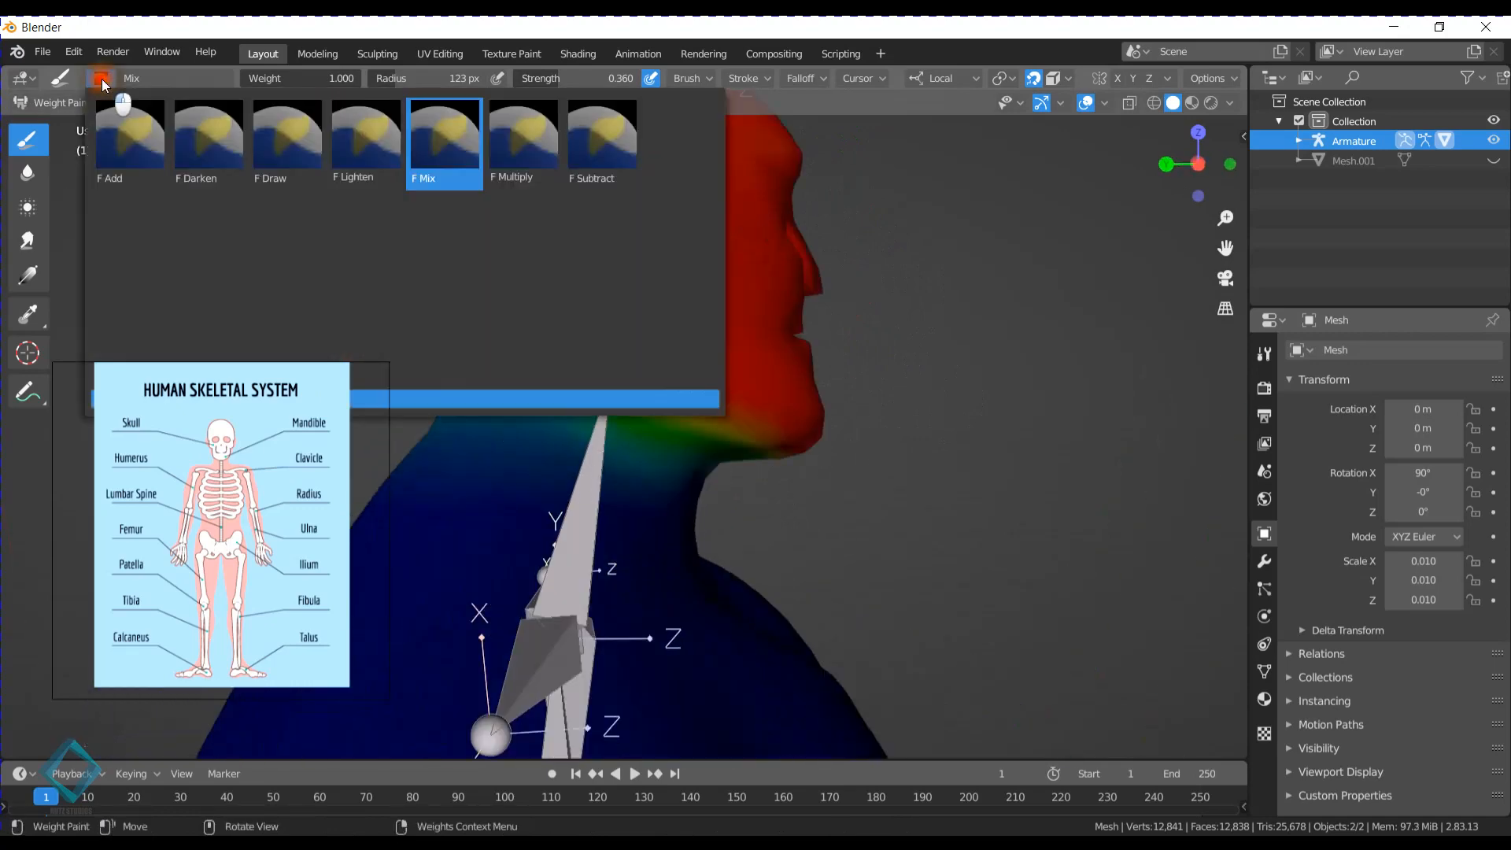
left_click(611, 145)
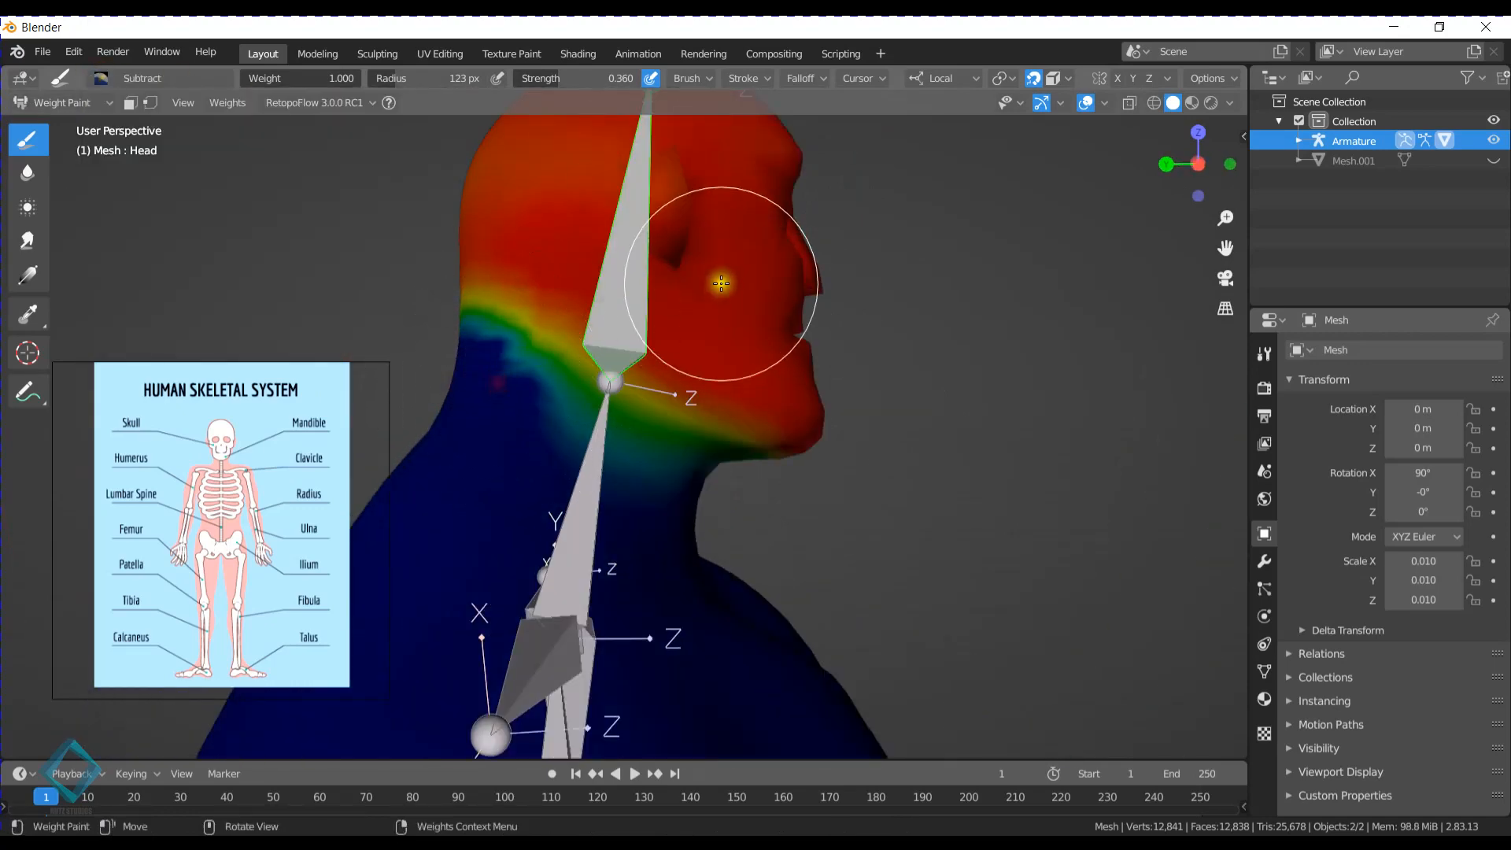
key("r")
key("Escape")
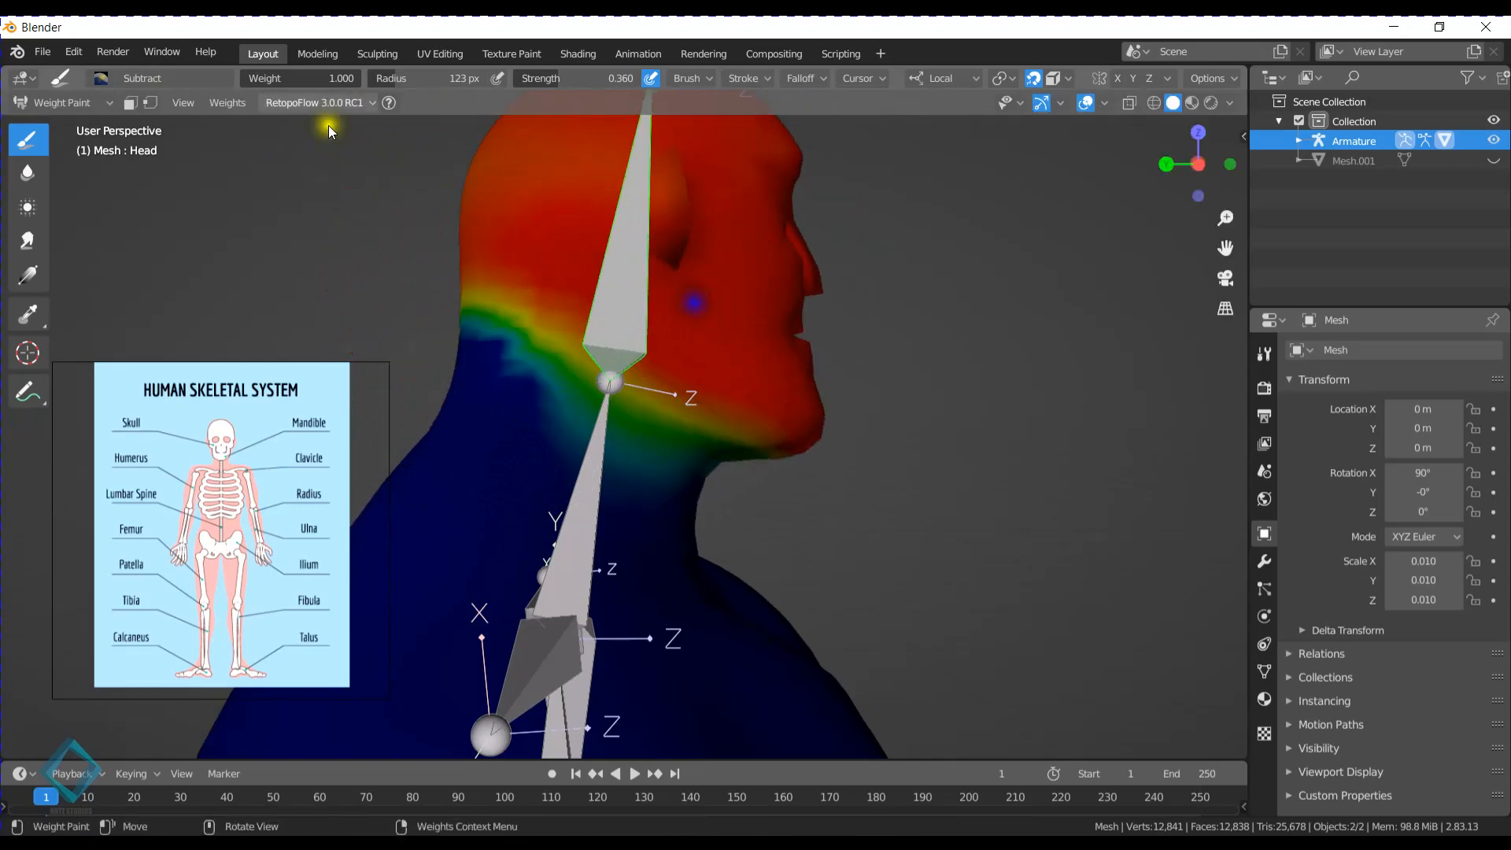
- Try painting Head weights over the back and sides of the upper neck with the Mix brush
left_click(101, 78)
key("ctrl+z")
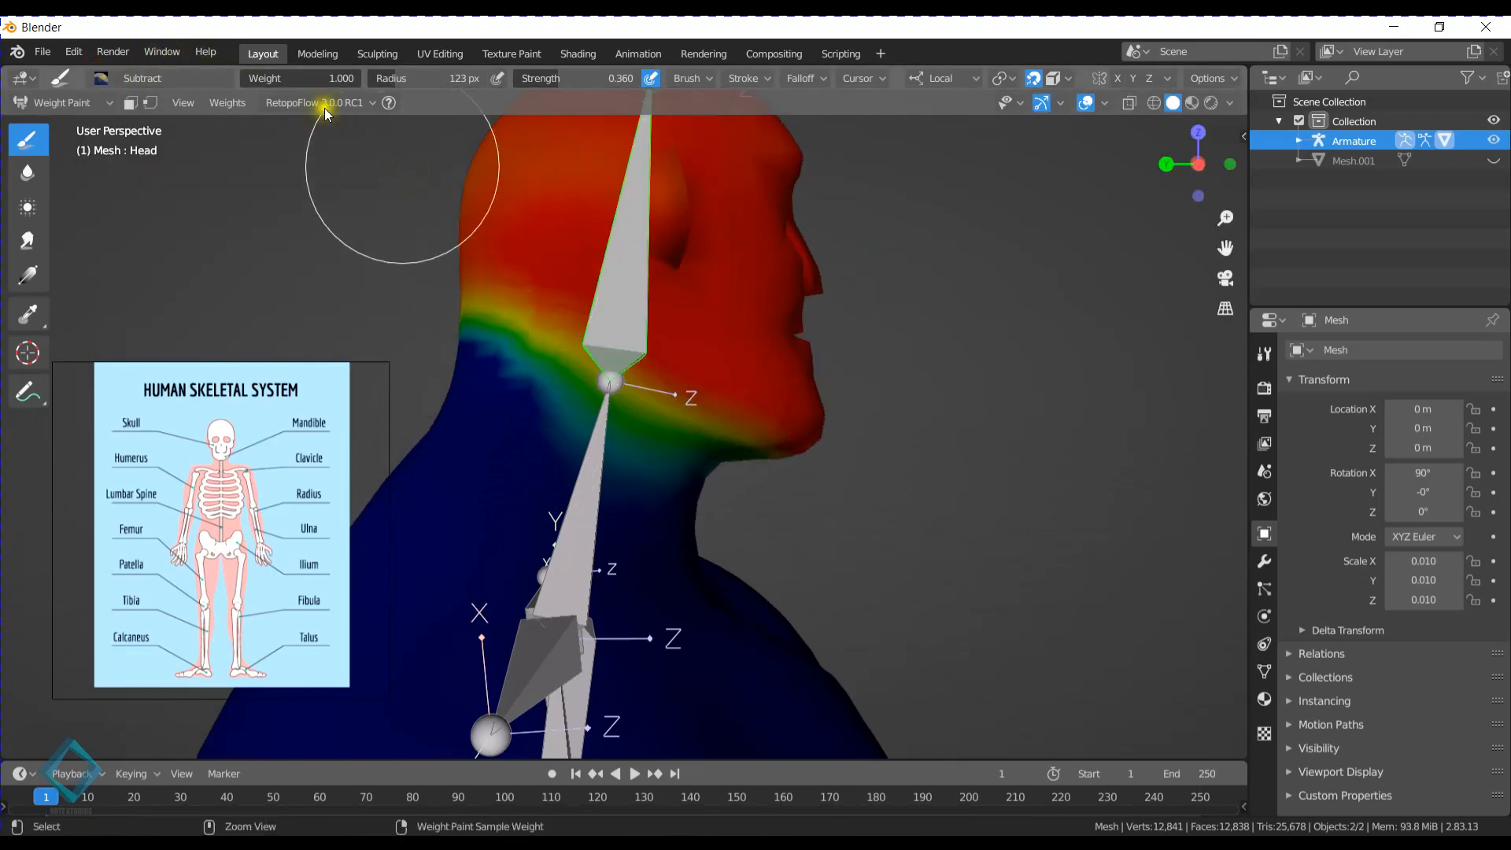
left_click(101, 78)
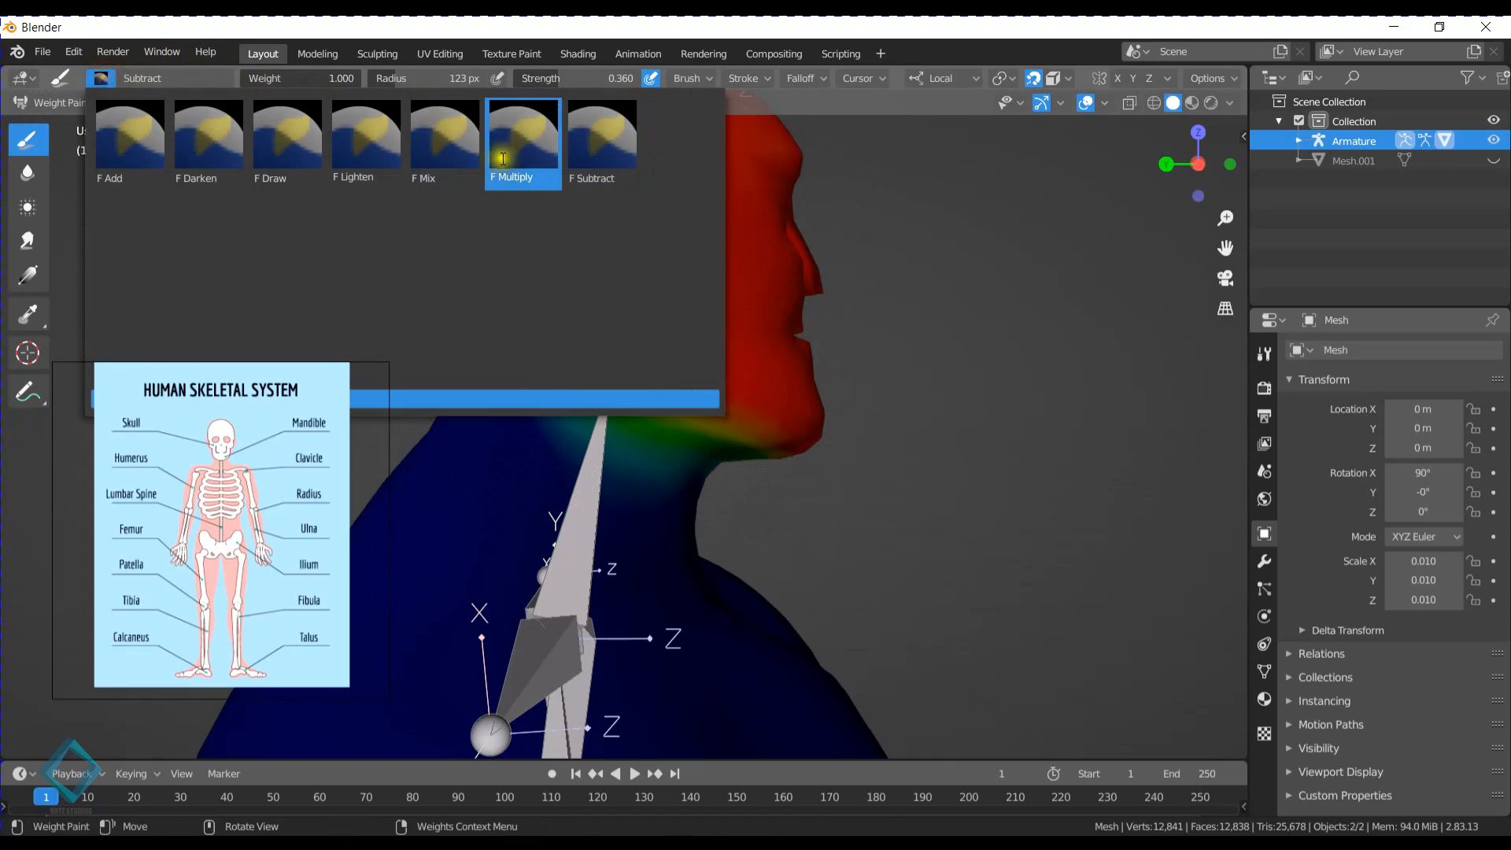
left_click(441, 144)
mouse_move(488, 349)
middle_mouse_down()
mouse_move(549, 351)
mouse_move(543, 411)
middle_mouse_up()
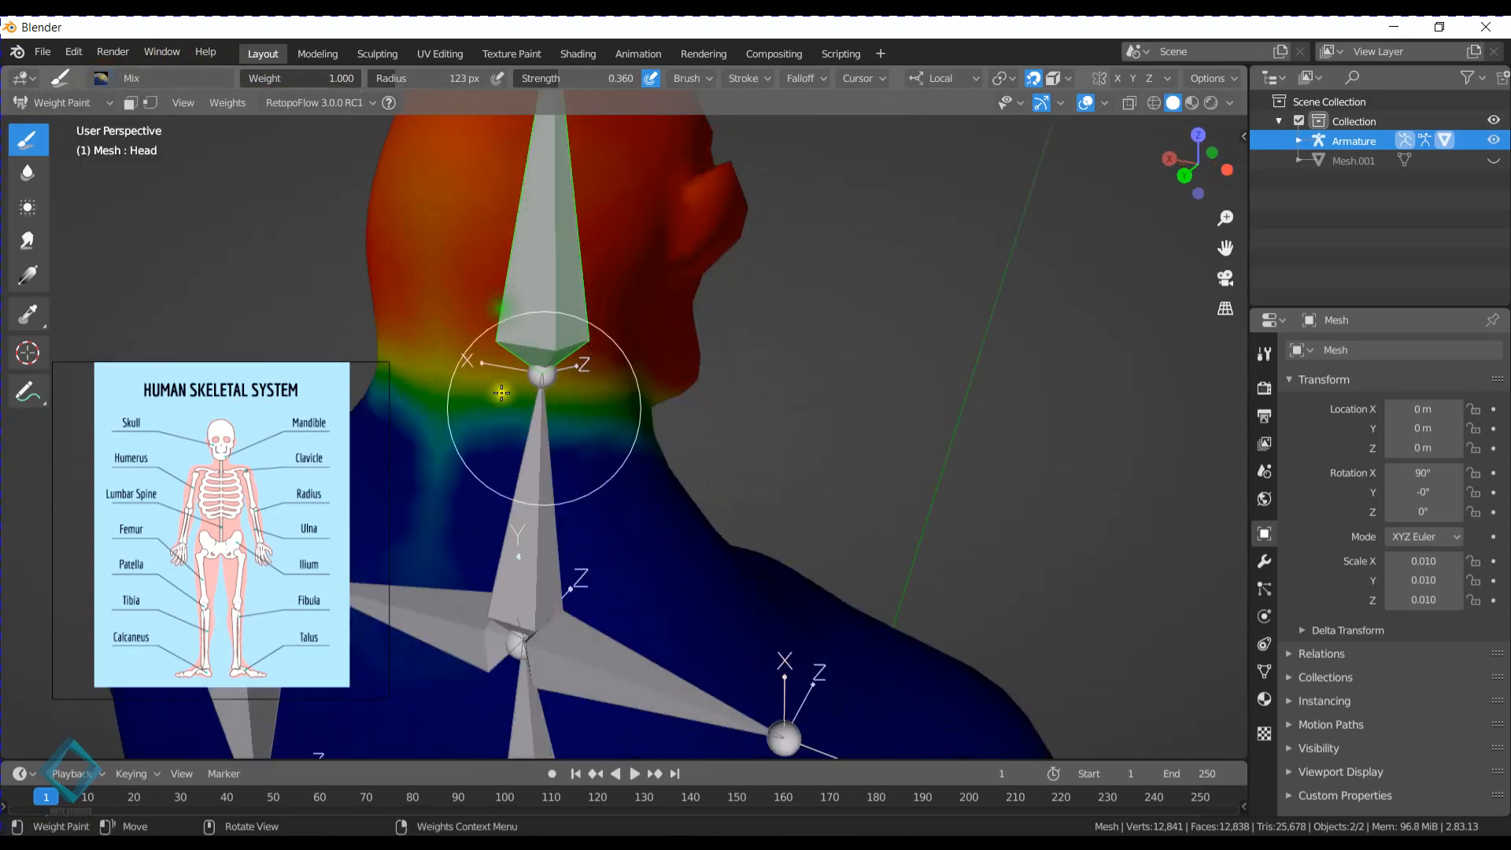
mouse_move(408, 419)
left_mouse_down()
mouse_move(574, 432)
mouse_move(559, 472)
mouse_move(611, 449)
left_mouse_up()
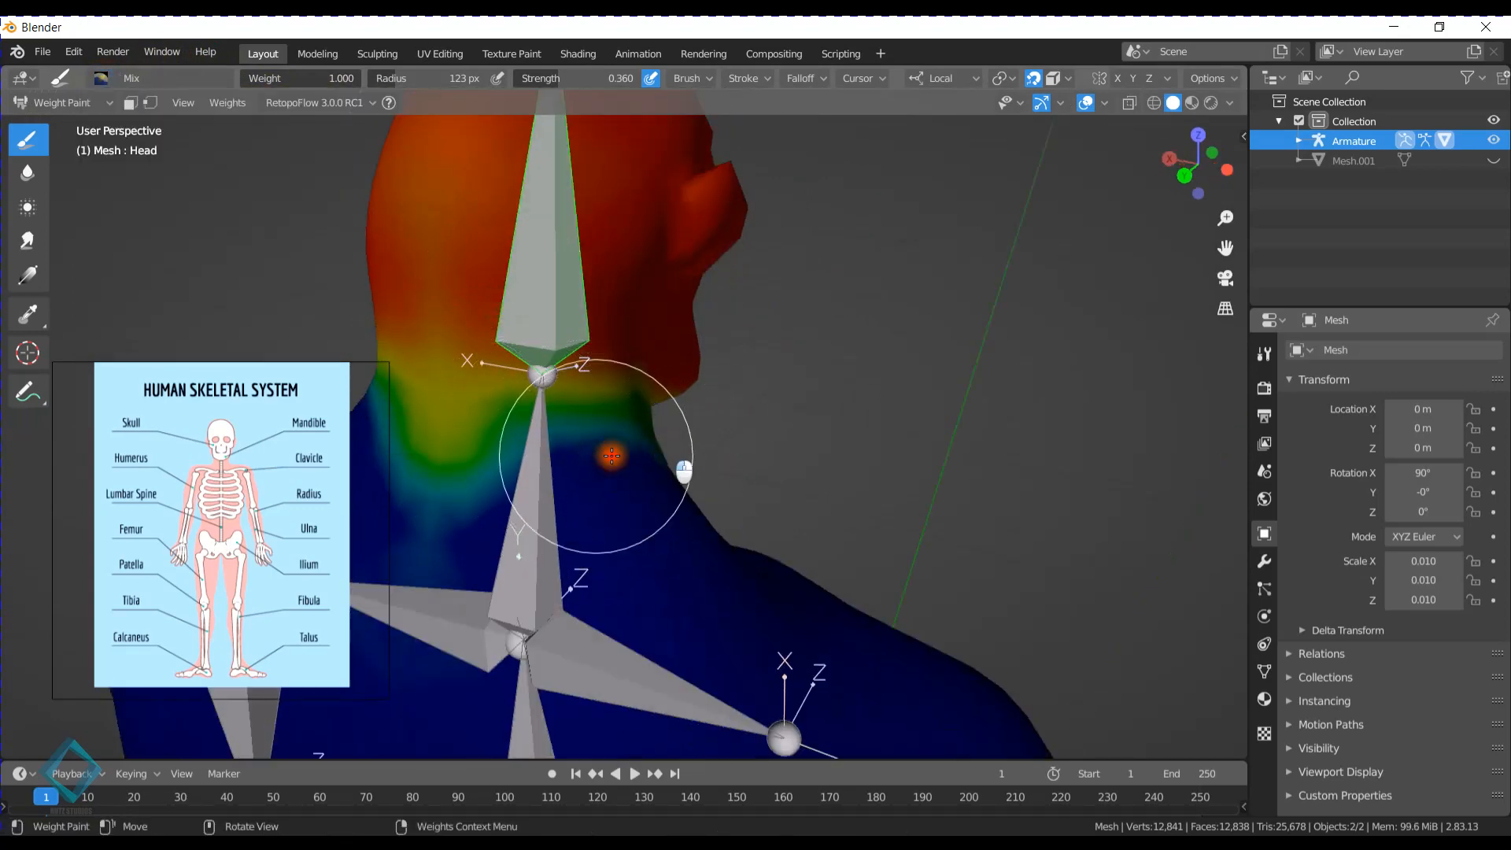
mouse_move(611, 449)
middle_mouse_down()
mouse_move(739, 413)
mouse_move(769, 270)
mouse_move(748, 304)
mouse_move(858, 345)
mouse_move(732, 405)
mouse_move(735, 369)
middle_mouse_up()
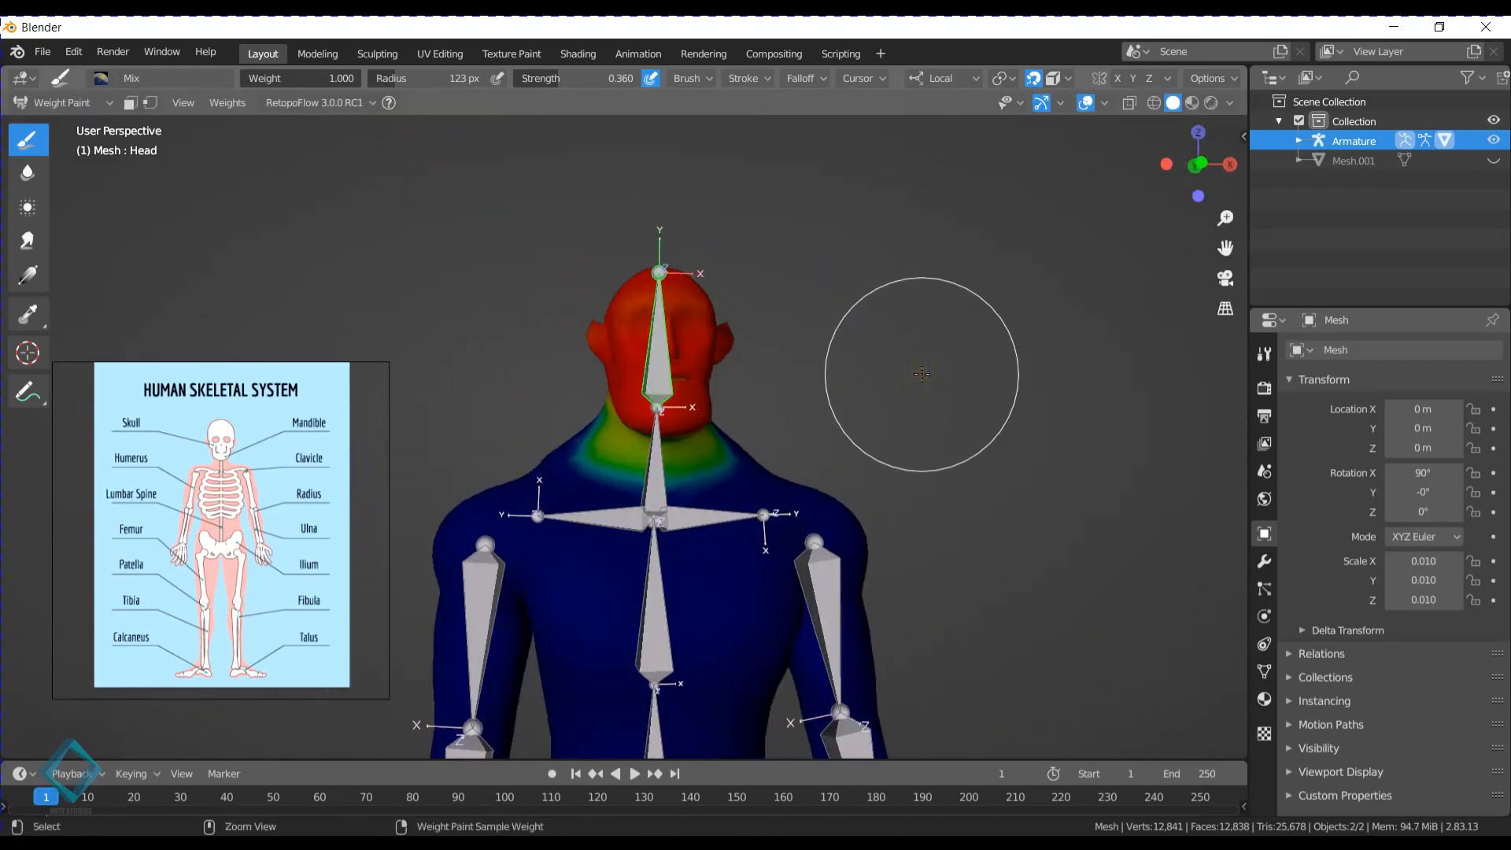
- Undo the recent Head weight and pose changes and switch the mesh to Object Mode
key("ctrl+z")
key("ctrl+z")
key("ctrl+z")
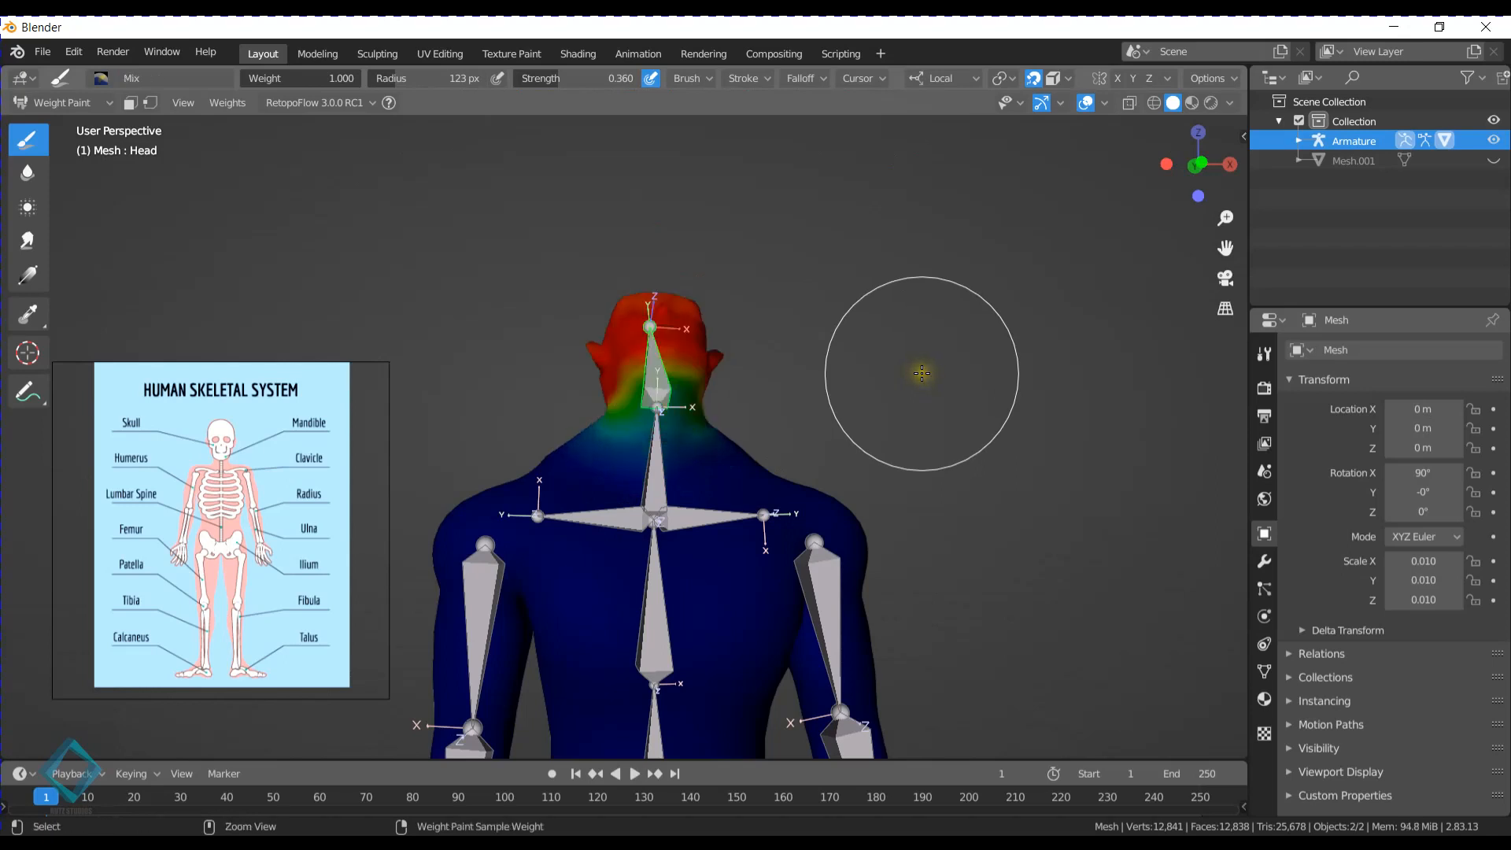
key("ctrl+z")
key("ctrl+Tab")
left_click(795, 374)
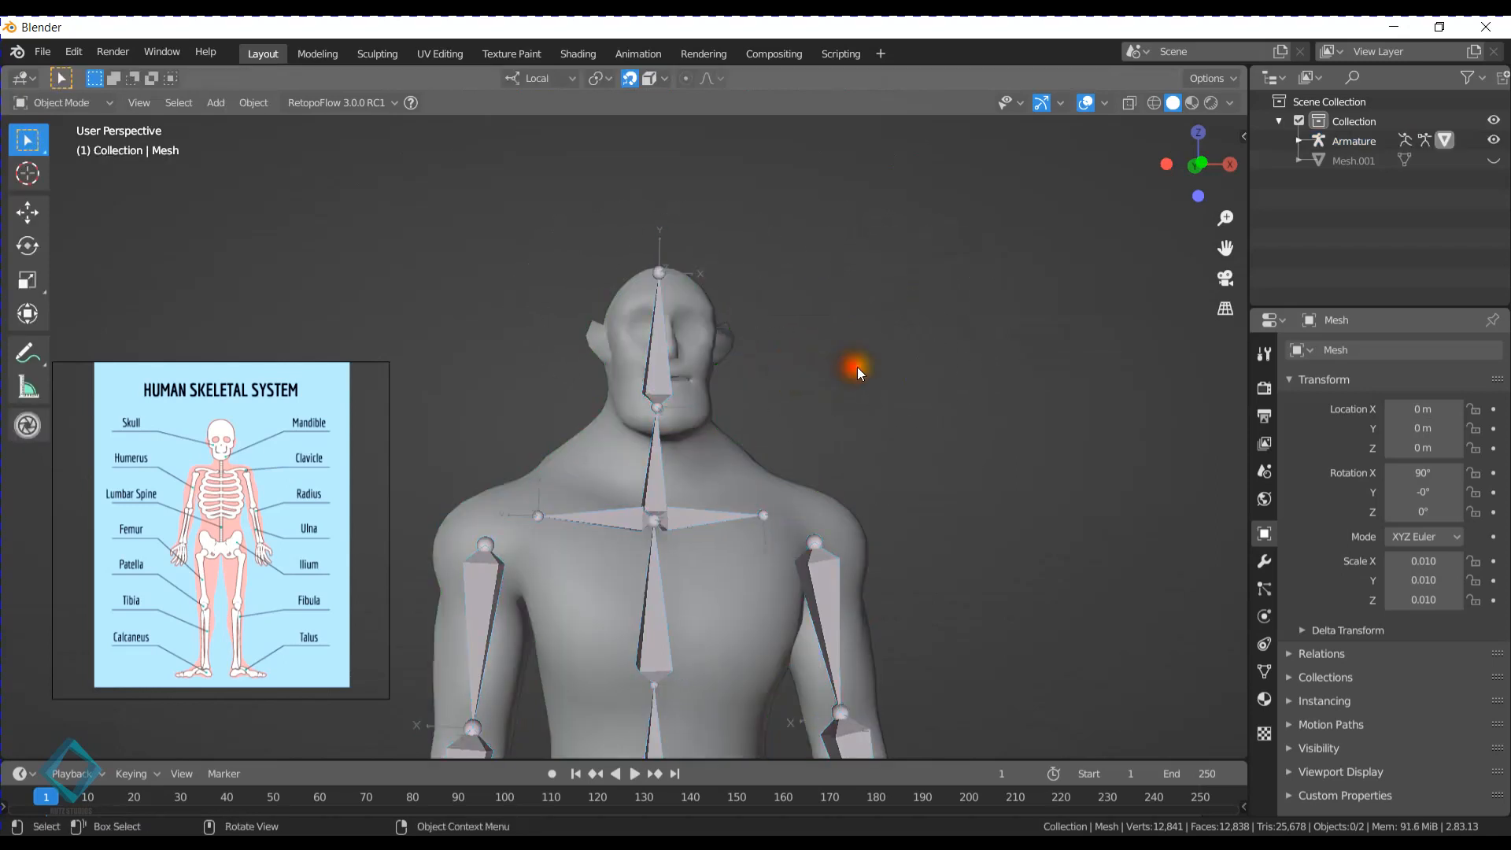
- Unhide Mesh.001 and turn off the viewport overlays to compare the two characters
scroll(805, 253, "down", 5)
middle_click_drag(862, 404, 686, 329)
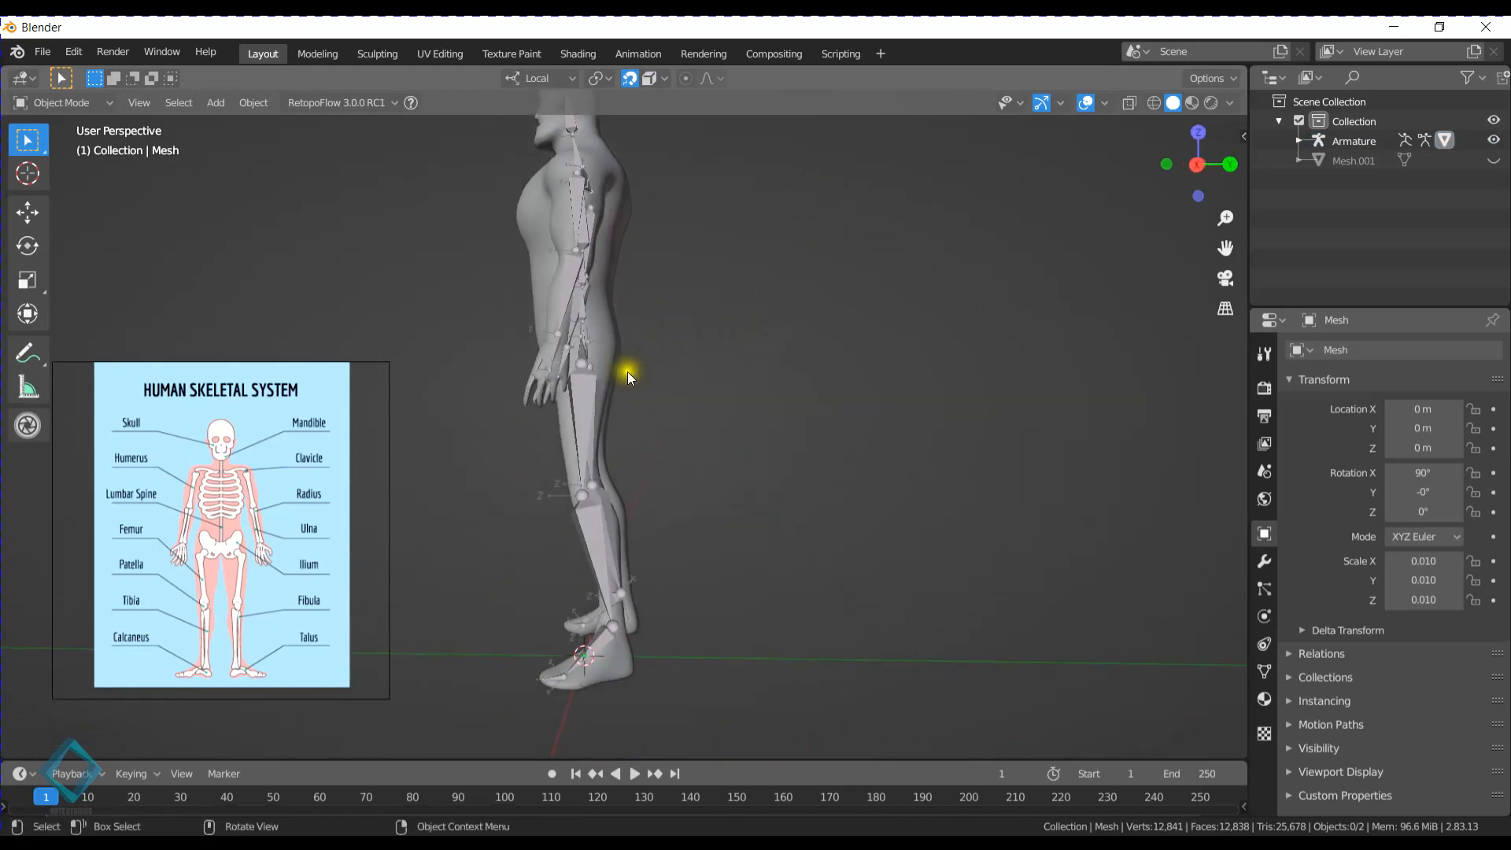
middle_click_drag(626, 371, 693, 363)
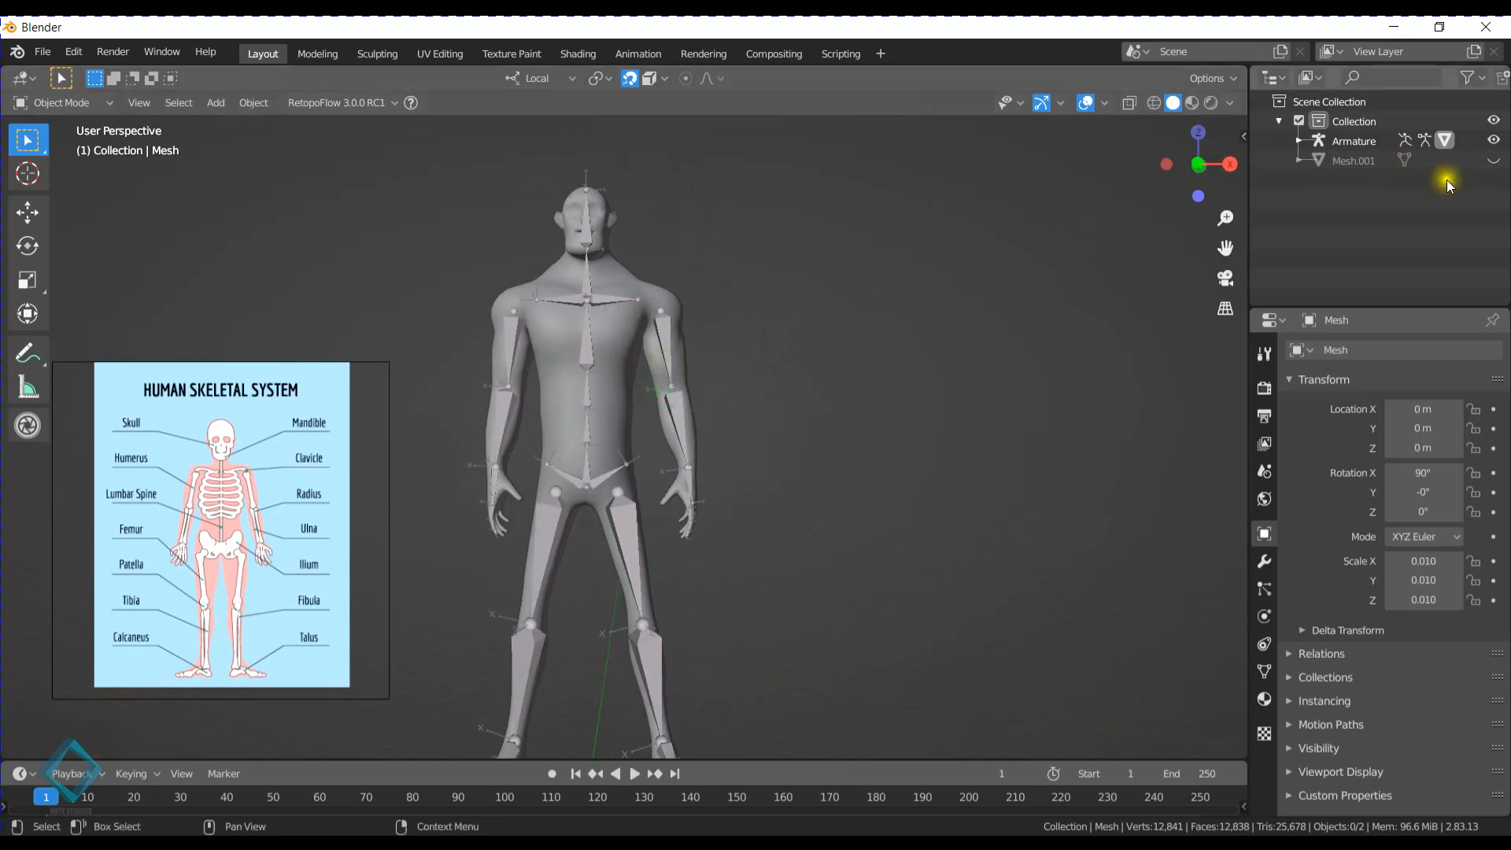
left_click(1493, 160)
left_click(1085, 103)
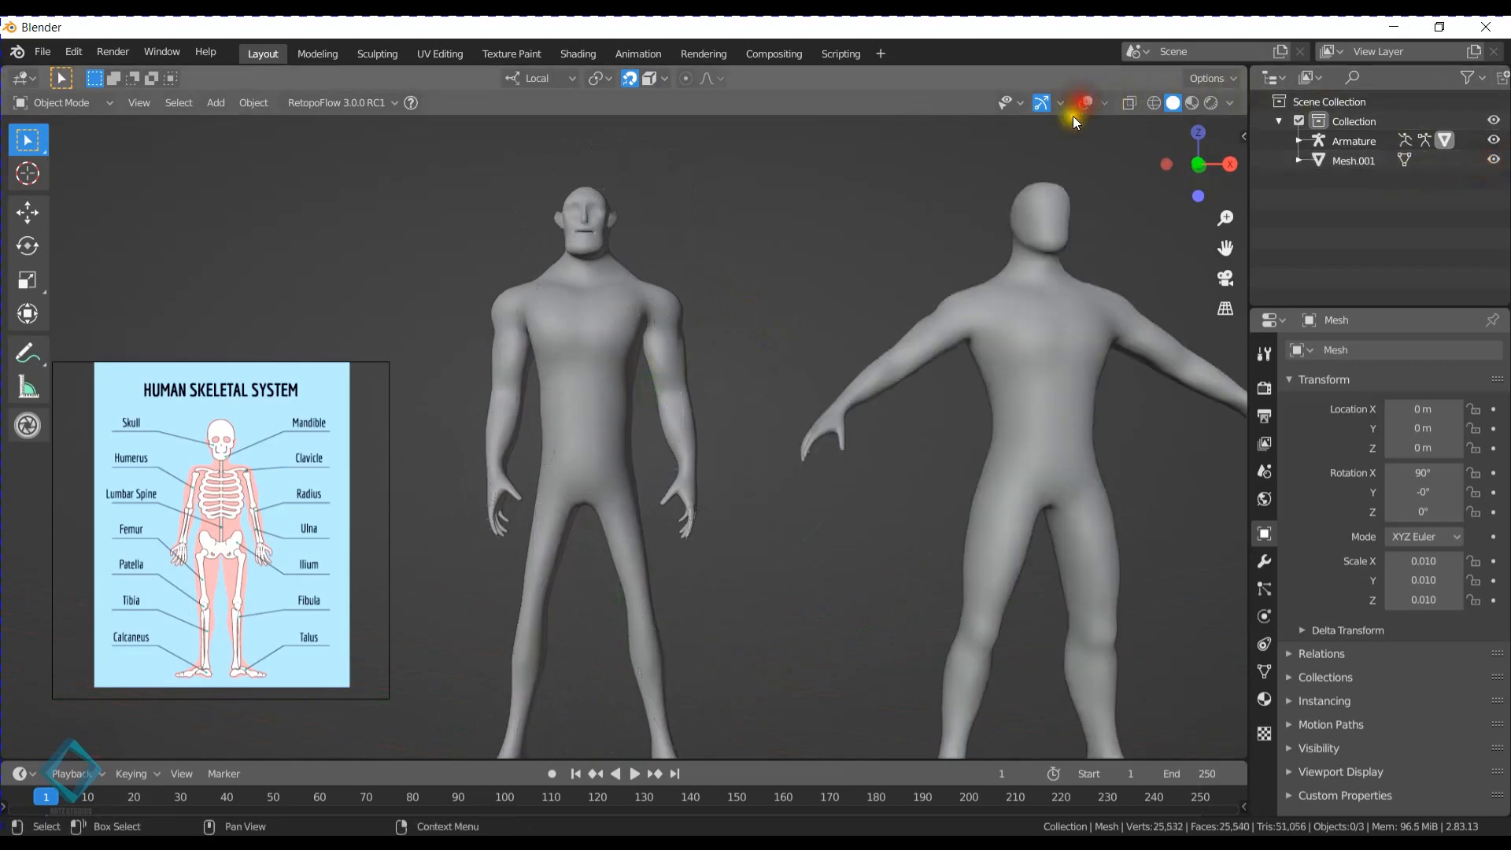
scroll(683, 324, "down", 2)
middle_click_drag(677, 322, 668, 328)
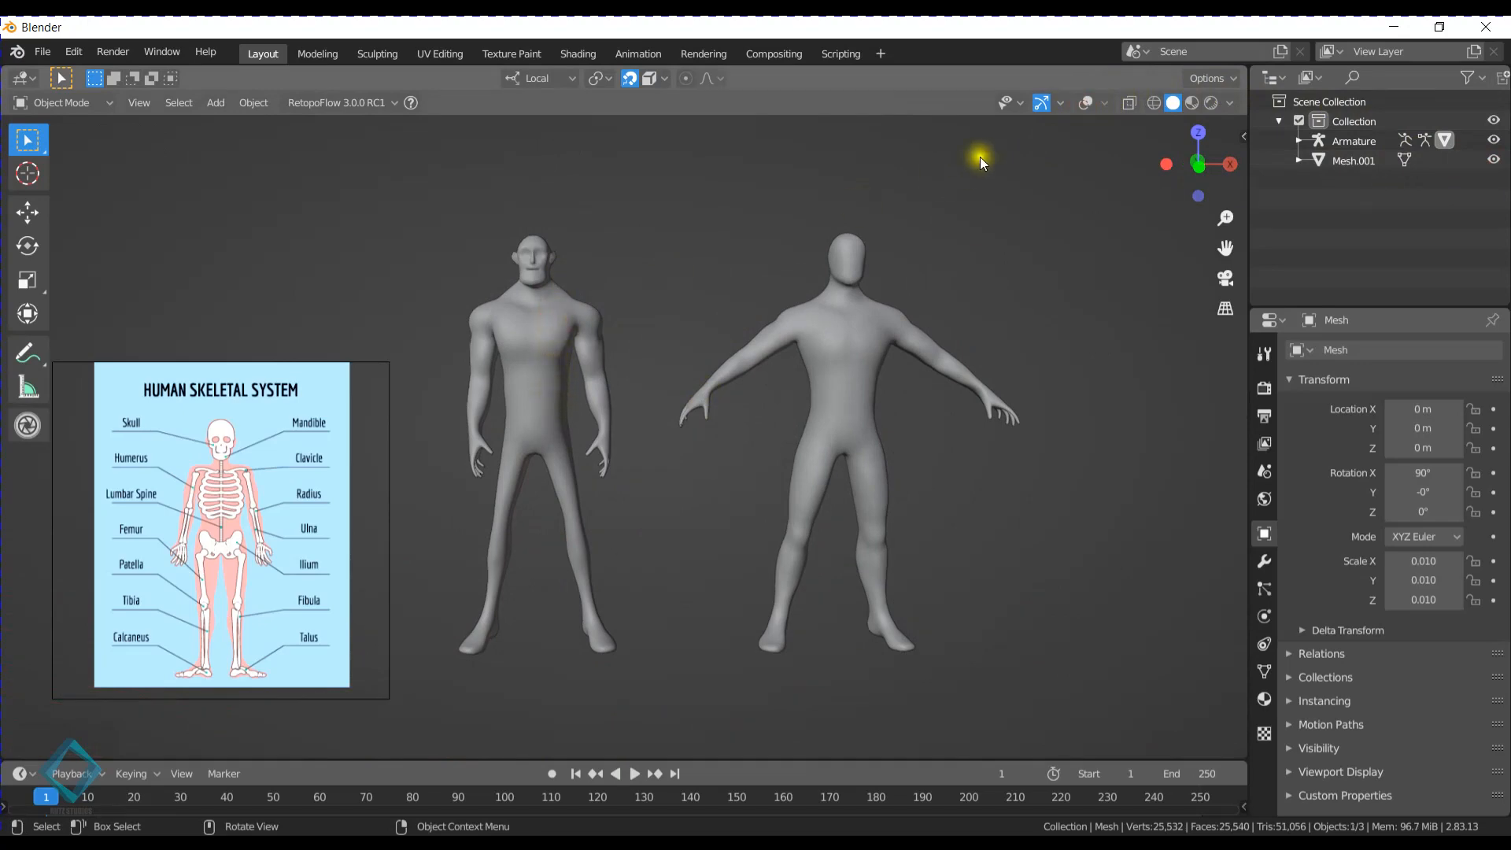
- Turn the viewport overlays back on and hide the armature of the muscular character
left_click(1085, 103)
middle_click_drag(608, 319, 577, 350, "shift")
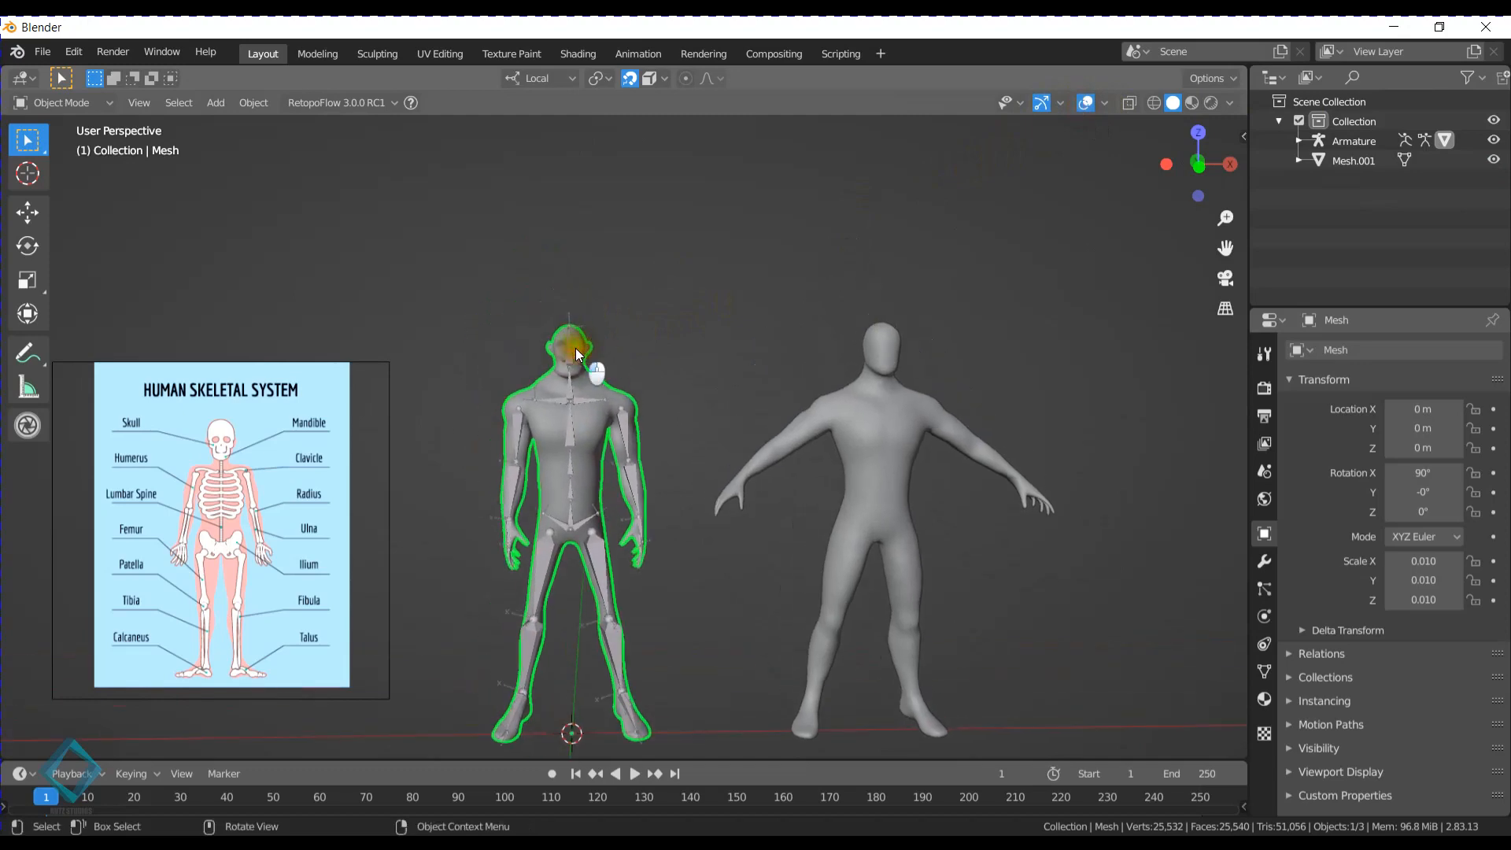
left_click(592, 398)
left_click(591, 396)
left_click(568, 391)
key("h")
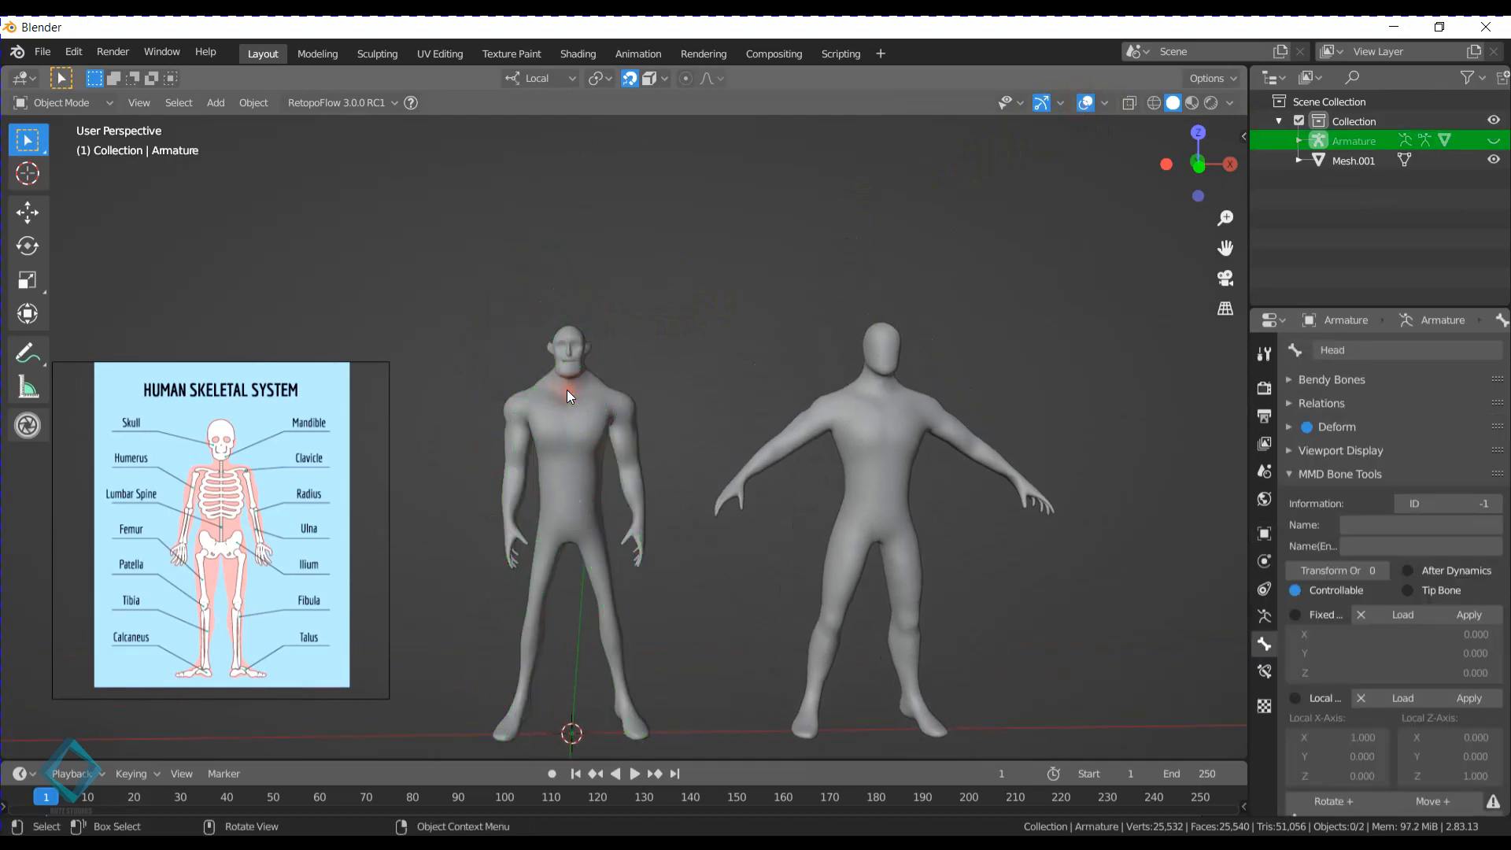
- Enter Edit Mode on the muscular character's mesh and select a nine-face patch above the ear in face select mode
scroll(567, 390, "up", 4)
middle_click_drag(598, 251, 682, 387, "shift")
left_click(736, 373)
key("Tab")
scroll(777, 373, "up", 4)
left_click_drag(595, 389, 668, 441)
key("3")
middle_click_drag(690, 391, 659, 384)
left_click_drag(460, 336, 514, 362)
left_click(516, 371, "shift")
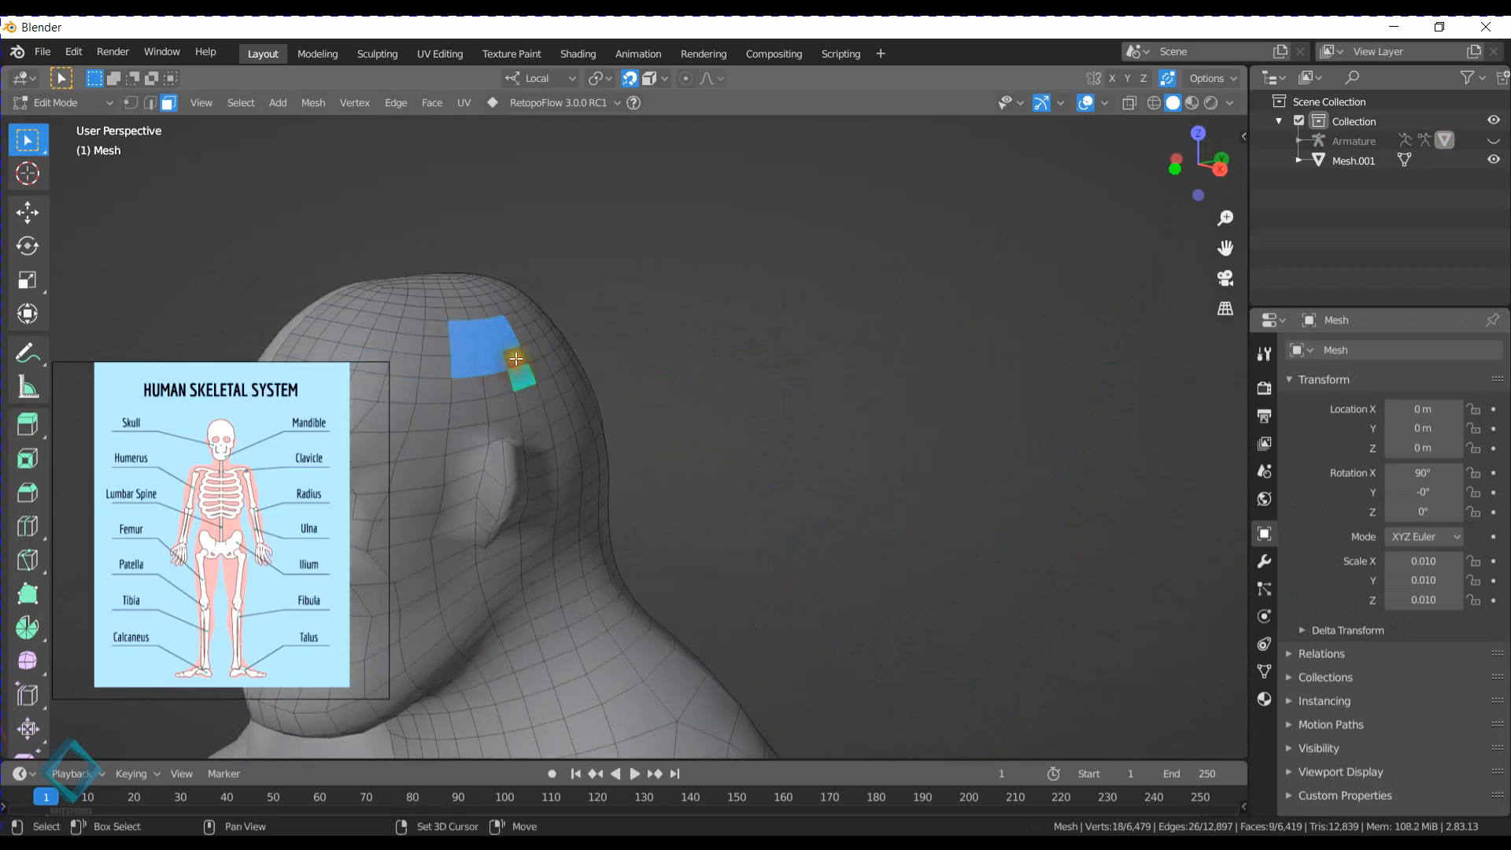
left_click(515, 355, "shift")
left_click(519, 379, "shift")
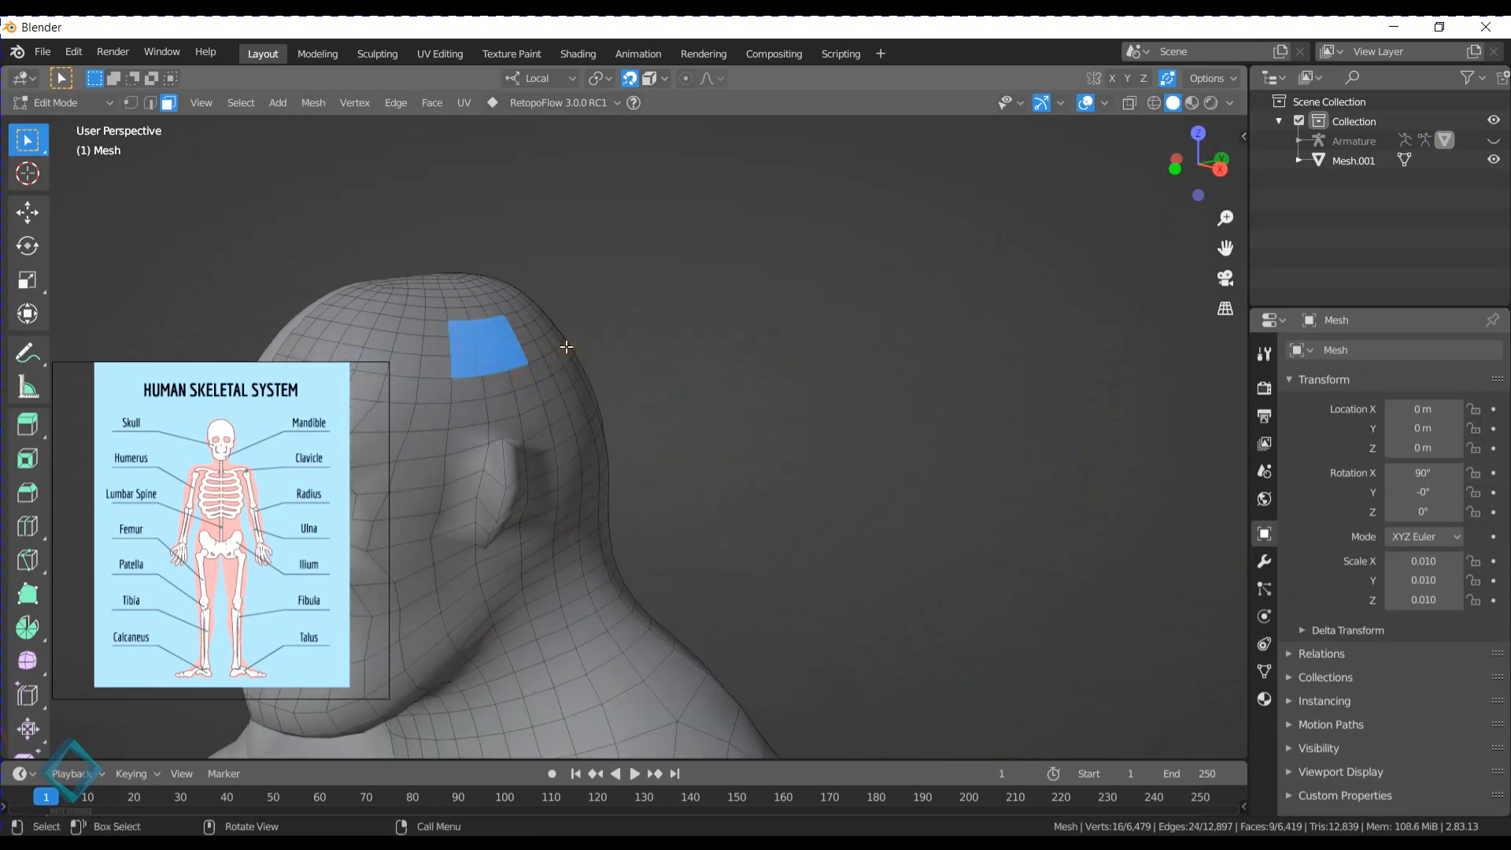
- In front view, extrude the selected head faces outward and extrude them again upward to form a horn
key("KP_3")
key("KP_1")
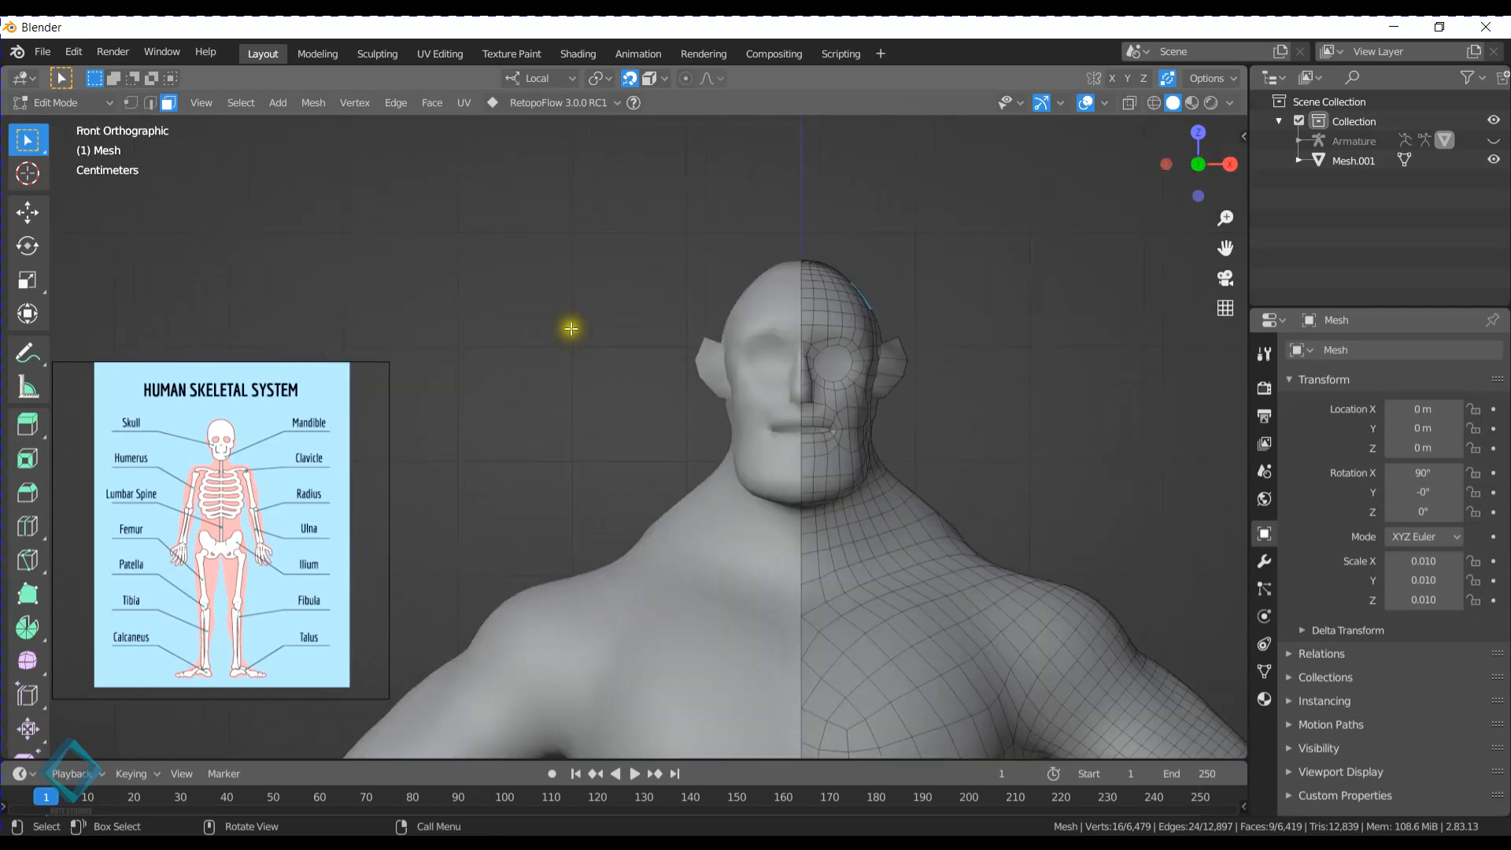
key("e")
left_click(890, 288)
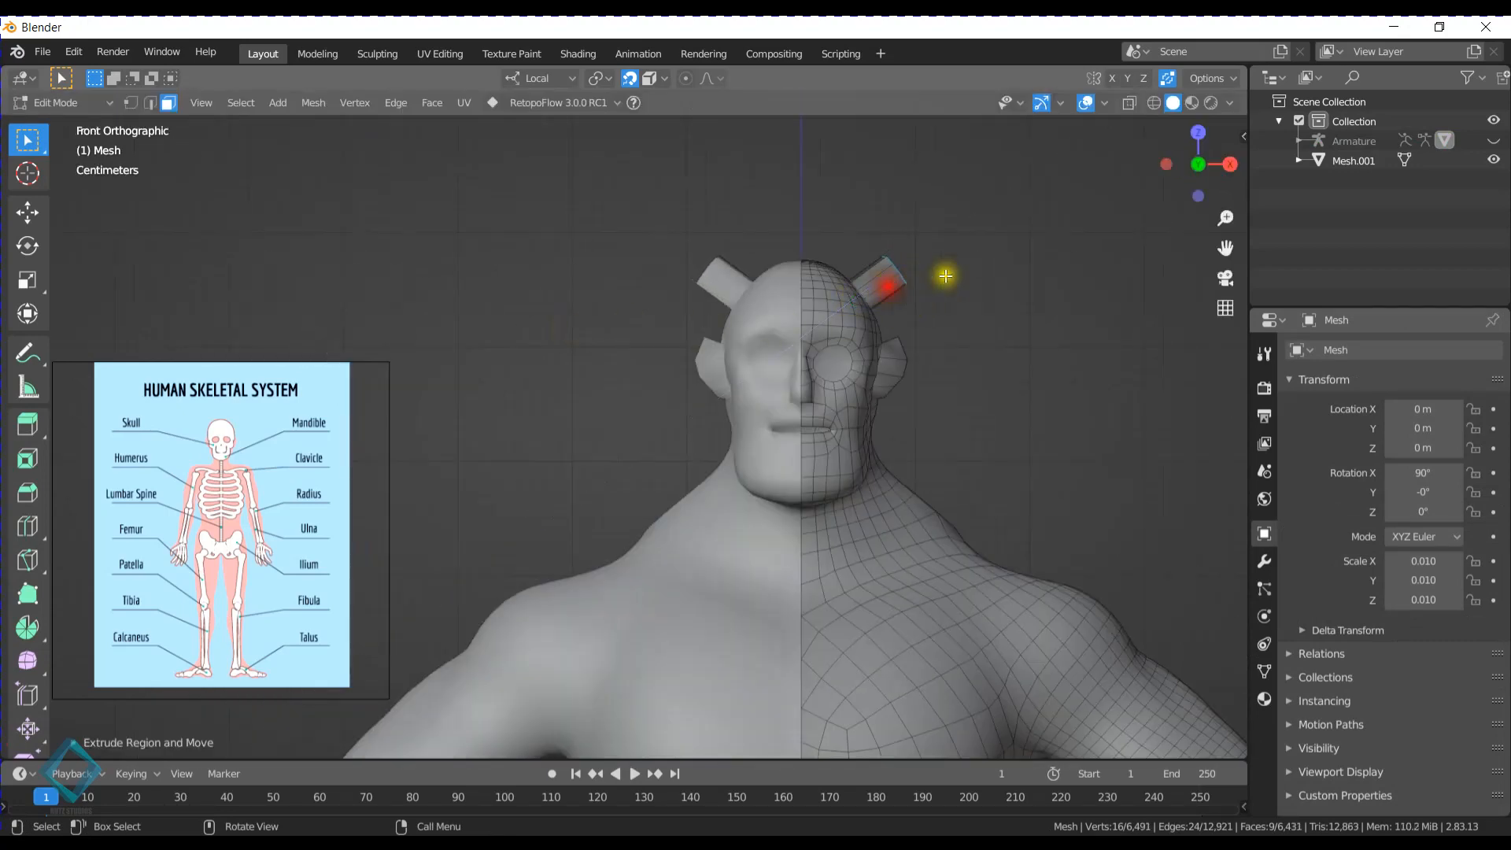
key("e")
left_click(969, 228)
- Move the horn's end faces inward and rotate them level to shape the bend
key("g")
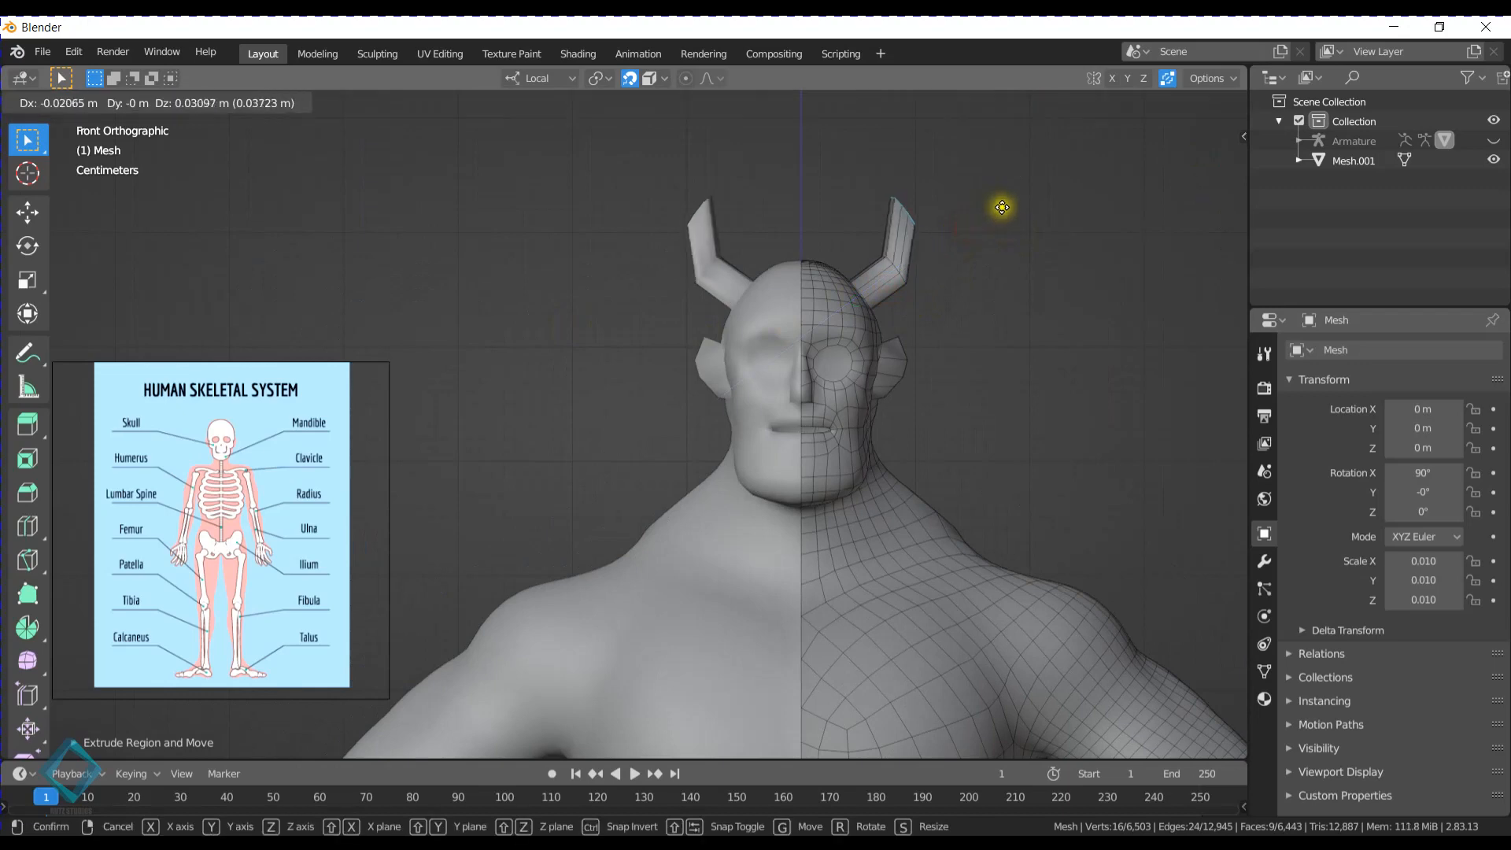
left_click(1003, 214)
key("r")
left_click(985, 143)
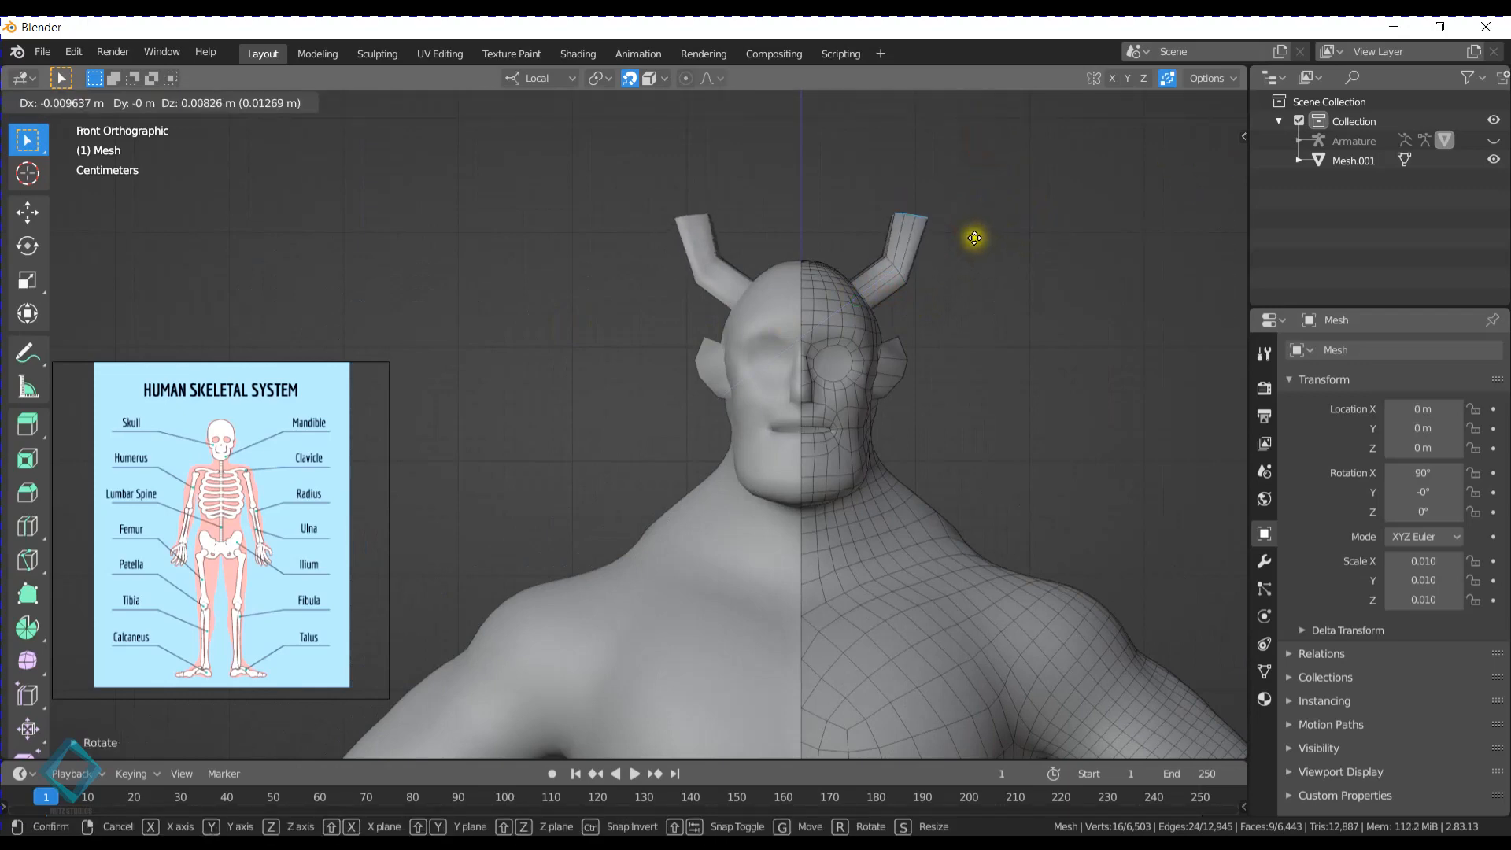
- Extrude the horn's end upward, merge it into a pointed tip, and return to Object Mode
key("e")
left_click(974, 183)
key("m")
left_click(972, 184)
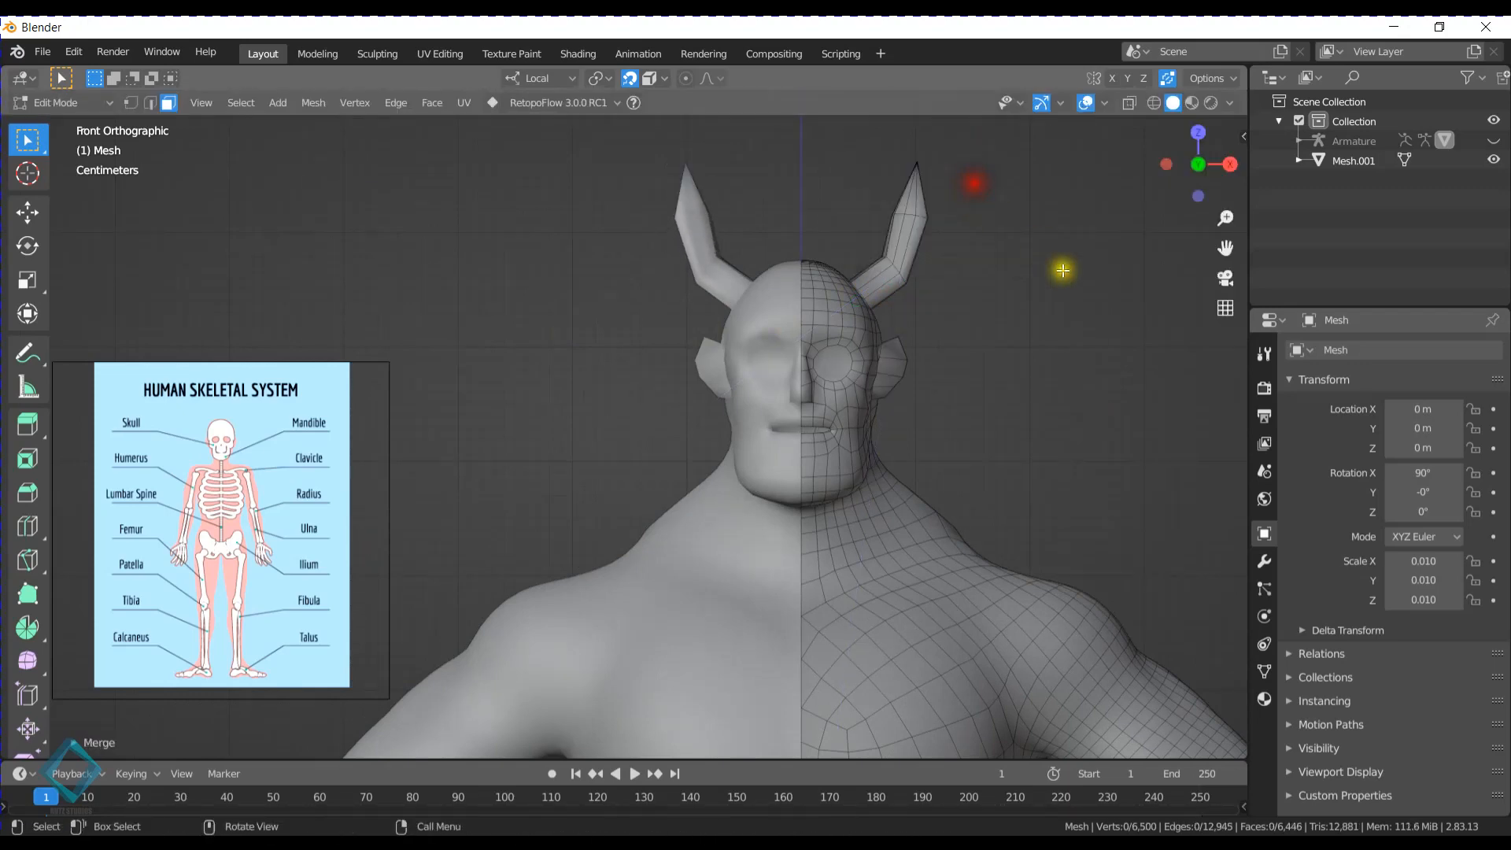
middle_click_drag(1063, 270, 976, 261)
key("Tab")
scroll(1040, 276, "down", 5)
scroll(976, 261, "down", 4)
middle_click_drag(888, 392, 861, 392)
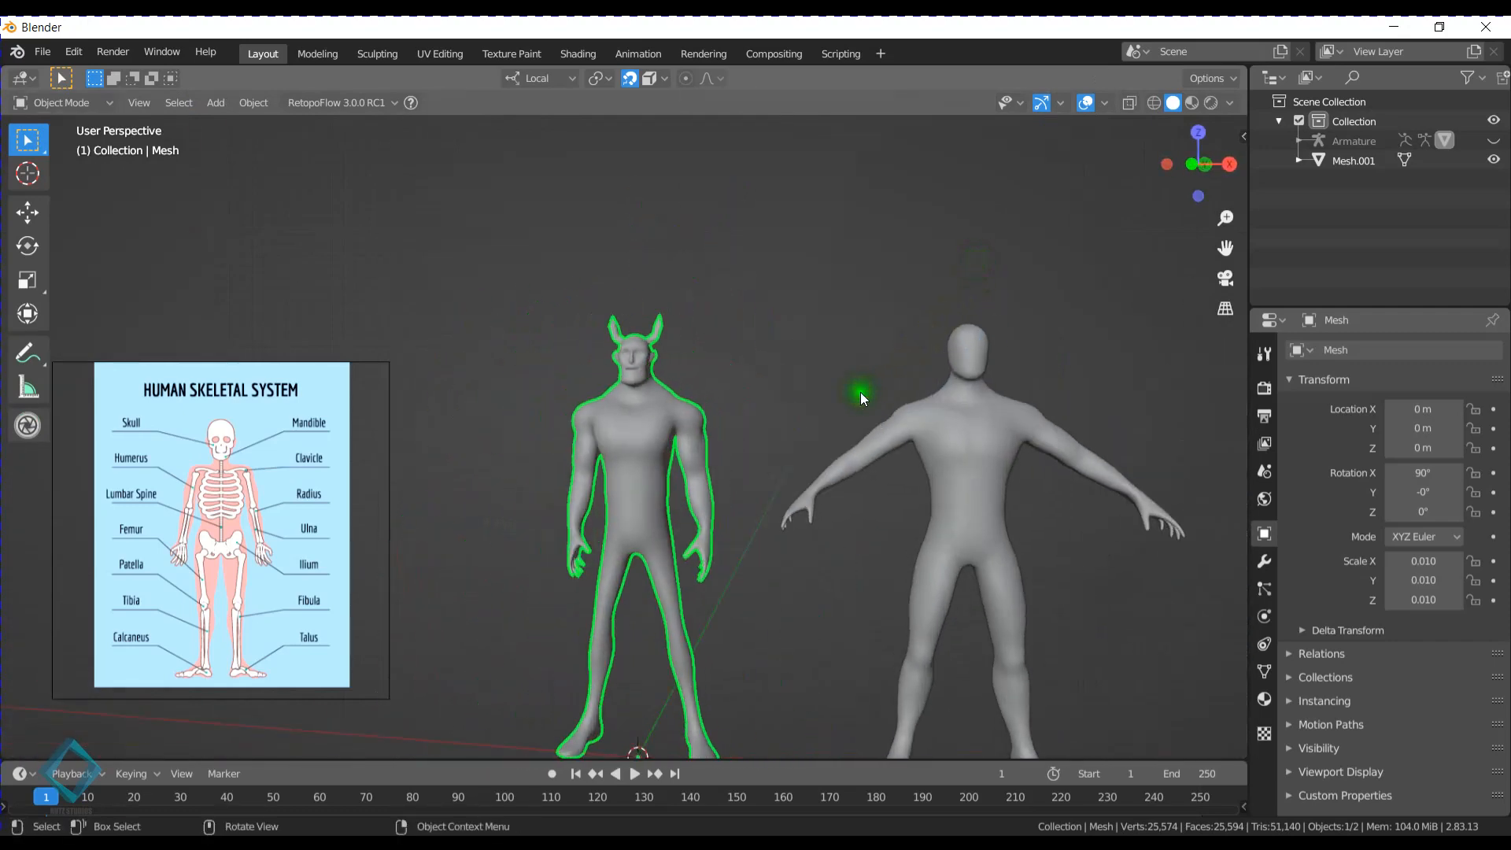
- Deselect the horned character and examine it beside the second figure
scroll(895, 485, "up", 2)
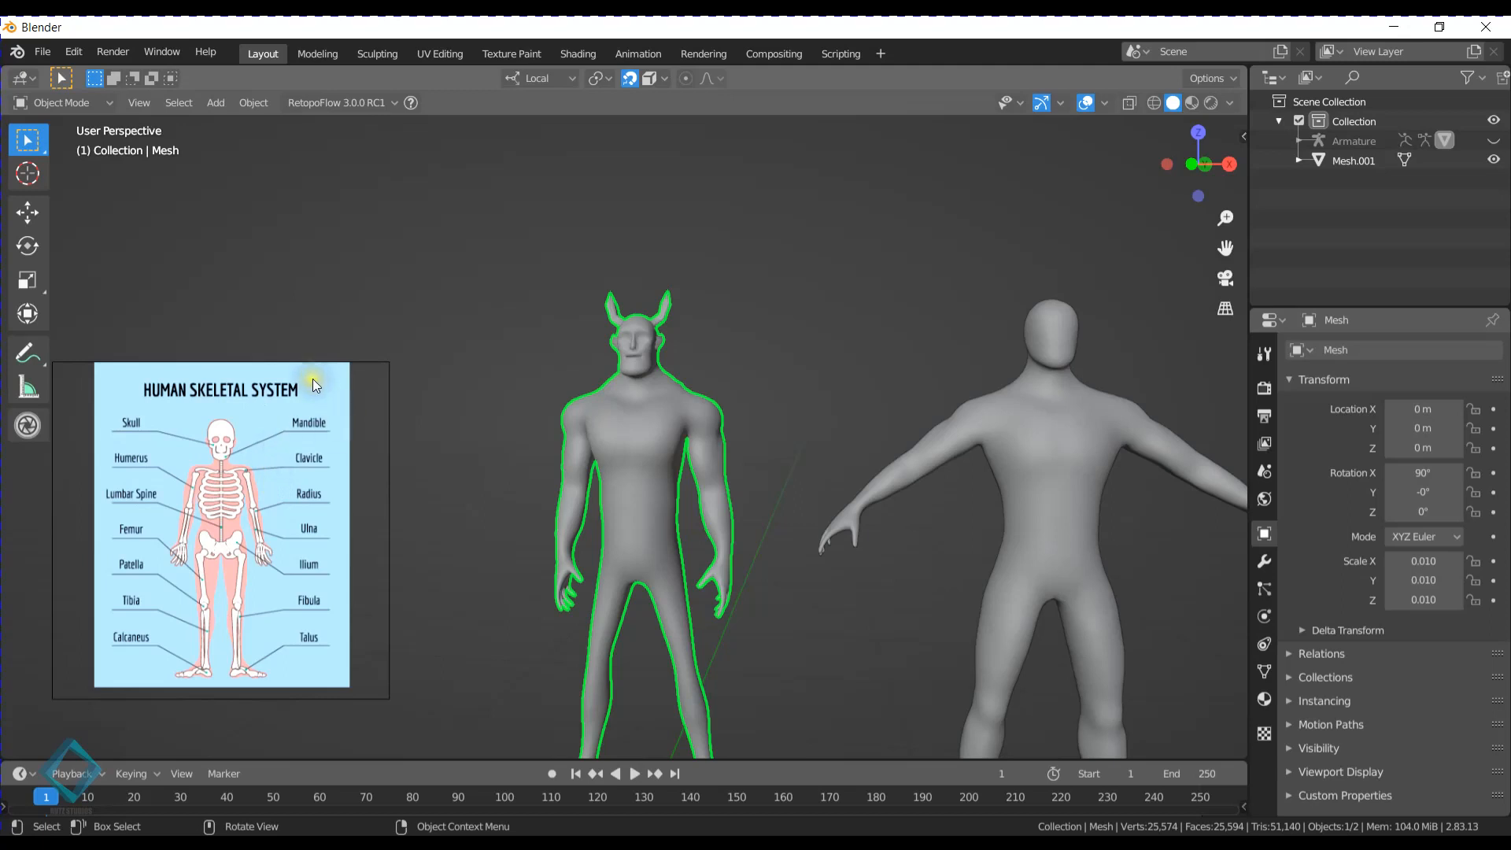
middle_click_drag(634, 431, 724, 425)
scroll(724, 425, "down", 4)
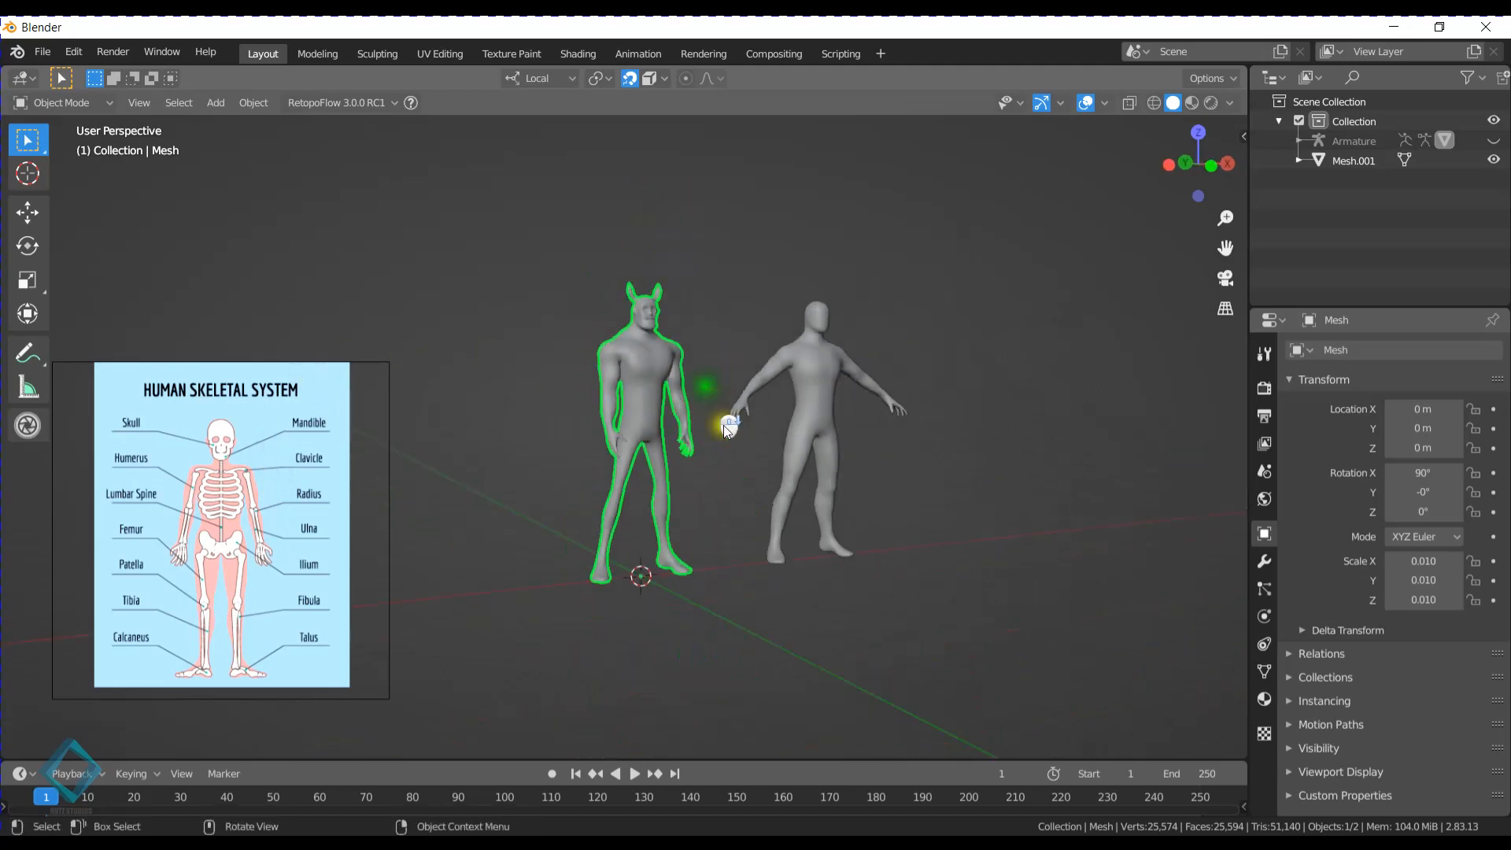
left_click(697, 490)
scroll(800, 508, "up", 4)
mouse_move(799, 507)
middle_mouse_down()
mouse_move(809, 478)
mouse_move(787, 489)
middle_mouse_up()
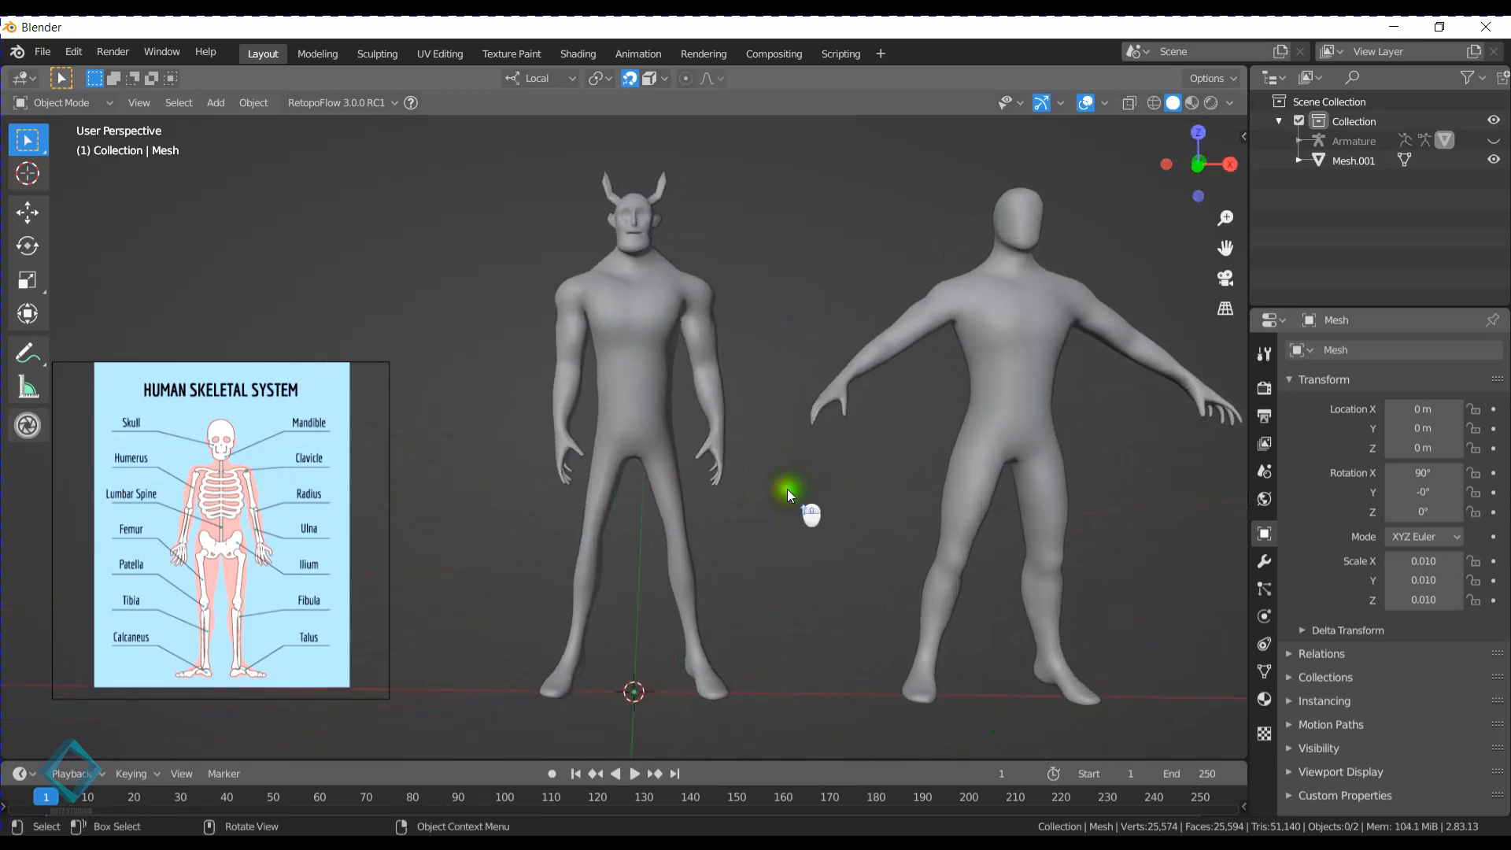